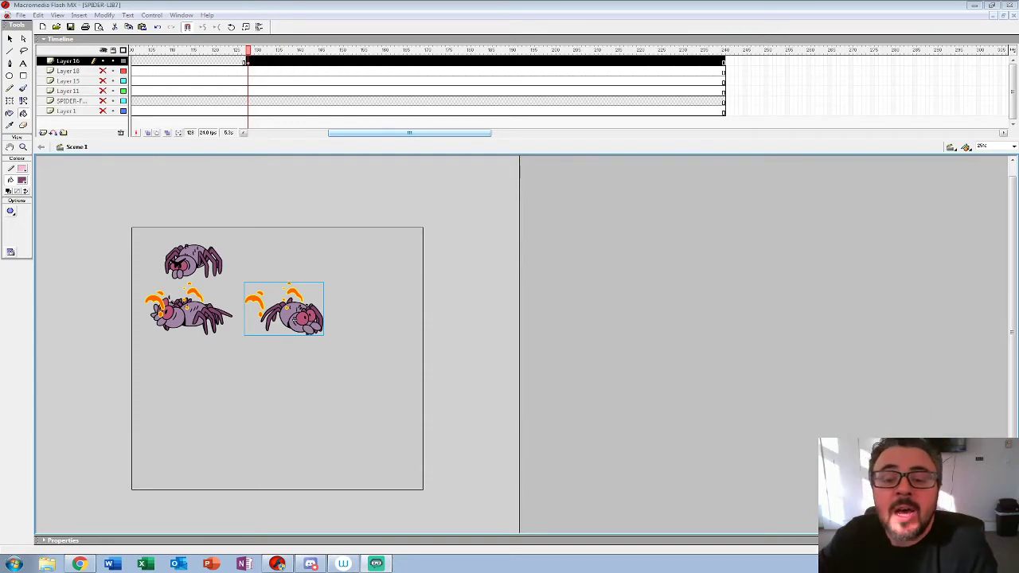
Step: Make Layer 18, Layer 15 and Layer 11 visible in the main timeline
drag(409, 133, 329, 133)
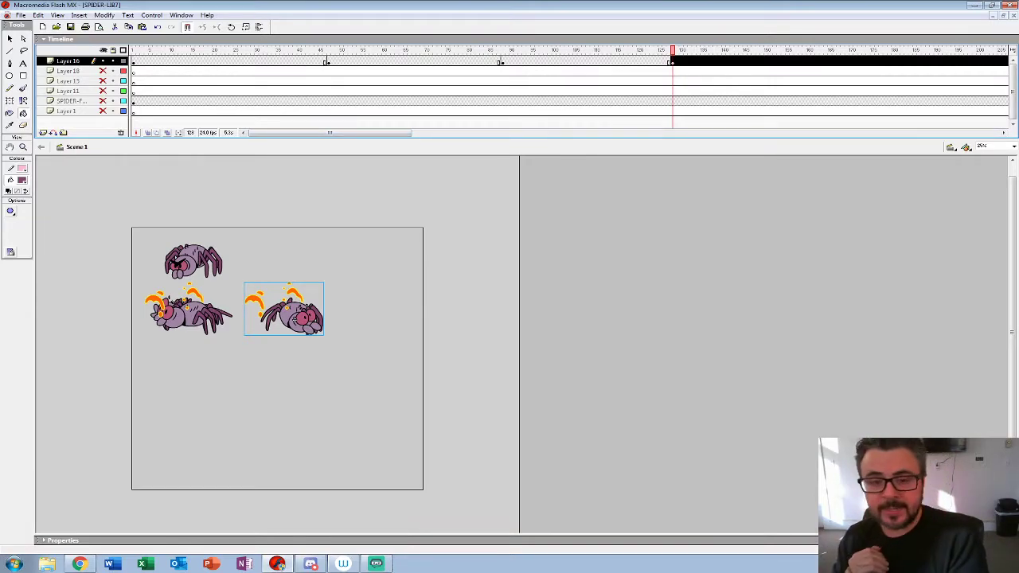
click(102, 71)
click(103, 82)
click(103, 90)
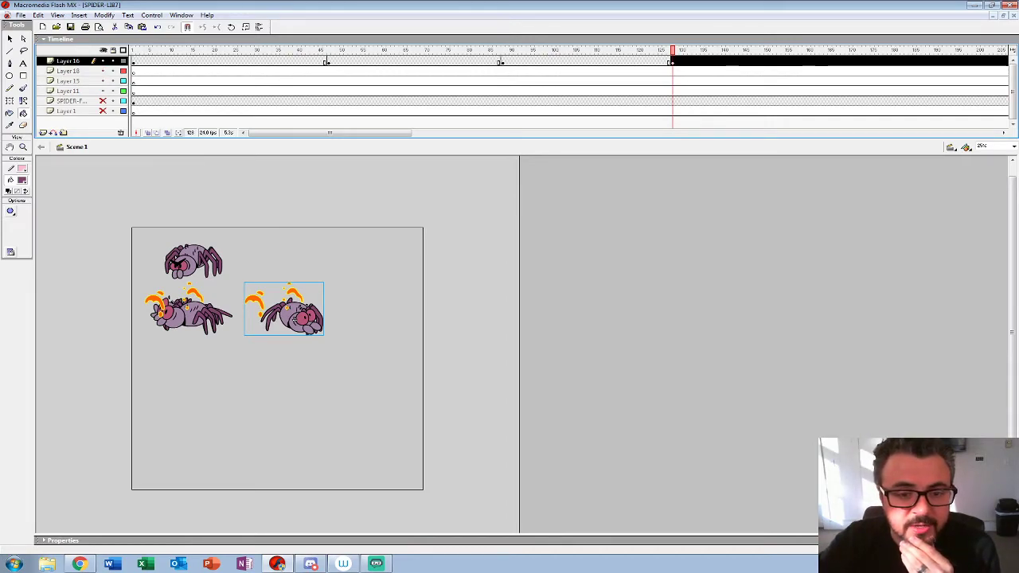
click(102, 101)
click(102, 100)
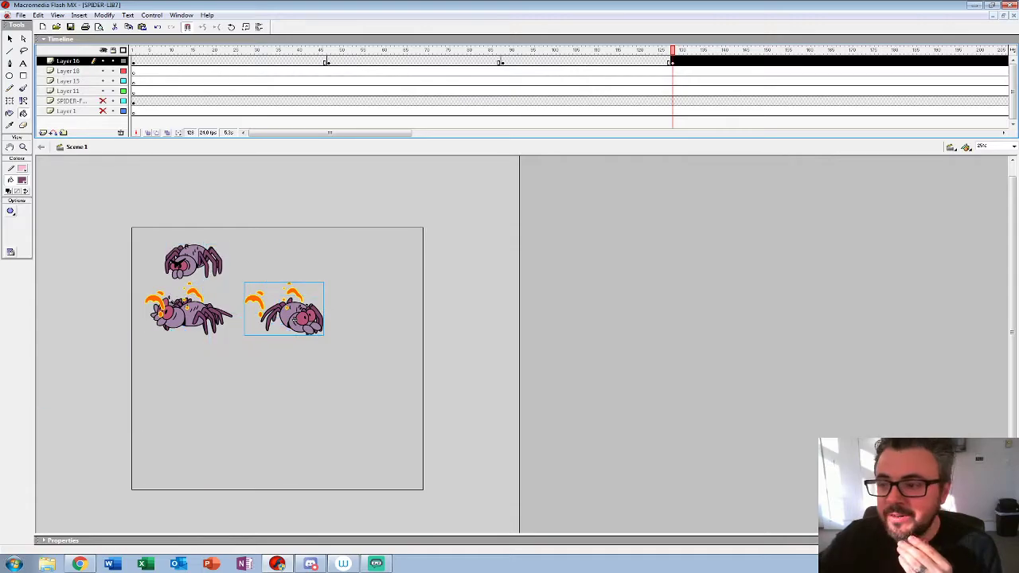
Step: Play the spider animations on the main timeline from frame 1
drag(673, 50, 134, 50)
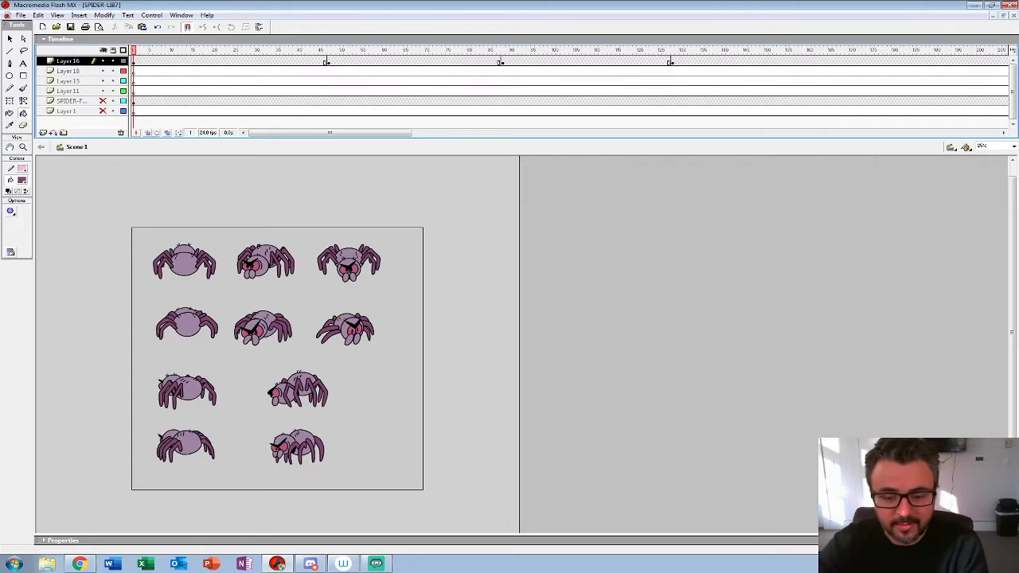
key(Return)
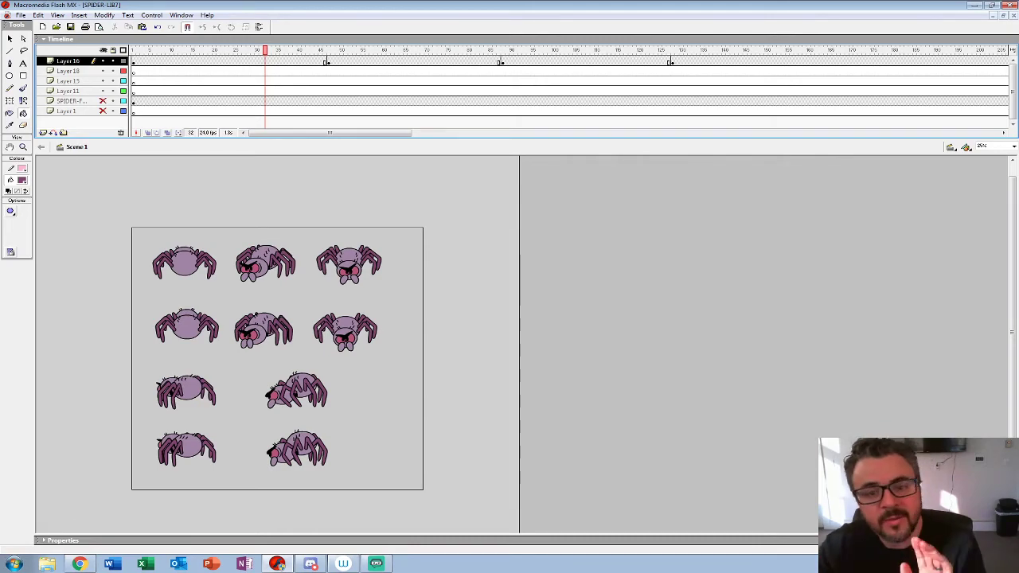
drag(265, 50, 132, 50)
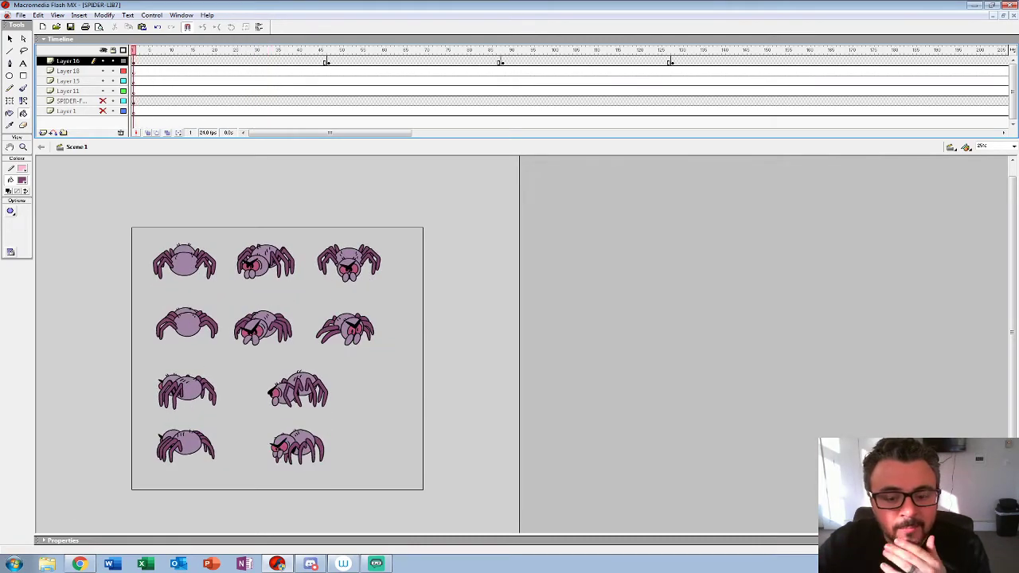
key(Return)
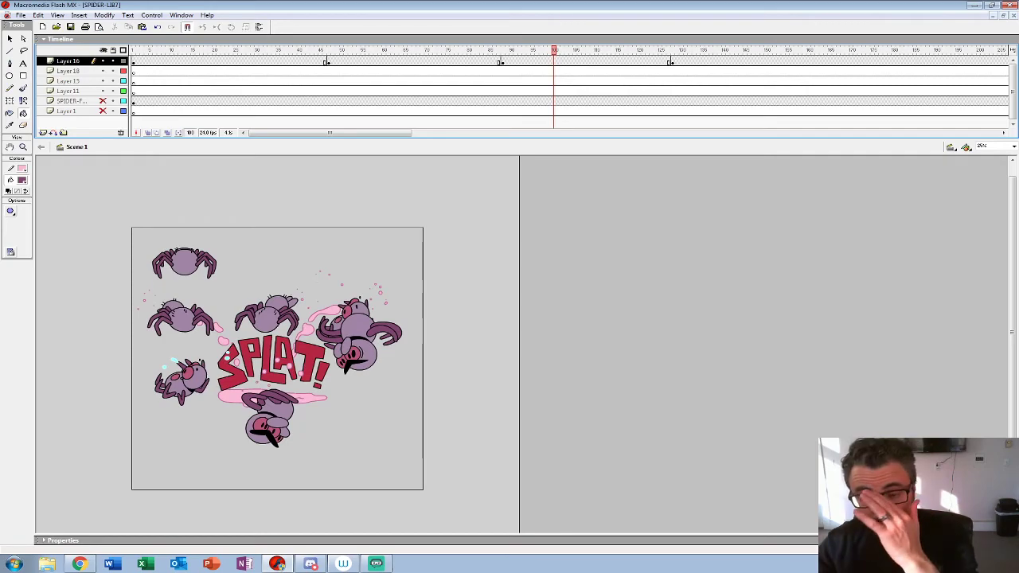
Step: Play the main timeline from frame 48 through the hit and splat animations, and return to frame 49
click(333, 62)
key(Return)
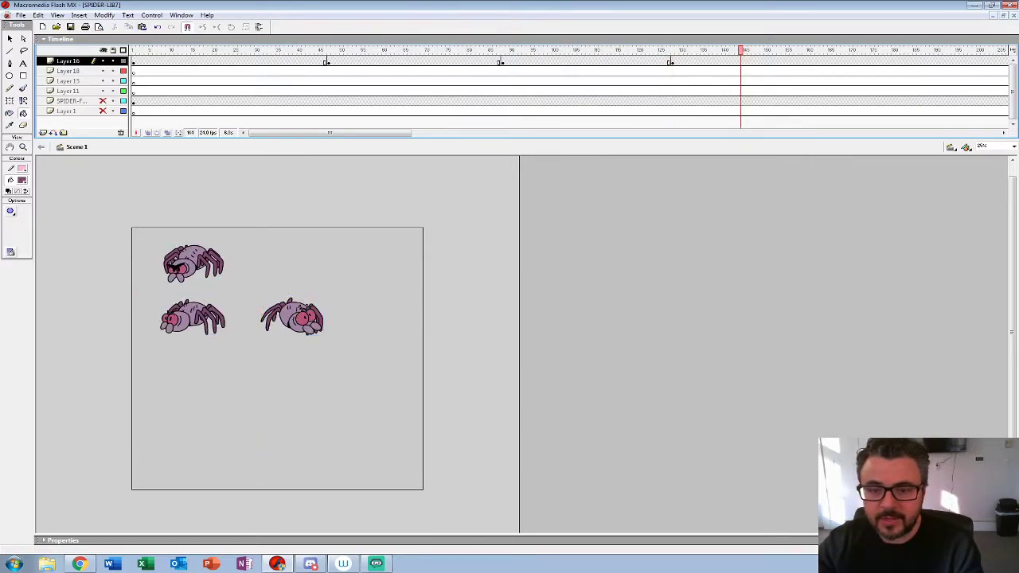
click(336, 60)
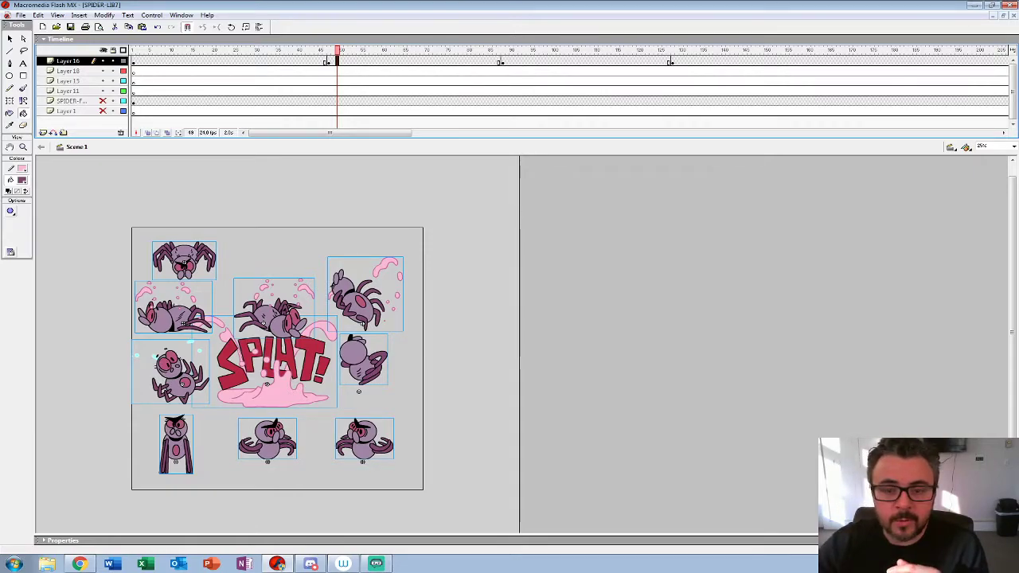
Step: Hide Layer 18, Layer 15 and Layer 11, and set the playhead to frame 48
drag(103, 71, 102, 91)
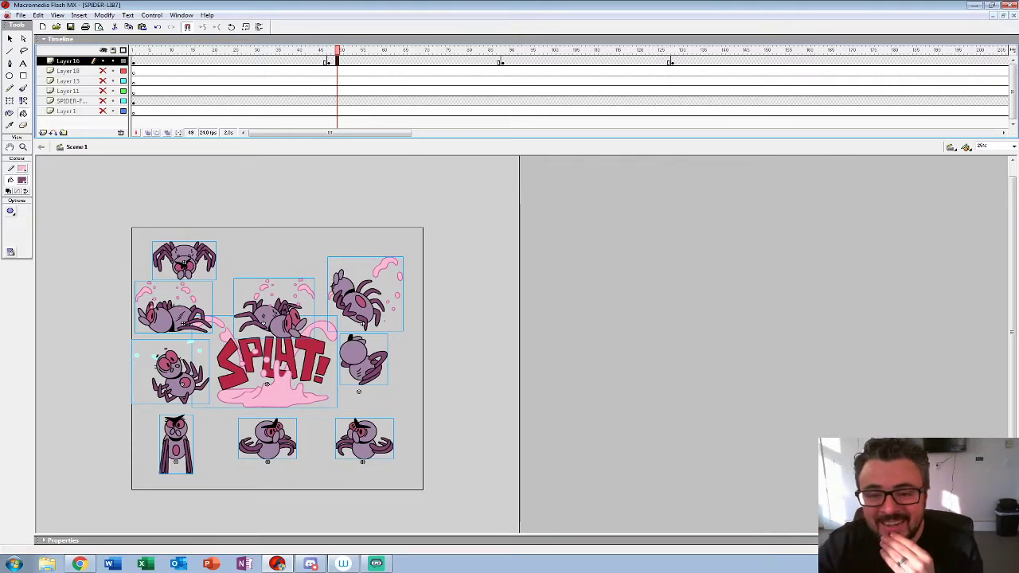
key(comma)
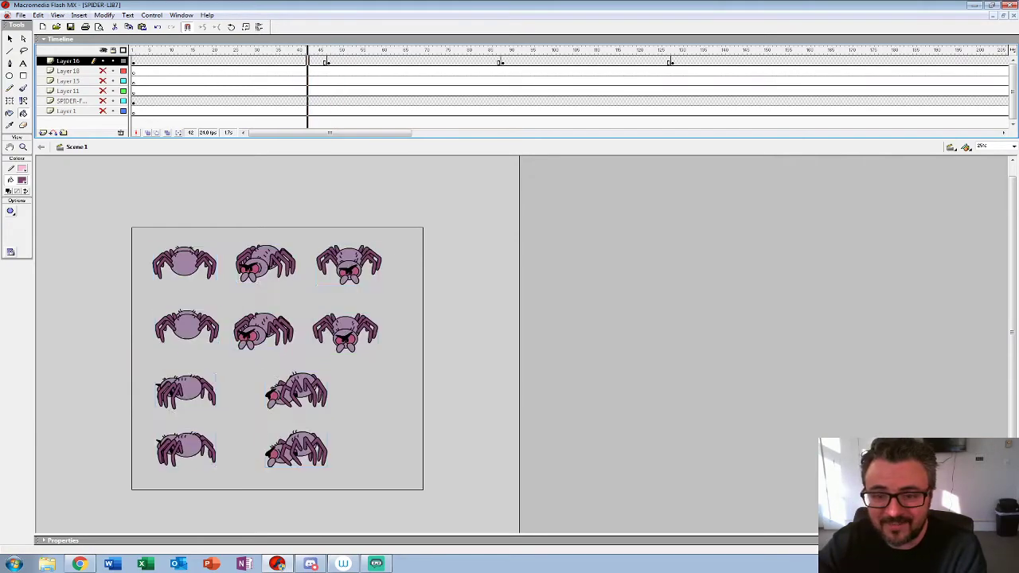
mouse_move(325, 50)
mouse_down()
mouse_move(371, 50)
mouse_move(308, 50)
mouse_move(333, 50)
mouse_up()
Step: Open the SPLAT! death symbol for editing, zoom it out to fit and play its animation before returning to Scene 1
right_click(278, 387)
click(313, 282)
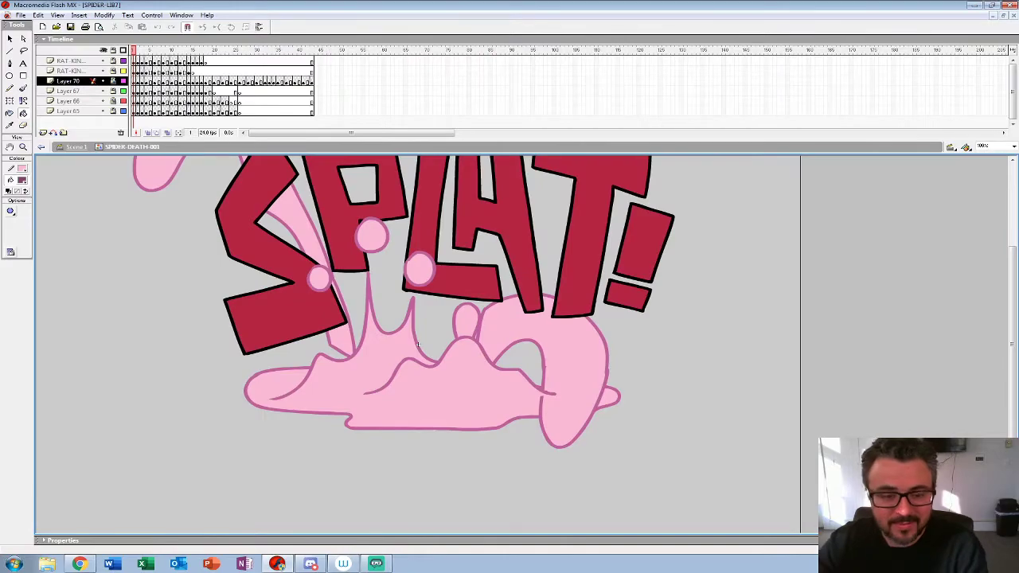
click(23, 147)
alt+click(231, 318)
key(Return)
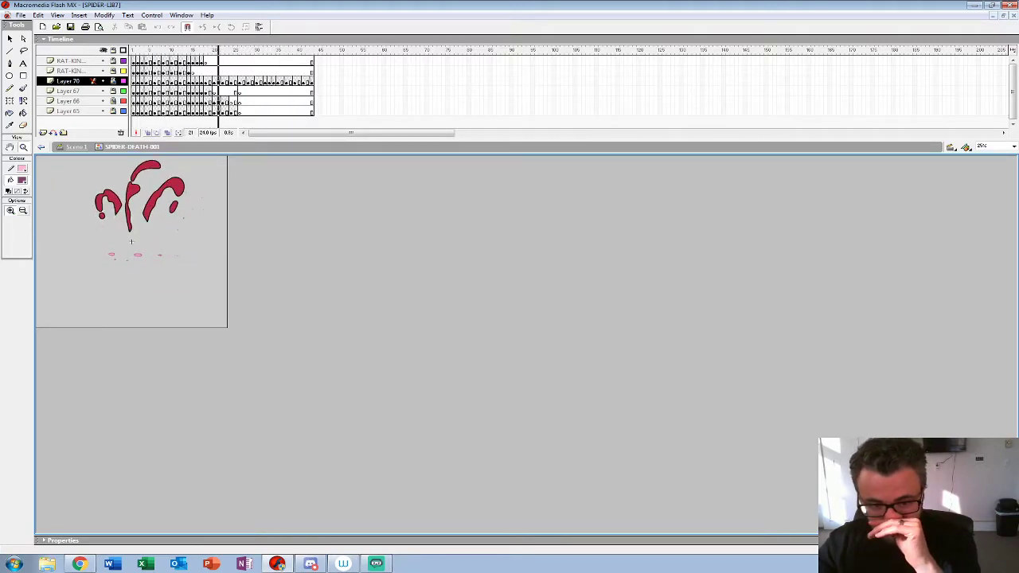
key(Return)
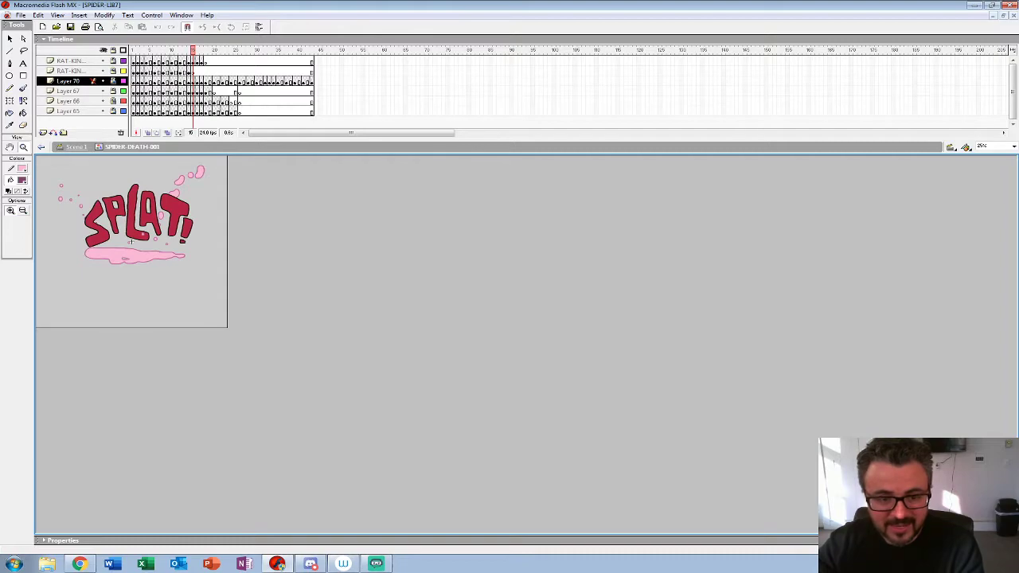
key(ctrl+e)
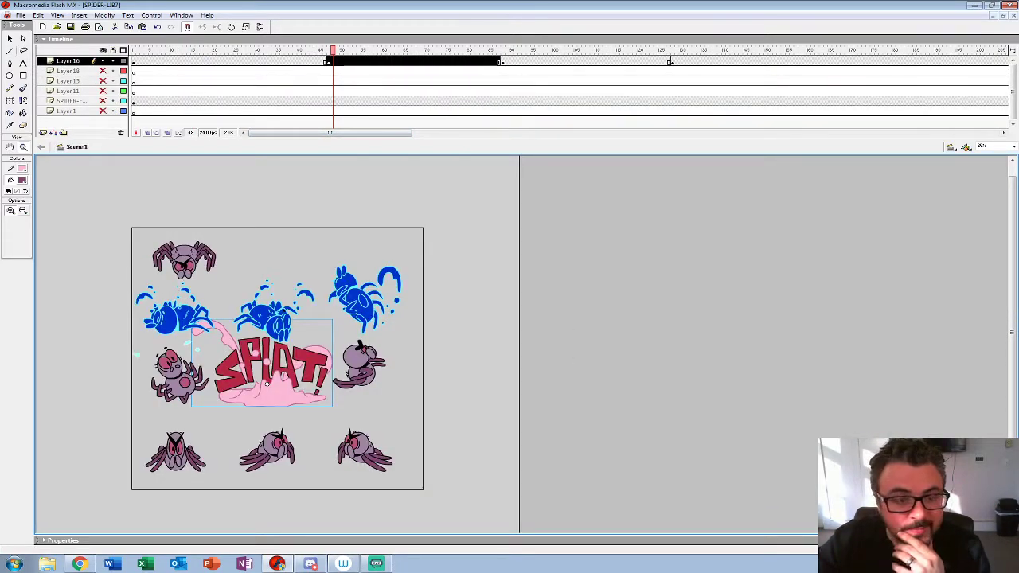
Step: Go to frame 47 and play the animation inside the SPIDER-FRONT-HIT-001 symbol, leftmost in the row of hit spiders
click(9, 38)
click(303, 71)
click(328, 61)
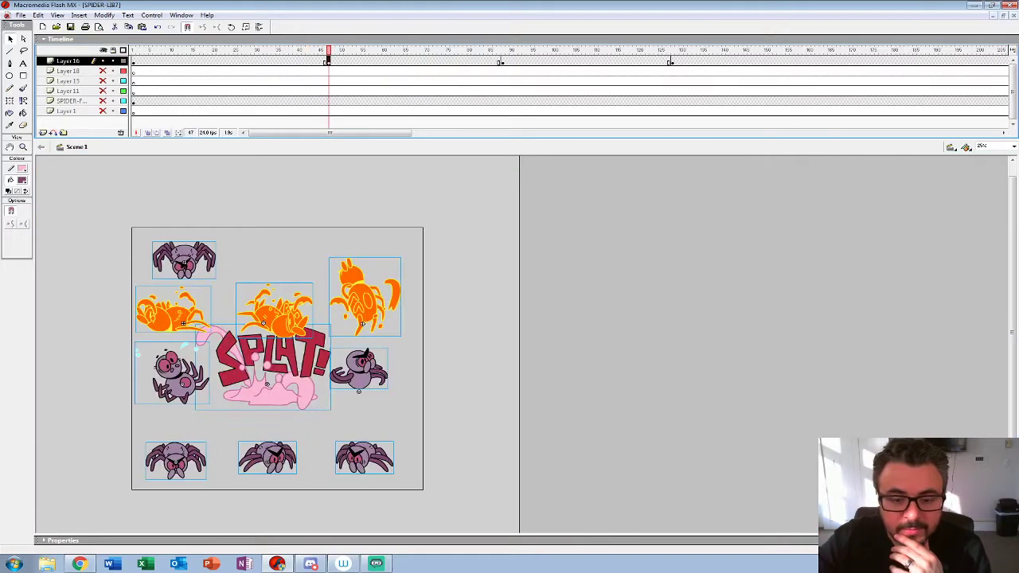
click(172, 319)
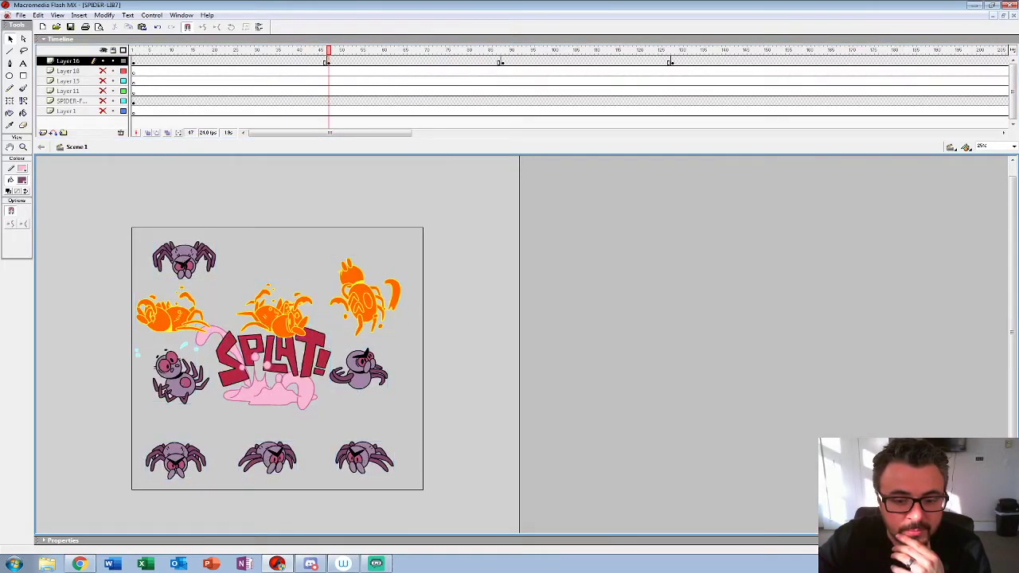
right_click(172, 319)
click(195, 431)
key(Return)
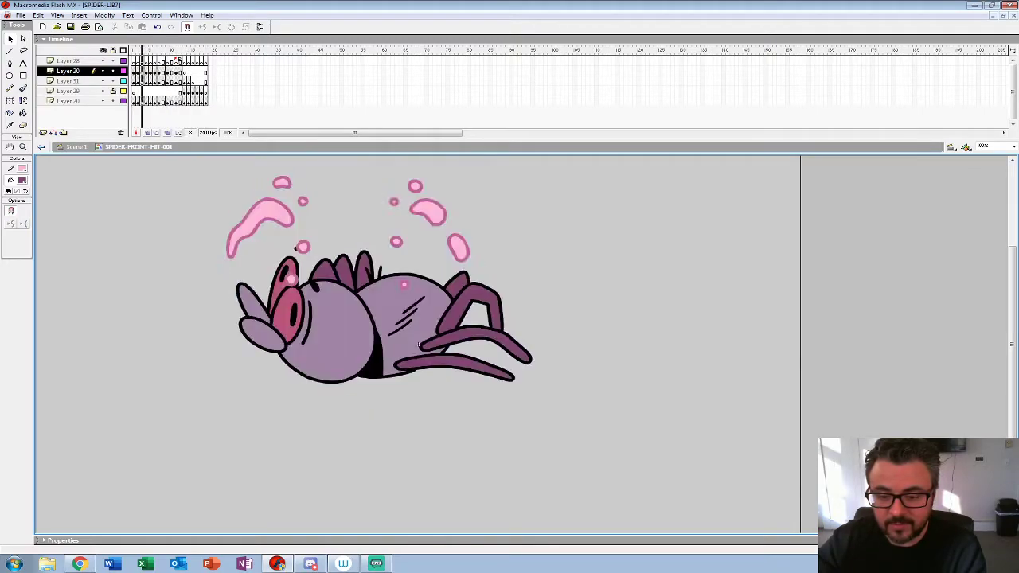
key(z)
alt+click(430, 377)
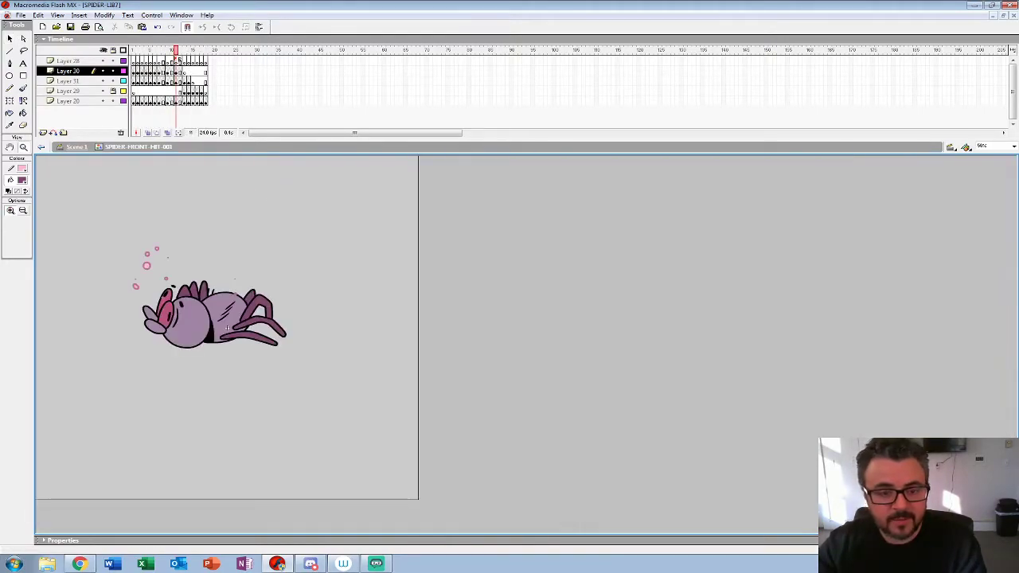
key(ctrl+e)
Step: Open the SPIDER-FRONT-HIT-002 symbol, the middle of the three hit spiders, and play its animation
click(182, 323)
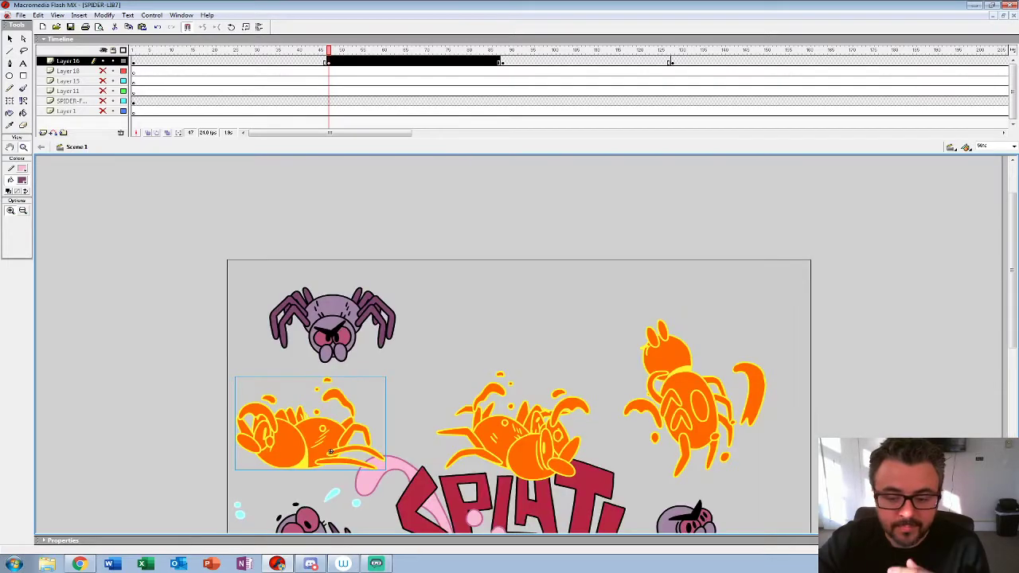
click(512, 422)
right_click(501, 430)
click(521, 325)
key(Return)
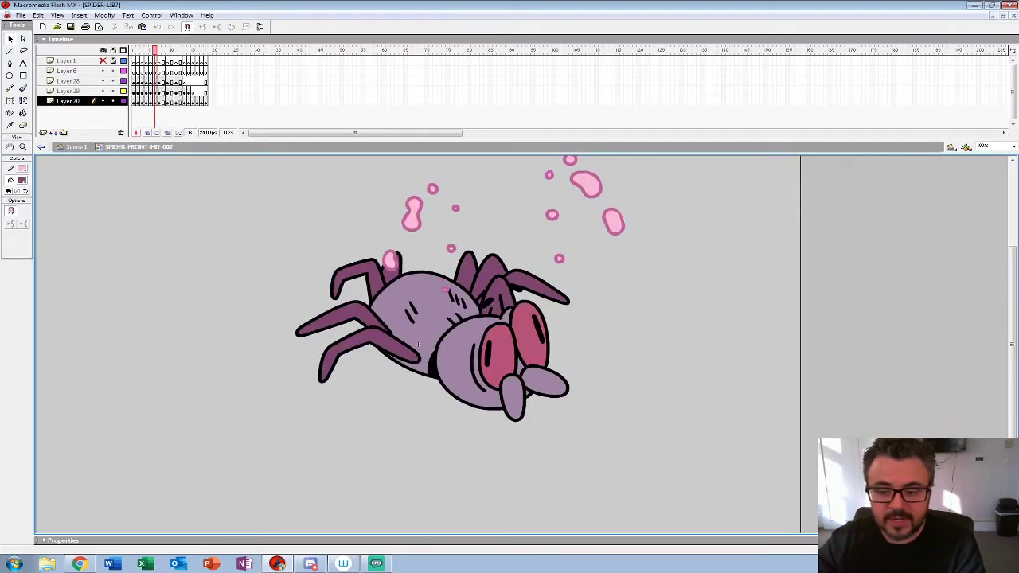
key(Return)
key(z)
alt+click(417, 344)
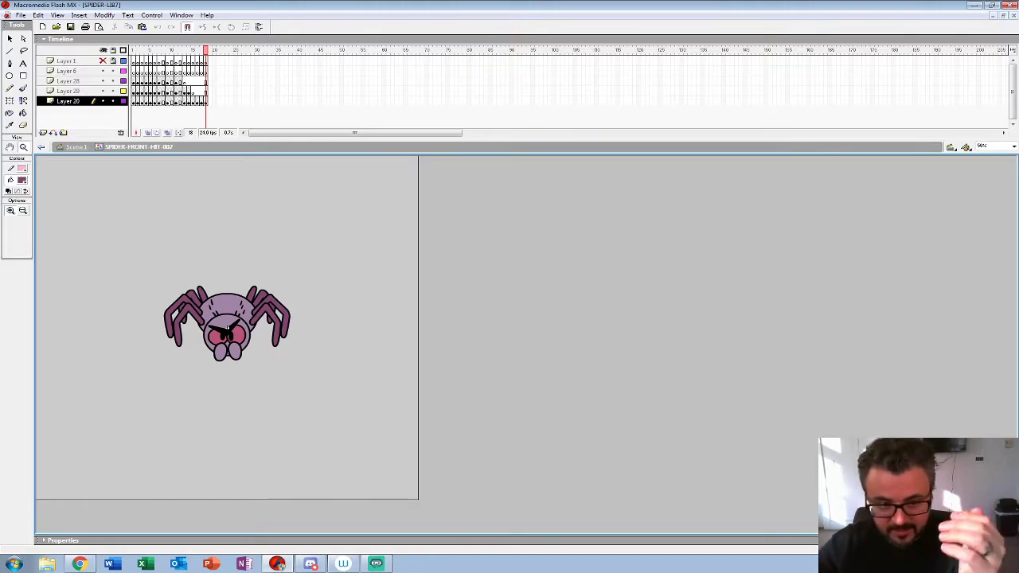
key(ctrl+e)
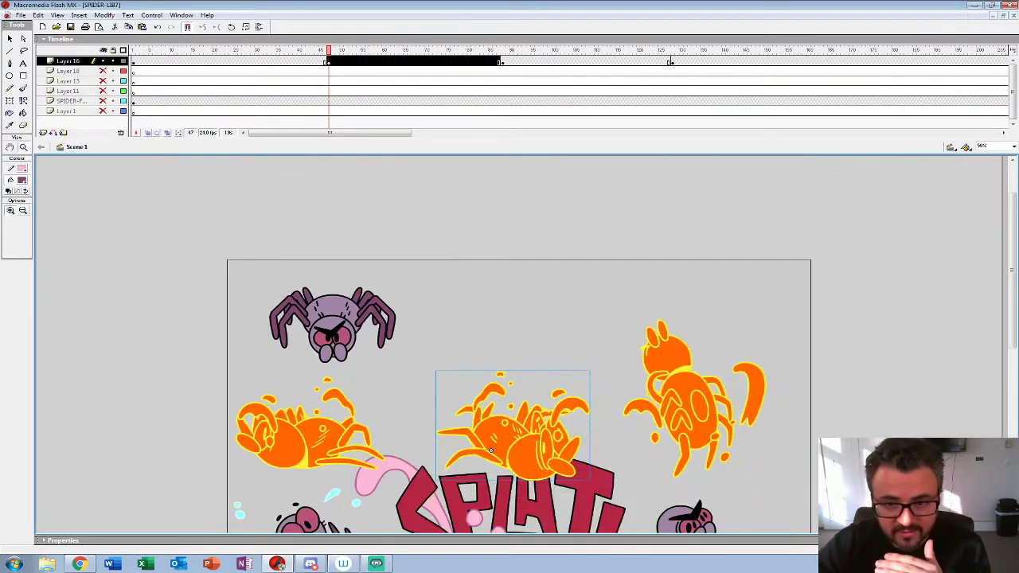
Step: Open the rightmost hit spider's symbol above the SPLAT! lettering and play its animation
key(ctrl+minus)
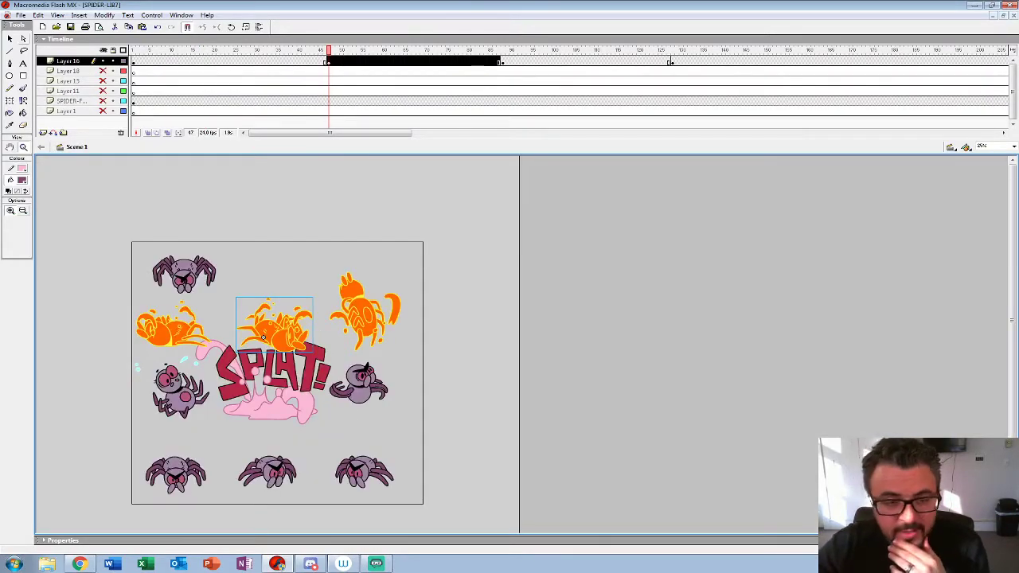
right_click(363, 338)
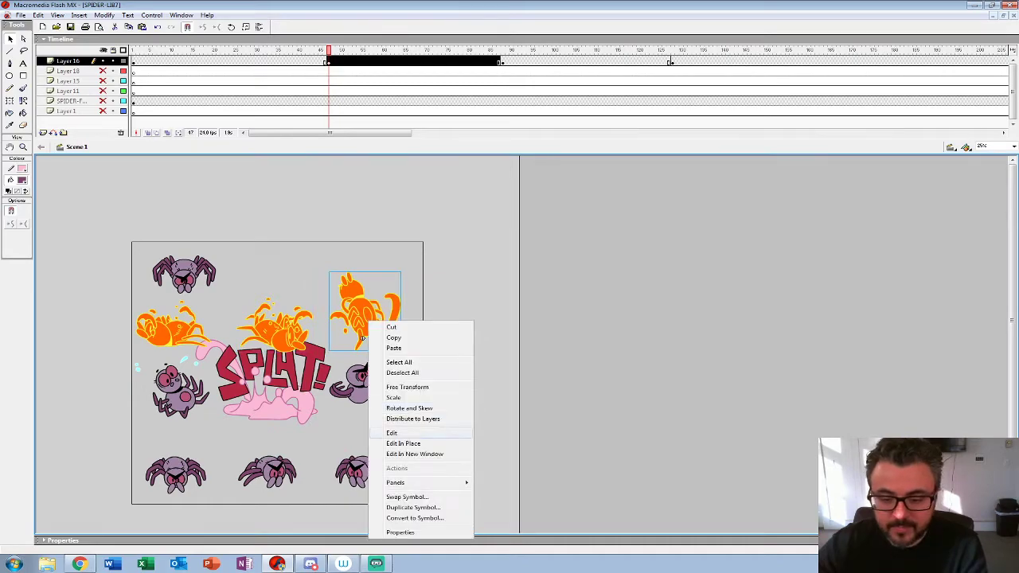
click(392, 432)
key(Return)
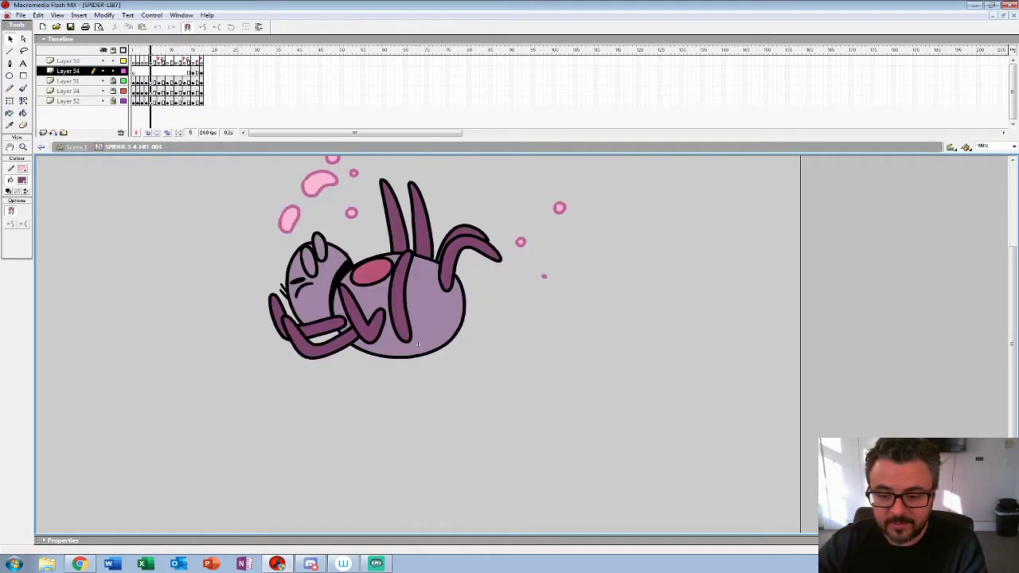
key(Return)
click(23, 147)
key(ctrl+minus)
key(Return)
key(ctrl+e)
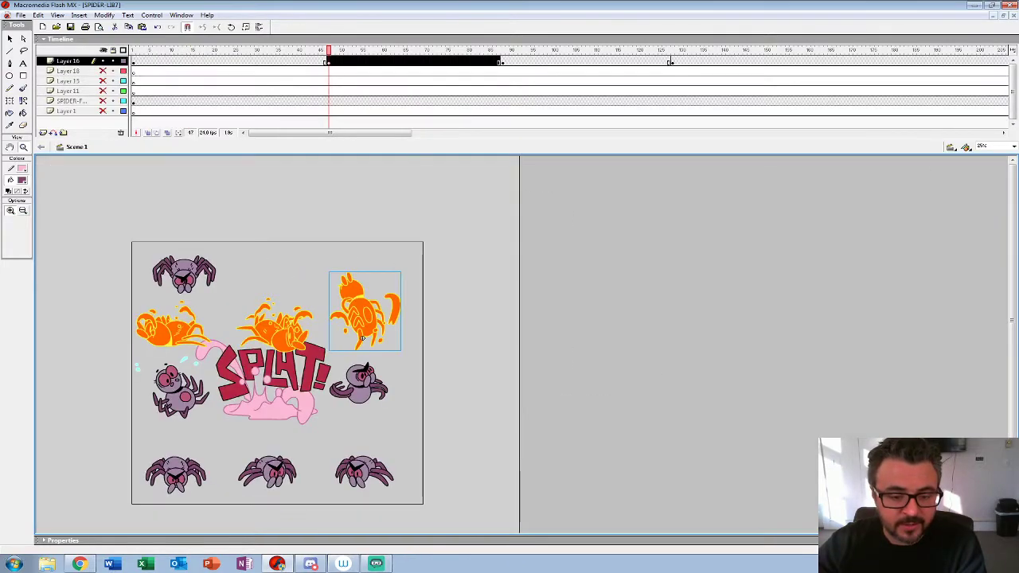
Step: Open the SPIDER-3-4-ON-BACK symbol with the sweating spider and play its animation
right_click(176, 390)
click(208, 275)
key(Return)
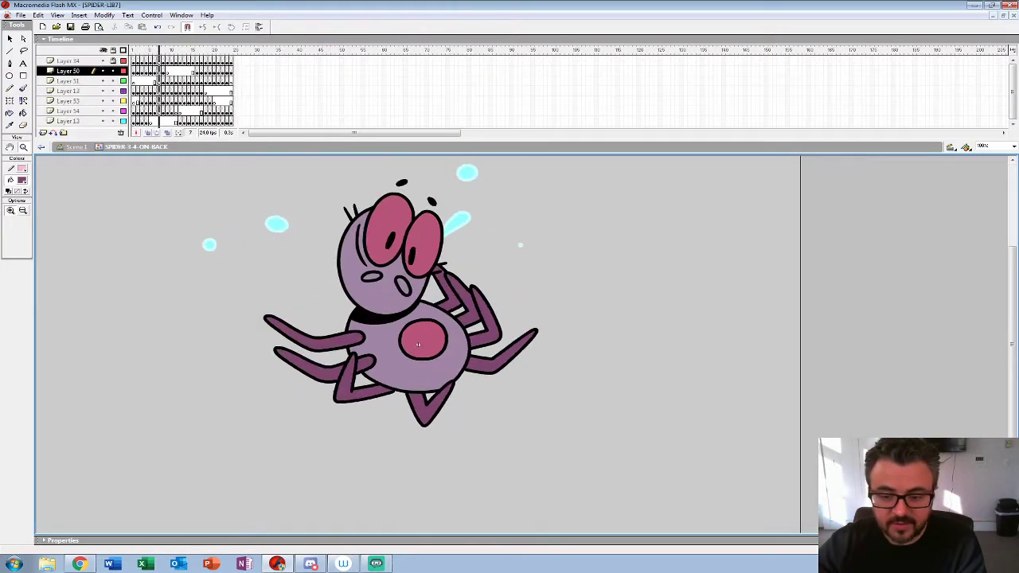
key(ctrl+minus)
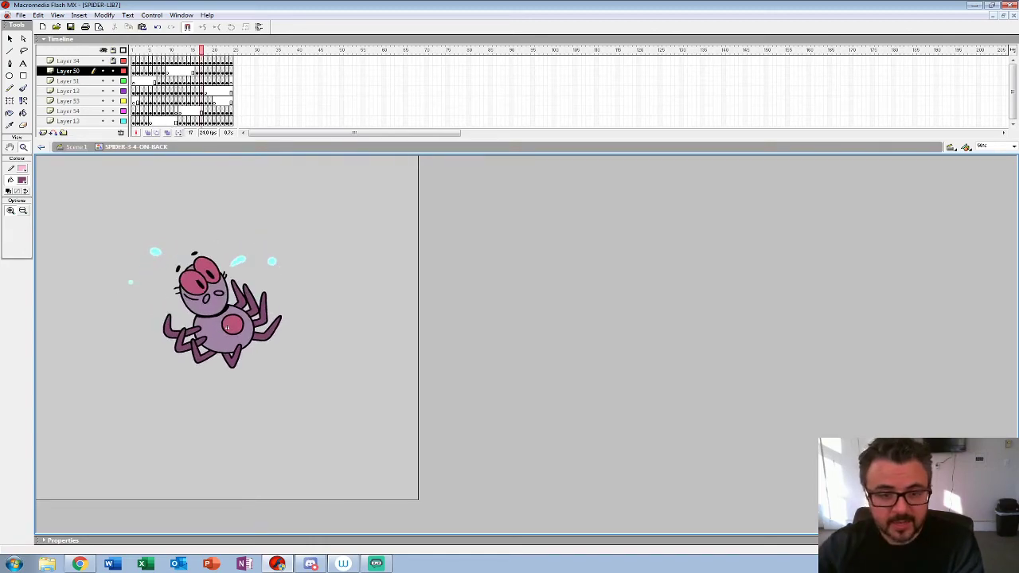
key(v)
key(ctrl+e)
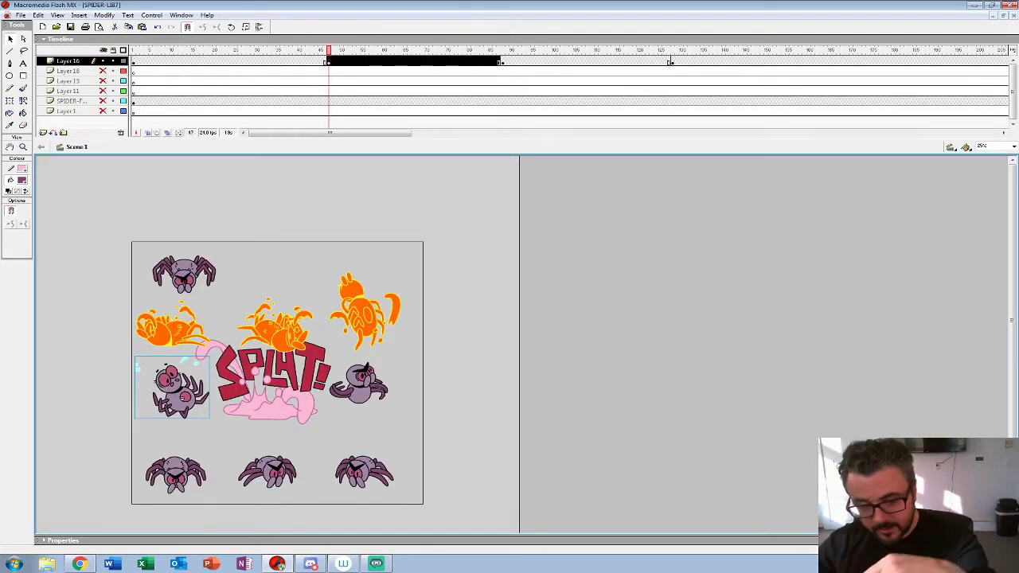
Step: Open the SPIN-FRONT-GETUP symbol beside the SPLAT! lettering and play its animation
right_click(367, 389)
click(398, 284)
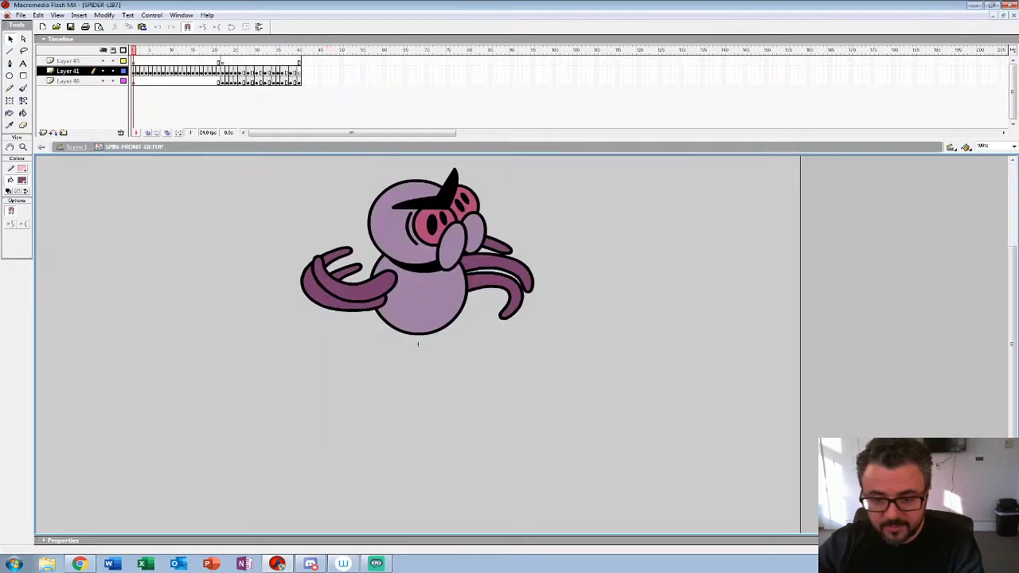
click(23, 146)
alt+click(350, 303)
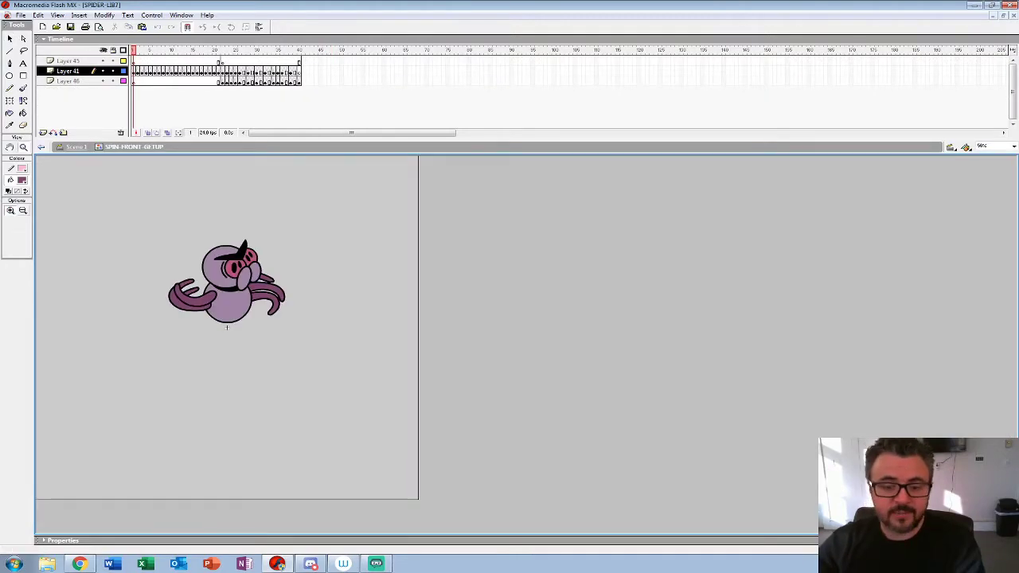
key(Return)
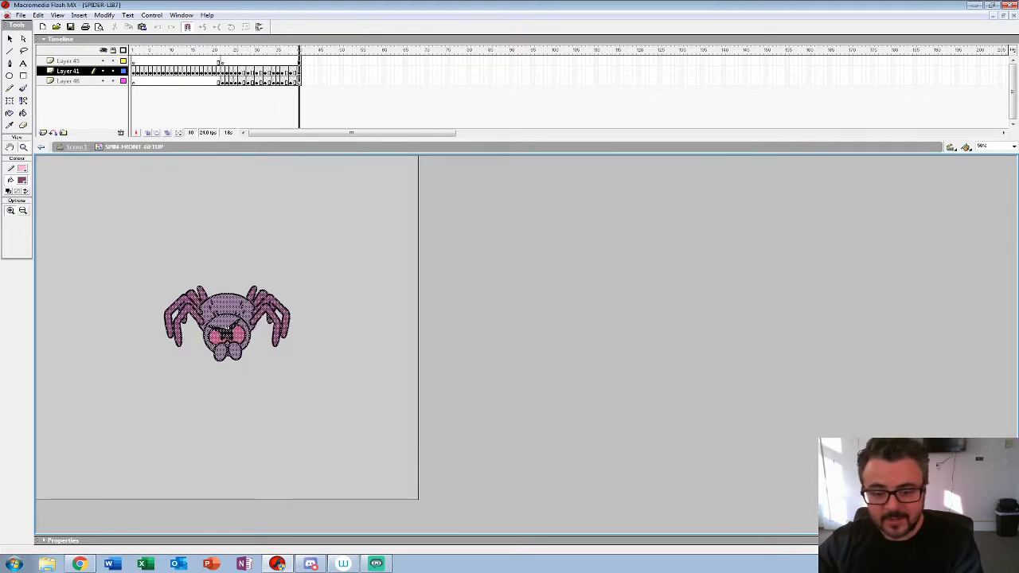
key(ctrl+e)
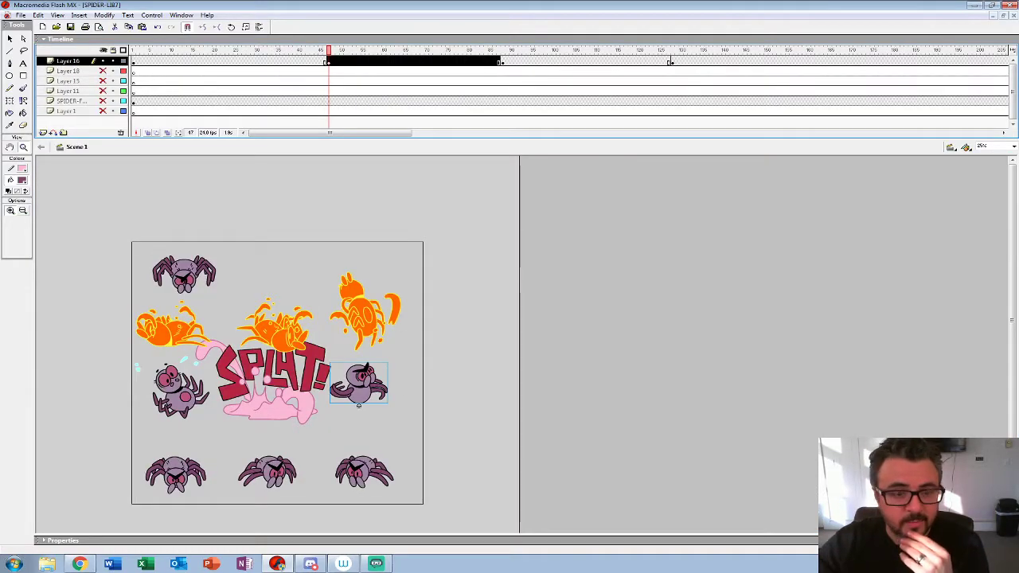
Step: Open the SPLAT! lettering's SPIDER-DEATH-001 symbol, play its animation and return to the main scene
right_click(267, 398)
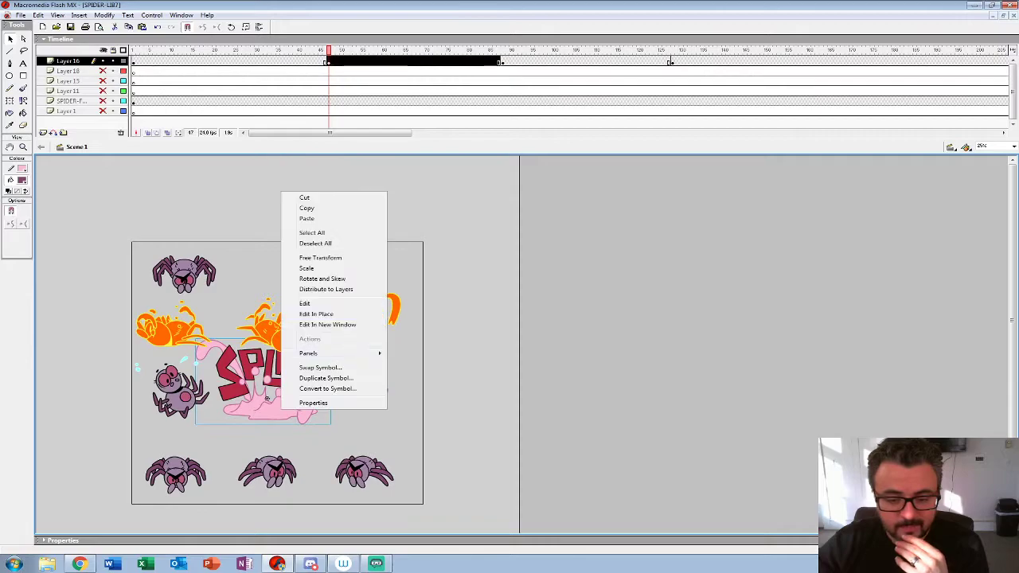
click(305, 303)
key(Return)
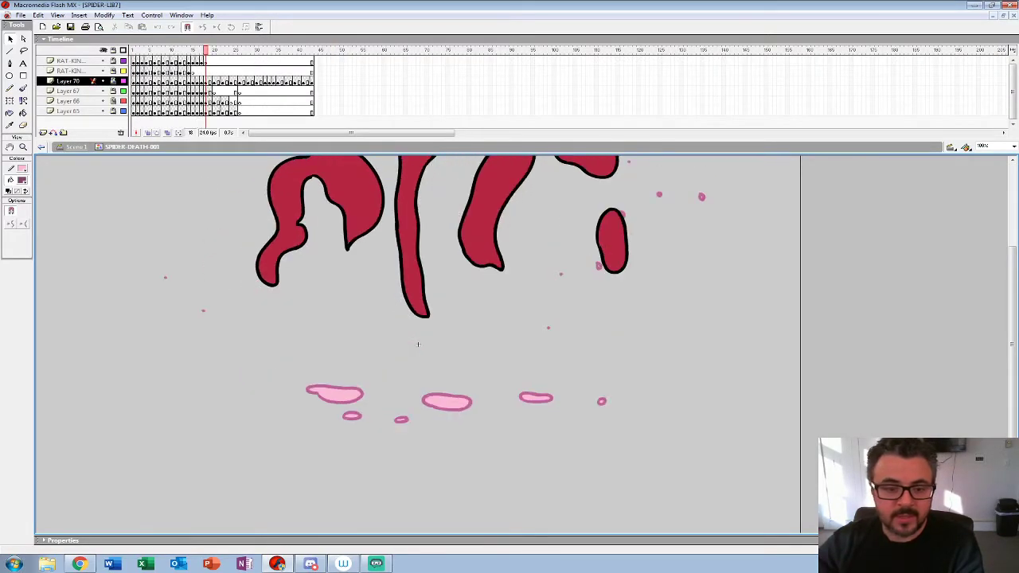
key(ctrl+e)
Step: Go to frame 108 of the main timeline, open the SPIDER-BACK-HIT-001 symbol and play its animation
click(587, 61)
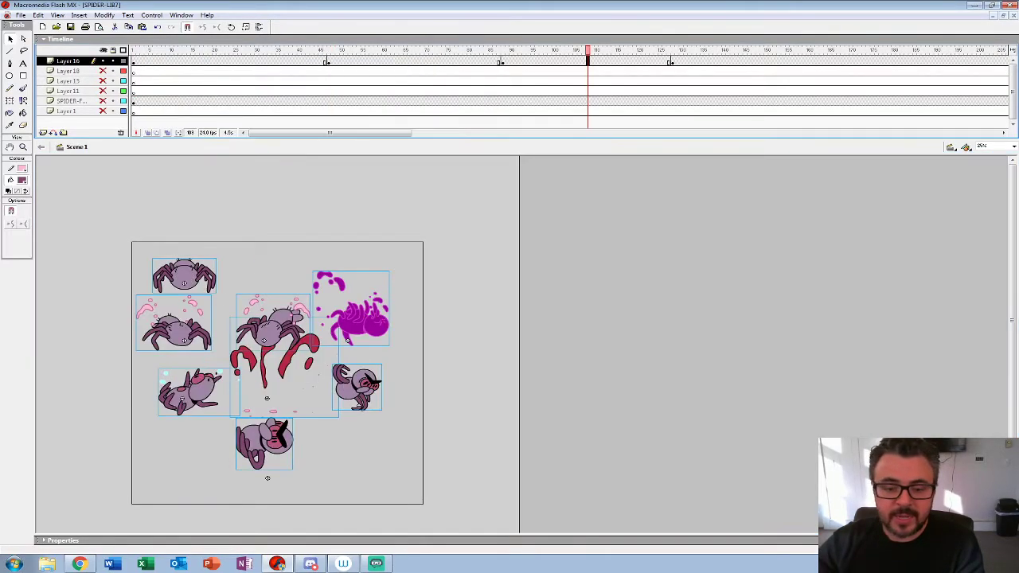
click(478, 218)
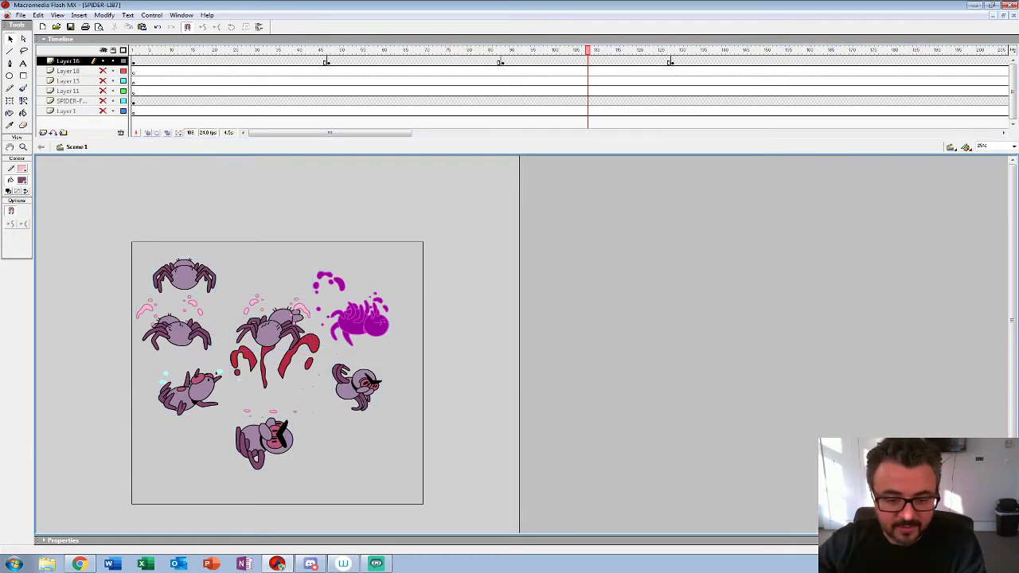
click(185, 341)
right_click(184, 340)
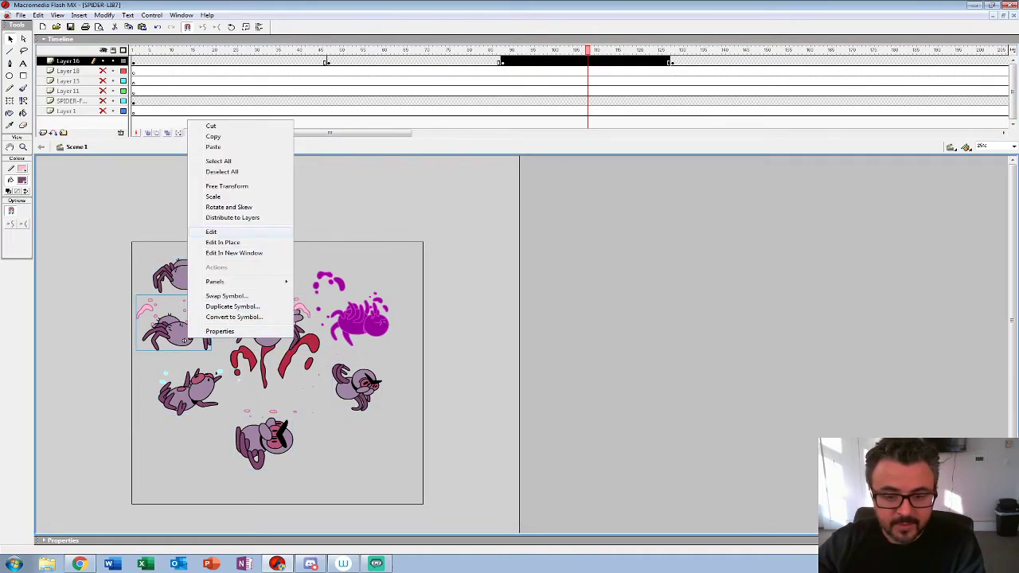
click(211, 231)
key(Return)
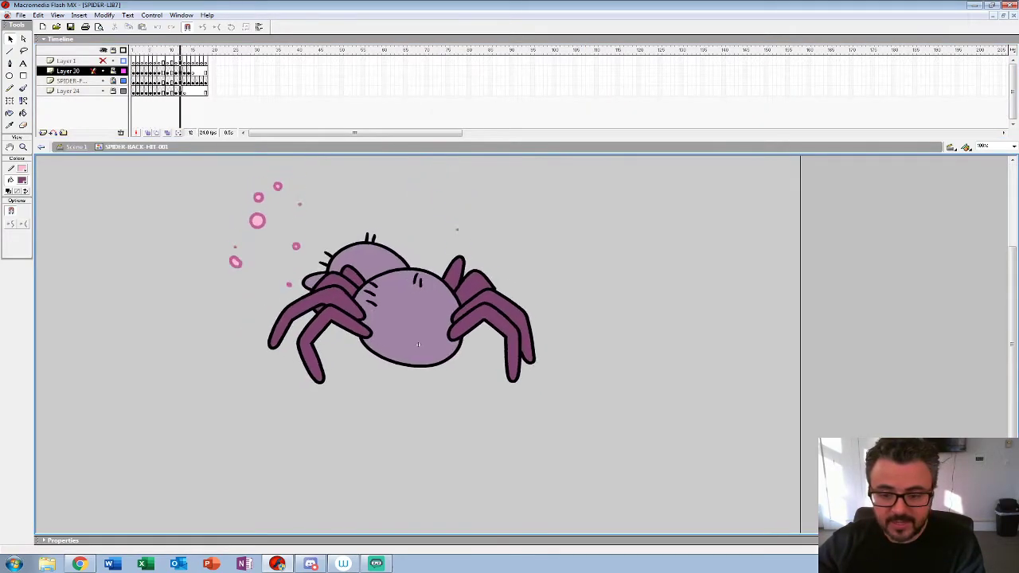
key(ctrl+e)
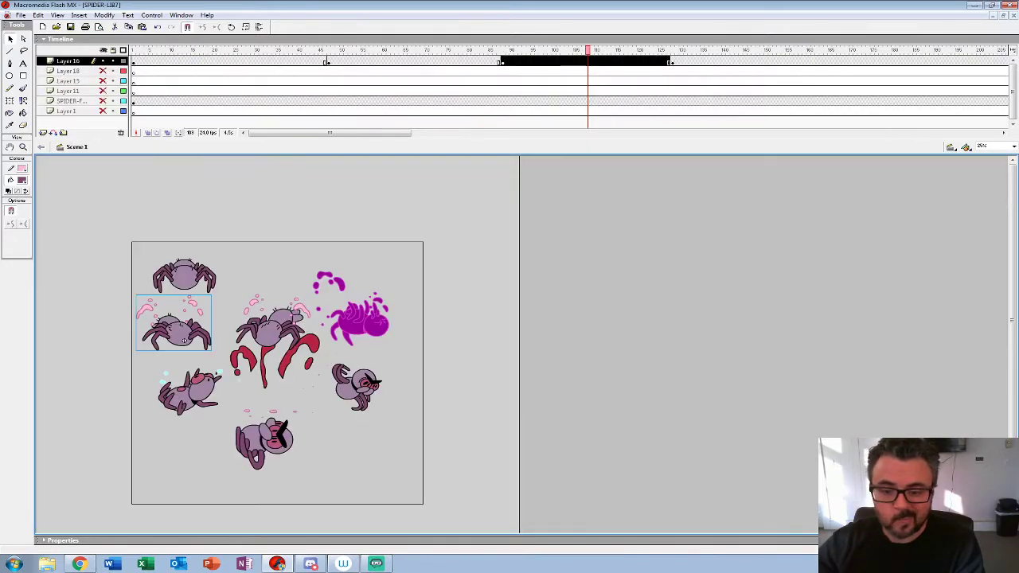
Step: Open the SPIDER-BACK-HIT-002 symbol, the middle back-view hit spider, and play its animation
double_click(264, 341)
key(Return)
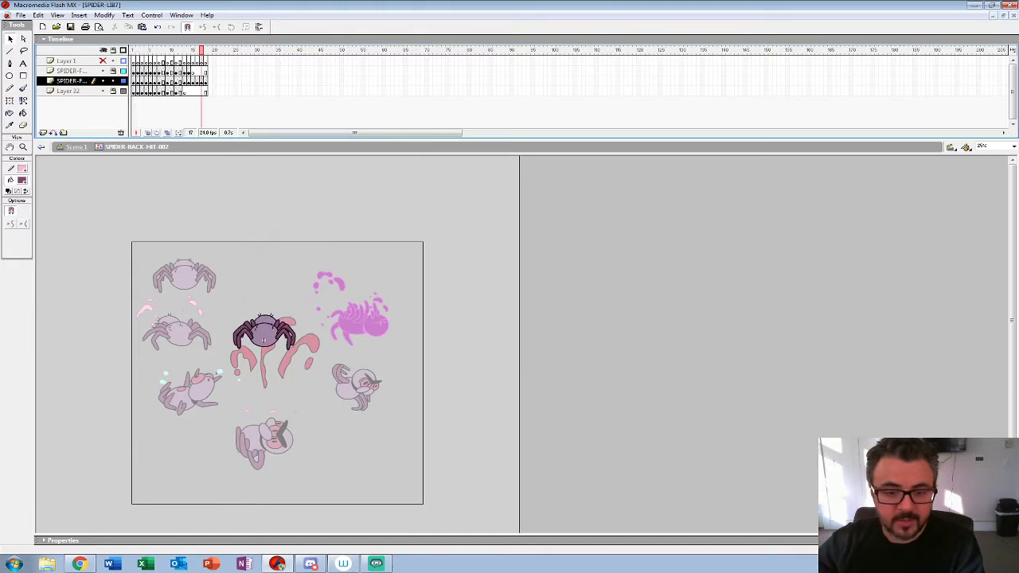
key(ctrl+e)
Step: Open the purple silhouette's SPIDER-BACK-HIT-003 symbol, play its animation and return to the scene
double_click(366, 323)
key(Return)
Step: Open the SPIDER-3-4-ON-BACK-BACK symbol below the back-view hit spiders and play its animation
key(Return)
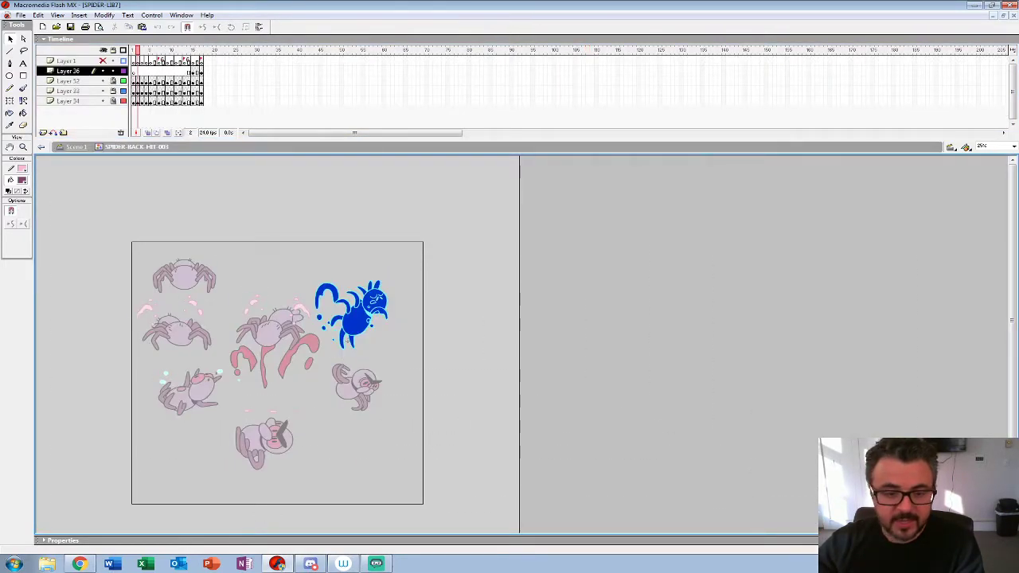
key(ctrl+e)
double_click(182, 397)
key(Return)
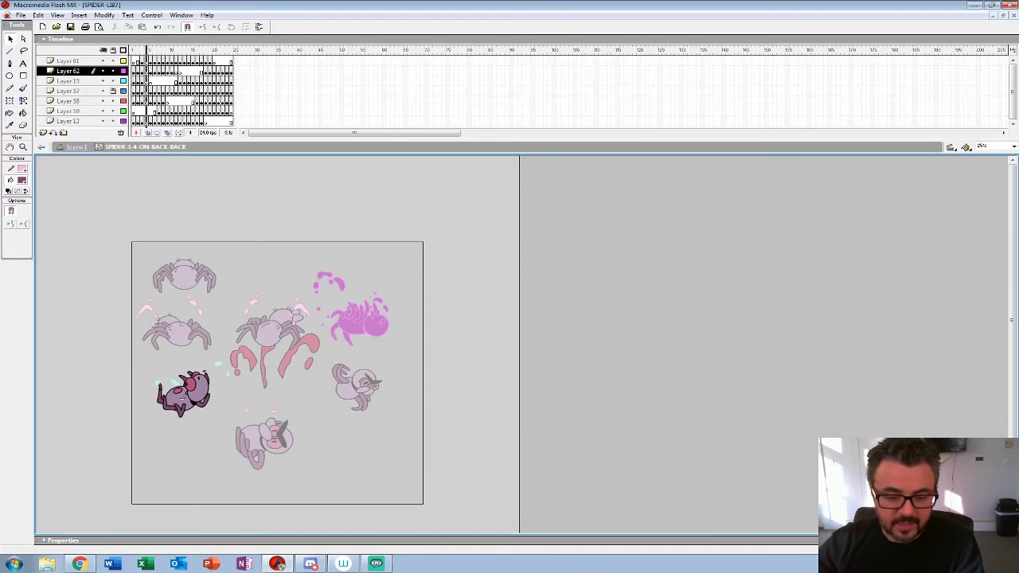
key(ctrl+e)
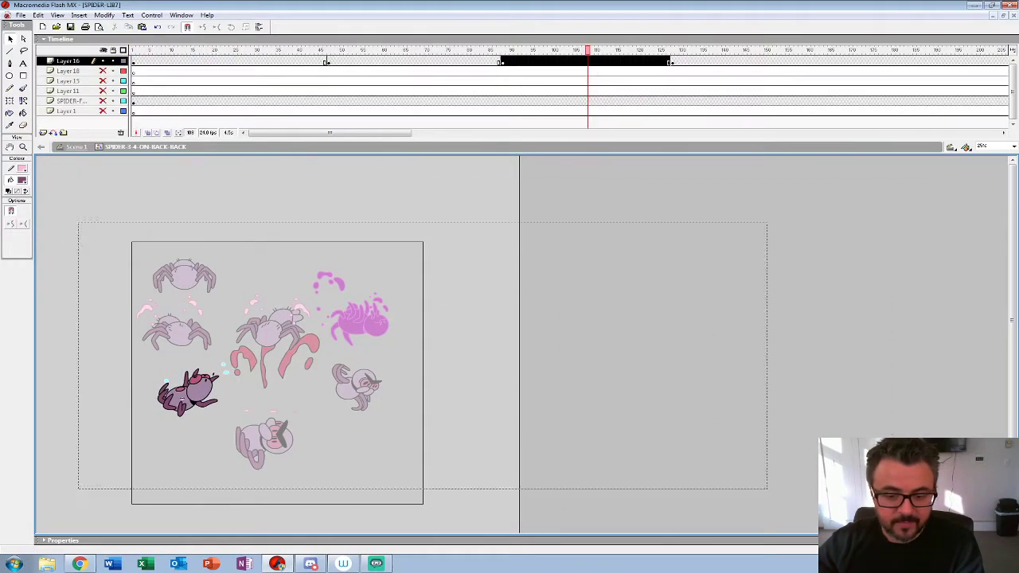
Step: Open the SPIN-BACK-GETUP symbol, play its animation and return to the main scene
double_click(359, 389)
key(Return)
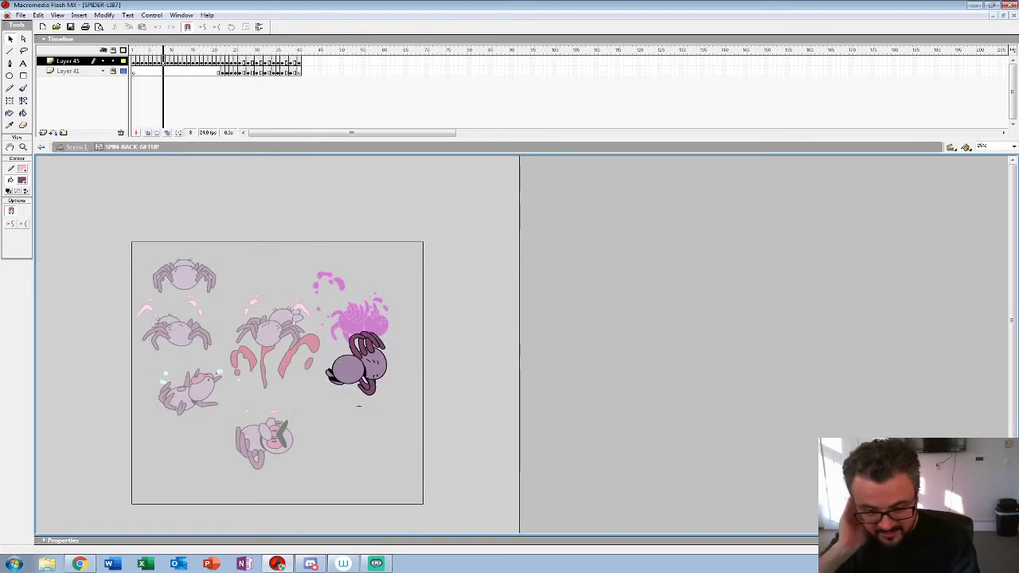
key(Return)
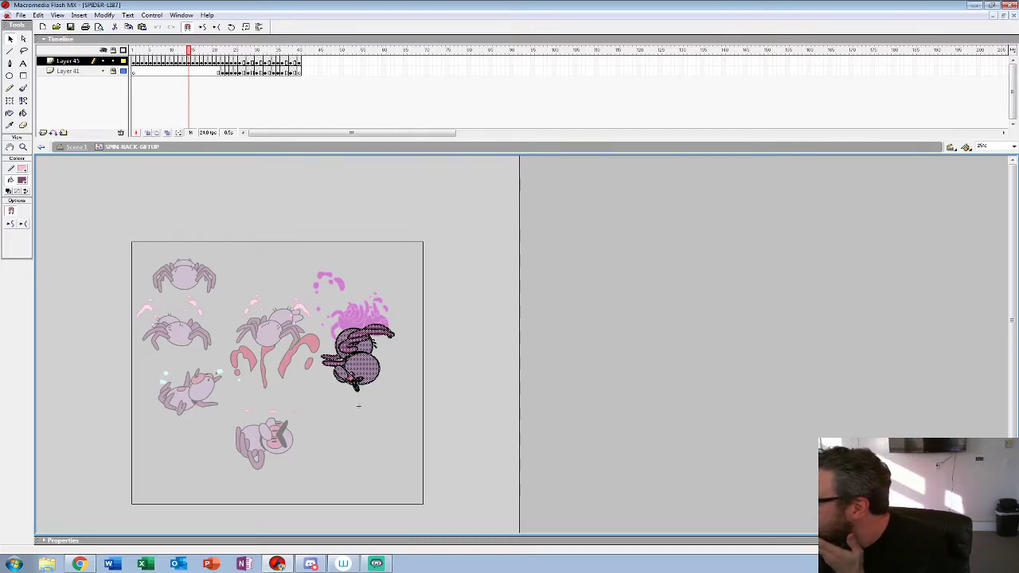
double_click(358, 406)
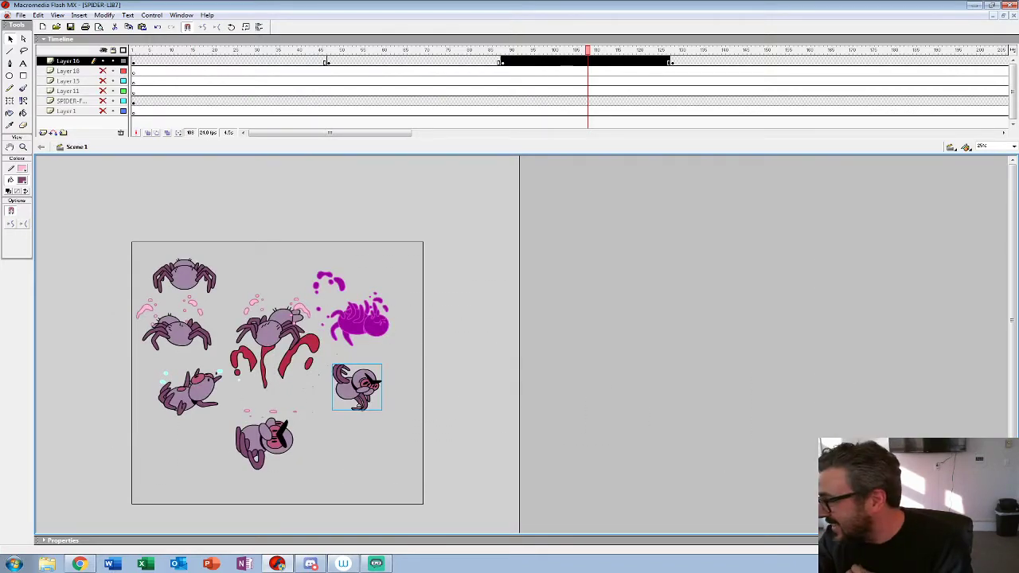
Step: Reopen the SPIDER-DEATH-001 splat symbol in place and replay its animation among the back-view spiders
click(267, 398)
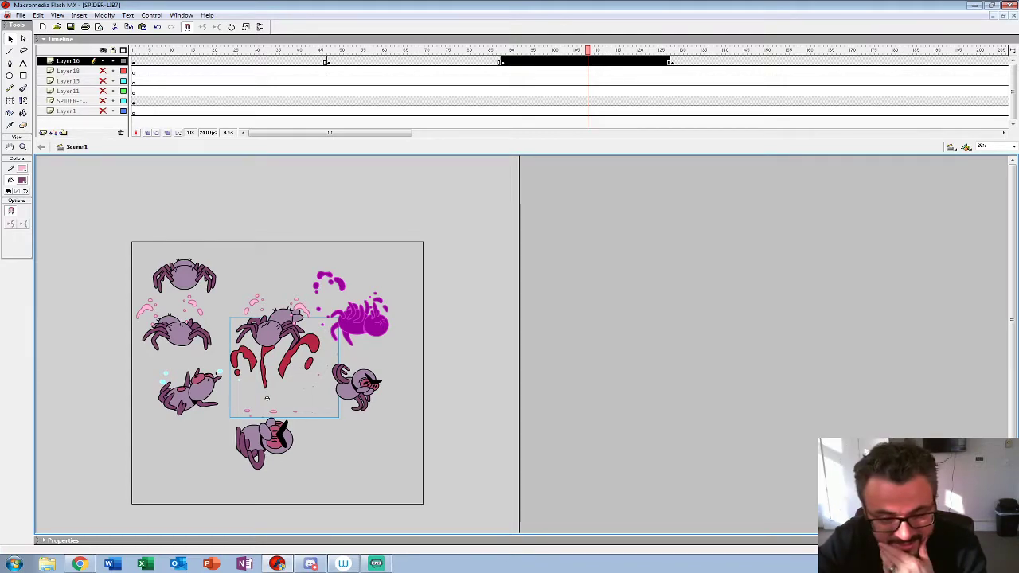
double_click(267, 398)
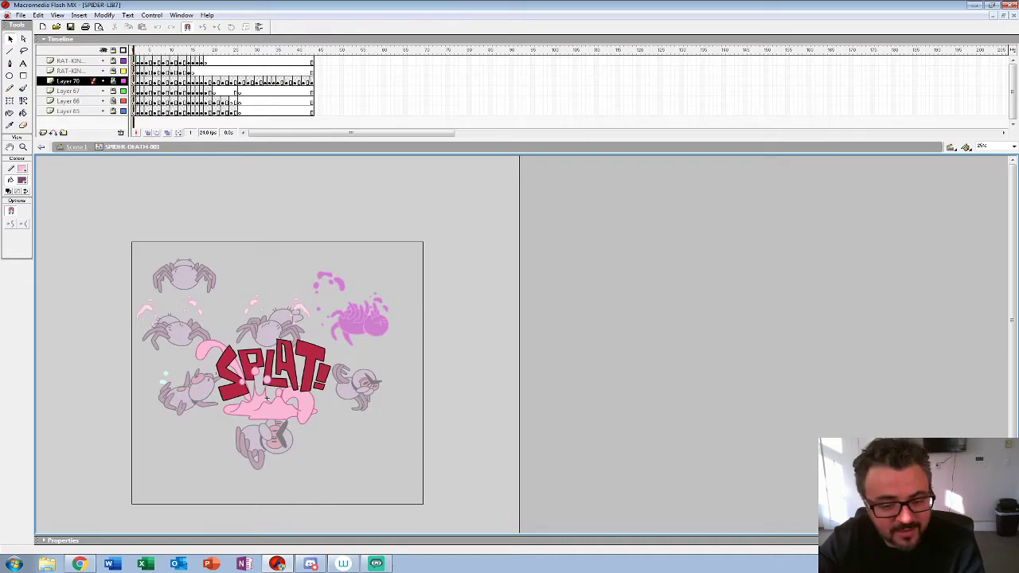
key(Return)
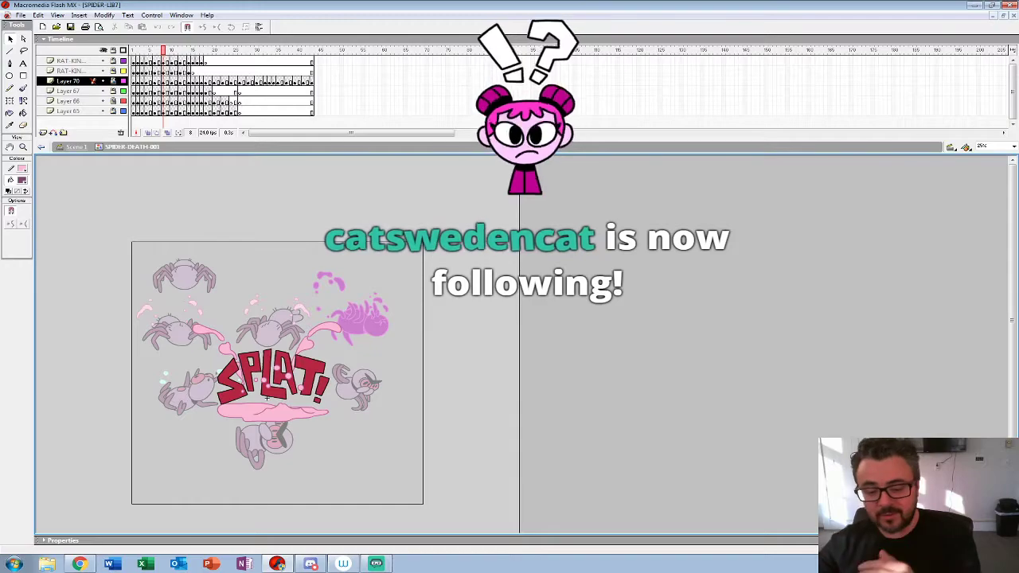
key(ctrl+e)
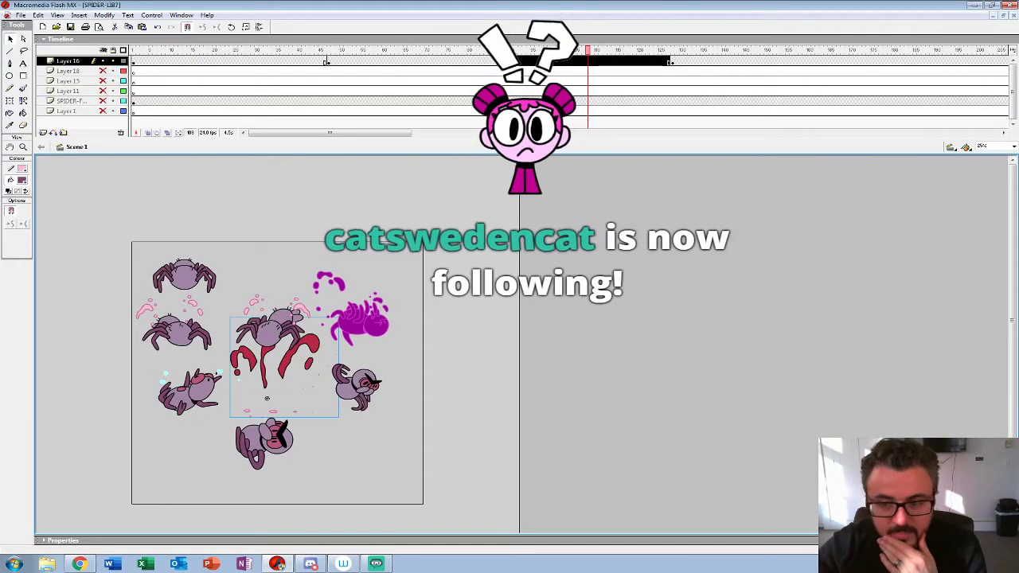
Step: Go to frame 59 of the main timeline, open the SPIDER-3-4-HIT-003 symbol and play its animation
click(379, 50)
click(352, 319)
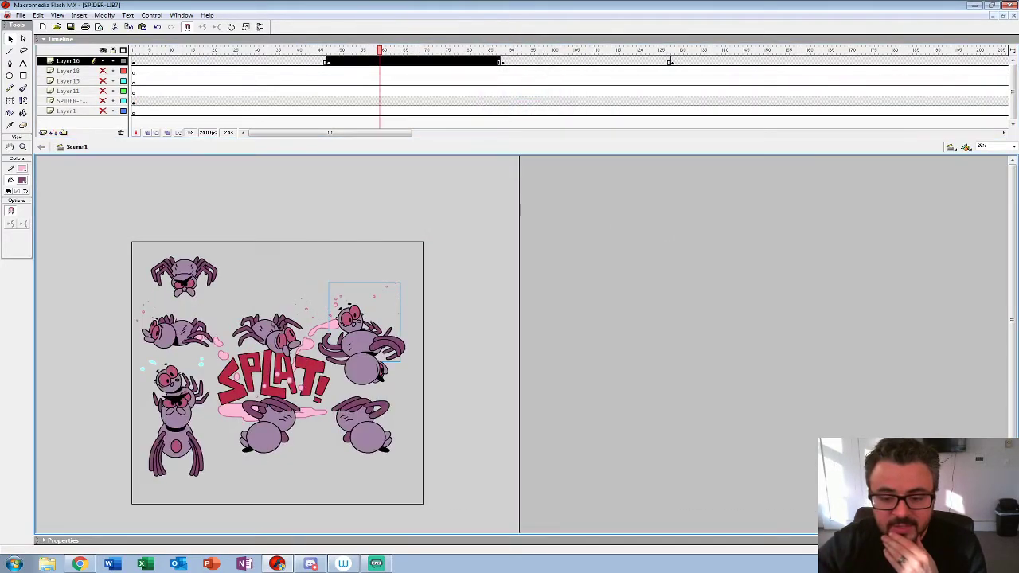
double_click(361, 339)
key(Return)
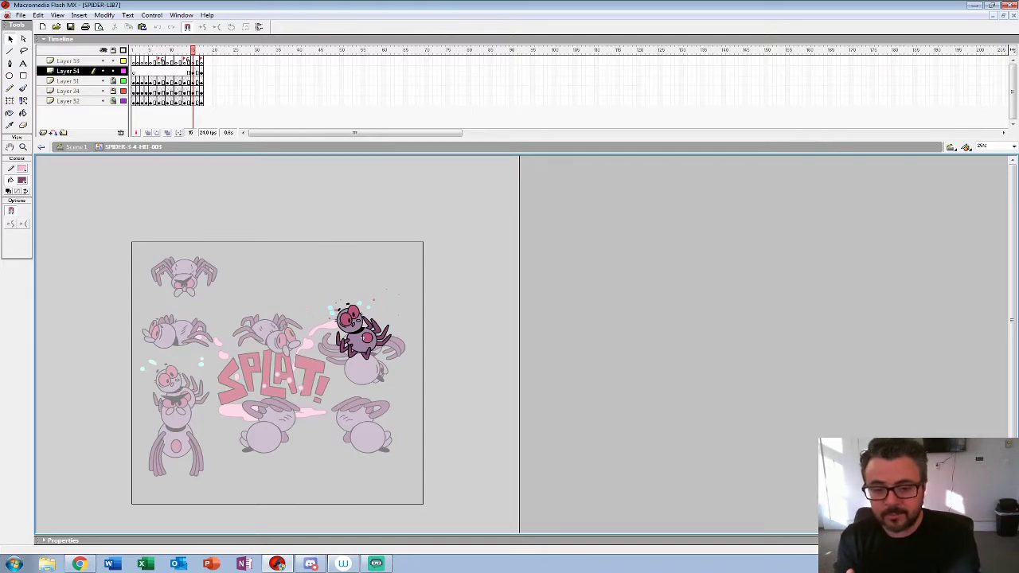
click(76, 147)
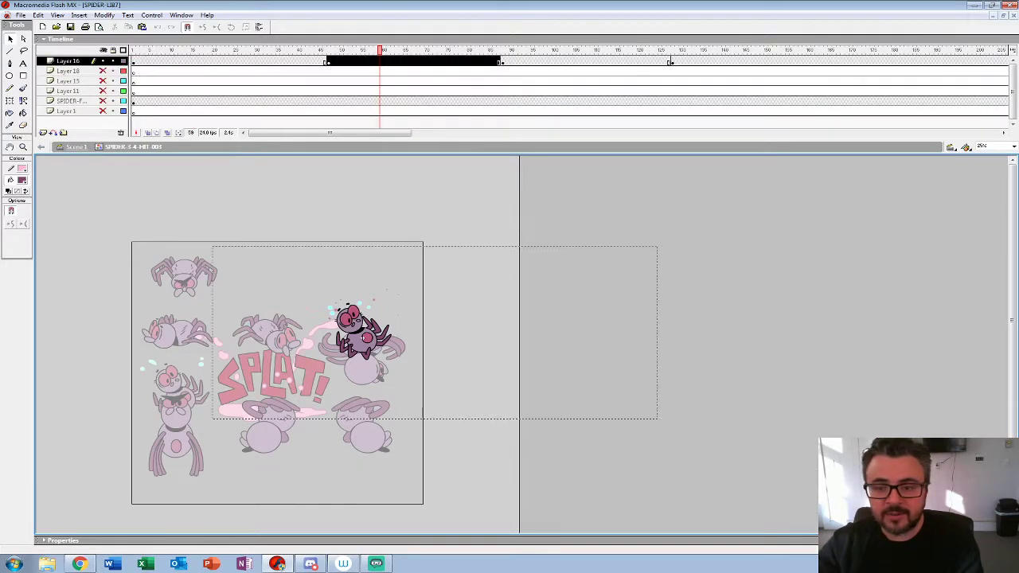
Step: Check the rightmost back-view hit spider's symbol at frame 98, then play the main timeline onward
click(545, 62)
click(585, 263)
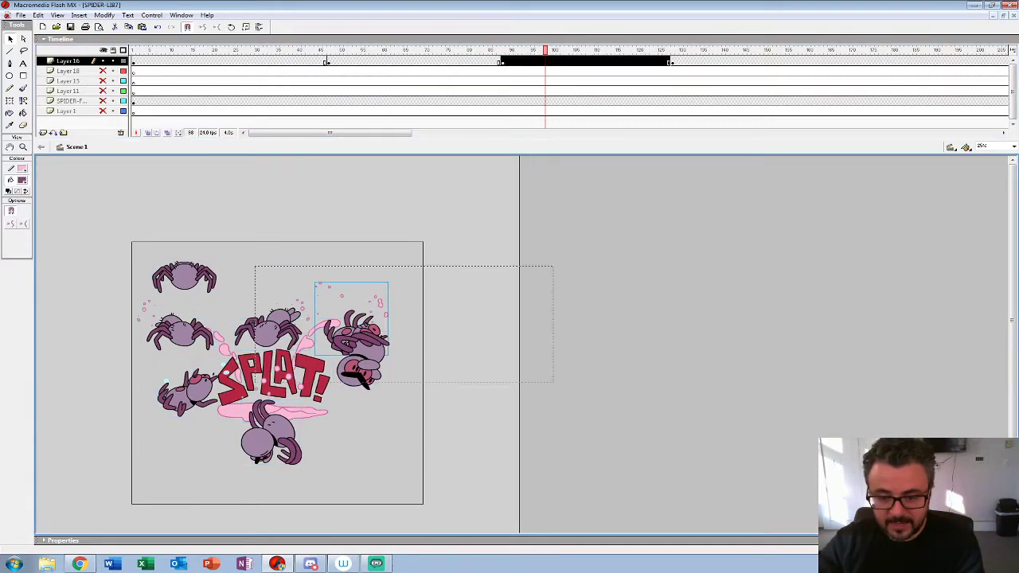
double_click(350, 327)
key(ctrl+e)
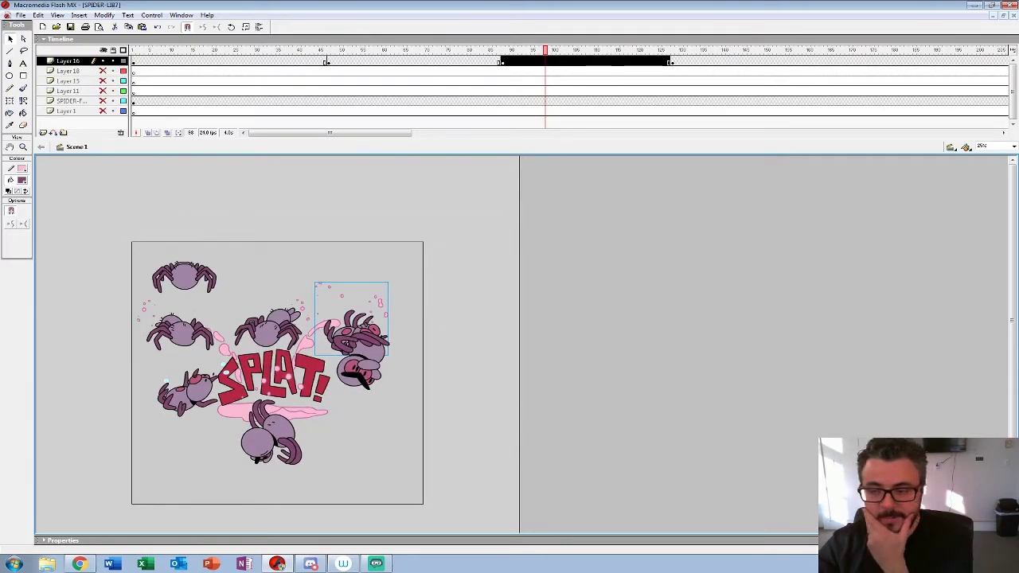
key(Return)
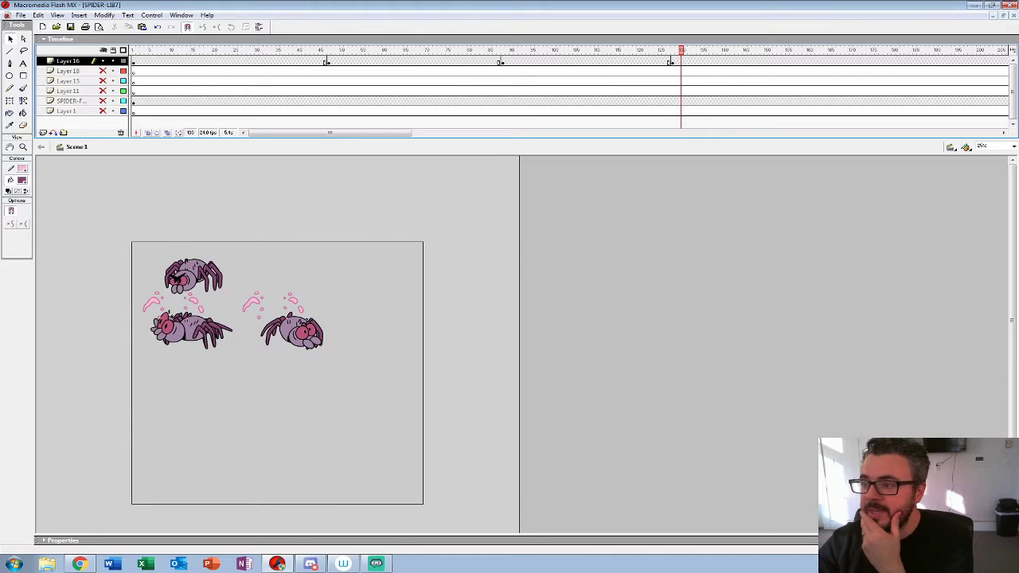
Step: Switch to the SPIDER EXAMPLES document and play its timeline with the spiders and Becky characters
click(994, 15)
click(73, 527)
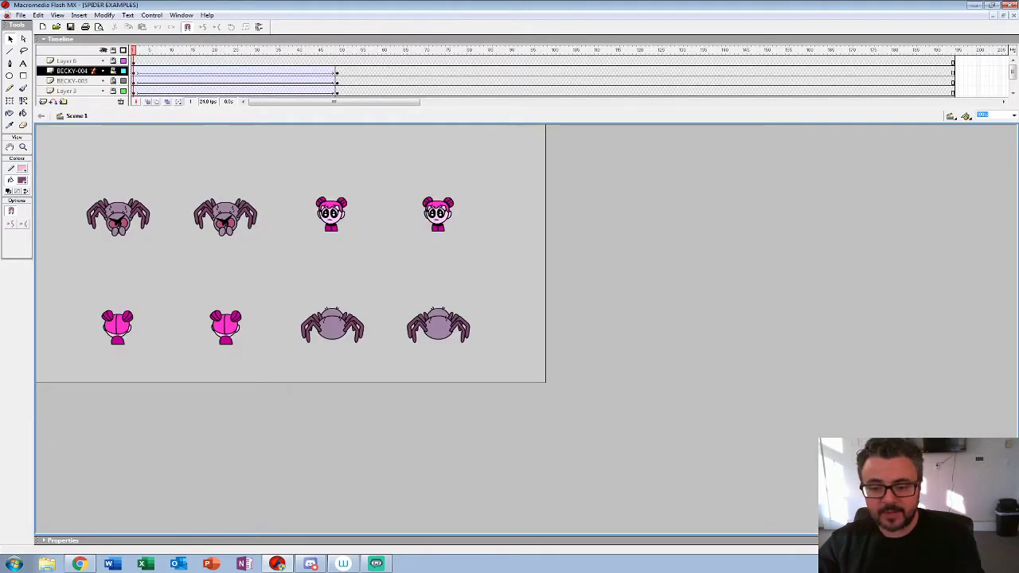
key(Return)
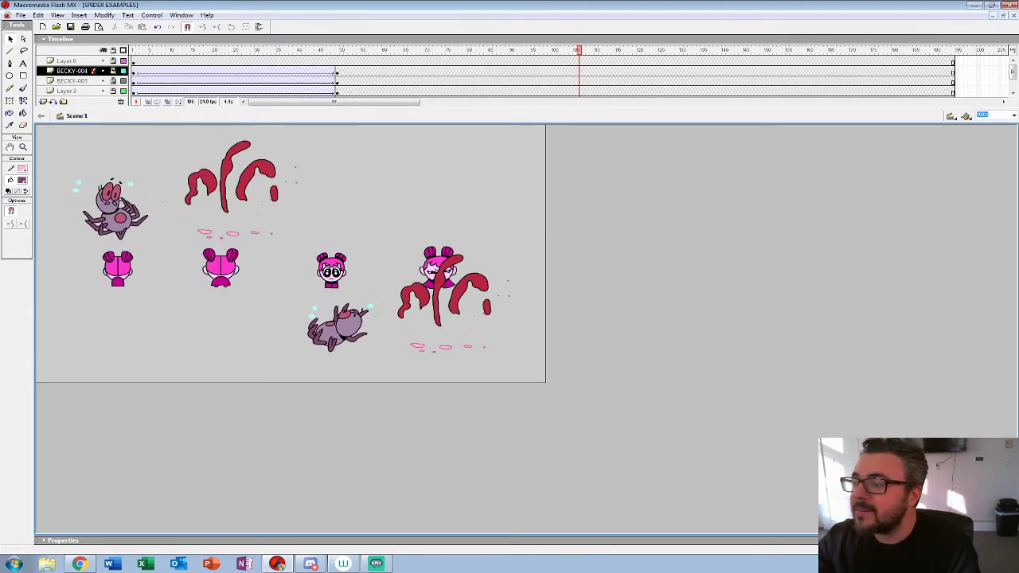
Step: Return to the SPIDER-LIB7 document, open the left hit spider's SPIDER-3-4-HIT-001 symbol in place and play it enlarged
click(994, 15)
click(159, 530)
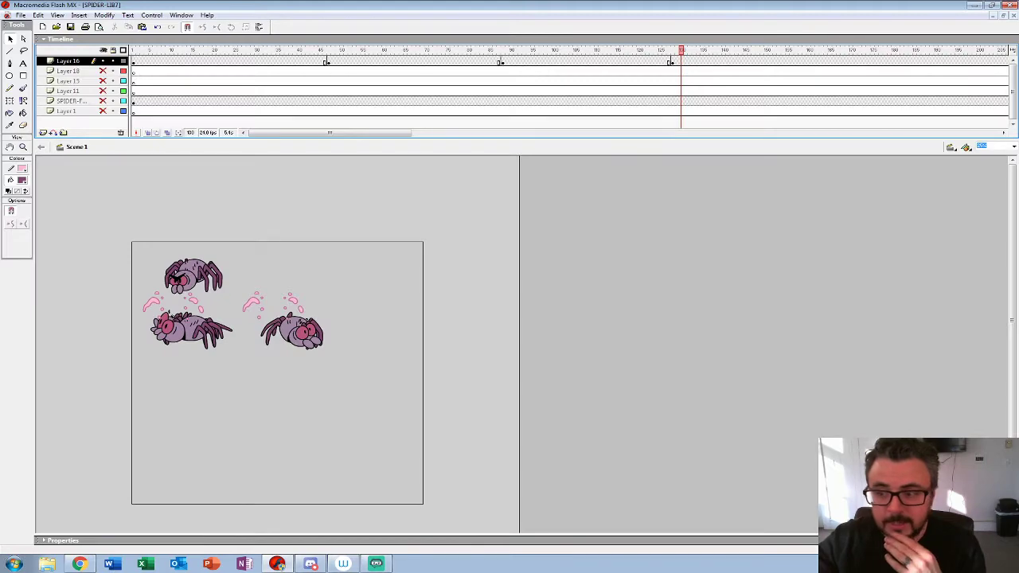
right_click(192, 329)
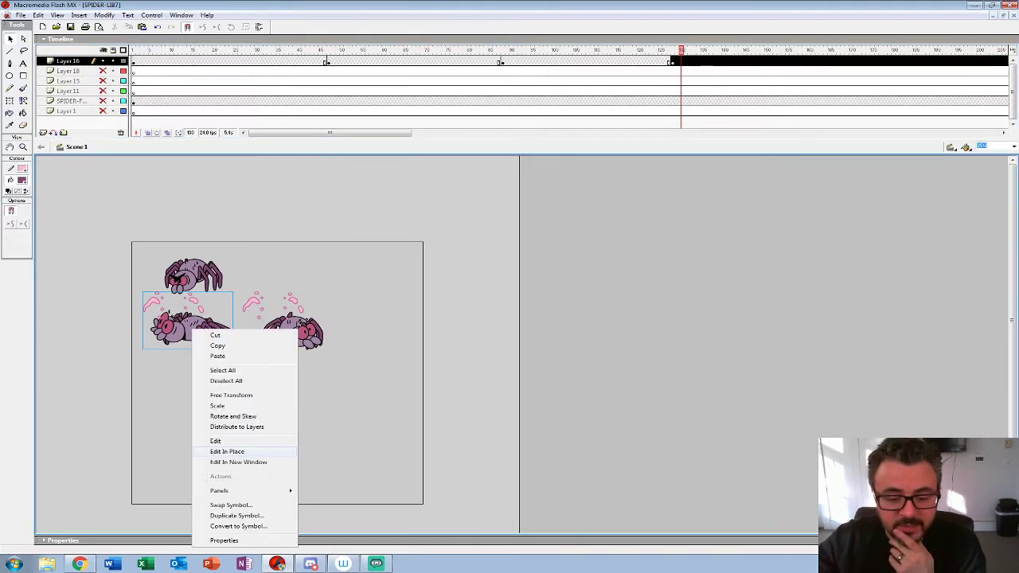
click(227, 451)
key(Return)
click(23, 147)
alt+click(418, 359)
key(Return)
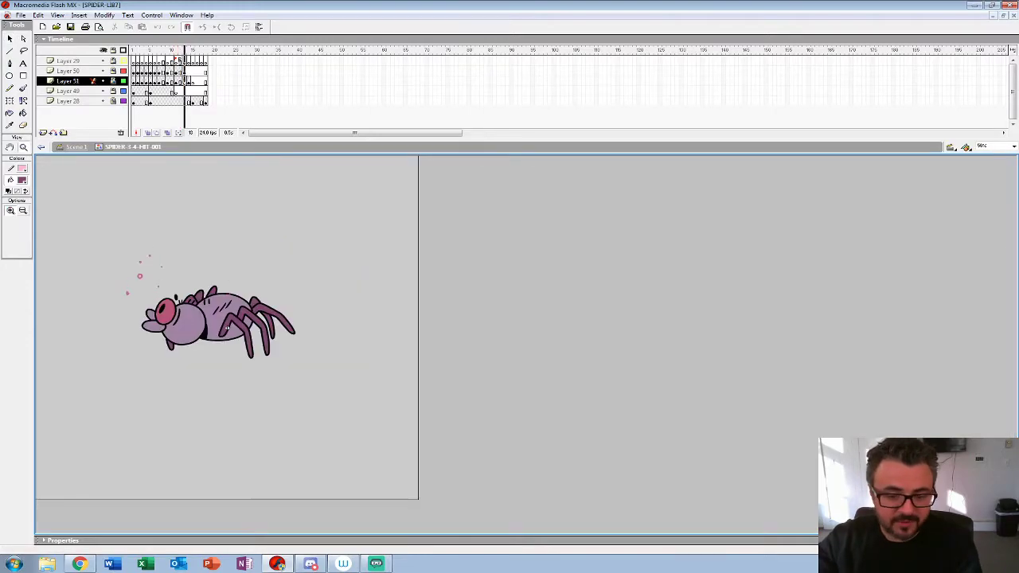
Step: Replay the SPIDER-3-4-HIT-001 animation several times to examine the spider's hit reaction
key(Return)
mouse_move(103, 70)
mouse_down()
mouse_move(102, 81)
mouse_move(103, 71)
mouse_up()
key(Return)
key(Return)
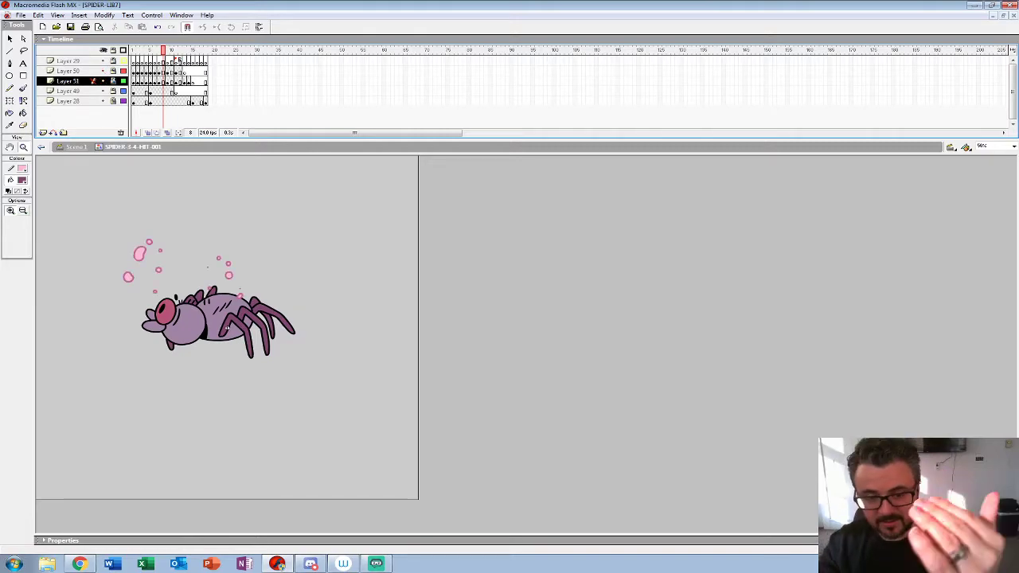
key(Return)
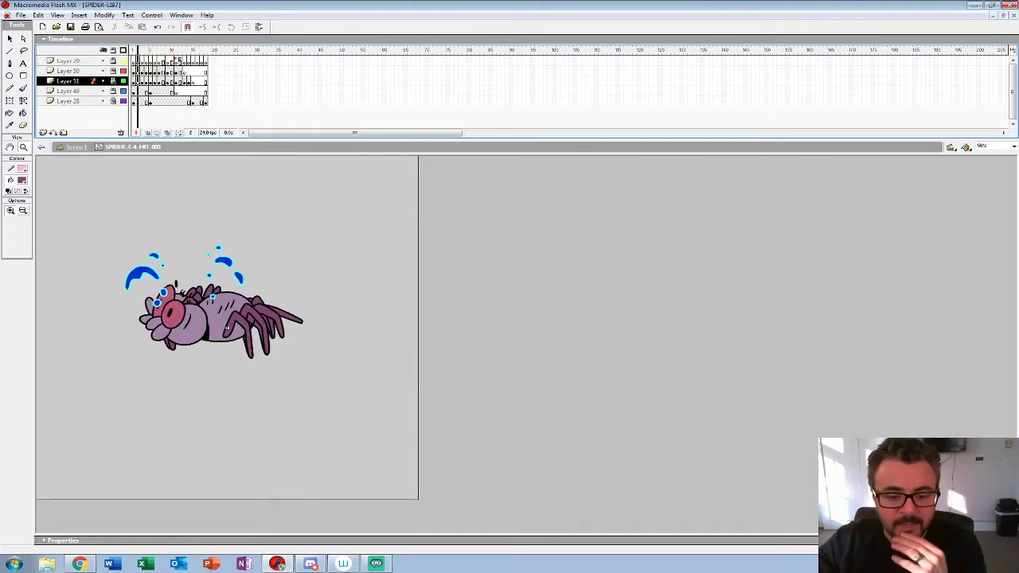
Step: Hide Layer 49 to examine the hit drawings, checking Layer 28 at frame 1 and Layer 49 at frame 11
click(103, 91)
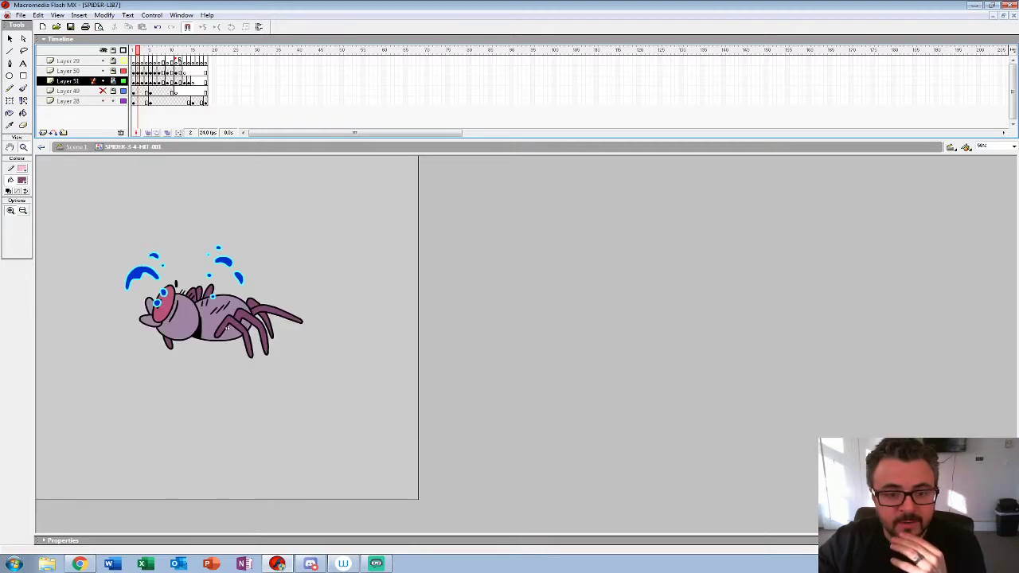
click(133, 102)
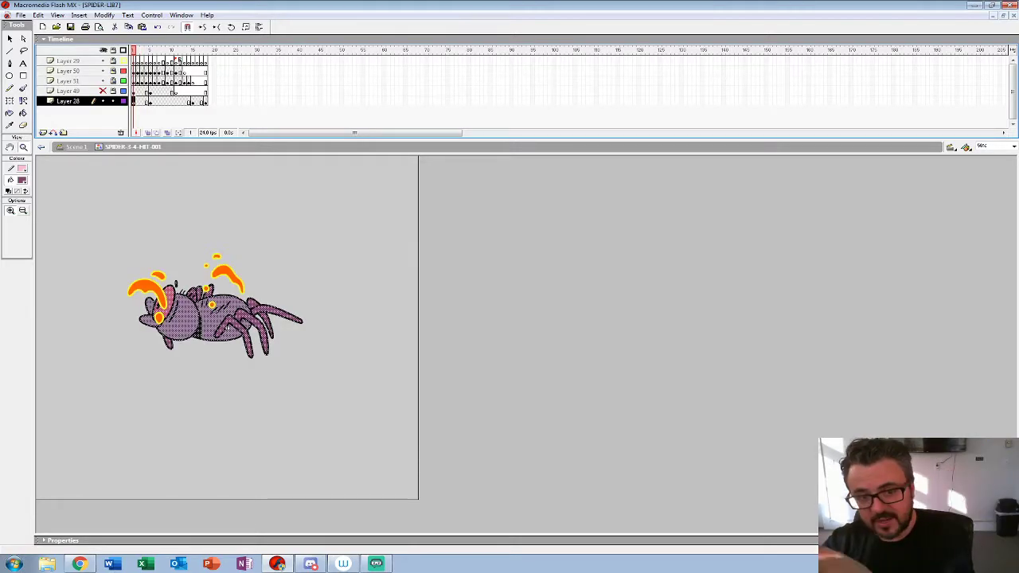
click(176, 91)
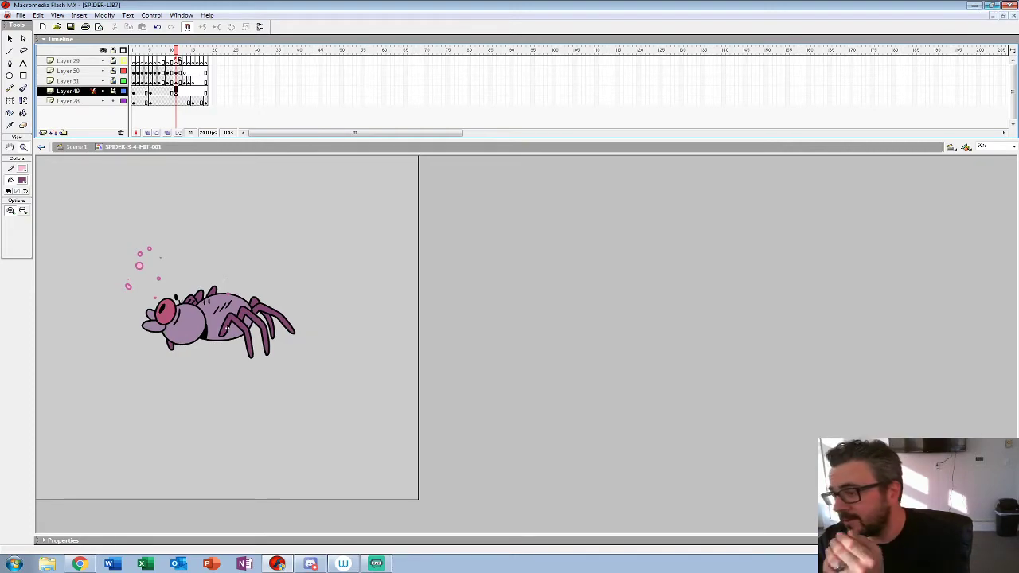
Step: Switch to the desktop, open the TWITCH-012420 video and start playing it
click(975, 5)
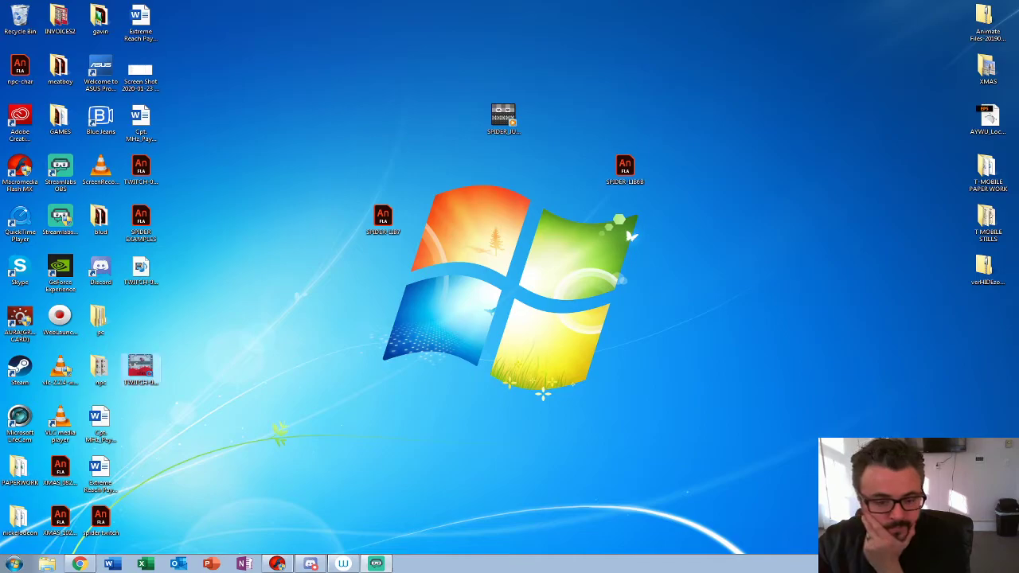
click(141, 370)
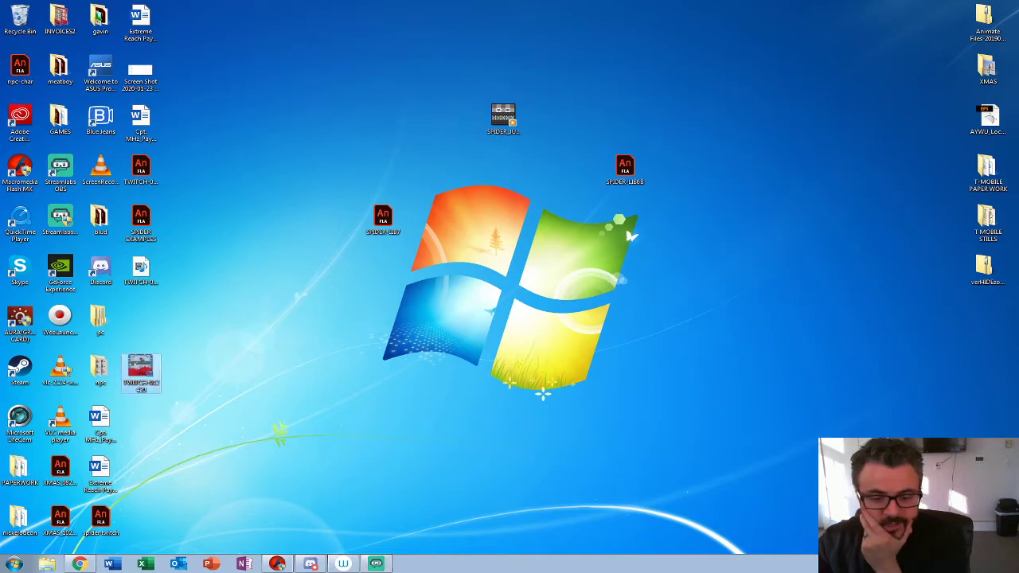
double_click(141, 370)
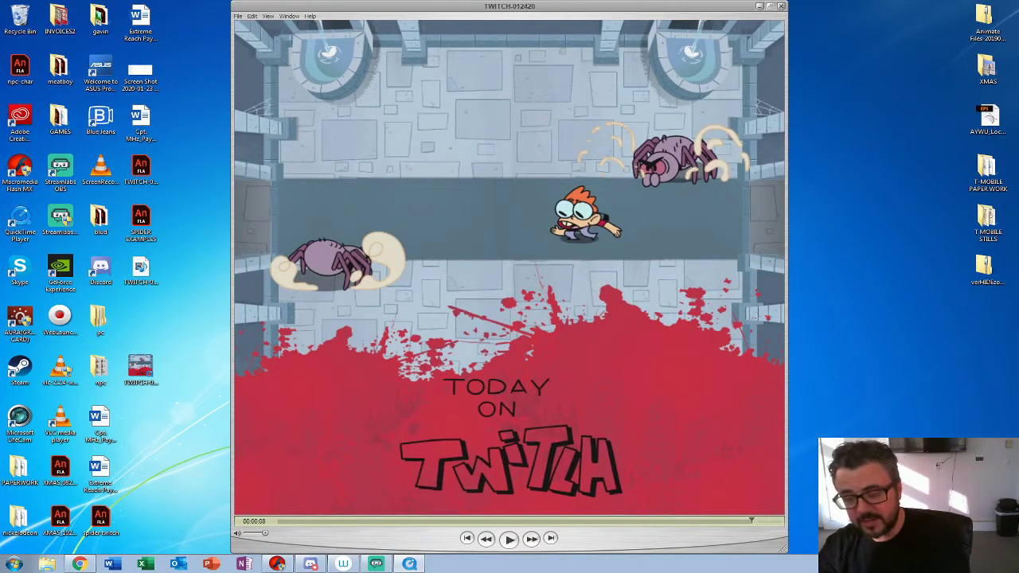
key(space)
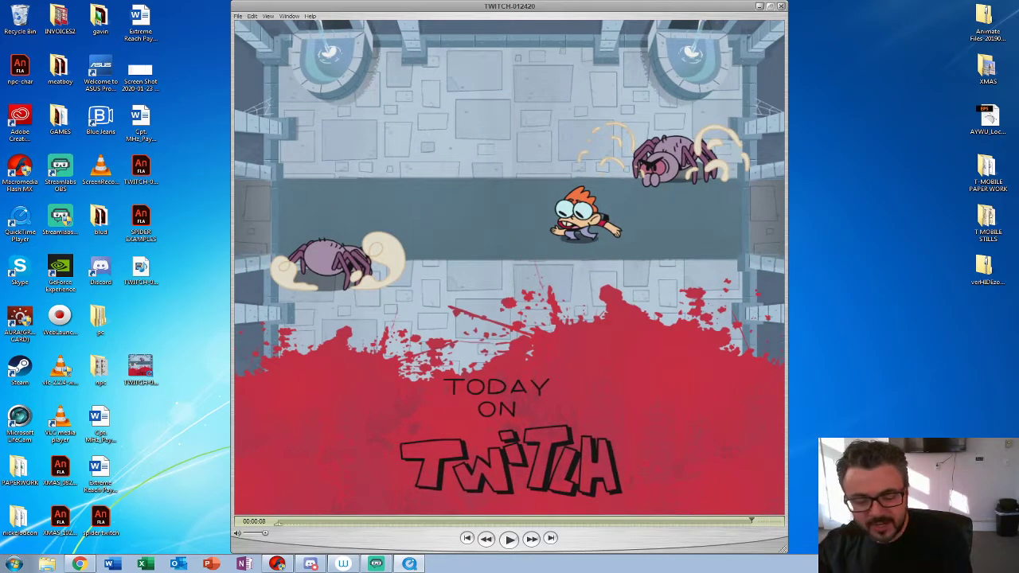
key(space)
Step: Pause the TWITCH-012420 video and step through its frames to examine how the spiders jump past the red-haired character
key(space)
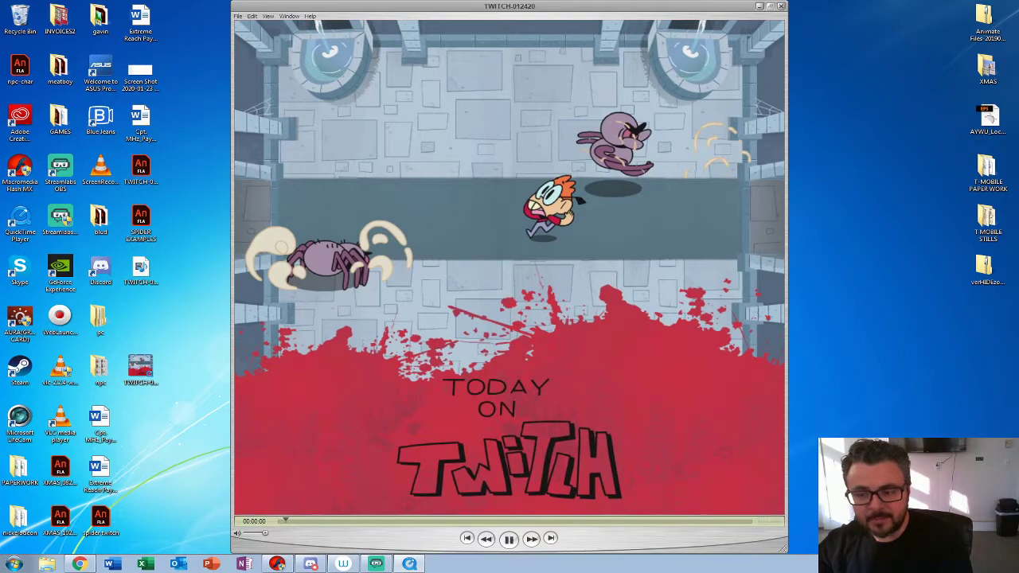
key(space)
key(Left)
key(Left)
key(Right)
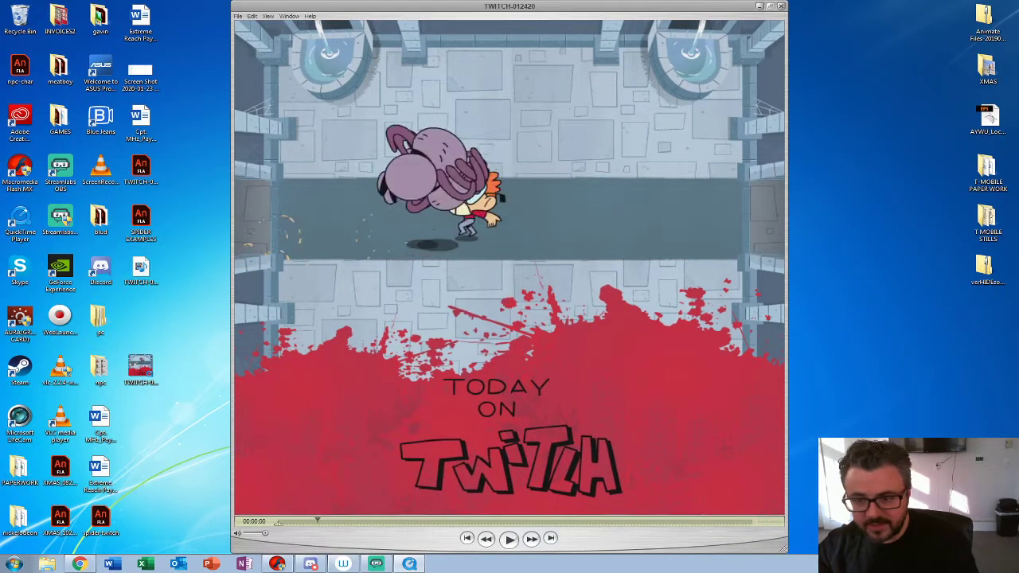
key(Right)
key(Right)
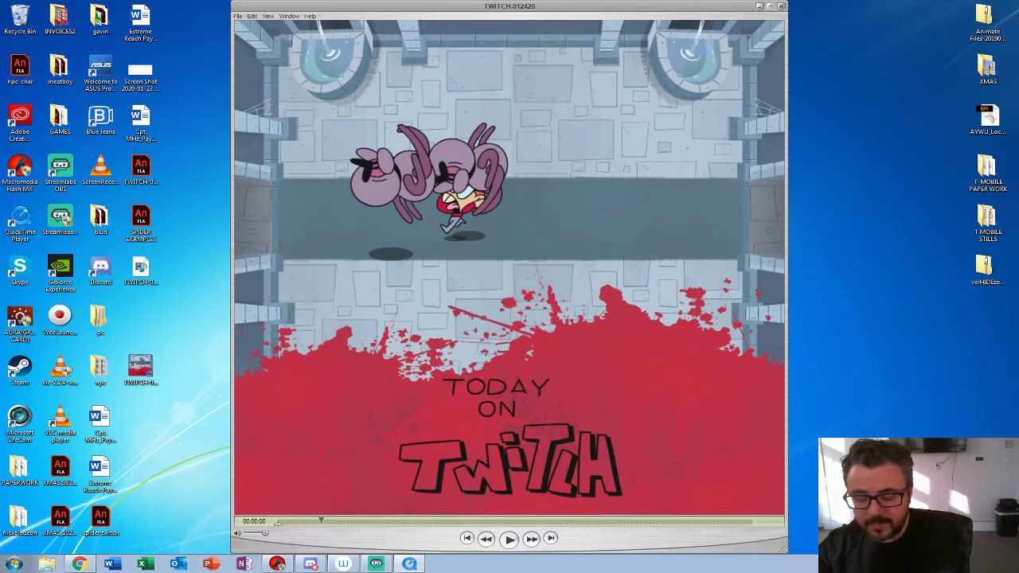
key(Right)
key(Right)
key(Right)
key(Right)
key(Right)
key(Right)
key(Right)
key(Right)
key(Right)
key(Right)
key(Right)
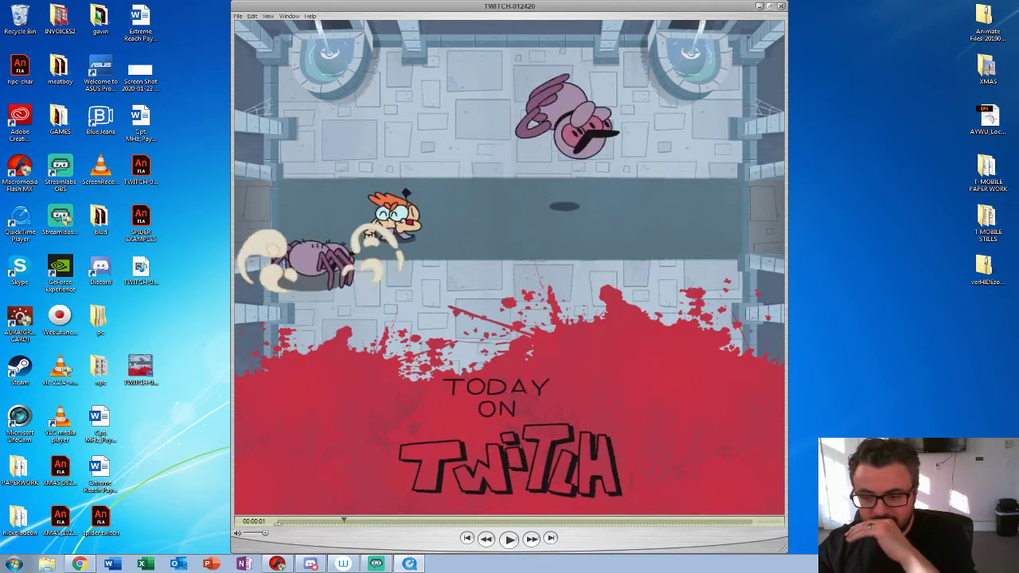
Step: Review the spider jump frames backward and forward again, play the rest of the clip and close the video
key(Left)
key(Left)
key(Left)
key(Left)
key(Left)
key(Left)
key(Left)
key(Left)
key(Left)
key(Left)
key(Left)
key(Left)
key(Left)
key(Left)
key(Left)
key(Left)
key(Left)
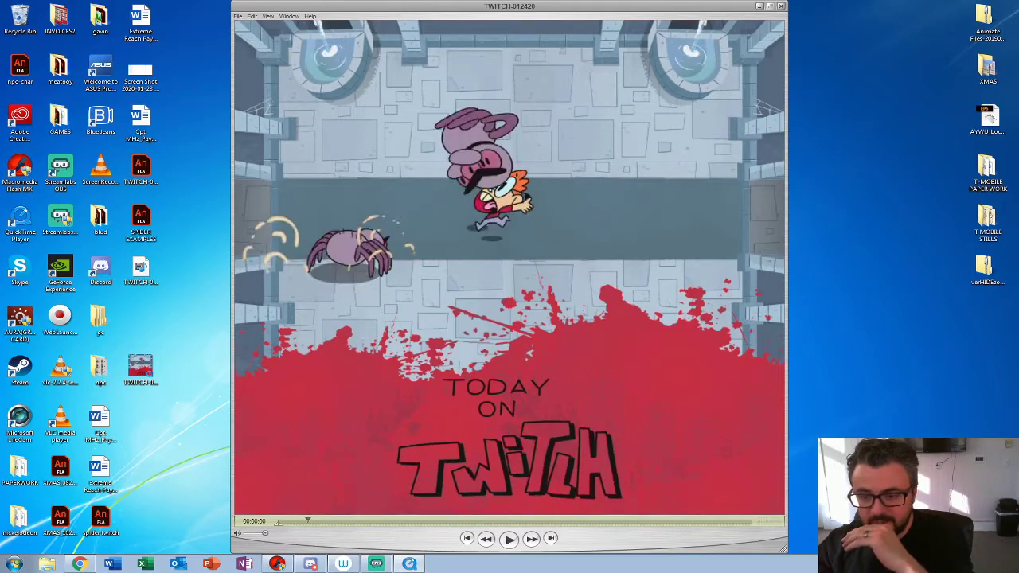
key(Right)
key(Right)
key(Right)
key(Right)
key(Right)
key(Right)
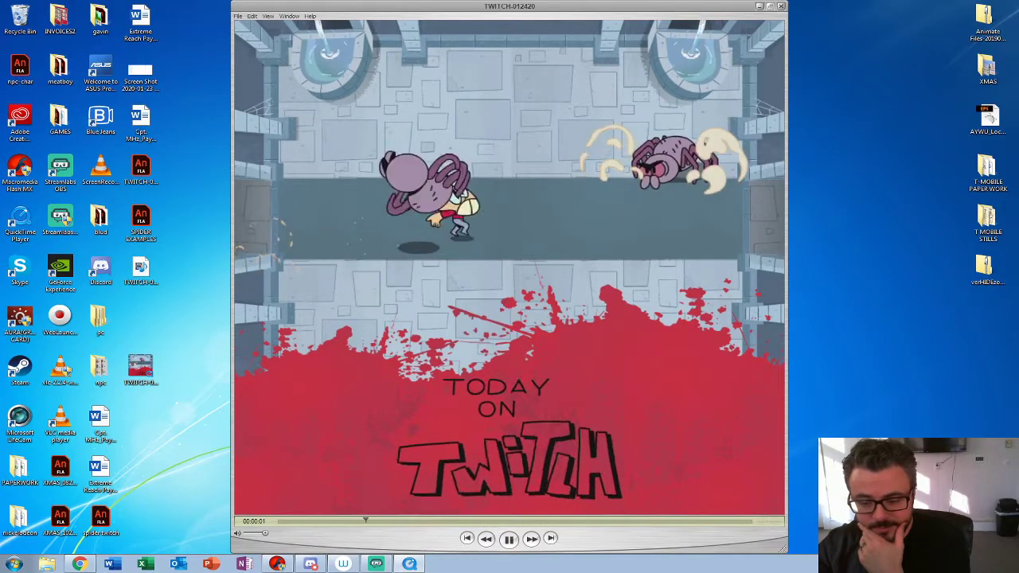
key(space)
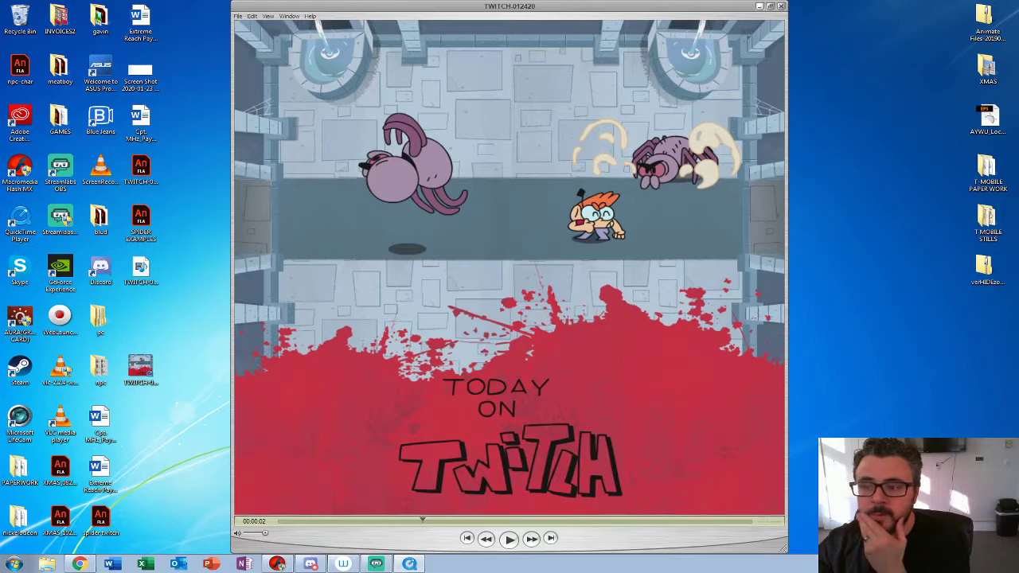
key(ctrl+w)
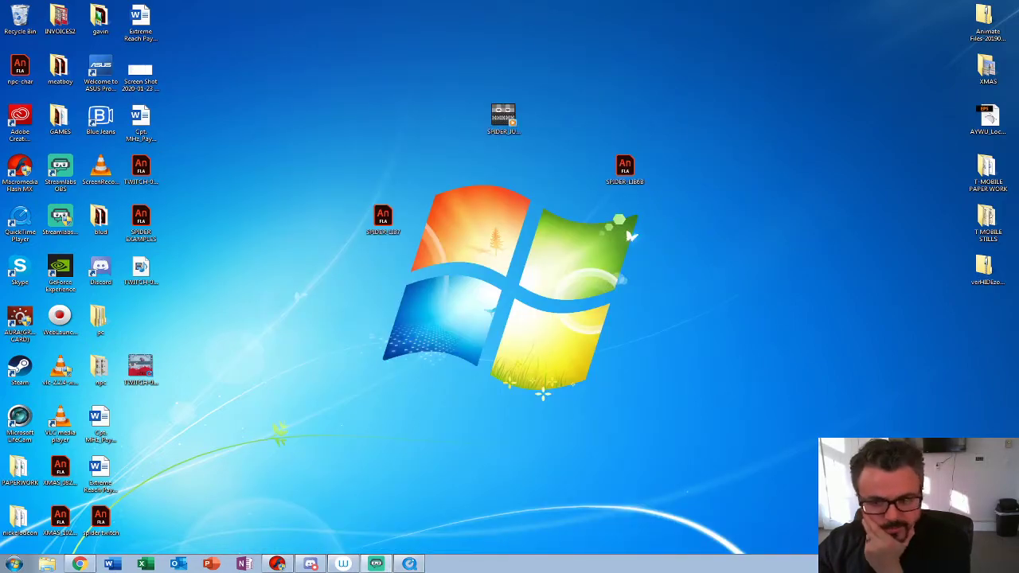
Step: Open the SPIDER_JU… video from the desktop, watch the jumping spiders in a maximized window and minimize it
double_click(503, 119)
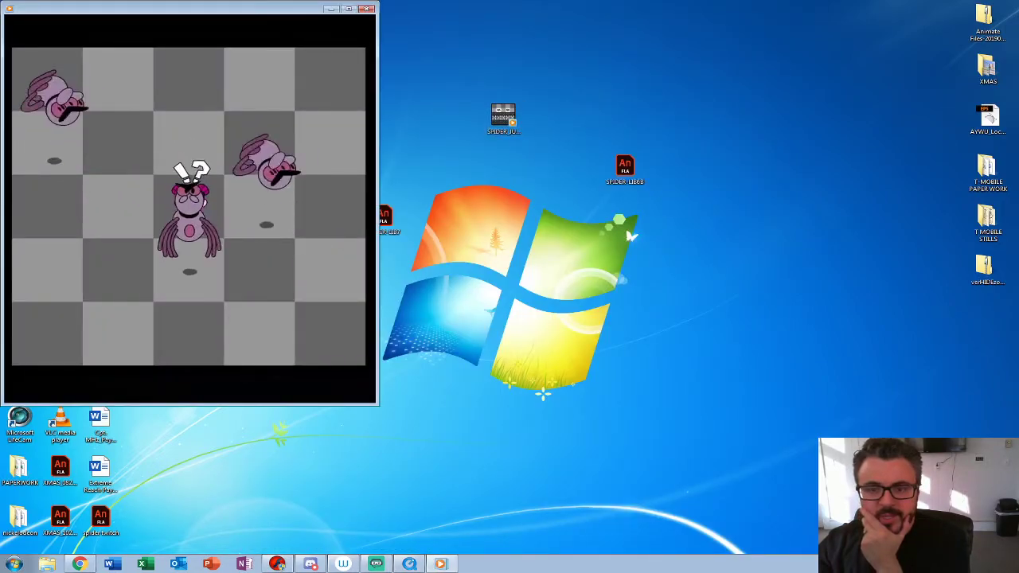
click(348, 9)
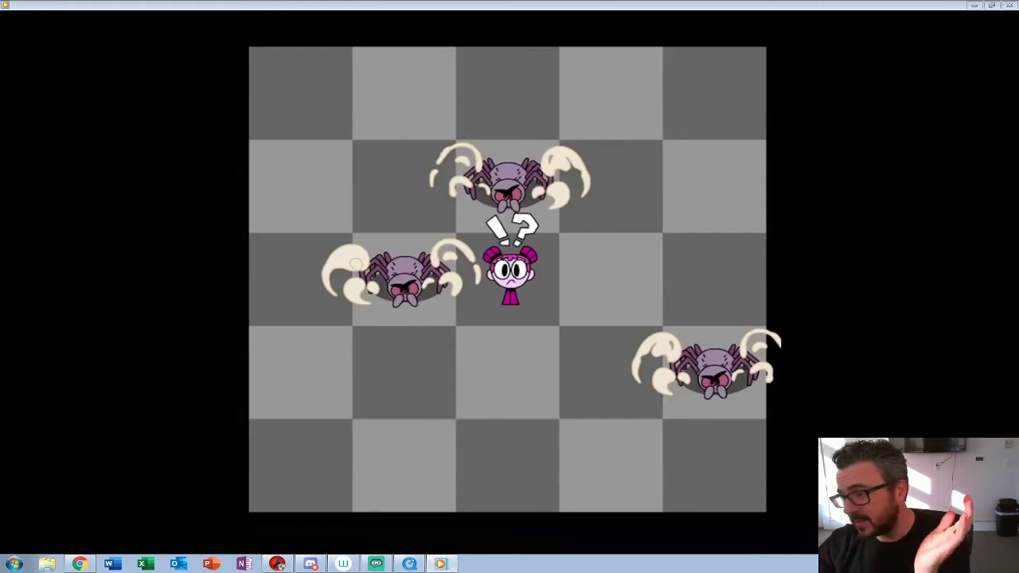
click(975, 5)
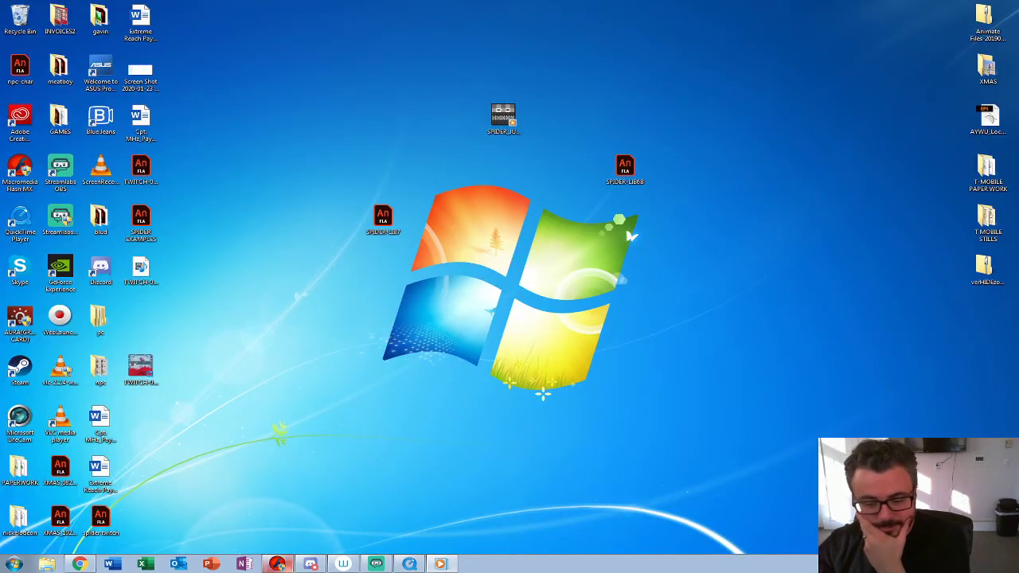
Step: Return to SPIDER-LIB7 in Flash, go to frame 128 of Scene 1 and open the SPIDER-3-4-HIT-001 symbol for editing
click(277, 564)
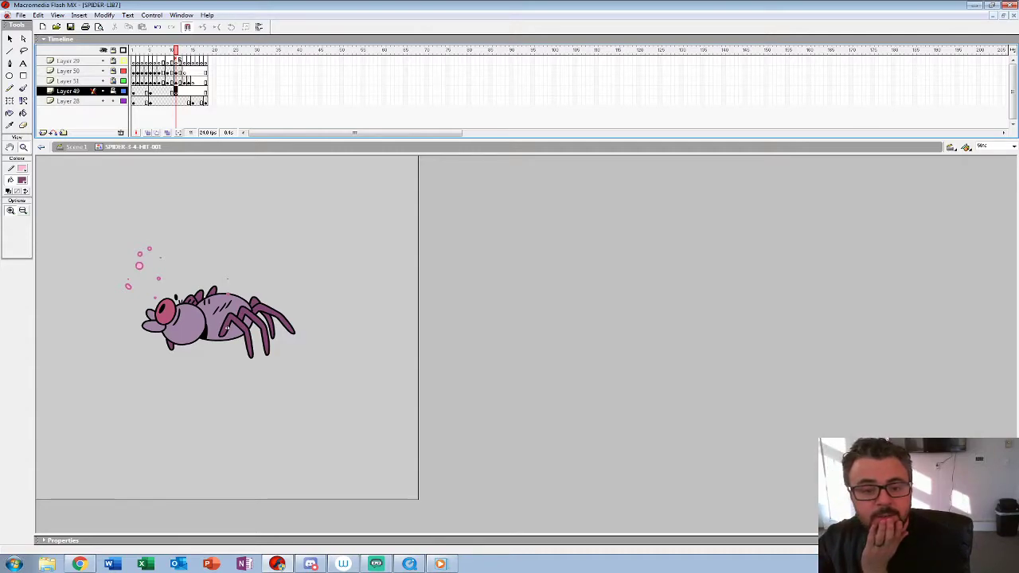
key(ctrl+e)
click(596, 61)
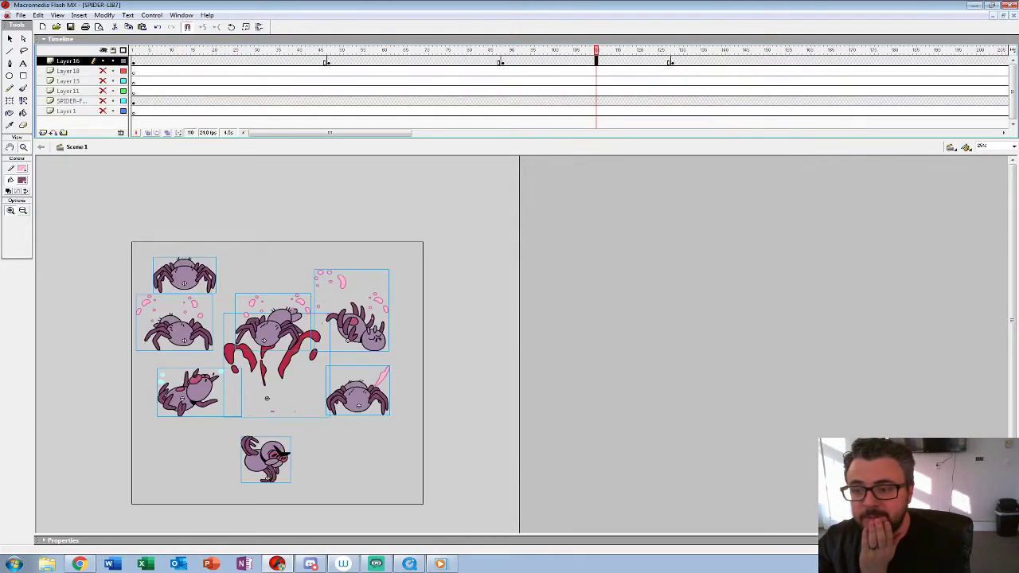
click(672, 61)
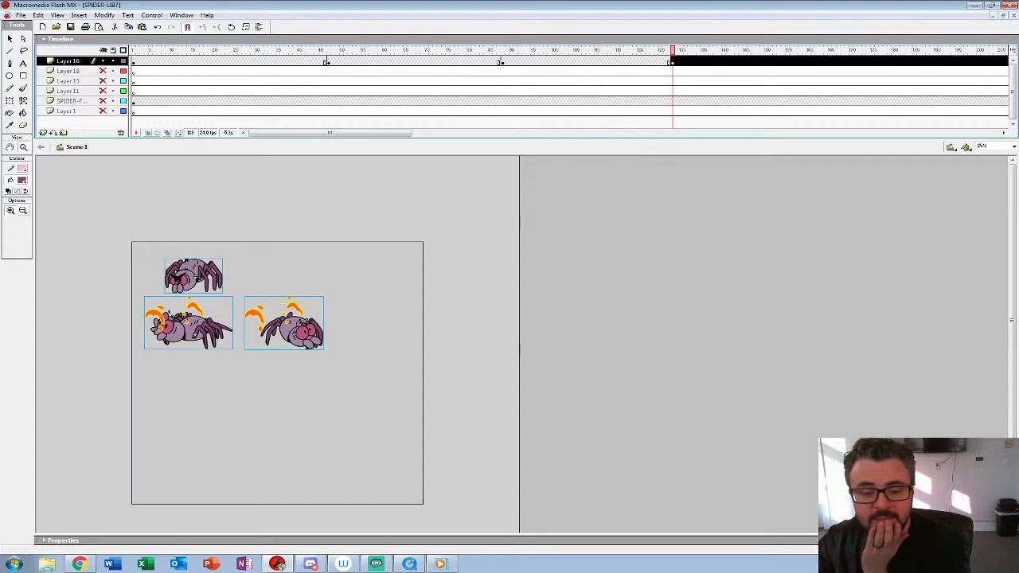
right_click(207, 375)
click(197, 332)
click(11, 39)
click(318, 362)
right_click(318, 363)
click(341, 255)
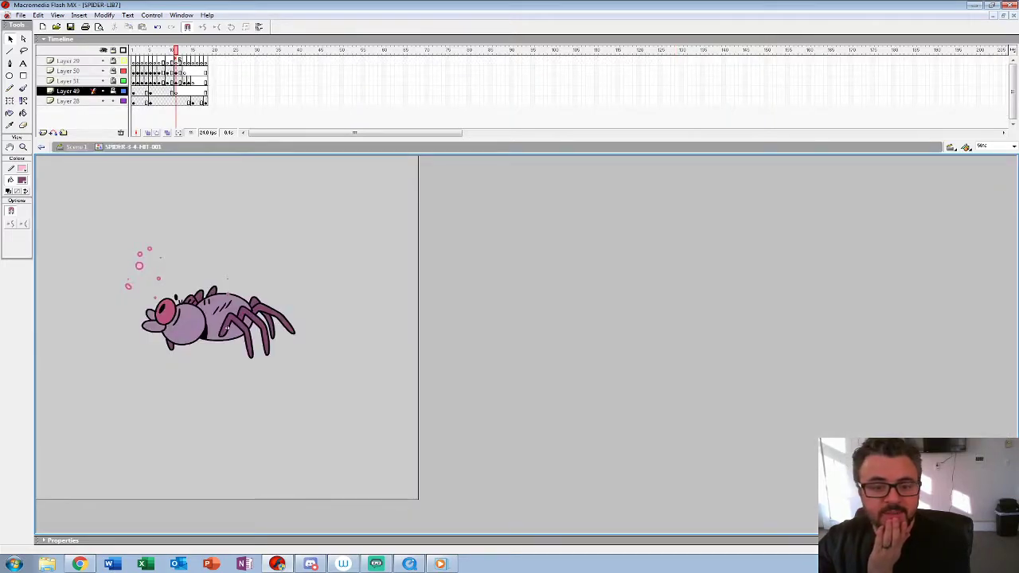
Step: Hide Layers 29, 50, 51 and 49 and play the hit animation with only the spider drawings on Layer 28
key(Return)
drag(103, 60, 102, 91)
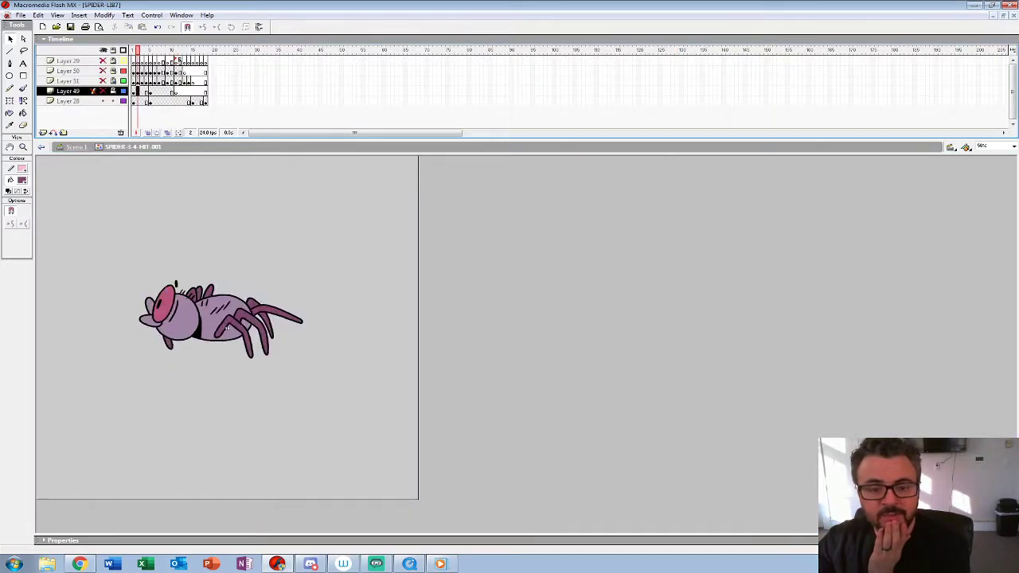
key(Return)
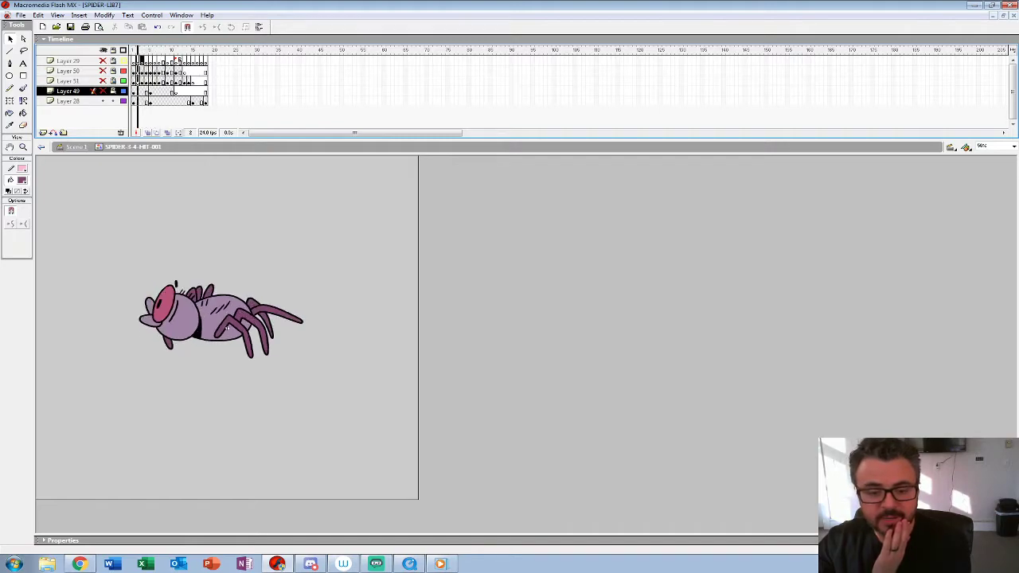
Step: Insert blank keyframes at frames 2, 3 and 4 of Layer 28 and go back to frame 2
click(227, 327)
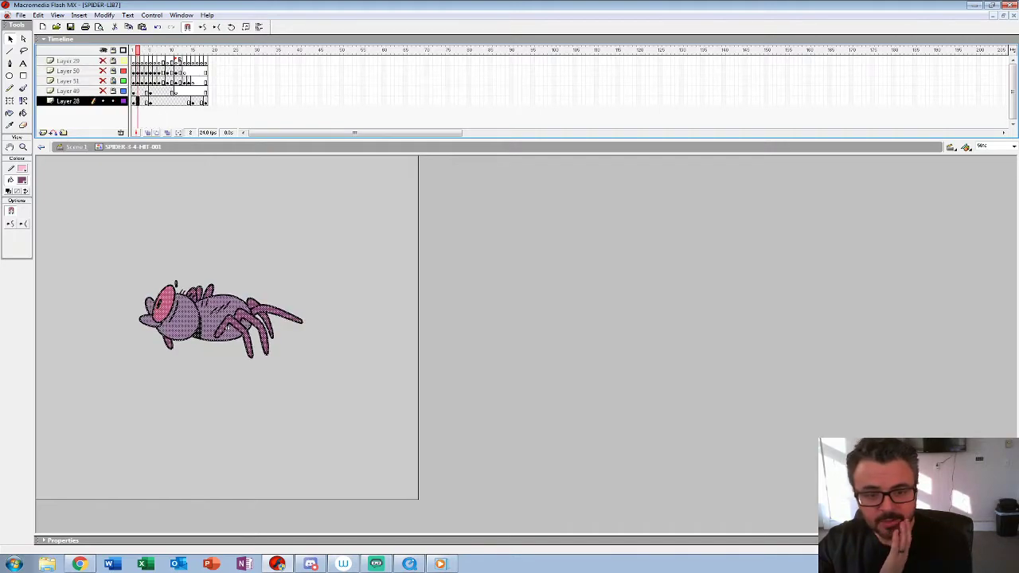
key(F7)
key(F7)
key(F7)
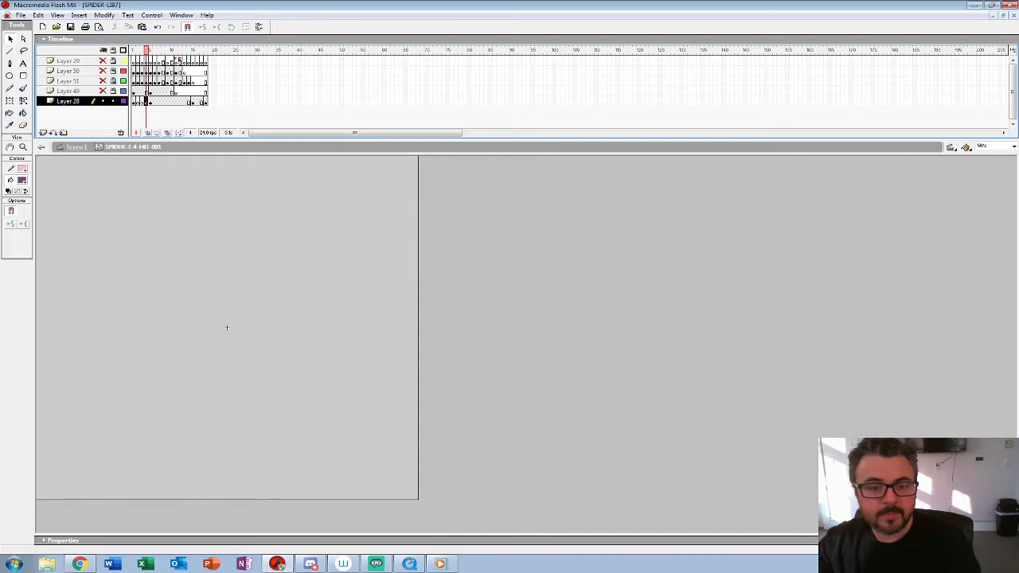
key(comma)
key(comma)
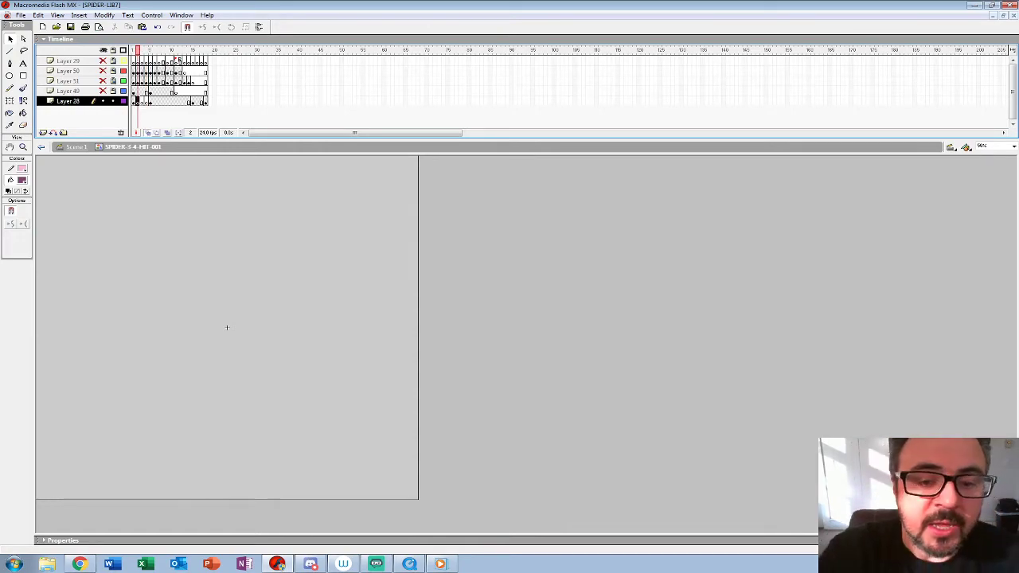
Step: Turn on onion skinning around frame 2 and enlarge the spider's head to 400% for drawing
key(Return)
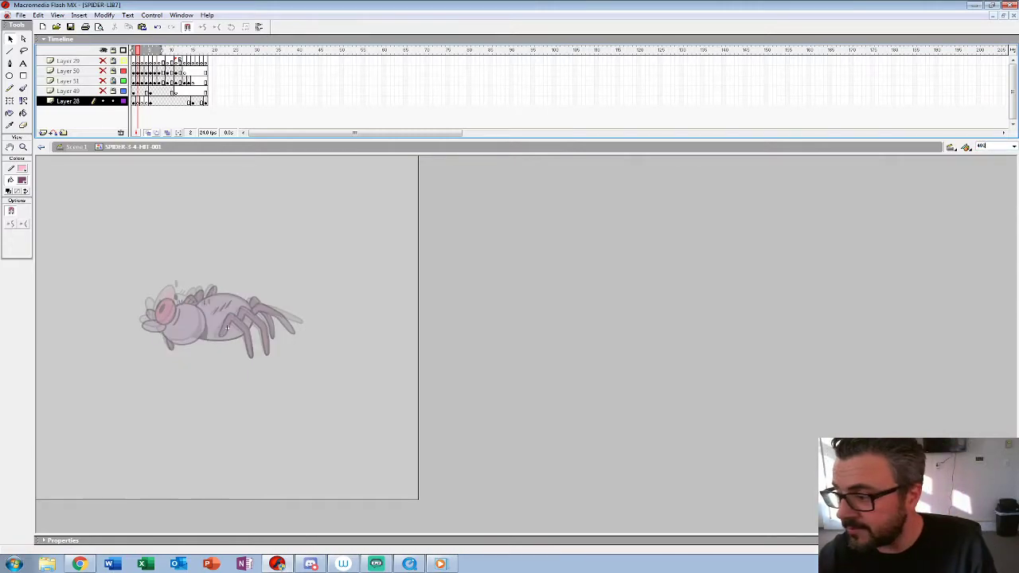
key(Return)
double_click(23, 147)
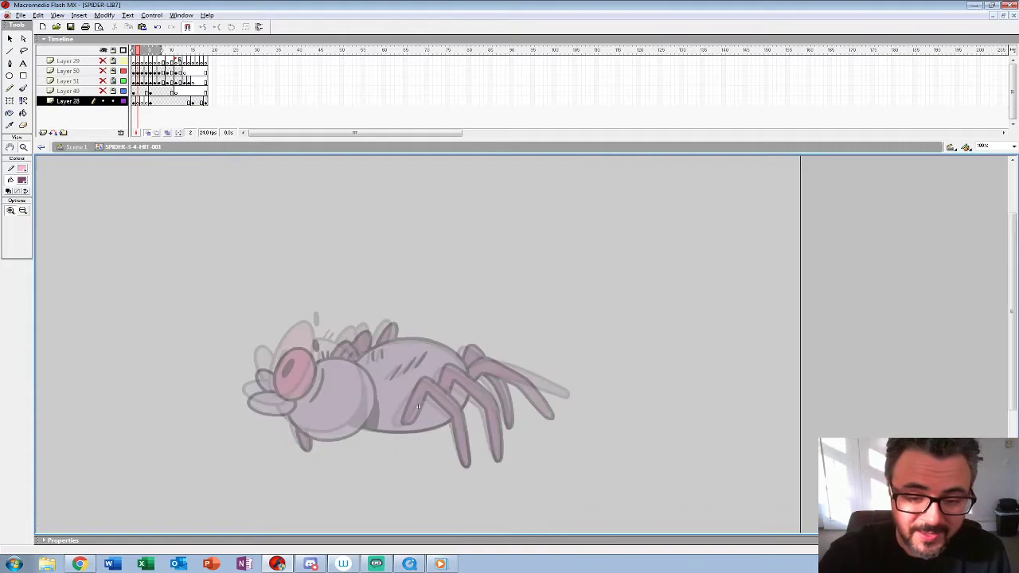
click(417, 406)
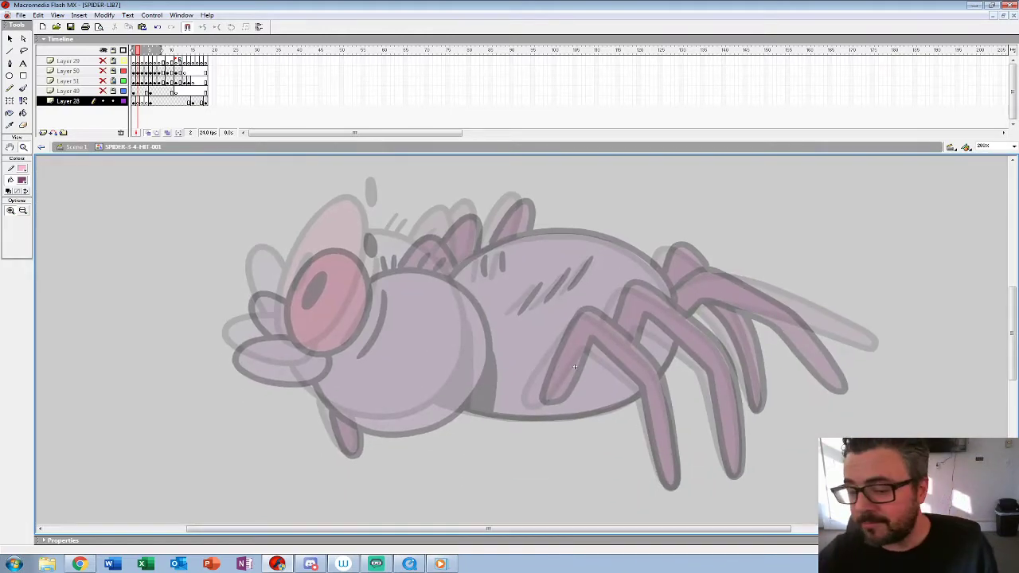
click(410, 276)
alt+click(796, 279)
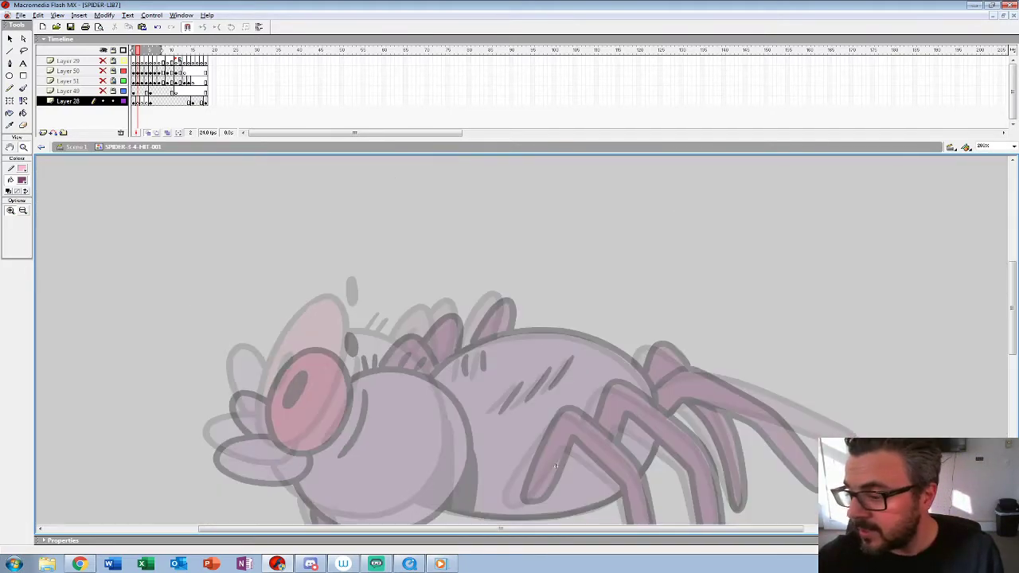
drag(551, 461, 617, 334)
click(417, 219)
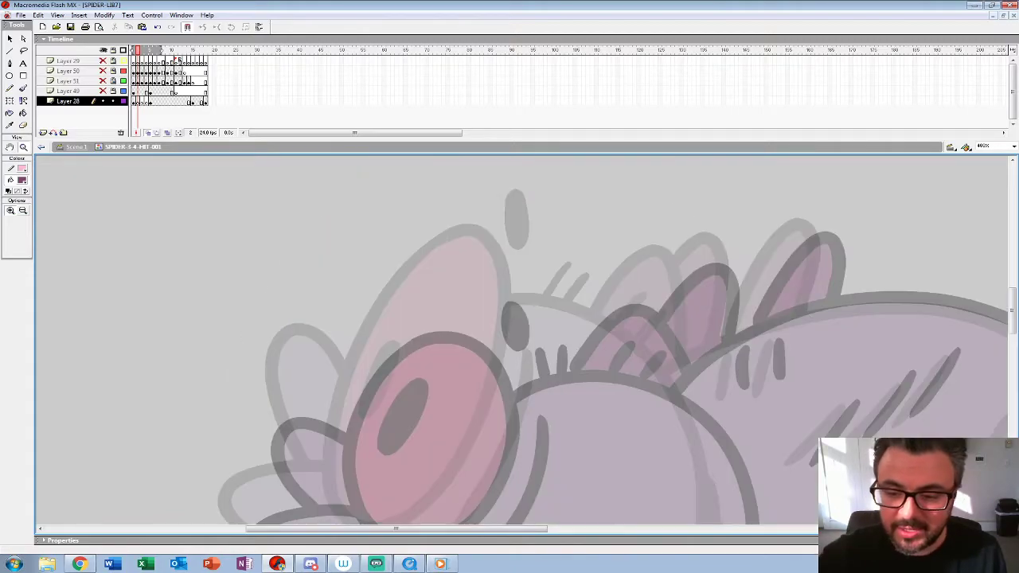
drag(509, 139, 509, 77)
drag(541, 358, 469, 307)
Step: Set up the Brush tool with a new brush size and a black fill
click(23, 88)
click(25, 225)
click(16, 337)
click(22, 179)
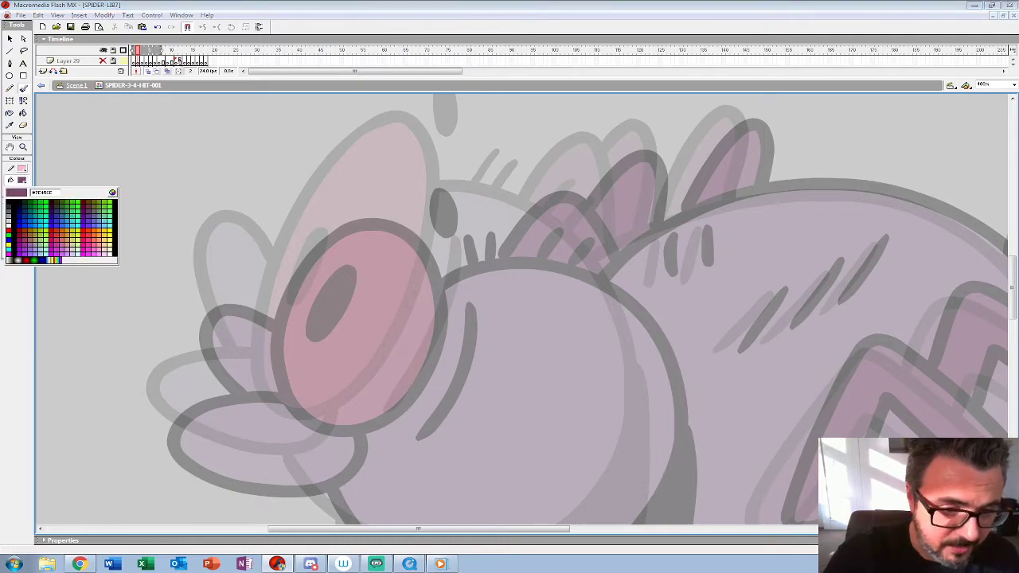
click(9, 200)
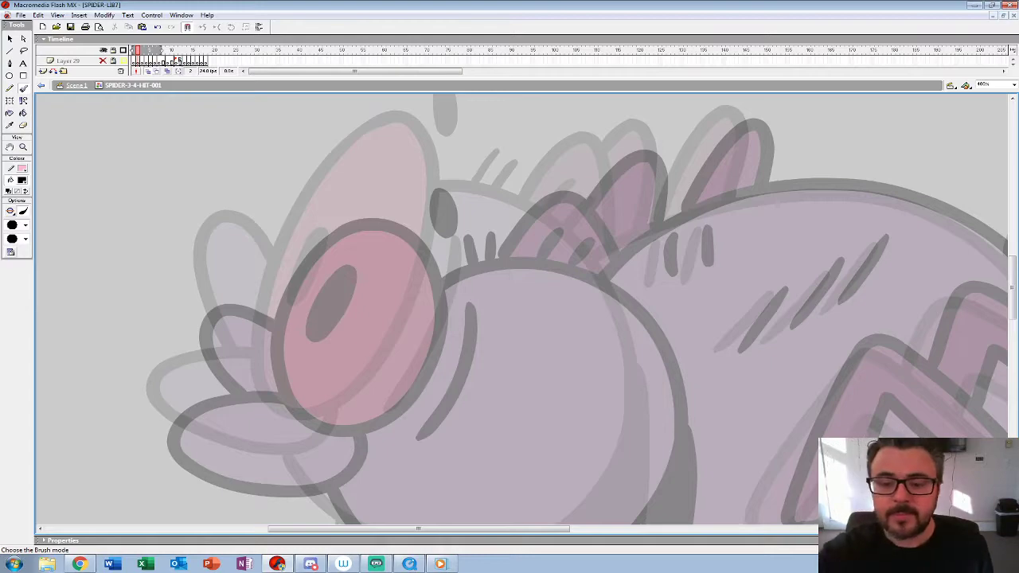
mouse_move(363, 127)
mouse_down()
mouse_move(358, 225)
mouse_move(425, 153)
mouse_up()
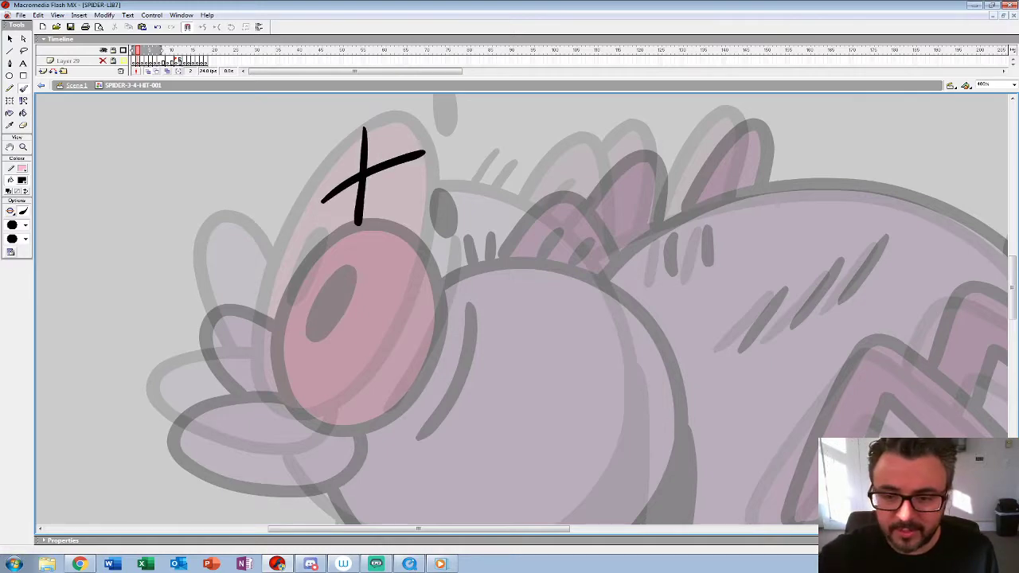
key(ctrl+z)
key(ctrl+z)
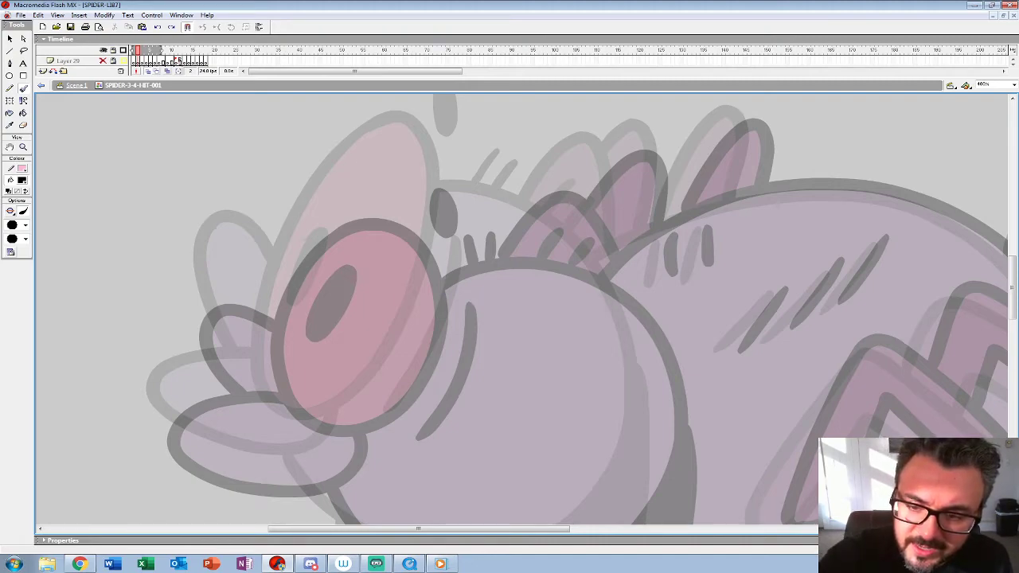
Step: Draw the spider's near eye with pupil, brow mark, far eye and mouth in frame 2, midway between the onion-skinned poses
mouse_move(359, 170)
mouse_down()
mouse_move(298, 239)
mouse_move(264, 351)
mouse_move(270, 390)
mouse_move(293, 420)
mouse_move(321, 427)
mouse_move(356, 412)
mouse_move(411, 355)
mouse_move(432, 288)
mouse_move(432, 217)
mouse_move(406, 164)
mouse_up()
mouse_move(325, 260)
mouse_down()
mouse_move(299, 320)
mouse_move(334, 253)
mouse_move(318, 291)
mouse_move(319, 382)
mouse_up()
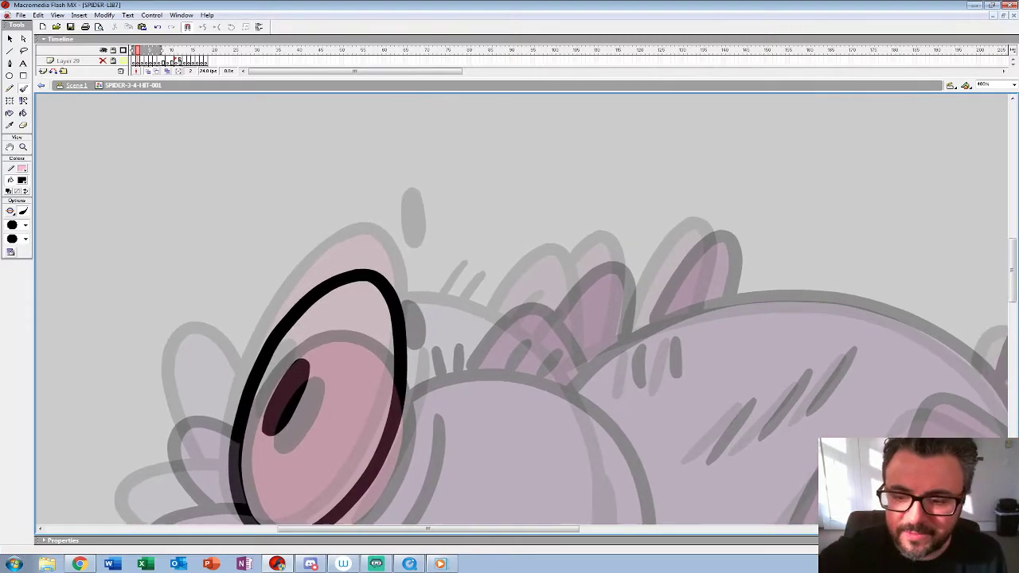
drag(823, 518, 885, 333)
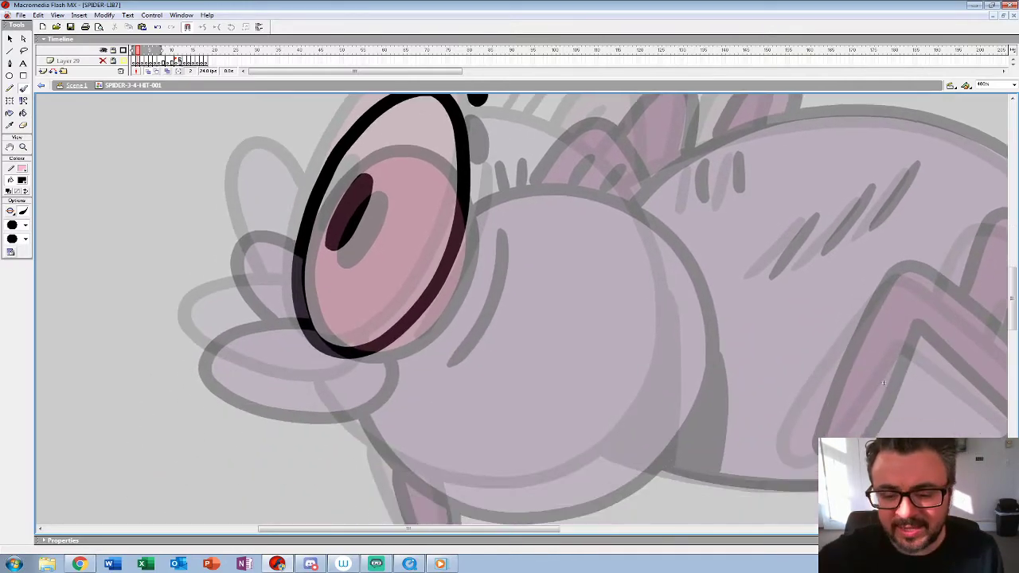
mouse_move(302, 296)
mouse_down()
mouse_move(215, 306)
mouse_move(192, 330)
mouse_move(206, 363)
mouse_move(320, 394)
mouse_move(356, 391)
mouse_move(375, 356)
mouse_up()
drag(351, 318, 359, 346)
mouse_move(314, 249)
mouse_down()
mouse_move(289, 217)
mouse_move(235, 226)
mouse_move(271, 322)
mouse_up()
drag(366, 318, 280, 287)
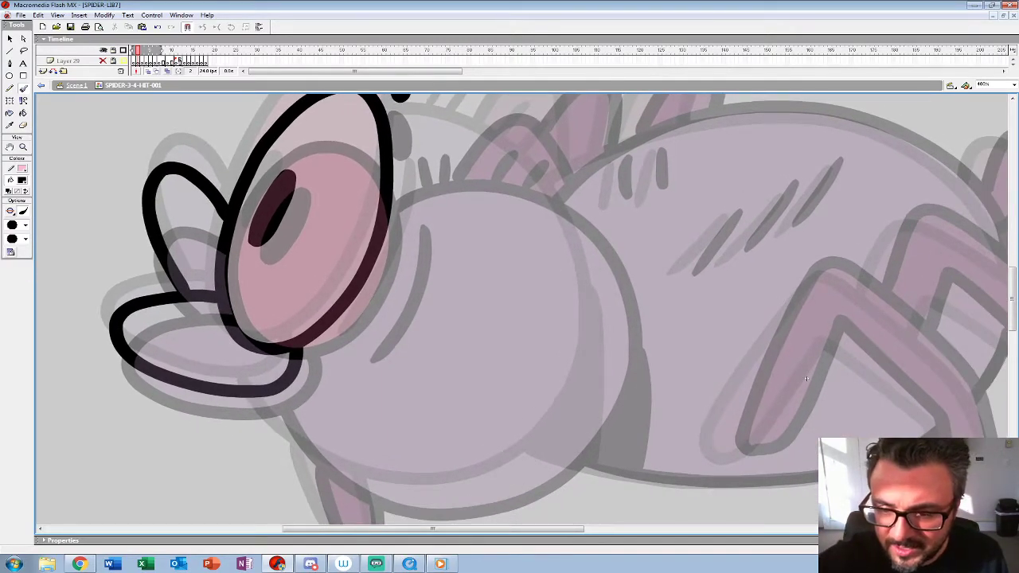
Step: Draw the curved cheek line beside the near eye in frame 2
mouse_move(422, 197)
mouse_down()
mouse_move(361, 348)
mouse_move(311, 405)
mouse_move(180, 405)
mouse_move(295, 360)
mouse_up()
key(ctrl+z)
mouse_move(356, 201)
mouse_down()
mouse_move(338, 280)
mouse_move(295, 362)
mouse_up()
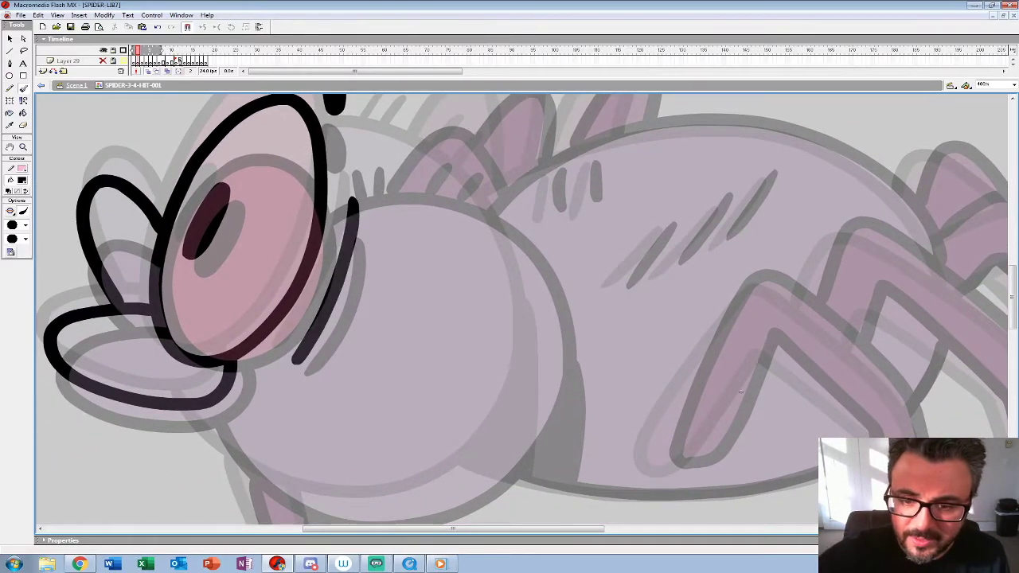
Step: Draw the round head outline in frame 2, from the near eye around to the mouth, between the ghosted poses
drag(351, 319, 299, 343)
mouse_move(275, 191)
mouse_down()
mouse_move(359, 175)
mouse_move(409, 188)
mouse_up()
key(ctrl+z)
mouse_move(275, 189)
mouse_down()
mouse_move(320, 175)
mouse_move(414, 206)
mouse_move(459, 255)
mouse_move(483, 334)
mouse_up()
mouse_move(690, 415)
mouse_down()
mouse_move(674, 315)
mouse_move(679, 322)
mouse_move(641, 399)
mouse_up()
key(ctrl+z)
mouse_move(230, 174)
mouse_down()
mouse_move(269, 163)
mouse_move(358, 184)
mouse_move(411, 241)
mouse_move(446, 347)
mouse_up()
drag(642, 399, 670, 295)
mouse_move(470, 239)
mouse_down()
mouse_move(449, 320)
mouse_move(406, 376)
mouse_move(353, 405)
mouse_move(294, 416)
mouse_move(236, 407)
mouse_move(185, 377)
mouse_move(120, 310)
mouse_up()
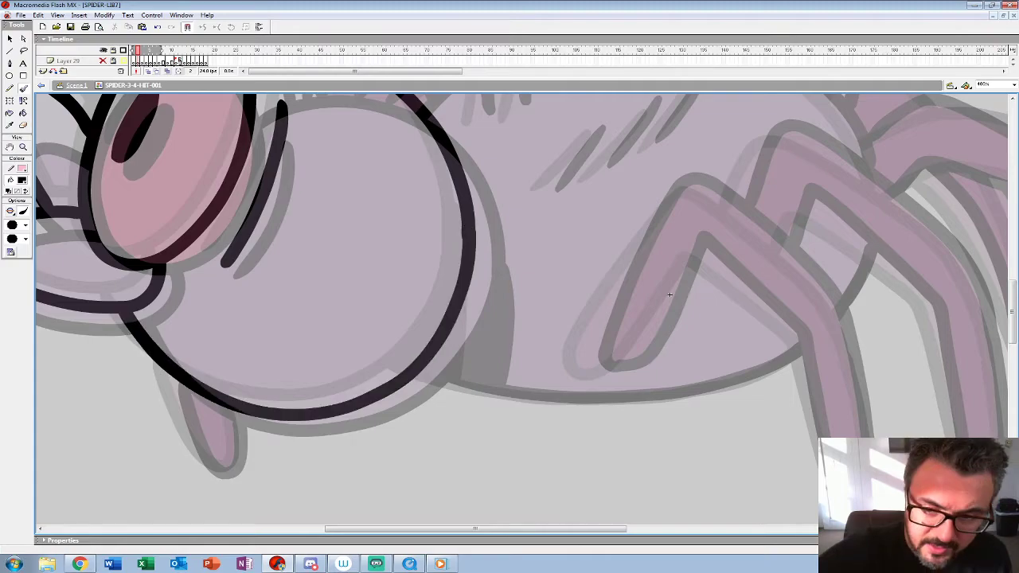
Step: Add the short hair strokes along the top of the head in frame 2
drag(669, 295, 632, 480)
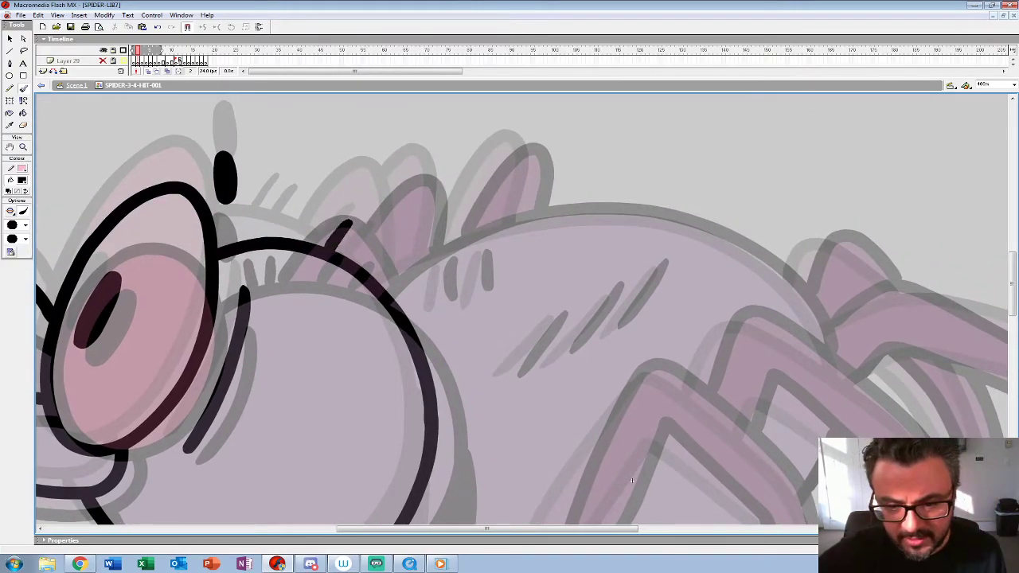
drag(370, 237, 352, 264)
drag(259, 198, 248, 239)
Step: Draw the inner and outer edges of the bent near front leg in frame 2, down to its foot
drag(632, 480, 323, 247)
mouse_move(334, 139)
mouse_down()
mouse_move(249, 272)
mouse_move(235, 302)
mouse_move(246, 324)
mouse_move(272, 318)
mouse_move(349, 196)
mouse_move(452, 288)
mouse_up()
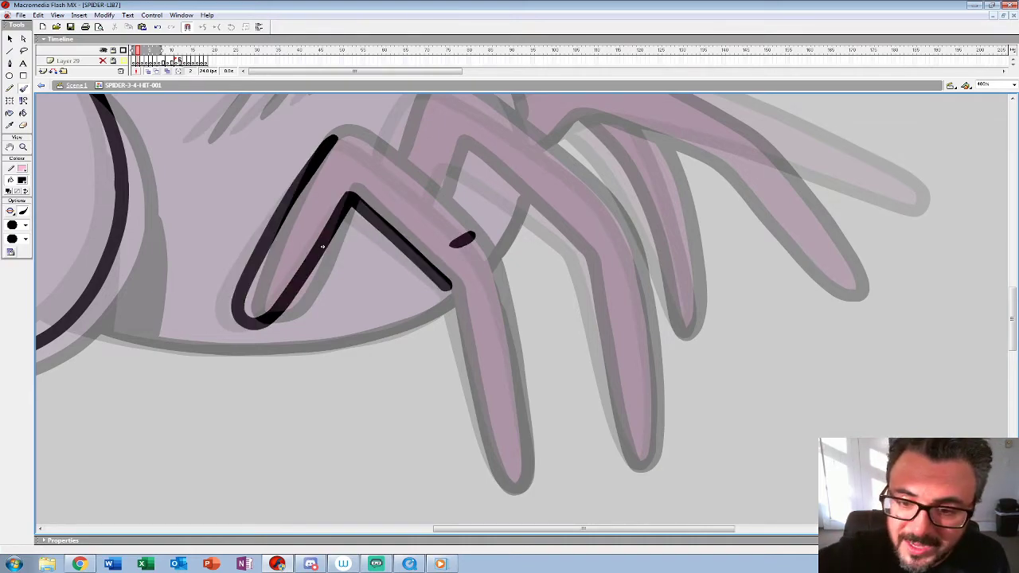
drag(365, 142, 476, 242)
key(ctrl+z)
key(ctrl+z)
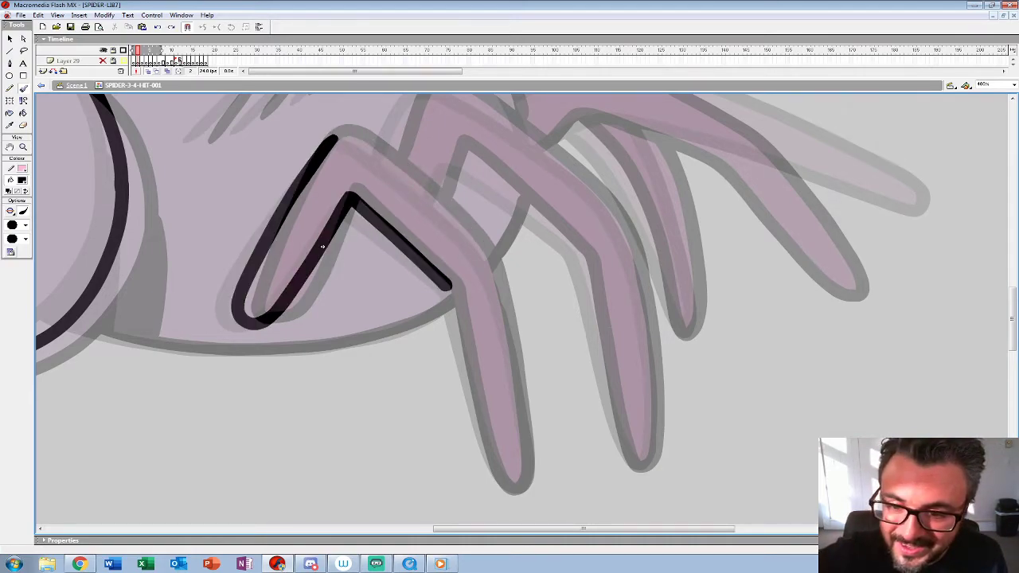
mouse_move(355, 139)
mouse_down()
mouse_move(394, 166)
mouse_move(486, 266)
mouse_move(526, 446)
mouse_up()
drag(449, 296, 502, 483)
drag(526, 446, 514, 487)
Step: Draw the belly's underside line and the black neck shadow behind the head in frame 2
drag(322, 247, 395, 213)
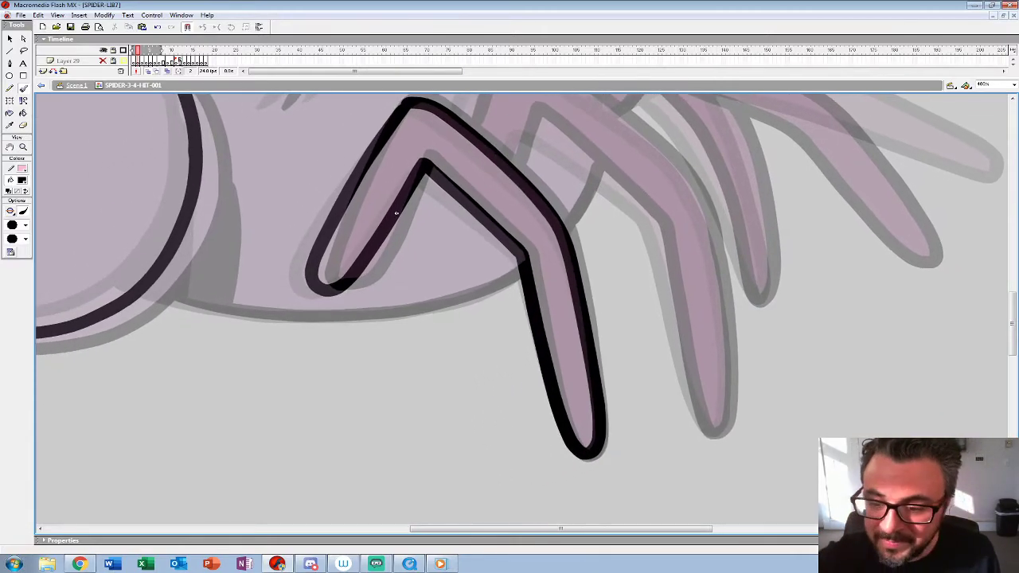
drag(481, 291, 296, 316)
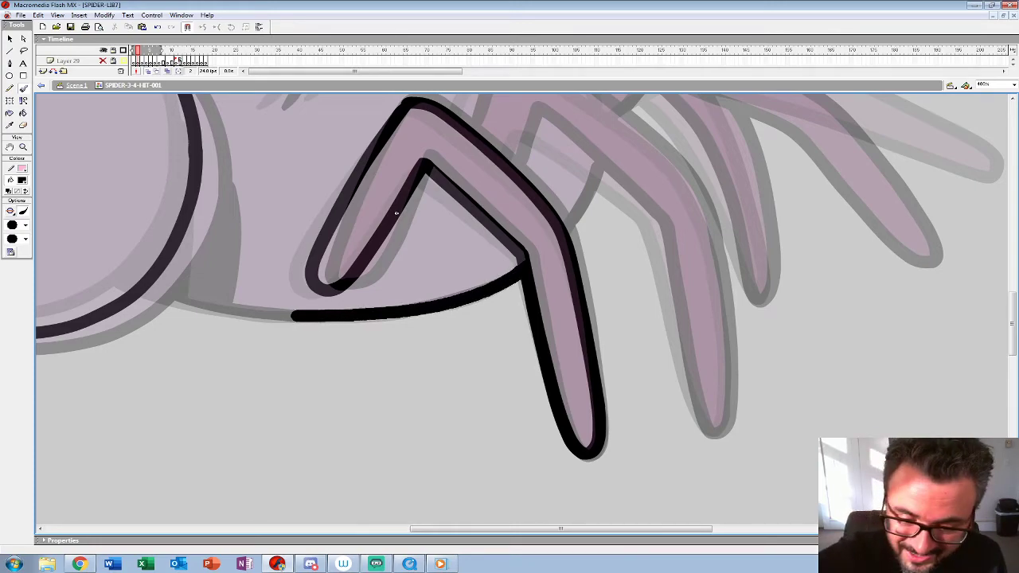
drag(231, 310, 148, 292)
drag(197, 166, 207, 295)
key(ctrl+z)
mouse_move(197, 192)
mouse_down()
mouse_move(201, 296)
mouse_move(162, 280)
mouse_up()
key(ctrl+z)
Step: Add the three slanted stripe marks on the side of the body in frame 2
drag(396, 213, 407, 435)
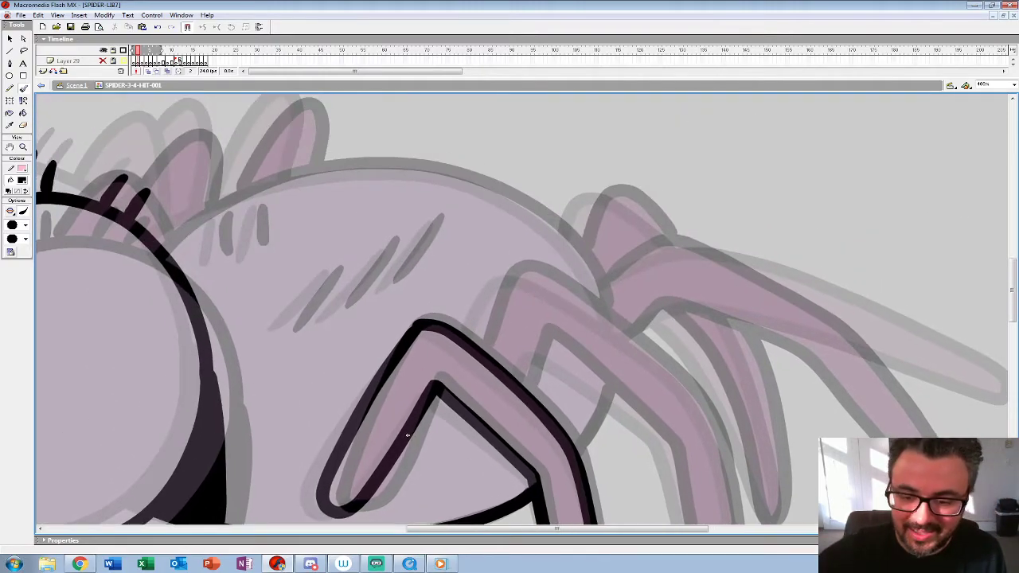
drag(334, 267, 281, 326)
drag(390, 247, 335, 309)
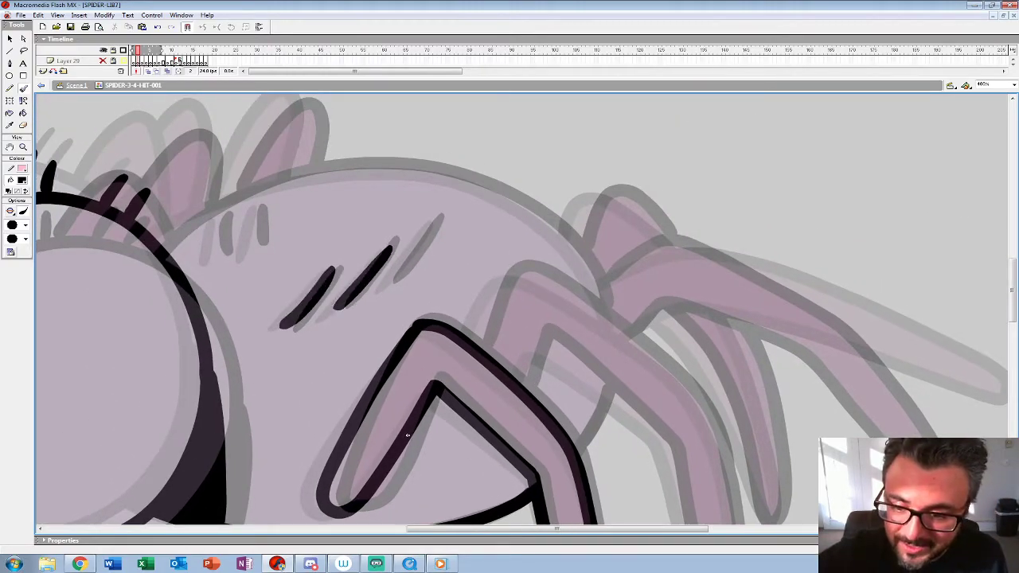
drag(440, 216, 392, 279)
Step: Draw the outer and inner edges of the second near-side leg in frame 2
drag(407, 435, 180, 289)
mouse_move(249, 191)
mouse_down()
mouse_move(274, 137)
mouse_move(299, 130)
mouse_move(385, 178)
mouse_move(468, 252)
mouse_up()
drag(491, 301, 514, 429)
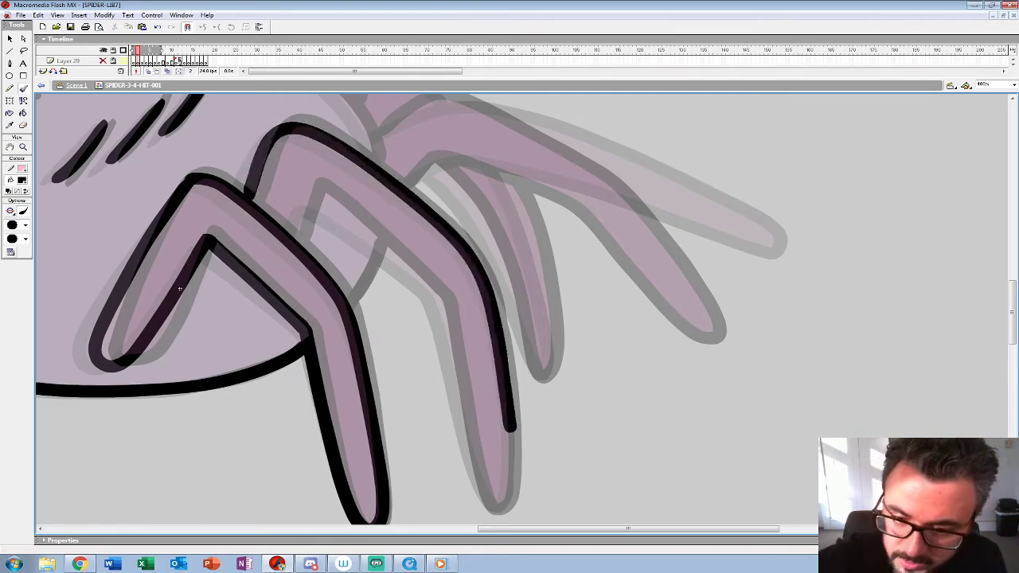
drag(315, 196, 441, 302)
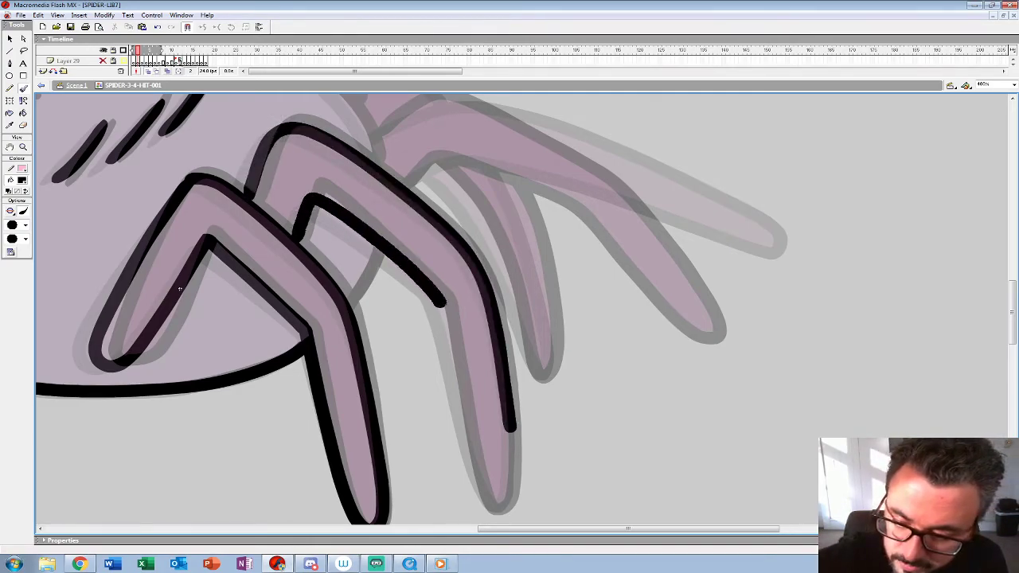
mouse_move(451, 351)
mouse_down()
mouse_move(462, 414)
mouse_move(452, 315)
mouse_move(469, 367)
mouse_up()
Step: Draw the arched back outline of the abdomen in frame 2, from the rear leg to the head
drag(163, 157, 427, 467)
mouse_move(629, 336)
mouse_down()
mouse_move(583, 272)
mouse_move(533, 236)
mouse_move(386, 193)
mouse_up()
key(ctrl+z)
mouse_move(627, 341)
mouse_down()
mouse_move(579, 261)
mouse_move(479, 208)
mouse_move(360, 199)
mouse_move(280, 219)
mouse_up()
Step: Draw the far-side leg shapes in frame 2: the rounded tips above the back and the leg below the head
drag(428, 467, 636, 521)
mouse_move(331, 243)
mouse_down()
mouse_move(368, 232)
mouse_move(394, 314)
mouse_up()
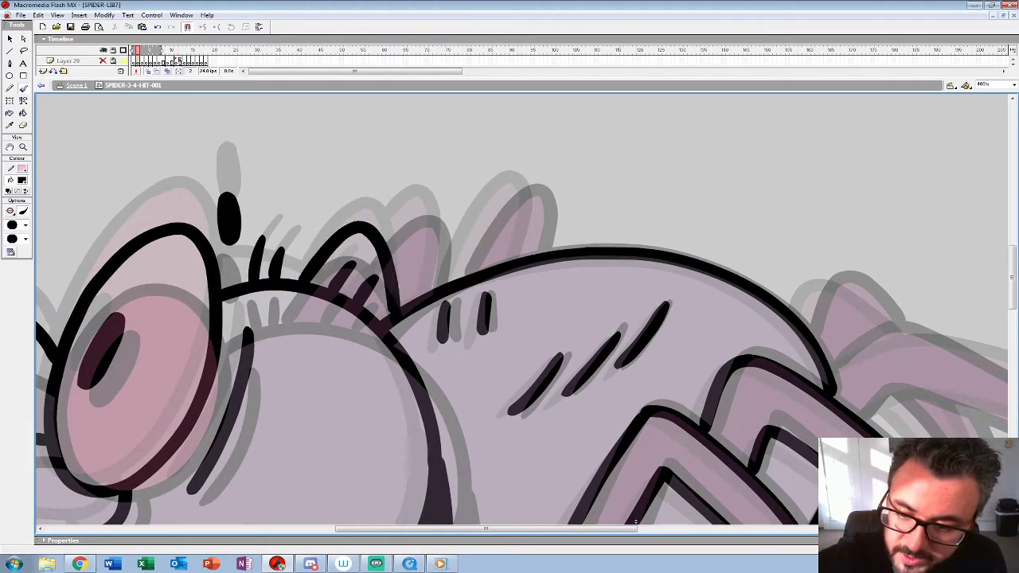
mouse_move(384, 233)
mouse_down()
mouse_move(422, 205)
mouse_move(438, 231)
mouse_move(436, 285)
mouse_move(455, 277)
mouse_move(502, 203)
mouse_move(539, 185)
mouse_move(536, 243)
mouse_move(532, 185)
mouse_up()
key(ctrl+z)
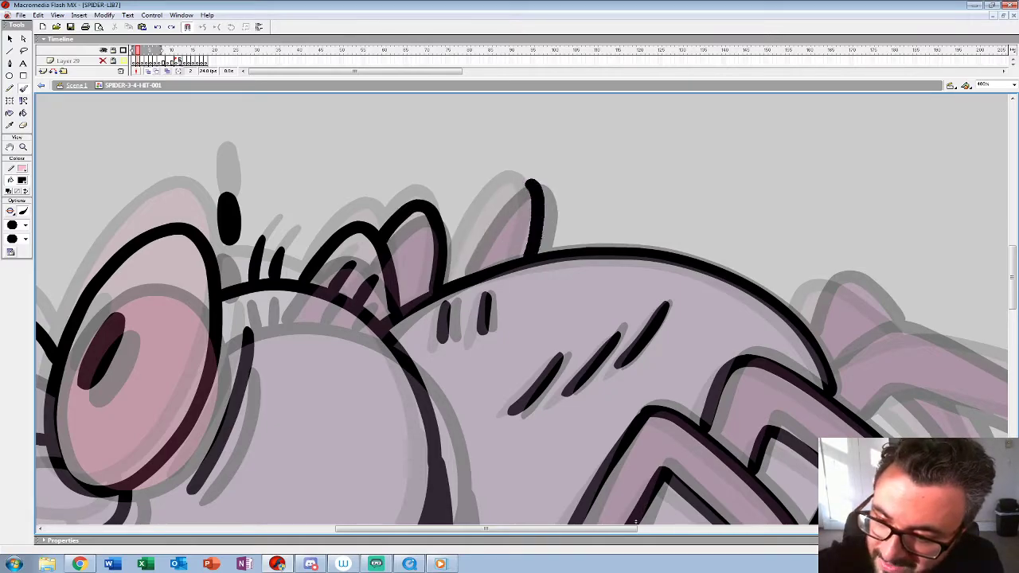
drag(635, 521, 824, 189)
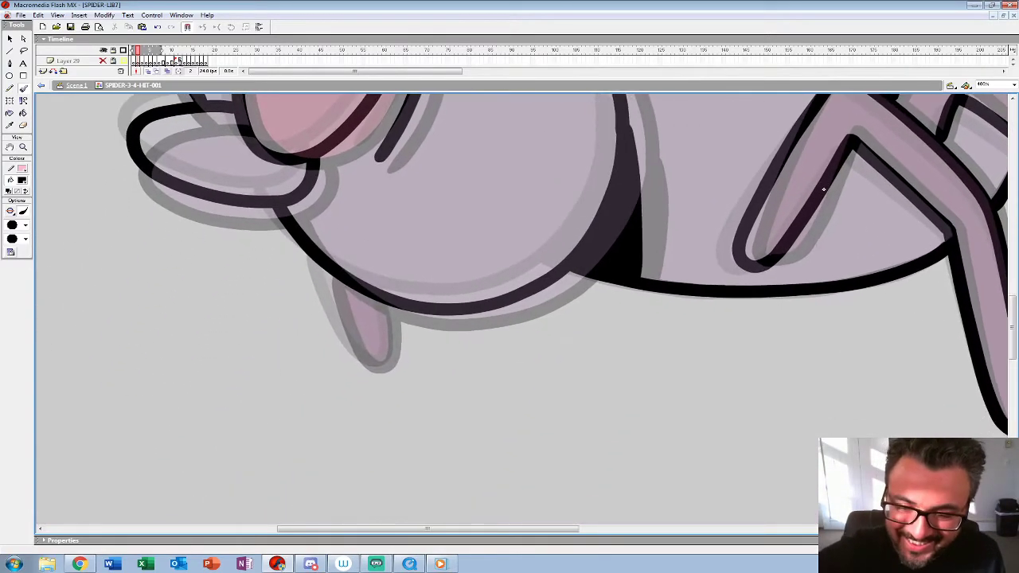
mouse_move(326, 282)
mouse_down()
mouse_move(368, 363)
mouse_move(390, 309)
mouse_up()
Step: Draw the extended rear leg in frame 2, with the rounded joint behind it and the thin leg beneath it
mouse_move(824, 189)
mouse_down()
mouse_move(279, 266)
mouse_move(200, 338)
mouse_move(32, 393)
mouse_move(0, 392)
mouse_up()
mouse_move(184, 239)
mouse_down()
mouse_move(264, 210)
mouse_move(462, 301)
mouse_up()
key(ctrl+z)
mouse_move(182, 243)
mouse_down()
mouse_move(252, 209)
mouse_move(358, 239)
mouse_move(481, 307)
mouse_move(557, 372)
mouse_move(489, 364)
mouse_move(364, 292)
mouse_move(259, 263)
mouse_move(207, 285)
mouse_up()
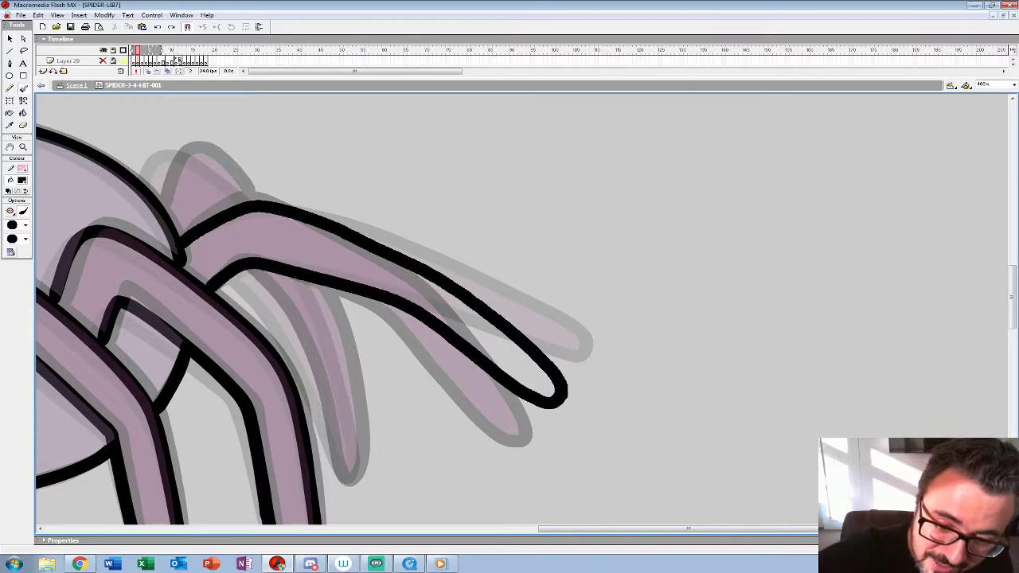
mouse_move(149, 193)
mouse_down()
mouse_move(193, 146)
mouse_move(250, 201)
mouse_up()
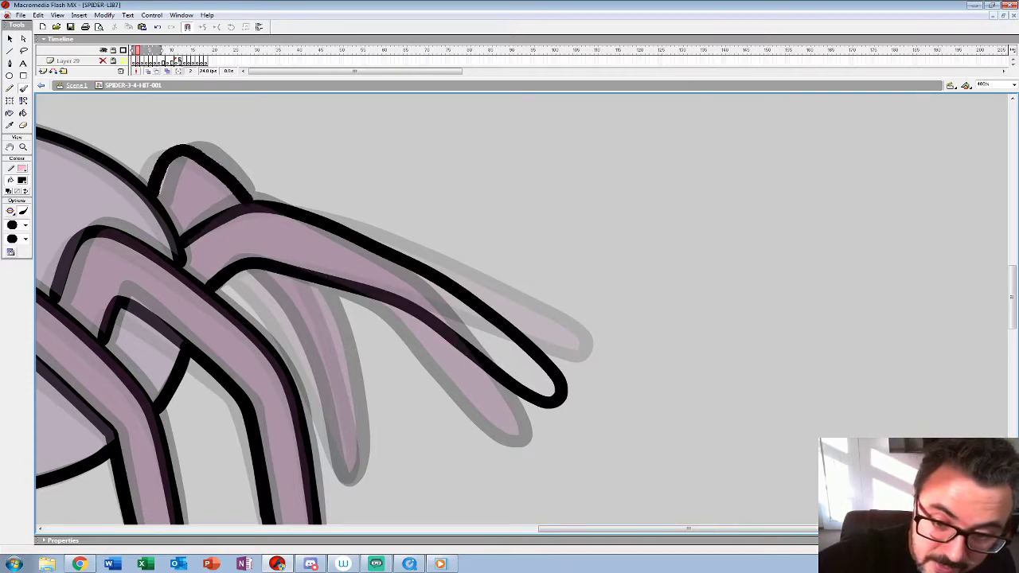
mouse_move(262, 294)
mouse_down()
mouse_move(312, 382)
mouse_move(341, 477)
mouse_move(359, 434)
mouse_move(312, 287)
mouse_move(612, 289)
mouse_up()
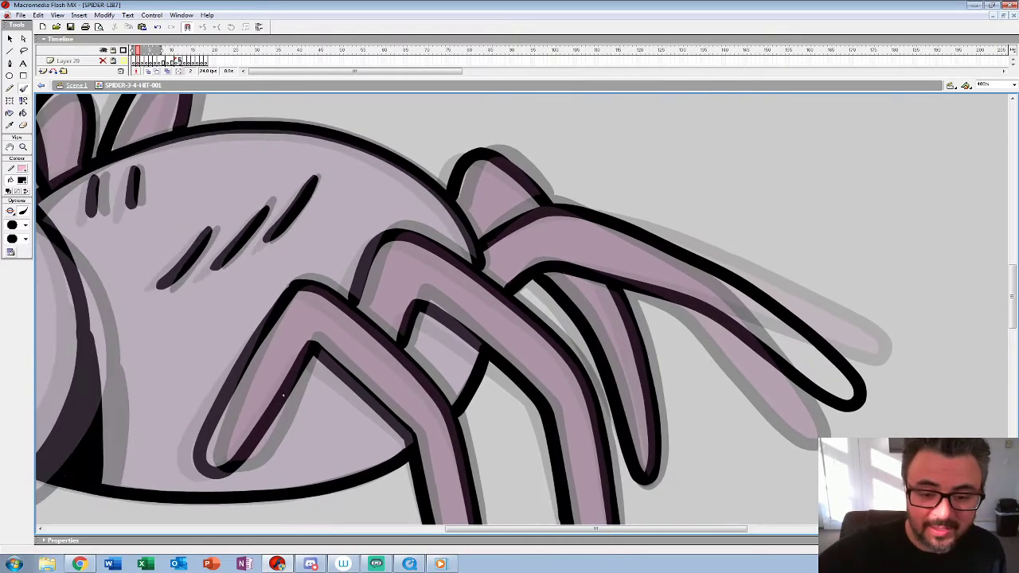
Step: Go to frame 3 of Layer 28 with all layers shown in the timeline and start the onion-skin range at frame 2
key(z)
alt+click(414, 383)
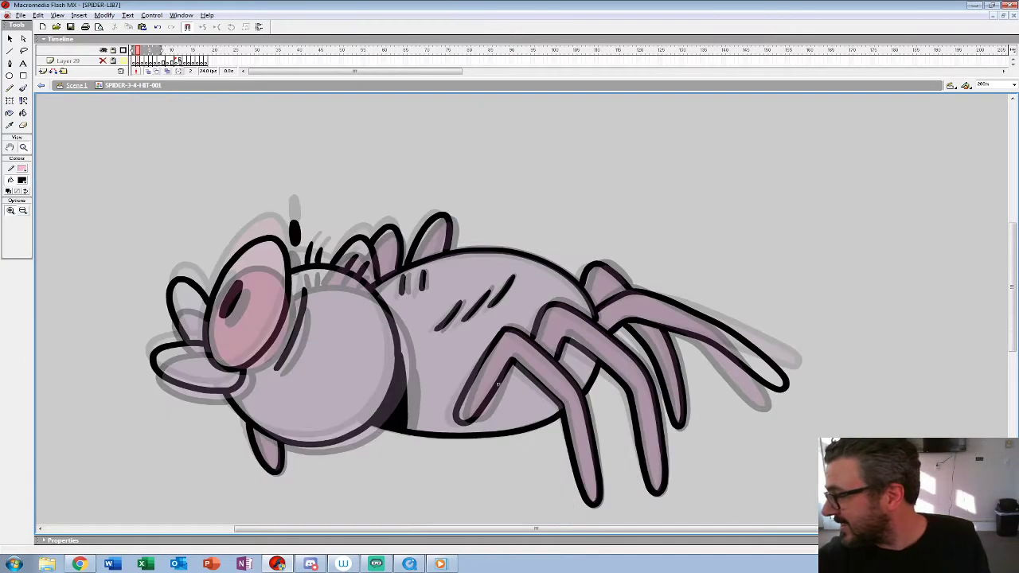
alt+click(418, 382)
drag(319, 77, 318, 143)
click(142, 102)
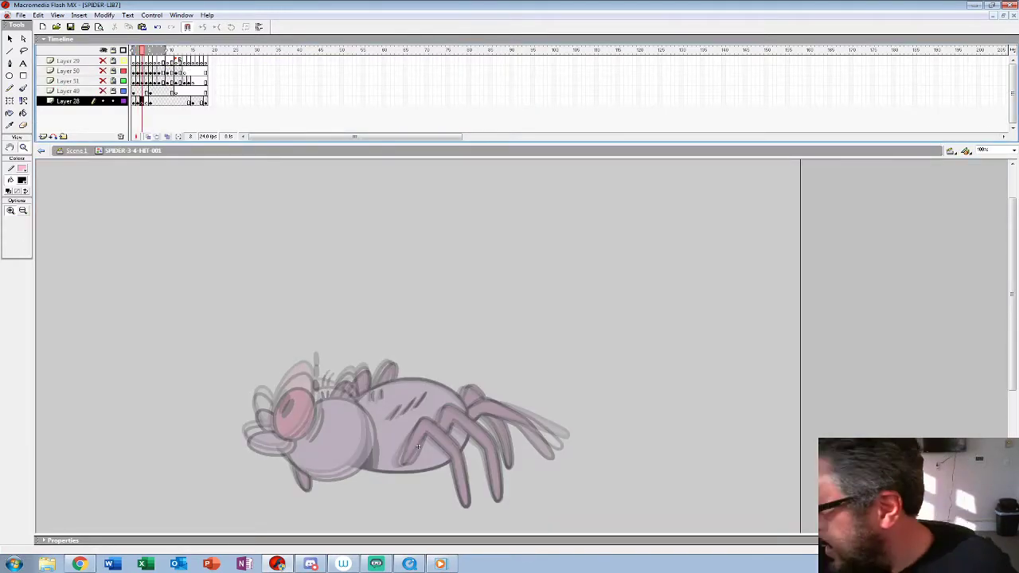
drag(133, 50, 138, 50)
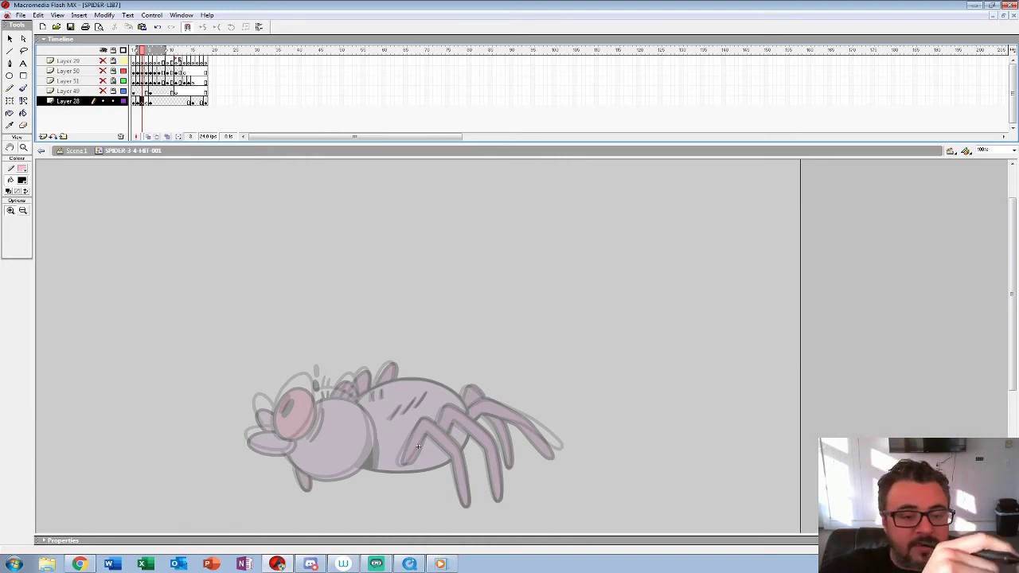
Step: Draw the outline of the spider's near eye in frame 3 with the Brush tool, at 400% view
key(ctrl+=)
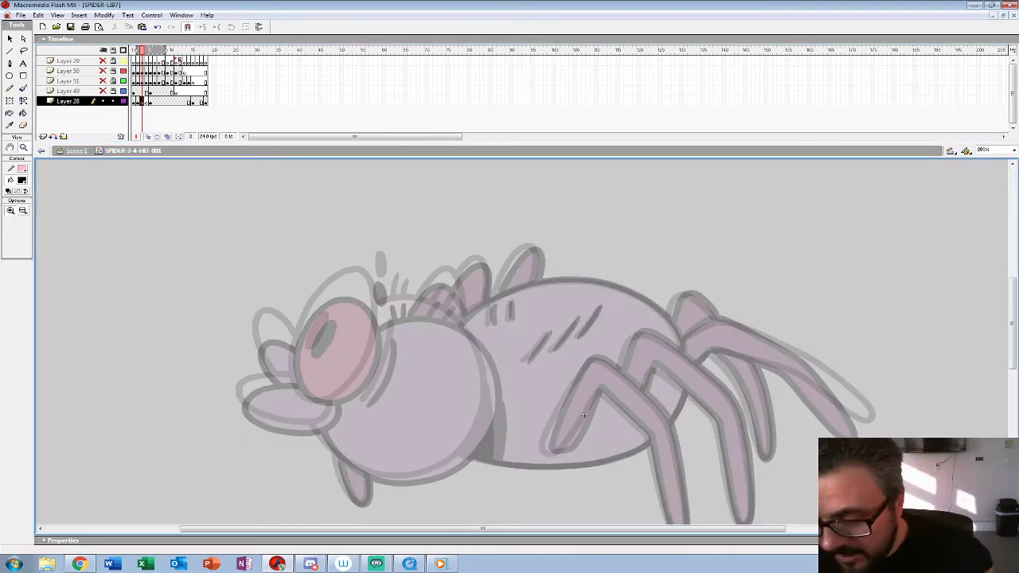
click(409, 328)
mouse_move(409, 327)
mouse_down()
mouse_move(413, 299)
mouse_move(479, 286)
mouse_up()
key(b)
mouse_move(445, 209)
mouse_down()
mouse_move(402, 243)
mouse_move(371, 299)
mouse_up()
key(ctrl+z)
mouse_move(448, 206)
mouse_down()
mouse_move(368, 302)
mouse_move(360, 390)
mouse_move(408, 432)
mouse_move(466, 409)
mouse_move(508, 363)
mouse_move(527, 280)
mouse_move(493, 199)
mouse_move(442, 209)
mouse_up()
mouse_move(428, 263)
mouse_down()
mouse_move(398, 319)
mouse_move(432, 285)
mouse_move(457, 217)
mouse_up()
Step: Complete the face in frame 3 with the pupil, far eye, mouth and cheek line
drag(360, 291, 337, 296)
key(ctrl+z)
drag(401, 288, 296, 311)
mouse_move(318, 360)
mouse_down()
mouse_move(388, 379)
mouse_move(478, 333)
mouse_move(519, 388)
mouse_up()
mouse_move(437, 277)
mouse_down()
mouse_move(398, 233)
mouse_move(377, 296)
mouse_move(408, 342)
mouse_up()
drag(509, 350, 409, 323)
mouse_move(541, 221)
mouse_down()
mouse_move(517, 302)
mouse_move(480, 367)
mouse_up()
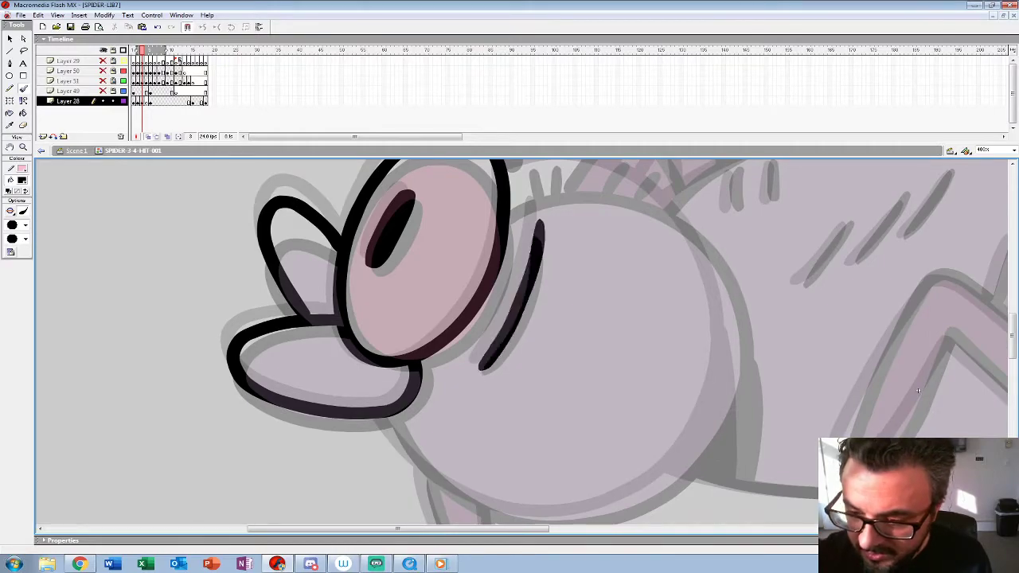
Step: Draw the round head outline in frame 3 and add its hair strokes and brow mark
drag(918, 390, 763, 449)
mouse_move(356, 241)
mouse_down()
mouse_move(451, 228)
mouse_move(523, 262)
mouse_move(568, 330)
mouse_move(578, 394)
mouse_up()
drag(763, 449, 749, 285)
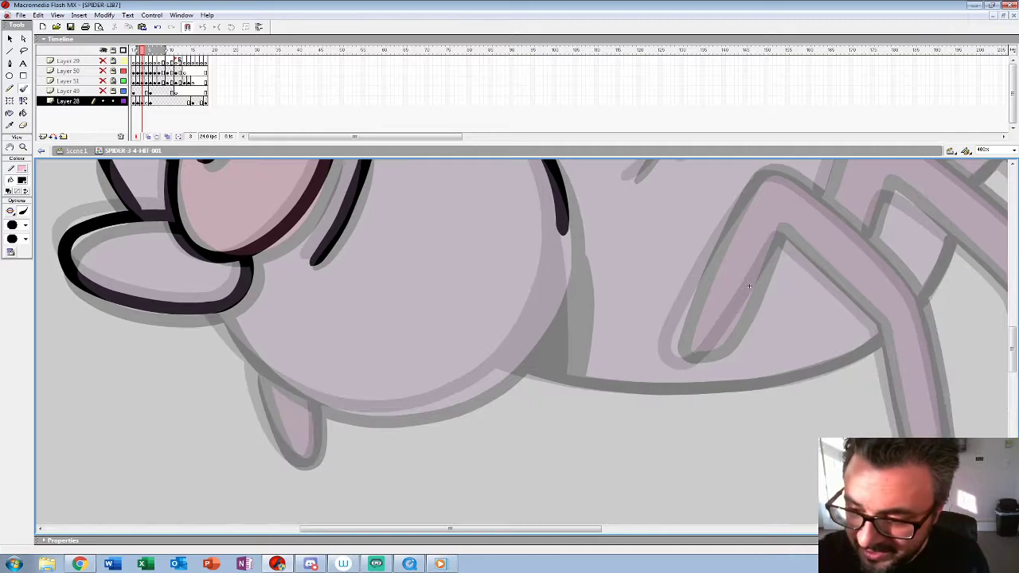
mouse_move(564, 226)
mouse_down()
mouse_move(549, 296)
mouse_move(505, 363)
mouse_move(451, 402)
mouse_move(372, 414)
mouse_move(294, 389)
mouse_move(213, 309)
mouse_up()
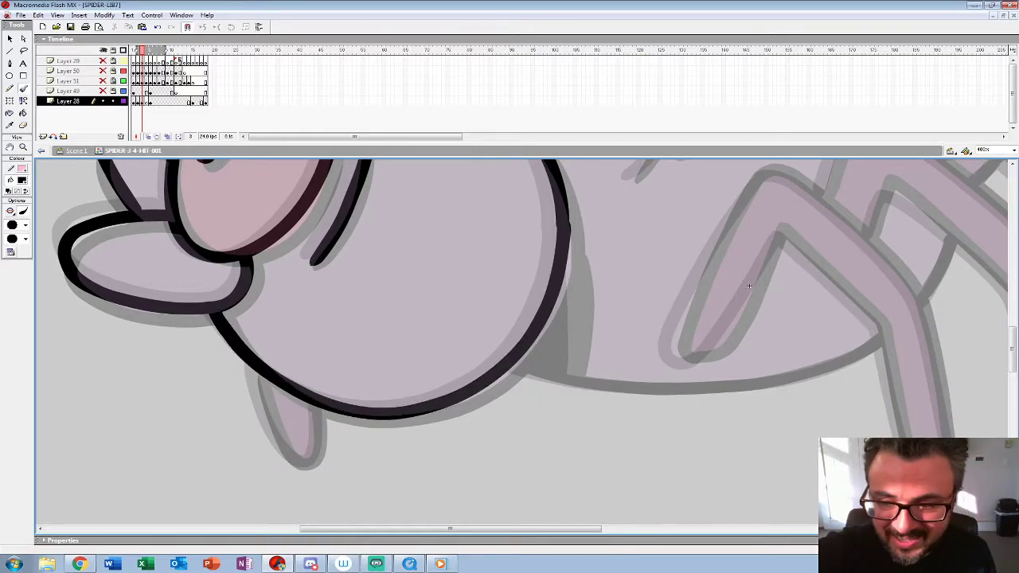
drag(749, 286, 783, 525)
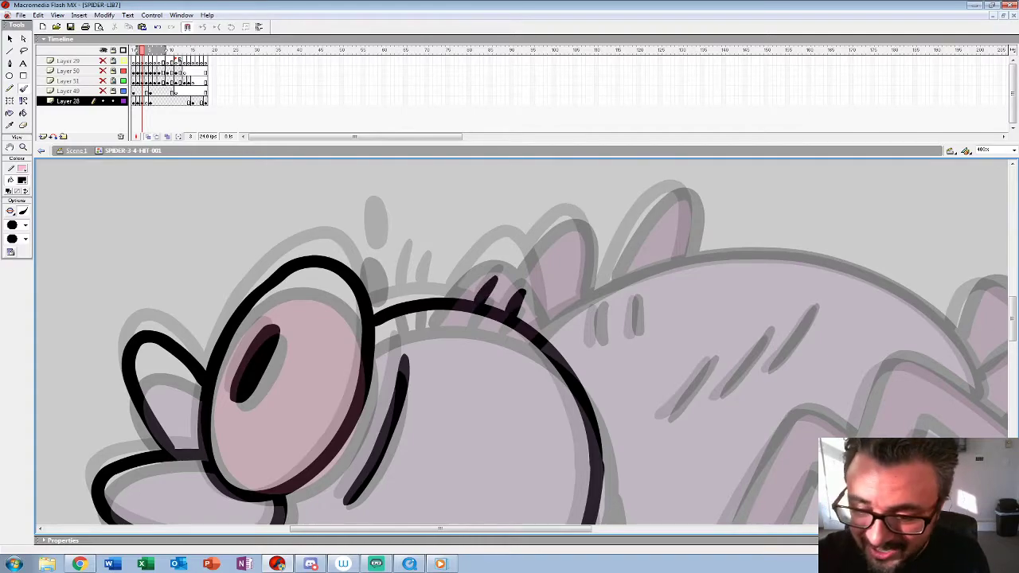
drag(403, 259, 398, 303)
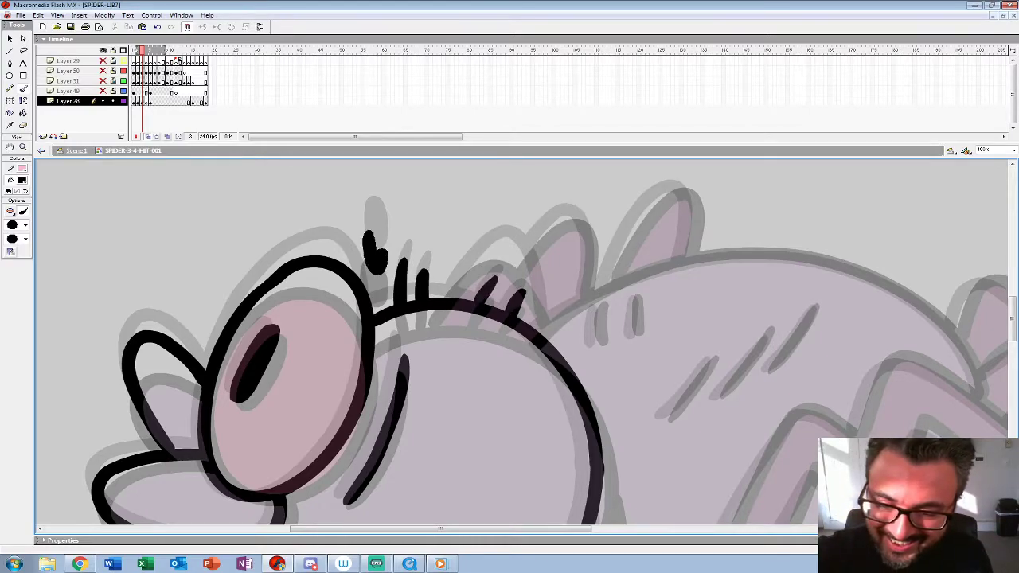
Step: Draw the small far-side leg below the head in frame 3
drag(783, 523, 743, 210)
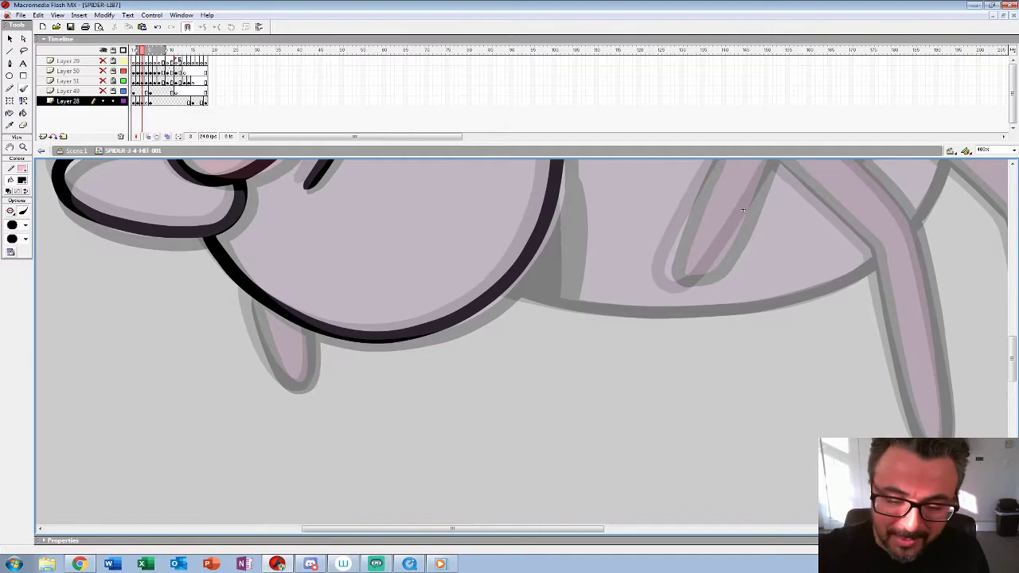
mouse_move(243, 291)
mouse_down()
mouse_move(297, 391)
mouse_move(315, 330)
mouse_up()
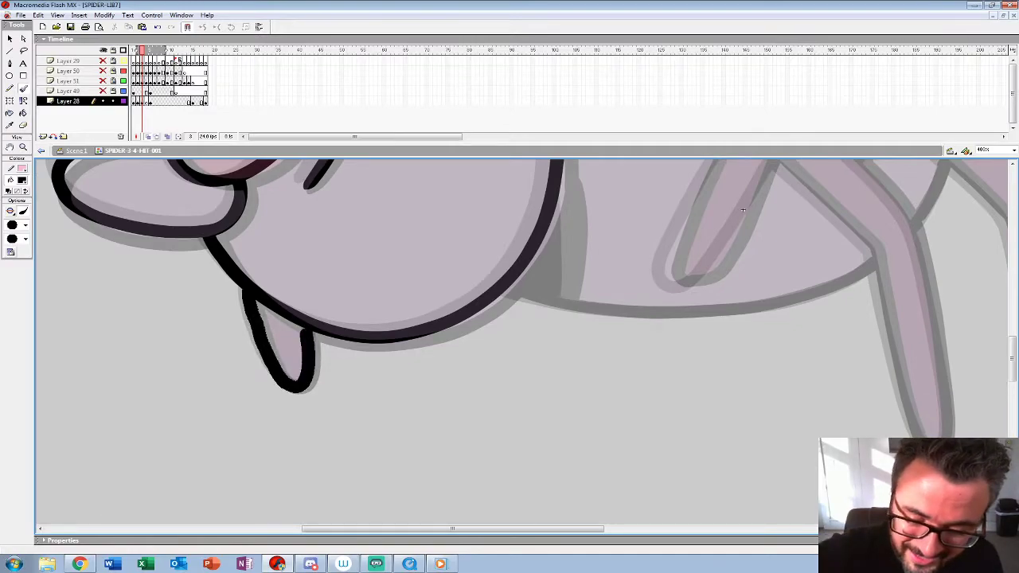
key(ctrl+z)
drag(243, 291, 285, 383)
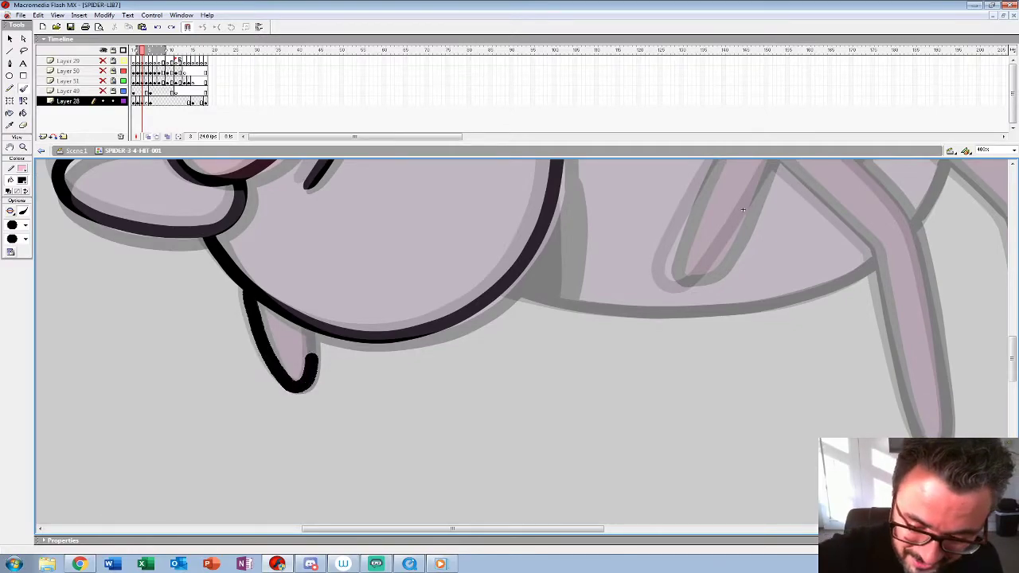
Step: Draw the bent near front leg in frame 3, closing its inner and outer edges at the foot
mouse_move(743, 210)
mouse_down()
mouse_move(653, 334)
mouse_move(526, 295)
mouse_move(336, 262)
mouse_move(349, 288)
mouse_up()
mouse_move(368, 172)
mouse_down()
mouse_move(416, 195)
mouse_move(496, 273)
mouse_move(534, 365)
mouse_up()
drag(349, 288, 358, 297)
mouse_move(379, 180)
mouse_down()
mouse_move(323, 258)
mouse_move(280, 348)
mouse_move(337, 336)
mouse_move(391, 244)
mouse_up()
drag(358, 297, 338, 224)
mouse_move(371, 172)
mouse_down()
mouse_move(468, 267)
mouse_move(501, 420)
mouse_move(525, 463)
mouse_up()
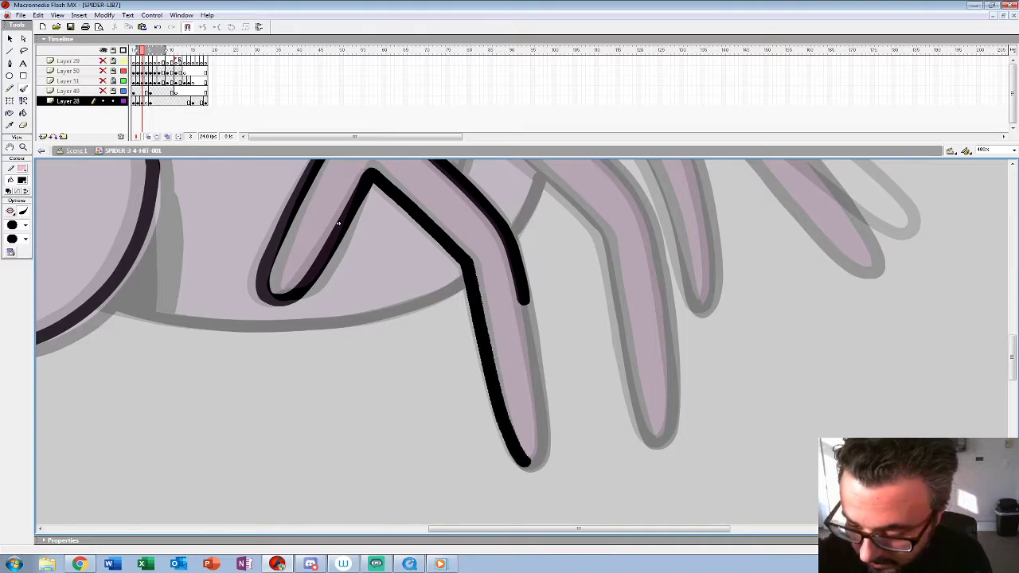
drag(526, 315, 543, 433)
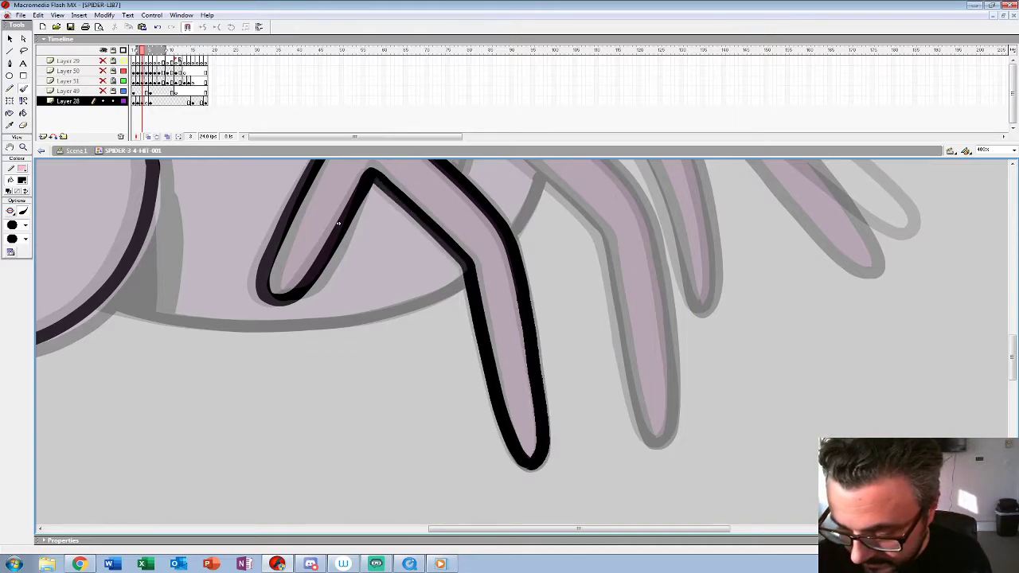
Step: Draw the belly line with the neck edge and the three diagonal hair strokes on the body in frame 3
drag(338, 223, 417, 266)
mouse_move(545, 317)
mouse_down()
mouse_move(504, 344)
mouse_move(428, 364)
mouse_move(259, 366)
mouse_move(174, 350)
mouse_up()
mouse_move(417, 266)
mouse_down()
mouse_move(559, 319)
mouse_move(515, 452)
mouse_up()
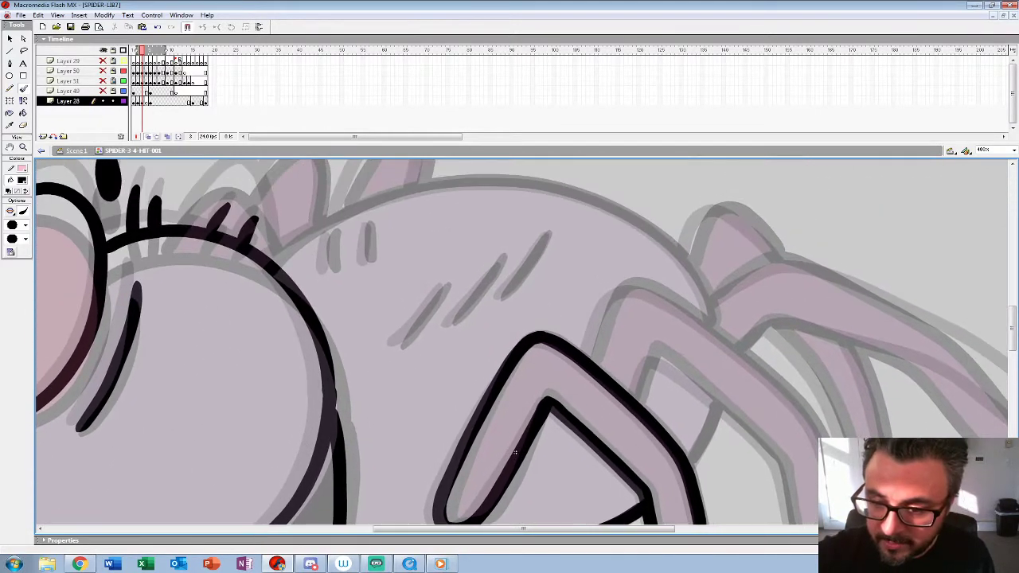
drag(445, 288, 398, 344)
drag(503, 259, 450, 321)
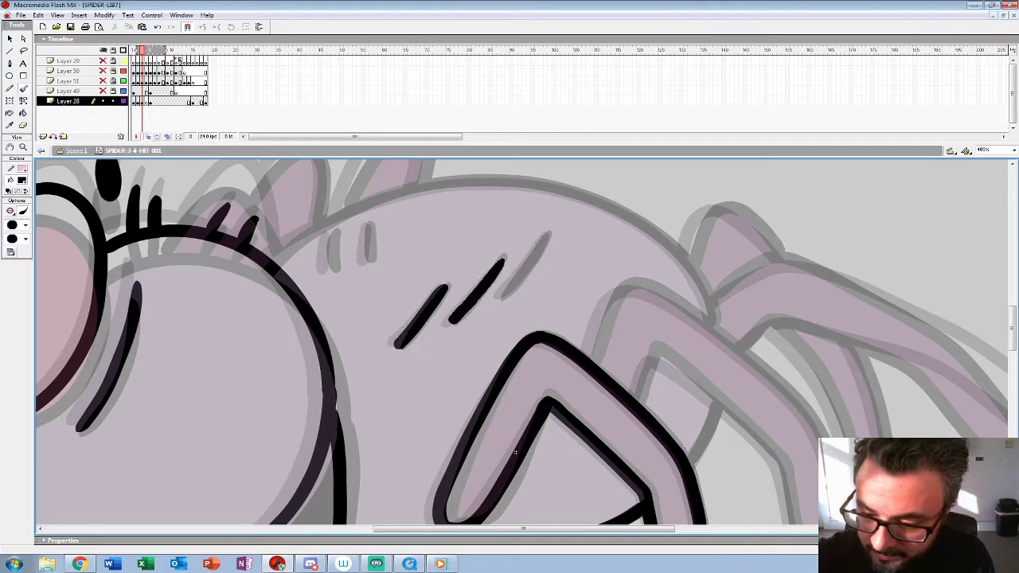
drag(547, 235, 514, 279)
Step: Draw the second bent near leg in frame 3 and the short belly segment between the two near legs
drag(521, 455, 277, 348)
drag(509, 142, 509, 92)
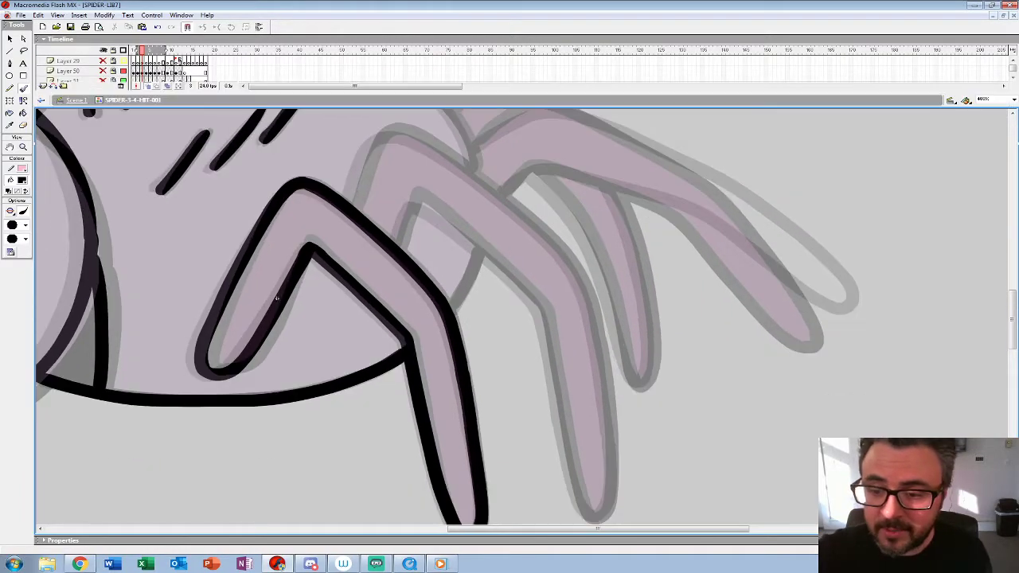
drag(509, 318, 489, 313)
mouse_move(376, 240)
mouse_down()
mouse_move(402, 192)
mouse_move(515, 293)
mouse_up()
drag(527, 336, 558, 487)
drag(558, 485, 535, 524)
mouse_move(312, 239)
mouse_down()
mouse_move(314, 202)
mouse_move(366, 163)
mouse_move(497, 265)
mouse_move(541, 320)
mouse_up()
mouse_move(540, 319)
mouse_down()
mouse_move(495, 201)
mouse_move(515, 319)
mouse_move(516, 404)
mouse_up()
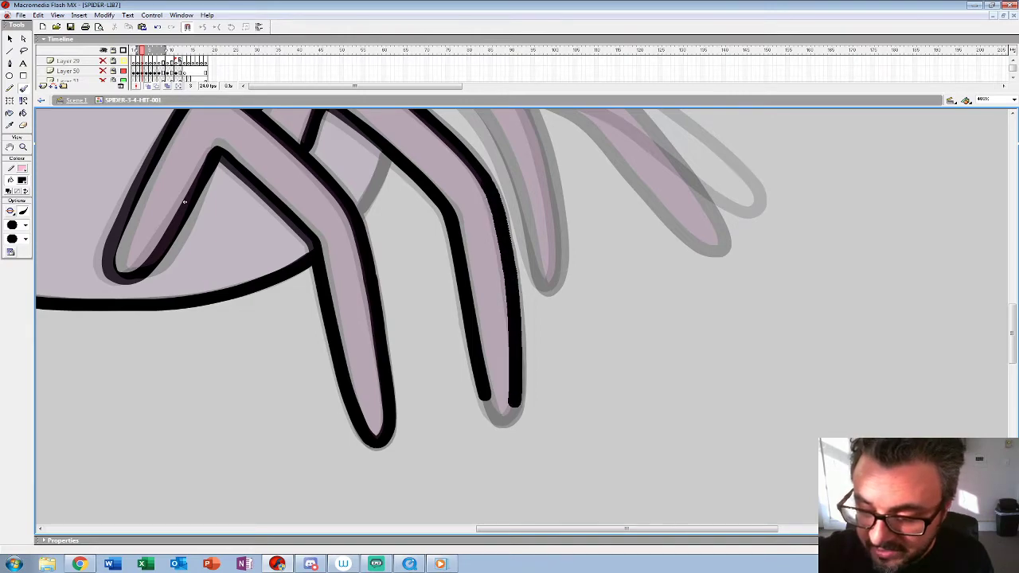
drag(184, 203, 238, 322)
drag(438, 284, 418, 334)
Step: Draw the arched back outline of the body in frame 3 with the two short marks beneath it
mouse_move(238, 322)
mouse_down()
mouse_move(129, 421)
mouse_move(111, 454)
mouse_move(192, 487)
mouse_move(472, 460)
mouse_move(501, 446)
mouse_up()
mouse_move(695, 297)
mouse_down()
mouse_move(679, 264)
mouse_move(697, 307)
mouse_move(644, 230)
mouse_move(576, 191)
mouse_move(521, 177)
mouse_move(417, 177)
mouse_move(361, 192)
mouse_move(254, 253)
mouse_up()
key(ctrl+z)
mouse_move(761, 314)
mouse_down()
mouse_move(344, 215)
mouse_move(500, 270)
mouse_move(644, 380)
mouse_up()
mouse_move(629, 337)
mouse_down()
mouse_move(558, 258)
mouse_move(400, 168)
mouse_move(335, 156)
mouse_move(283, 192)
mouse_up()
Step: Draw the long rear leg in frame 3 and the rounded knee stub behind it
drag(345, 215, 311, 241)
drag(311, 241, 333, 303)
drag(106, 407, 123, 456)
mouse_move(296, 261)
mouse_down()
mouse_move(313, 215)
mouse_move(340, 216)
mouse_move(388, 256)
mouse_move(404, 178)
mouse_move(396, 118)
mouse_up()
key(ctrl+z)
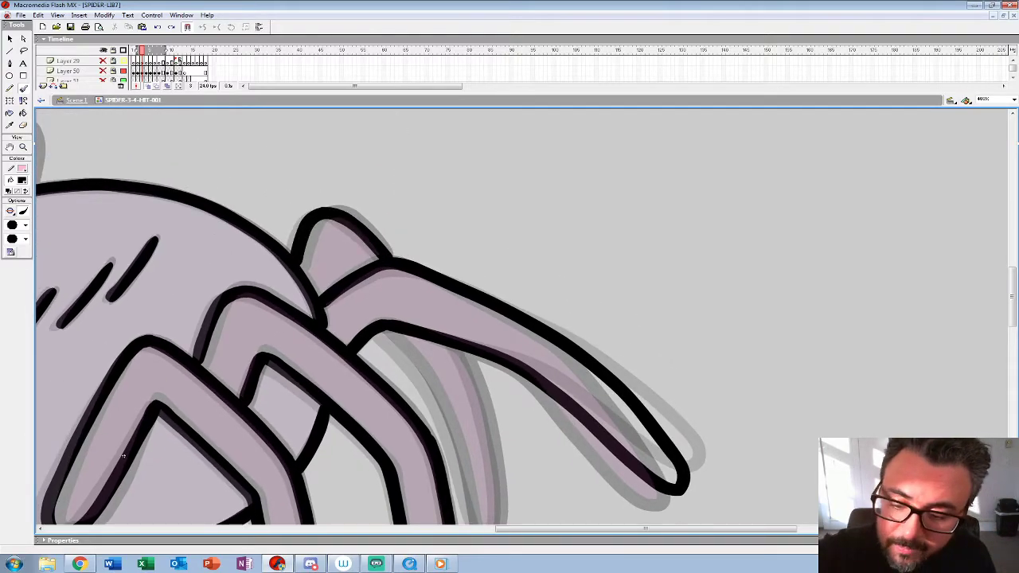
Step: Draw the narrow far-side leg hanging below the long rear leg in frame 3
drag(405, 275, 396, 118)
mouse_move(374, 180)
mouse_down()
mouse_move(439, 268)
mouse_move(469, 382)
mouse_up()
mouse_move(449, 195)
mouse_down()
mouse_move(484, 309)
mouse_move(488, 370)
mouse_up()
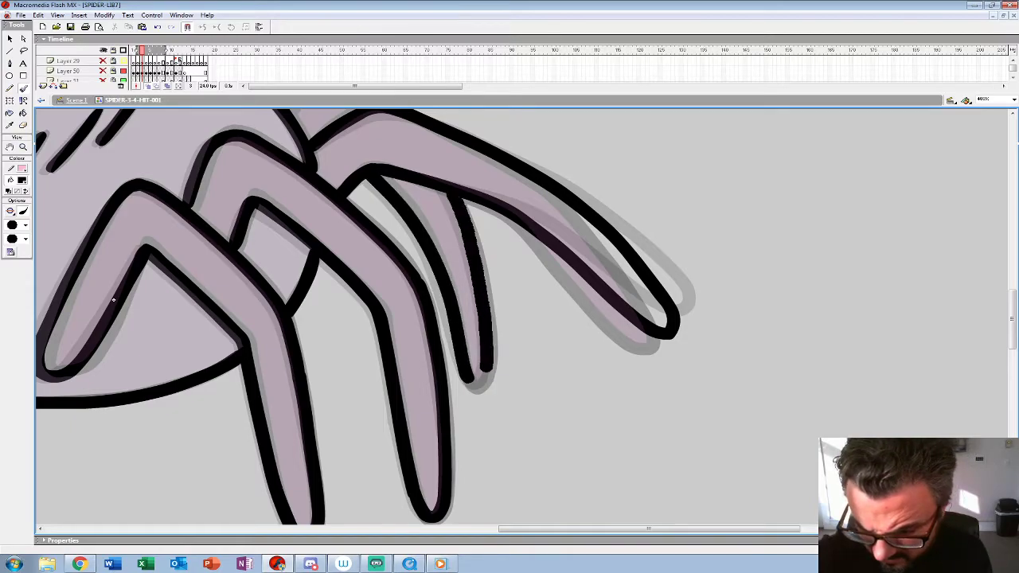
Step: Draw the rounded far-side leg shapes rising behind the head and back in frame 3
drag(114, 300, 763, 513)
mouse_move(523, 300)
mouse_down()
mouse_move(488, 232)
mouse_move(451, 253)
mouse_move(431, 283)
mouse_move(482, 234)
mouse_move(525, 307)
mouse_up()
key(ctrl+z)
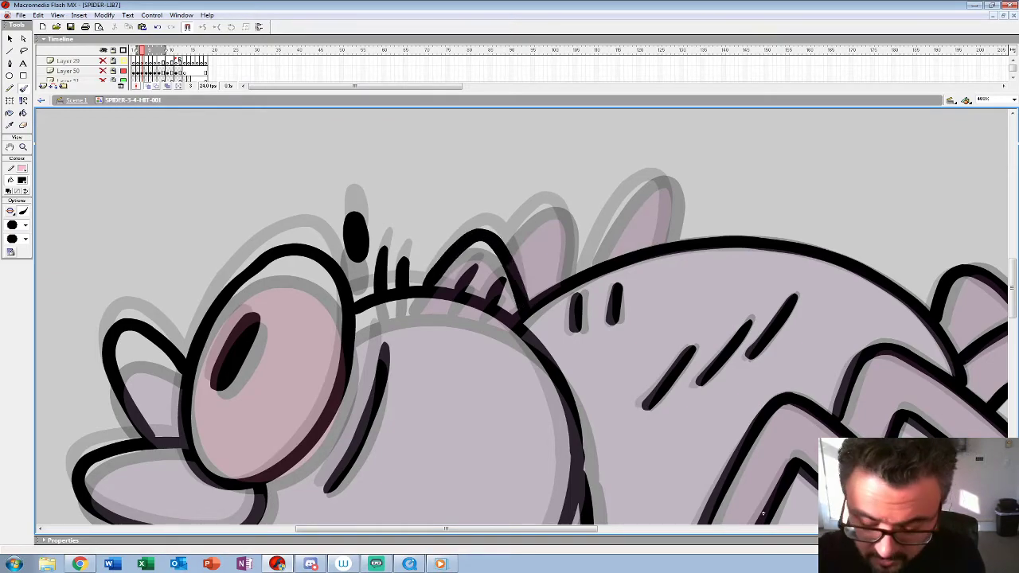
mouse_move(504, 248)
mouse_down()
mouse_move(567, 211)
mouse_move(570, 279)
mouse_move(644, 187)
mouse_move(667, 239)
mouse_move(590, 279)
mouse_up()
key(ctrl+z)
mouse_move(512, 305)
mouse_down()
mouse_move(584, 213)
mouse_move(597, 228)
mouse_move(587, 279)
mouse_up()
Step: Return to 100% zoom and insert a blank keyframe at frame 4 on Layer 28
mouse_move(683, 517)
mouse_down()
mouse_move(759, 285)
mouse_move(742, 289)
mouse_up()
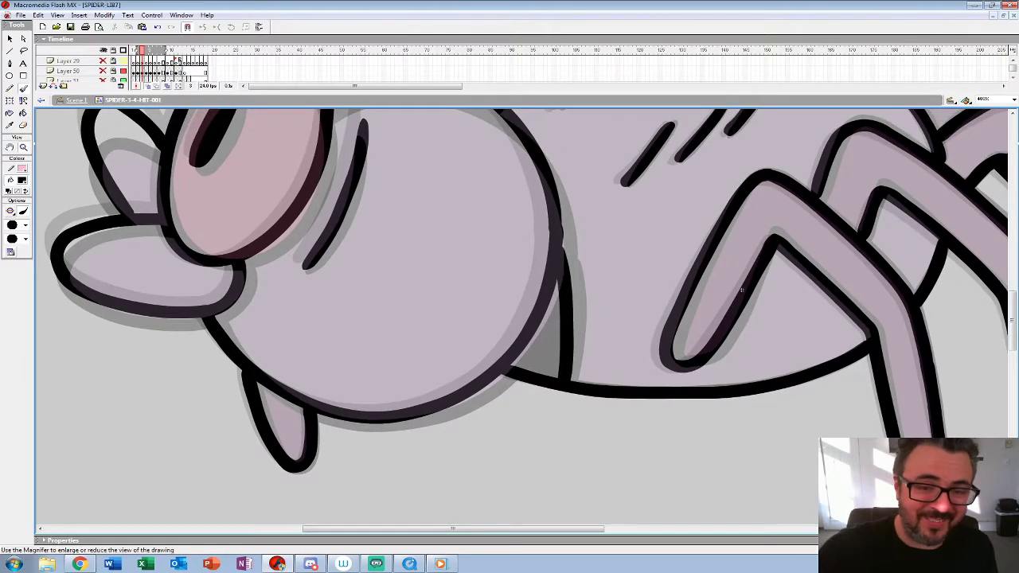
double_click(24, 147)
drag(525, 93, 525, 168)
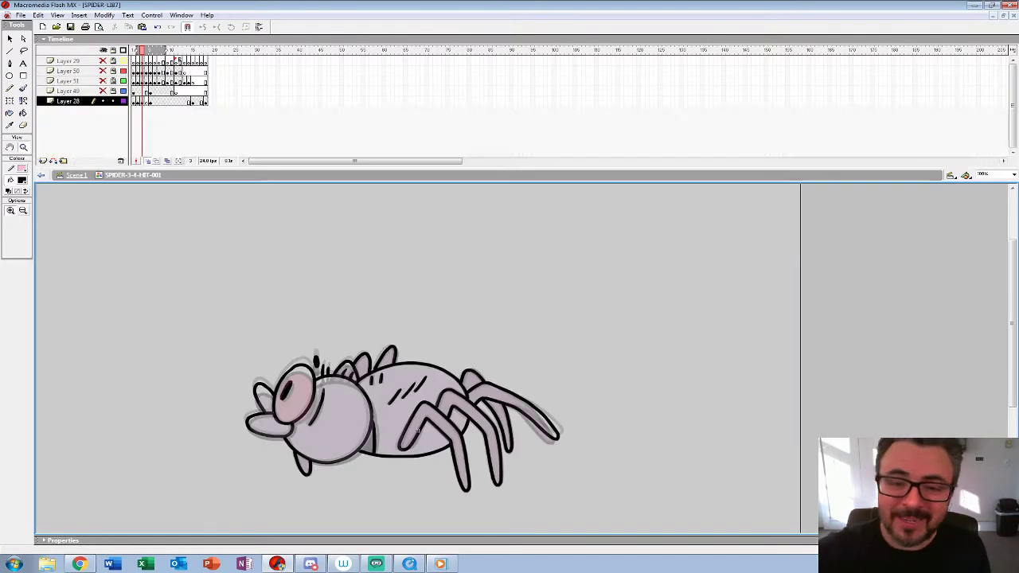
key(F7)
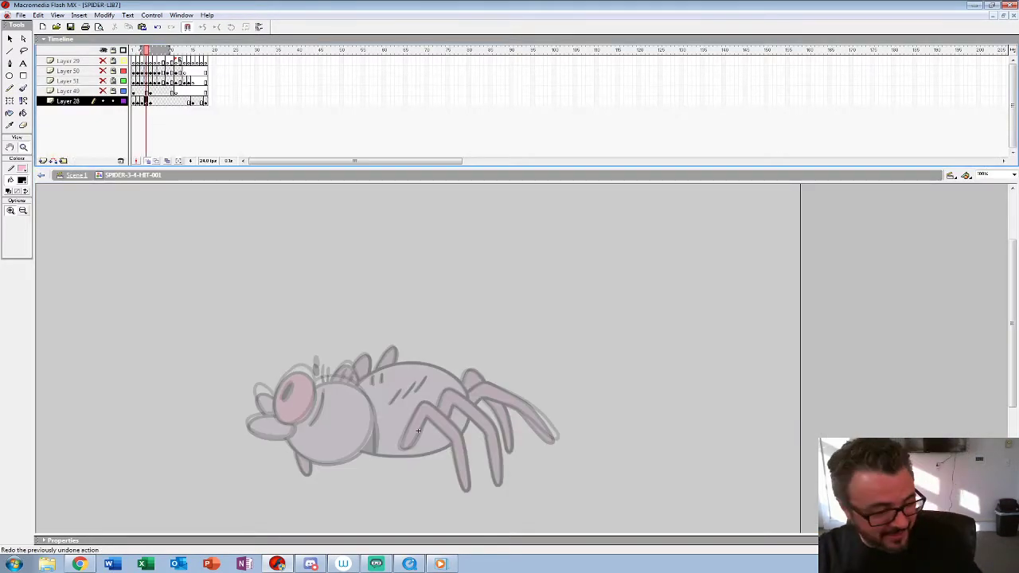
Step: Draw the near eye's oval outline with the Brush tool and fill in its slanted pupil in frame 4
click(370, 361)
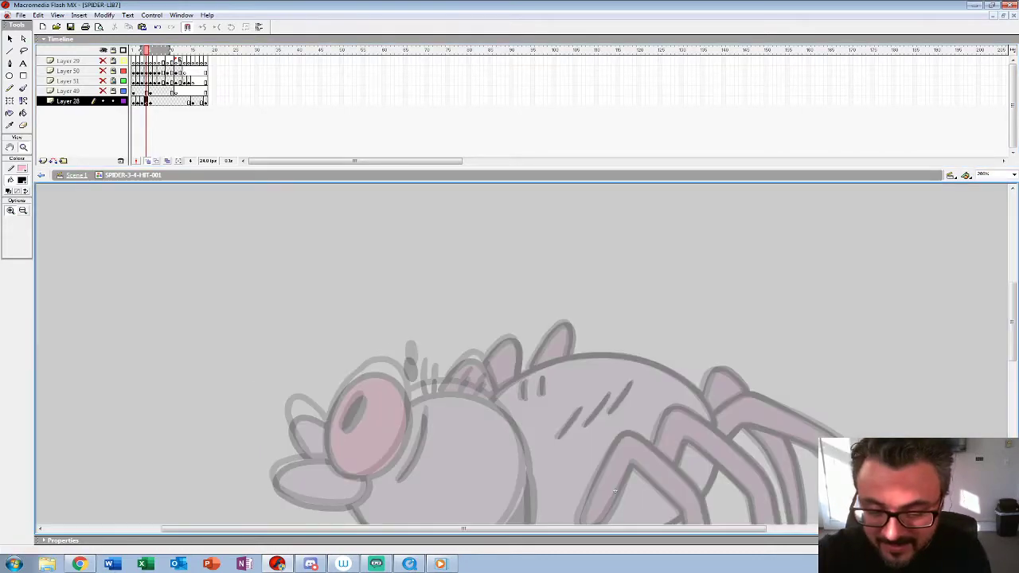
click(420, 394)
drag(434, 426, 442, 324)
key(b)
drag(478, 358, 515, 361)
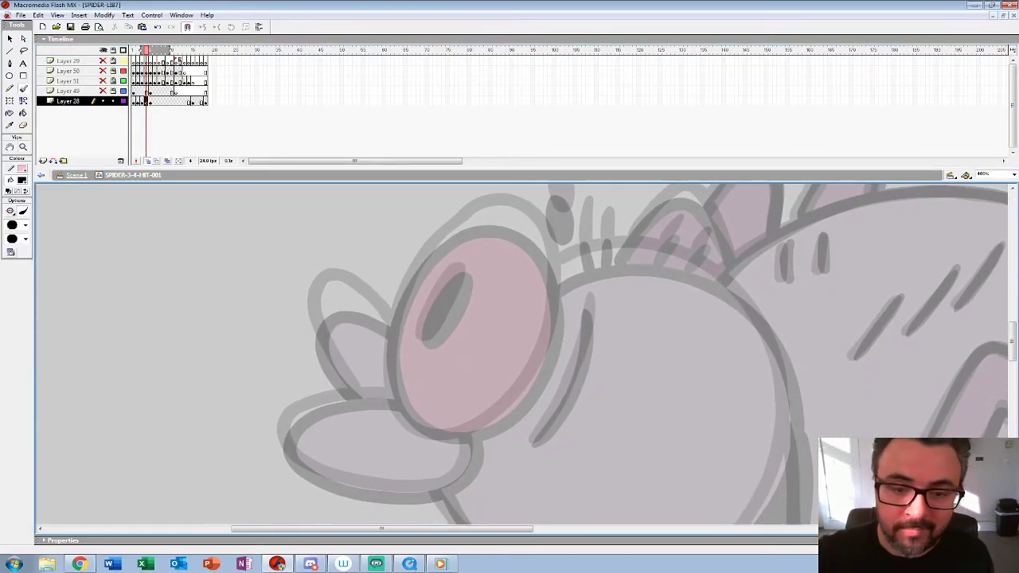
drag(448, 235, 414, 280)
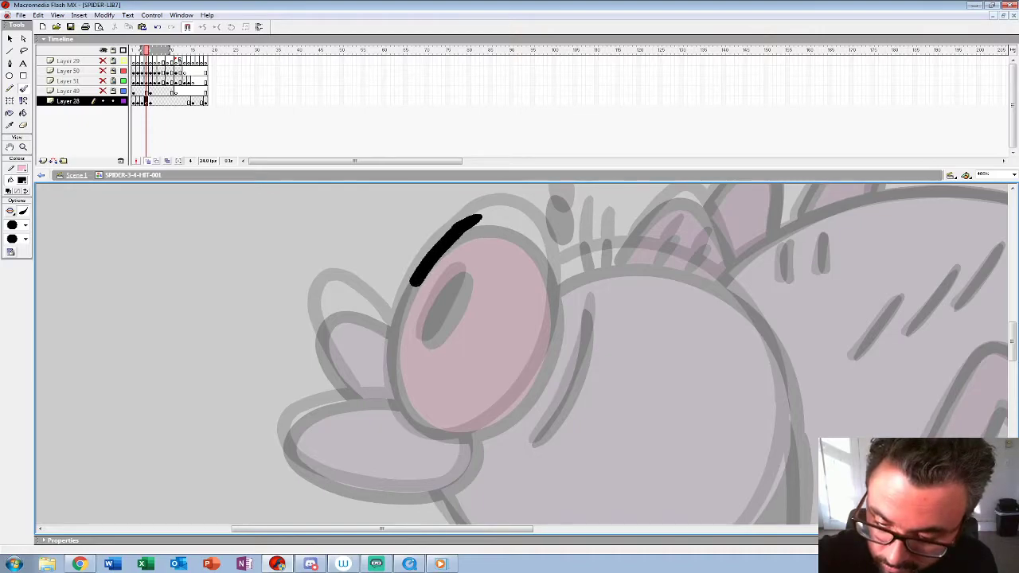
key(ctrl+z)
key(ctrl+z)
mouse_move(535, 228)
mouse_down()
mouse_move(490, 214)
mouse_move(437, 248)
mouse_move(400, 309)
mouse_move(387, 389)
mouse_move(421, 433)
mouse_move(513, 405)
mouse_move(550, 350)
mouse_move(559, 283)
mouse_move(535, 229)
mouse_up()
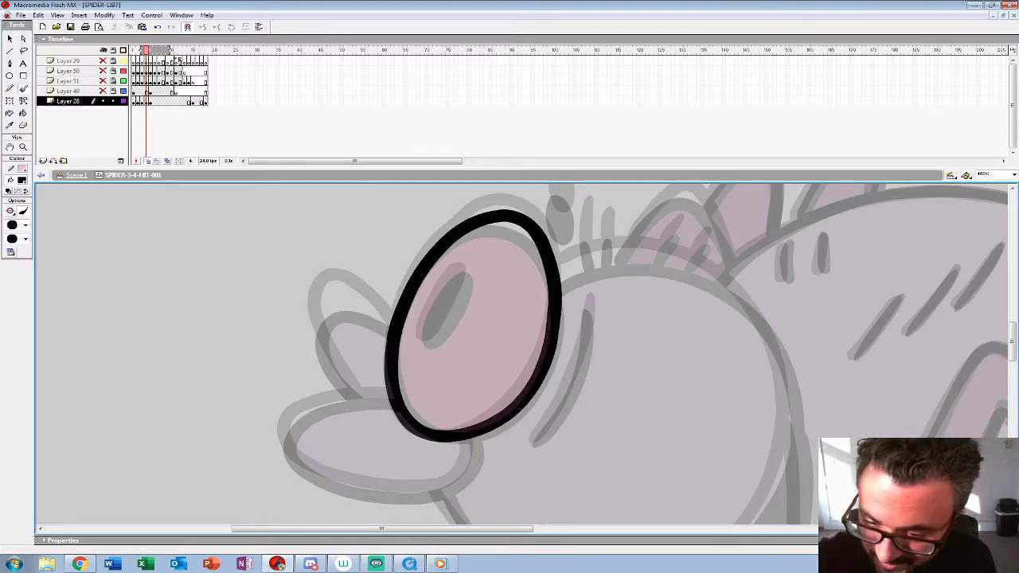
mouse_move(450, 279)
mouse_down()
mouse_move(420, 340)
mouse_move(436, 331)
mouse_move(458, 286)
mouse_up()
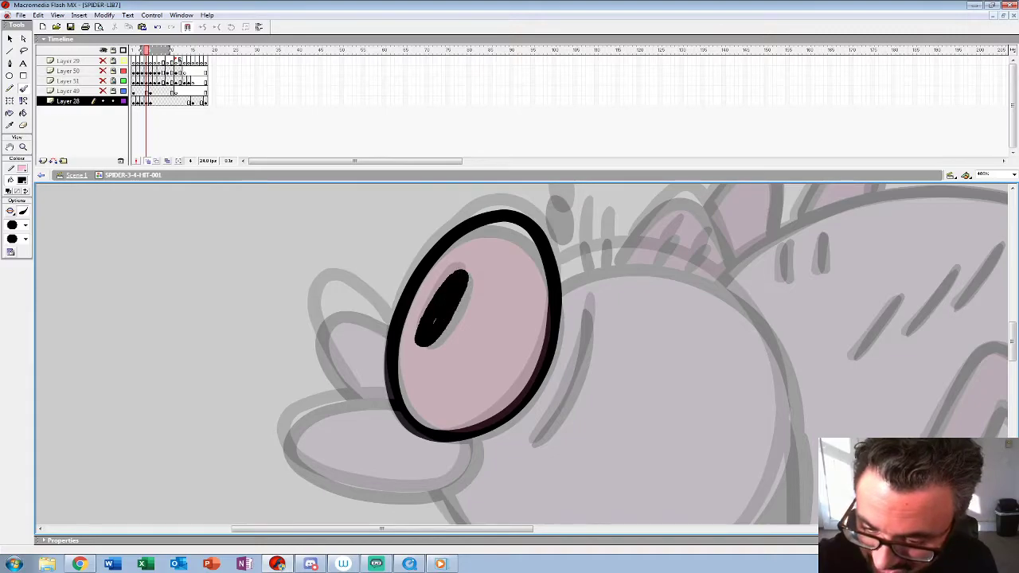
Step: Complete the face in frame 4 with the cheek line, mouth and far eye
mouse_move(589, 318)
mouse_down()
mouse_move(500, 267)
mouse_move(478, 349)
mouse_move(444, 394)
mouse_up()
key(ctrl+z)
drag(501, 253, 466, 368)
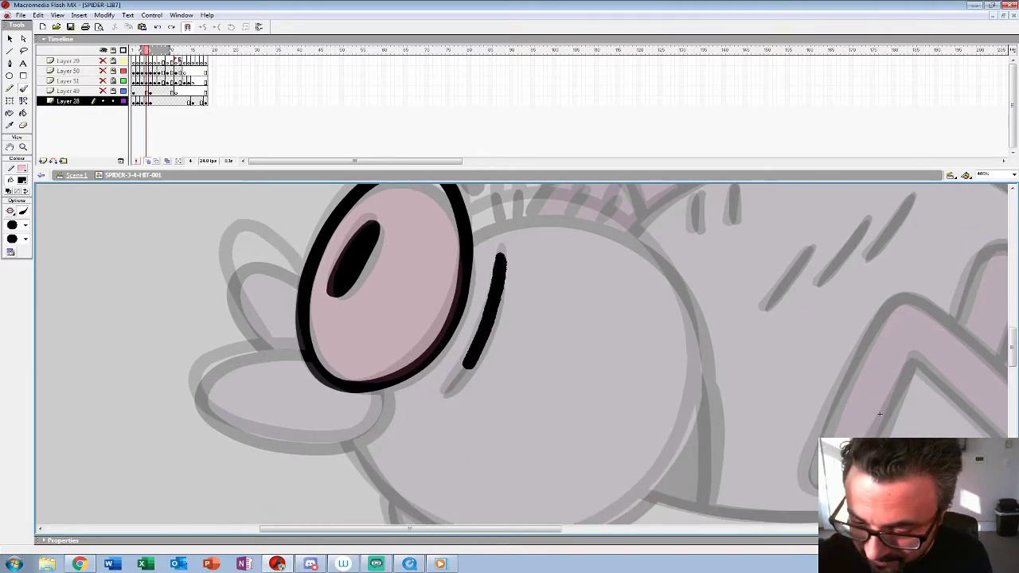
mouse_move(879, 414)
mouse_down()
mouse_move(976, 357)
mouse_move(999, 356)
mouse_up()
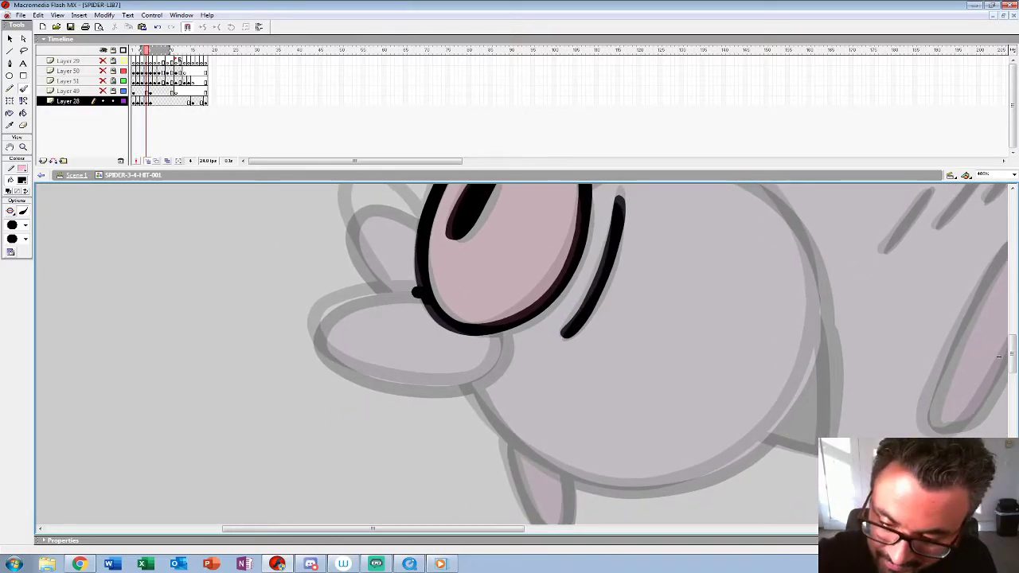
drag(416, 293, 356, 297)
mouse_move(341, 362)
mouse_down()
mouse_move(408, 388)
mouse_move(466, 385)
mouse_move(500, 334)
mouse_move(519, 387)
mouse_up()
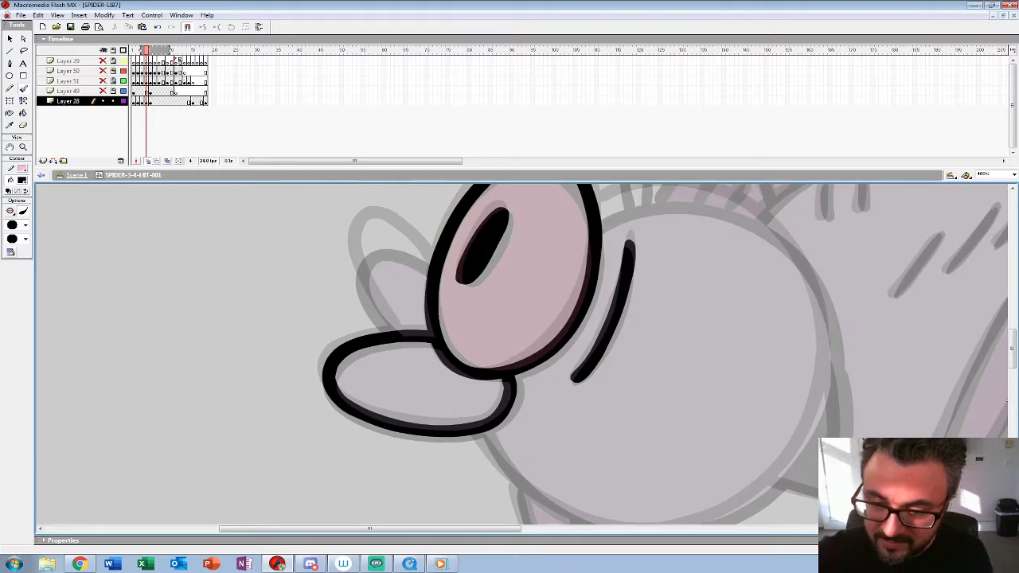
mouse_move(420, 245)
mouse_down()
mouse_move(358, 235)
mouse_move(360, 293)
mouse_move(396, 330)
mouse_move(319, 343)
mouse_up()
Step: Draw the round head outline in frame 4 from the top of the near eye round to the mouth
drag(930, 412, 794, 448)
drag(398, 251, 466, 237)
key(ctrl+z)
mouse_move(385, 258)
mouse_down()
mouse_move(483, 240)
mouse_move(544, 263)
mouse_move(595, 322)
mouse_move(617, 383)
mouse_up()
drag(794, 448, 757, 297)
mouse_move(577, 236)
mouse_down()
mouse_move(562, 311)
mouse_move(515, 385)
mouse_move(442, 423)
mouse_move(365, 428)
mouse_move(307, 404)
mouse_move(227, 331)
mouse_up()
Step: Add the hair strokes on top of the head and the oval brow mark in frame 4
mouse_move(757, 297)
mouse_down()
mouse_move(815, 495)
mouse_move(810, 514)
mouse_up()
mouse_move(424, 272)
mouse_down()
mouse_move(430, 306)
mouse_move(452, 302)
mouse_up()
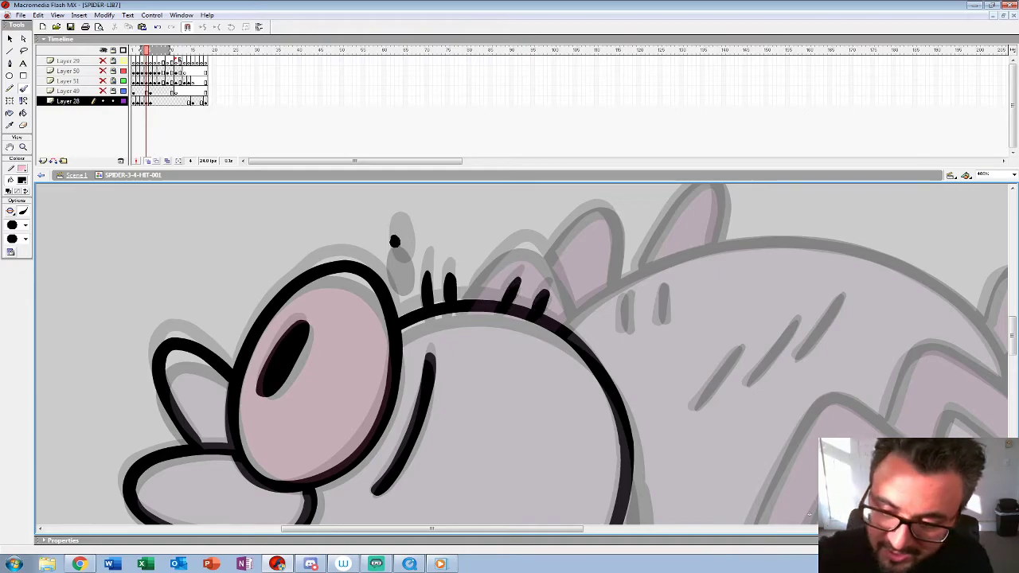
drag(394, 241, 412, 250)
Step: Draw the small far-side leg below the head in frame 4
drag(809, 514, 840, 231)
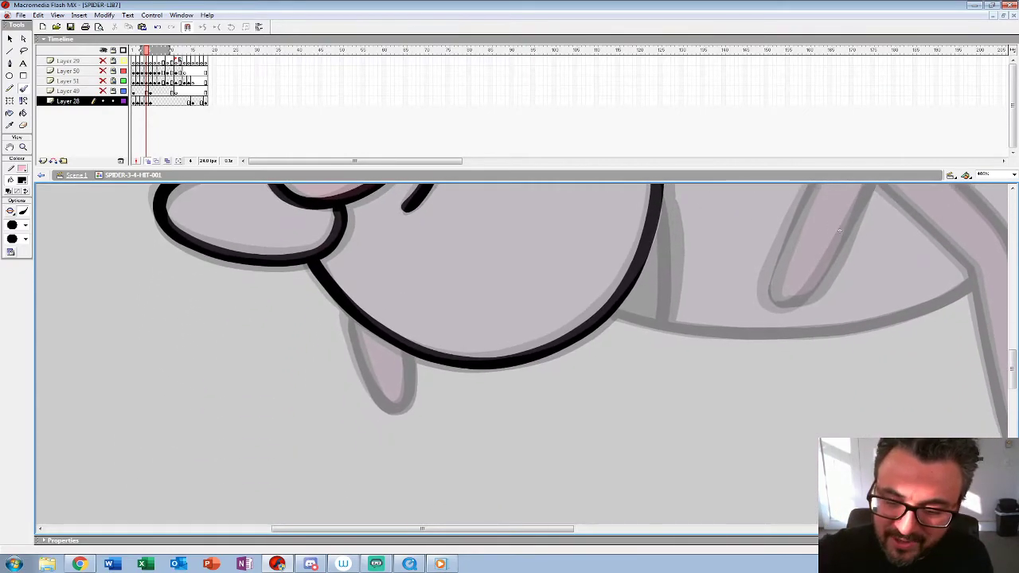
mouse_move(344, 313)
mouse_down()
mouse_move(398, 412)
mouse_move(414, 390)
mouse_move(416, 355)
mouse_up()
Step: Draw the bent near front leg in frame 4, joining its inner and outer edges at both ends
drag(839, 231, 371, 344)
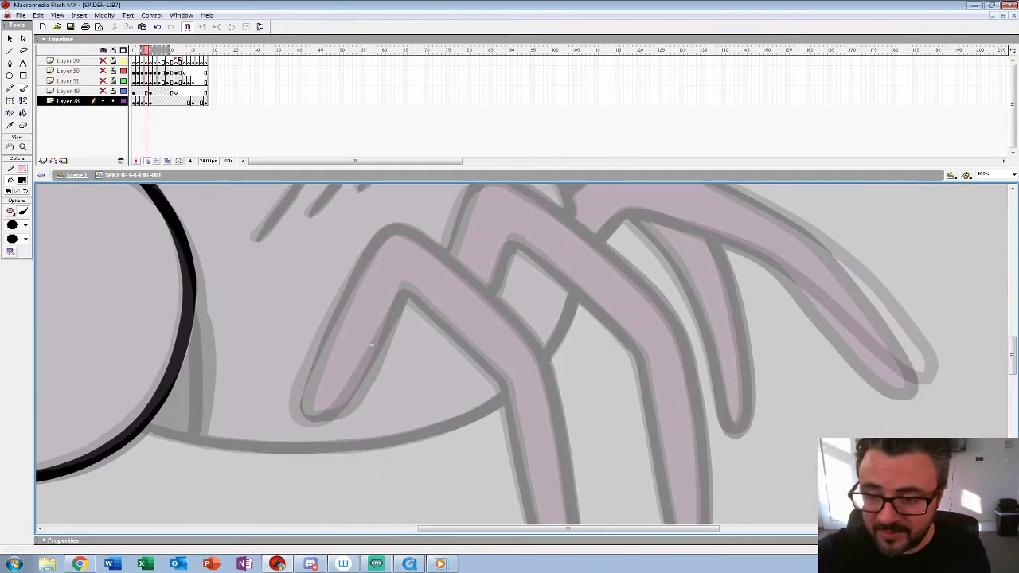
drag(243, 168, 243, 109)
drag(371, 285, 354, 279)
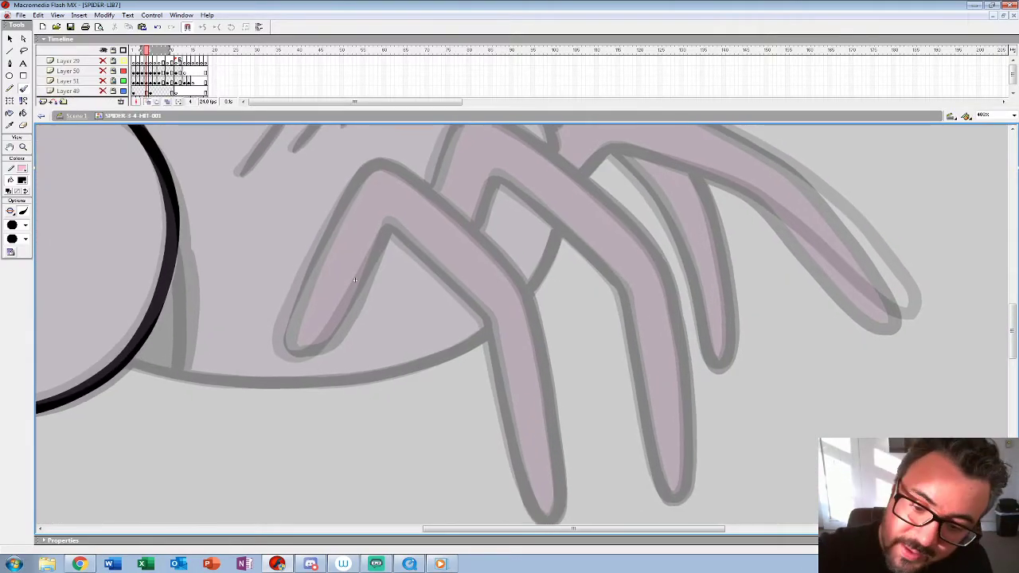
mouse_move(394, 167)
mouse_down()
mouse_move(518, 277)
mouse_move(555, 433)
mouse_up()
mouse_move(388, 230)
mouse_down()
mouse_move(489, 322)
mouse_move(511, 440)
mouse_up()
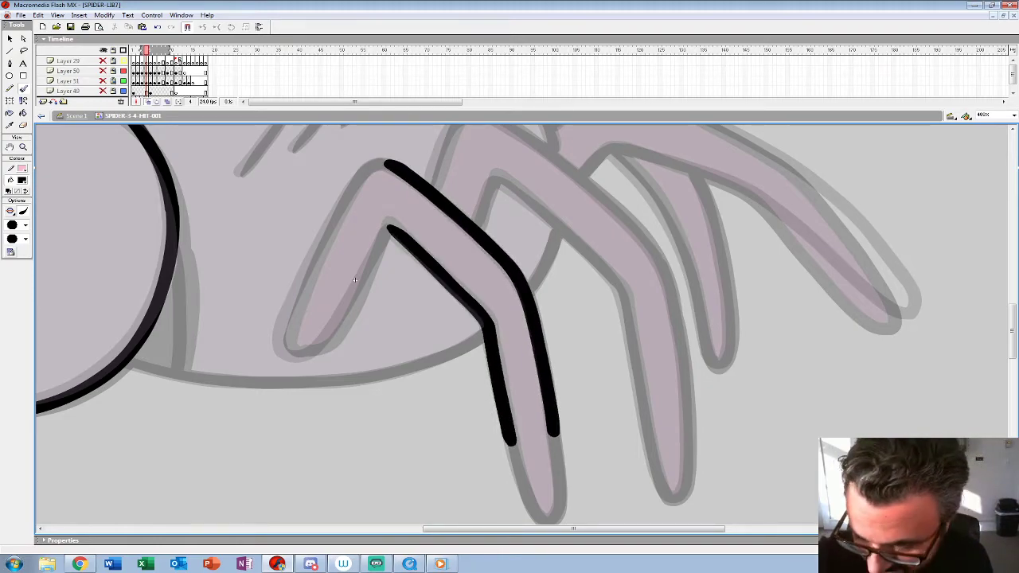
drag(355, 279, 323, 144)
drag(476, 304, 496, 363)
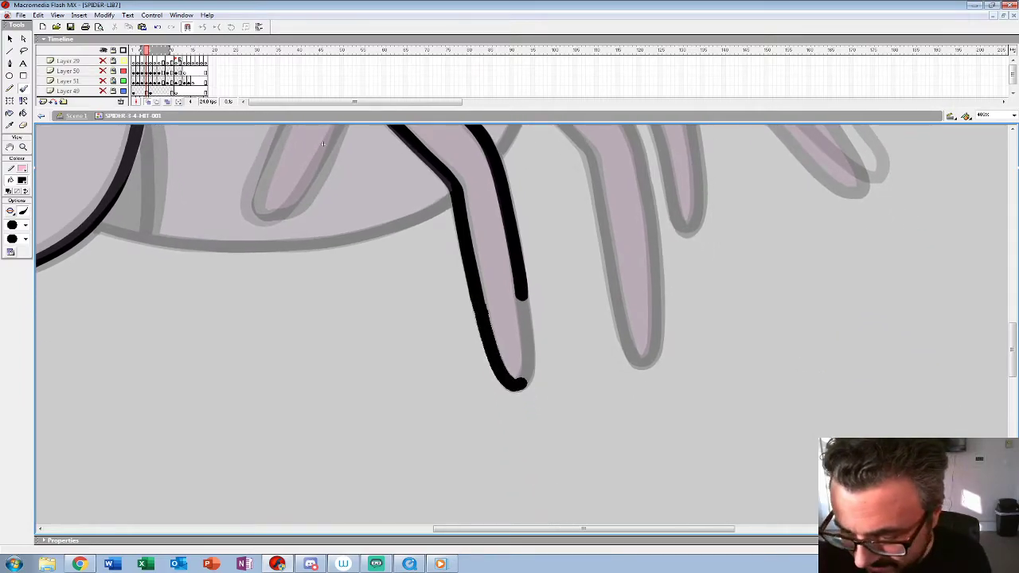
drag(323, 144, 424, 317)
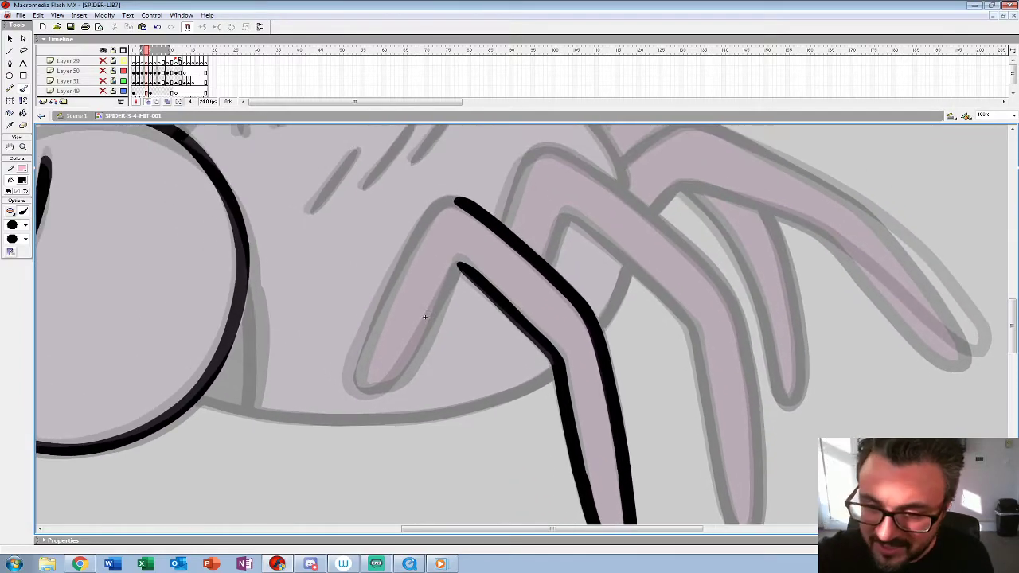
mouse_move(451, 204)
mouse_down()
mouse_move(407, 250)
mouse_move(350, 372)
mouse_up()
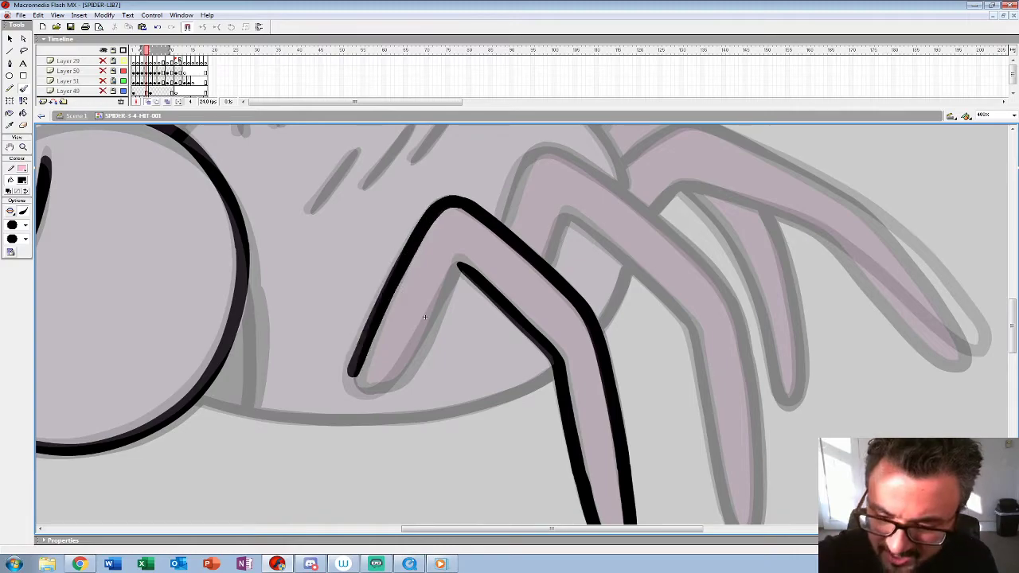
mouse_move(460, 262)
mouse_down()
mouse_move(416, 362)
mouse_move(376, 397)
mouse_move(354, 389)
mouse_up()
Step: Draw the second bent near leg behind the front one in frame 4, closing it at the foot
drag(424, 317, 226, 379)
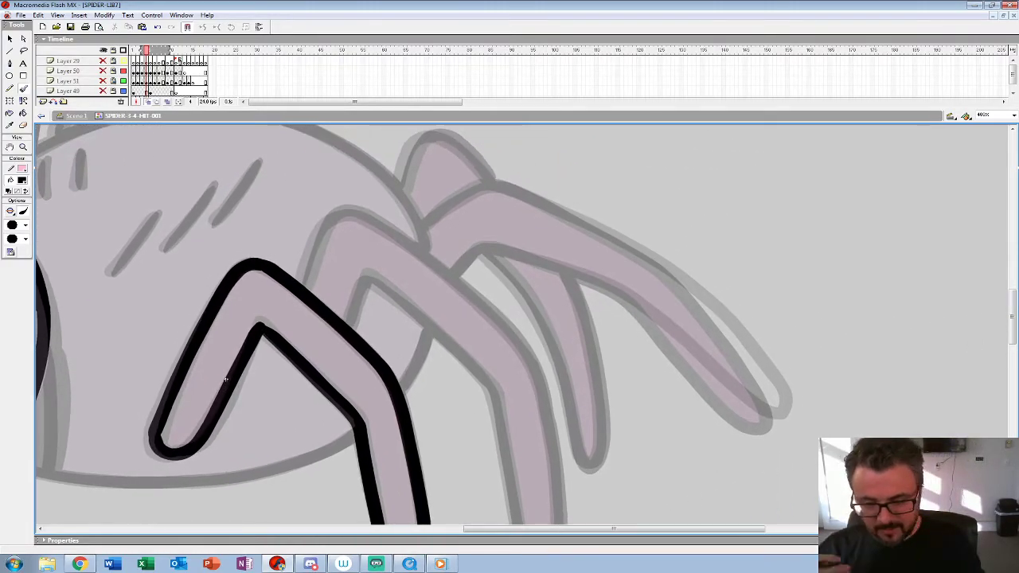
drag(225, 380, 189, 329)
mouse_move(265, 236)
mouse_down()
mouse_move(292, 176)
mouse_move(377, 195)
mouse_move(480, 288)
mouse_move(452, 228)
mouse_move(492, 352)
mouse_up()
mouse_move(285, 216)
mouse_down()
mouse_move(288, 185)
mouse_move(318, 171)
mouse_move(430, 275)
mouse_up()
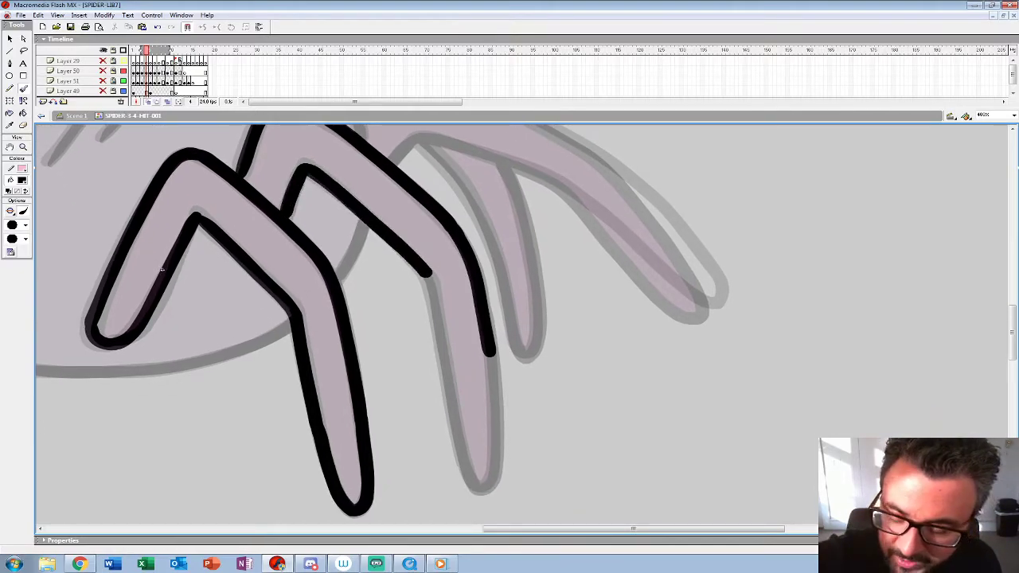
drag(436, 309, 469, 477)
mouse_move(489, 350)
mouse_down()
mouse_move(494, 445)
mouse_move(485, 486)
mouse_move(468, 476)
mouse_up()
Step: Draw the belly line on both sides of the near front leg and the neck edge behind the head in frame 4
drag(446, 334, 628, 392)
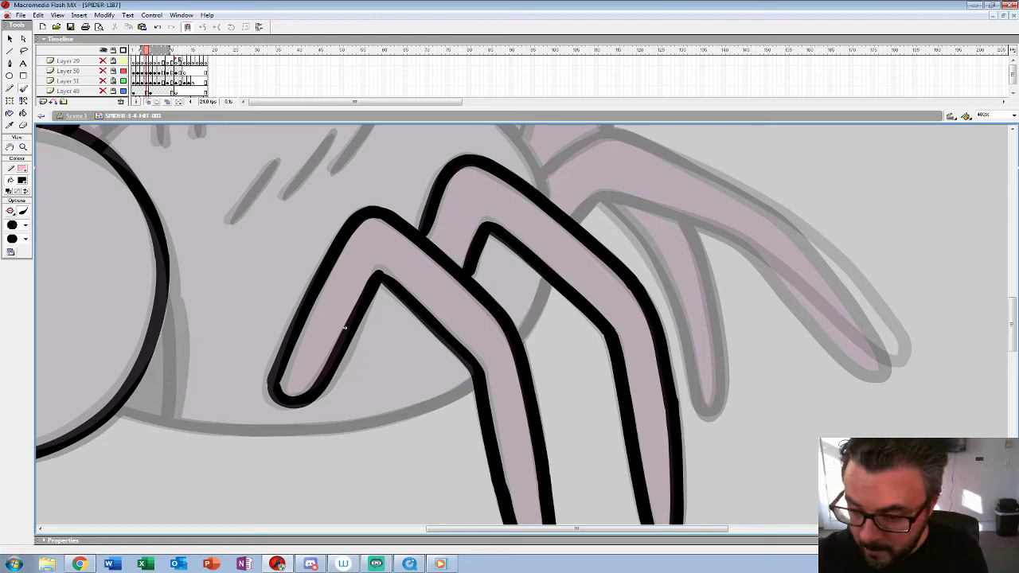
drag(548, 279, 525, 325)
drag(345, 328, 526, 204)
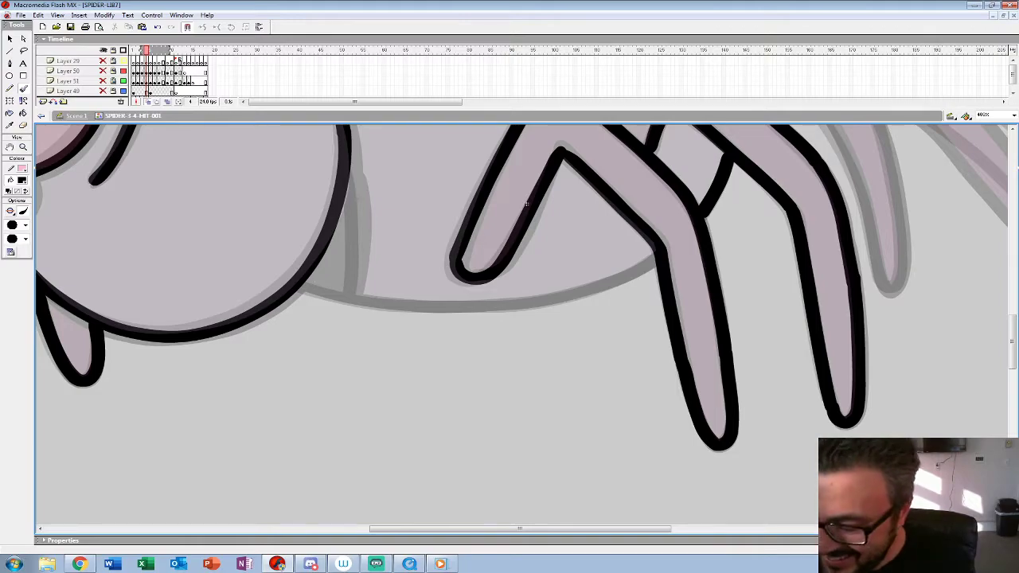
mouse_move(621, 276)
mouse_down()
mouse_move(485, 305)
mouse_move(352, 300)
mouse_move(301, 286)
mouse_up()
drag(527, 204, 637, 308)
drag(459, 265, 464, 393)
Step: Draw the three diagonal hair strokes on the side of the body in frame 4
drag(637, 309, 600, 436)
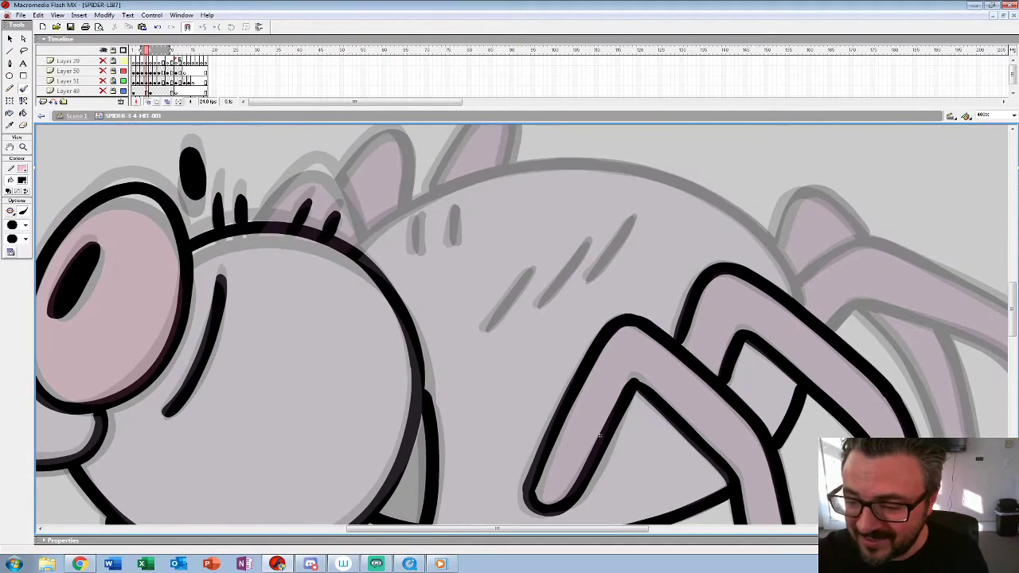
drag(525, 275, 484, 326)
drag(591, 241, 540, 304)
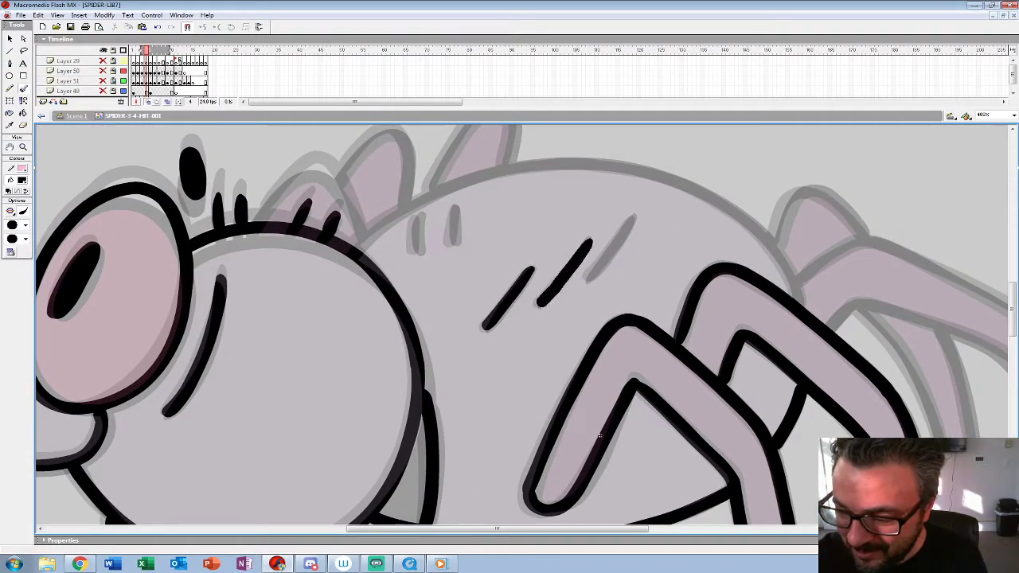
drag(634, 216, 594, 269)
key(ctrl+z)
drag(633, 219, 586, 281)
Step: Draw the arched back outline of the body in frame 4 and the two short marks beneath it
drag(637, 302, 408, 244)
drag(371, 378, 511, 436)
mouse_move(713, 302)
mouse_down()
mouse_move(678, 247)
mouse_move(629, 205)
mouse_move(551, 168)
mouse_move(450, 166)
mouse_move(337, 197)
mouse_move(263, 249)
mouse_up()
drag(328, 215, 325, 253)
Step: Draw the long rear leg extending behind the body in frame 4
drag(511, 437, 335, 449)
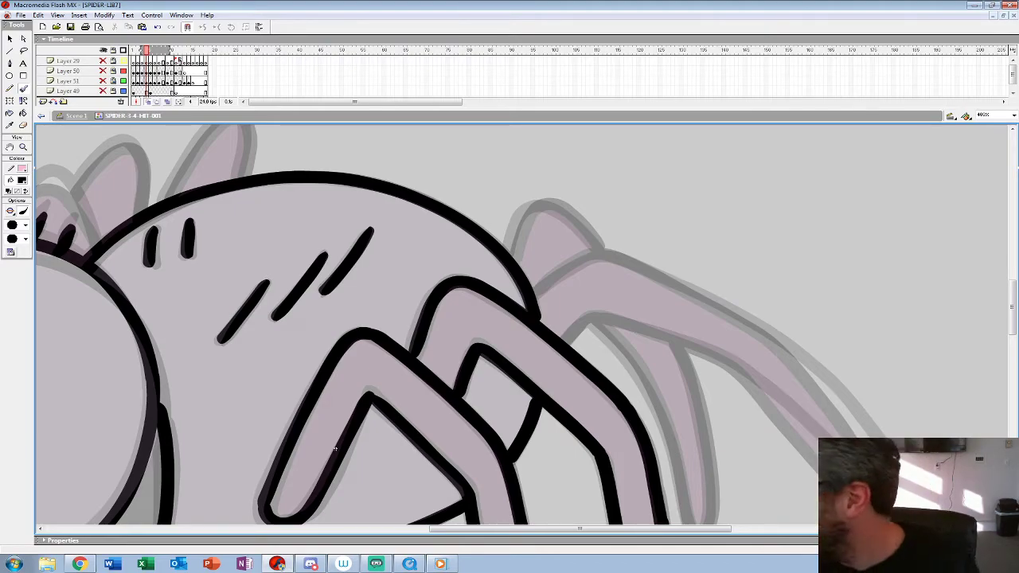
drag(335, 450, 121, 367)
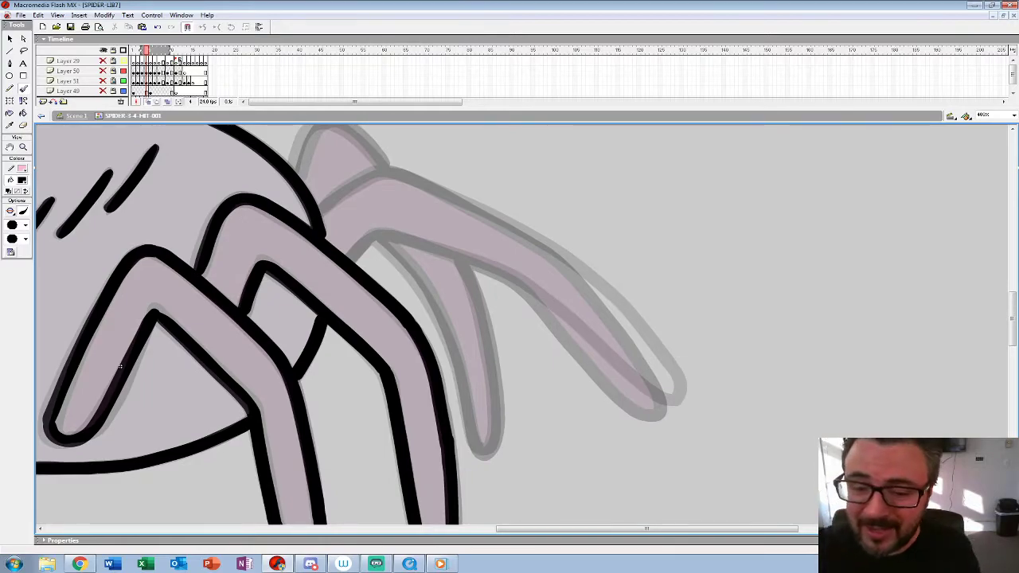
mouse_move(414, 176)
mouse_down()
mouse_move(581, 273)
mouse_move(637, 332)
mouse_move(673, 398)
mouse_move(621, 379)
mouse_move(492, 268)
mouse_move(404, 241)
mouse_up()
drag(120, 366, 166, 418)
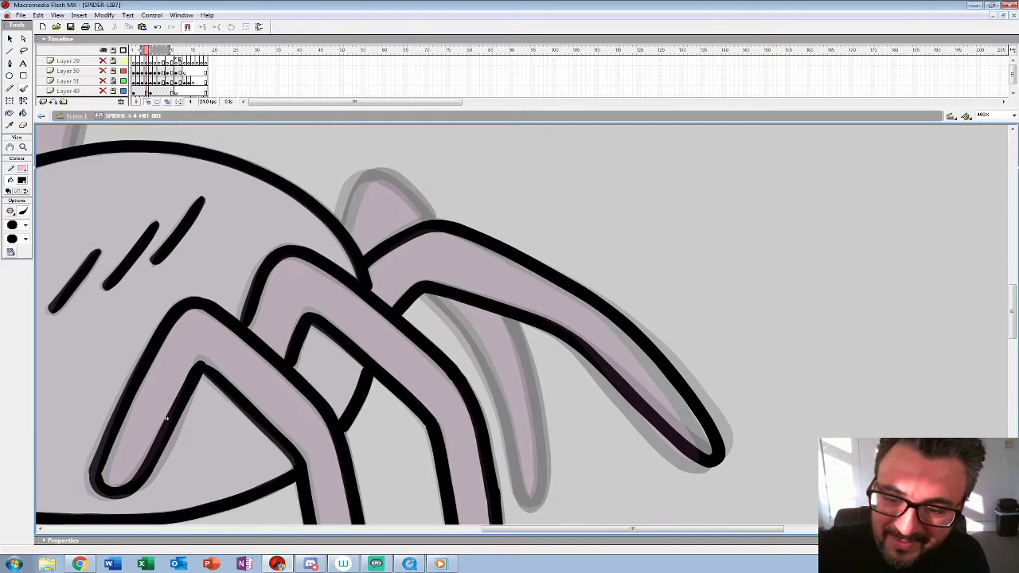
Step: Draw the raised joint and the tapering lower section of the far rear leg in frame 4
mouse_move(342, 221)
mouse_down()
mouse_move(374, 174)
mouse_move(434, 217)
mouse_up()
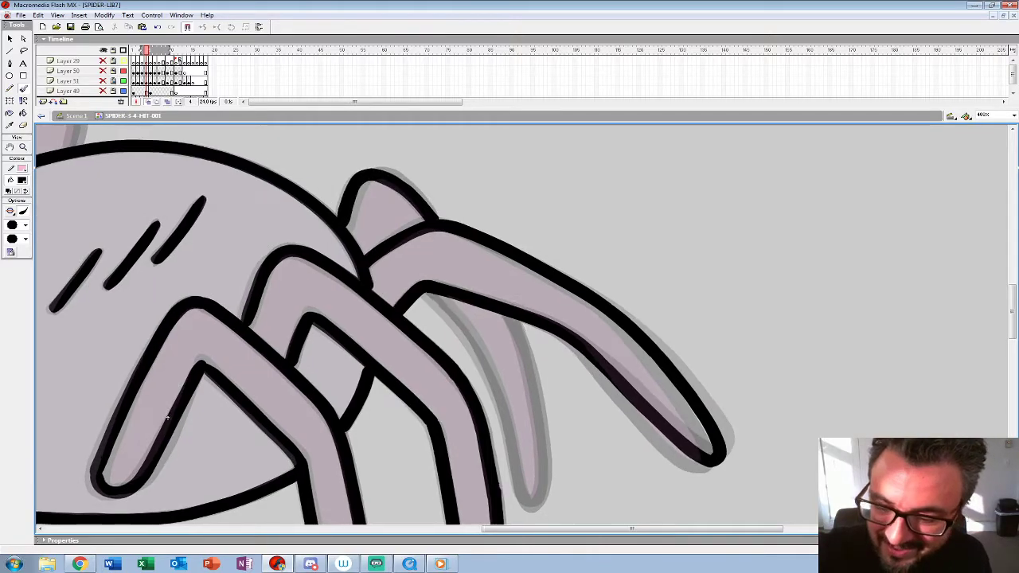
drag(166, 418, 160, 331)
mouse_move(426, 213)
mouse_down()
mouse_move(478, 279)
mouse_move(514, 402)
mouse_up()
mouse_move(498, 229)
mouse_down()
mouse_move(518, 266)
mouse_move(535, 368)
mouse_move(534, 415)
mouse_move(514, 422)
mouse_up()
drag(159, 331, 703, 504)
Step: Draw the middle and rear spines along the top of the spider's back in frame 4
mouse_move(359, 293)
mouse_down()
mouse_move(414, 232)
mouse_move(450, 269)
mouse_move(466, 306)
mouse_up()
mouse_move(442, 253)
mouse_down()
mouse_move(494, 195)
mouse_move(519, 230)
mouse_move(518, 267)
mouse_move(415, 299)
mouse_move(496, 207)
mouse_move(518, 267)
mouse_up()
key(z)
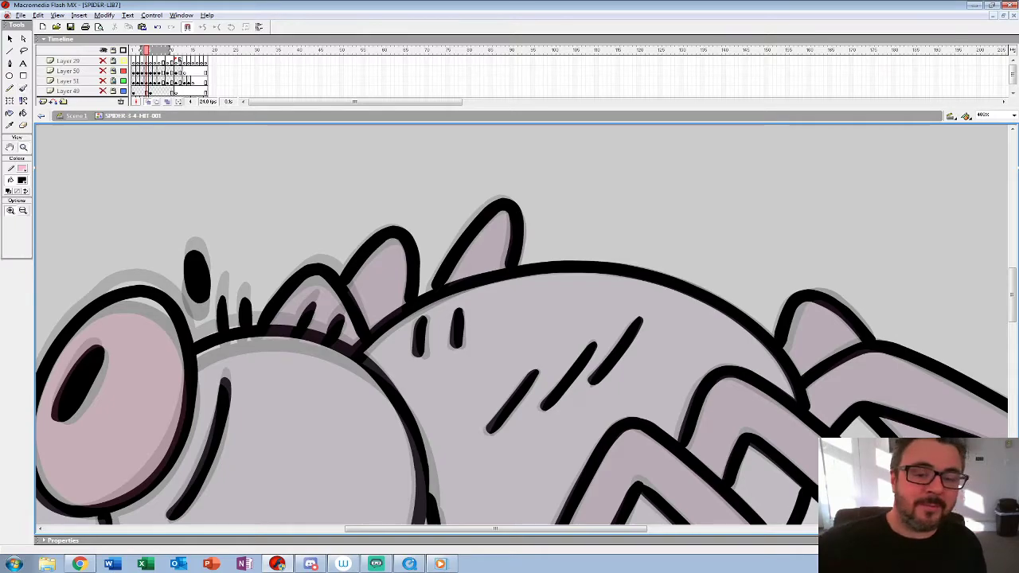
alt+click(464, 267)
alt+click(464, 269)
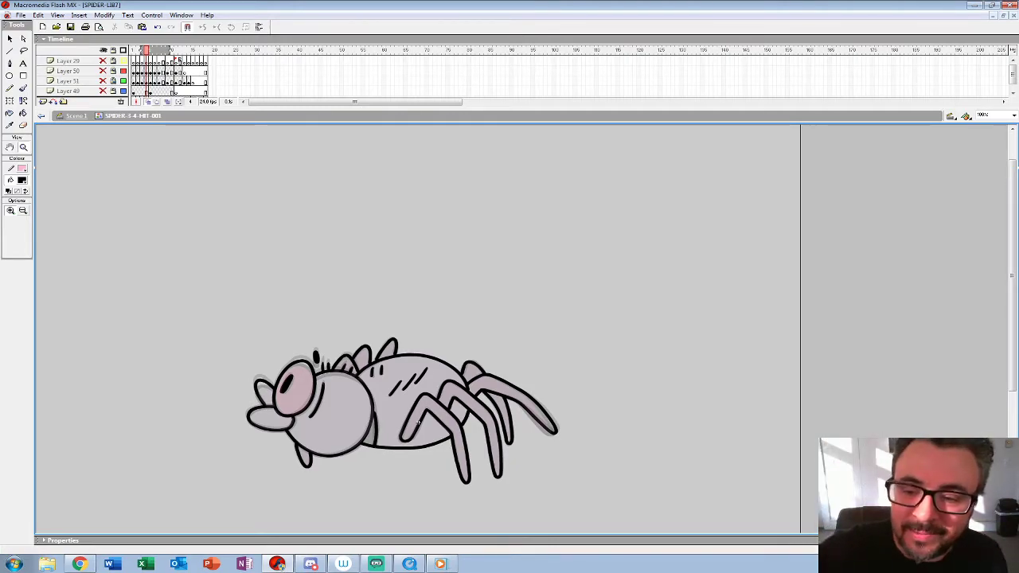
Step: Compare the Layer 49 drawing with the Layer 28 drawing by swapping the visibility of the two layers
drag(425, 127, 425, 149)
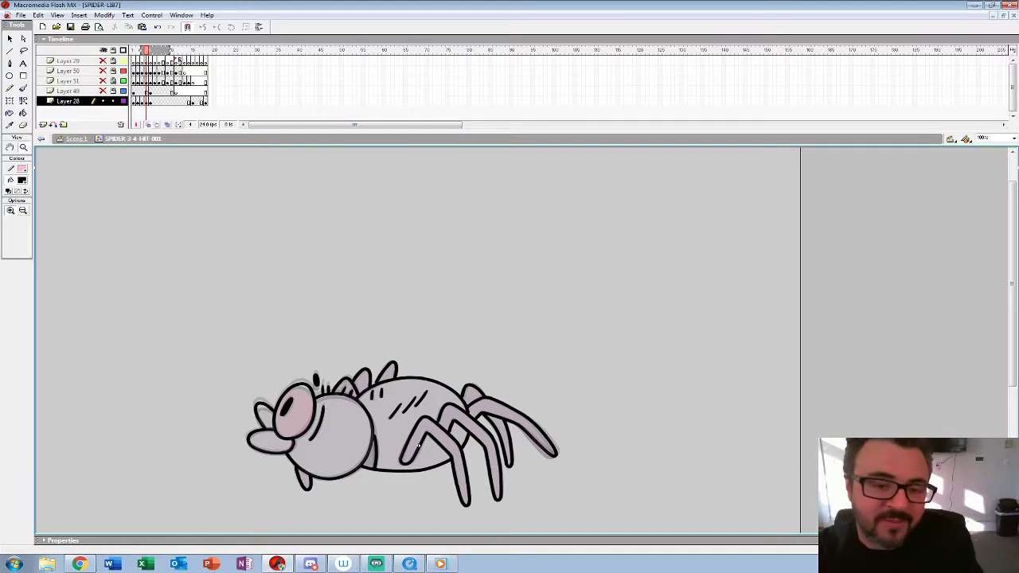
click(103, 101)
click(102, 91)
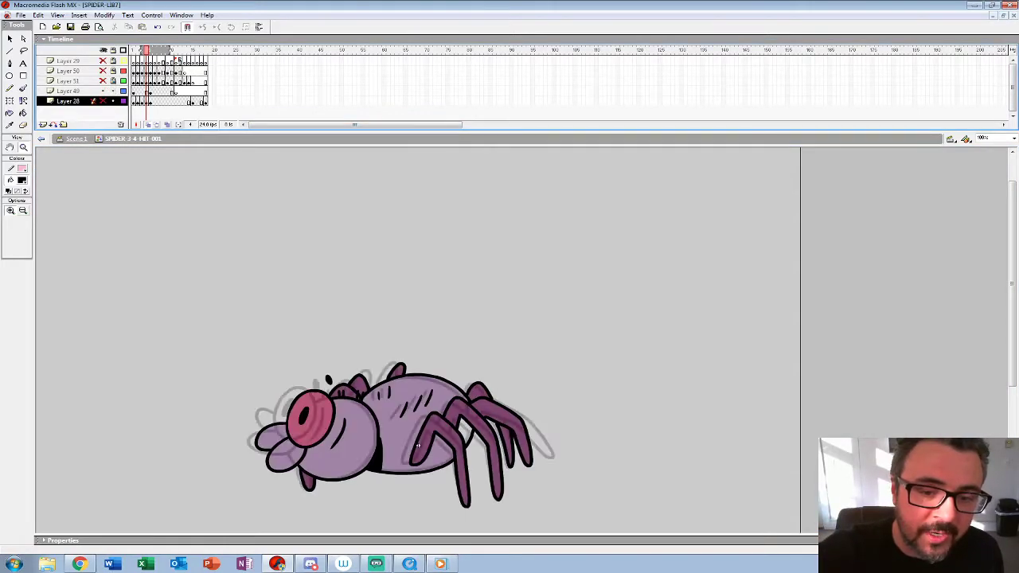
click(134, 92)
key(ctrl+z)
key(ctrl+z)
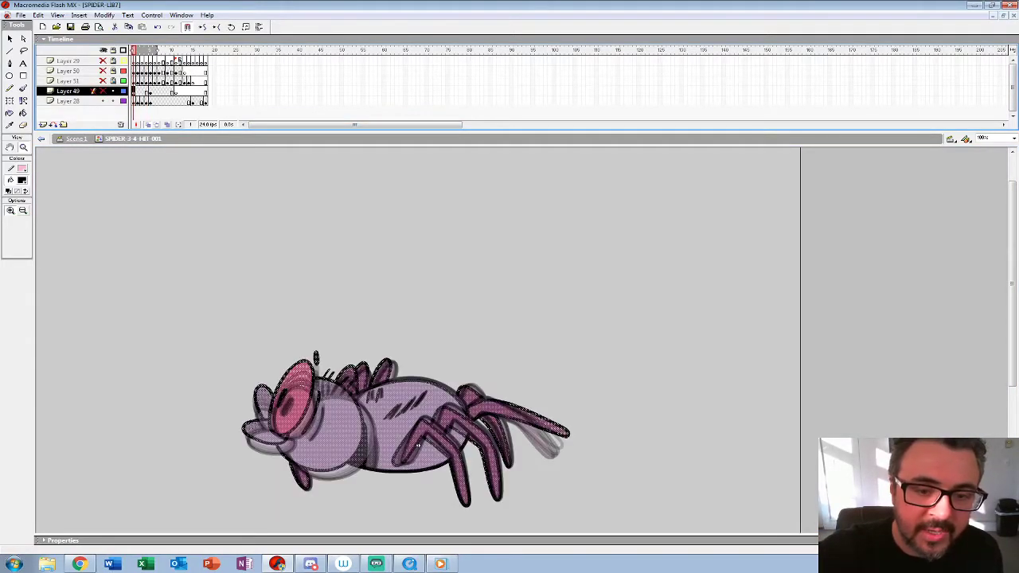
Step: Turn off onion skinning and sample the pink of the eye in frame 1 as the Paint Bucket fill colour
key(alt+shift+o)
drag(418, 446, 418, 387)
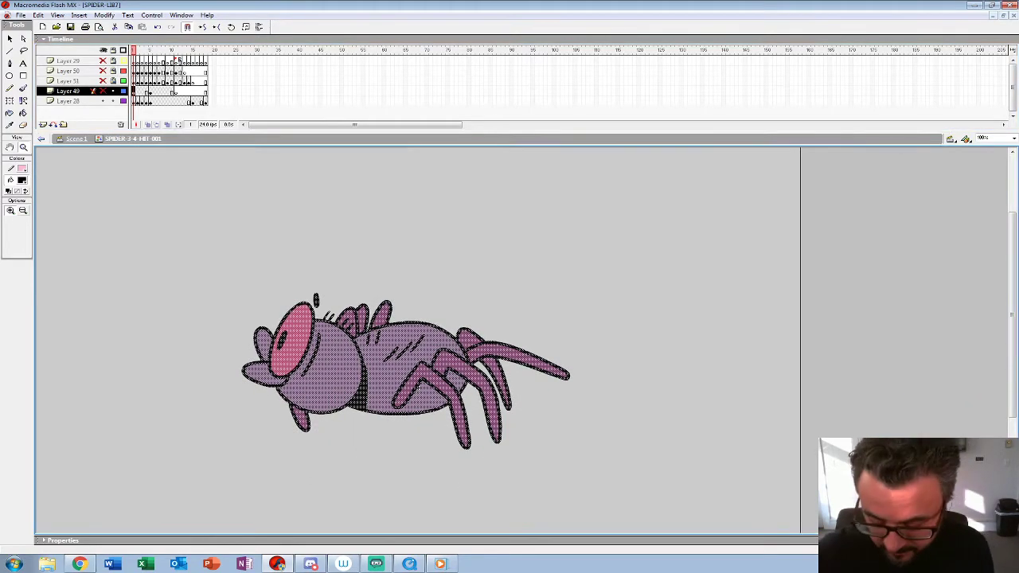
key(Escape)
click(22, 180)
click(297, 329)
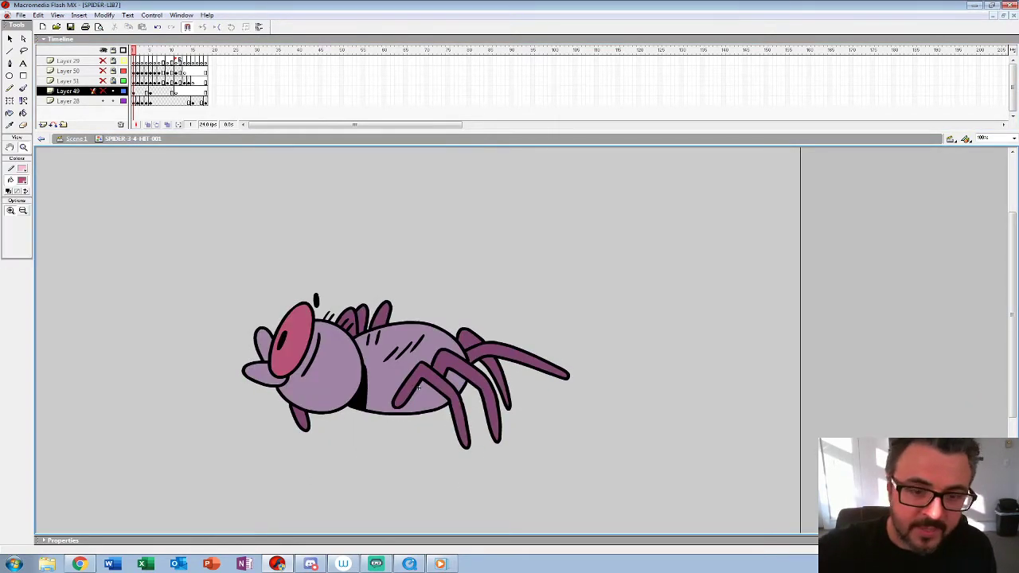
key(k)
Step: Fill the eye with the sampled pink in frames 2, 3 and 4 of Layer 28
key(period)
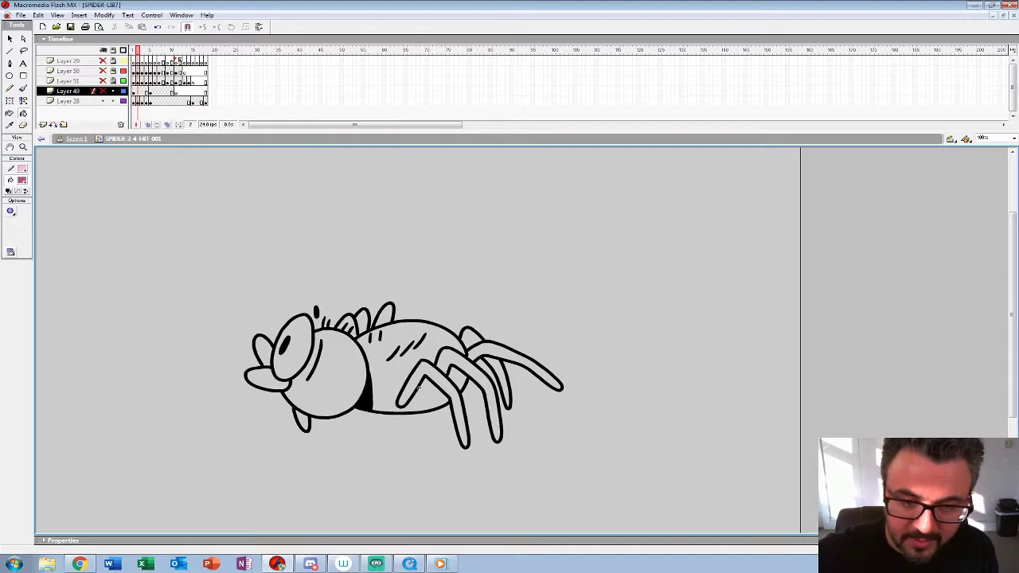
click(68, 101)
click(299, 353)
key(period)
click(299, 353)
key(period)
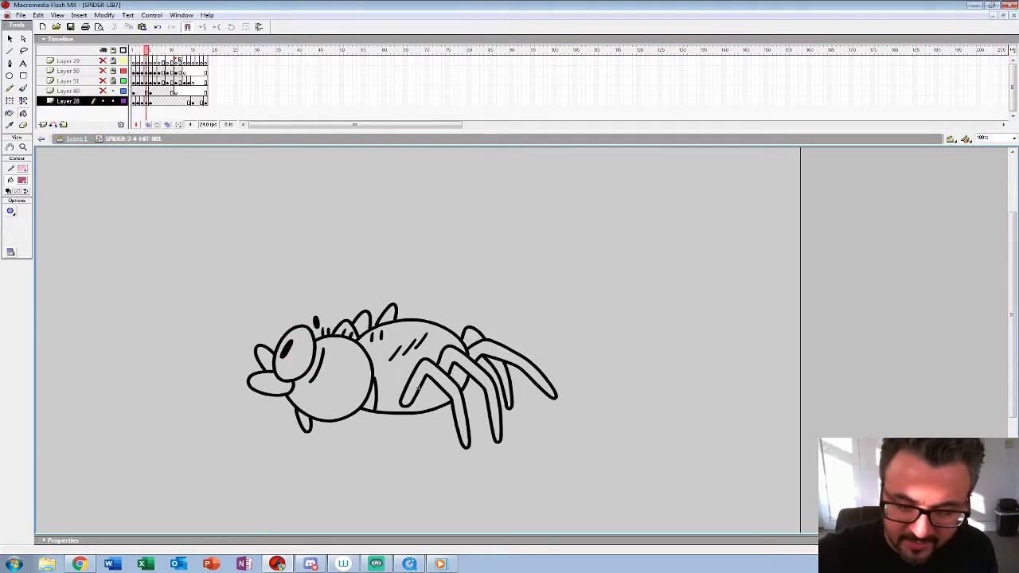
click(299, 353)
key(period)
Step: Set the fill colour to black and fill the neck shadow behind the head in frame 4
click(23, 181)
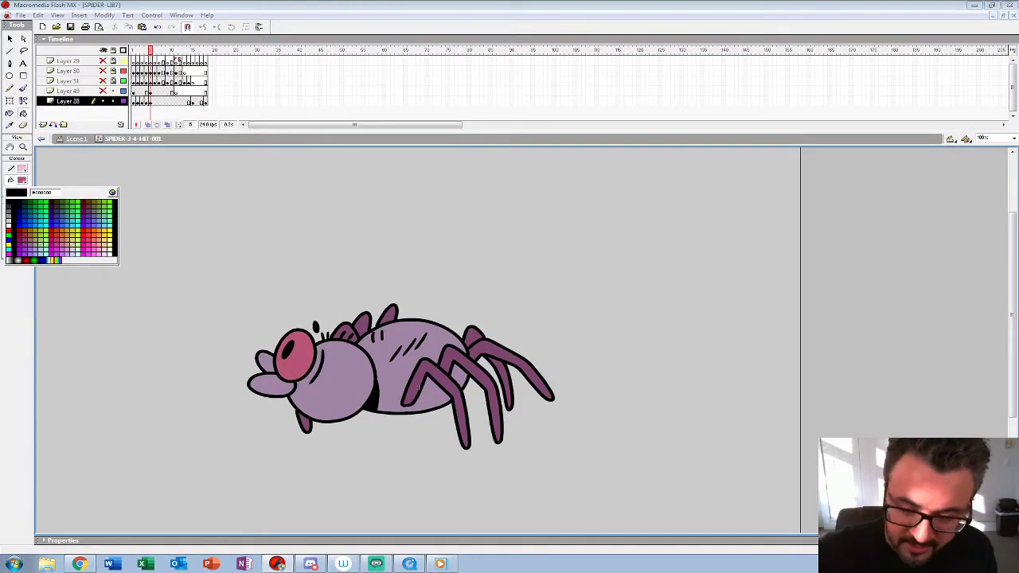
click(418, 388)
key(comma)
key(comma)
key(comma)
key(comma)
key(period)
key(period)
key(period)
key(period)
Step: Sample the light purple of the head in frame 5 and fill the head, mouth and body in frame 4
click(22, 180)
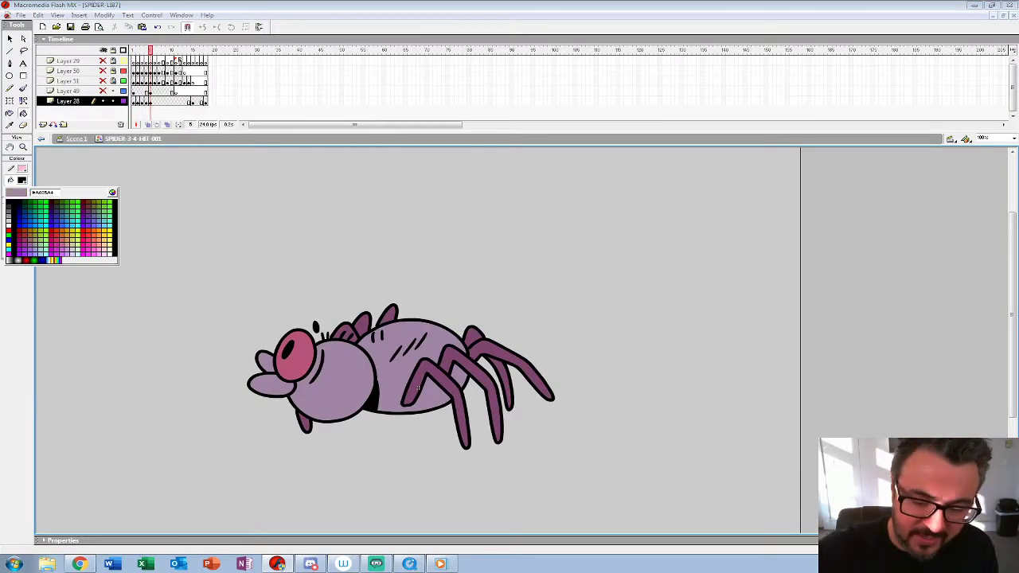
click(335, 385)
key(comma)
click(334, 386)
click(273, 385)
click(265, 360)
click(397, 376)
Step: Fill the head, mouth and body in frame 3 with light purple, undoing the stray fill of the outline
key(comma)
key(period)
key(comma)
click(418, 387)
click(339, 385)
click(418, 388)
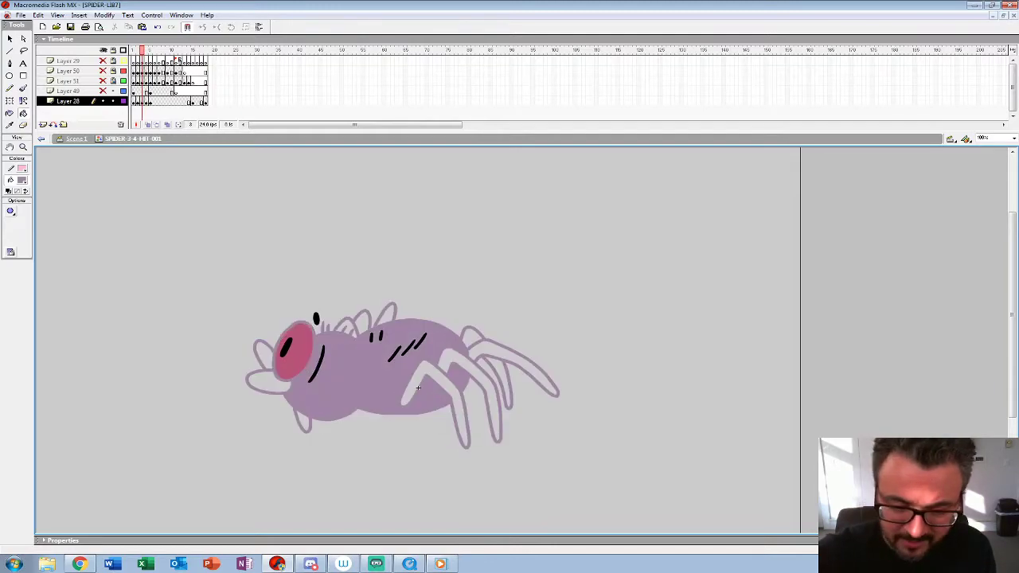
key(ctrl+z)
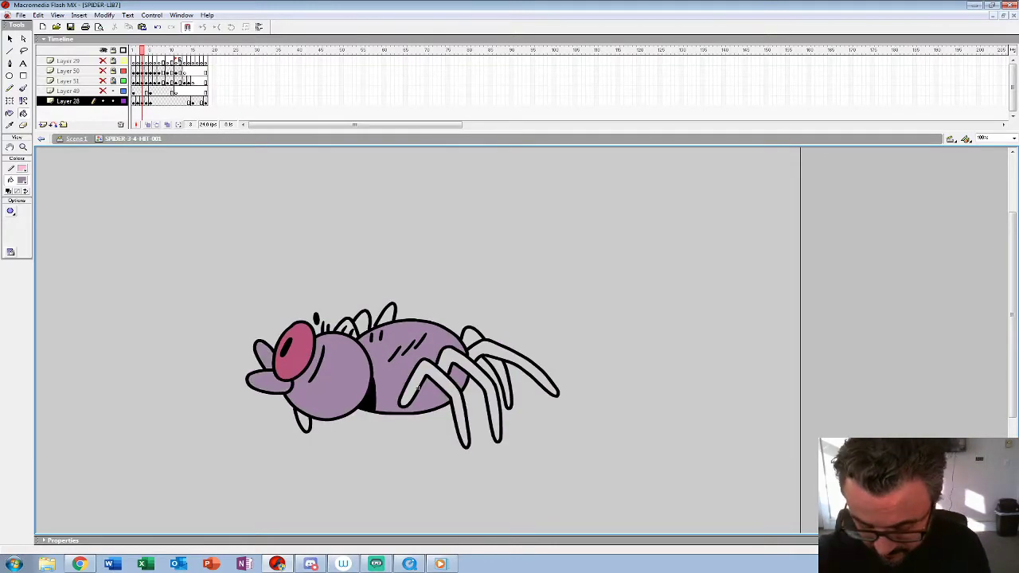
Step: Fill the body, head and mouth in frame 2 with the light purple
key(comma)
click(457, 380)
click(418, 388)
click(338, 378)
click(268, 381)
click(262, 352)
Step: Sample the dark purple of the legs in frame 1 and fill the legs and back spines in frame 2
key(comma)
key(period)
key(comma)
click(22, 181)
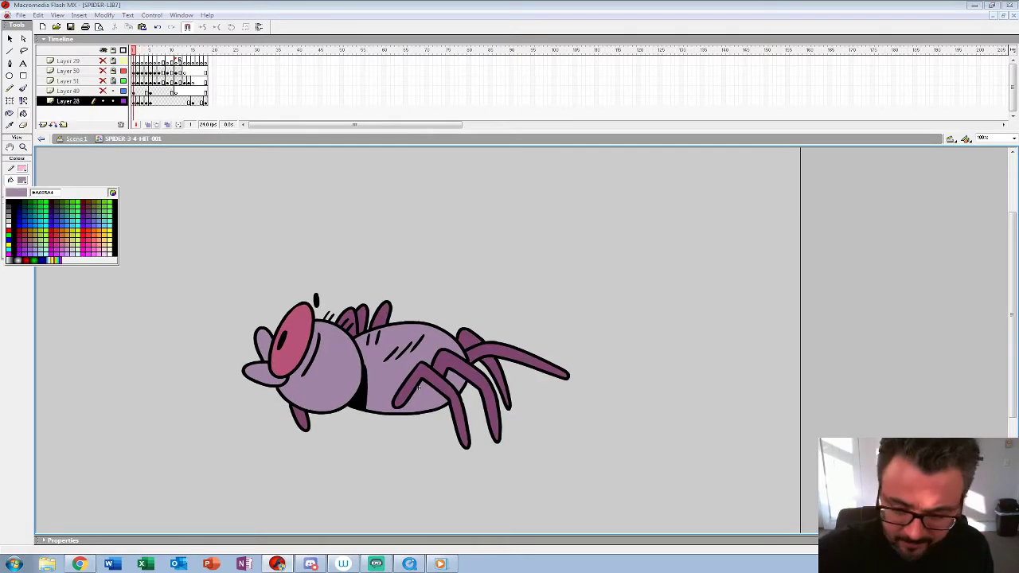
click(457, 404)
key(period)
click(457, 402)
click(482, 382)
click(508, 352)
click(470, 339)
click(500, 378)
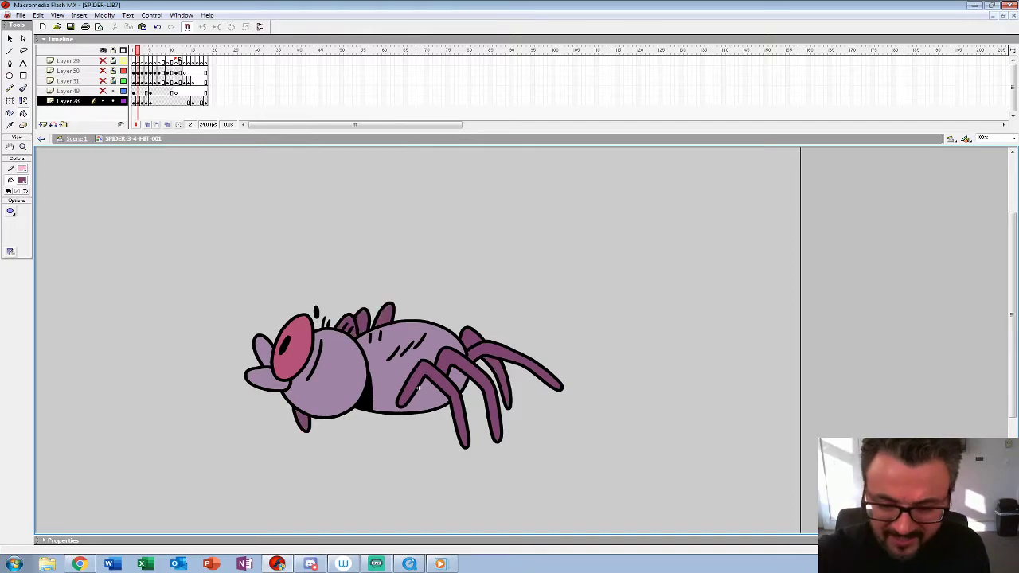
Step: Fill the legs and back spines in frame 3 with the dark purple
key(period)
click(435, 402)
click(470, 394)
click(497, 382)
click(513, 364)
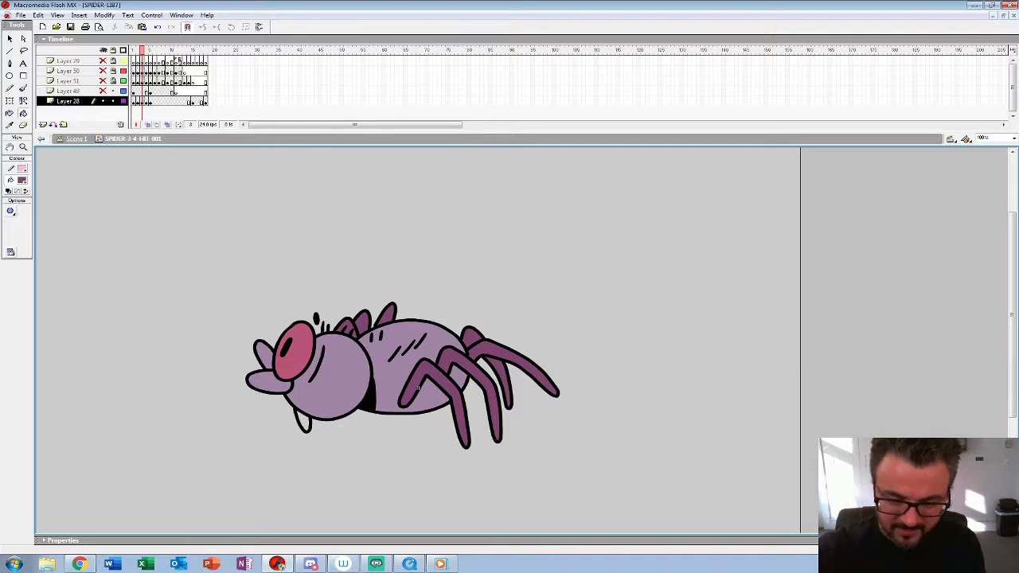
Step: Fill the remaining legs in frame 4 with the dark purple and play the animation
key(period)
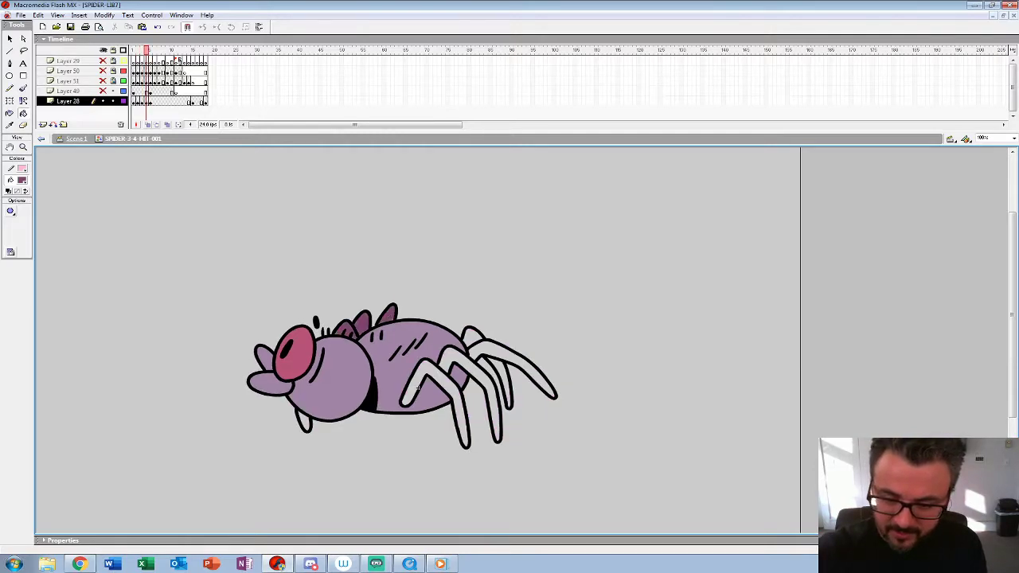
click(418, 388)
click(491, 398)
click(509, 356)
click(472, 336)
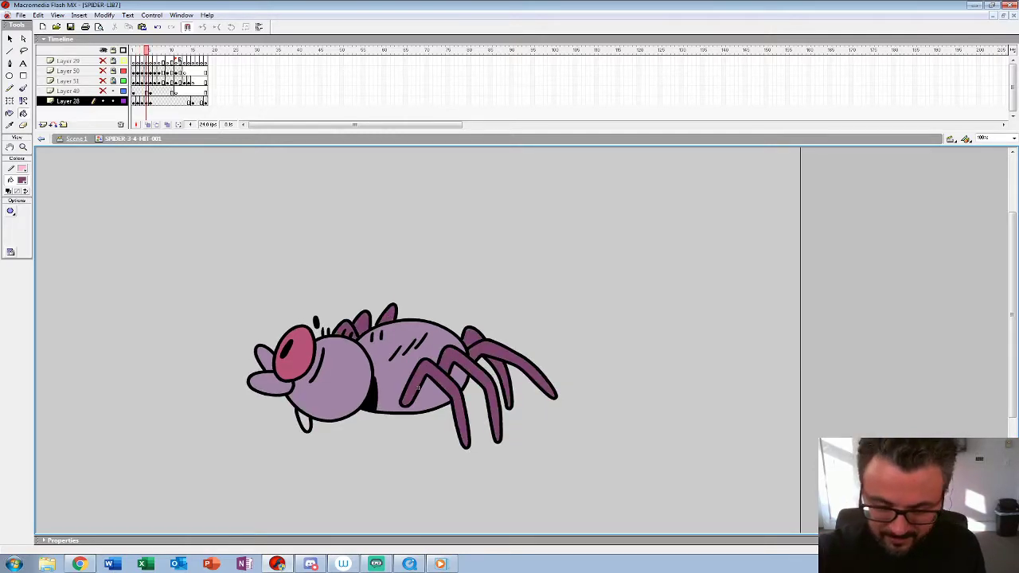
key(Return)
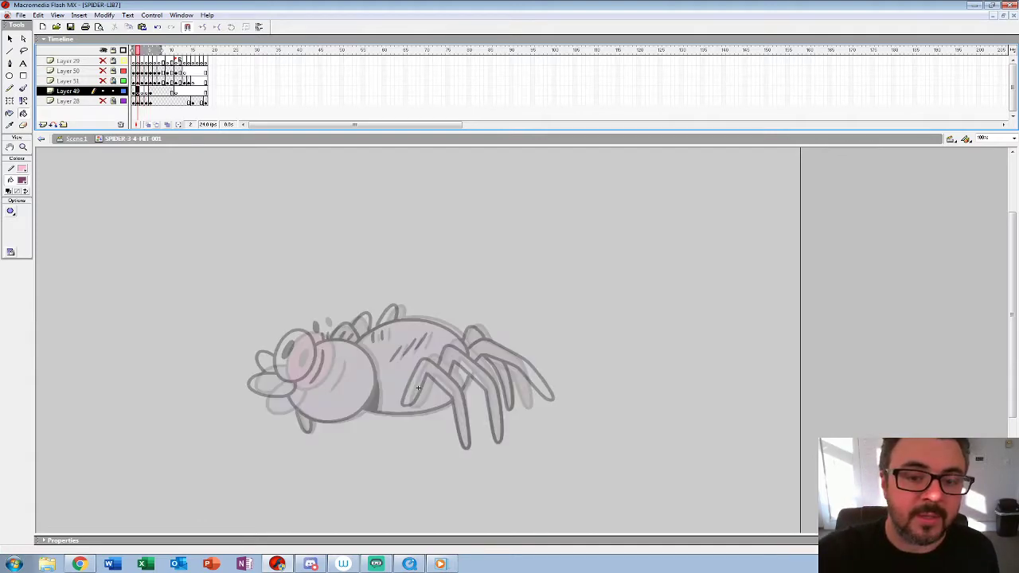
Step: Set up the Brush tool with a black fill for drawing the head in frame 2 of Layer 49
click(23, 147)
click(361, 356)
click(425, 334)
drag(424, 335, 352, 262)
drag(478, 132, 478, 87)
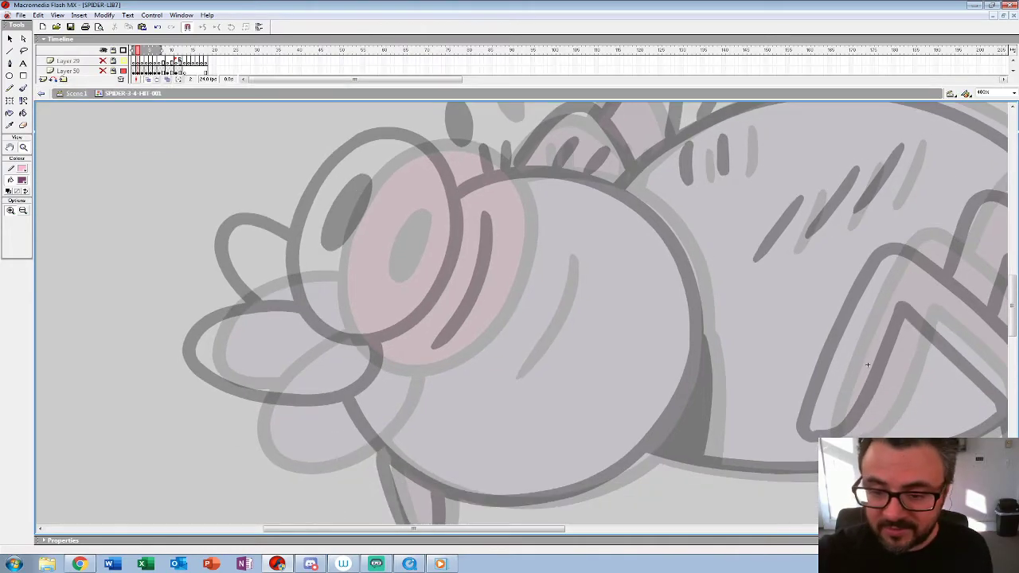
drag(478, 271, 480, 302)
click(22, 181)
click(8, 204)
click(23, 88)
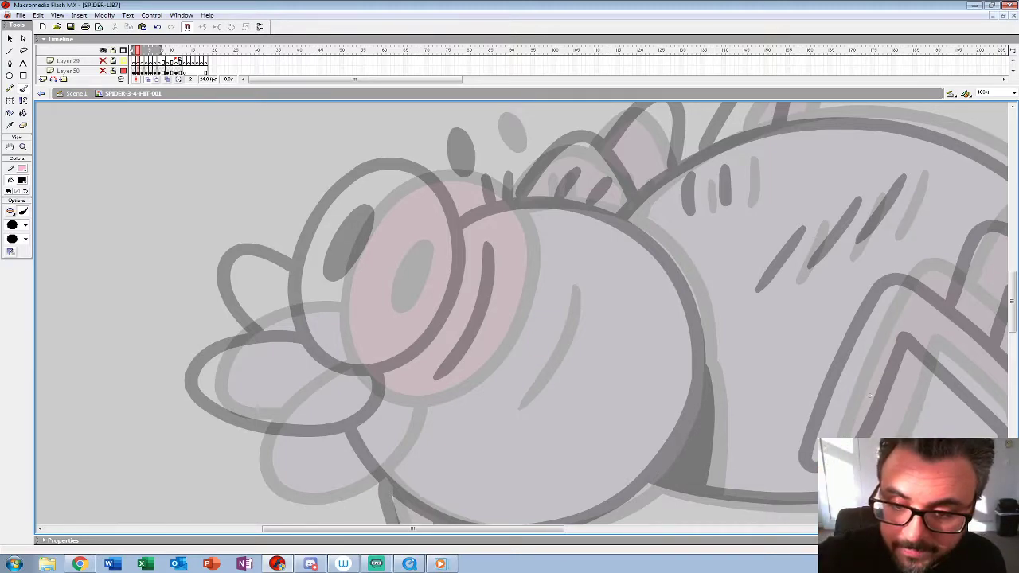
Step: Draw the eye with its slanted pupil and the oval spot above it in frame 2 of Layer 49
drag(364, 194, 333, 237)
key(ctrl+z)
mouse_move(382, 179)
mouse_down()
mouse_move(339, 226)
mouse_move(321, 300)
mouse_move(342, 369)
mouse_move(366, 387)
mouse_move(401, 390)
mouse_move(439, 374)
mouse_move(470, 342)
mouse_move(490, 247)
mouse_move(483, 194)
mouse_move(446, 167)
mouse_move(413, 165)
mouse_move(376, 190)
mouse_up()
mouse_move(386, 232)
mouse_down()
mouse_move(371, 256)
mouse_move(389, 254)
mouse_move(379, 269)
mouse_up()
drag(869, 396, 841, 427)
key(ctrl+z)
mouse_move(342, 280)
mouse_down()
mouse_move(341, 320)
mouse_move(368, 253)
mouse_up()
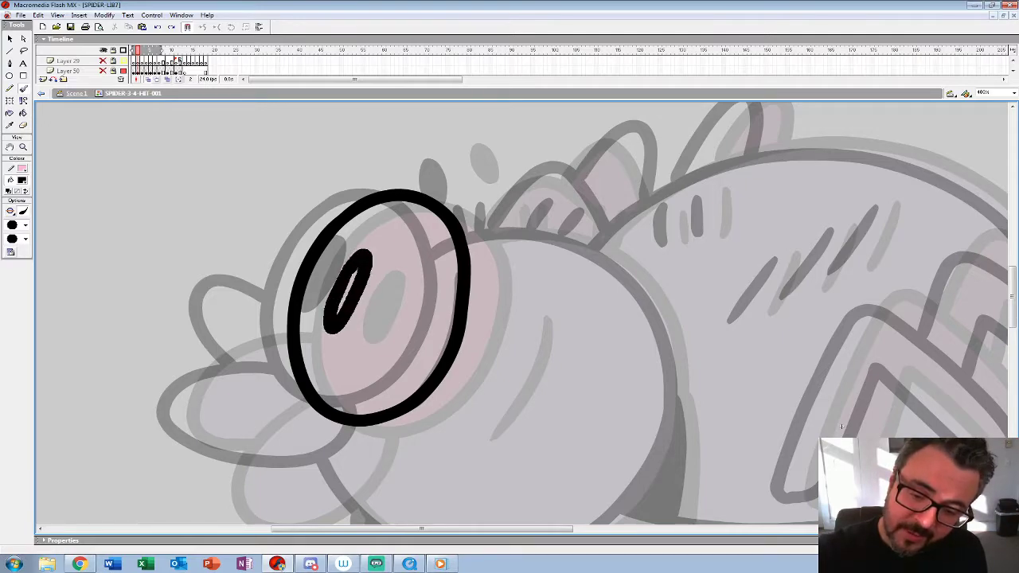
drag(448, 157, 459, 182)
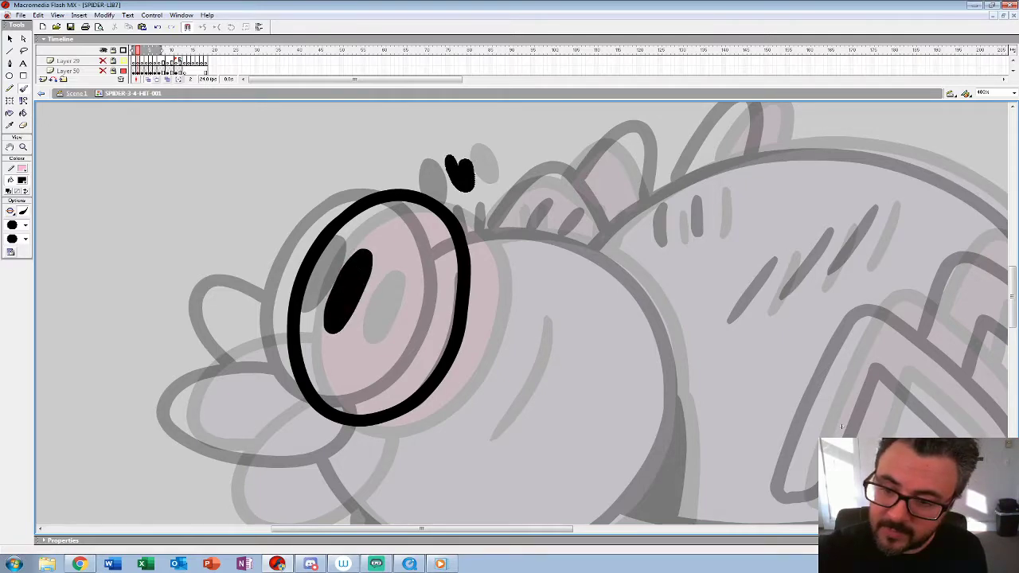
Step: Draw the lower and upper mouth lobes in front of the eye in frame 2 of Layer 49
drag(840, 427, 940, 263)
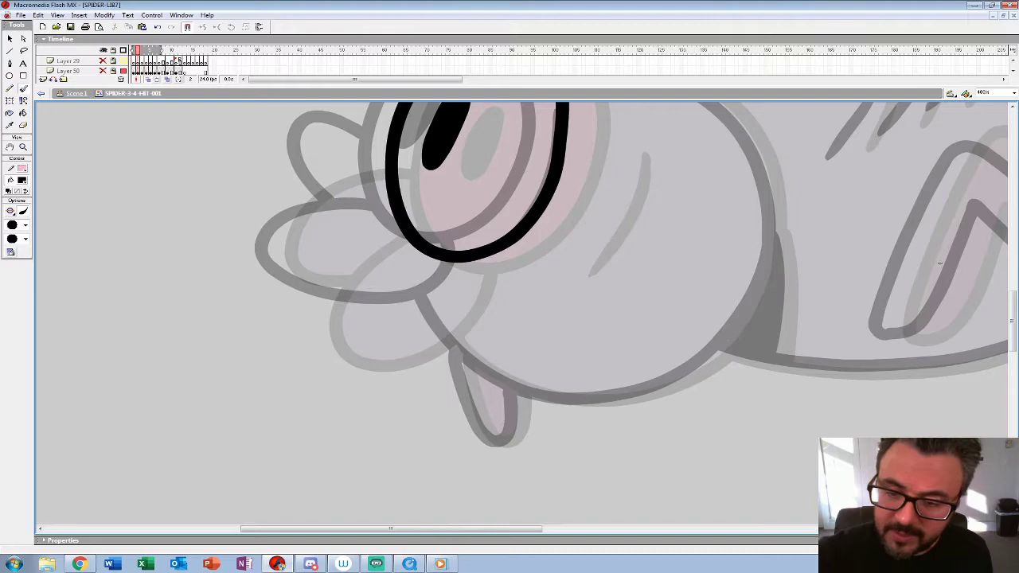
mouse_move(367, 225)
mouse_down()
mouse_move(296, 313)
mouse_move(352, 337)
mouse_move(429, 310)
mouse_move(461, 266)
mouse_up()
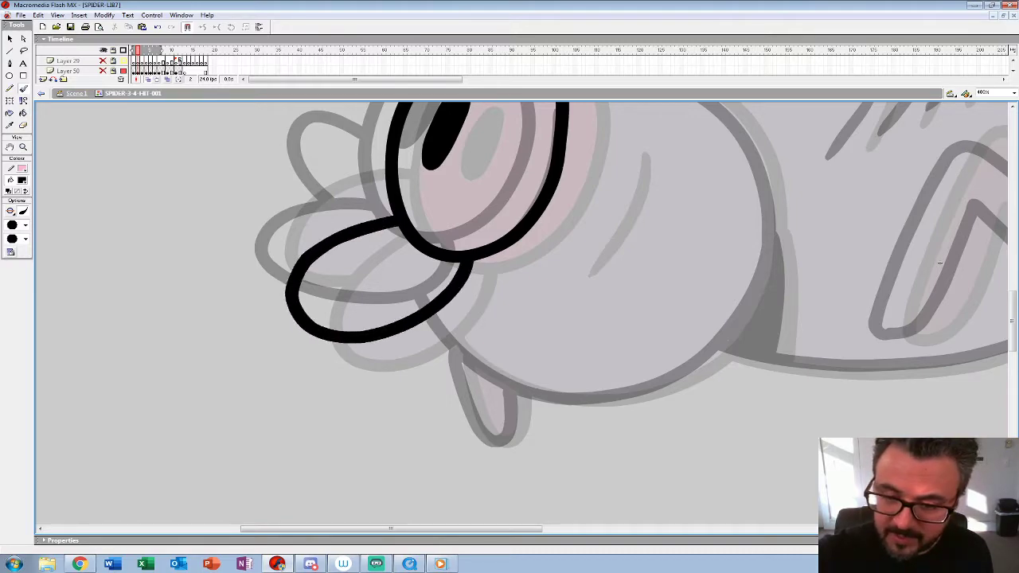
key(ctrl+z)
mouse_move(398, 215)
mouse_down()
mouse_move(293, 257)
mouse_move(282, 291)
mouse_move(314, 329)
mouse_move(380, 332)
mouse_move(449, 289)
mouse_move(468, 262)
mouse_up()
key(ctrl+z)
mouse_move(398, 215)
mouse_down()
mouse_move(271, 279)
mouse_move(322, 329)
mouse_move(432, 309)
mouse_move(468, 265)
mouse_move(481, 335)
mouse_move(325, 217)
mouse_move(293, 271)
mouse_move(346, 302)
mouse_move(326, 312)
mouse_up()
key(space)
key(space)
key(space)
Step: Draw the curved cheek line behind the eye in frame 2, redoing the stroke until it is smooth
drag(933, 344, 826, 354)
mouse_move(496, 207)
mouse_down()
mouse_move(465, 320)
mouse_move(441, 354)
mouse_up()
key(ctrl+z)
mouse_move(496, 207)
mouse_down()
mouse_move(488, 267)
mouse_move(436, 355)
mouse_up()
key(ctrl+z)
mouse_move(496, 205)
mouse_down()
mouse_move(495, 249)
mouse_move(472, 316)
mouse_move(430, 355)
mouse_up()
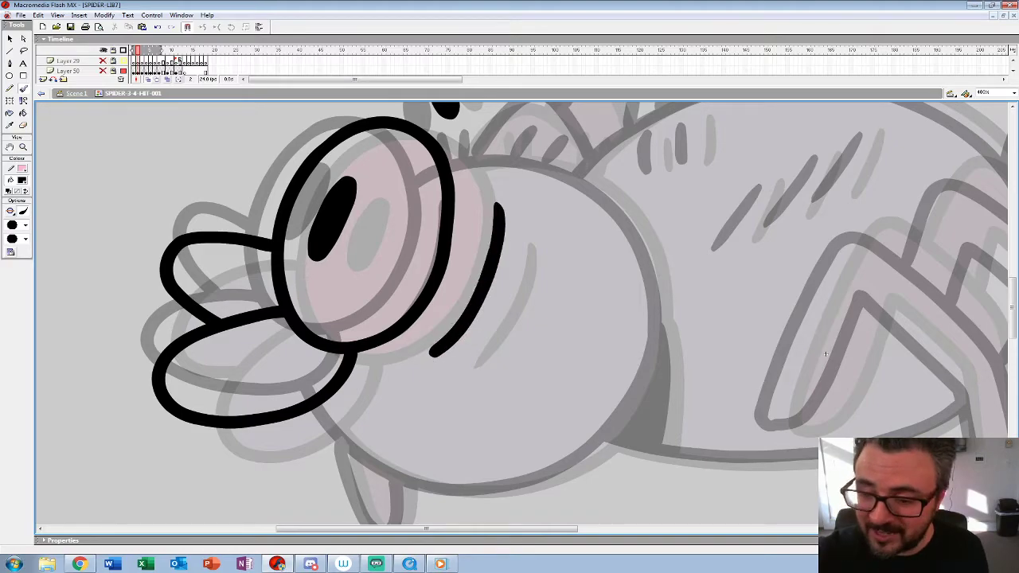
key(ctrl+z)
mouse_move(495, 206)
mouse_down()
mouse_move(488, 255)
mouse_move(461, 315)
mouse_move(430, 356)
mouse_up()
key(ctrl+z)
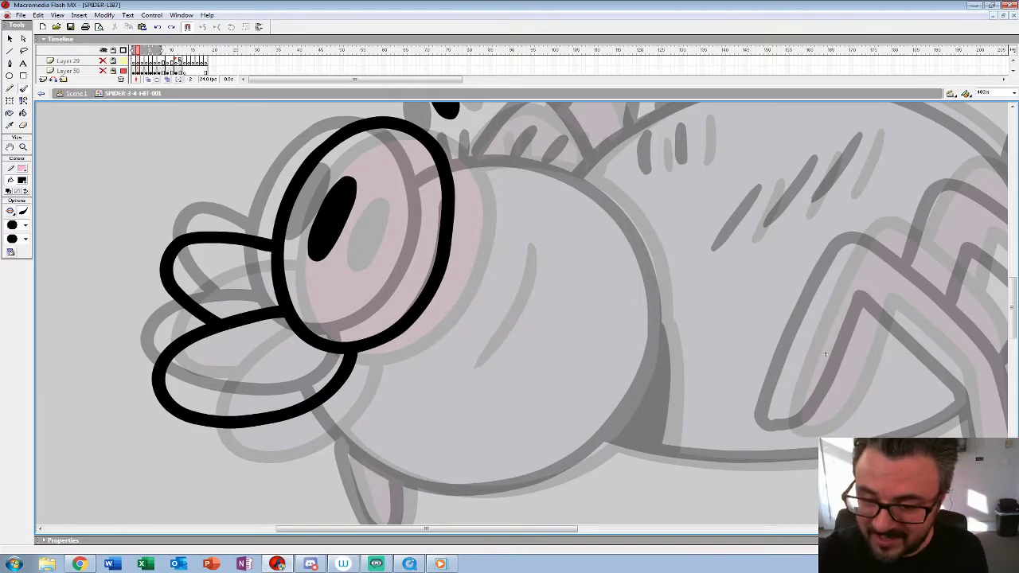
mouse_move(493, 209)
mouse_down()
mouse_move(478, 283)
mouse_move(445, 339)
mouse_move(422, 358)
mouse_move(380, 351)
mouse_up()
Step: Draw the round head outline from the top of the eye around to the mouth in frame 2
drag(782, 347, 705, 359)
mouse_move(343, 168)
mouse_down()
mouse_move(420, 164)
mouse_move(480, 194)
mouse_move(529, 249)
mouse_move(538, 334)
mouse_move(508, 420)
mouse_move(458, 469)
mouse_move(394, 495)
mouse_move(325, 493)
mouse_move(266, 473)
mouse_move(199, 410)
mouse_up()
drag(705, 359, 738, 470)
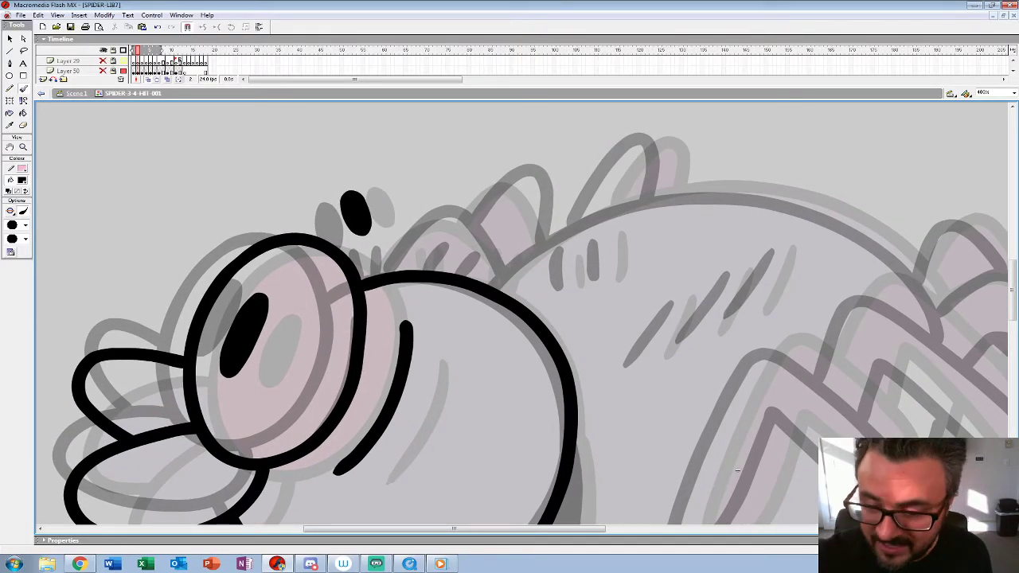
mouse_move(457, 249)
mouse_down()
mouse_move(453, 273)
mouse_move(425, 271)
mouse_up()
drag(738, 470, 678, 467)
key(comma)
key(period)
key(period)
key(period)
key(comma)
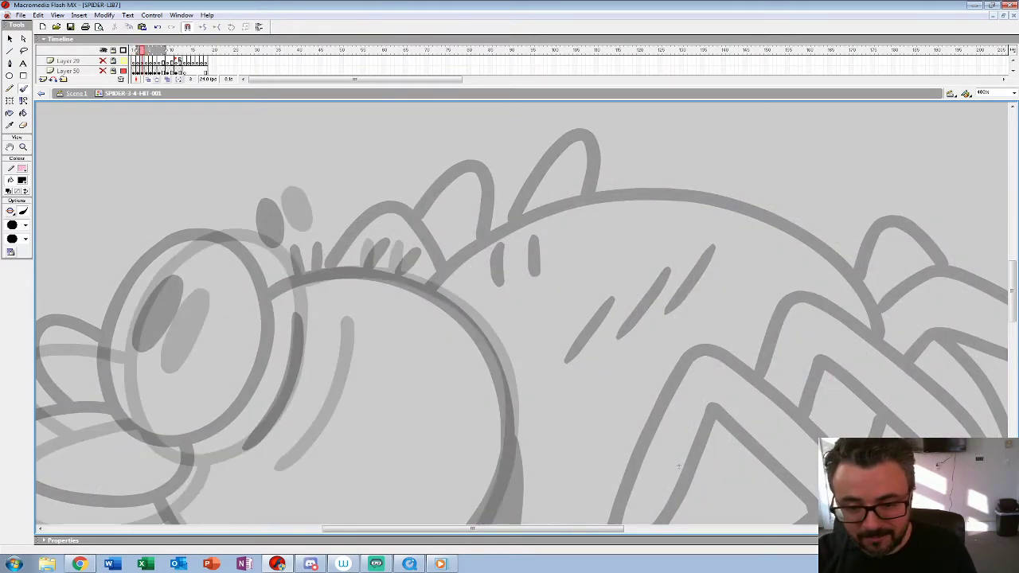
key(comma)
key(comma)
key(period)
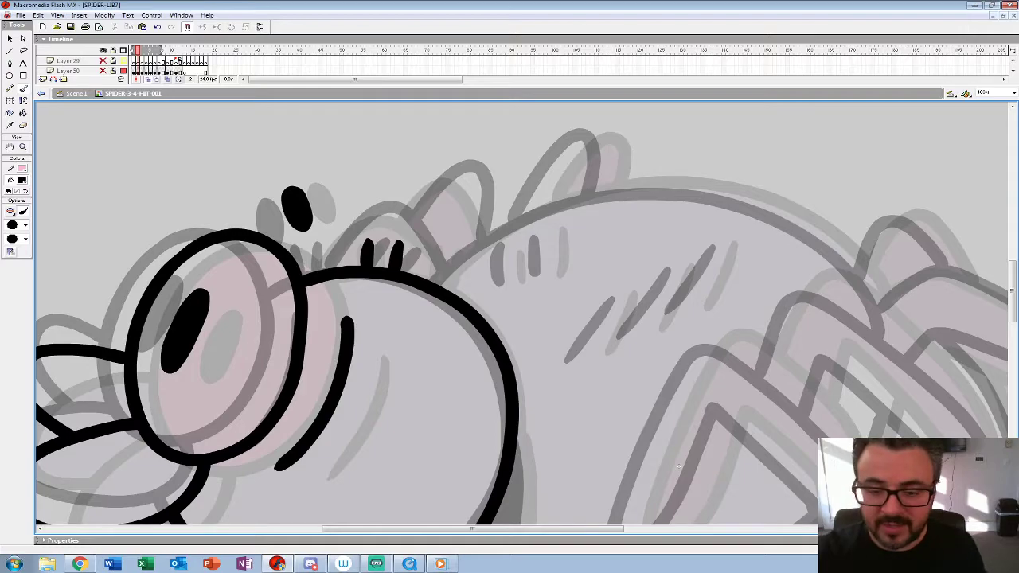
key(ctrl+z)
key(ctrl+z)
Step: Draw the short hair strokes on top of the head and the small leg beneath the head in frame 2
mouse_move(329, 240)
mouse_down()
mouse_move(337, 265)
mouse_move(351, 265)
mouse_up()
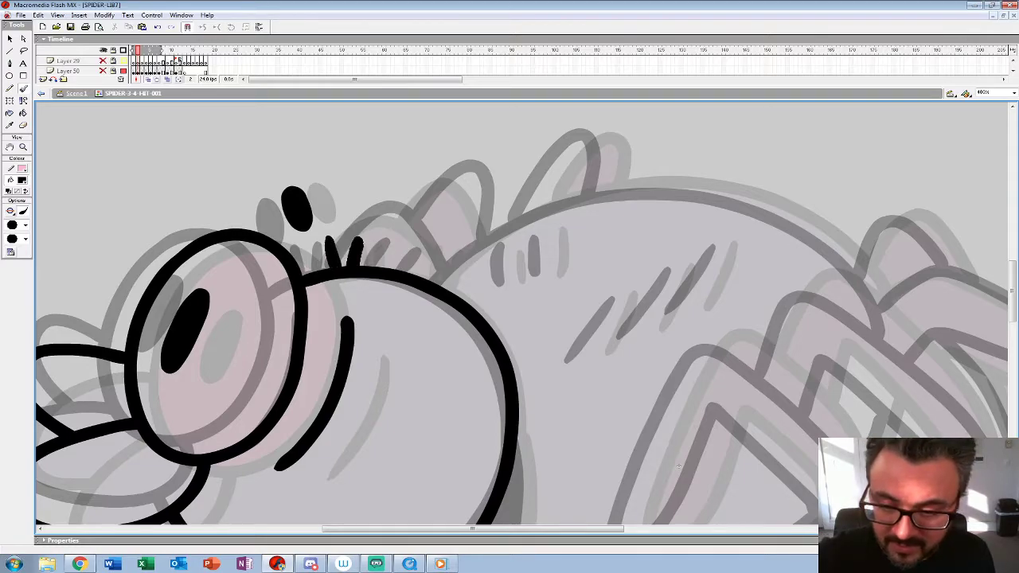
mouse_move(434, 249)
mouse_down()
mouse_move(422, 277)
mouse_move(399, 270)
mouse_up()
drag(446, 414, 477, 182)
drag(710, 234, 828, 199)
mouse_move(342, 283)
mouse_down()
mouse_move(374, 374)
mouse_move(406, 362)
mouse_move(412, 326)
mouse_up()
Step: Draw the outline of the near front leg, from its raised tip over the bend to the foot, in frame 2
drag(828, 199, 398, 252)
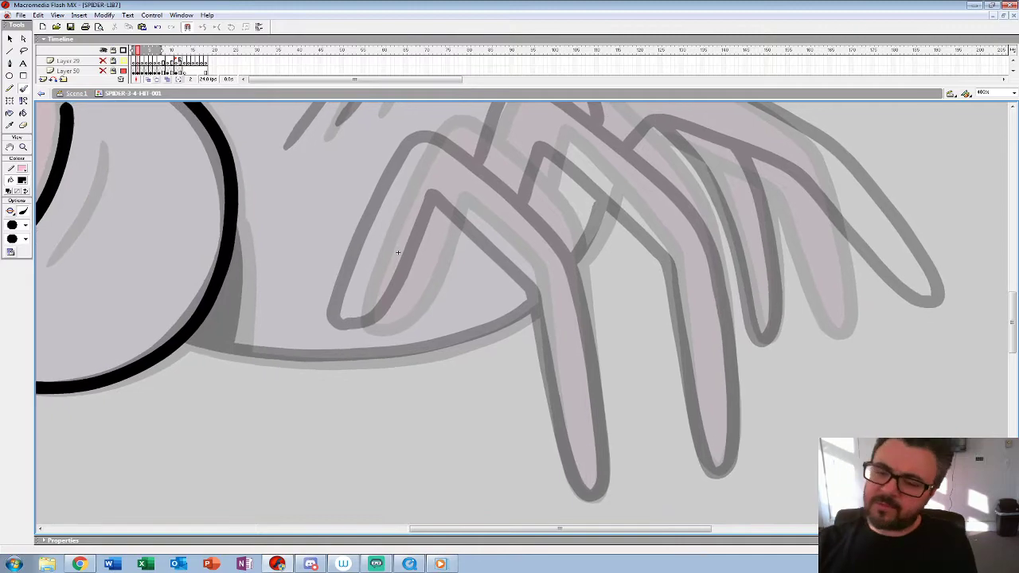
mouse_move(438, 126)
mouse_down()
mouse_move(356, 290)
mouse_move(350, 310)
mouse_move(361, 327)
mouse_move(382, 327)
mouse_move(409, 298)
mouse_move(451, 200)
mouse_up()
drag(398, 253, 330, 257)
mouse_move(372, 130)
mouse_down()
mouse_move(414, 149)
mouse_move(503, 250)
mouse_move(405, 142)
mouse_move(498, 237)
mouse_move(533, 437)
mouse_up()
key(ctrl+z)
mouse_move(384, 204)
mouse_down()
mouse_move(470, 295)
mouse_move(494, 447)
mouse_move(513, 495)
mouse_up()
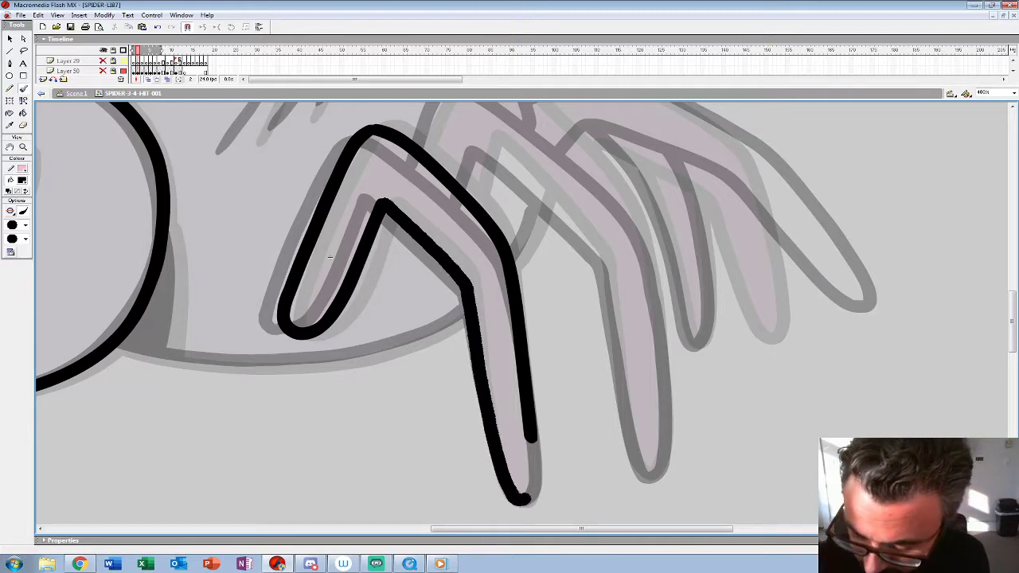
Step: Draw the belly line from the near front leg to the underside of the head in frame 2
drag(330, 256, 449, 188)
mouse_move(586, 234)
mouse_down()
mouse_move(546, 269)
mouse_move(468, 296)
mouse_up()
key(ctrl+z)
mouse_move(586, 234)
mouse_down()
mouse_move(526, 273)
mouse_move(394, 296)
mouse_move(309, 293)
mouse_move(235, 272)
mouse_up()
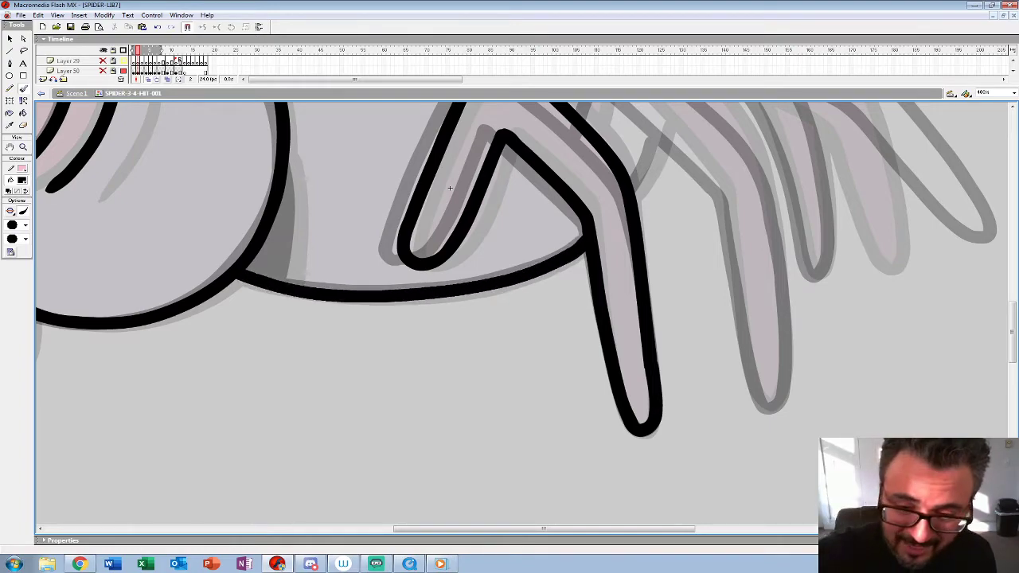
Step: Draw the outline of the second near leg, from its upper bend down to the foot, in frame 2
drag(450, 188, 532, 252)
drag(372, 231, 373, 344)
mouse_move(532, 252)
mouse_down()
mouse_move(266, 320)
mouse_move(169, 328)
mouse_up()
mouse_move(267, 221)
mouse_down()
mouse_move(308, 148)
mouse_move(338, 151)
mouse_move(438, 240)
mouse_move(486, 312)
mouse_up()
mouse_move(485, 312)
mouse_down()
mouse_move(449, 185)
mouse_move(484, 453)
mouse_up()
mouse_move(288, 224)
mouse_down()
mouse_move(313, 163)
mouse_move(427, 292)
mouse_move(463, 502)
mouse_up()
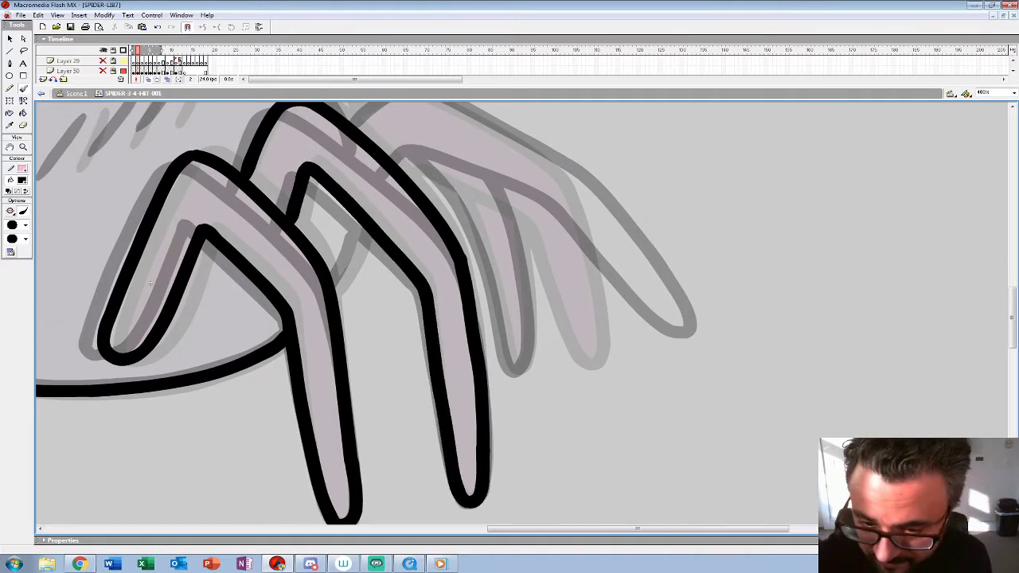
Step: Draw the near rear leg, the belly segment between the front legs and the abdomen's back outline in frame 2
drag(150, 282, 218, 333)
drag(418, 298, 227, 347)
mouse_move(225, 219)
mouse_down()
mouse_move(284, 188)
mouse_move(375, 228)
mouse_move(482, 319)
mouse_move(526, 425)
mouse_up()
mouse_move(275, 269)
mouse_down()
mouse_move(310, 261)
mouse_move(412, 316)
mouse_move(517, 454)
mouse_move(524, 425)
mouse_up()
mouse_move(262, 319)
mouse_down()
mouse_move(503, 393)
mouse_move(761, 368)
mouse_up()
mouse_move(731, 269)
mouse_down()
mouse_move(643, 188)
mouse_move(525, 151)
mouse_move(346, 195)
mouse_move(281, 253)
mouse_up()
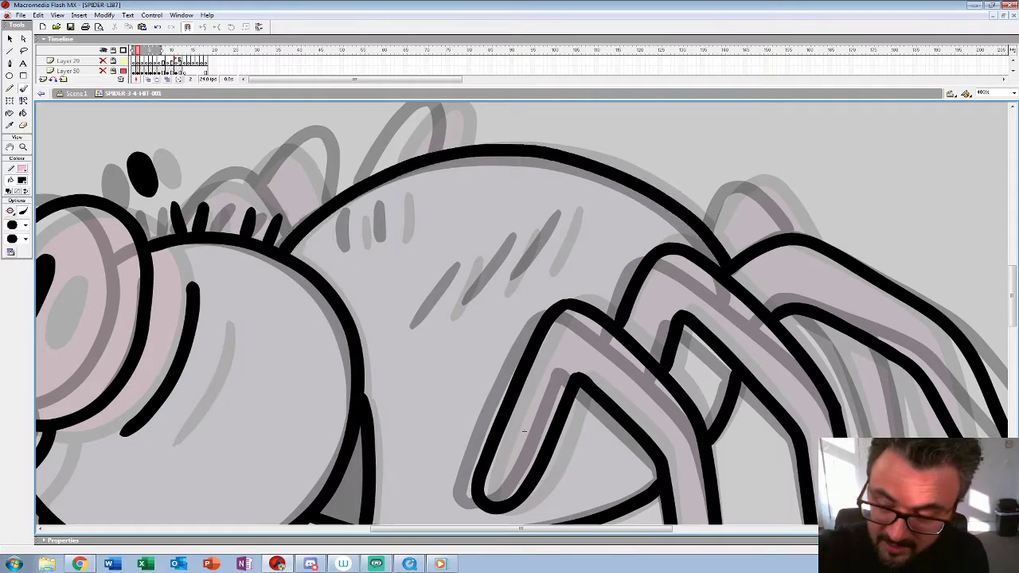
Step: Draw the short slanted and upright hair marks across the abdomen in frame 2
mouse_move(573, 209)
mouse_down()
mouse_move(538, 273)
mouse_move(487, 299)
mouse_up()
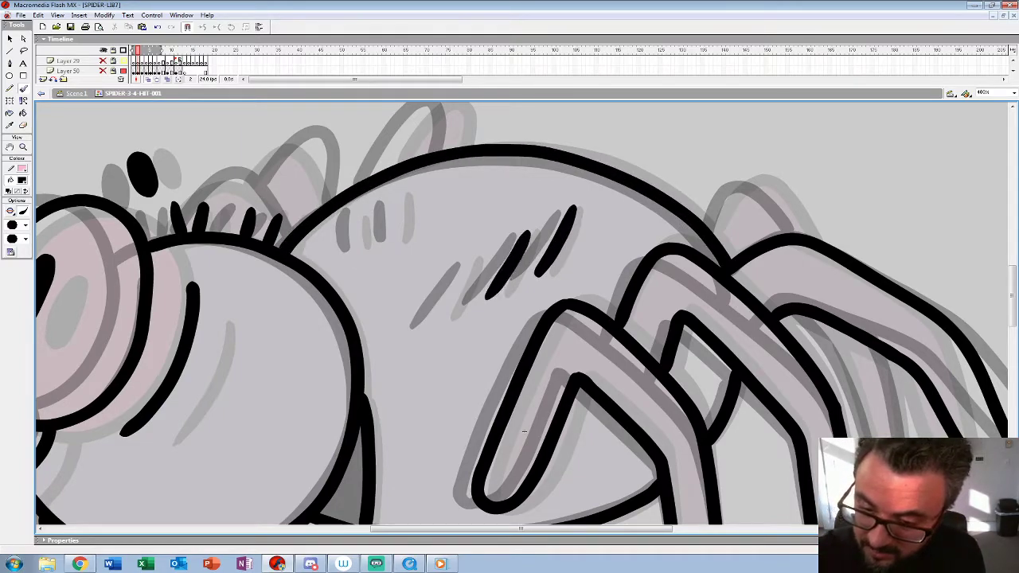
drag(478, 256, 435, 319)
mouse_move(396, 199)
mouse_down()
mouse_move(395, 239)
mouse_move(363, 243)
mouse_up()
Step: Draw the three raised far legs showing behind the head and the back in frame 2
mouse_move(524, 431)
mouse_down()
mouse_move(557, 447)
mouse_move(655, 457)
mouse_up()
mouse_move(587, 173)
mouse_down()
mouse_move(570, 124)
mouse_move(510, 196)
mouse_up()
mouse_move(422, 263)
mouse_down()
mouse_move(362, 203)
mouse_move(303, 258)
mouse_up()
mouse_move(462, 229)
mouse_down()
mouse_move(452, 179)
mouse_move(386, 208)
mouse_up()
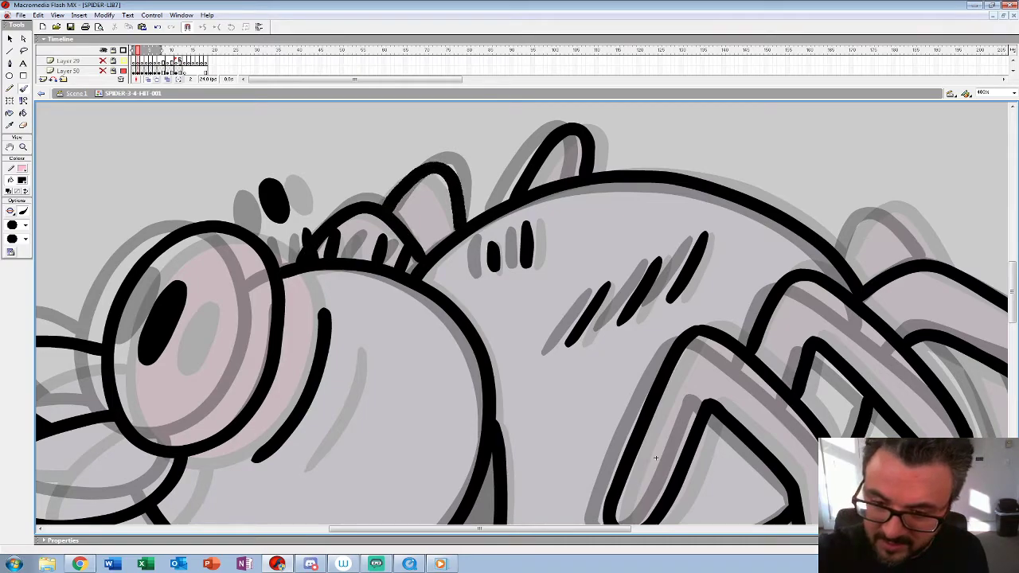
Step: Draw the far rear leg's hump above the abdomen and its lower part between the near legs in frame 2
mouse_move(656, 457)
mouse_down()
mouse_move(191, 358)
mouse_move(157, 379)
mouse_up()
mouse_move(341, 182)
mouse_down()
mouse_move(398, 129)
mouse_move(445, 182)
mouse_up()
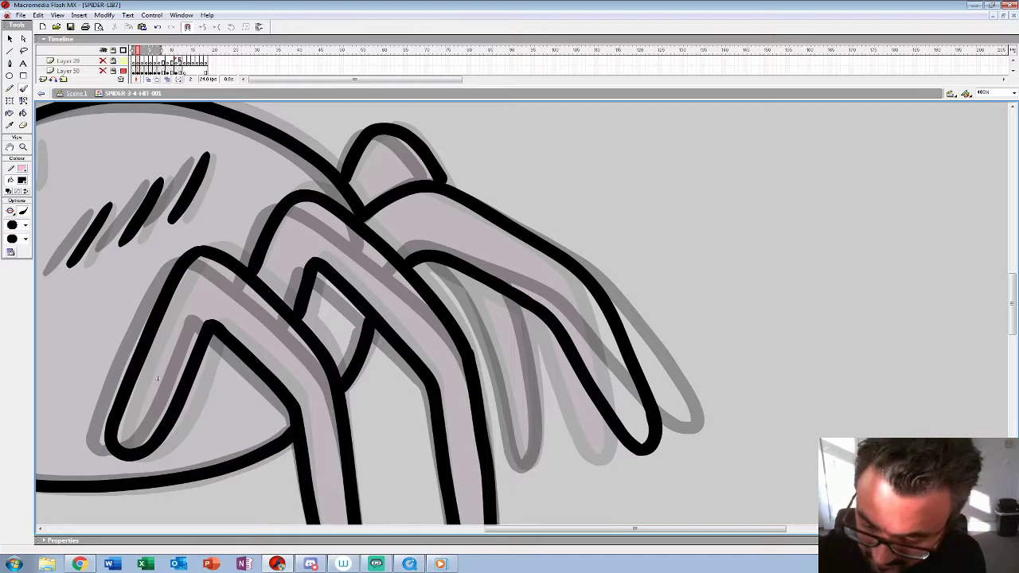
mouse_move(439, 266)
mouse_down()
mouse_move(492, 351)
mouse_move(513, 458)
mouse_move(542, 437)
mouse_move(516, 301)
mouse_up()
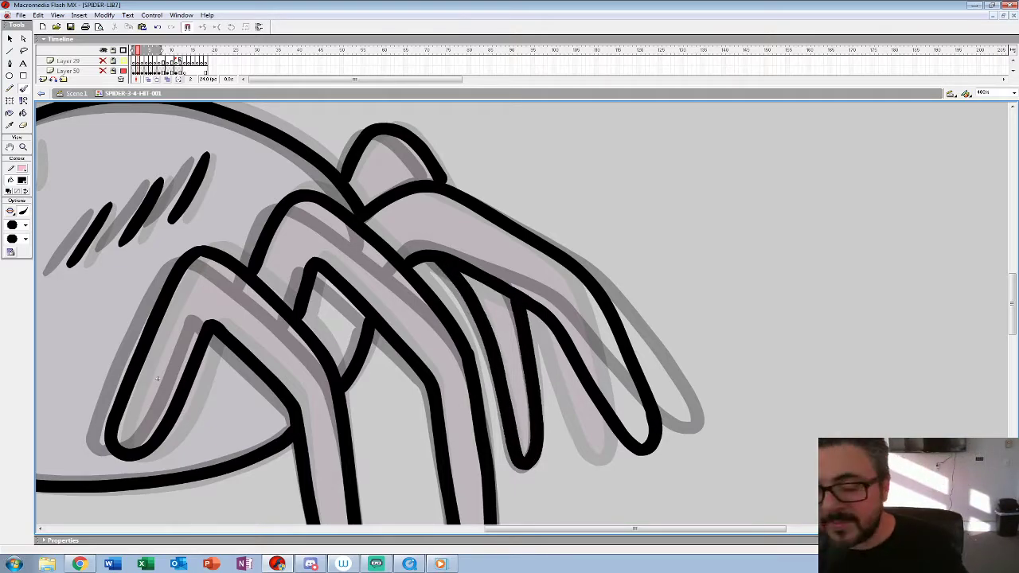
key(z)
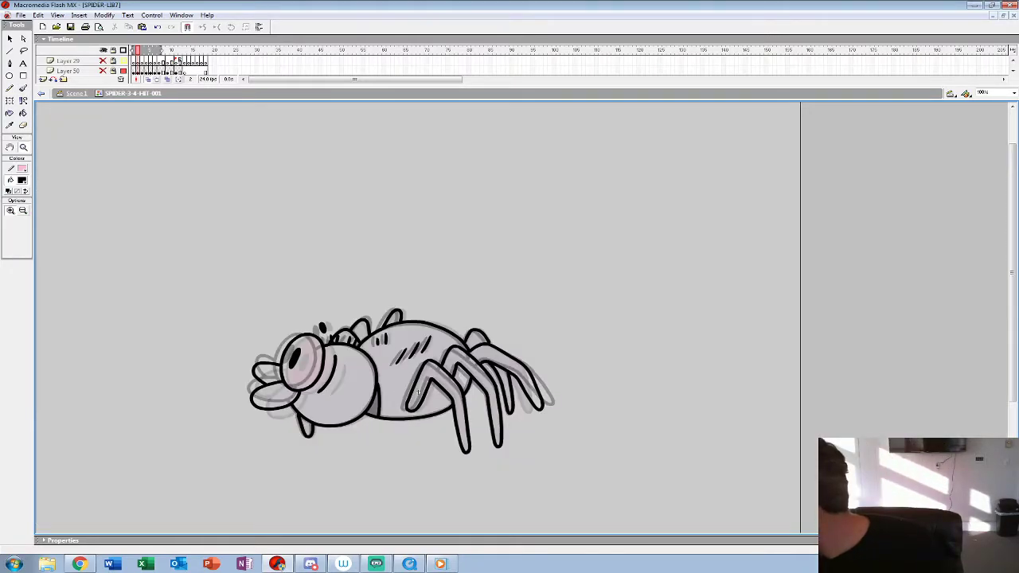
click(418, 392)
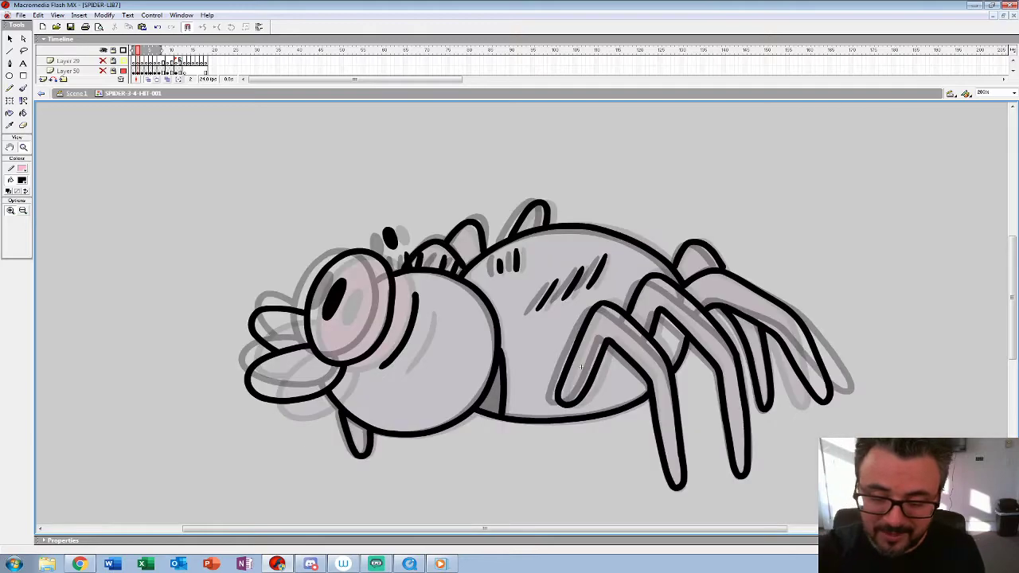
Step: Enlarge the timeline to reveal the lower layers and select frame 3 of Layer 49
key(k)
drag(318, 85, 319, 152)
click(141, 92)
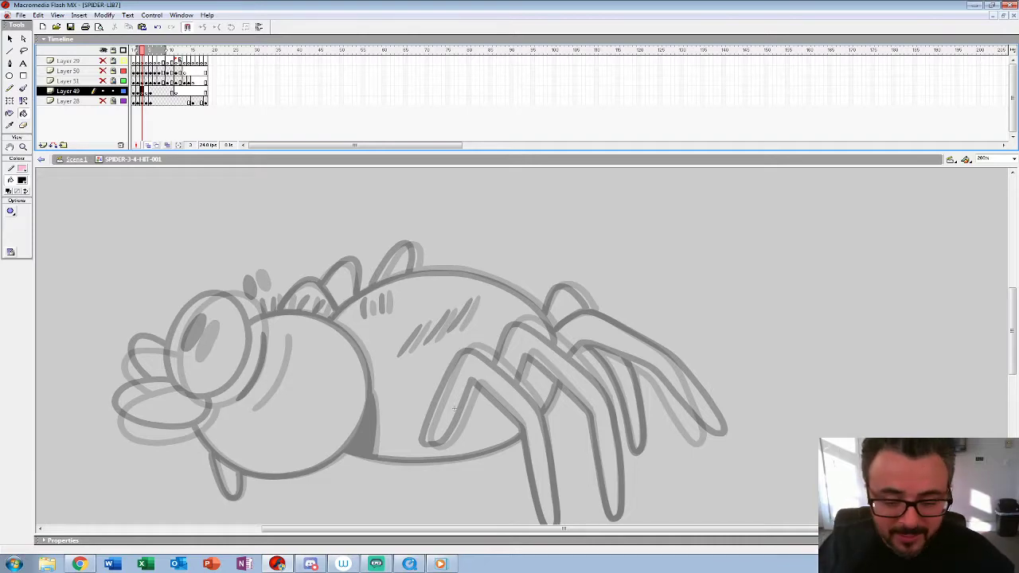
Step: Draw the pupil, the round eye outline and the small oval above the head with the Brush tool in frame 3
drag(453, 408, 651, 326)
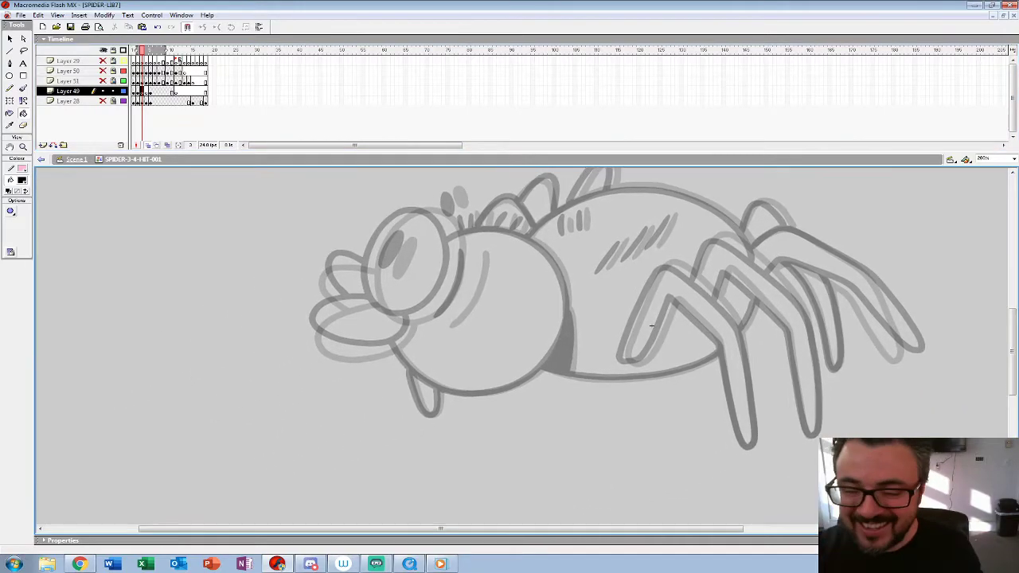
key(z)
click(449, 257)
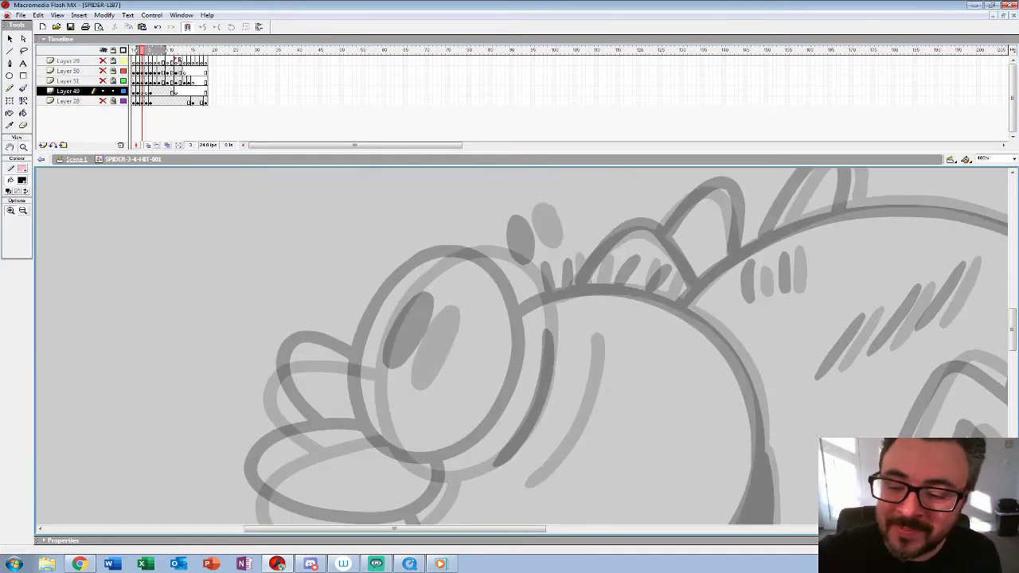
drag(449, 257, 416, 228)
drag(509, 151, 509, 115)
drag(894, 417, 875, 428)
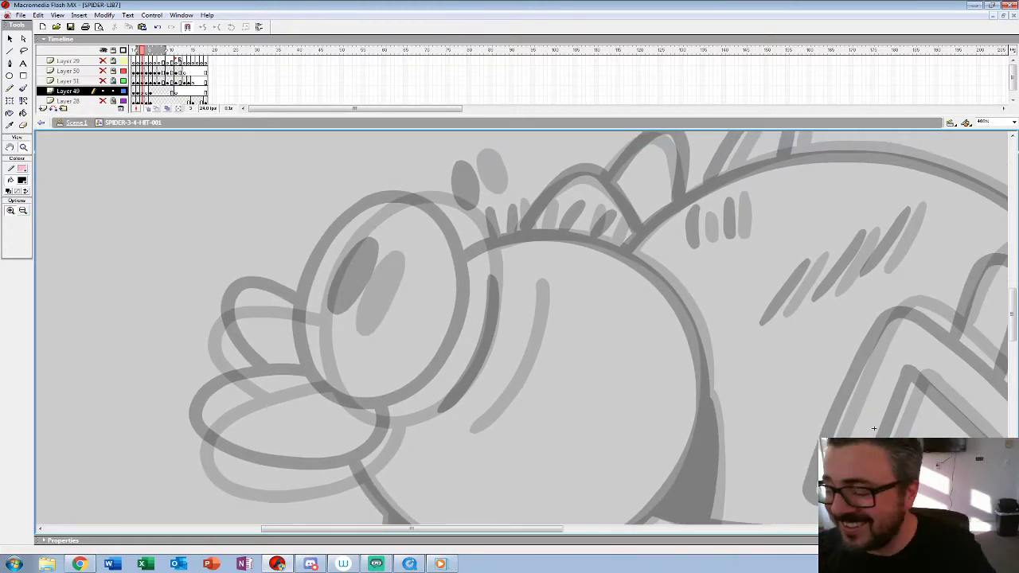
key(b)
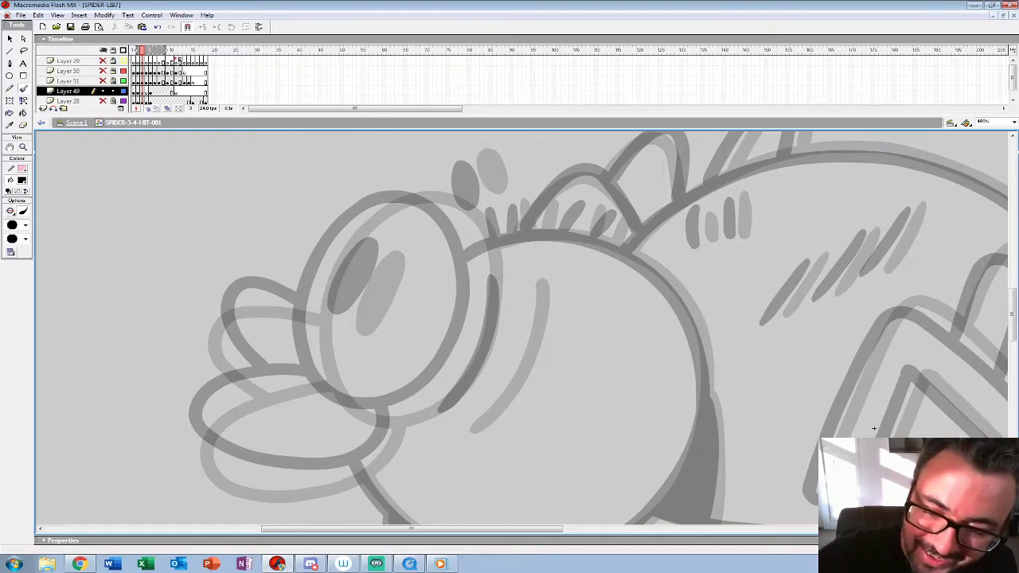
mouse_move(360, 219)
mouse_down()
mouse_move(316, 288)
mouse_move(313, 379)
mouse_move(386, 415)
mouse_move(444, 387)
mouse_move(476, 319)
mouse_move(466, 213)
mouse_move(374, 199)
mouse_move(348, 224)
mouse_move(352, 295)
mouse_move(379, 283)
mouse_up()
mouse_move(471, 161)
mouse_down()
mouse_move(480, 192)
mouse_move(491, 177)
mouse_move(472, 155)
mouse_up()
mouse_move(446, 358)
mouse_down()
mouse_move(429, 244)
mouse_move(497, 202)
mouse_up()
Step: Draw the lower and upper lips and the curved crease behind the eye in frame 3
mouse_move(369, 223)
mouse_down()
mouse_move(256, 259)
mouse_move(298, 322)
mouse_move(393, 315)
mouse_move(444, 265)
mouse_move(461, 306)
mouse_up()
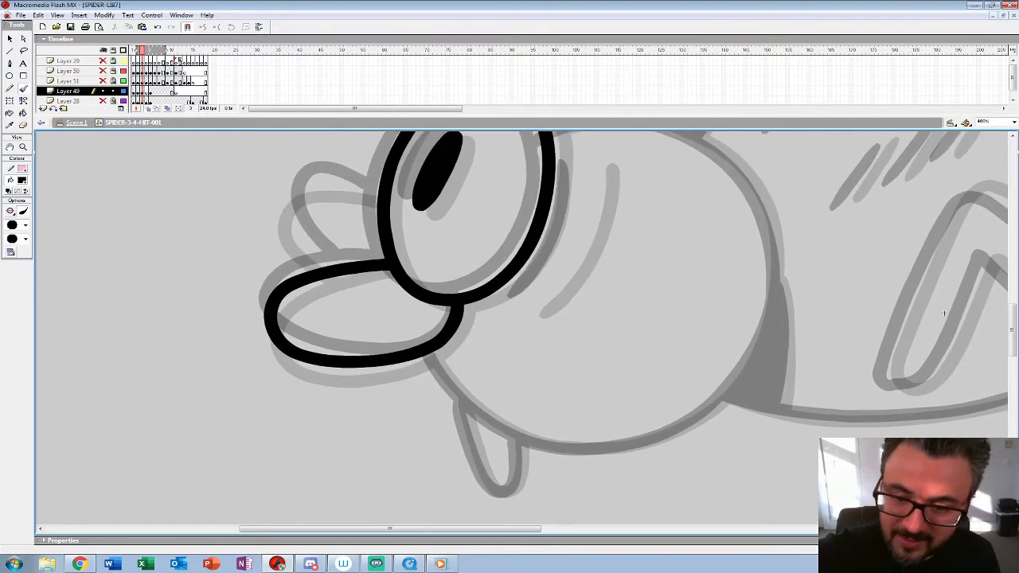
mouse_move(375, 191)
mouse_down()
mouse_move(297, 193)
mouse_move(292, 217)
mouse_move(335, 265)
mouse_up()
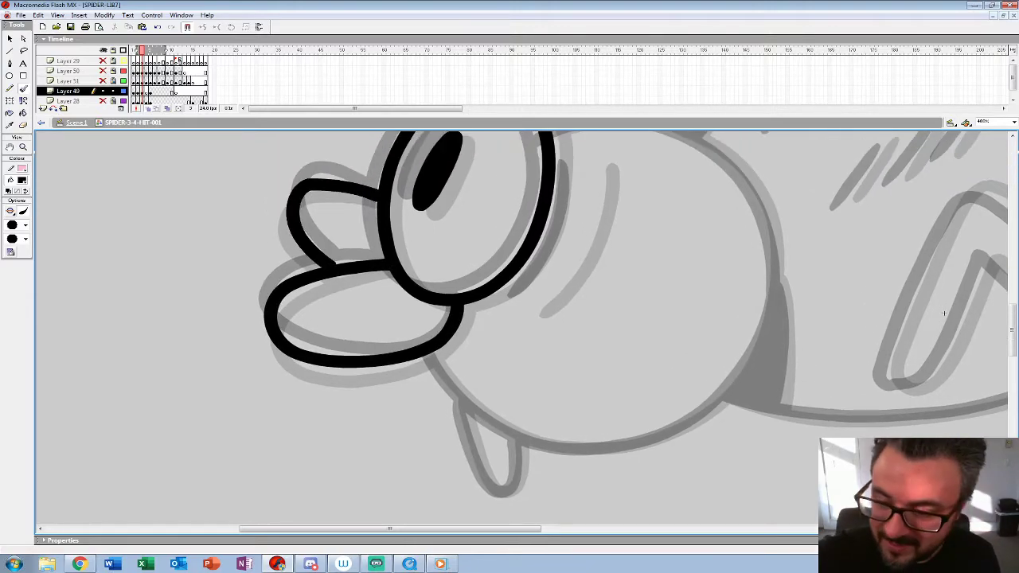
drag(942, 315, 868, 359)
mouse_move(514, 209)
mouse_down()
mouse_move(498, 290)
mouse_move(457, 355)
mouse_up()
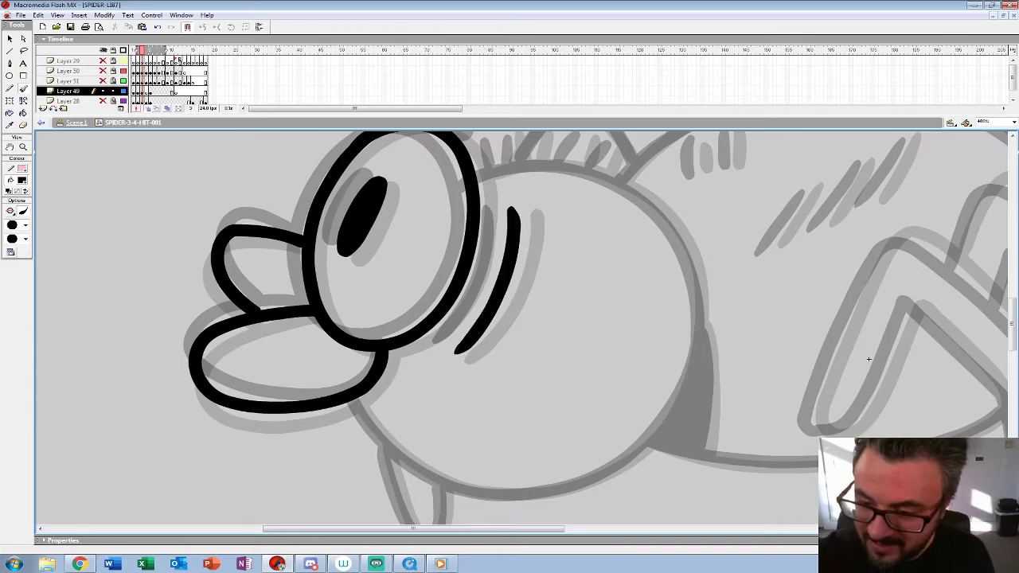
Step: Draw the head's upper outline from the eye over to the back of the head in frame 3, redoing the first stroke
drag(868, 361, 750, 376)
mouse_move(358, 199)
mouse_down()
mouse_move(425, 182)
mouse_move(486, 191)
mouse_move(548, 229)
mouse_move(568, 266)
mouse_up()
key(ctrl+z)
mouse_move(360, 200)
mouse_down()
mouse_move(377, 188)
mouse_move(443, 184)
mouse_move(511, 208)
mouse_move(557, 248)
mouse_move(586, 308)
mouse_move(552, 214)
mouse_up()
Step: Draw four short hair strokes on top of the head in frame 3
drag(716, 283, 726, 411)
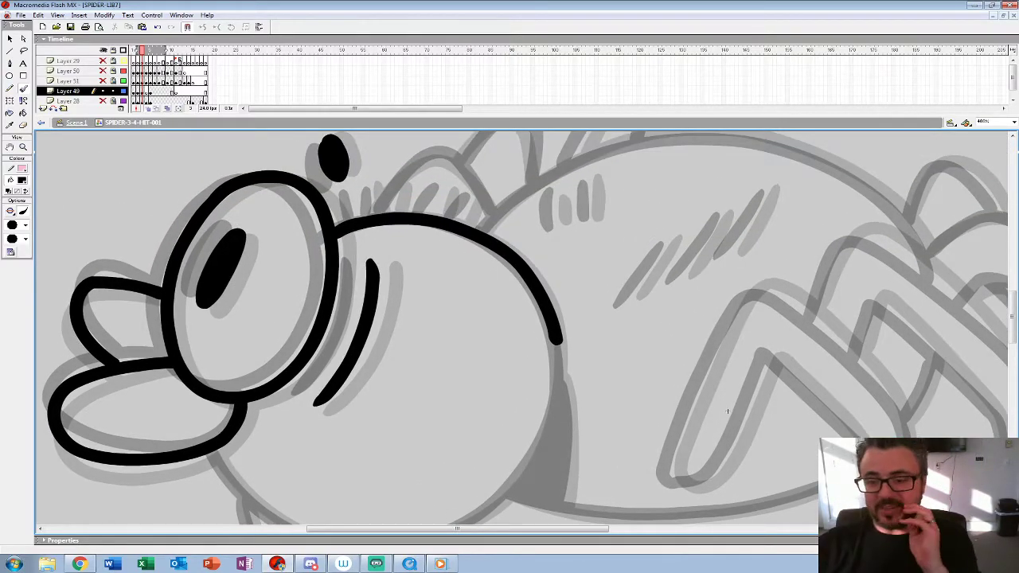
drag(470, 199, 460, 223)
drag(442, 189, 434, 215)
drag(359, 188, 363, 215)
drag(392, 187, 390, 213)
Step: Draw the head's lower outline from the back of the head around to the mouth in frame 3, redoing the first stroke
drag(727, 412, 727, 243)
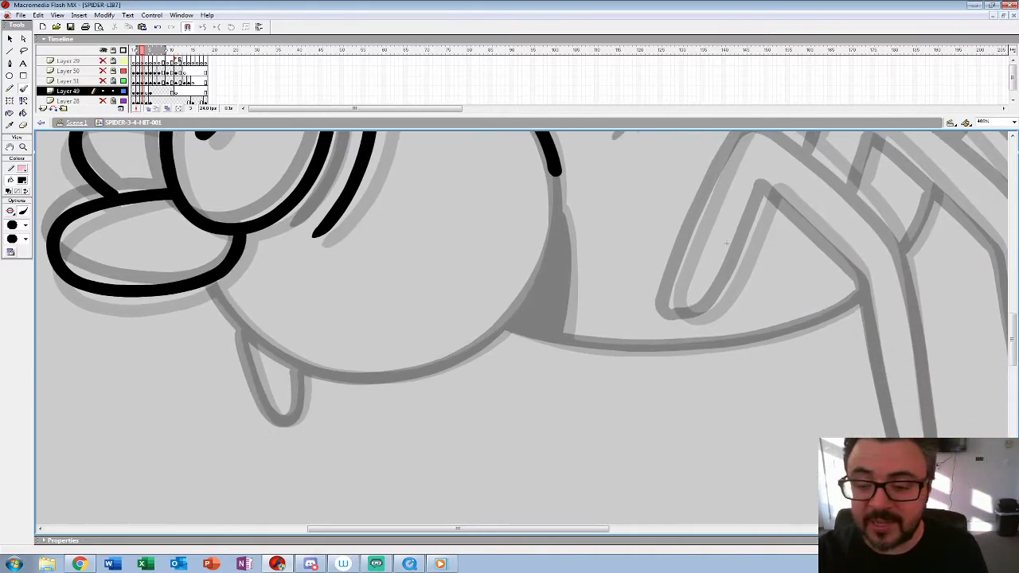
mouse_move(561, 174)
mouse_down()
mouse_move(533, 284)
mouse_move(485, 345)
mouse_move(430, 373)
mouse_move(362, 380)
mouse_move(304, 368)
mouse_move(211, 280)
mouse_up()
mouse_move(727, 243)
mouse_down()
mouse_move(772, 309)
mouse_move(761, 276)
mouse_up()
key(ctrl+z)
mouse_move(590, 207)
mouse_down()
mouse_move(584, 277)
mouse_move(562, 326)
mouse_move(543, 357)
mouse_move(477, 401)
mouse_move(415, 415)
mouse_move(346, 405)
mouse_move(242, 315)
mouse_up()
drag(760, 277, 936, 447)
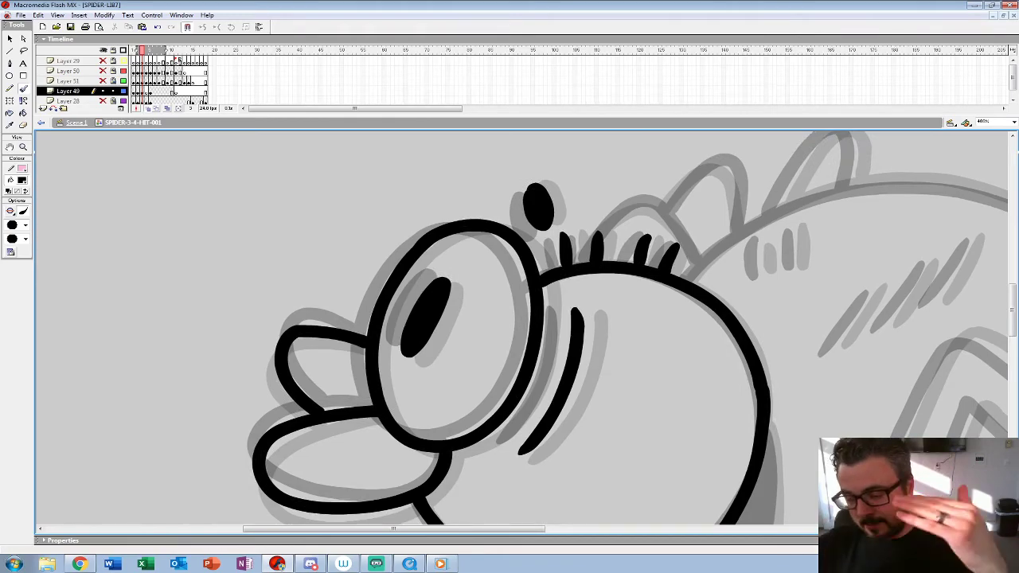
drag(933, 459, 758, 328)
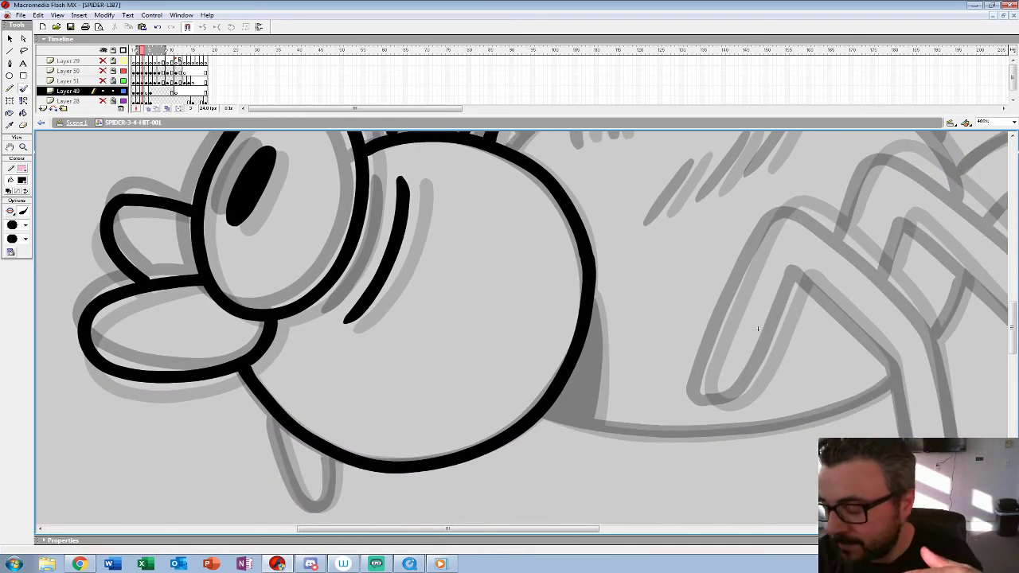
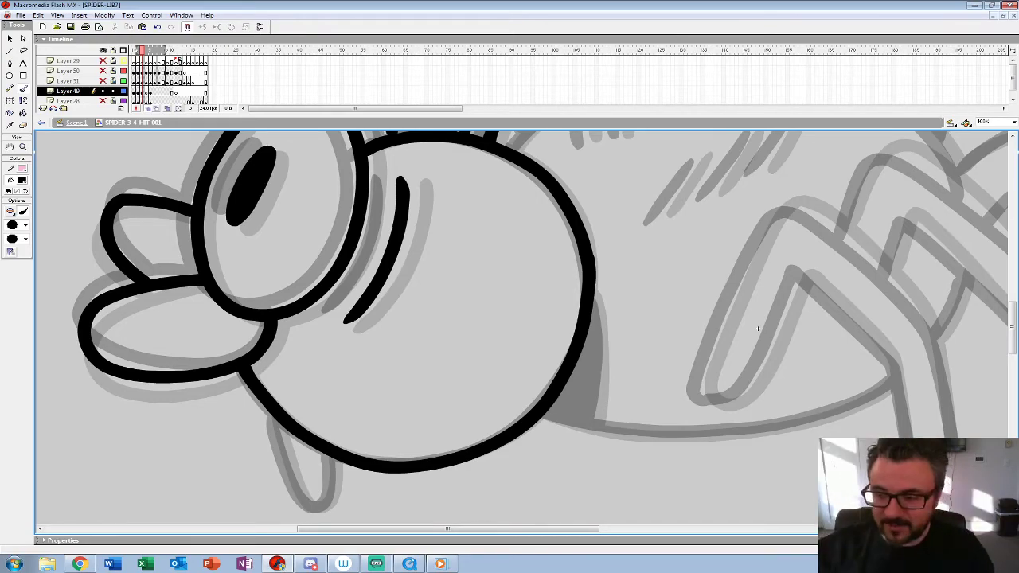
Step: Draw the small leg under the head, then three diagonal and two upright hair strokes on the body in frame 3
drag(757, 328, 832, 251)
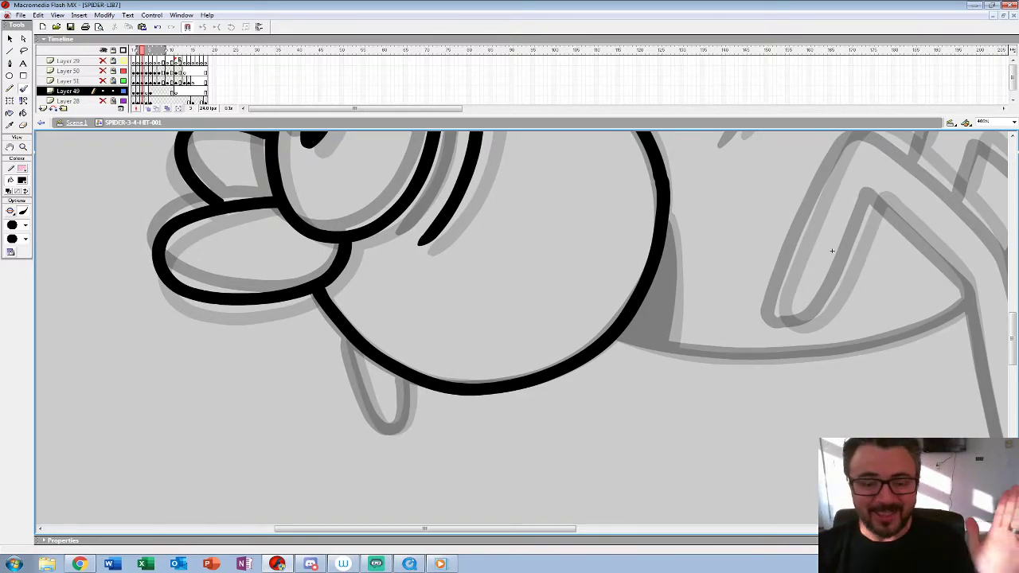
mouse_move(348, 337)
mouse_down()
mouse_move(382, 427)
mouse_move(394, 431)
mouse_move(406, 416)
mouse_move(405, 381)
mouse_up()
drag(832, 252, 490, 427)
drag(434, 256, 391, 316)
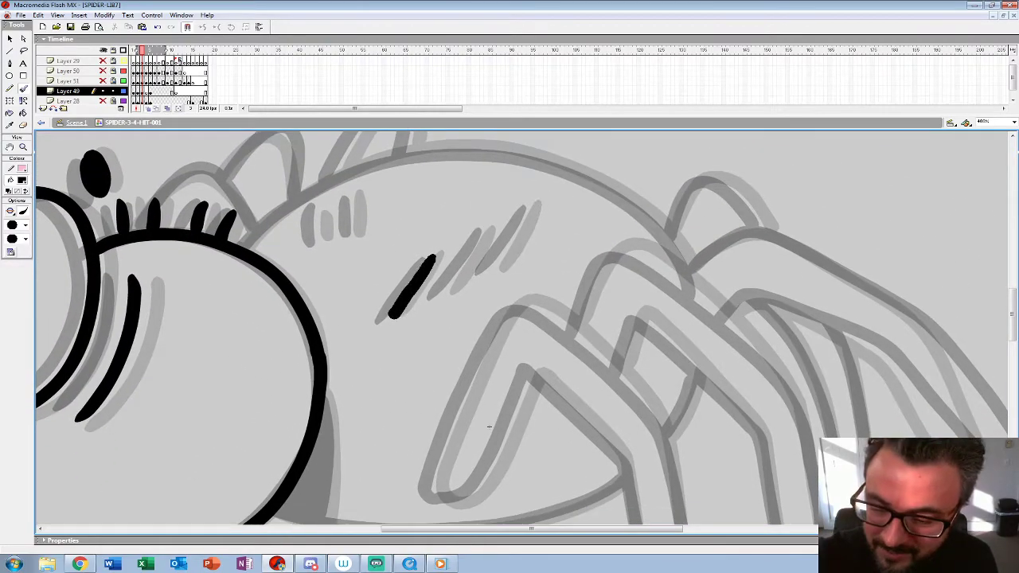
drag(489, 231, 443, 294)
drag(535, 207, 496, 266)
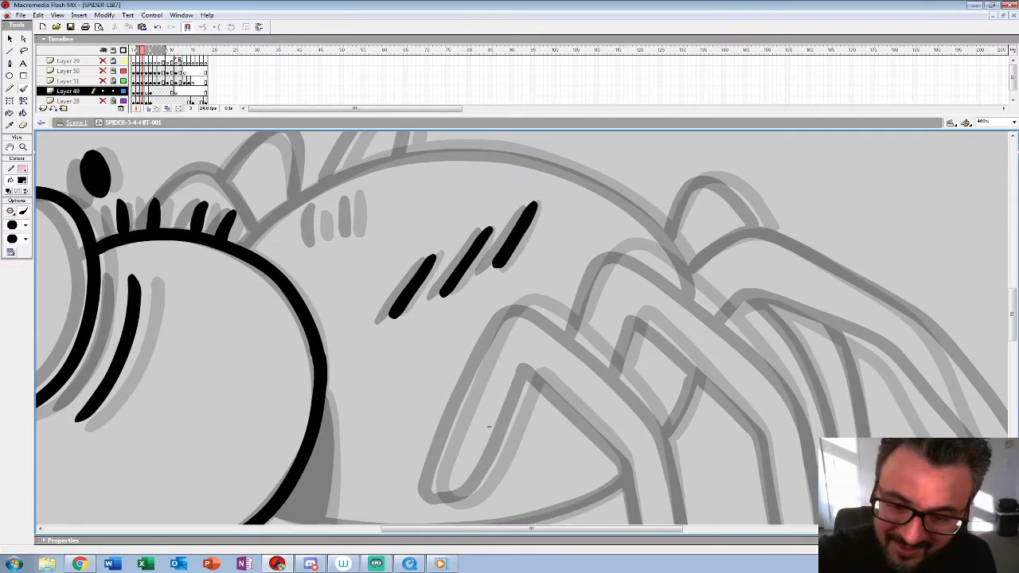
drag(325, 205, 314, 245)
drag(359, 194, 345, 235)
Step: Draw the complete outline of the bent front leg in frame 3, redoing its first outer stroke
drag(489, 426, 336, 302)
mouse_move(288, 368)
mouse_down()
mouse_move(281, 339)
mouse_move(359, 189)
mouse_move(398, 177)
mouse_up()
key(ctrl+z)
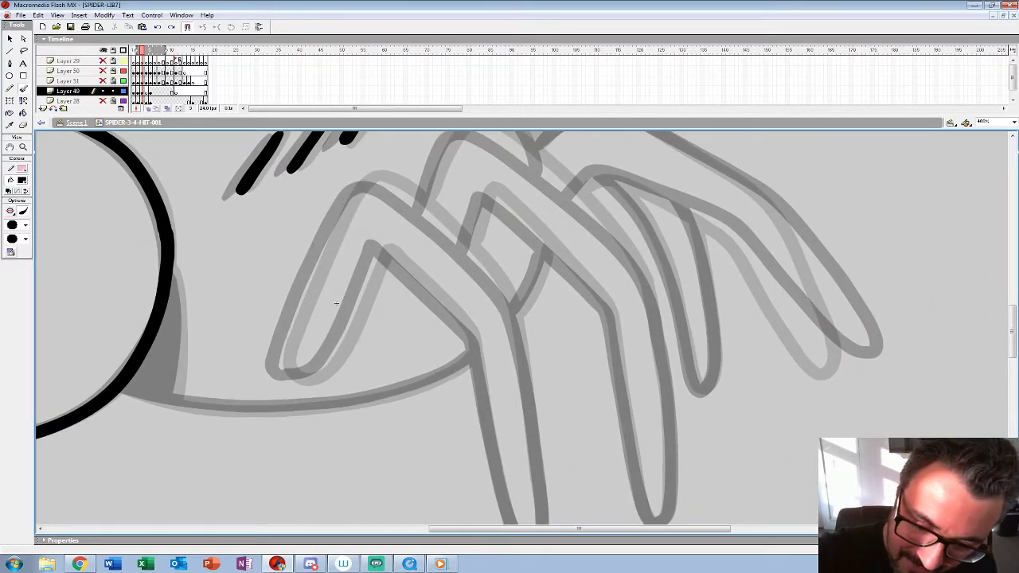
mouse_move(278, 368)
mouse_down()
mouse_move(359, 185)
mouse_move(386, 183)
mouse_move(423, 207)
mouse_move(495, 277)
mouse_up()
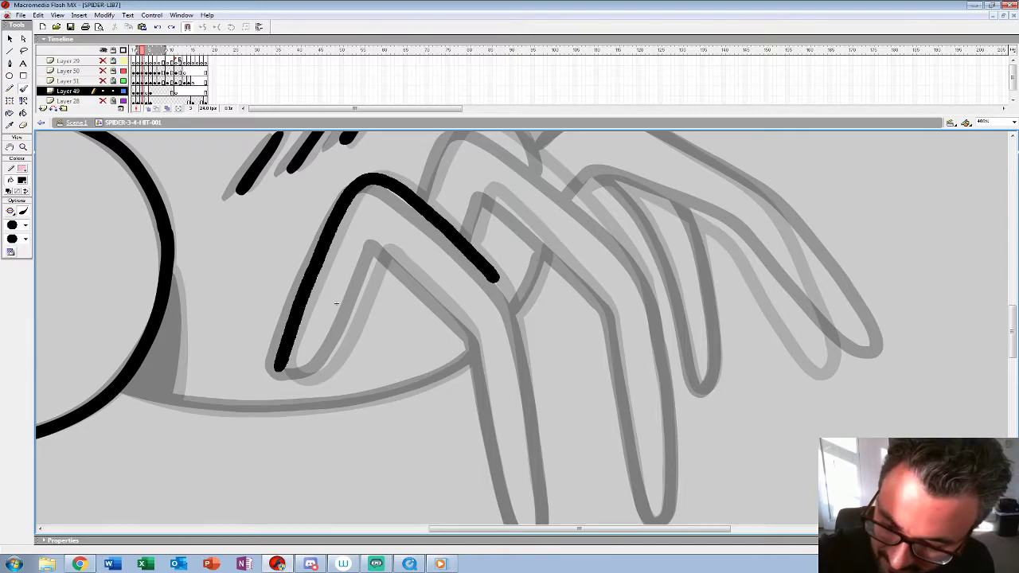
drag(336, 302, 305, 217)
drag(476, 208, 504, 395)
mouse_move(249, 285)
mouse_down()
mouse_move(304, 267)
mouse_move(347, 163)
mouse_move(440, 251)
mouse_move(487, 454)
mouse_move(510, 426)
mouse_move(508, 392)
mouse_move(516, 442)
mouse_up()
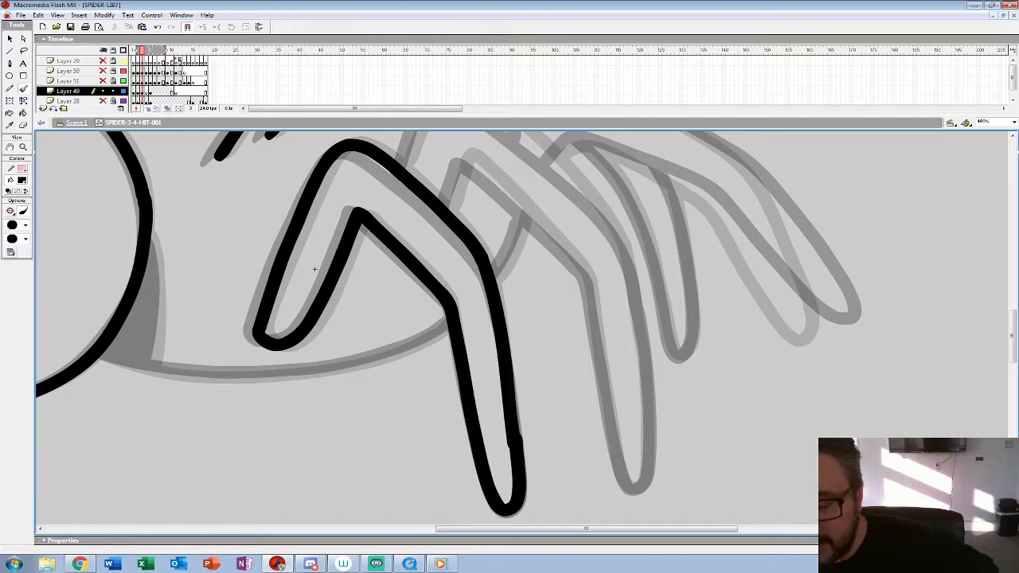
Step: Draw the second bent leg behind the front one and the short body curve joining the two legs in frame 3
mouse_move(315, 269)
mouse_down()
mouse_move(247, 342)
mouse_move(234, 398)
mouse_up()
mouse_move(327, 300)
mouse_down()
mouse_move(363, 223)
mouse_move(389, 226)
mouse_move(425, 245)
mouse_move(538, 366)
mouse_up()
drag(234, 398, 206, 309)
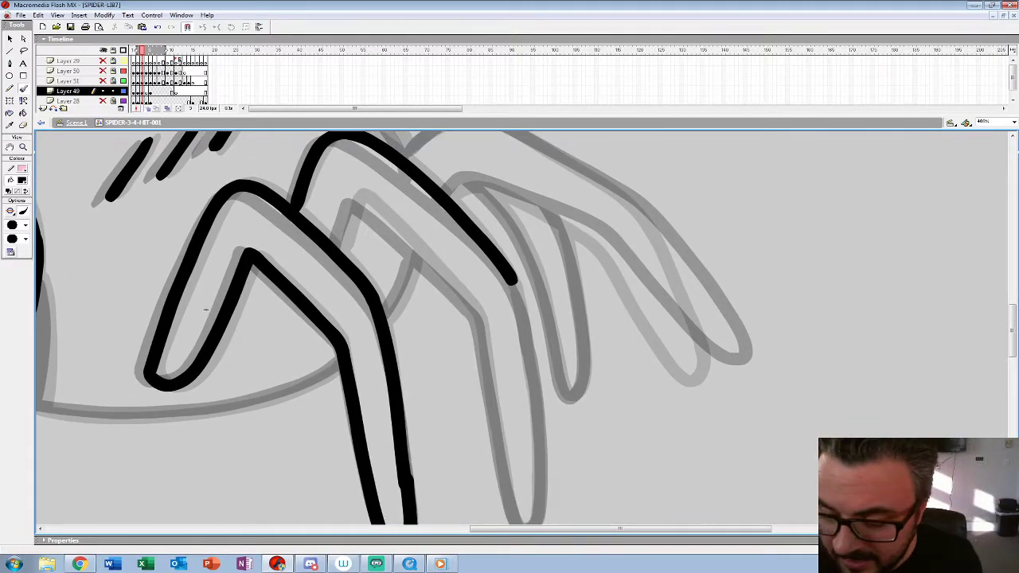
drag(205, 310, 207, 284)
mouse_move(336, 228)
mouse_down()
mouse_move(350, 187)
mouse_move(380, 190)
mouse_move(478, 285)
mouse_up()
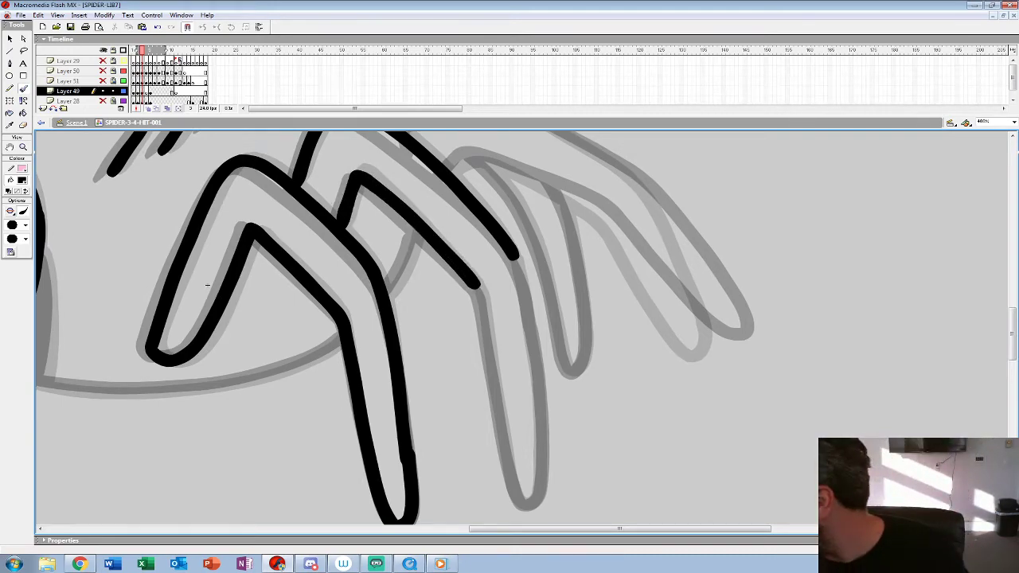
drag(206, 284, 213, 258)
mouse_move(513, 227)
mouse_down()
mouse_move(544, 322)
mouse_move(549, 430)
mouse_up()
mouse_move(482, 267)
mouse_down()
mouse_move(526, 476)
mouse_move(544, 475)
mouse_move(548, 428)
mouse_up()
drag(418, 199, 399, 256)
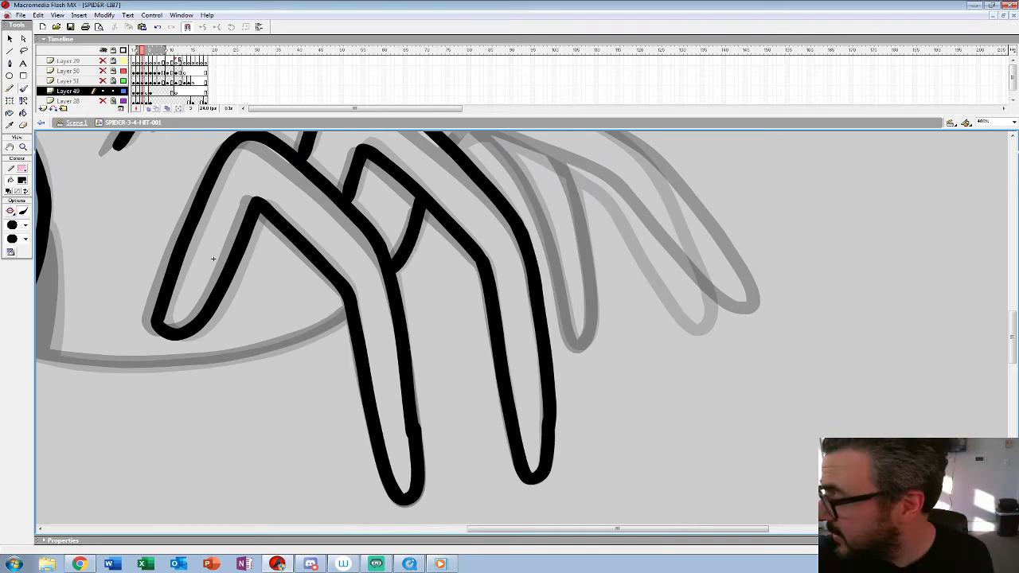
Step: Draw the belly line from the head to the front leg and fill in the black shadow behind the head in frame 3
drag(213, 259, 505, 202)
mouse_move(637, 257)
mouse_down()
mouse_move(567, 288)
mouse_move(487, 304)
mouse_move(406, 308)
mouse_move(296, 284)
mouse_up()
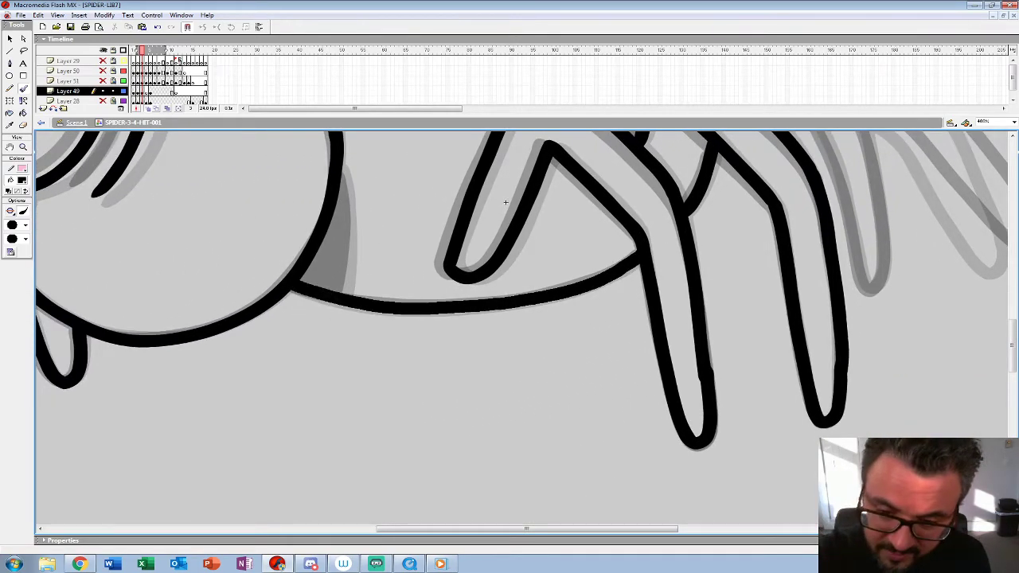
drag(342, 167, 342, 293)
Step: Draw the rearmost long leg and the body's upper outline in frame 3
mouse_move(506, 202)
mouse_down()
mouse_move(256, 401)
mouse_move(40, 379)
mouse_up()
mouse_move(281, 265)
mouse_down()
mouse_move(336, 268)
mouse_move(432, 305)
mouse_move(541, 441)
mouse_up()
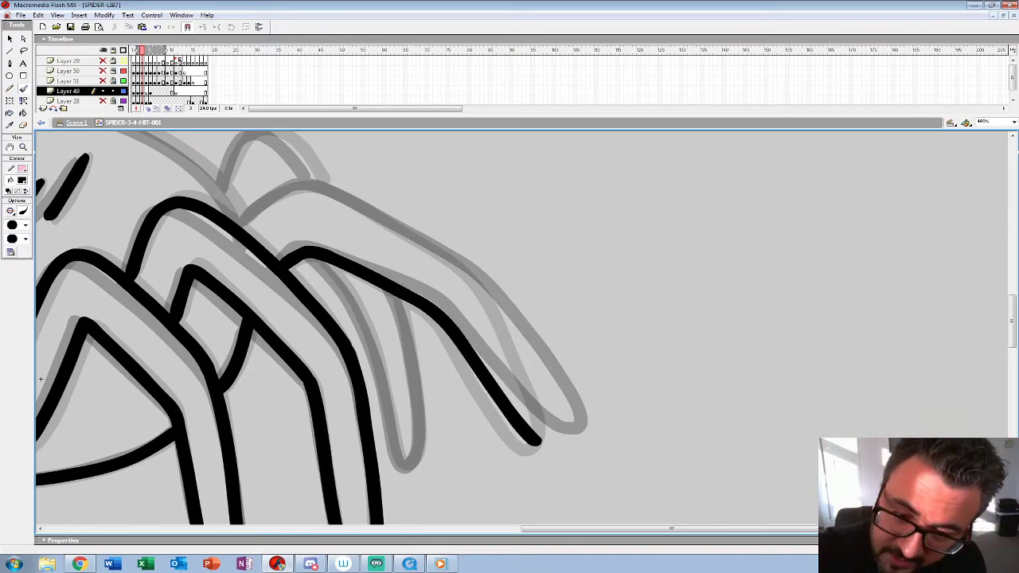
mouse_move(239, 226)
mouse_down()
mouse_move(295, 183)
mouse_move(359, 203)
mouse_move(458, 265)
mouse_move(522, 342)
mouse_move(555, 432)
mouse_up()
drag(40, 379, 532, 464)
mouse_move(732, 304)
mouse_down()
mouse_move(652, 224)
mouse_move(562, 191)
mouse_move(444, 191)
mouse_move(331, 242)
mouse_move(285, 286)
mouse_up()
Step: Draw the small hump above the rearmost leg and the narrow leg beneath it in frame 3, redoing the narrow leg's rear edge
drag(532, 463, 208, 444)
mouse_move(392, 246)
mouse_down()
mouse_move(402, 223)
mouse_move(452, 207)
mouse_move(483, 241)
mouse_move(457, 151)
mouse_up()
mouse_move(457, 217)
mouse_down()
mouse_move(522, 323)
mouse_move(544, 416)
mouse_up()
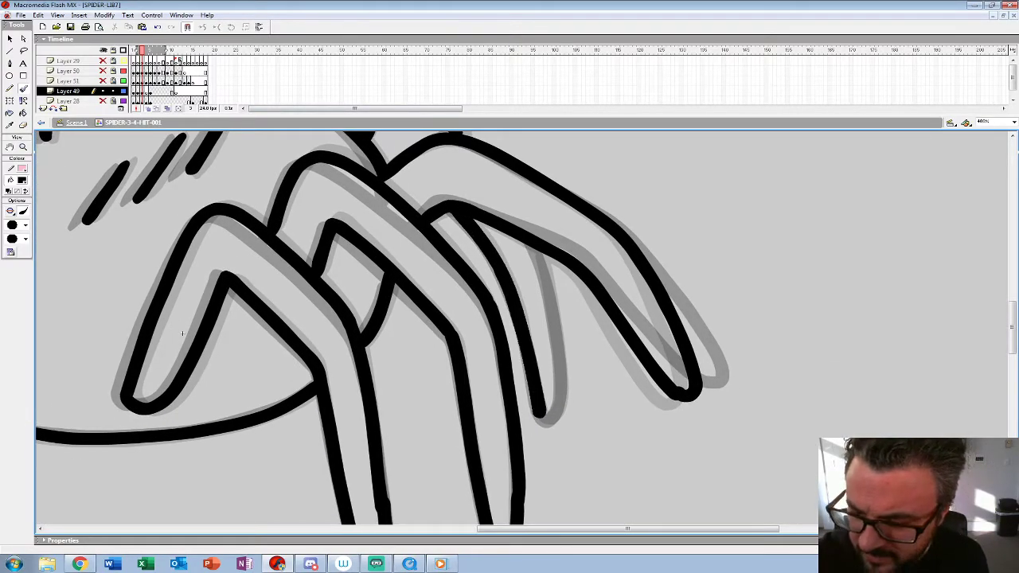
drag(537, 251, 557, 418)
key(ctrl+z)
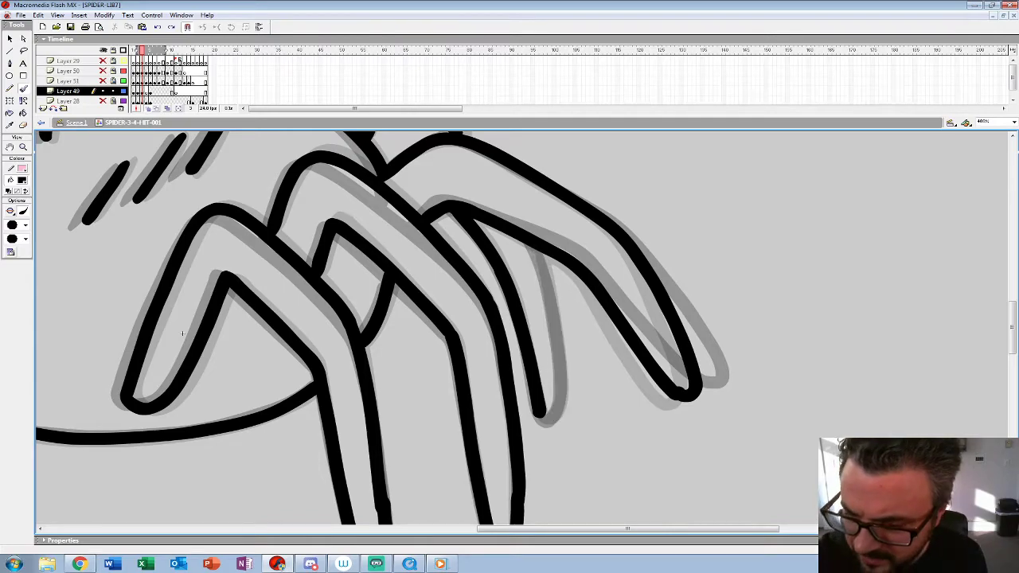
mouse_move(539, 254)
mouse_down()
mouse_move(561, 406)
mouse_move(543, 420)
mouse_up()
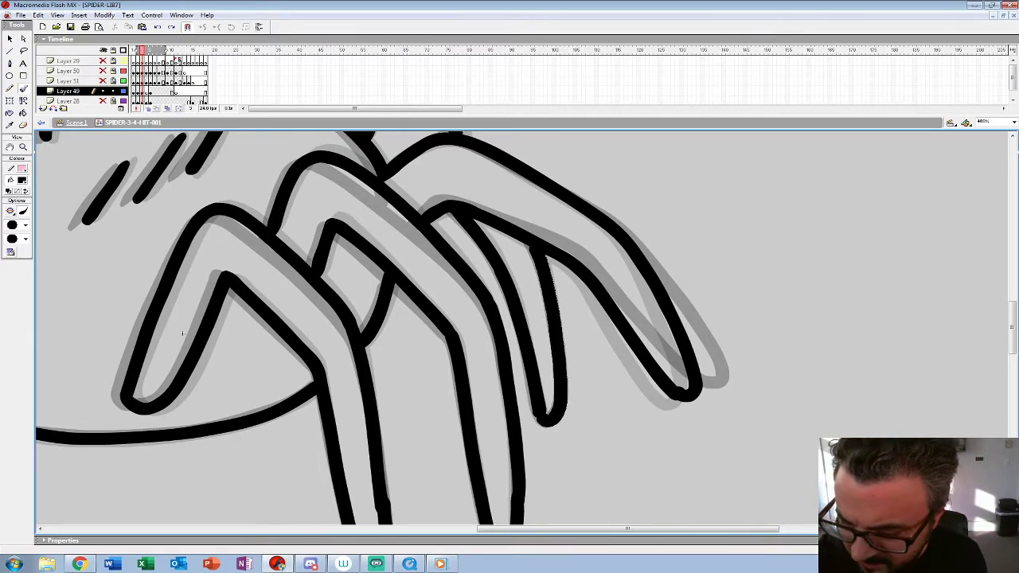
drag(542, 350, 549, 361)
Step: Draw the three rounded far-side leg humps along the front of the back in frame 3, redoing the third
drag(190, 344, 662, 514)
mouse_move(427, 316)
mouse_down()
mouse_move(402, 280)
mouse_move(355, 262)
mouse_move(308, 317)
mouse_up()
mouse_move(469, 283)
mouse_down()
mouse_move(450, 214)
mouse_move(394, 263)
mouse_up()
mouse_move(506, 261)
mouse_down()
mouse_move(572, 183)
mouse_move(586, 234)
mouse_move(578, 184)
mouse_move(507, 258)
mouse_up()
key(ctrl+z)
drag(573, 302, 460, 288)
Step: View the whole spider and step through the frames to check the inked poses
key(z)
alt+click(418, 404)
alt+click(417, 403)
key(k)
key(.)
key(.)
key(.)
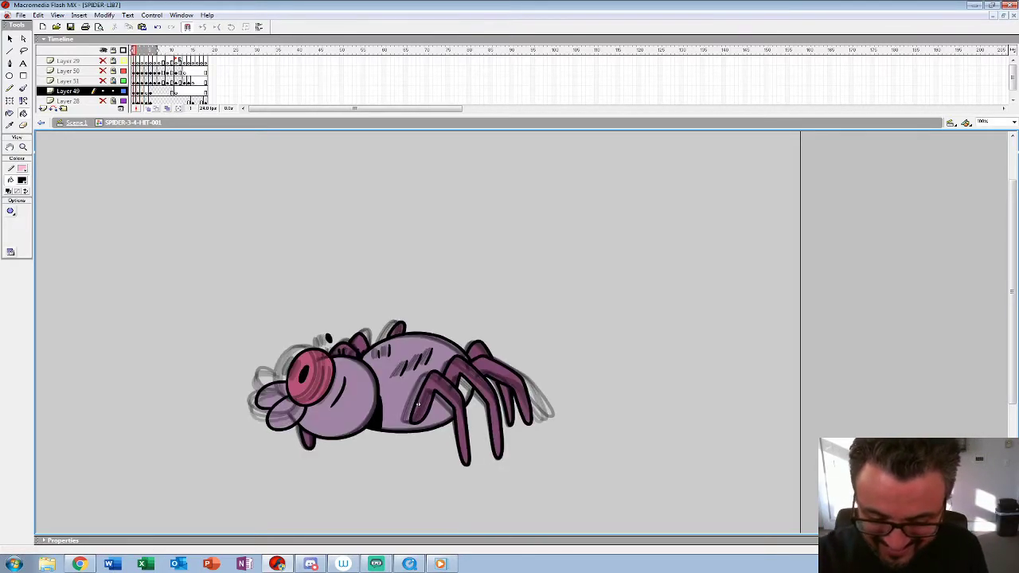
key(.)
key(.)
key(.)
Step: Draw the round eye outline, the slanted pupil and the small black oval above the head in frame 4
key(z)
click(353, 346)
click(456, 394)
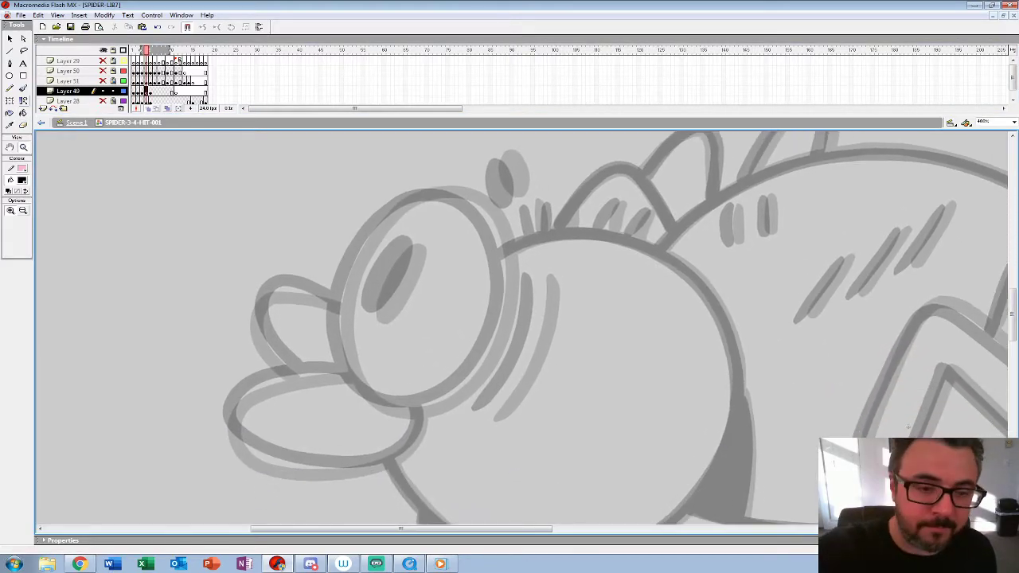
key(b)
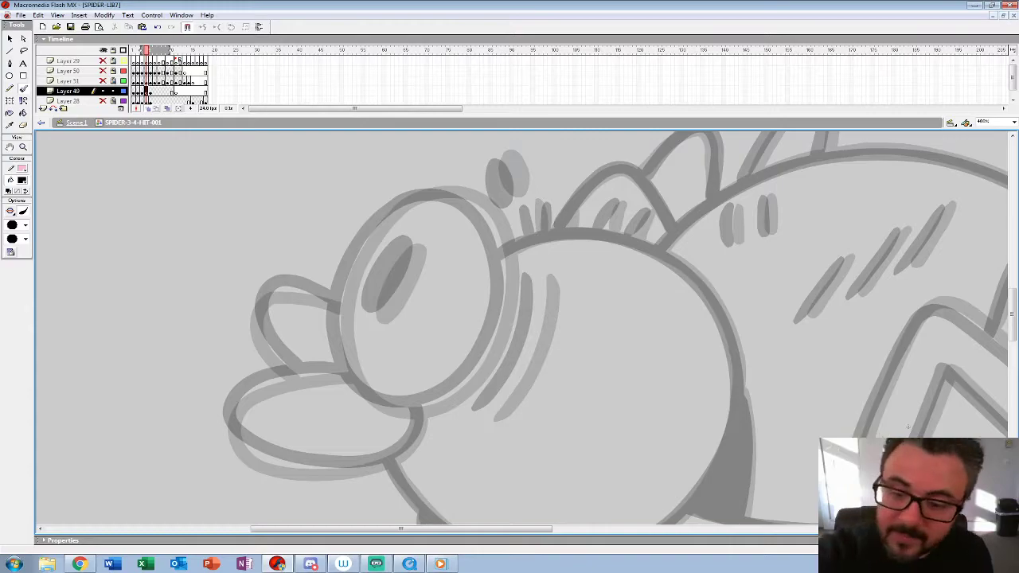
mouse_move(404, 204)
mouse_down()
mouse_move(360, 250)
mouse_move(335, 320)
mouse_move(354, 389)
mouse_move(410, 411)
mouse_move(475, 378)
mouse_move(505, 312)
mouse_move(495, 230)
mouse_move(446, 191)
mouse_move(404, 204)
mouse_up()
mouse_move(404, 243)
mouse_down()
mouse_move(367, 317)
mouse_move(410, 247)
mouse_move(386, 294)
mouse_up()
mouse_move(500, 161)
mouse_down()
mouse_move(516, 191)
mouse_move(503, 157)
mouse_up()
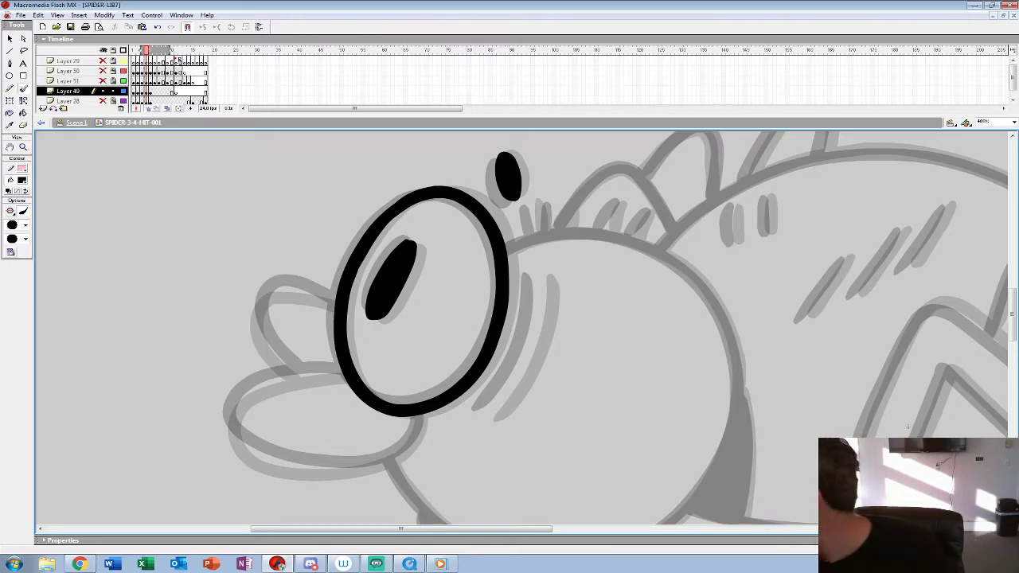
Step: Draw the curved crease behind the eye and both lips in frame 4, redoing the lower lip
mouse_move(540, 278)
mouse_down()
mouse_move(537, 312)
mouse_move(489, 410)
mouse_move(595, 273)
mouse_up()
mouse_move(461, 230)
mouse_down()
mouse_move(384, 239)
mouse_move(352, 268)
mouse_up()
key(ctrl+z)
mouse_move(461, 229)
mouse_down()
mouse_move(378, 244)
mouse_move(349, 264)
mouse_move(347, 290)
mouse_move(374, 318)
mouse_move(455, 328)
mouse_move(497, 321)
mouse_move(539, 275)
mouse_up()
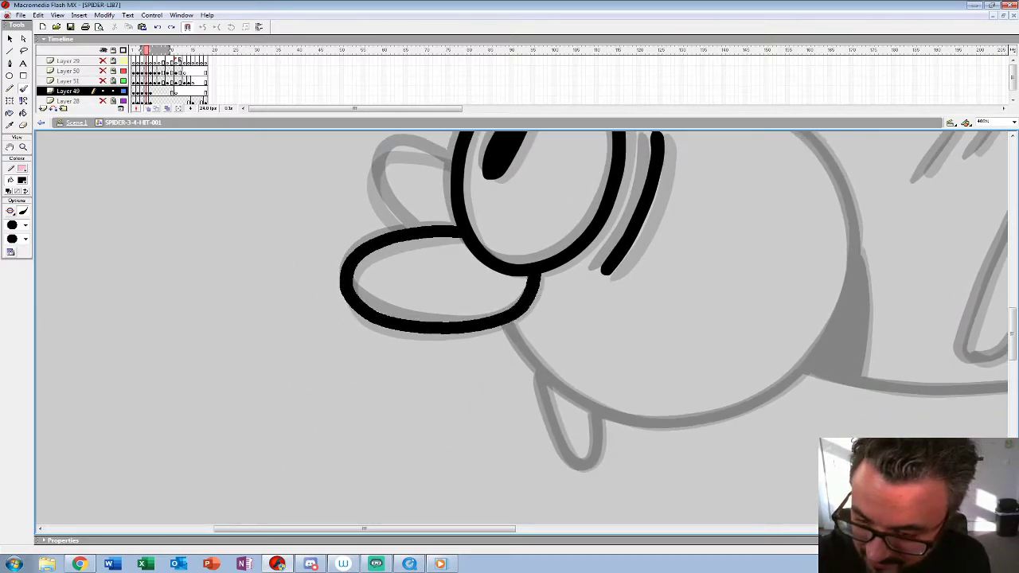
mouse_move(452, 163)
mouse_down()
mouse_move(398, 147)
mouse_move(375, 165)
mouse_move(380, 195)
mouse_move(414, 227)
mouse_up()
Step: Draw the head's outline with its short top hair strokes and the small leg below in frame 4, checking against the preceding frames
mouse_move(1004, 288)
mouse_down()
mouse_move(852, 367)
mouse_move(804, 365)
mouse_up()
mouse_move(405, 191)
mouse_down()
mouse_move(520, 175)
mouse_move(588, 211)
mouse_move(633, 288)
mouse_move(636, 335)
mouse_move(611, 414)
mouse_move(536, 480)
mouse_move(486, 498)
mouse_move(427, 501)
mouse_move(352, 471)
mouse_move(285, 400)
mouse_up()
drag(804, 365, 863, 216)
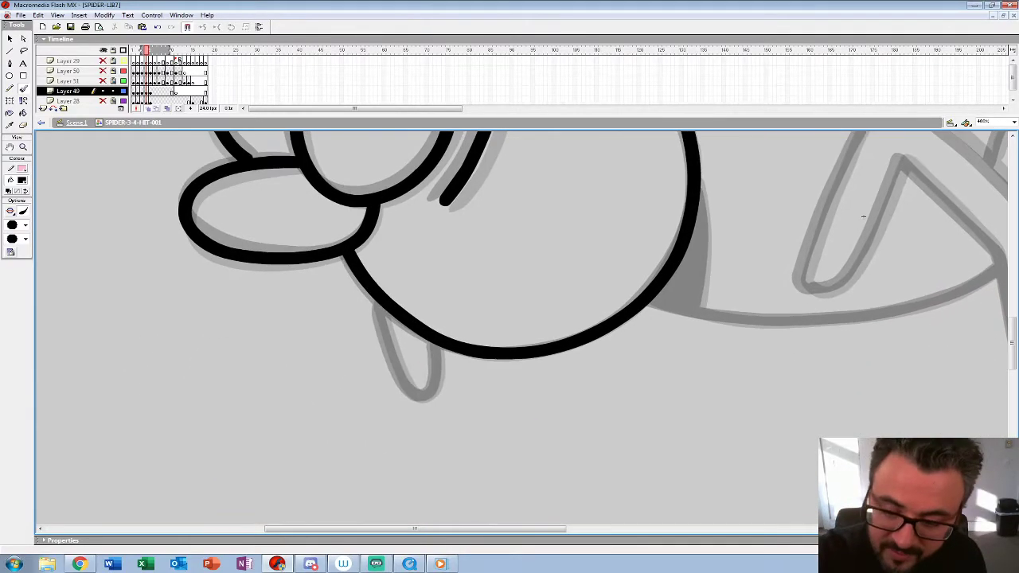
mouse_move(372, 300)
mouse_down()
mouse_move(402, 375)
mouse_move(434, 396)
mouse_move(436, 344)
mouse_move(308, 551)
mouse_up()
drag(738, 425, 719, 499)
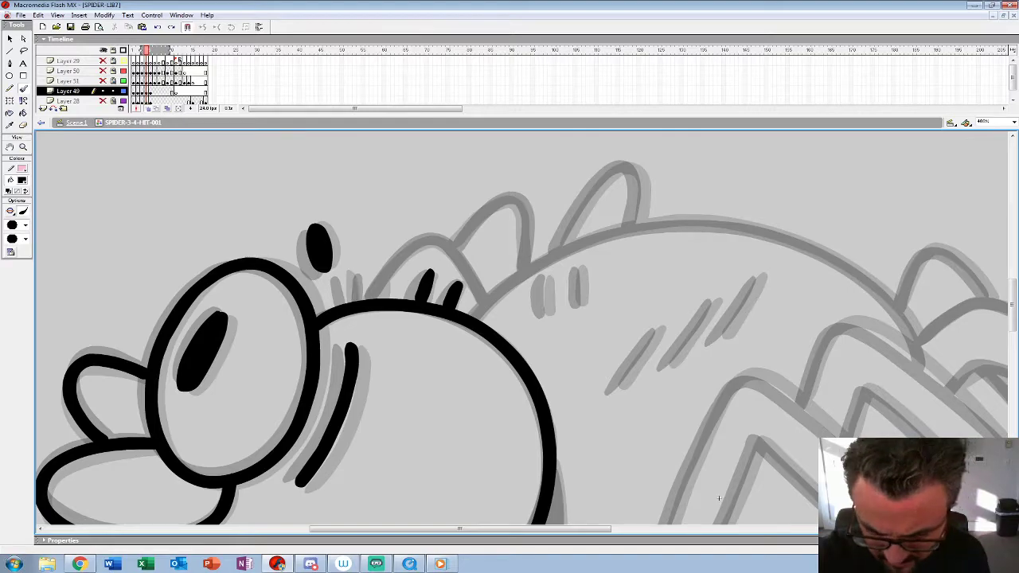
key(comma)
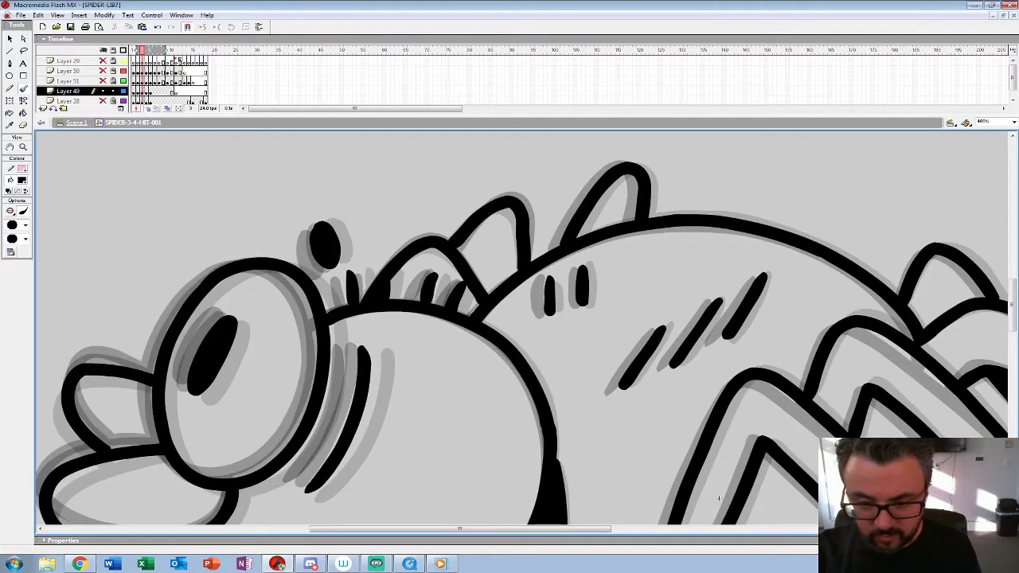
key(period)
key(Return)
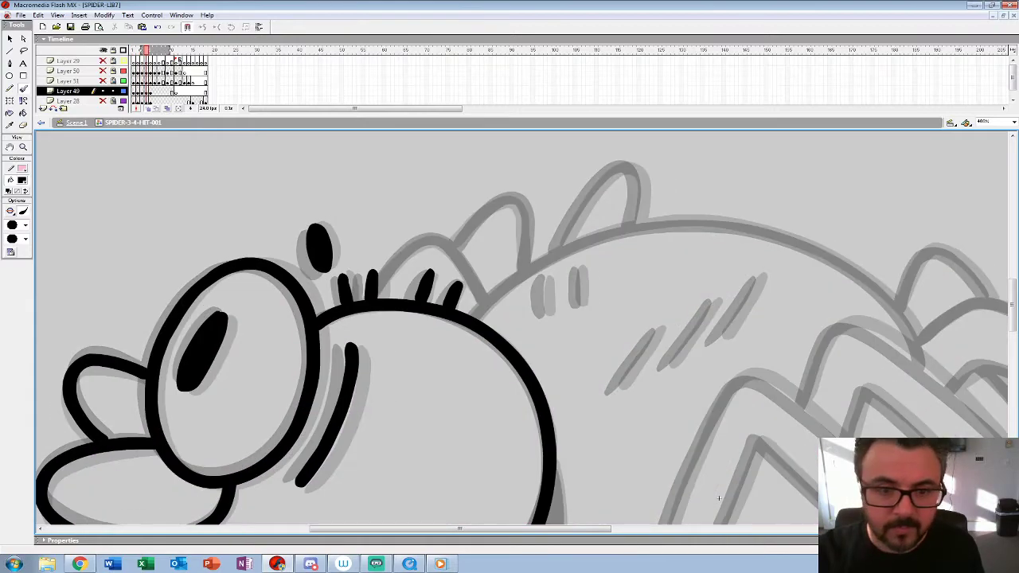
Step: Draw the inner and outer outlines of the bent front leg in frame 4
drag(719, 499, 358, 274)
mouse_move(299, 315)
mouse_down()
mouse_move(363, 174)
mouse_move(387, 153)
mouse_move(435, 176)
mouse_move(509, 244)
mouse_move(541, 314)
mouse_up()
mouse_move(300, 317)
mouse_down()
mouse_move(312, 349)
mouse_move(342, 336)
mouse_move(398, 219)
mouse_move(492, 307)
mouse_up()
mouse_move(492, 309)
mouse_down()
mouse_move(461, 254)
mouse_move(510, 443)
mouse_up()
drag(503, 237, 527, 430)
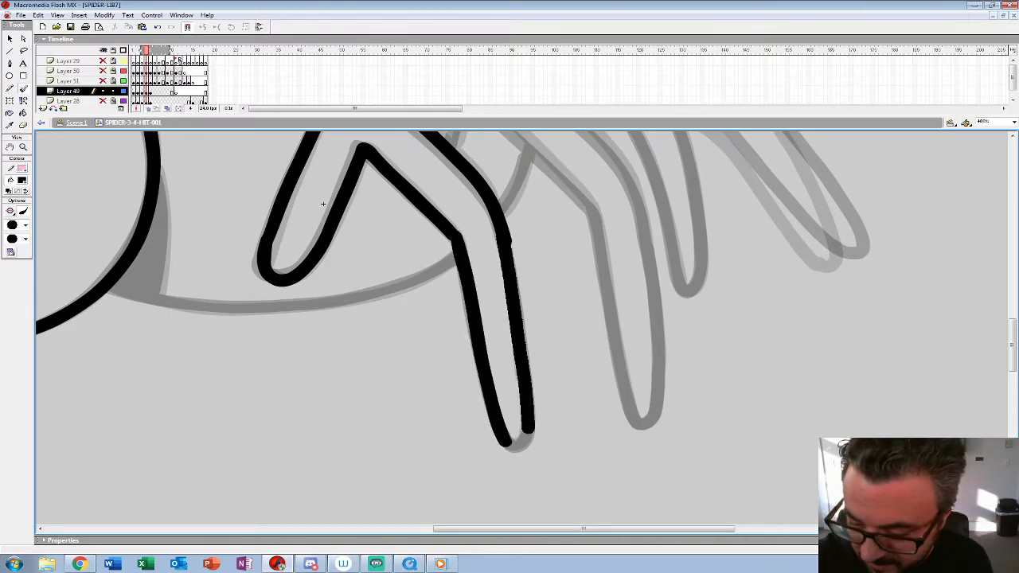
Step: Draw the belly line from the front leg to the head and fill in the black shadow behind the head in frame 4
drag(323, 205, 359, 234)
mouse_move(492, 284)
mouse_down()
mouse_move(430, 319)
mouse_move(355, 333)
mouse_move(269, 338)
mouse_move(197, 328)
mouse_up()
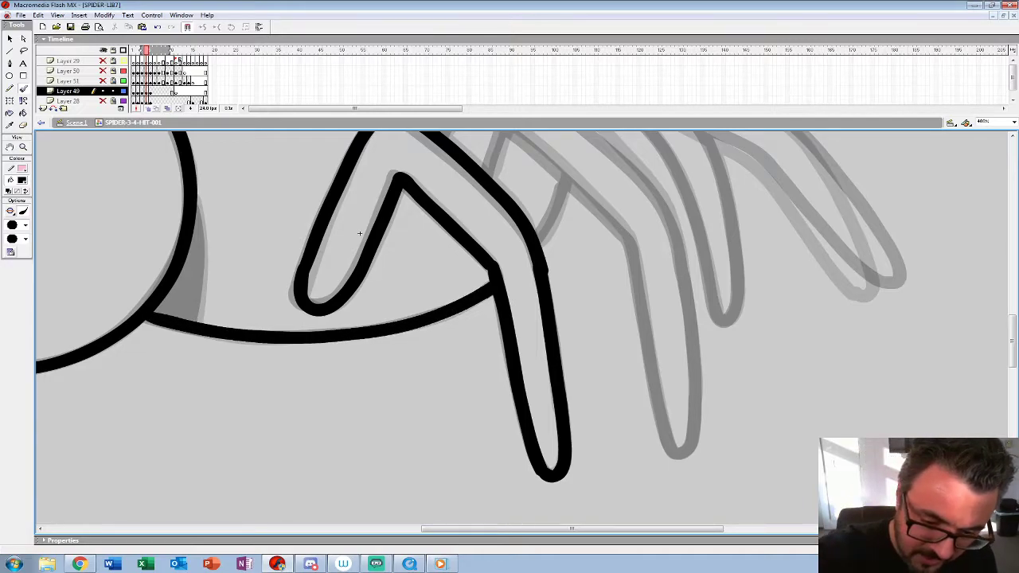
drag(359, 233, 542, 273)
drag(379, 239, 379, 358)
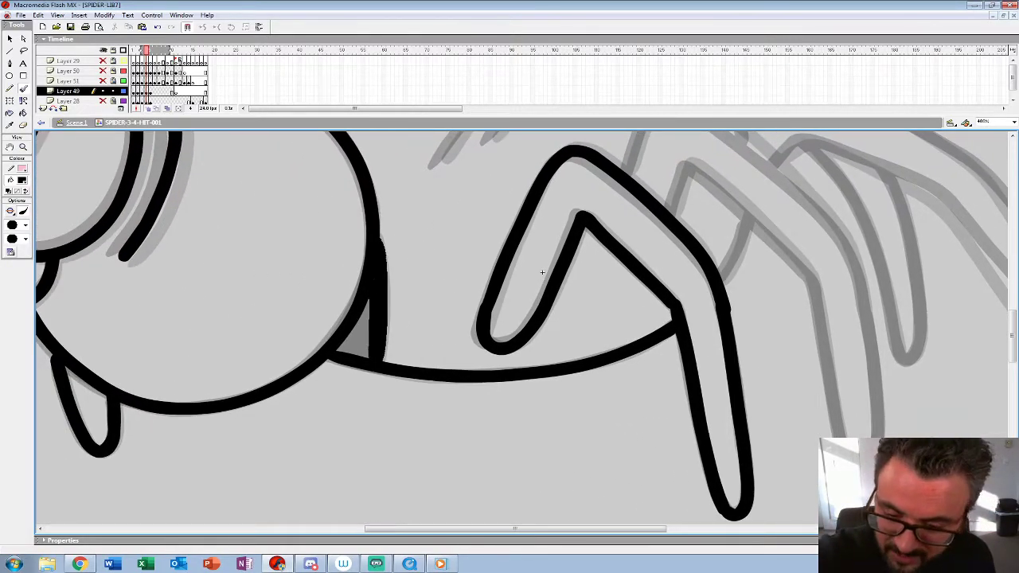
drag(364, 301, 344, 348)
Step: Draw three diagonal and two upright hair strokes on the body in frame 4
drag(543, 273, 497, 429)
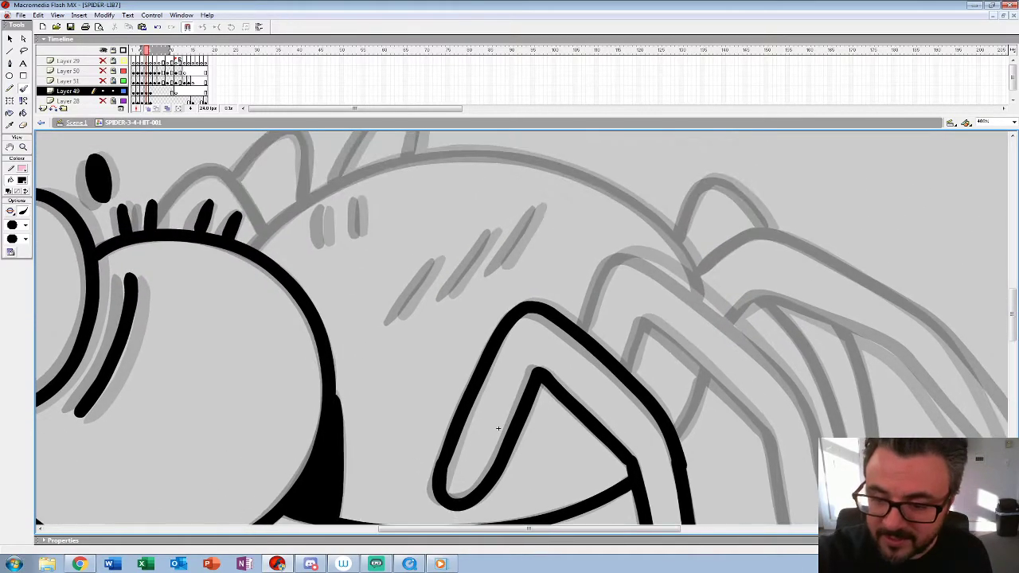
drag(433, 264, 395, 317)
drag(494, 231, 451, 294)
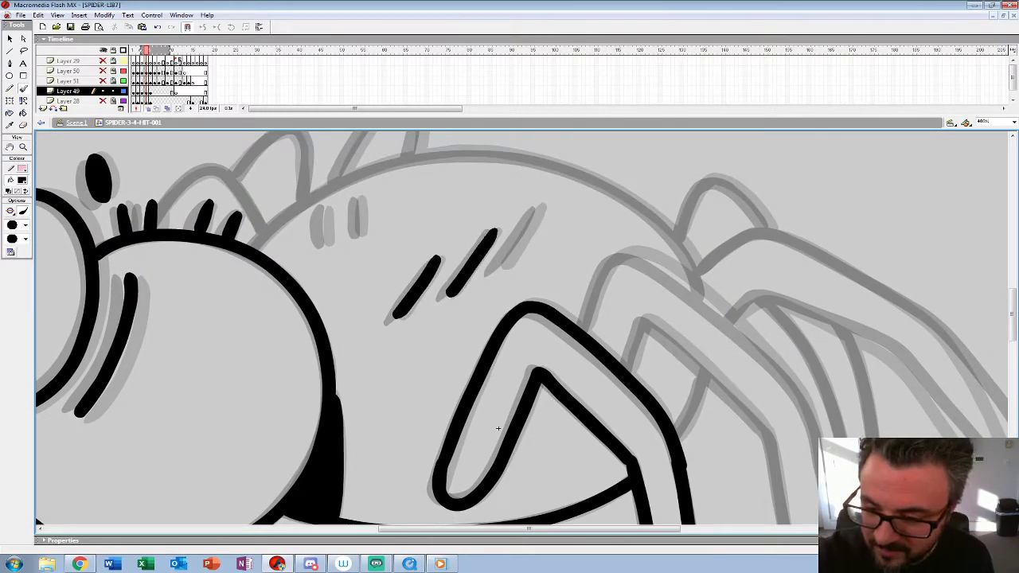
drag(535, 211, 502, 263)
drag(356, 194, 357, 234)
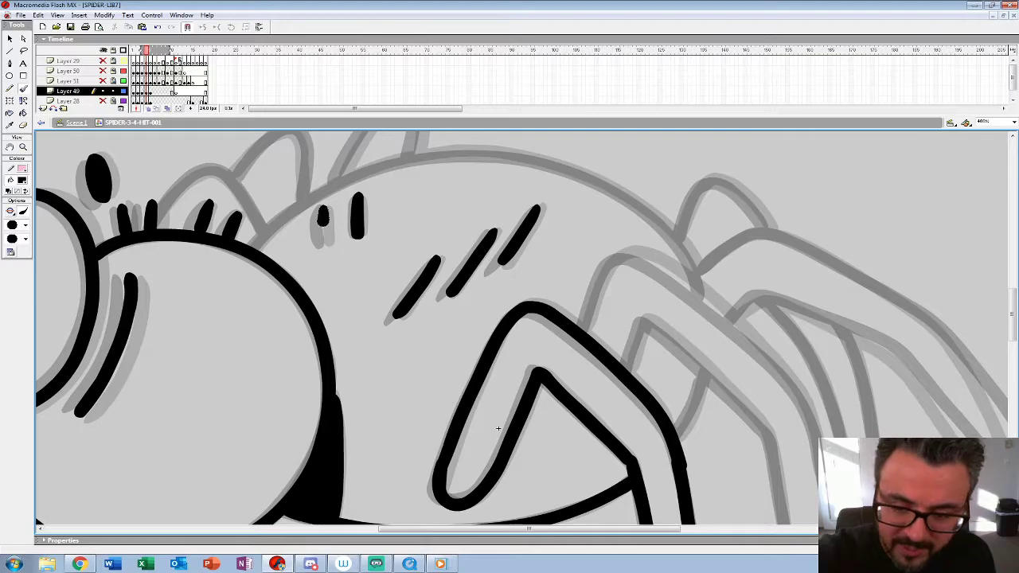
Step: Draw the inner and outer outlines of the second bent leg behind the front leg in frame 4
mouse_move(498, 429)
mouse_down()
mouse_move(268, 347)
mouse_move(222, 300)
mouse_up()
mouse_move(354, 243)
mouse_down()
mouse_move(371, 195)
mouse_move(494, 304)
mouse_up()
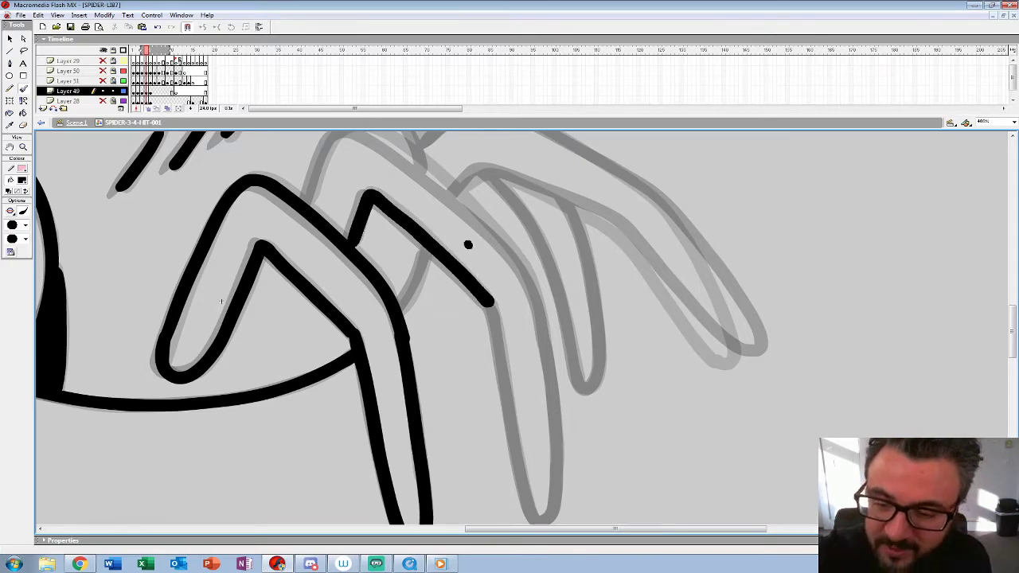
drag(222, 301, 239, 350)
mouse_move(325, 249)
mouse_down()
mouse_move(350, 189)
mouse_move(373, 176)
mouse_move(404, 186)
mouse_move(502, 266)
mouse_move(549, 326)
mouse_up()
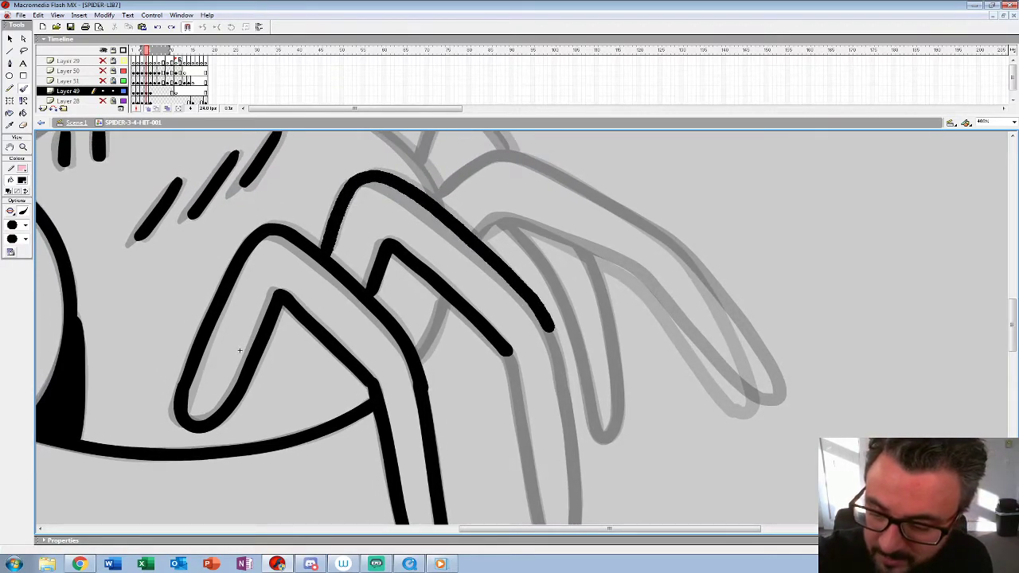
drag(239, 351, 168, 223)
mouse_move(480, 199)
mouse_down()
mouse_move(505, 346)
mouse_move(503, 414)
mouse_up()
drag(434, 225, 471, 413)
Step: Draw the body's upper outline and the first two rounded leg humps behind the head in frame 4
mouse_move(168, 223)
mouse_down()
mouse_move(188, 345)
mouse_move(438, 398)
mouse_move(505, 484)
mouse_up()
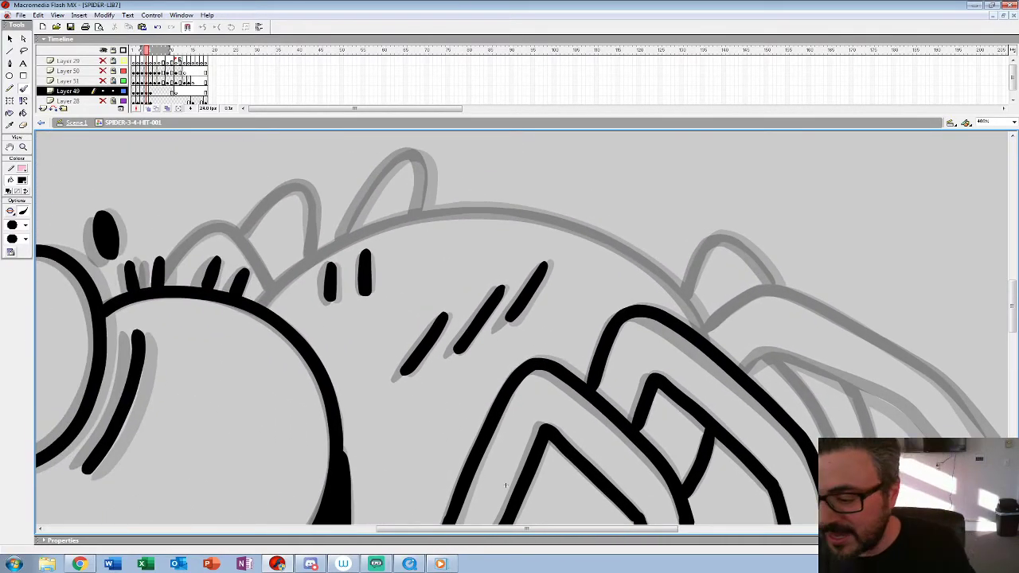
mouse_move(705, 338)
mouse_down()
mouse_move(658, 267)
mouse_move(623, 249)
mouse_move(536, 214)
mouse_move(488, 210)
mouse_move(353, 236)
mouse_move(263, 306)
mouse_up()
drag(506, 484, 737, 490)
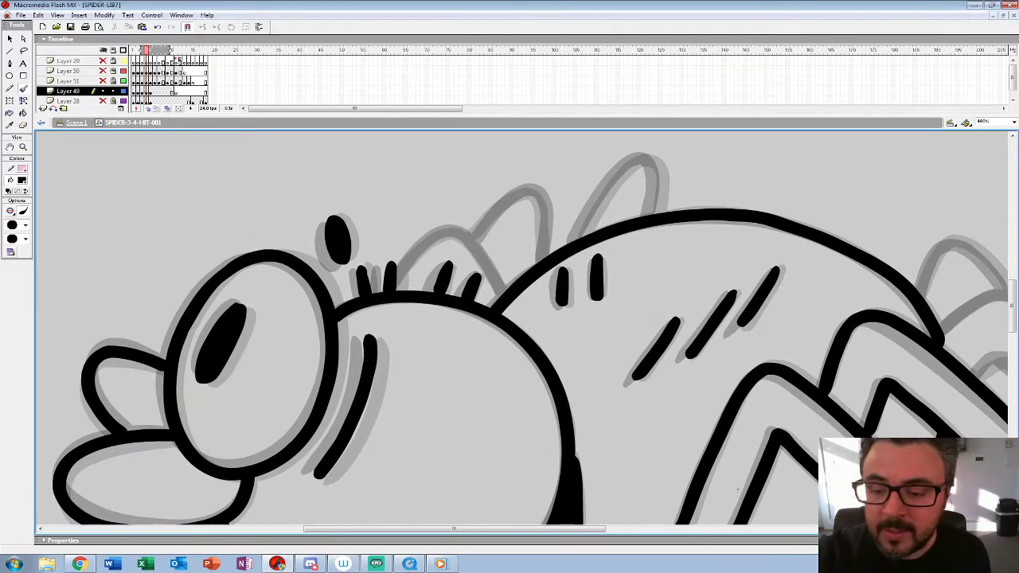
mouse_move(501, 296)
mouse_down()
mouse_move(463, 236)
mouse_move(436, 236)
mouse_move(400, 283)
mouse_up()
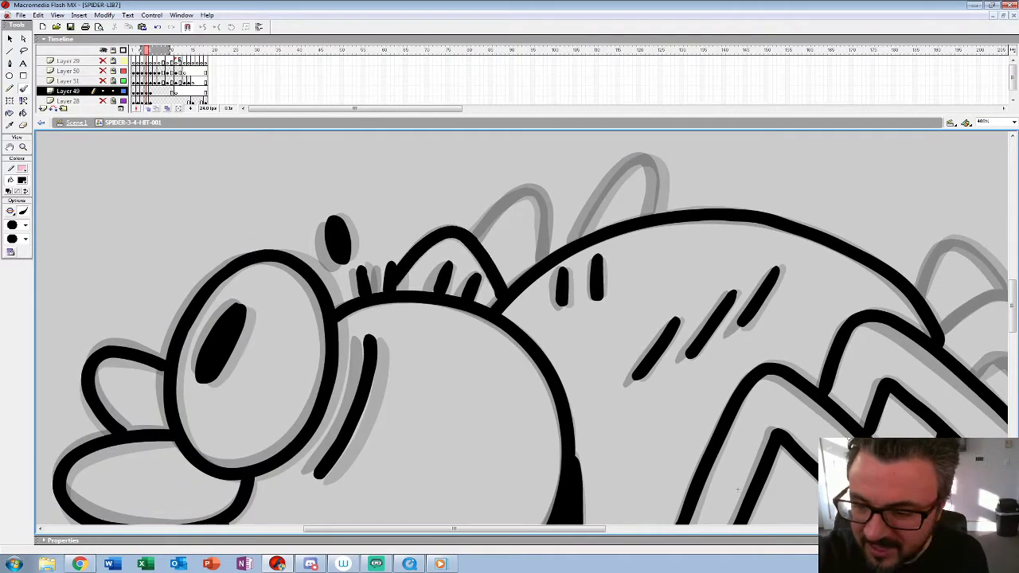
mouse_move(476, 237)
mouse_down()
mouse_move(523, 191)
mouse_move(538, 195)
mouse_move(543, 259)
mouse_up()
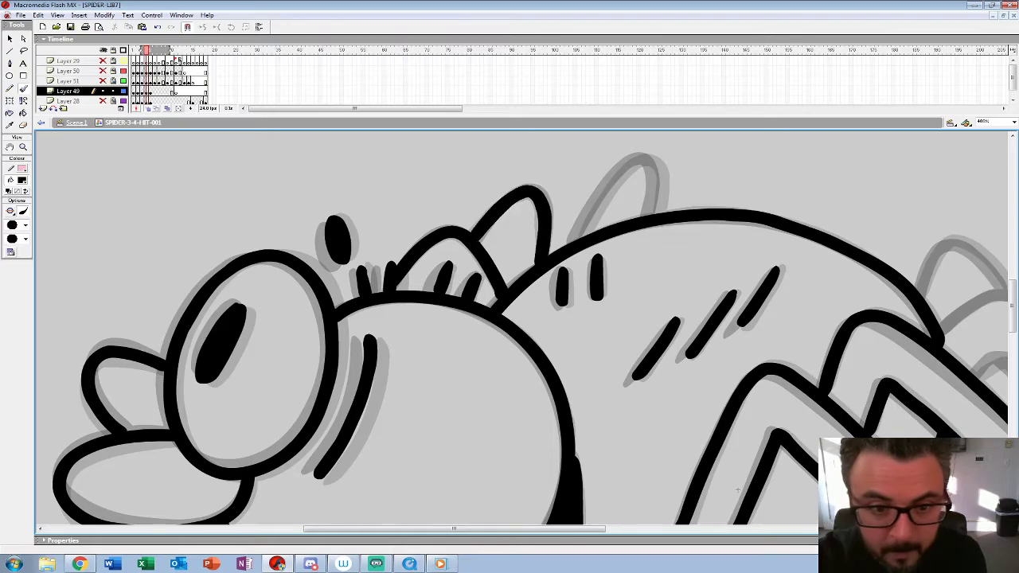
Step: Draw the third rounded leg hump on the body's upper outline in frame 4
drag(589, 319, 456, 368)
mouse_move(445, 287)
mouse_down()
mouse_move(477, 235)
mouse_move(513, 208)
mouse_move(520, 263)
mouse_up()
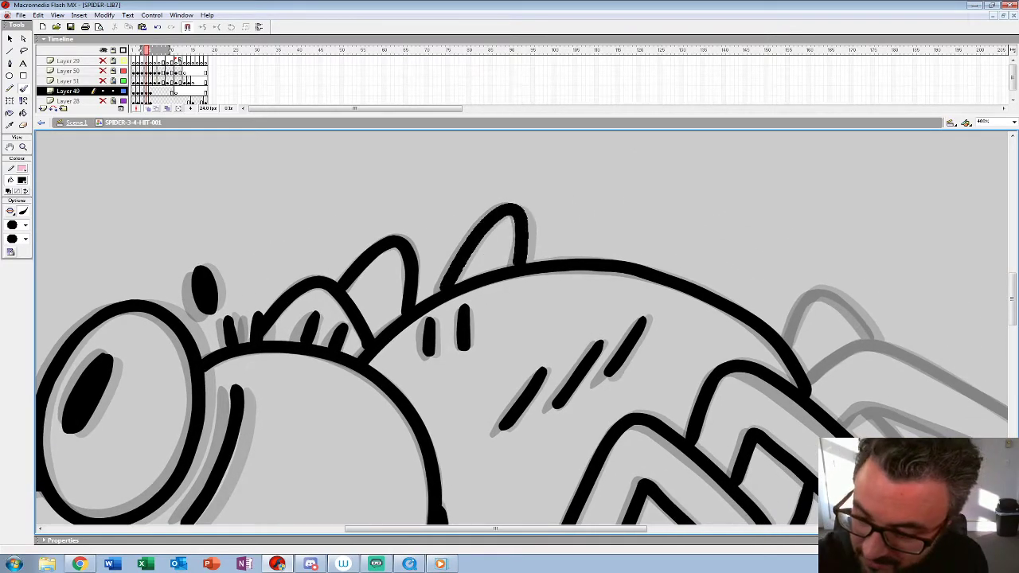
Step: Draw the outlines of the long rear leg and the narrow leg beneath it behind the body in frame 4
mouse_move(609, 506)
mouse_down()
mouse_move(256, 340)
mouse_move(43, 336)
mouse_up()
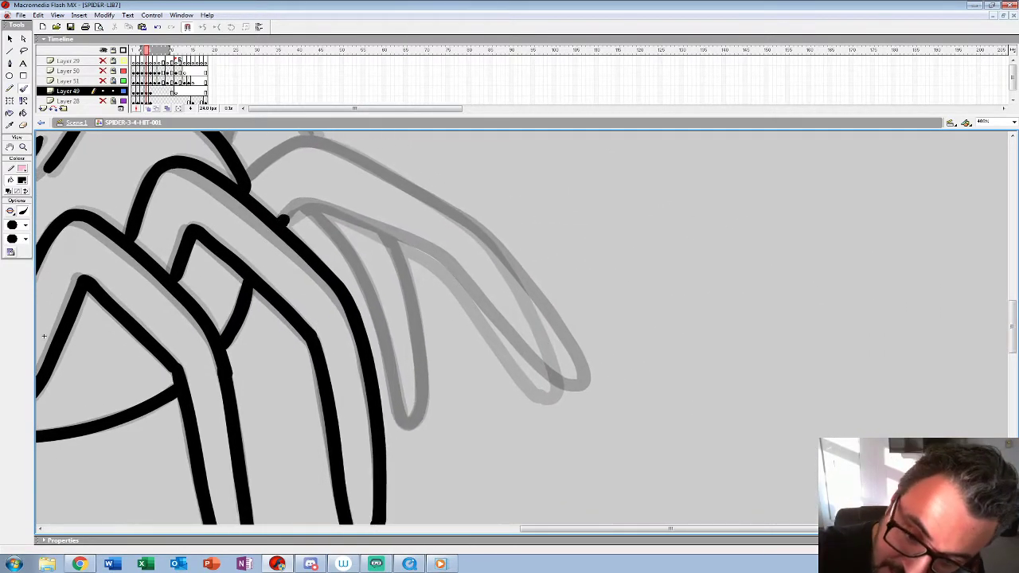
mouse_move(283, 220)
mouse_down()
mouse_move(308, 205)
mouse_move(424, 253)
mouse_move(562, 390)
mouse_up()
mouse_move(248, 180)
mouse_down()
mouse_move(314, 141)
mouse_move(351, 153)
mouse_move(462, 223)
mouse_move(509, 268)
mouse_move(564, 390)
mouse_up()
drag(477, 303, 592, 444)
mouse_move(340, 284)
mouse_down()
mouse_move(359, 240)
mouse_move(380, 231)
mouse_move(434, 276)
mouse_up()
drag(156, 475, 142, 313)
mouse_move(415, 198)
mouse_down()
mouse_move(465, 262)
mouse_move(498, 395)
mouse_up()
mouse_move(489, 224)
mouse_down()
mouse_move(518, 350)
mouse_move(513, 402)
mouse_move(502, 399)
mouse_up()
Step: Zoom out to 100% and play back the inked frames of the spider
key(z)
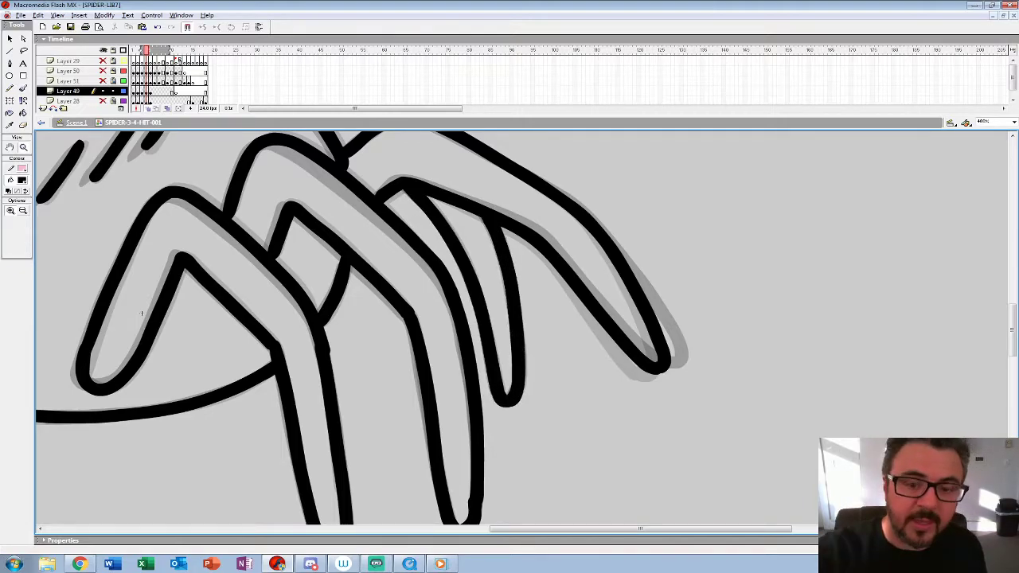
alt+click(531, 290)
alt+click(532, 290)
drag(418, 355, 418, 342)
key(Return)
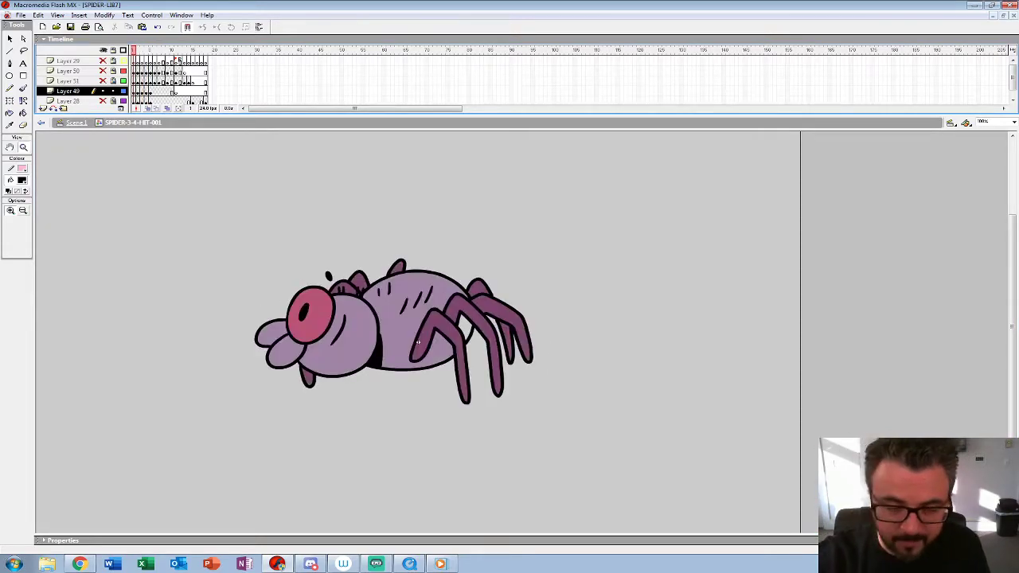
Step: Fill the spider's eye in frames 2 to 5 with the pink sampled from the eye in frame 1
click(22, 179)
click(318, 318)
key(k)
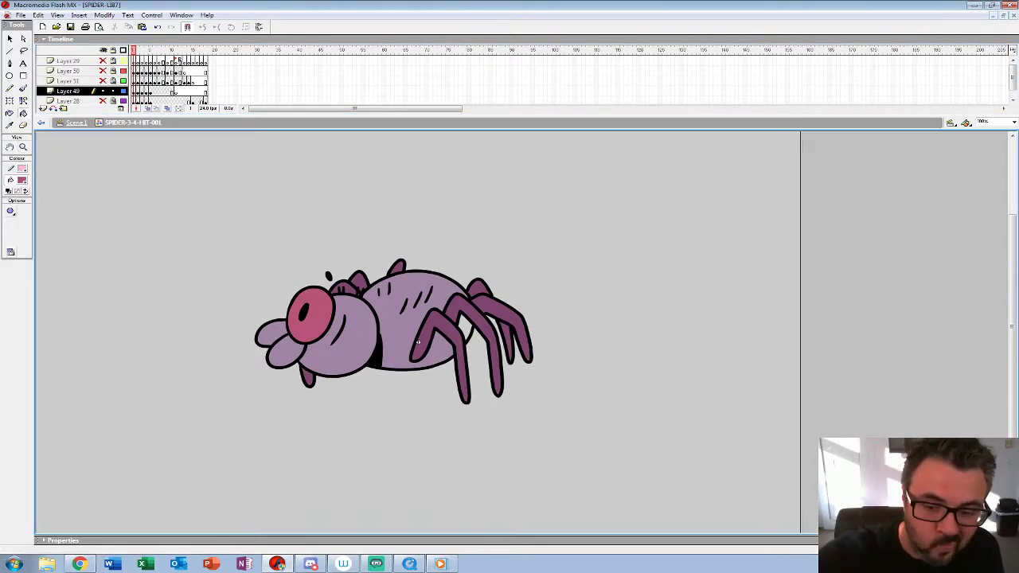
key(period)
click(311, 316)
key(period)
click(302, 311)
key(period)
click(299, 310)
key(period)
click(297, 309)
key(Return)
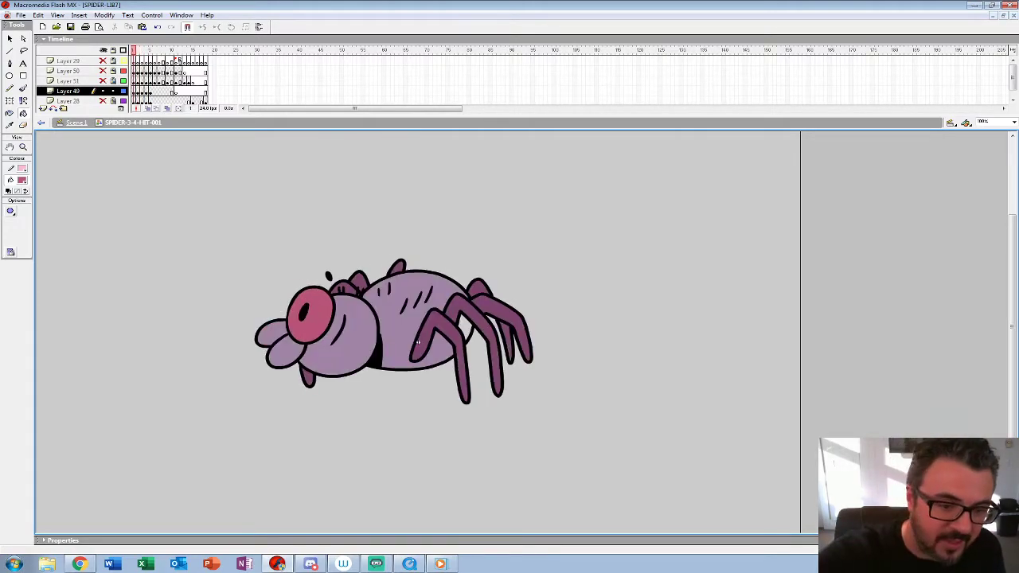
Step: Fill the body, head and both mouthparts in frame 2 with the lilac body colour sampled from frame 1
click(23, 180)
click(441, 347)
click(468, 332)
click(22, 180)
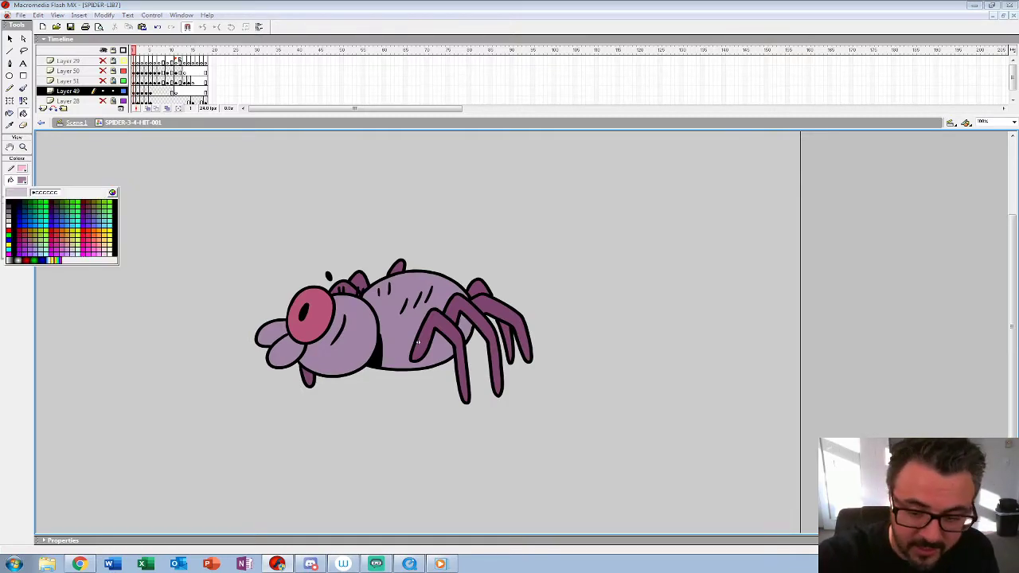
click(418, 343)
key(period)
click(405, 331)
click(338, 339)
click(275, 345)
click(269, 324)
Step: Fill the body, head and mouthparts in frames 3 and 4 with the same lilac
key(period)
click(405, 330)
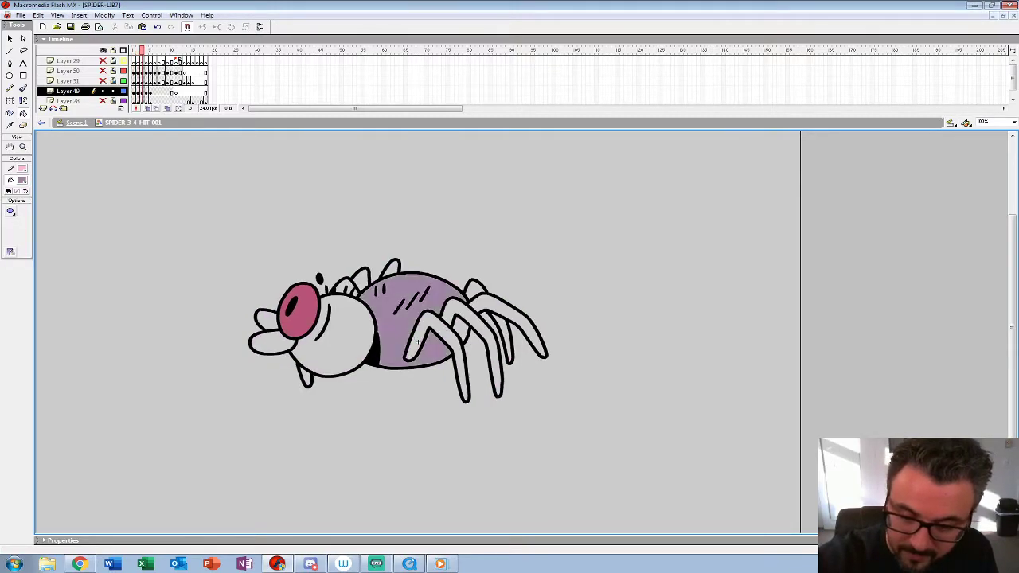
key(comma)
key(comma)
key(period)
key(period)
key(period)
click(460, 329)
click(403, 331)
click(338, 338)
click(272, 342)
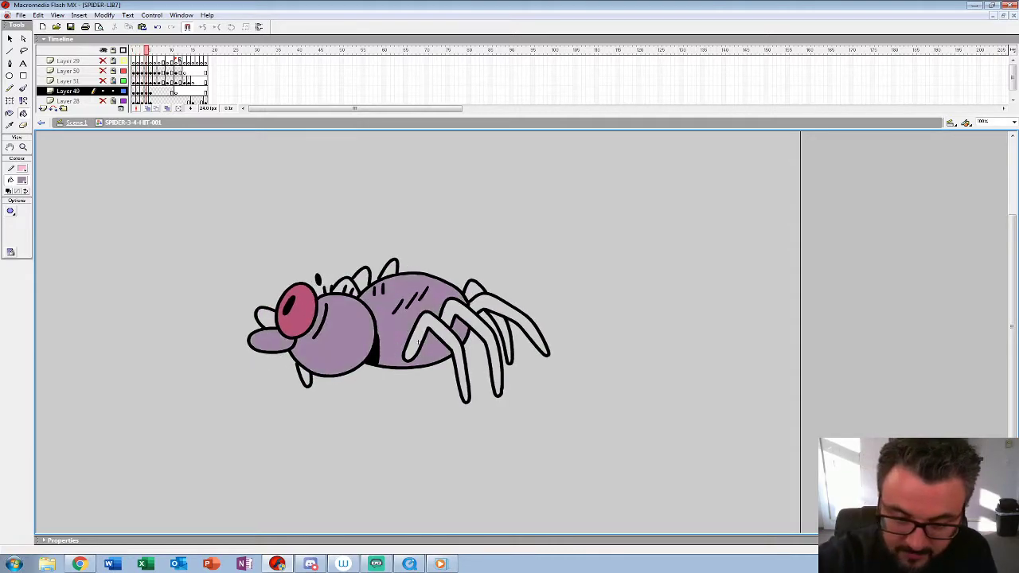
click(266, 319)
Step: Fill the body, head and mouthparts in frame 5 with lilac and flip through the frames to check the fills
key(period)
click(459, 331)
click(404, 330)
click(337, 337)
click(272, 341)
click(266, 319)
key(comma)
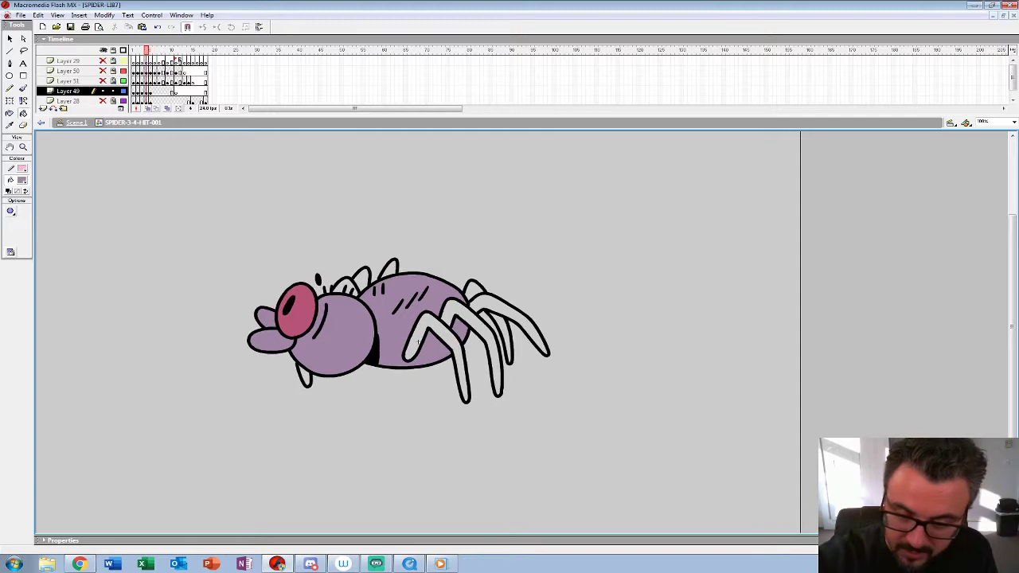
key(comma)
key(comma)
key(period)
key(period)
key(period)
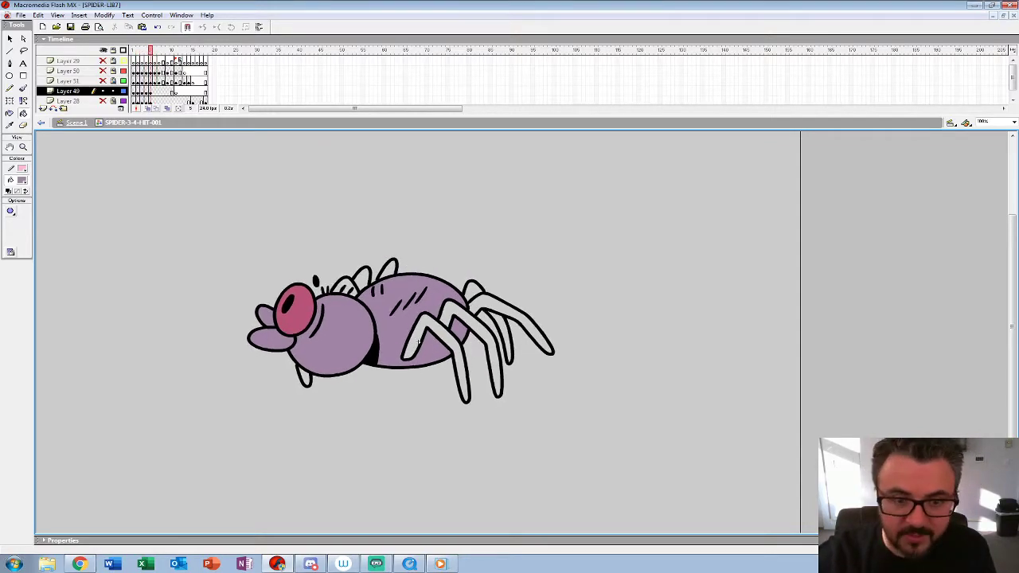
Step: Fill the legs in frame 2 with the dark purple leg colour sampled from frame 1
key(comma)
key(comma)
key(comma)
key(comma)
click(22, 180)
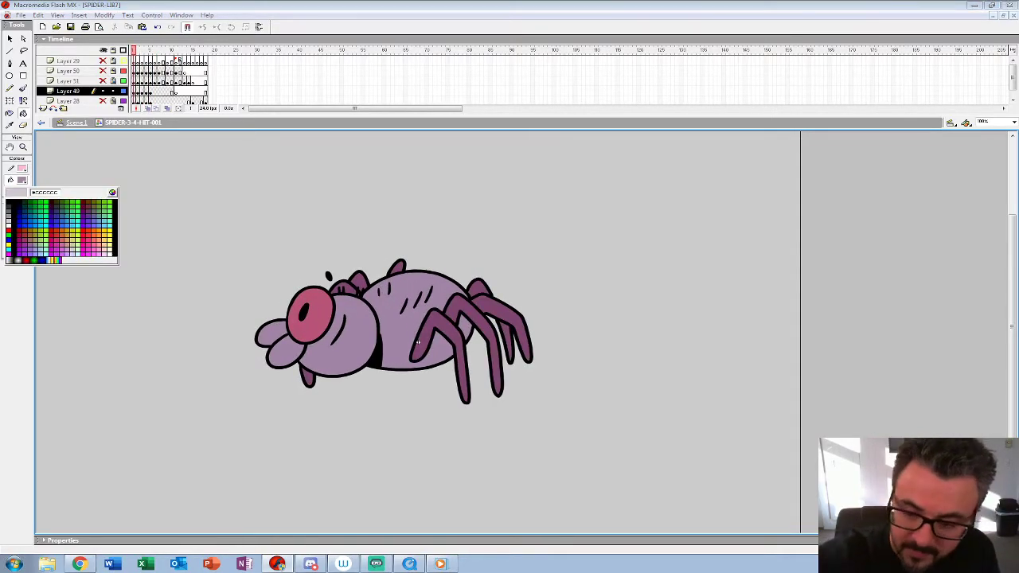
click(418, 342)
key(period)
click(418, 342)
click(474, 323)
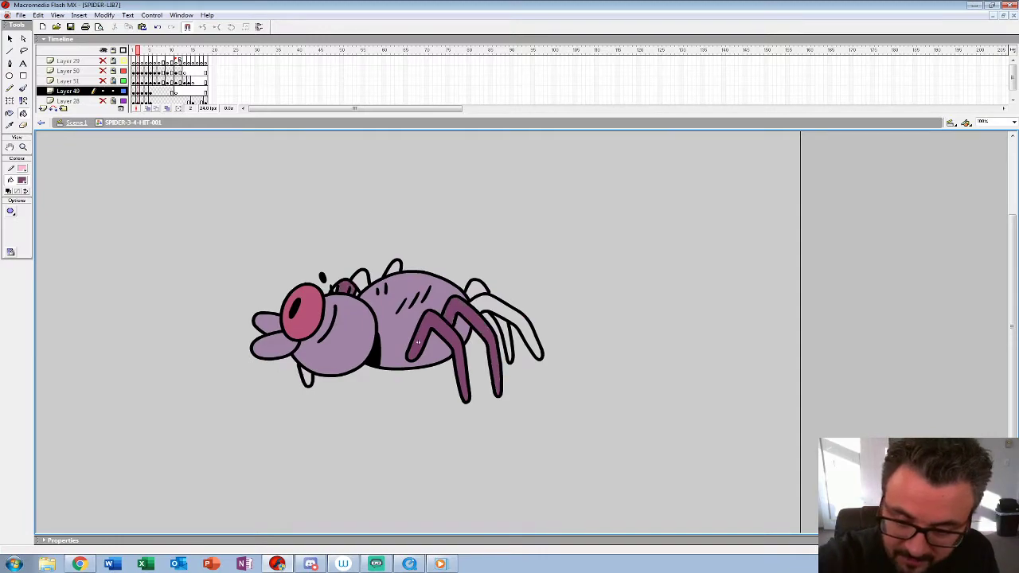
key(period)
key(ctrl+z)
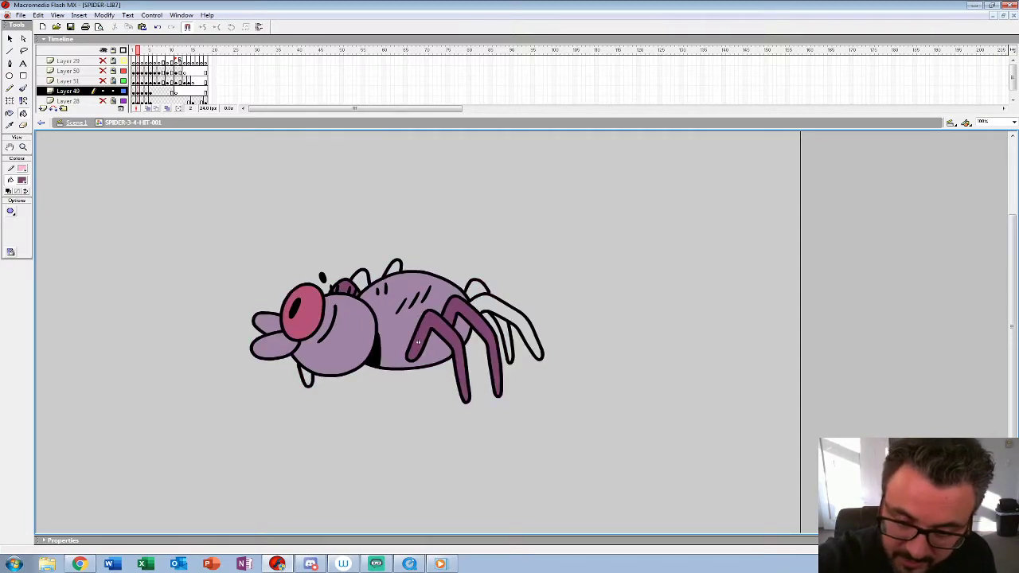
click(511, 312)
click(500, 324)
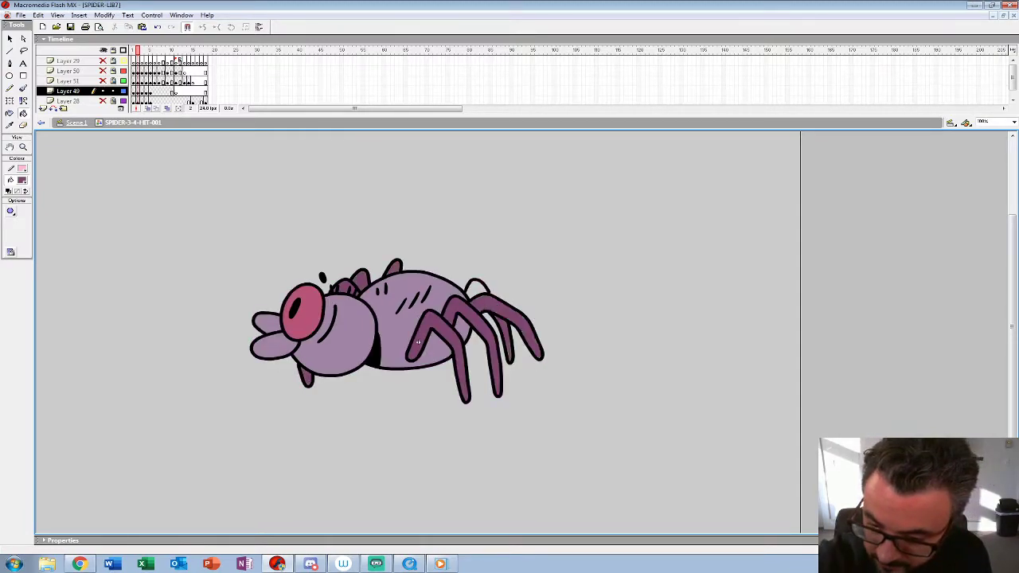
Step: Fill all the legs and leg humps in frame 3 with the dark purple
key(period)
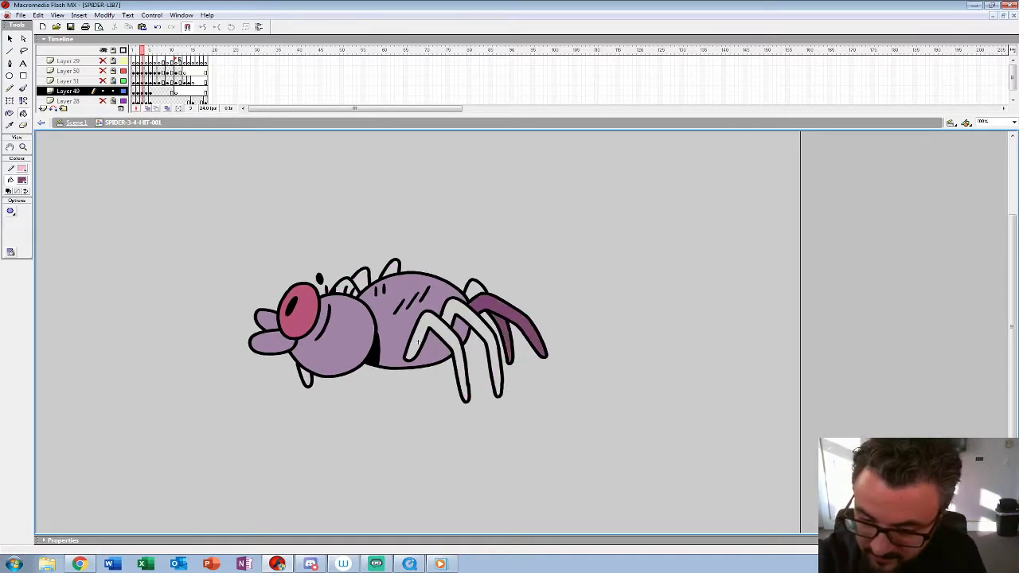
click(475, 289)
click(474, 321)
click(442, 332)
click(418, 342)
key(ctrl+z)
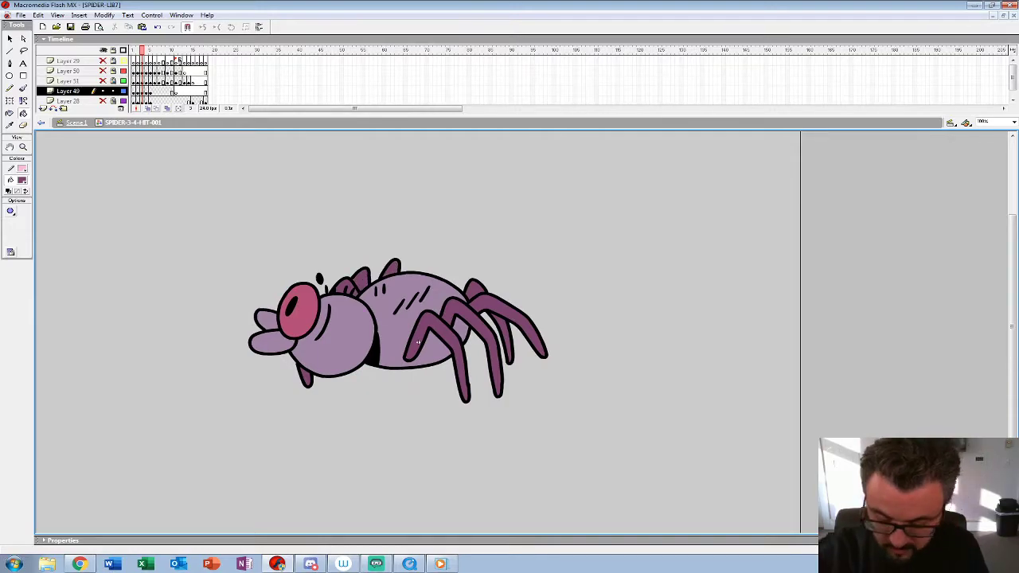
Step: Fill the front, middle and rear legs in frame 4 with the dark purple
key(period)
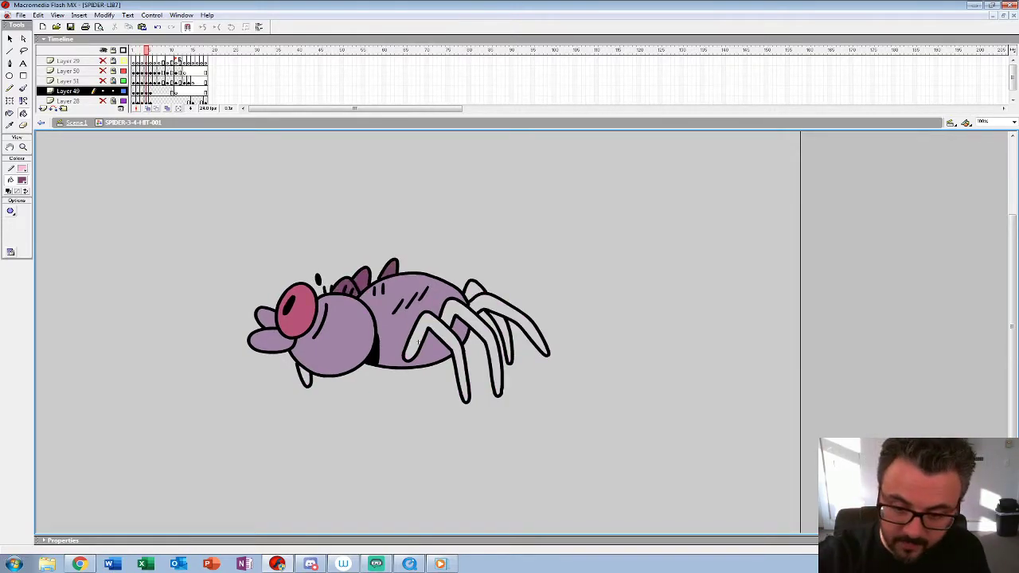
click(418, 342)
click(475, 321)
click(503, 307)
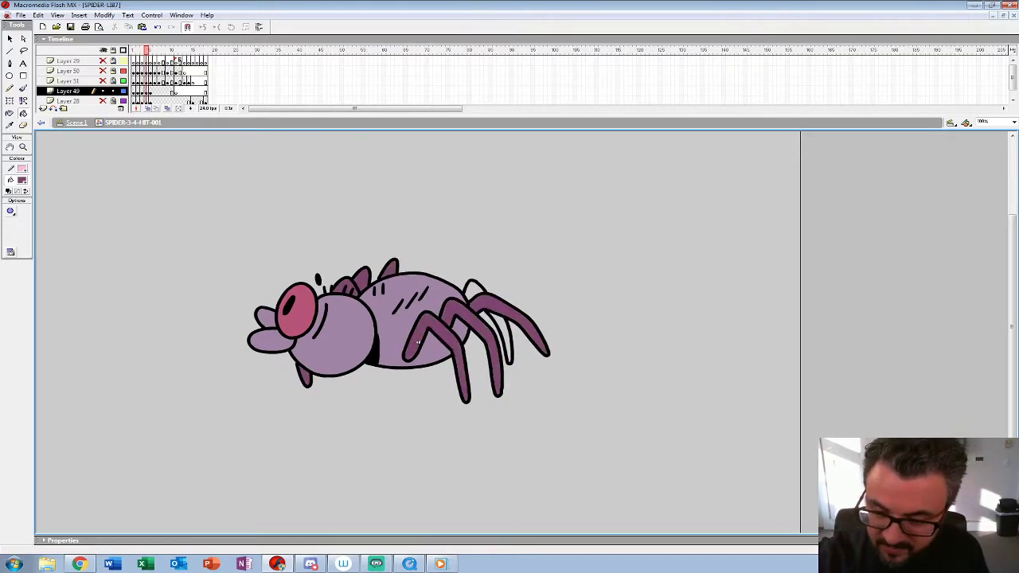
Step: Fill the legs and leg humps in frame 5 with the dark purple and play back the coloured frames
key(period)
click(505, 308)
click(473, 290)
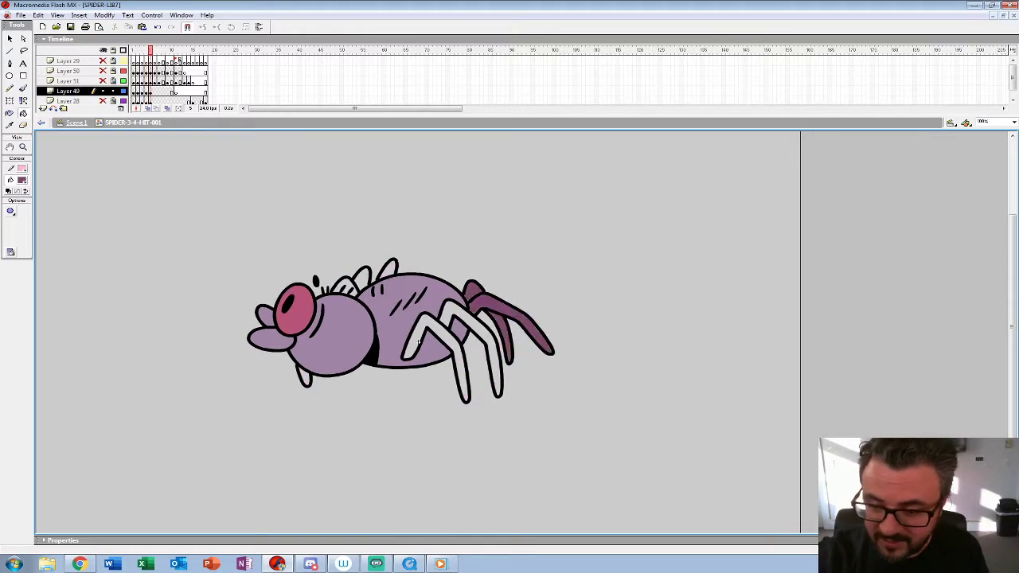
click(474, 322)
click(418, 342)
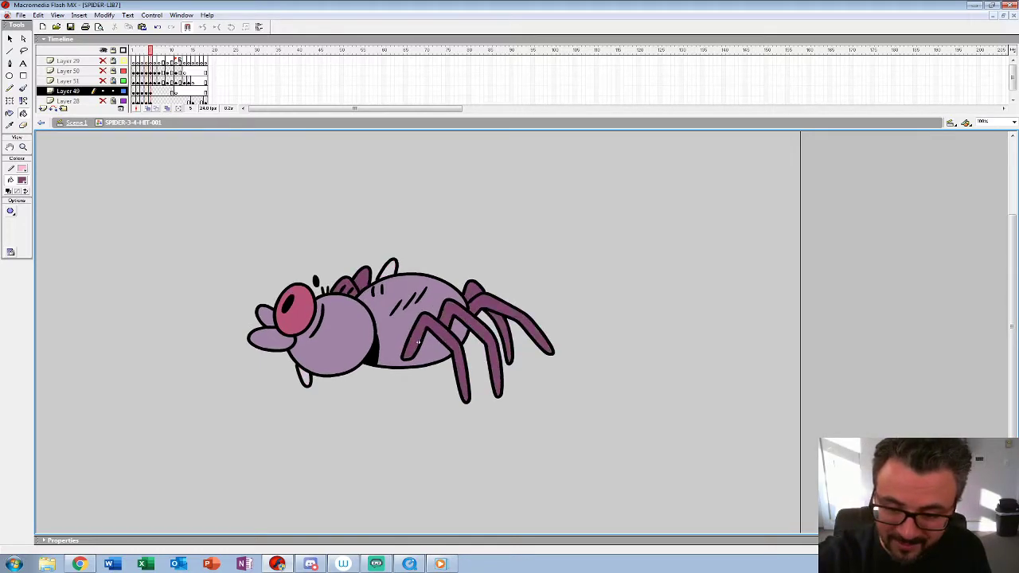
key(Return)
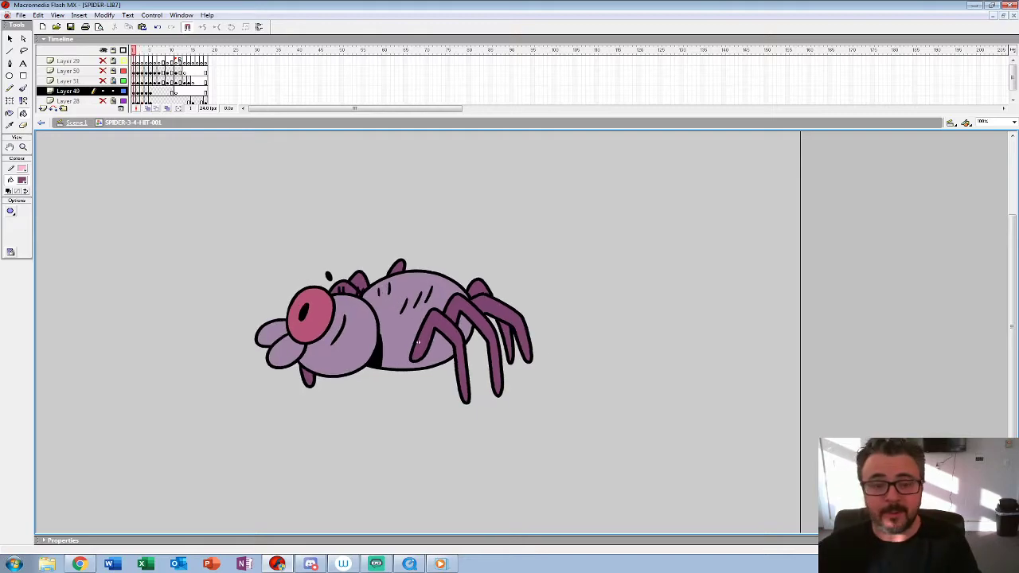
Step: Enlarge the timeline, extend each drawing on Layers 49 and 28 to last two frames, and play the result
drag(418, 116, 418, 180)
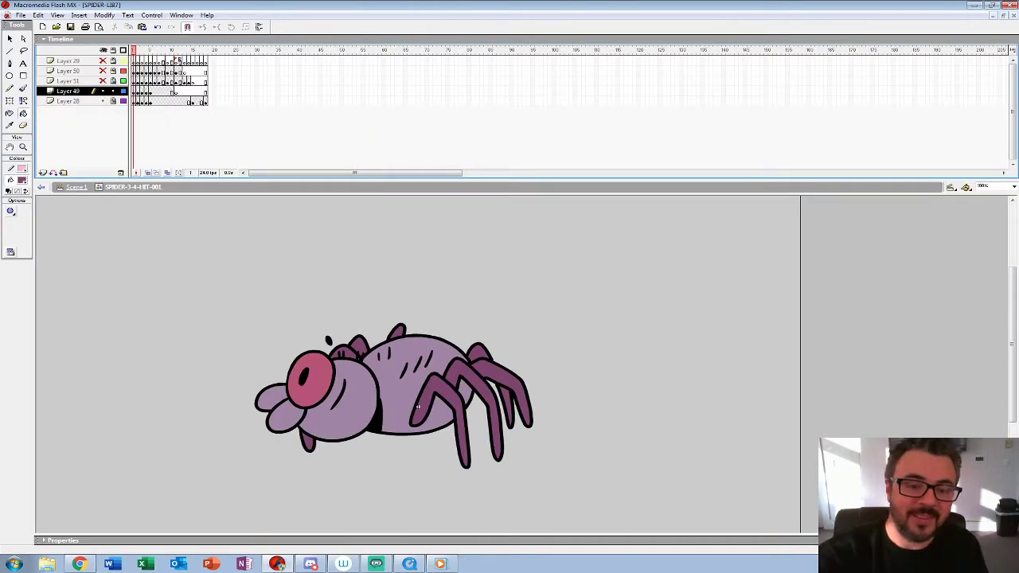
key(period)
key(period)
key(comma)
key(period)
drag(138, 92, 151, 102)
key(Return)
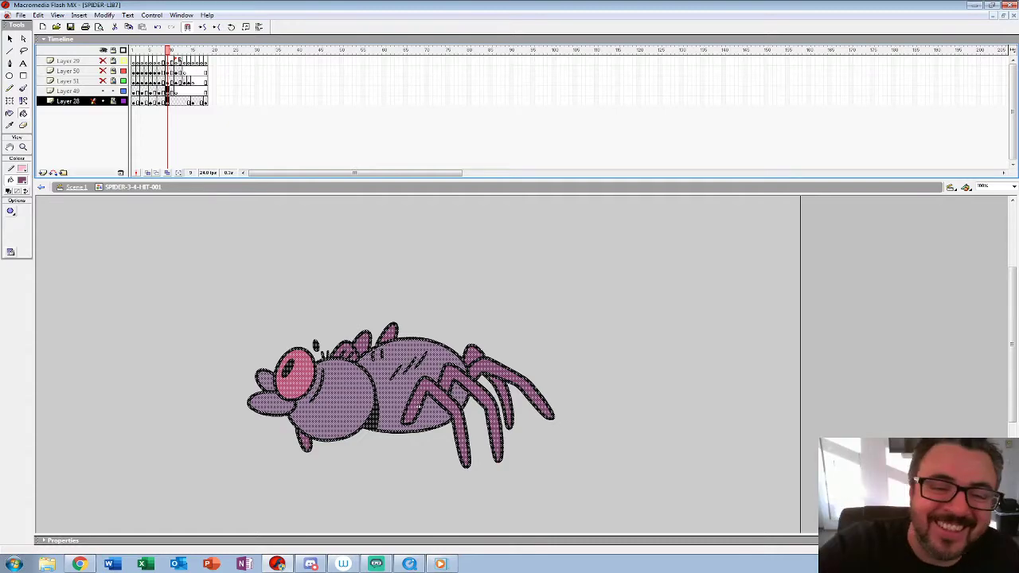
key(period)
key(period)
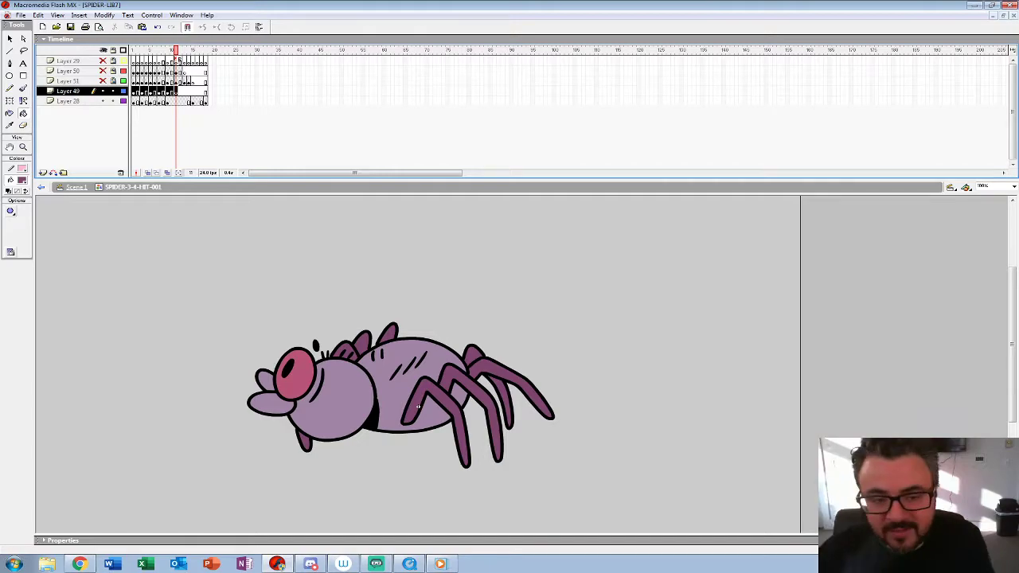
key(Return)
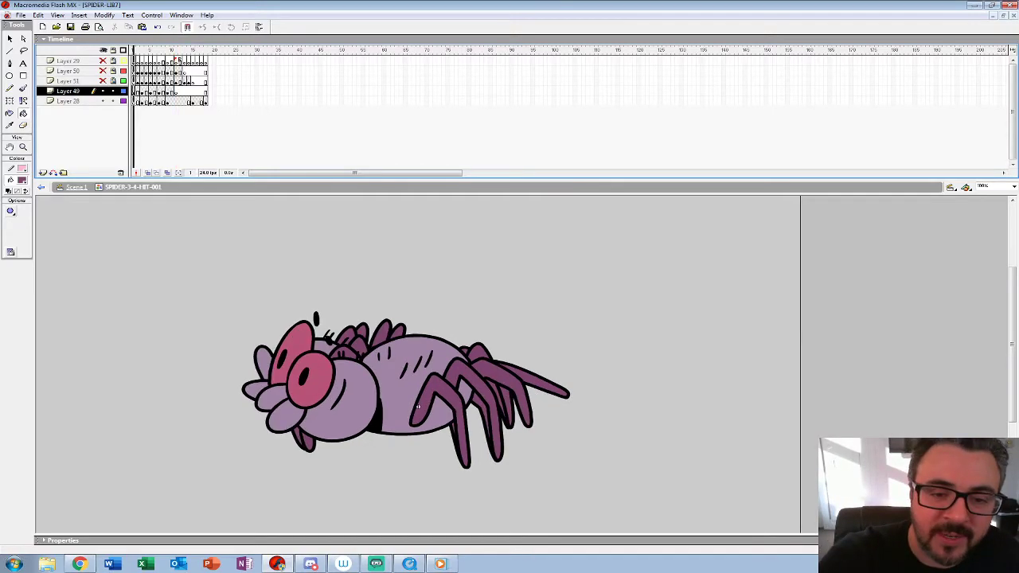
mouse_move(172, 91)
mouse_down()
mouse_move(137, 101)
mouse_move(163, 101)
mouse_up()
click(184, 101)
click(137, 90)
click(146, 90)
click(154, 90)
click(163, 91)
click(171, 91)
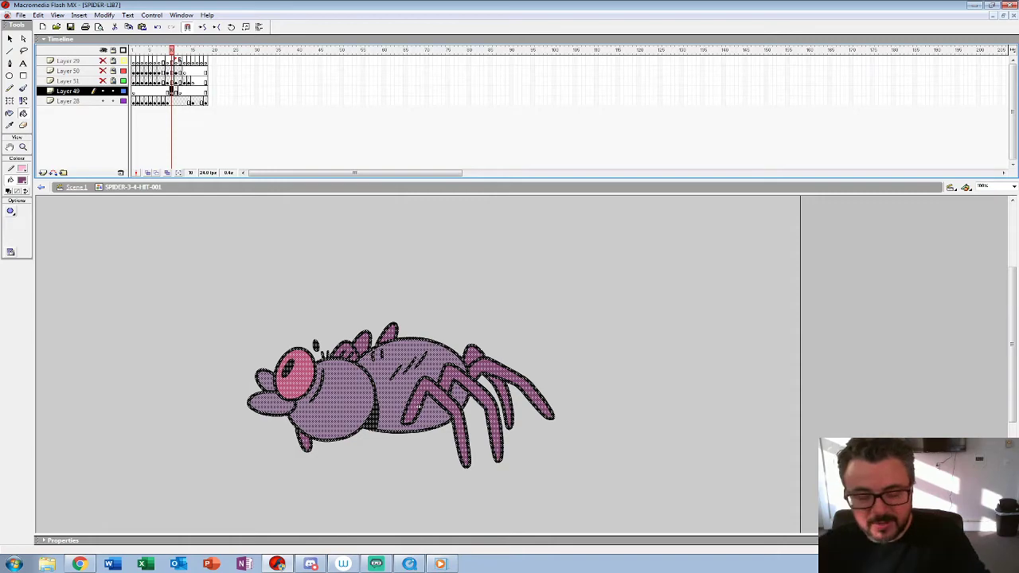
key(ctrl+z)
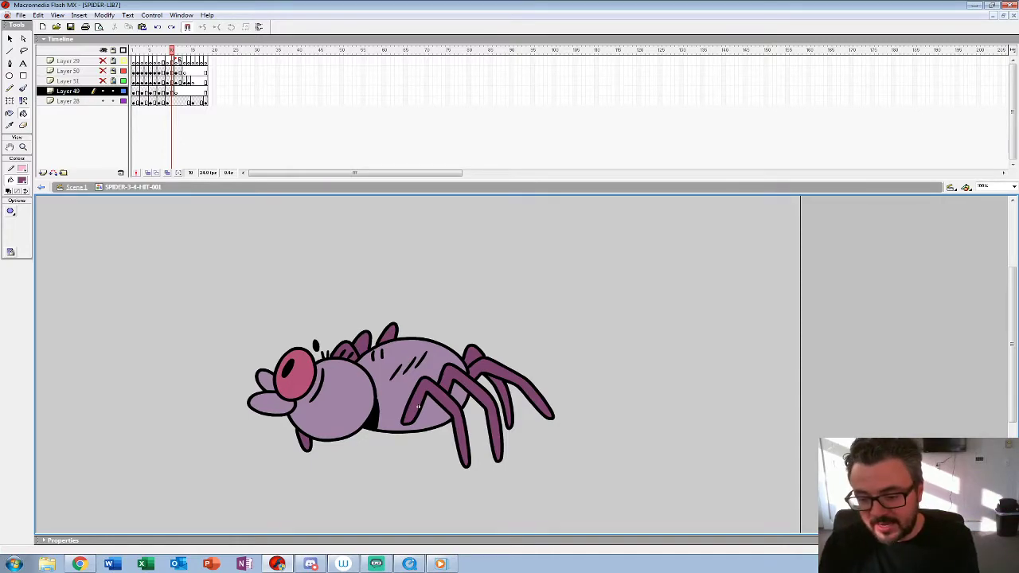
Step: Move the Layer 49 drawings onto the in-between frames of Layer 28 so they alternate with its existing drawings
mouse_move(133, 91)
mouse_down()
mouse_move(176, 92)
mouse_move(138, 101)
mouse_move(163, 102)
mouse_up()
click(193, 92)
click(137, 92)
click(146, 91)
click(154, 92)
click(163, 92)
click(172, 92)
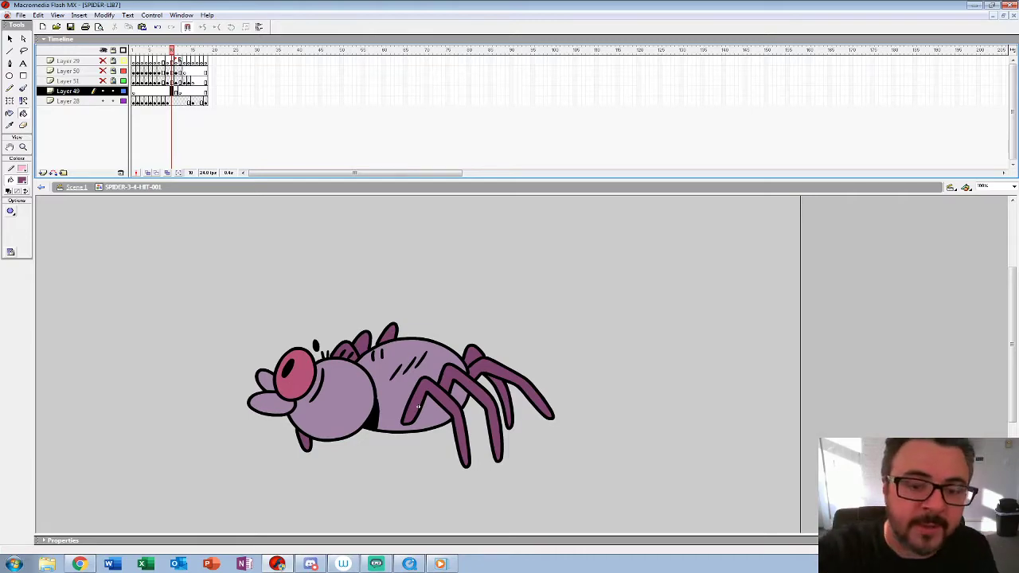
Step: Step through Layer 28 around frames 7 to 9 to check the order of the alternating drawings
key(comma)
key(comma)
key(comma)
key(comma)
key(ctrl+a)
key(period)
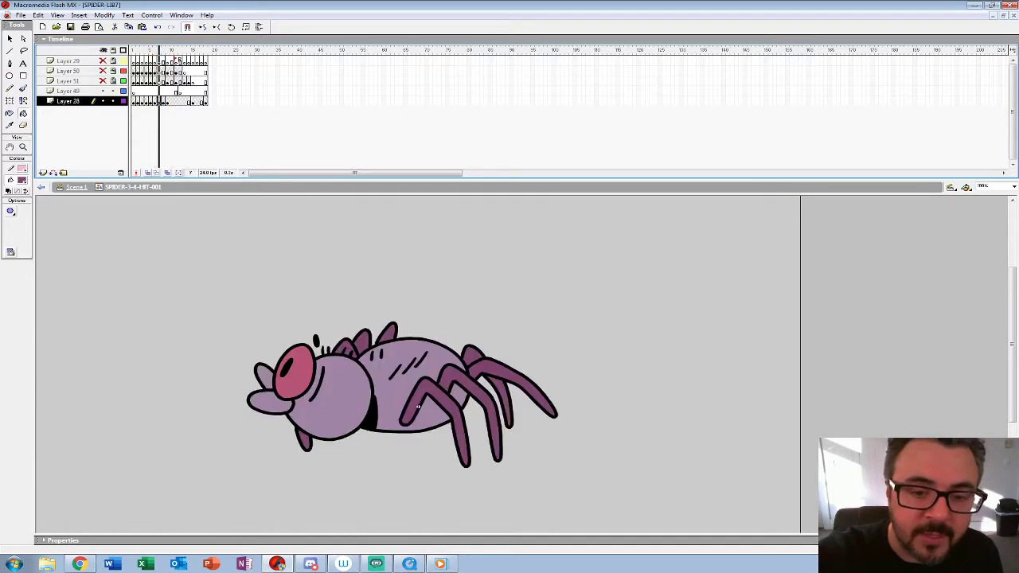
key(ctrl+a)
key(period)
key(ctrl+a)
key(period)
key(ctrl+a)
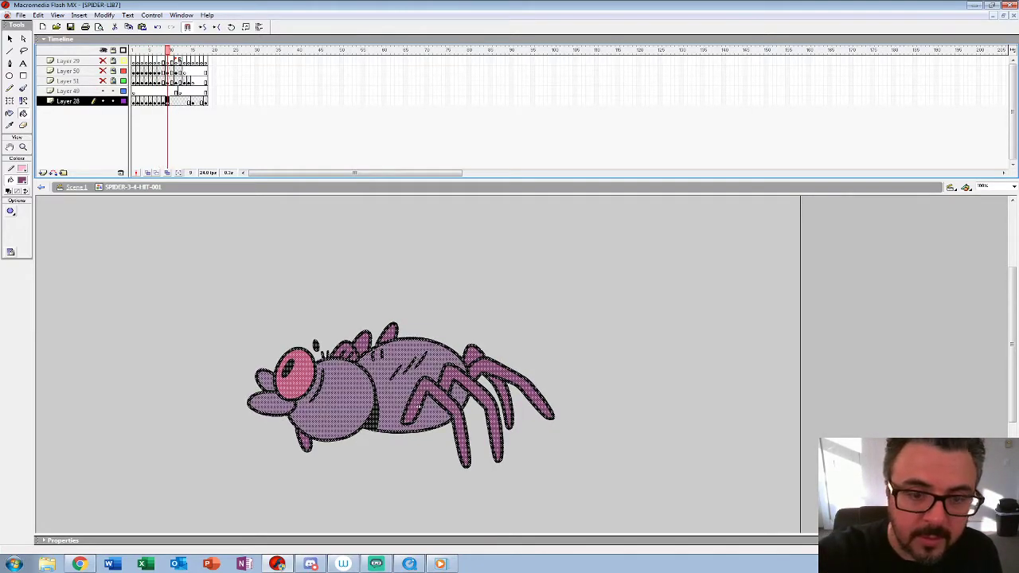
Step: Insert a keyframe at frame 11 on Layer 28
key(period)
key(period)
key(comma)
key(comma)
key(comma)
key(comma)
key(period)
key(period)
key(period)
key(period)
key(F6)
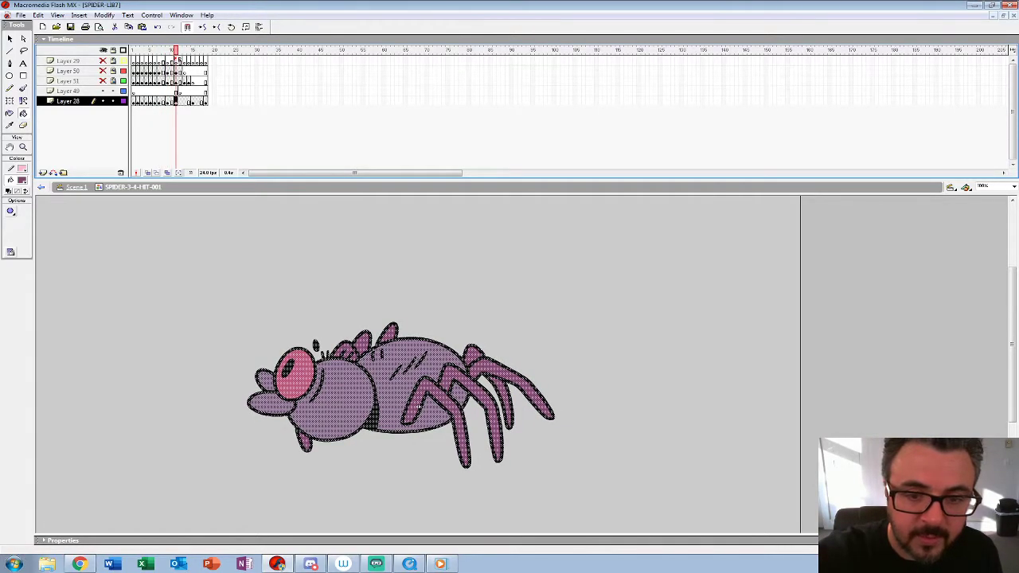
Step: Show Layers 29, 50 and 51 and play the whole hit animation zoomed out to 50%
key(Return)
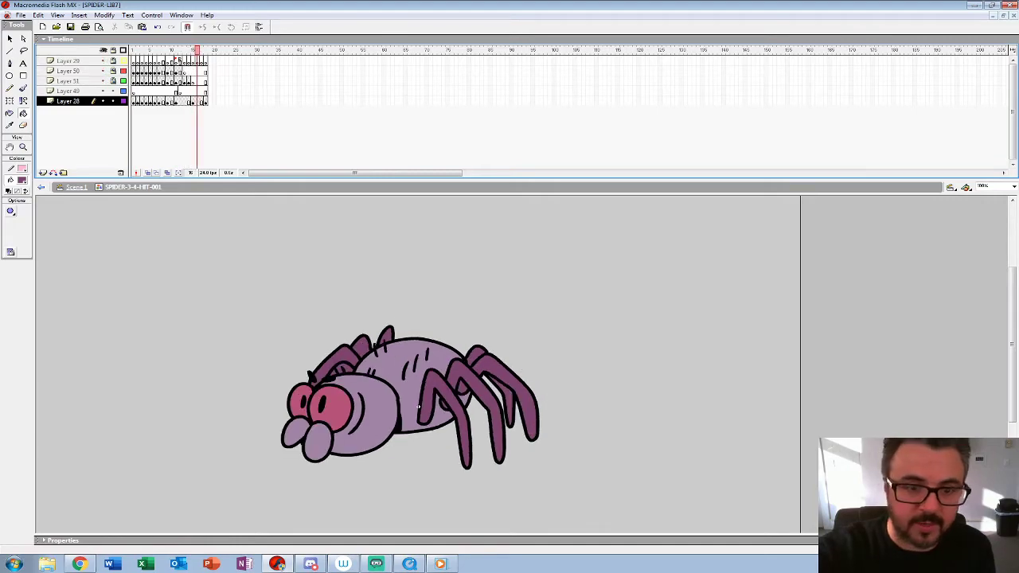
key(z)
alt+click(419, 404)
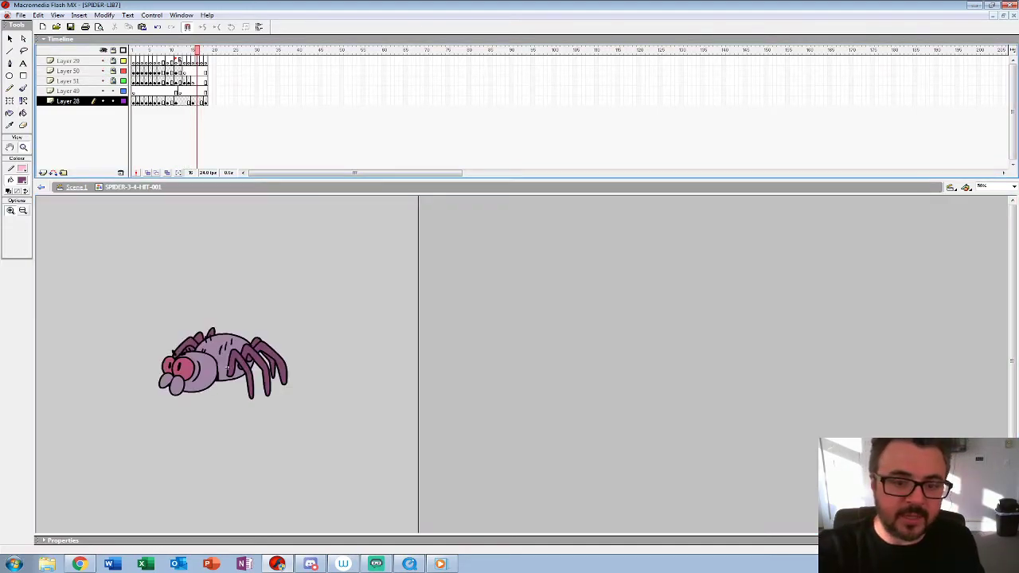
click(134, 71)
key(Return)
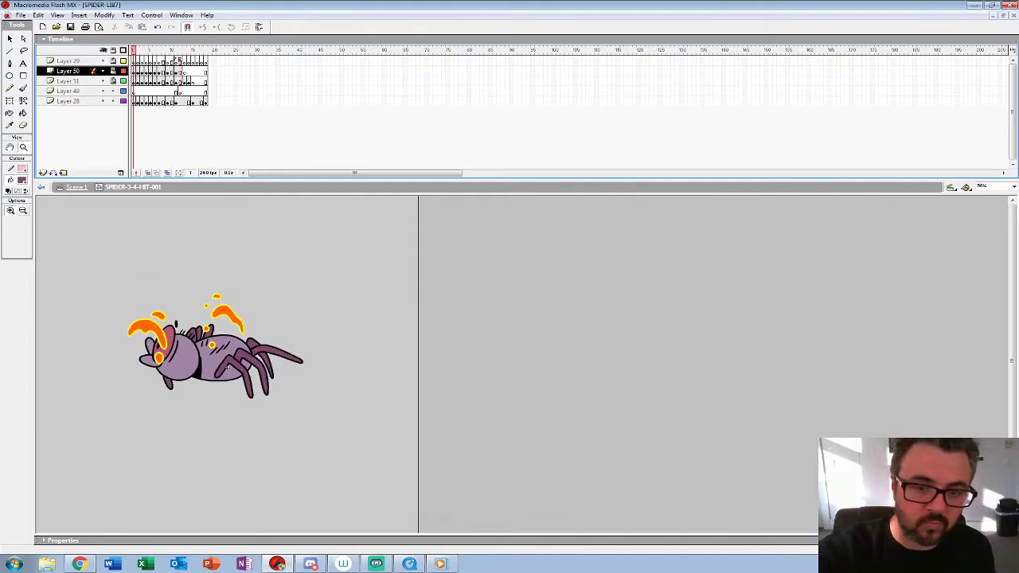
Step: Recolour the spider's black outlines, dark patch and hair marks on frame 1 of Layer 28 with the hit effect's yellow
click(226, 368)
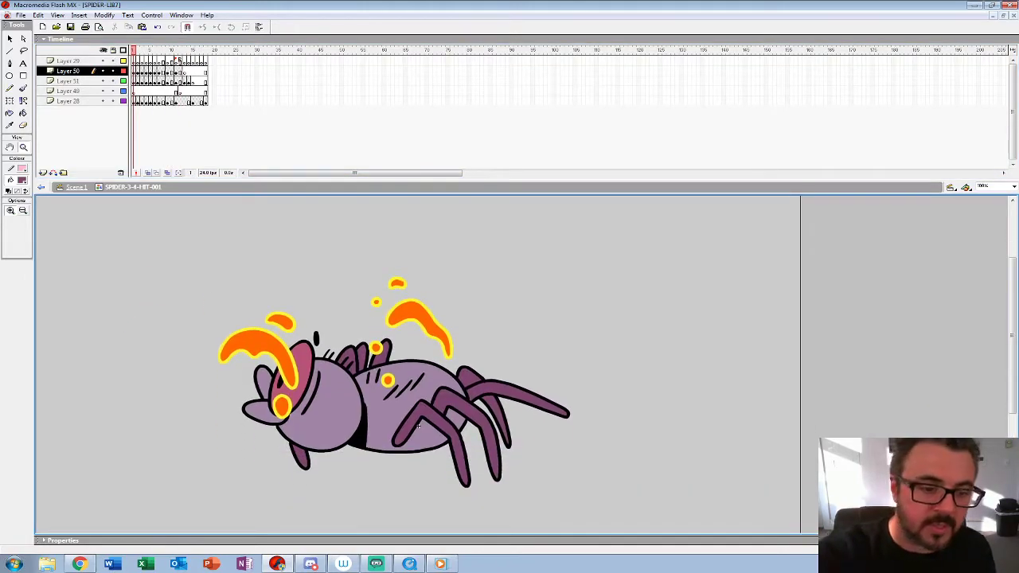
click(22, 181)
click(223, 358)
key(k)
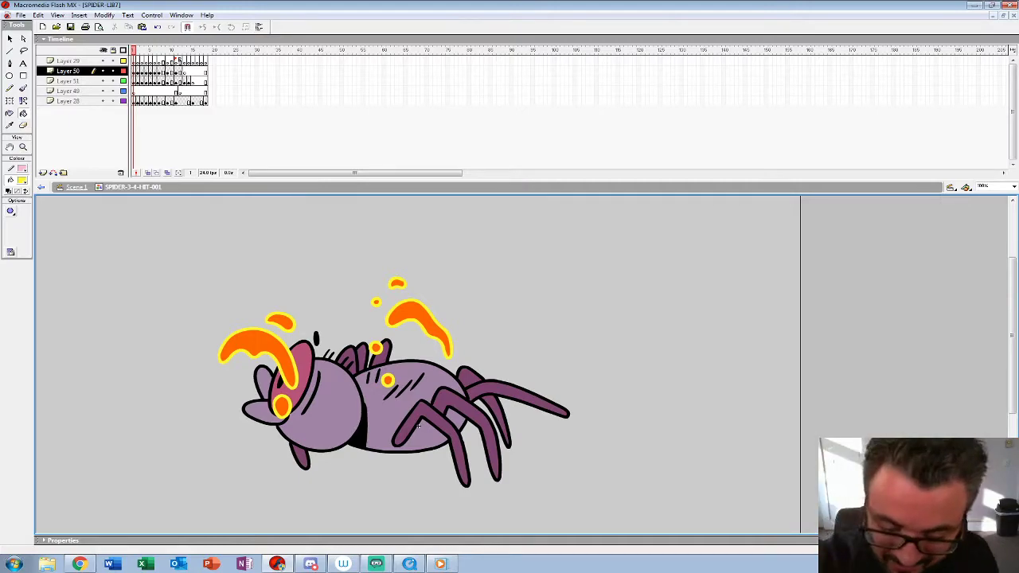
click(134, 102)
key(period)
key(comma)
click(418, 425)
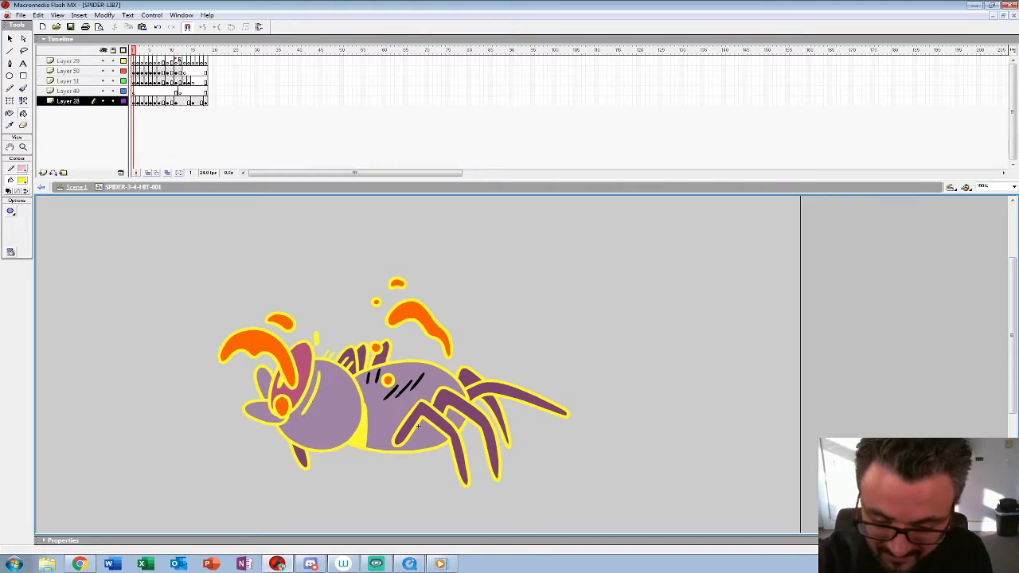
click(418, 426)
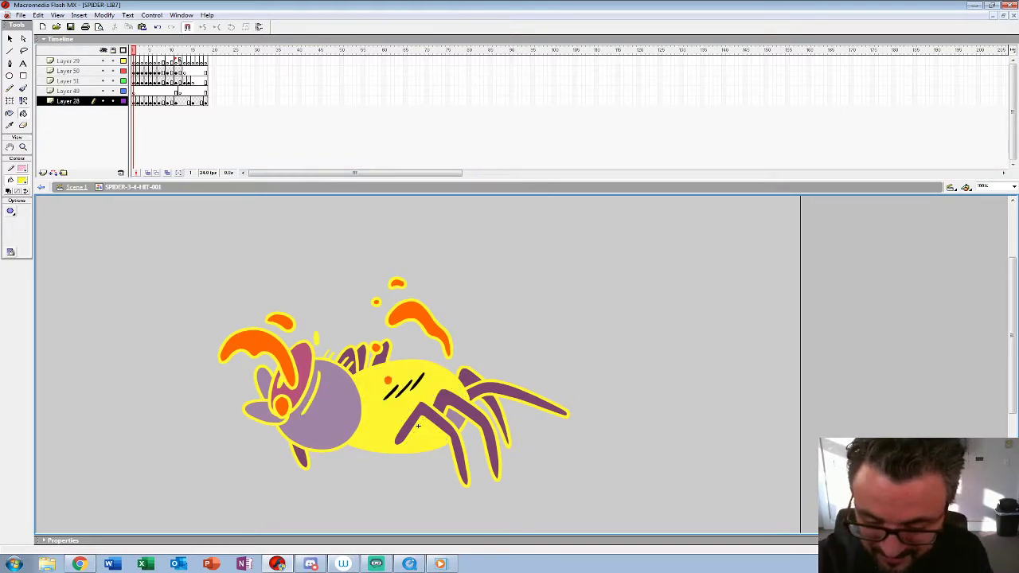
key(ctrl+z)
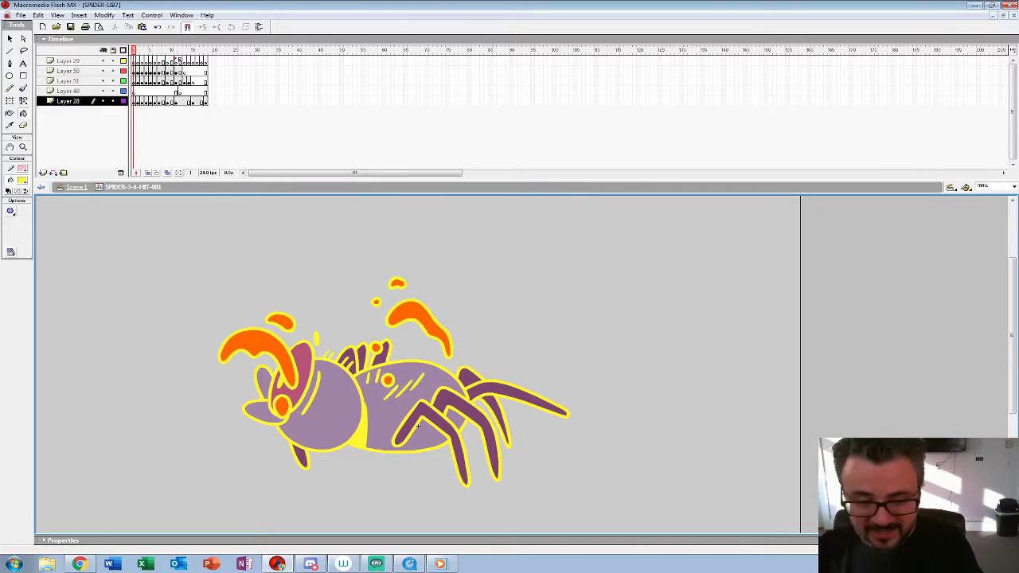
Step: Fill the spider's head, eye, body and legs on frame 1 with the hit effect's orange
click(22, 181)
click(254, 343)
click(301, 361)
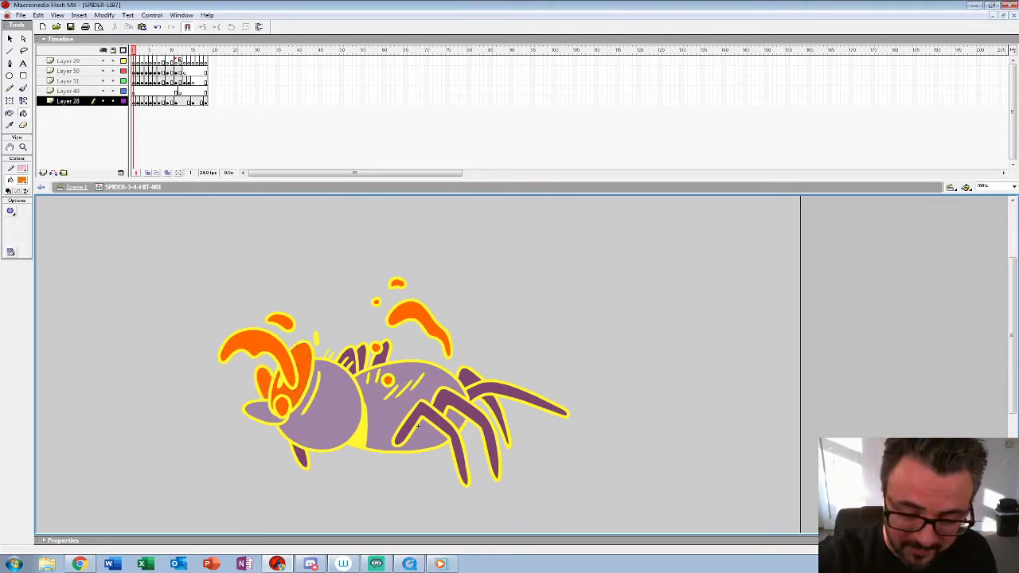
click(417, 426)
click(417, 426)
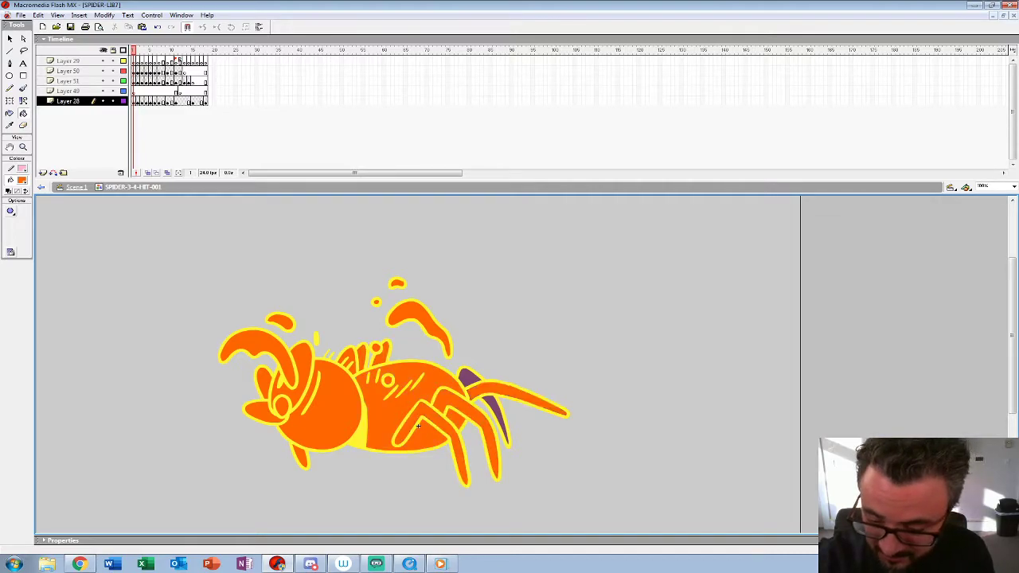
Step: Recolour the spider's black outlines, pupil and hair marks on frame 2 with the hit effect's cyan
key(period)
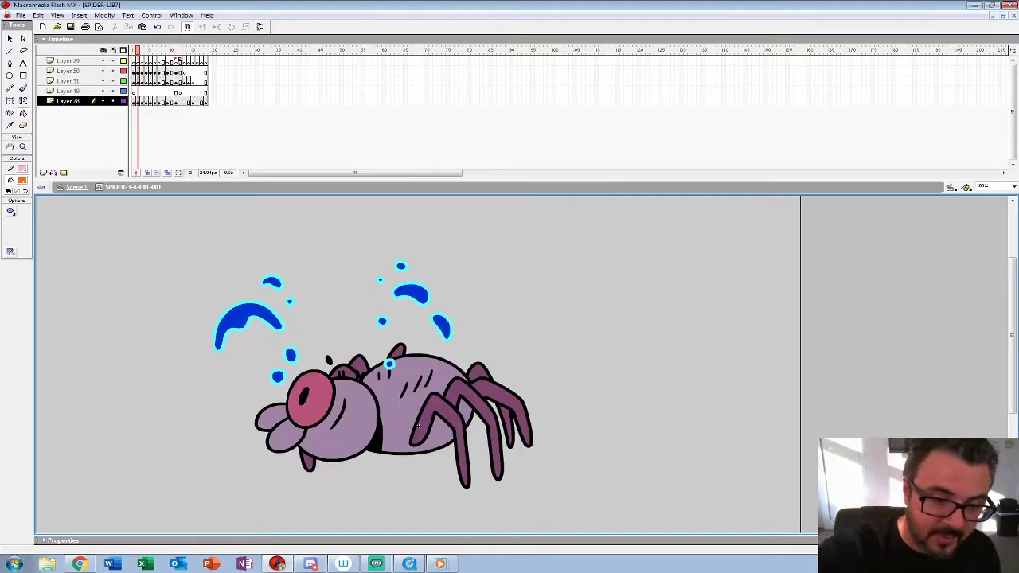
click(21, 181)
click(218, 348)
click(376, 442)
click(304, 397)
click(339, 413)
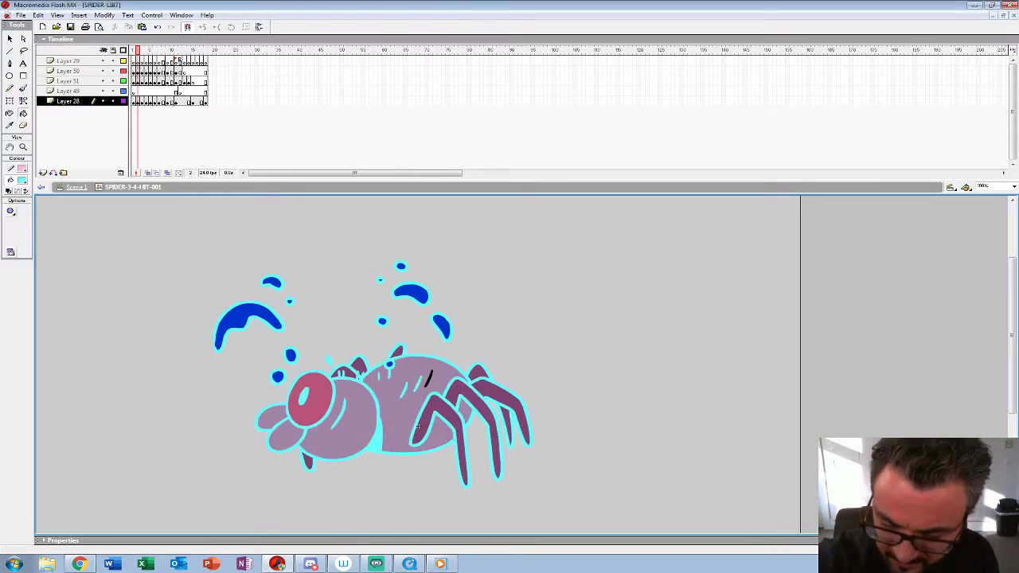
Step: Fill the eye, head, mouthparts, abdomen and far-side legs on frame 2 with the hit effect's dark blue
click(21, 181)
click(246, 312)
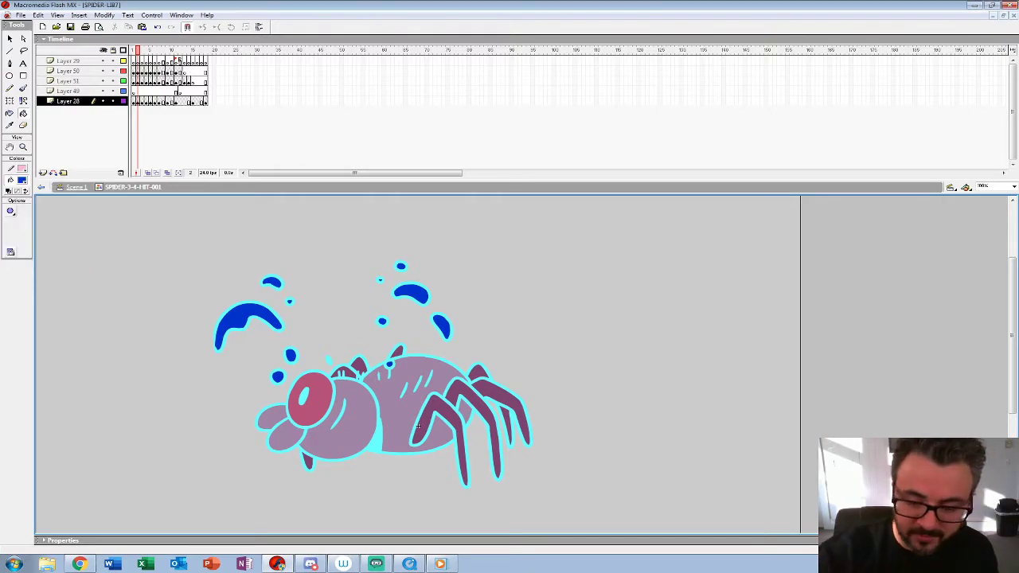
click(315, 404)
click(337, 434)
click(285, 437)
click(272, 417)
click(308, 461)
click(414, 402)
click(343, 372)
click(359, 366)
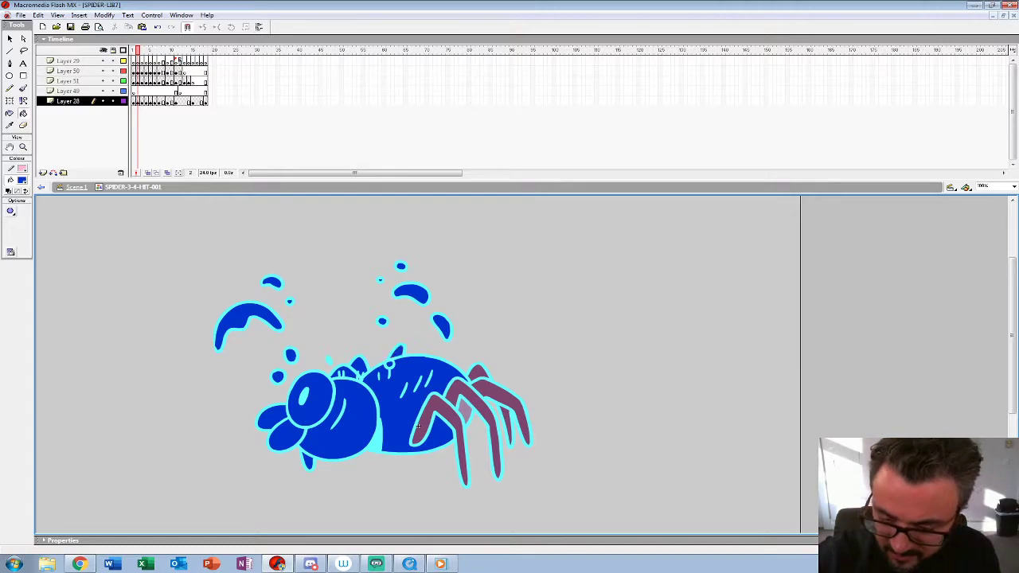
Step: Fill the remaining legs and the gap between them on frame 2 dark blue, undoing the fill that covers the cyan outline
click(430, 410)
click(480, 410)
click(465, 412)
click(503, 395)
click(477, 373)
click(504, 422)
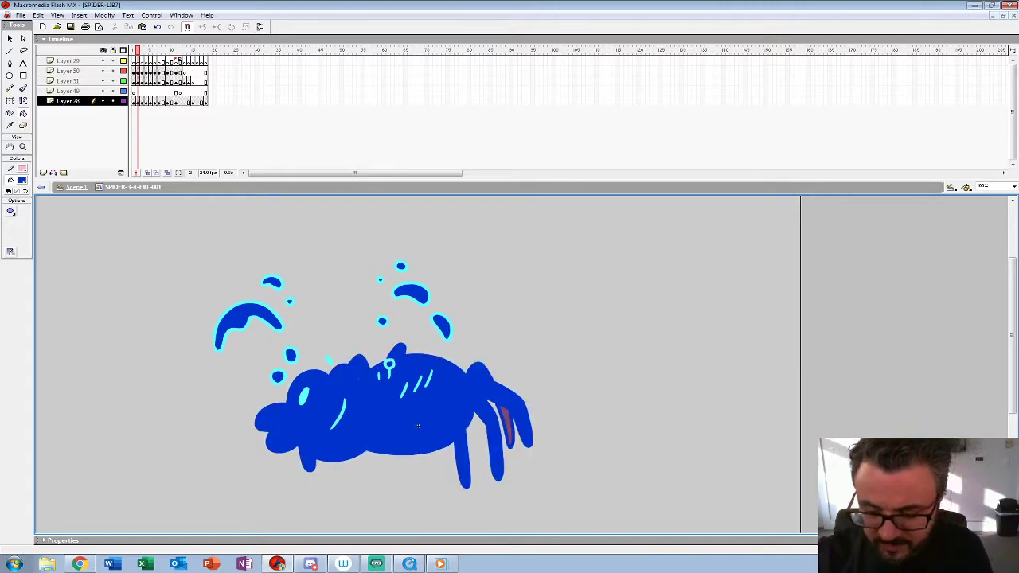
key(ctrl+z)
click(507, 424)
Step: Recolour the spider's black outlines, pupil and hair marks on frame 4 with the hit effect's light magenta
key(.)
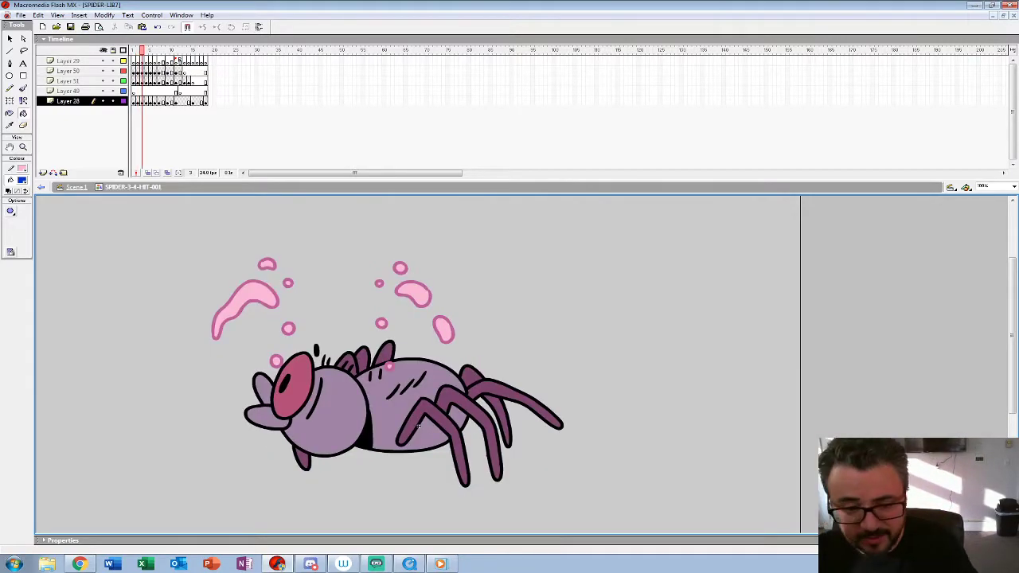
key(.)
click(22, 181)
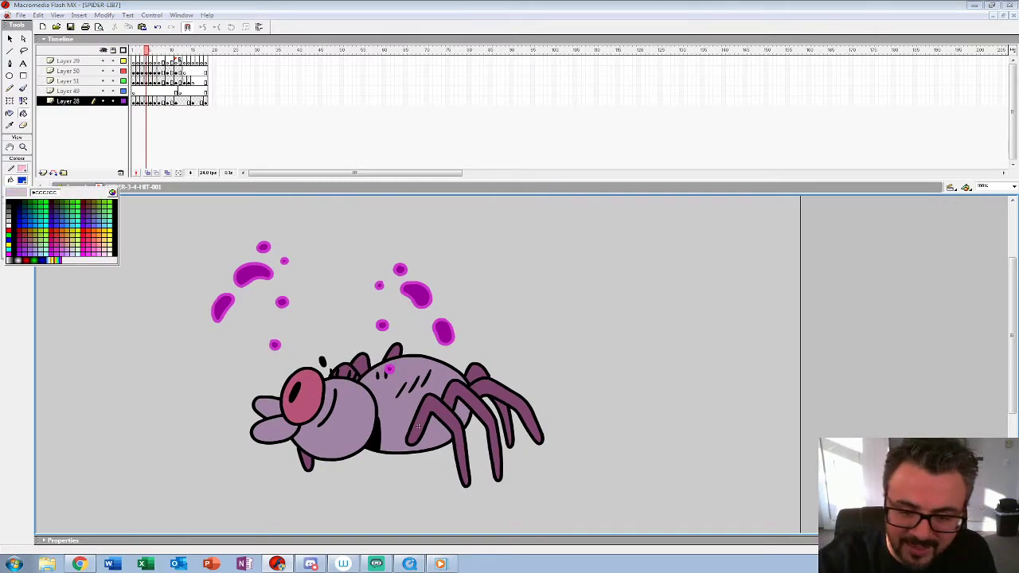
click(236, 279)
key(.)
click(375, 438)
click(295, 392)
click(332, 409)
click(417, 427)
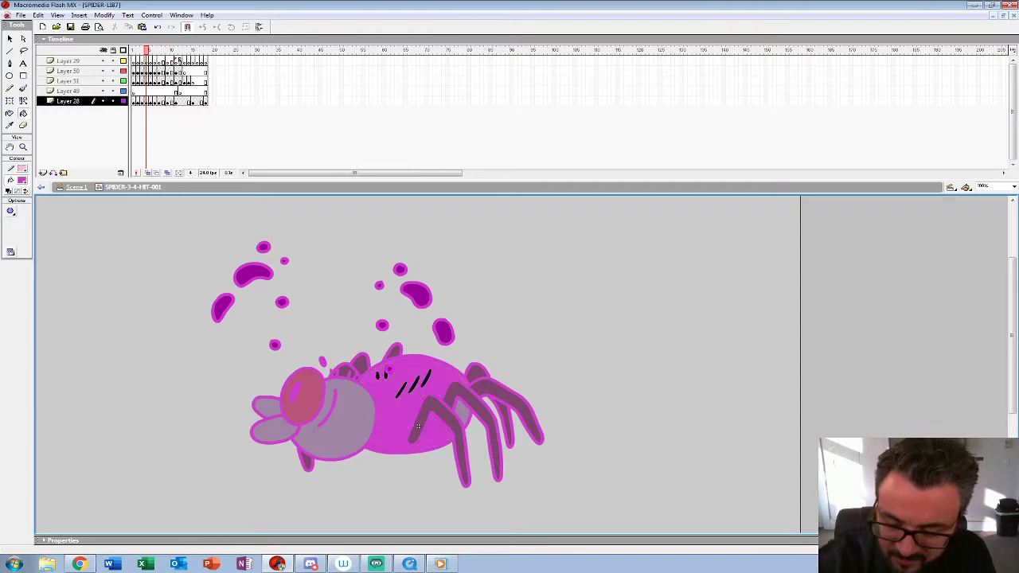
key(ctrl+z)
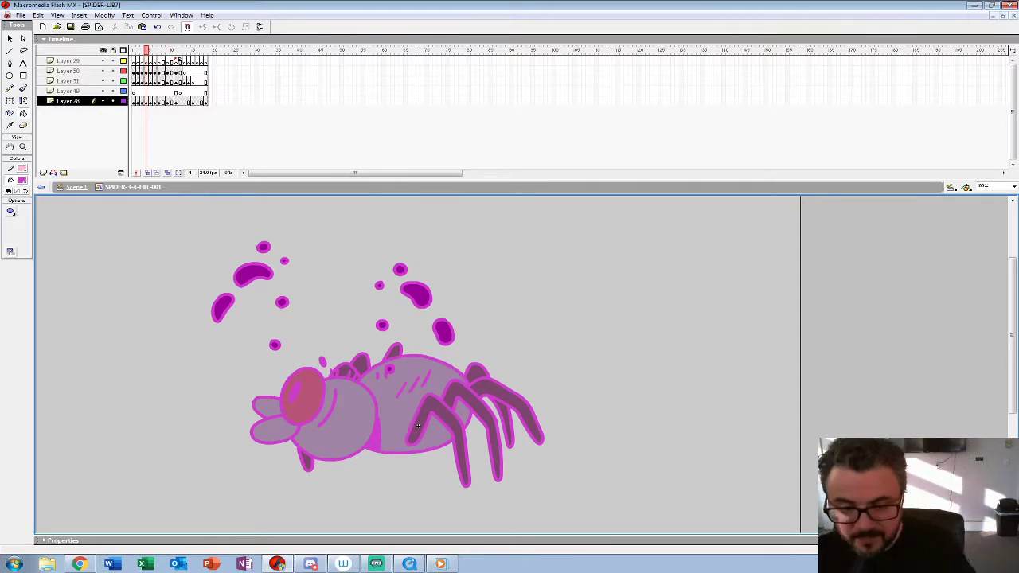
Step: Fill the spider's head, eye, mouthparts, body and legs on frame 4 with the hit effect's dark purple
click(23, 180)
click(24, 249)
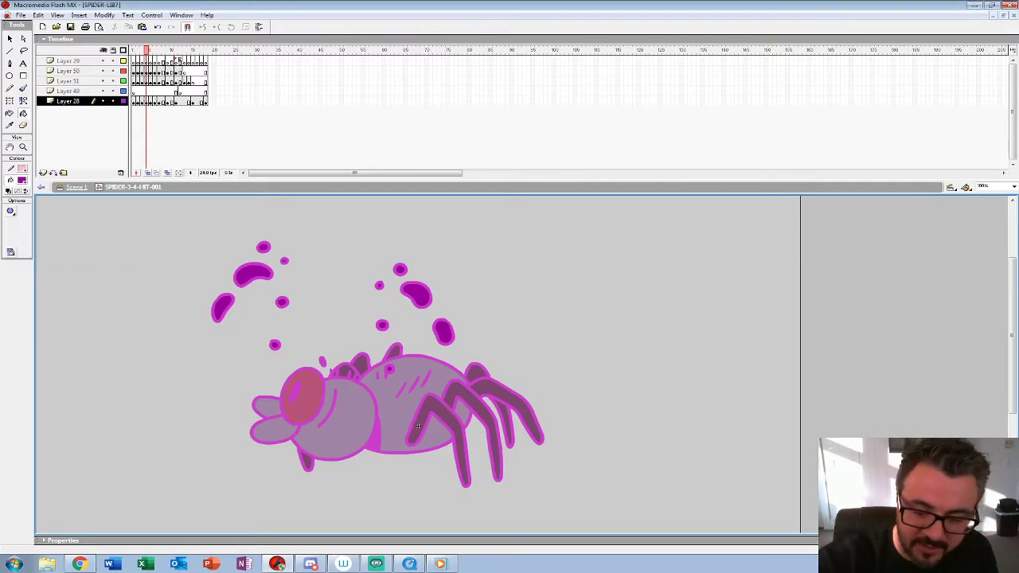
click(347, 422)
click(305, 402)
click(274, 431)
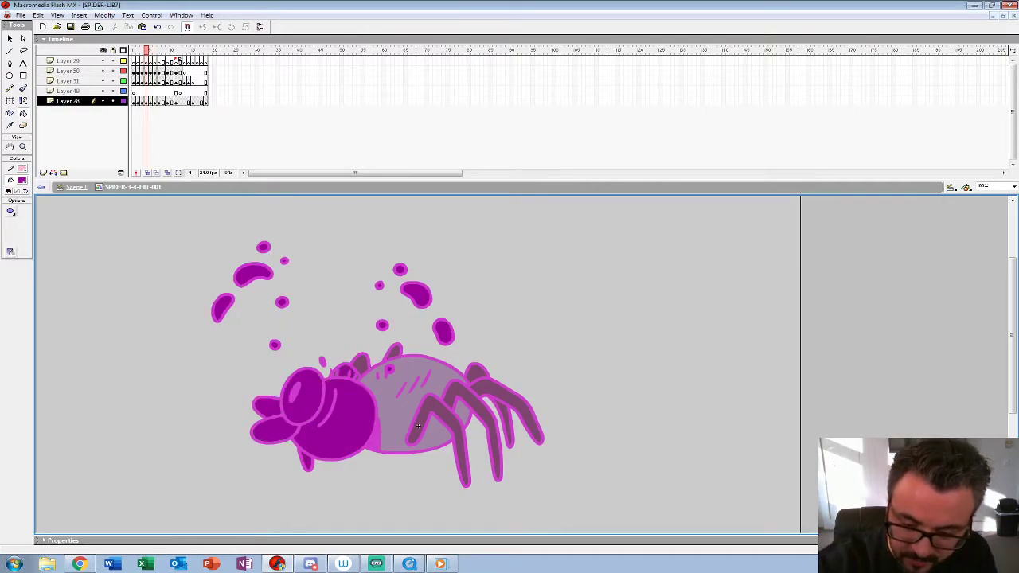
click(417, 427)
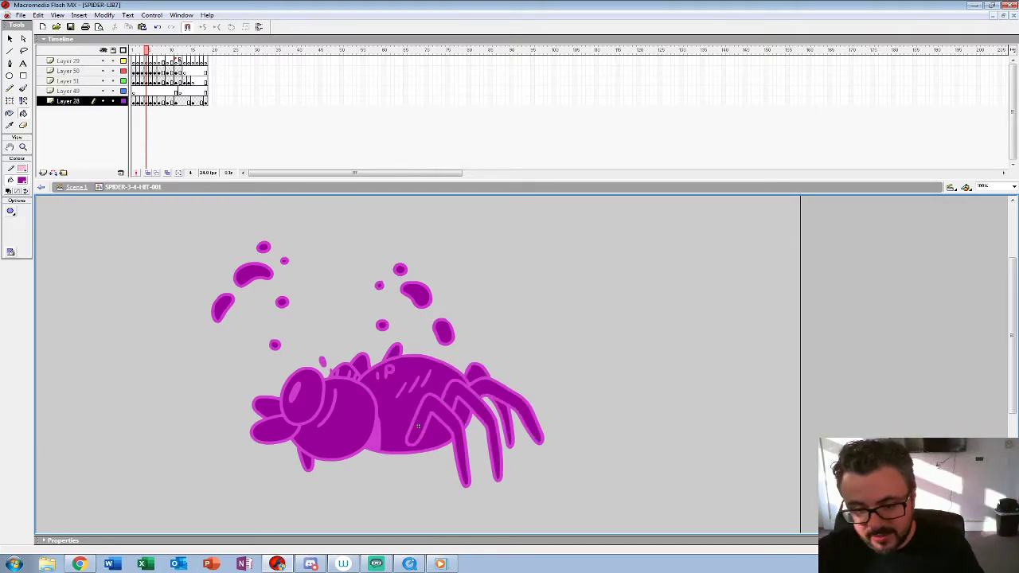
Step: Play the recoloured hit animation zoomed out to 25%
click(23, 147)
alt+click(398, 406)
alt+click(398, 406)
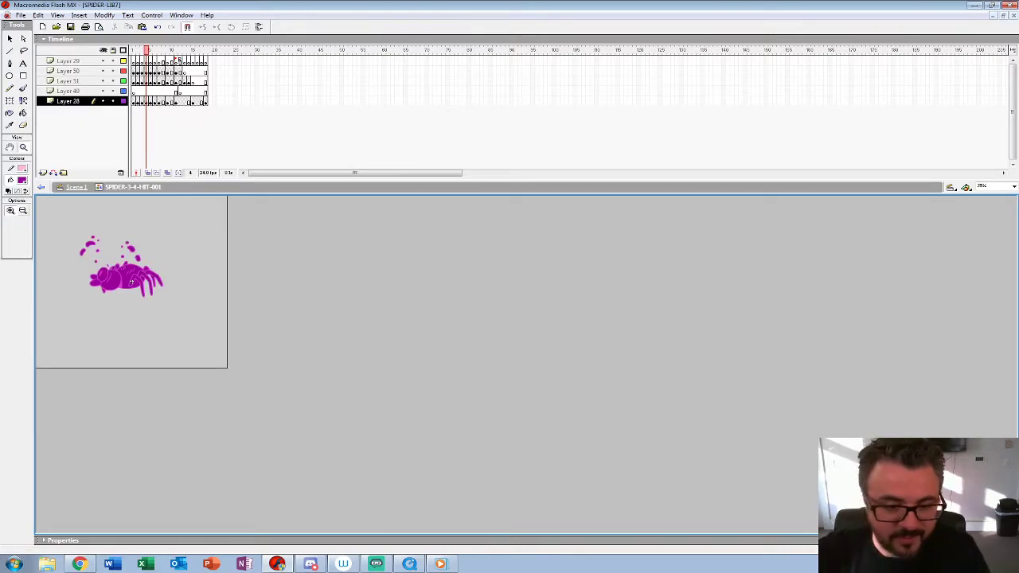
key(Return)
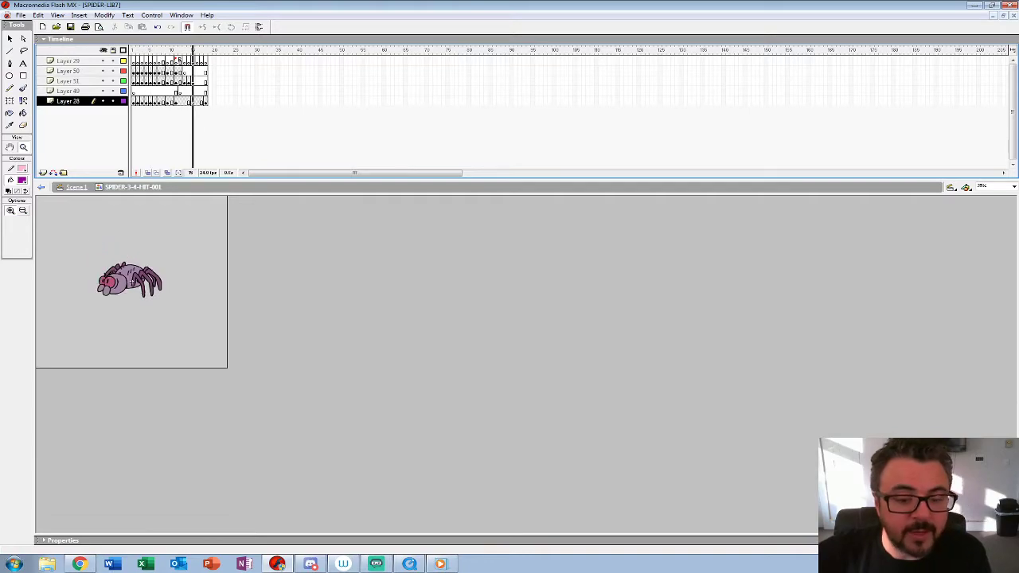
key(Return)
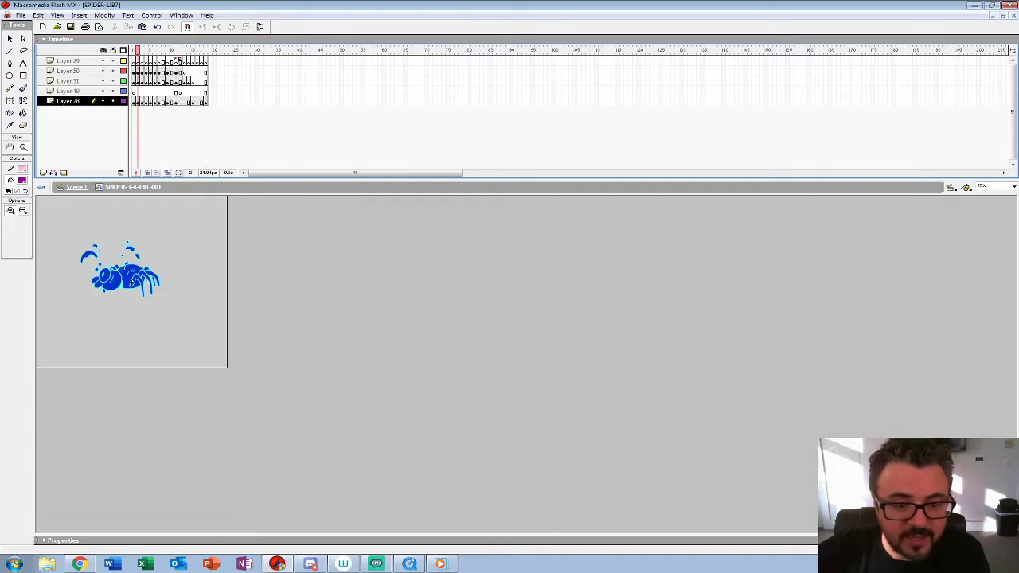
Step: Check the hit animation in Scene 1, and play it inside the SPIDER-3-4-HIT-001 symbol at 50% zoom
click(130, 273)
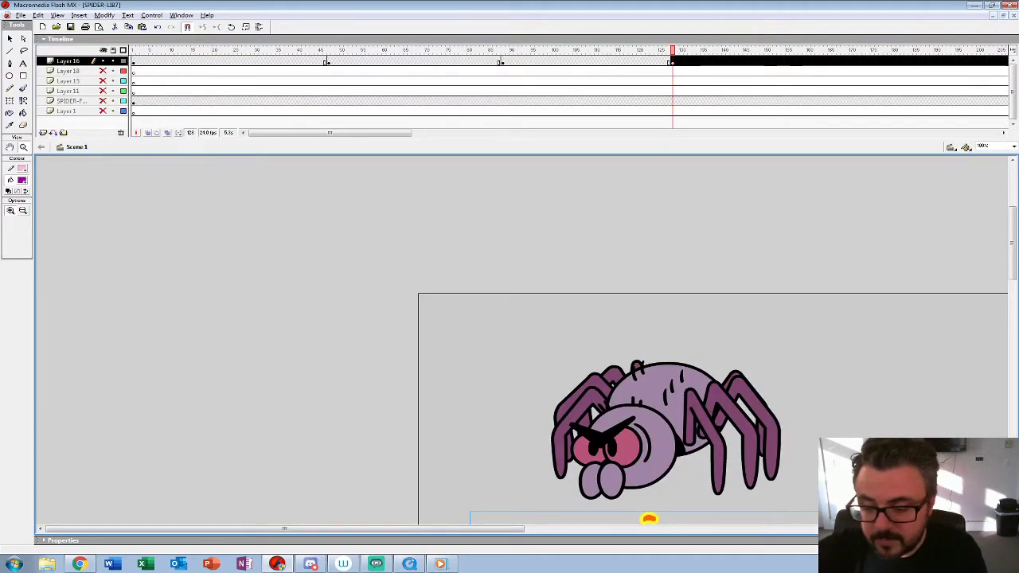
key(ctrl+minus)
key(ctrl+minus)
drag(673, 50, 727, 50)
right_click(184, 332)
click(206, 444)
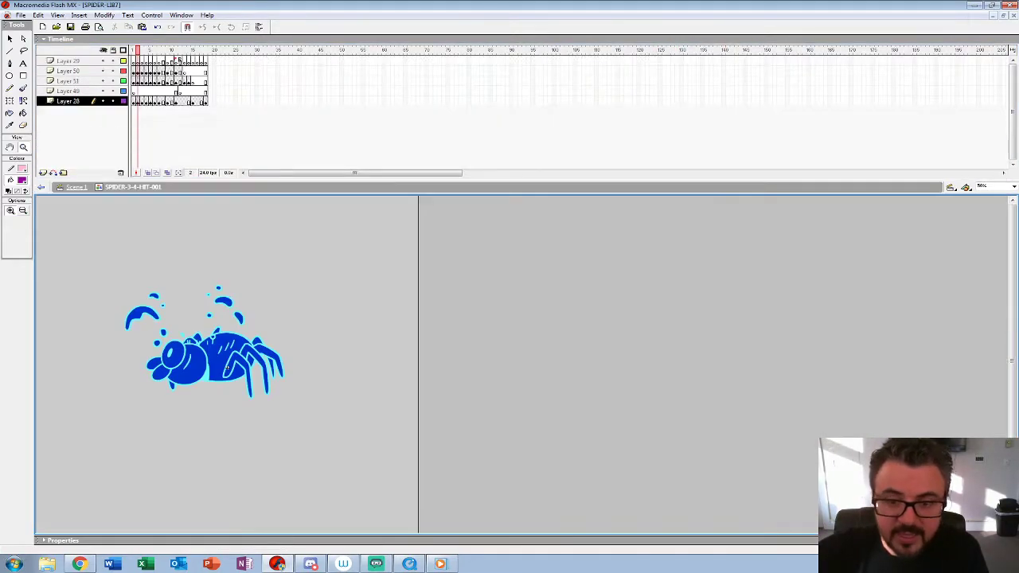
key(Return)
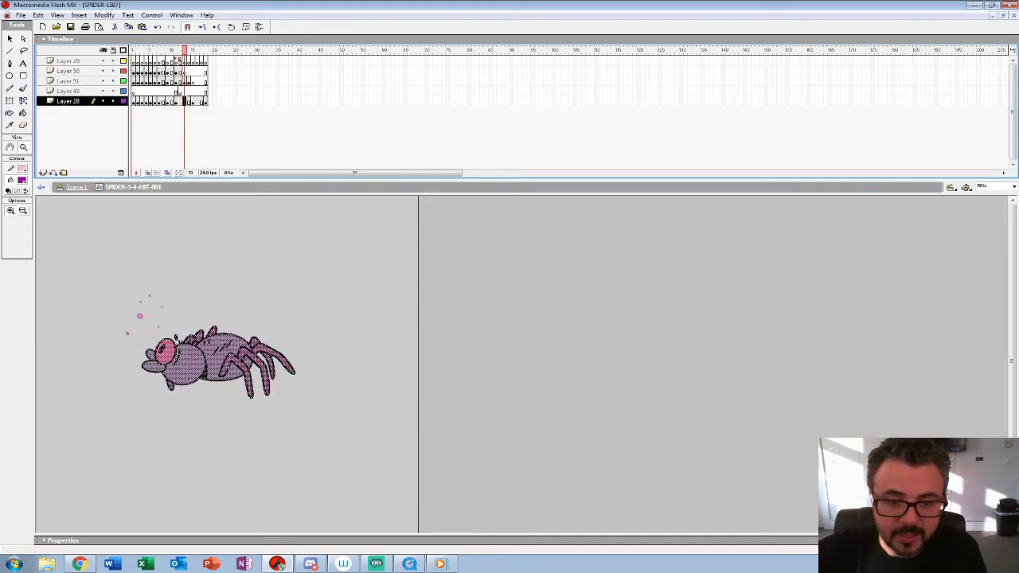
Step: Hide Layers 29, 50, 51 and 49 and show frame 14 of Layer 28 at 200% with onion skinning
drag(103, 61, 103, 91)
click(215, 353)
click(417, 396)
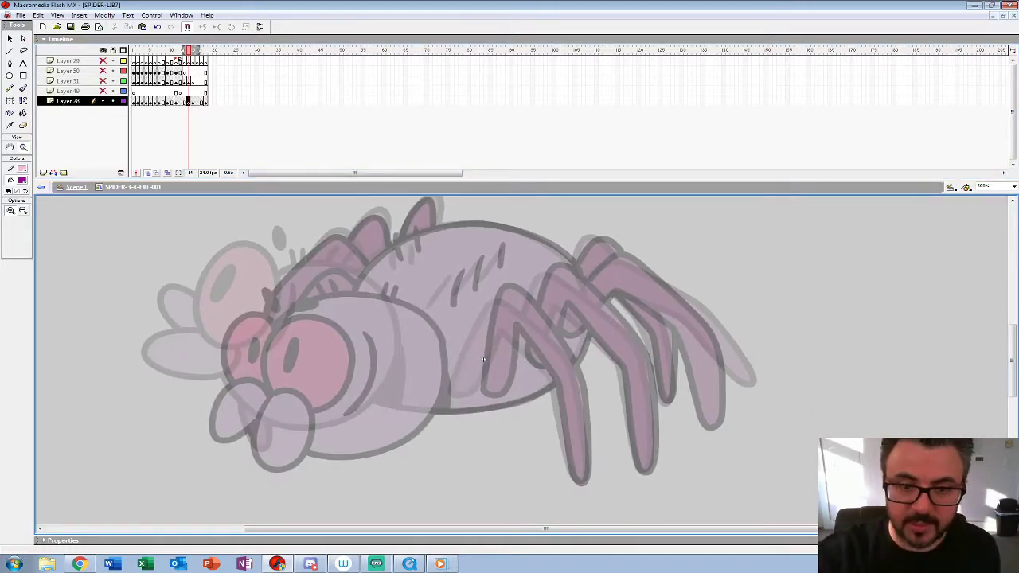
Step: Paste a copy of Layer 28's frame 15 spider in place and shift it up and left as a guide pose
click(192, 101)
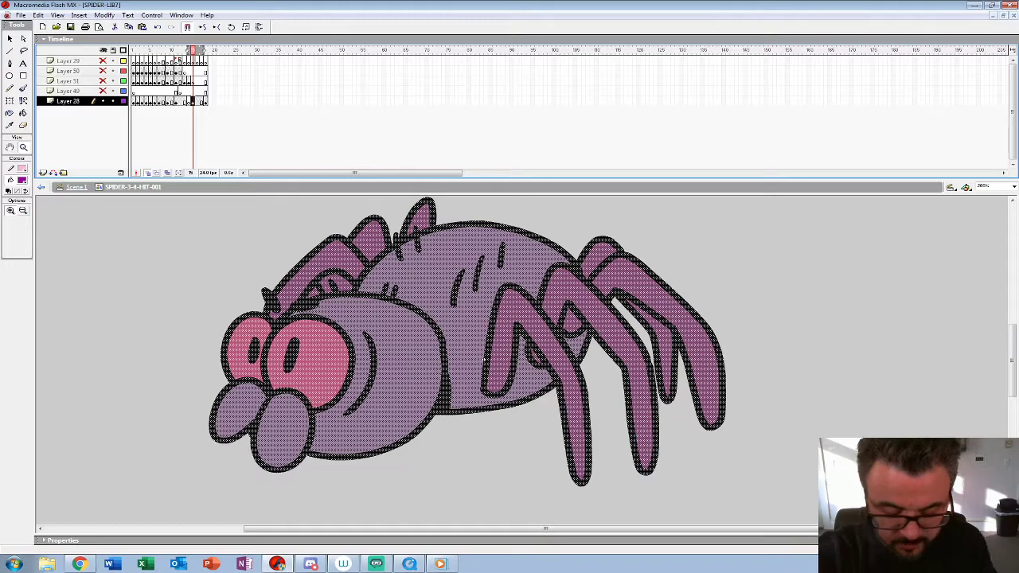
key(ctrl+shift+v)
key(shift+Up)
key(shift+Up)
key(shift+Up)
key(shift+Left)
key(shift+Left)
key(shift+Left)
key(shift+Left)
key(shift+Left)
key(shift+Left)
key(shift+Left)
key(shift+Left)
key(shift+Left)
key(shift+Up)
key(shift+Up)
key(shift+Up)
key(shift+Up)
key(shift+Up)
key(shift+Left)
key(shift+Up)
key(shift+Left)
key(shift+Down)
key(shift+Down)
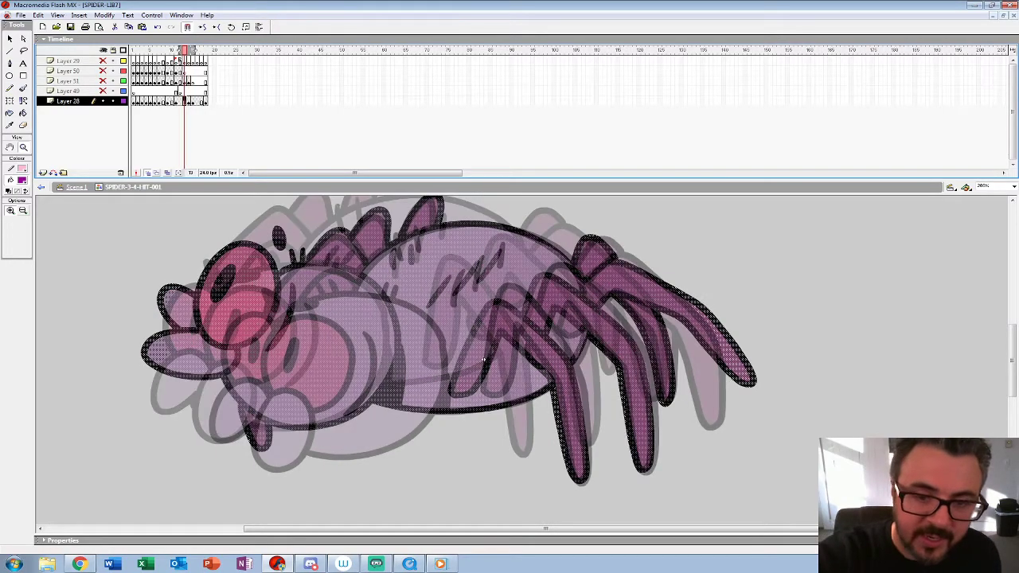
Step: Sketch the spider's raised eyes on frame 13 in red with the Brush tool over the onion-skinned poses
key(ctrl+shift+a)
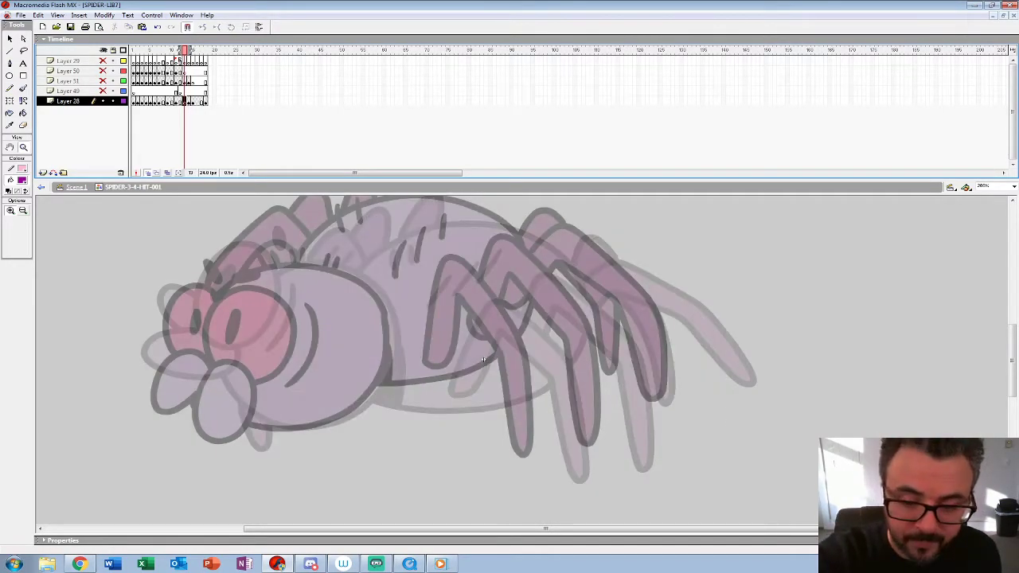
drag(484, 360, 489, 366)
key(b)
click(26, 226)
click(16, 262)
mouse_move(215, 292)
mouse_down()
mouse_move(212, 349)
mouse_move(234, 371)
mouse_up()
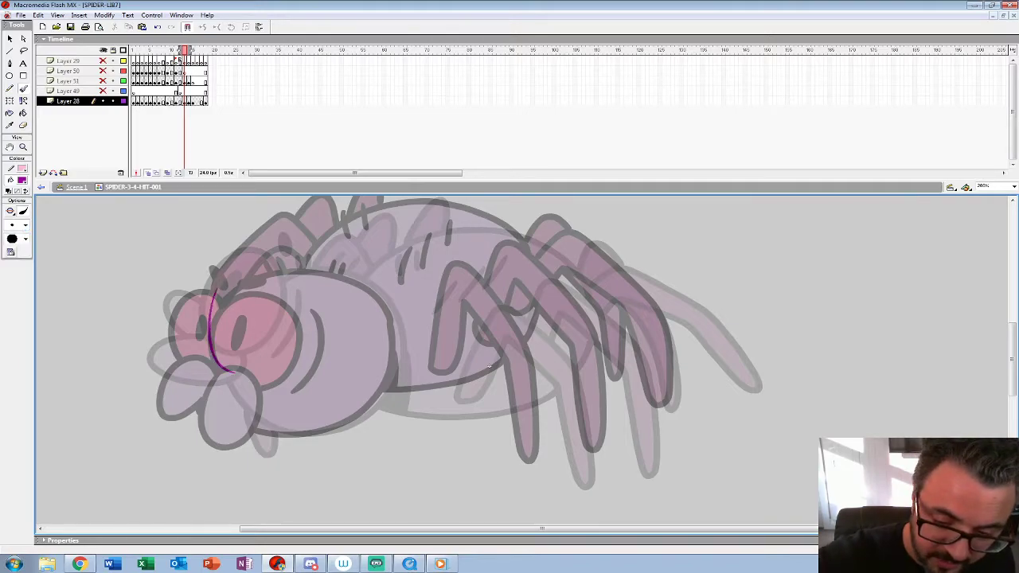
click(22, 180)
click(9, 233)
key(ctrl+z)
mouse_move(214, 298)
mouse_down()
mouse_move(217, 359)
mouse_move(264, 363)
mouse_move(281, 295)
mouse_move(212, 317)
mouse_move(271, 278)
mouse_move(230, 326)
mouse_up()
mouse_move(229, 266)
mouse_down()
mouse_move(186, 311)
mouse_move(209, 352)
mouse_up()
mouse_move(201, 296)
mouse_down()
mouse_move(209, 349)
mouse_move(188, 360)
mouse_move(191, 416)
mouse_move(231, 352)
mouse_move(221, 402)
mouse_move(238, 390)
mouse_up()
Step: Sketch the mouthparts, head outline, cheek crease and hair marks in red on frame 13
mouse_move(193, 322)
mouse_down()
mouse_move(151, 361)
mouse_move(172, 367)
mouse_up()
mouse_move(169, 325)
mouse_down()
mouse_move(145, 336)
mouse_move(173, 408)
mouse_move(342, 434)
mouse_move(379, 406)
mouse_move(389, 298)
mouse_move(273, 271)
mouse_up()
drag(307, 301, 292, 382)
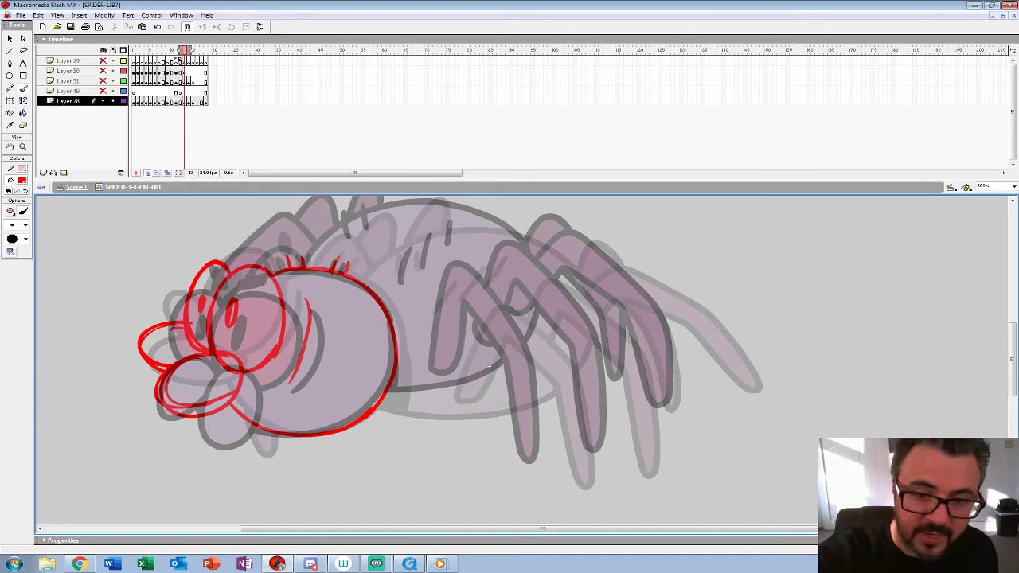
Step: Place a copy of the red head sketch on frame 14 and shift it right and down between the neighbouring poses
key(F6)
mouse_move(489, 366)
mouse_down()
mouse_move(499, 380)
mouse_move(482, 356)
mouse_up()
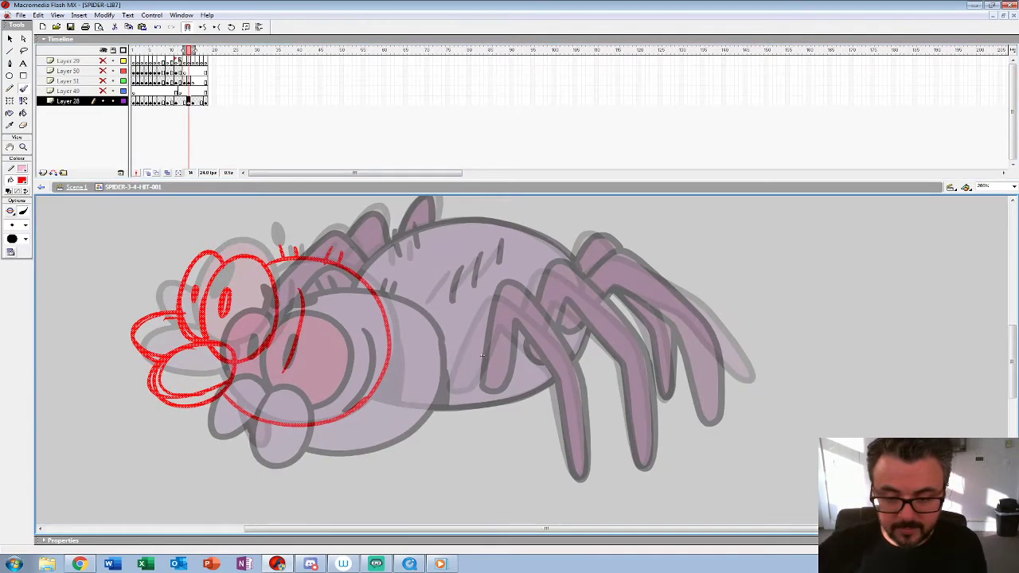
key(shift+Right)
key(shift+Right)
key(shift+Right)
key(shift+Right)
key(shift+Right)
key(shift+Down)
key(shift+Down)
key(shift+Down)
key(shift+Down)
key(shift+Down)
key(shift+Down)
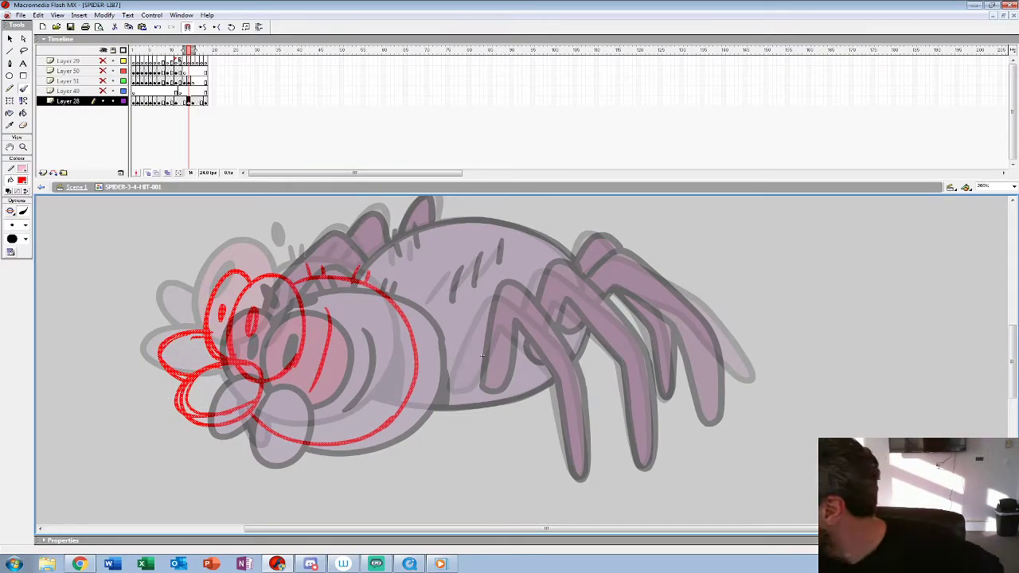
key(shift+Down)
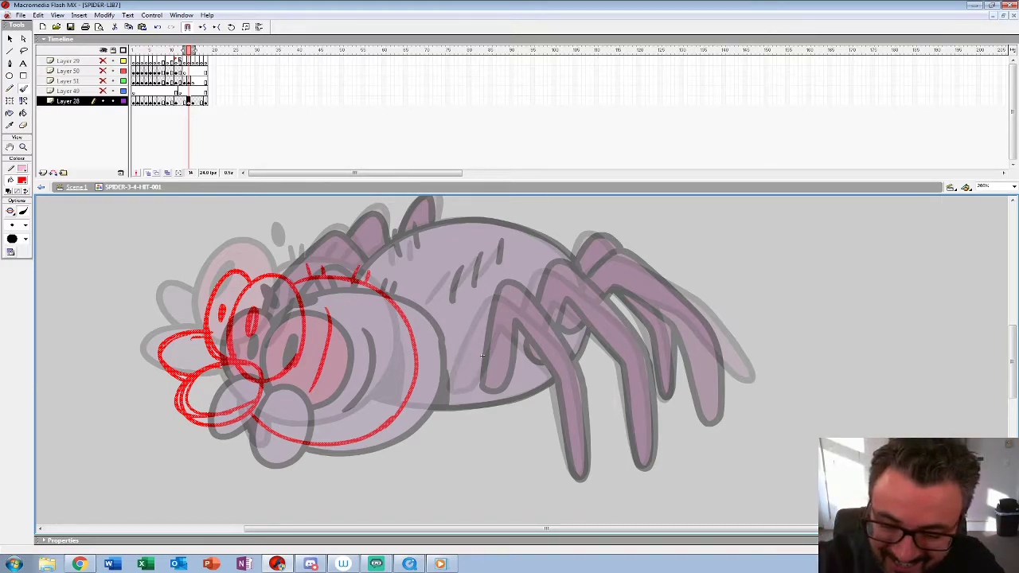
Step: Sketch the crease behind the spider's head and the abdomen's upper outline in red on frame 14
key(Escape)
drag(245, 408, 346, 444)
key(ctrl+z)
drag(429, 362, 401, 413)
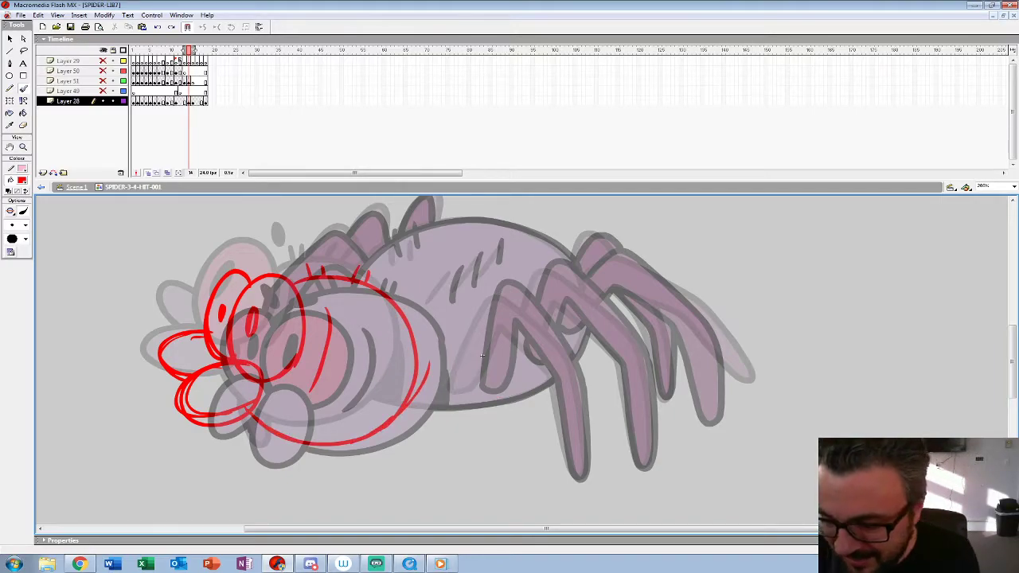
mouse_move(576, 360)
mouse_down()
mouse_move(578, 275)
mouse_move(531, 236)
mouse_move(464, 220)
mouse_move(392, 238)
mouse_move(354, 280)
mouse_up()
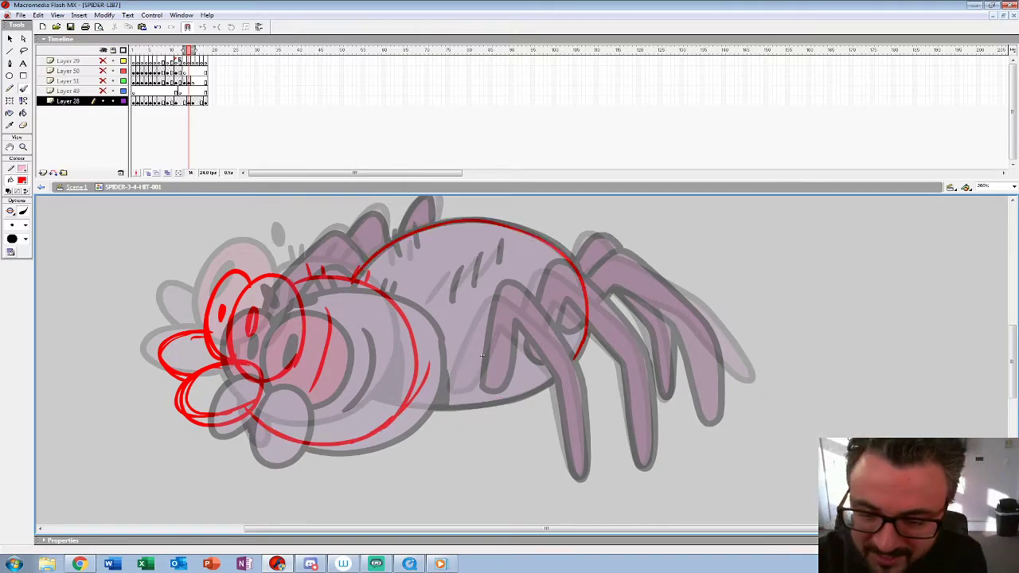
Step: Sketch the back's hair marks, the abdomen's underside, the first far leg and the chin tip in red over the onion-skinned poses
drag(451, 276, 442, 305)
drag(476, 255, 462, 292)
drag(501, 246, 489, 276)
mouse_move(405, 409)
mouse_down()
mouse_move(516, 402)
mouse_move(573, 360)
mouse_move(586, 283)
mouse_move(318, 239)
mouse_move(288, 277)
mouse_up()
drag(245, 409, 264, 446)
mouse_move(264, 446)
mouse_down()
mouse_move(268, 422)
mouse_move(238, 415)
mouse_up()
key(space)
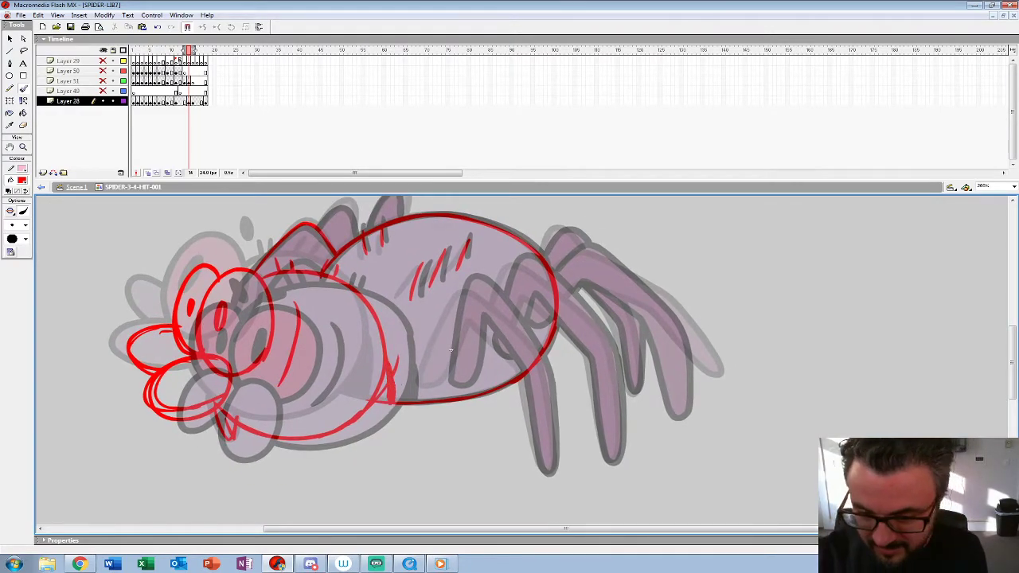
key(space)
drag(450, 351, 449, 386)
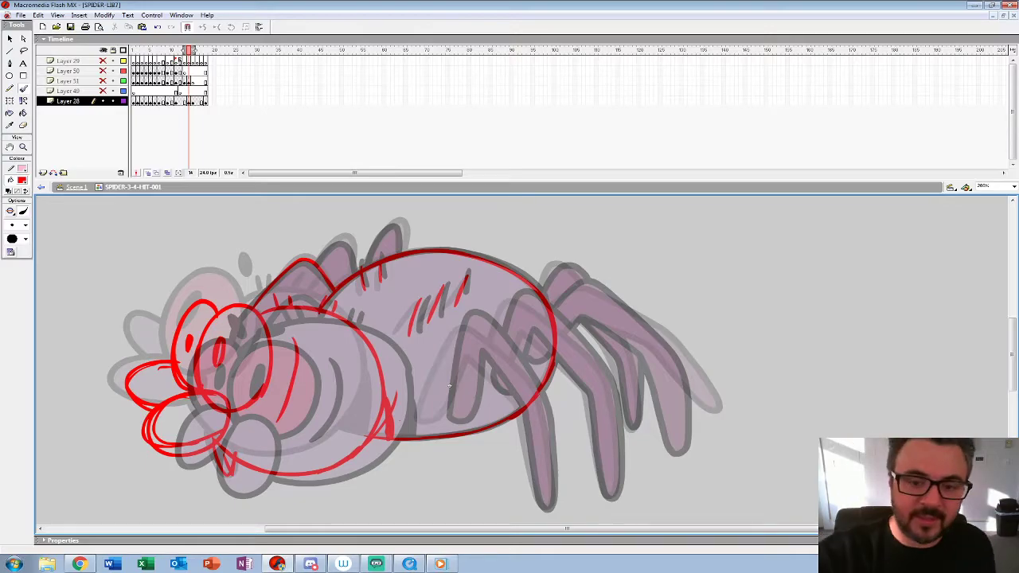
Step: Keep the red sketch on frame 13, insert a blank keyframe on Layer 28's frame 14, and extend onion skinning back to frame 12
key(shift+F5)
key(F5)
key(F7)
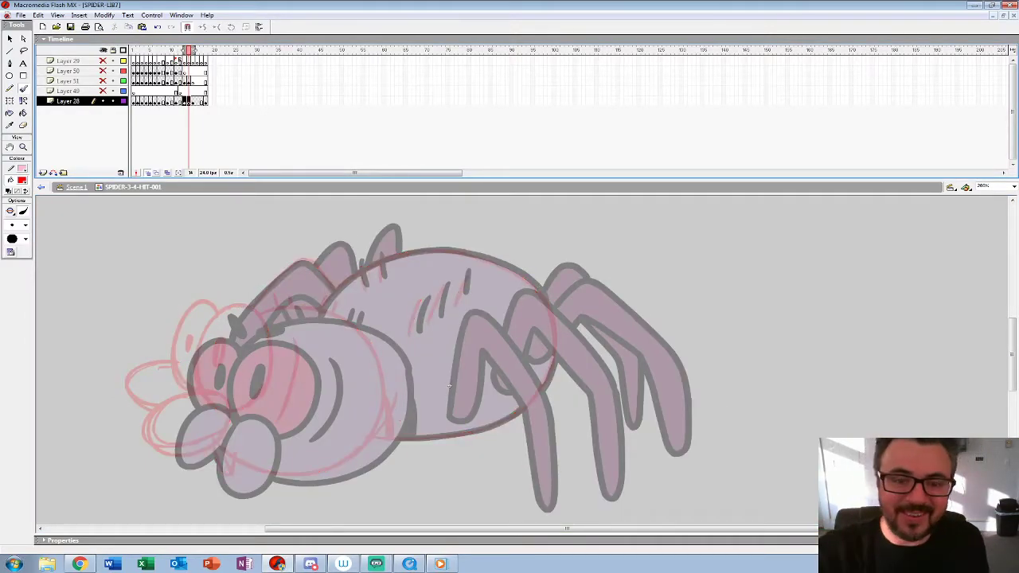
drag(184, 51, 179, 50)
Step: Add red eyebrow marks above the spider's eyes on frame 13 with the Brush tool
key(ctrl+space)
click(347, 384)
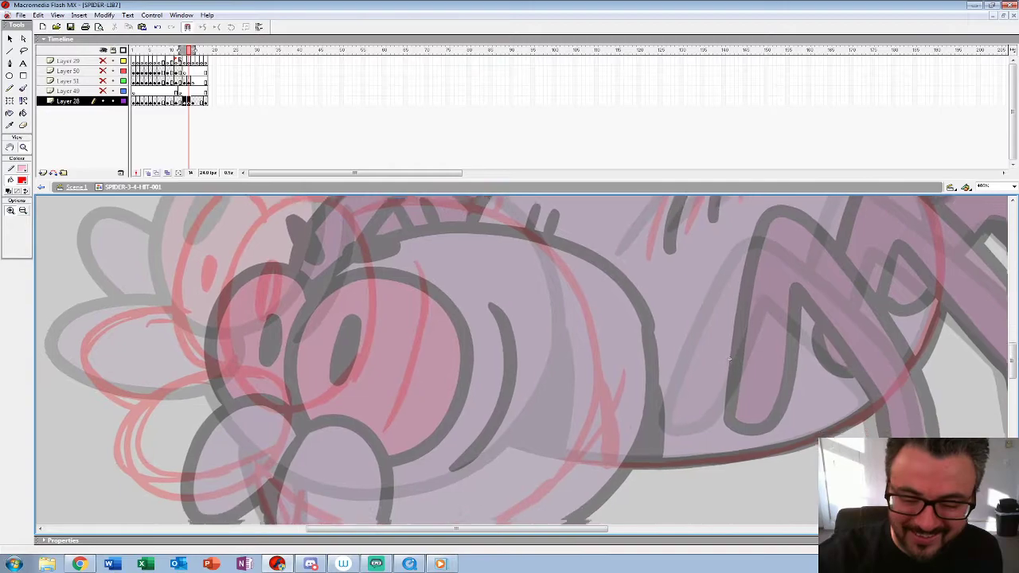
drag(347, 384, 344, 416)
drag(728, 394, 746, 493)
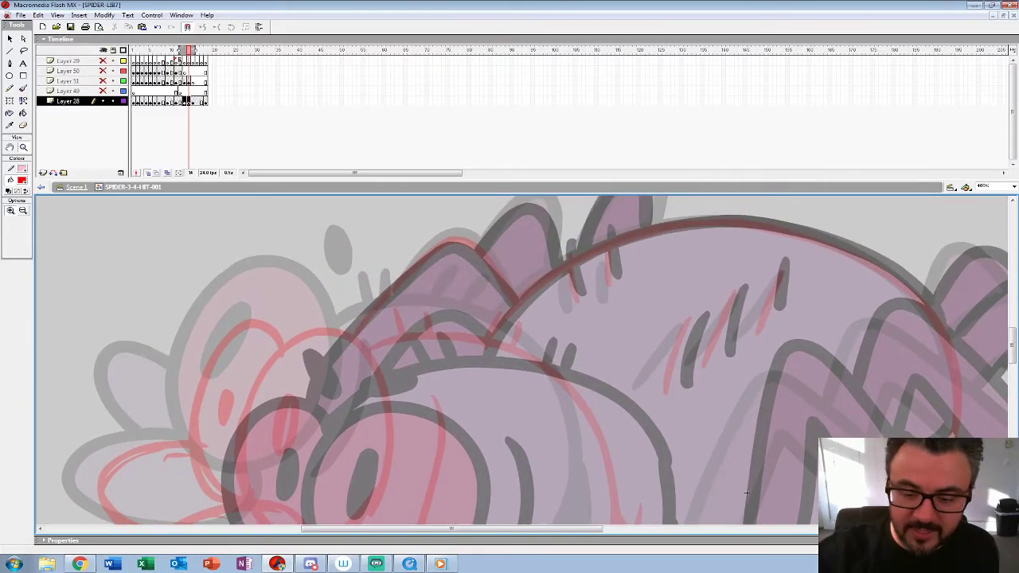
key(comma)
key(ctrl+alt+space)
click(746, 492)
drag(746, 493, 523, 357)
key(period)
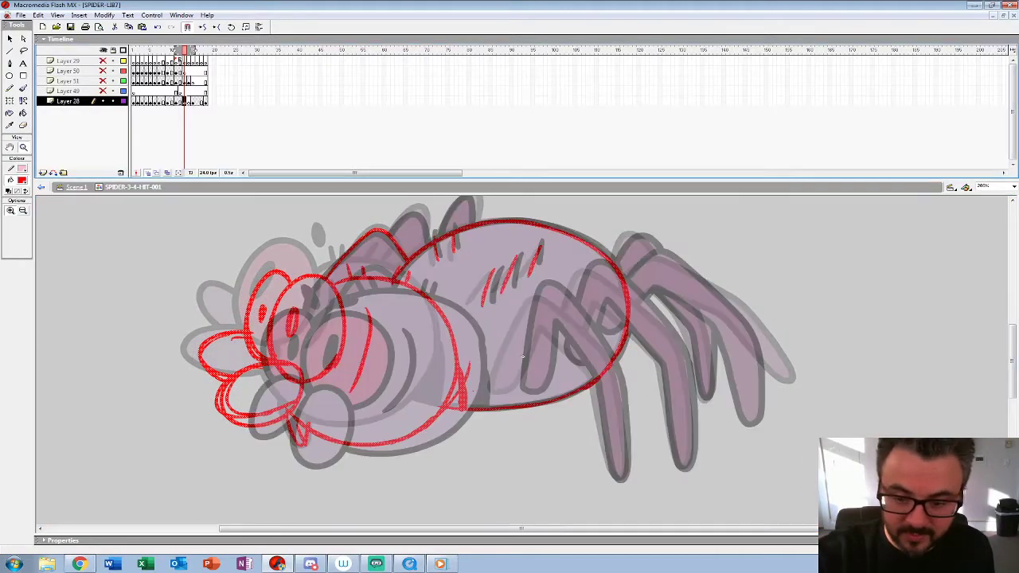
key(b)
drag(319, 260, 334, 266)
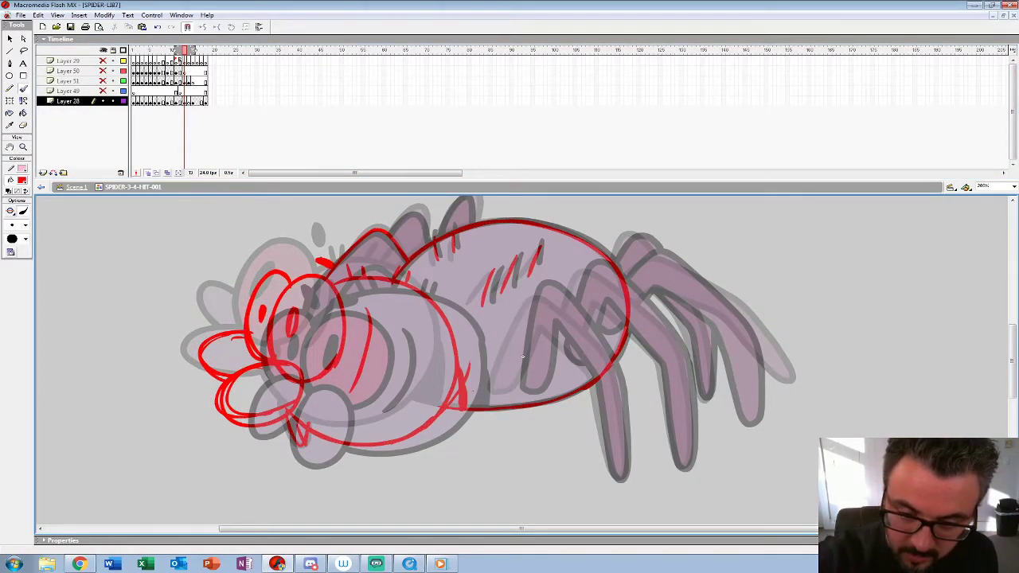
Step: Set the brush to black and a larger size for inking Layer 28's frame 14
key(period)
key(ctrl+space)
click(523, 357)
drag(523, 356, 802, 419)
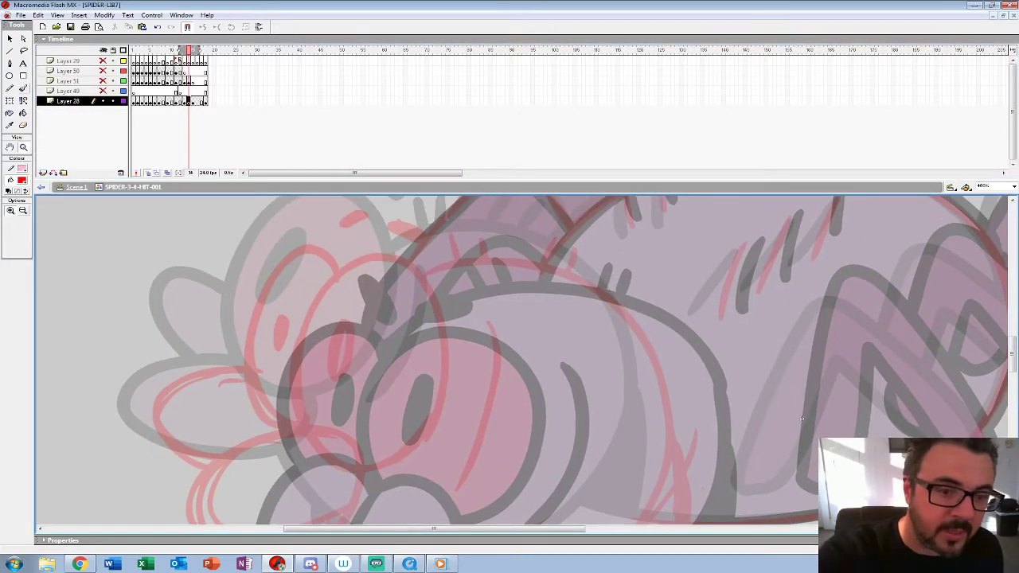
click(21, 180)
click(9, 201)
click(26, 225)
click(12, 338)
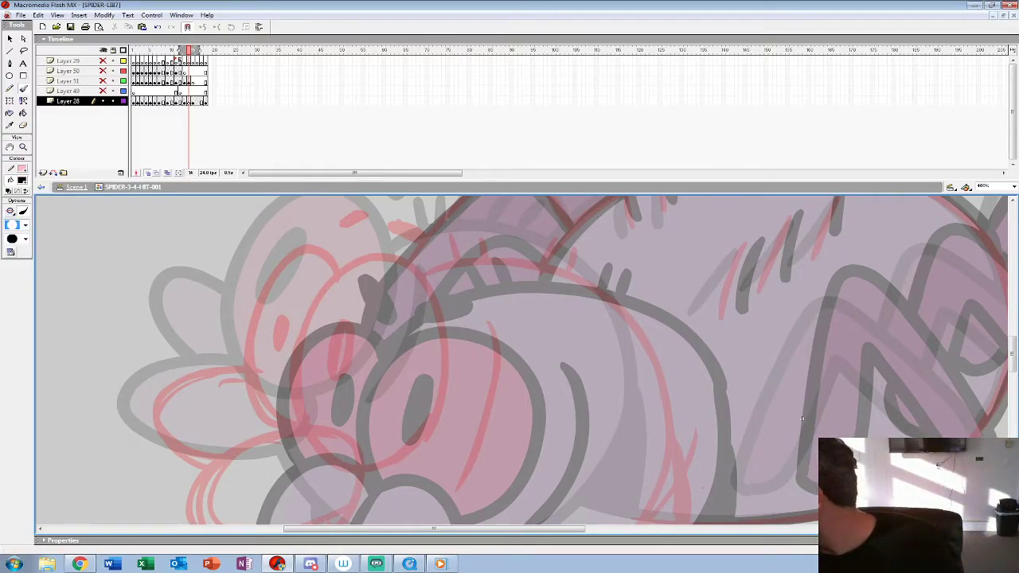
Step: Ink the spider's near eye, its pupil and the near mouthpart in black on frame 14 over the red sketch
drag(506, 276, 493, 329)
key(ctrl+z)
drag(494, 391, 579, 298)
mouse_move(427, 430)
mouse_down()
mouse_move(436, 402)
mouse_move(390, 336)
mouse_move(273, 432)
mouse_move(390, 452)
mouse_move(425, 432)
mouse_move(394, 515)
mouse_up()
mouse_move(424, 464)
mouse_down()
mouse_move(455, 436)
mouse_move(464, 254)
mouse_move(343, 375)
mouse_move(354, 415)
mouse_up()
mouse_move(394, 316)
mouse_down()
mouse_move(387, 367)
mouse_move(406, 318)
mouse_up()
mouse_move(395, 245)
mouse_down()
mouse_move(305, 342)
mouse_move(352, 414)
mouse_move(388, 355)
mouse_move(395, 369)
mouse_up()
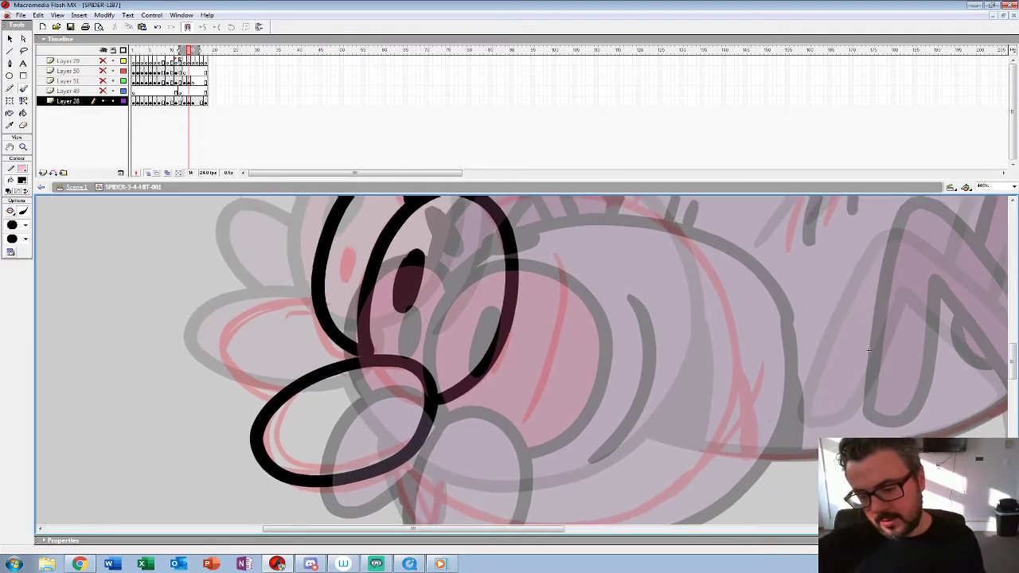
Step: Undo the far eye outline, then ink the far mouthpart, the far eye and its pupil in black
drag(868, 349, 875, 357)
key(ctrl+z)
mouse_move(368, 331)
mouse_down()
mouse_move(305, 309)
mouse_move(222, 349)
mouse_move(279, 404)
mouse_up()
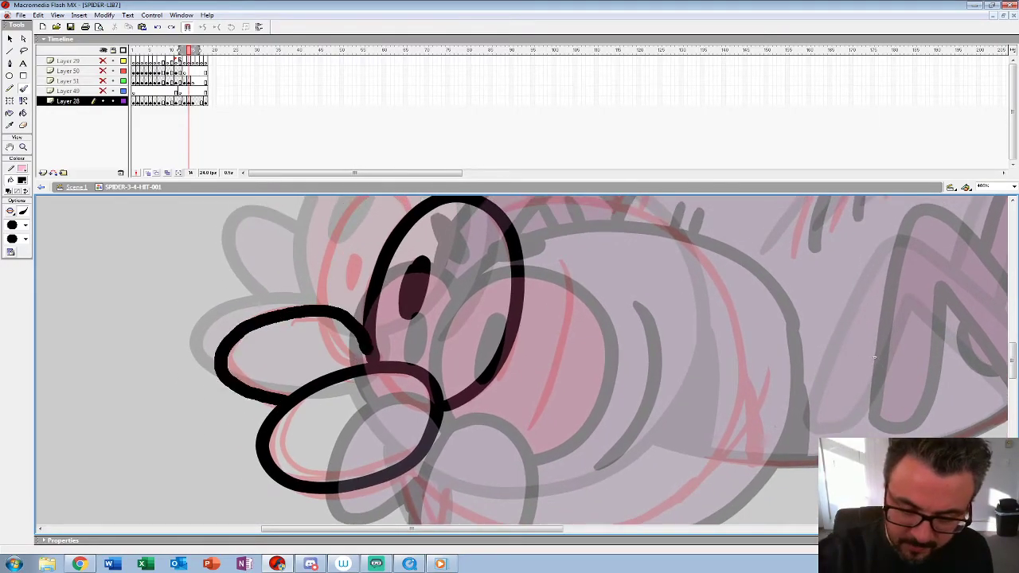
drag(874, 363, 875, 434)
mouse_move(407, 267)
mouse_down()
mouse_move(349, 277)
mouse_move(312, 380)
mouse_up()
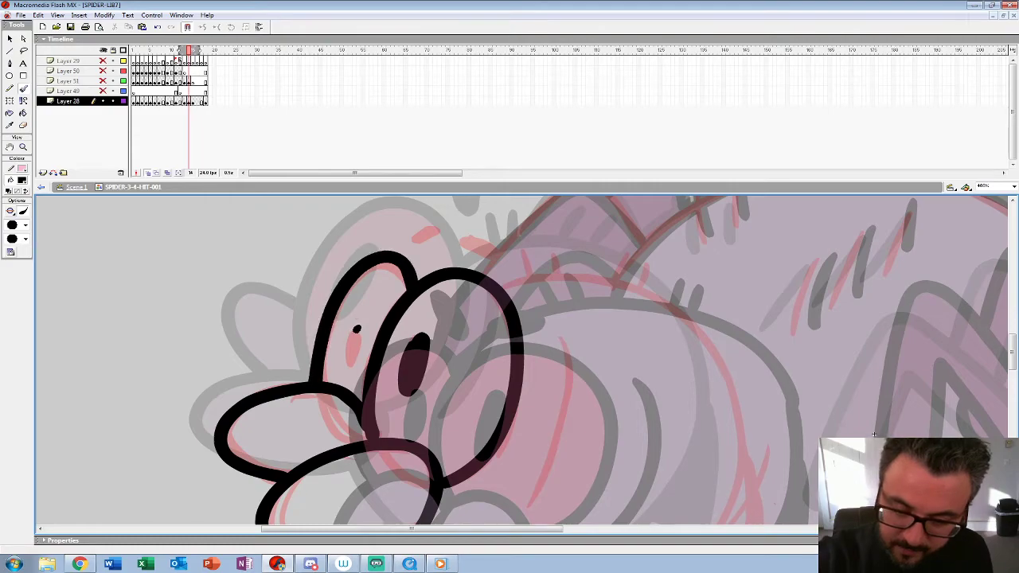
drag(356, 329, 350, 366)
Step: Ink the eyebrow marks, round head outline, cheek crease and the hair marks on top of the head
mouse_move(414, 240)
mouse_down()
mouse_move(438, 227)
mouse_move(417, 235)
mouse_up()
drag(557, 359, 318, 336)
mouse_move(261, 269)
mouse_down()
mouse_move(343, 246)
mouse_move(417, 265)
mouse_move(466, 302)
mouse_move(490, 346)
mouse_move(502, 406)
mouse_move(487, 269)
mouse_move(469, 337)
mouse_move(430, 389)
mouse_move(367, 418)
mouse_move(294, 425)
mouse_move(223, 407)
mouse_move(166, 375)
mouse_move(137, 382)
mouse_move(168, 429)
mouse_move(189, 391)
mouse_up()
drag(620, 252, 648, 420)
drag(329, 313, 301, 482)
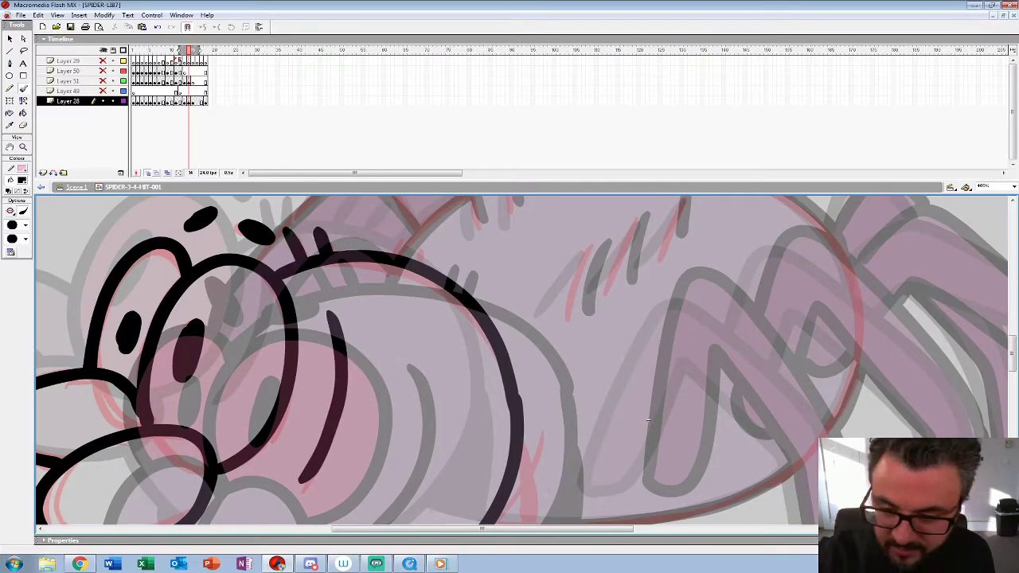
drag(648, 420, 635, 462)
drag(388, 275, 384, 297)
drag(415, 286, 411, 304)
Step: Ink the upper part of the spider's front near leg in black between the onion-skinned poses
mouse_move(635, 462)
mouse_down()
mouse_move(415, 343)
mouse_move(416, 324)
mouse_move(337, 373)
mouse_up()
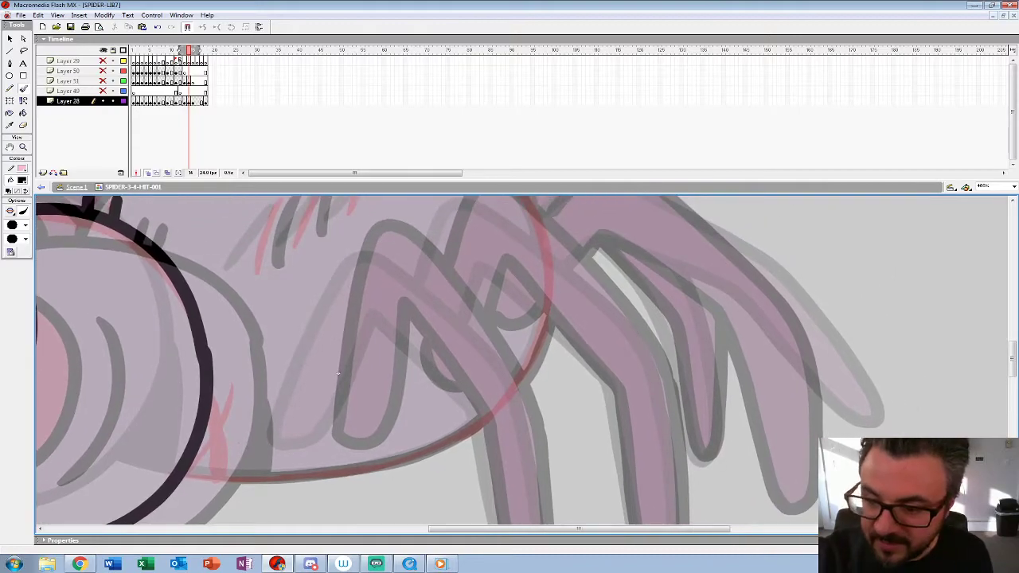
drag(510, 180, 509, 111)
drag(337, 304, 332, 281)
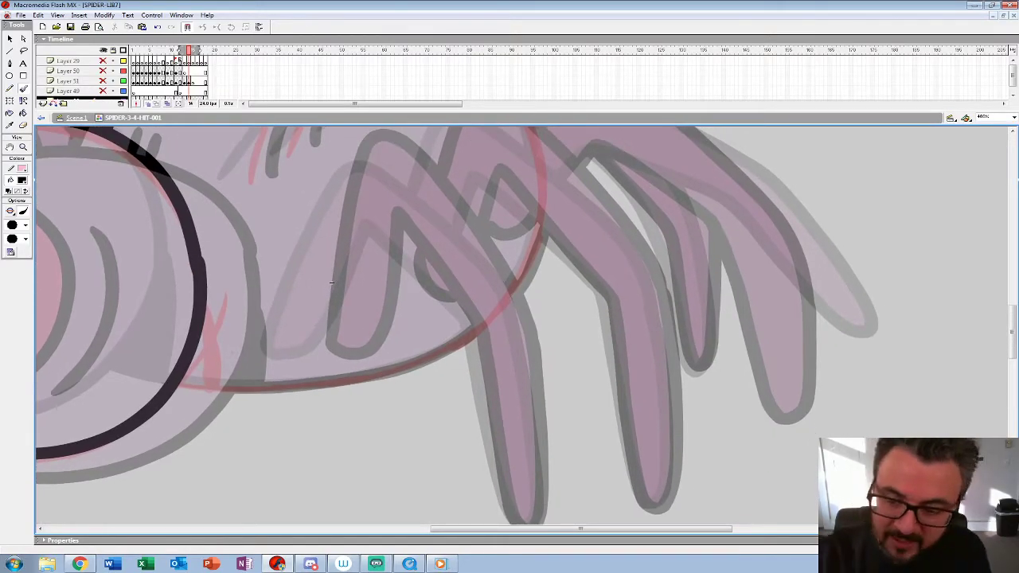
drag(391, 224, 469, 322)
mouse_move(527, 345)
mouse_down()
mouse_move(503, 275)
mouse_move(468, 229)
mouse_move(380, 153)
mouse_move(350, 169)
mouse_move(325, 222)
mouse_move(300, 343)
mouse_move(334, 354)
mouse_move(357, 326)
mouse_move(387, 222)
mouse_up()
Step: Ink the front leg's lower section and the abdomen's underside, and fill the black shadow wedge behind the head
drag(331, 282, 297, 210)
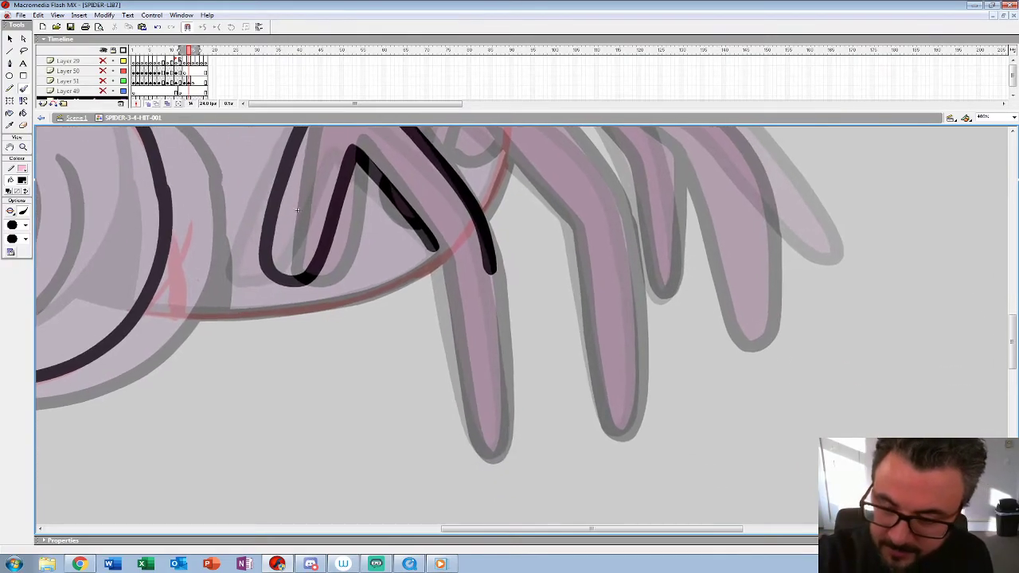
mouse_move(434, 245)
mouse_down()
mouse_move(475, 438)
mouse_move(492, 456)
mouse_move(505, 395)
mouse_move(493, 267)
mouse_move(512, 314)
mouse_move(466, 331)
mouse_move(367, 349)
mouse_move(253, 346)
mouse_up()
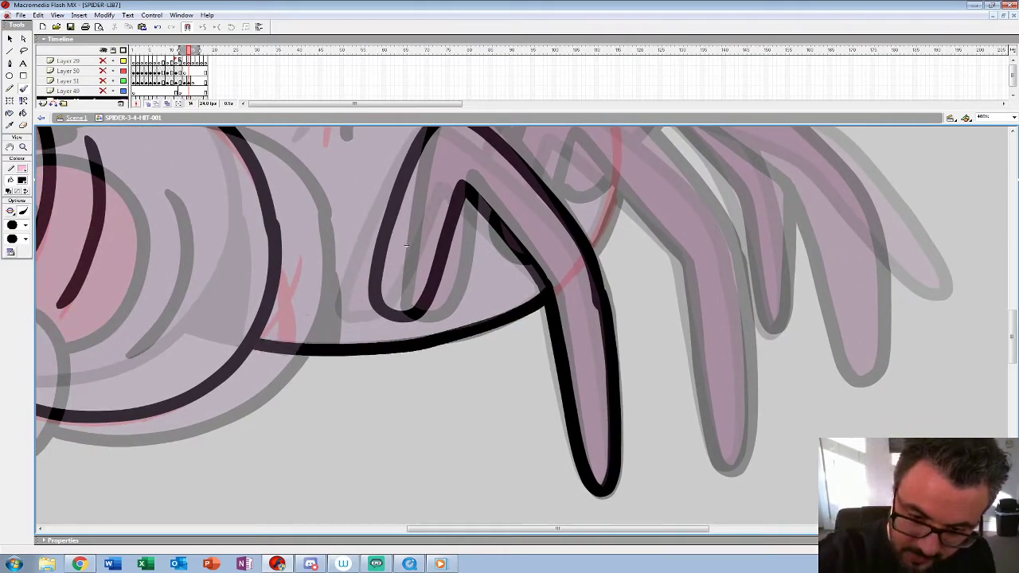
drag(272, 213, 296, 348)
drag(280, 261, 262, 336)
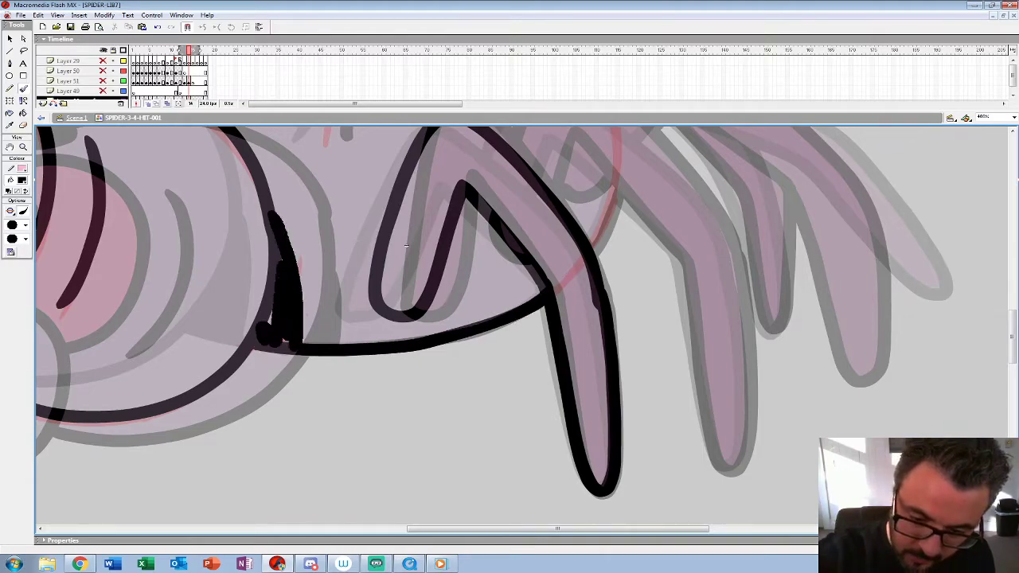
Step: Ink the second near leg, the small leg curve behind it and the rearmost near leg in black
drag(406, 246, 229, 343)
mouse_move(332, 213)
mouse_down()
mouse_move(372, 165)
mouse_move(409, 182)
mouse_move(510, 273)
mouse_move(555, 356)
mouse_up()
drag(229, 343, 186, 211)
mouse_move(509, 208)
mouse_down()
mouse_move(533, 372)
mouse_move(530, 414)
mouse_move(508, 432)
mouse_move(480, 361)
mouse_move(457, 225)
mouse_up()
mouse_move(458, 225)
mouse_down()
mouse_move(494, 342)
mouse_move(372, 222)
mouse_move(358, 270)
mouse_move(286, 343)
mouse_up()
mouse_move(149, 404)
mouse_down()
mouse_move(137, 356)
mouse_move(88, 371)
mouse_move(74, 362)
mouse_up()
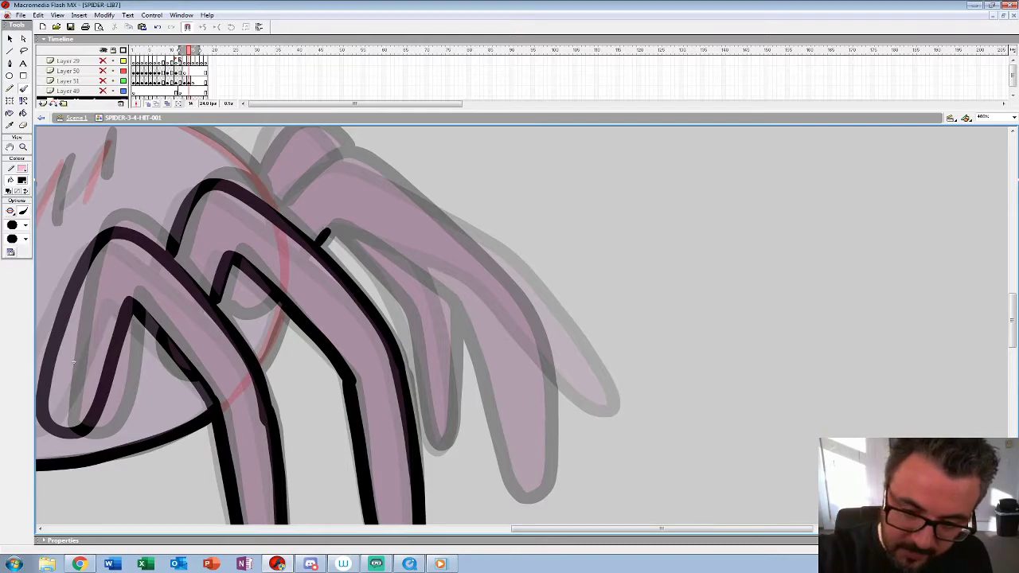
drag(254, 298, 234, 269)
mouse_move(326, 233)
mouse_down()
mouse_move(385, 250)
mouse_move(460, 296)
mouse_move(492, 327)
mouse_move(559, 439)
mouse_move(580, 449)
mouse_move(586, 423)
mouse_move(569, 363)
mouse_move(532, 285)
mouse_move(484, 239)
mouse_move(362, 164)
mouse_move(320, 168)
mouse_move(283, 196)
mouse_up()
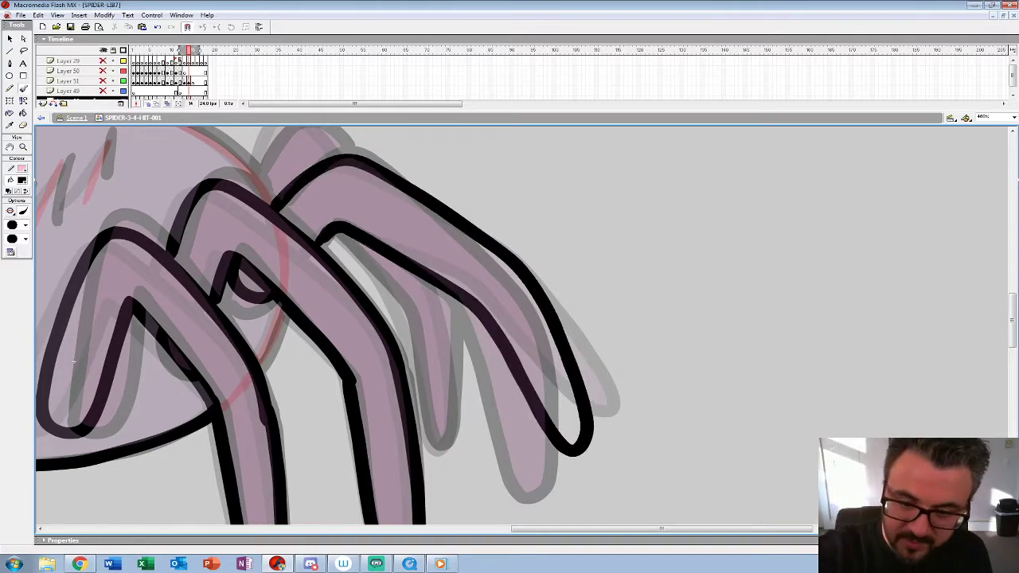
Step: Ink the abdomen's upper outline and the short hair marks across the spider's back
drag(73, 363, 466, 478)
mouse_move(667, 328)
mouse_down()
mouse_move(609, 258)
mouse_move(498, 212)
mouse_up()
key(ctrl+z)
mouse_move(667, 327)
mouse_down()
mouse_move(621, 262)
mouse_move(572, 234)
mouse_move(508, 213)
mouse_move(432, 207)
mouse_move(290, 254)
mouse_move(216, 317)
mouse_up()
key(ctrl+z)
mouse_move(667, 328)
mouse_down()
mouse_move(610, 256)
mouse_move(478, 211)
mouse_move(344, 224)
mouse_move(277, 255)
mouse_move(218, 312)
mouse_up()
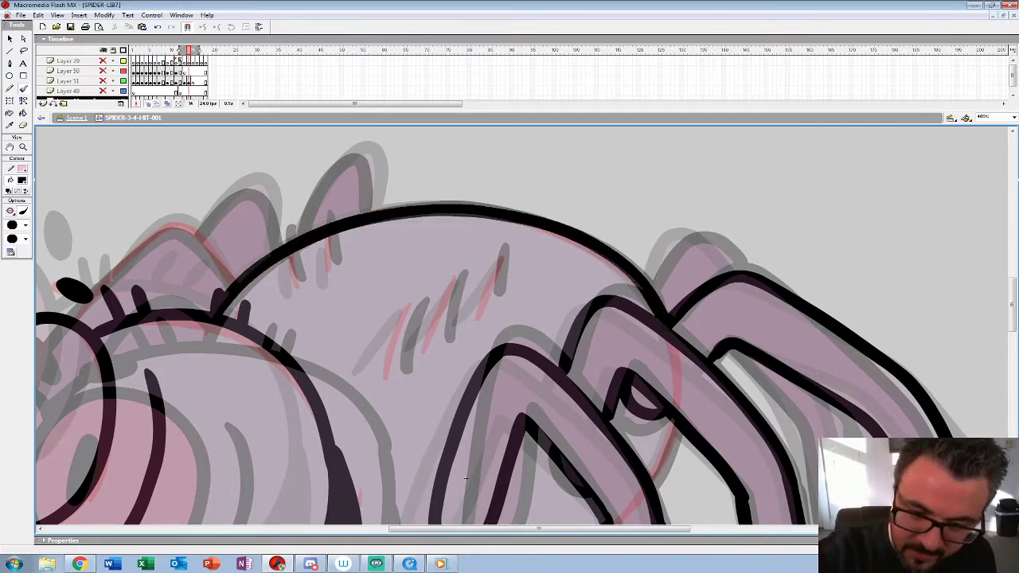
drag(333, 236, 325, 274)
drag(413, 301, 387, 373)
drag(462, 272, 433, 344)
click(503, 251)
Step: Ink the far-side legs behind the rear legs and along the front of the spider's back
mouse_move(466, 479)
mouse_down()
mouse_move(434, 473)
mouse_move(313, 341)
mouse_move(149, 357)
mouse_up()
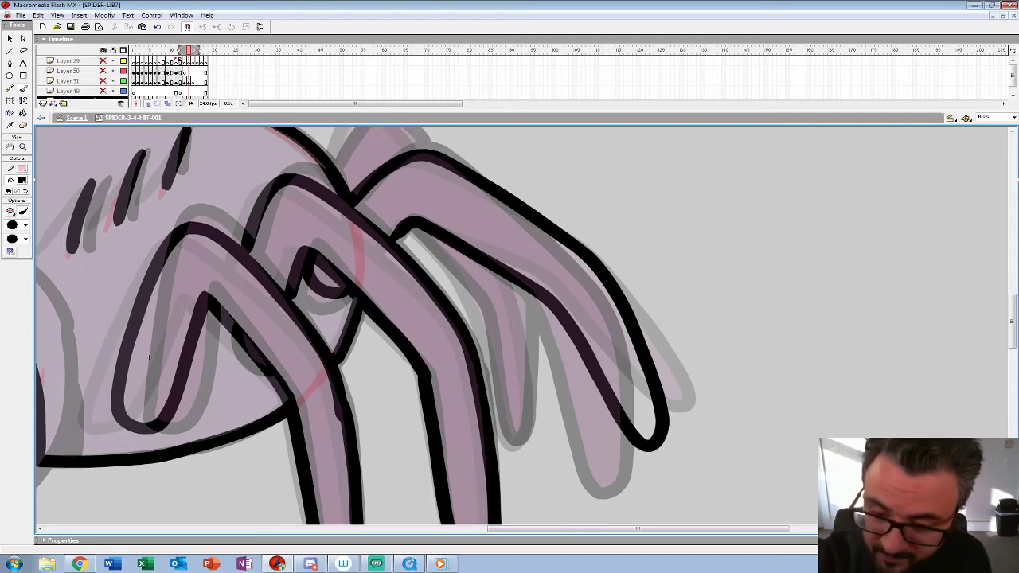
mouse_move(465, 282)
mouse_down()
mouse_move(511, 432)
mouse_move(534, 407)
mouse_move(518, 286)
mouse_up()
drag(149, 357, 210, 443)
mouse_move(480, 233)
mouse_down()
mouse_move(456, 209)
mouse_move(394, 242)
mouse_up()
drag(210, 443, 786, 451)
mouse_move(553, 253)
mouse_down()
mouse_move(499, 194)
mouse_move(394, 293)
mouse_up()
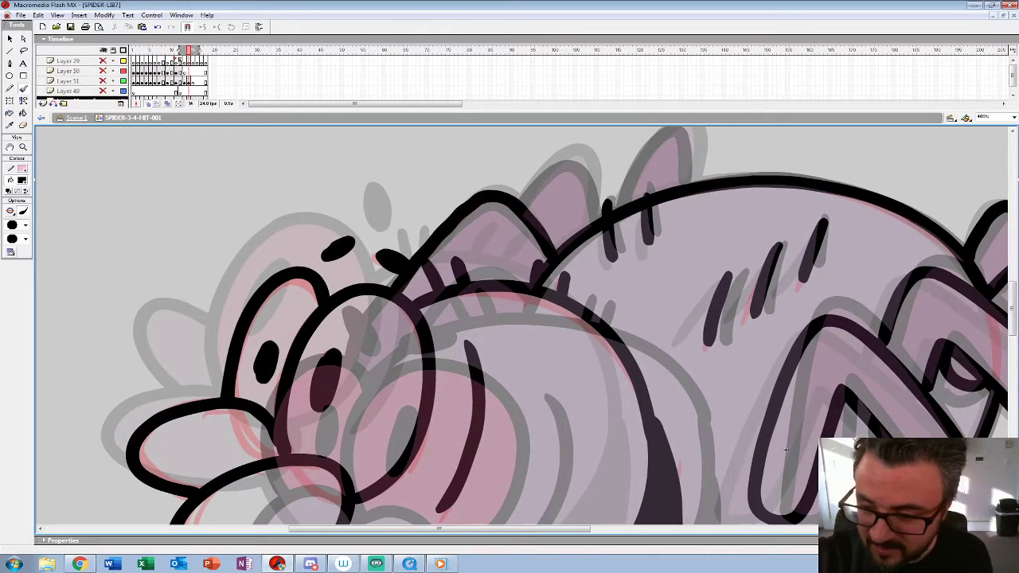
drag(785, 451, 724, 508)
mouse_move(532, 283)
mouse_down()
mouse_move(524, 213)
mouse_move(458, 256)
mouse_up()
mouse_move(637, 241)
mouse_down()
mouse_move(609, 182)
mouse_move(556, 264)
mouse_up()
Step: Remove the rough red sketch from frame 13 and step through frames 11 to 13 to check the poses
key(z)
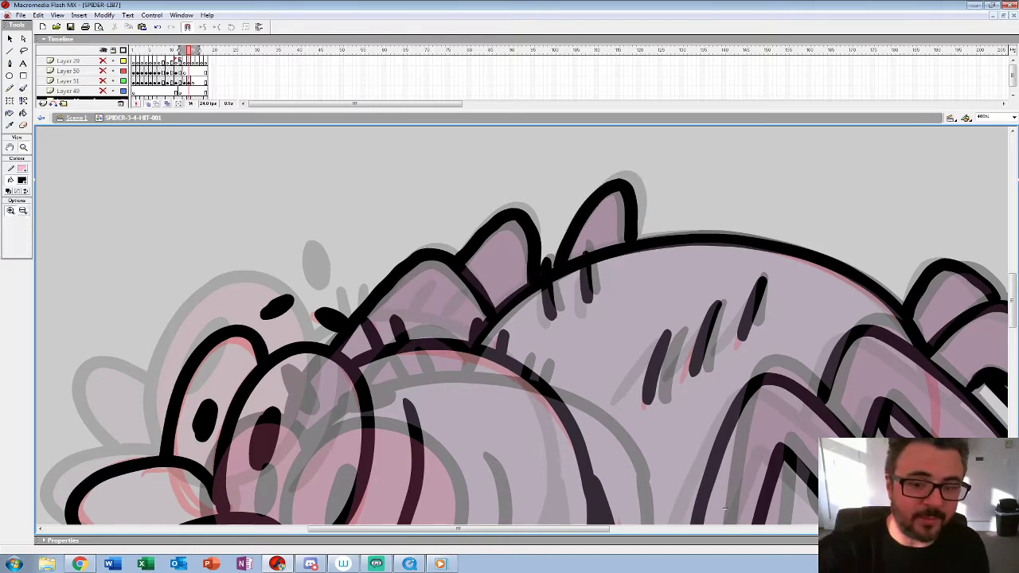
alt+click(511, 299)
alt+click(511, 299)
alt+click(227, 298)
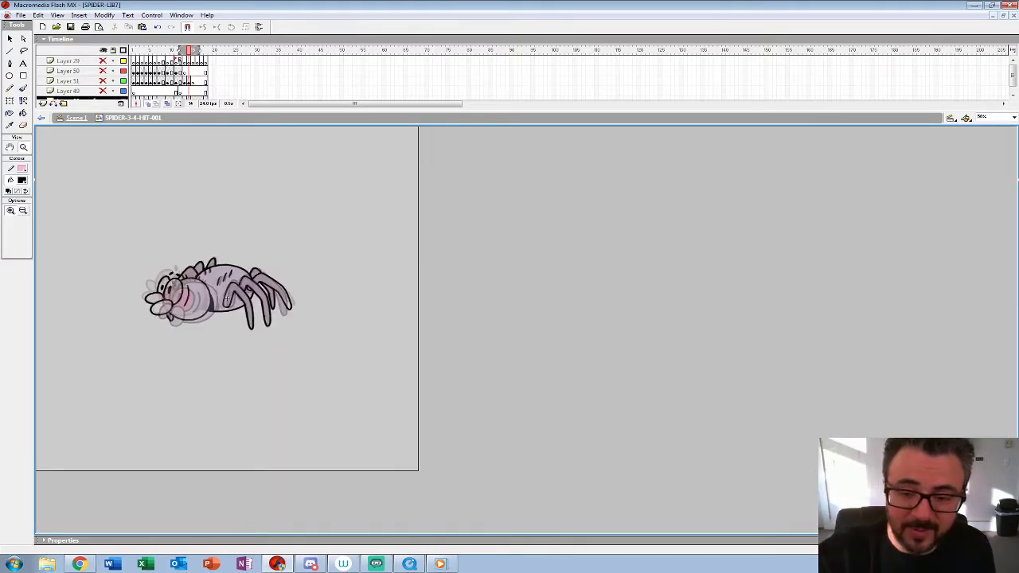
drag(511, 125, 511, 172)
key(comma)
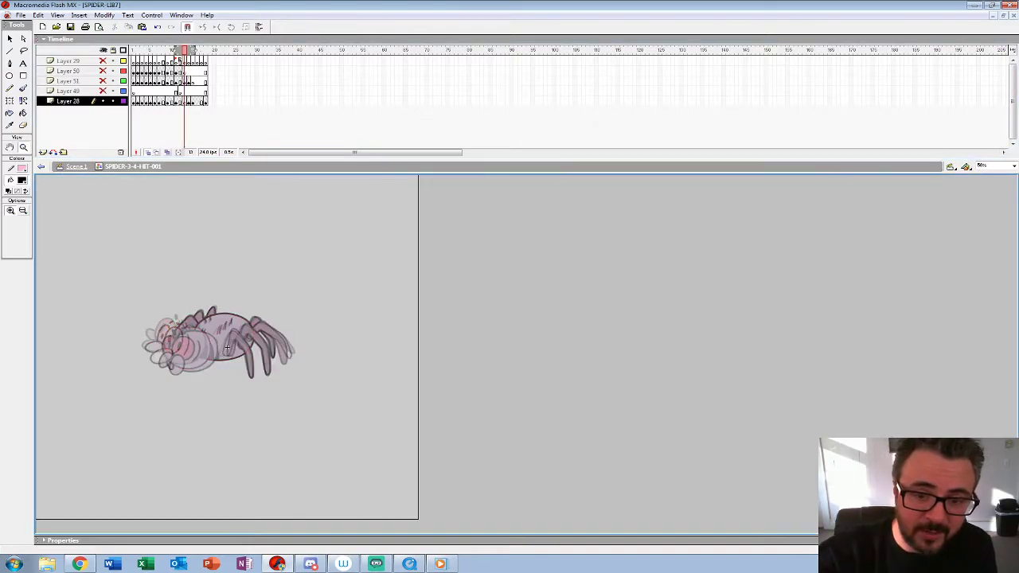
key(comma)
key(comma)
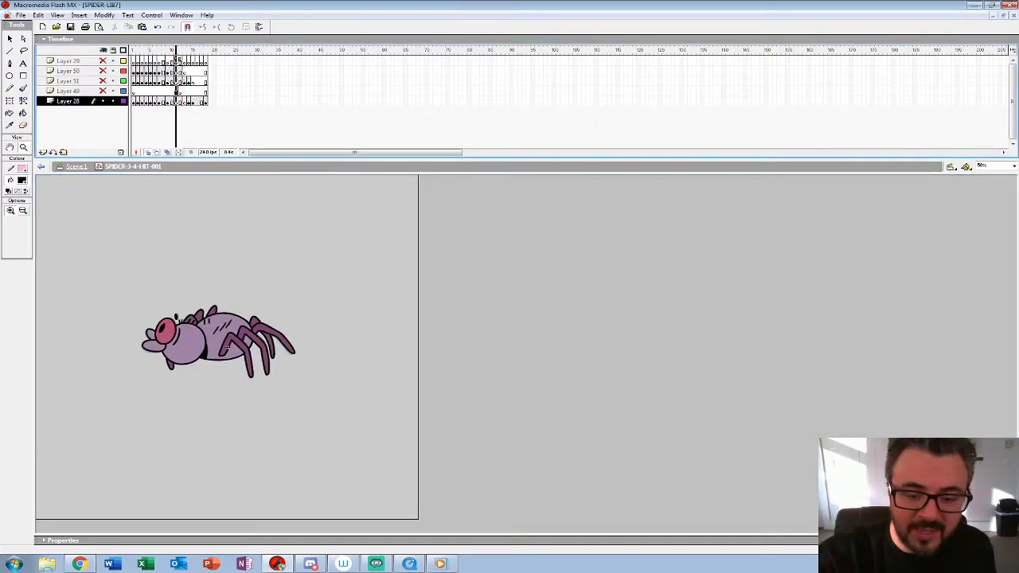
key(period)
key(period)
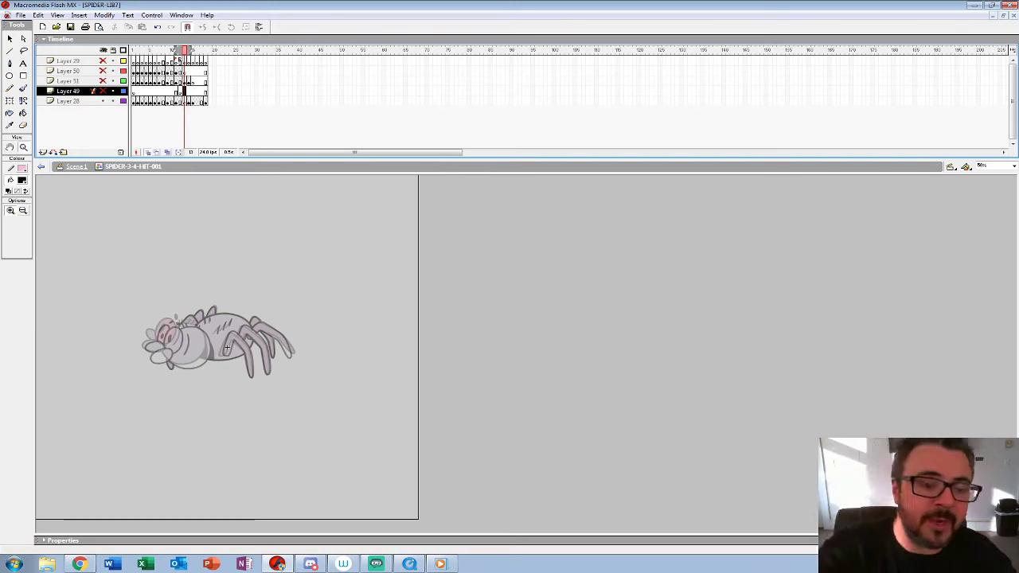
Step: Compare the spider's pose on frame 12 with the onion-skinned poses around frame 13
click(231, 325)
click(403, 370)
drag(558, 420, 589, 372)
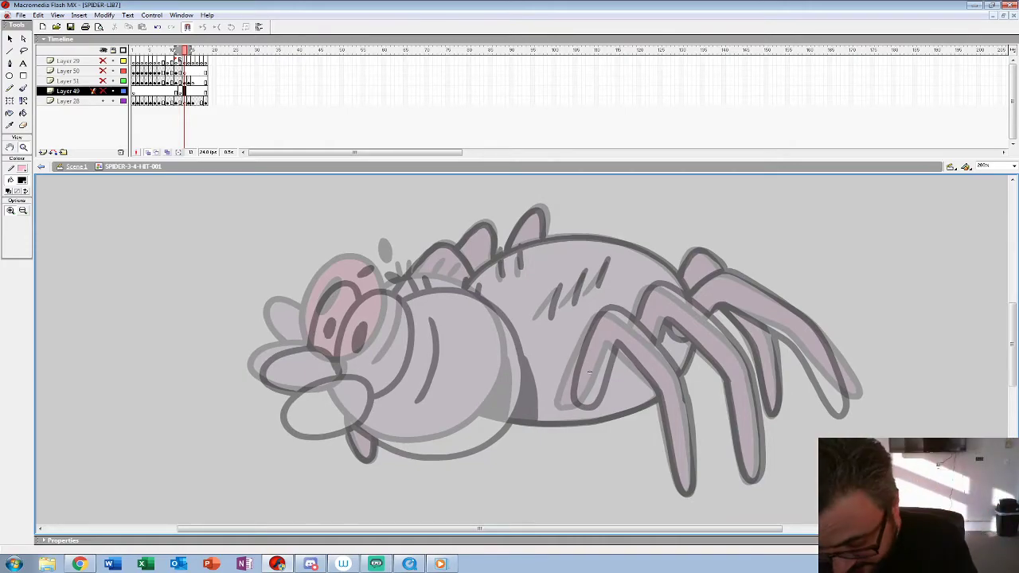
key(comma)
key(period)
key(comma)
key(period)
key(comma)
Step: Set the brush's fill colour to dark pink and return to frame 13
key(b)
click(22, 180)
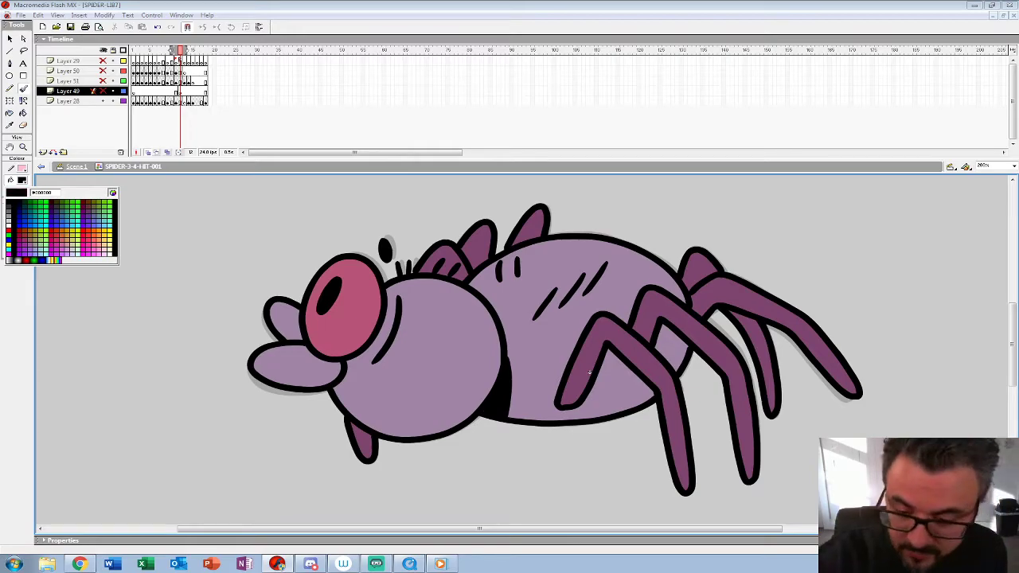
key(Escape)
key(period)
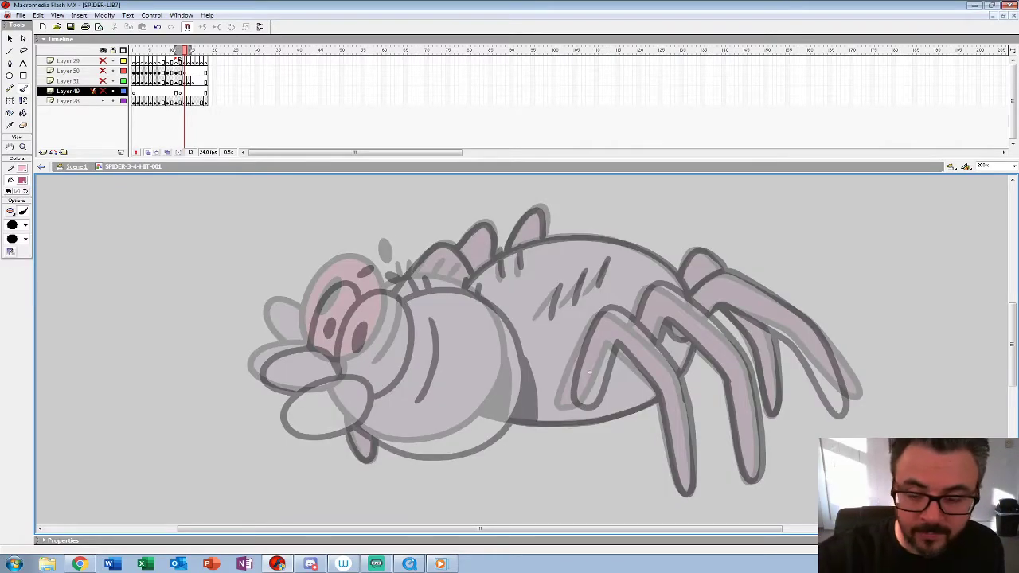
Step: Shift the whole spider line drawing on Layer 28's frame 13 up and to the left
click(189, 102)
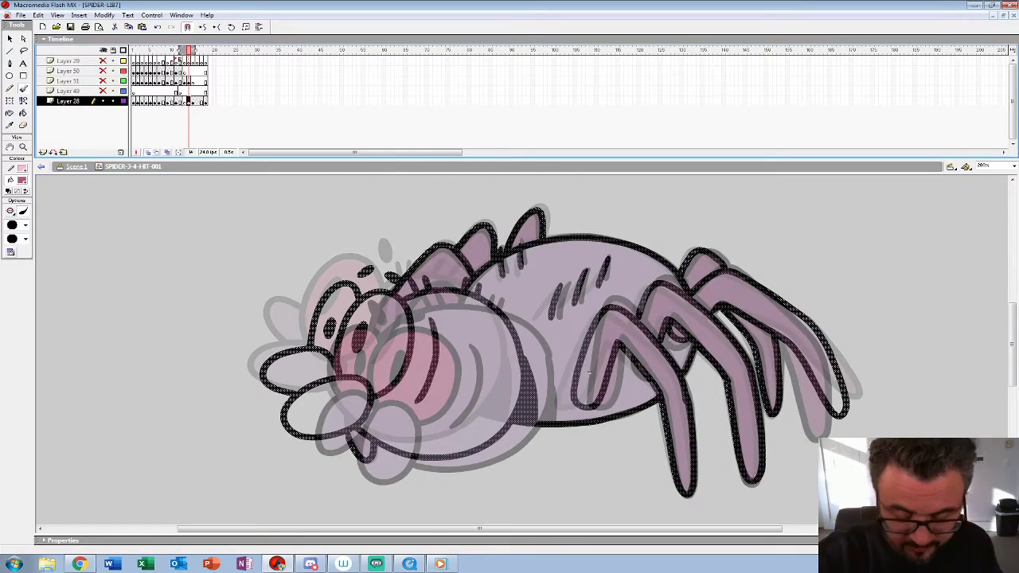
key(comma)
key(shift+Up)
key(shift+Up)
key(shift+Up)
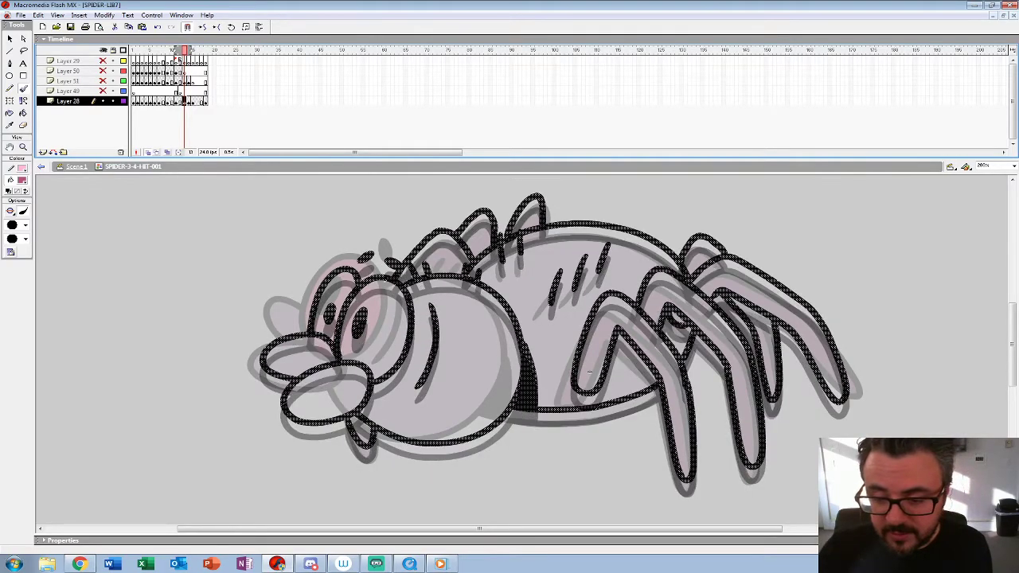
key(shift+Left)
key(shift+Left)
key(shift+Left)
key(shift+Left)
key(shift+Left)
key(shift+Left)
key(shift+Up)
key(shift+Up)
key(shift+Up)
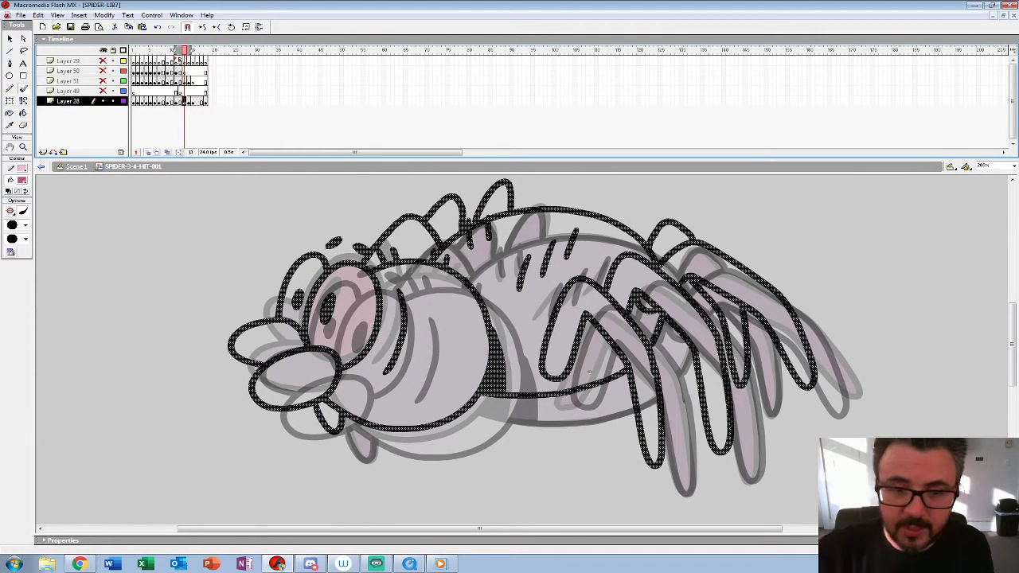
Step: Clear the artwork from frame 12 and ink the near eye's outline and pupil in black over the onion skin
key(comma)
key(Delete)
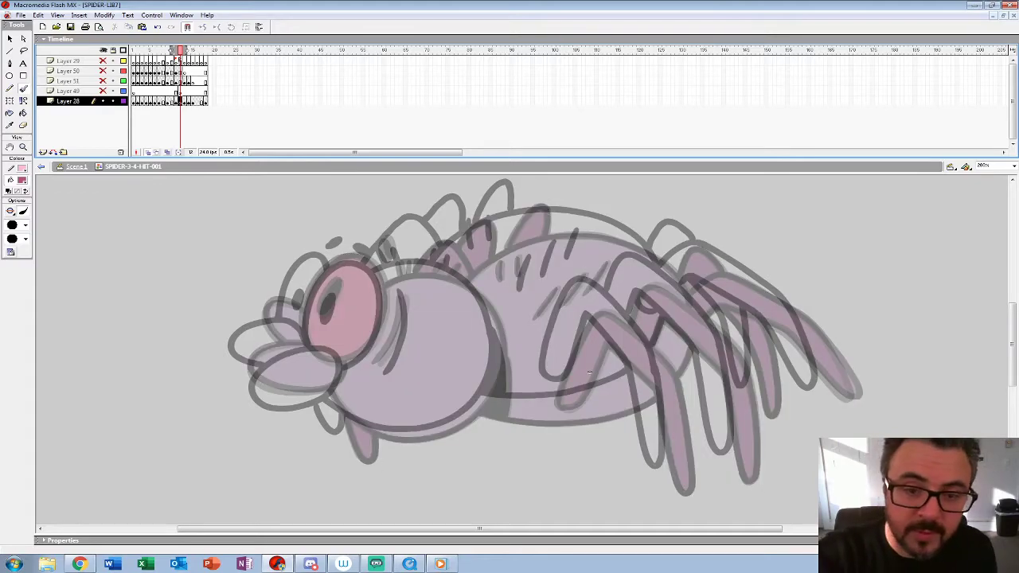
key(z)
click(590, 372)
mouse_move(590, 372)
mouse_down()
mouse_move(920, 470)
mouse_move(889, 398)
mouse_move(906, 436)
mouse_up()
key(b)
drag(374, 234, 352, 269)
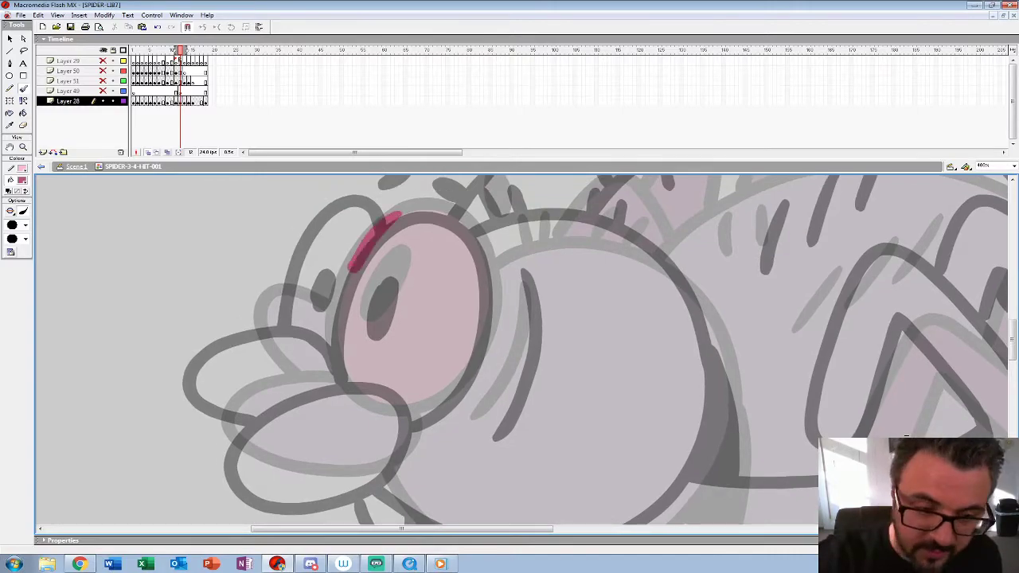
key(ctrl+z)
click(22, 180)
click(9, 203)
mouse_move(377, 231)
mouse_down()
mouse_move(330, 330)
mouse_move(392, 414)
mouse_move(471, 368)
mouse_move(487, 253)
mouse_move(402, 209)
mouse_up()
mouse_move(390, 264)
mouse_down()
mouse_move(372, 327)
mouse_move(398, 271)
mouse_up()
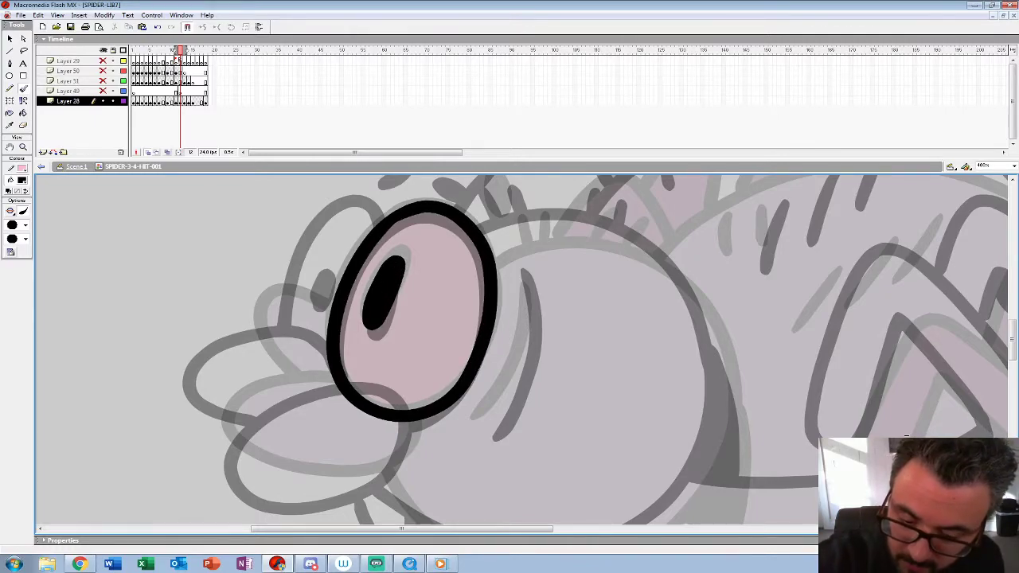
Step: Ink both lips and the sliver of the far eye behind the near eye
drag(906, 436, 947, 348)
mouse_move(369, 296)
mouse_down()
mouse_move(274, 364)
mouse_move(398, 394)
mouse_move(450, 339)
mouse_up()
drag(946, 351, 954, 390)
mouse_move(378, 281)
mouse_down()
mouse_move(284, 270)
mouse_move(322, 349)
mouse_up()
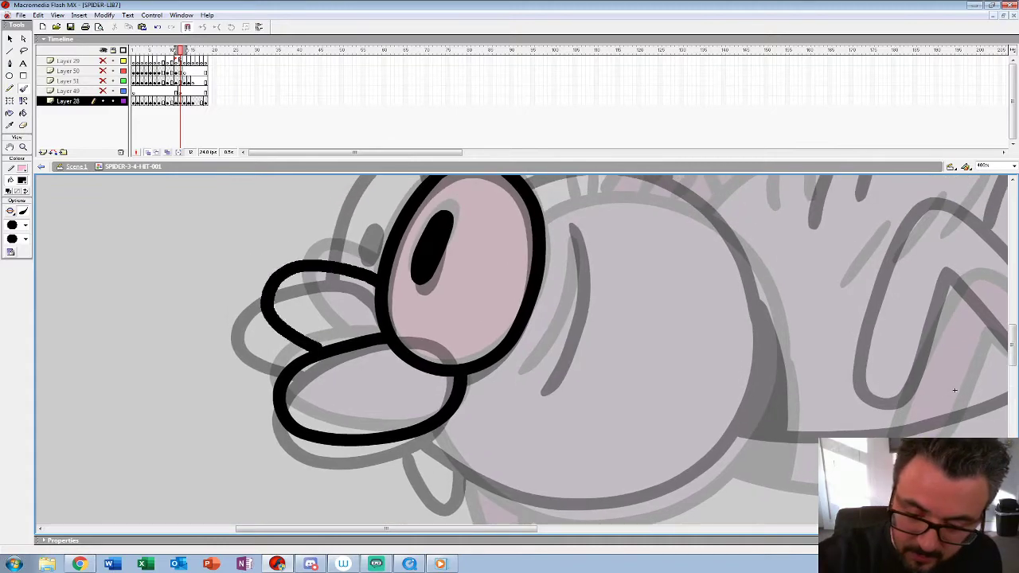
drag(955, 390, 940, 465)
mouse_move(438, 230)
mouse_down()
mouse_move(368, 271)
mouse_move(347, 339)
mouse_up()
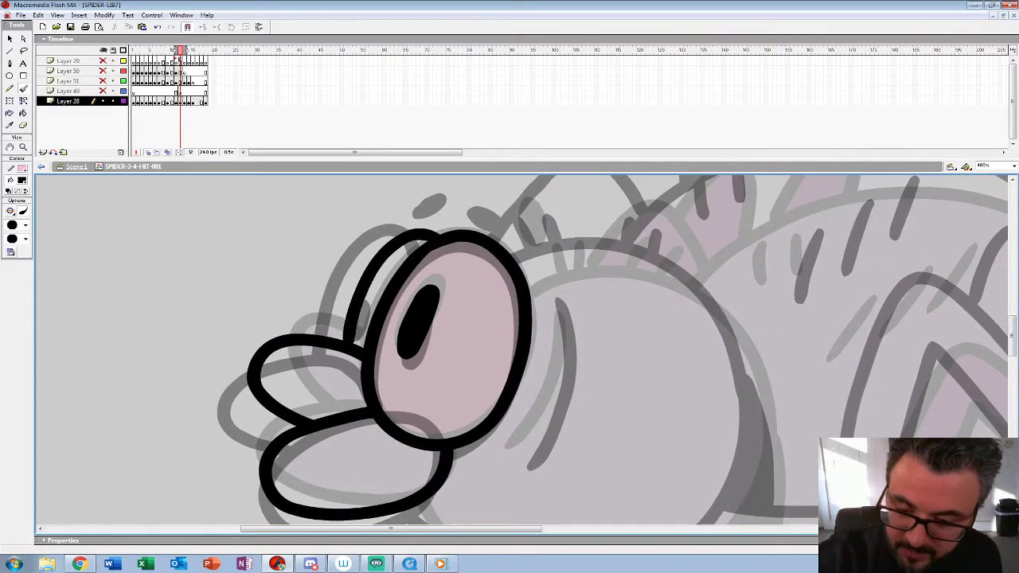
Step: Ink the two eyebrow marks above the eyes and the curved cheek line behind them
drag(498, 202, 524, 237)
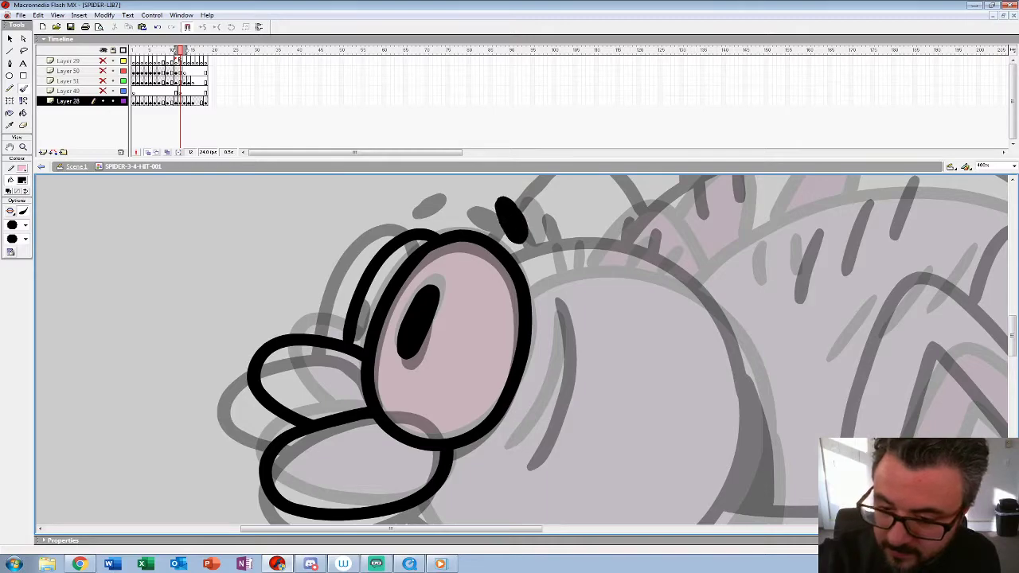
drag(455, 201, 468, 198)
drag(941, 464, 866, 370)
mouse_move(485, 217)
mouse_down()
mouse_move(480, 311)
mouse_move(450, 362)
mouse_up()
Step: Ink the round head outline from behind the eye over the crown and down around the jaw
drag(866, 370, 754, 456)
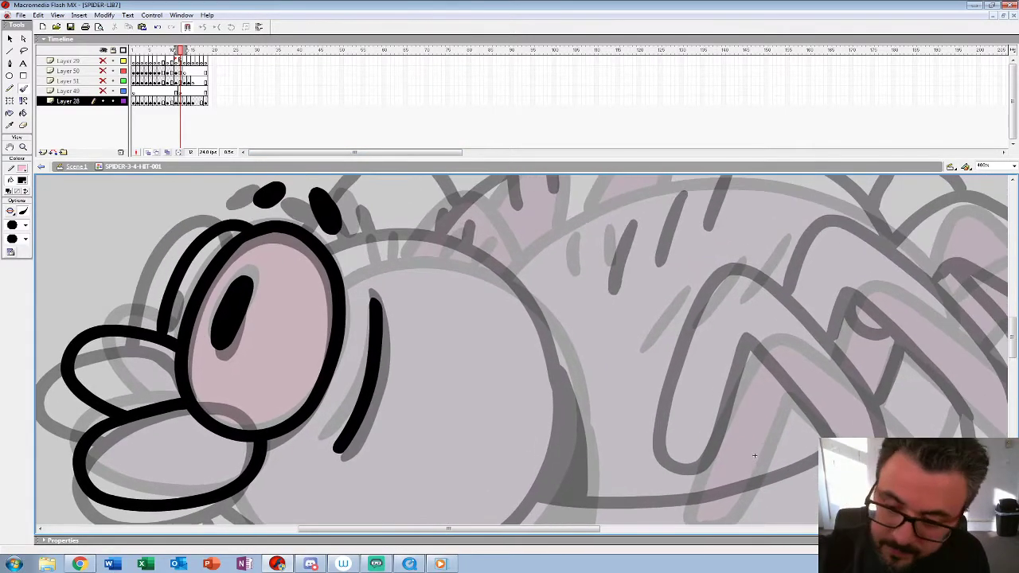
mouse_move(339, 266)
mouse_down()
mouse_move(436, 243)
mouse_move(526, 290)
mouse_move(569, 364)
mouse_move(567, 396)
mouse_up()
drag(754, 456, 746, 298)
mouse_move(567, 231)
mouse_down()
mouse_move(532, 342)
mouse_move(430, 410)
mouse_move(331, 412)
mouse_move(214, 335)
mouse_up()
Step: Ink four short hair strokes along the top of the spider's head
key(ctrl+space)
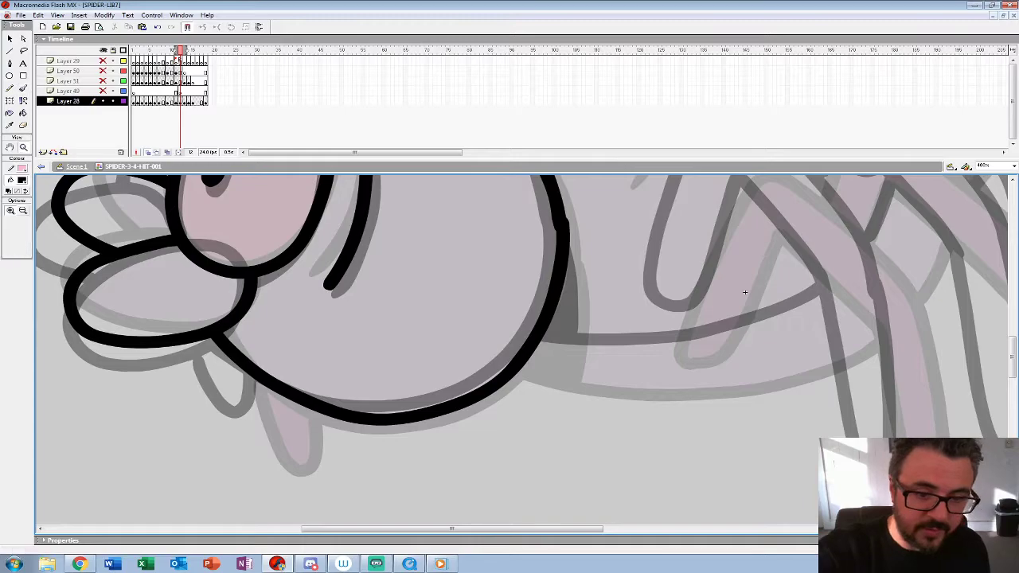
key(alt+space)
drag(255, 235, 691, 390)
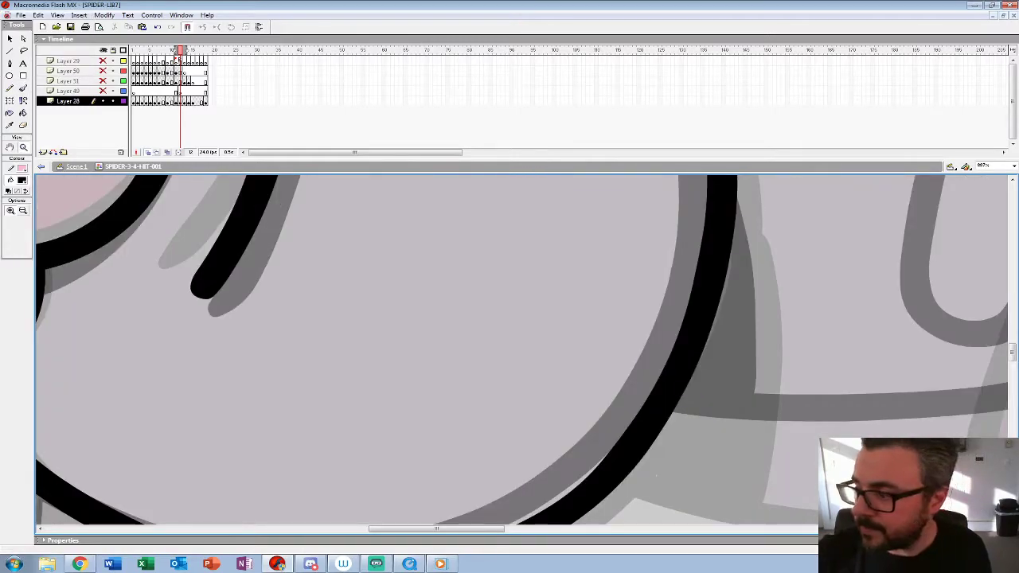
text(400)
key(Return)
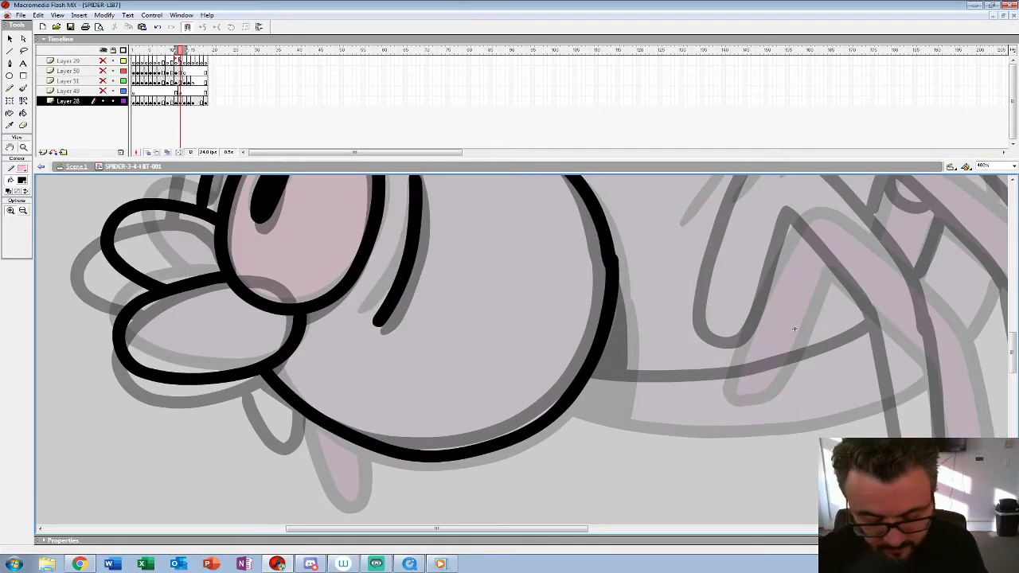
drag(794, 328, 735, 493)
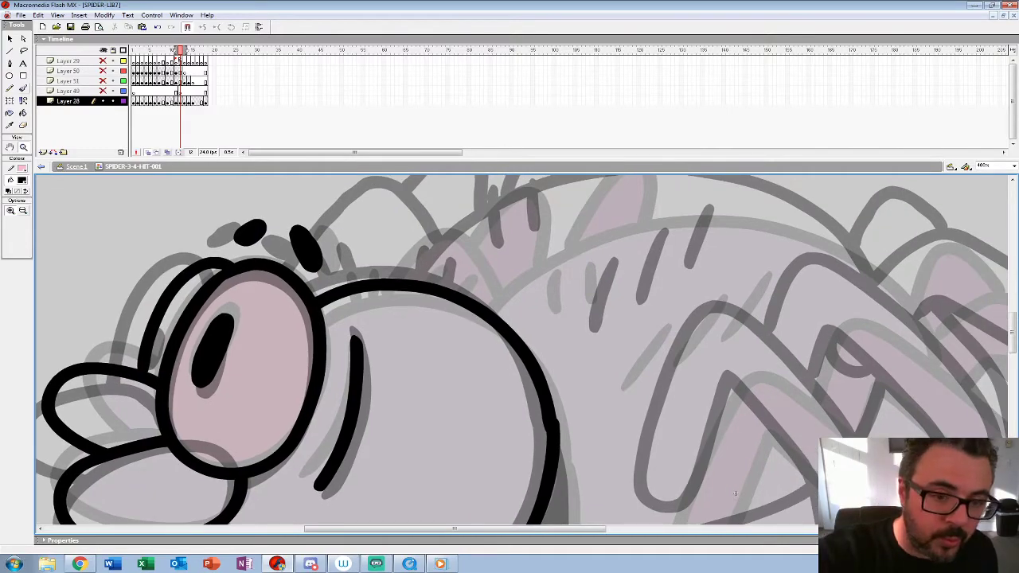
key(b)
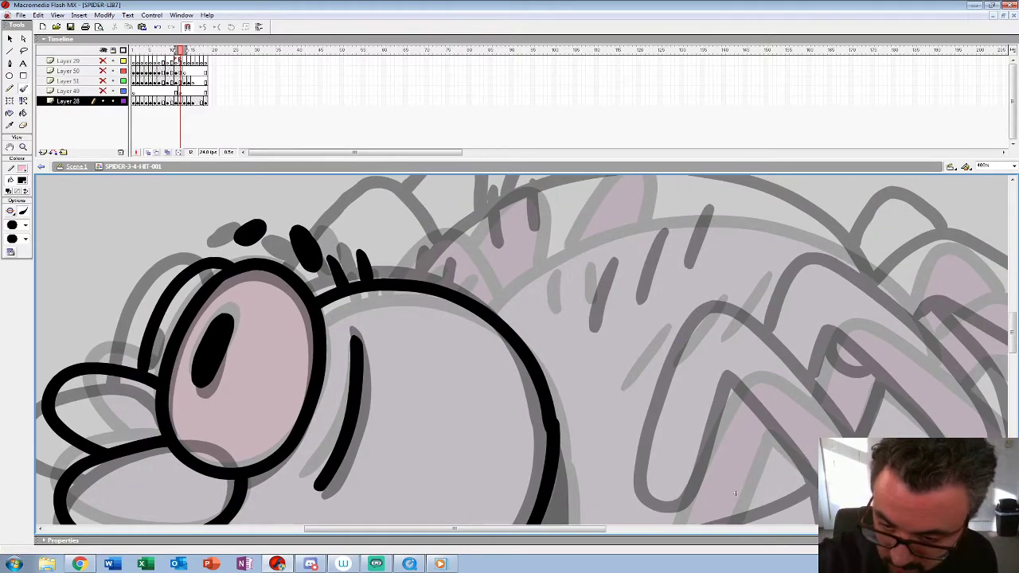
key(z)
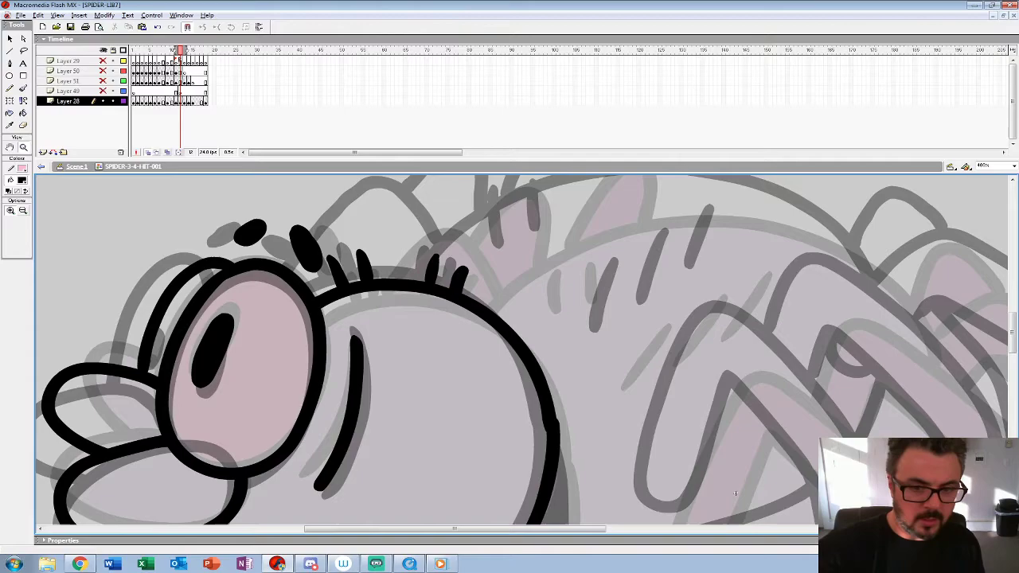
Step: Try placing the newly inked head on frame 13, comparing it with the neighbouring frames, and undo the replacement
alt+click(596, 385)
alt+click(418, 396)
key(comma)
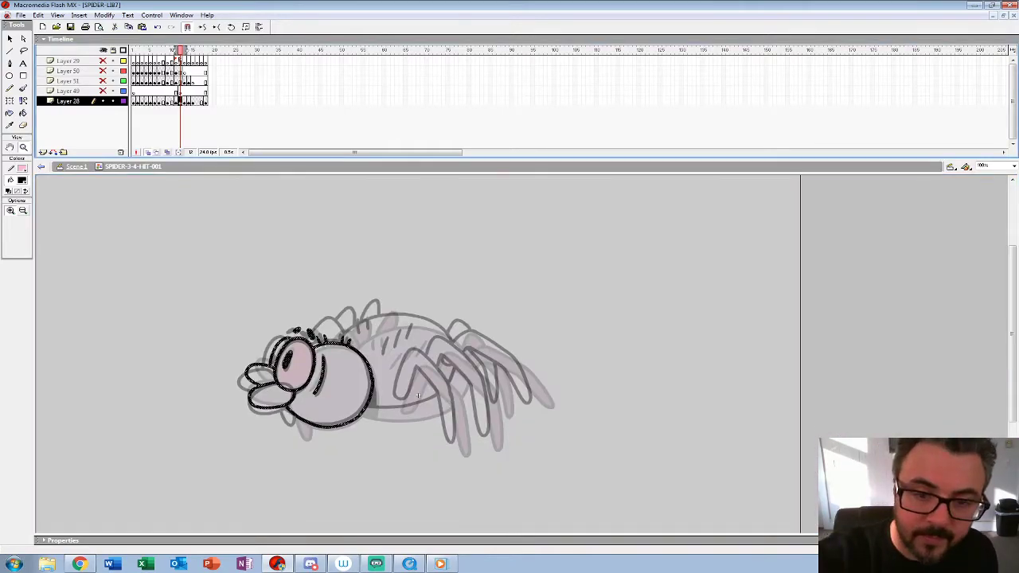
key(period)
key(period)
key(comma)
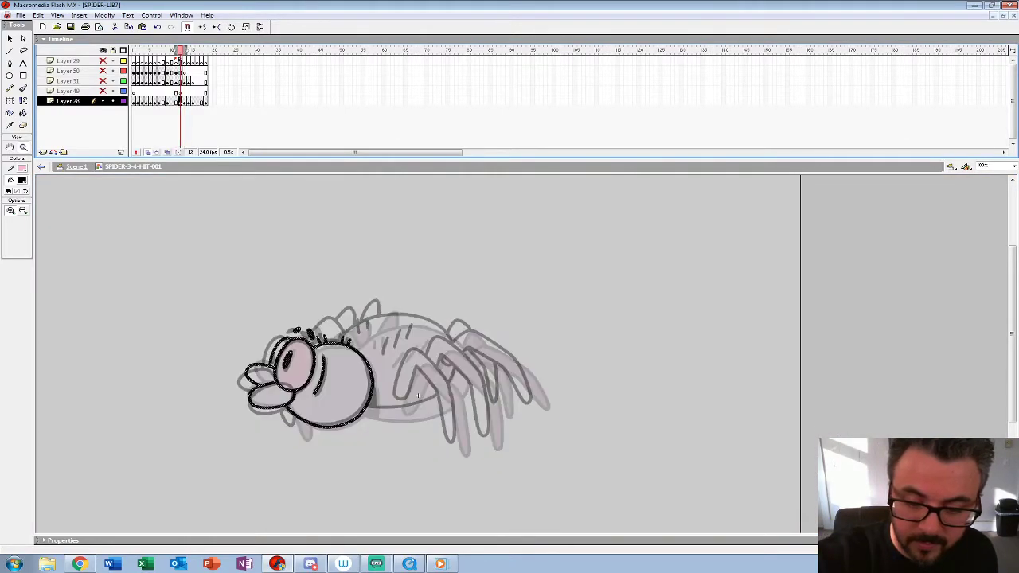
key(period)
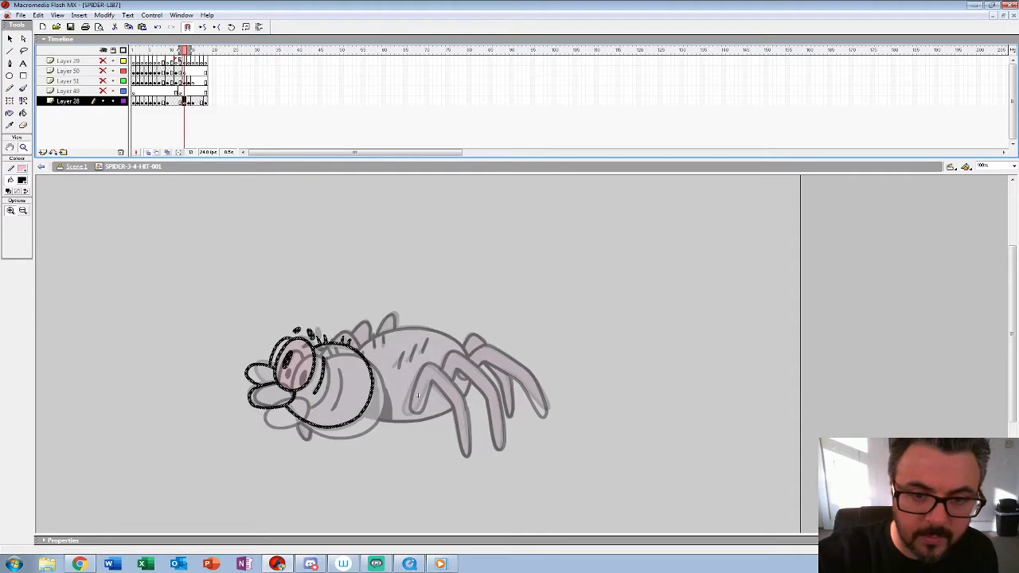
key(ctrl+z)
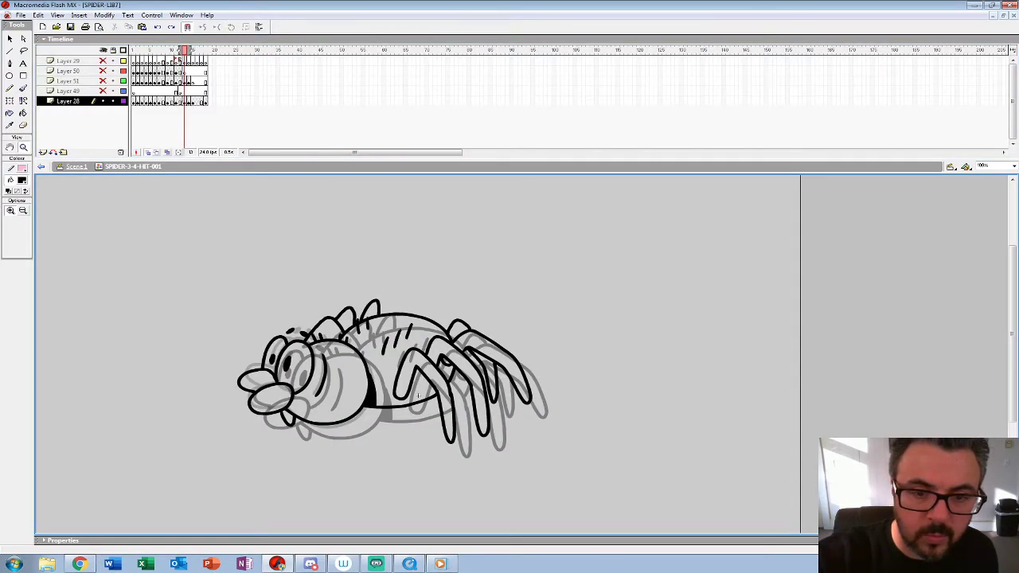
Step: Try clearing the artwork on frame 11 while checking the poses on frames 9 to 12
key(comma)
key(comma)
key(comma)
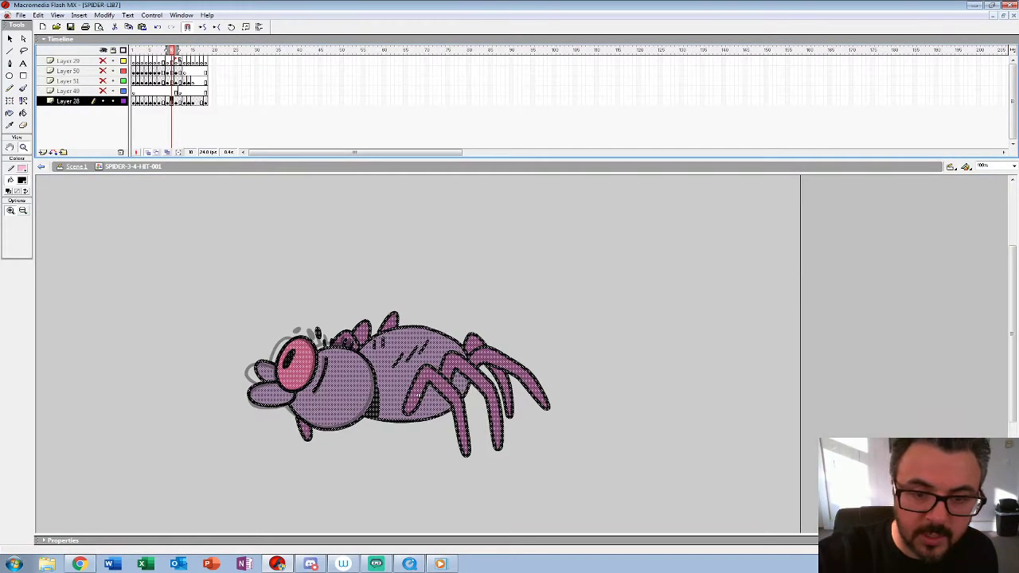
key(period)
key(Delete)
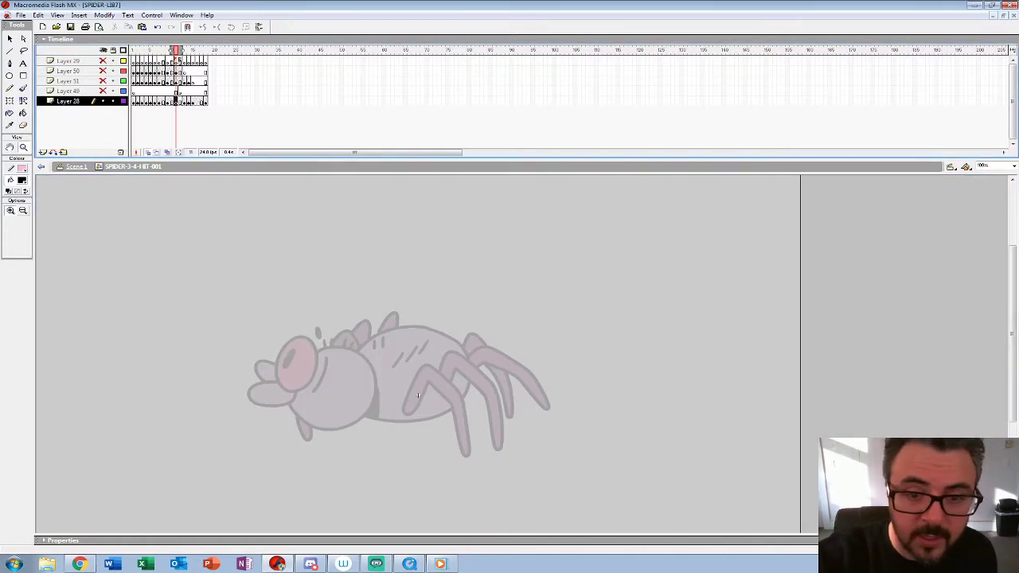
key(comma)
key(comma)
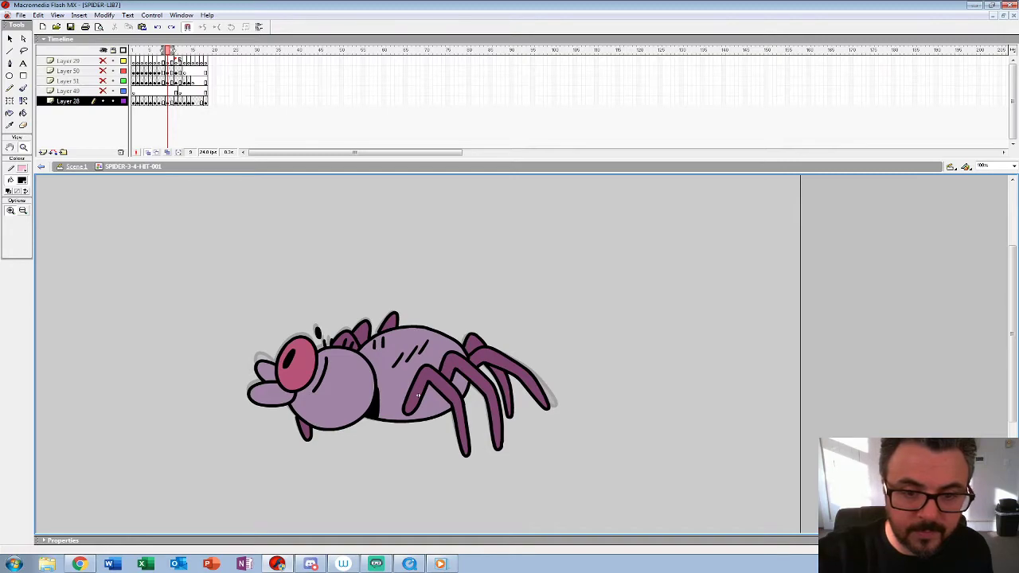
key(period)
key(period)
key(period)
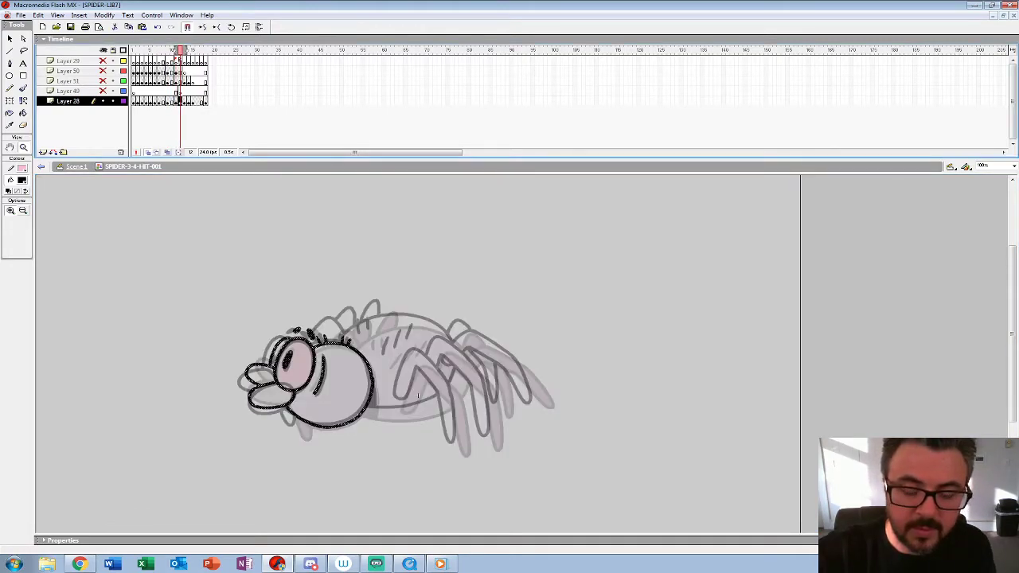
Step: Replace the raised spider on frame 13 with the inked head from frame 12
key(period)
key(comma)
key(period)
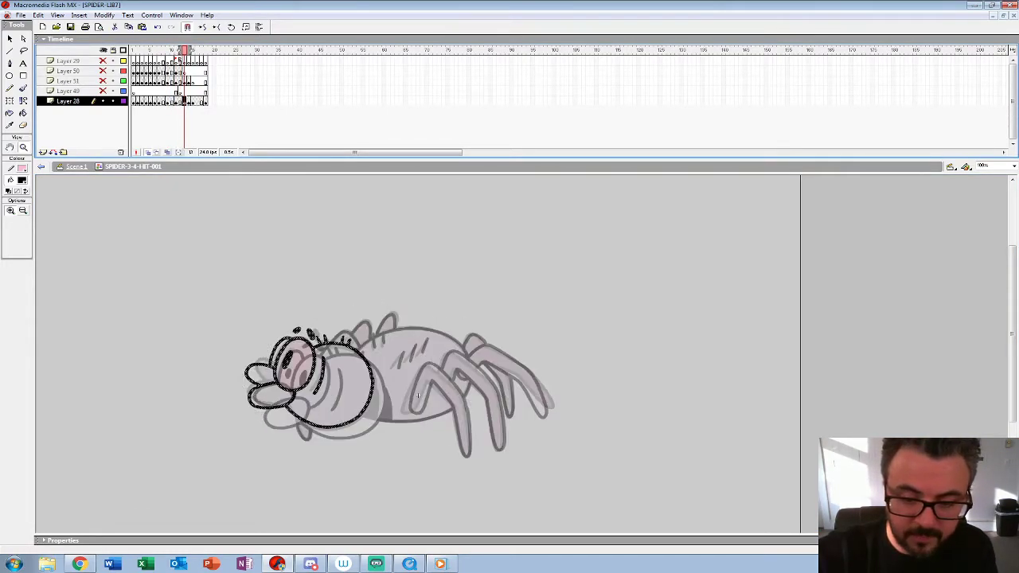
click(417, 395)
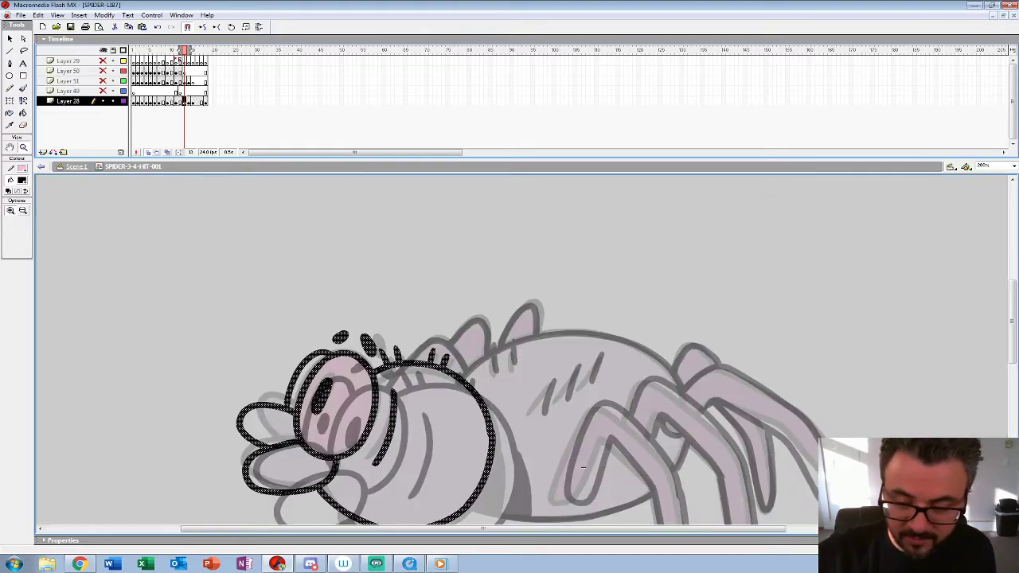
Step: Nudge the inked head on frame 13 slightly right and down between the two onion-skinned poses
key(shift+Right)
key(shift+Right)
key(shift+Right)
key(shift+Down)
key(shift+Down)
key(shift+Down)
key(shift+Down)
key(shift+Right)
key(shift+Left)
key(shift+Up)
key(shift+Down)
key(Up)
key(Up)
key(Up)
key(Up)
key(Up)
key(Up)
key(Up)
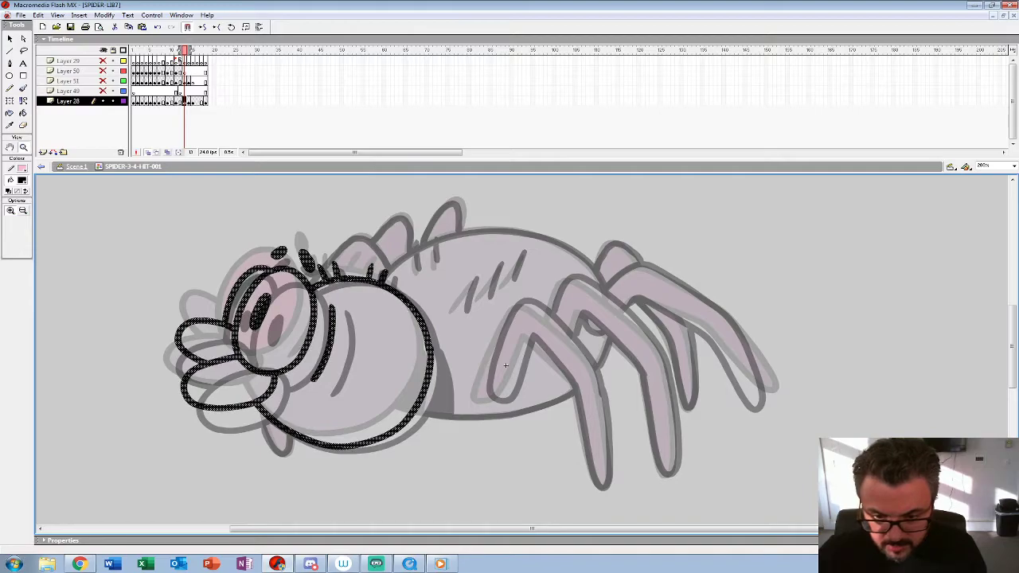
key(Left)
key(Left)
key(Right)
key(Left)
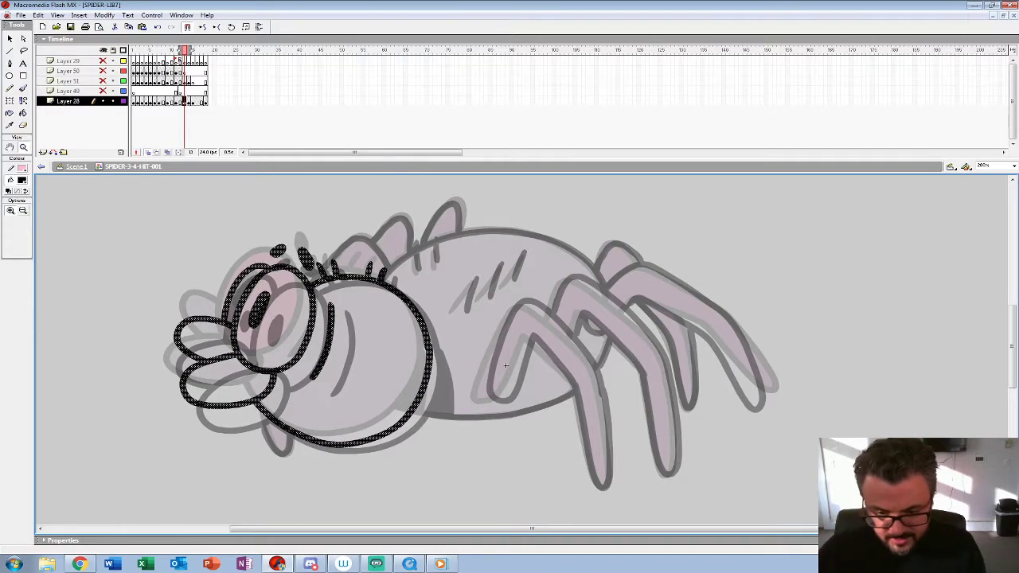
Step: Ink the small pointed limb beneath the spider's chin
click(384, 403)
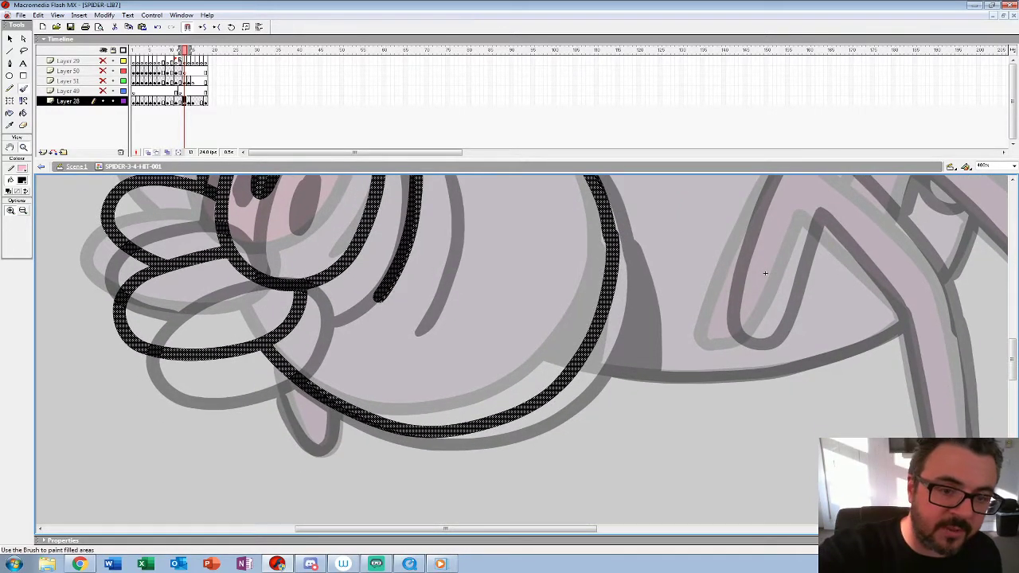
key(b)
mouse_move(279, 369)
mouse_down()
mouse_move(315, 452)
mouse_move(336, 413)
mouse_move(330, 403)
mouse_up()
Step: Ink the slanted stripe markings on the spider's back
drag(765, 273, 596, 280)
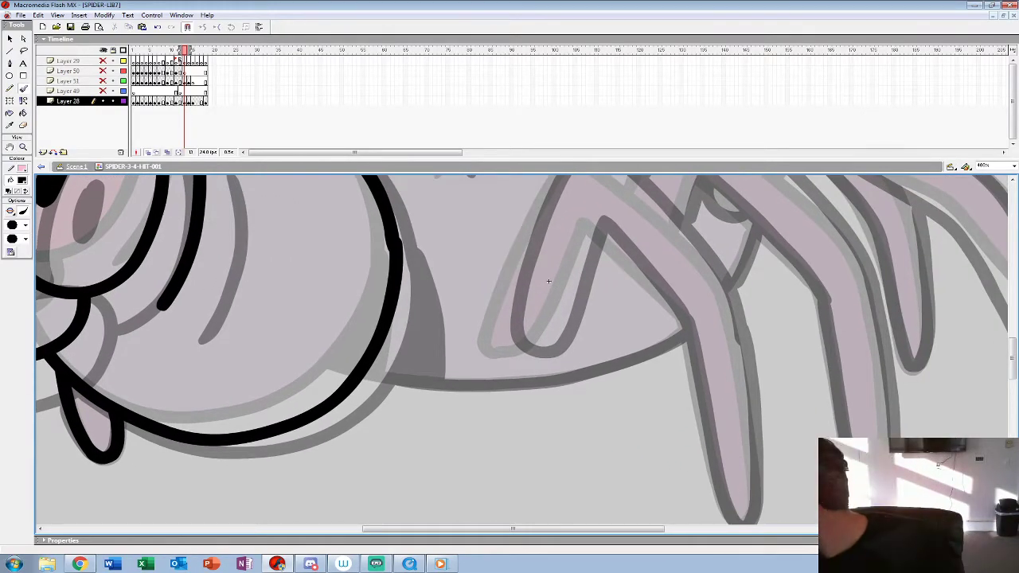
mouse_move(549, 281)
mouse_down()
mouse_move(484, 362)
mouse_move(518, 476)
mouse_move(613, 447)
mouse_move(537, 301)
mouse_move(518, 340)
mouse_up()
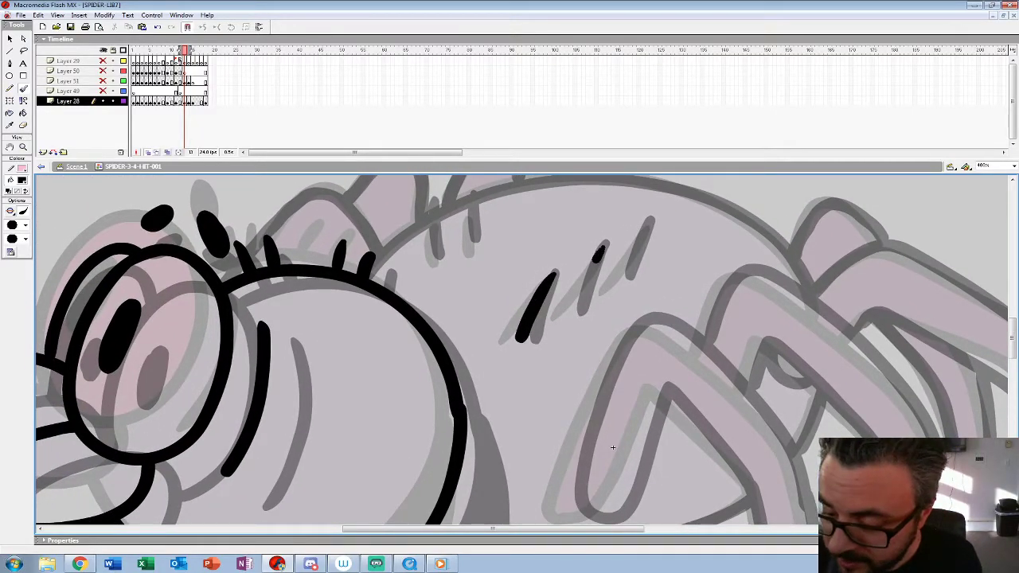
drag(598, 260, 571, 311)
drag(651, 220, 615, 281)
drag(613, 447, 628, 507)
drag(449, 273, 447, 321)
Step: Ink the full outline of the bent front leg down to its tip
drag(628, 507, 469, 292)
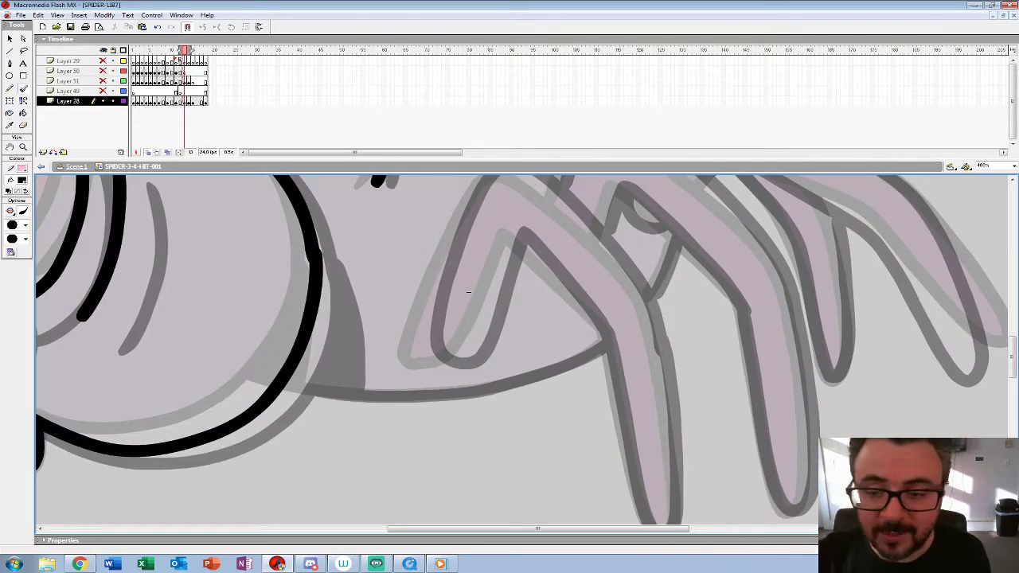
drag(468, 292, 427, 262)
mouse_move(621, 328)
mouse_down()
mouse_move(572, 221)
mouse_move(493, 150)
mouse_move(459, 141)
mouse_move(436, 155)
mouse_move(387, 271)
mouse_move(378, 311)
mouse_move(390, 330)
mouse_move(421, 323)
mouse_move(474, 199)
mouse_up()
drag(428, 262, 411, 245)
mouse_move(457, 183)
mouse_down()
mouse_move(527, 259)
mouse_move(558, 319)
mouse_move(579, 446)
mouse_up()
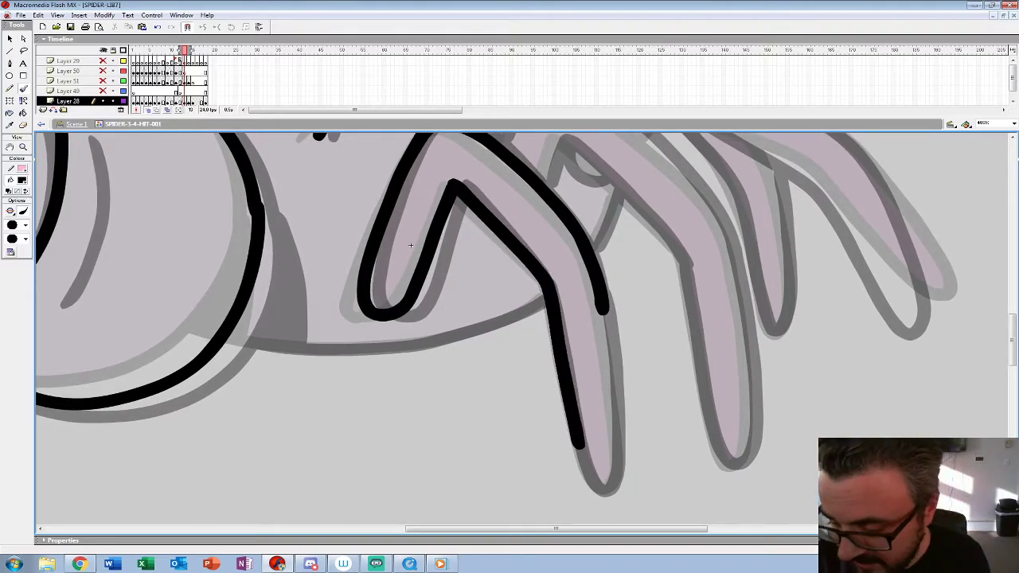
mouse_move(603, 308)
mouse_down()
mouse_move(617, 468)
mouse_move(605, 487)
mouse_move(586, 476)
mouse_up()
drag(410, 245, 415, 251)
Step: Ink the belly line from the front leg to the head and fill in the shadow behind the head
mouse_move(550, 302)
mouse_down()
mouse_move(413, 347)
mouse_move(340, 353)
mouse_move(234, 341)
mouse_up()
mouse_move(264, 207)
mouse_down()
mouse_move(280, 266)
mouse_move(264, 338)
mouse_up()
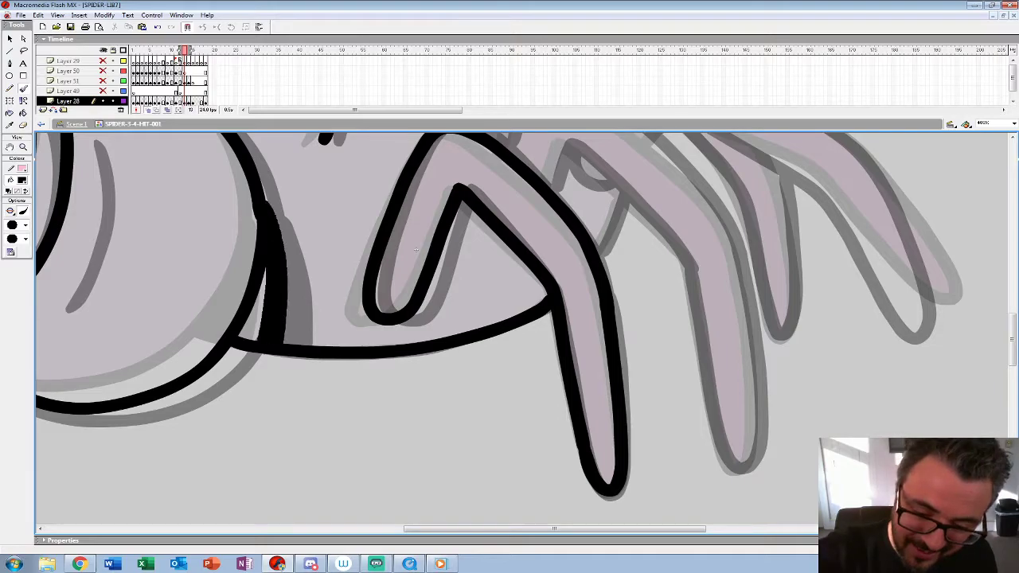
drag(264, 271, 249, 339)
Step: Ink the second near-side leg and the short piece of far-side leg showing beneath it
drag(416, 250, 190, 335)
mouse_move(321, 269)
mouse_down()
mouse_move(340, 228)
mouse_move(465, 345)
mouse_up()
mouse_move(276, 233)
mouse_down()
mouse_move(305, 167)
mouse_move(338, 163)
mouse_move(438, 238)
mouse_move(511, 327)
mouse_up()
scroll(188, 310, down, 1)
drag(189, 309, 169, 206)
mouse_move(488, 197)
mouse_down()
mouse_move(512, 350)
mouse_move(500, 421)
mouse_move(483, 422)
mouse_move(471, 400)
mouse_move(436, 214)
mouse_up()
drag(375, 155, 354, 214)
mouse_move(355, 215)
mouse_down()
mouse_move(342, 420)
mouse_move(292, 397)
mouse_up()
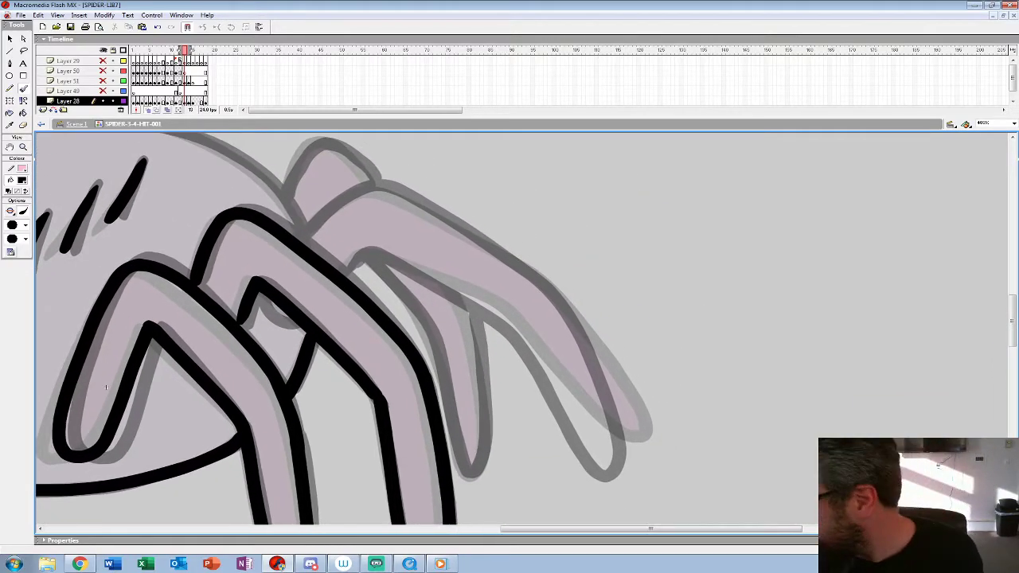
Step: Ink the long rear leg and the slimmer far-side leg showing beneath it, following the onion-skinned poses
mouse_move(340, 275)
mouse_down()
mouse_move(366, 253)
mouse_move(488, 305)
mouse_move(587, 426)
mouse_move(631, 454)
mouse_move(637, 433)
mouse_move(619, 393)
mouse_move(569, 305)
mouse_move(542, 280)
mouse_move(372, 187)
mouse_move(296, 240)
mouse_up()
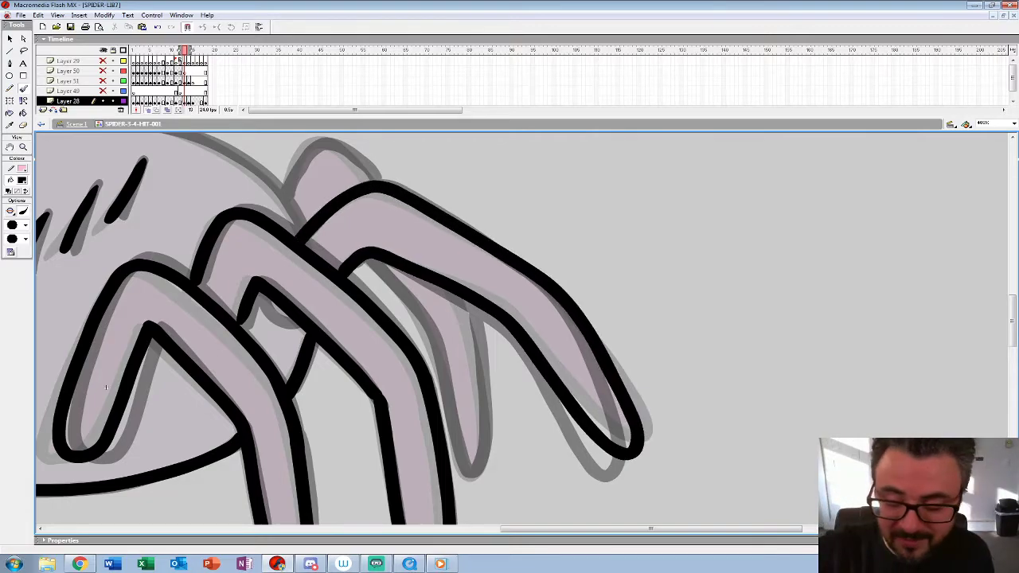
drag(106, 387, 145, 347)
mouse_move(404, 221)
mouse_down()
mouse_move(463, 277)
mouse_move(508, 429)
mouse_move(521, 398)
mouse_move(496, 259)
mouse_up()
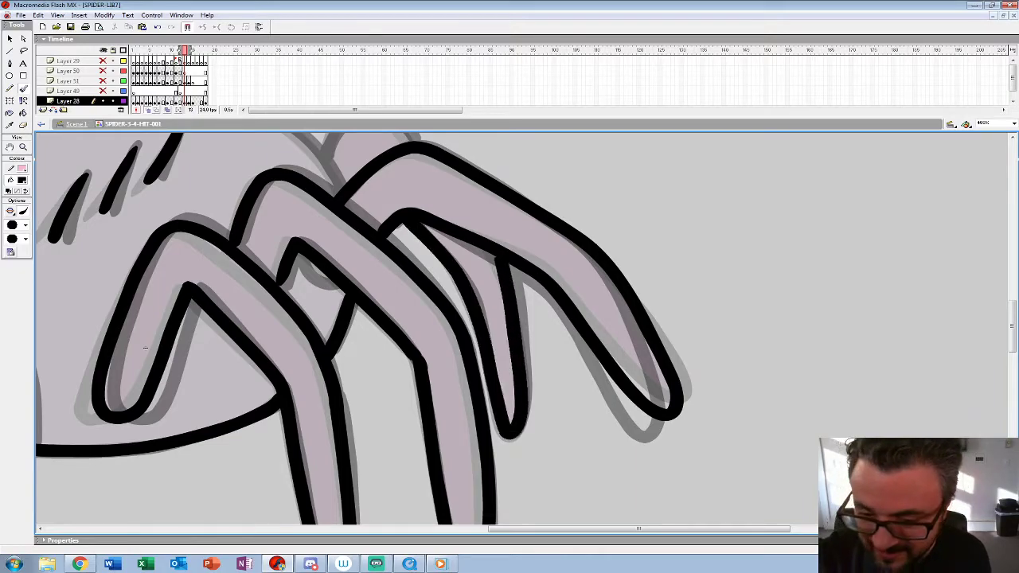
key(ctrl+z)
mouse_move(405, 221)
mouse_down()
mouse_move(467, 287)
mouse_move(509, 440)
mouse_move(525, 382)
mouse_move(505, 265)
mouse_move(600, 370)
mouse_up()
Step: Ink the arched top outline of the spider's back and the far-side legs rising behind its head and body
drag(239, 440, 552, 455)
mouse_move(748, 293)
mouse_down()
mouse_move(672, 220)
mouse_move(621, 195)
mouse_move(547, 186)
mouse_move(471, 188)
mouse_move(398, 209)
mouse_move(329, 248)
mouse_up()
drag(552, 455, 739, 475)
mouse_move(508, 278)
mouse_down()
mouse_move(489, 253)
mouse_move(430, 224)
mouse_move(373, 288)
mouse_up()
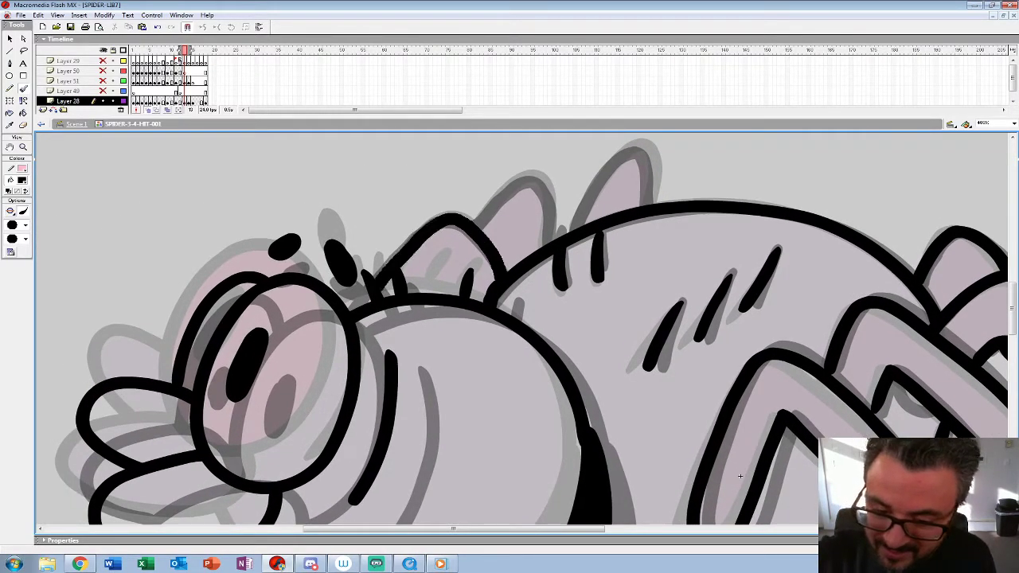
mouse_move(551, 248)
mouse_down()
mouse_move(519, 172)
mouse_move(472, 231)
mouse_move(368, 296)
mouse_up()
mouse_move(465, 283)
mouse_down()
mouse_move(525, 202)
mouse_move(541, 258)
mouse_up()
mouse_move(549, 486)
mouse_down()
mouse_move(596, 253)
mouse_move(622, 215)
mouse_up()
Step: Play back the hit animation at a reduced zoom to check the motion with the new in-between
key(z)
alt+click(390, 272)
alt+click(390, 273)
alt+click(390, 272)
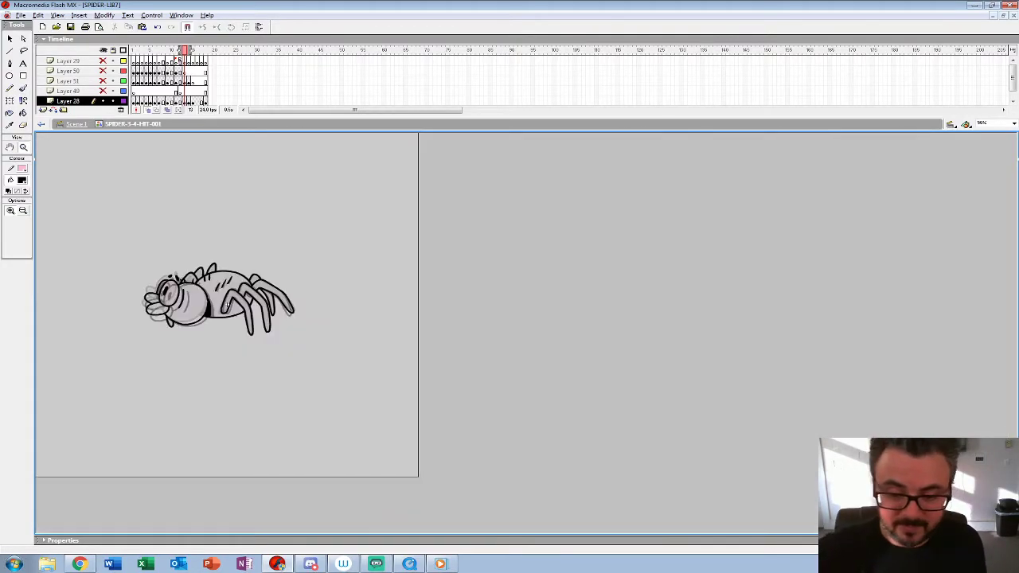
alt+click(227, 305)
click(146, 82)
key(Return)
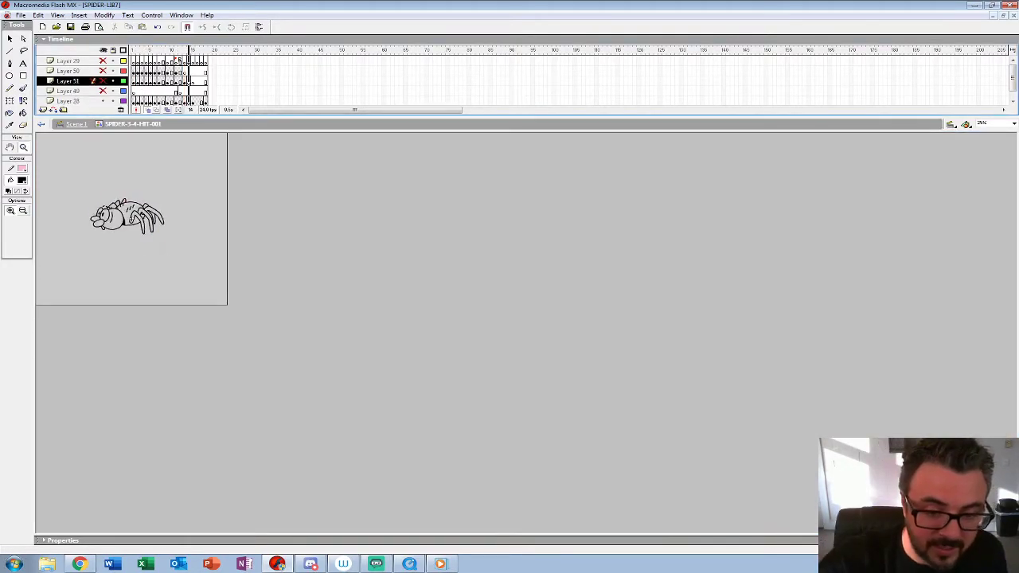
key(Return)
Step: Replace the drawing on frame 16 of Layer 28 with an in-place copy of the frame 15 spider
click(197, 101)
key(Delete)
click(192, 101)
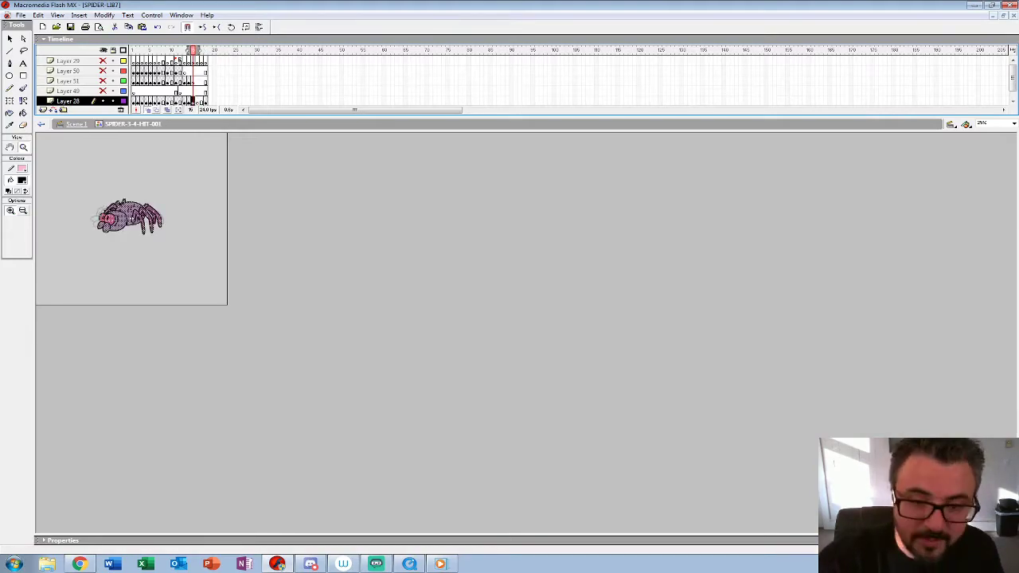
click(198, 101)
key(ctrl+shift+v)
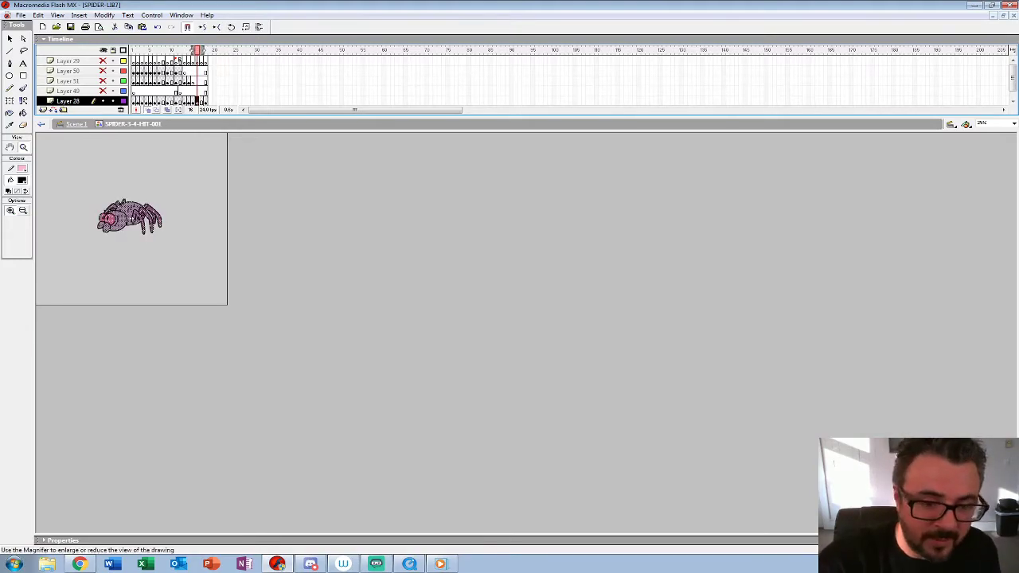
Step: Nudge the pasted spider on frame 16 to the right and slightly down against the onion-skinned poses
key(ctrl+equal)
key(ctrl+equal)
drag(419, 396, 418, 341)
key(shift+Right)
key(shift+Right)
key(shift+Right)
key(shift+Right)
key(shift+Down)
key(shift+Down)
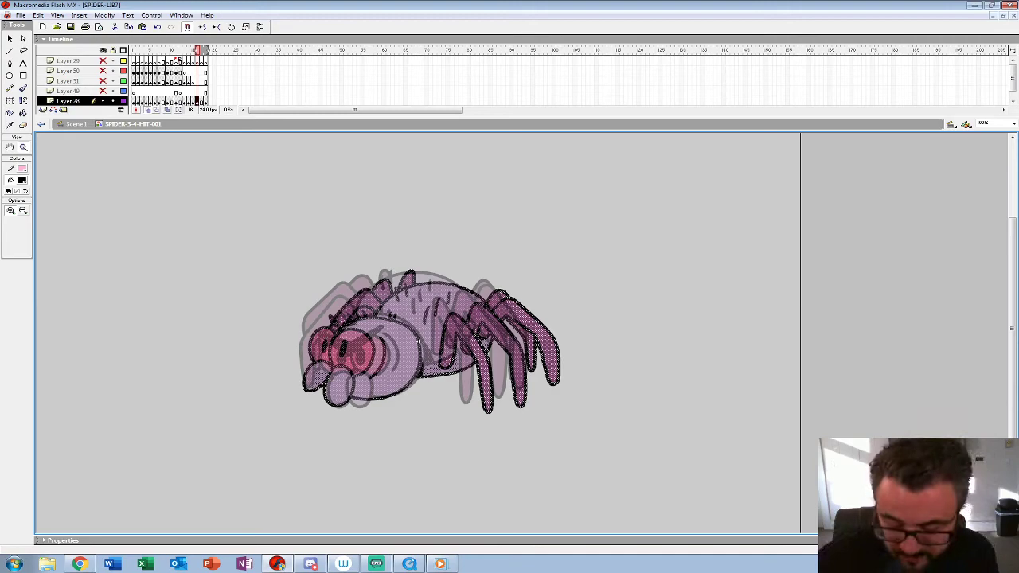
Step: On frame 17, rough-sketch the angry brows, both eyes with pupils and the two mouthparts with a thin black brush
key(period)
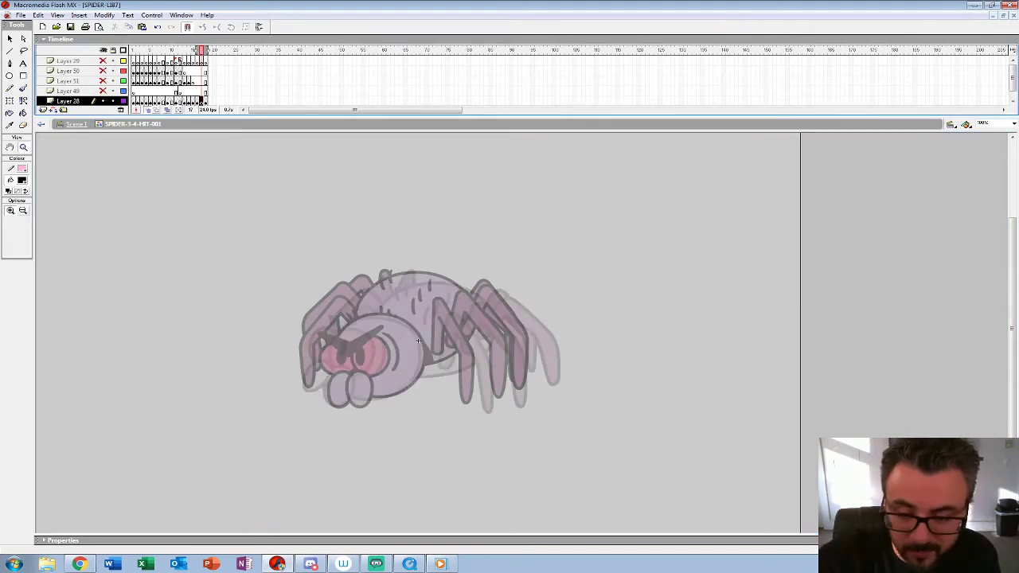
click(418, 341)
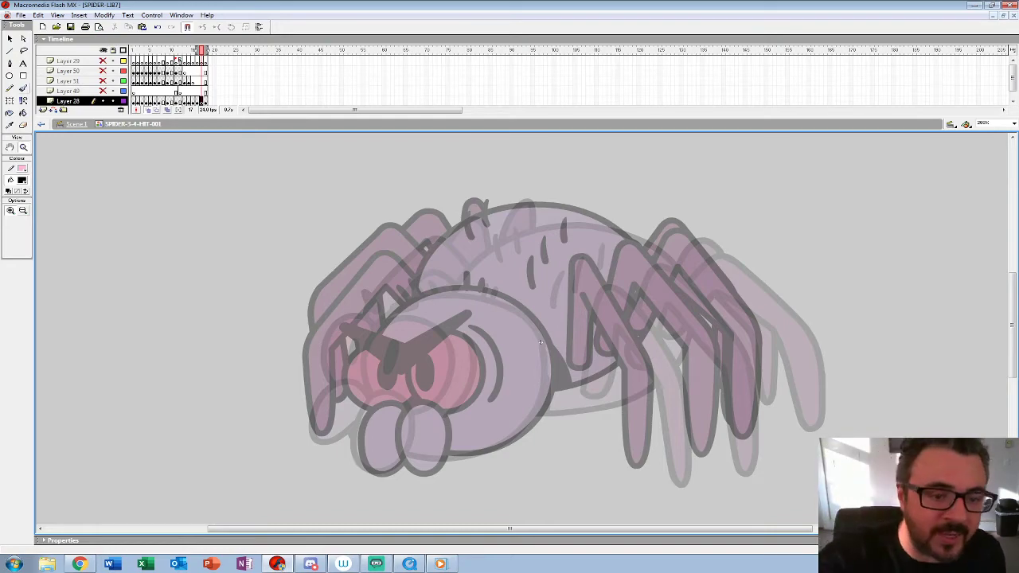
key(b)
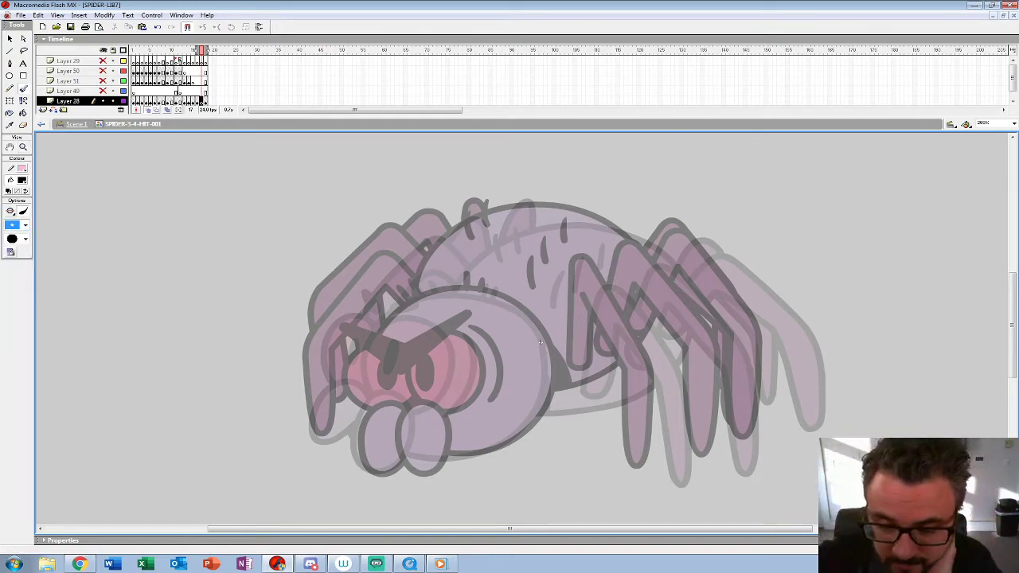
drag(360, 315, 393, 344)
mouse_move(439, 304)
mouse_down()
mouse_move(393, 329)
mouse_move(353, 306)
mouse_move(391, 341)
mouse_move(440, 306)
mouse_move(385, 355)
mouse_move(419, 405)
mouse_move(456, 388)
mouse_move(450, 333)
mouse_move(424, 317)
mouse_up()
mouse_move(431, 319)
mouse_down()
mouse_move(458, 388)
mouse_move(389, 344)
mouse_move(408, 379)
mouse_up()
drag(363, 323, 386, 393)
mouse_move(360, 326)
mouse_down()
mouse_move(379, 464)
mouse_move(428, 447)
mouse_move(375, 430)
mouse_up()
mouse_move(368, 384)
mouse_down()
mouse_move(334, 430)
mouse_move(372, 449)
mouse_move(380, 436)
mouse_move(348, 396)
mouse_up()
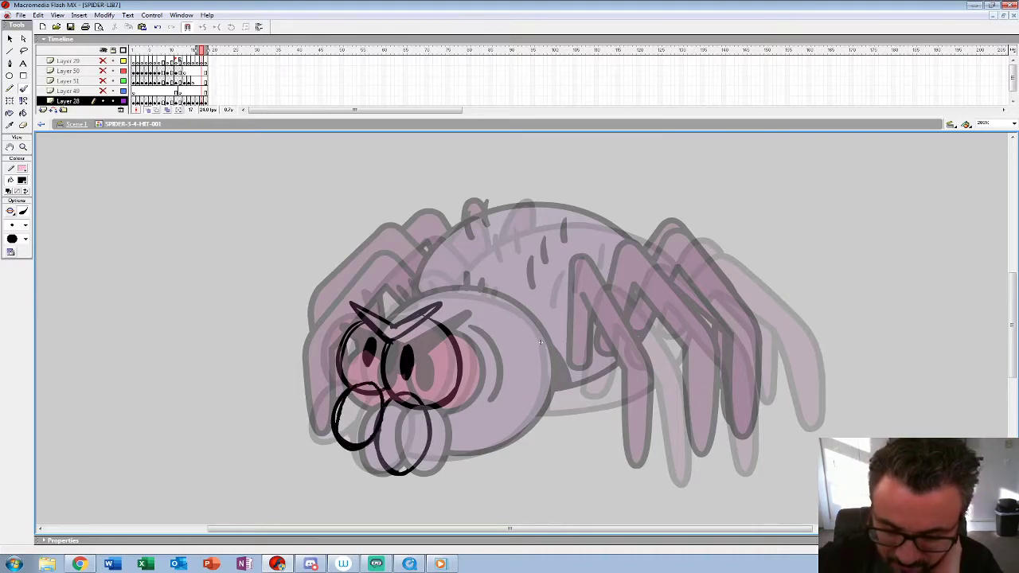
Step: Sketch the round head outline, cheek crease and short hairs, and thicken the brow and the far mouthpart
mouse_move(418, 457)
mouse_down()
mouse_move(489, 451)
mouse_move(545, 411)
mouse_move(543, 341)
mouse_move(393, 309)
mouse_up()
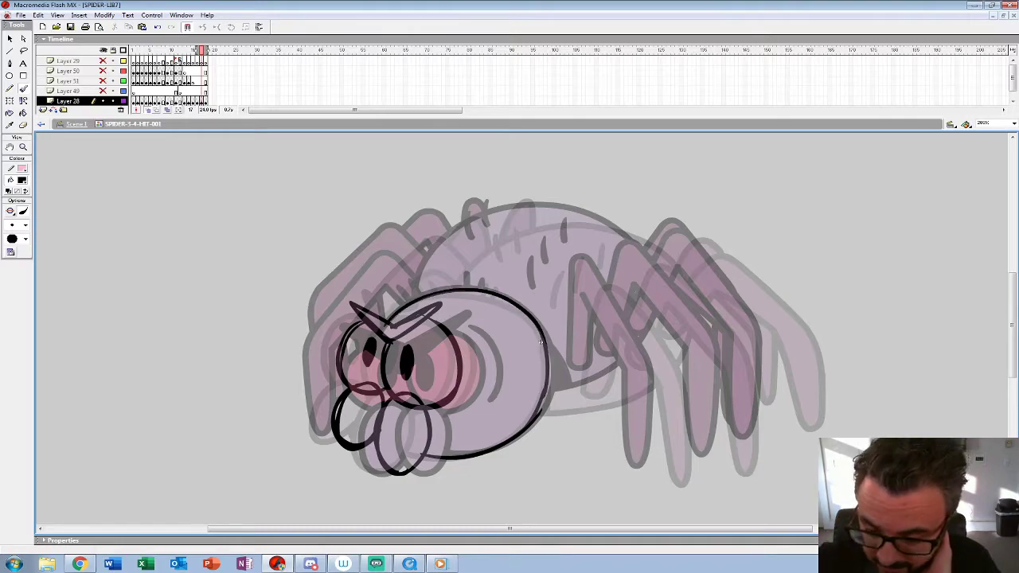
drag(469, 329, 467, 409)
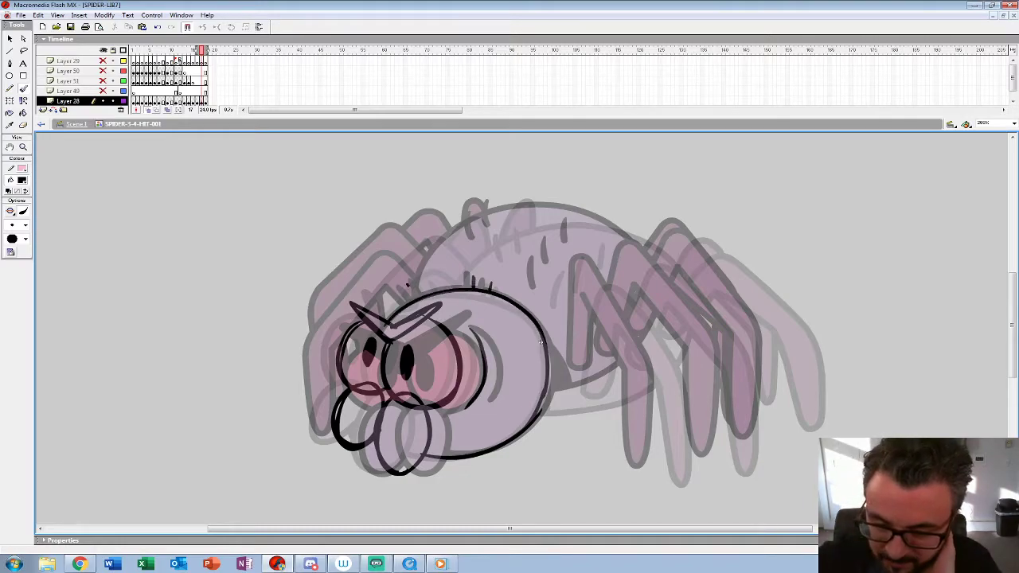
mouse_move(352, 306)
mouse_down()
mouse_move(434, 311)
mouse_move(388, 327)
mouse_up()
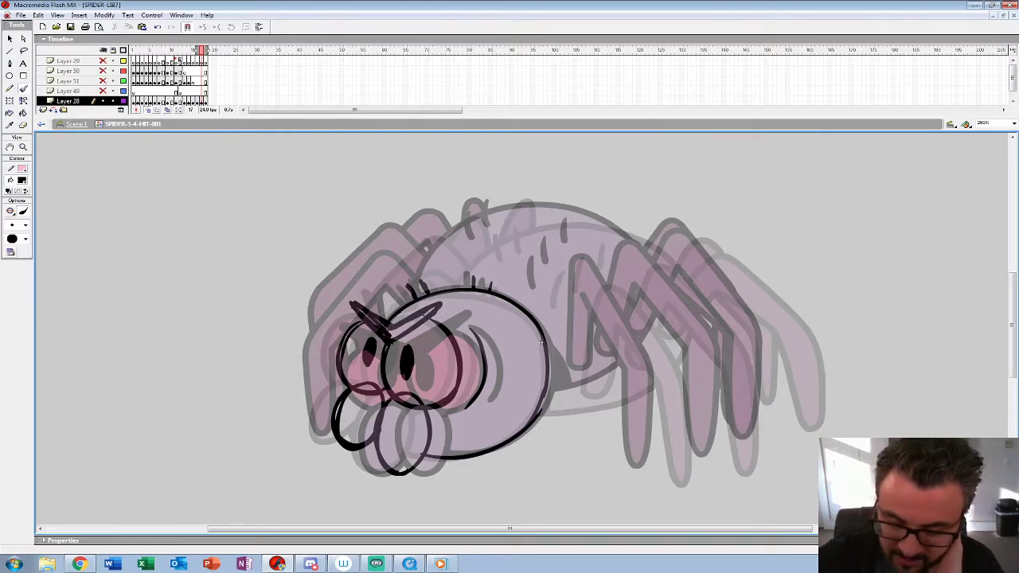
drag(353, 448, 380, 435)
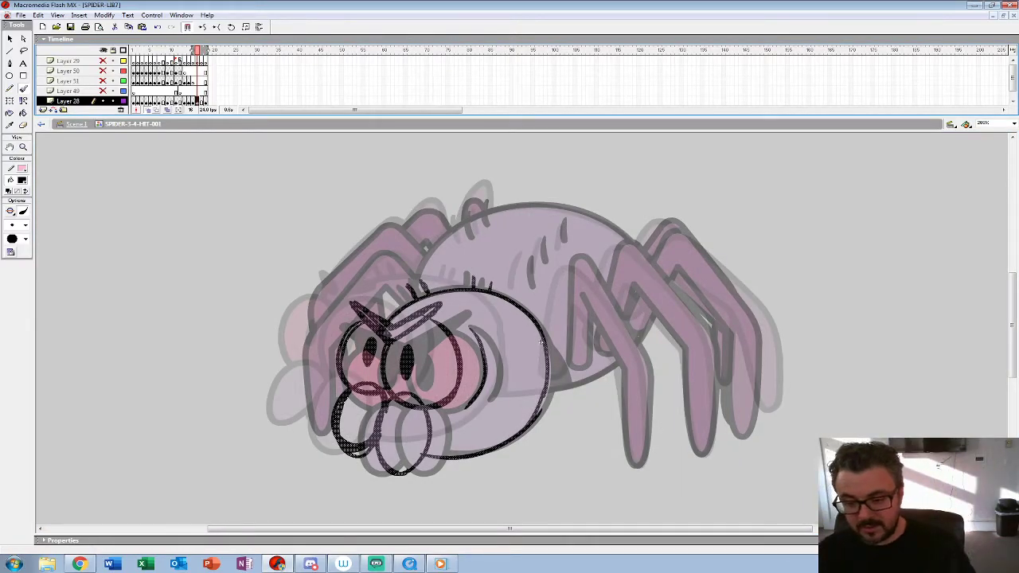
Step: Shift the head sketch on frame 16 up and to the left, between the neighbouring onion-skinned poses
key(shift+Up)
key(shift+Left)
key(shift+Left)
key(shift+Left)
key(shift+Left)
key(shift+Up)
key(shift+Left)
key(shift+Right)
key(shift+Down)
key(Up)
key(Up)
key(Left)
key(Left)
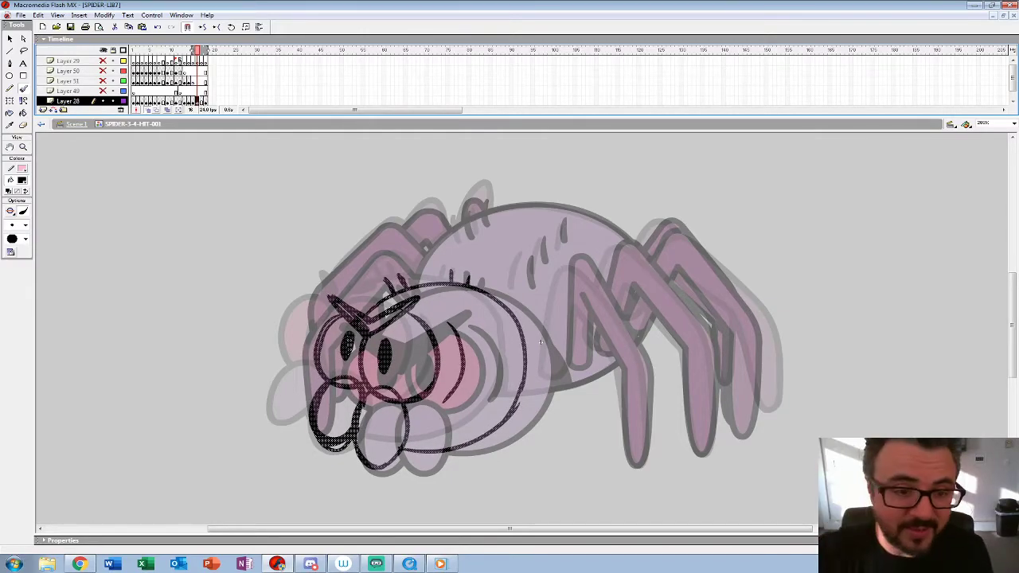
Step: Recolour the rough head sketch on frame 16 red as a guide for inking
drag(541, 343, 474, 310)
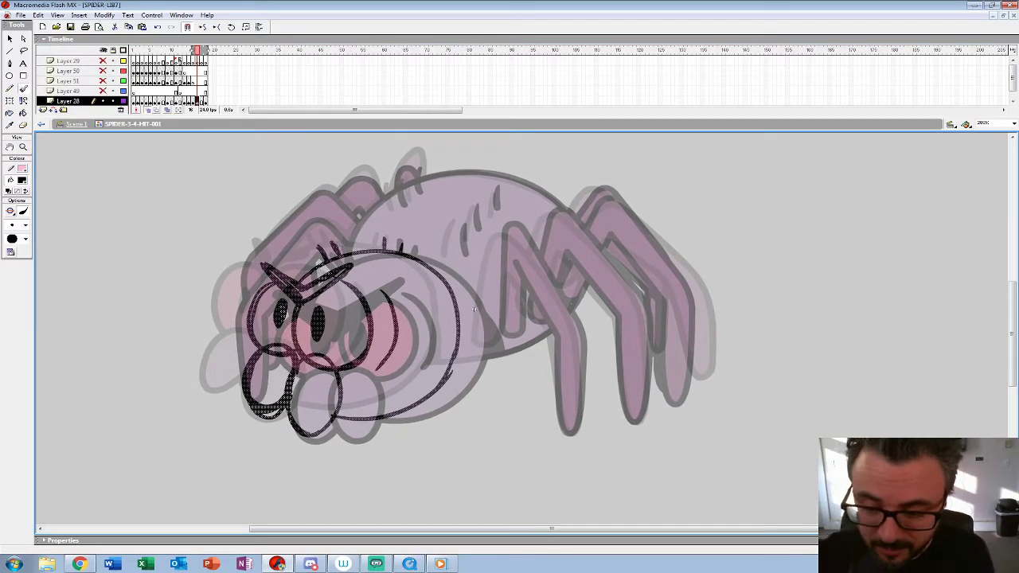
drag(435, 269, 291, 282)
key(ctrl+z)
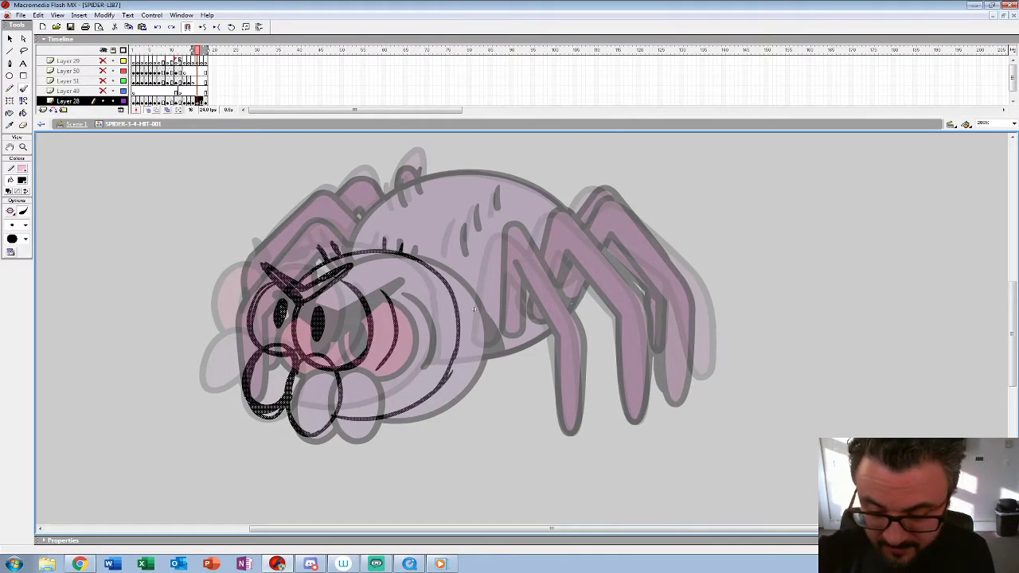
click(22, 180)
click(8, 231)
click(23, 147)
click(414, 291)
drag(640, 368, 585, 275)
Step: Insert a keyframe at frame 17 and clear its copied artwork
key(F6)
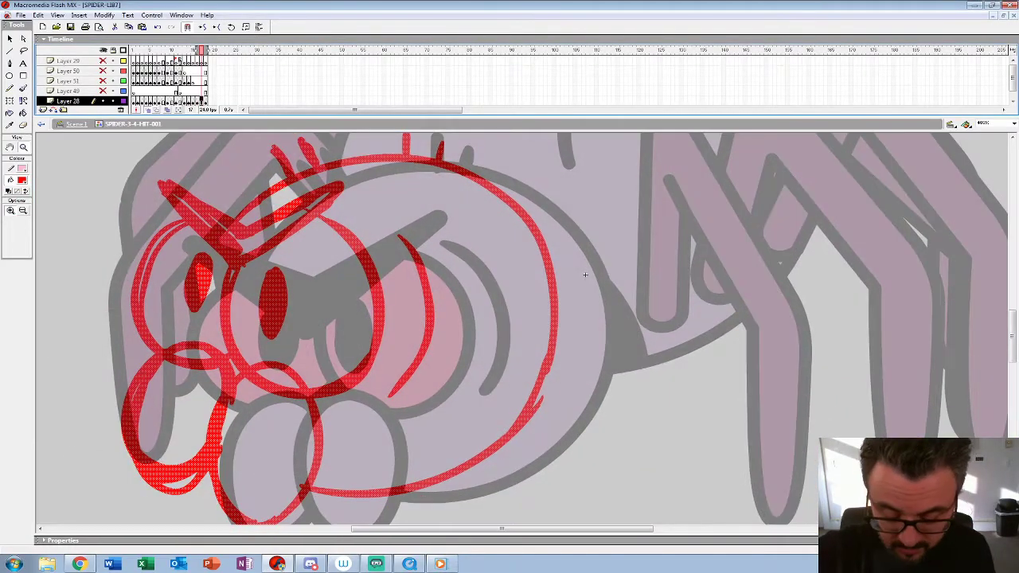
key(Delete)
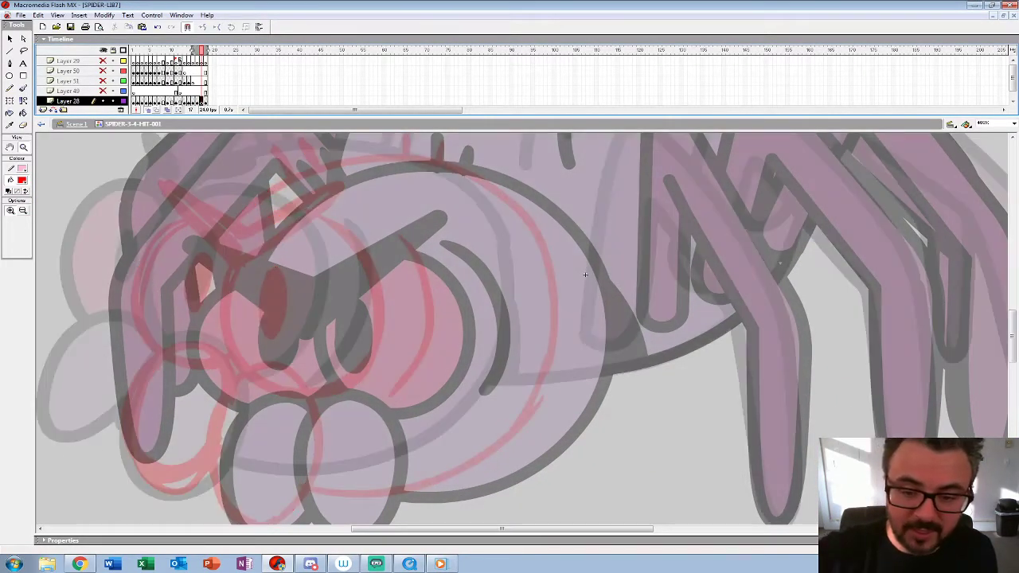
drag(585, 275, 639, 302)
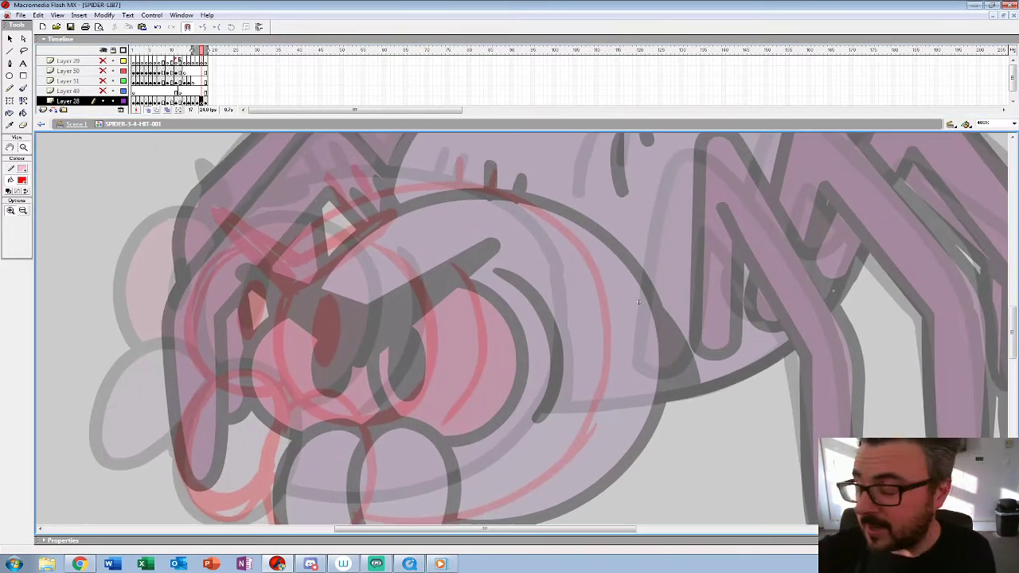
Step: Ink the V-shaped angry brow and the two oval mouthparts over the red sketch with a thicker black brush
click(22, 181)
click(9, 202)
click(23, 88)
click(25, 226)
click(16, 337)
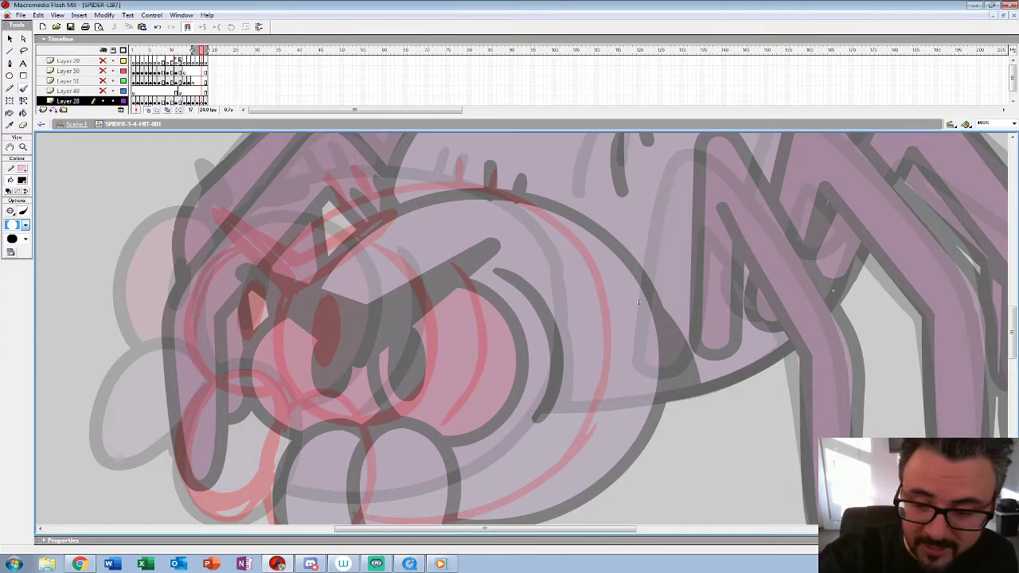
mouse_move(204, 209)
mouse_down()
mouse_move(293, 293)
mouse_move(409, 209)
mouse_move(296, 256)
mouse_move(208, 209)
mouse_up()
drag(638, 303, 648, 176)
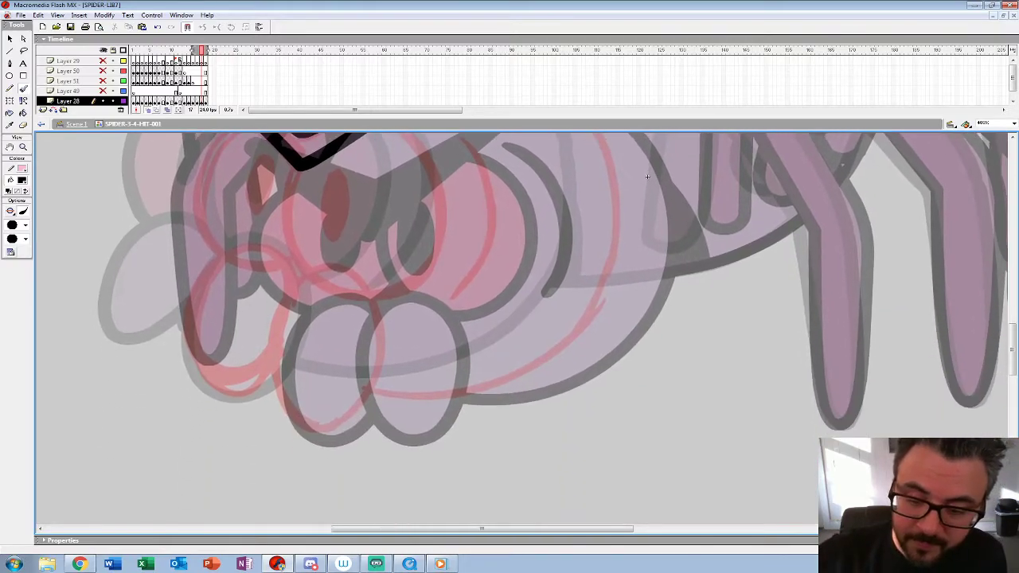
mouse_move(307, 269)
mouse_down()
mouse_move(273, 394)
mouse_move(380, 380)
mouse_move(348, 275)
mouse_move(219, 245)
mouse_move(230, 392)
mouse_move(269, 360)
mouse_up()
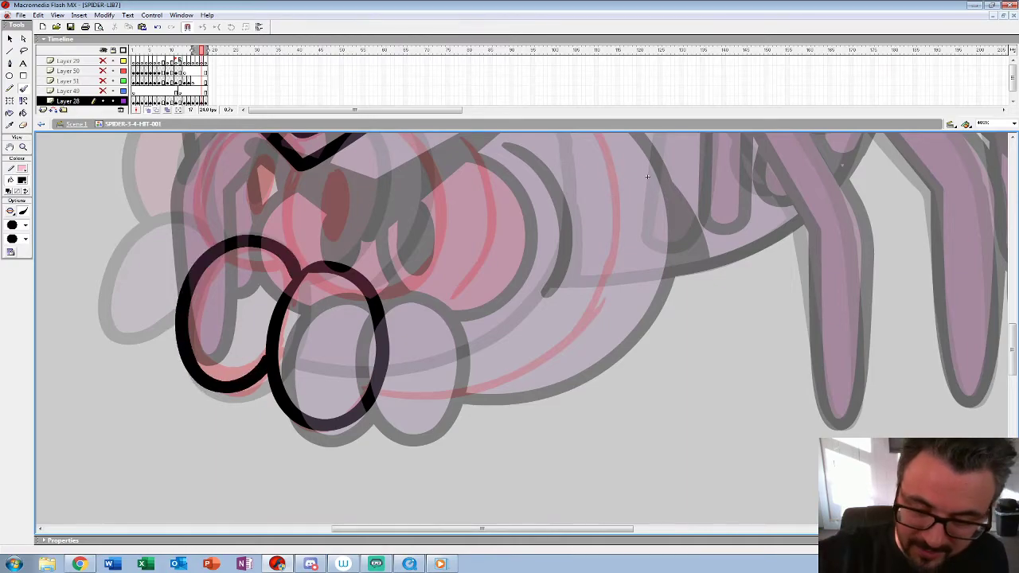
Step: Ink both eye outlines and fill in their oval pupils over the red sketch
drag(647, 177, 657, 246)
drag(307, 236, 296, 332)
mouse_move(381, 367)
mouse_down()
mouse_move(442, 328)
mouse_move(392, 183)
mouse_up()
drag(350, 239, 348, 241)
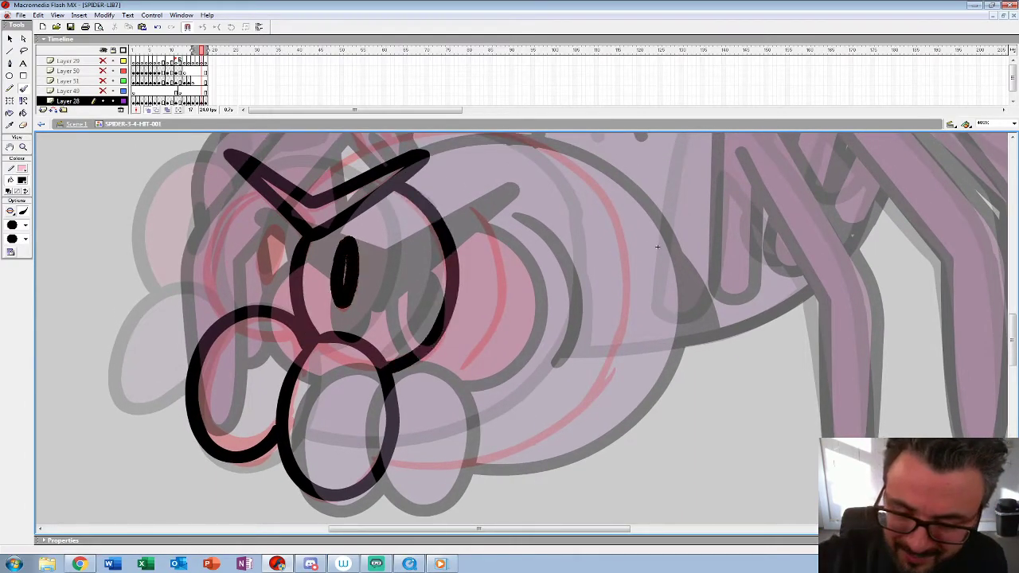
mouse_move(265, 186)
mouse_down()
mouse_move(224, 211)
mouse_move(229, 316)
mouse_up()
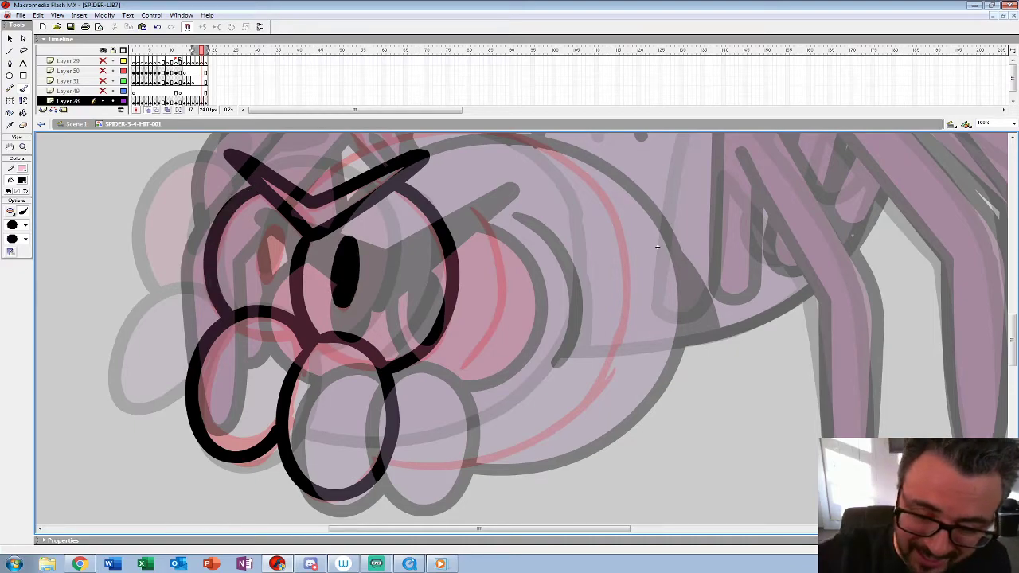
drag(270, 230, 273, 255)
Step: Ink the curved cheek crease beside the near eye and the rounded outline of the head
drag(478, 270, 402, 284)
mouse_move(395, 215)
mouse_down()
mouse_move(408, 226)
mouse_move(392, 379)
mouse_up()
drag(445, 302, 409, 360)
mouse_move(181, 239)
mouse_down()
mouse_move(287, 199)
mouse_move(426, 217)
mouse_move(516, 338)
mouse_move(538, 191)
mouse_move(438, 370)
mouse_move(280, 407)
mouse_up()
drag(538, 191, 598, 384)
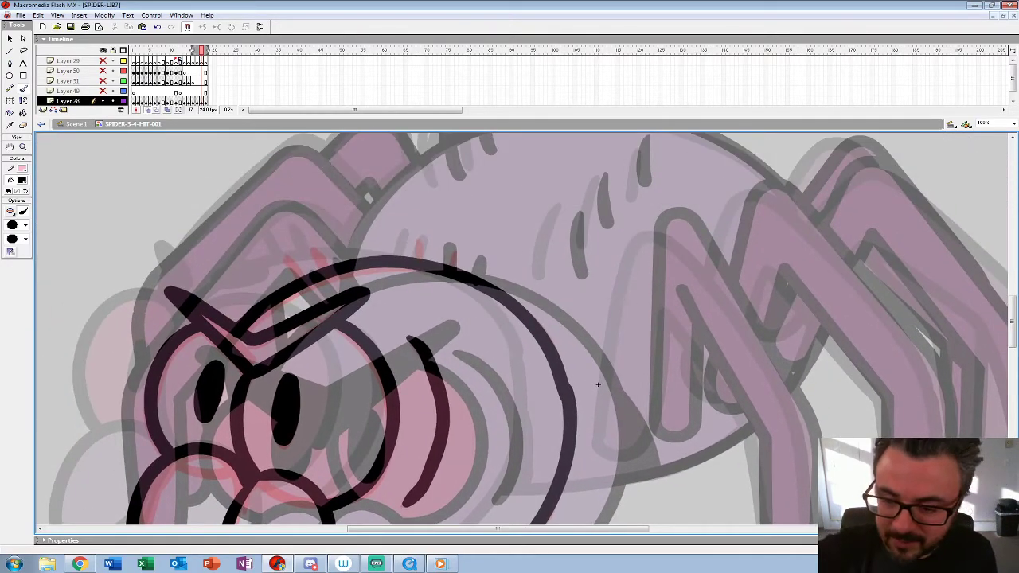
Step: Ink the short hairs on top of the head and above the brow
drag(421, 232, 420, 257)
drag(452, 240, 452, 265)
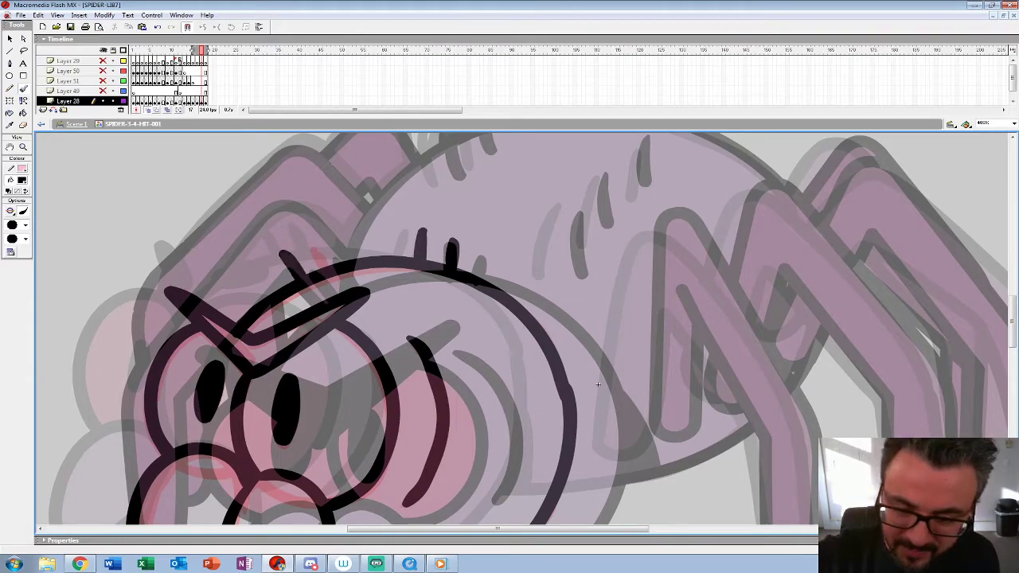
drag(598, 384, 372, 394)
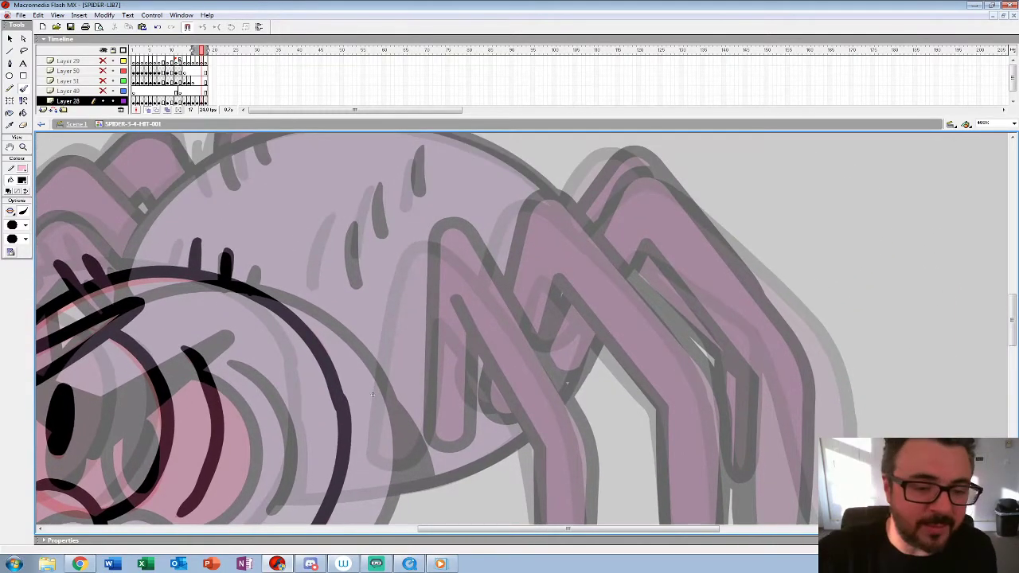
key(z)
alt+click(418, 354)
alt+click(418, 355)
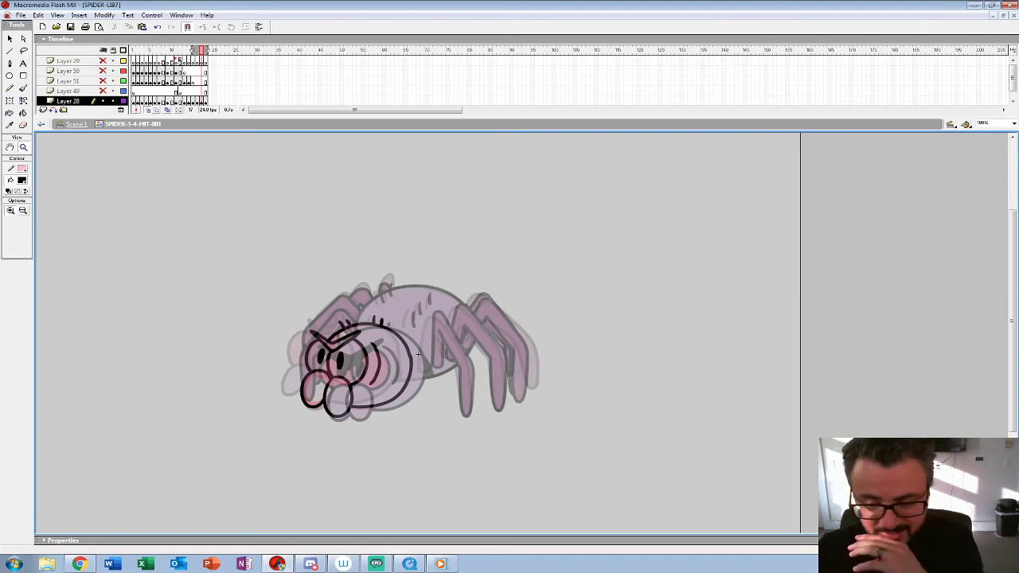
click(418, 354)
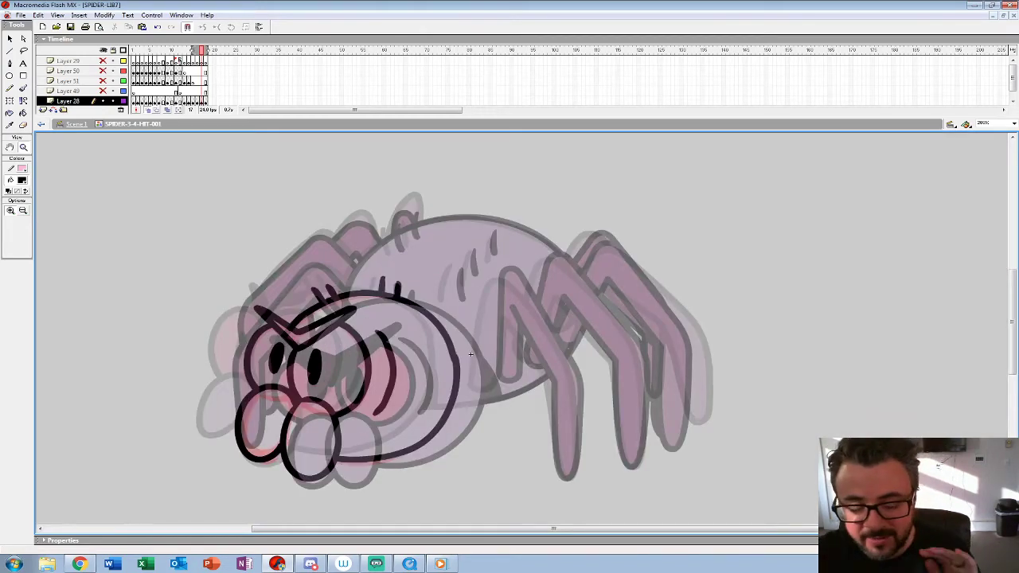
Step: Transfer the inked head from frame 17 onto frame 16, replacing the red rough sketch there
key(ctrl+a)
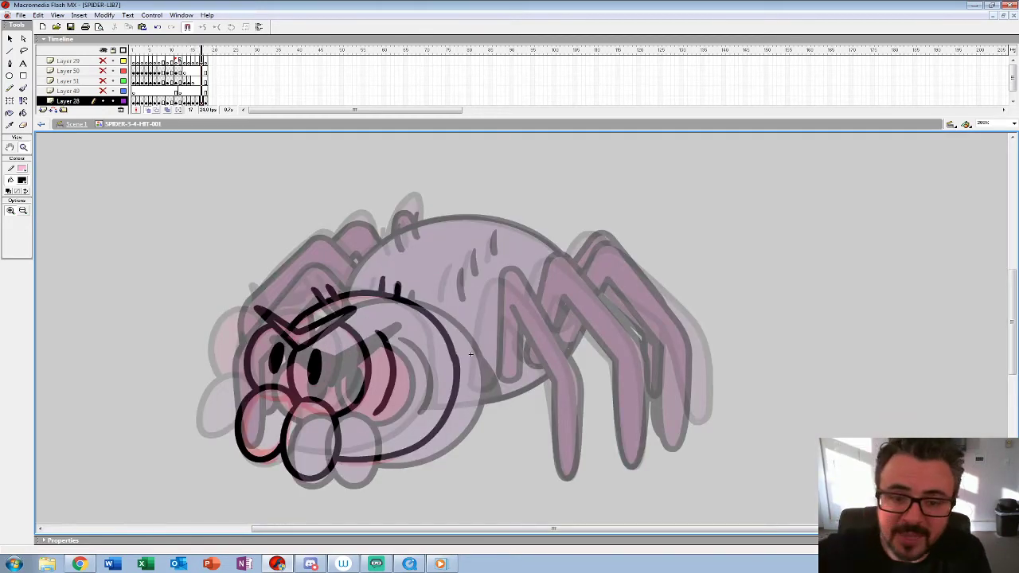
key(comma)
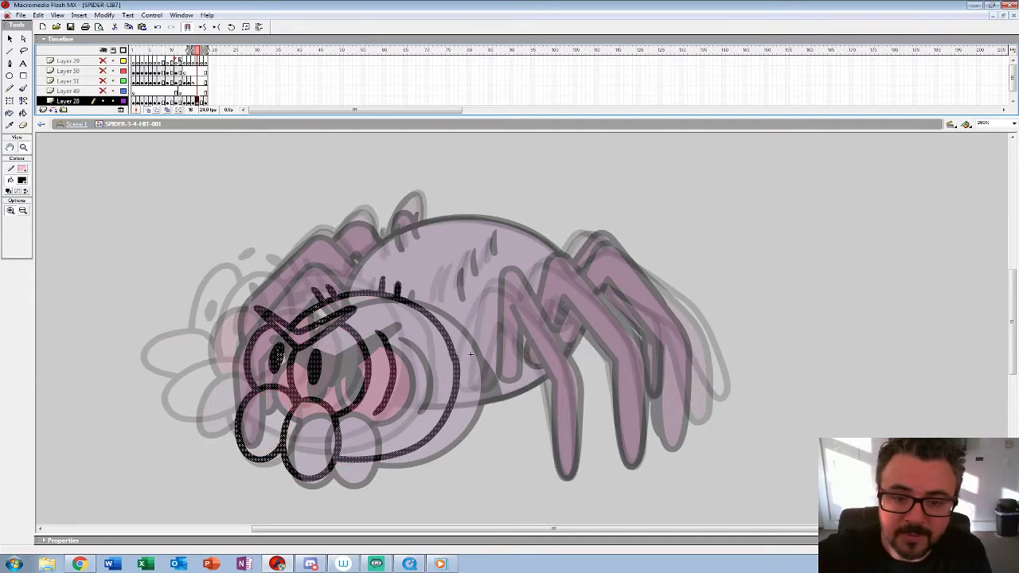
key(period)
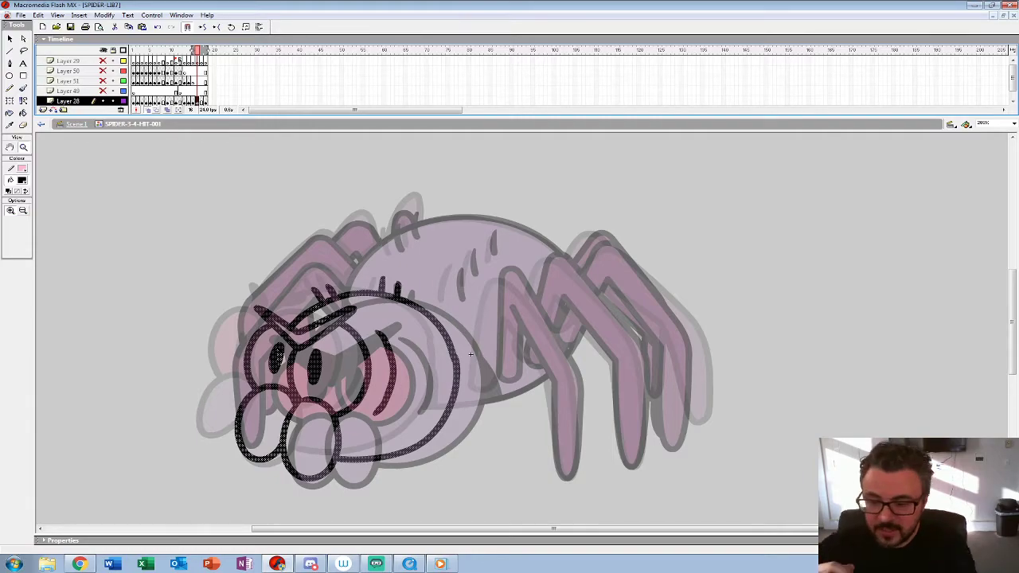
click(470, 353)
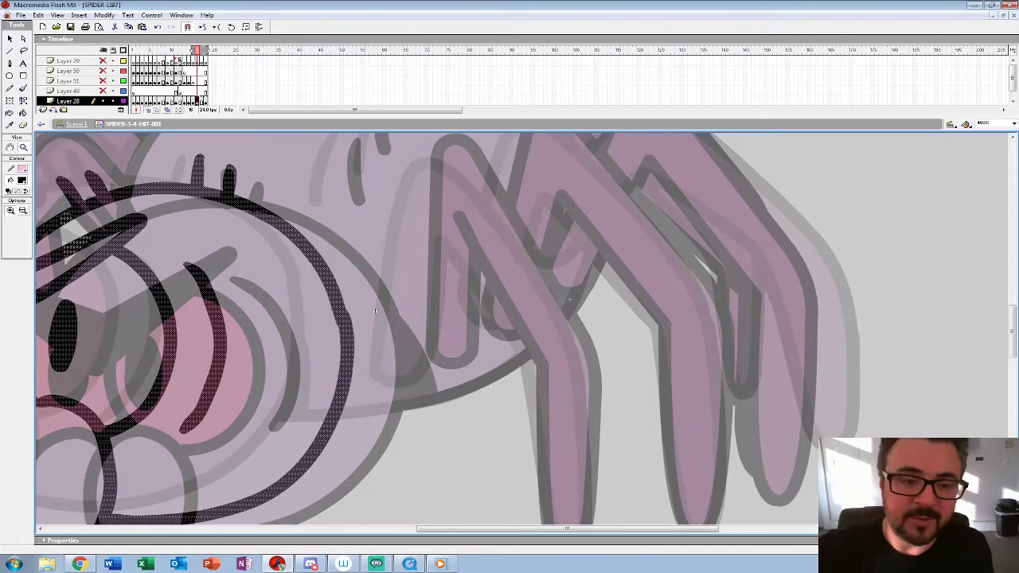
Step: Ink the outline of the spider's nearest front leg on frame 16, including its bent knee and lower segment
key(b)
drag(376, 310, 367, 329)
mouse_move(410, 209)
mouse_down()
mouse_move(445, 171)
mouse_move(513, 254)
mouse_move(573, 365)
mouse_up()
mouse_move(573, 365)
mouse_down()
mouse_move(531, 264)
mouse_move(542, 413)
mouse_up()
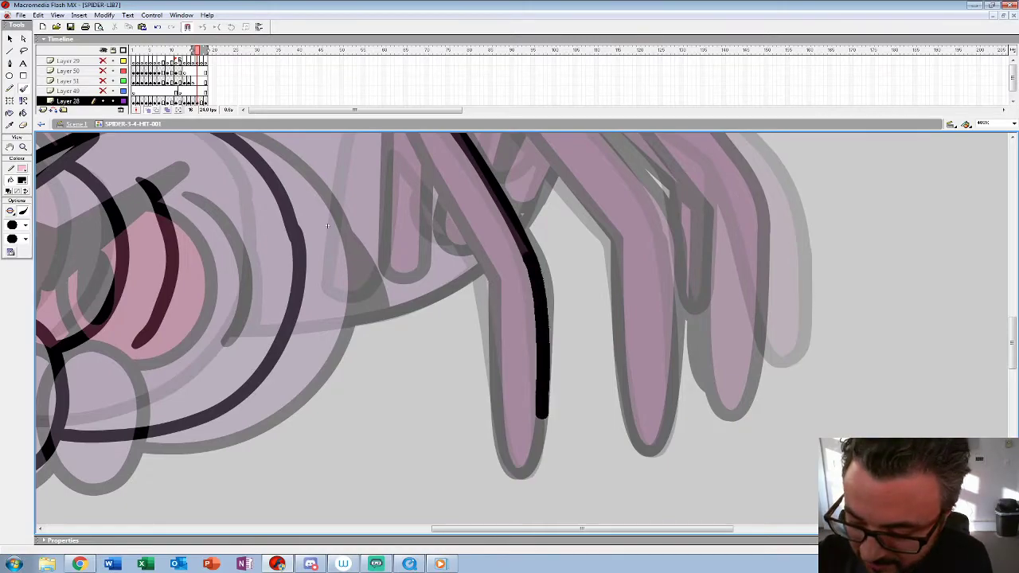
drag(326, 226, 343, 270)
mouse_move(418, 189)
mouse_down()
mouse_move(500, 324)
mouse_move(484, 219)
mouse_move(500, 385)
mouse_up()
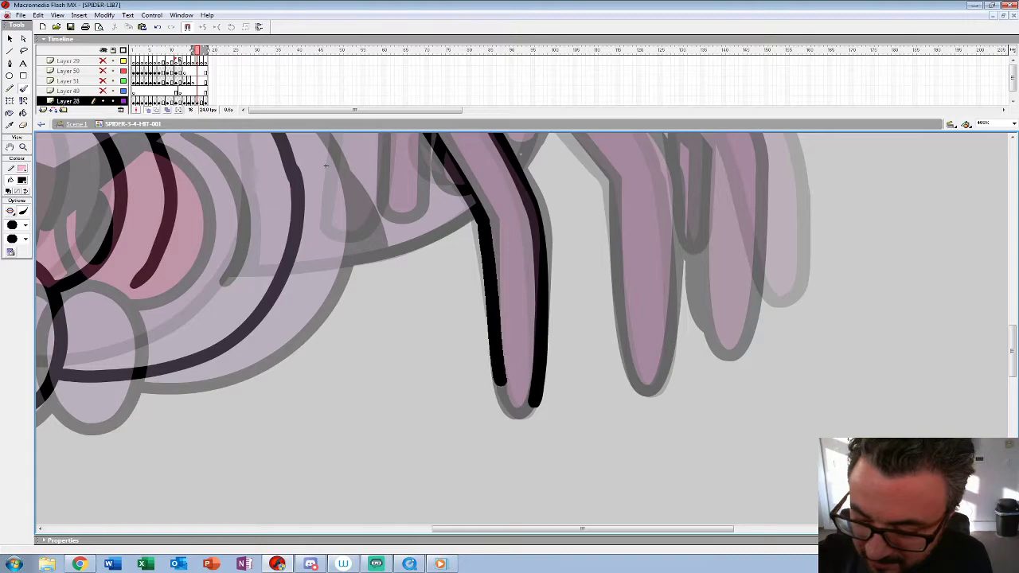
drag(326, 165, 402, 347)
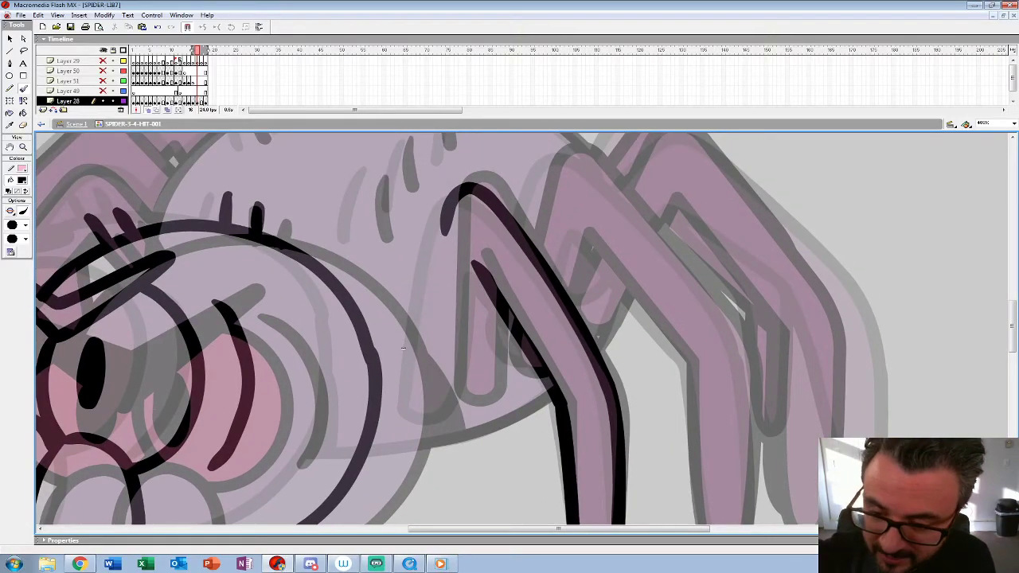
mouse_move(448, 208)
mouse_down()
mouse_move(439, 384)
mouse_move(448, 211)
mouse_move(436, 355)
mouse_move(468, 410)
mouse_move(510, 195)
mouse_up()
key(ctrl+z)
Step: Ink the underside of the abdomen up to the head and the dark neck wedge behind the head
mouse_move(561, 319)
mouse_down()
mouse_move(482, 350)
mouse_move(392, 368)
mouse_up()
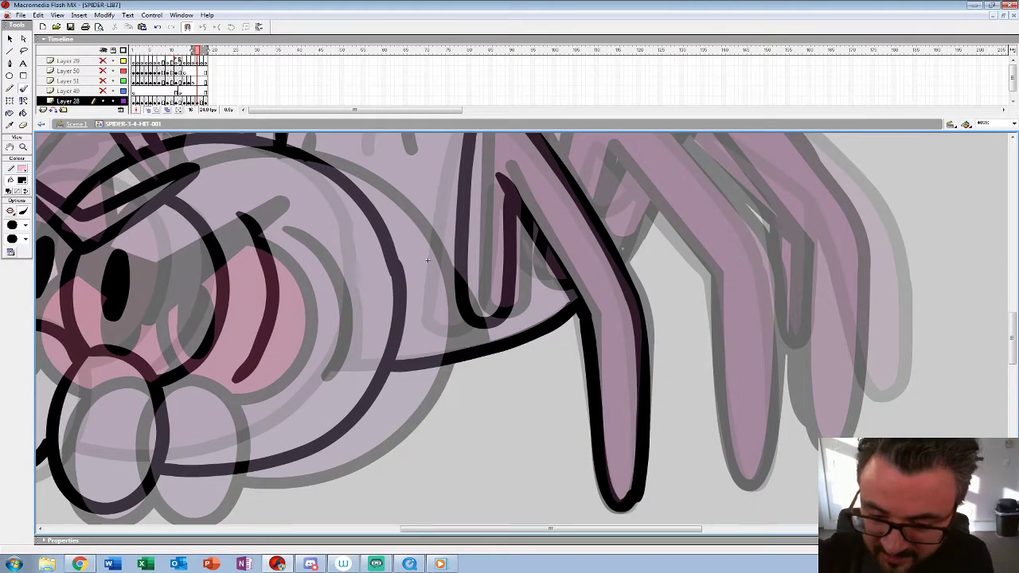
mouse_move(428, 260)
mouse_down()
mouse_move(409, 309)
mouse_move(417, 370)
mouse_up()
mouse_move(403, 320)
mouse_down()
mouse_move(399, 367)
mouse_move(395, 358)
mouse_up()
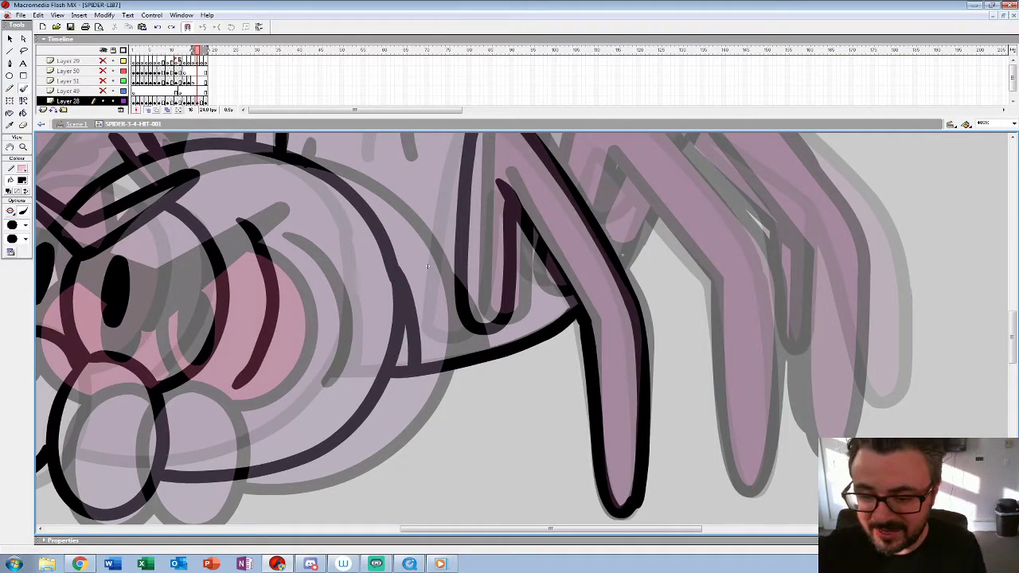
mouse_move(427, 267)
mouse_down()
mouse_move(326, 390)
mouse_move(230, 368)
mouse_move(220, 377)
mouse_up()
Step: Ink both sides of the near-side middle leg, from its raised knee down to its foot
mouse_move(344, 263)
mouse_down()
mouse_move(359, 212)
mouse_move(408, 190)
mouse_move(538, 345)
mouse_up()
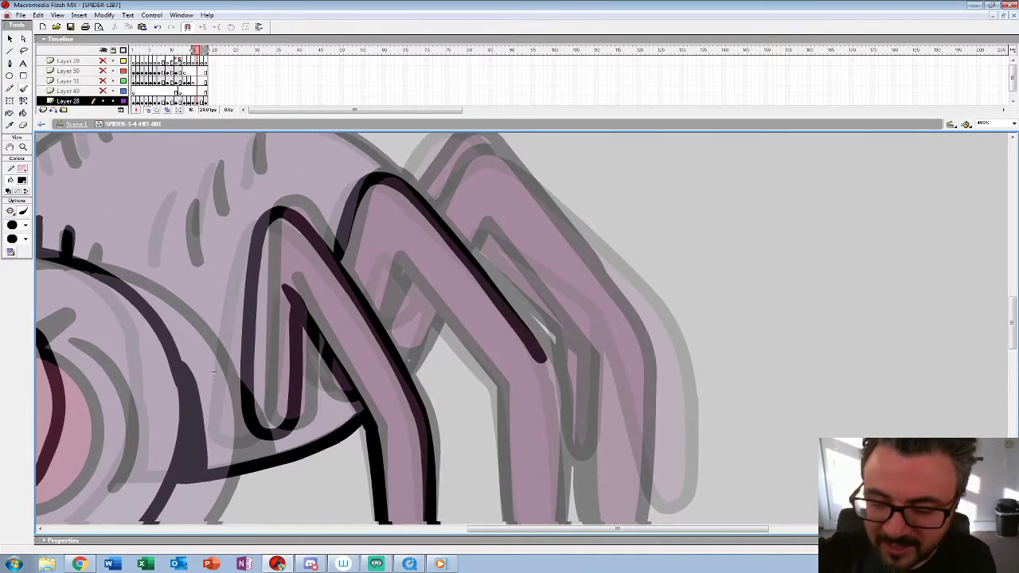
drag(220, 377, 152, 367)
key(ctrl+z)
mouse_move(275, 253)
mouse_down()
mouse_move(291, 192)
mouse_move(315, 173)
mouse_move(350, 190)
mouse_move(434, 279)
mouse_move(492, 371)
mouse_up()
drag(152, 367, 113, 225)
mouse_move(451, 232)
mouse_down()
mouse_move(462, 338)
mouse_move(455, 430)
mouse_up()
drag(113, 226, 116, 326)
mouse_move(274, 269)
mouse_down()
mouse_move(285, 233)
mouse_move(328, 242)
mouse_move(405, 344)
mouse_up()
mouse_move(415, 252)
mouse_down()
mouse_move(413, 333)
mouse_move(404, 199)
mouse_up()
key(ctrl+z)
mouse_move(446, 351)
mouse_down()
mouse_move(440, 242)
mouse_move(400, 295)
mouse_move(413, 406)
mouse_move(437, 445)
mouse_move(452, 414)
mouse_up()
drag(430, 302, 517, 439)
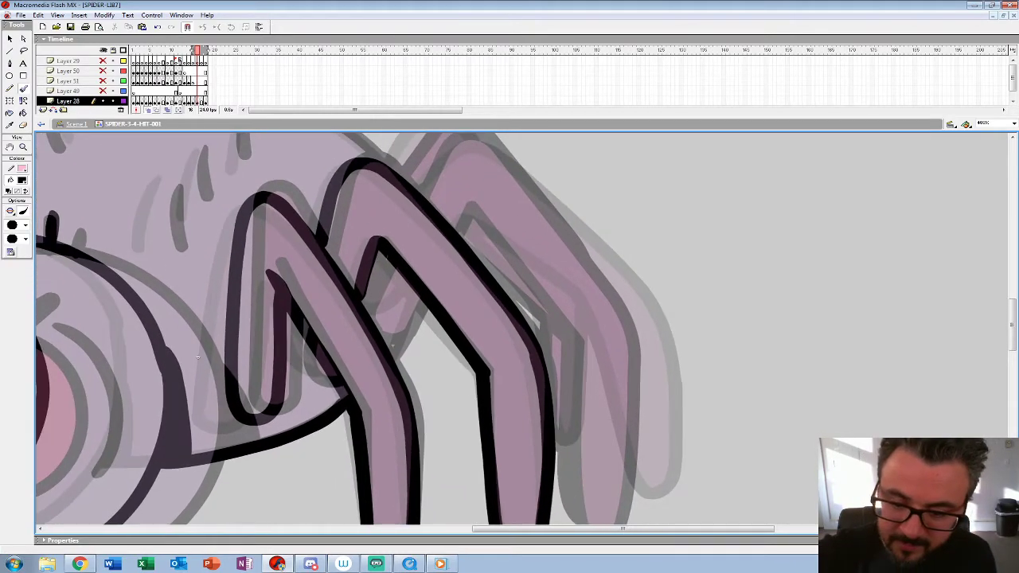
Step: Ink the small leg parts visible between the near legs and the outline of the rear leg
drag(293, 334, 323, 372)
mouse_move(197, 357)
mouse_down()
mouse_move(38, 348)
mouse_move(55, 392)
mouse_up()
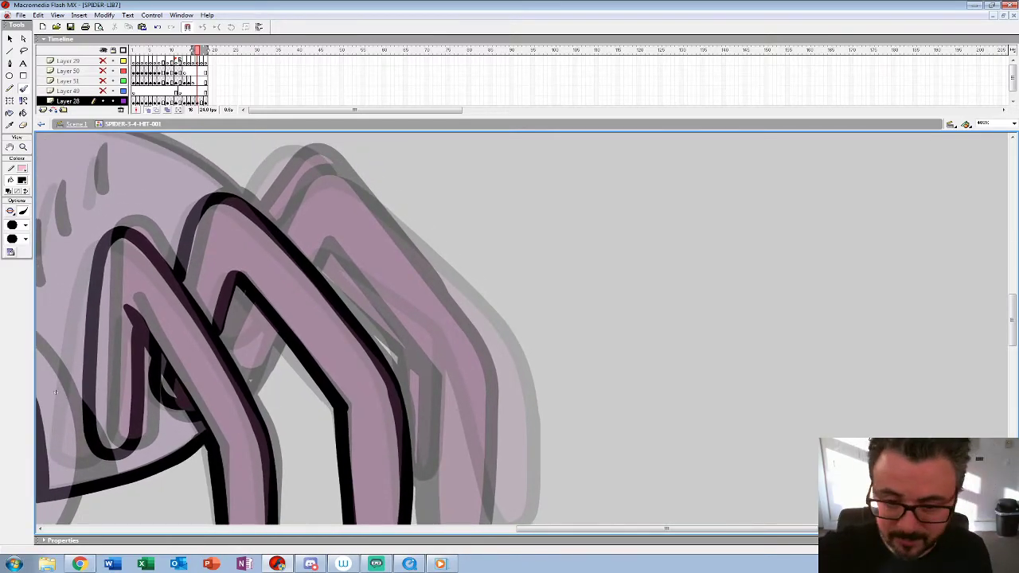
mouse_move(275, 215)
mouse_down()
mouse_move(347, 179)
mouse_move(494, 346)
mouse_move(443, 215)
mouse_move(455, 357)
mouse_move(419, 422)
mouse_move(371, 216)
mouse_move(432, 327)
mouse_move(387, 275)
mouse_move(315, 222)
mouse_move(307, 235)
mouse_up()
drag(231, 322, 262, 290)
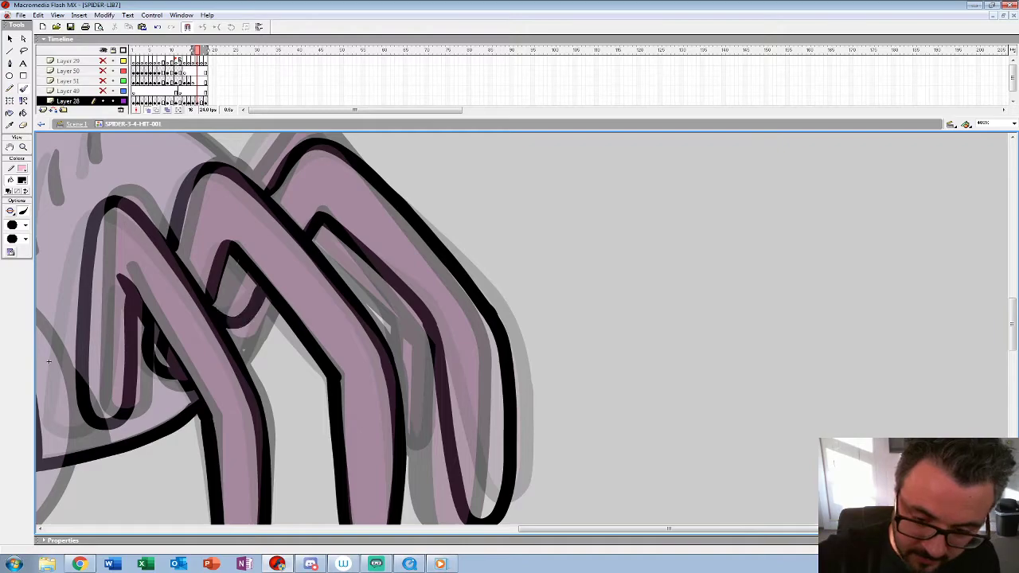
Step: Ink the knee of the leg behind the rear leg and its lower tip between the middle and rear legs
drag(48, 362, 149, 435)
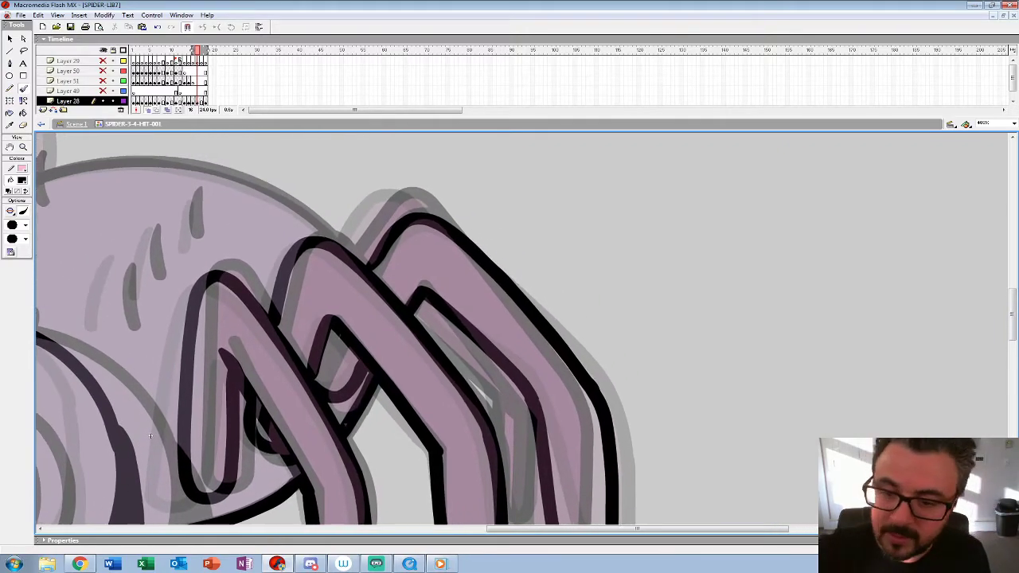
drag(342, 253, 406, 193)
drag(150, 436, 94, 306)
drag(456, 394, 495, 330)
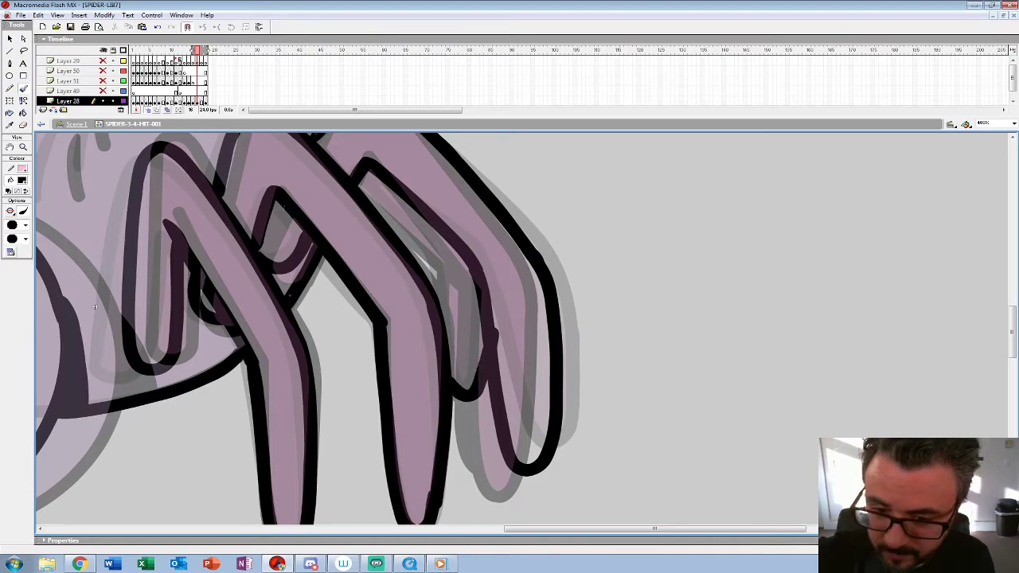
Step: Ink the arched back of the abdomen and the short hairs along its upper edge and side
drag(94, 307, 514, 418)
mouse_move(696, 221)
mouse_down()
mouse_move(596, 160)
mouse_move(488, 145)
mouse_move(361, 180)
mouse_move(302, 217)
mouse_move(260, 297)
mouse_up()
drag(319, 267, 345, 315)
drag(379, 207, 388, 259)
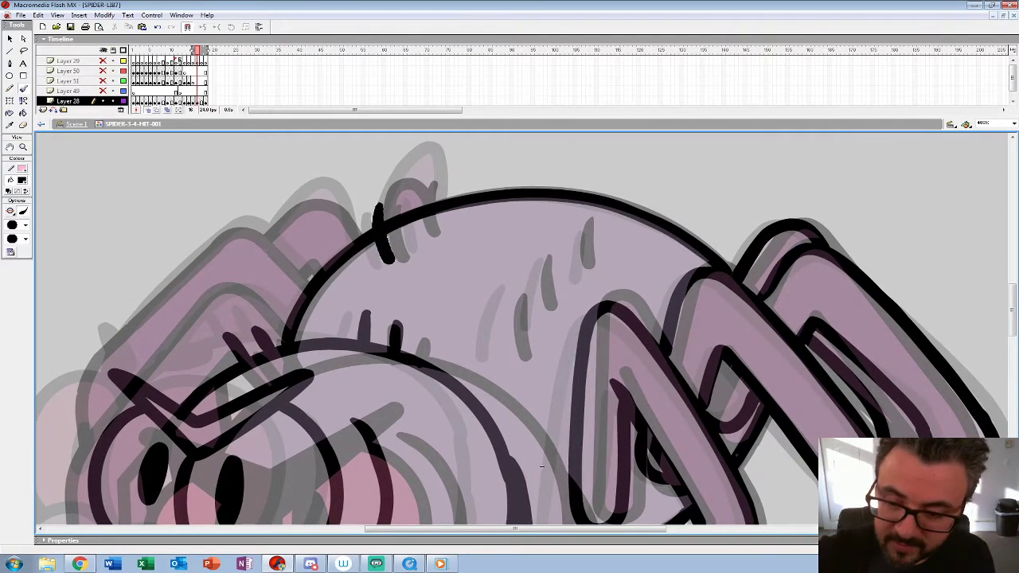
drag(541, 466, 431, 442)
drag(400, 266, 390, 337)
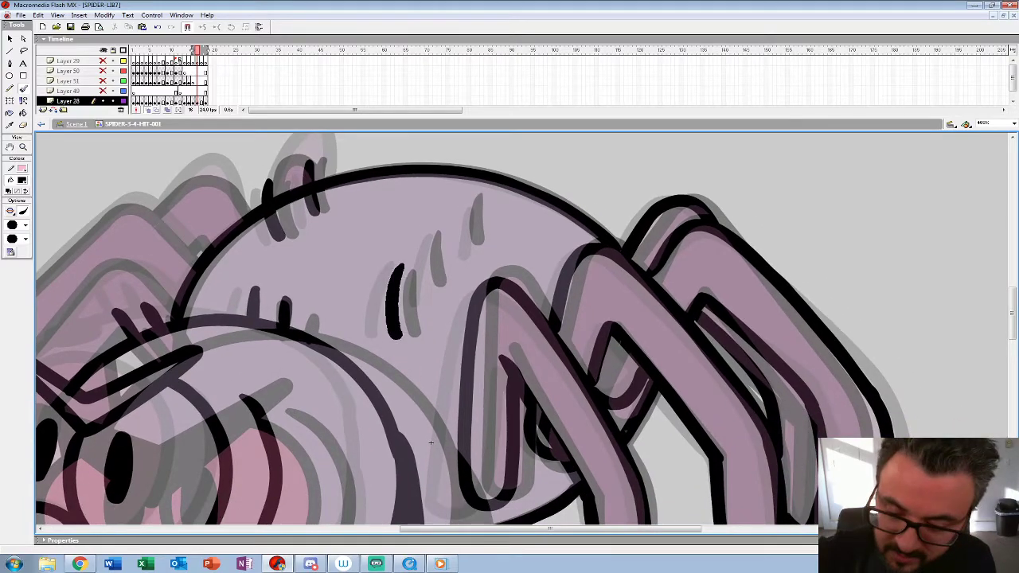
drag(437, 233, 431, 287)
drag(477, 198, 472, 253)
Step: Ink the far-side legs behind the head to complete the spider's line art on frame 16
mouse_move(445, 414)
mouse_down()
mouse_move(453, 273)
mouse_move(787, 393)
mouse_move(782, 328)
mouse_up()
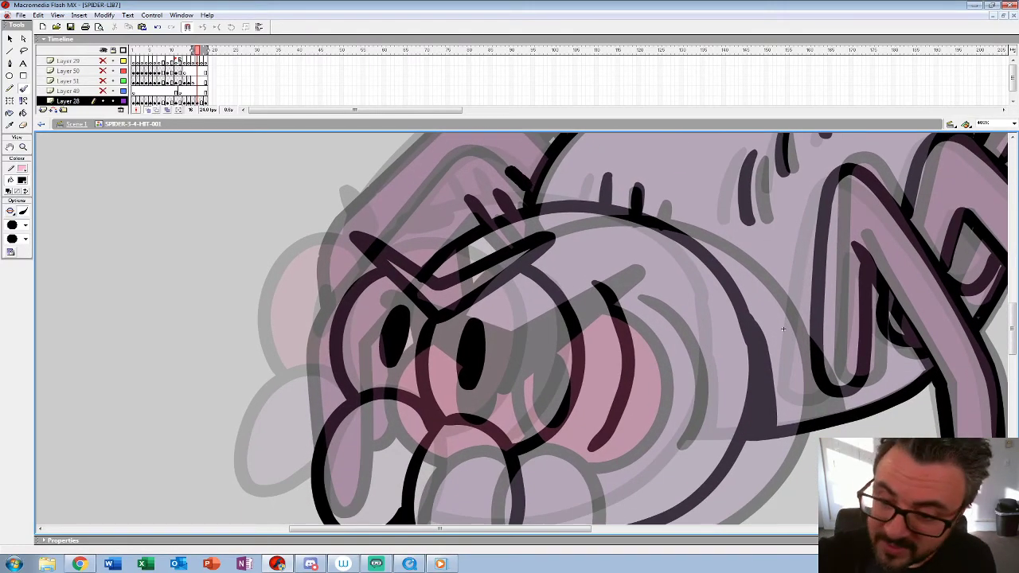
drag(783, 329, 595, 483)
key(z)
alt+click(417, 384)
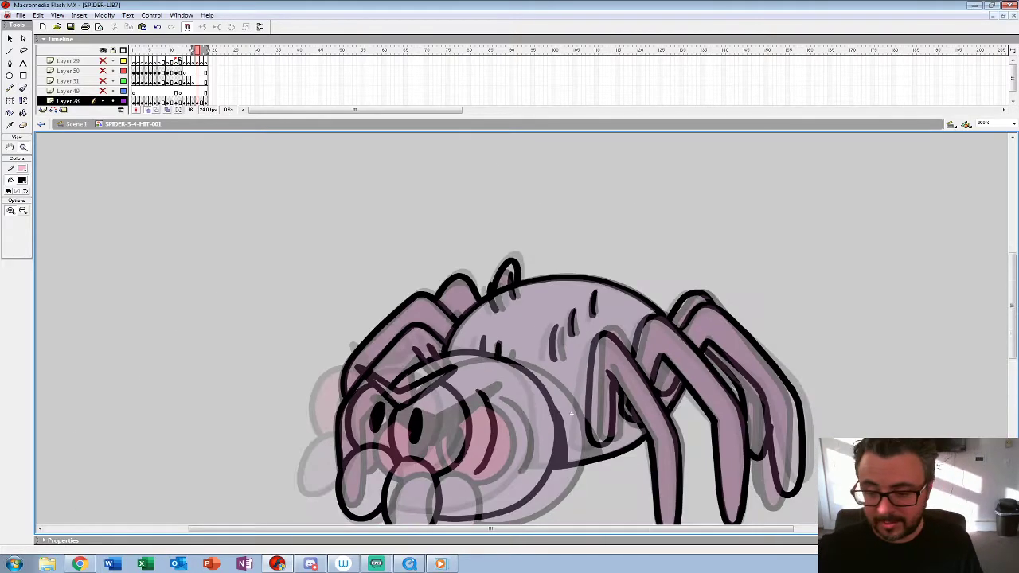
Step: Play the hit animation from frame 10 to check how the newly inked pose moves
alt+click(418, 385)
key(Return)
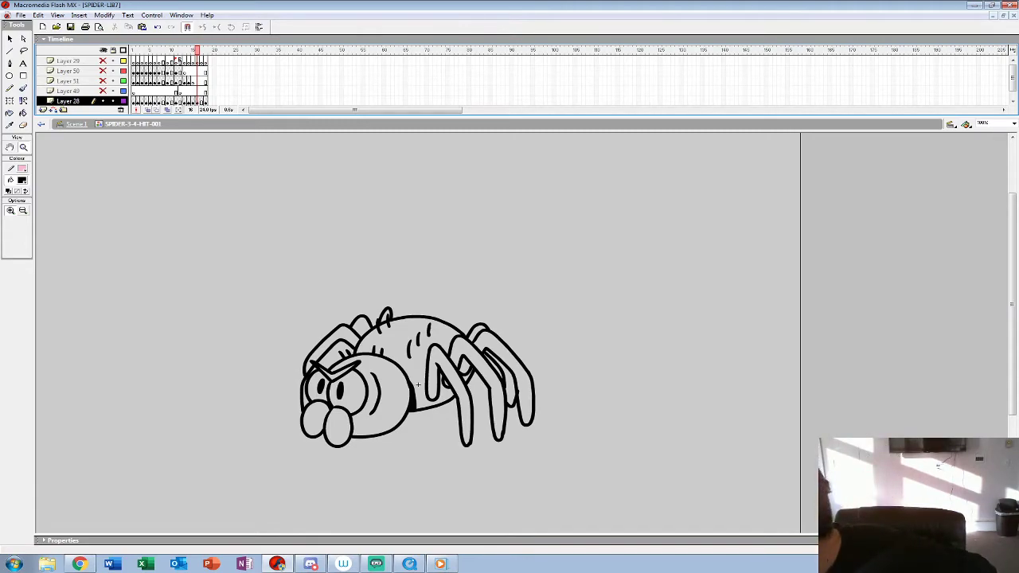
click(171, 81)
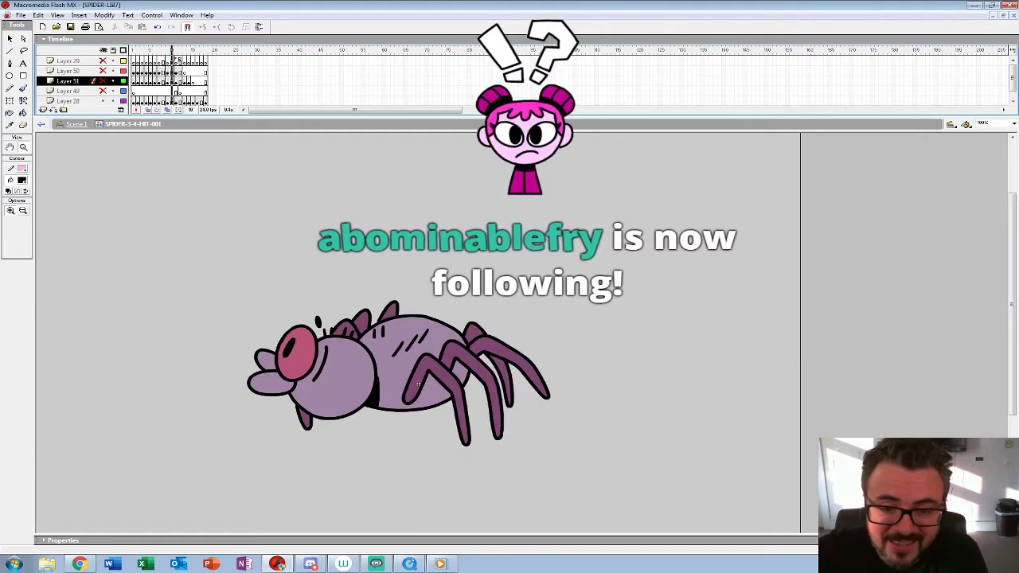
key(Return)
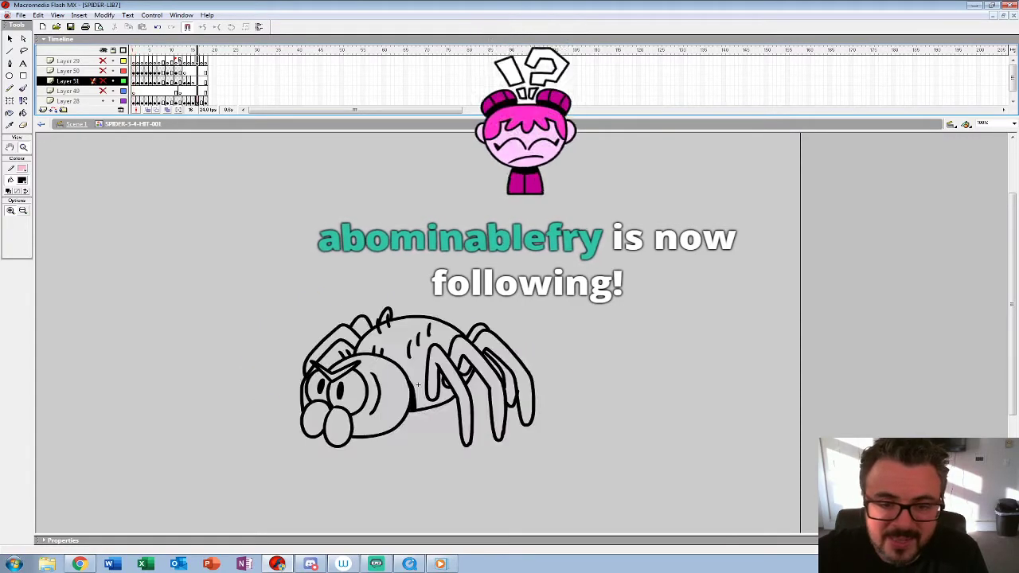
Step: Copy the inked spider from frame 16 in place onto an emptied frame 17, with onion skin outlines shown
click(417, 385)
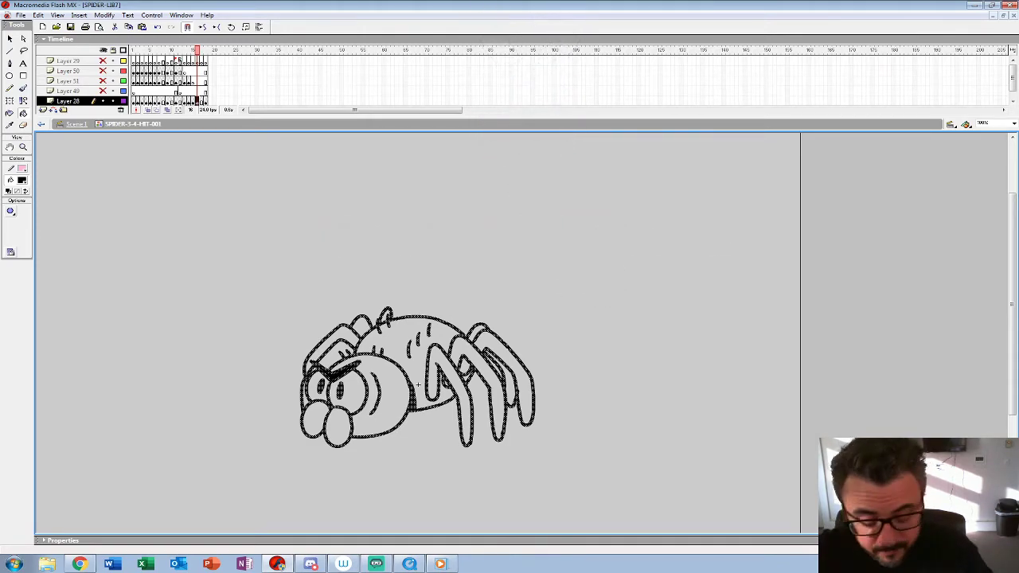
key(period)
key(F7)
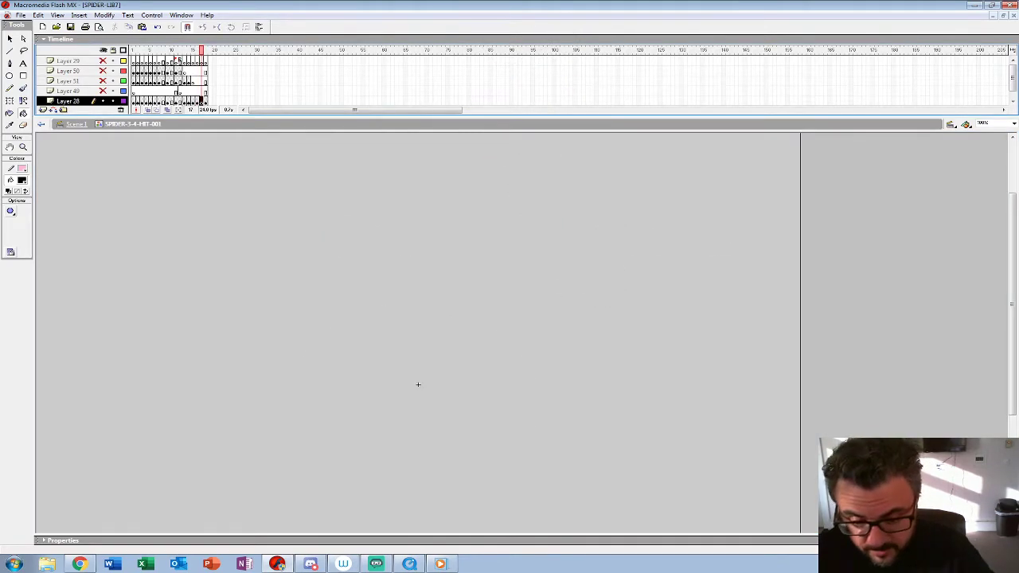
key(ctrl+shift+v)
key(alt+shift+o)
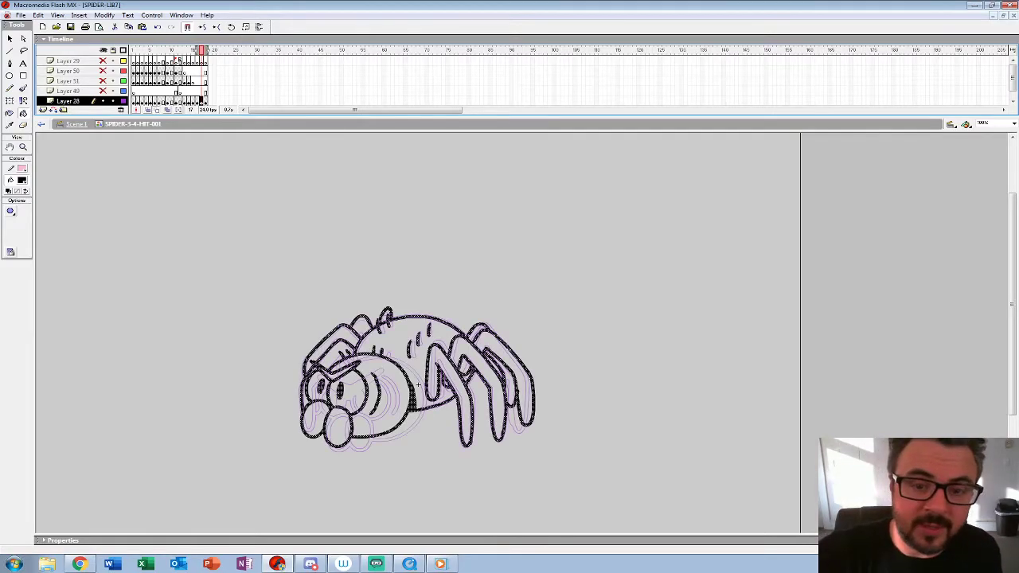
Step: Nudge the pasted spider on frame 17 right and slightly down, so its head lines up with the next pose's outline
key(z)
click(418, 384)
drag(504, 408, 414, 271)
key(Right)
key(Right)
key(Right)
key(Right)
key(Right)
key(Right)
key(Right)
key(Right)
key(Right)
key(Right)
key(Right)
key(Right)
key(Right)
key(Right)
key(Right)
key(Right)
key(Right)
key(Right)
key(Right)
key(Right)
key(Down)
key(Down)
key(Down)
key(Down)
key(Down)
key(Right)
key(Right)
key(Right)
key(Right)
key(Right)
key(Down)
key(Down)
key(Down)
key(Down)
key(Down)
key(Down)
key(Down)
key(Down)
key(Right)
key(Right)
key(Right)
key(Right)
key(Right)
key(Down)
key(Down)
key(Down)
key(Down)
key(Down)
key(Down)
key(Down)
key(Down)
key(Down)
key(shift+Up)
key(shift+Up)
key(shift+Left)
key(shift+Right)
key(shift+Up)
key(shift+Left)
key(Left)
key(Left)
key(Left)
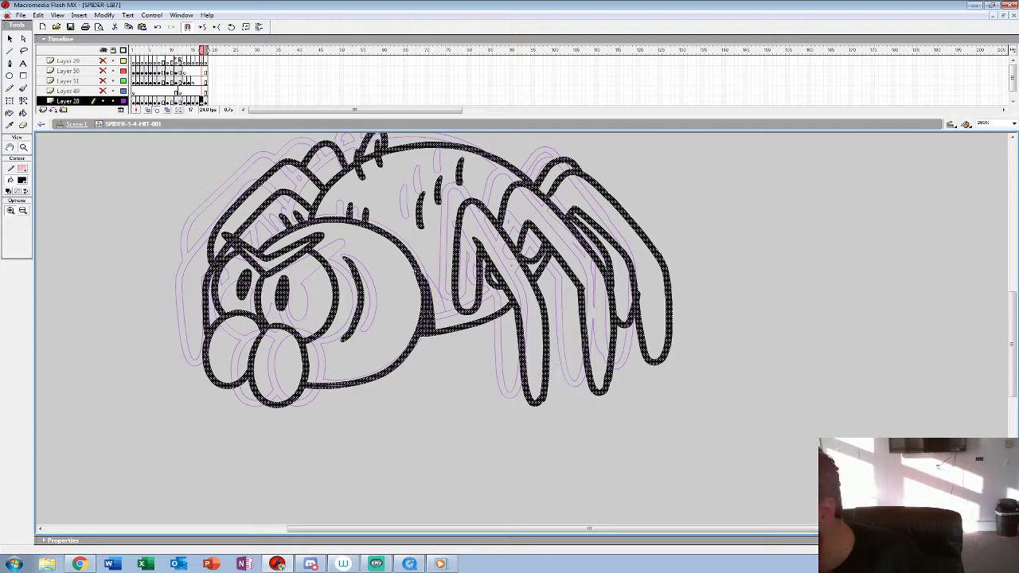
Step: Extend Layers 50 through 28 by one frame after frame 17 and create an empty keyframe at frame 18 of Layer 28
click(205, 81)
click(201, 81)
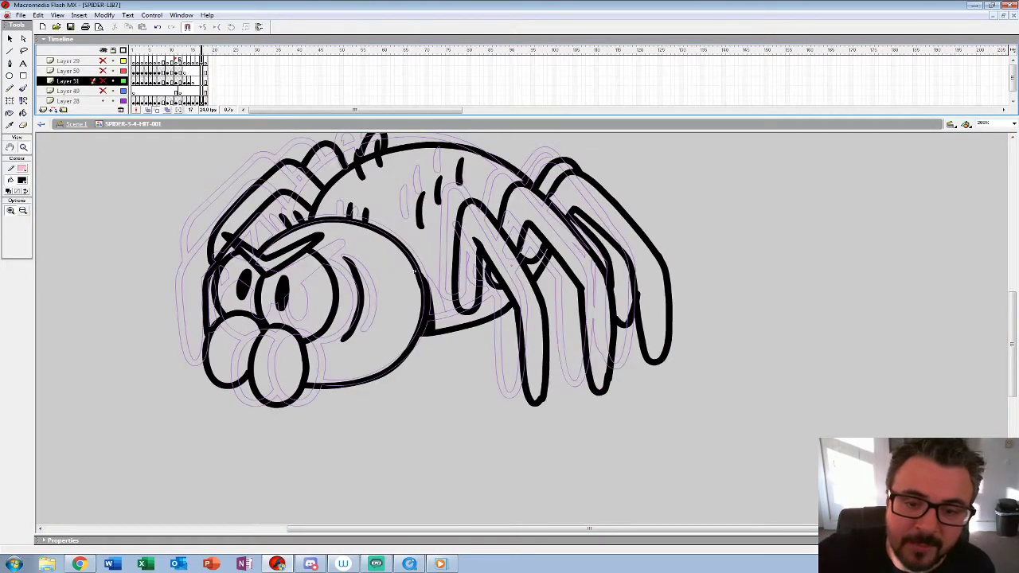
drag(201, 72, 201, 101)
key(F5)
key(F6)
key(Delete)
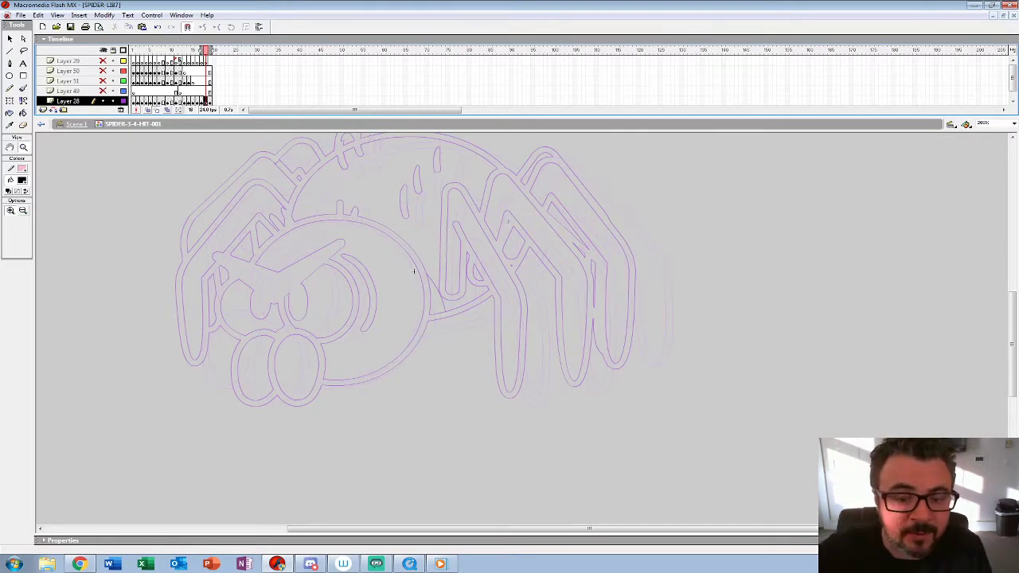
Step: Switch the onion skin to full shading and ink the V-shaped angry brow on frame 18
key(ctrl+alt+shift+a)
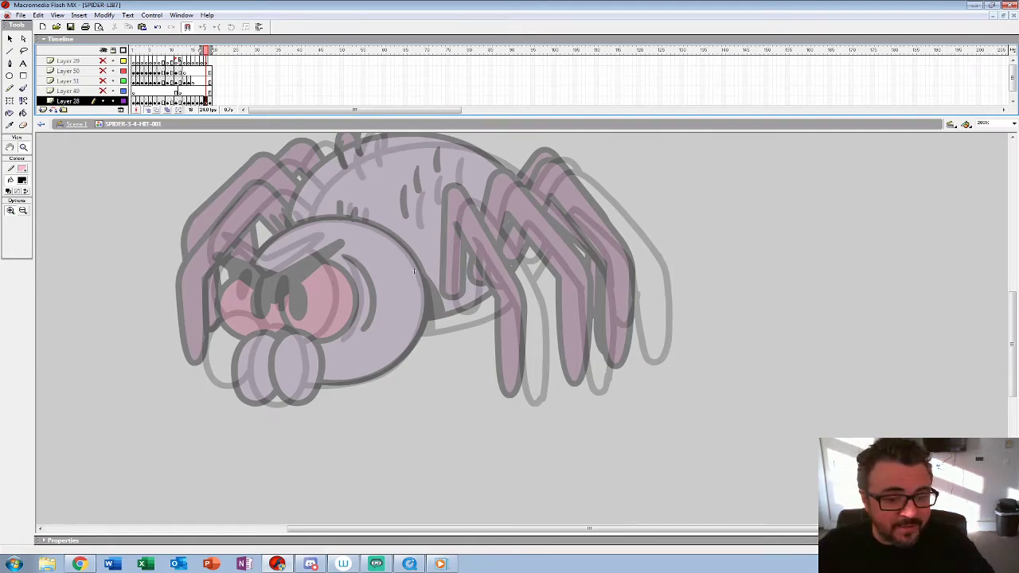
click(335, 288)
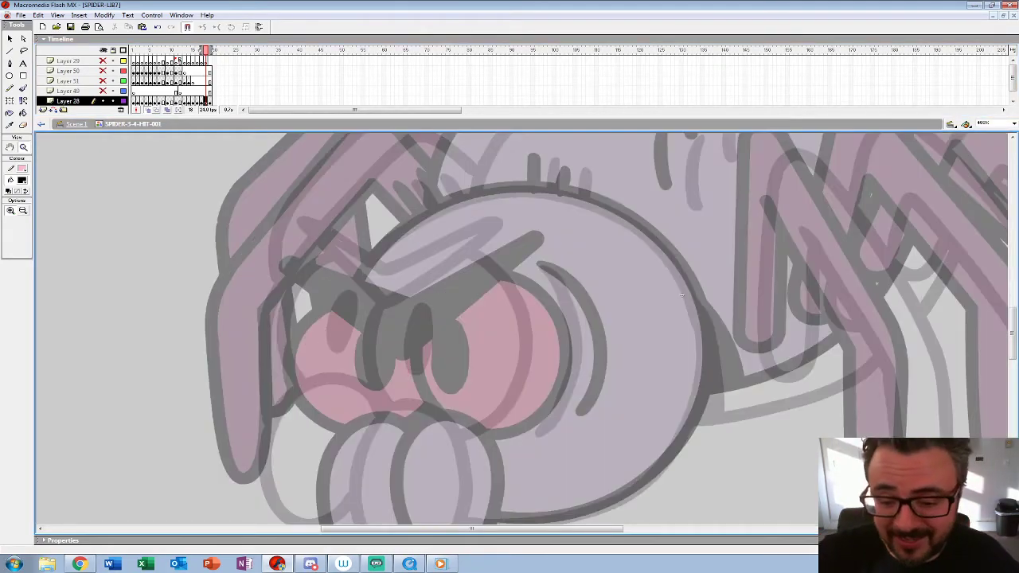
drag(683, 296, 682, 283)
key(b)
mouse_move(286, 237)
mouse_down()
mouse_move(391, 317)
mouse_move(526, 220)
mouse_move(398, 274)
mouse_up()
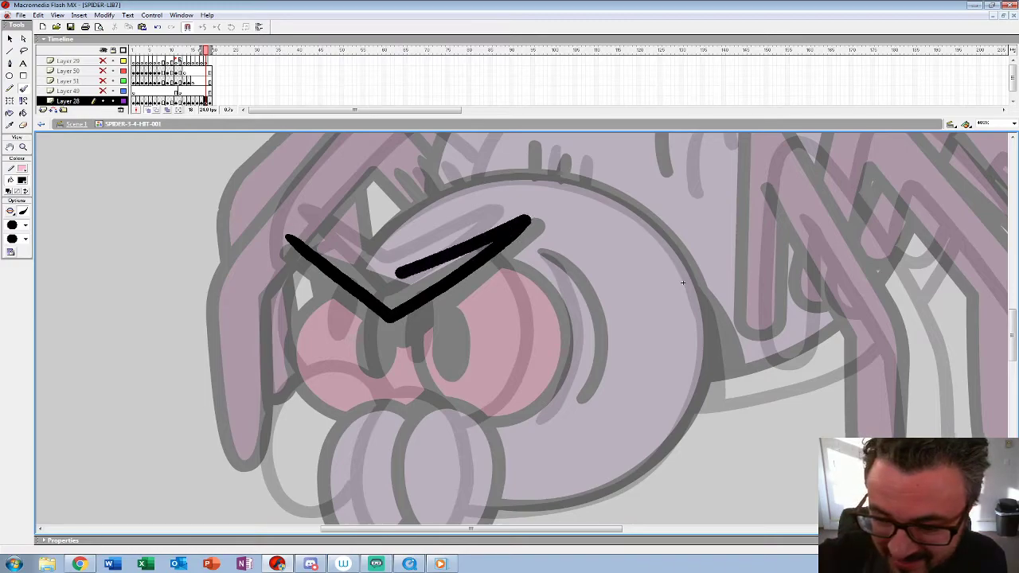
Step: Ink the near oval mouthpart below the eyes between the two onion-skinned poses
drag(682, 282, 647, 188)
mouse_move(362, 315)
mouse_down()
mouse_move(341, 422)
mouse_move(422, 447)
mouse_move(450, 335)
mouse_move(408, 295)
mouse_move(339, 366)
mouse_move(379, 456)
mouse_move(447, 382)
mouse_move(391, 297)
mouse_move(372, 303)
mouse_up()
key(ctrl+z)
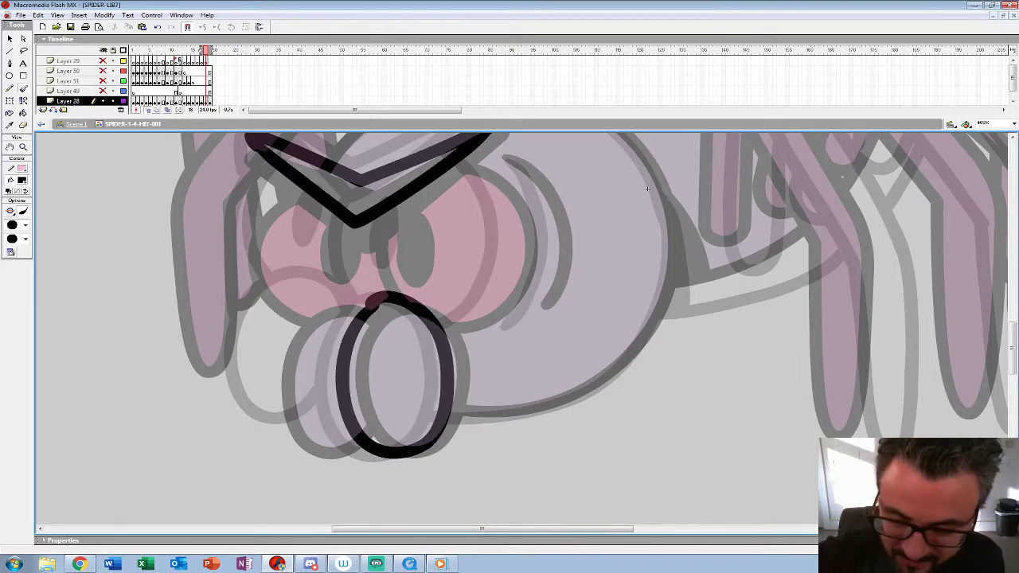
drag(647, 188, 619, 244)
Step: Ink the near eye's outline below the brow and fill in its oval pupil
mouse_move(436, 219)
mouse_down()
mouse_move(470, 350)
mouse_move(414, 385)
mouse_up()
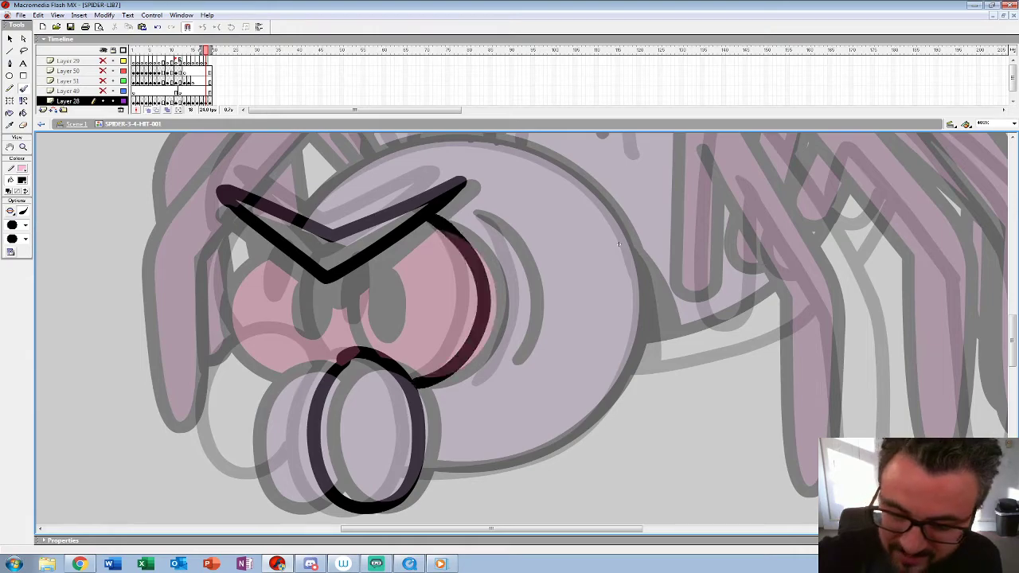
drag(325, 280, 344, 358)
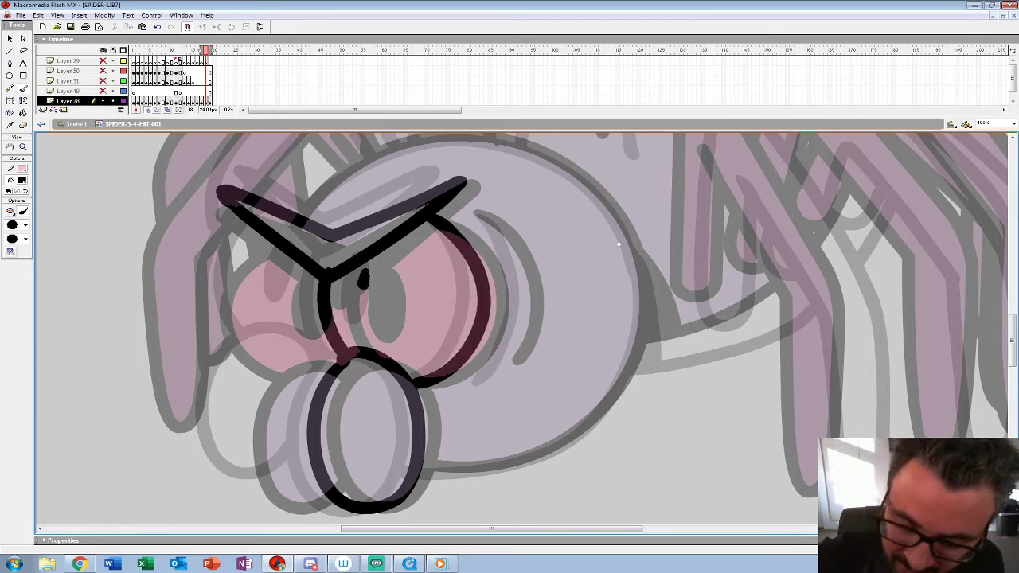
drag(363, 275, 384, 295)
Step: Ink the far mouthpart and the far eye's outline, and fill in that eye's oval pupil
drag(619, 245, 708, 185)
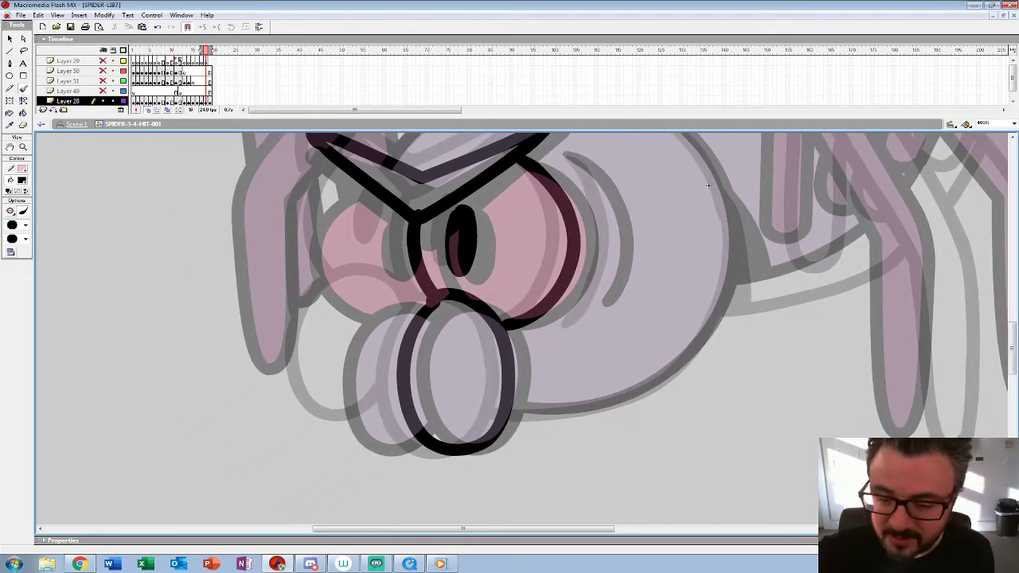
mouse_move(422, 301)
mouse_down()
mouse_move(334, 293)
mouse_move(320, 423)
mouse_move(398, 396)
mouse_up()
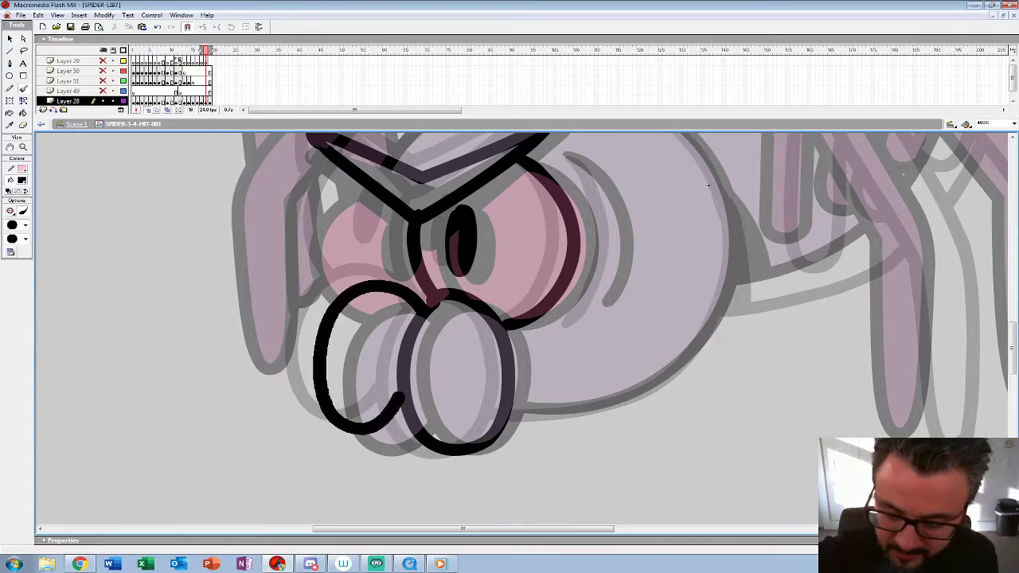
drag(708, 185, 716, 235)
mouse_move(355, 227)
mouse_down()
mouse_move(324, 256)
mouse_move(350, 347)
mouse_up()
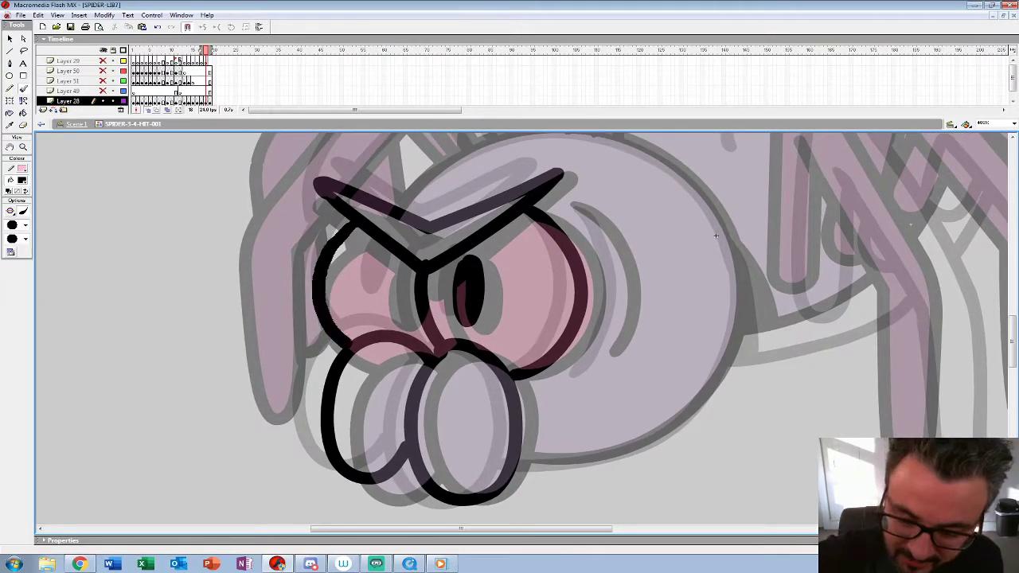
mouse_move(383, 266)
mouse_down()
mouse_move(386, 316)
mouse_move(386, 277)
mouse_move(387, 303)
mouse_up()
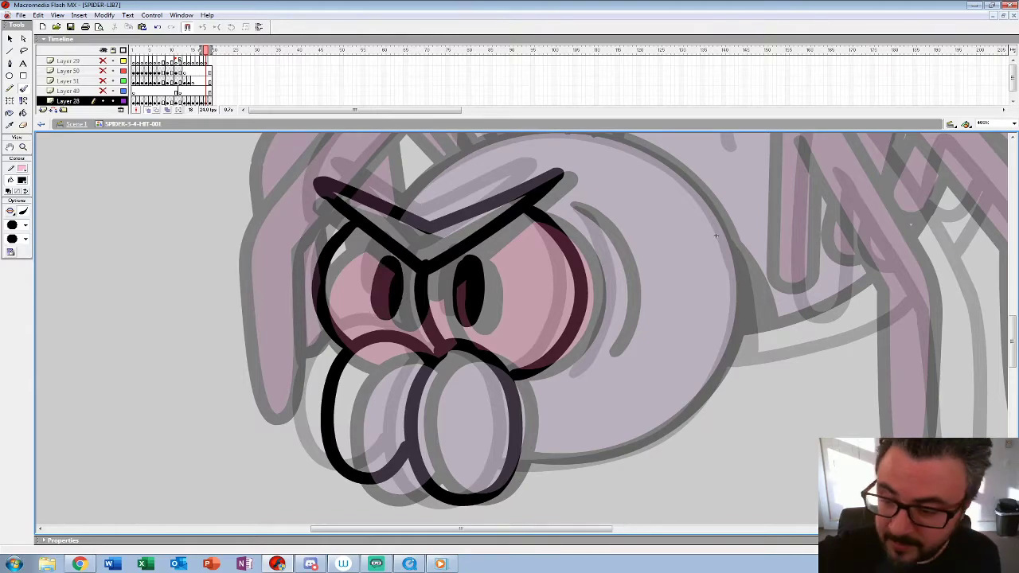
Step: Ink the curved cheek crease beside the near eye and the back of the head from crown to chin
drag(716, 236, 555, 259)
mouse_move(415, 228)
mouse_down()
mouse_move(463, 327)
mouse_move(442, 388)
mouse_up()
mouse_move(557, 260)
mouse_down()
mouse_move(510, 309)
mouse_move(501, 296)
mouse_move(527, 272)
mouse_up()
drag(436, 179, 497, 215)
key(ctrl+z)
mouse_move(391, 167)
mouse_down()
mouse_move(470, 193)
mouse_move(534, 275)
mouse_move(548, 378)
mouse_move(486, 463)
mouse_move(403, 495)
mouse_move(327, 497)
mouse_up()
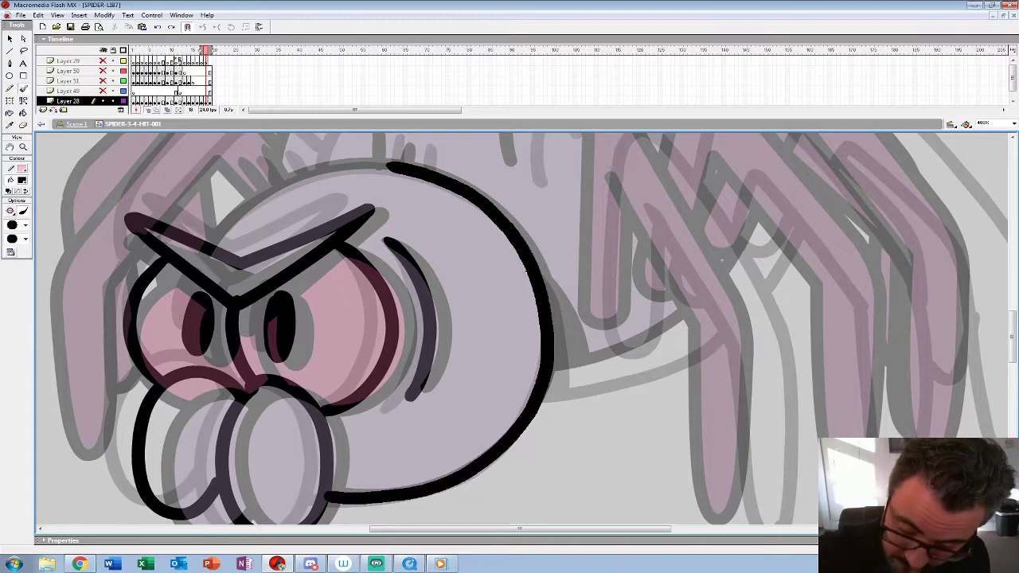
Step: Ink the head's top outline from the crown to the brow and add the short hair tufts along it
drag(525, 271, 576, 300)
mouse_move(434, 193)
mouse_down()
mouse_move(295, 235)
mouse_move(255, 280)
mouse_up()
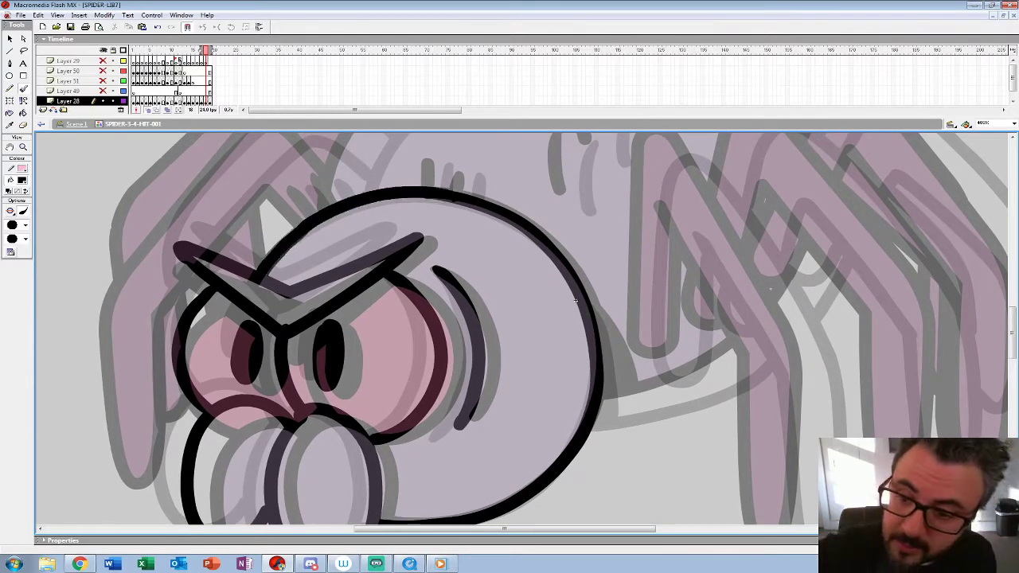
drag(300, 188, 318, 209)
drag(324, 180, 344, 199)
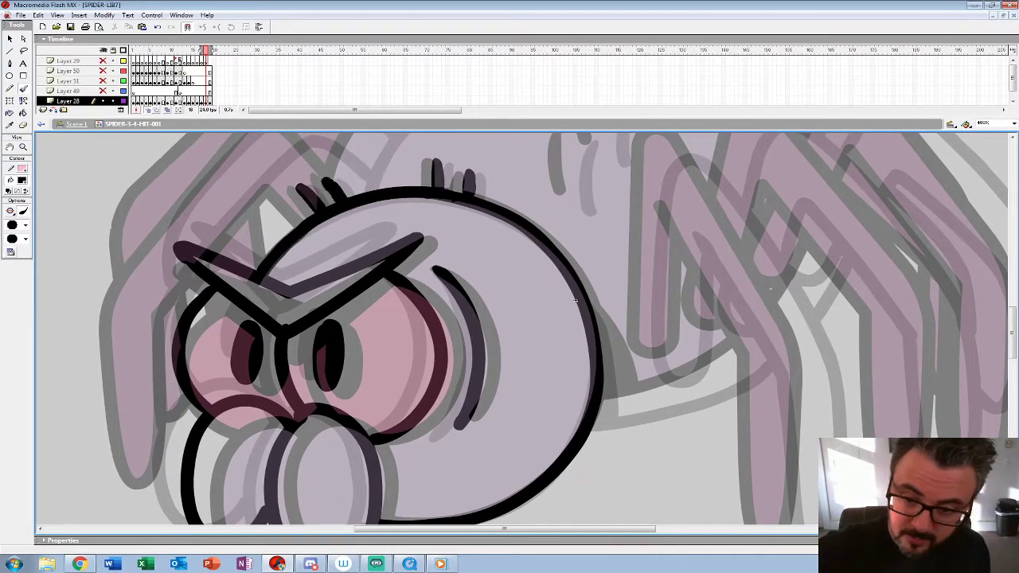
key(z)
alt+click(576, 279)
alt+click(576, 278)
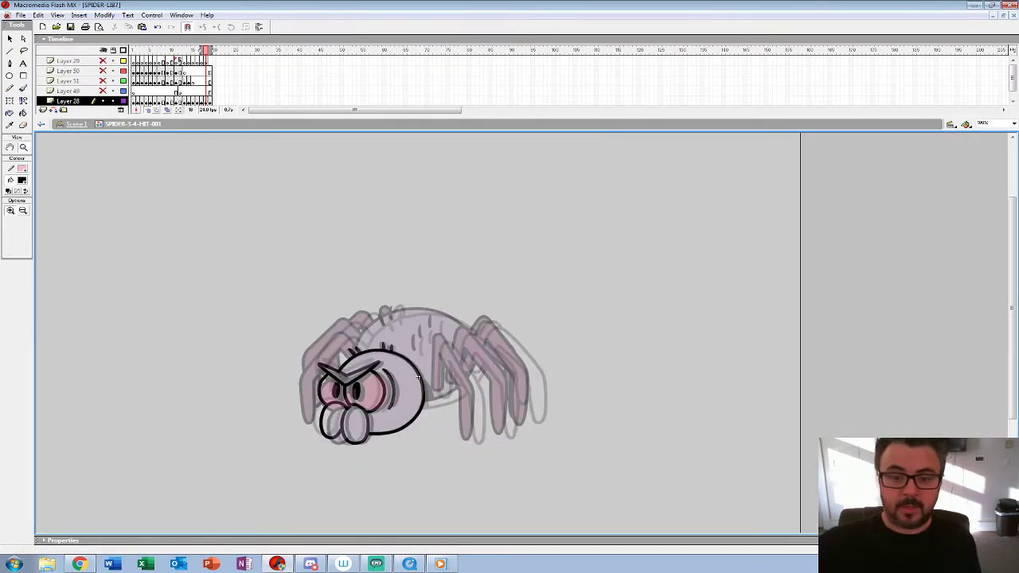
Step: Flip through and play the last recovery frames to check the new head in-between in motion
key(comma)
key(period)
key(comma)
key(comma)
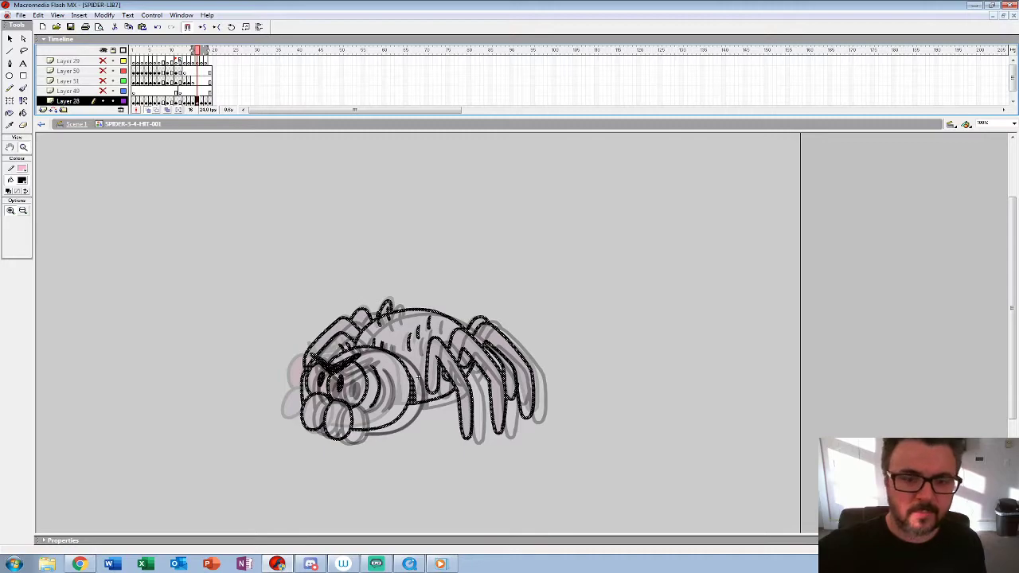
key(Return)
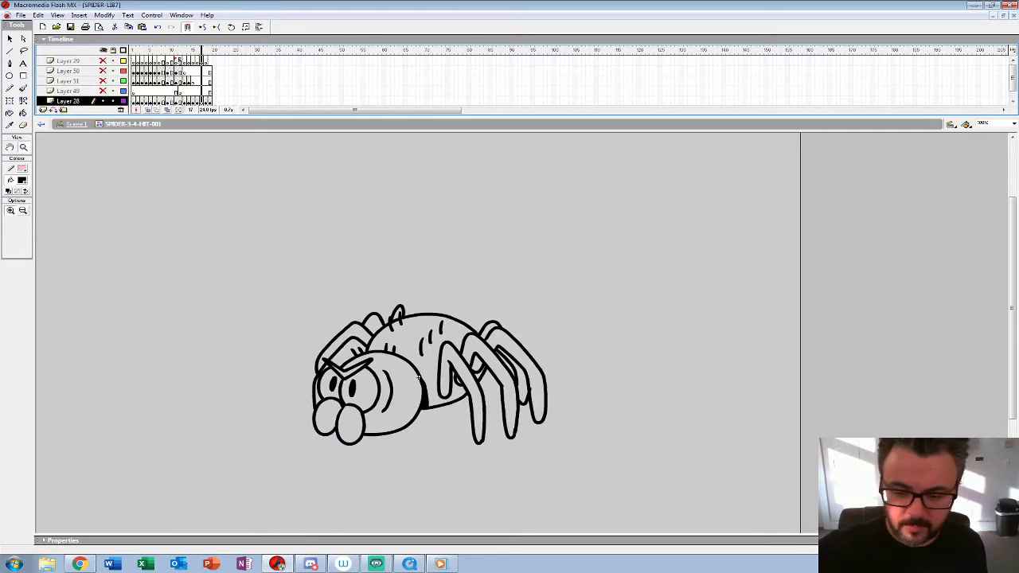
key(Return)
Step: Try the recovery without the old full-body drawing on frame 17, compare the neighbouring frames, and undo its removal
key(period)
key(period)
key(comma)
key(comma)
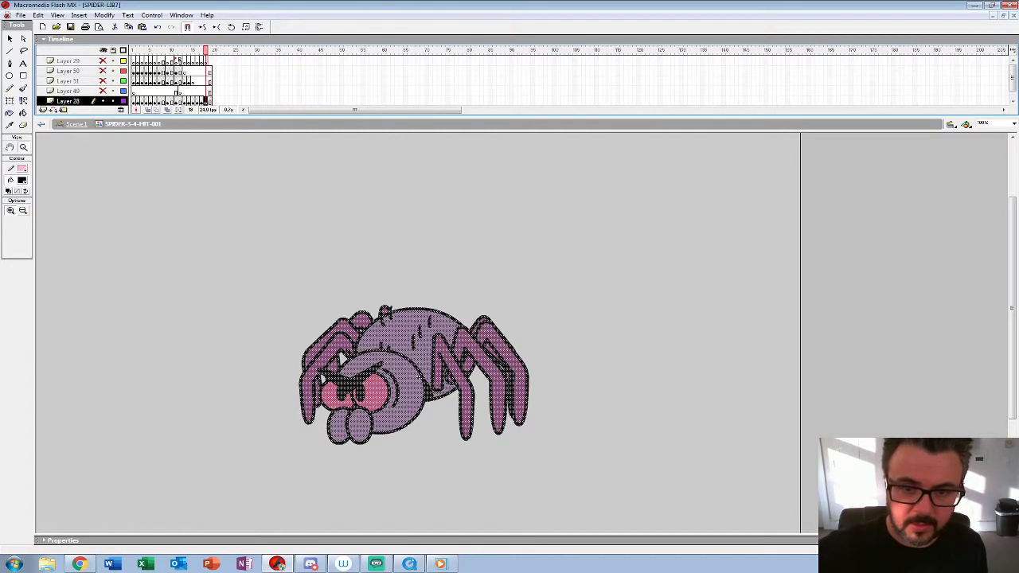
click(418, 377)
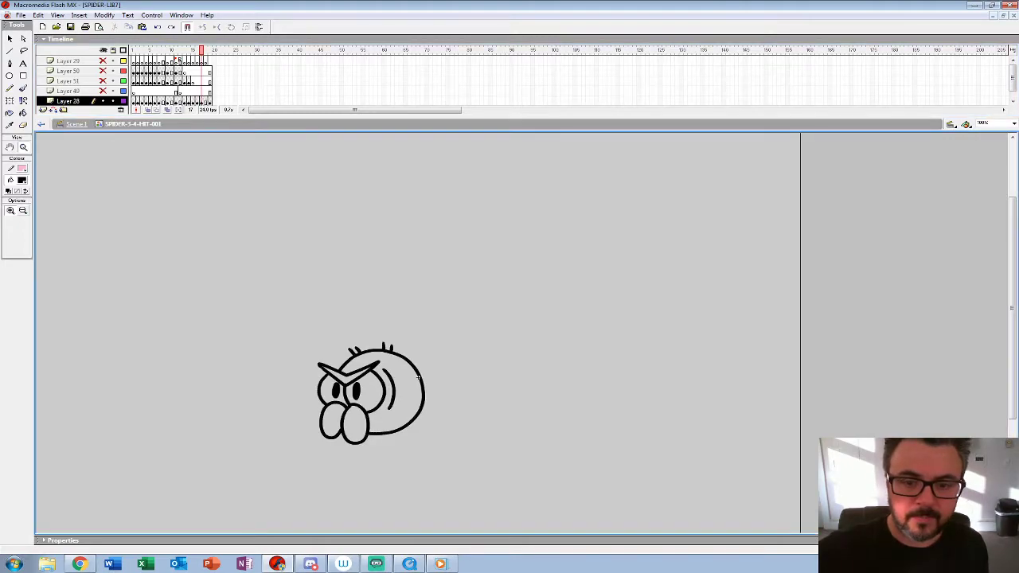
key(period)
key(period)
key(comma)
key(comma)
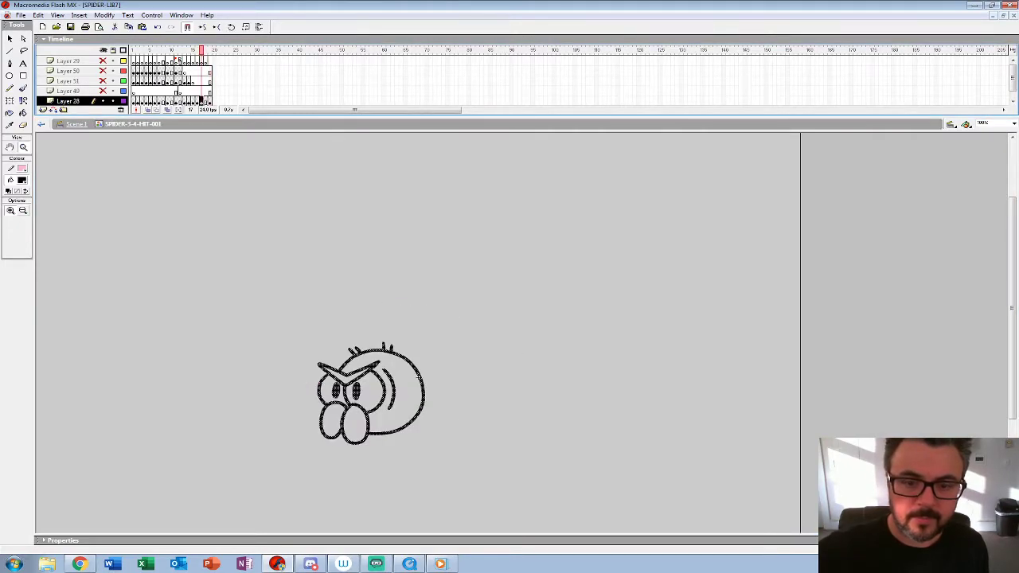
key(ctrl+z)
key(ctrl+z)
Step: Remove the old full-body drawing from frame 17 of Layer 28 so the new angry head takes its place
key(comma)
key(comma)
key(period)
key(period)
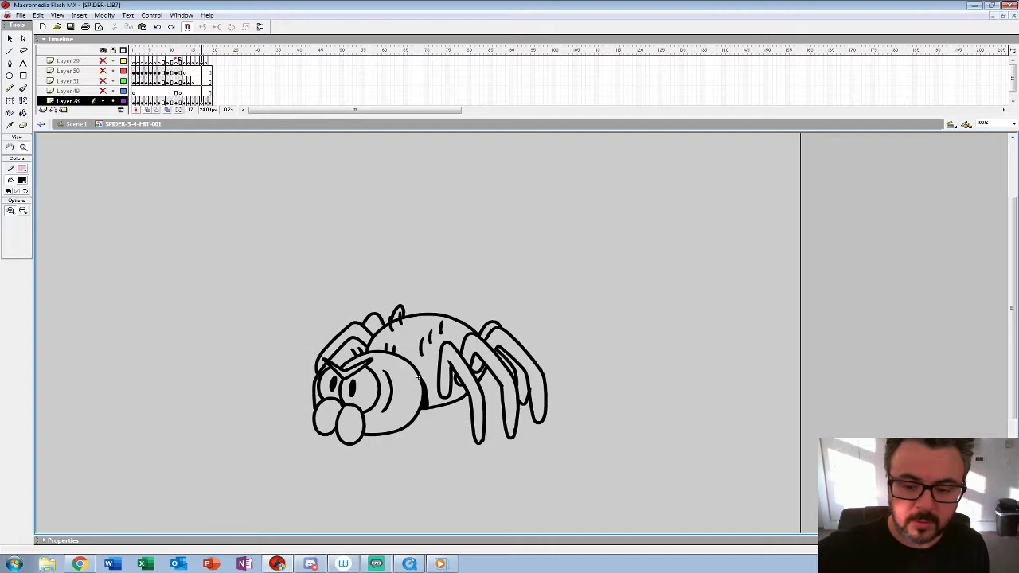
key(.)
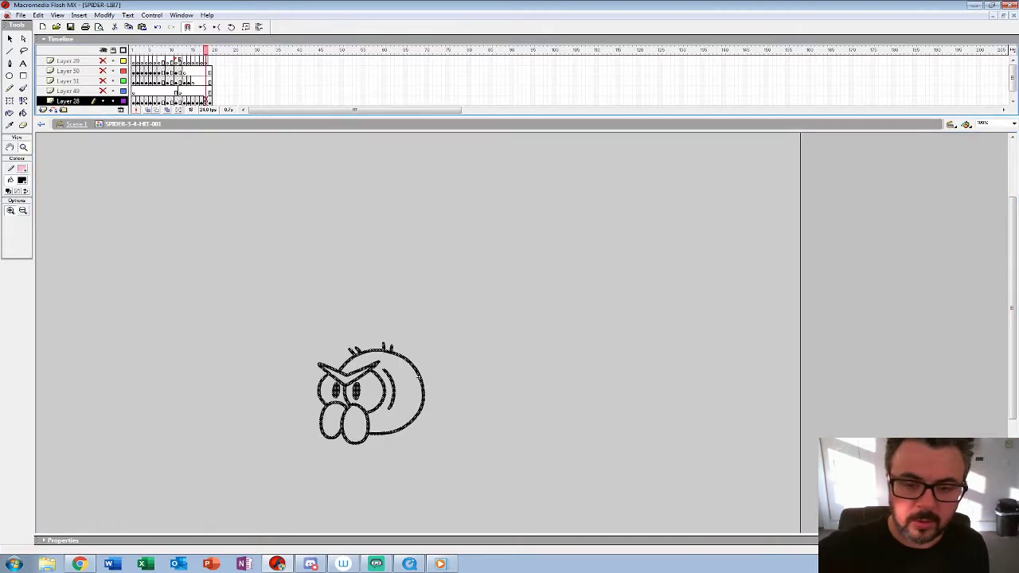
key(.)
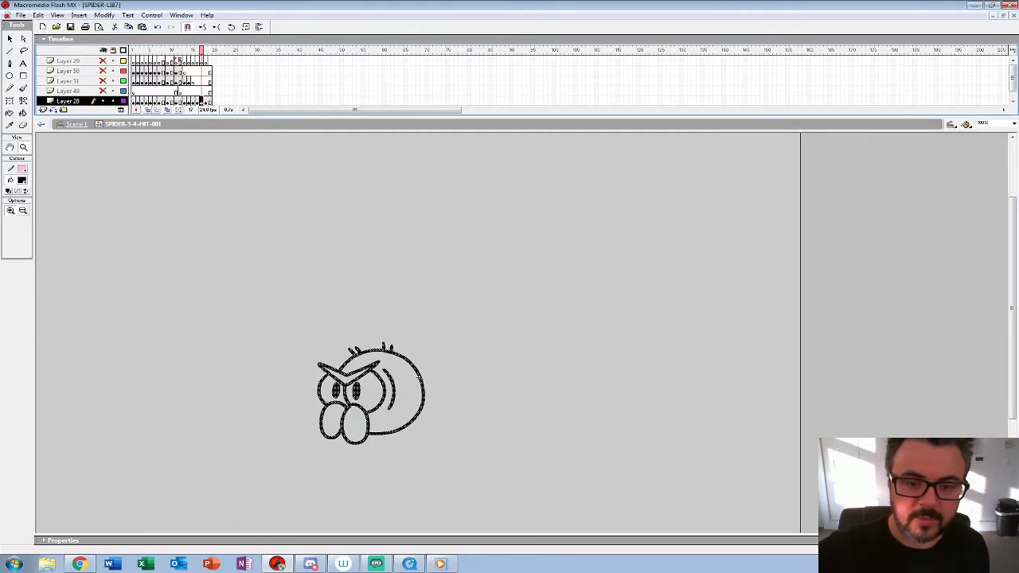
Step: Turn on onion skinning and nudge the selected head slightly left and up to sit between the neighbouring poses
key(alt+shift+o)
click(417, 377)
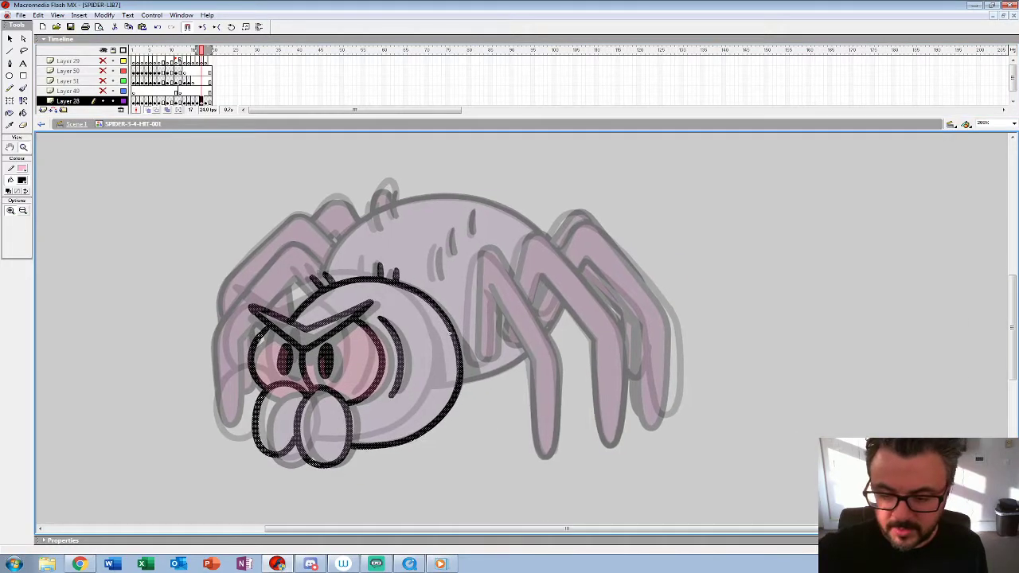
key(shift+Up)
key(shift+Left)
key(shift+Left)
key(shift+Left)
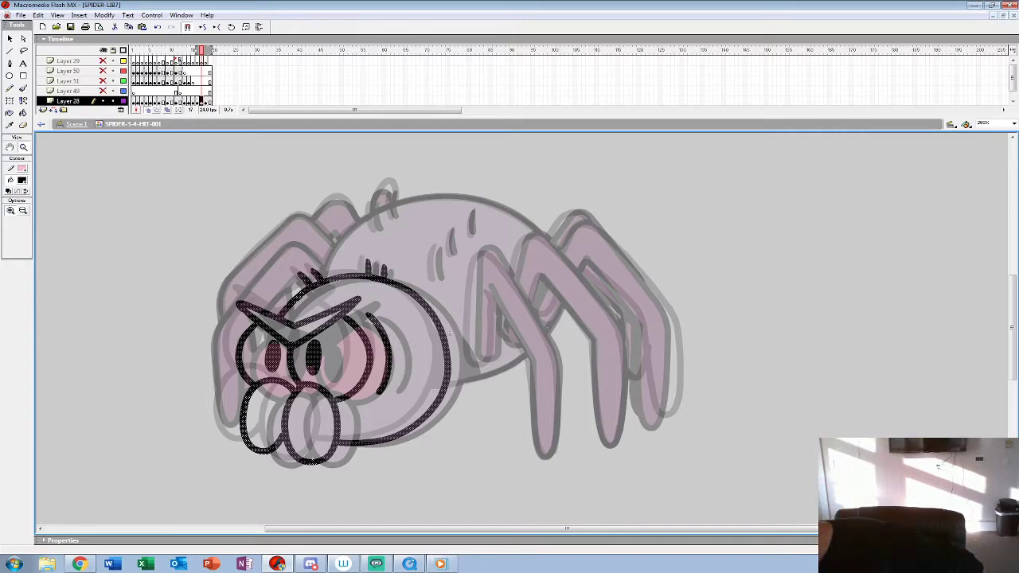
Step: Ink the short hair marks on the side and top of the abdomen between the onion-skinned poses
click(473, 333)
mouse_move(466, 334)
mouse_down()
mouse_move(432, 323)
mouse_move(452, 386)
mouse_move(442, 427)
mouse_up()
key(b)
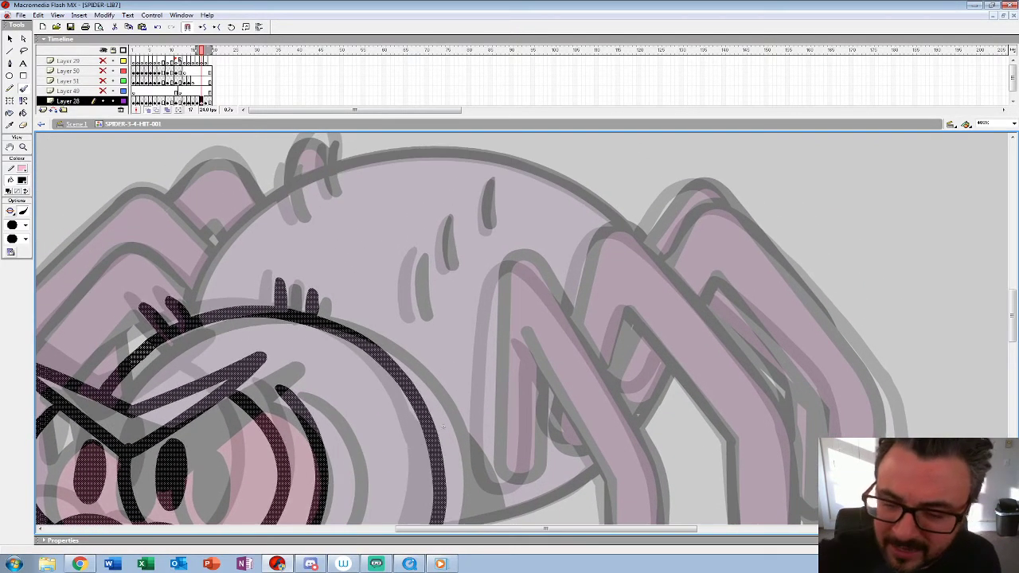
drag(419, 251, 414, 321)
drag(447, 218, 439, 272)
drag(491, 178, 483, 232)
drag(290, 162, 296, 219)
drag(325, 144, 329, 189)
Step: Ink both edges of the front near leg from its bent knee down to the foot
drag(443, 427, 360, 324)
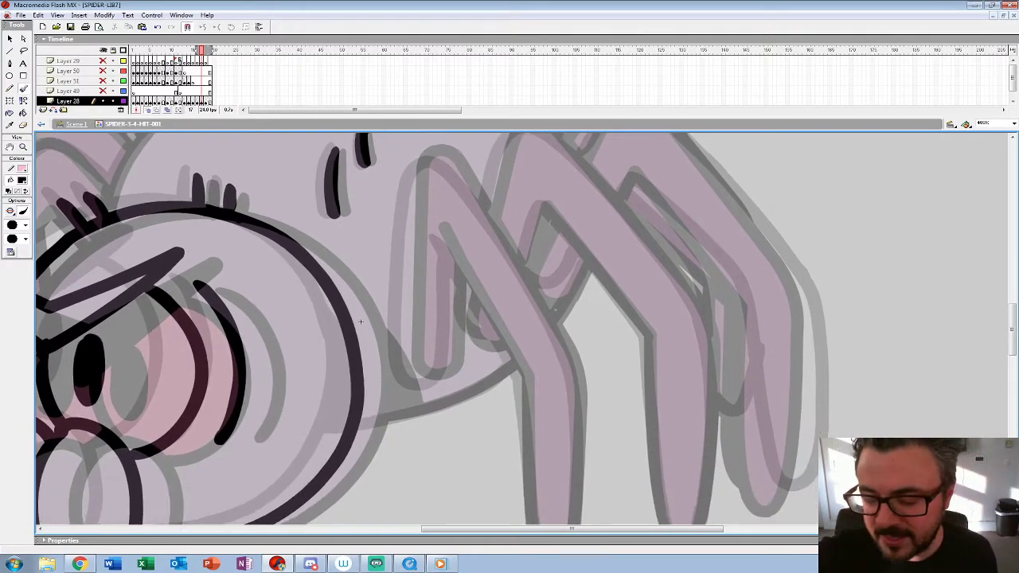
drag(360, 117, 359, 77)
drag(359, 285, 349, 253)
drag(422, 159, 515, 309)
drag(347, 254, 336, 329)
mouse_move(393, 168)
mouse_down()
mouse_move(422, 165)
mouse_move(401, 167)
mouse_move(424, 166)
mouse_move(445, 194)
mouse_move(529, 328)
mouse_up()
key(ctrl+z)
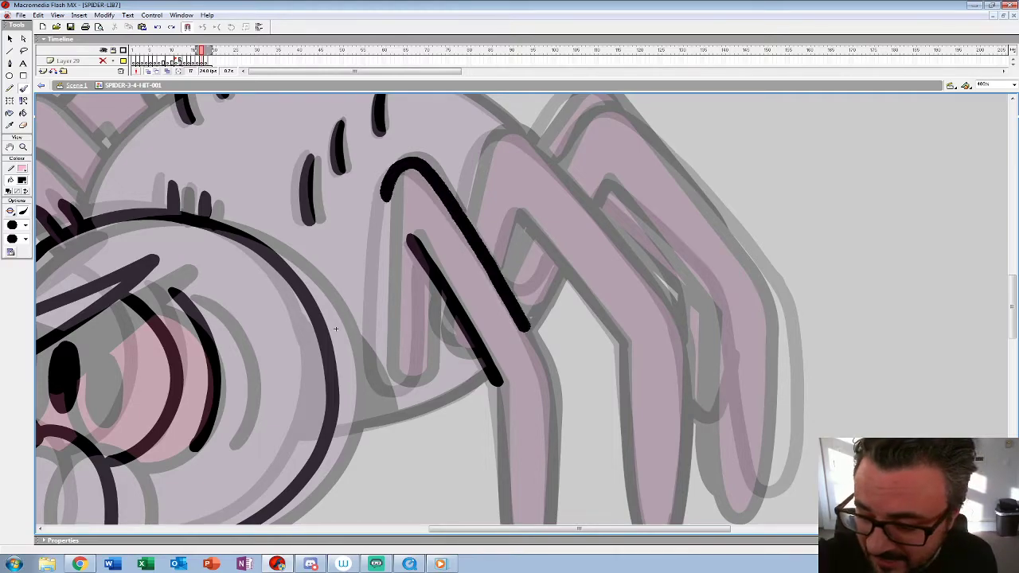
drag(335, 329, 298, 209)
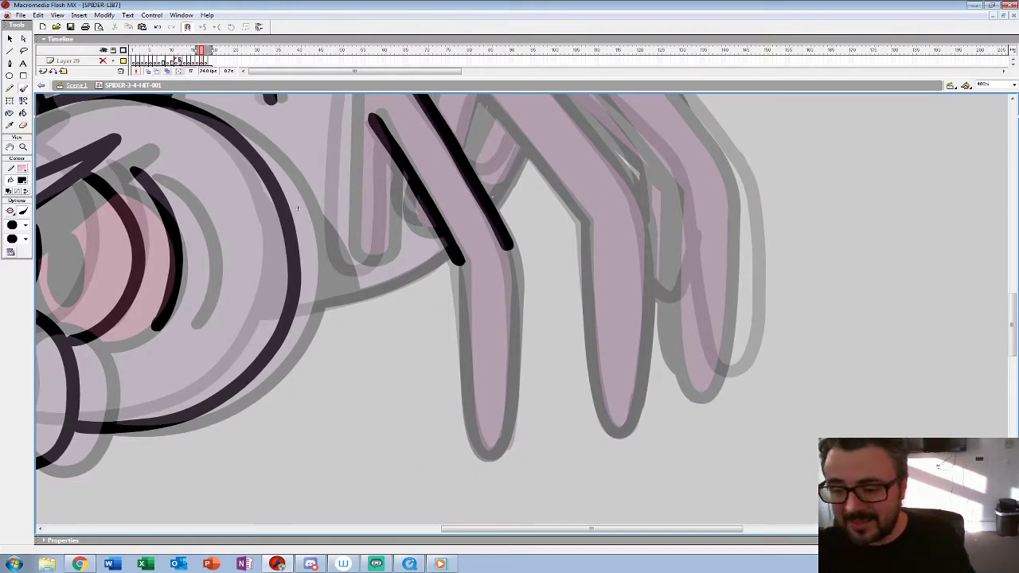
mouse_move(500, 243)
mouse_down()
mouse_move(516, 358)
mouse_move(506, 433)
mouse_up()
drag(459, 266, 476, 439)
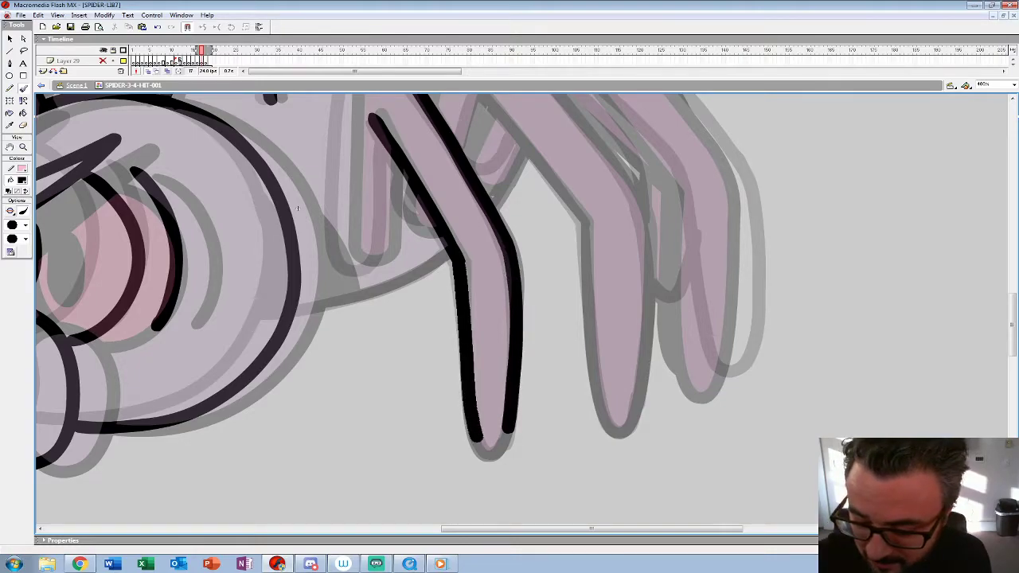
Step: Ink the front near leg's inner segment, the belly line below it, and the solid shadow behind the head
drag(298, 207, 418, 354)
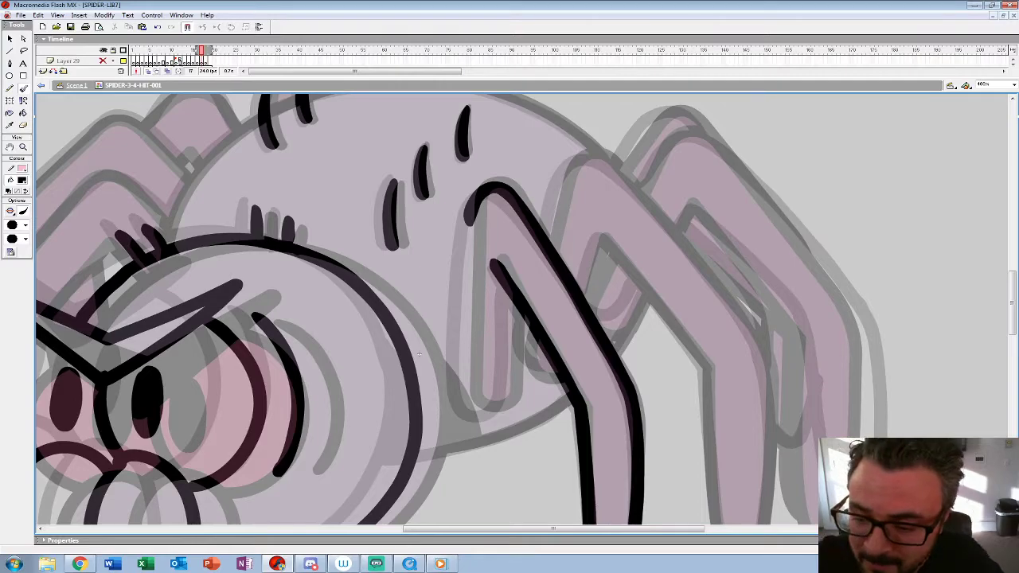
mouse_move(468, 226)
mouse_down()
mouse_move(467, 391)
mouse_move(490, 411)
mouse_move(506, 399)
mouse_move(516, 303)
mouse_up()
key(ctrl+z)
mouse_move(468, 206)
mouse_down()
mouse_move(460, 373)
mouse_move(482, 410)
mouse_move(512, 379)
mouse_move(514, 296)
mouse_move(496, 228)
mouse_up()
mouse_move(549, 304)
mouse_down()
mouse_move(464, 354)
mouse_move(392, 368)
mouse_up()
mouse_move(390, 266)
mouse_down()
mouse_move(412, 305)
mouse_move(422, 358)
mouse_move(389, 263)
mouse_move(422, 359)
mouse_move(406, 347)
mouse_move(408, 358)
mouse_up()
key(ctrl+z)
Step: Ink the middle near leg from knee to foot and the small leg segments tucked behind the near legs
mouse_move(438, 318)
mouse_down()
mouse_move(335, 412)
mouse_move(296, 414)
mouse_up()
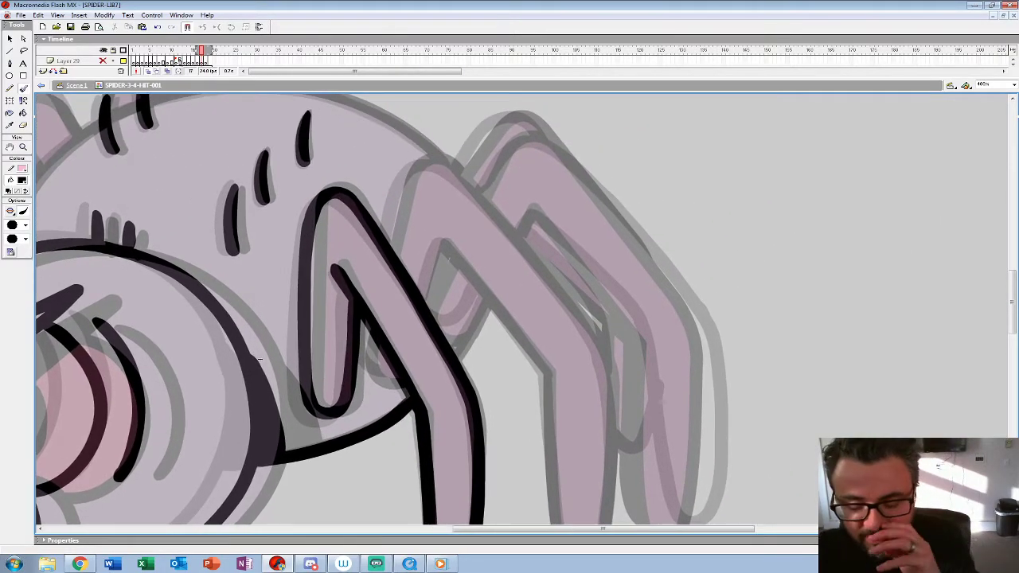
mouse_move(461, 173)
mouse_down()
mouse_move(430, 159)
mouse_move(398, 199)
mouse_move(386, 238)
mouse_up()
drag(369, 324, 391, 376)
drag(446, 318, 394, 245)
mouse_move(409, 100)
mouse_down()
mouse_move(516, 229)
mouse_move(557, 316)
mouse_move(561, 414)
mouse_up()
mouse_move(376, 233)
mouse_down()
mouse_move(392, 170)
mouse_move(495, 300)
mouse_up()
drag(510, 326, 486, 283)
mouse_move(446, 212)
mouse_down()
mouse_move(461, 355)
mouse_move(479, 415)
mouse_up()
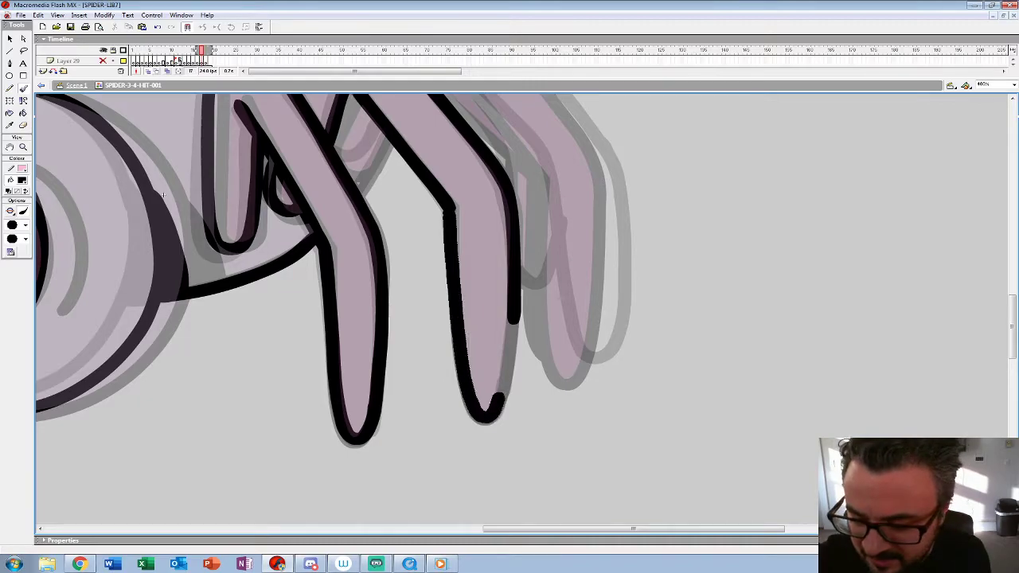
drag(163, 194, 228, 358)
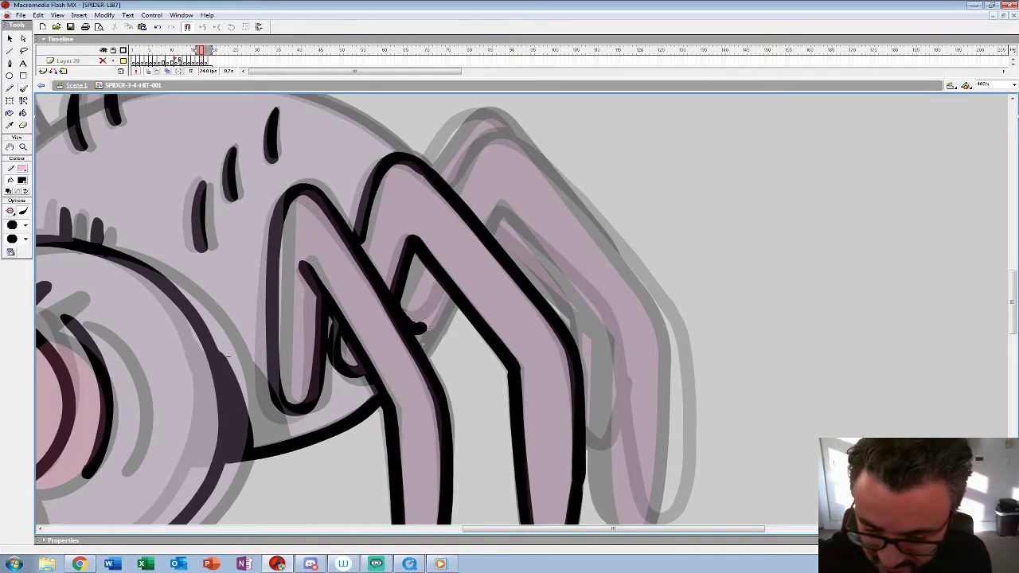
drag(416, 326, 447, 288)
drag(227, 359, 143, 372)
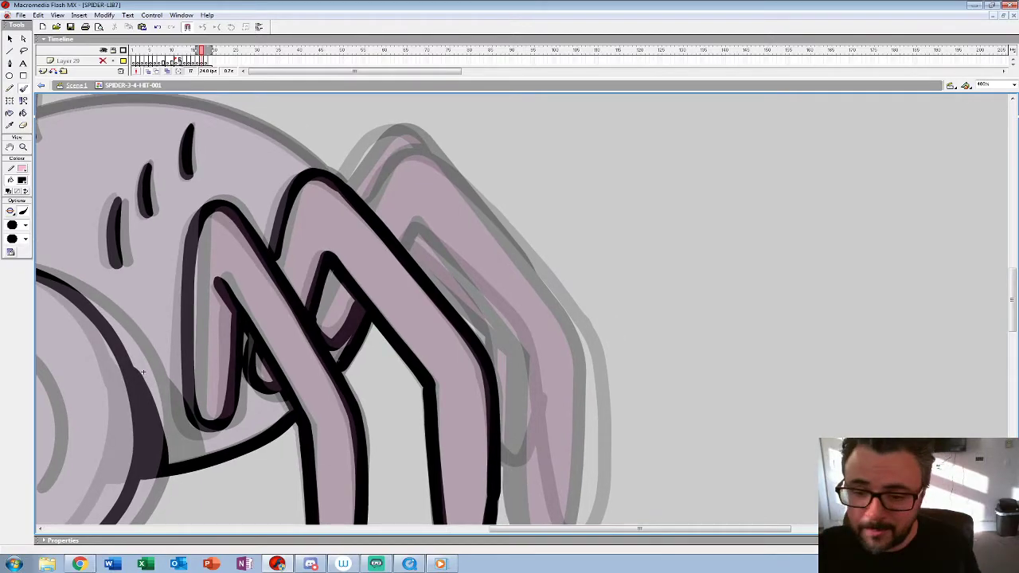
Step: Ink the rear near leg's outer and inner edges and the knee of the leg showing behind it
mouse_move(365, 201)
mouse_down()
mouse_move(405, 153)
mouse_move(427, 156)
mouse_move(543, 277)
mouse_move(587, 340)
mouse_up()
drag(143, 372, 60, 253)
mouse_move(502, 226)
mouse_down()
mouse_move(506, 370)
mouse_move(494, 420)
mouse_move(475, 432)
mouse_move(459, 414)
mouse_move(436, 219)
mouse_move(332, 106)
mouse_move(317, 131)
mouse_up()
scroll(317, 131, up, 2)
drag(61, 278, 58, 293)
mouse_move(327, 170)
mouse_down()
mouse_move(410, 262)
mouse_move(411, 298)
mouse_up()
Step: Ink the abdomen's upper outline and the front far leg that hangs beside the face
drag(58, 293, 387, 426)
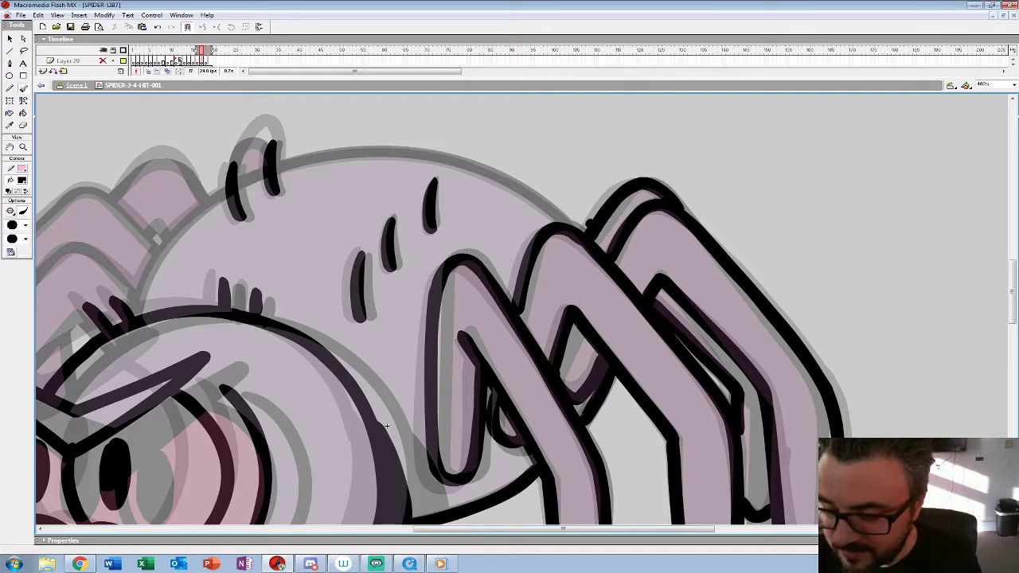
drag(386, 425, 506, 423)
mouse_move(684, 216)
mouse_down()
mouse_move(542, 154)
mouse_move(441, 156)
mouse_move(388, 166)
mouse_move(327, 197)
mouse_move(253, 293)
mouse_up()
drag(506, 424, 824, 290)
mouse_move(567, 143)
mouse_down()
mouse_move(508, 118)
mouse_move(488, 124)
mouse_move(432, 179)
mouse_move(361, 291)
mouse_move(353, 323)
mouse_move(366, 441)
mouse_move(381, 472)
mouse_move(396, 469)
mouse_move(406, 374)
mouse_up()
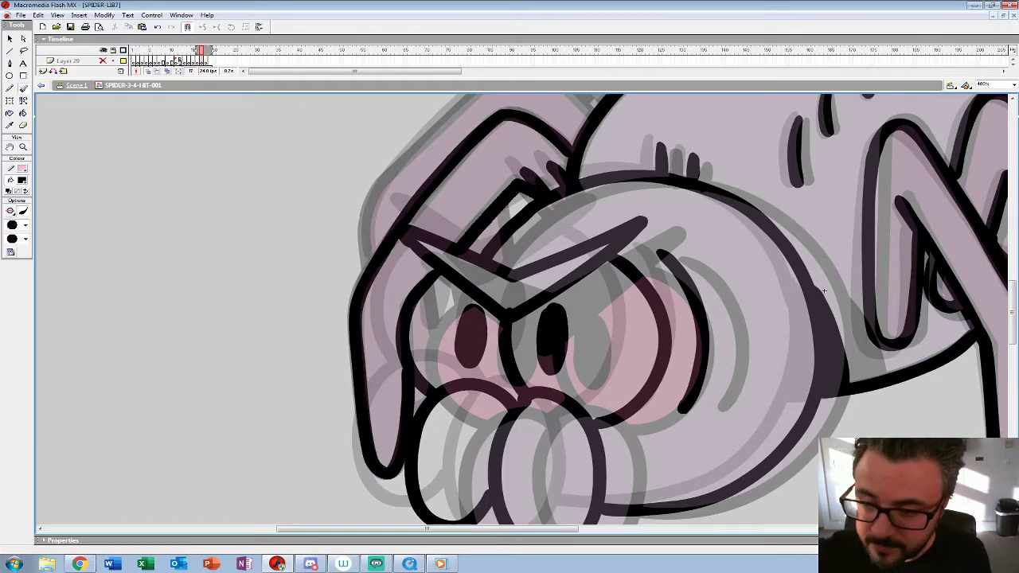
Step: Ink the remaining far legs behind the head and abdomen to complete the in-between's line art
drag(823, 291, 784, 388)
mouse_move(556, 209)
mouse_down()
mouse_move(499, 159)
mouse_move(468, 152)
mouse_move(357, 271)
mouse_move(331, 309)
mouse_move(322, 355)
mouse_up()
drag(785, 388, 728, 340)
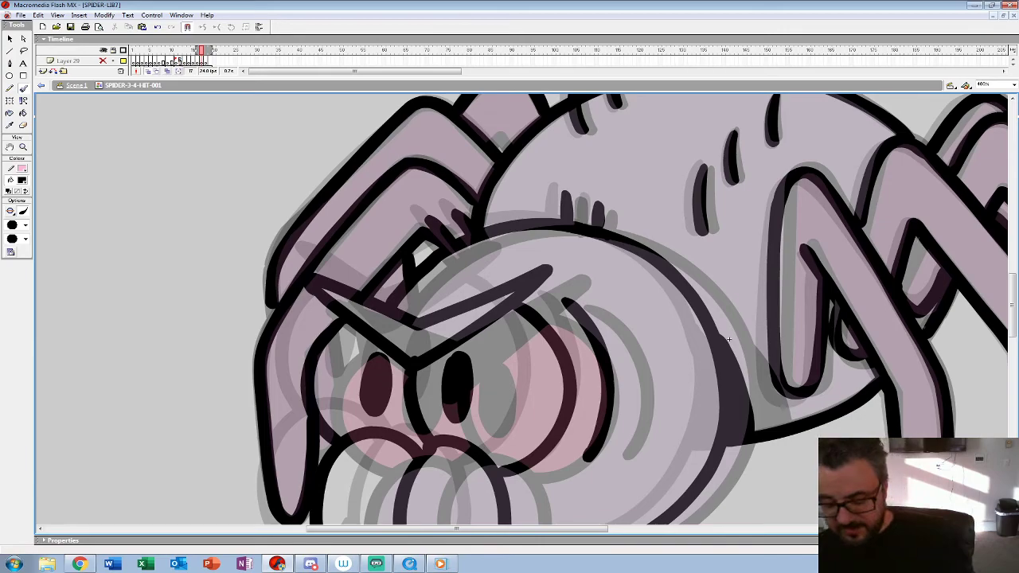
key(comma)
drag(728, 340, 685, 468)
drag(562, 171, 532, 218)
Step: View the whole spider, turn off onion skinning, and enlarge the timeline to show the layers down to Layer 28
click(23, 148)
alt+click(430, 278)
alt+click(414, 267)
alt+click(226, 265)
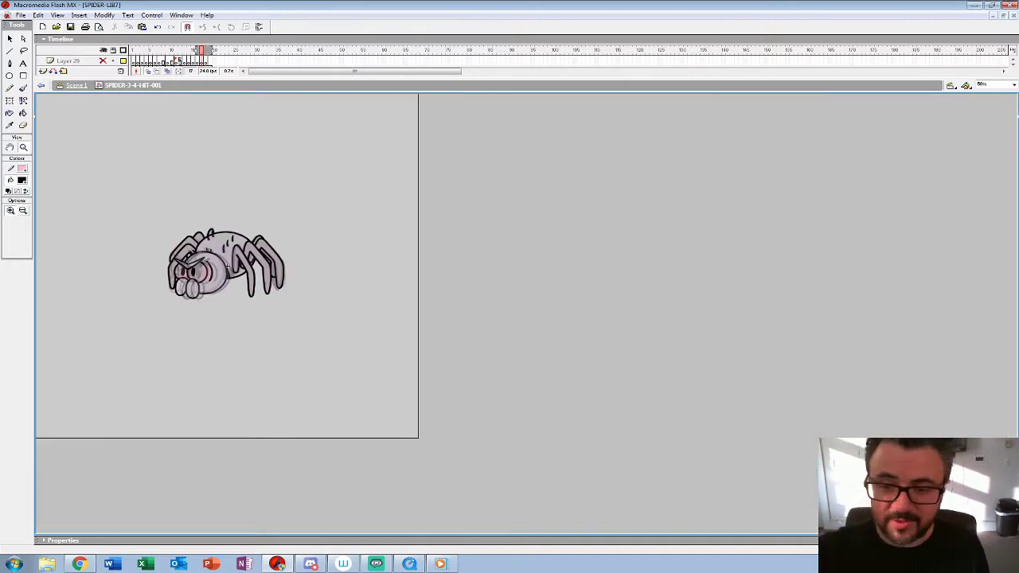
click(147, 72)
drag(167, 77, 168, 126)
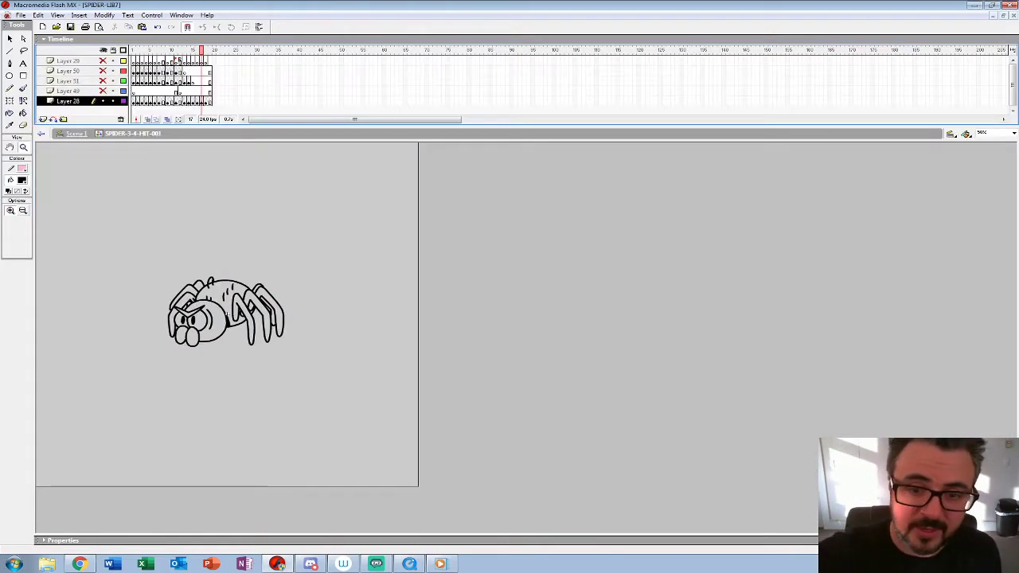
Step: Delete the surplus frames from frame 19 onward across Layer 28 up to Layer 29
key(period)
key(period)
drag(210, 101, 218, 61)
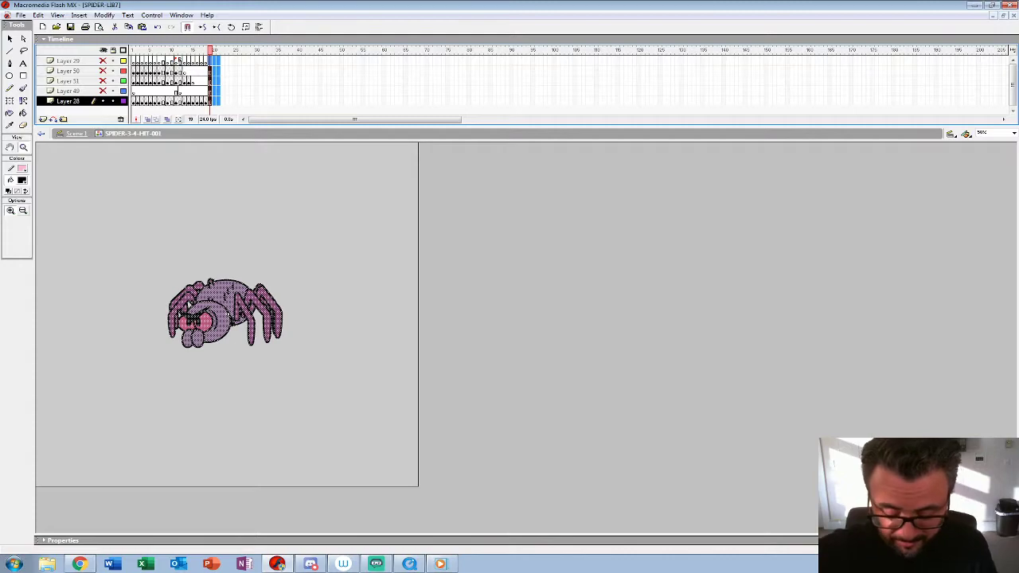
key(shift+F5)
Step: Play the shortened hit animation and review the recovery up close
key(Return)
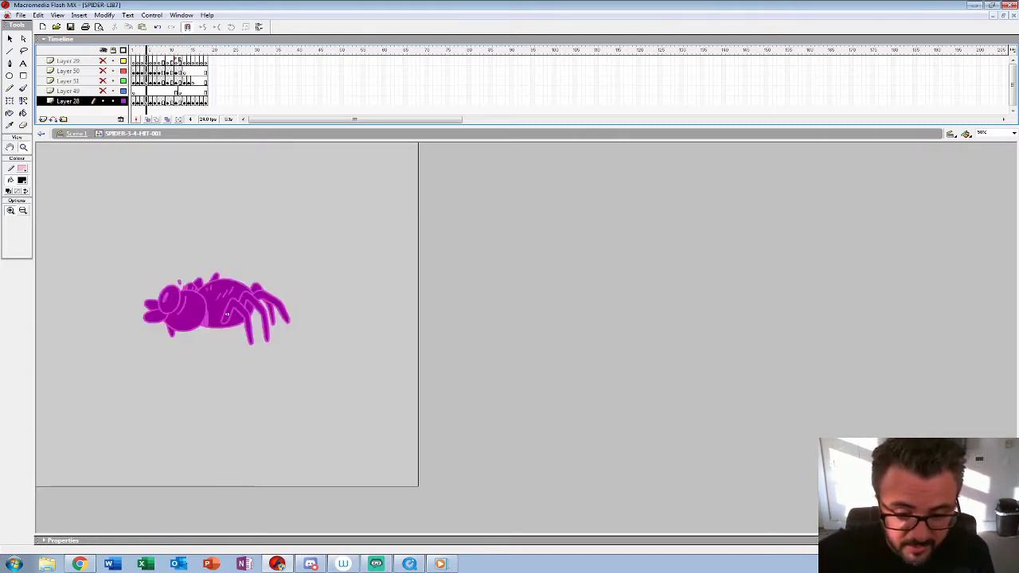
key(Return)
click(219, 299)
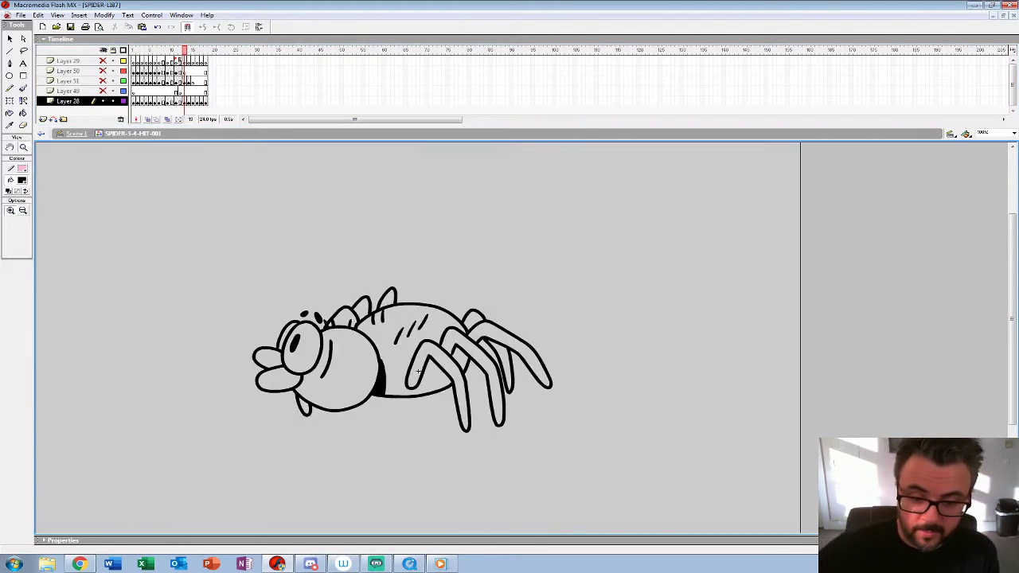
click(418, 371)
key(Return)
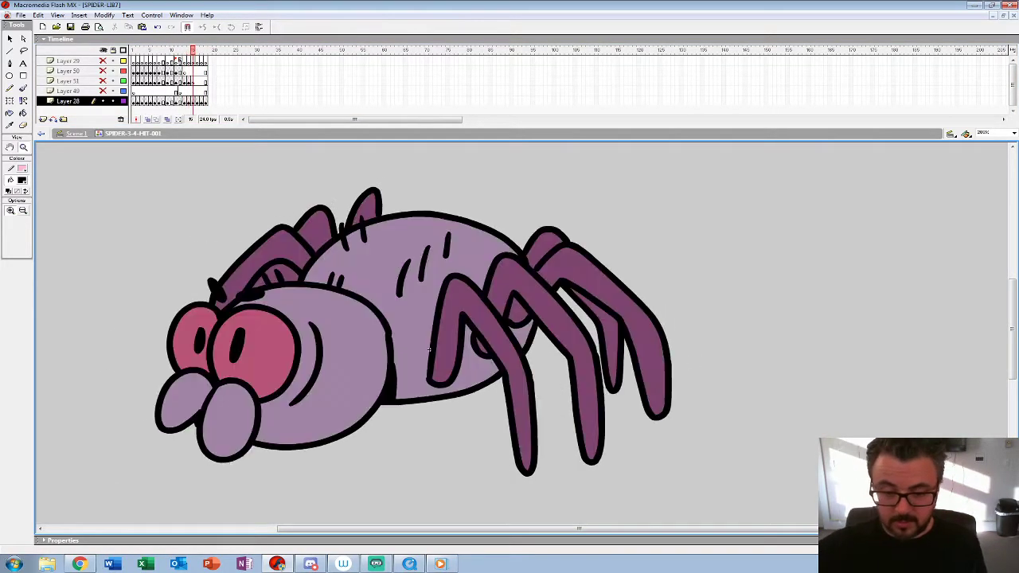
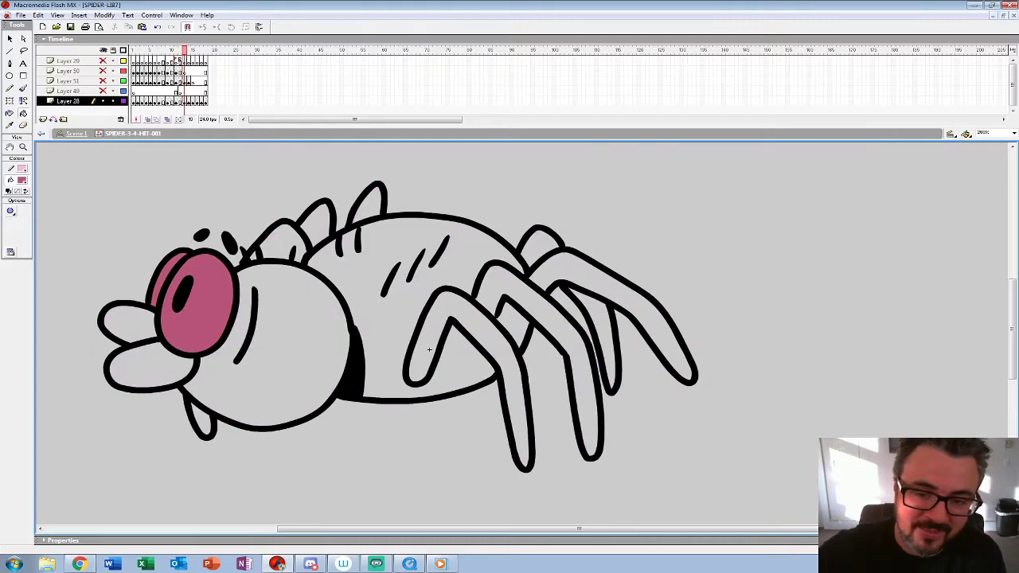
Step: Sample the light purple body colour from frame 18 and fill the head, both mouthparts and abdomen on frame 17
click(23, 181)
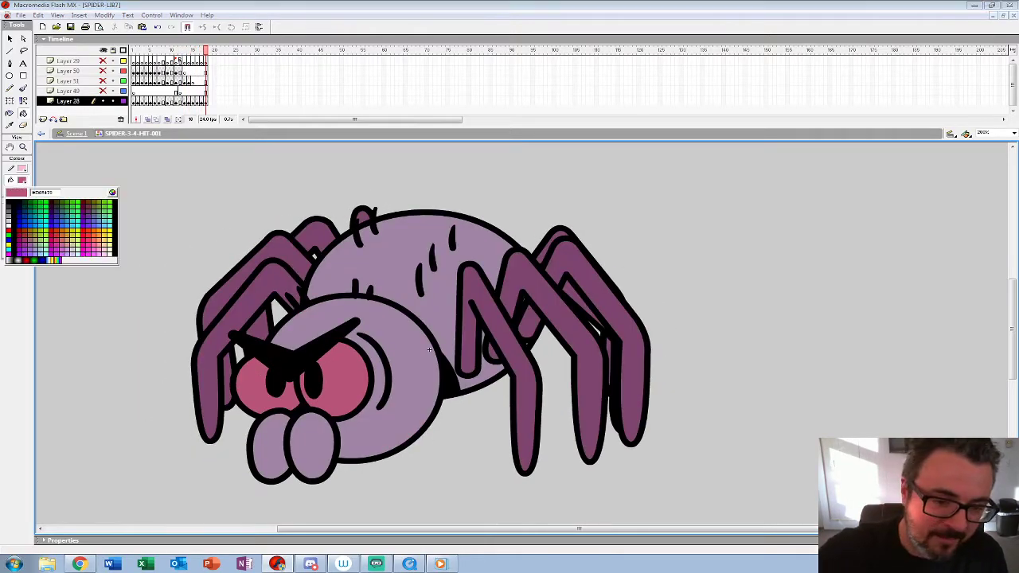
click(430, 350)
key(comma)
click(428, 350)
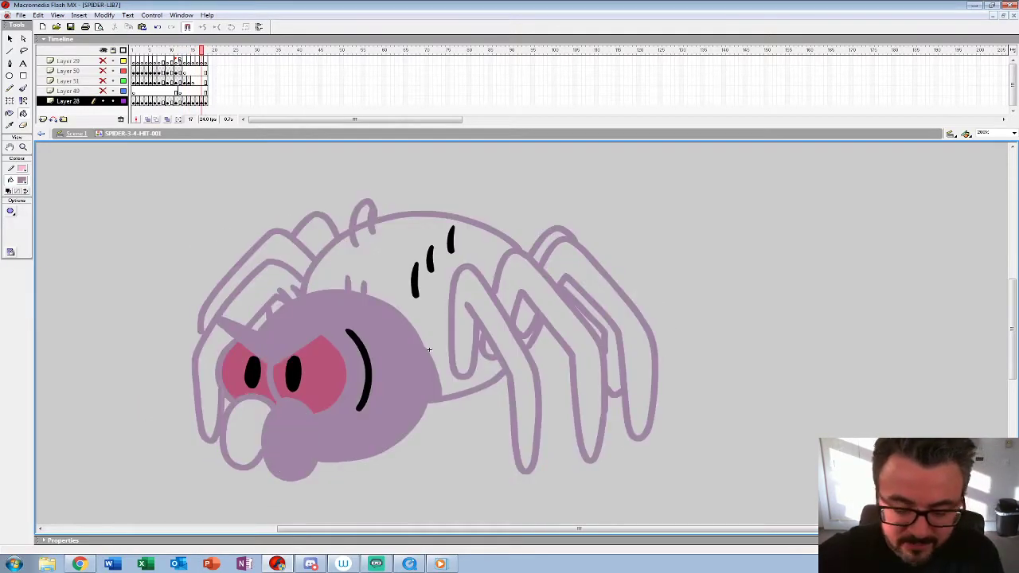
key(ctrl+z)
click(11, 211)
click(61, 226)
click(390, 358)
click(291, 440)
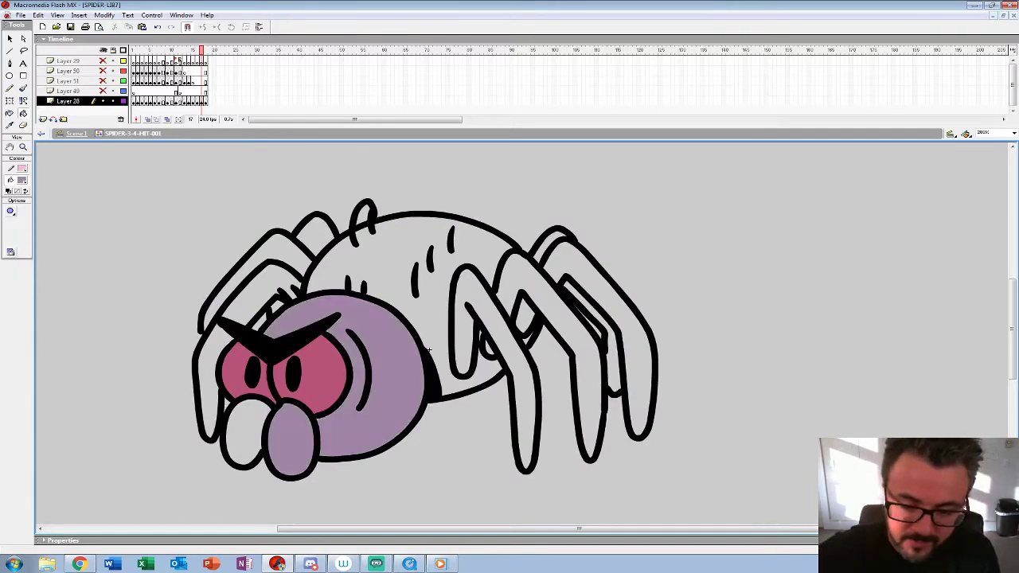
click(245, 434)
click(429, 351)
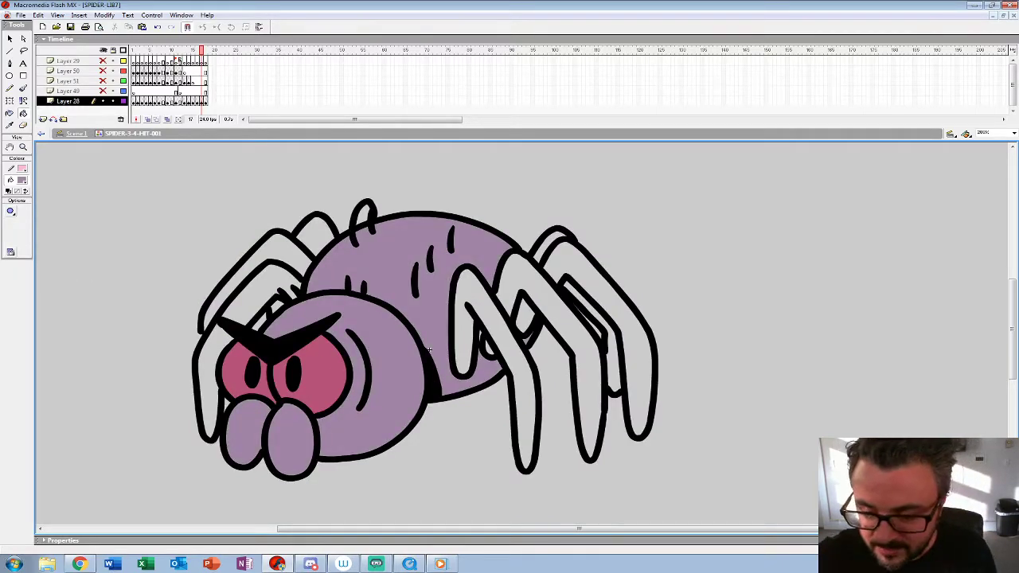
Step: Fill the head, mouthparts and abdomen on frame 16 with the light purple body colour
key(comma)
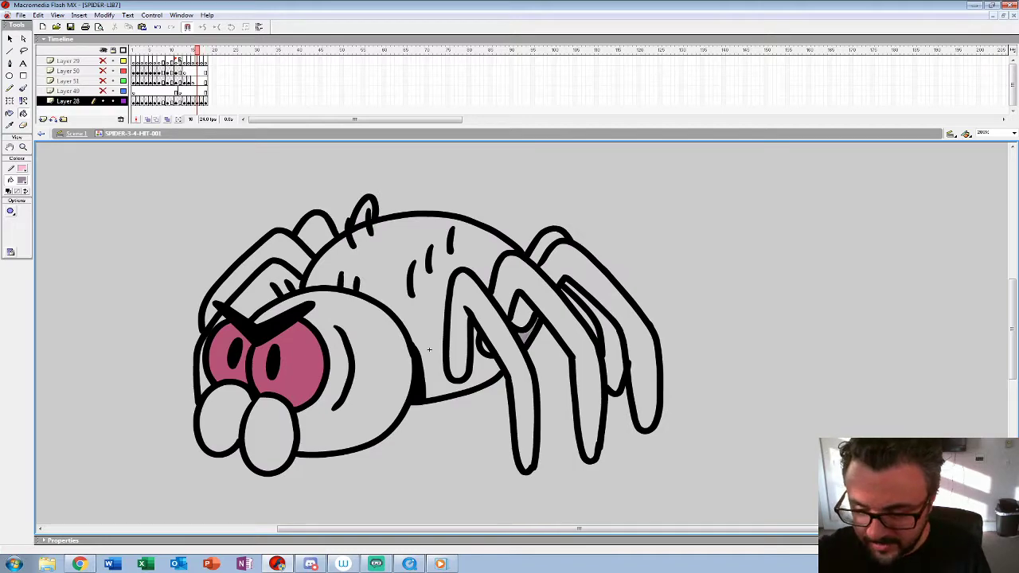
click(429, 350)
key(comma)
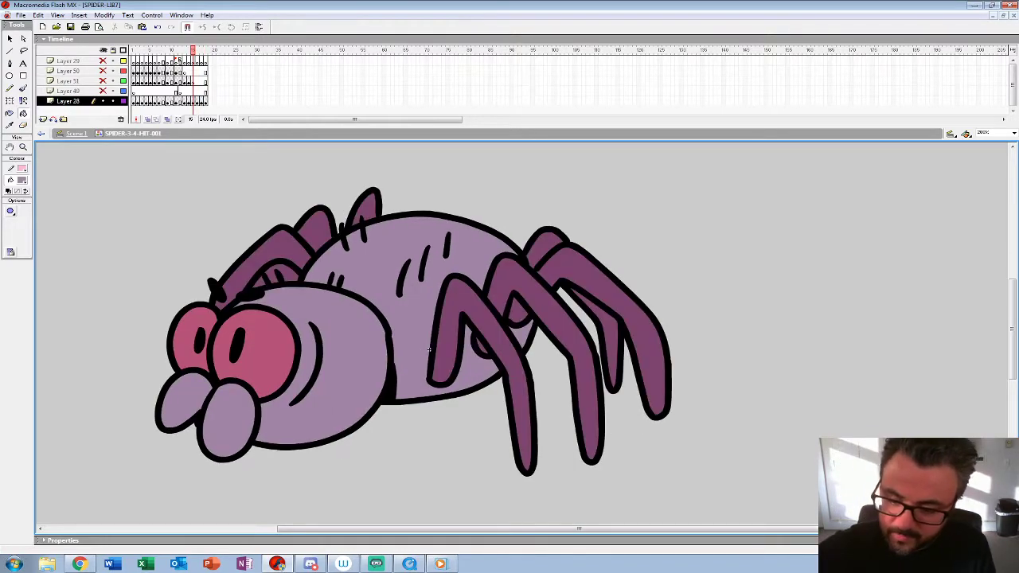
Step: Fill the abdomen, head and both mouthparts on frame 14 with light purple
key(comma)
click(406, 318)
click(518, 326)
click(278, 352)
click(166, 385)
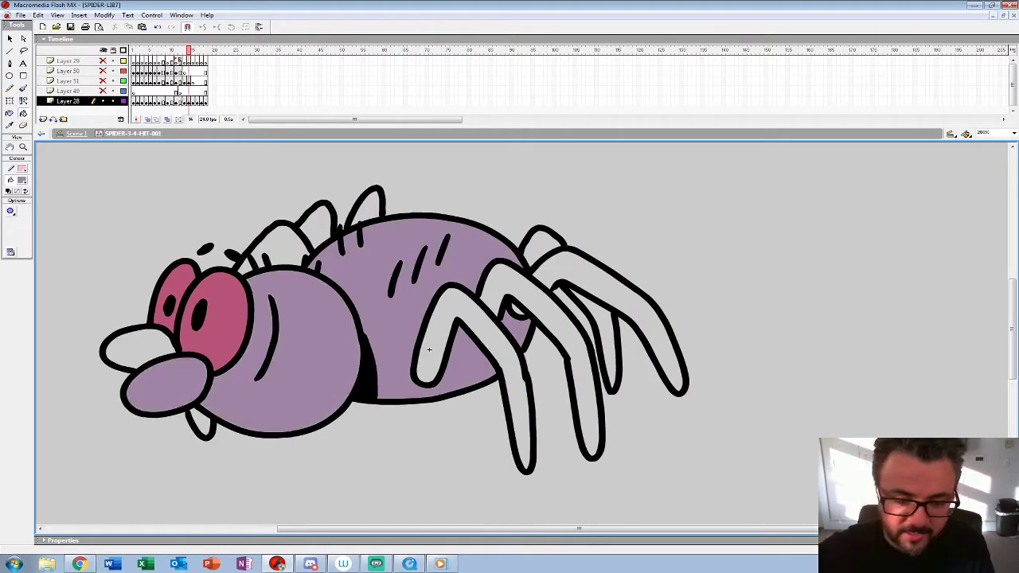
click(134, 348)
Step: Fill the abdomen, head and both mouthparts on frame 13 with light purple
key(comma)
click(477, 255)
click(514, 327)
click(294, 350)
click(148, 370)
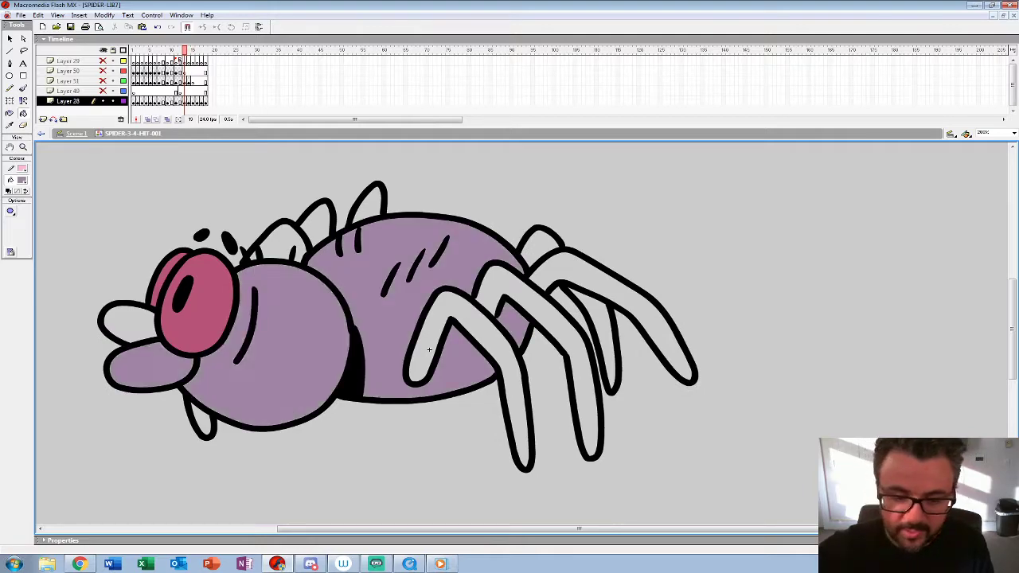
click(127, 322)
Step: Sample the dark purple leg colour from frame 12 and fill the far legs behind the head and abdomen on frame 13
key(comma)
key(comma)
key(period)
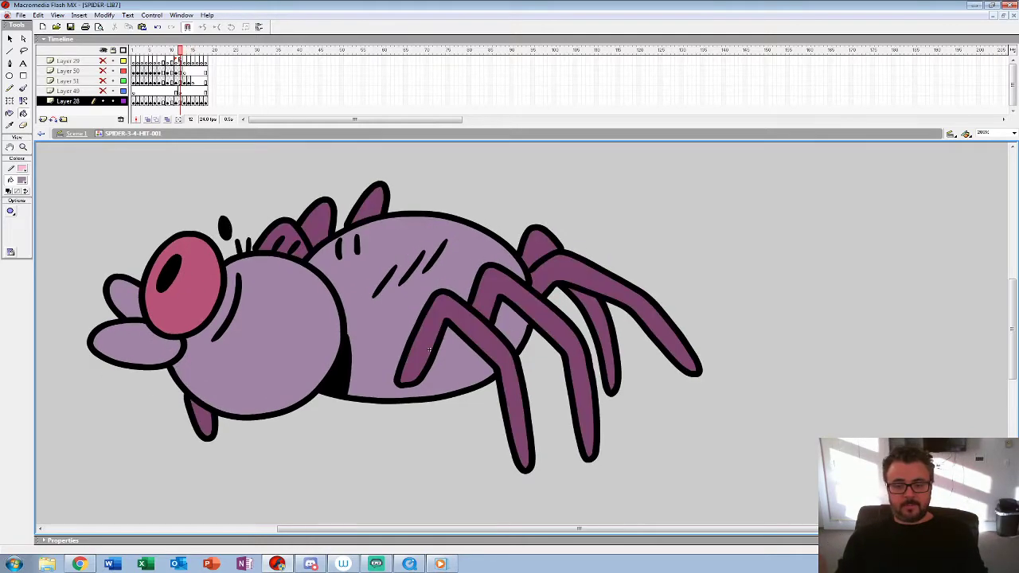
click(22, 180)
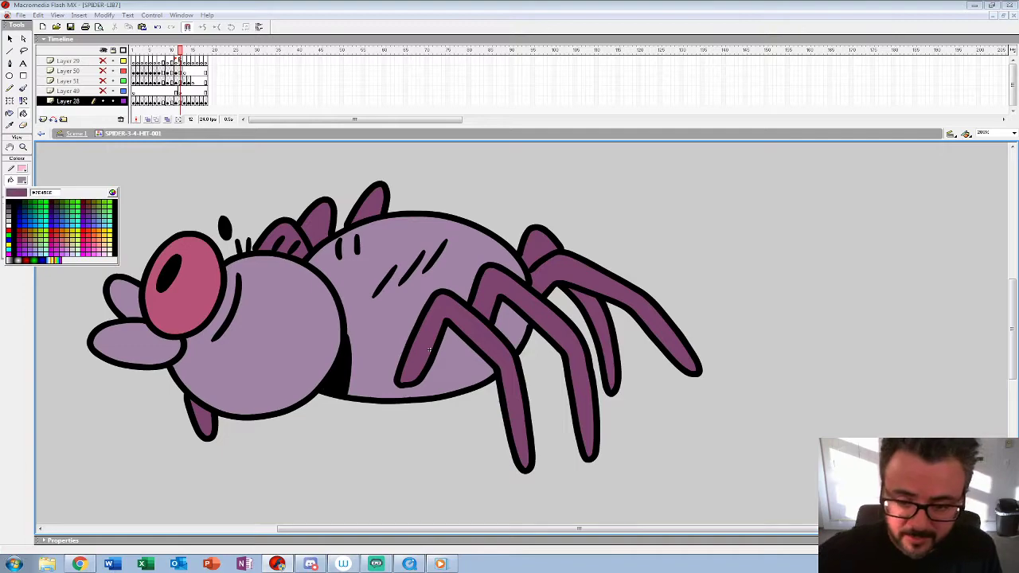
click(429, 350)
key(period)
click(202, 419)
click(253, 256)
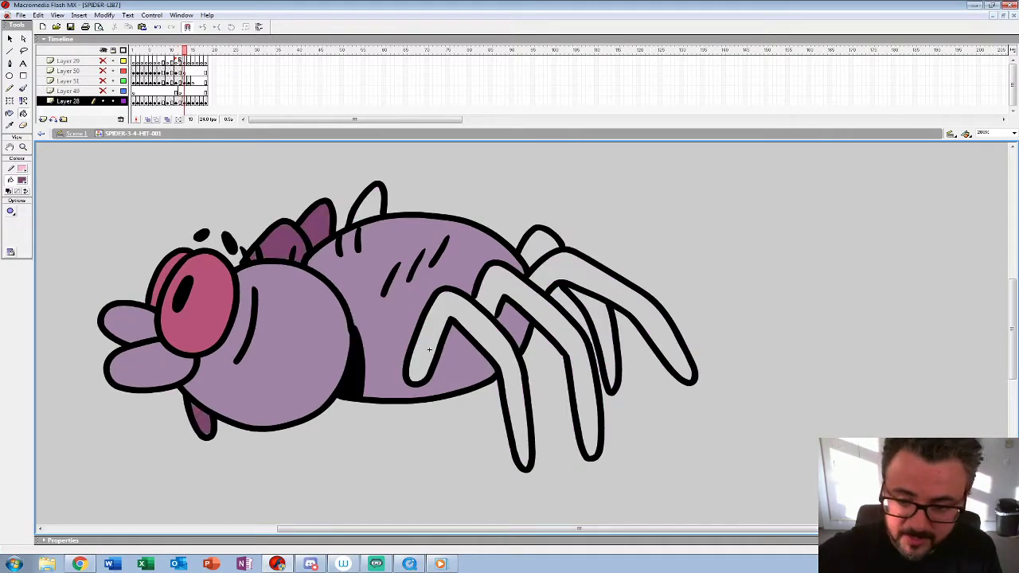
click(371, 207)
Step: Fill the near legs and the rear legs on frame 13 with dark purple
click(429, 350)
click(541, 315)
click(605, 282)
click(541, 247)
click(605, 350)
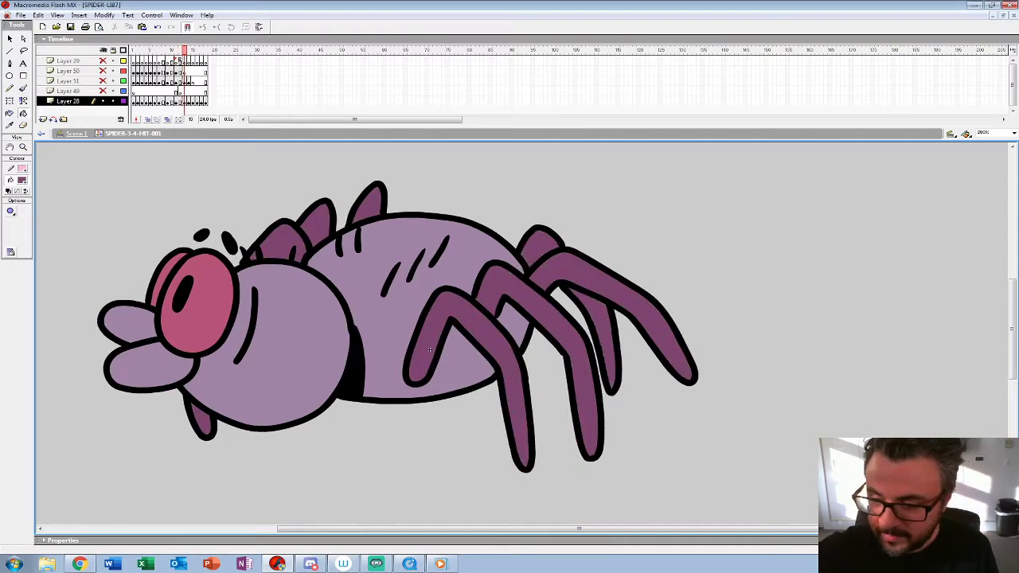
Step: Fill the rear legs and near legs on frame 14 with dark purple, undoing the fill that spilled onto the outlines
key(period)
click(636, 335)
click(605, 350)
click(541, 247)
click(520, 317)
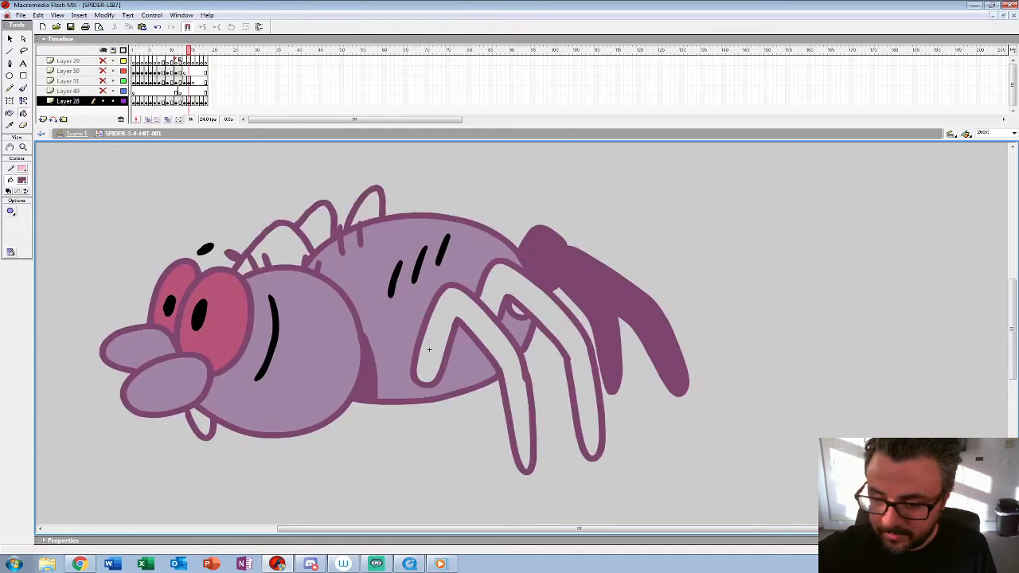
click(541, 305)
key(ctrl+z)
key(ctrl+z)
click(519, 311)
click(541, 306)
click(430, 350)
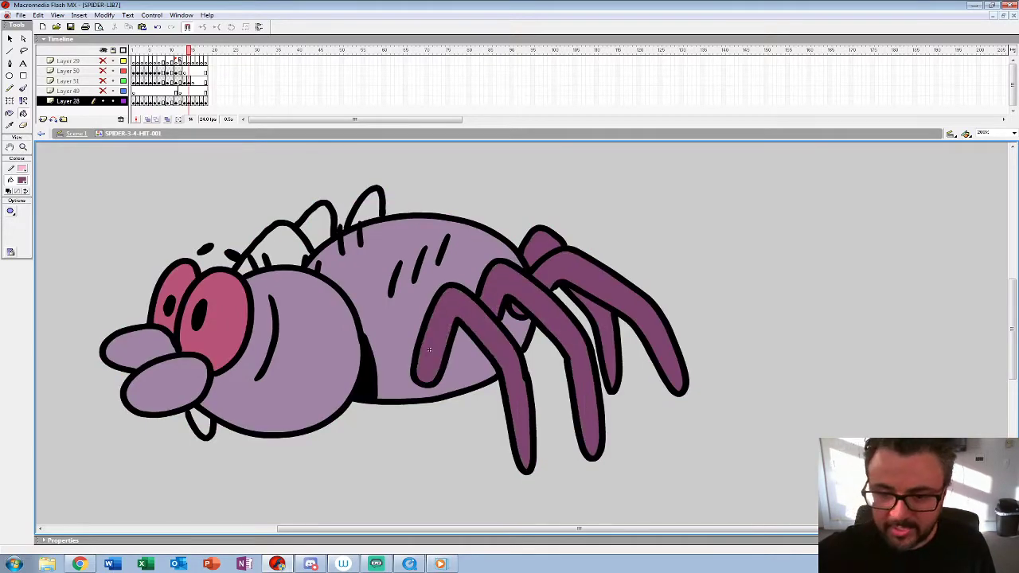
Step: Fill the far legs behind the head and abdomen on frame 14 with dark purple
click(368, 205)
click(316, 226)
click(278, 245)
click(201, 422)
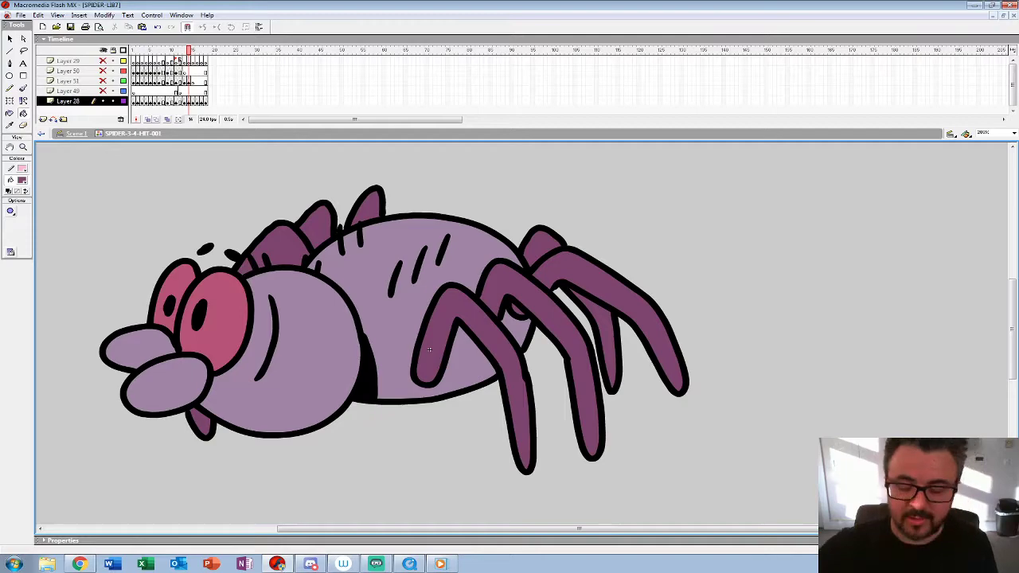
Step: Fill the near legs and the rearmost outer leg on frame 16 with dark purple
key(period)
key(period)
click(460, 339)
click(510, 275)
click(522, 313)
click(641, 382)
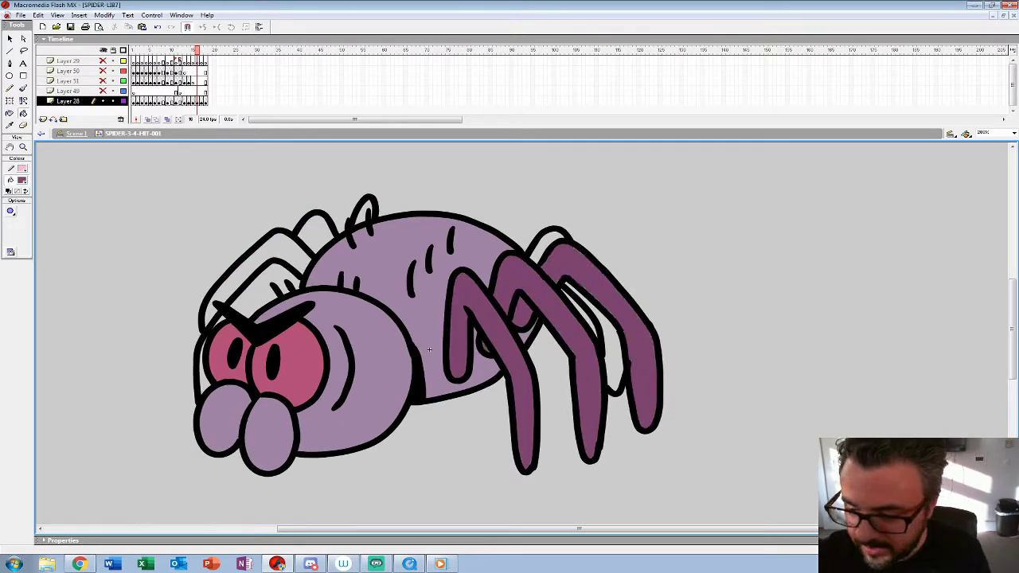
Step: Fill the remaining rear leg and the far legs behind the head and abdomen on frame 16 with dark purple
click(605, 350)
click(547, 246)
click(271, 283)
click(238, 274)
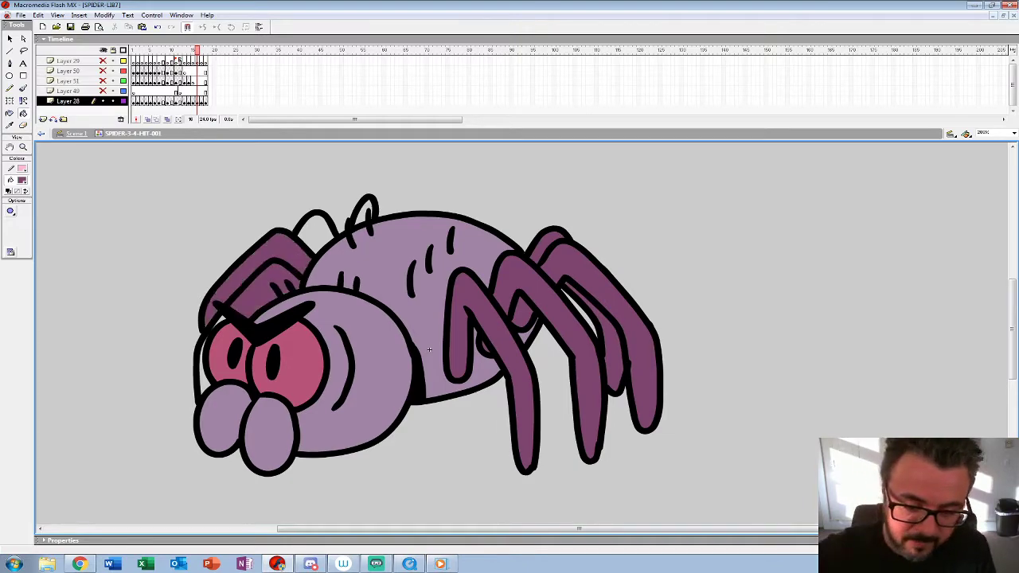
click(316, 232)
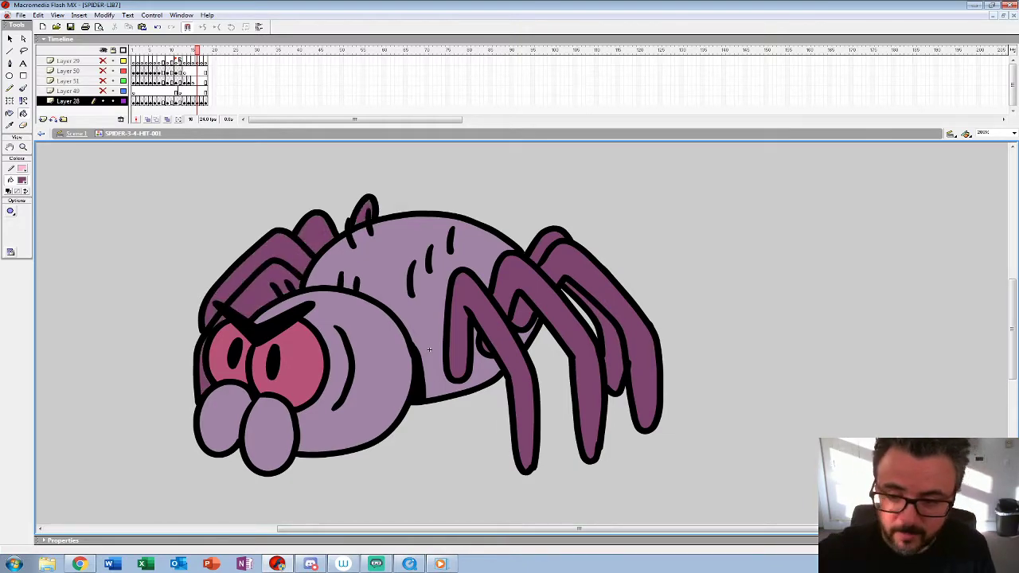
Step: Fill the near and rear legs on frame 17 with dark purple
key(period)
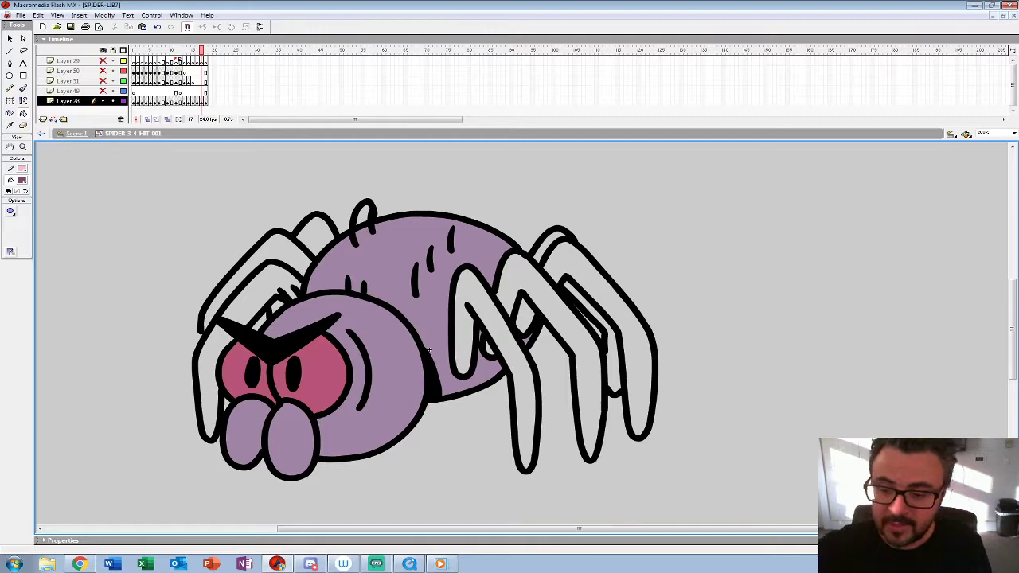
click(472, 288)
click(498, 288)
key(ctrl+z)
click(490, 348)
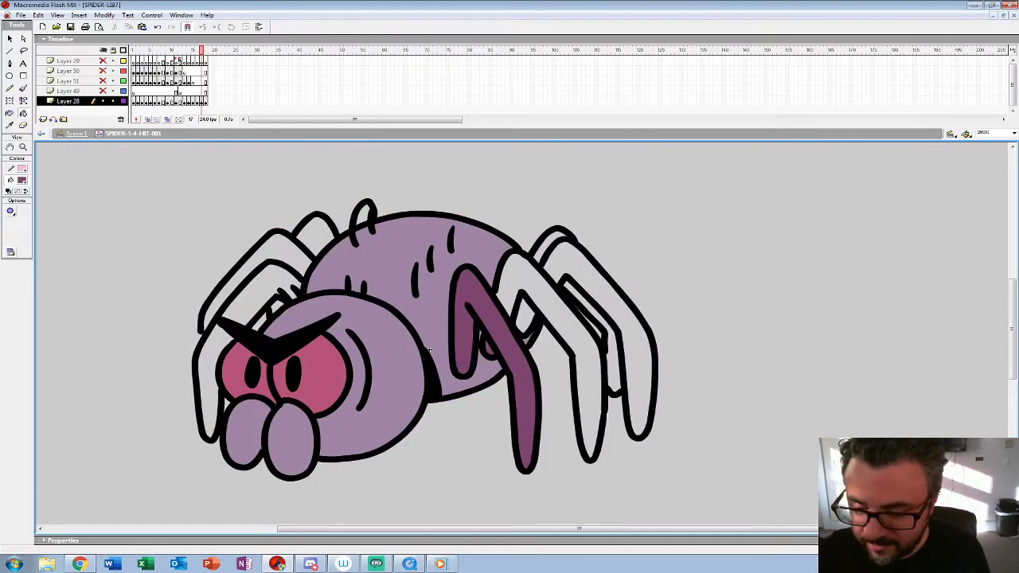
click(547, 304)
click(525, 318)
click(591, 285)
click(609, 358)
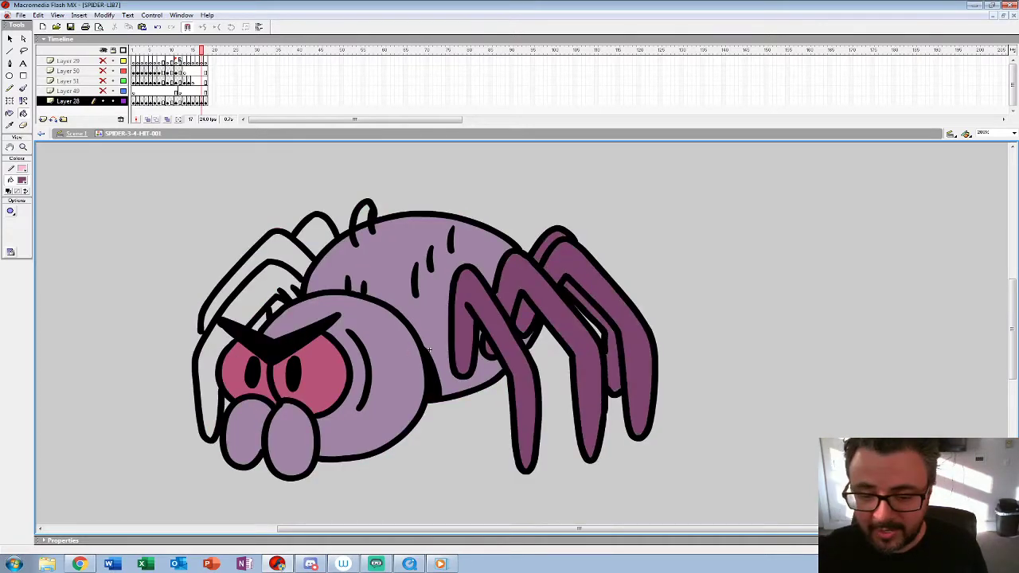
Step: Fill the front and far legs around the head on frame 17 with dark purple
click(262, 296)
click(247, 275)
click(211, 382)
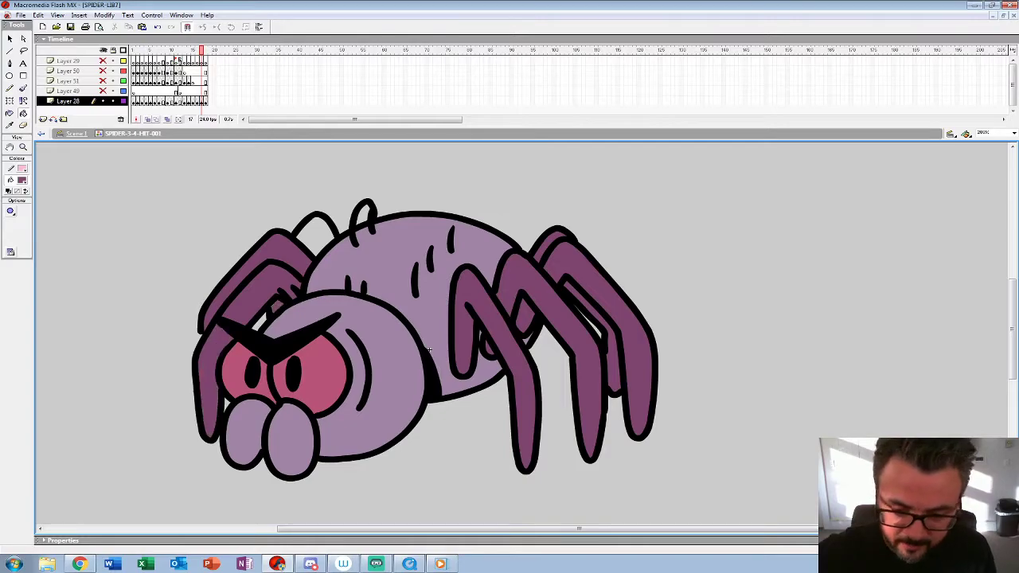
click(316, 232)
Step: Compare frames 17 and 18, undo the last far-leg fills on frame 17, and refill the two legs behind the abdomen dark purple
key(period)
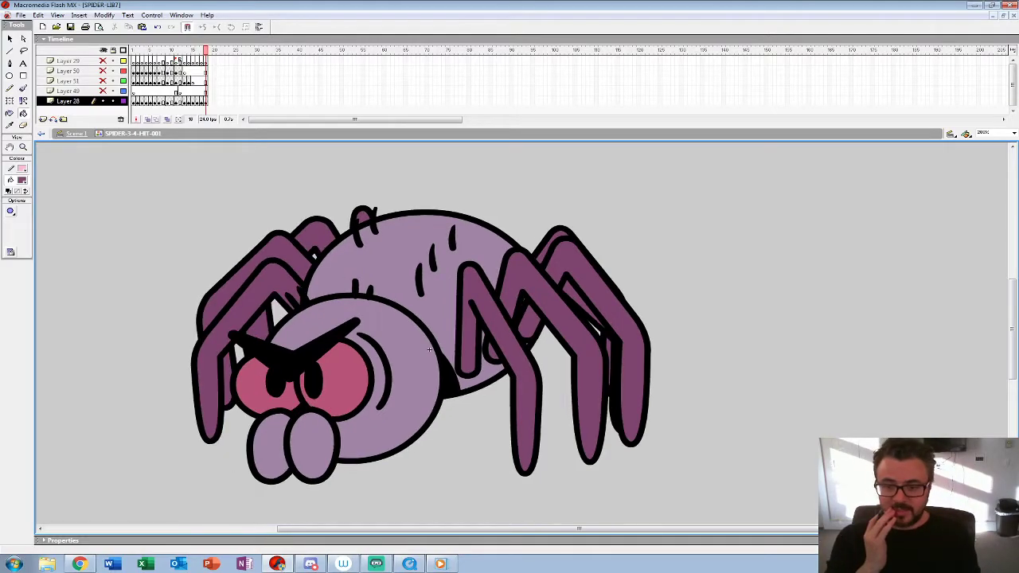
key(comma)
key(period)
key(comma)
key(period)
key(comma)
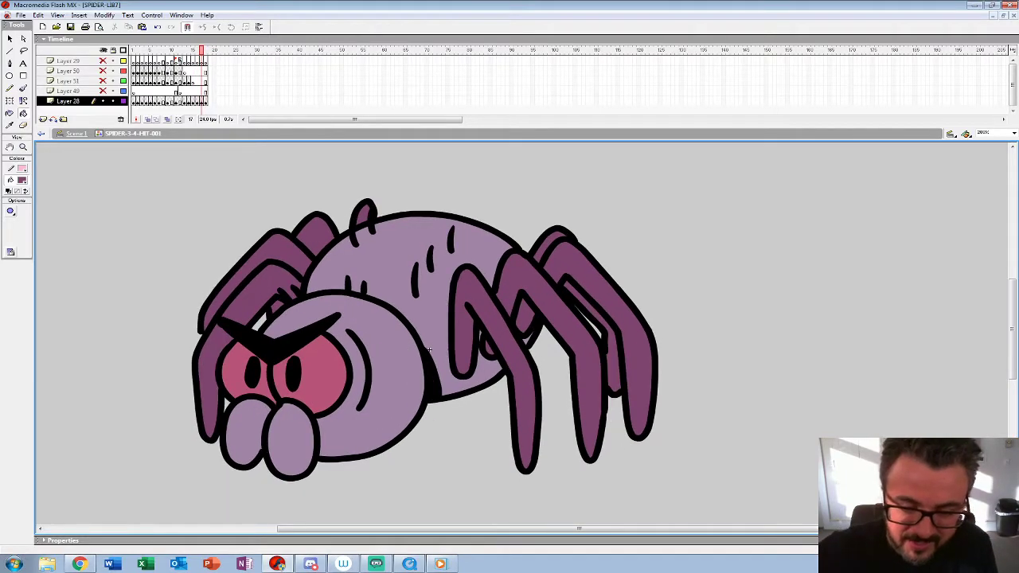
click(261, 322)
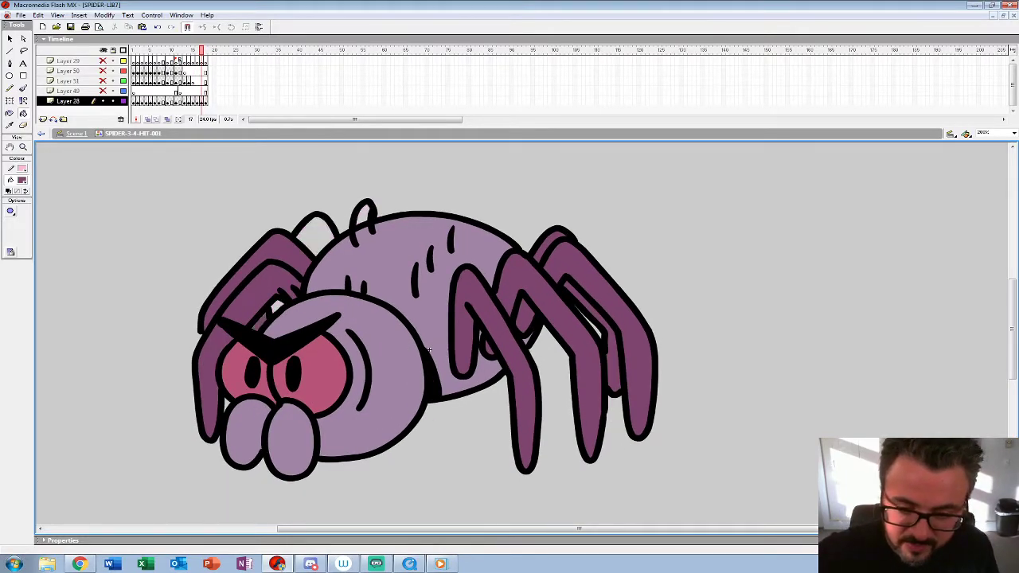
click(317, 234)
click(364, 215)
Step: View the spider at 25% zoom and play the coloured hit animation
click(23, 147)
alt+click(429, 350)
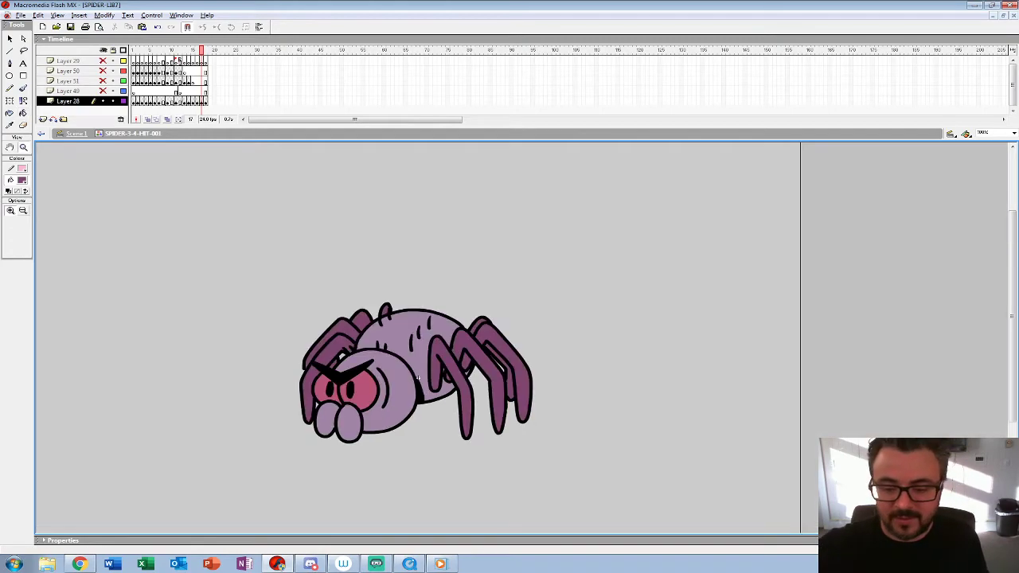
alt+click(429, 350)
alt+click(429, 349)
key(Return)
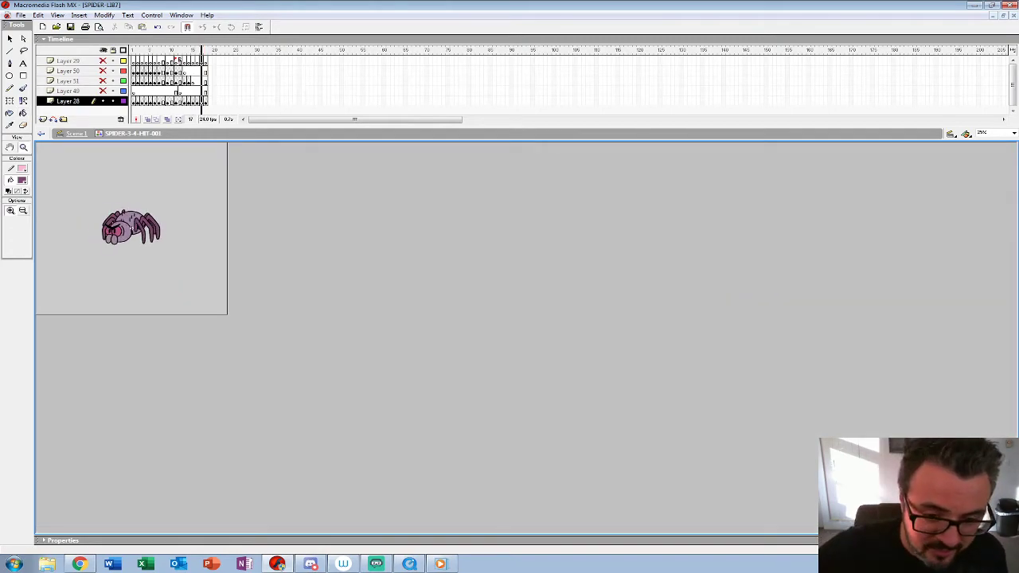
Step: Show all the hidden layers and delete Layer 49
alt+click(103, 101)
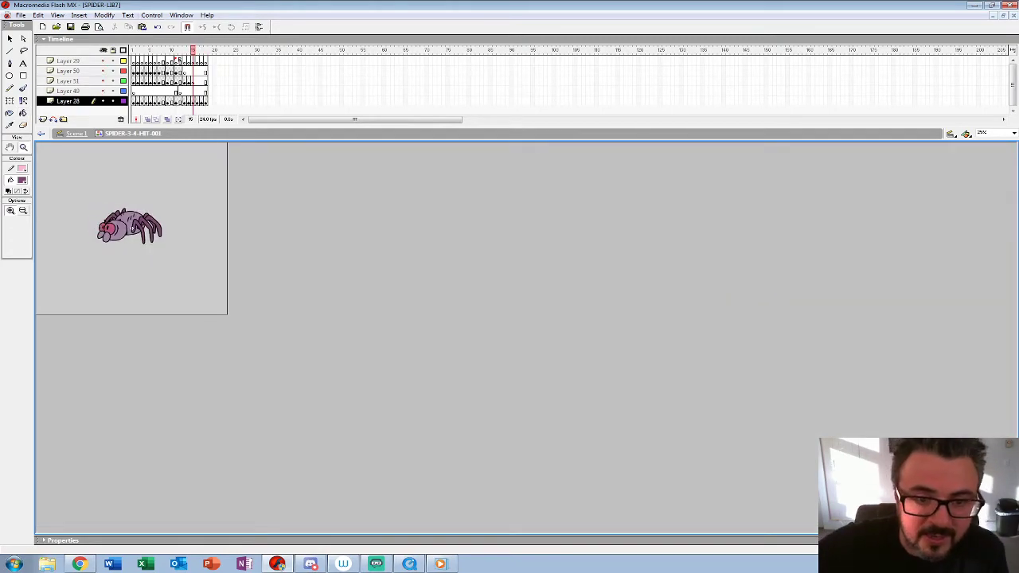
click(69, 91)
click(120, 119)
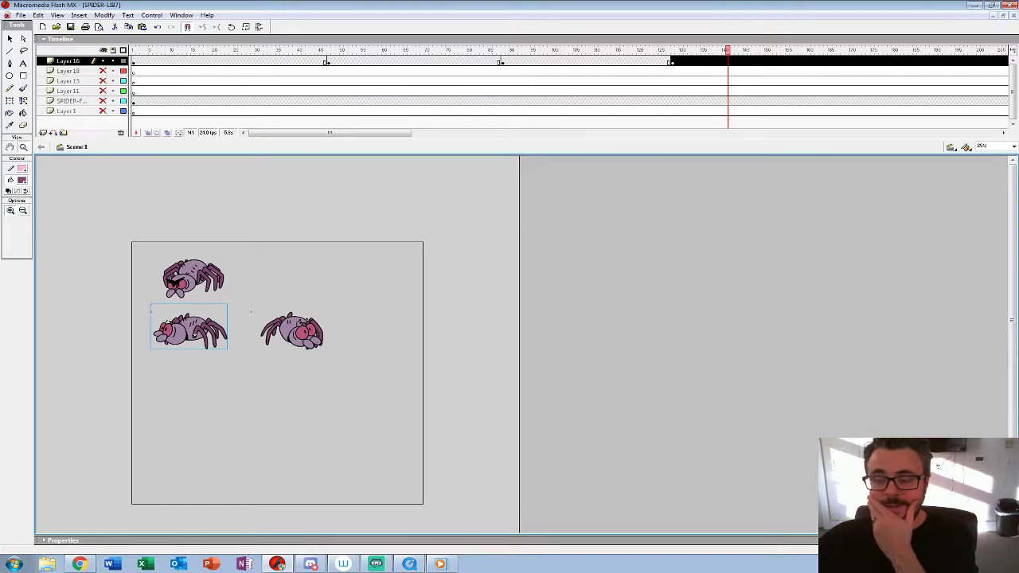
Step: Play the end of the Scene 1 timeline up to frame 128 to review the spider hit animations together
click(630, 62)
key(Return)
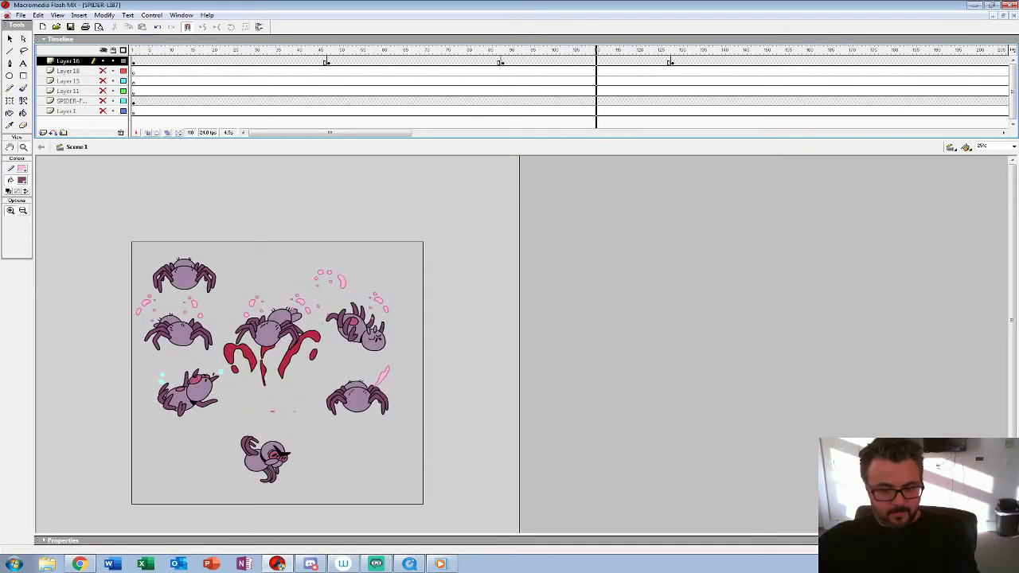
key(Return)
click(651, 61)
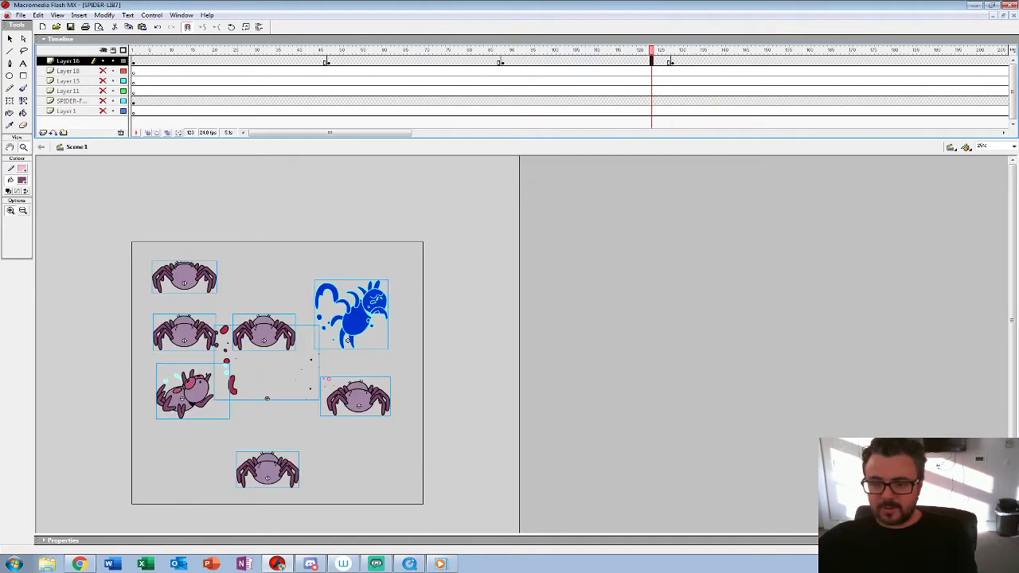
key(Return)
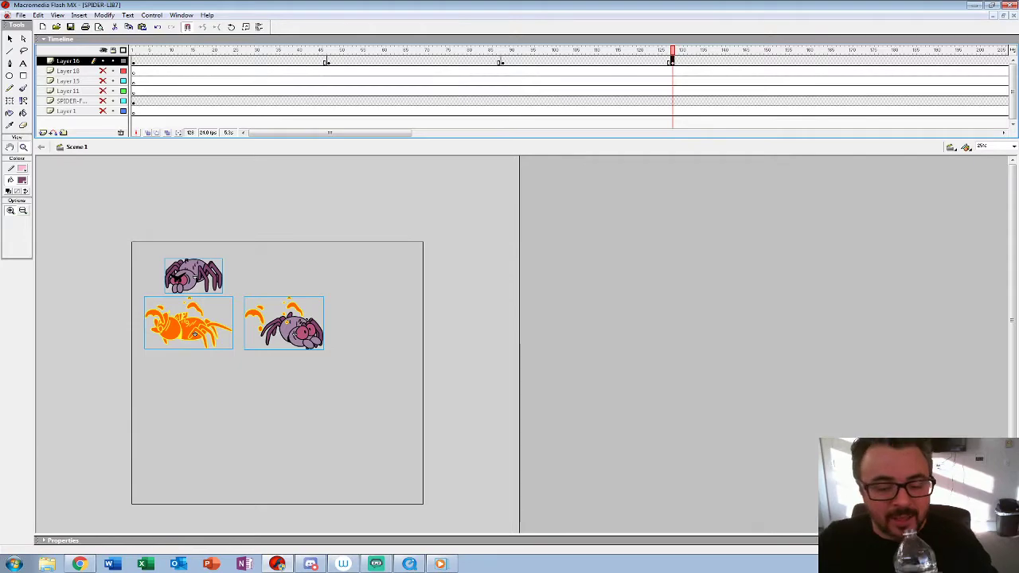
Step: Open the right-facing spider symbol SPIDER-3-4-HIT-002 for editing and go to frame 4 on Layer 28
key(v)
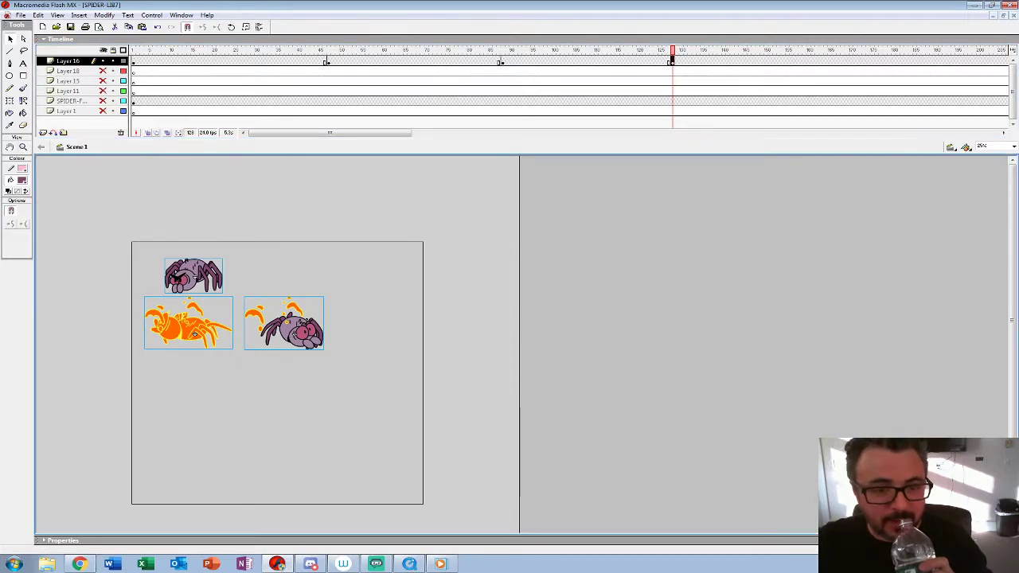
click(358, 398)
right_click(307, 346)
click(342, 241)
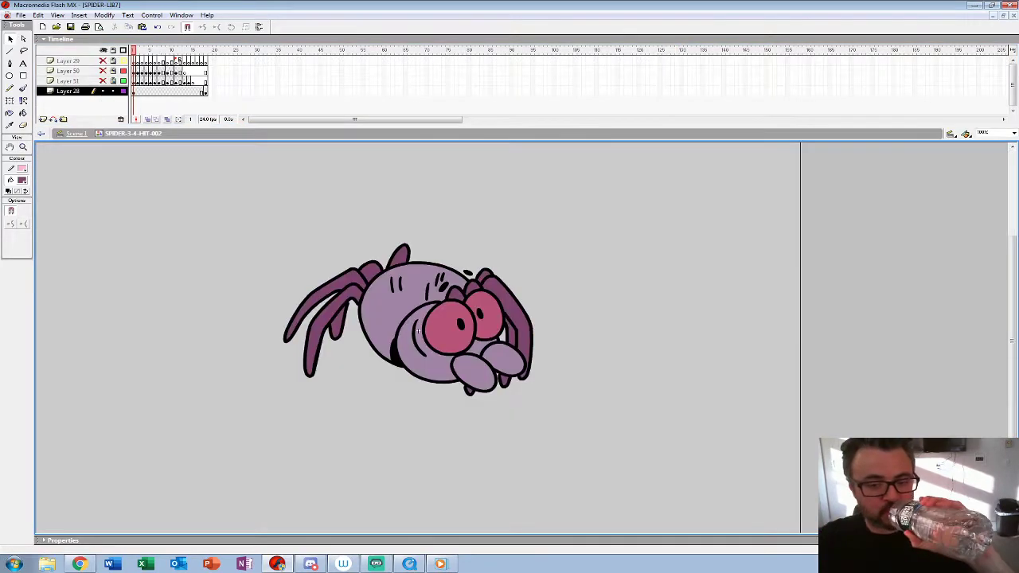
click(145, 91)
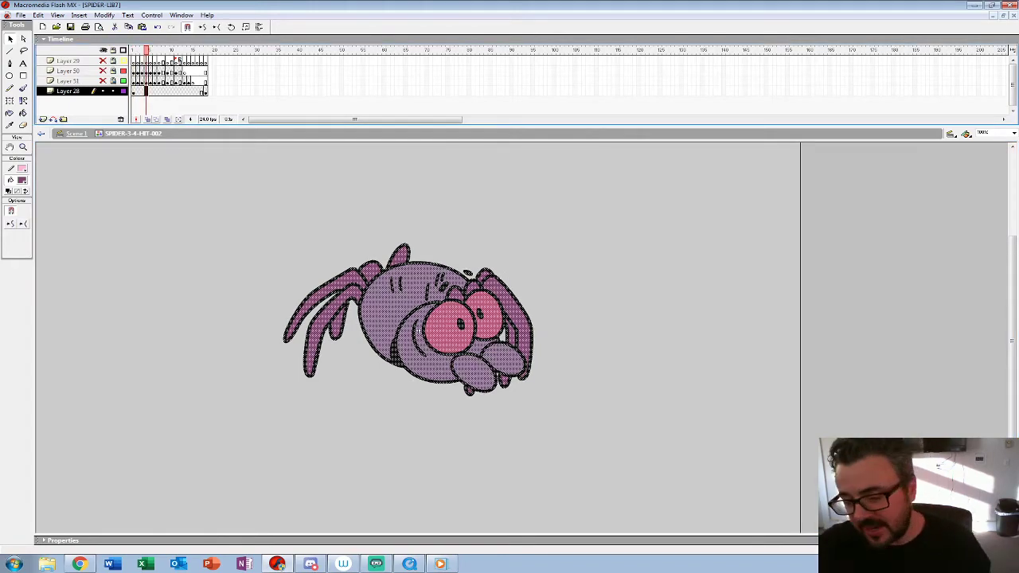
Step: Add keyframes at frames 11 and 15 on Layer 28 and clear the spider artwork from frame 15
key(period)
key(period)
key(period)
key(period)
key(period)
key(period)
key(period)
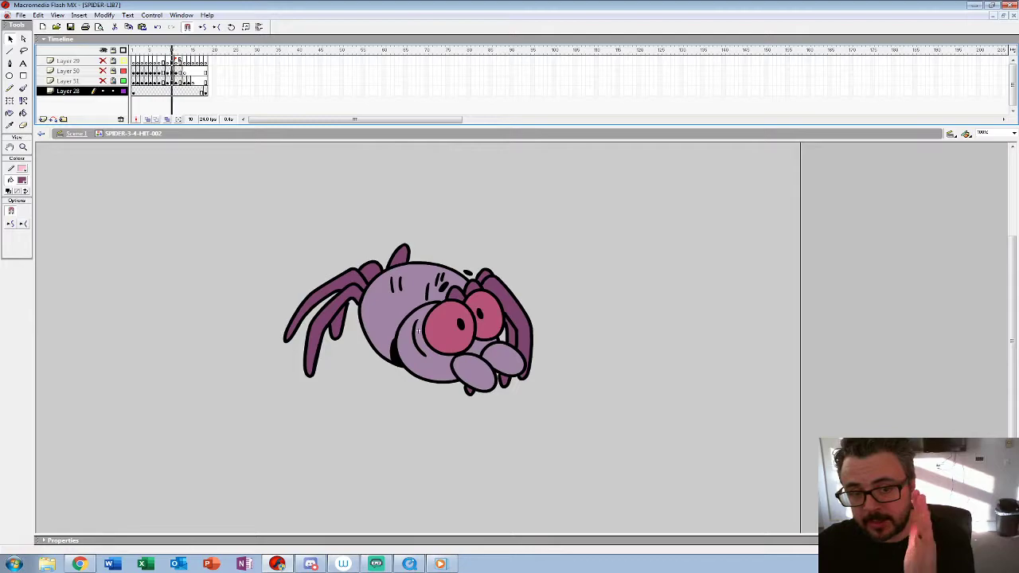
key(ctrl+a)
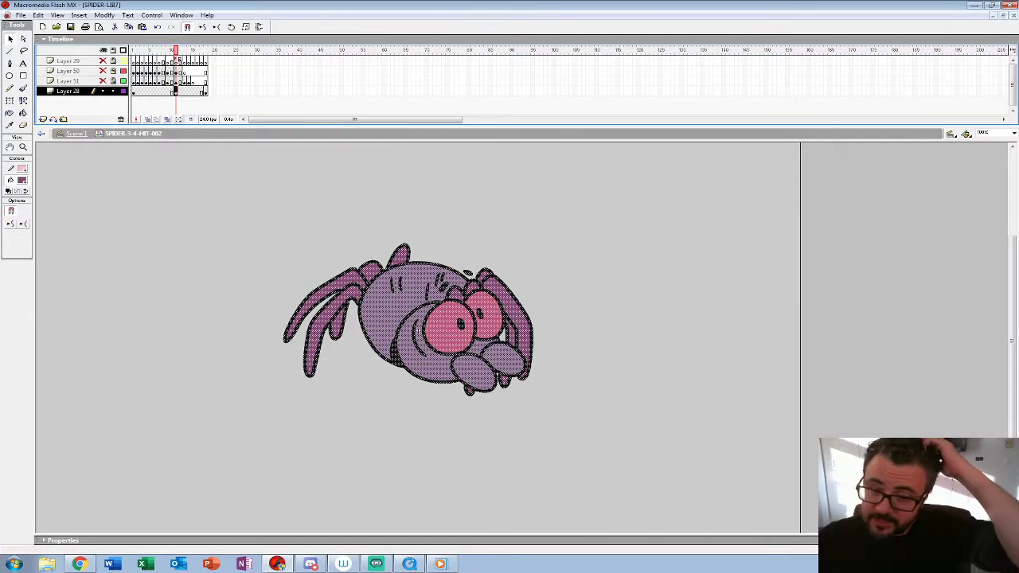
key(Return)
key(comma)
key(comma)
key(comma)
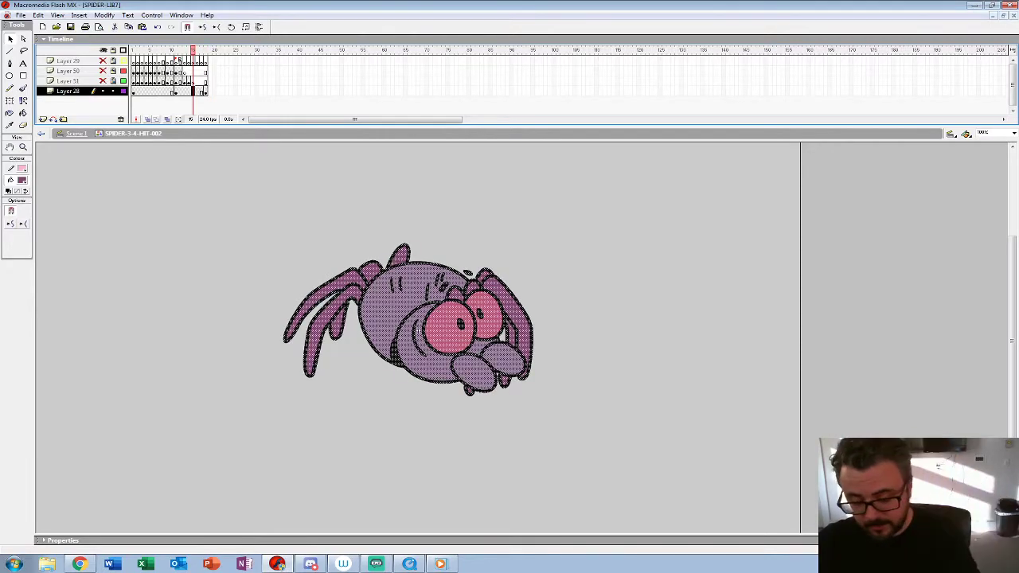
key(Delete)
Step: Turn on onion skinning and extend its range to the last keyframe on Layer 28
click(147, 120)
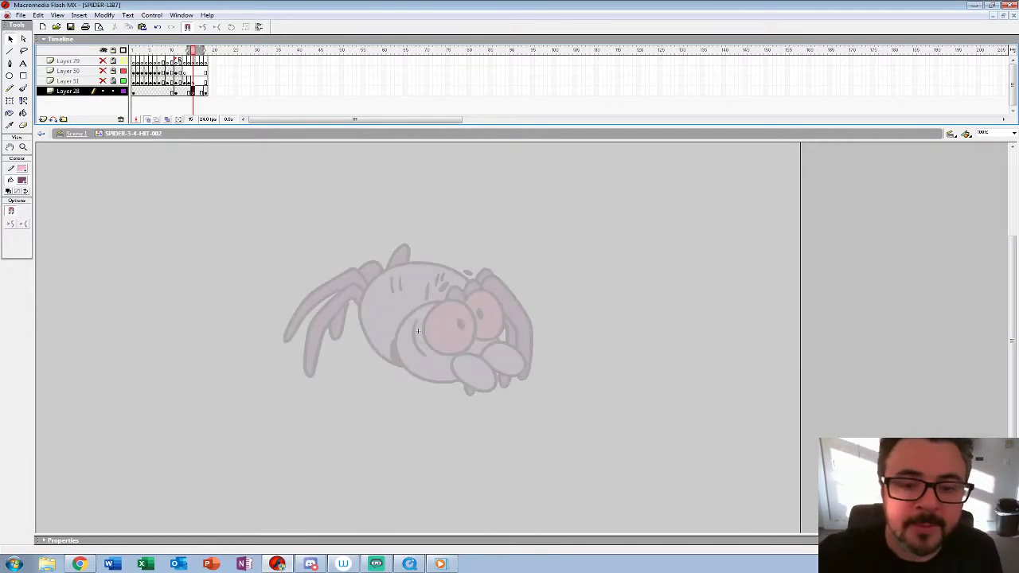
drag(204, 50, 207, 50)
click(24, 147)
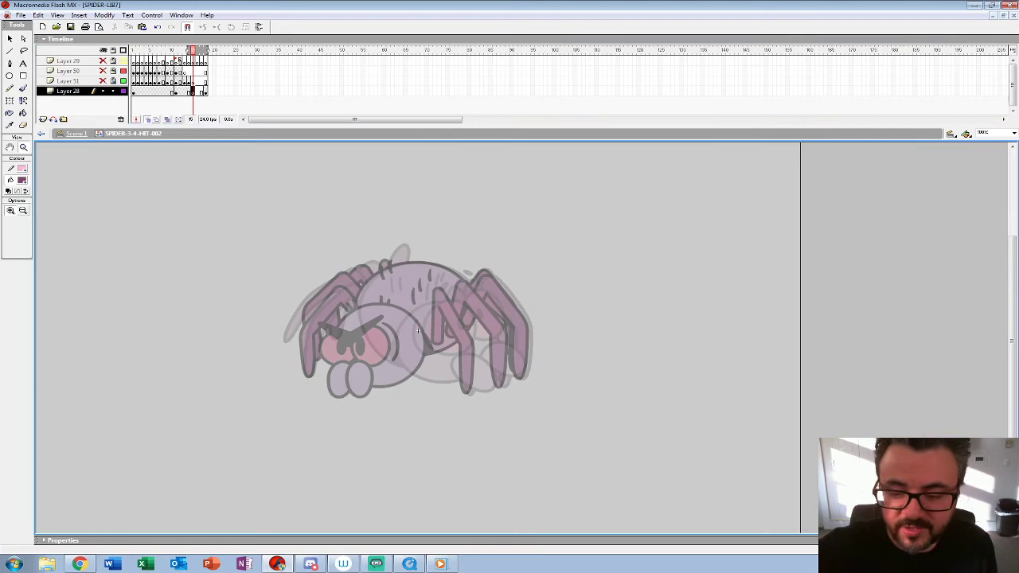
Step: Copy the spider pose from frame 12 and place it in the same position on frame 15
key(comma)
key(comma)
key(comma)
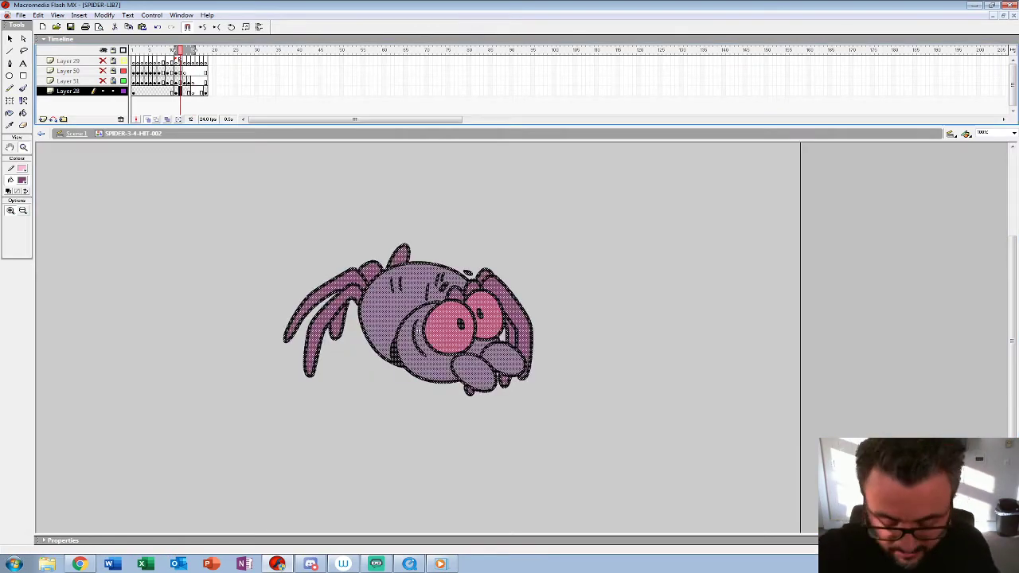
key(period)
key(period)
key(period)
key(period)
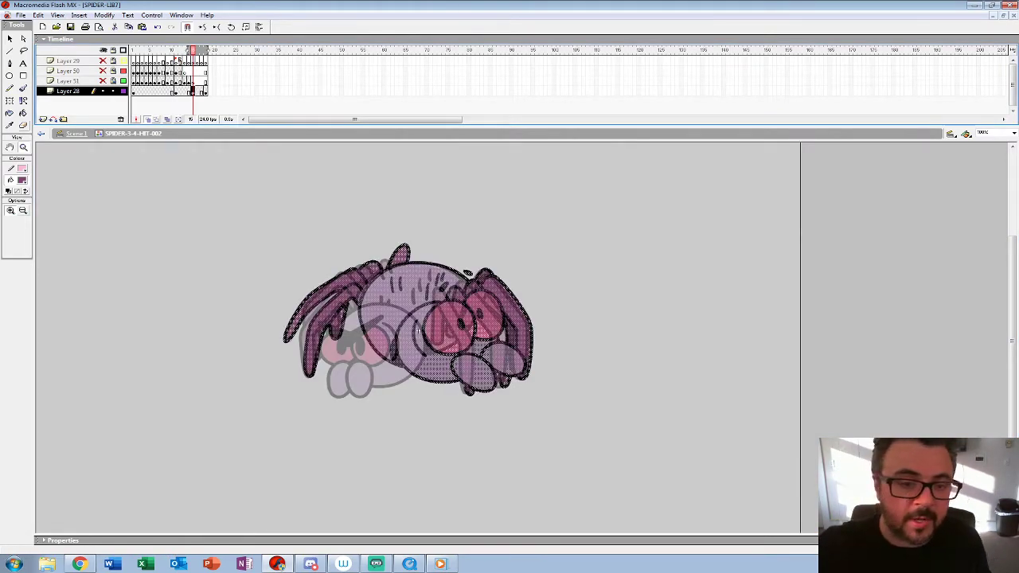
Step: At 200% zoom, nudge the spider copy on frame 15 left and slightly down, over the left-facing end pose
click(436, 353)
drag(437, 351, 436, 302)
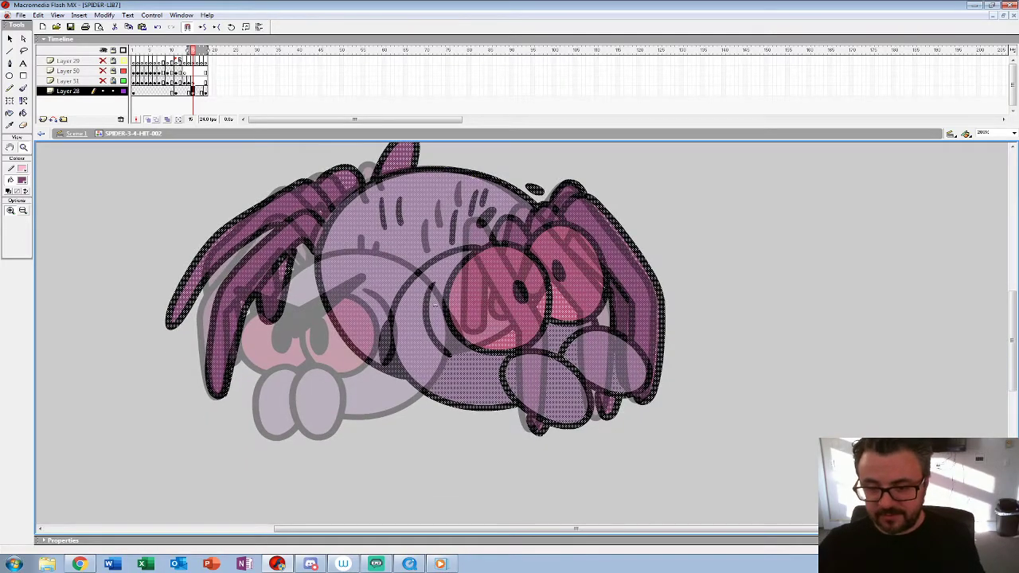
key(shift+Left)
key(shift+Left)
key(shift+Left)
key(shift+Left)
key(shift+Left)
key(shift+Left)
key(shift+Left)
key(shift+Left)
key(shift+Left)
key(shift+Left)
key(shift+Left)
key(shift+Left)
key(shift+Left)
key(shift+Left)
key(shift+Left)
key(shift+Left)
key(shift+Left)
key(shift+Left)
key(shift+Left)
key(shift+Left)
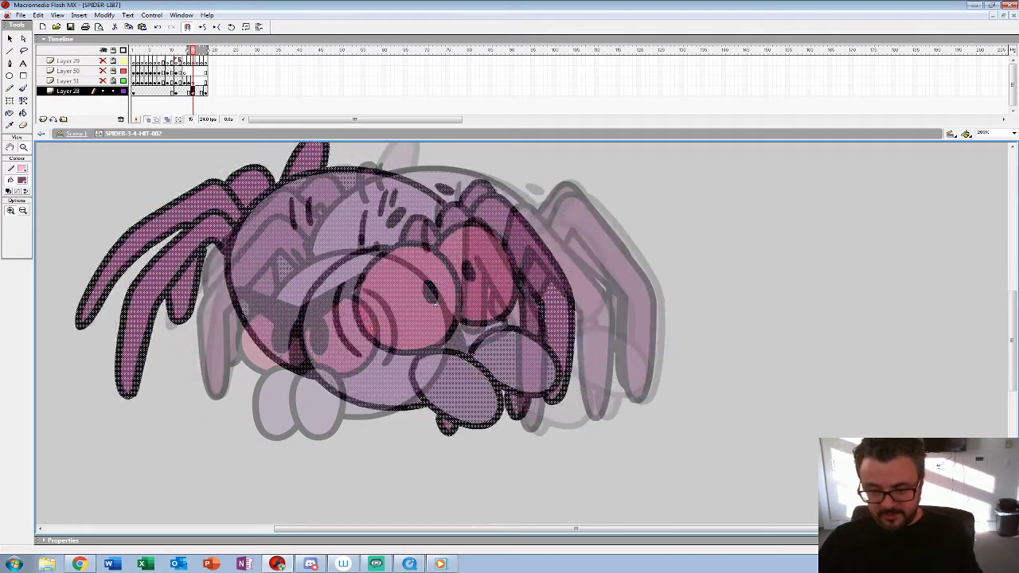
key(shift+Down)
key(shift+Down)
key(shift+Down)
key(shift+Right)
key(shift+Up)
key(Right)
key(Right)
Step: Add an empty keyframe at frame 16 on Layer 28 for the in-between drawing
key(period)
key(F6)
key(Delete)
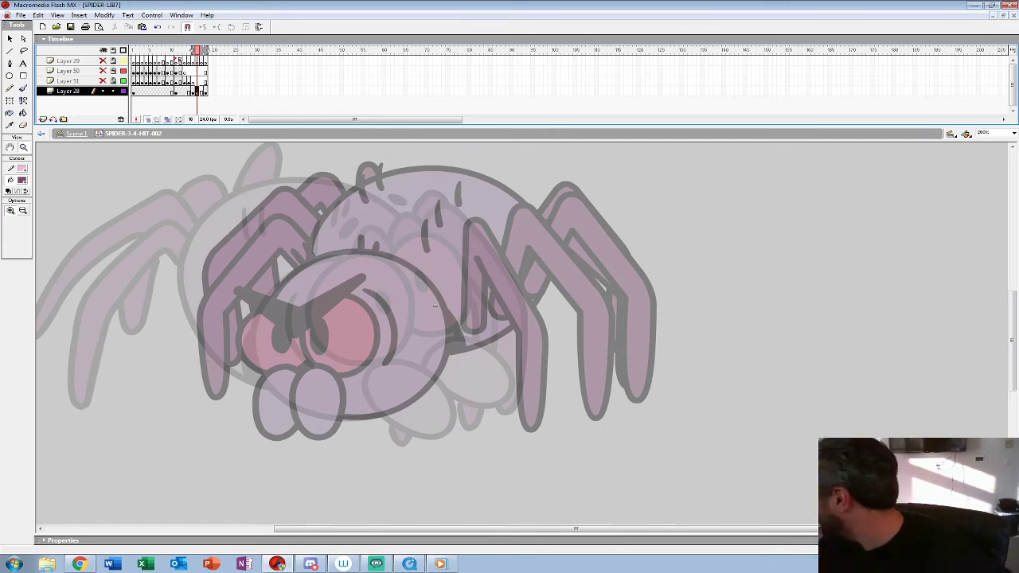
Step: Set up the Brush with a small brush size and a red fill colour for rough sketching
key(b)
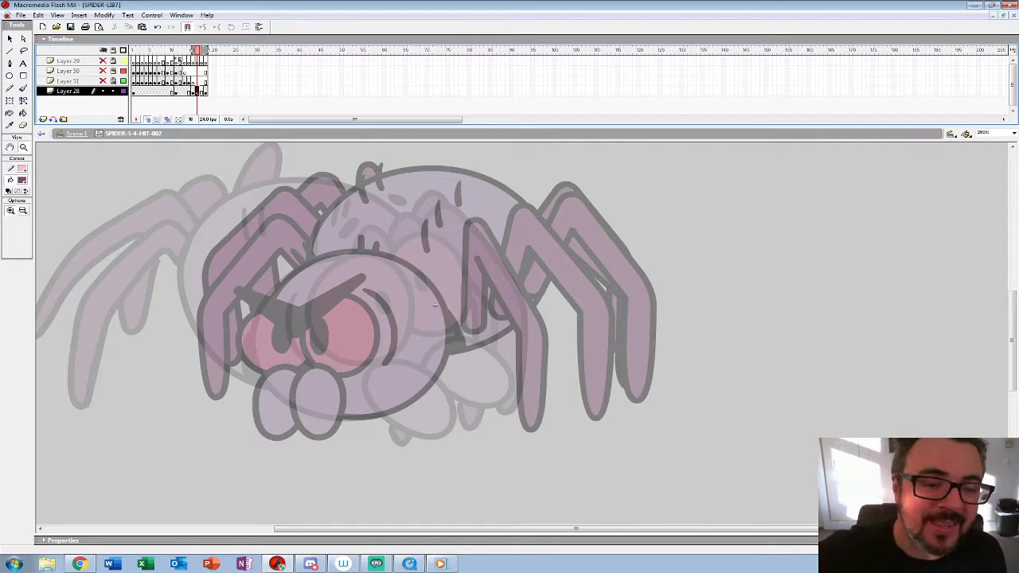
click(26, 226)
click(16, 248)
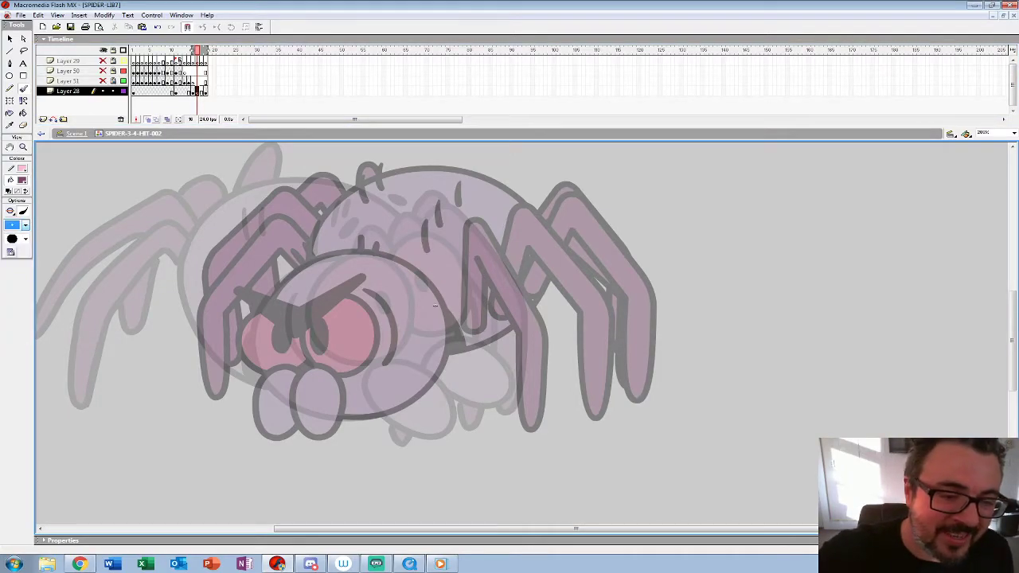
click(22, 180)
click(9, 230)
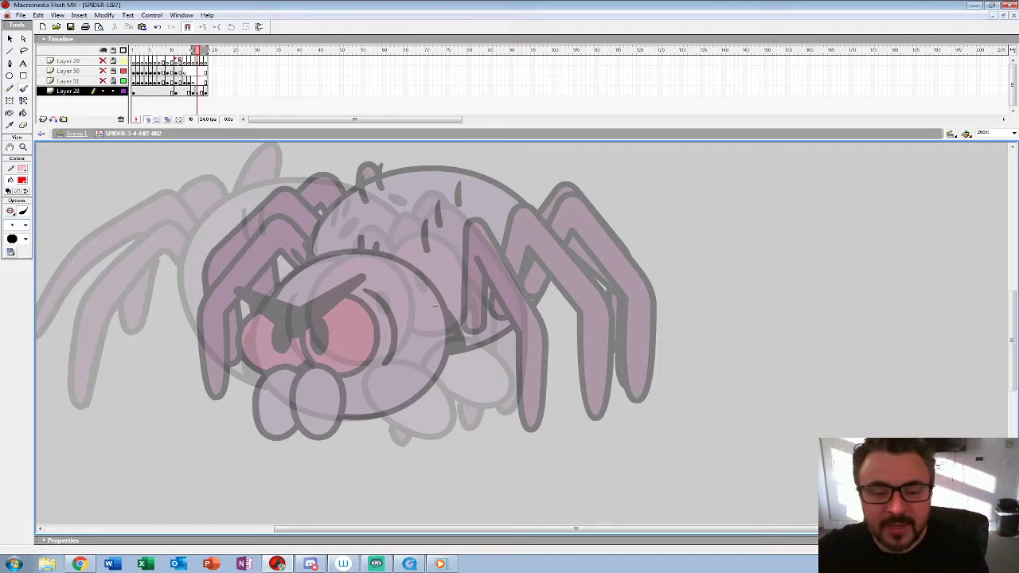
Step: Sketch the in-between spider's two round eyes, pupils and slanted eyebrows in red between the onion-skinned poses
key(comma)
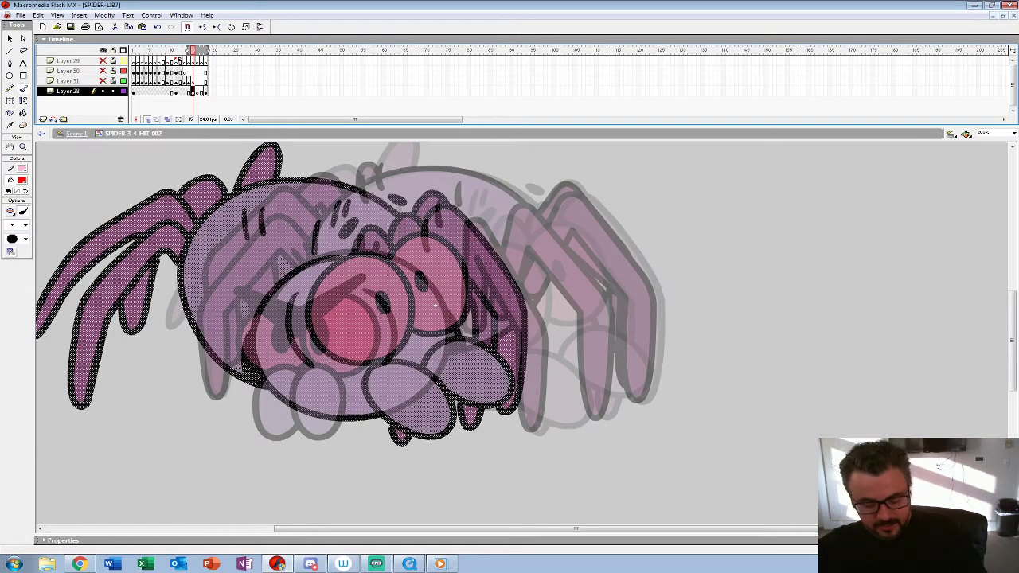
key(period)
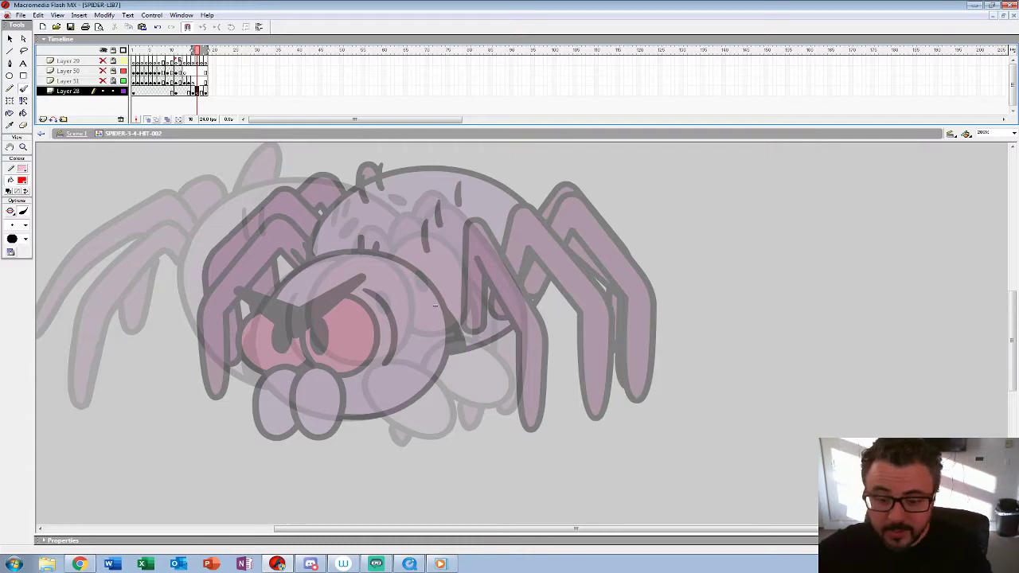
mouse_move(280, 294)
mouse_down()
mouse_move(354, 328)
mouse_move(350, 358)
mouse_move(282, 298)
mouse_move(331, 317)
mouse_move(332, 334)
mouse_up()
mouse_move(374, 360)
mouse_down()
mouse_move(402, 263)
mouse_move(366, 355)
mouse_up()
drag(372, 304, 380, 335)
mouse_move(298, 258)
mouse_down()
mouse_move(331, 272)
mouse_move(366, 248)
mouse_up()
drag(301, 259, 335, 271)
drag(347, 266, 368, 251)
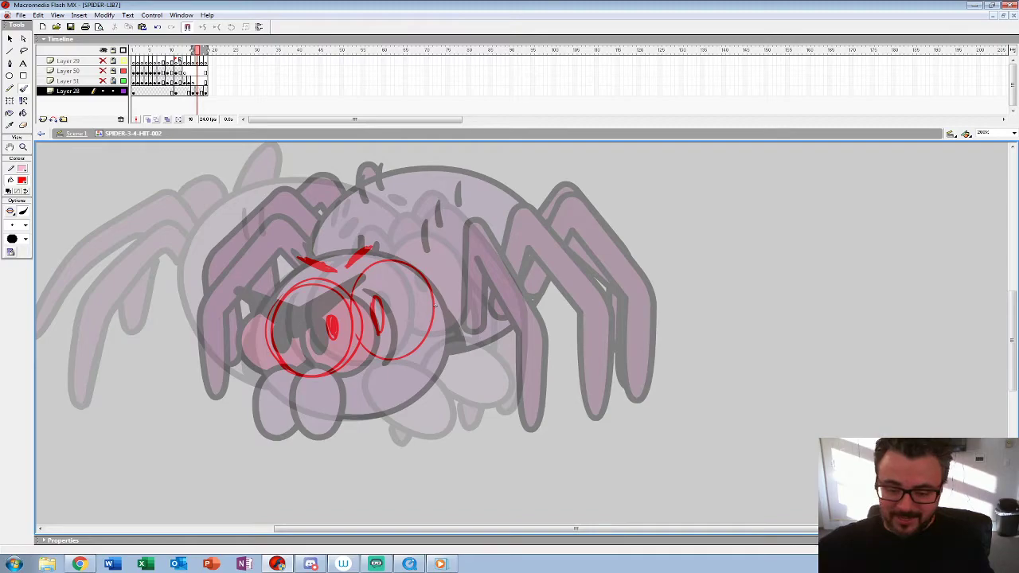
Step: Sketch the two oval mouthparts below the eyes, outline the round head and strengthen the pupils
mouse_move(312, 396)
mouse_down()
mouse_move(345, 369)
mouse_move(363, 379)
mouse_move(320, 379)
mouse_move(417, 434)
mouse_move(431, 406)
mouse_move(411, 431)
mouse_up()
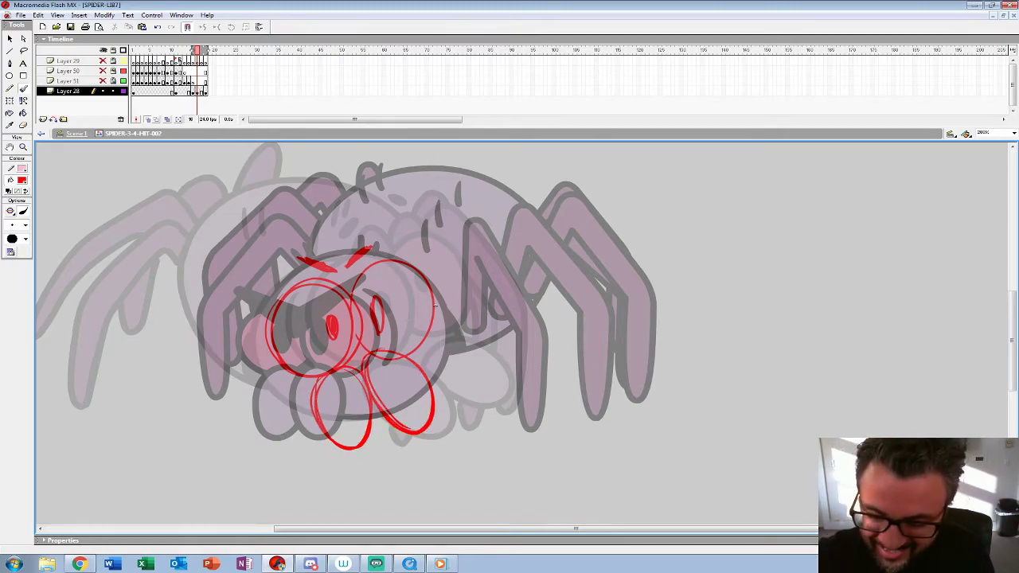
mouse_move(431, 384)
mouse_down()
mouse_move(448, 343)
mouse_move(416, 275)
mouse_move(263, 302)
mouse_move(315, 415)
mouse_move(434, 381)
mouse_move(435, 304)
mouse_up()
mouse_move(371, 301)
mouse_down()
mouse_move(372, 324)
mouse_move(379, 298)
mouse_up()
drag(331, 322, 331, 323)
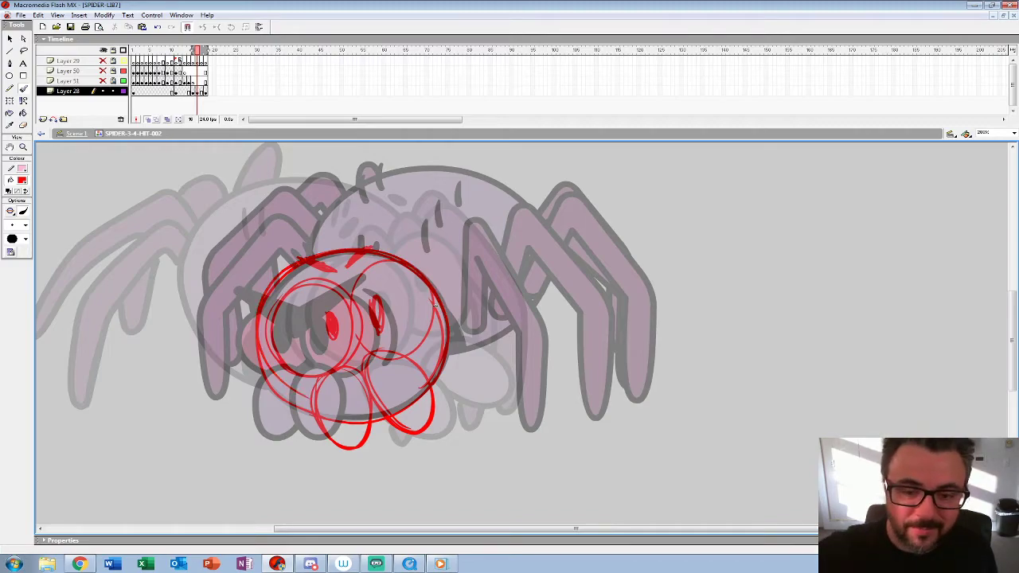
Step: Check the neighbouring frames and add short hair strokes on top of the sketched head, redoing the first attempt
key(comma)
key(comma)
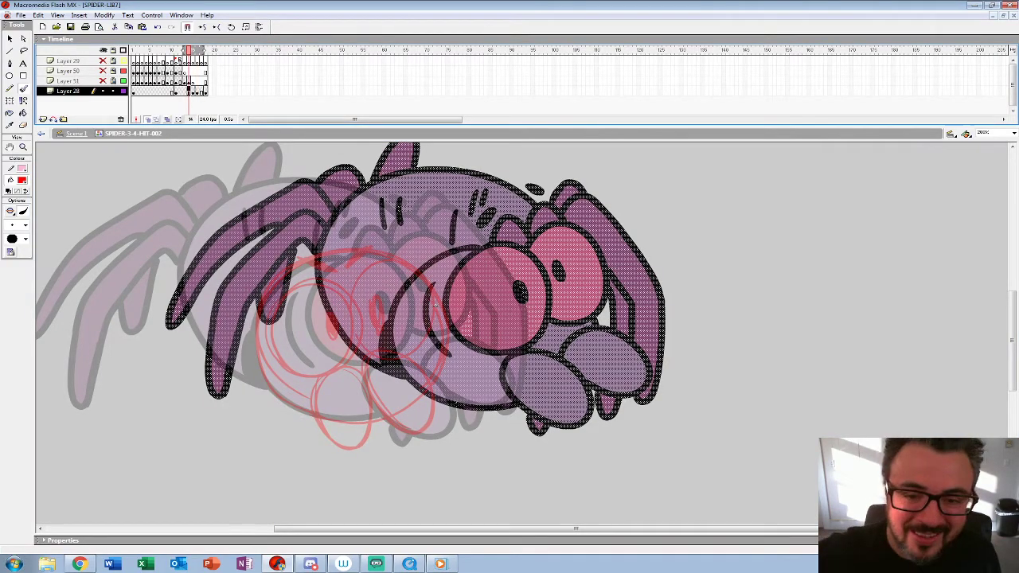
key(period)
key(period)
drag(389, 242, 385, 253)
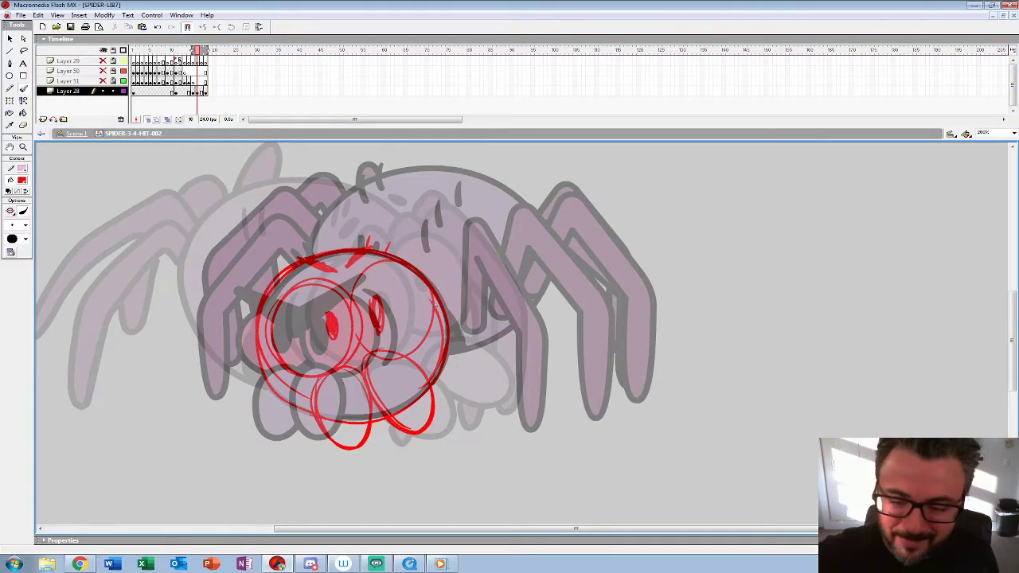
key(ctrl+z)
key(ctrl+z)
drag(369, 238, 371, 250)
Step: Remove the shifted reference pose so the sketch sits on frame 15, and nudge the head sketch right and slightly down
key(comma)
key(z)
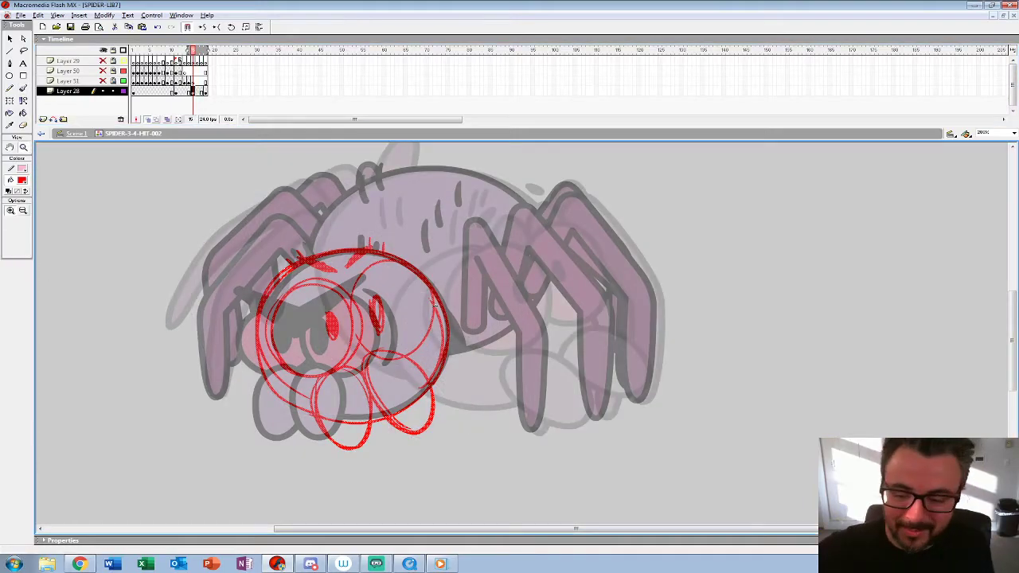
alt+click(422, 282)
key(shift+Right)
key(shift+Right)
key(shift+Right)
key(shift+Right)
key(shift+Right)
key(shift+Right)
key(shift+Down)
key(shift+Right)
key(shift+Left)
key(Right)
key(Right)
key(Right)
key(Right)
key(Right)
key(Right)
key(Left)
key(Left)
key(Down)
Step: Compare the sketch with the earlier frames and outline the bent leg beside the head in red on frame 15
click(418, 348)
drag(418, 349, 244, 324)
key(comma)
key(comma)
key(F6)
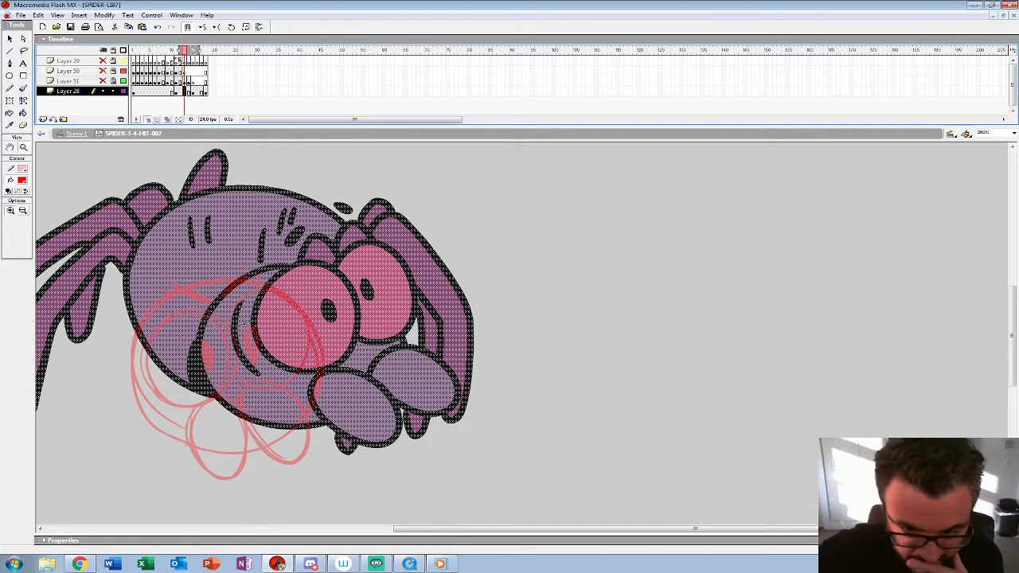
key(period)
key(period)
key(b)
mouse_move(284, 287)
mouse_down()
mouse_move(288, 242)
mouse_move(349, 301)
mouse_move(360, 390)
mouse_move(347, 451)
mouse_move(336, 329)
mouse_move(304, 268)
mouse_move(301, 311)
mouse_move(303, 273)
mouse_move(335, 333)
mouse_move(346, 449)
mouse_up()
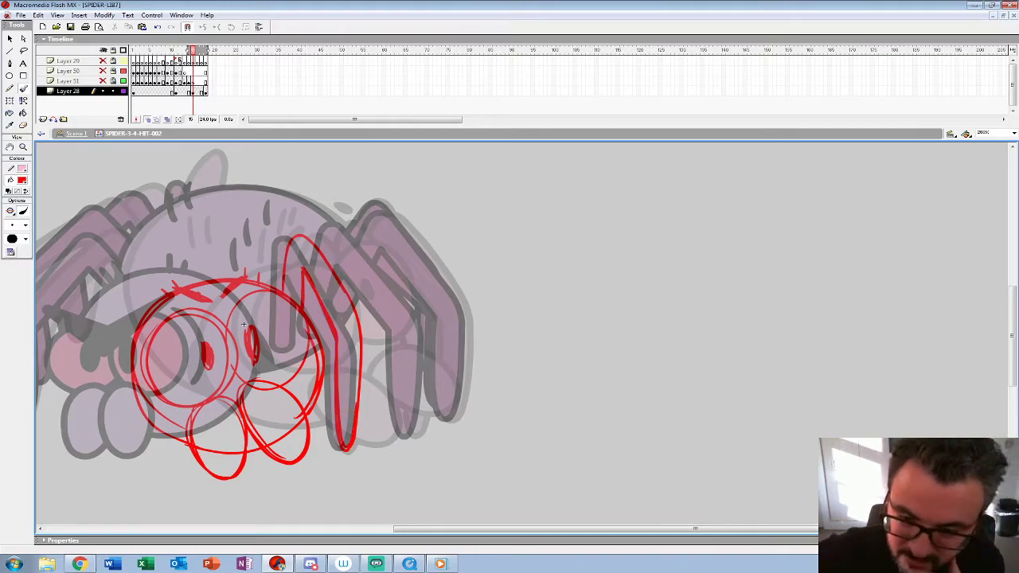
Step: Flip repeatedly between the frame 15 sketch and the preceding frames to examine the spider's turning motion
key(comma)
key(period)
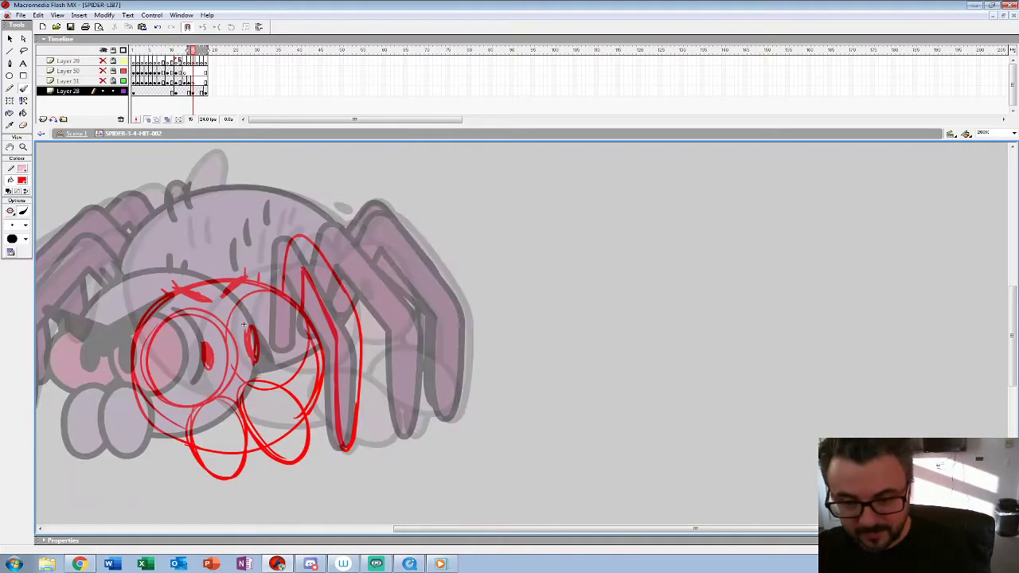
key(comma)
key(period)
key(comma)
key(period)
key(comma)
key(period)
key(comma)
key(comma)
key(z)
key(comma)
key(period)
key(comma)
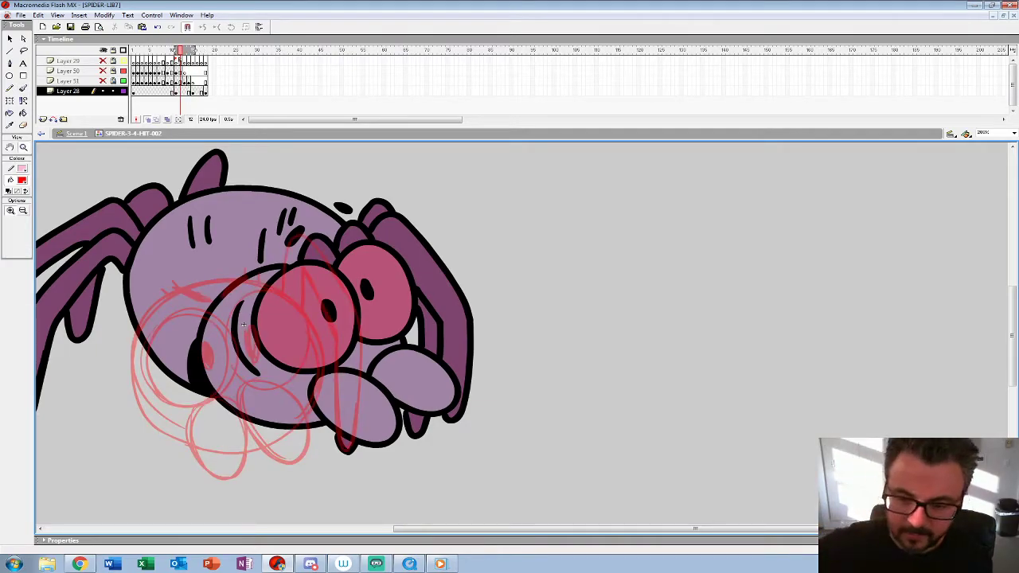
click(21, 180)
click(149, 207)
click(23, 113)
key(period)
key(period)
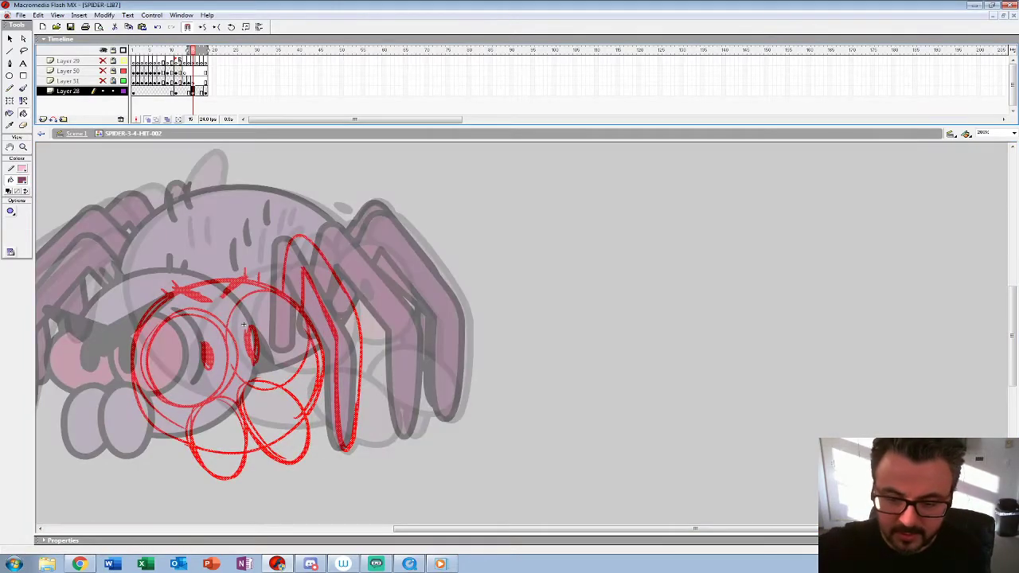
key(b)
key(comma)
key(period)
mouse_move(324, 253)
mouse_down()
mouse_move(343, 224)
mouse_move(416, 308)
mouse_up()
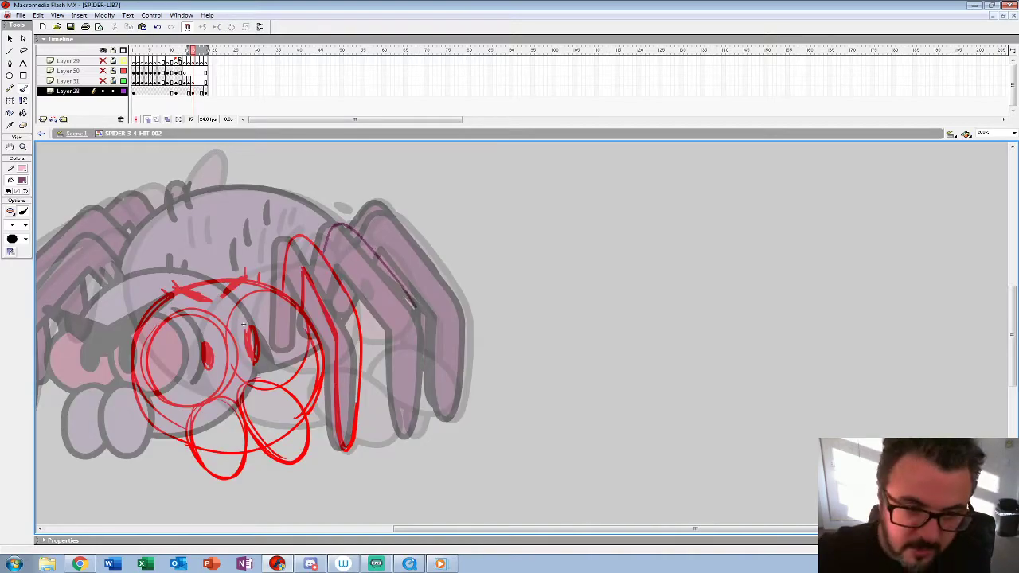
click(21, 181)
click(8, 232)
key(ctrl+z)
Step: Outline the other two legs on the same side of the spider in red, following the onion-skinned legs
mouse_move(325, 256)
mouse_down()
mouse_move(333, 226)
mouse_move(400, 280)
mouse_move(424, 405)
mouse_move(403, 420)
mouse_move(383, 320)
mouse_move(340, 282)
mouse_up()
mouse_move(362, 236)
mouse_down()
mouse_move(385, 211)
mouse_move(465, 315)
mouse_move(450, 415)
mouse_move(432, 318)
mouse_move(380, 249)
mouse_up()
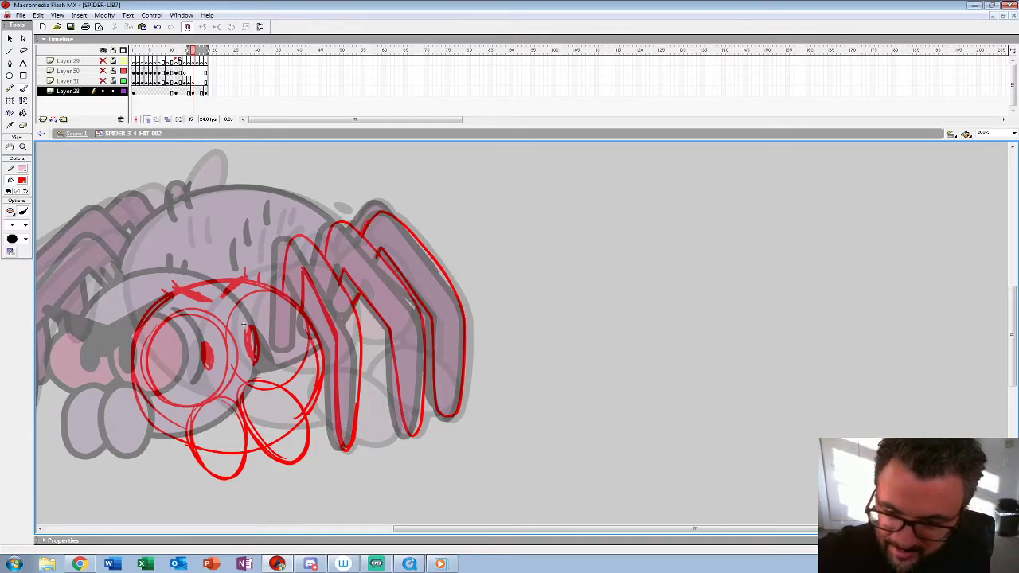
Step: Outline the rounded top of the spider's body from the legs to the head and add short hair marks on its back
drag(244, 324, 448, 309)
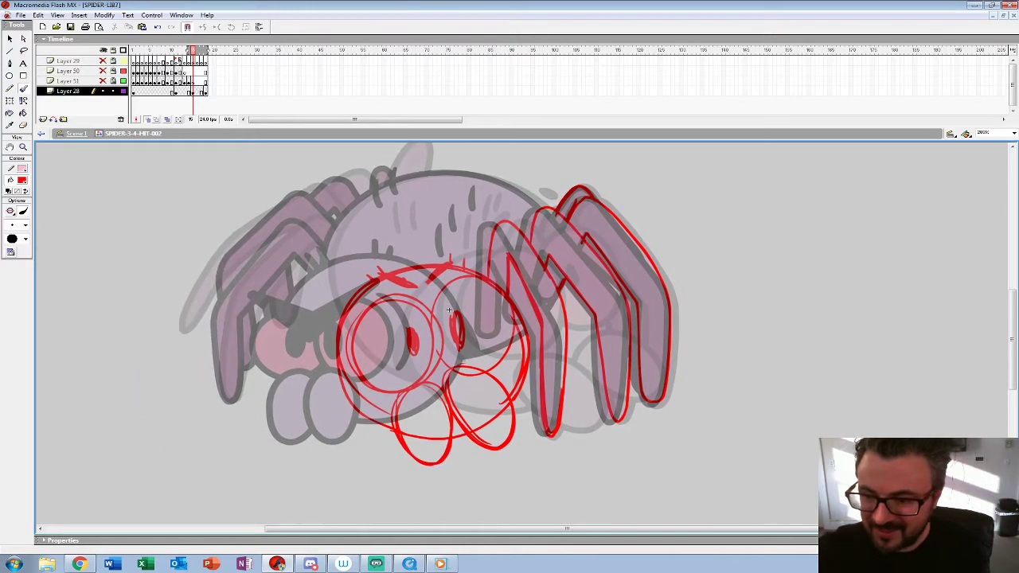
mouse_move(540, 204)
mouse_down()
mouse_move(488, 173)
mouse_move(396, 178)
mouse_move(343, 208)
mouse_move(327, 242)
mouse_move(325, 322)
mouse_up()
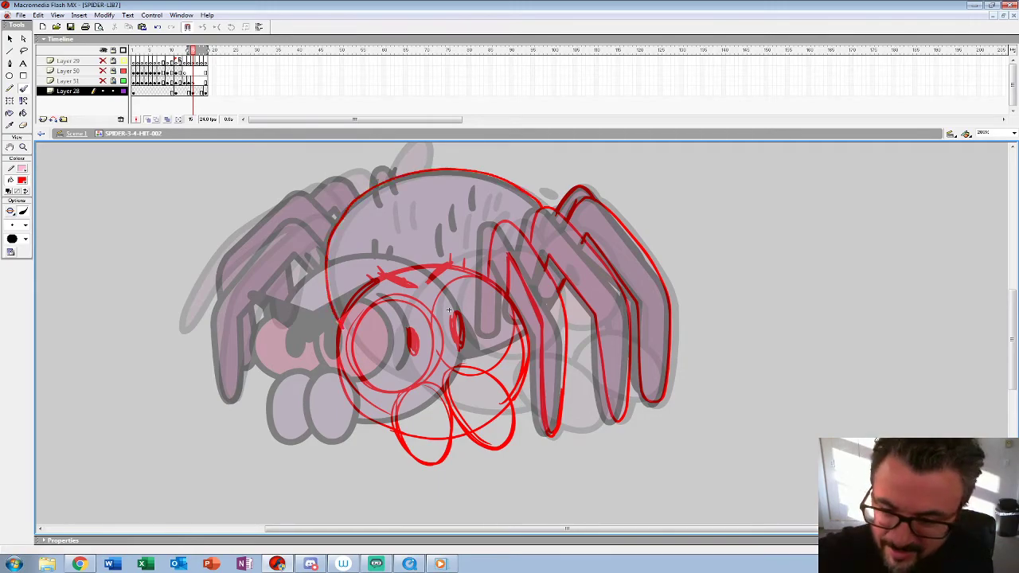
drag(385, 190, 383, 217)
mouse_move(454, 207)
mouse_down()
mouse_move(453, 239)
mouse_move(469, 232)
mouse_up()
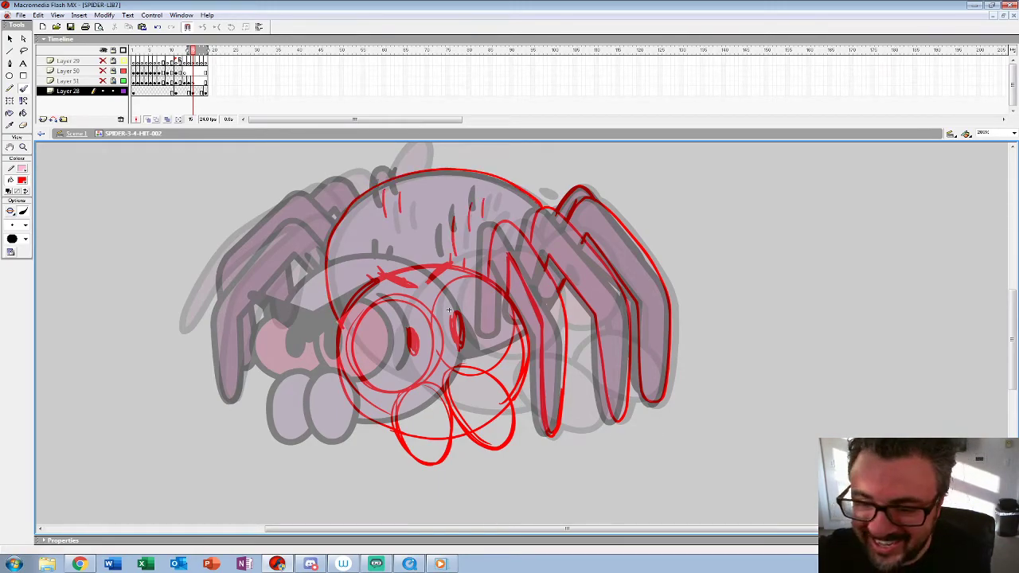
Step: Sketch the body's lower edge between the legs and outline the front leg on the opposite side
drag(448, 311, 436, 318)
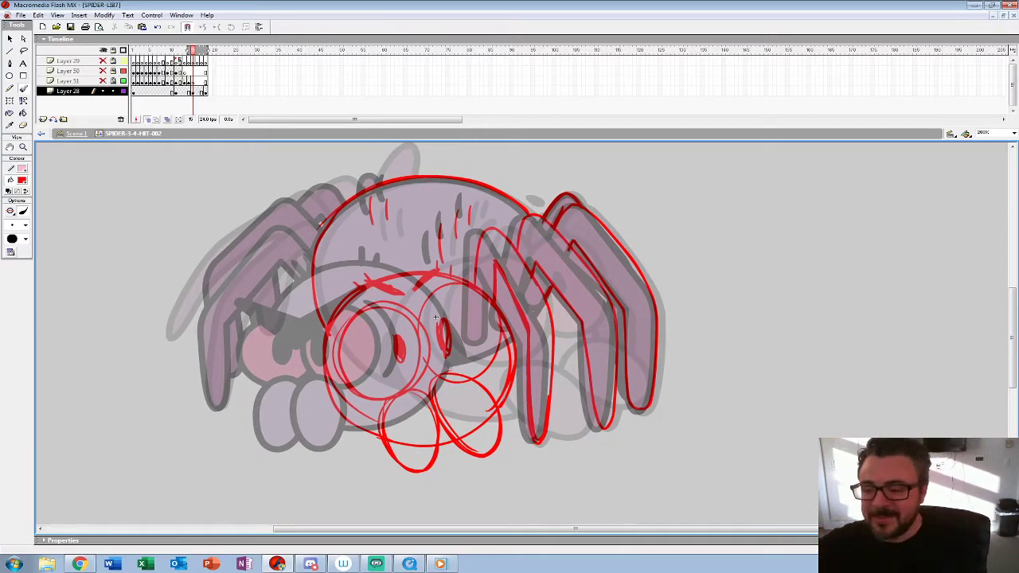
drag(546, 303, 519, 345)
drag(554, 285, 532, 325)
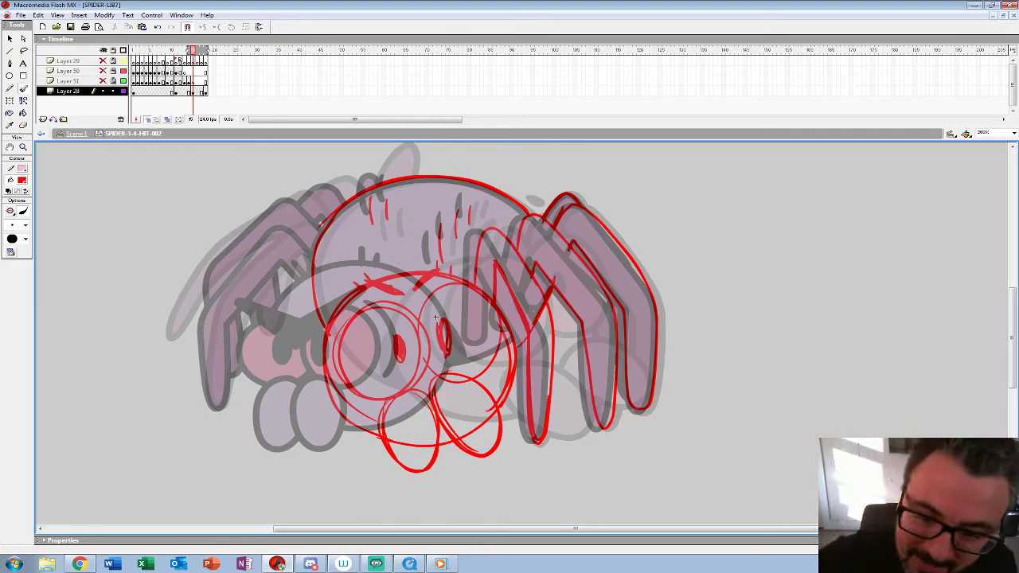
mouse_move(314, 229)
mouse_down()
mouse_move(246, 254)
mouse_move(204, 312)
mouse_up()
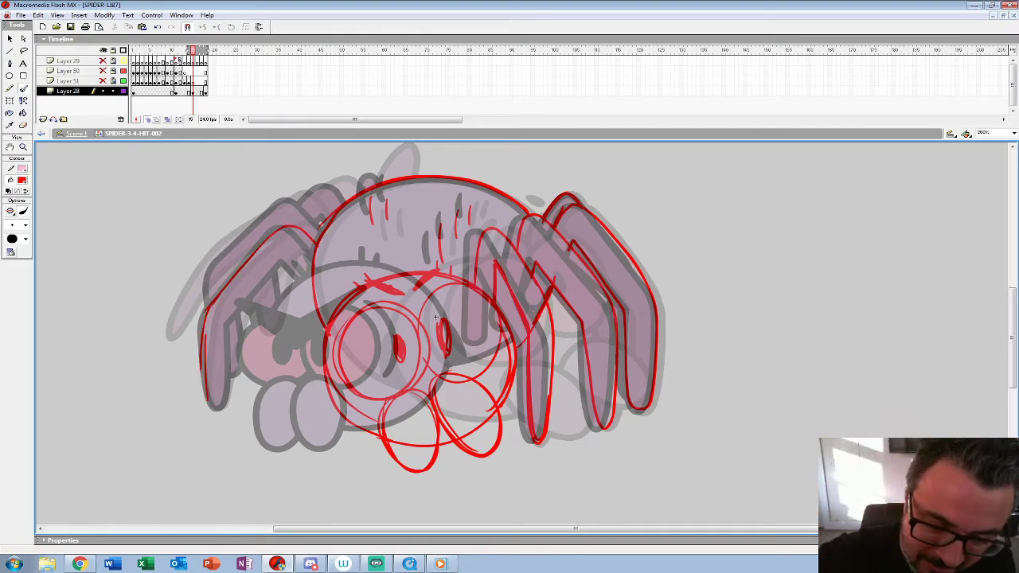
drag(211, 406, 231, 346)
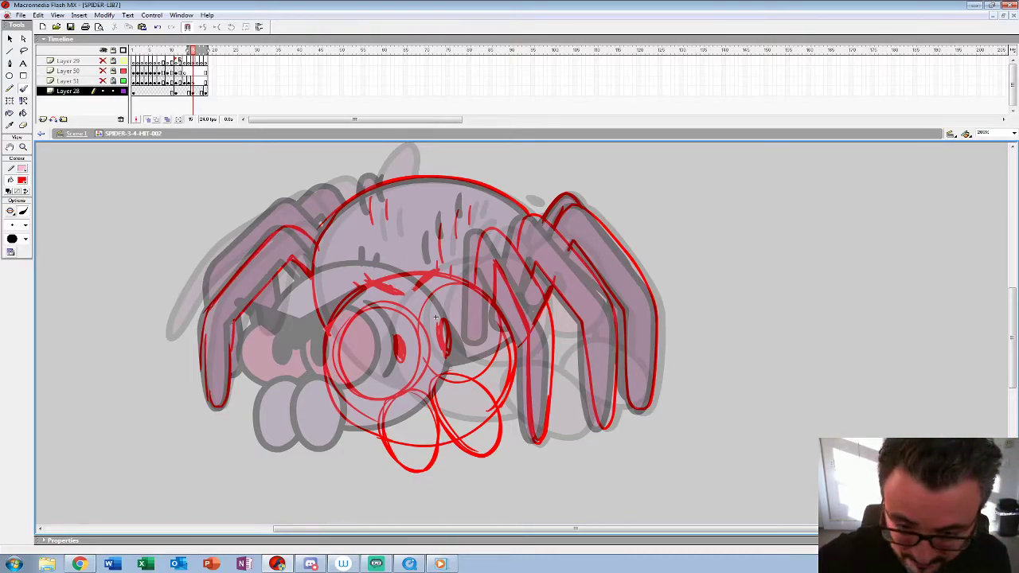
Step: Outline the remaining legs on the spider's opposite side in red and sketch the raised leg tip above its back, with short hair marks below
key(comma)
key(period)
key(comma)
key(period)
mouse_move(310, 194)
mouse_down()
mouse_move(197, 274)
mouse_move(182, 343)
mouse_up()
key(comma)
key(period)
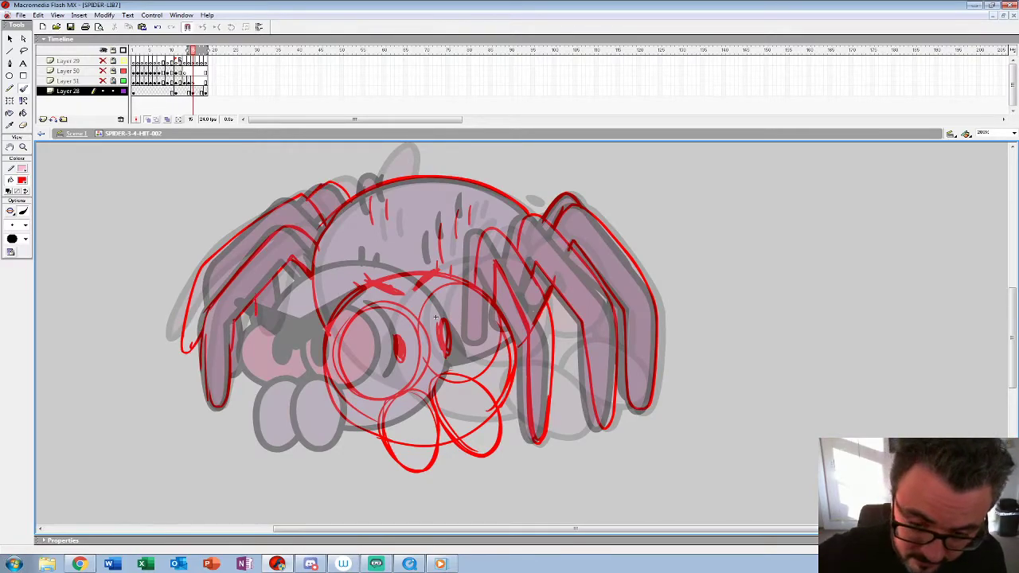
mouse_move(368, 187)
mouse_down()
mouse_move(396, 177)
mouse_move(385, 163)
mouse_up()
drag(380, 196, 387, 223)
Step: Play the hit animation with the whole spider in view to check the red in-between sketch
drag(435, 318, 362, 281)
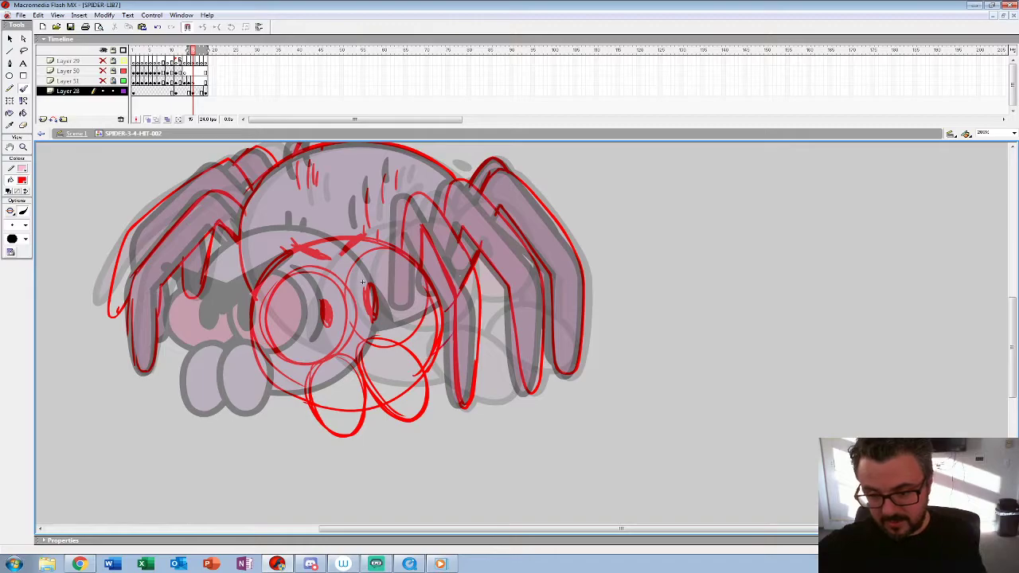
key(z)
alt+click(363, 282)
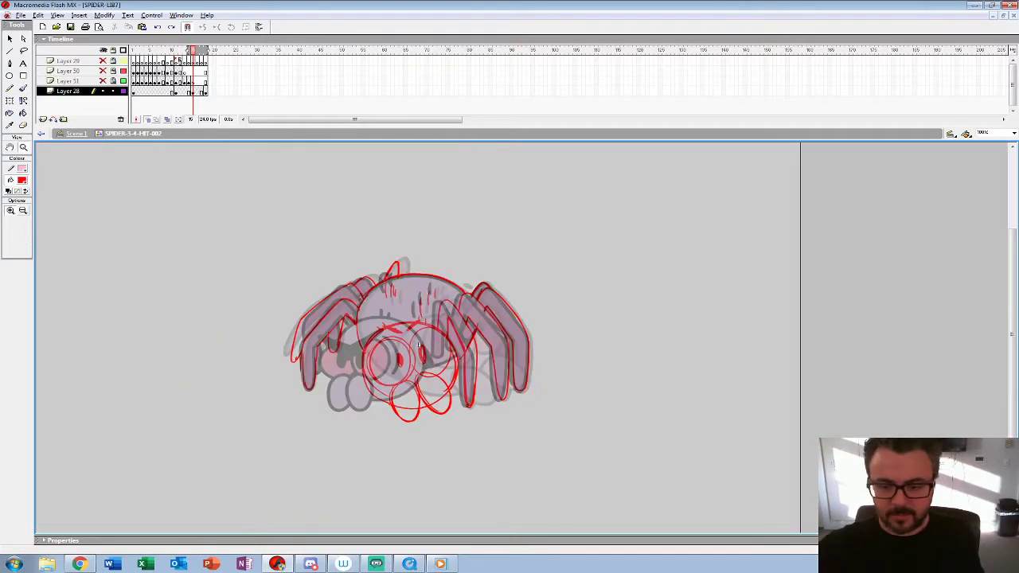
alt+click(318, 299)
key(Return)
key(Return)
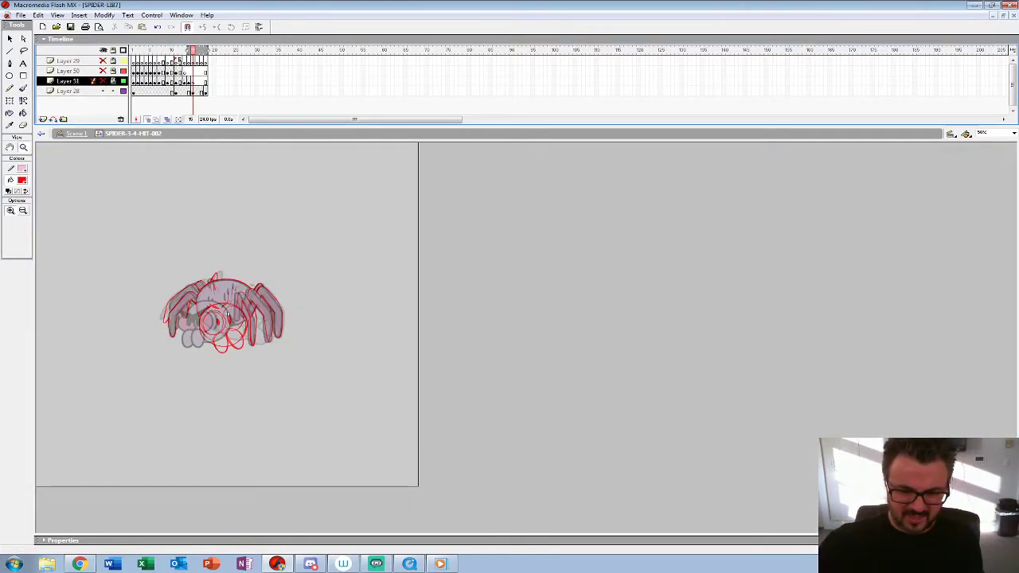
click(185, 91)
key(Return)
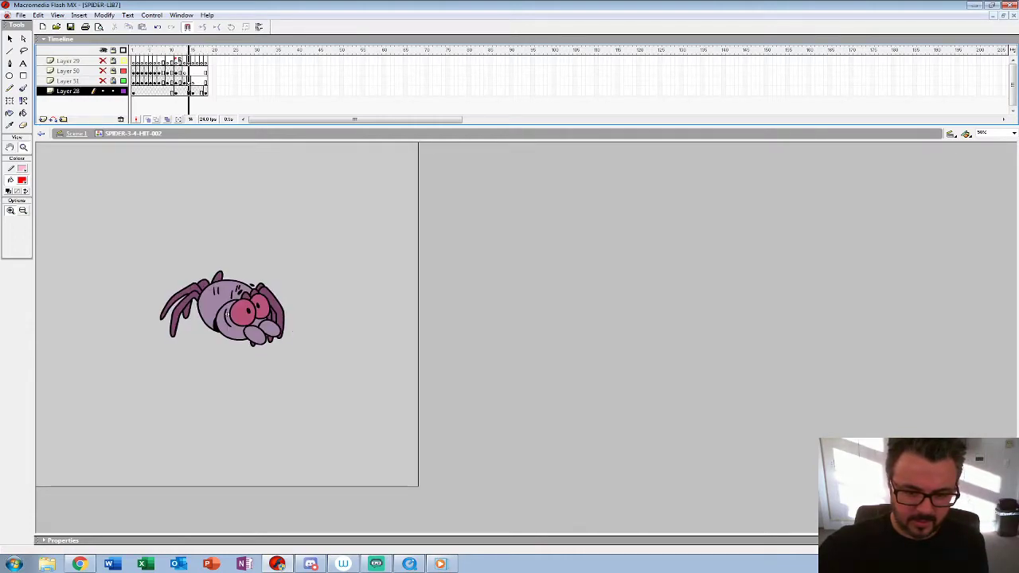
key(Return)
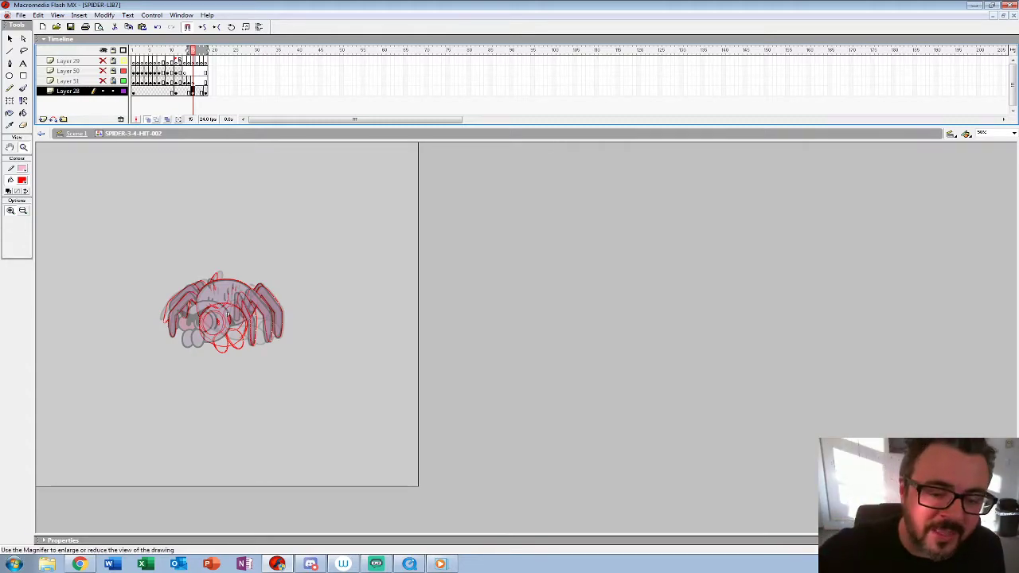
Step: Place a blank keyframe at frame 15 after the red sketch and extend the onion skin one frame further back
click(280, 308)
click(451, 318)
drag(451, 394, 403, 333)
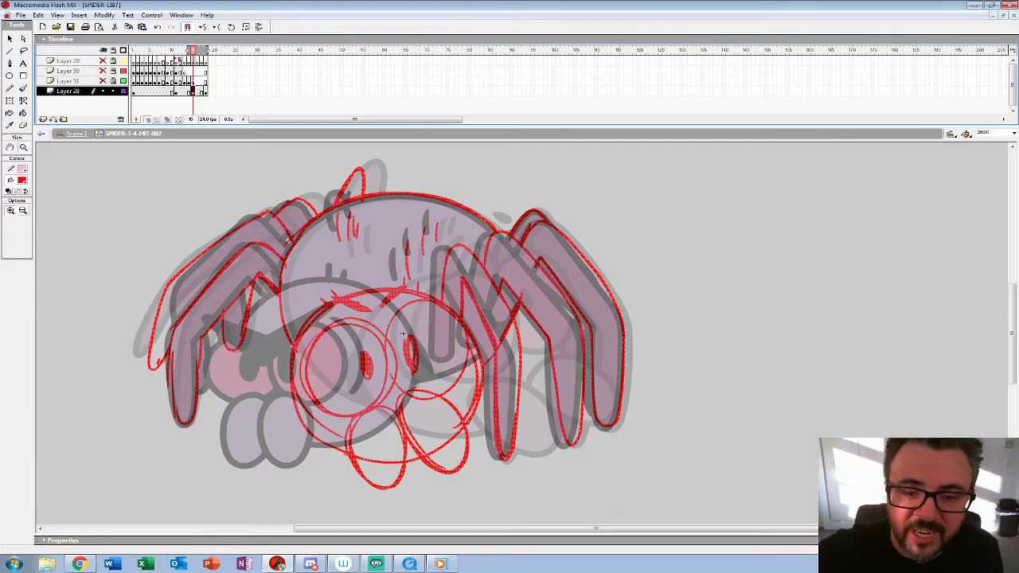
key(comma)
key(F7)
key(period)
key(F7)
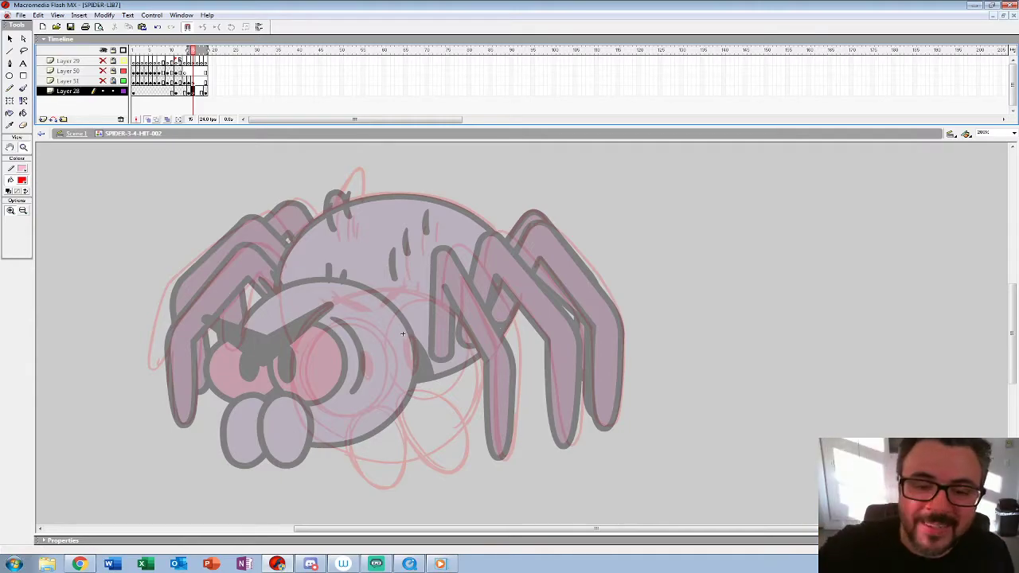
drag(188, 50, 184, 50)
Step: Set the brush fill to black and choose the second-largest brush size for inking
click(435, 319)
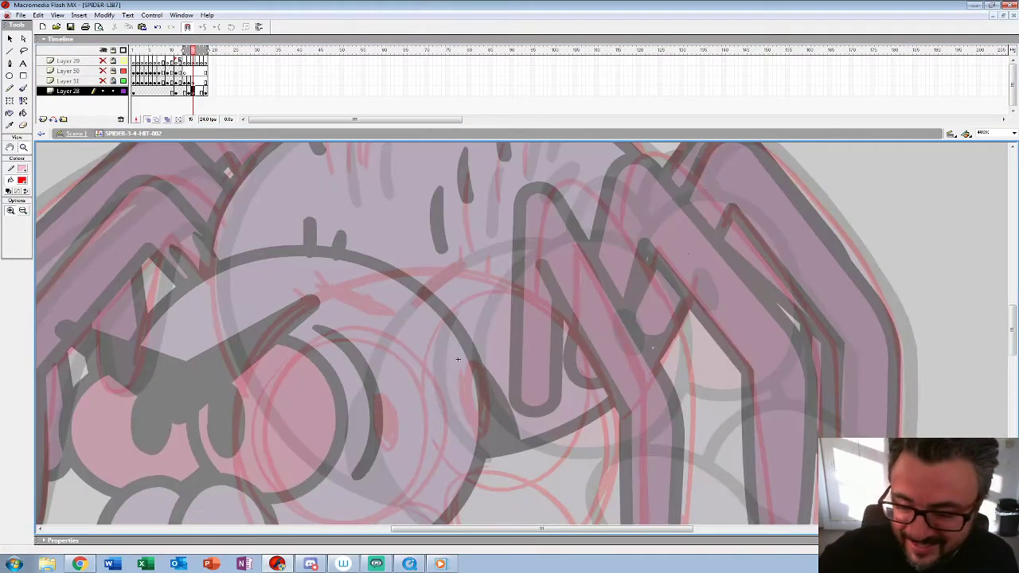
drag(436, 319, 410, 216)
drag(430, 258, 409, 226)
click(22, 180)
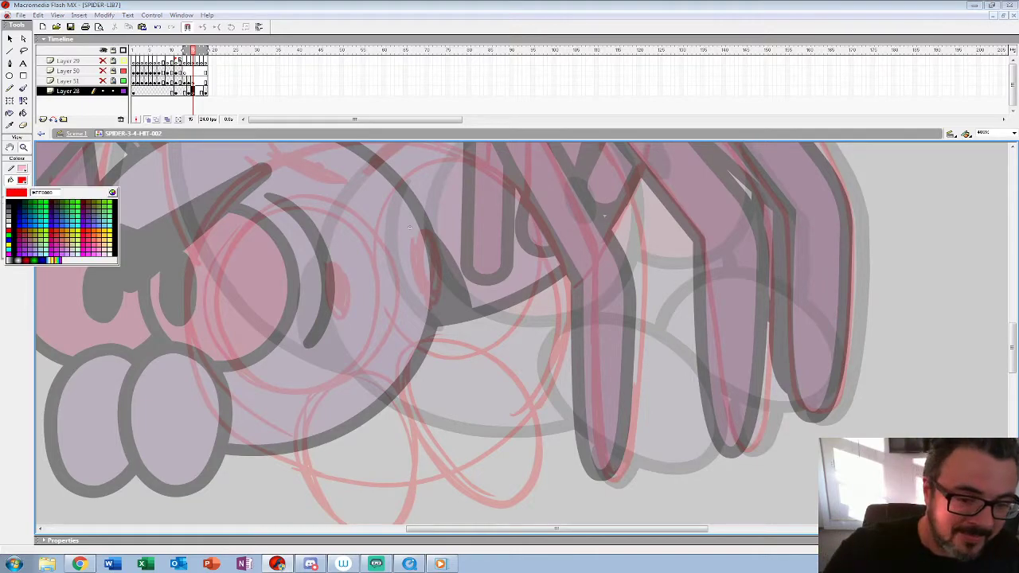
click(9, 203)
key(b)
click(24, 225)
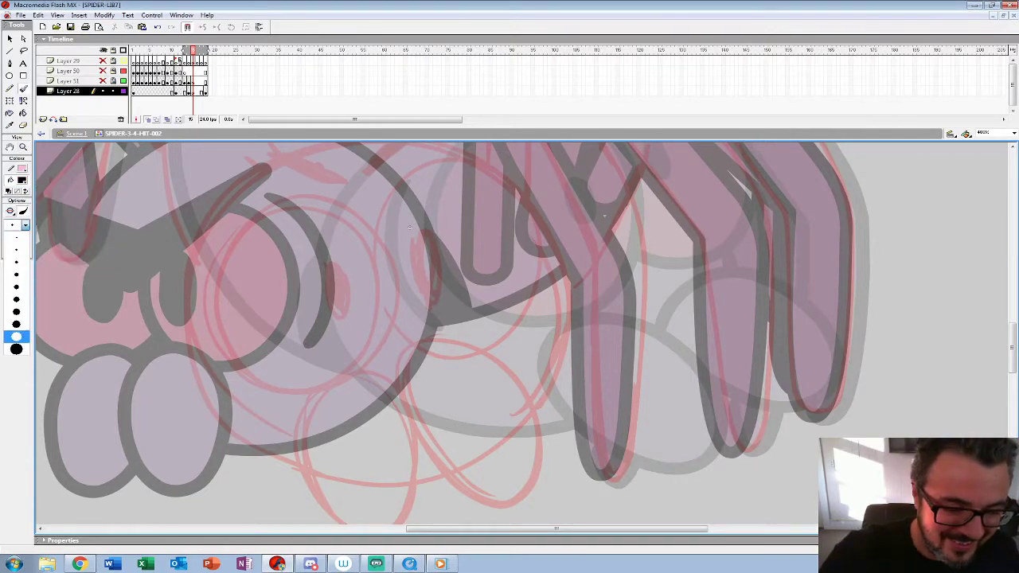
click(16, 337)
click(326, 357)
drag(325, 356, 340, 383)
key(ctrl+z)
mouse_move(288, 229)
mouse_down()
mouse_move(256, 253)
mouse_move(241, 373)
mouse_move(288, 415)
mouse_up()
key(ctrl+z)
mouse_move(424, 390)
mouse_down()
mouse_move(417, 250)
mouse_move(412, 280)
mouse_move(311, 300)
mouse_move(371, 426)
mouse_move(422, 389)
mouse_move(357, 447)
mouse_up()
key(ctrl+z)
Step: Ink the spider's two round eyes, their oval pupils and the two mouthparts in black over the red sketch
mouse_move(305, 272)
mouse_down()
mouse_move(276, 335)
mouse_move(398, 396)
mouse_move(374, 259)
mouse_move(311, 262)
mouse_up()
mouse_move(381, 366)
mouse_down()
mouse_move(390, 388)
mouse_move(447, 428)
mouse_move(497, 374)
mouse_move(461, 279)
mouse_move(382, 259)
mouse_move(348, 308)
mouse_move(423, 393)
mouse_move(457, 330)
mouse_move(428, 255)
mouse_move(337, 234)
mouse_move(273, 301)
mouse_move(286, 384)
mouse_move(336, 414)
mouse_move(374, 423)
mouse_up()
mouse_move(389, 292)
mouse_down()
mouse_move(393, 335)
mouse_move(398, 288)
mouse_move(399, 315)
mouse_up()
drag(468, 256, 338, 286)
mouse_move(430, 398)
mouse_down()
mouse_move(468, 302)
mouse_move(419, 228)
mouse_move(340, 236)
mouse_move(303, 280)
mouse_move(348, 294)
mouse_move(359, 356)
mouse_move(366, 308)
mouse_move(435, 339)
mouse_up()
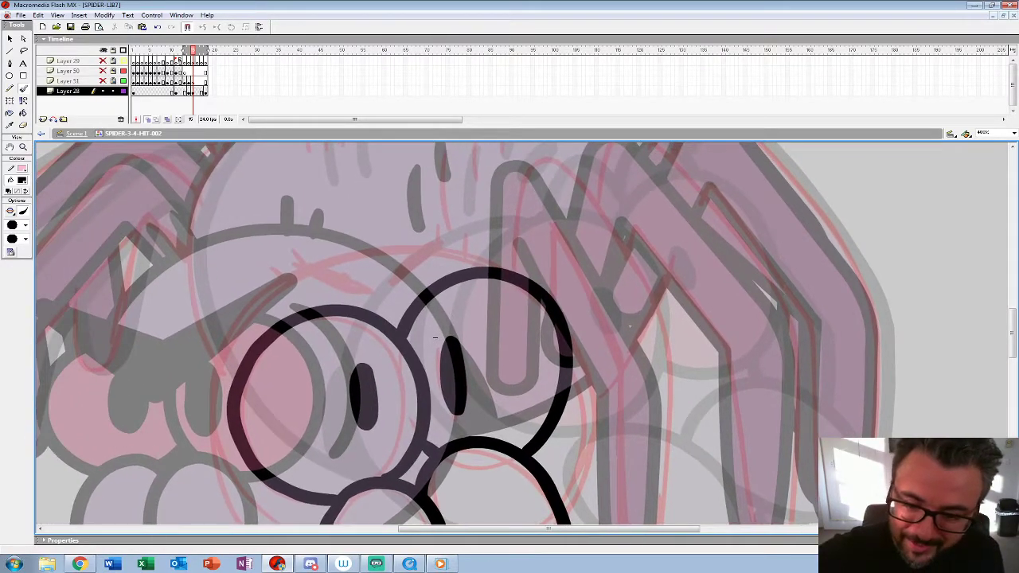
Step: Ink the two angled eyebrows and the outline of the head around the eyes
drag(302, 266, 360, 290)
drag(438, 235, 386, 286)
drag(435, 337, 365, 237)
drag(414, 318, 423, 350)
mouse_move(513, 450)
mouse_down()
mouse_move(528, 366)
mouse_move(522, 312)
mouse_move(522, 274)
mouse_up()
mouse_move(438, 203)
mouse_down()
mouse_move(333, 177)
mouse_move(187, 239)
mouse_move(145, 364)
mouse_move(203, 473)
mouse_move(259, 509)
mouse_up()
mouse_move(501, 267)
mouse_down()
mouse_move(526, 342)
mouse_move(506, 438)
mouse_up()
drag(446, 342, 609, 366)
drag(537, 295, 202, 393)
Step: Ink the bent leg nearest to the head in black, following the red sketch
mouse_move(281, 333)
mouse_down()
mouse_move(278, 268)
mouse_move(335, 231)
mouse_move(436, 414)
mouse_up()
scroll(436, 398, down, 1)
drag(203, 378, 183, 222)
mouse_move(412, 237)
mouse_down()
mouse_move(412, 344)
mouse_move(385, 473)
mouse_move(365, 360)
mouse_move(364, 268)
mouse_up()
drag(182, 221, 199, 330)
mouse_move(380, 386)
mouse_down()
mouse_move(328, 250)
mouse_move(325, 300)
mouse_up()
drag(200, 330, 160, 396)
Step: Ink the outer and inner edges of the middle leg behind the first one
mouse_move(320, 264)
mouse_down()
mouse_move(324, 234)
mouse_move(408, 237)
mouse_move(509, 383)
mouse_up()
drag(159, 396, 105, 240)
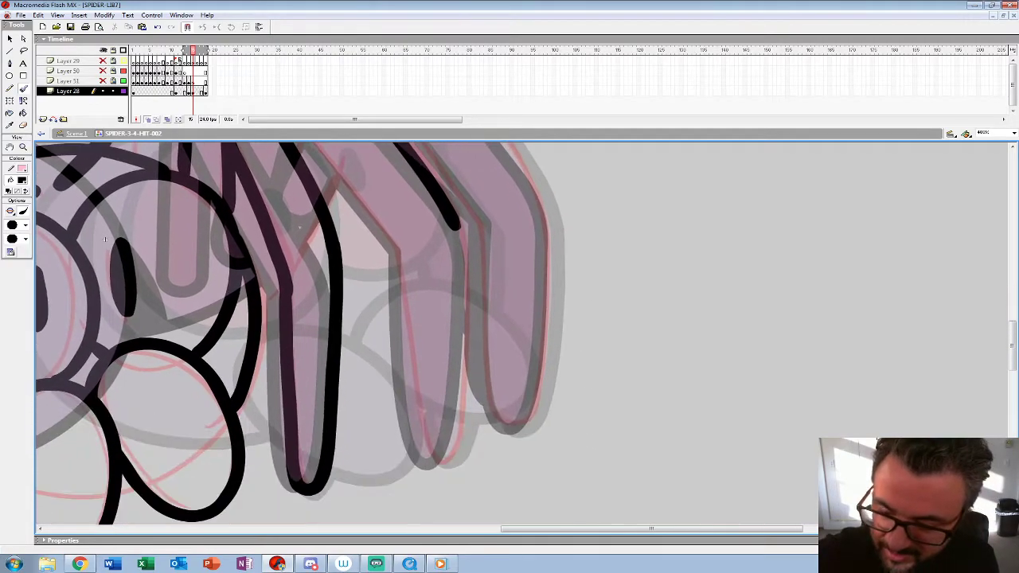
mouse_move(456, 226)
mouse_down()
mouse_move(462, 418)
mouse_move(419, 430)
mouse_move(395, 249)
mouse_up()
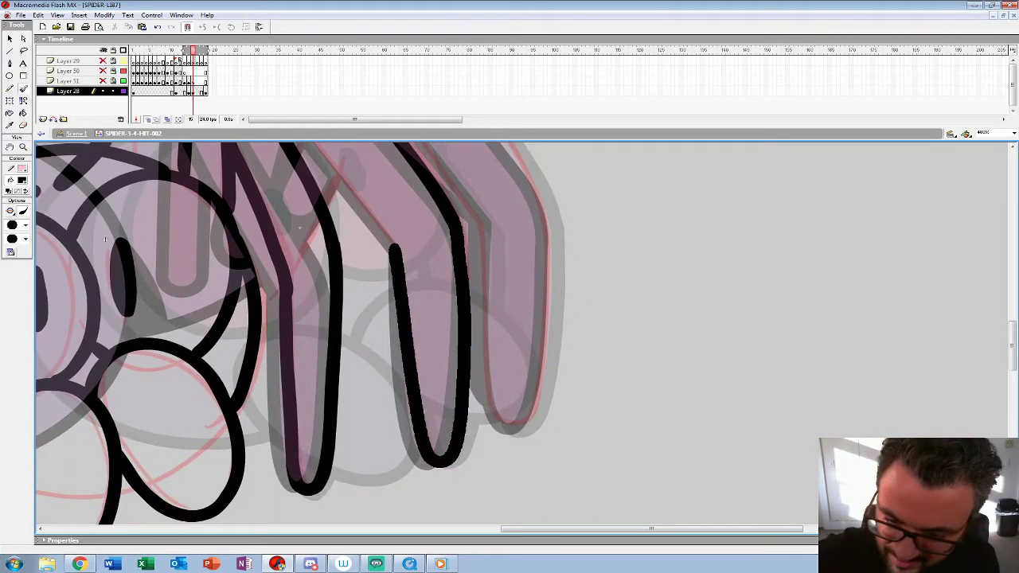
drag(105, 239, 137, 365)
drag(428, 374, 331, 258)
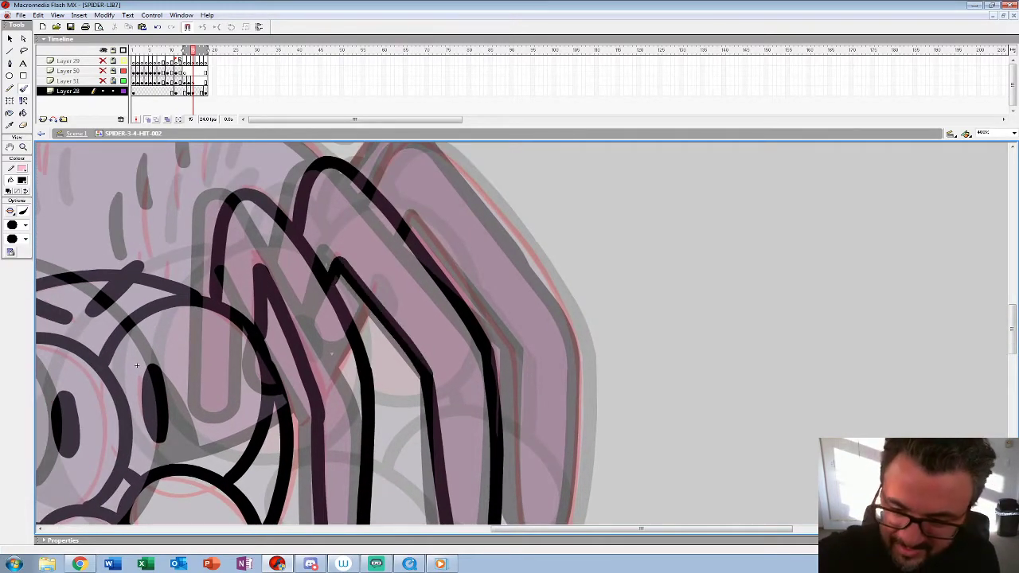
Step: Ink the outermost leg on the same side and the short visible part of the leg behind it
mouse_move(136, 365)
mouse_down()
mouse_move(131, 390)
mouse_move(94, 423)
mouse_up()
mouse_move(330, 245)
mouse_down()
mouse_move(412, 225)
mouse_move(541, 406)
mouse_up()
drag(293, 412, 206, 213)
mouse_move(453, 205)
mouse_down()
mouse_move(446, 383)
mouse_move(397, 374)
mouse_move(390, 211)
mouse_move(445, 392)
mouse_move(338, 254)
mouse_up()
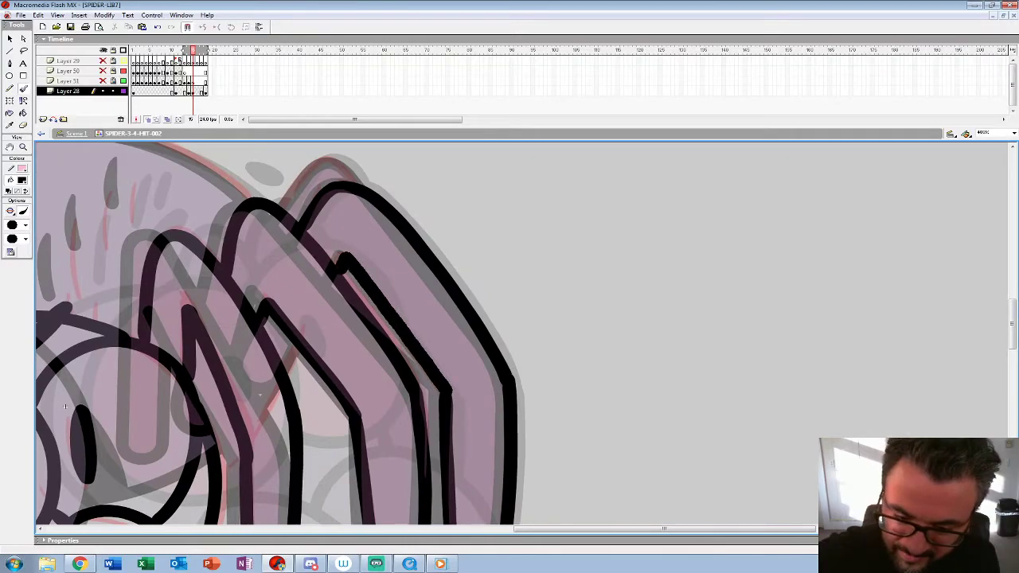
drag(281, 215, 350, 173)
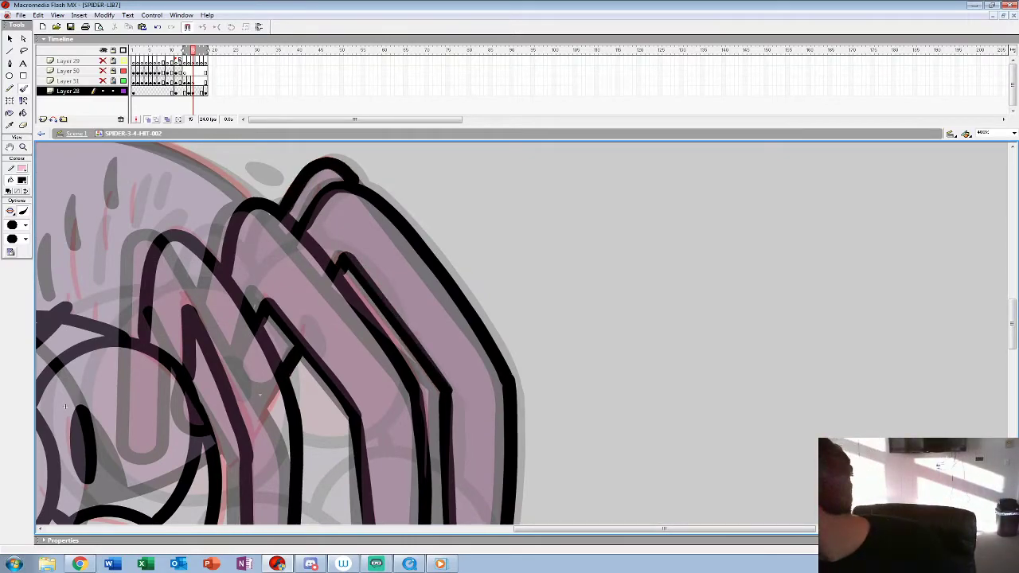
Step: Ink the rounded outline of the spider's body and add the short hair marks on its back
mouse_move(65, 406)
mouse_down()
mouse_move(94, 258)
mouse_move(287, 401)
mouse_move(522, 465)
mouse_move(579, 452)
mouse_up()
mouse_move(770, 241)
mouse_down()
mouse_move(627, 177)
mouse_move(460, 199)
mouse_move(342, 301)
mouse_move(334, 434)
mouse_move(360, 473)
mouse_up()
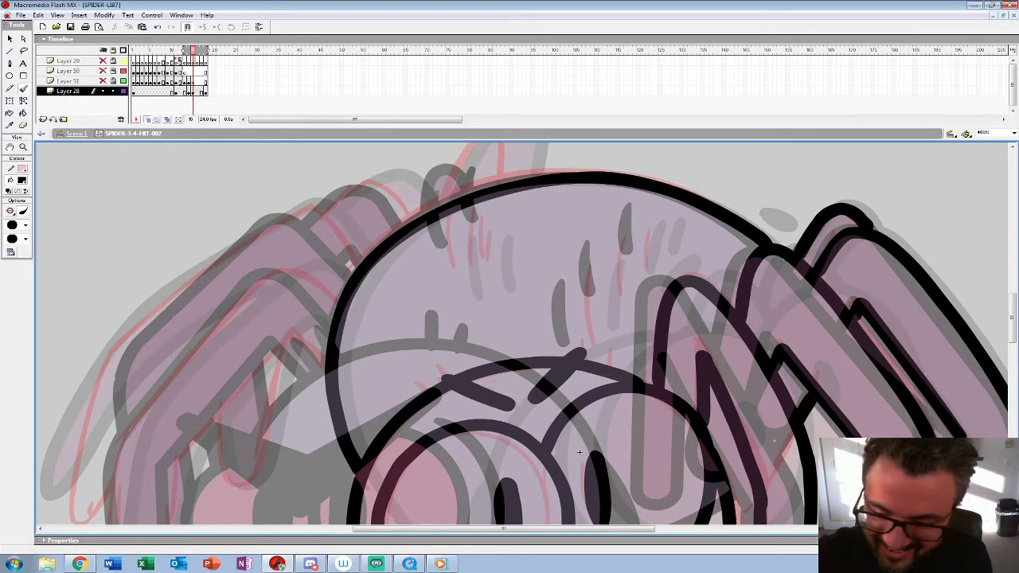
mouse_move(457, 216)
mouse_down()
mouse_move(454, 272)
mouse_move(481, 266)
mouse_up()
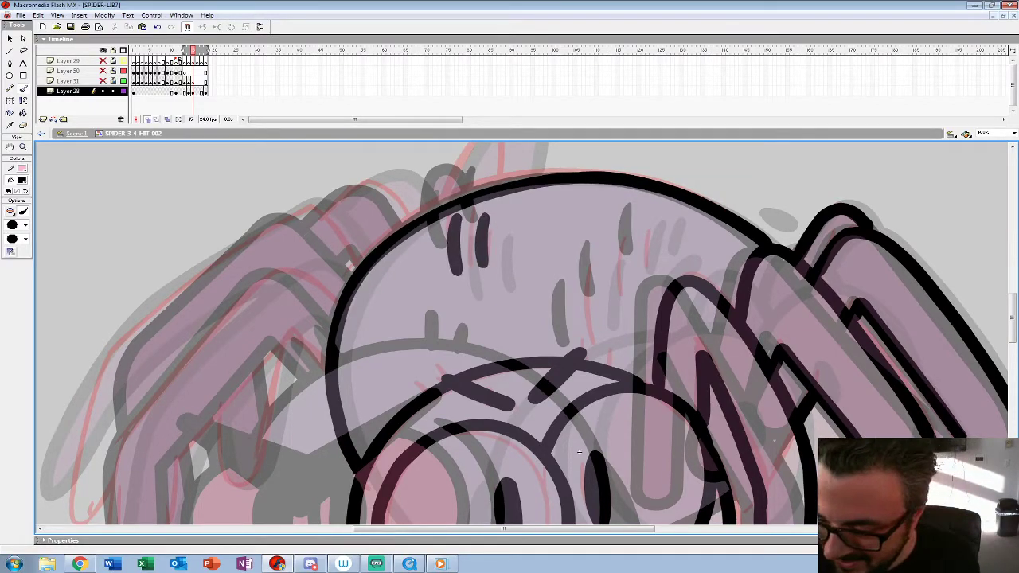
drag(592, 270, 589, 341)
drag(624, 236, 621, 298)
drag(649, 223, 646, 264)
key(ctrl+a)
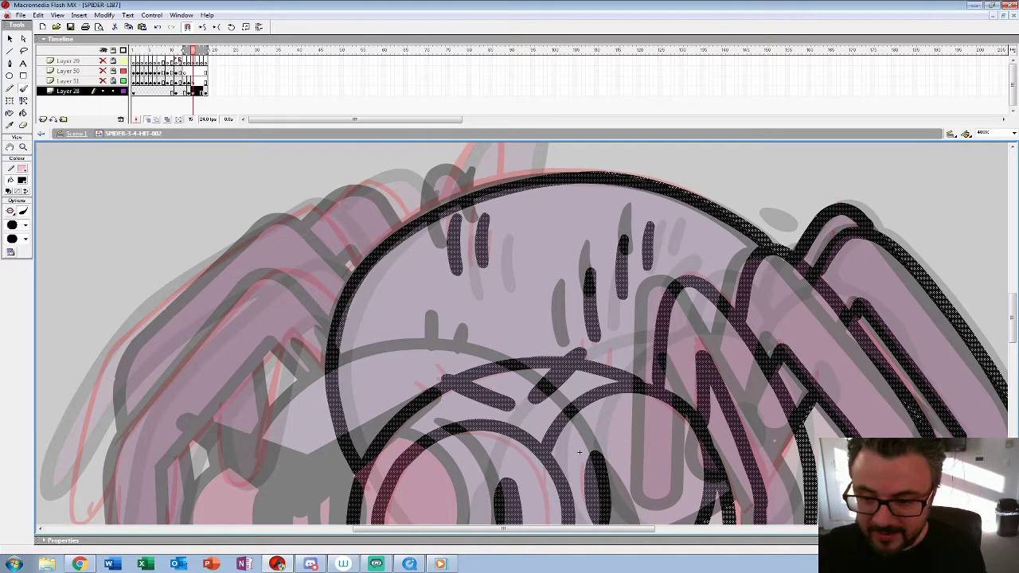
Step: Ink the two long legs on the opposite side of the body
drag(580, 452, 794, 345)
mouse_move(555, 196)
mouse_down()
mouse_move(532, 170)
mouse_move(389, 257)
mouse_move(332, 411)
mouse_move(334, 448)
mouse_up()
drag(334, 448, 366, 455)
key(ctrl+z)
mouse_move(599, 205)
mouse_down()
mouse_move(525, 172)
mouse_move(398, 329)
mouse_move(368, 439)
mouse_move(388, 331)
mouse_move(394, 415)
mouse_move(438, 349)
mouse_move(449, 259)
mouse_up()
mouse_move(849, 252)
mouse_down()
mouse_move(802, 356)
mouse_move(783, 436)
mouse_up()
mouse_move(561, 249)
mouse_down()
mouse_move(518, 192)
mouse_move(347, 301)
mouse_move(274, 502)
mouse_move(314, 468)
mouse_up()
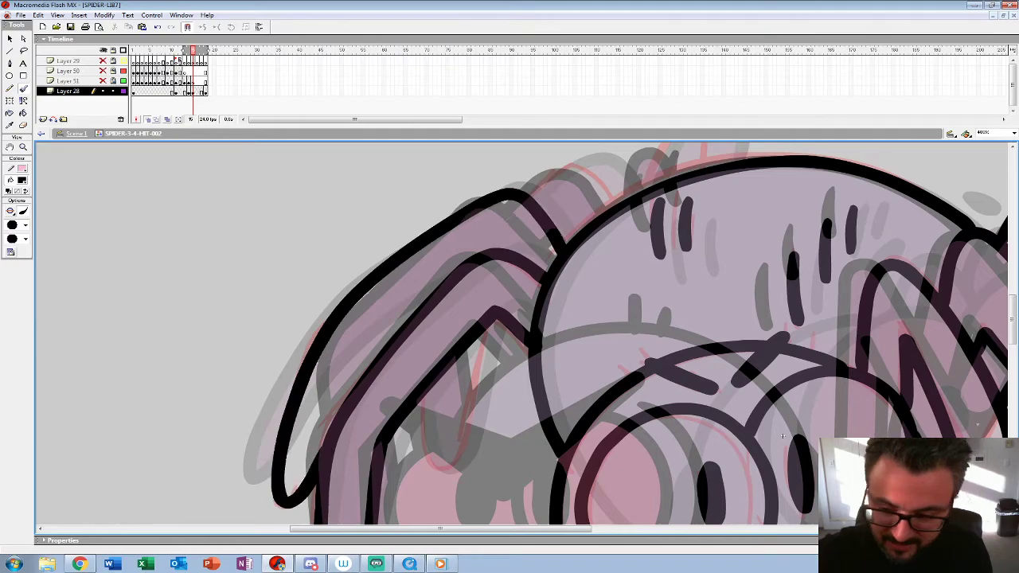
Step: Ink the small inner leg, the short leg segment behind the long legs and the raised tip above the back
drag(783, 437, 741, 367)
mouse_move(447, 253)
mouse_down()
mouse_move(406, 394)
mouse_move(380, 325)
mouse_up()
mouse_move(741, 367)
mouse_down()
mouse_move(677, 522)
mouse_move(632, 555)
mouse_up()
mouse_move(551, 287)
mouse_down()
mouse_move(535, 225)
mouse_move(492, 309)
mouse_move(556, 263)
mouse_move(557, 288)
mouse_up()
key(ctrl+z)
Step: Discard the red sketch and keep the inked in-between drawing on frame 15
key(z)
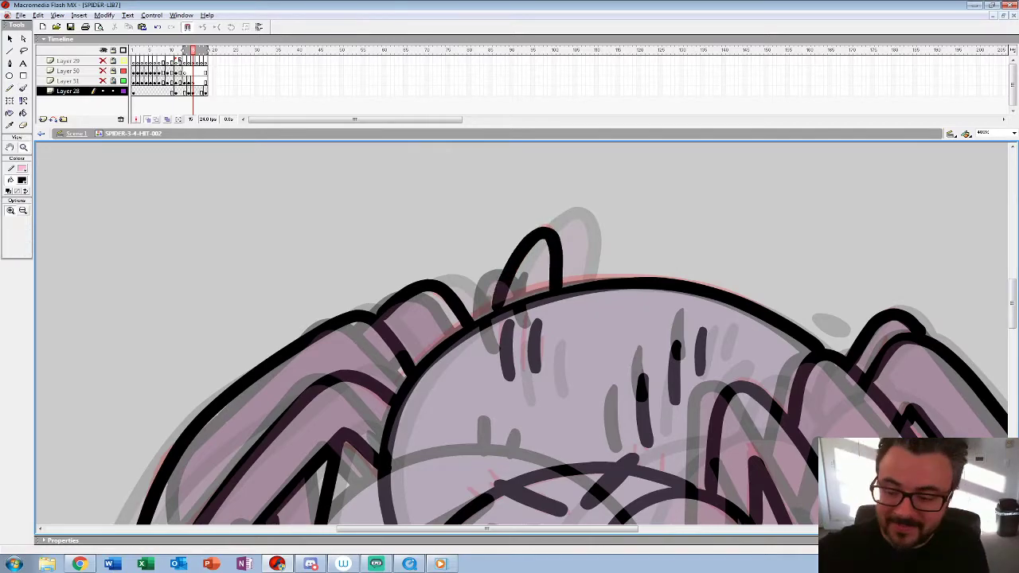
alt+click(696, 290)
alt+click(696, 291)
drag(697, 291, 696, 223)
click(192, 91)
key(comma)
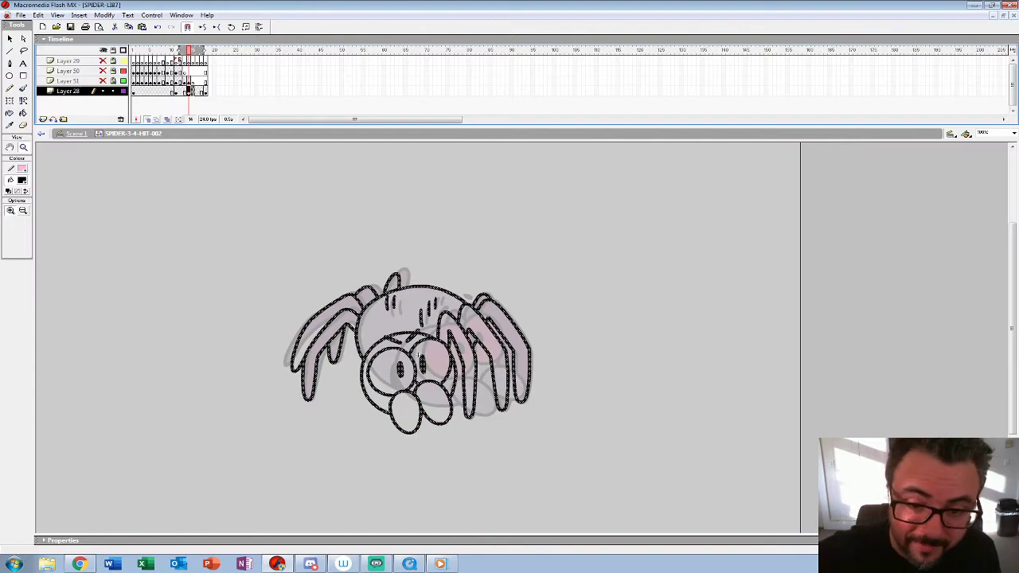
key(period)
Step: Play the animation and flip between frames 14 and 15 to check the inked pose
key(Return)
key(Return)
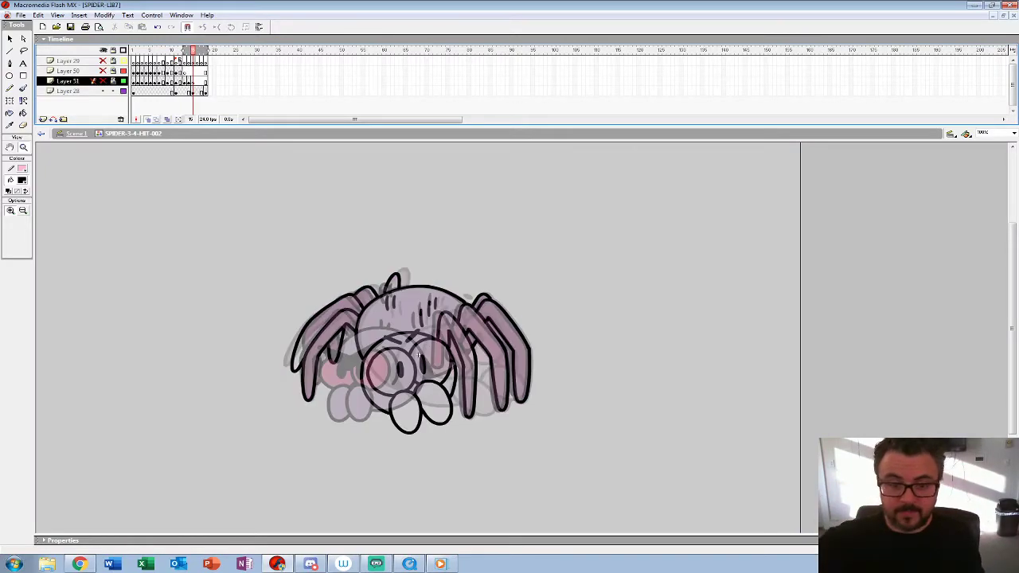
click(193, 91)
key(comma)
key(period)
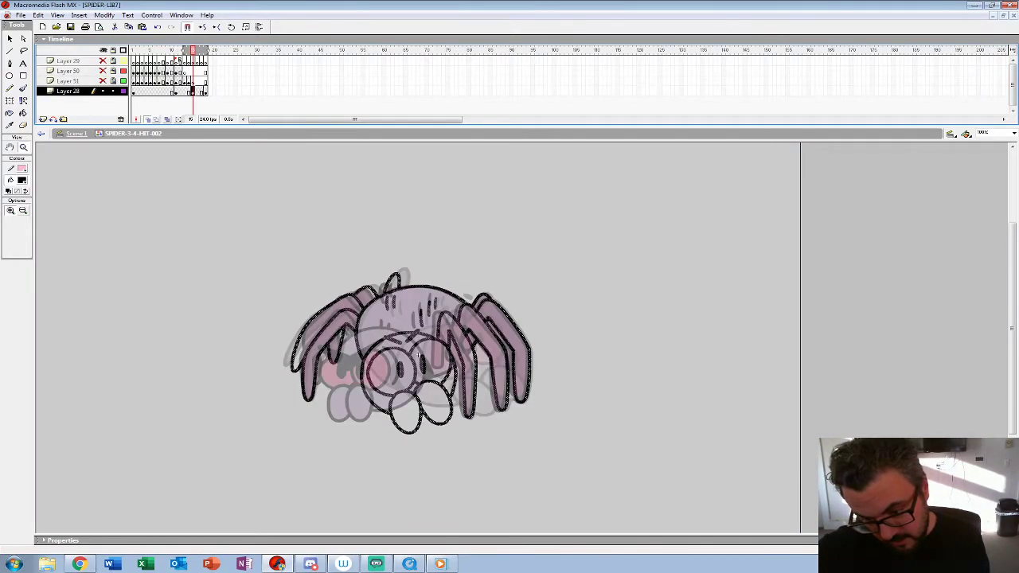
key(Return)
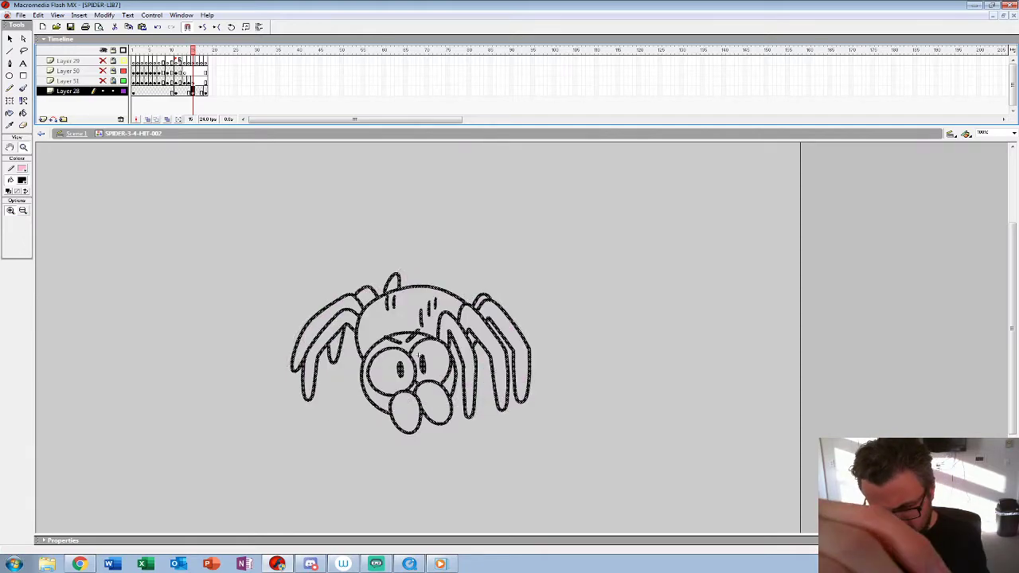
key(ctrl+equal)
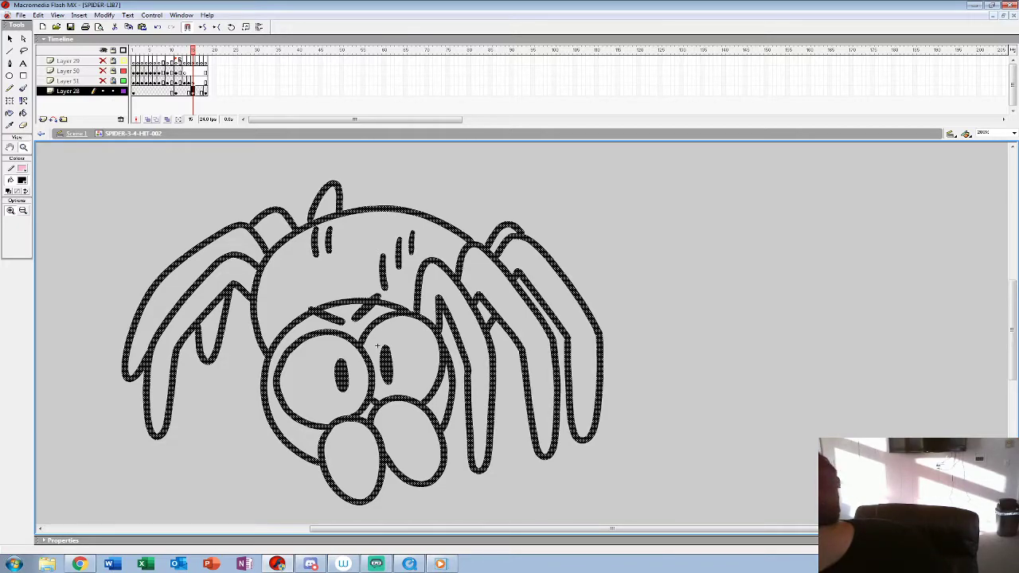
click(481, 337)
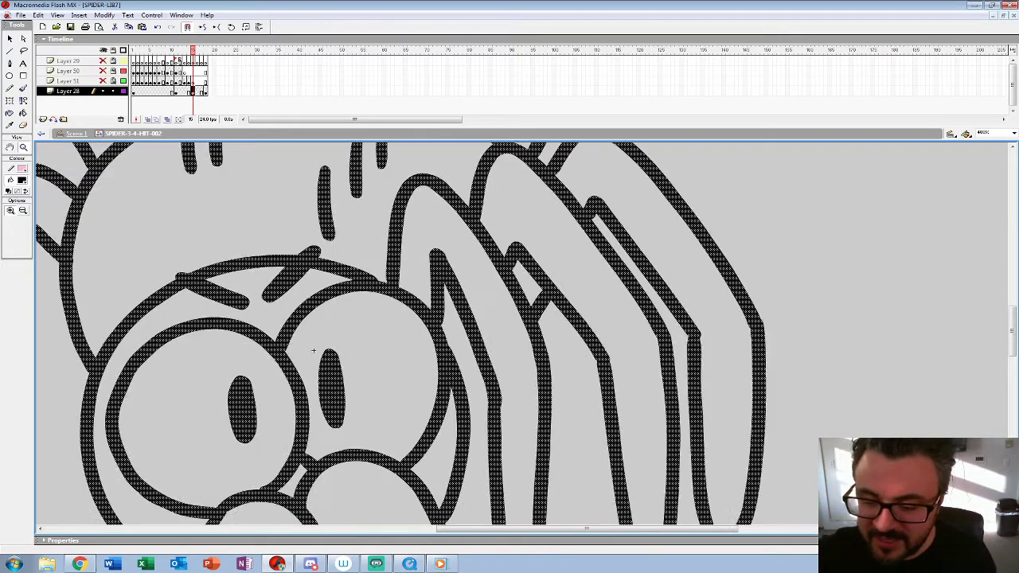
drag(480, 337, 390, 295)
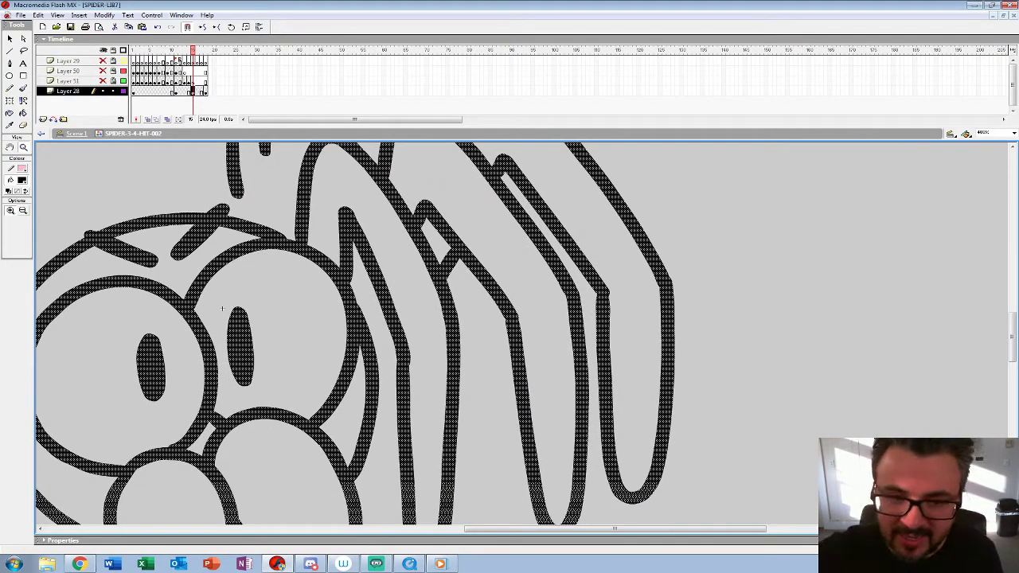
key(b)
mouse_move(390, 325)
mouse_down()
mouse_move(364, 349)
mouse_move(374, 349)
mouse_up()
key(ctrl+z)
key(z)
key(ctrl+1)
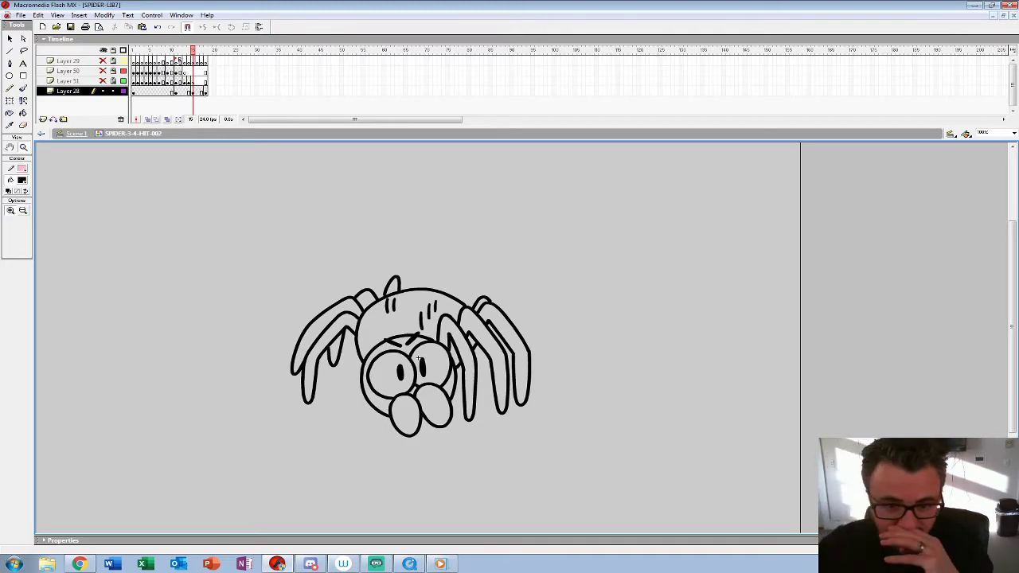
Step: Create an empty keyframe at frame 14 on Layer 28 and limit the onion skin to end at frame 15
key(comma)
key(period)
key(comma)
key(F6)
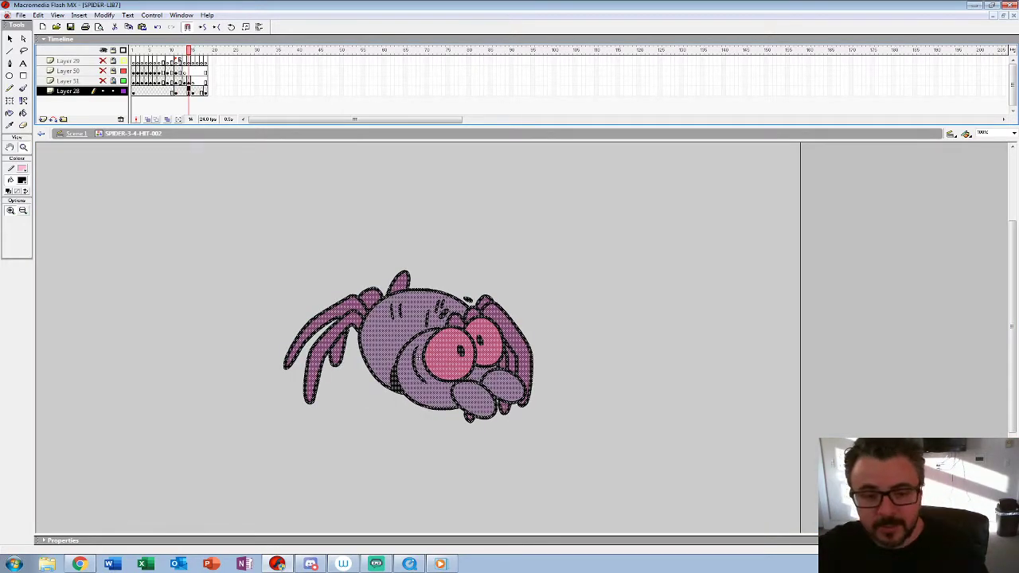
key(Delete)
key(alt+shift+o)
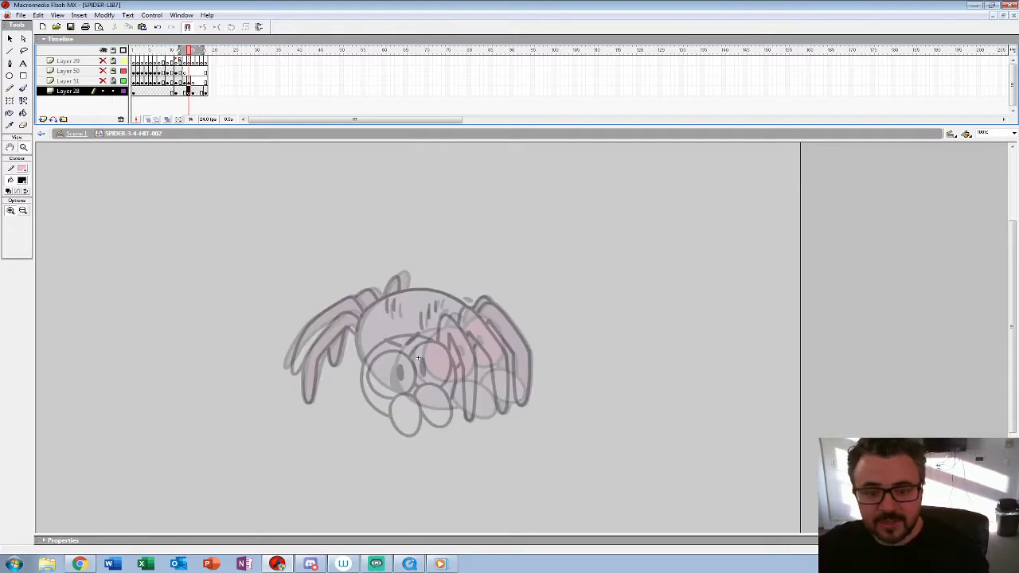
drag(203, 51, 194, 50)
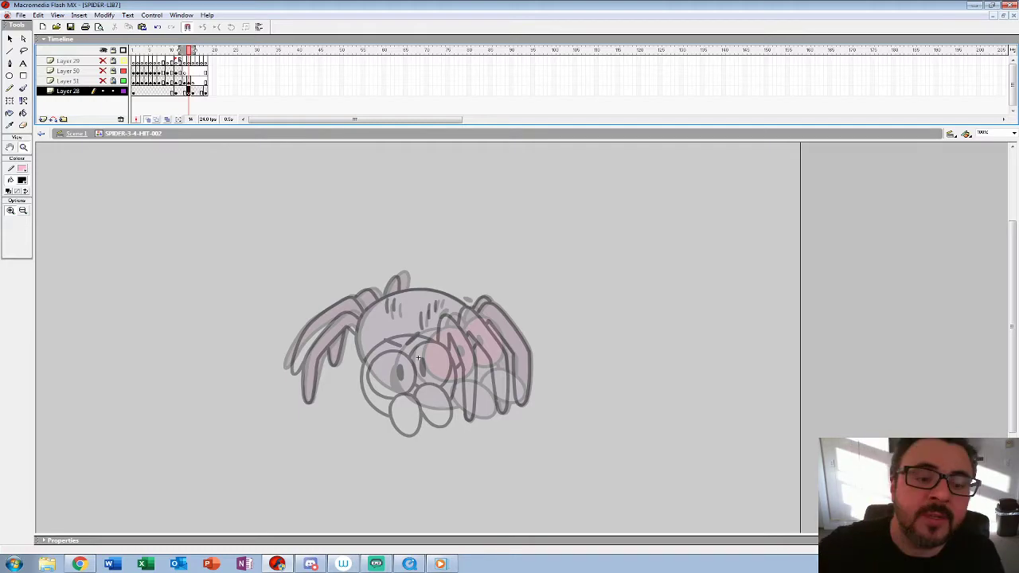
Step: Zoom in on the spider's face and choose the Brush tool with a small brush size
click(417, 359)
drag(417, 359, 339, 297)
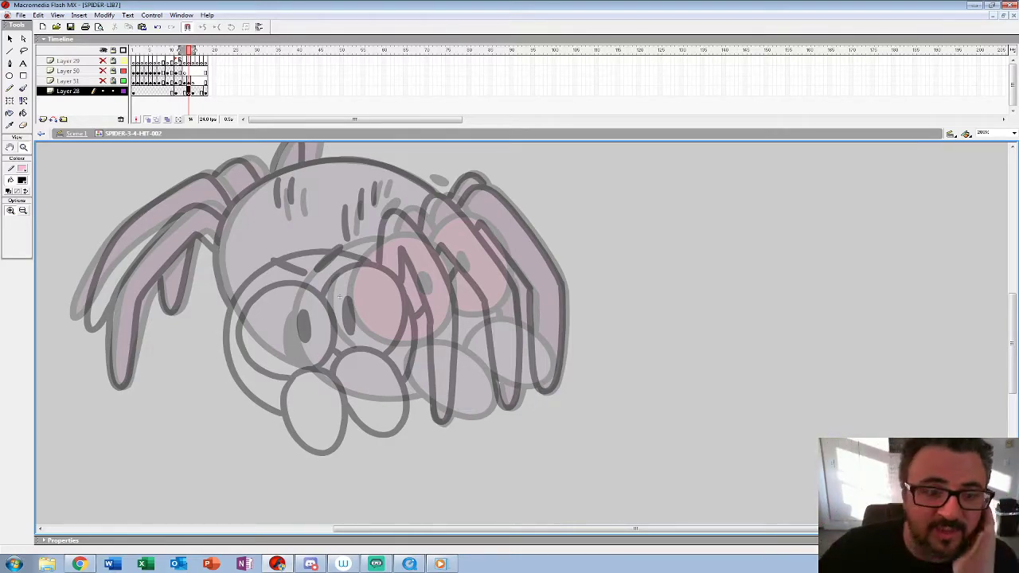
key(b)
click(25, 225)
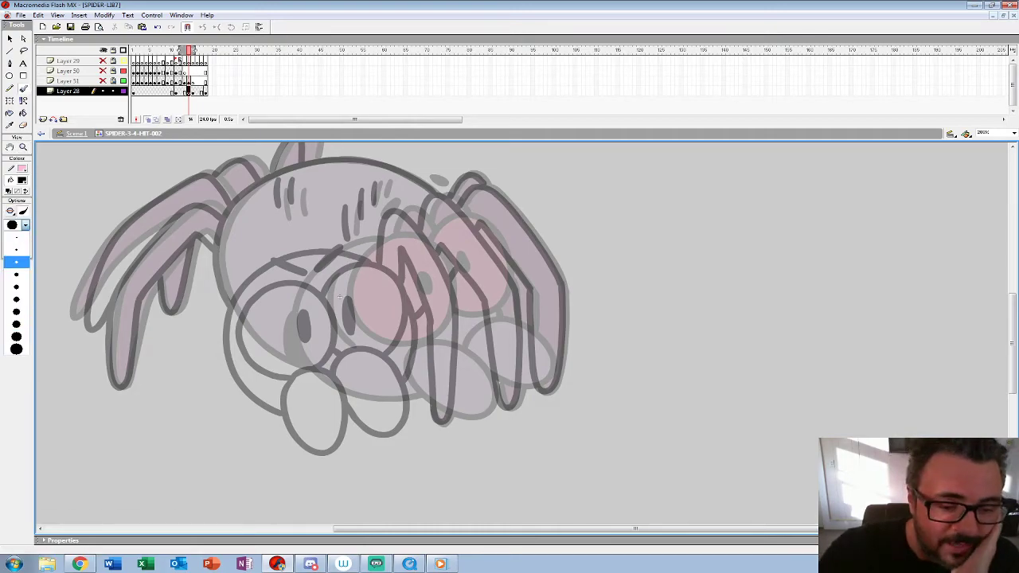
click(16, 262)
Step: Paste the frame 13 spider in place on frame 14 and nudge it left and down so its eyes overlap the frame 15 eyes
key(comma)
key(period)
key(comma)
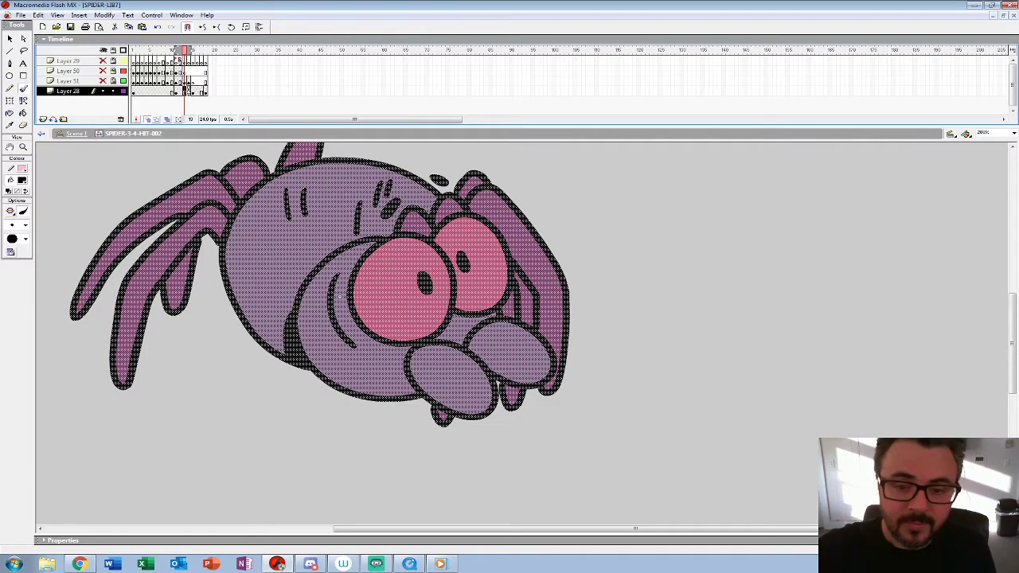
key(period)
key(shift+Left)
key(shift+Left)
key(shift+Left)
key(shift+Left)
key(shift+Left)
key(shift+Left)
key(shift+Left)
key(shift+Left)
key(shift+Left)
key(shift+Left)
key(shift+Left)
key(shift+Left)
key(shift+Left)
key(shift+Left)
key(shift+Left)
key(shift+Left)
key(shift+Left)
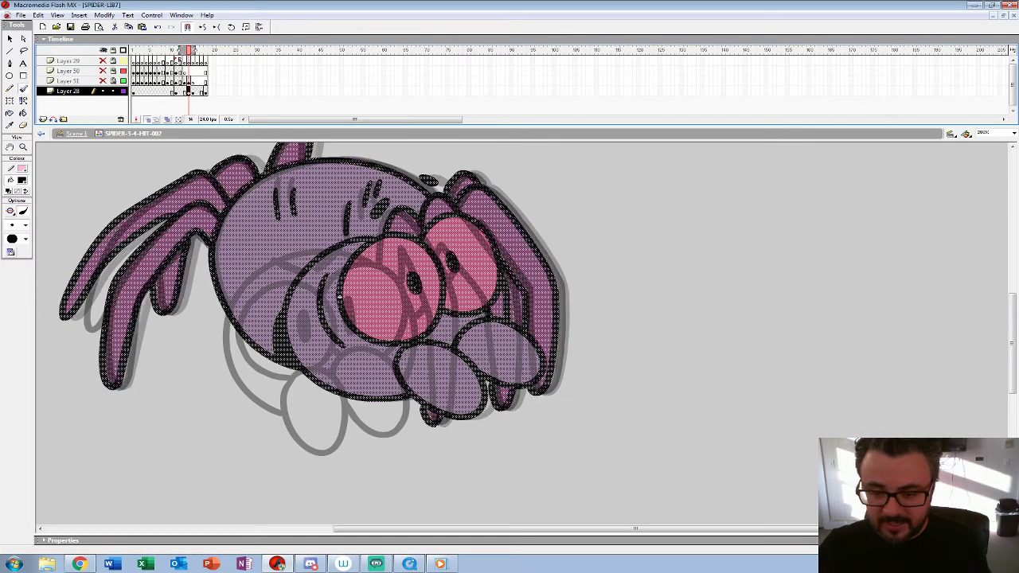
key(shift+Down)
key(shift+Down)
key(shift+Down)
key(shift+Down)
key(shift+Down)
key(shift+Down)
key(shift+Down)
key(shift+Down)
key(shift+Left)
key(shift+Left)
key(shift+Left)
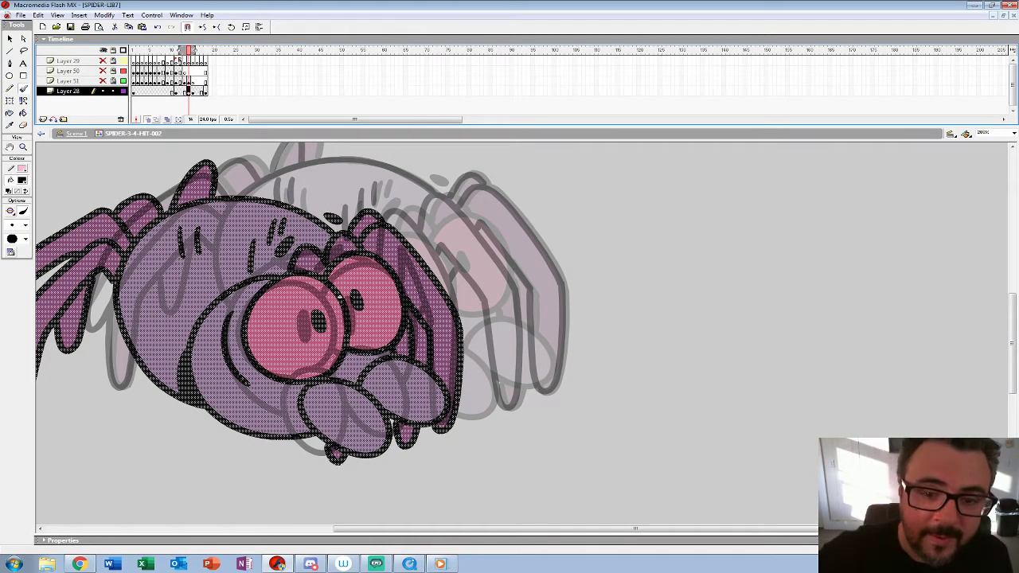
Step: Move the shifted spider copy from frame 14 to frame 13 as an onion-skin reference, leaving frame 14 empty
key(comma)
key(period)
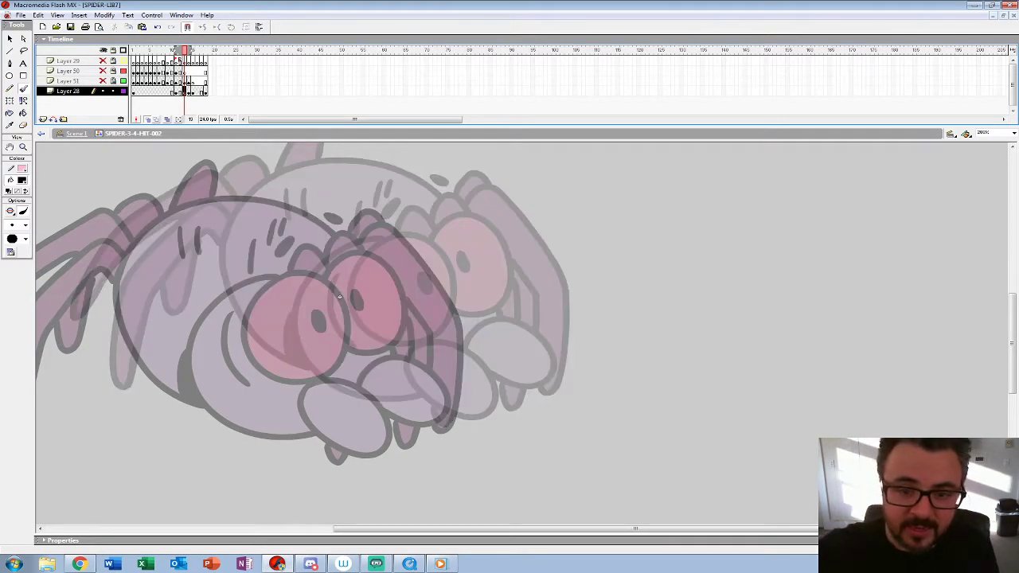
key(period)
key(comma)
key(period)
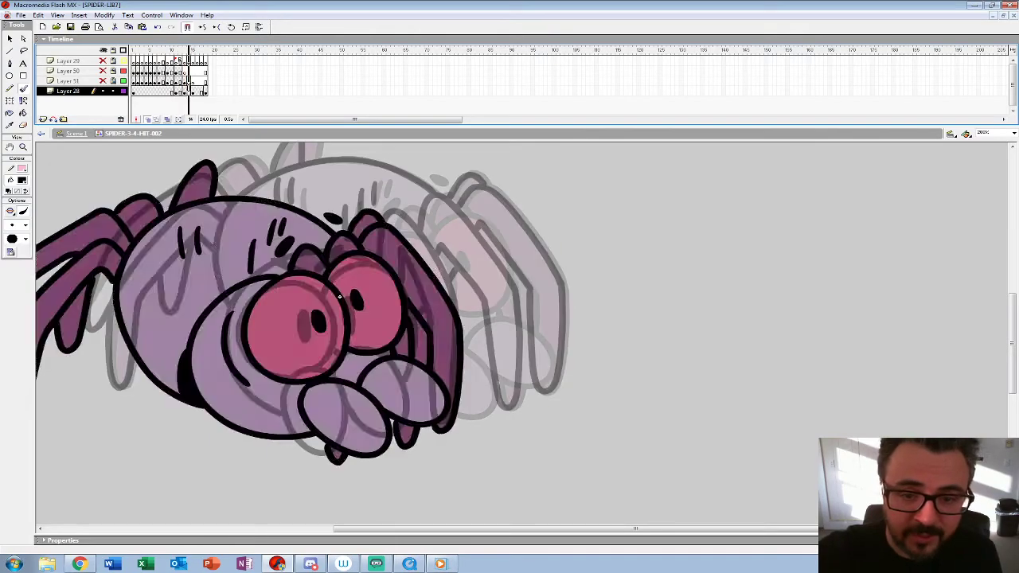
key(comma)
key(period)
key(comma)
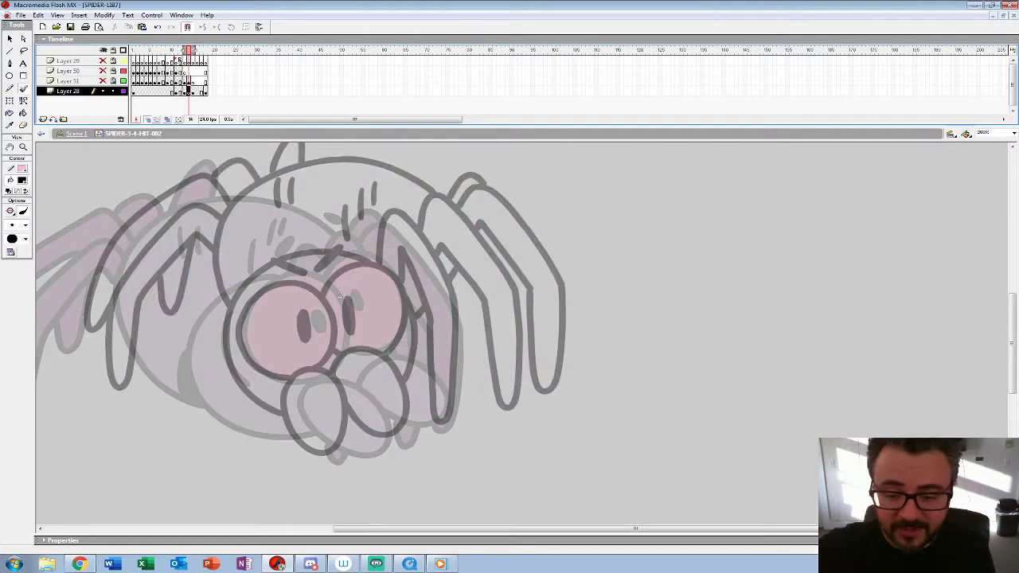
Step: Sketch both eyes with pupils, the two oval fangs and two short brow strokes in black on frame 14 with a small brush
click(25, 225)
click(16, 262)
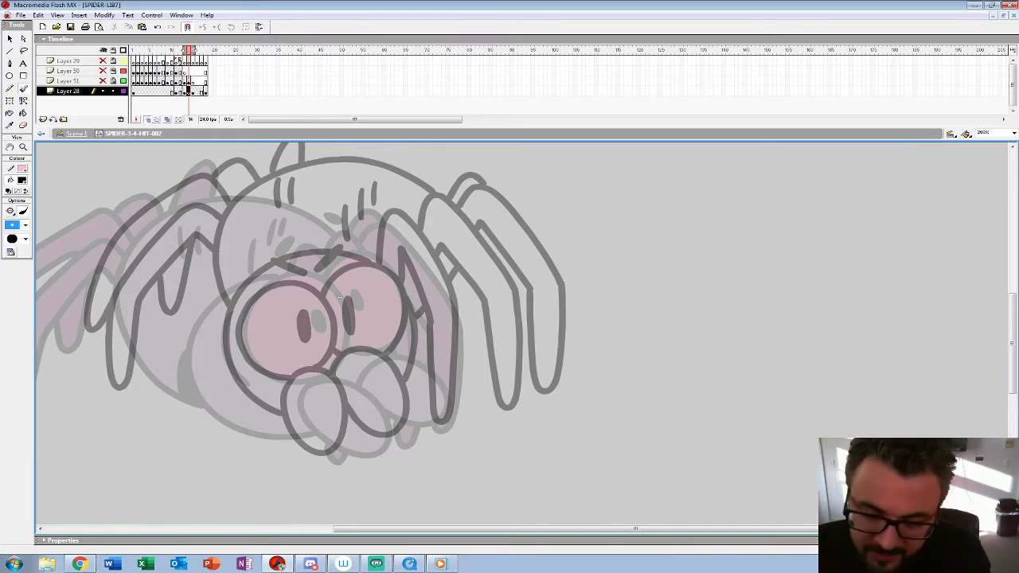
mouse_move(259, 294)
mouse_down()
mouse_move(242, 329)
mouse_move(247, 345)
mouse_move(295, 380)
mouse_move(327, 369)
mouse_move(338, 333)
mouse_move(325, 291)
mouse_move(285, 277)
mouse_move(246, 317)
mouse_up()
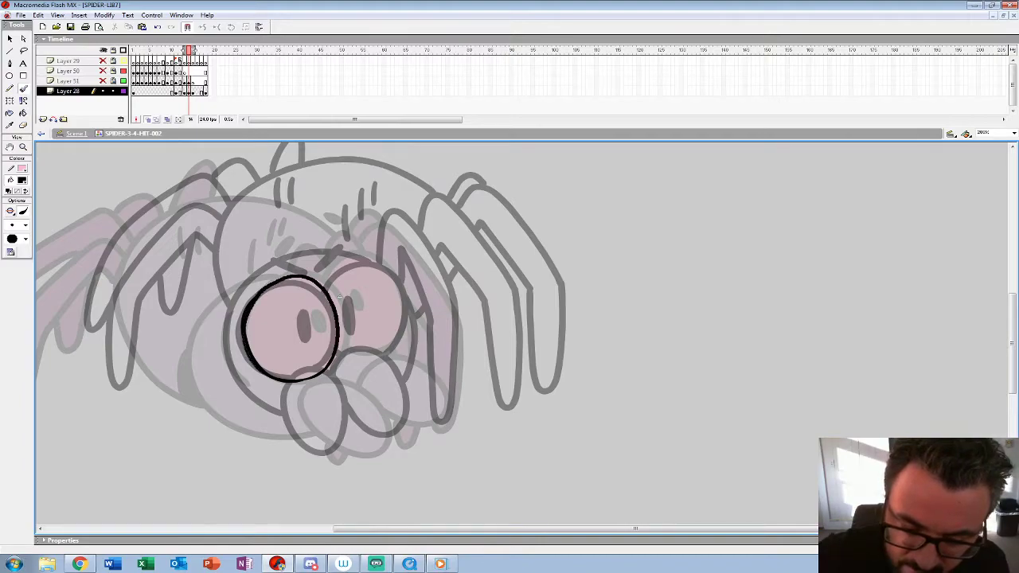
drag(313, 310, 311, 312)
mouse_move(336, 351)
mouse_down()
mouse_move(379, 354)
mouse_move(398, 338)
mouse_move(366, 257)
mouse_move(325, 285)
mouse_move(350, 317)
mouse_move(355, 296)
mouse_up()
mouse_move(311, 380)
mouse_down()
mouse_move(294, 430)
mouse_move(350, 454)
mouse_move(368, 434)
mouse_move(330, 376)
mouse_move(299, 398)
mouse_move(336, 453)
mouse_up()
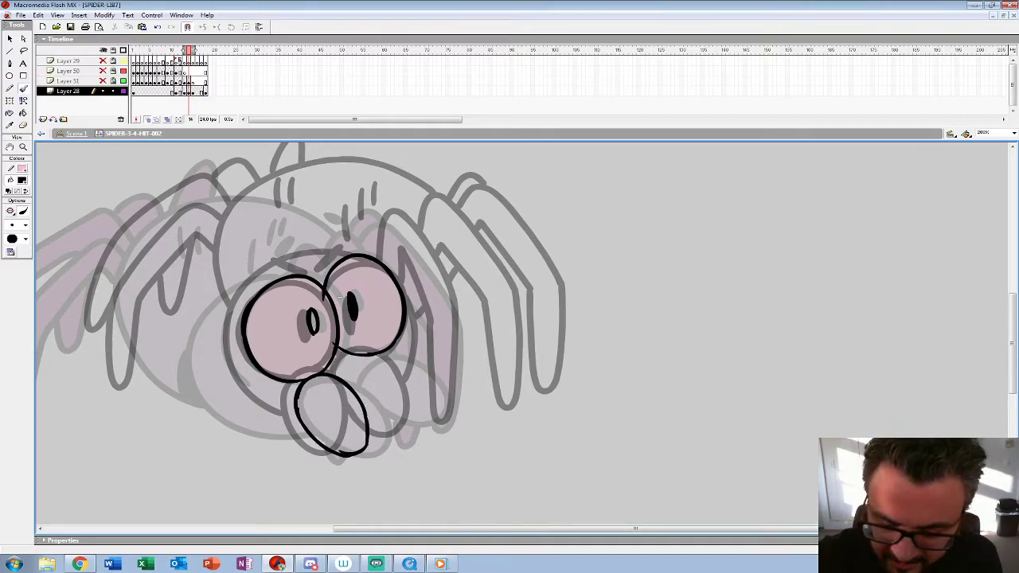
mouse_move(344, 368)
mouse_down()
mouse_move(407, 424)
mouse_move(418, 418)
mouse_move(410, 367)
mouse_move(347, 371)
mouse_up()
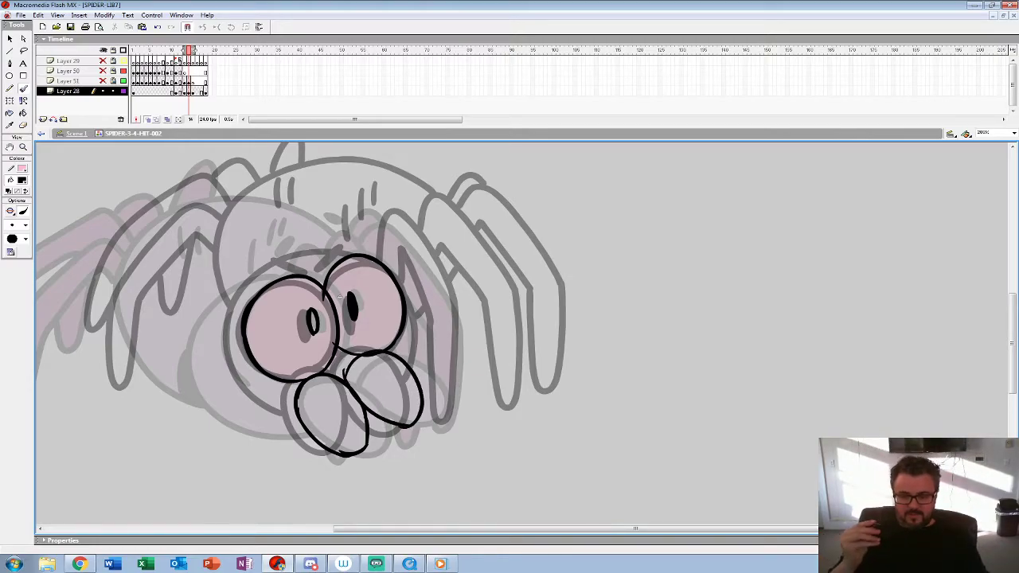
drag(276, 255, 343, 238)
Step: Compare the face sketch with the neighbouring frames and sketch the round head outline around the eyes on frame 14
key(ctrl+a)
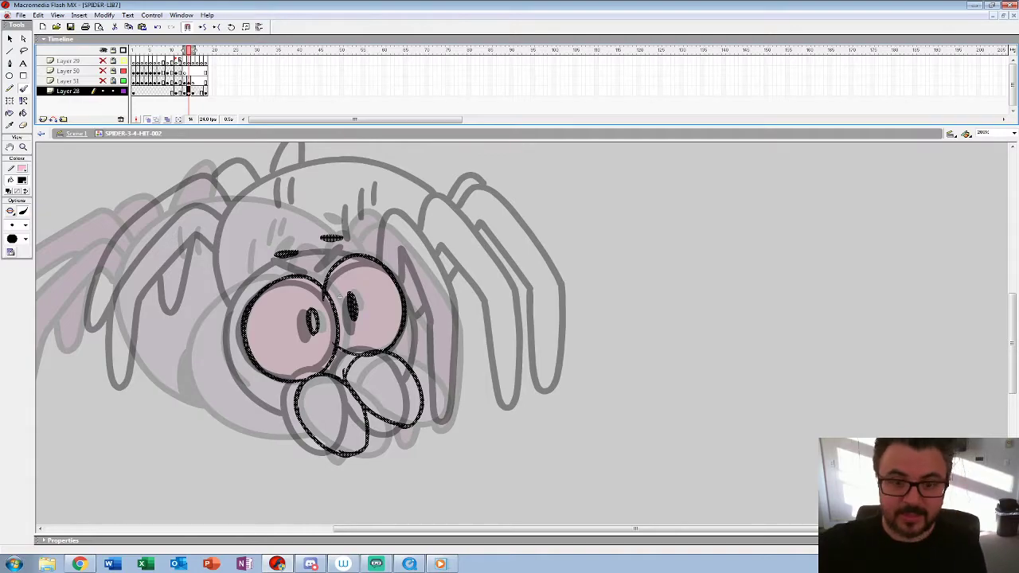
key(comma)
key(comma)
key(period)
key(period)
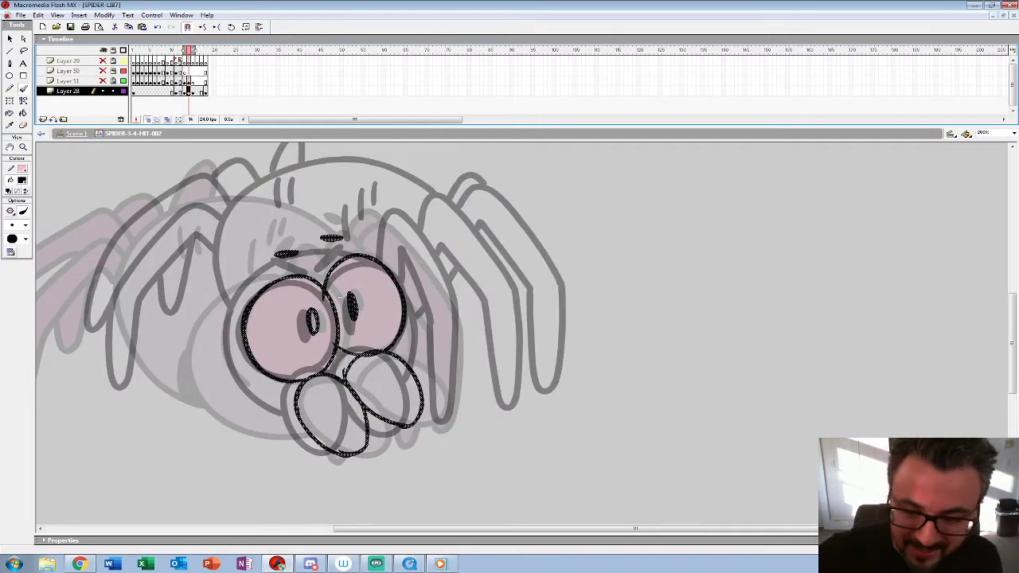
mouse_move(333, 263)
mouse_down()
mouse_move(298, 262)
mouse_move(216, 308)
mouse_move(229, 402)
mouse_move(299, 428)
mouse_move(360, 404)
mouse_move(394, 368)
mouse_move(400, 337)
mouse_move(309, 428)
mouse_move(212, 327)
mouse_move(330, 264)
mouse_move(226, 295)
mouse_move(282, 429)
mouse_move(306, 432)
mouse_up()
key(ctrl+z)
mouse_move(399, 340)
mouse_down()
mouse_move(394, 376)
mouse_move(347, 412)
mouse_up()
Step: Remove the shifted reference spider and nudge the selected face sketch right and up, midway between the two neighbouring poses' faces
key(F6)
key(comma)
key(period)
double_click(23, 148)
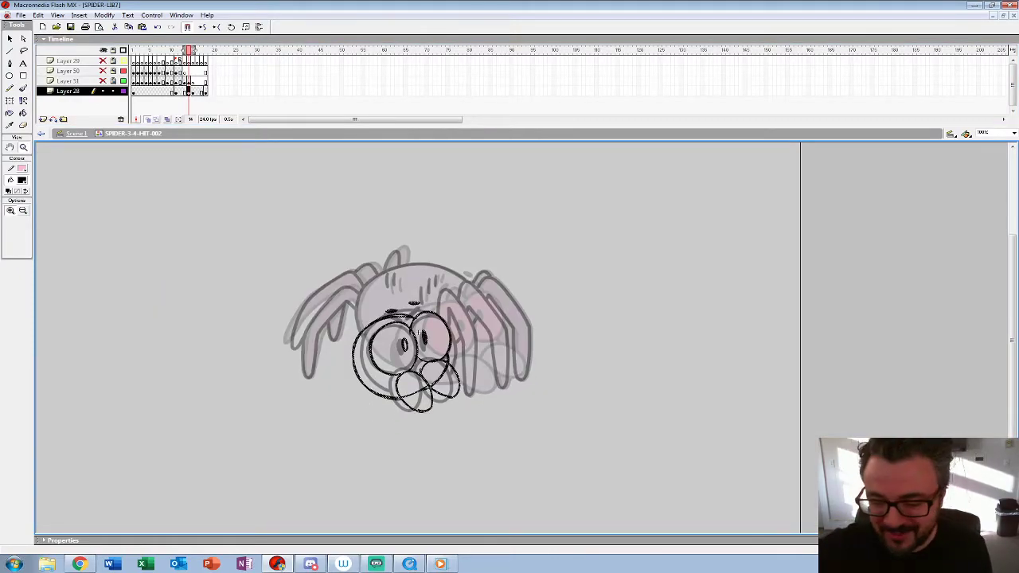
key(shift+Right)
key(shift+Right)
key(shift+Right)
key(shift+Right)
key(shift+Right)
key(shift+Up)
key(shift+Up)
key(Right)
key(Right)
key(Right)
key(Right)
key(Right)
key(Right)
key(Right)
key(Right)
key(Right)
key(Right)
key(Right)
key(Right)
key(Left)
key(Left)
key(Right)
key(Right)
key(Left)
key(Left)
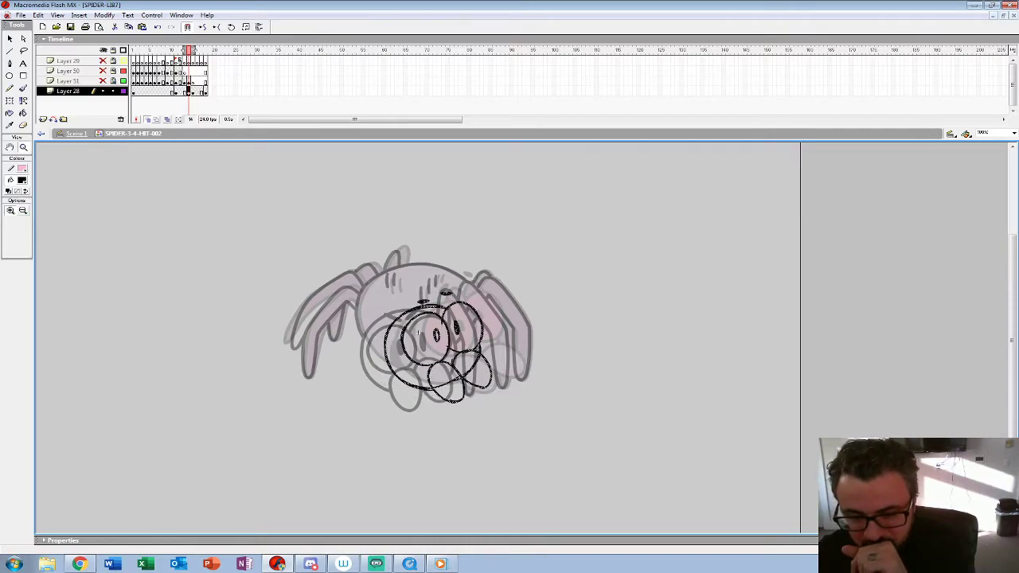
Step: Zoom in on the repositioned face sketch and brush over the head outline again to reinforce it
key(b)
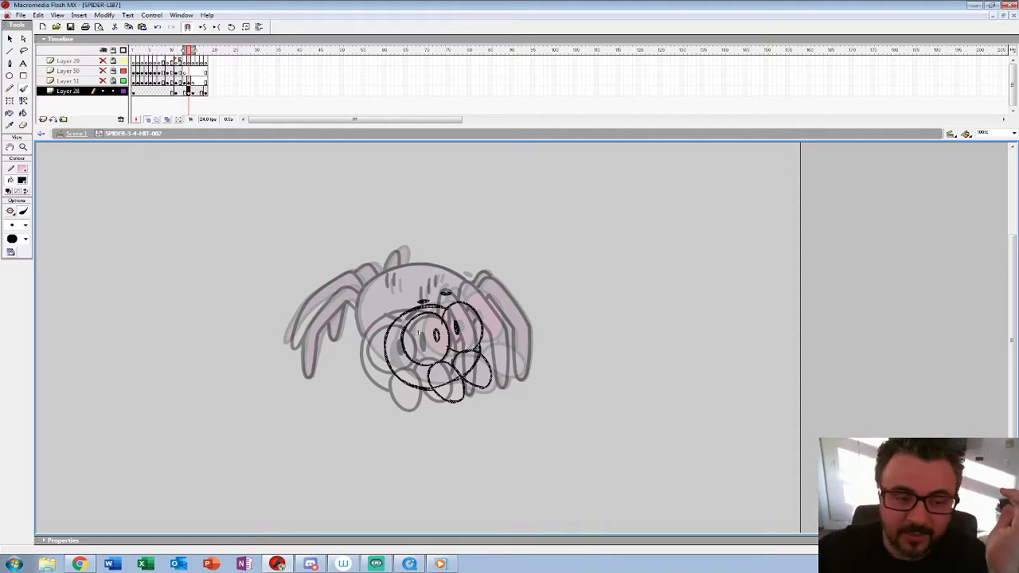
click(23, 147)
click(450, 327)
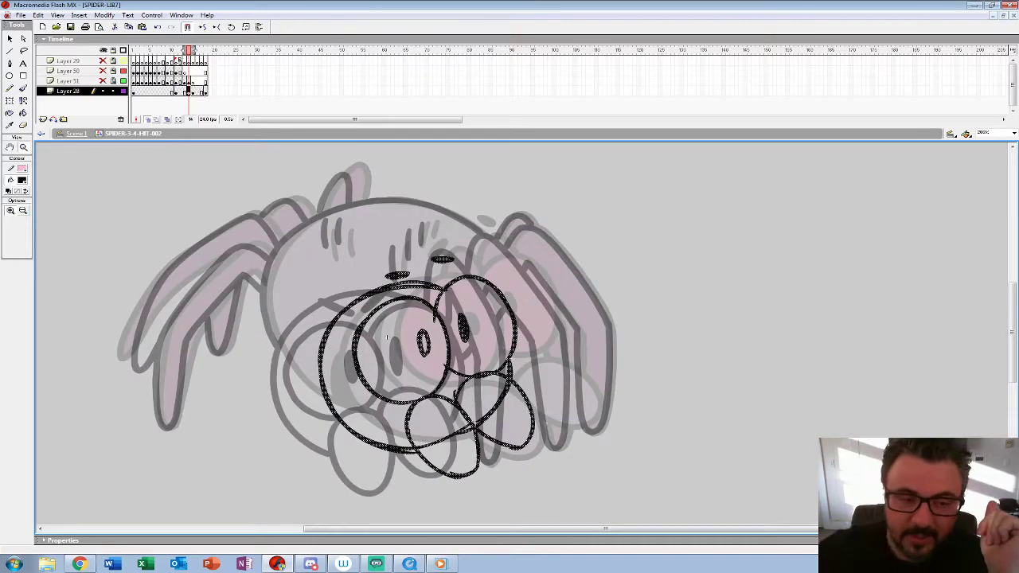
key(b)
mouse_move(416, 282)
mouse_down()
mouse_move(321, 371)
mouse_move(422, 449)
mouse_up()
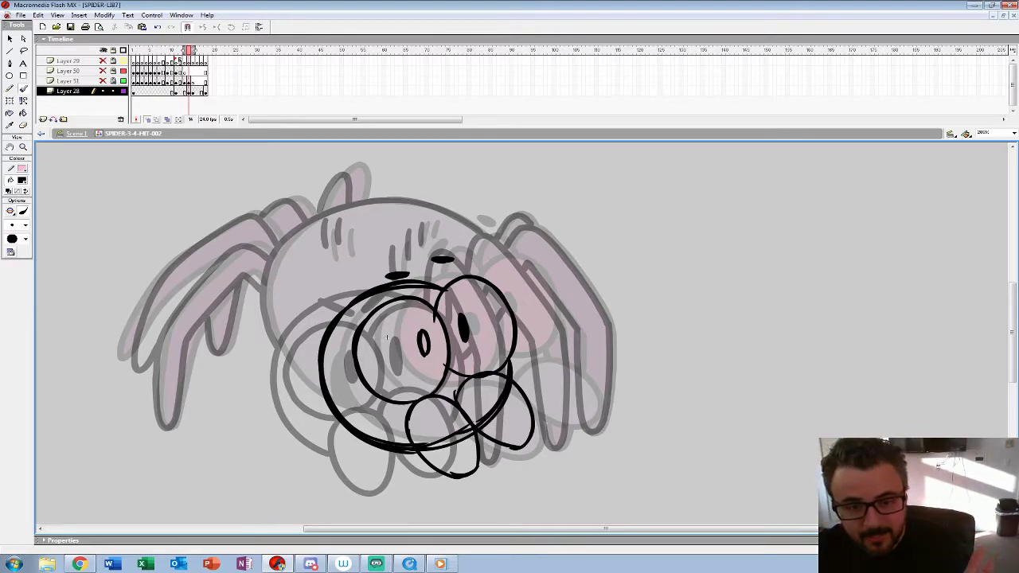
Step: Recolor the entire face sketch on frame 14 red
key(ctrl+a)
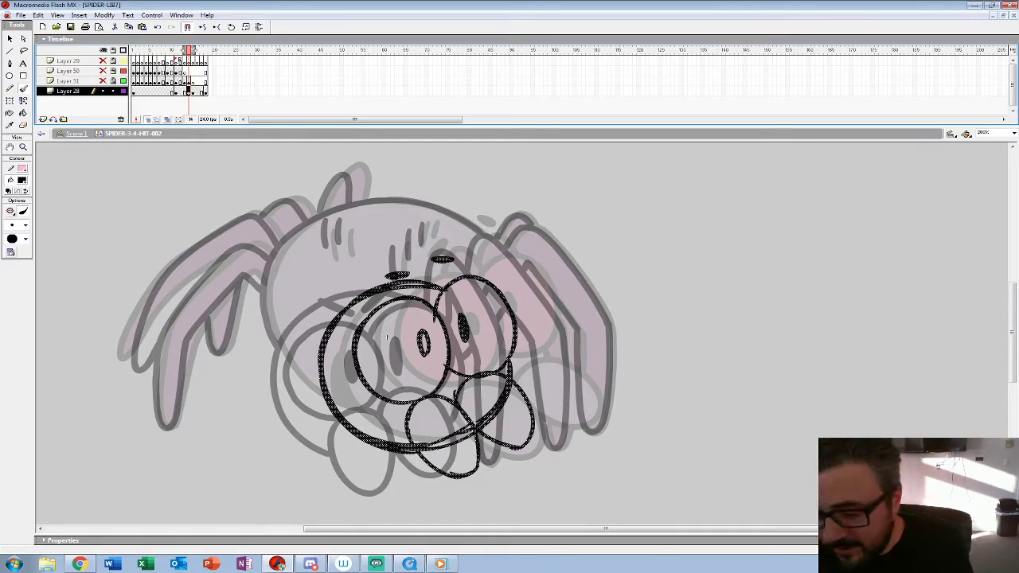
click(22, 180)
click(8, 239)
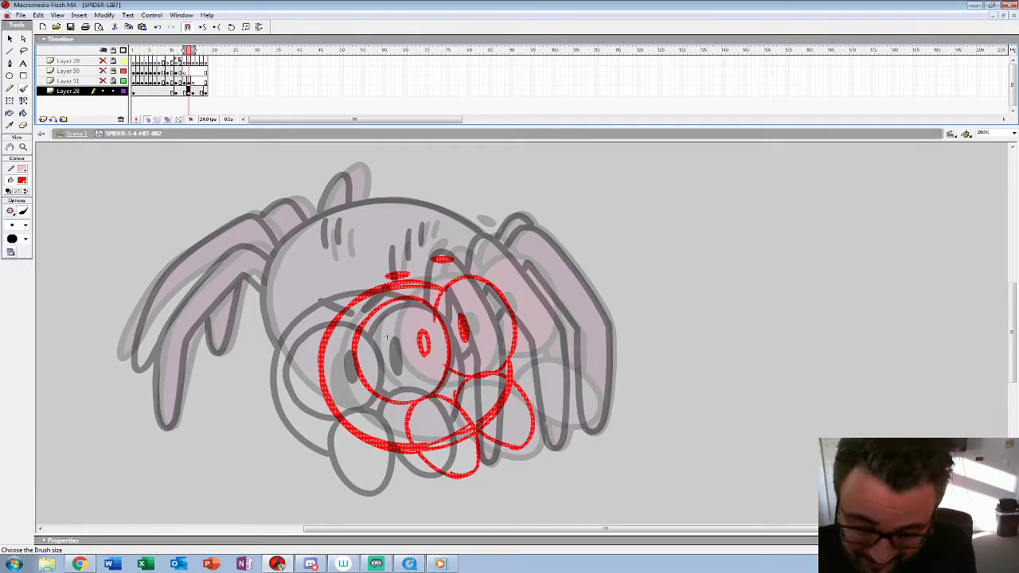
Step: Sketch the three long right-hand legs and the small knee bump behind them in red on frame 14
drag(439, 285, 476, 275)
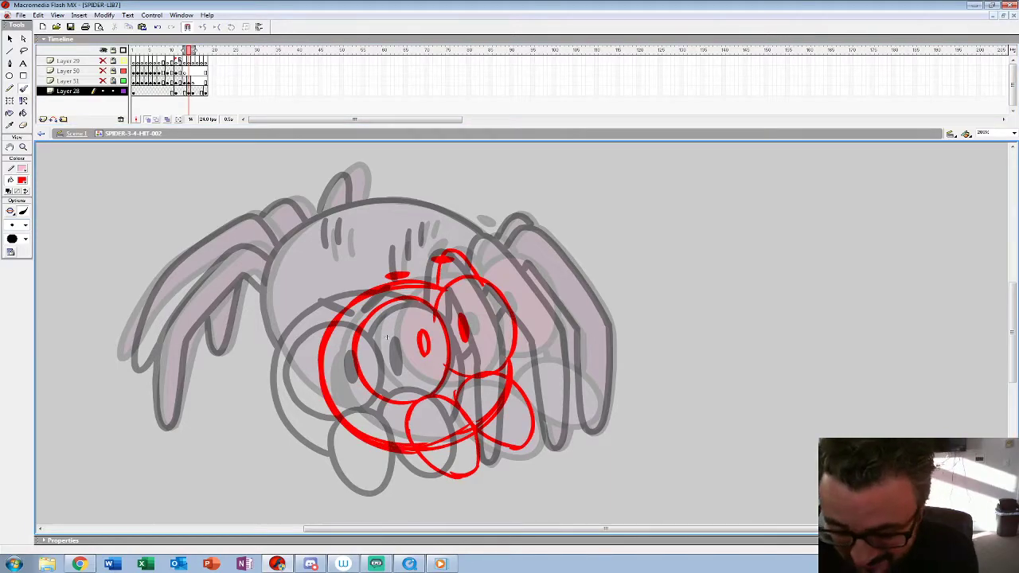
drag(481, 436, 501, 439)
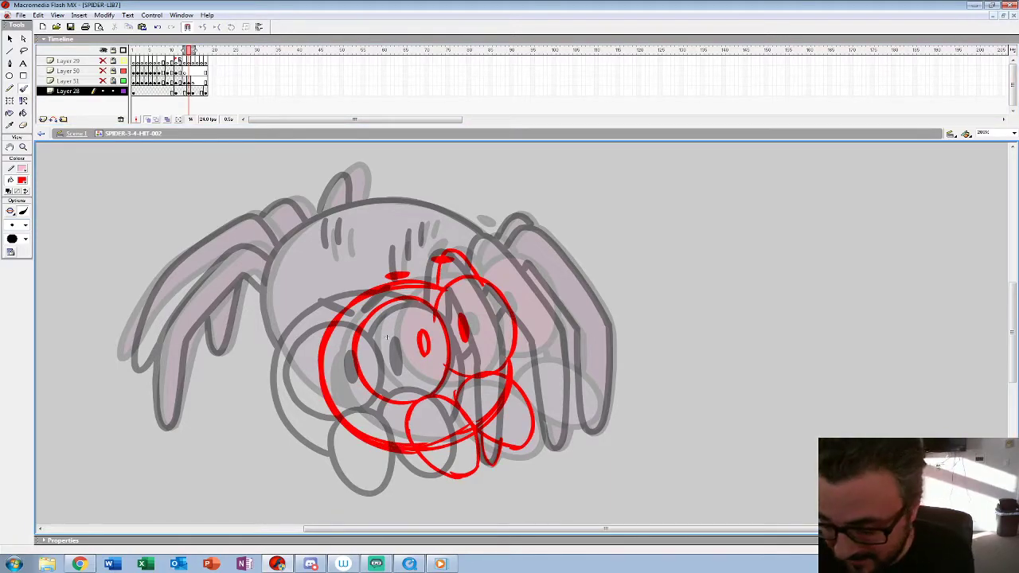
mouse_move(477, 271)
mouse_down()
mouse_move(487, 234)
mouse_move(547, 293)
mouse_move(574, 408)
mouse_move(557, 450)
mouse_move(542, 344)
mouse_move(511, 307)
mouse_up()
mouse_move(517, 231)
mouse_down()
mouse_move(541, 238)
mouse_move(589, 279)
mouse_move(610, 317)
mouse_move(585, 431)
mouse_up()
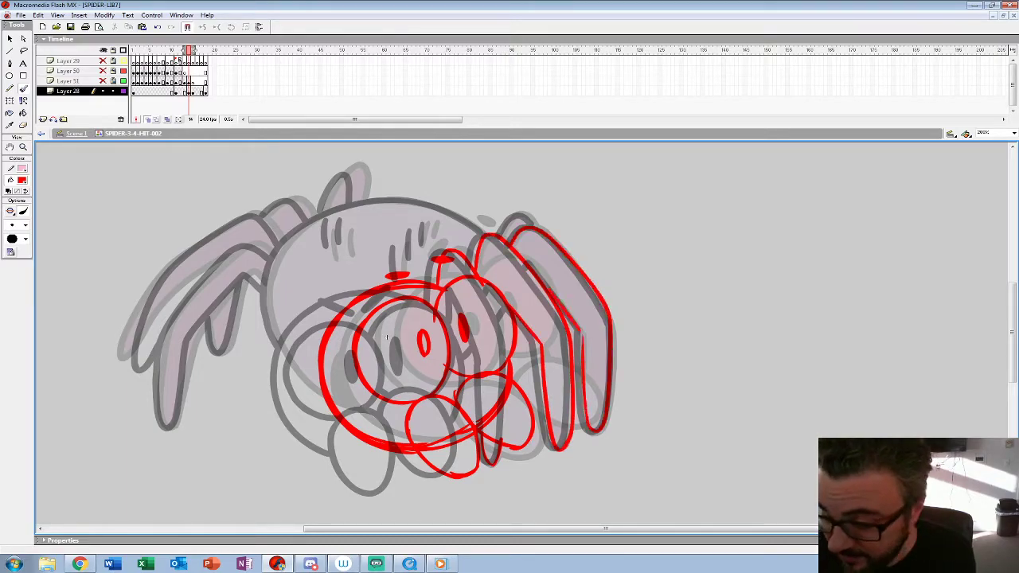
drag(498, 238, 532, 227)
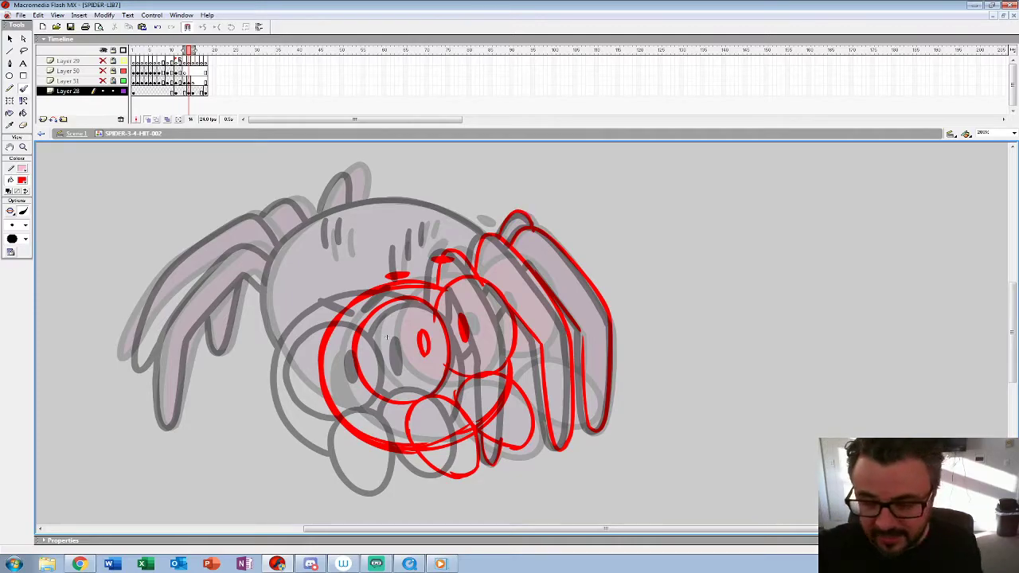
Step: Sketch the rounded body outline and the short hair marks on the spider's back in red
mouse_move(478, 231)
mouse_down()
mouse_move(334, 210)
mouse_move(271, 342)
mouse_move(318, 394)
mouse_up()
drag(415, 228, 412, 257)
drag(333, 226, 332, 253)
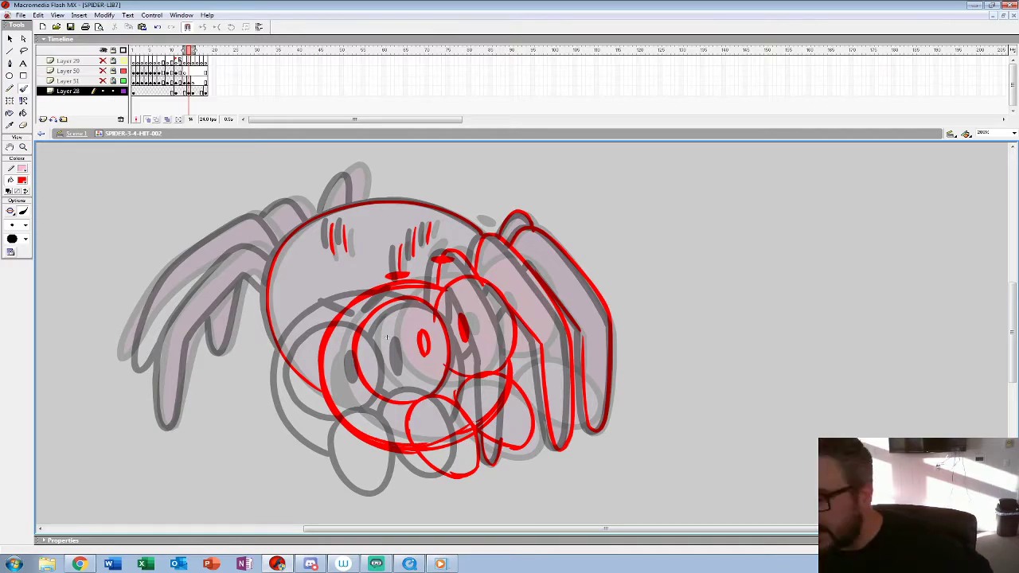
drag(330, 223, 333, 253)
drag(343, 224, 347, 252)
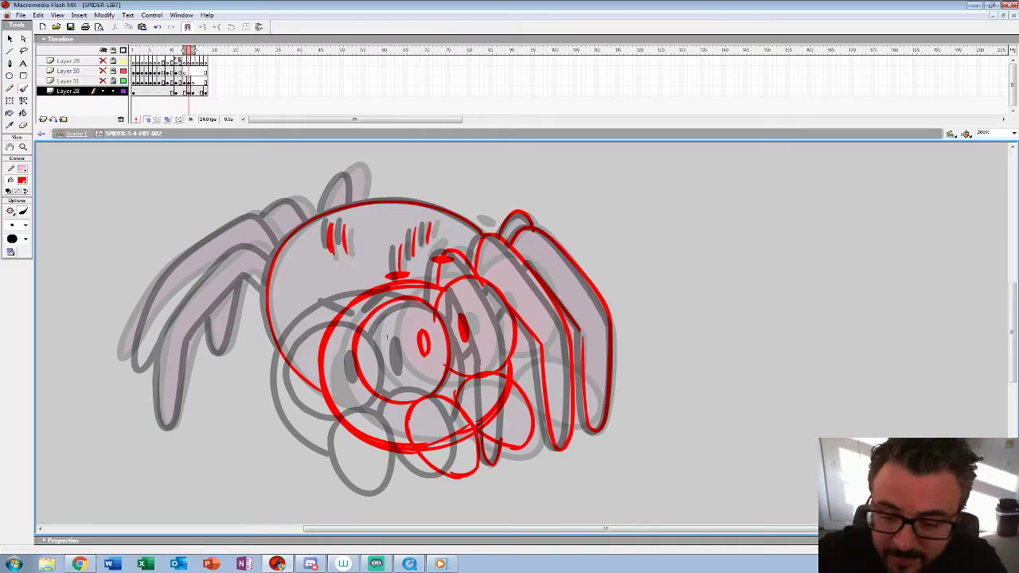
Step: Sketch the left-hand legs, the short inner leg, the rear leg joint and the raised tip above the back in red
mouse_move(272, 244)
mouse_down()
mouse_move(168, 325)
mouse_move(159, 403)
mouse_move(173, 399)
mouse_move(191, 328)
mouse_move(239, 279)
mouse_move(255, 279)
mouse_move(262, 286)
mouse_move(203, 247)
mouse_move(139, 320)
mouse_move(126, 365)
mouse_up()
drag(279, 214, 140, 319)
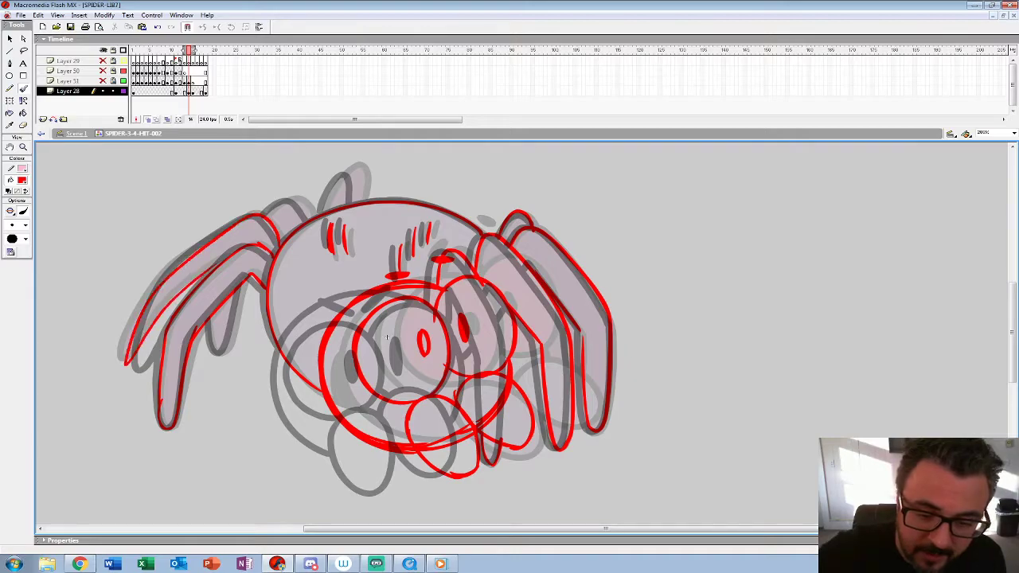
drag(247, 275, 207, 354)
mouse_move(308, 218)
mouse_down()
mouse_move(278, 201)
mouse_move(263, 218)
mouse_up()
drag(355, 203, 324, 209)
drag(354, 165, 363, 201)
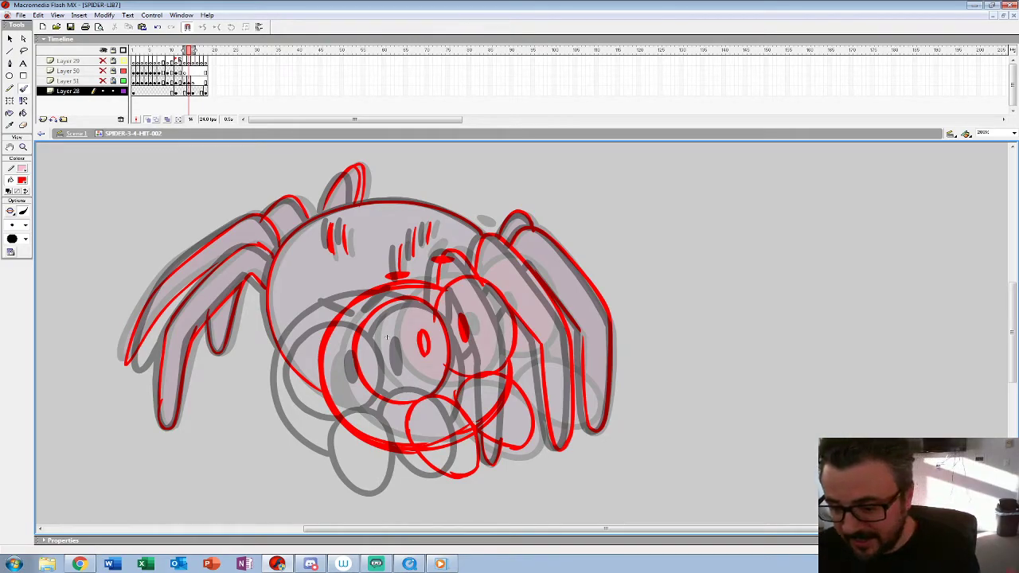
Step: Move the red sketch in place to a blank keyframe at frame 13 and clear frame 14 for inking
key(ctrl+a)
key(comma)
key(F7)
key(ctrl+shift+v)
key(period)
key(ctrl+a)
key(Delete)
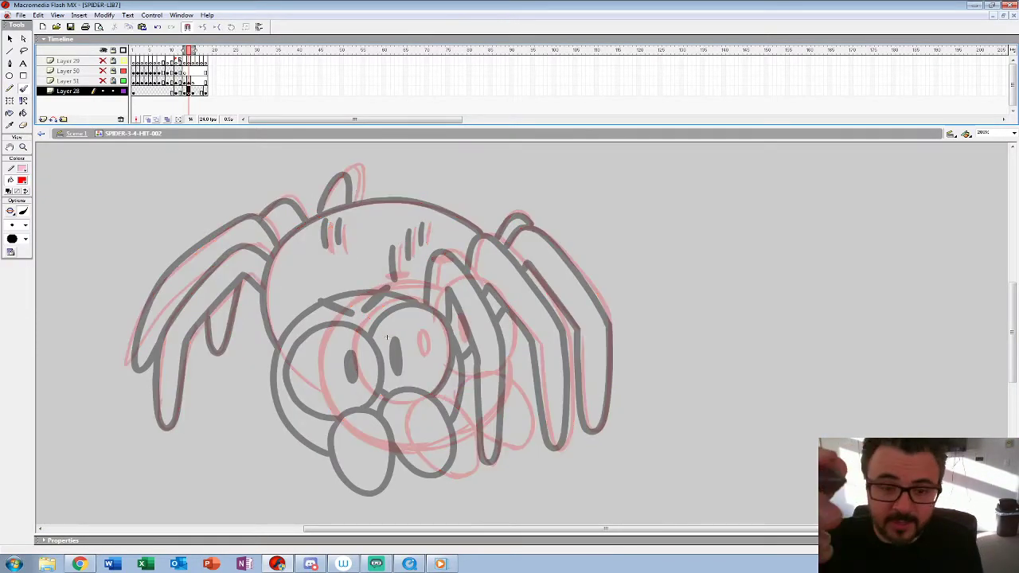
Step: Zoom in on the face and set the Brush tool to black #000000 with the second-largest brush size for inking frame 14
key(z)
click(388, 338)
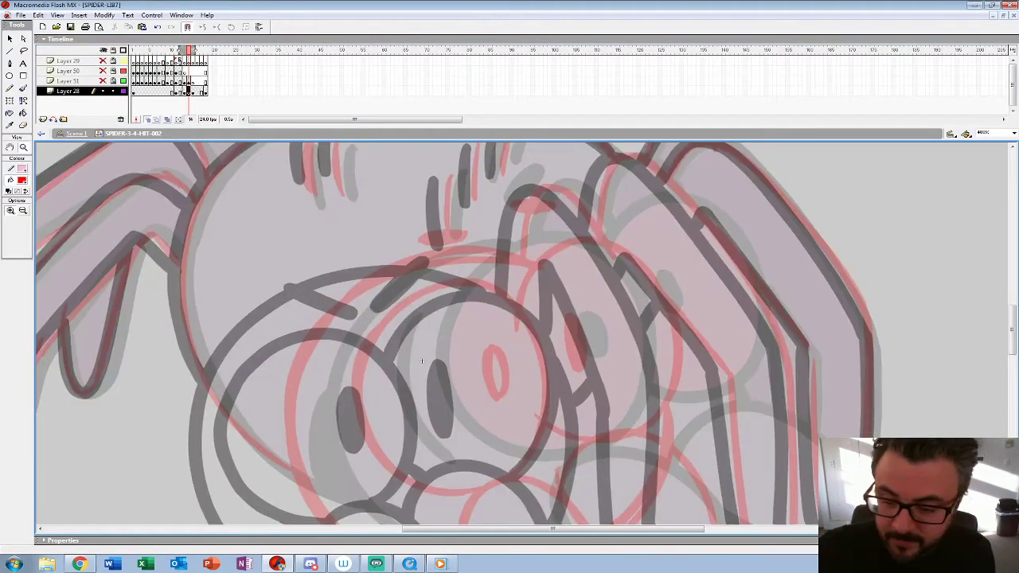
drag(422, 362, 311, 273)
click(22, 181)
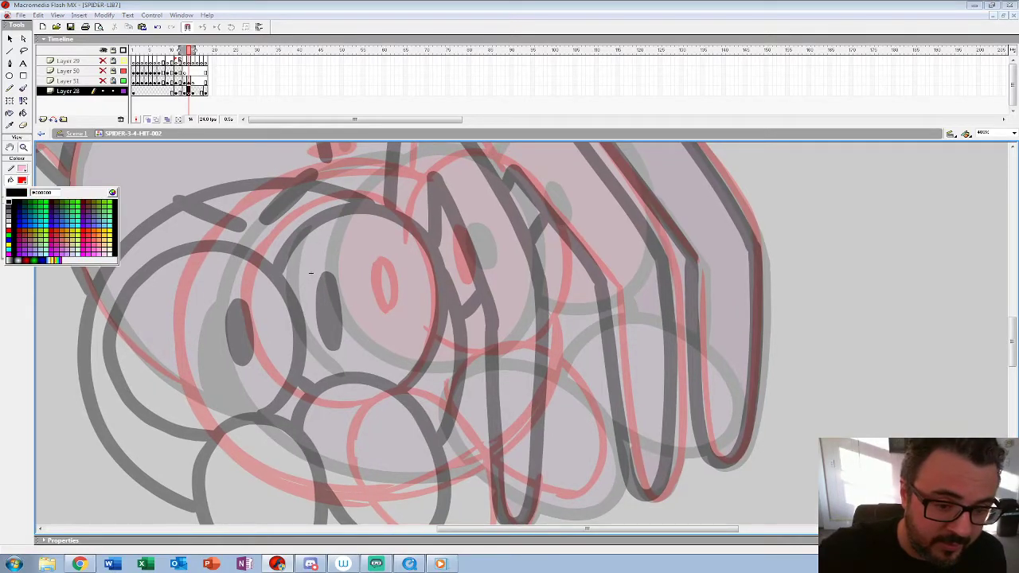
click(8, 203)
click(23, 89)
click(25, 225)
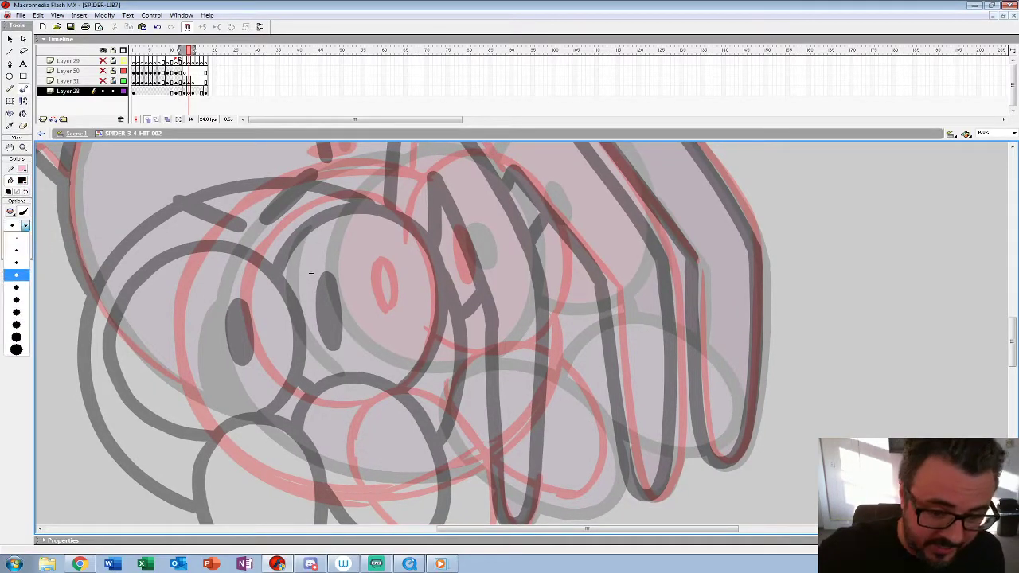
click(16, 337)
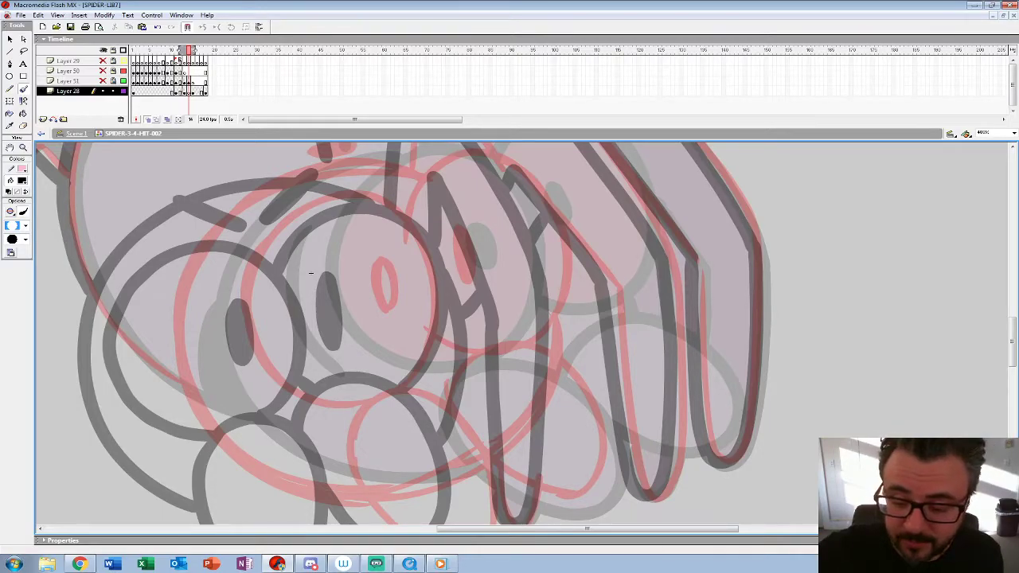
click(507, 347)
key(ctrl+z)
drag(506, 347, 477, 225)
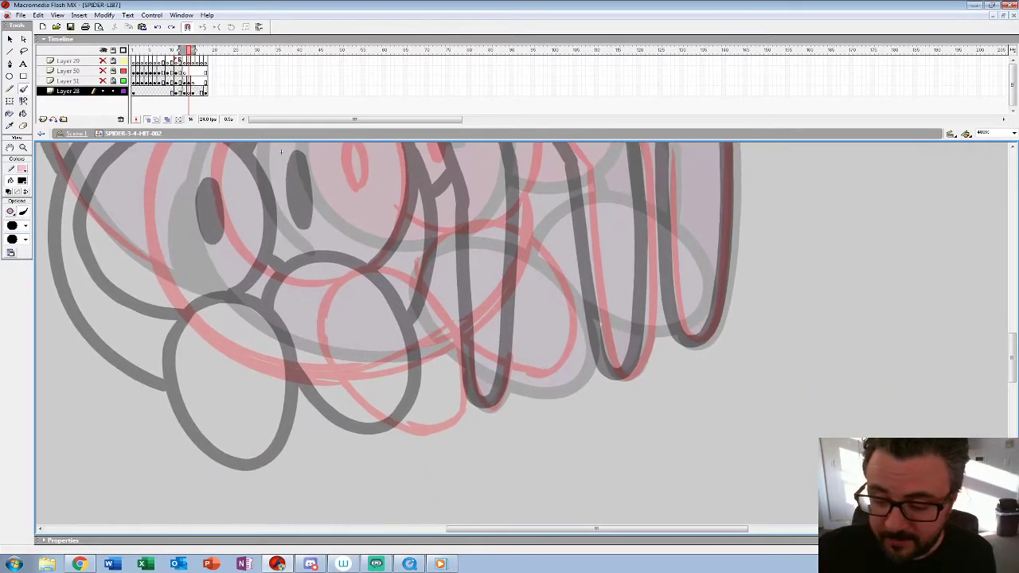
Step: Ink the two rounded mouth lobes below the eyes in black on frame 14
mouse_move(470, 396)
mouse_down()
mouse_move(448, 324)
mouse_move(352, 268)
mouse_move(324, 360)
mouse_move(448, 430)
mouse_move(468, 388)
mouse_move(416, 465)
mouse_up()
mouse_move(413, 415)
mouse_down()
mouse_move(506, 445)
mouse_move(527, 362)
mouse_move(455, 298)
mouse_move(369, 348)
mouse_up()
drag(370, 348, 563, 447)
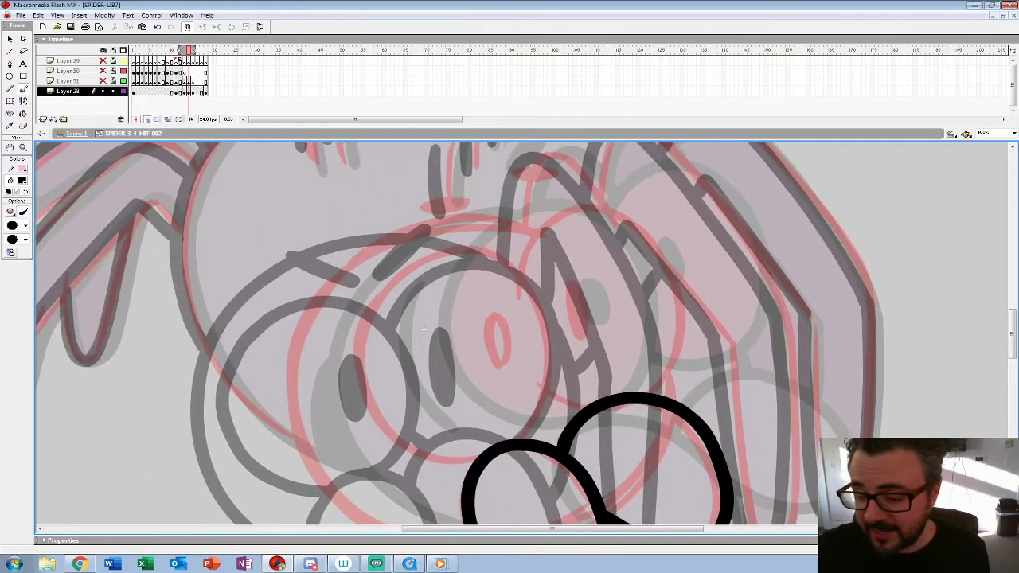
Step: Ink both eye outlines and their oval pupils in black on frame 14
mouse_move(523, 436)
mouse_down()
mouse_move(554, 394)
mouse_move(494, 251)
mouse_move(359, 334)
mouse_move(454, 460)
mouse_move(476, 460)
mouse_up()
mouse_move(494, 319)
mouse_down()
mouse_move(491, 343)
mouse_move(503, 316)
mouse_move(506, 363)
mouse_up()
drag(506, 350, 440, 392)
drag(357, 371, 339, 375)
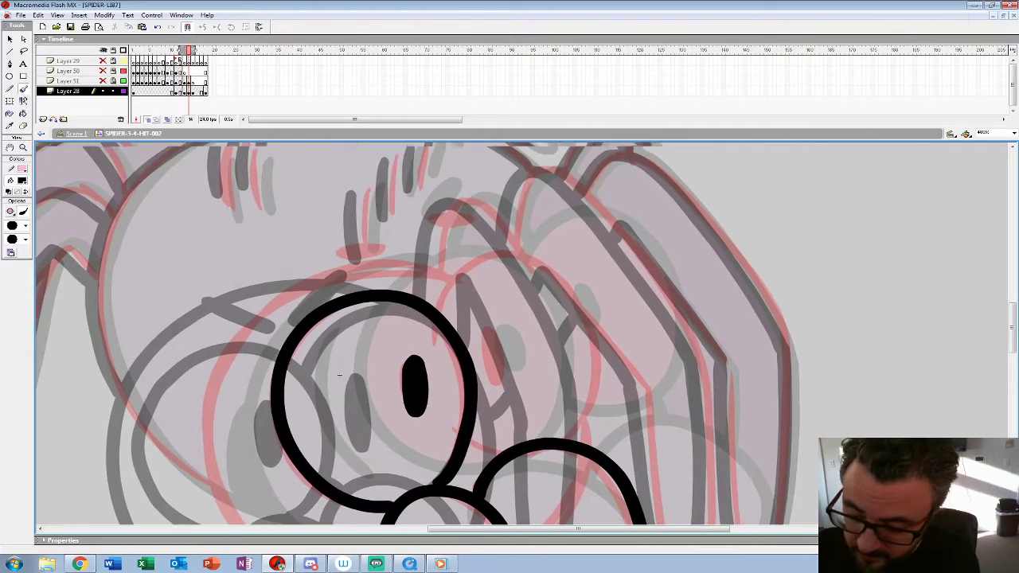
drag(472, 443, 502, 454)
mouse_move(568, 440)
mouse_down()
mouse_move(562, 269)
mouse_move(435, 311)
mouse_up()
drag(489, 330, 498, 371)
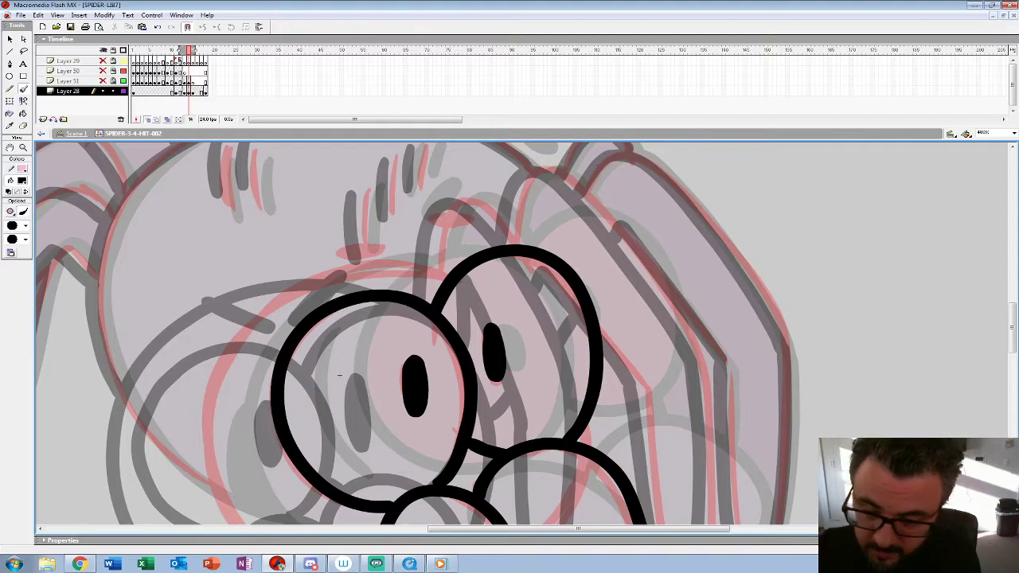
Step: Ink the oval brow marks and the short leg bend behind the eyes on frame 14
drag(339, 374, 367, 424)
mouse_move(368, 296)
mouse_down()
mouse_move(418, 296)
mouse_move(484, 258)
mouse_move(504, 265)
mouse_up()
mouse_move(368, 422)
mouse_down()
mouse_move(356, 281)
mouse_move(226, 340)
mouse_move(230, 388)
mouse_move(316, 372)
mouse_up()
mouse_move(414, 293)
mouse_down()
mouse_move(425, 216)
mouse_move(453, 198)
mouse_move(498, 241)
mouse_up()
mouse_move(317, 371)
mouse_down()
mouse_move(259, 206)
mouse_move(261, 217)
mouse_up()
mouse_move(455, 461)
mouse_down()
mouse_move(466, 471)
mouse_move(489, 436)
mouse_up()
drag(261, 217, 225, 388)
Step: Ink the right-hand legs and the upper curve of the body outline on frame 14
mouse_move(406, 248)
mouse_down()
mouse_move(406, 221)
mouse_move(435, 183)
mouse_move(481, 217)
mouse_move(537, 283)
mouse_move(593, 381)
mouse_move(550, 231)
mouse_move(551, 408)
mouse_move(534, 445)
mouse_move(511, 458)
mouse_move(482, 245)
mouse_move(445, 191)
mouse_up()
mouse_move(449, 194)
mouse_down()
mouse_move(477, 368)
mouse_move(455, 374)
mouse_up()
mouse_move(433, 191)
mouse_down()
mouse_move(513, 221)
mouse_move(605, 335)
mouse_move(637, 394)
mouse_up()
drag(187, 418, 89, 243)
mouse_move(545, 215)
mouse_down()
mouse_move(546, 330)
mouse_move(497, 440)
mouse_move(476, 263)
mouse_move(442, 188)
mouse_up()
mouse_move(90, 243)
mouse_down()
mouse_move(205, 516)
mouse_move(465, 428)
mouse_move(578, 359)
mouse_move(581, 475)
mouse_up()
mouse_move(772, 263)
mouse_down()
mouse_move(683, 215)
mouse_move(546, 206)
mouse_move(458, 231)
mouse_move(395, 271)
mouse_move(345, 352)
mouse_move(409, 189)
mouse_move(405, 250)
mouse_move(459, 371)
mouse_move(512, 422)
mouse_move(565, 451)
mouse_up()
key(ctrl+z)
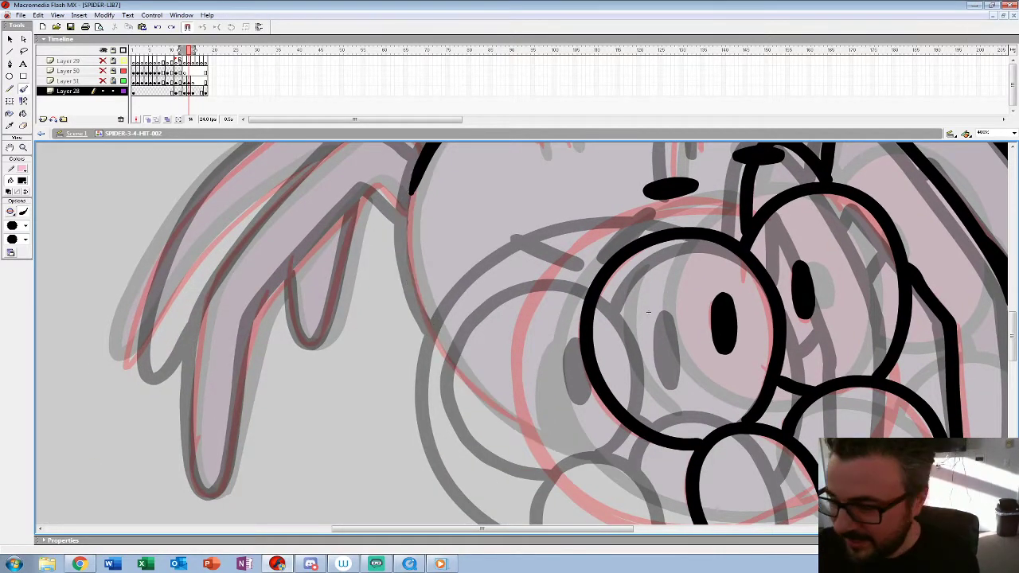
Step: Ink the head outline around the near eye and the left side of the body down to the head
mouse_move(741, 213)
mouse_down()
mouse_move(573, 249)
mouse_move(516, 340)
mouse_up()
mouse_move(518, 339)
mouse_down()
mouse_move(524, 300)
mouse_move(468, 309)
mouse_up()
key(ctrl+z)
mouse_move(692, 182)
mouse_down()
mouse_move(639, 174)
mouse_move(477, 275)
mouse_move(481, 418)
mouse_move(597, 502)
mouse_move(649, 509)
mouse_up()
mouse_move(599, 284)
mouse_down()
mouse_move(407, 283)
mouse_move(641, 357)
mouse_up()
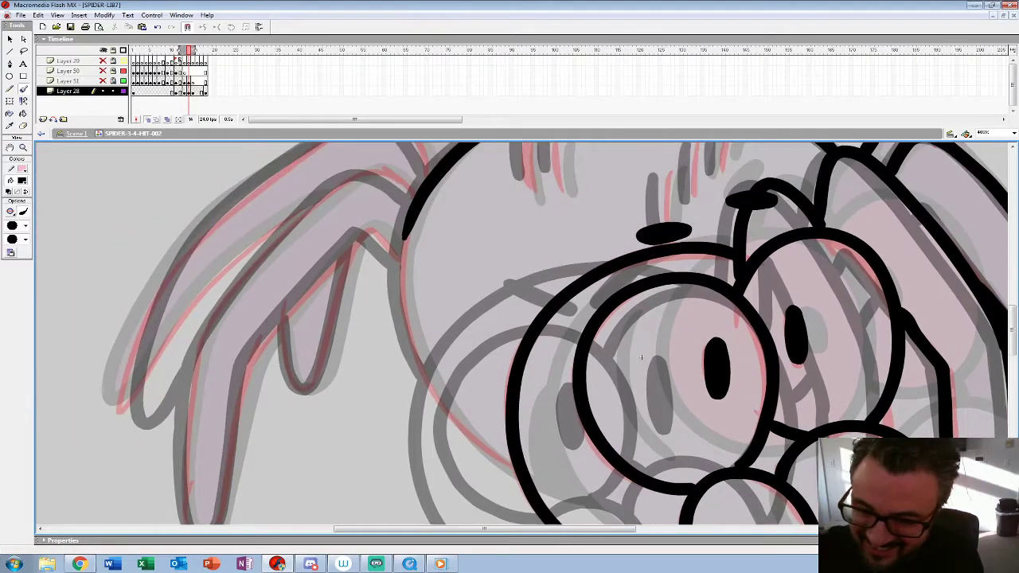
mouse_move(402, 208)
mouse_down()
mouse_move(404, 318)
mouse_move(510, 476)
mouse_up()
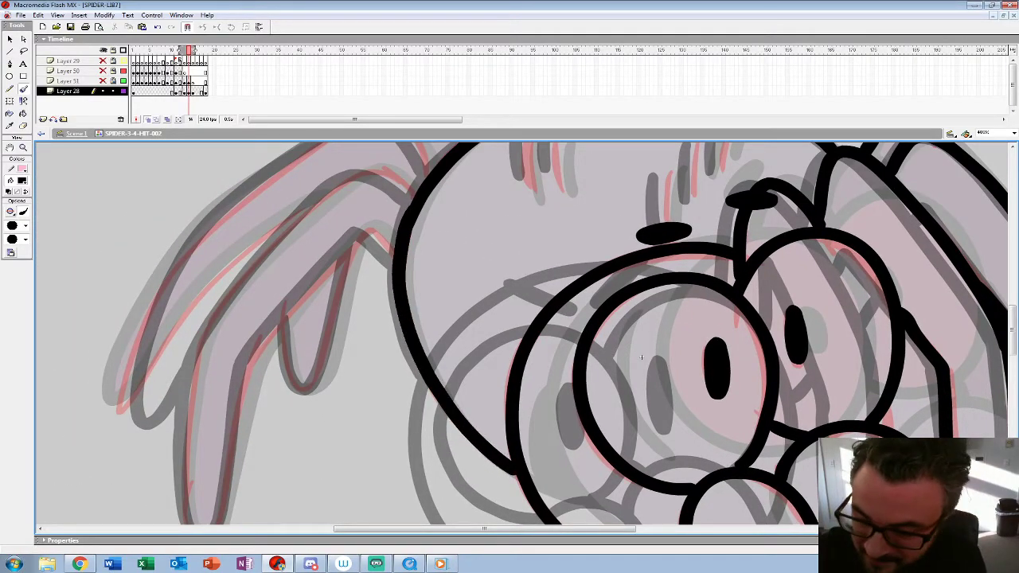
drag(641, 357, 603, 494)
Step: Ink the short hair marks on the spider's back in black, following the red sketch
drag(490, 260, 491, 325)
drag(518, 265, 520, 320)
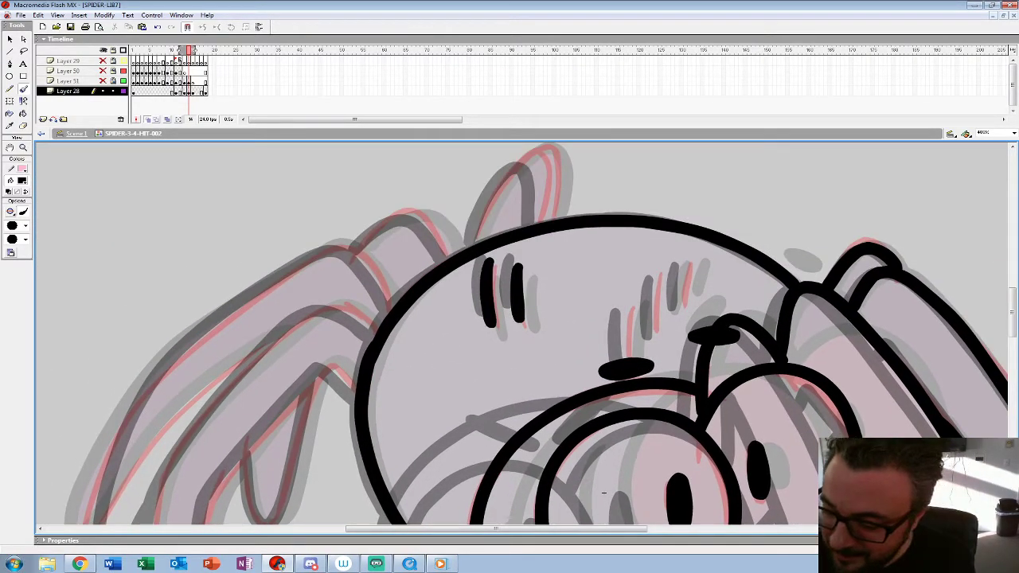
drag(631, 307, 629, 358)
drag(664, 271, 661, 322)
drag(690, 264, 674, 309)
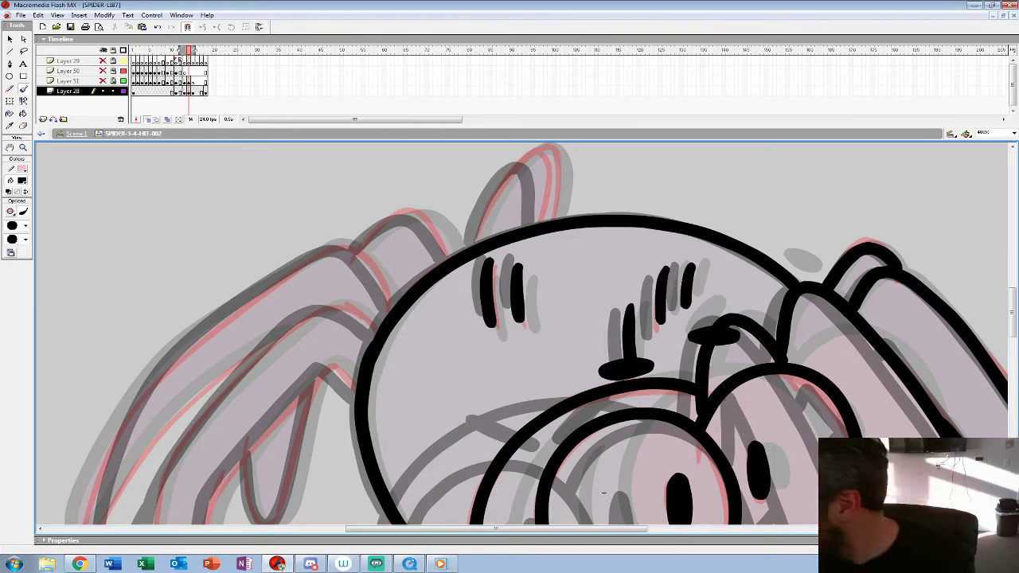
Step: Ink the left-hand legs, the rear leg joint and the raised tip above the back on frame 14
mouse_move(603, 494)
mouse_down()
mouse_move(635, 483)
mouse_move(731, 334)
mouse_move(698, 290)
mouse_move(742, 313)
mouse_move(882, 336)
mouse_up()
mouse_move(653, 169)
mouse_down()
mouse_move(549, 193)
mouse_move(442, 328)
mouse_move(421, 465)
mouse_move(450, 519)
mouse_move(484, 355)
mouse_move(567, 249)
mouse_move(624, 209)
mouse_move(635, 234)
mouse_up()
drag(882, 345, 887, 415)
mouse_move(676, 231)
mouse_down()
mouse_move(627, 170)
mouse_move(510, 235)
mouse_move(385, 376)
mouse_move(398, 470)
mouse_move(522, 296)
mouse_up()
mouse_move(539, 374)
mouse_down()
mouse_move(532, 413)
mouse_move(571, 411)
mouse_move(605, 298)
mouse_up()
drag(886, 414, 822, 501)
mouse_move(672, 261)
mouse_down()
mouse_move(654, 237)
mouse_move(578, 253)
mouse_up()
mouse_move(716, 239)
mouse_down()
mouse_move(537, 308)
mouse_move(581, 236)
mouse_move(593, 296)
mouse_up()
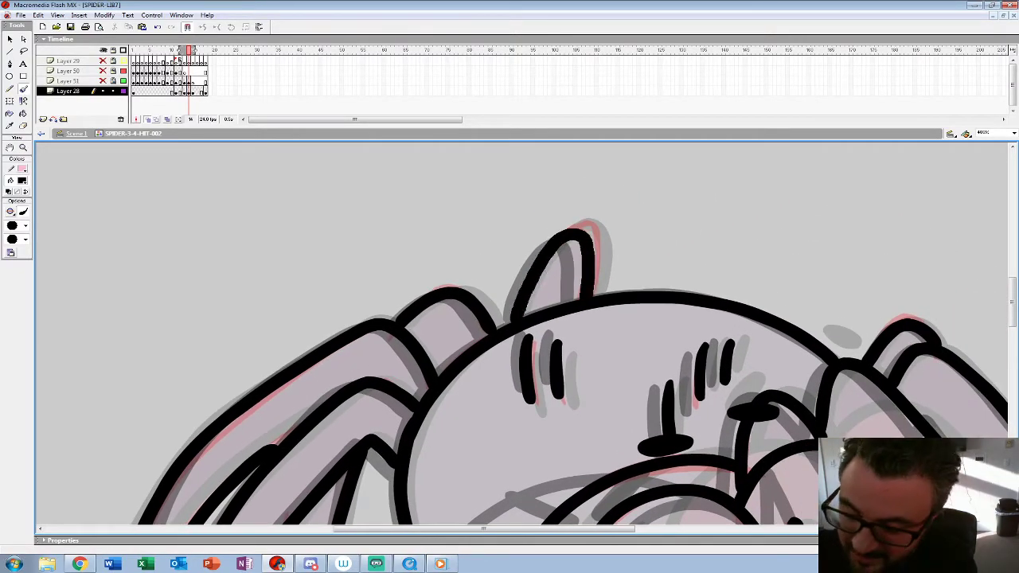
Step: Remove the red sketch from frame 13 and play back the animation to check the inked frame 14
key(z)
alt+click(591, 292)
alt+click(590, 292)
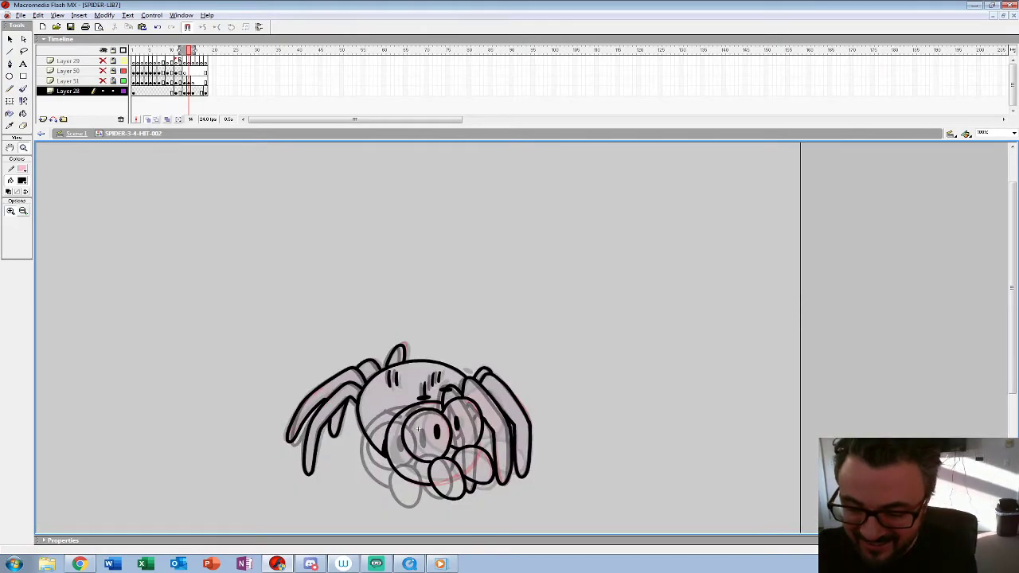
alt+click(590, 291)
drag(184, 91, 188, 92)
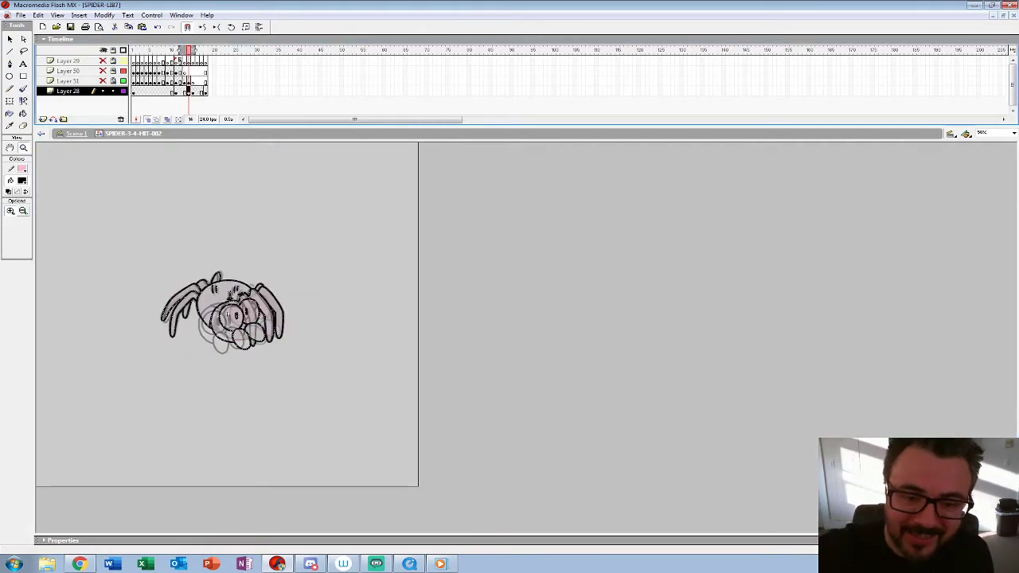
click(281, 301)
click(406, 308)
drag(546, 451, 463, 319)
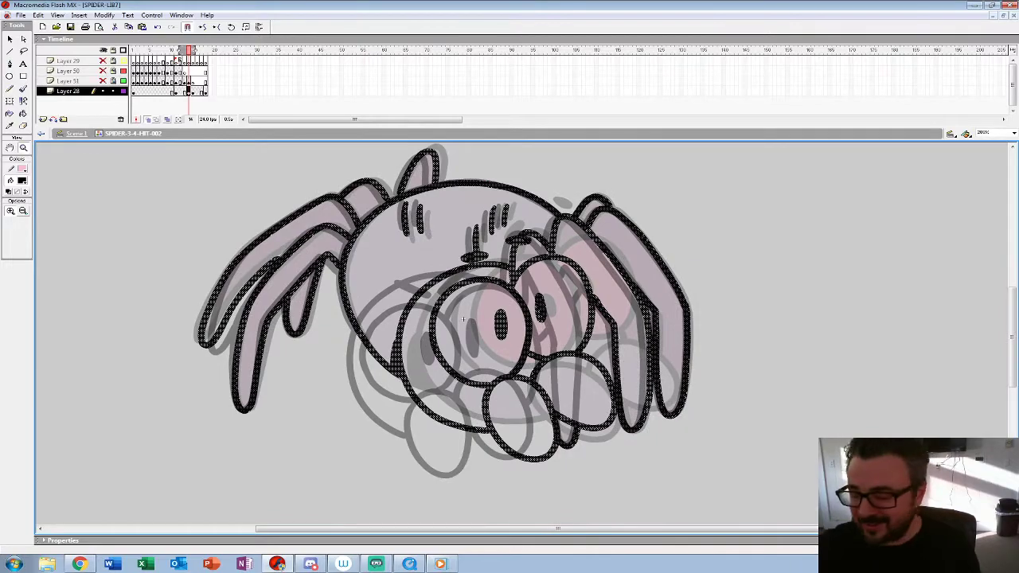
key(Return)
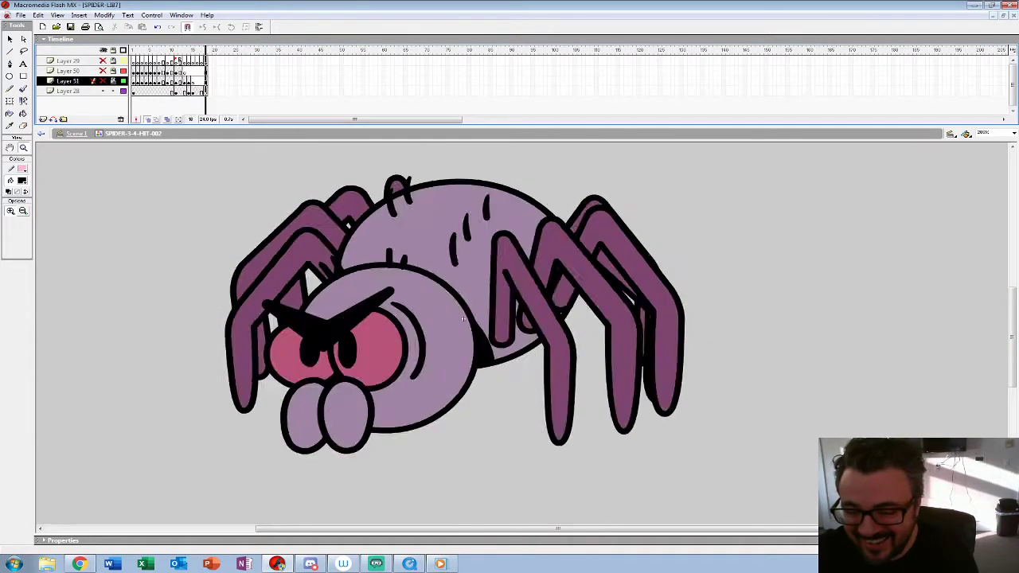
key(Return)
key(ctrl+a)
key(Delete)
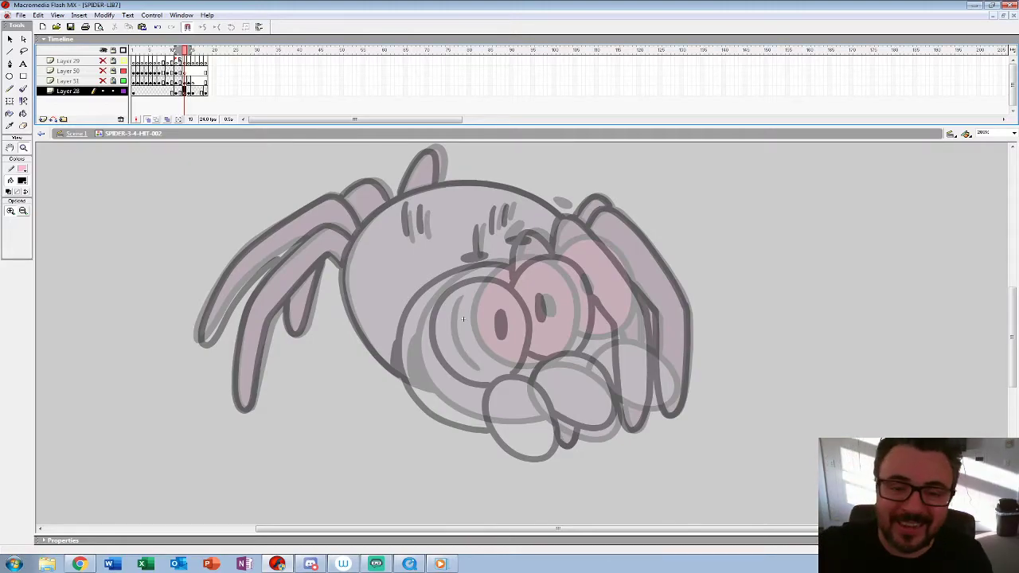
Step: Ink the curved crease beside the near eye on frame 14 and select the frame's whole drawing
key(period)
click(462, 318)
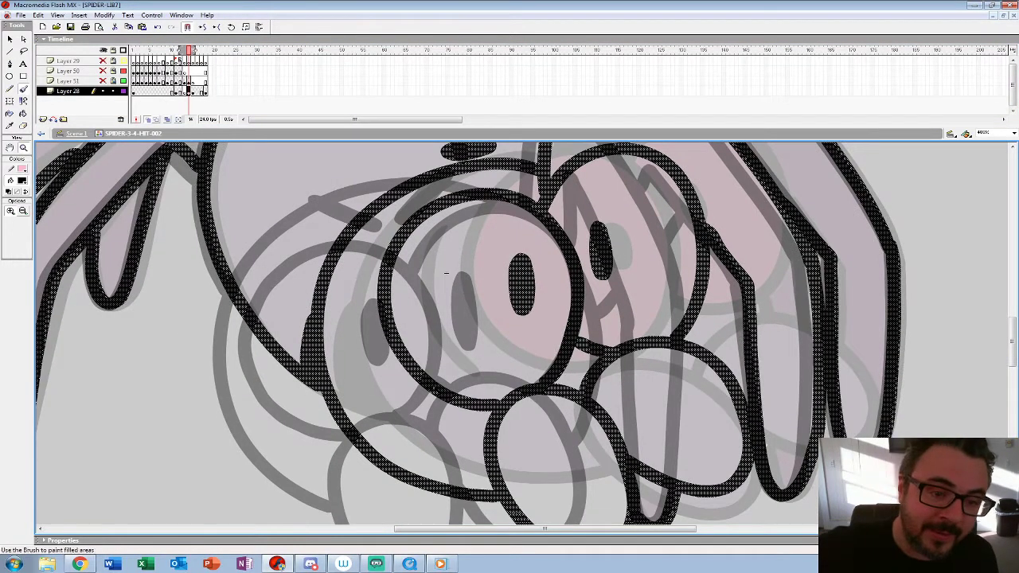
mouse_move(367, 270)
mouse_down()
mouse_move(373, 357)
mouse_move(414, 408)
mouse_up()
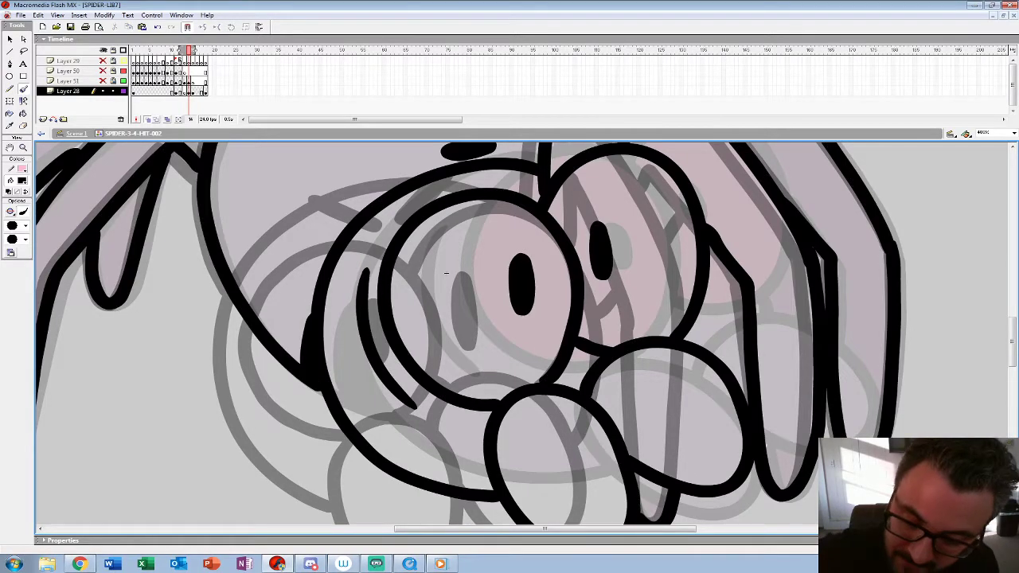
key(comma)
key(period)
key(z)
alt+click(446, 273)
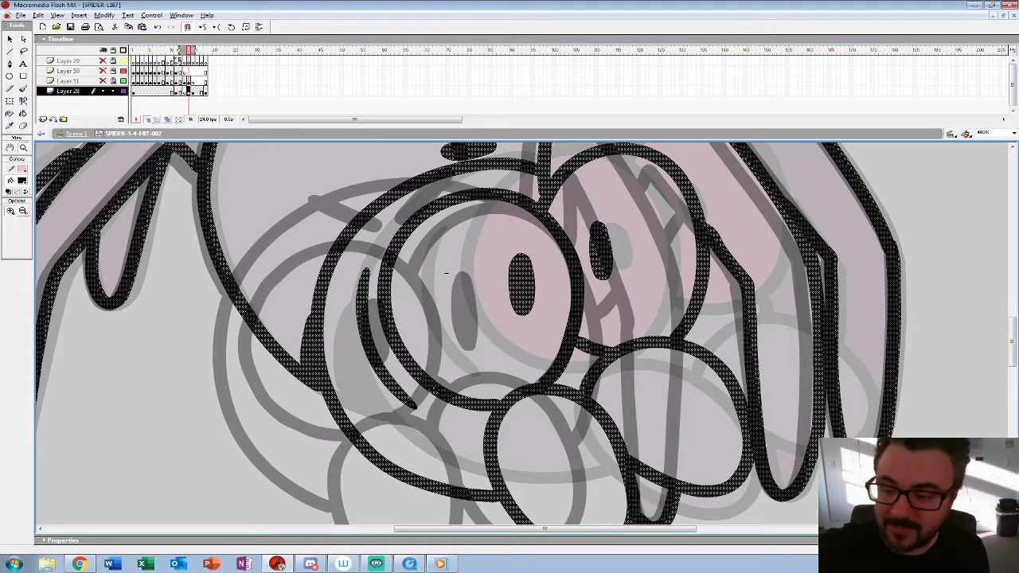
alt+click(446, 274)
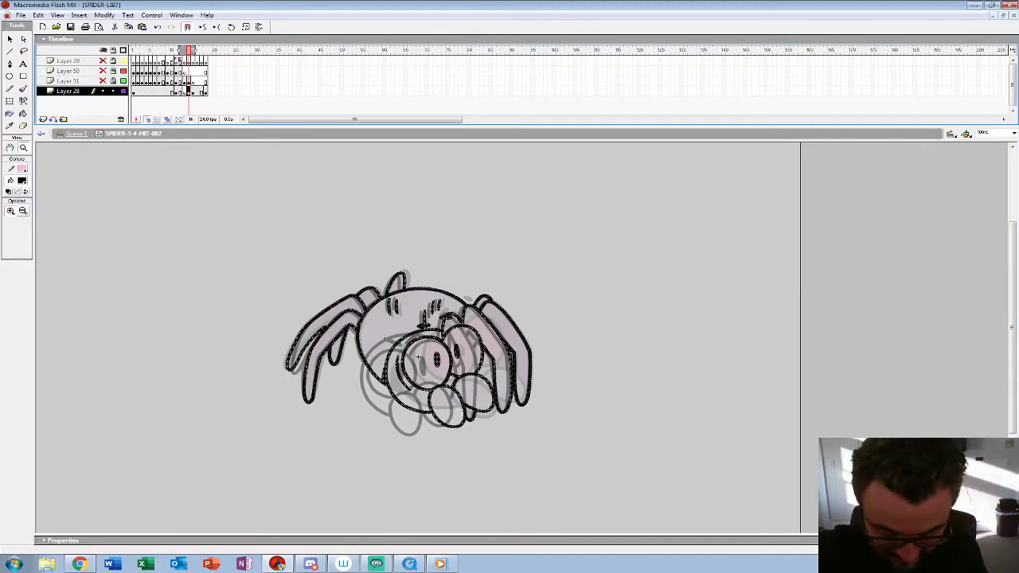
Step: Place a copy of the frame 14 drawing on frame 13 and shift it right and up to match the frame 12 face
key(comma)
key(period)
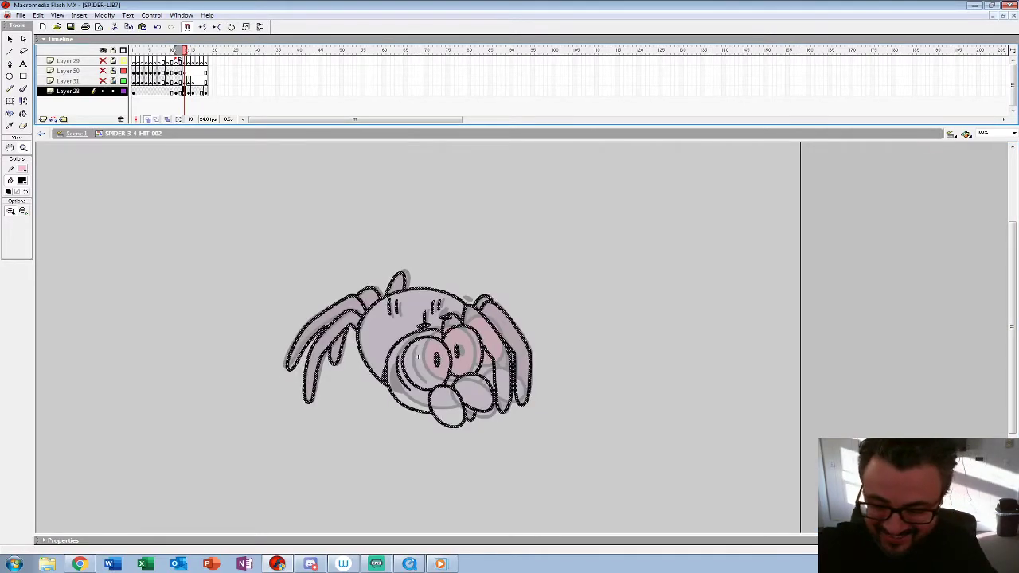
key(shift+Right)
key(shift+Right)
key(shift+Right)
key(shift+Right)
key(shift+Right)
key(shift+Up)
key(shift+Up)
key(shift+Left)
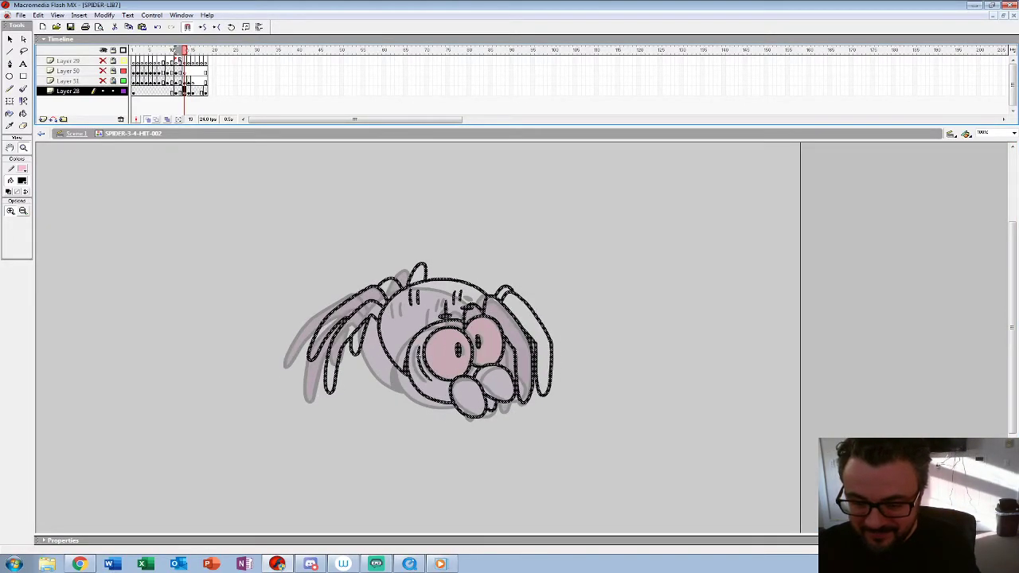
key(comma)
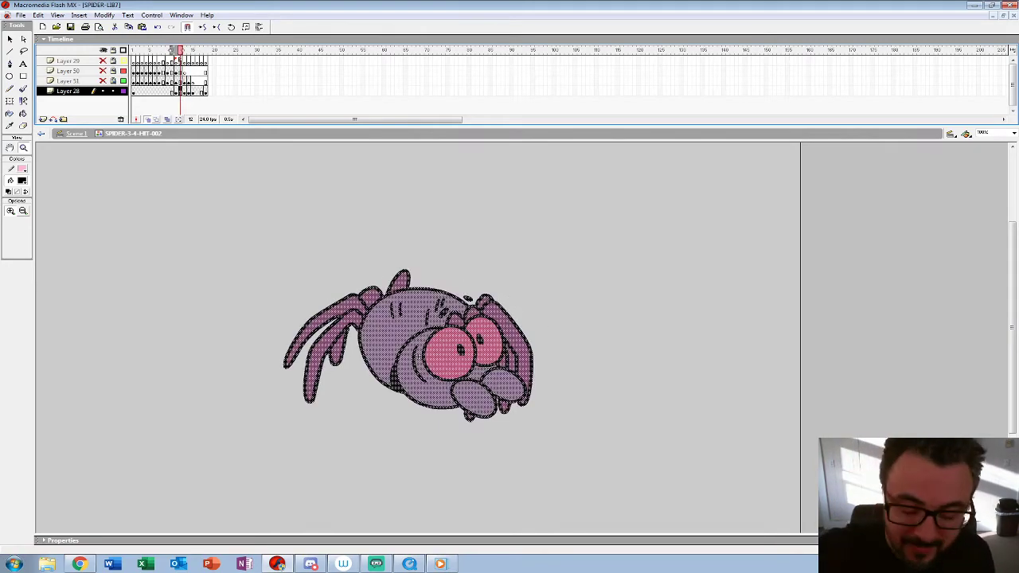
Step: On a blank keyframe at frame 12, ink the mouth lobes, both eyes and their pupils in black between the onion-skinned poses
key(period)
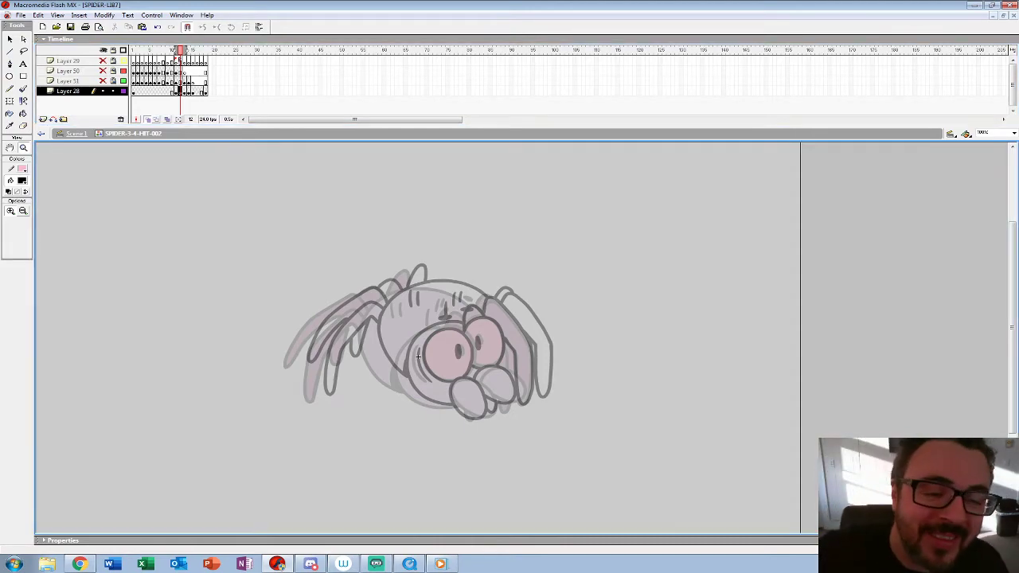
key(ctrl+equal)
key(ctrl+equal)
drag(443, 379, 283, 227)
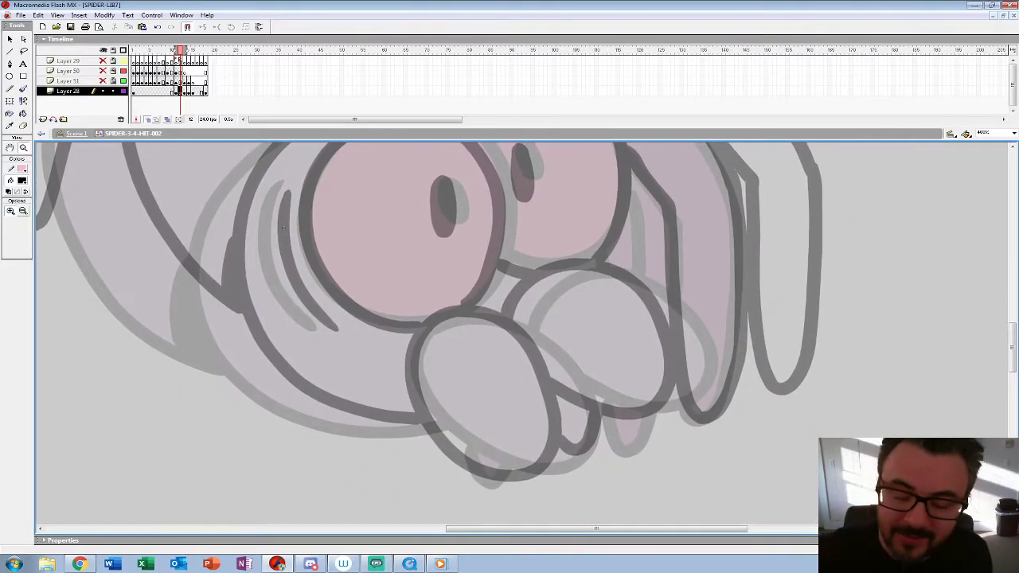
key(b)
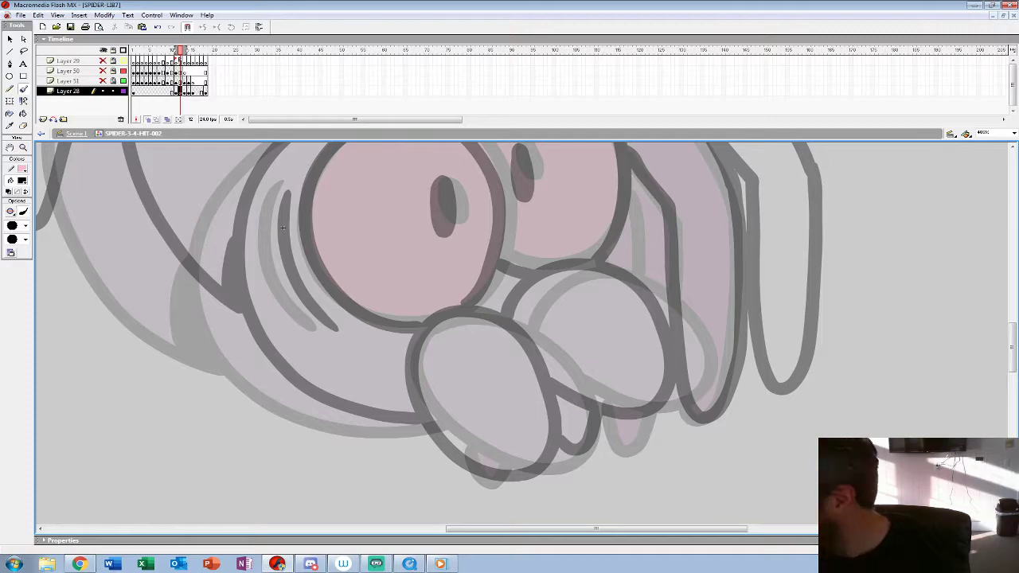
mouse_move(445, 317)
mouse_down()
mouse_move(415, 369)
mouse_move(459, 444)
mouse_move(525, 472)
mouse_move(572, 455)
mouse_move(578, 433)
mouse_move(549, 356)
mouse_move(484, 313)
mouse_move(438, 312)
mouse_up()
mouse_move(569, 378)
mouse_down()
mouse_move(441, 391)
mouse_move(560, 405)
mouse_move(502, 284)
mouse_move(395, 331)
mouse_move(598, 426)
mouse_move(611, 417)
mouse_up()
mouse_move(549, 408)
mouse_down()
mouse_move(579, 380)
mouse_move(592, 325)
mouse_move(582, 269)
mouse_move(555, 228)
mouse_move(511, 211)
mouse_move(448, 223)
mouse_move(403, 269)
mouse_move(390, 322)
mouse_move(406, 374)
mouse_move(440, 408)
mouse_move(514, 428)
mouse_up()
mouse_move(528, 282)
mouse_down()
mouse_move(538, 325)
mouse_move(536, 282)
mouse_move(536, 312)
mouse_move(414, 363)
mouse_up()
mouse_move(466, 416)
mouse_down()
mouse_move(514, 426)
mouse_move(570, 398)
mouse_move(587, 359)
mouse_move(588, 311)
mouse_move(573, 269)
mouse_move(543, 236)
mouse_move(496, 221)
mouse_move(450, 244)
mouse_move(429, 277)
mouse_up()
mouse_move(480, 303)
mouse_down()
mouse_move(492, 340)
mouse_move(485, 308)
mouse_move(675, 230)
mouse_up()
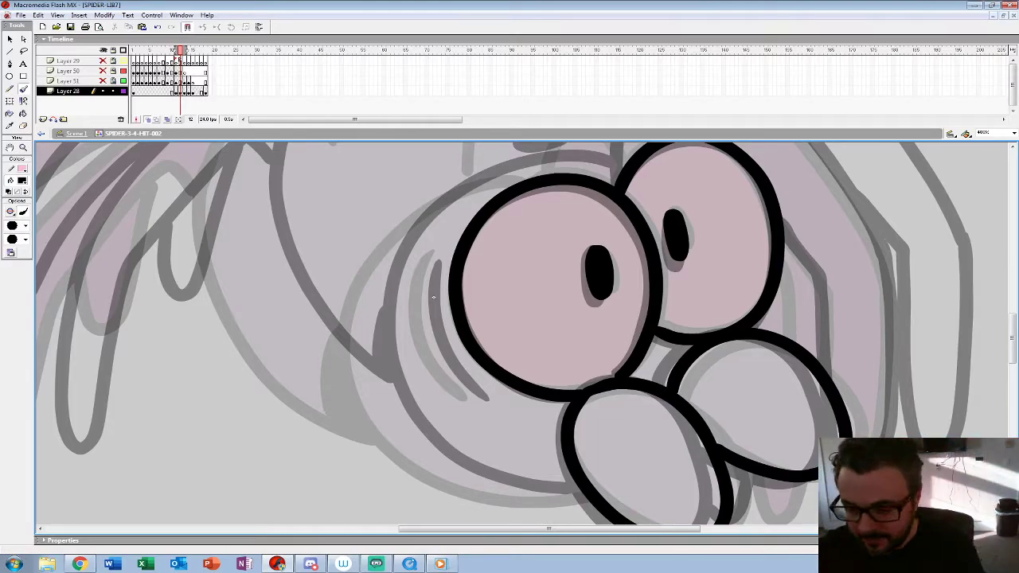
Step: Ink the curved cheek crease and the head outline around the near eye on frame 12
mouse_move(433, 259)
mouse_down()
mouse_move(420, 291)
mouse_move(434, 360)
mouse_move(474, 394)
mouse_up()
drag(433, 298, 465, 320)
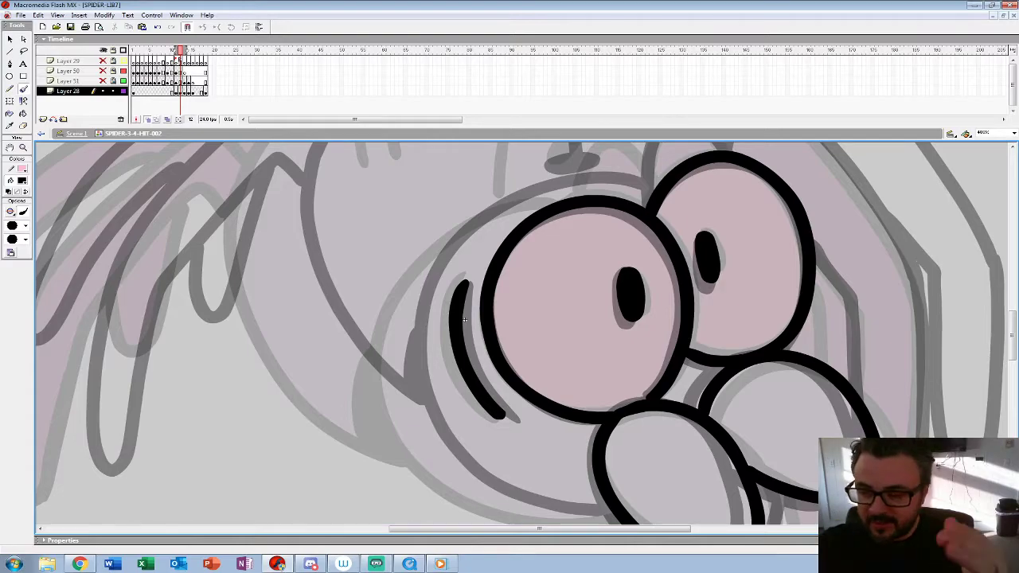
mouse_move(465, 319)
mouse_down()
mouse_move(467, 282)
mouse_move(468, 294)
mouse_up()
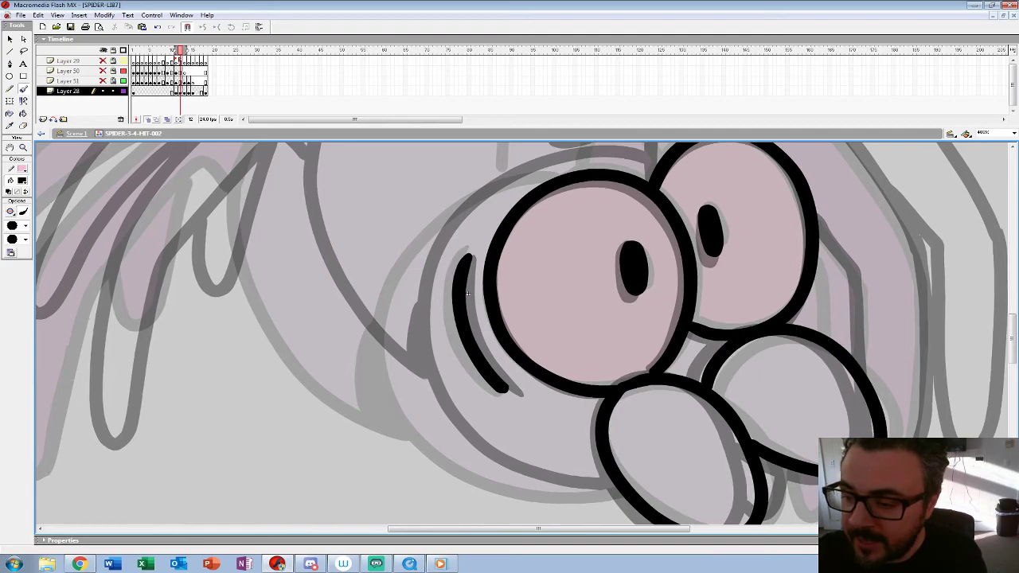
mouse_move(649, 174)
mouse_down()
mouse_move(536, 170)
mouse_move(472, 195)
mouse_move(426, 240)
mouse_move(398, 299)
mouse_up()
key(ctrl+z)
mouse_move(649, 171)
mouse_down()
mouse_move(532, 171)
mouse_move(398, 291)
mouse_move(421, 410)
mouse_move(517, 481)
mouse_move(614, 482)
mouse_up()
drag(468, 293, 401, 346)
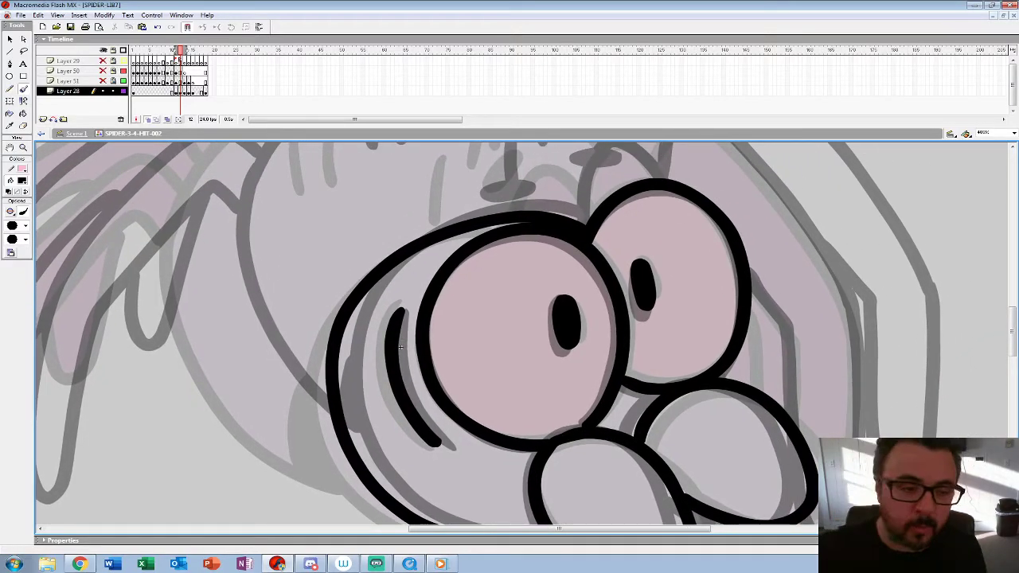
Step: Ink the two slanted oval brow marks above the eyes on frame 12
key(z)
key(ctrl+1)
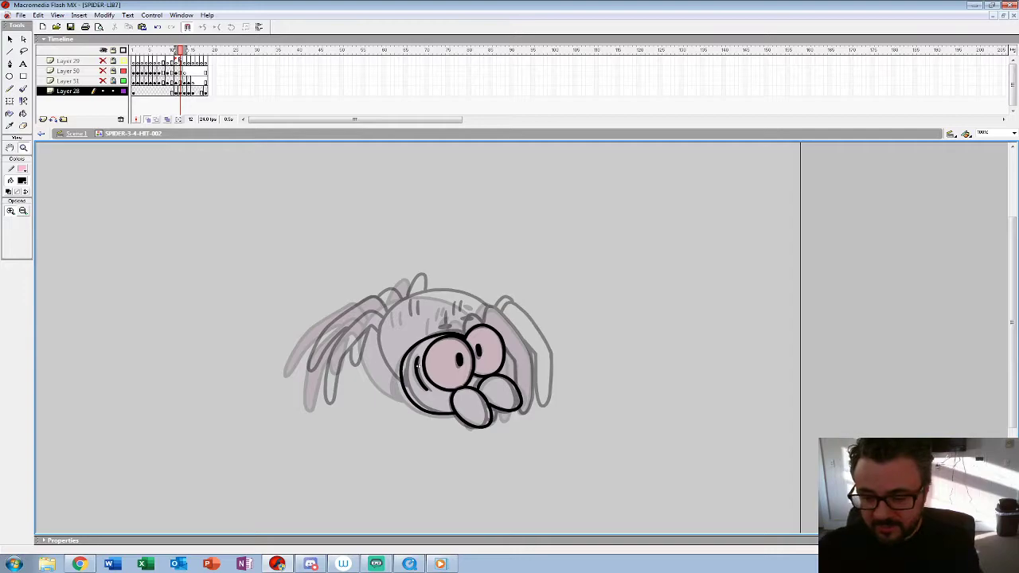
click(417, 365)
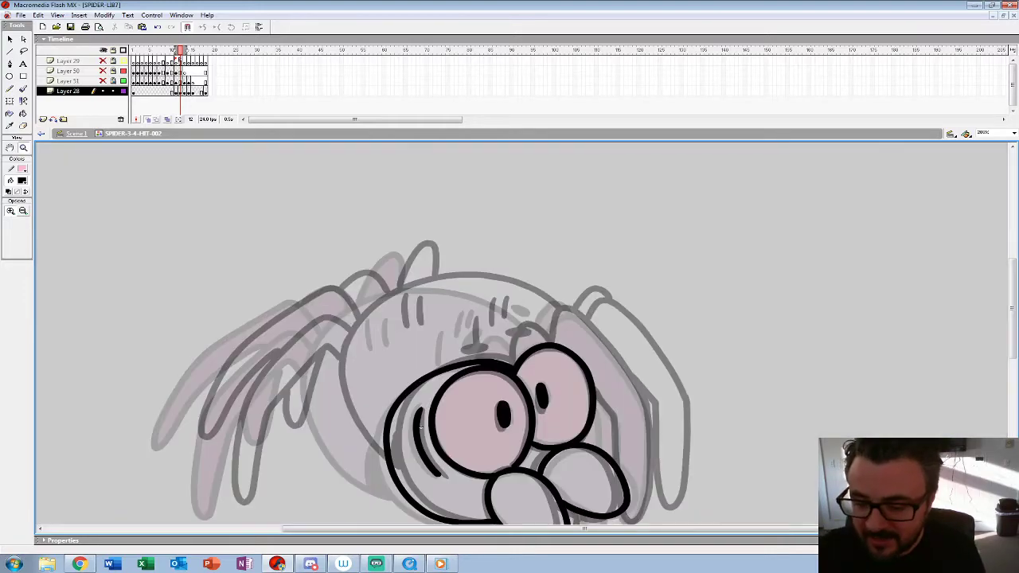
click(322, 501)
key(b)
mouse_move(407, 347)
mouse_down()
mouse_move(450, 328)
mouse_move(410, 330)
mouse_move(430, 333)
mouse_up()
mouse_move(500, 296)
mouse_down()
mouse_move(539, 290)
mouse_move(502, 296)
mouse_up()
Step: Transfer the inked face from frame 12 to frame 13 in place of the shifted copy and nudge it left and down
key(z)
alt+click(390, 289)
alt+click(390, 289)
scroll(418, 377, down, 3)
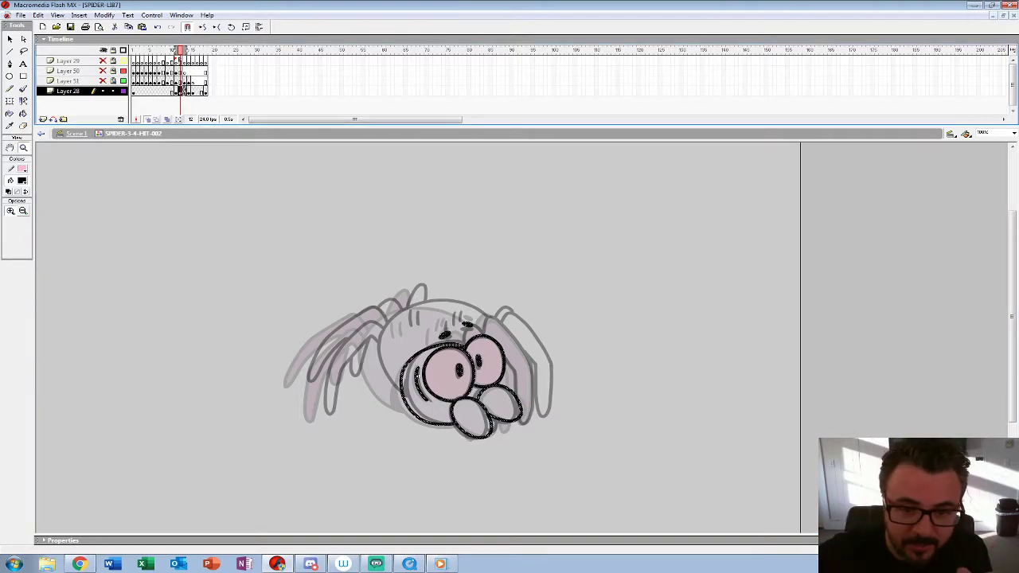
key(period)
key(shift+Left)
key(shift+Left)
key(shift+Down)
key(Right)
key(Right)
key(Right)
key(Right)
key(Right)
key(Right)
key(Down)
key(Left)
key(Down)
key(Up)
key(Right)
key(Left)
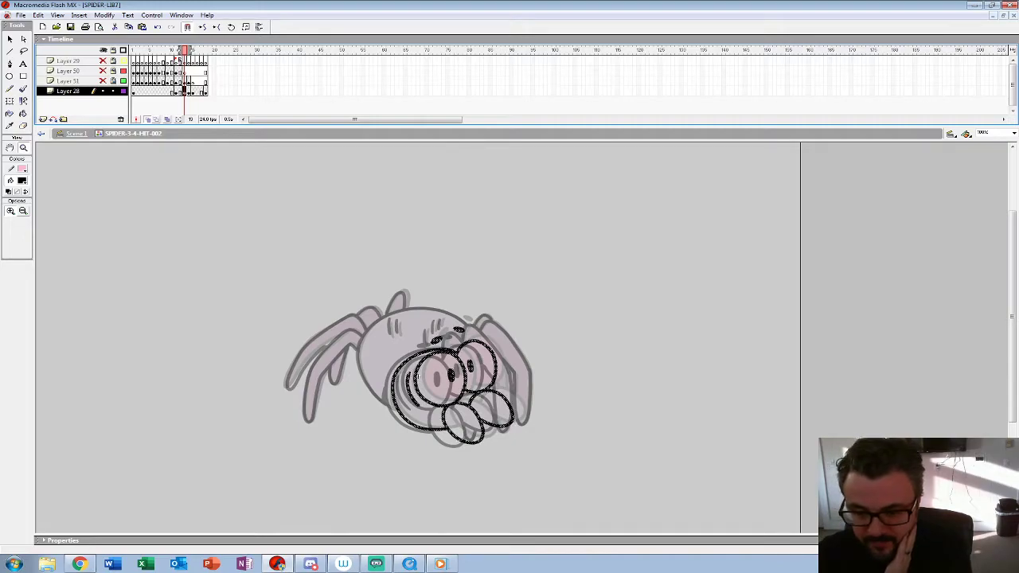
Step: Ink the short leg bend behind the eyes and the front right-hand leg in black on frame 13
click(418, 377)
click(418, 376)
drag(350, 456, 285, 448)
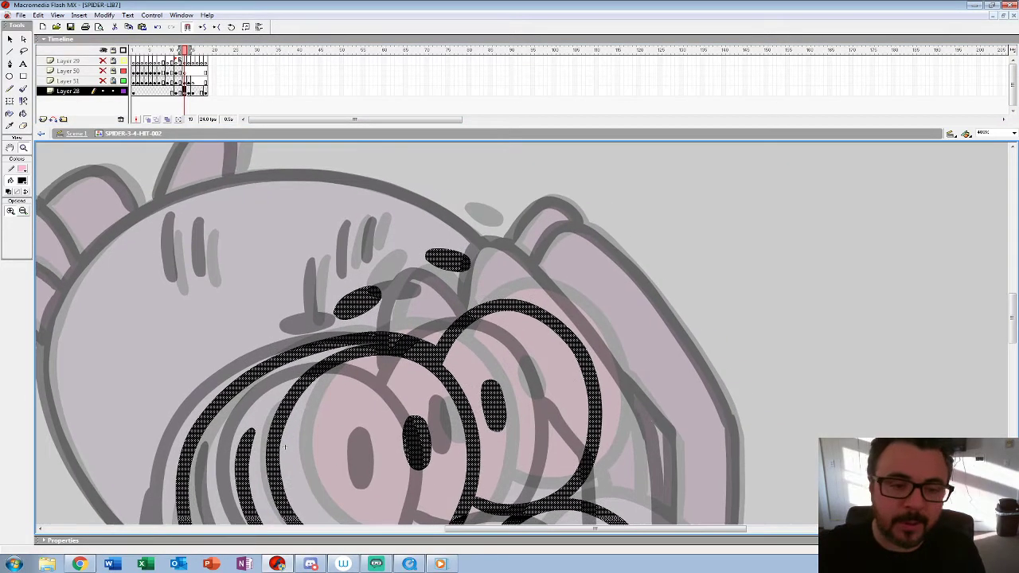
key(b)
mouse_move(387, 338)
mouse_down()
mouse_move(398, 303)
mouse_move(446, 274)
mouse_move(473, 312)
mouse_up()
drag(282, 452, 213, 407)
mouse_move(397, 259)
mouse_down()
mouse_move(430, 197)
mouse_move(492, 248)
mouse_move(557, 349)
mouse_move(581, 409)
mouse_up()
drag(213, 407, 142, 220)
drag(499, 204, 509, 333)
mouse_move(507, 413)
mouse_down()
mouse_move(483, 443)
mouse_move(467, 429)
mouse_up()
drag(452, 236, 455, 276)
drag(142, 219, 143, 432)
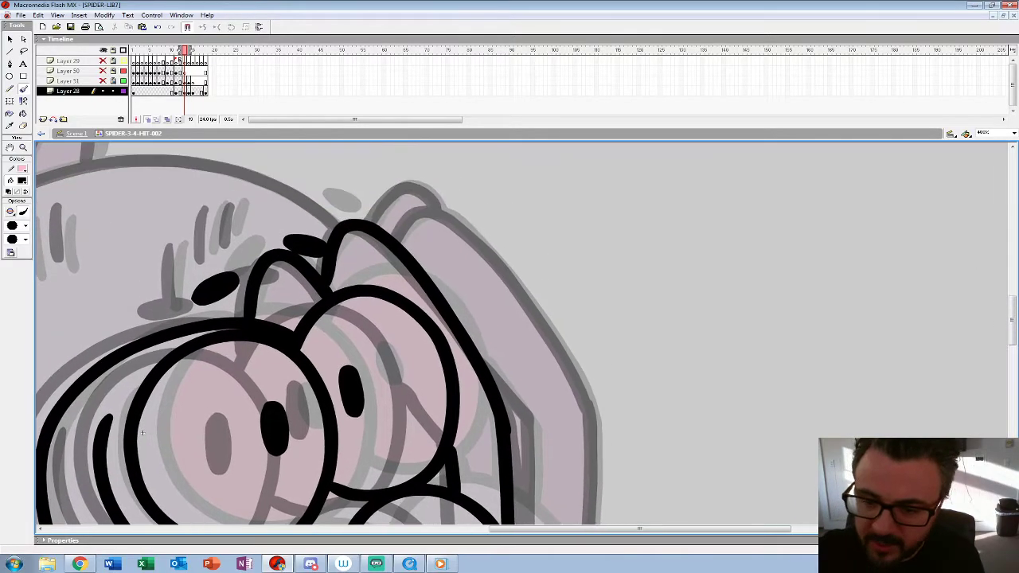
Step: Ink the outer right-hand leg and the rear leg joint behind it on frame 13
mouse_move(398, 239)
mouse_down()
mouse_move(439, 211)
mouse_move(469, 232)
mouse_move(589, 405)
mouse_up()
drag(143, 432, 76, 233)
mouse_move(522, 208)
mouse_down()
mouse_move(527, 317)
mouse_move(492, 429)
mouse_move(463, 320)
mouse_move(461, 221)
mouse_move(410, 147)
mouse_up()
mouse_move(77, 234)
mouse_down()
mouse_move(293, 495)
mouse_move(469, 467)
mouse_up()
Step: Ink the remaining right-hand leg edge and the short hair marks across the top of the body on frame 13
drag(508, 277, 500, 344)
drag(545, 237, 540, 280)
drag(535, 248, 532, 285)
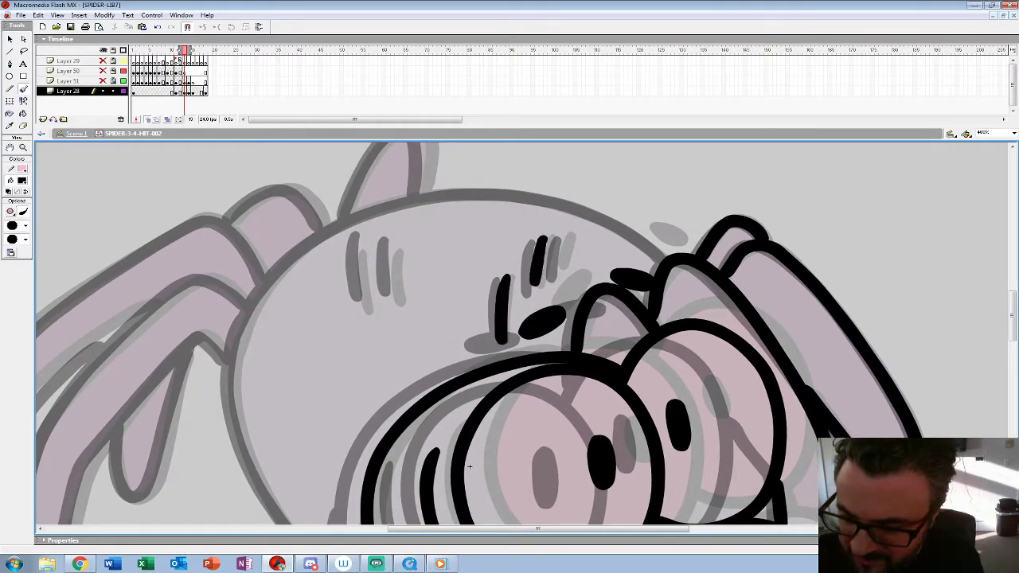
drag(567, 232, 559, 264)
drag(397, 242, 389, 299)
mouse_move(364, 239)
mouse_down()
mouse_move(355, 306)
mouse_move(367, 306)
mouse_up()
Step: Ink the body outline in black on frame 13, from the right-hand legs over the back and down the left side
drag(468, 466, 624, 453)
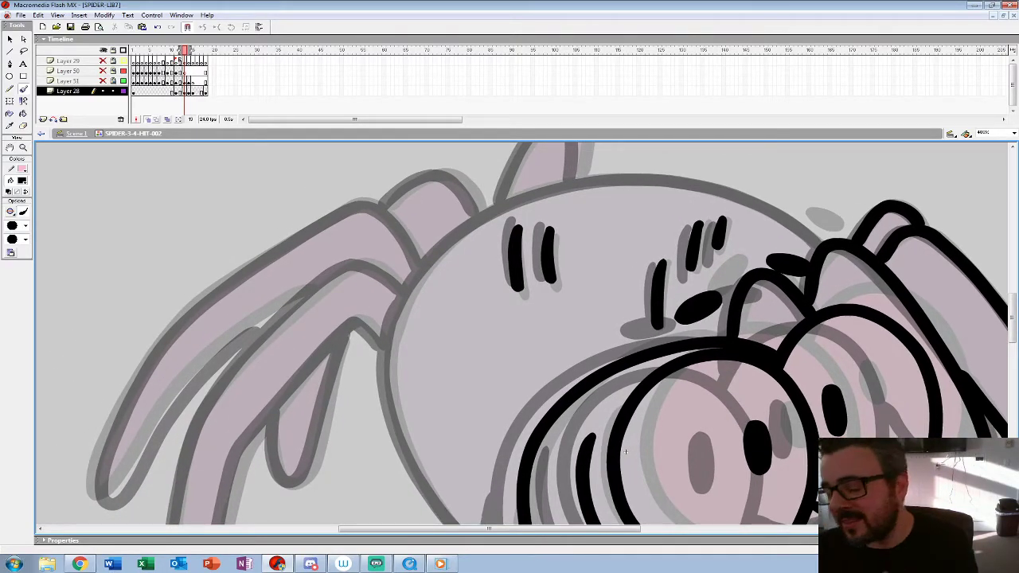
mouse_move(823, 247)
mouse_down()
mouse_move(730, 193)
mouse_move(572, 185)
mouse_move(462, 233)
mouse_move(409, 287)
mouse_move(390, 329)
mouse_move(626, 451)
mouse_move(676, 371)
mouse_move(690, 317)
mouse_move(452, 213)
mouse_move(456, 268)
mouse_move(482, 335)
mouse_move(525, 396)
mouse_move(605, 454)
mouse_up()
mouse_move(582, 356)
mouse_down()
mouse_move(575, 412)
mouse_move(592, 435)
mouse_up()
drag(203, 355, 204, 357)
mouse_move(690, 319)
mouse_down()
mouse_move(828, 338)
mouse_move(847, 367)
mouse_up()
Step: Ink the long left-hand legs in black on frame 13, following their onion-skinned outlines
mouse_move(625, 206)
mouse_down()
mouse_move(580, 182)
mouse_move(539, 208)
mouse_move(428, 324)
mouse_up()
mouse_move(622, 188)
mouse_down()
mouse_move(572, 180)
mouse_move(544, 198)
mouse_move(434, 313)
mouse_up()
mouse_move(845, 361)
mouse_down()
mouse_move(960, 280)
mouse_move(914, 335)
mouse_up()
key(ctrl+z)
mouse_move(692, 175)
mouse_down()
mouse_move(639, 149)
mouse_move(550, 224)
mouse_move(484, 309)
mouse_move(458, 398)
mouse_move(451, 490)
mouse_move(466, 509)
mouse_up()
mouse_move(669, 232)
mouse_down()
mouse_move(643, 203)
mouse_move(573, 275)
mouse_move(523, 347)
mouse_move(485, 514)
mouse_move(463, 509)
mouse_up()
drag(518, 302, 531, 391)
Step: Ink the inner left-hand leg, the rear leg joint and the short pointed leg above the back on frame 13
mouse_move(722, 233)
mouse_down()
mouse_move(711, 213)
mouse_move(651, 182)
mouse_move(516, 266)
mouse_move(422, 381)
mouse_move(407, 475)
mouse_move(503, 341)
mouse_move(594, 269)
mouse_move(506, 320)
mouse_up()
mouse_move(651, 236)
mouse_down()
mouse_move(600, 199)
mouse_move(555, 229)
mouse_up()
mouse_move(443, 438)
mouse_down()
mouse_move(441, 491)
mouse_move(462, 506)
mouse_move(484, 476)
mouse_move(516, 371)
mouse_up()
drag(796, 476, 709, 557)
mouse_move(657, 283)
mouse_down()
mouse_move(661, 240)
mouse_move(642, 220)
mouse_up()
mouse_move(582, 308)
mouse_down()
mouse_move(646, 213)
mouse_move(660, 285)
mouse_move(449, 261)
mouse_up()
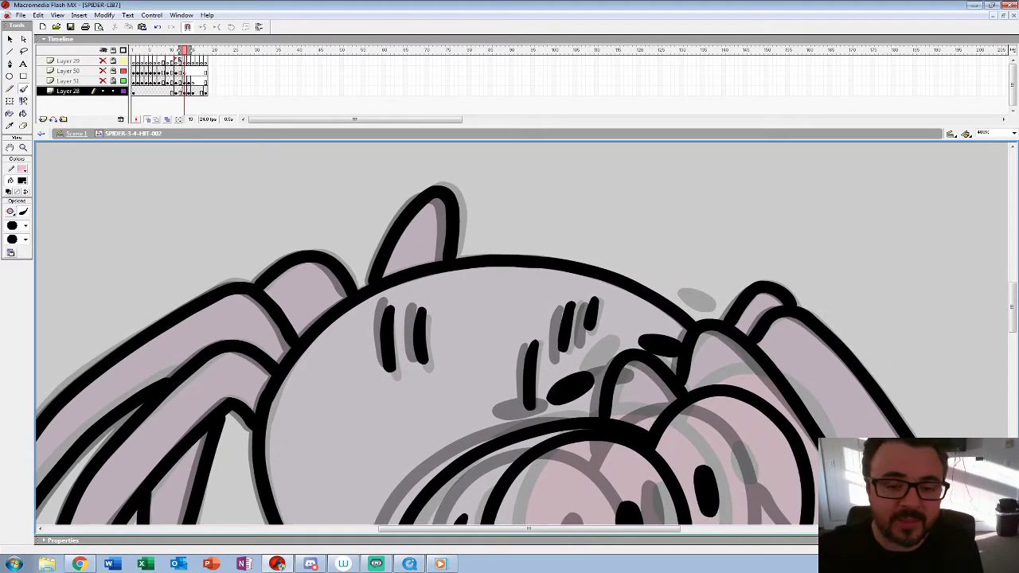
Step: Play back the hit reaction at full view and compare the inked in-betweens on frames 11 to 15
click(23, 148)
alt+click(402, 398)
alt+click(418, 423)
alt+click(418, 423)
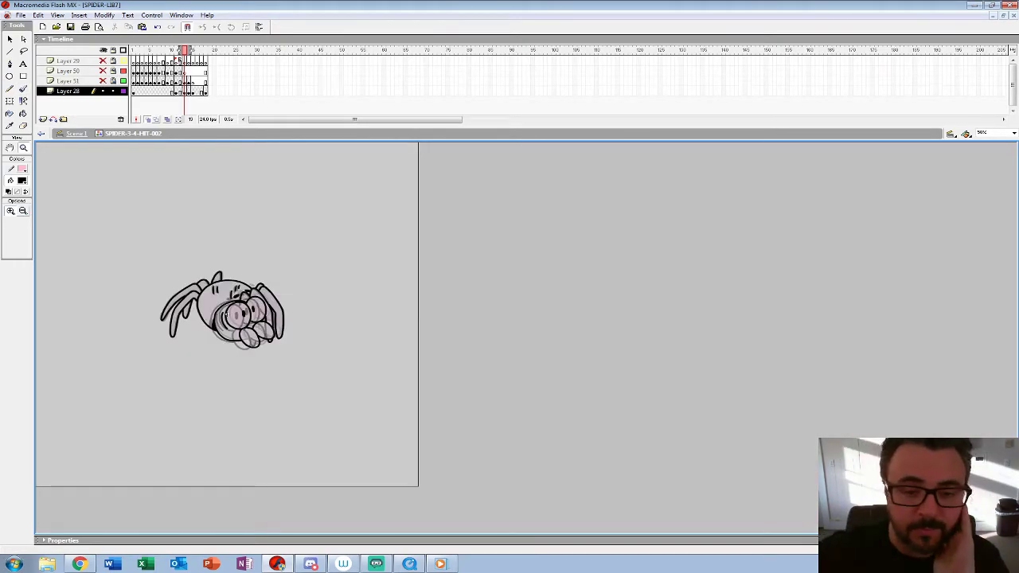
key(Return)
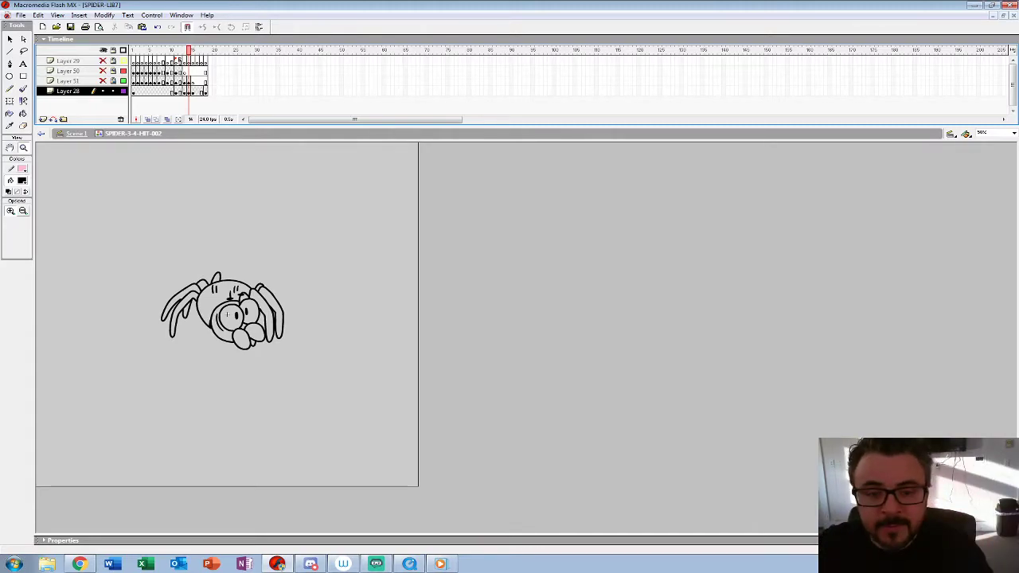
click(176, 81)
key(Return)
key(Return)
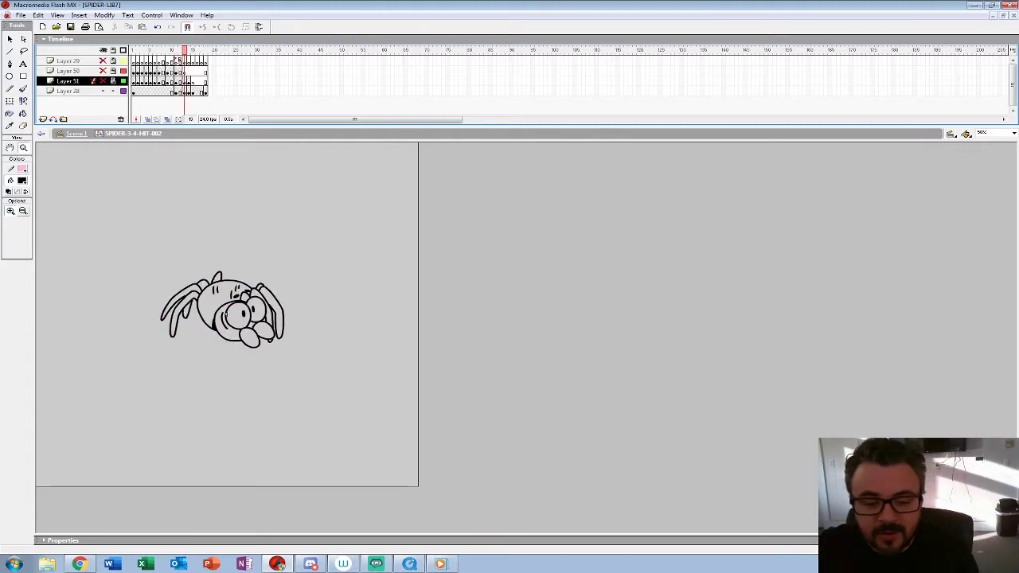
click(193, 91)
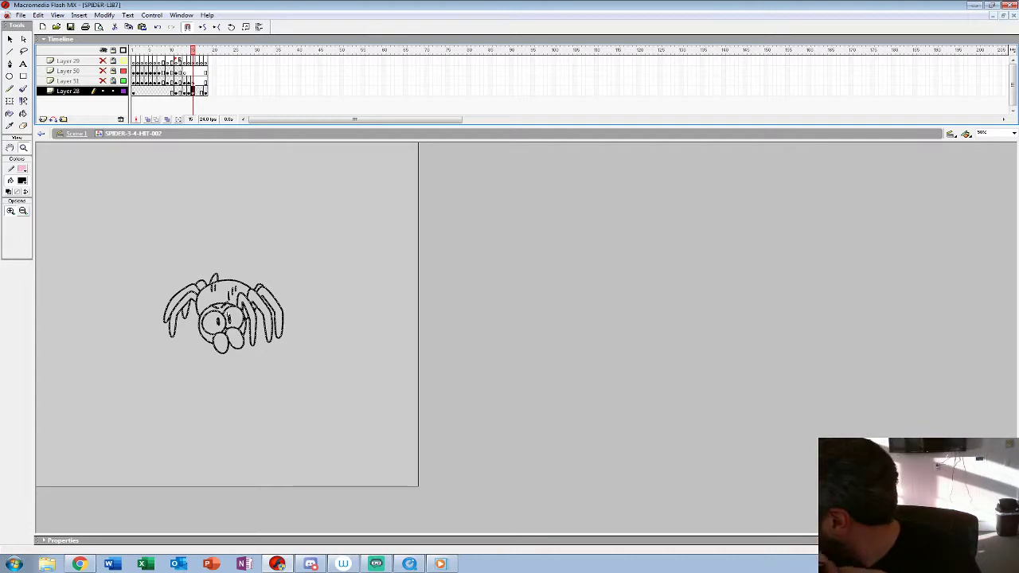
key(Return)
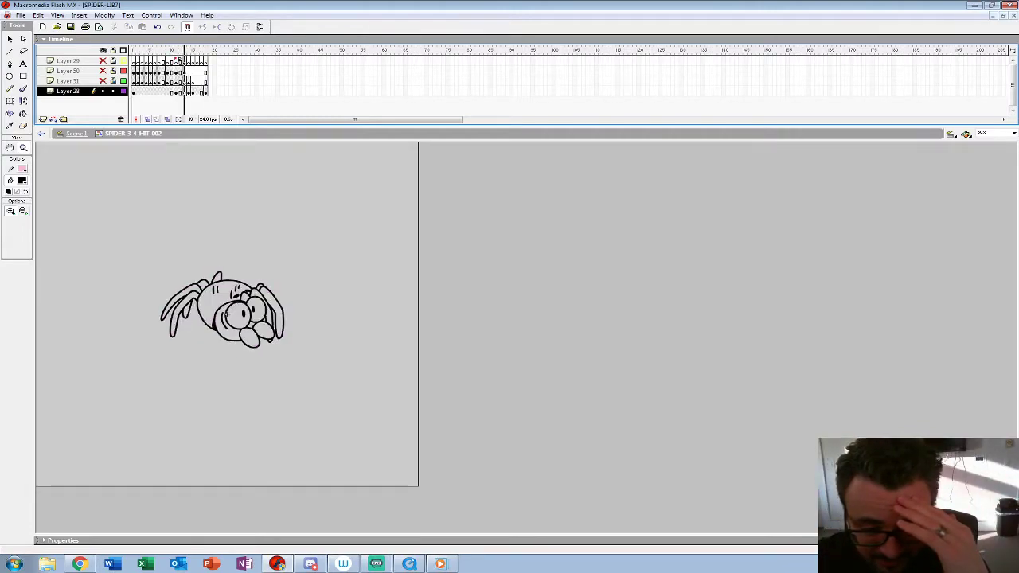
Step: Replace the frame 16 drawing on Layer 28 with an in-place copy of the frame 15 drawing, with onion skinning on
click(197, 91)
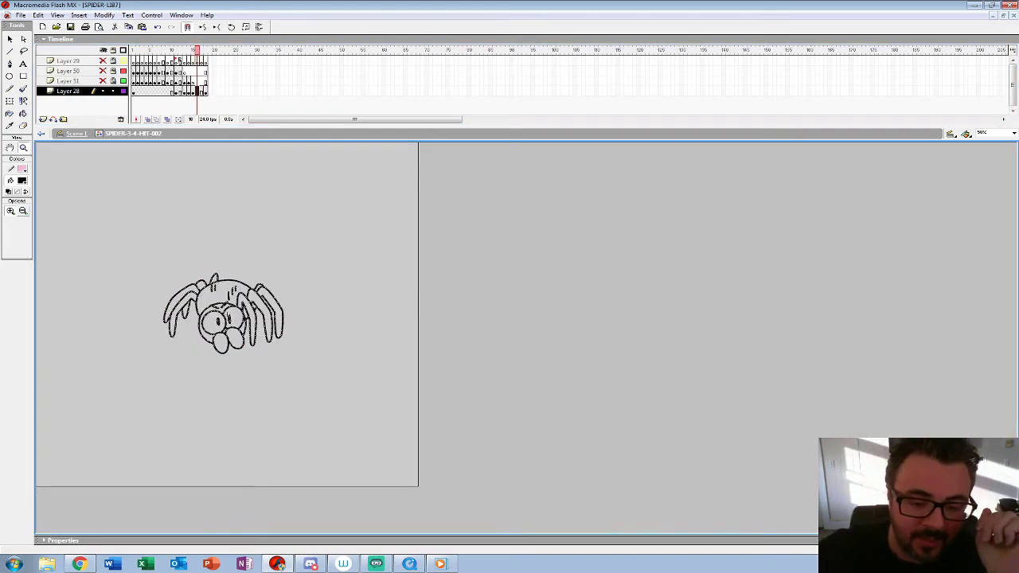
click(223, 316)
key(Delete)
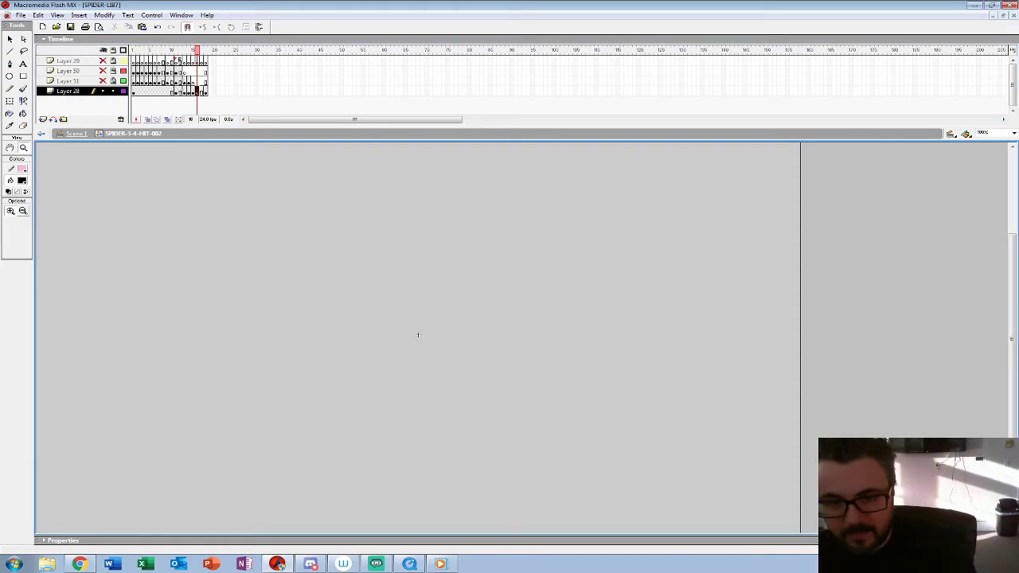
click(148, 119)
click(418, 335)
drag(418, 335, 402, 298)
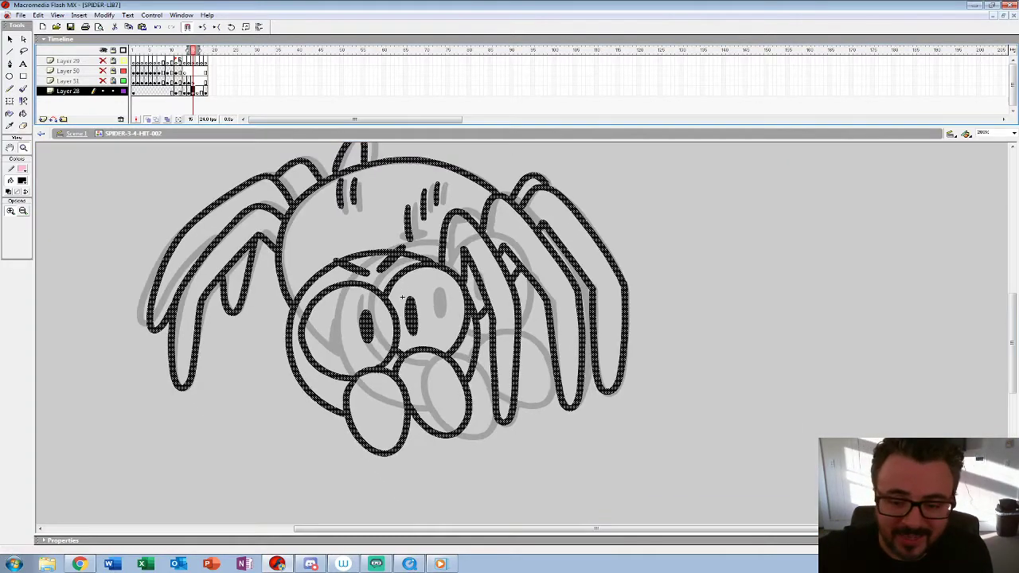
key(.)
key(ctrl+shift+v)
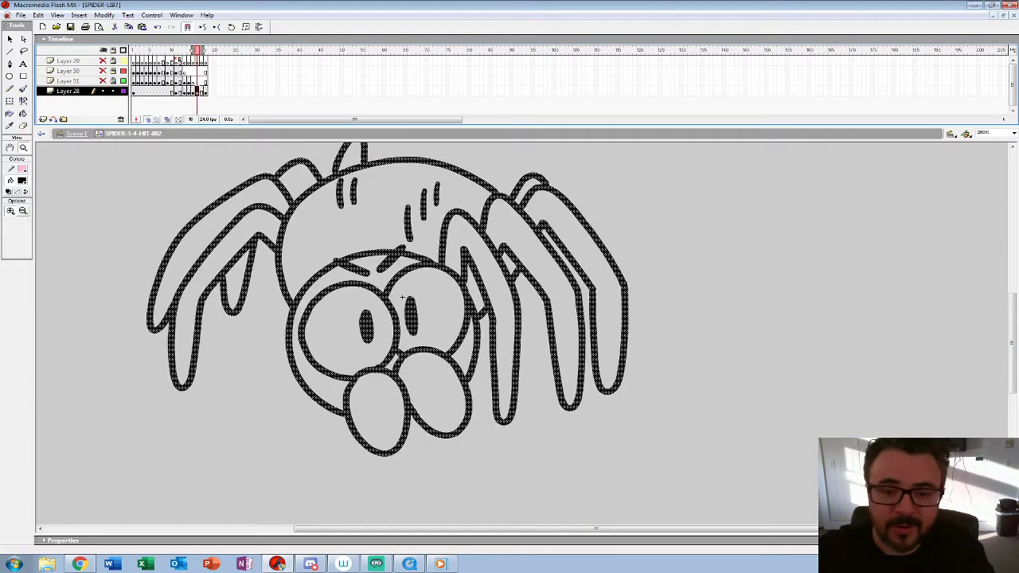
Step: Extend the onion skin range to frame 18 and nudge the frame 16 copy left until its face nears the final pose
key(.)
drag(193, 50, 197, 50)
drag(203, 50, 208, 50)
key(Left)
key(Left)
key(Left)
key(Left)
key(Left)
key(Left)
key(Left)
key(Left)
key(Left)
key(Left)
key(Left)
key(Left)
key(Left)
key(Left)
key(Left)
key(Left)
key(Left)
key(Left)
key(Left)
key(Left)
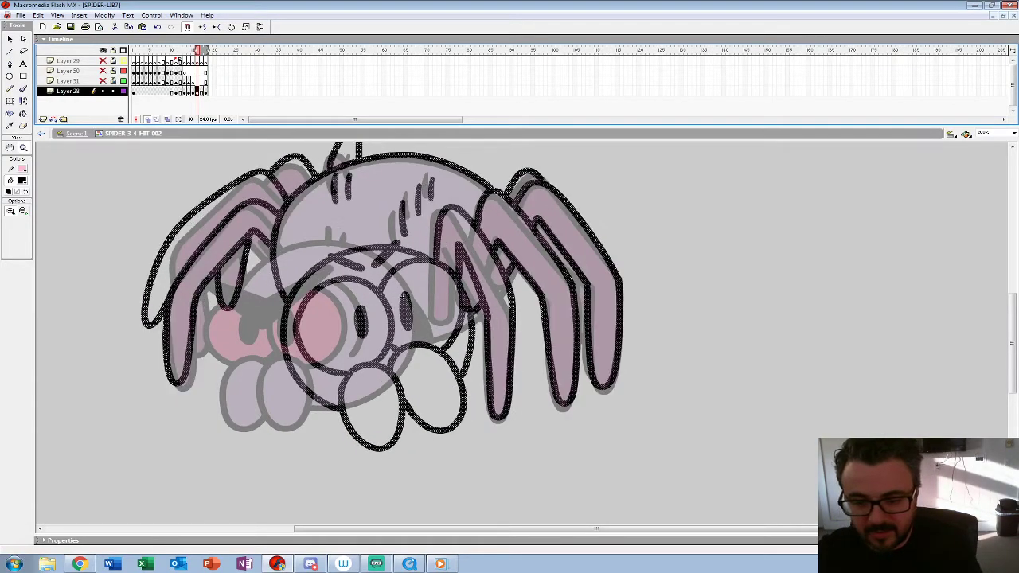
key(Left)
key(Left)
key(Left)
key(Left)
key(Left)
key(Left)
key(Left)
key(Left)
key(Left)
key(Left)
key(Left)
key(Left)
key(Left)
key(Left)
key(Left)
key(Left)
key(Left)
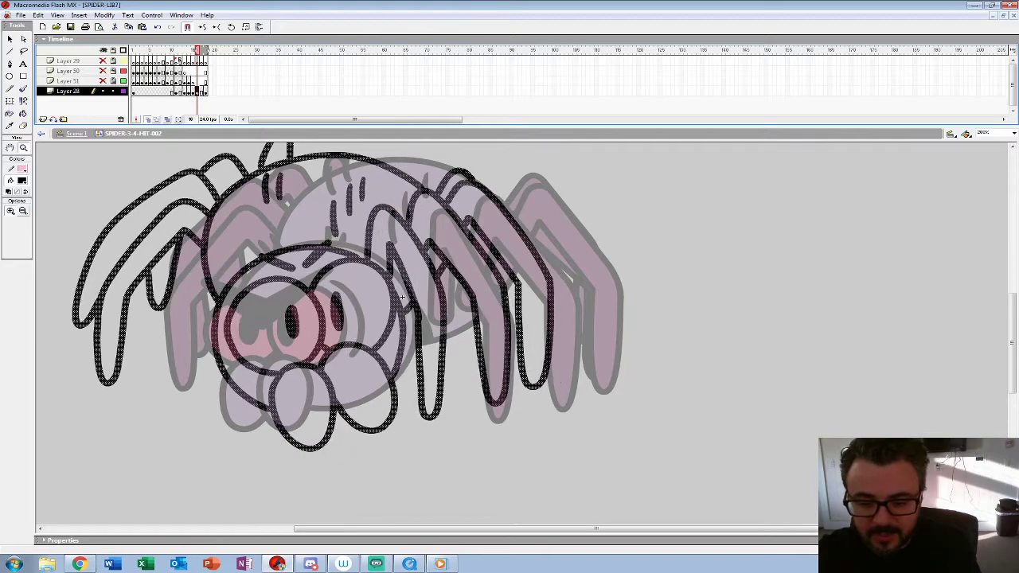
key(Left)
key(Left)
key(Left)
key(Left)
key(Left)
key(Left)
key(Left)
key(Left)
key(Left)
key(Left)
key(Left)
key(Left)
key(Left)
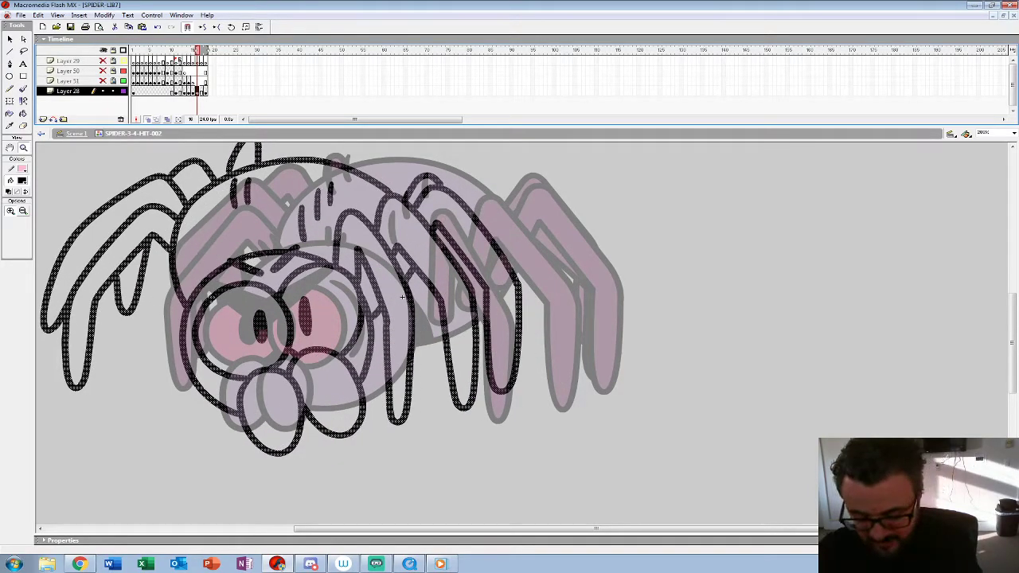
Step: Rough in the two oval mouthparts and the angry V-shaped brows on frame 17 with a smaller brush
key(period)
key(period)
key(comma)
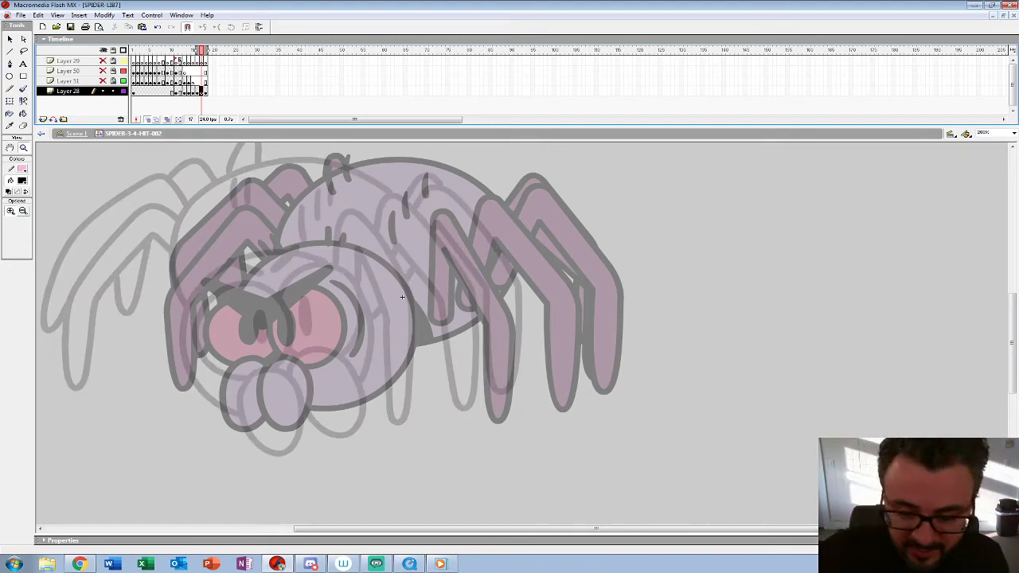
key(b)
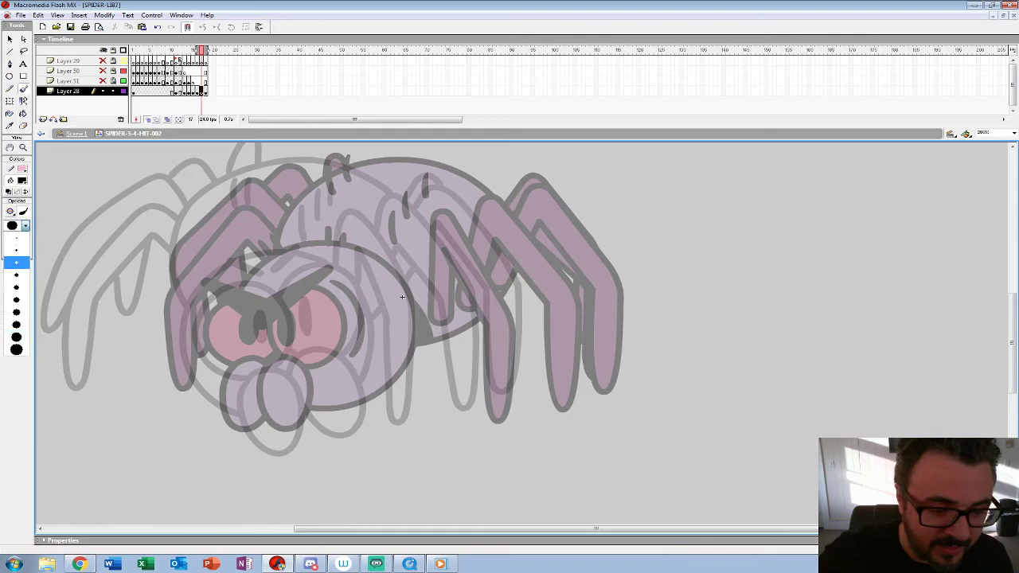
key(e)
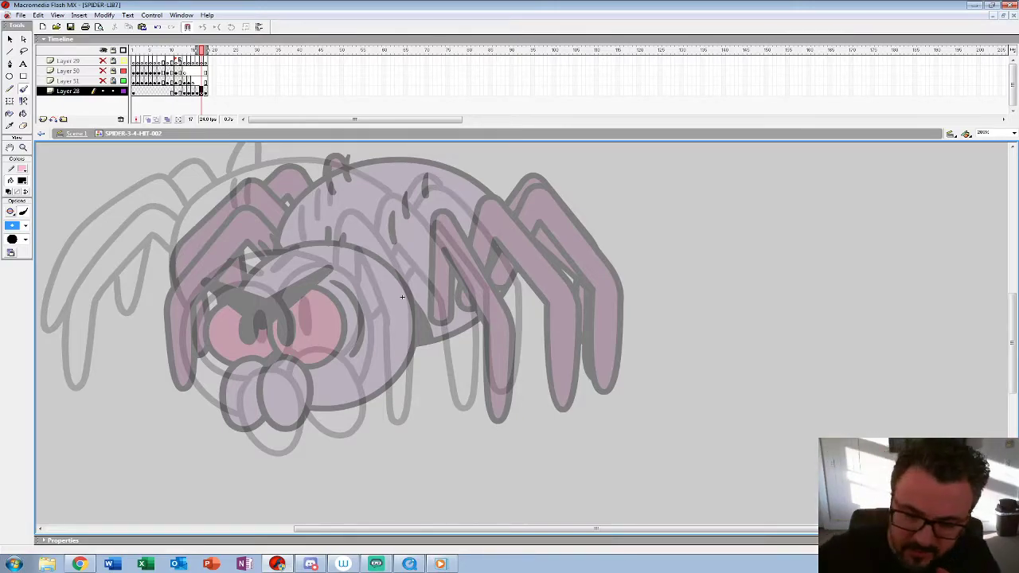
mouse_move(287, 358)
mouse_down()
mouse_move(290, 418)
mouse_move(323, 425)
mouse_move(330, 402)
mouse_move(282, 370)
mouse_move(231, 395)
mouse_move(280, 366)
mouse_move(272, 386)
mouse_move(314, 354)
mouse_up()
mouse_move(223, 272)
mouse_down()
mouse_move(260, 295)
mouse_move(307, 262)
mouse_move(259, 297)
mouse_move(309, 257)
mouse_move(266, 296)
mouse_move(215, 268)
mouse_move(259, 291)
mouse_up()
mouse_move(271, 289)
mouse_down()
mouse_move(308, 259)
mouse_move(266, 293)
mouse_up()
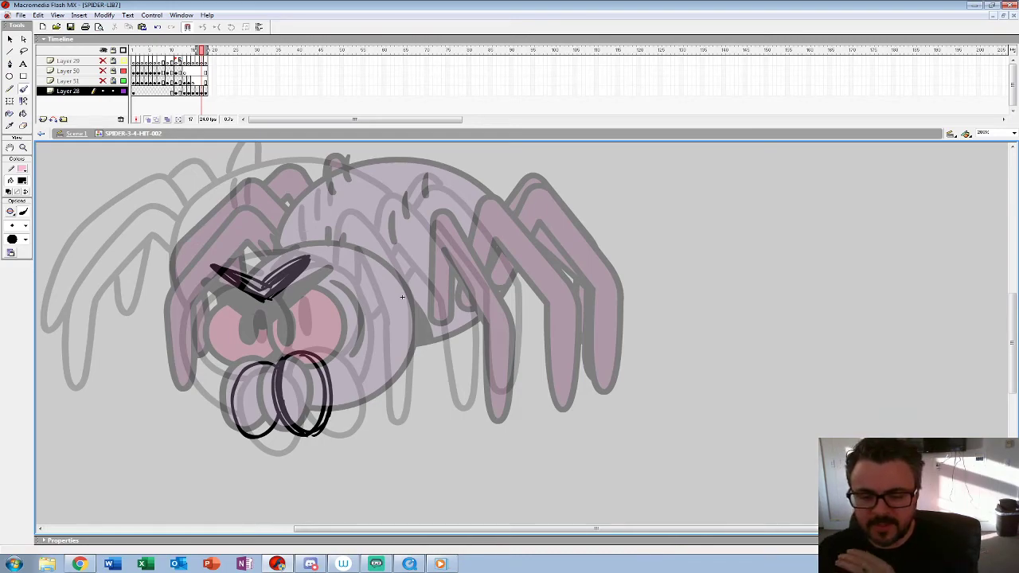
key(e)
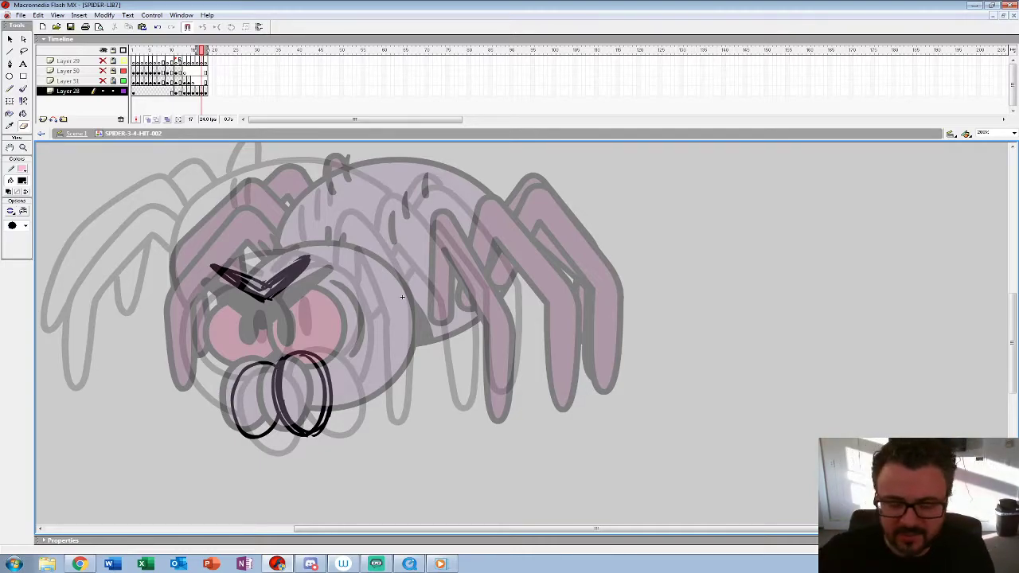
key(b)
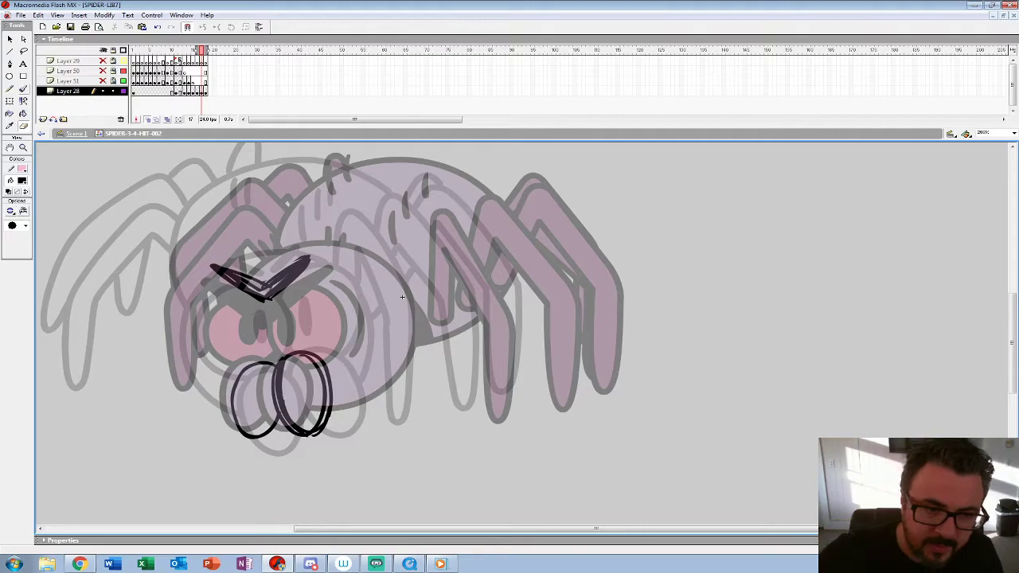
Step: Rough in both round eyes with narrow pupils and the crease beside the right-hand eye on frame 17
mouse_move(268, 299)
mouse_down()
mouse_move(269, 331)
mouse_move(314, 357)
mouse_move(338, 284)
mouse_move(309, 264)
mouse_up()
drag(330, 281, 324, 362)
mouse_move(267, 300)
mouse_down()
mouse_move(286, 355)
mouse_move(294, 307)
mouse_up()
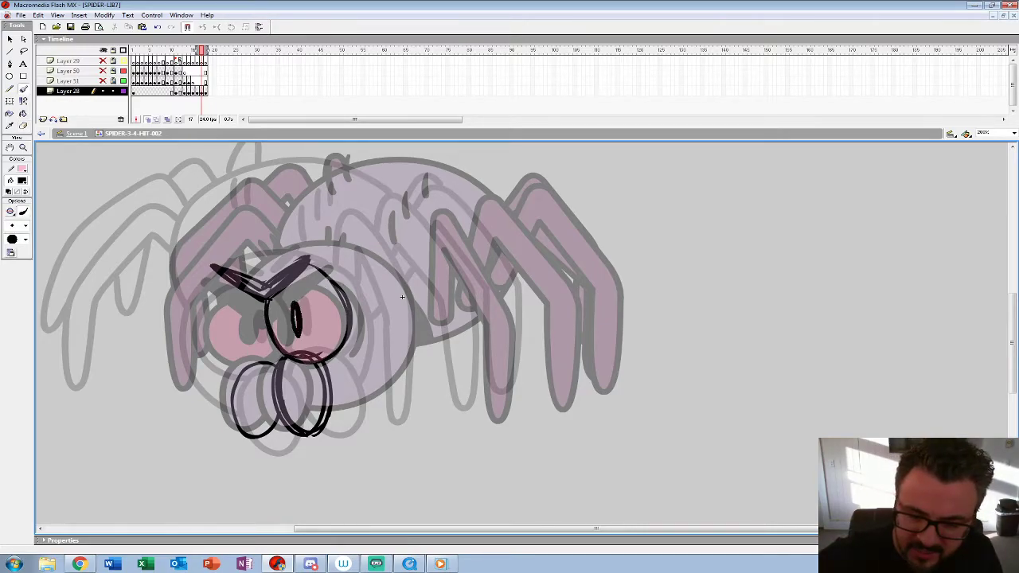
mouse_move(239, 286)
mouse_down()
mouse_move(216, 299)
mouse_move(243, 367)
mouse_up()
drag(255, 310, 254, 334)
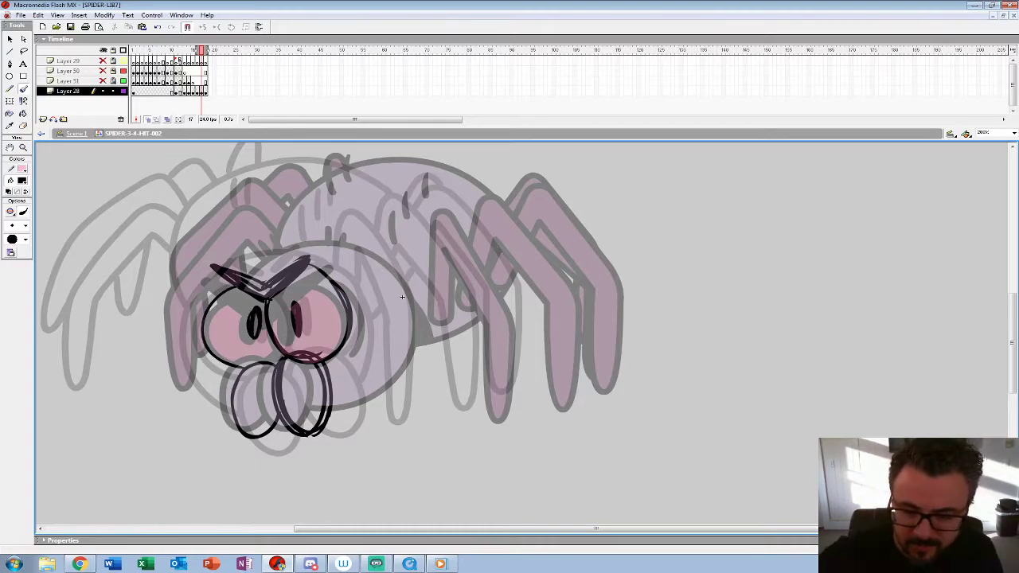
drag(360, 285, 366, 344)
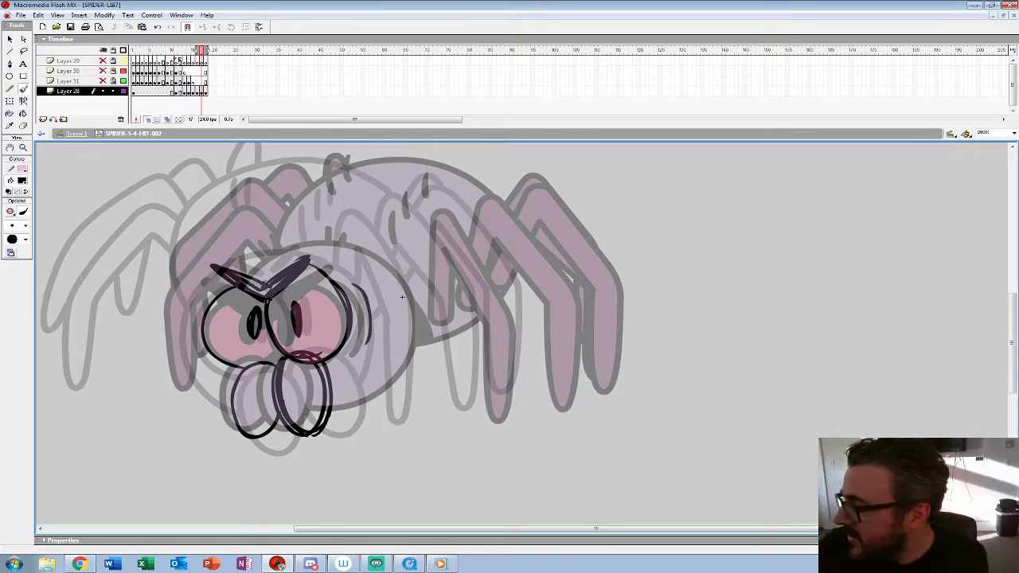
Step: Rough in the round head outline and the two pairs of short hairs on top of it on frame 17
mouse_move(236, 271)
mouse_down()
mouse_move(296, 251)
mouse_move(373, 277)
mouse_move(393, 342)
mouse_move(335, 406)
mouse_move(390, 322)
mouse_move(321, 250)
mouse_move(199, 341)
mouse_move(232, 395)
mouse_move(342, 255)
mouse_move(317, 402)
mouse_up()
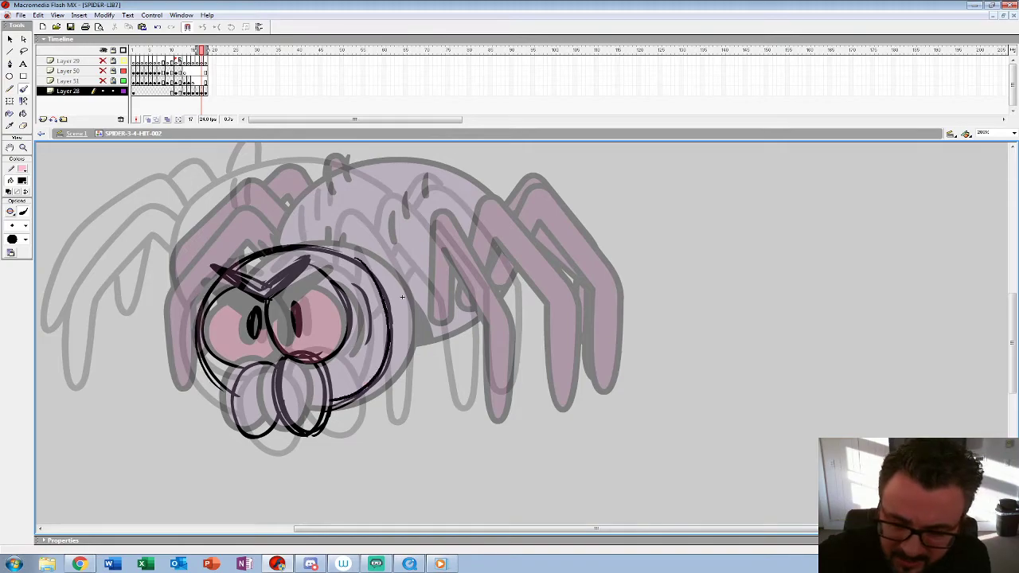
drag(321, 236, 323, 249)
drag(333, 234, 331, 250)
drag(241, 247, 248, 255)
drag(253, 243, 259, 251)
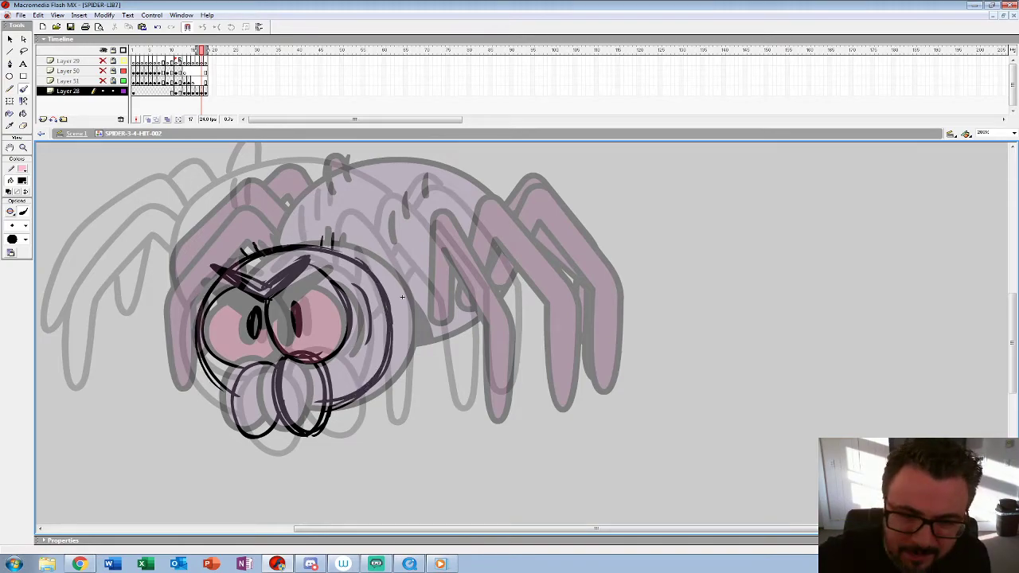
Step: Transfer the rough head from frame 17 to frame 16 in place of the shifted copy and nudge it right and slightly down
key(comma)
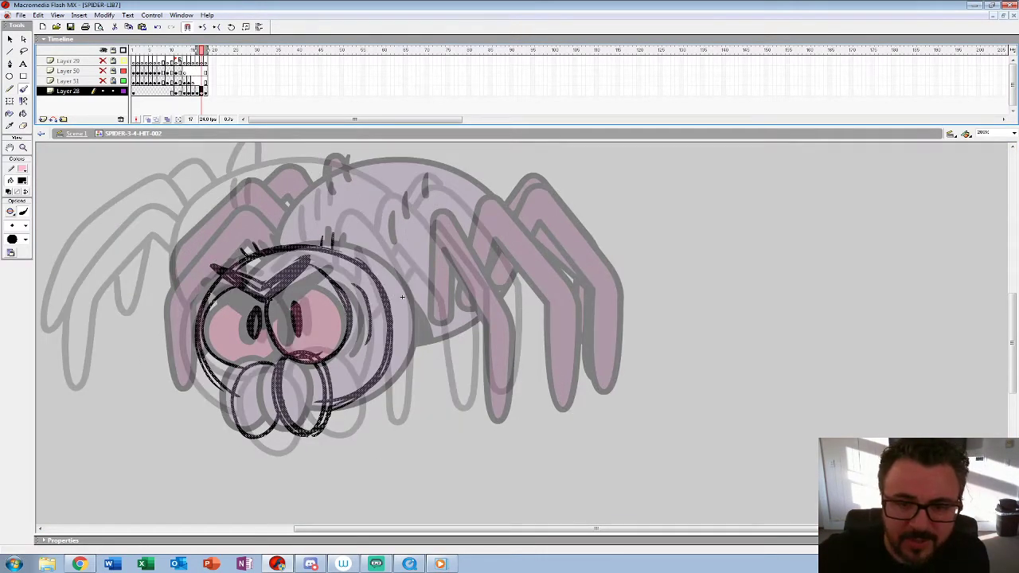
key(comma)
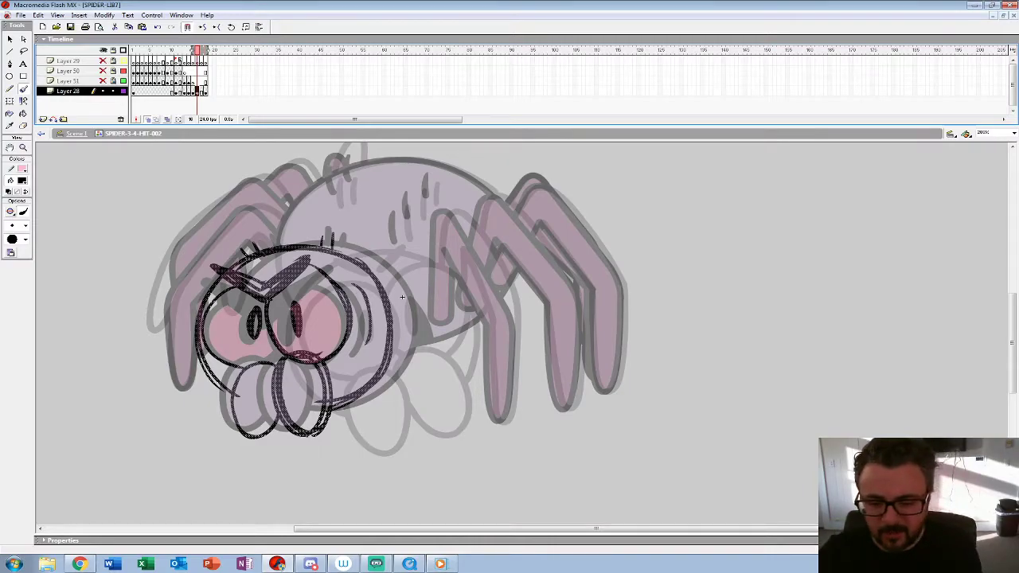
key(shift+Right)
key(shift+Right)
key(shift+Right)
key(shift+Right)
key(shift+Right)
key(shift+Right)
key(shift+Right)
key(shift+Down)
key(shift+Down)
key(shift+Down)
key(shift+Right)
key(shift+Right)
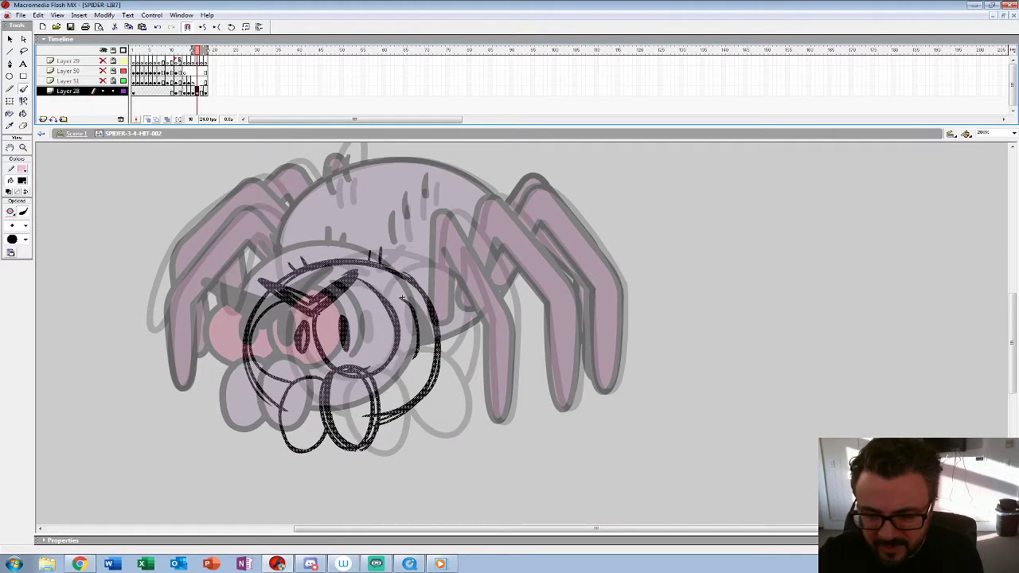
key(shift+Right)
key(shift+Up)
key(shift+Up)
key(shift+Right)
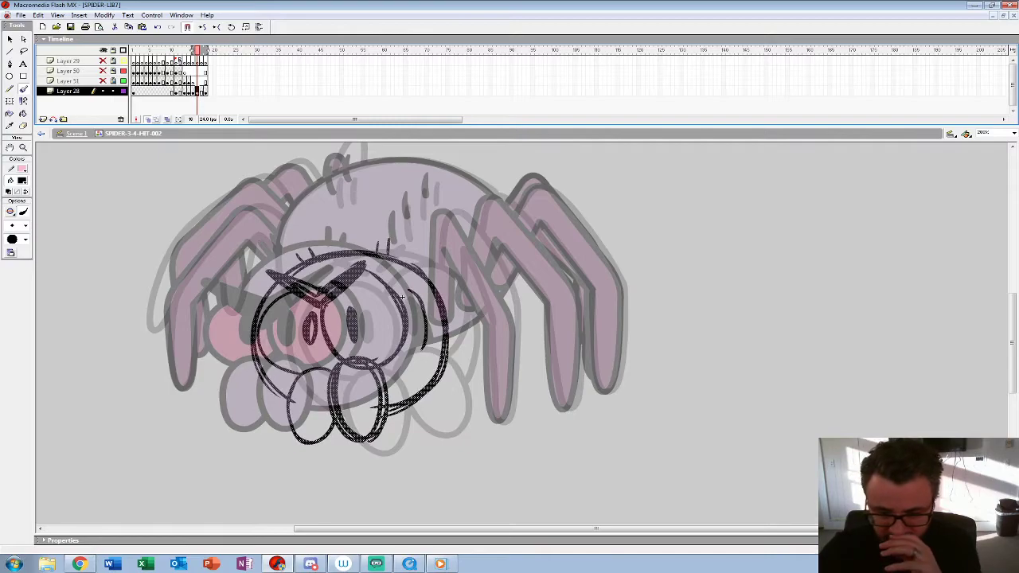
Step: Fine-tune the rough head on frame 16 by reworking its upper outline and strengthening the two oval mouthparts
key(Left)
key(Left)
key(Left)
key(Escape)
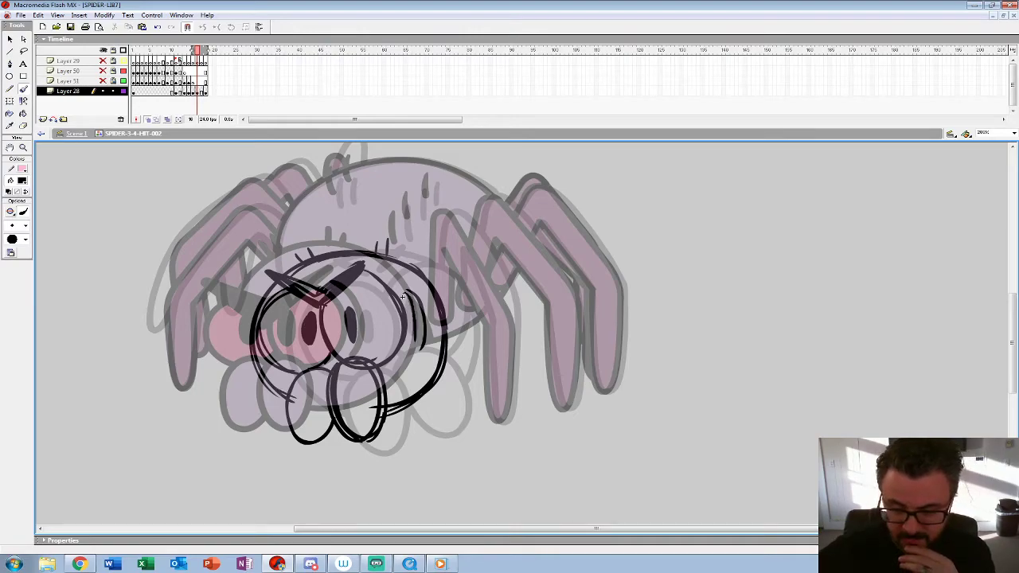
drag(444, 319, 269, 289)
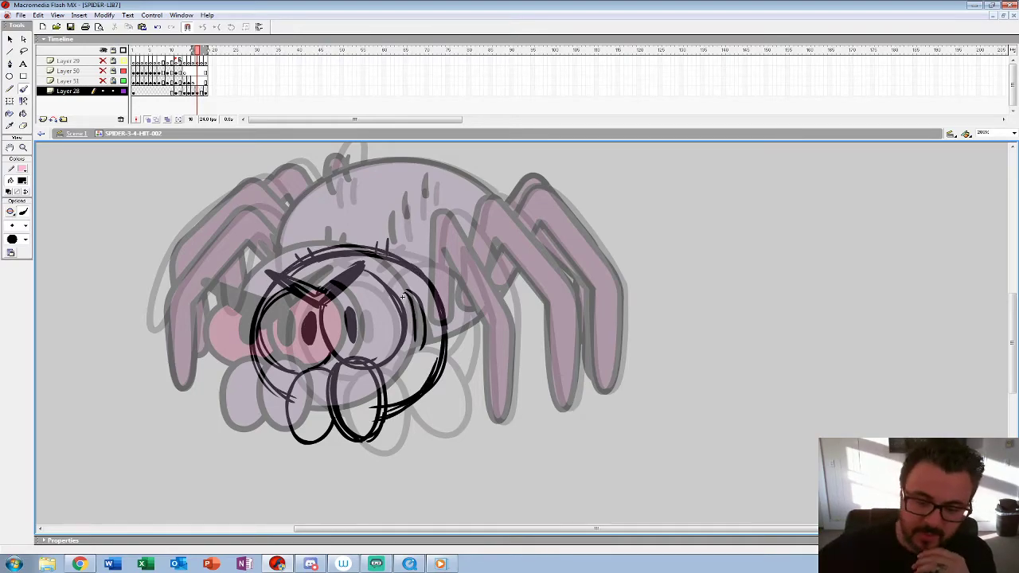
drag(291, 376, 333, 399)
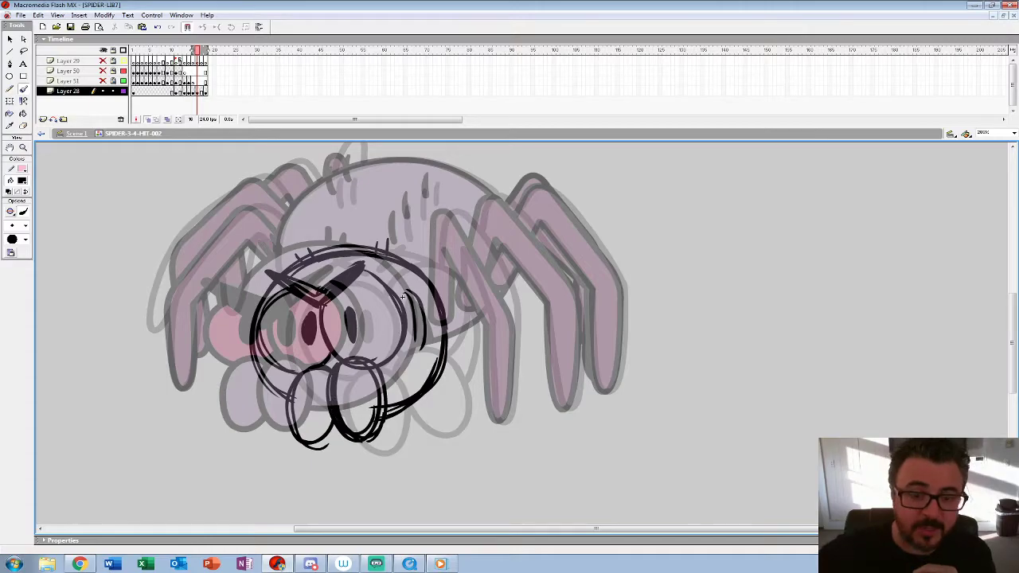
Step: Play the hit reaction from frame 11 at a smaller view to check the motion, and return to frame 16
key(z)
alt+click(227, 315)
alt+click(228, 315)
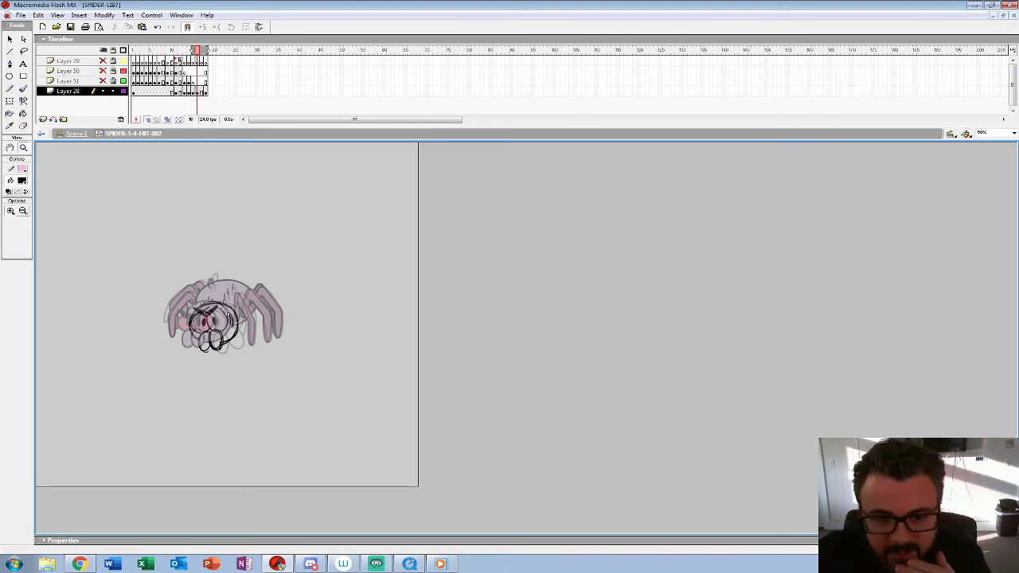
click(176, 81)
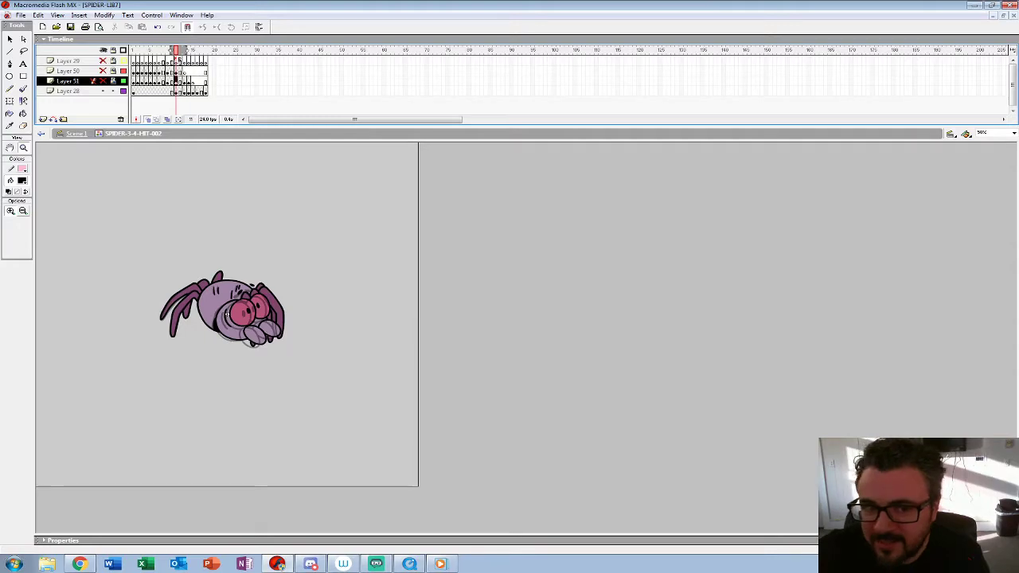
key(Return)
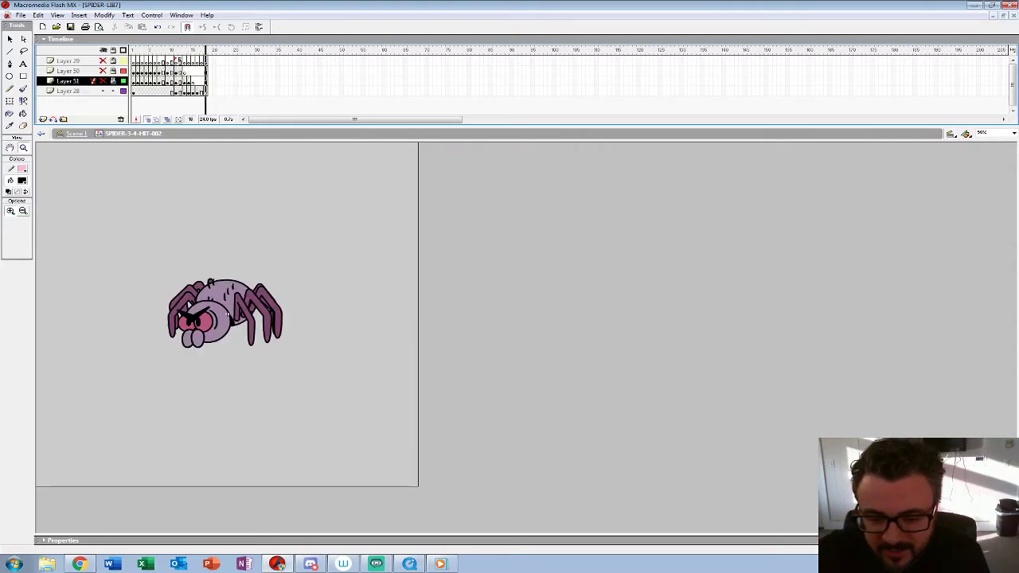
click(228, 314)
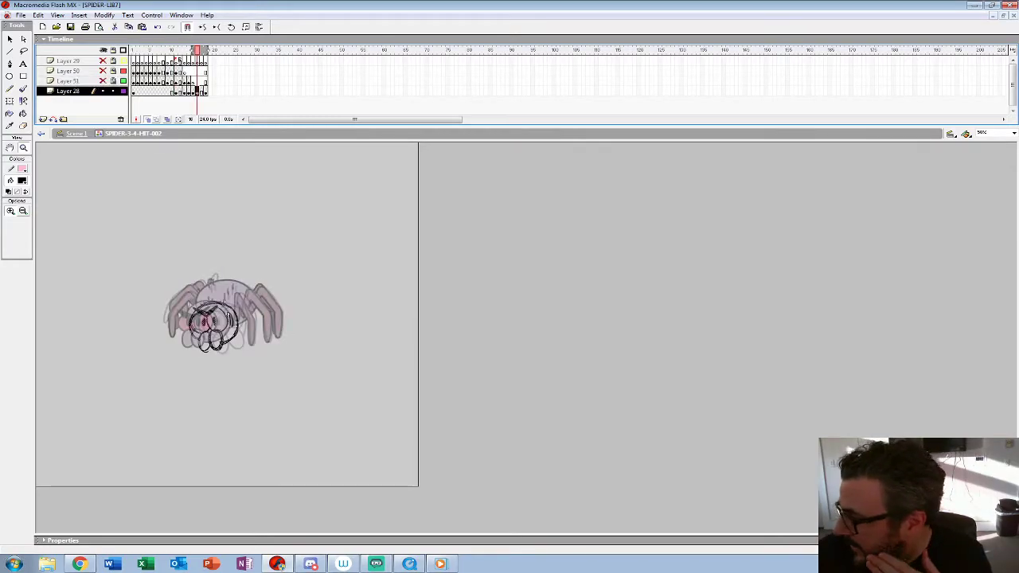
click(223, 321)
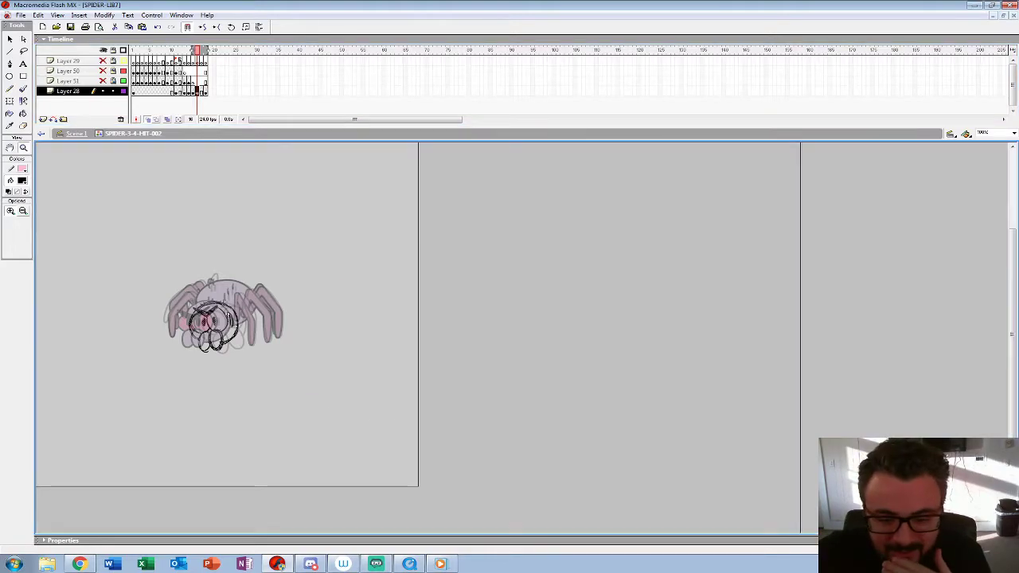
click(493, 344)
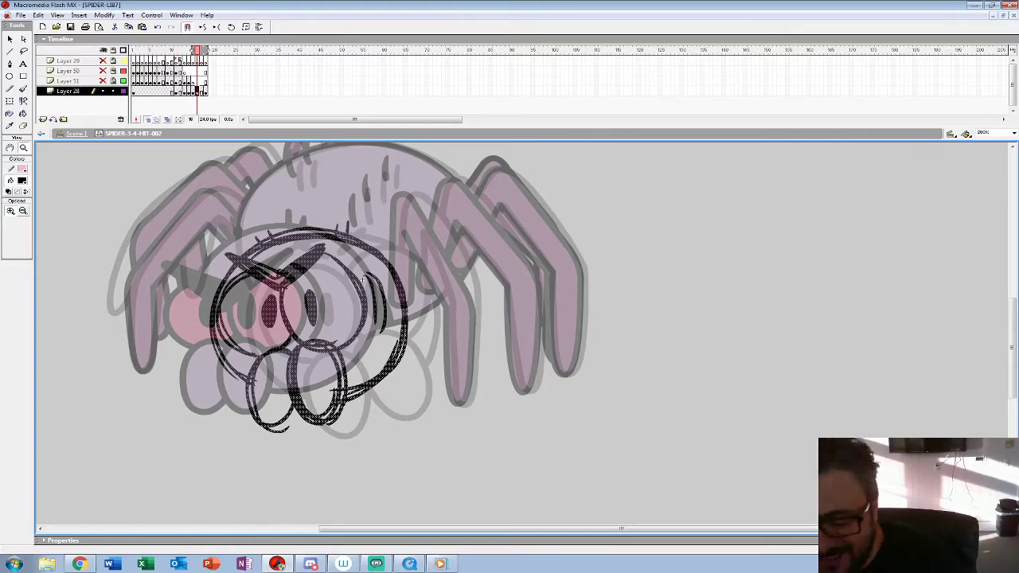
Step: Rework the upper-left curve of the rough head outline on frame 16 and recolour the whole rough red
key(b)
mouse_move(350, 393)
mouse_down()
mouse_move(402, 336)
mouse_move(274, 231)
mouse_move(216, 320)
mouse_up()
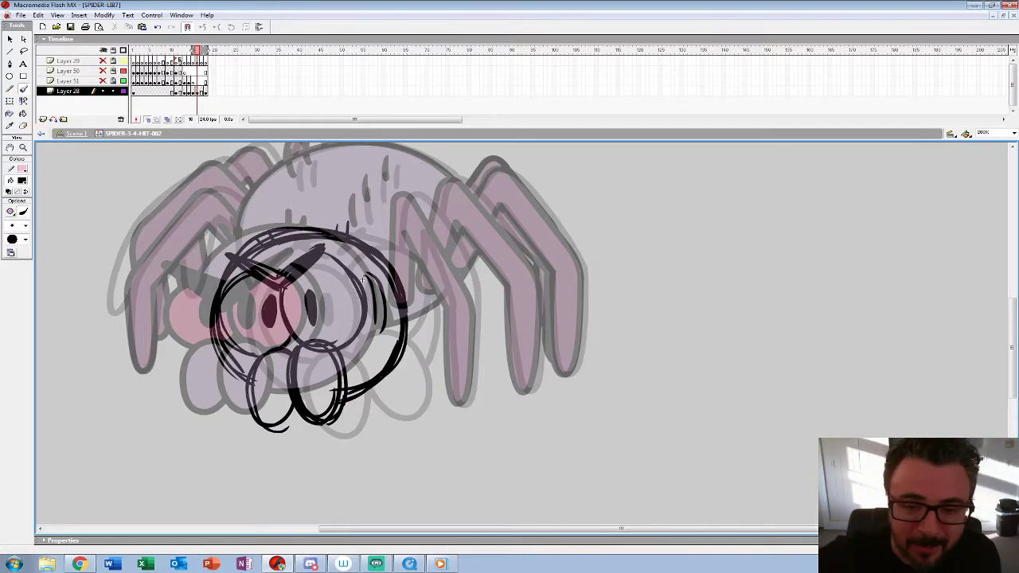
click(198, 91)
click(23, 180)
click(9, 232)
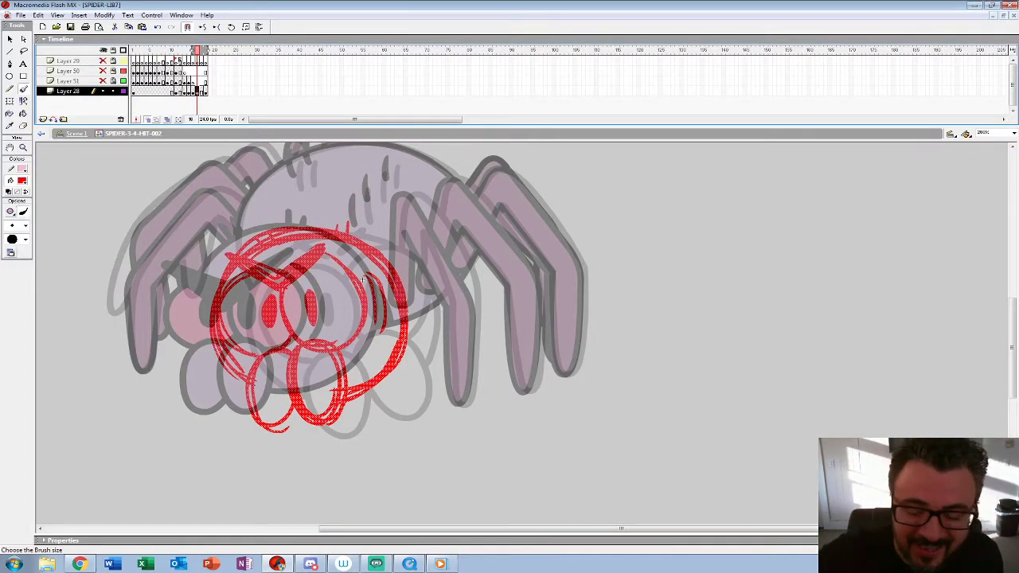
Step: Clear the rough drawing from frame 17 and extend the onion-skin range back to frame 15
key(.)
key(Delete)
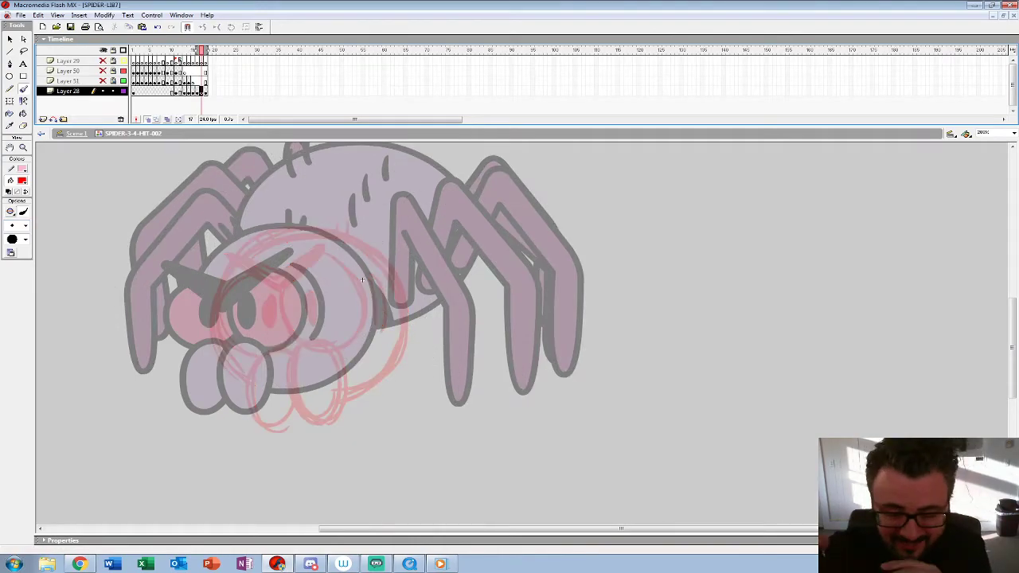
drag(197, 50, 192, 50)
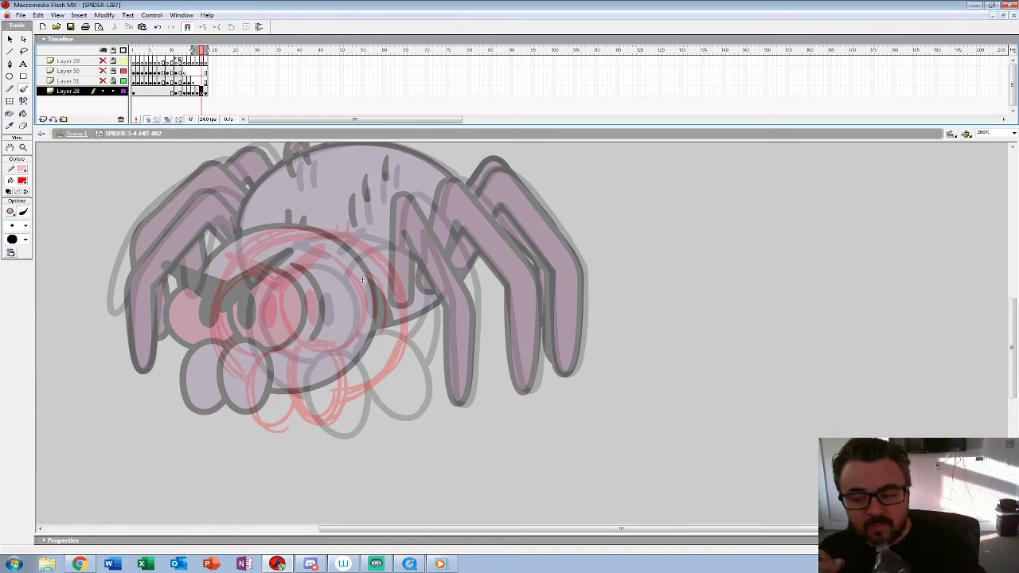
Step: With a black fill and the largest brush size, ink the V-shaped brows and the right-hand mouthpart's upper arc on frame 17
click(23, 147)
click(350, 349)
drag(548, 190, 442, 151)
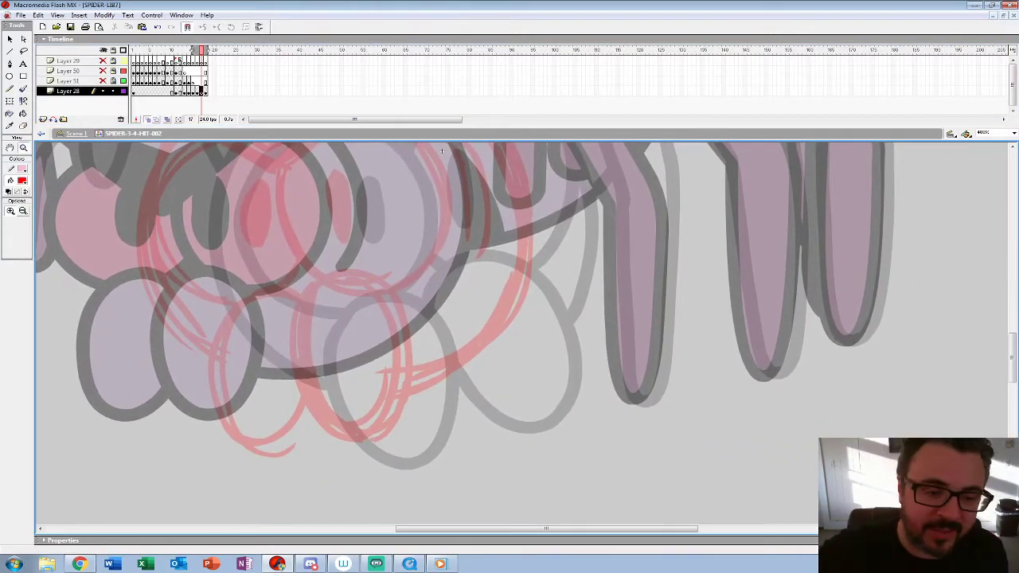
click(21, 181)
click(9, 203)
click(23, 89)
click(25, 226)
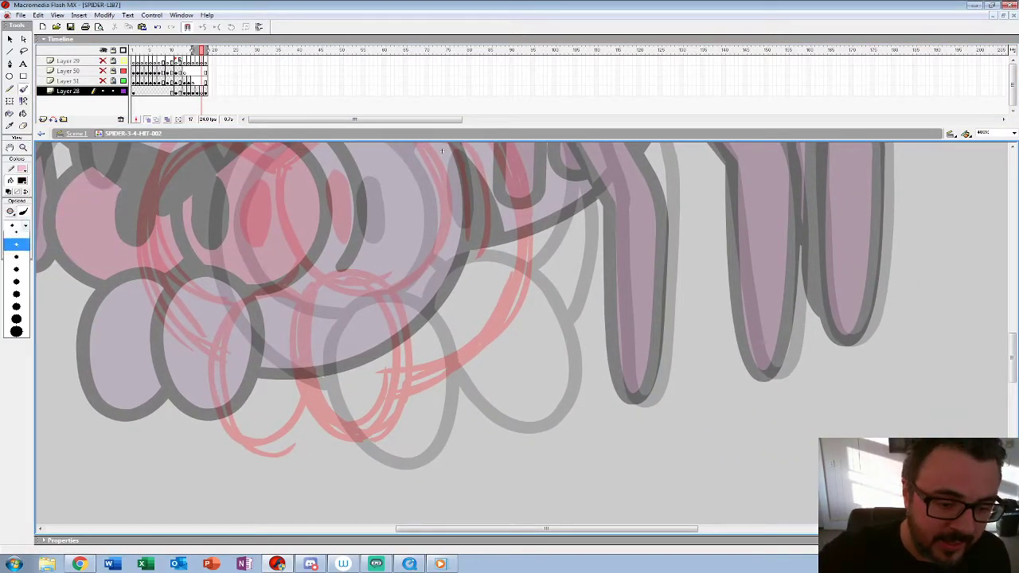
click(15, 337)
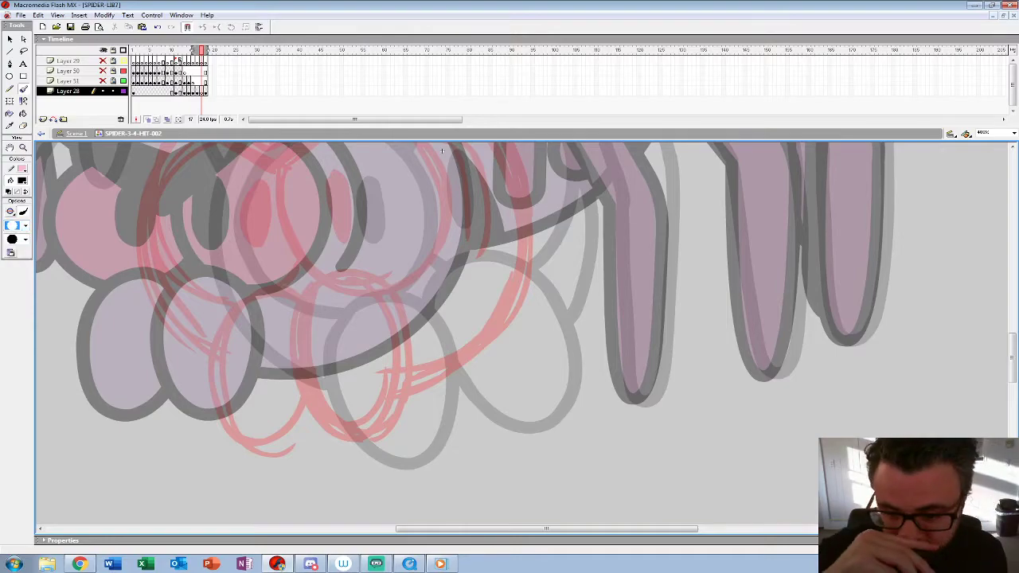
mouse_move(324, 276)
mouse_down()
mouse_move(292, 335)
mouse_move(300, 388)
mouse_move(333, 432)
mouse_move(382, 434)
mouse_move(409, 366)
mouse_move(395, 301)
mouse_move(344, 275)
mouse_up()
key(ctrl+z)
drag(454, 163, 532, 313)
mouse_move(263, 268)
mouse_down()
mouse_move(367, 333)
mouse_move(461, 245)
mouse_move(394, 285)
mouse_move(333, 288)
mouse_up()
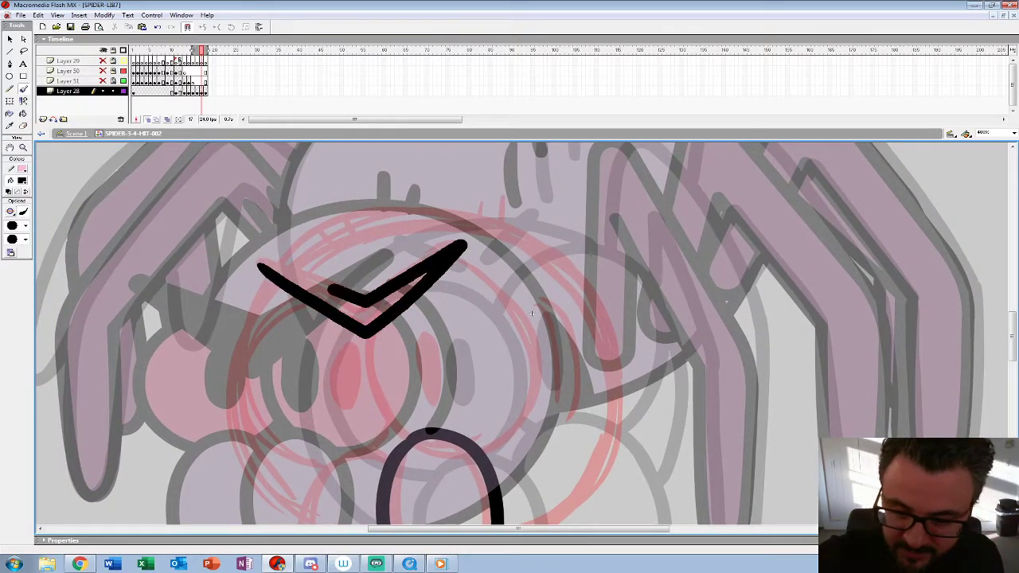
Step: Ink the right-hand eye with its pupil, the crease beside it and both oval mouthparts over the red rough on frame 17
drag(532, 313, 491, 258)
mouse_move(326, 270)
mouse_down()
mouse_move(337, 342)
mouse_move(372, 384)
mouse_up()
key(ctrl+z)
mouse_move(328, 270)
mouse_down()
mouse_move(335, 312)
mouse_move(371, 390)
mouse_up()
mouse_move(402, 212)
mouse_down()
mouse_move(461, 231)
mouse_move(499, 305)
mouse_move(469, 383)
mouse_move(437, 402)
mouse_up()
mouse_move(377, 285)
mouse_down()
mouse_move(380, 324)
mouse_move(394, 286)
mouse_move(387, 333)
mouse_up()
mouse_move(497, 231)
mouse_down()
mouse_move(526, 351)
mouse_move(572, 254)
mouse_up()
mouse_move(447, 299)
mouse_down()
mouse_move(392, 289)
mouse_move(353, 355)
mouse_move(381, 428)
mouse_move(435, 426)
mouse_move(446, 402)
mouse_up()
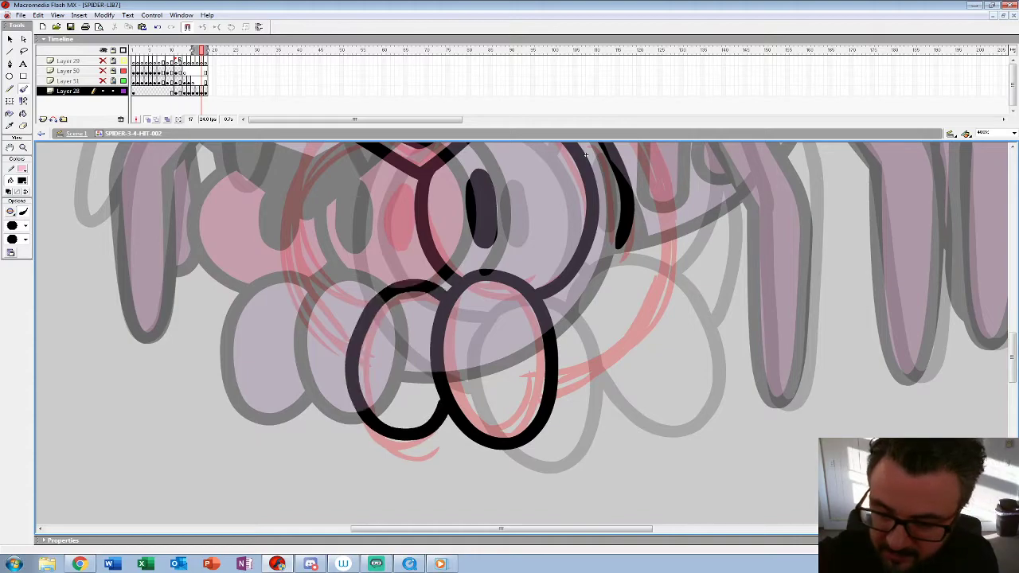
Step: Ink the left-hand eye with its pupil, the round head outline and the short hairs on top of it on frame 17
mouse_move(586, 156)
mouse_down()
mouse_move(601, 181)
mouse_move(600, 218)
mouse_up()
mouse_move(368, 201)
mouse_down()
mouse_move(310, 299)
mouse_move(384, 371)
mouse_up()
mouse_move(407, 256)
mouse_down()
mouse_move(398, 311)
mouse_move(408, 258)
mouse_up()
mouse_move(600, 218)
mouse_down()
mouse_move(568, 252)
mouse_move(517, 257)
mouse_up()
mouse_move(491, 488)
mouse_down()
mouse_move(551, 452)
mouse_move(599, 354)
mouse_move(584, 260)
mouse_move(526, 191)
mouse_move(426, 161)
mouse_move(317, 176)
mouse_move(247, 214)
mouse_move(221, 270)
mouse_move(209, 346)
mouse_move(247, 422)
mouse_move(280, 460)
mouse_up()
drag(517, 256, 511, 341)
mouse_move(465, 223)
mouse_down()
mouse_move(459, 247)
mouse_move(478, 253)
mouse_up()
mouse_move(302, 239)
mouse_down()
mouse_move(317, 256)
mouse_move(337, 254)
mouse_up()
Step: Move the inked head to frame 16 in place of the red rough there
key(z)
alt+click(518, 286)
alt+click(517, 287)
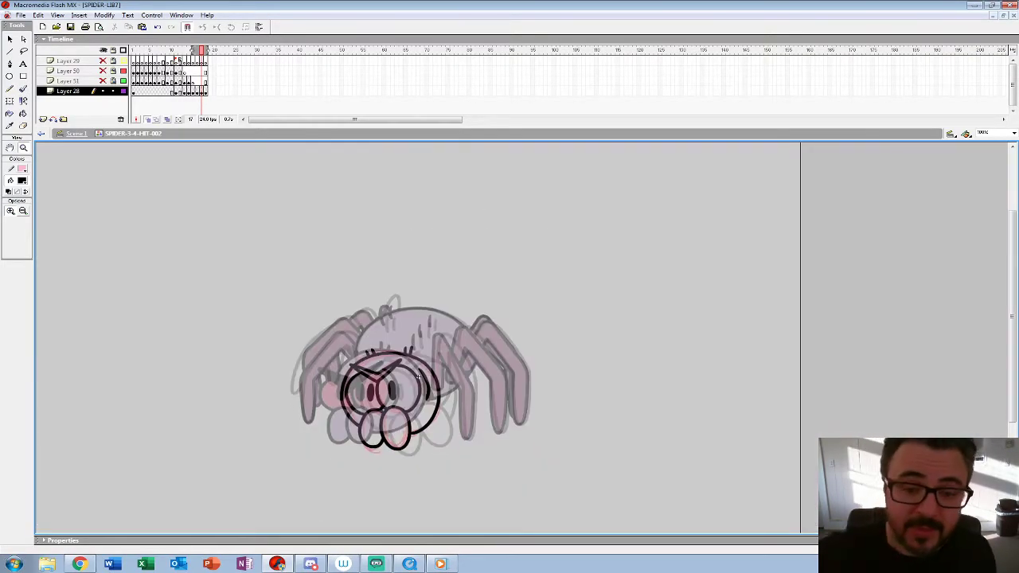
key(comma)
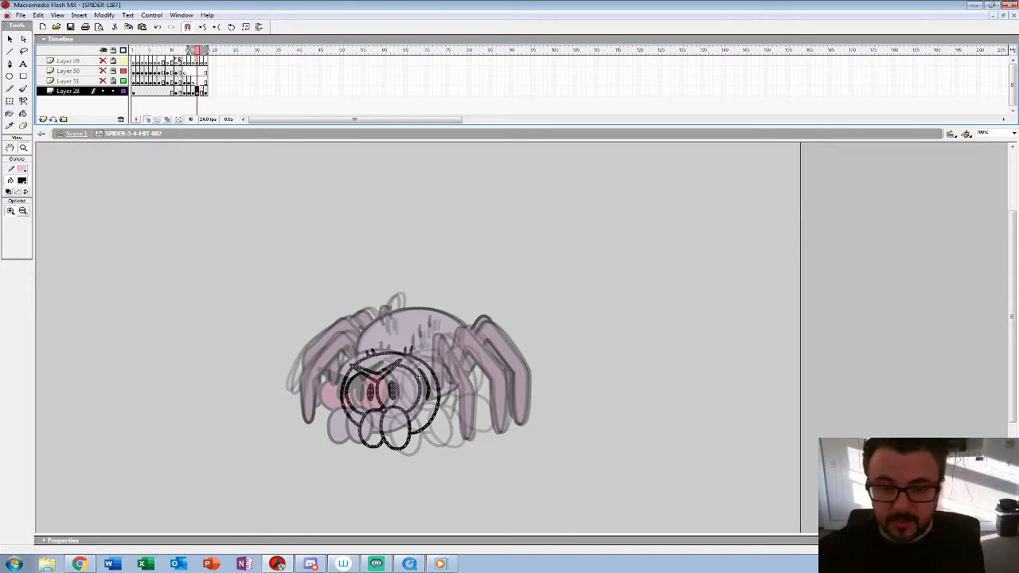
key(period)
click(419, 378)
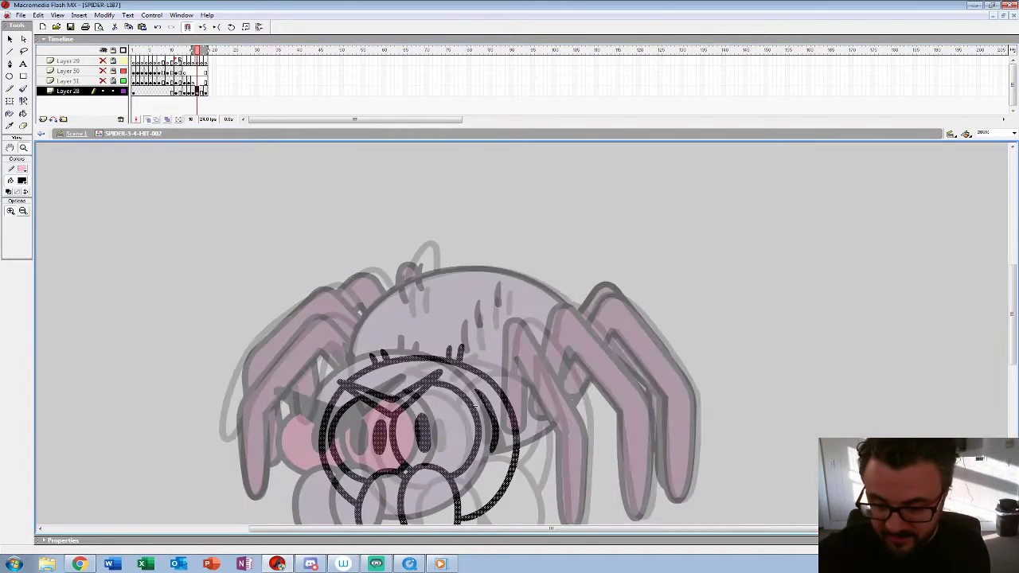
click(418, 377)
click(419, 378)
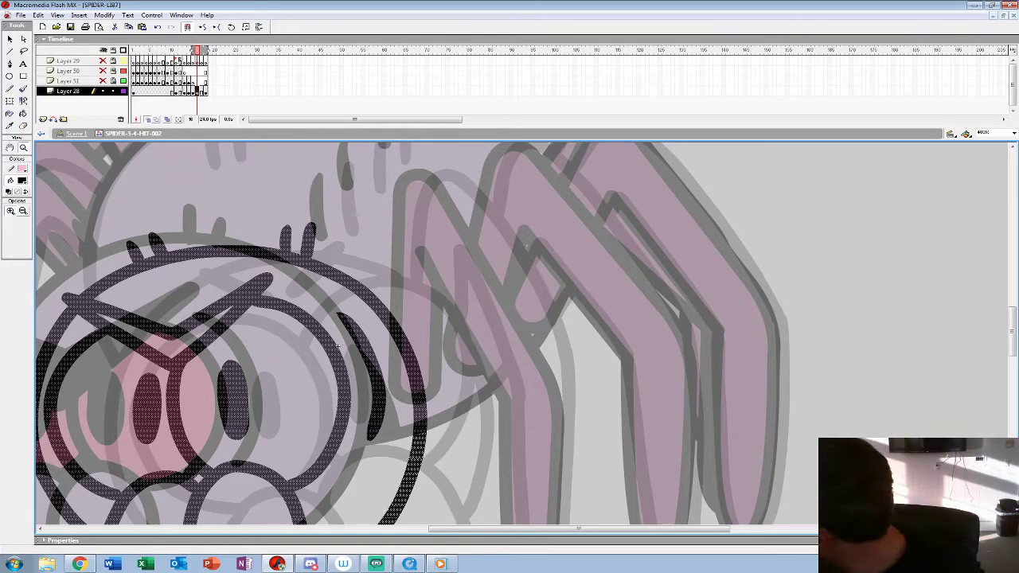
Step: Ink the bent right-hand leg nearest the head on frame 16, following the onion-skinned legs
key(b)
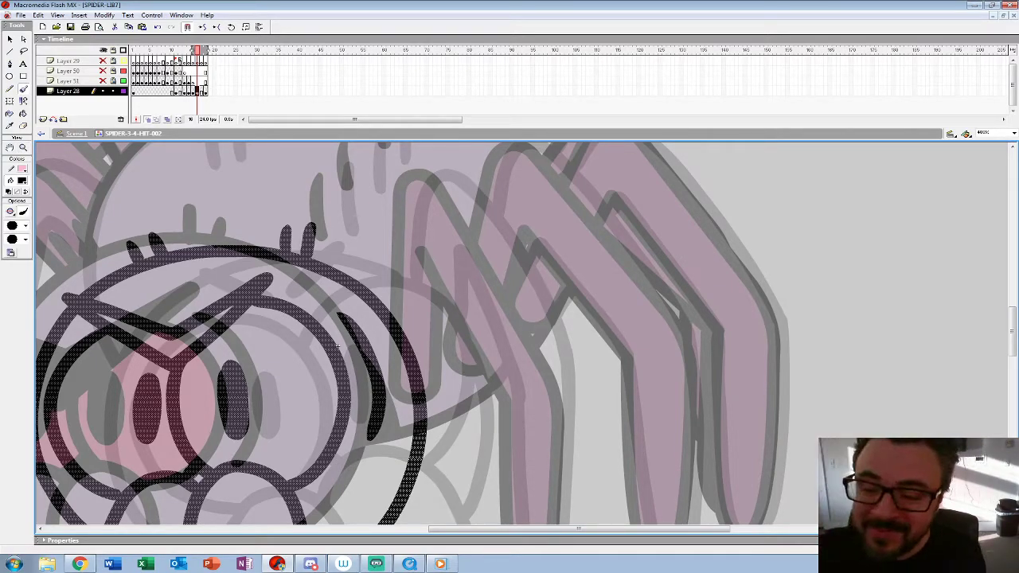
mouse_move(443, 172)
mouse_down()
mouse_move(411, 189)
mouse_move(404, 272)
mouse_move(422, 384)
mouse_move(452, 368)
mouse_move(456, 330)
mouse_move(416, 259)
mouse_up()
key(ctrl+z)
mouse_move(398, 176)
mouse_down()
mouse_move(469, 320)
mouse_move(474, 479)
mouse_up()
mouse_move(473, 382)
mouse_down()
mouse_move(477, 481)
mouse_move(452, 481)
mouse_up()
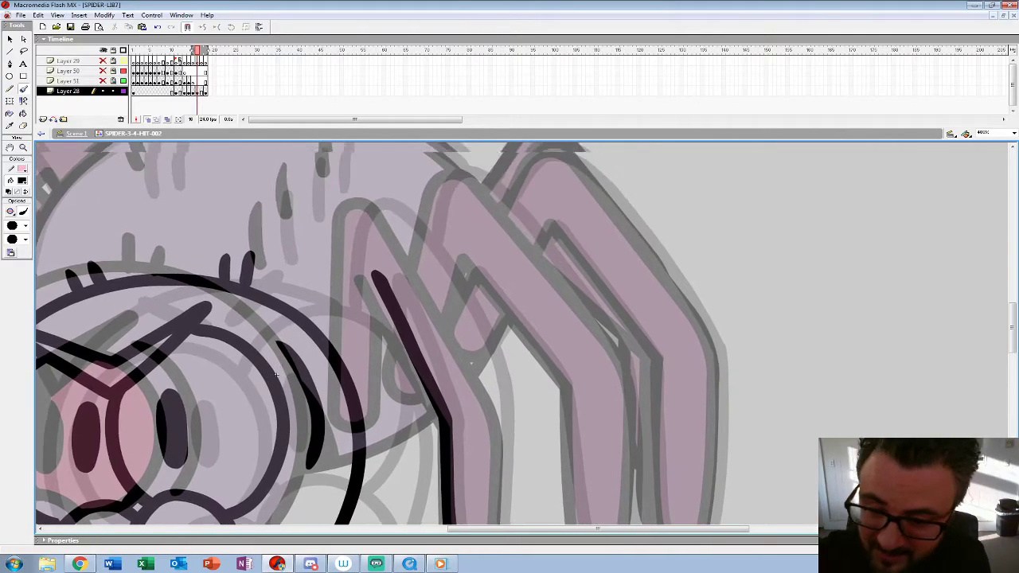
mouse_move(346, 319)
mouse_down()
mouse_move(364, 200)
mouse_move(386, 209)
mouse_move(419, 254)
mouse_move(496, 394)
mouse_up()
drag(496, 394, 475, 332)
mouse_move(440, 237)
mouse_down()
mouse_move(448, 446)
mouse_move(432, 468)
mouse_move(414, 462)
mouse_move(406, 427)
mouse_up()
drag(398, 350, 444, 480)
mouse_move(346, 285)
mouse_down()
mouse_move(370, 400)
mouse_move(389, 387)
mouse_move(394, 291)
mouse_move(396, 361)
mouse_move(363, 401)
mouse_up()
key(ctrl+z)
key(ctrl+z)
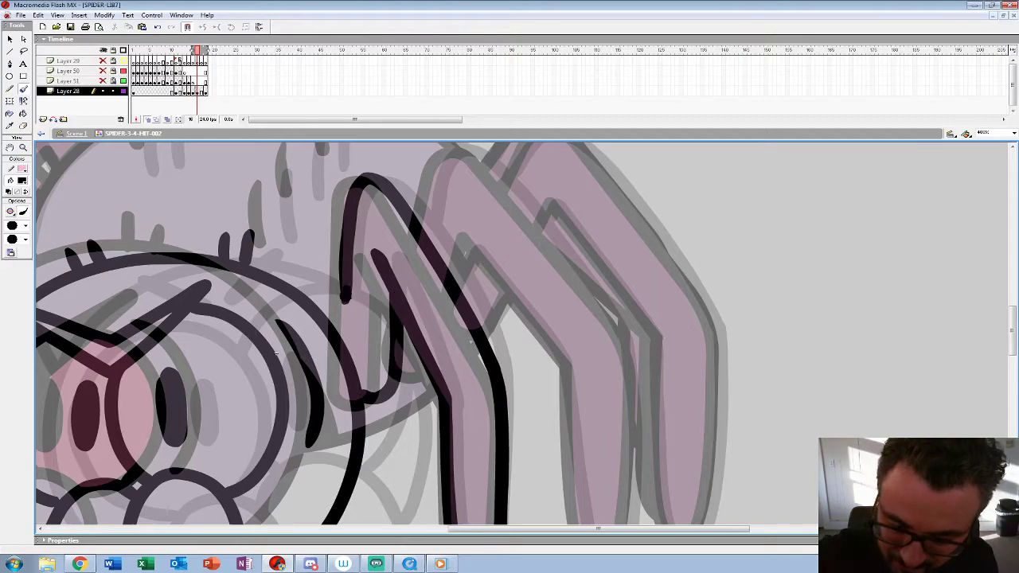
Step: Ink the middle right-hand leg on frame 16, including its rounded tip and the inner bend of its knee
drag(277, 353, 161, 383)
mouse_move(312, 265)
mouse_down()
mouse_move(335, 183)
mouse_move(369, 189)
mouse_move(508, 371)
mouse_up()
drag(160, 380, 103, 229)
mouse_move(451, 216)
mouse_down()
mouse_move(458, 374)
mouse_move(422, 458)
mouse_move(398, 355)
mouse_move(392, 243)
mouse_up()
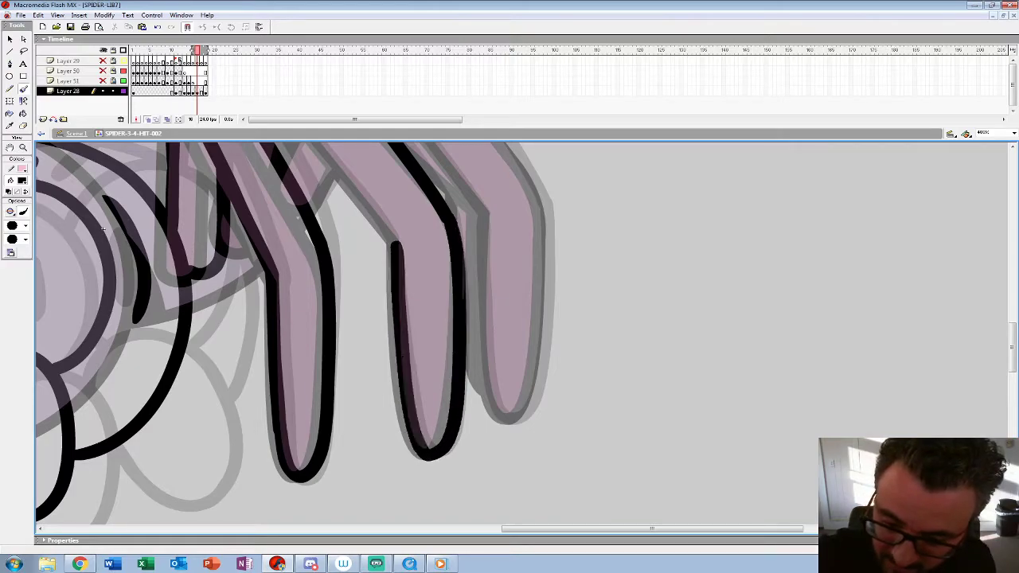
drag(102, 229, 112, 327)
drag(314, 226, 405, 346)
drag(305, 220, 290, 257)
Step: Ink the outer contour, rounded tip and inner edge of the outermost right-hand leg on frame 16
drag(112, 327, 89, 405)
mouse_move(320, 240)
mouse_down()
mouse_move(367, 185)
mouse_move(404, 210)
mouse_move(527, 372)
mouse_up()
drag(89, 405, 13, 246)
mouse_move(455, 225)
mouse_down()
mouse_move(457, 380)
mouse_move(422, 443)
mouse_move(390, 327)
mouse_move(390, 230)
mouse_move(409, 345)
mouse_up()
mouse_move(302, 231)
mouse_down()
mouse_move(348, 263)
mouse_move(405, 342)
mouse_move(549, 322)
mouse_up()
drag(385, 329, 412, 286)
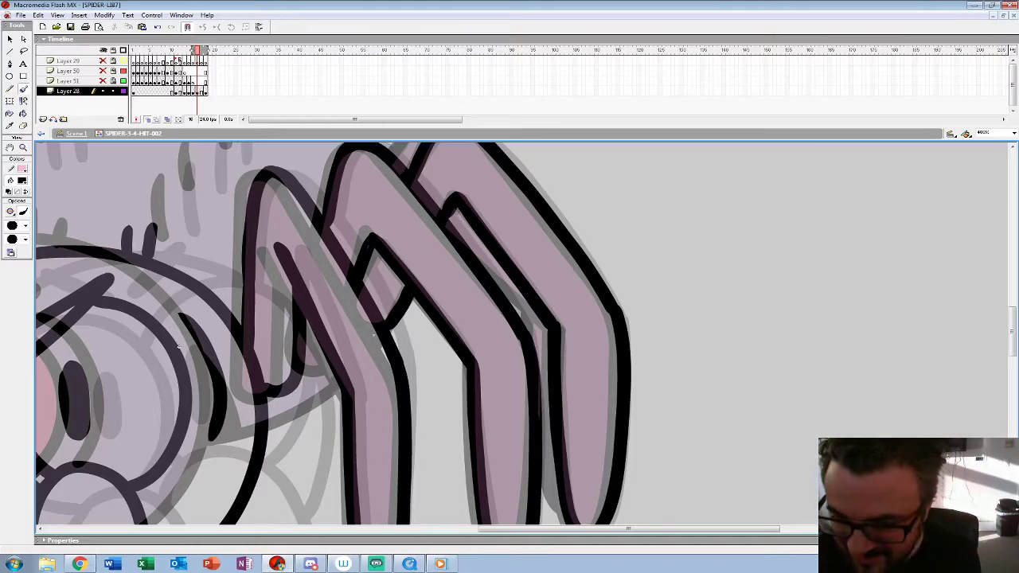
Step: Undo the last strokes on the outermost right-hand leg and redraw its inner edge and knee bend
key(ctrl+z)
key(ctrl+z)
drag(179, 346, 69, 374)
key(.)
key(.)
key(.)
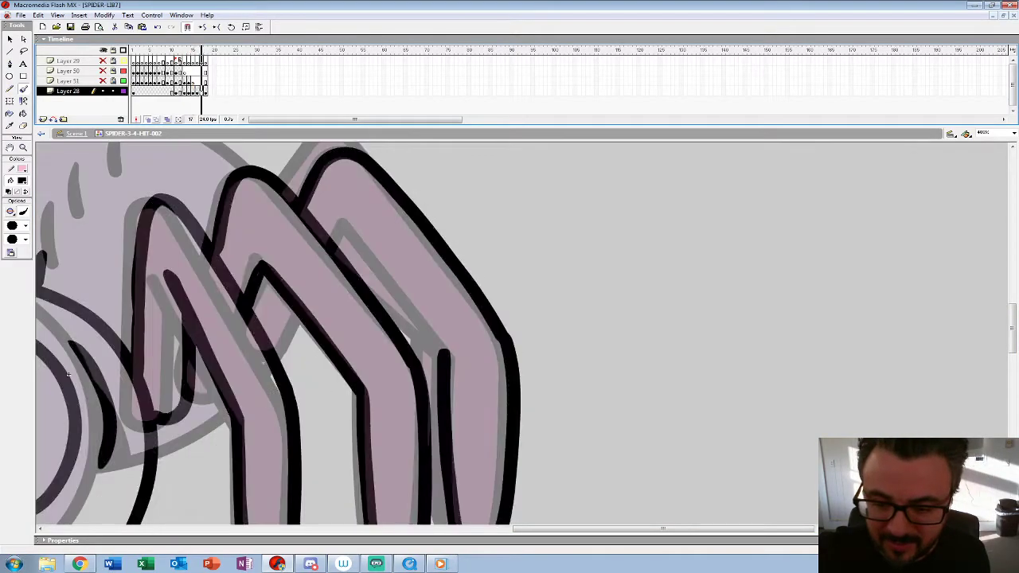
mouse_move(335, 246)
mouse_down()
mouse_move(348, 223)
mouse_move(476, 398)
mouse_up()
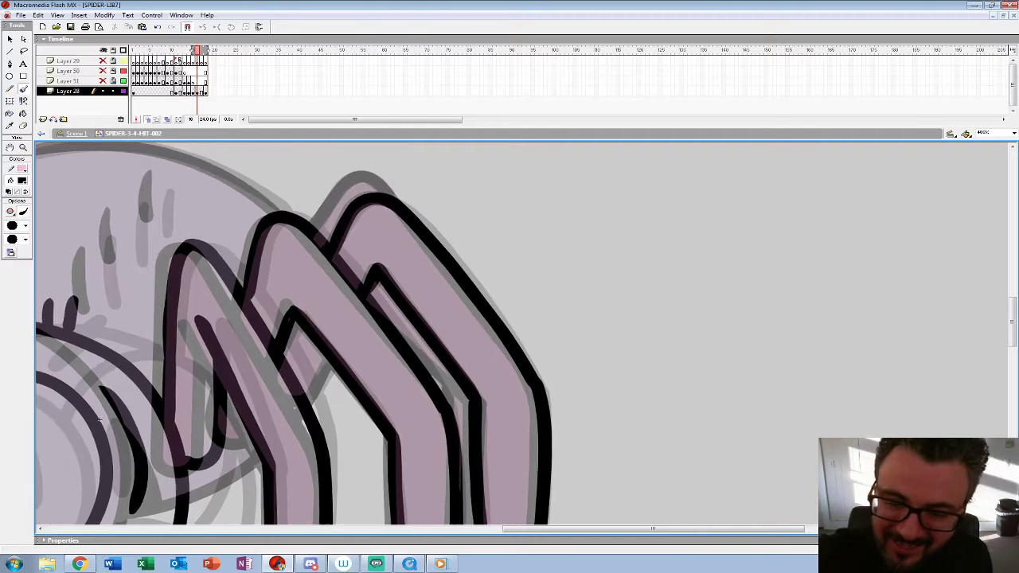
Step: Ink the visible parts of the legs behind the right-hand legs and the body's underside beside the head
mouse_move(311, 228)
mouse_down()
mouse_move(366, 172)
mouse_move(390, 194)
mouse_up()
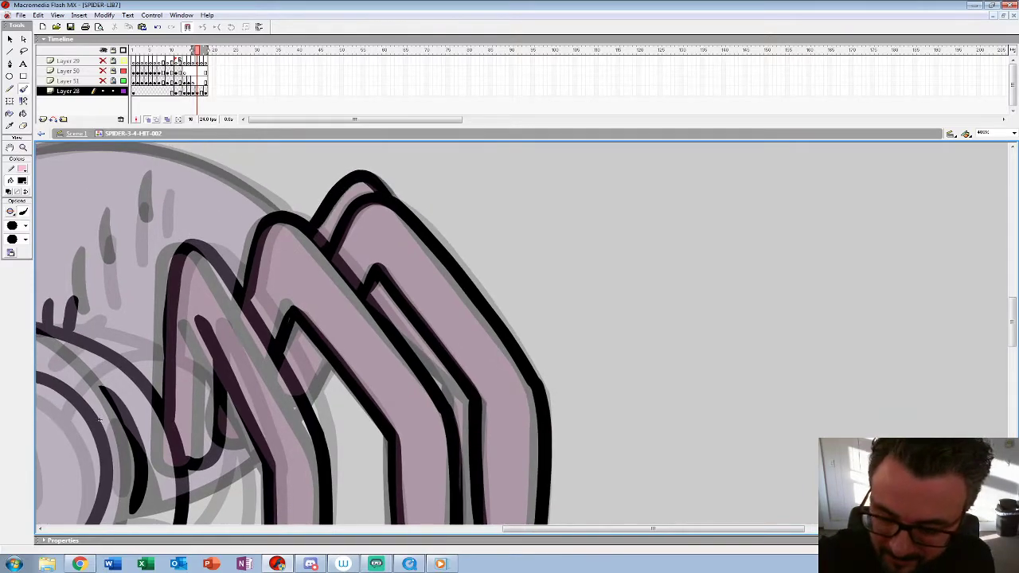
drag(411, 347, 452, 402)
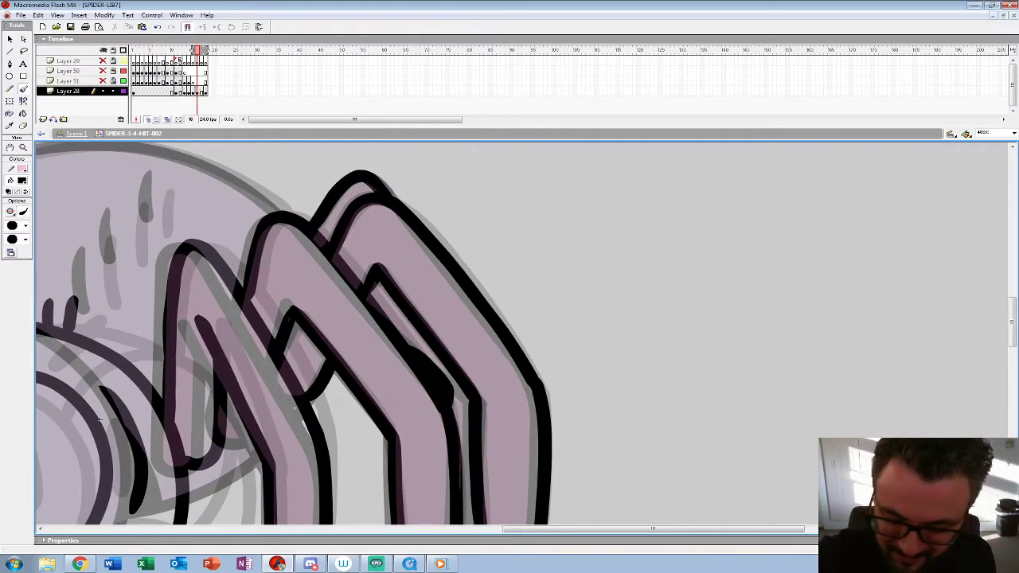
drag(100, 418, 408, 216)
drag(496, 296, 560, 259)
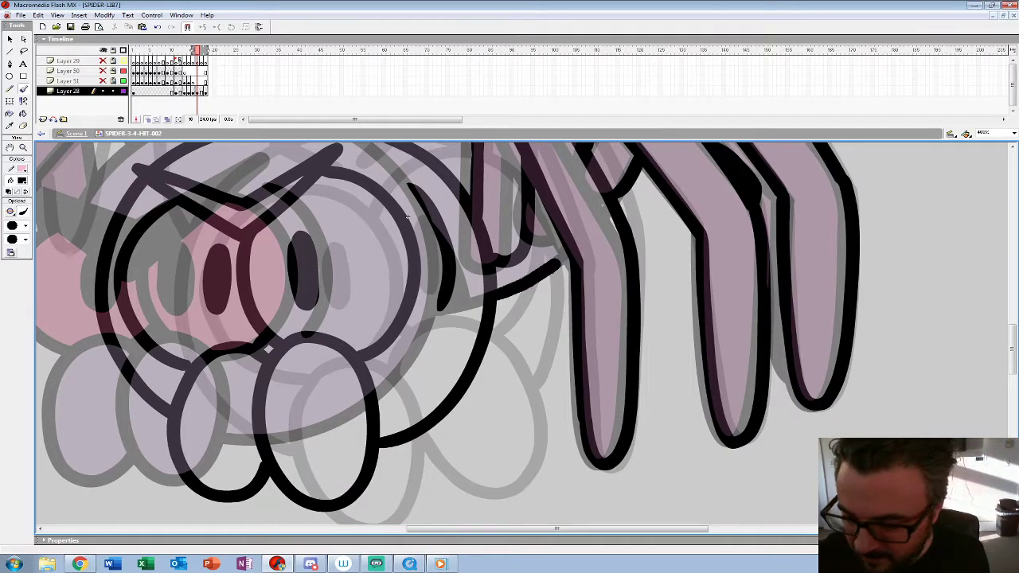
Step: Ink the three side hairs, the two hairs near the top and the arched upper outline of the abdomen on frame 16
drag(408, 216, 456, 438)
drag(459, 266, 448, 321)
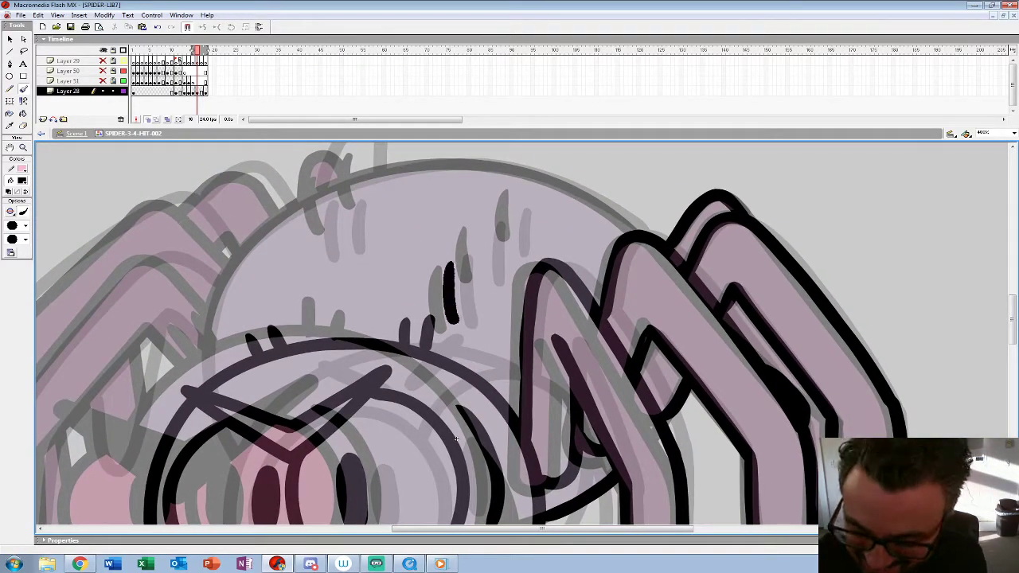
drag(483, 223, 477, 275)
drag(516, 203, 514, 247)
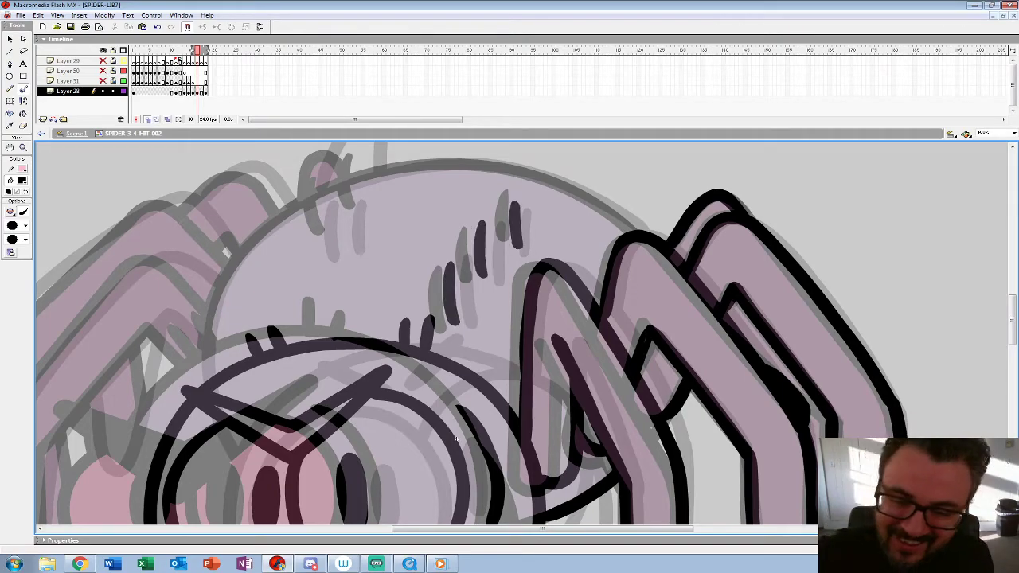
drag(322, 177, 317, 235)
drag(352, 169, 355, 221)
drag(456, 438, 553, 486)
mouse_move(737, 276)
mouse_down()
mouse_move(687, 241)
mouse_move(536, 207)
mouse_move(363, 261)
mouse_move(299, 390)
mouse_up()
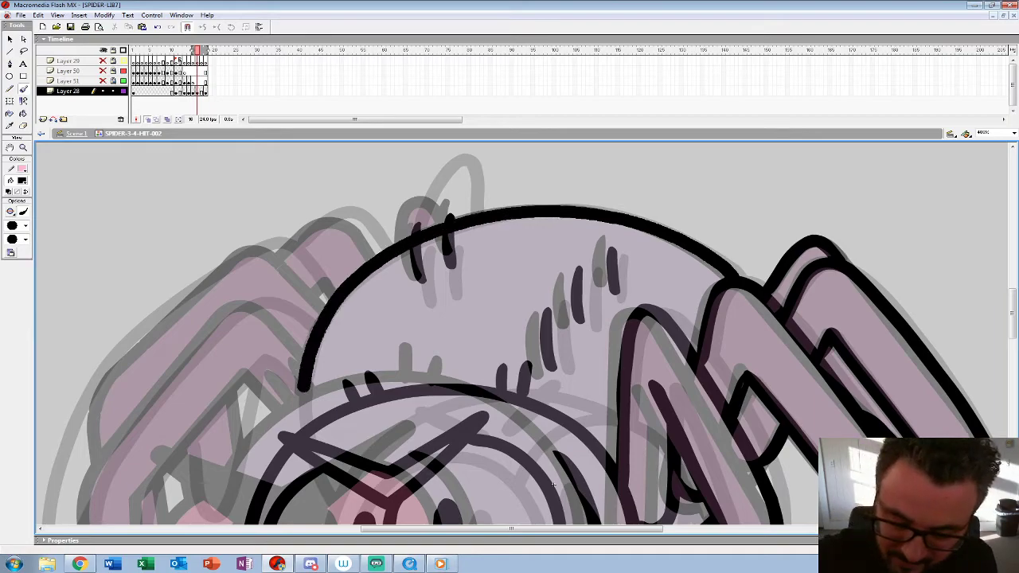
Step: Ink the two overlapping left-hand legs and the knee of the leg behind them on frame 16
mouse_move(554, 485)
mouse_down()
mouse_move(699, 313)
mouse_move(760, 386)
mouse_move(798, 344)
mouse_up()
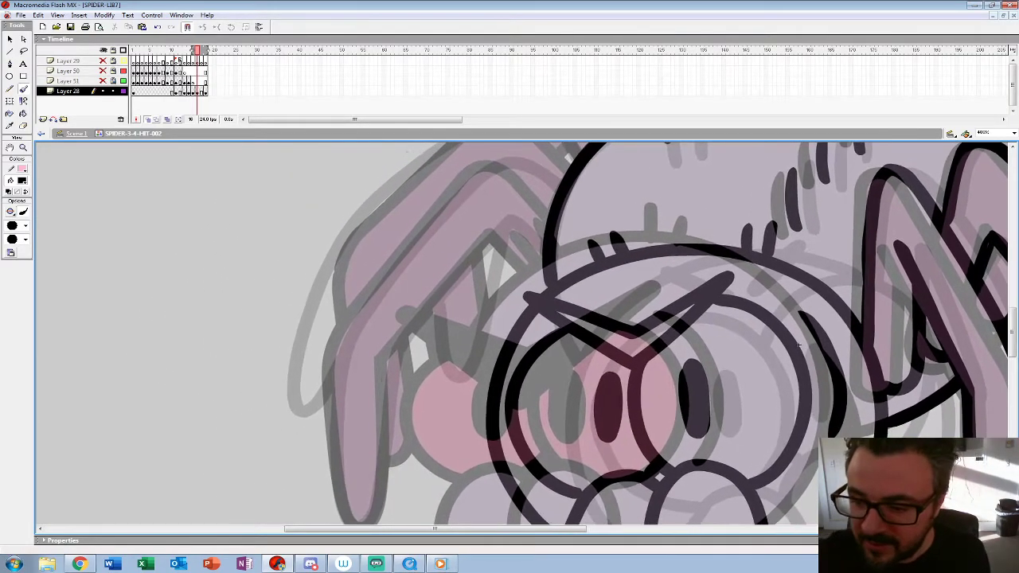
mouse_move(550, 205)
mouse_down()
mouse_move(477, 170)
mouse_move(356, 316)
mouse_move(333, 380)
mouse_move(357, 330)
mouse_move(538, 204)
mouse_move(498, 178)
mouse_move(388, 308)
mouse_move(386, 404)
mouse_move(363, 475)
mouse_move(339, 381)
mouse_move(340, 330)
mouse_up()
drag(351, 338, 352, 434)
mouse_move(579, 209)
mouse_down()
mouse_move(557, 176)
mouse_move(436, 199)
mouse_move(328, 347)
mouse_move(322, 465)
mouse_up()
drag(806, 388, 725, 454)
mouse_move(557, 222)
mouse_down()
mouse_move(526, 191)
mouse_move(462, 213)
mouse_up()
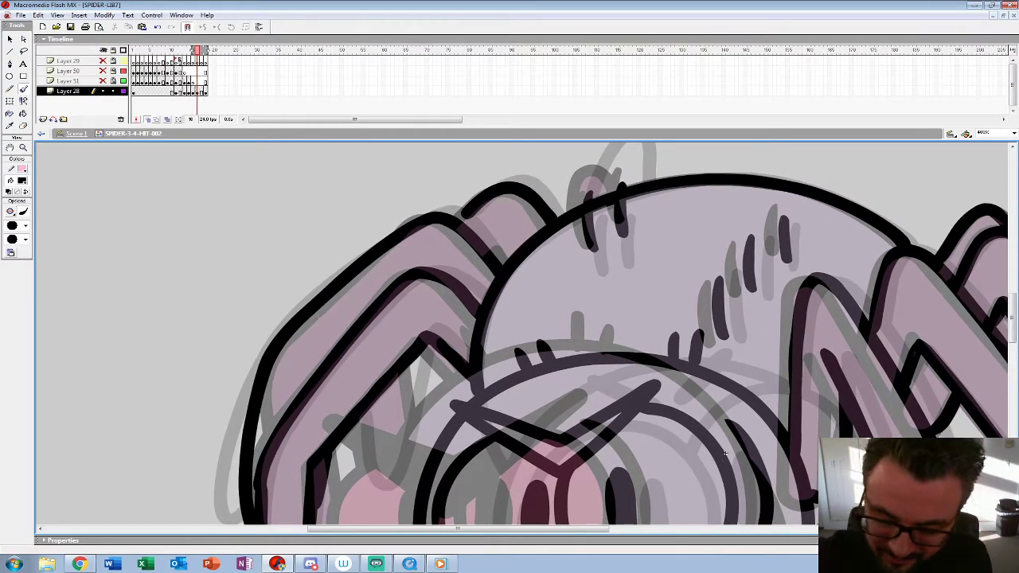
Step: Ink the small arched leg sticking up behind the abdomen's upper-left edge on frame 16
drag(726, 454, 659, 522)
mouse_move(571, 255)
mouse_down()
mouse_move(539, 211)
mouse_move(516, 275)
mouse_up()
key(z)
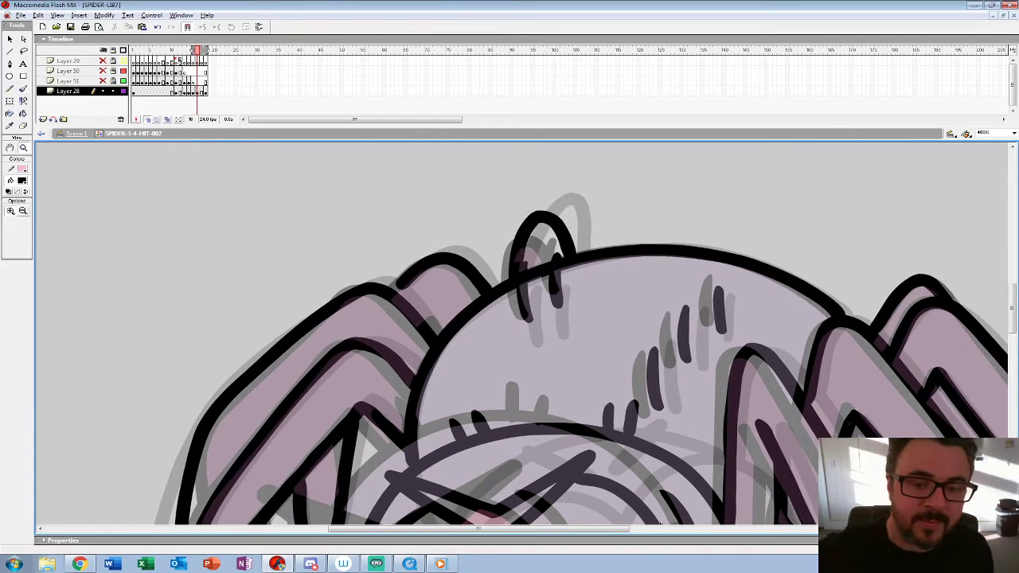
Step: Play back the hit animation to check the newly inked frame 16
alt+click(534, 272)
alt+click(535, 272)
alt+click(535, 273)
key(Return)
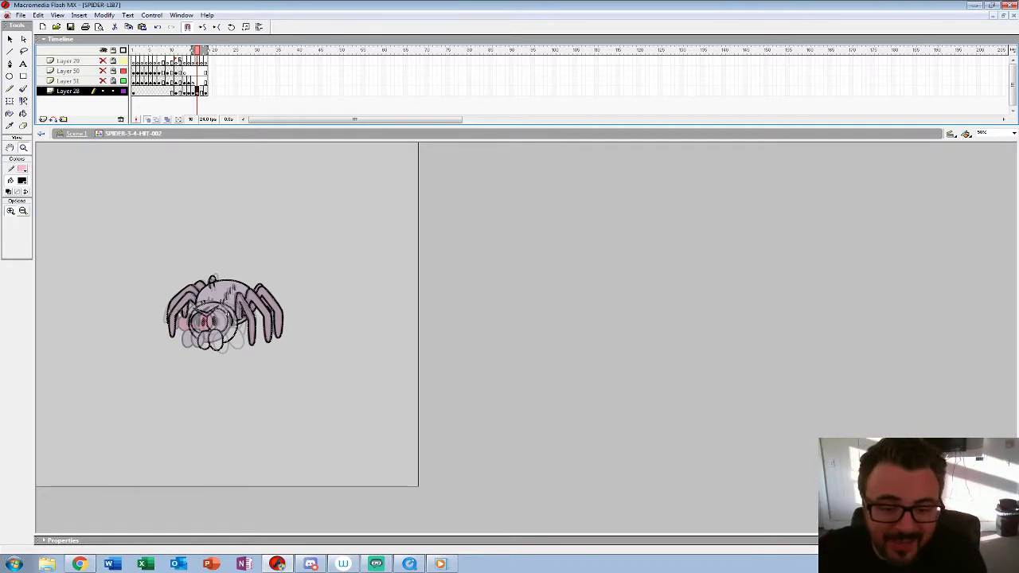
Step: Close the gap at the start of the rear left-hand leg's outline in the spider drawing on frame 17
click(227, 286)
key(period)
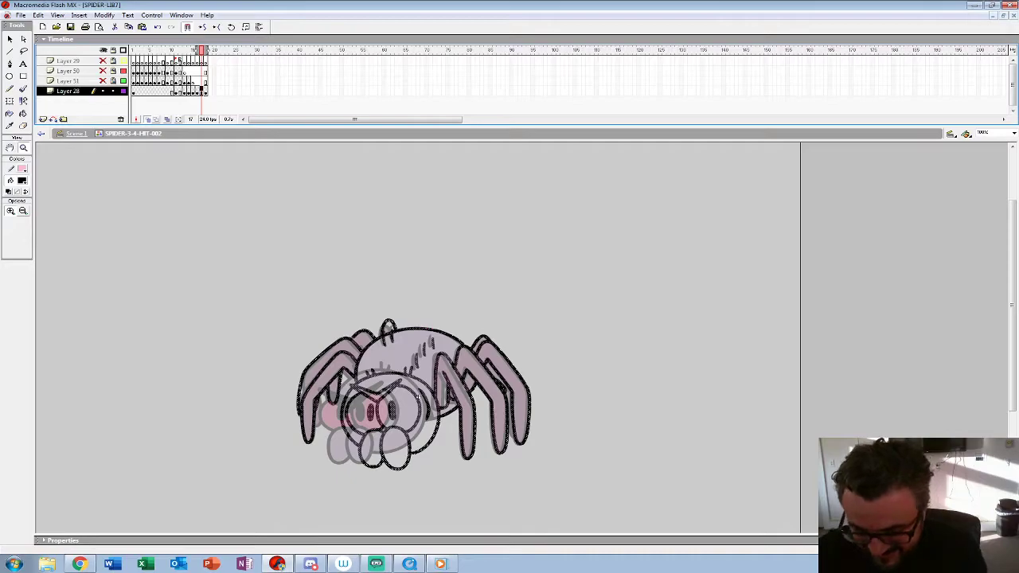
alt+click(415, 325)
click(416, 324)
click(415, 325)
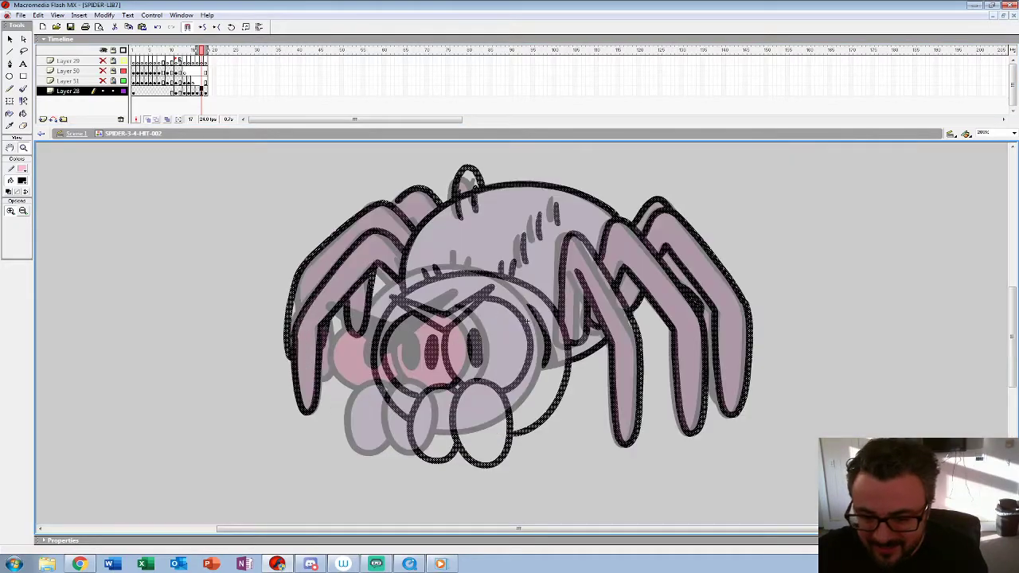
click(527, 321)
key(b)
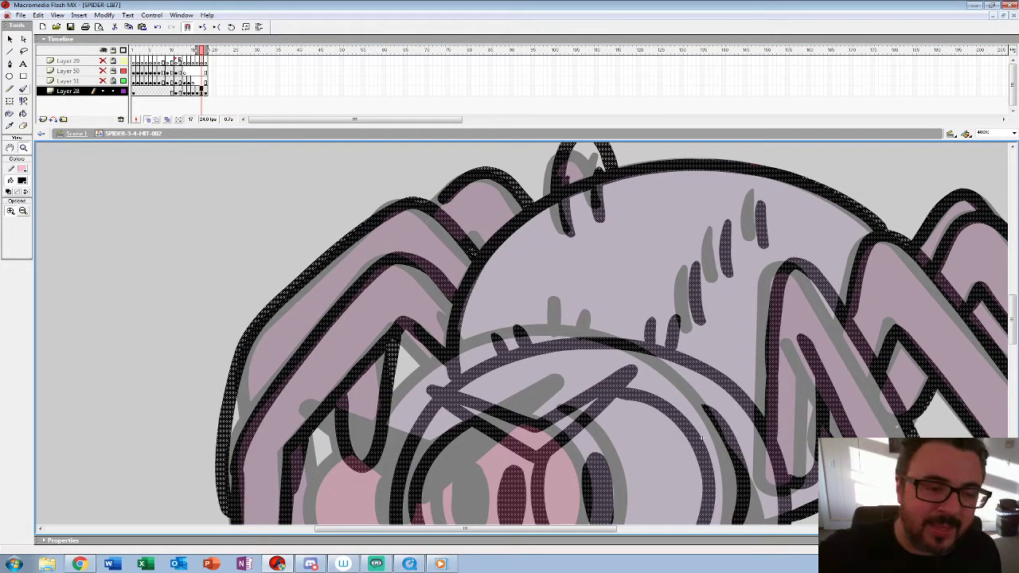
drag(444, 197, 436, 203)
key(z)
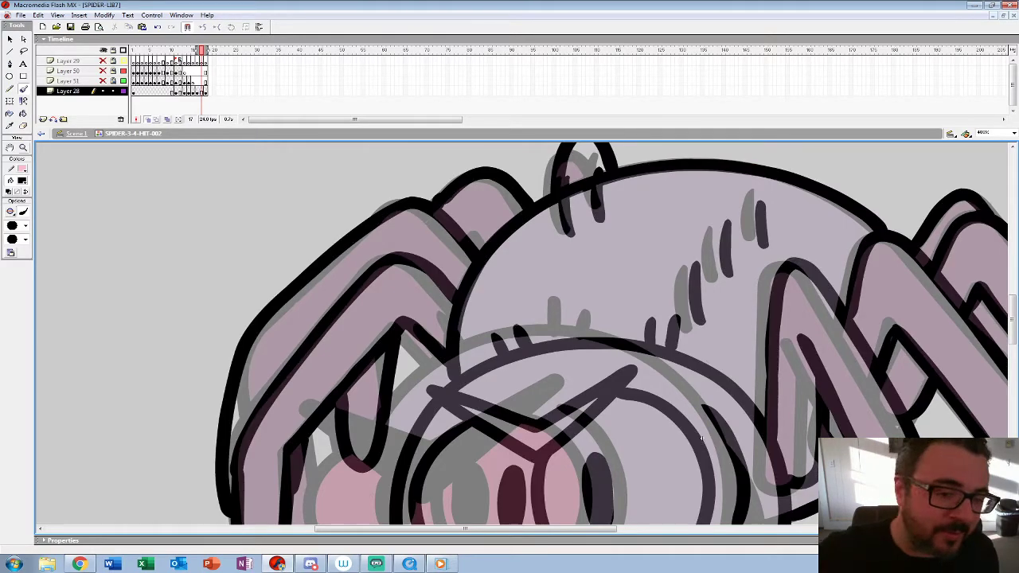
alt+click(529, 422)
alt+click(419, 423)
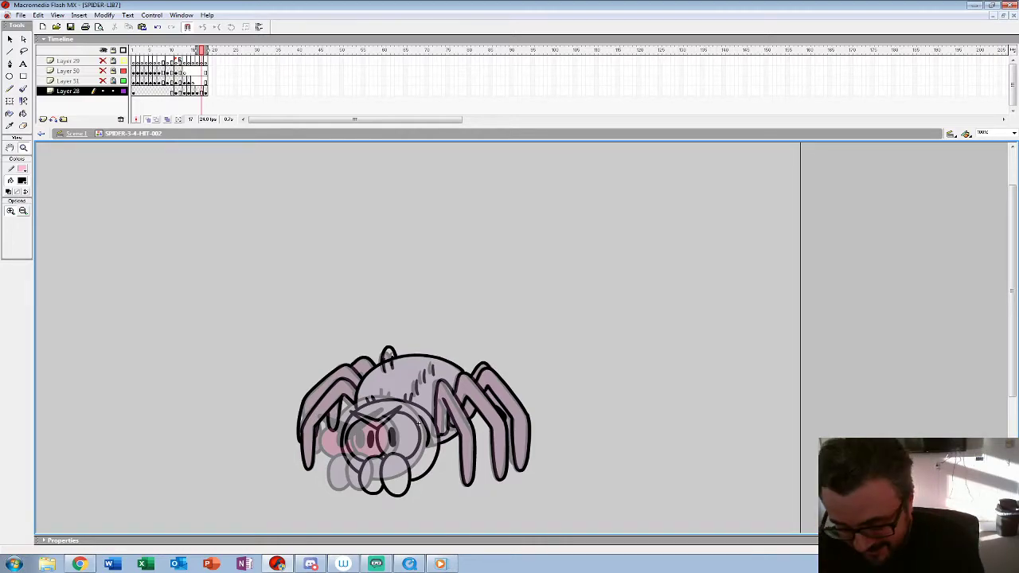
Step: Clear frame 17 and paste the inked spider from frame 16 onto it in place
key(F7)
click(435, 390)
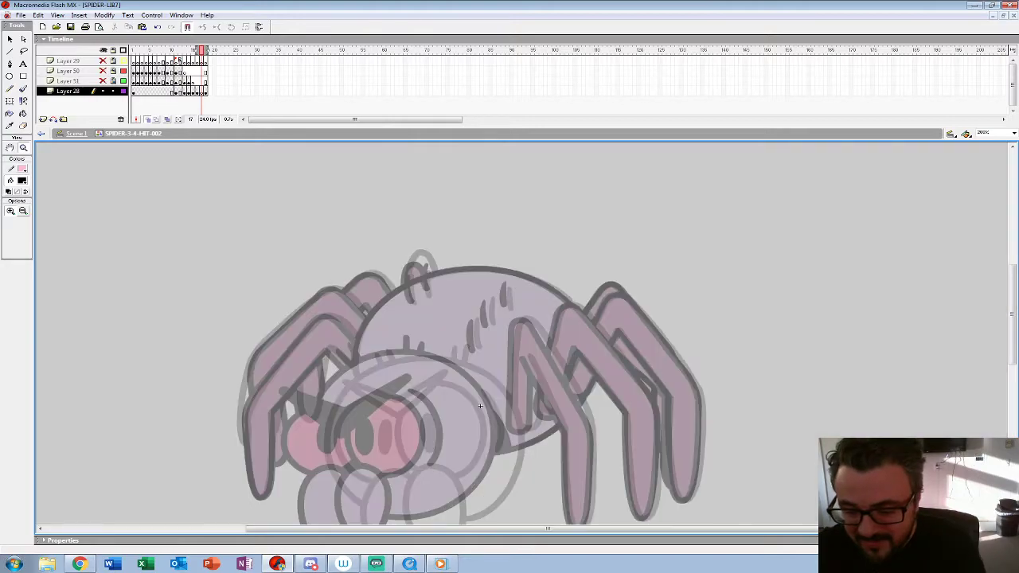
drag(482, 404, 470, 335)
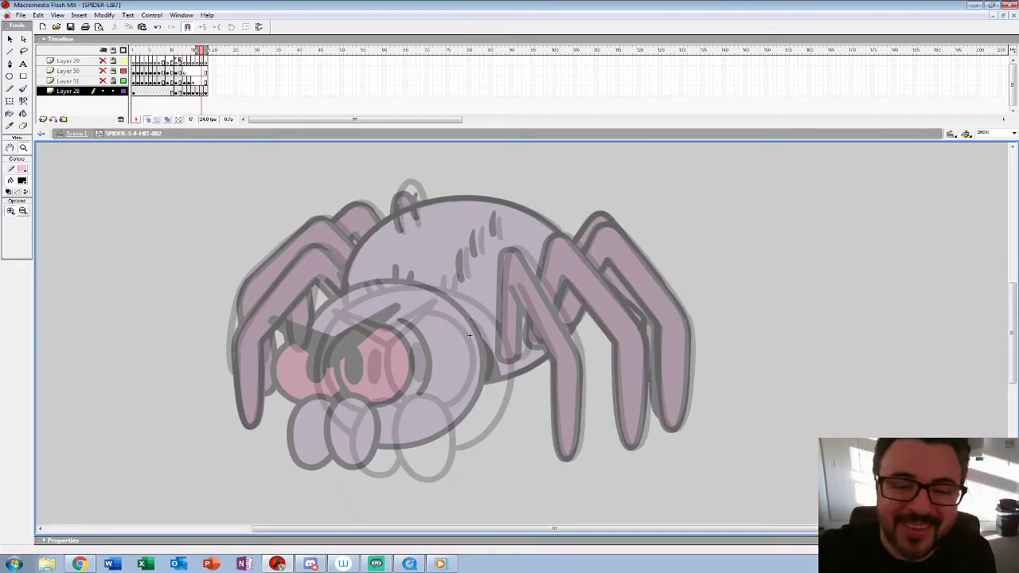
key(ctrl+shift+v)
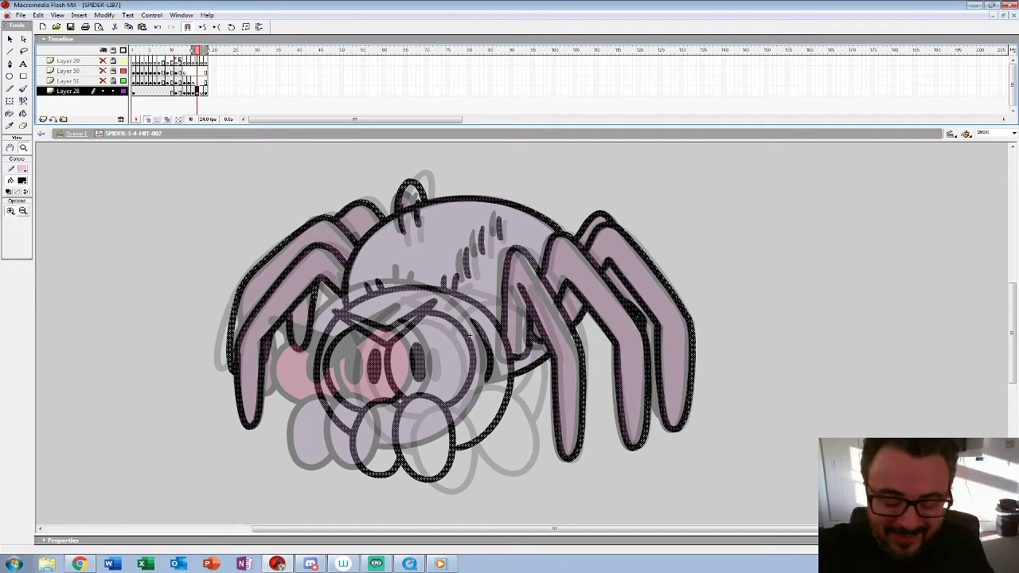
key(F7)
key(ctrl+shift+v)
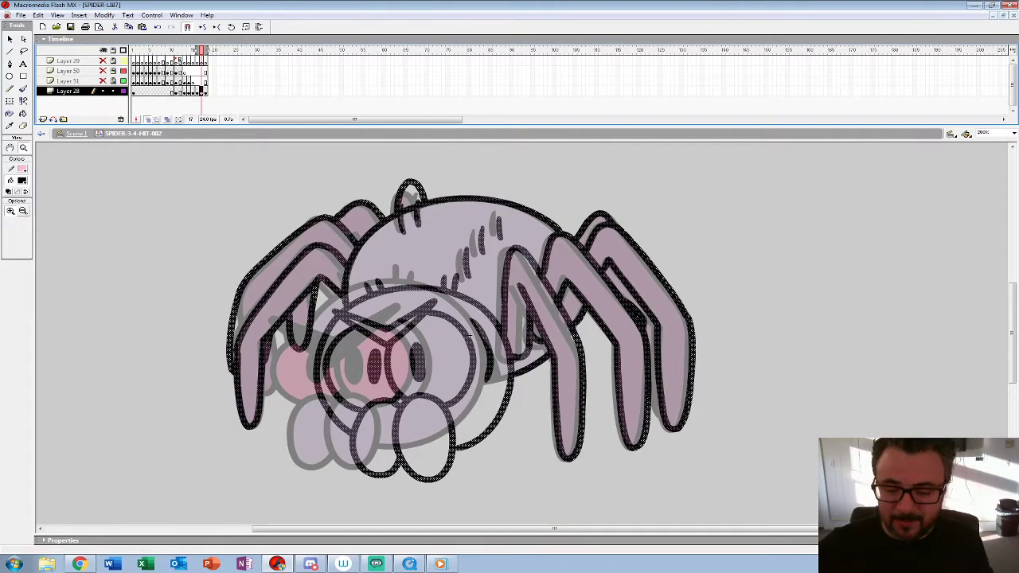
Step: Nudge the pasted spider on frame 17 left until its eyes nearly line up with the final pose's eyes
key(Left)
key(Left)
key(Left)
key(Left)
key(Left)
key(Left)
key(Left)
key(Left)
key(Left)
key(Left)
key(Left)
key(Left)
key(Left)
key(Left)
key(Left)
key(Left)
key(Left)
key(Left)
key(Left)
key(Left)
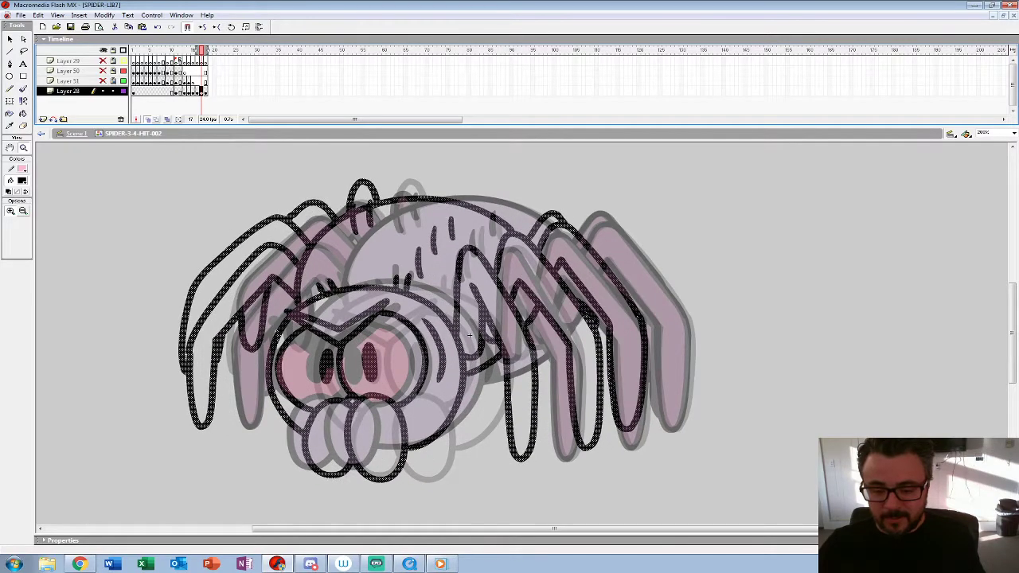
key(Left)
key(Left)
key(Left)
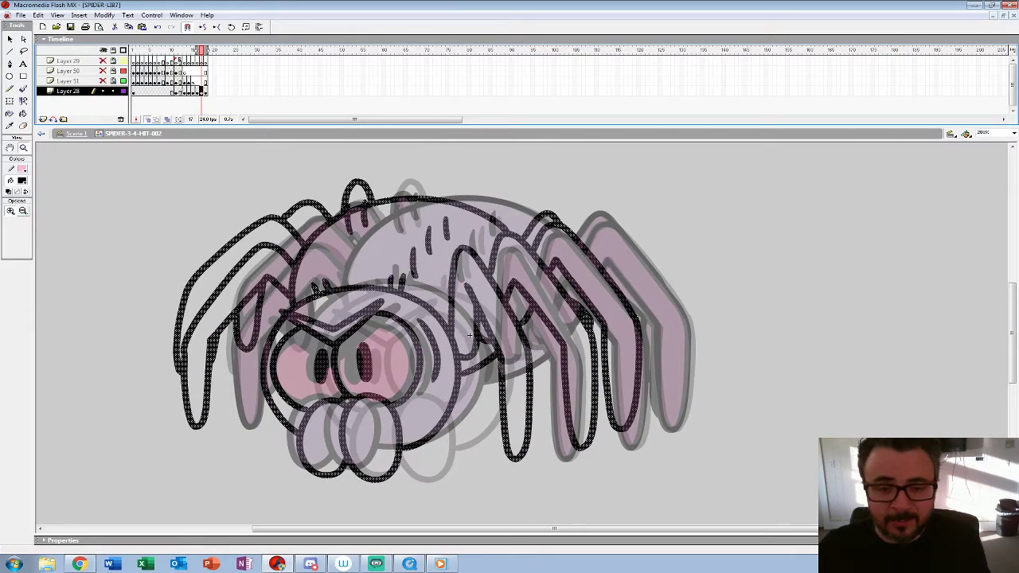
Step: Insert an extra frame after the shifted spider and leave frame 18 empty for new linework
key(F7)
key(ctrl+shift+v)
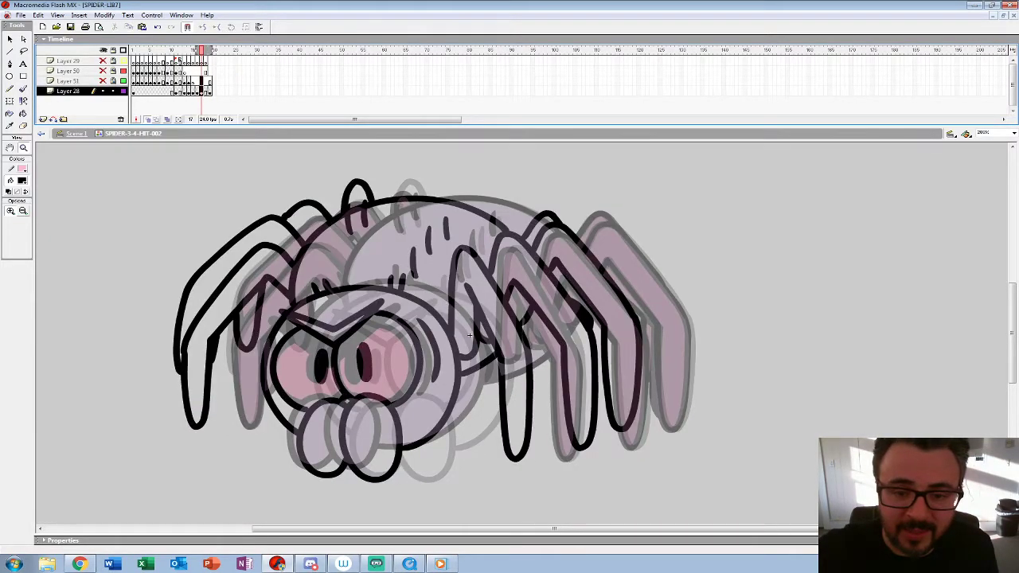
key(Delete)
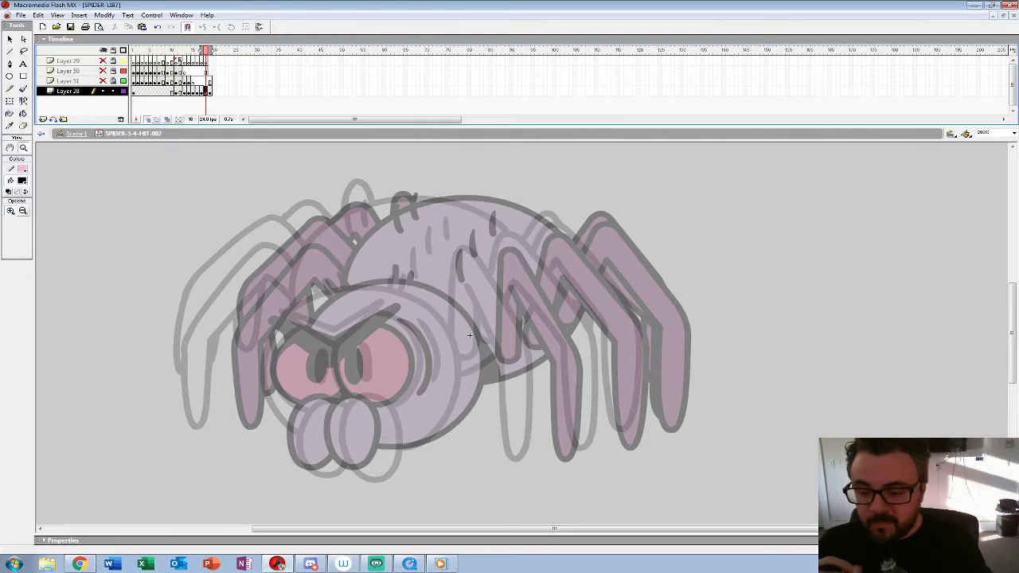
Step: Ink the angry V-shaped brow and the two oval mouthparts on frame 18, between the onion-skinned poses
click(469, 336)
mouse_move(470, 335)
mouse_down()
mouse_move(719, 335)
mouse_move(630, 250)
mouse_move(597, 242)
mouse_move(609, 252)
mouse_up()
key(b)
mouse_move(214, 215)
mouse_down()
mouse_move(331, 301)
mouse_move(454, 188)
mouse_move(346, 243)
mouse_move(216, 214)
mouse_up()
drag(609, 251, 582, 176)
mouse_move(342, 303)
mouse_down()
mouse_move(312, 373)
mouse_move(332, 428)
mouse_move(368, 453)
mouse_move(406, 432)
mouse_move(417, 377)
mouse_move(405, 319)
mouse_move(365, 292)
mouse_move(320, 313)
mouse_move(280, 309)
mouse_move(239, 350)
mouse_move(245, 426)
mouse_move(290, 447)
mouse_move(322, 422)
mouse_up()
drag(582, 176, 573, 256)
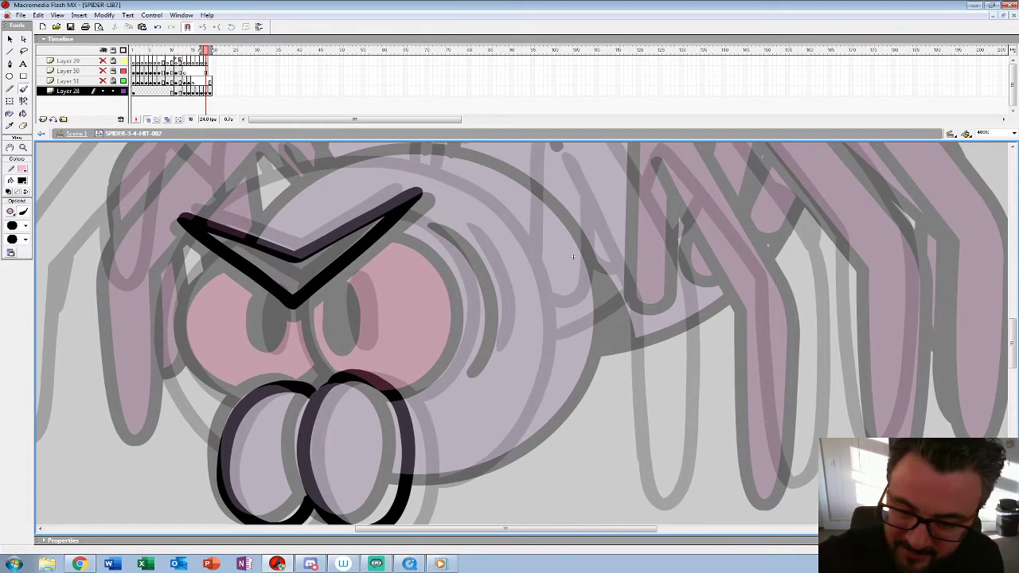
Step: Ink both eye outlines with their filled pupils and the curved creases beside the right-hand eye on frame 18
drag(298, 296, 316, 379)
mouse_move(394, 218)
mouse_down()
mouse_move(430, 239)
mouse_move(454, 363)
mouse_move(398, 398)
mouse_up()
mouse_move(337, 283)
mouse_down()
mouse_move(335, 309)
mouse_move(362, 333)
mouse_move(348, 313)
mouse_move(349, 337)
mouse_up()
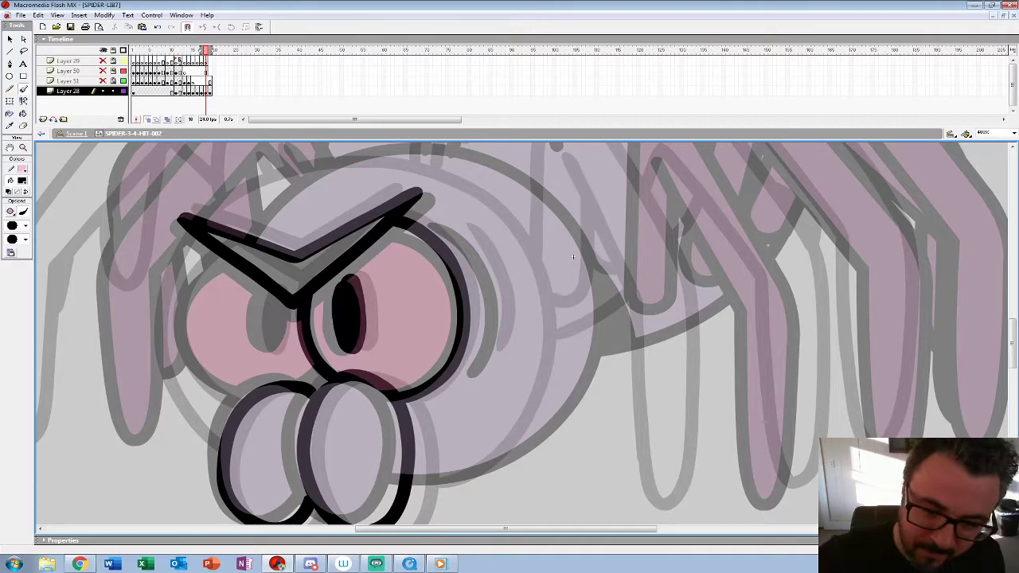
mouse_move(226, 257)
mouse_down()
mouse_move(183, 308)
mouse_move(191, 356)
mouse_move(244, 403)
mouse_up()
drag(321, 374, 305, 387)
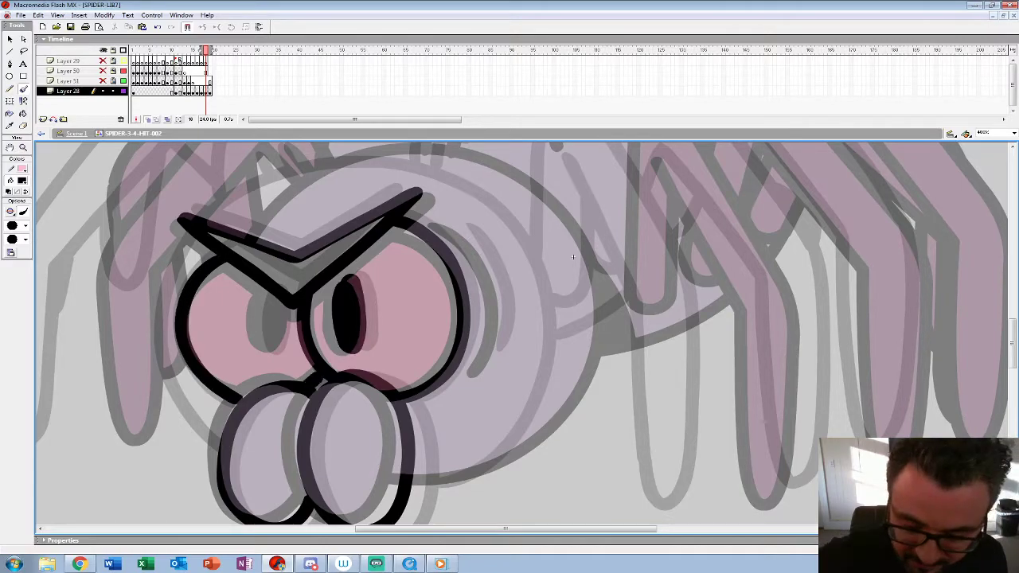
mouse_move(263, 287)
mouse_down()
mouse_move(254, 326)
mouse_move(281, 334)
mouse_move(269, 341)
mouse_up()
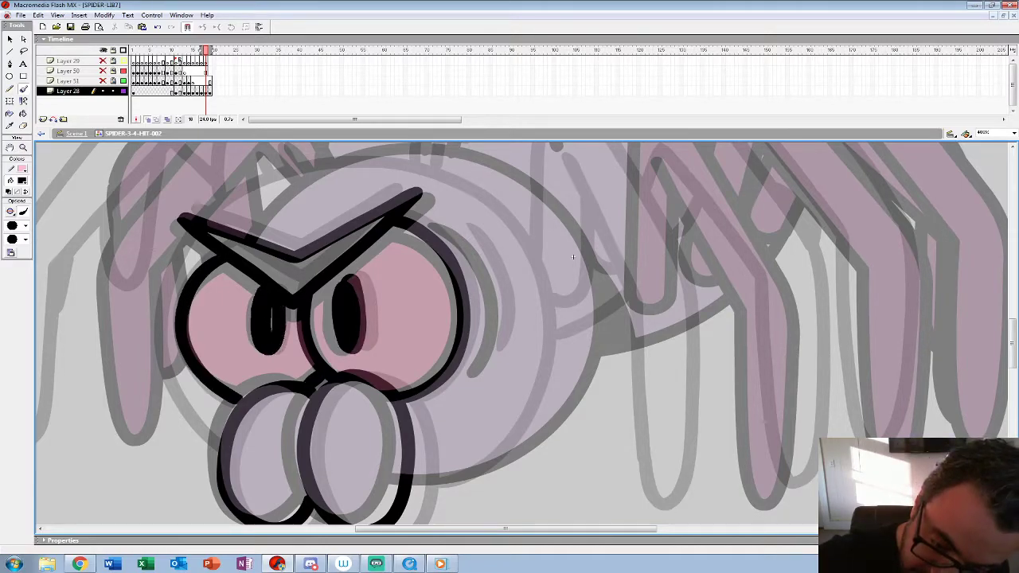
mouse_move(454, 224)
mouse_down()
mouse_move(499, 308)
mouse_move(489, 361)
mouse_move(477, 369)
mouse_move(475, 343)
mouse_up()
key(space)
drag(555, 252, 582, 291)
Step: Move the whole inked face from frame 18 to frame 17, replacing the shifted spider guide
key(ctrl+a)
key(z)
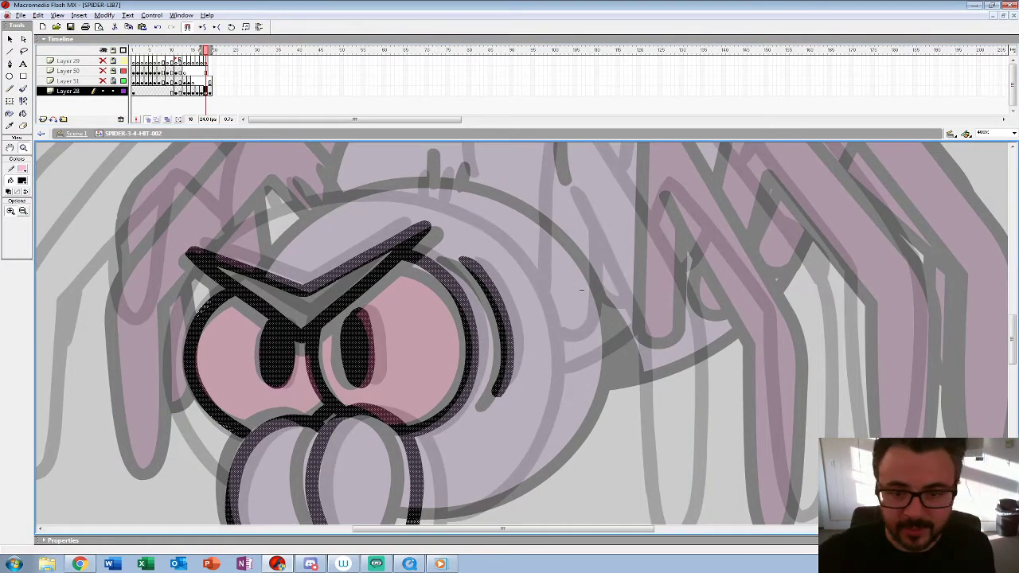
key(ctrl+1)
key(comma)
key(period)
key(comma)
key(period)
key(period)
key(comma)
key(comma)
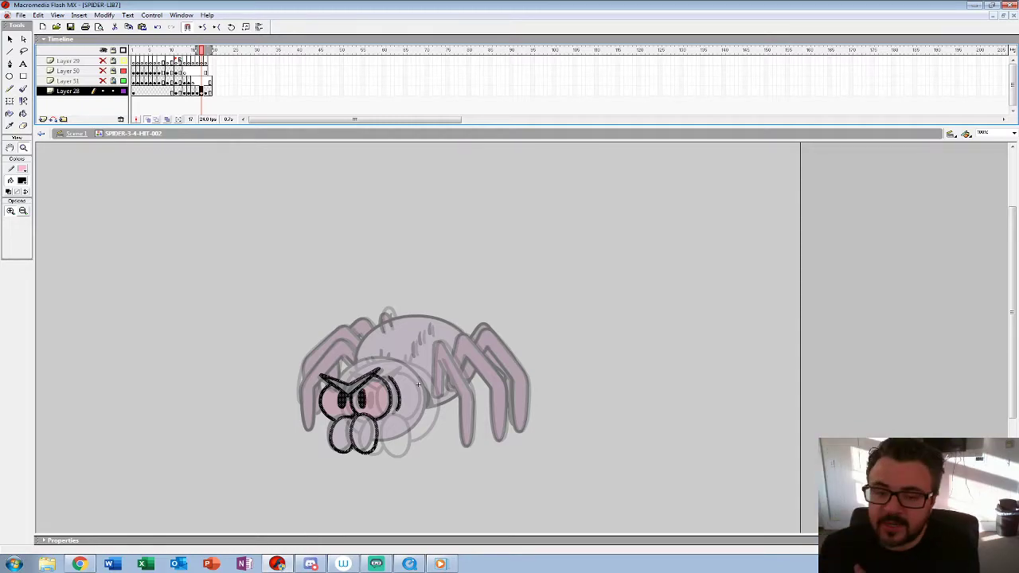
Step: Remove the surplus frame 19 so the animation ends at frame 18
key(period)
key(period)
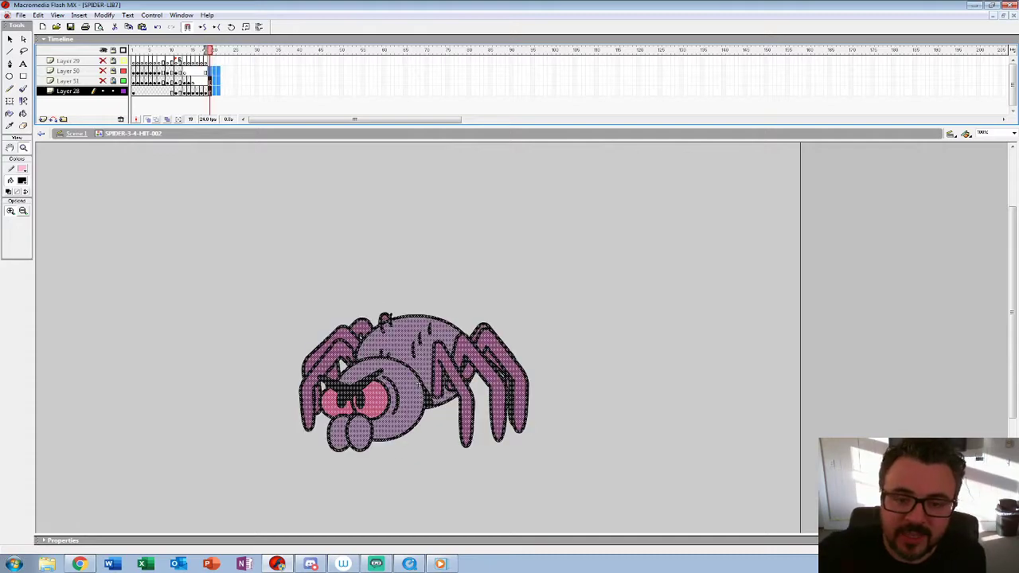
key(shift+F5)
key(comma)
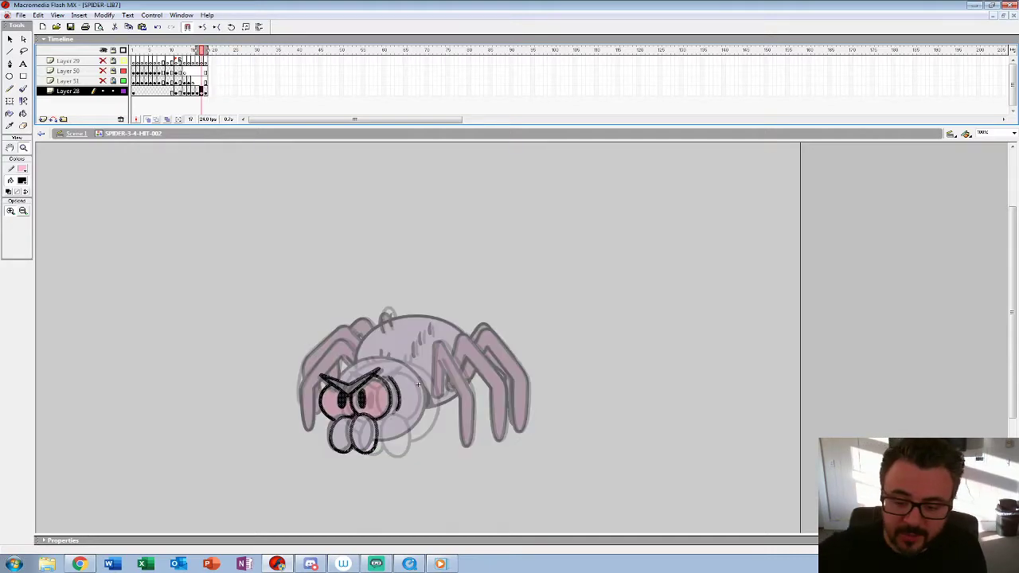
Step: Nudge the inked face on frame 17 to the right, between the neighbouring head positions
click(417, 386)
key(Right)
key(Right)
key(Right)
key(Right)
key(Right)
key(Right)
key(Right)
key(Right)
key(Right)
key(Right)
key(Right)
key(Right)
key(Right)
key(Right)
key(Right)
key(Right)
key(Right)
key(Right)
key(Right)
key(Right)
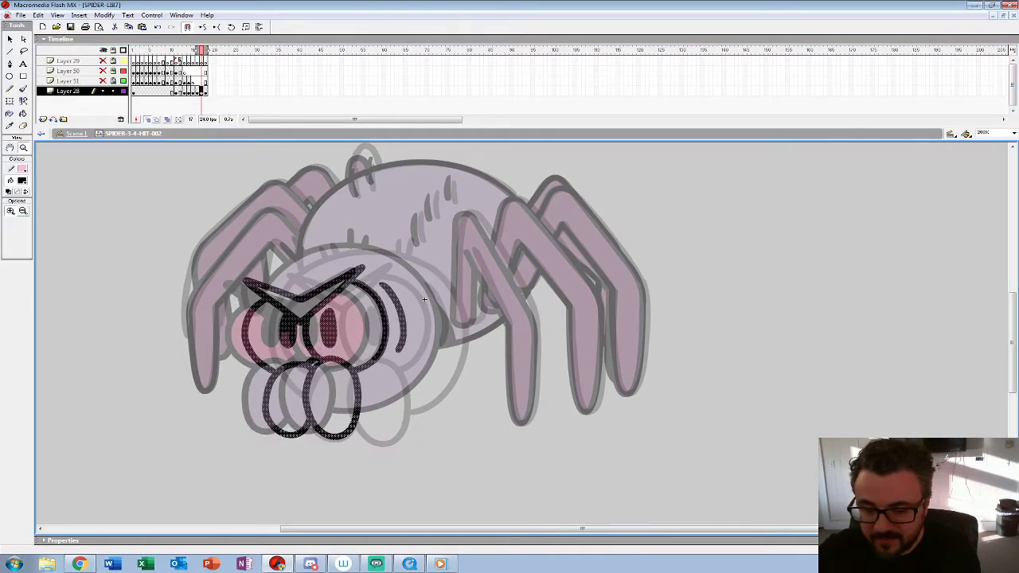
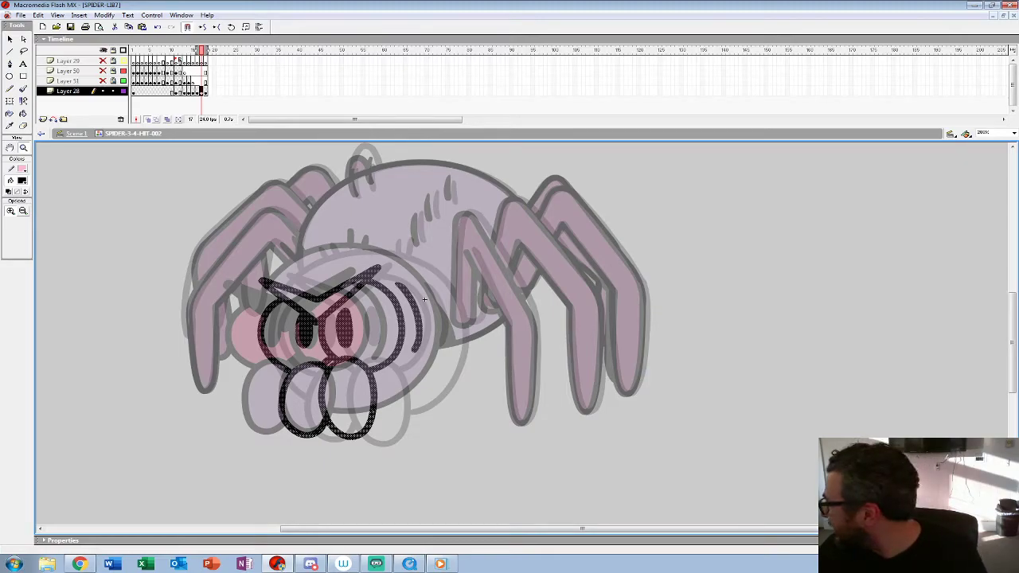
Step: Ink the round head outline around the face on frame 17 with the Brush tool
click(432, 331)
mouse_move(505, 268)
mouse_down()
mouse_move(480, 237)
mouse_move(464, 265)
mouse_up()
key(b)
mouse_move(337, 163)
mouse_down()
mouse_move(421, 182)
mouse_move(461, 206)
mouse_move(510, 273)
mouse_move(519, 324)
mouse_move(511, 390)
mouse_move(481, 443)
mouse_move(439, 476)
mouse_up()
key(ctrl+z)
mouse_move(316, 164)
mouse_down()
mouse_move(421, 180)
mouse_move(496, 247)
mouse_move(513, 356)
mouse_move(468, 444)
mouse_move(362, 501)
mouse_up()
drag(463, 267, 518, 295)
mouse_move(387, 192)
mouse_down()
mouse_move(313, 201)
mouse_move(221, 264)
mouse_move(204, 308)
mouse_up()
Step: Ink the two pairs of short hair tufts along the top edge of the head on frame 17
drag(518, 295, 504, 356)
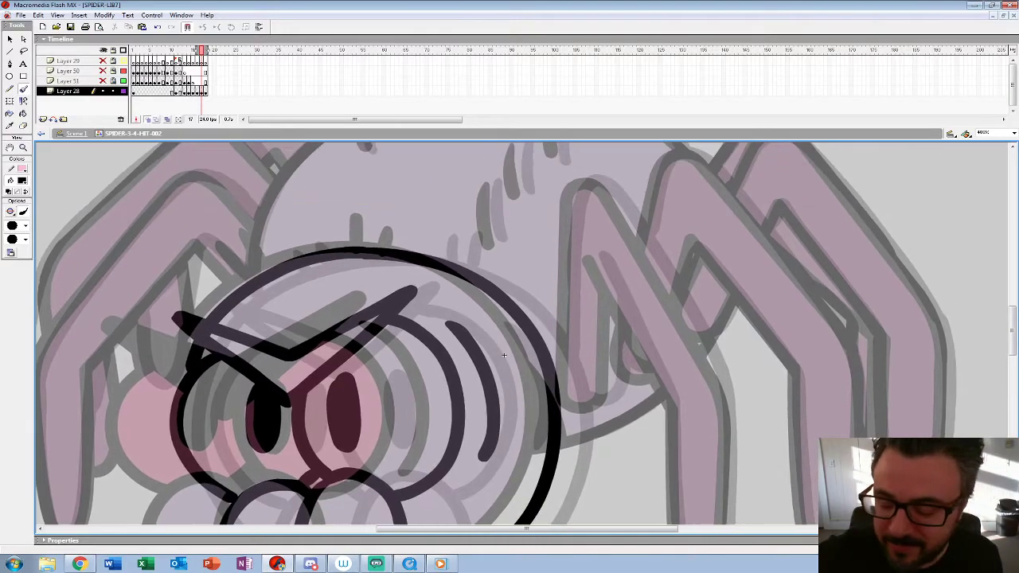
drag(416, 232, 417, 251)
drag(434, 235, 436, 255)
mouse_move(259, 251)
mouse_down()
mouse_move(270, 267)
mouse_move(293, 257)
mouse_up()
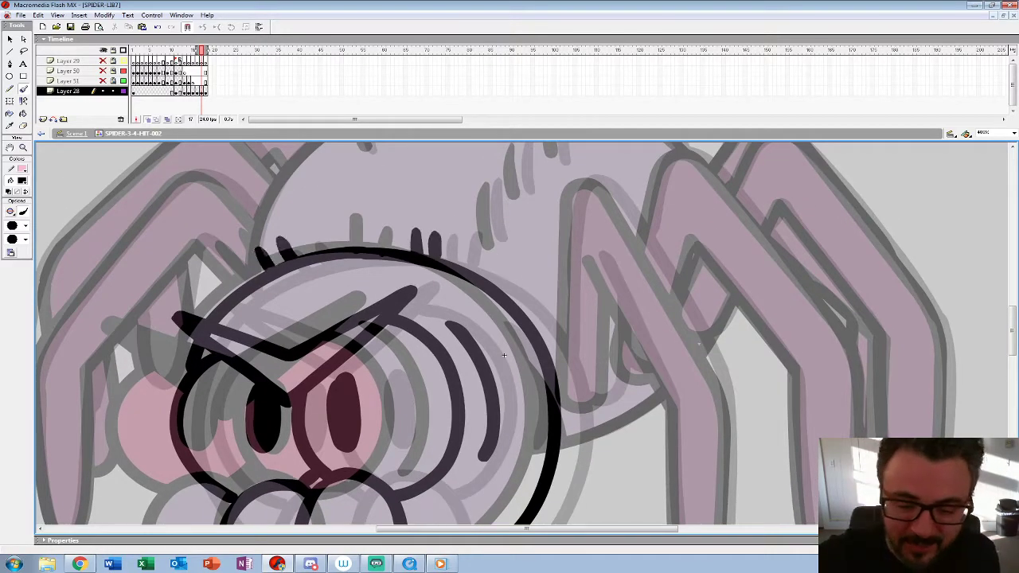
Step: Ink the inner and outer outlines of the front right-hand leg on frame 17
key(z)
alt+click(418, 397)
alt+click(418, 396)
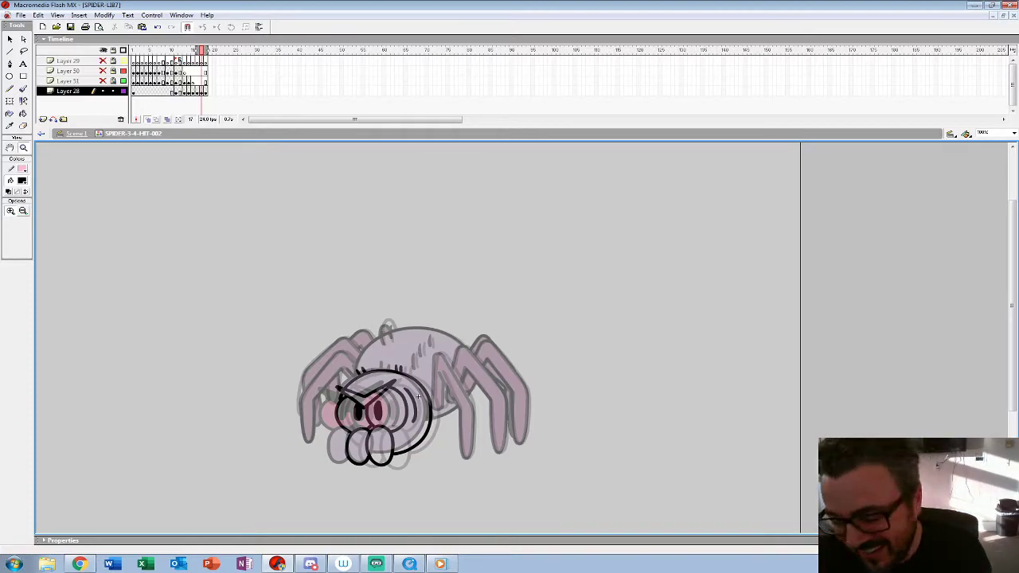
click(418, 396)
click(303, 366)
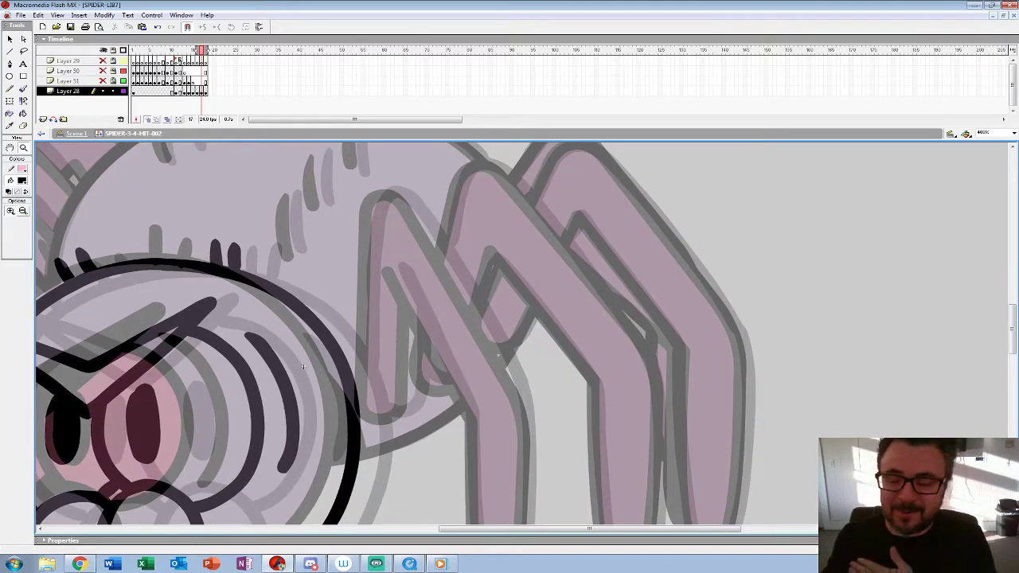
key(b)
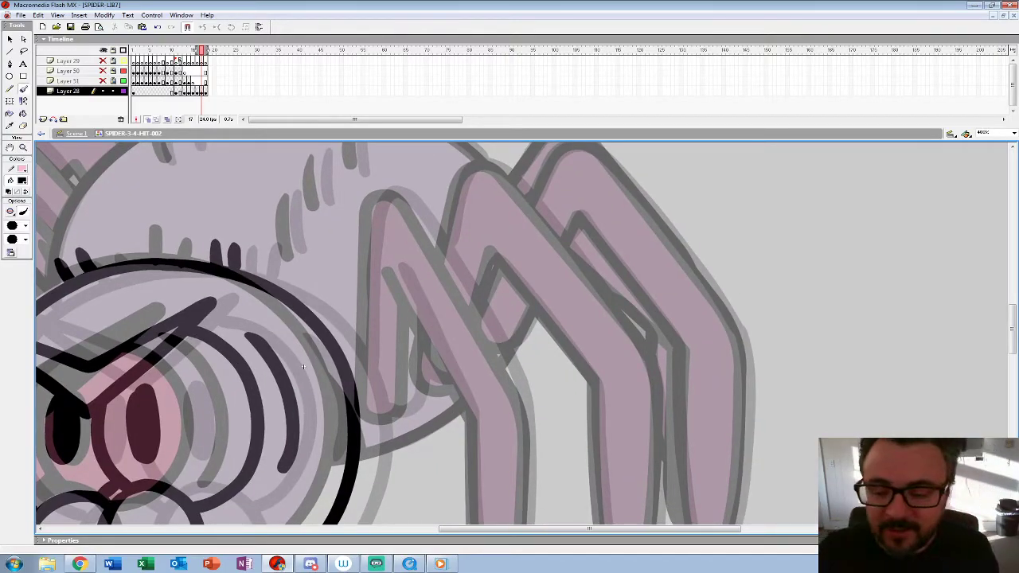
drag(389, 266, 473, 417)
mouse_move(367, 230)
mouse_down()
mouse_move(380, 198)
mouse_move(402, 208)
mouse_move(511, 390)
mouse_up()
key(ctrl+z)
mouse_move(355, 205)
mouse_down()
mouse_move(373, 168)
mouse_move(394, 179)
mouse_move(507, 369)
mouse_up()
mouse_move(507, 370)
mouse_down()
mouse_move(466, 262)
mouse_move(419, 308)
mouse_move(436, 481)
mouse_move(468, 445)
mouse_move(468, 261)
mouse_move(542, 404)
mouse_up()
mouse_move(386, 230)
mouse_down()
mouse_move(384, 372)
mouse_move(390, 412)
mouse_move(403, 422)
mouse_move(425, 414)
mouse_move(434, 347)
mouse_up()
mouse_move(323, 376)
mouse_down()
mouse_move(238, 364)
mouse_move(194, 407)
mouse_up()
Step: Ink the outer and inner outlines of the middle right-hand leg on frame 17
mouse_move(348, 236)
mouse_down()
mouse_move(393, 211)
mouse_move(534, 388)
mouse_up()
mouse_move(534, 387)
mouse_down()
mouse_move(478, 269)
mouse_move(476, 437)
mouse_move(468, 469)
mouse_move(449, 480)
mouse_move(425, 423)
mouse_move(416, 269)
mouse_up()
drag(128, 256, 128, 336)
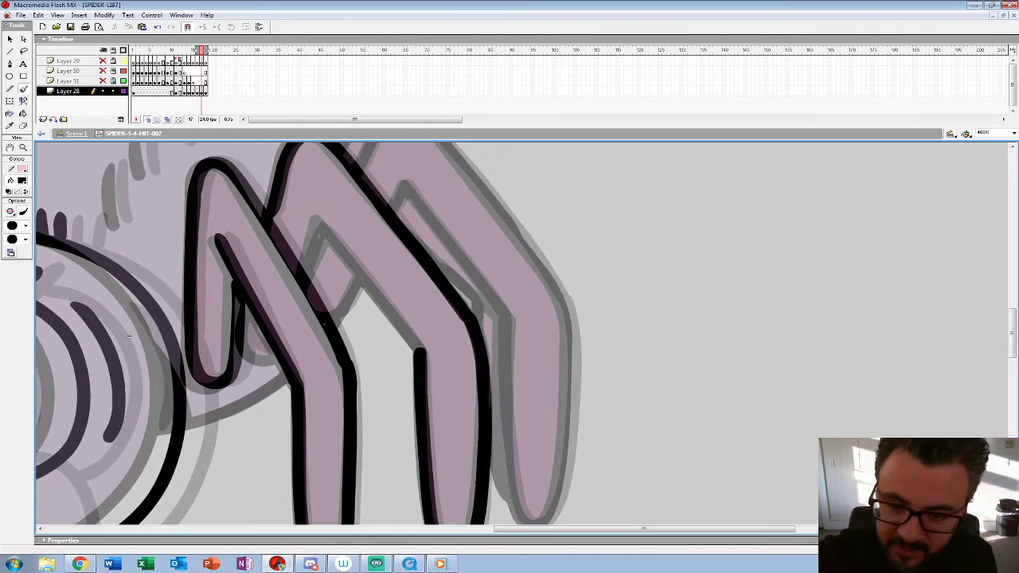
drag(324, 233, 421, 350)
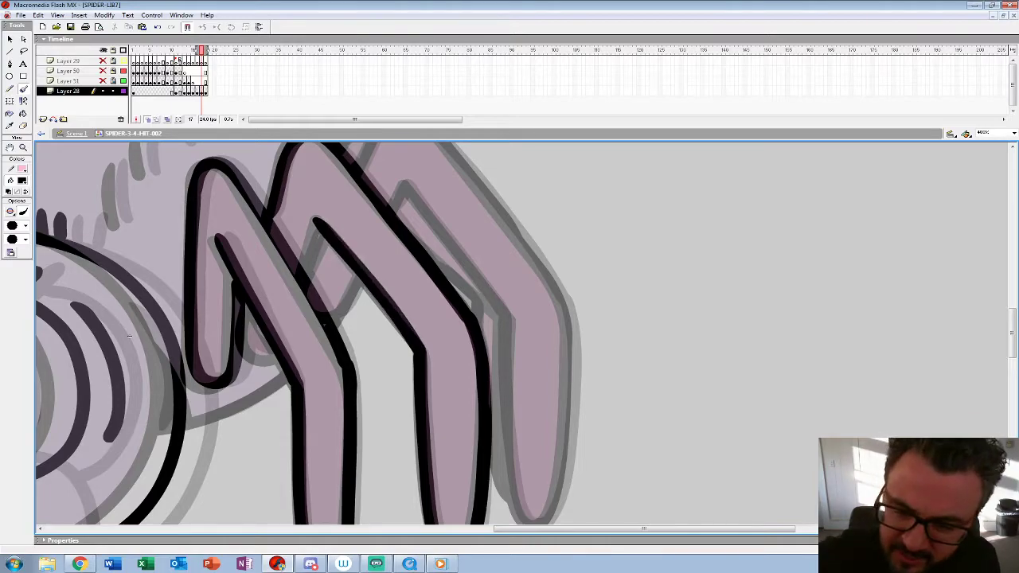
drag(318, 223, 302, 273)
Step: Ink the rear right-hand leg and the visible parts of the far legs behind the right-hand legs on frame 17
mouse_move(128, 335)
mouse_down()
mouse_move(120, 394)
mouse_move(102, 415)
mouse_up()
mouse_move(343, 227)
mouse_down()
mouse_move(393, 198)
mouse_move(535, 377)
mouse_up()
mouse_move(535, 378)
mouse_down()
mouse_move(513, 360)
mouse_move(457, 259)
mouse_move(455, 454)
mouse_move(425, 487)
mouse_move(400, 394)
mouse_move(400, 280)
mouse_move(394, 329)
mouse_up()
mouse_move(285, 223)
mouse_down()
mouse_move(298, 199)
mouse_move(402, 329)
mouse_up()
drag(214, 328, 252, 291)
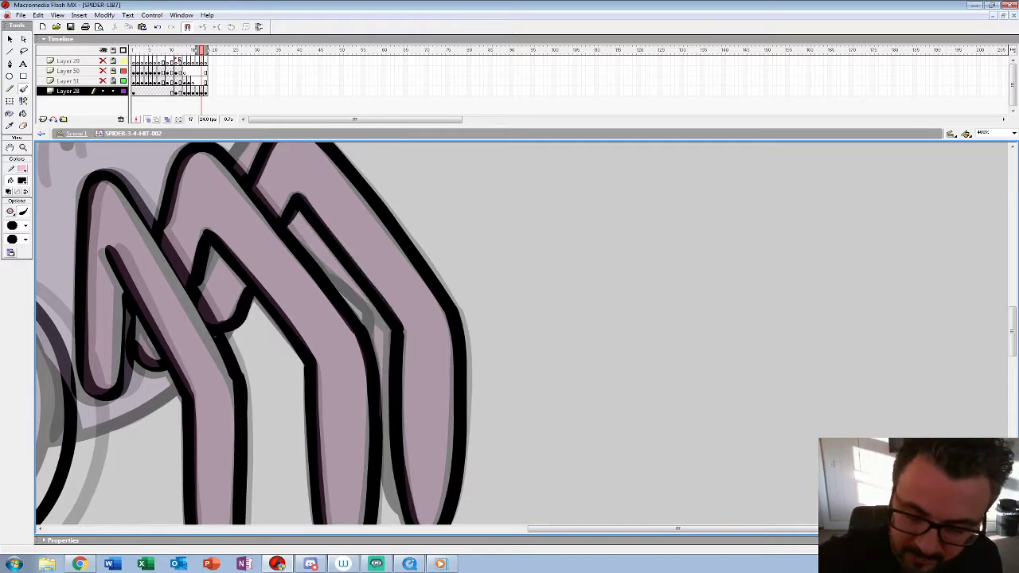
drag(323, 273, 369, 316)
mouse_move(383, 468)
mouse_down()
mouse_move(369, 375)
mouse_move(379, 439)
mouse_up()
Step: Examine the right-hand legs frame by frame between frames 13 and 18 to compare their positions
click(197, 91)
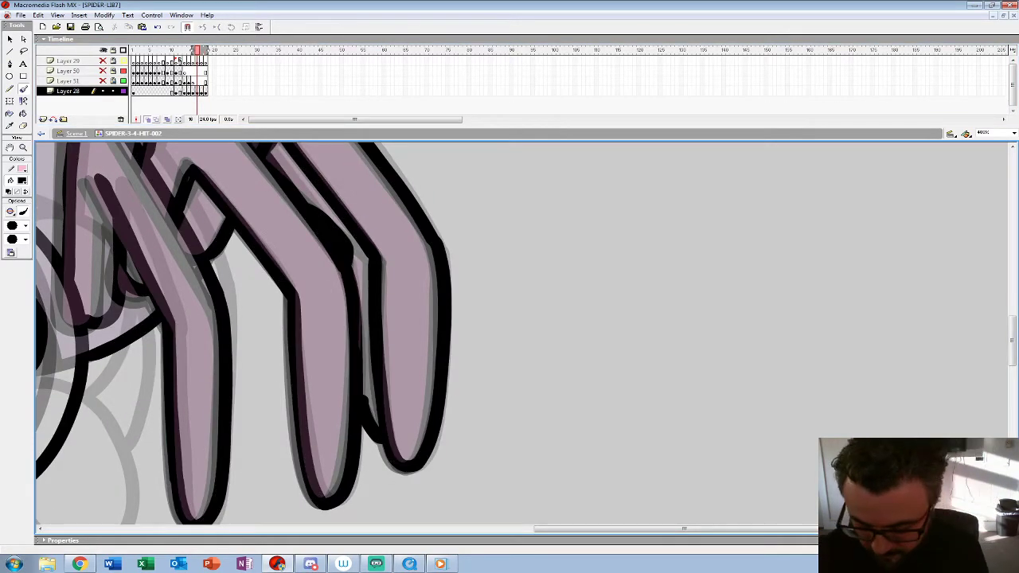
key(comma)
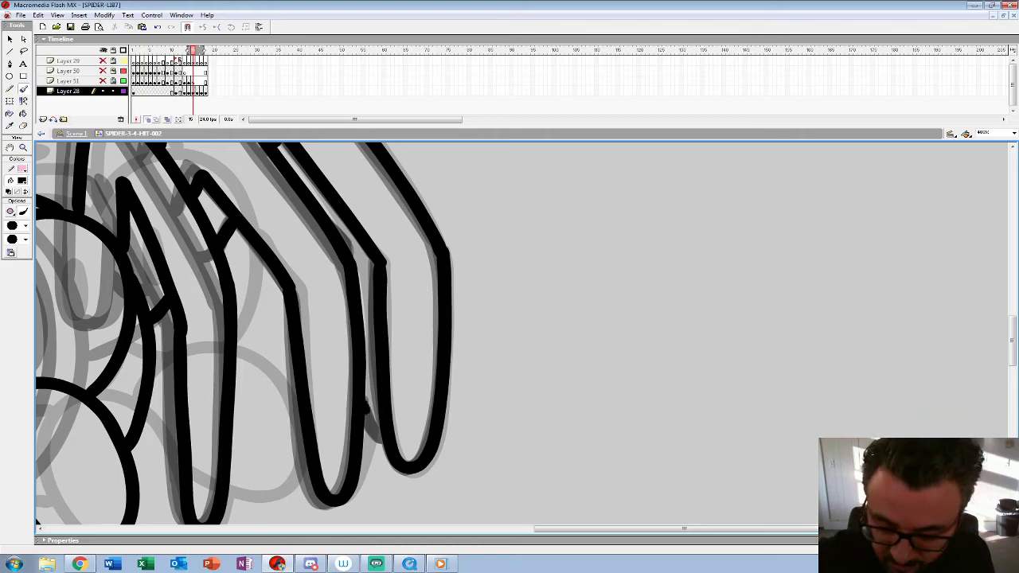
key(comma)
key(comma)
key(period)
key(period)
key(comma)
key(comma)
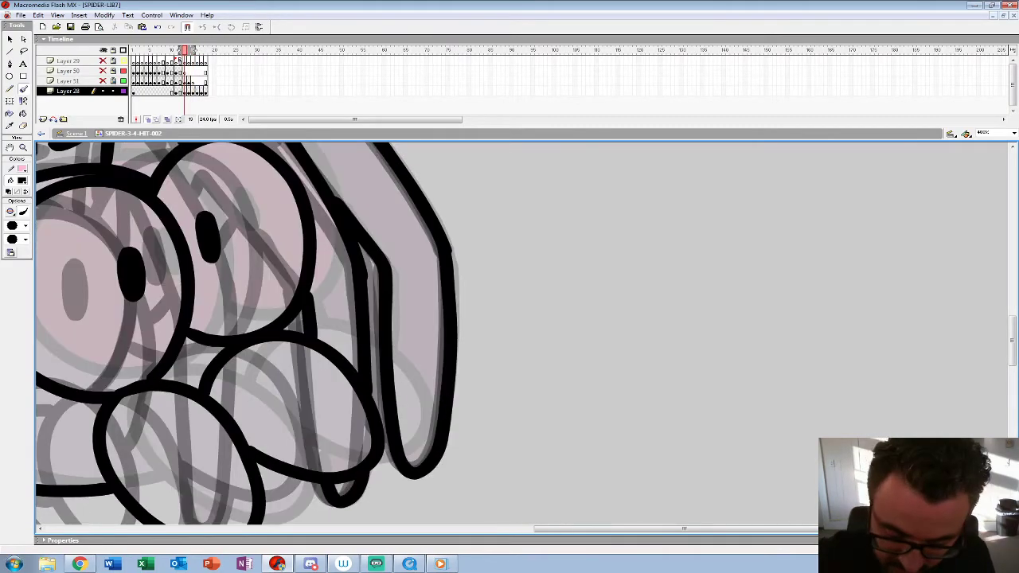
key(period)
key(period)
key(period)
key(period)
key(period)
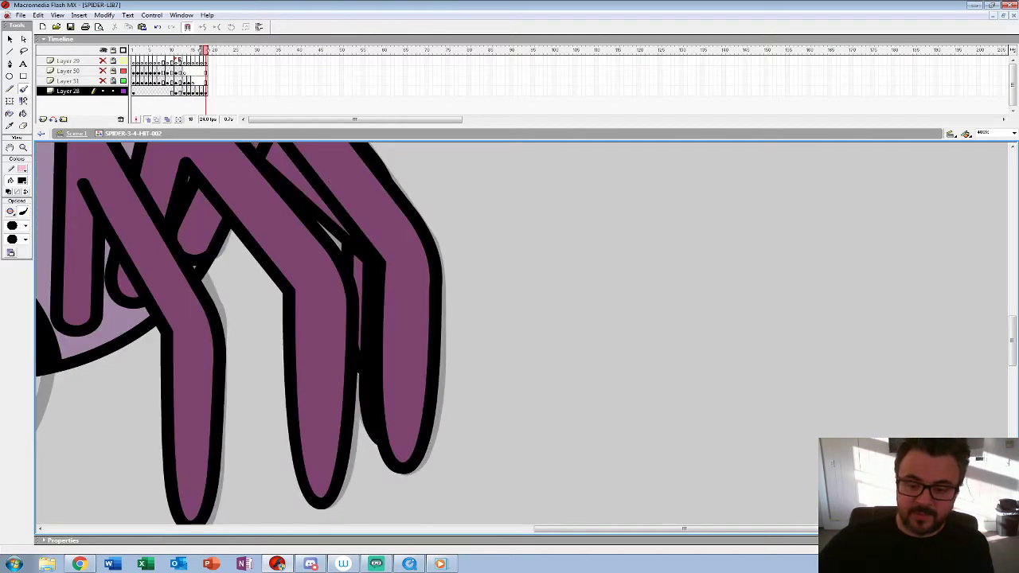
key(period)
key(comma)
Step: Ink the upper bend of the farthest leg behind the rear right-hand leg on frame 17
drag(134, 352, 209, 463)
mouse_move(497, 237)
mouse_down()
mouse_move(474, 221)
mouse_move(456, 227)
mouse_move(422, 273)
mouse_up()
key(ctrl+z)
mouse_move(500, 240)
mouse_down()
mouse_move(467, 218)
mouse_move(421, 272)
mouse_up()
drag(422, 274, 427, 277)
Step: Ink the three hair marks on the abdomen, its domed upper outline and the short strokes at its upper left on frame 17
drag(213, 467, 487, 418)
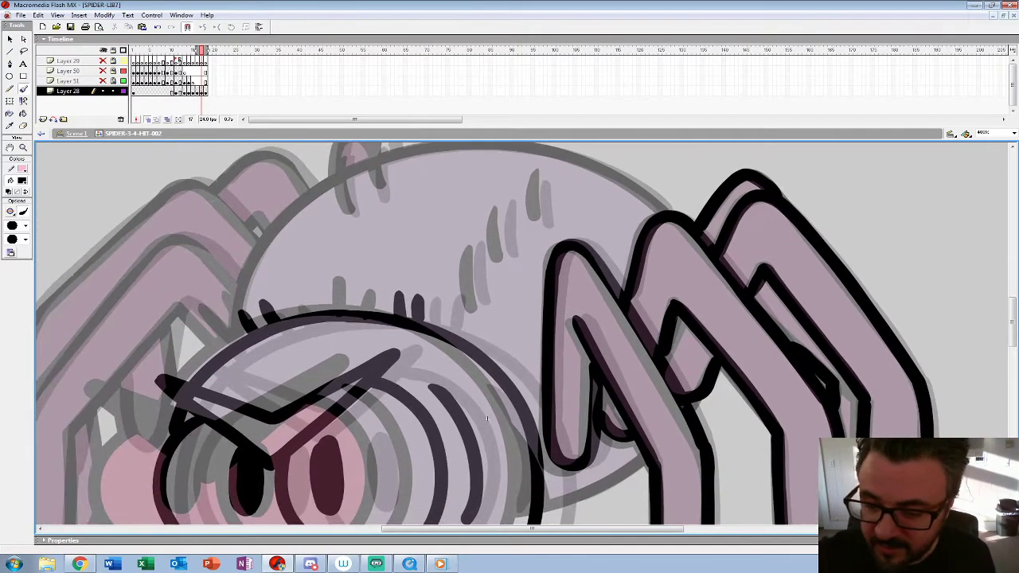
drag(476, 248, 478, 308)
drag(502, 205, 500, 257)
drag(538, 175, 541, 220)
drag(487, 418, 627, 475)
mouse_move(809, 266)
mouse_down()
mouse_move(748, 225)
mouse_move(658, 201)
mouse_move(527, 216)
mouse_move(457, 246)
mouse_move(412, 289)
mouse_move(385, 335)
mouse_move(373, 405)
mouse_up()
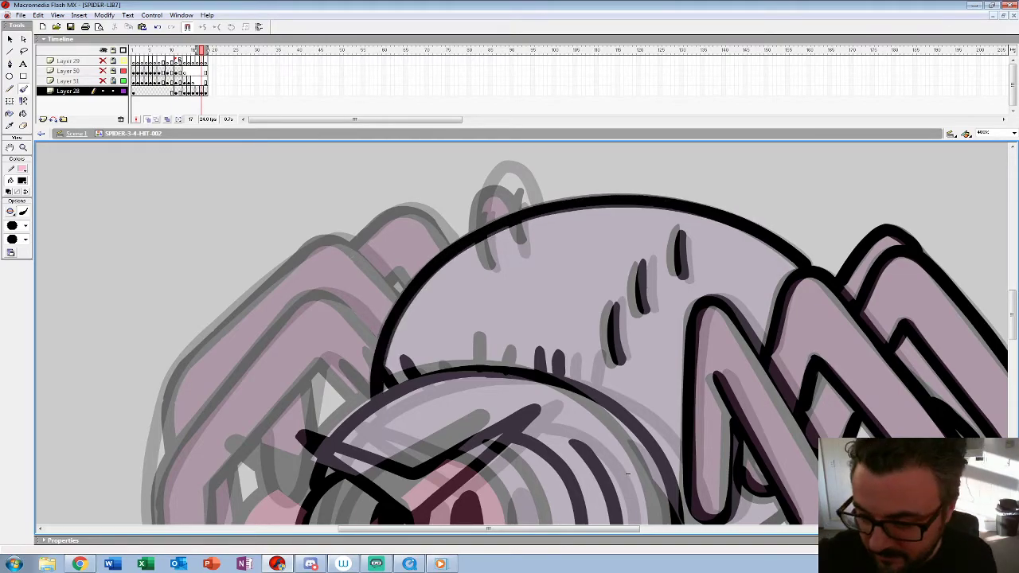
drag(481, 214, 491, 270)
Step: Ink the outer and inner outlines of the front left-hand leg on frame 17
mouse_move(628, 473)
mouse_down()
mouse_move(715, 402)
mouse_move(773, 333)
mouse_up()
mouse_move(525, 197)
mouse_down()
mouse_move(478, 156)
mouse_move(413, 201)
mouse_move(325, 312)
mouse_move(307, 367)
mouse_move(324, 500)
mouse_up()
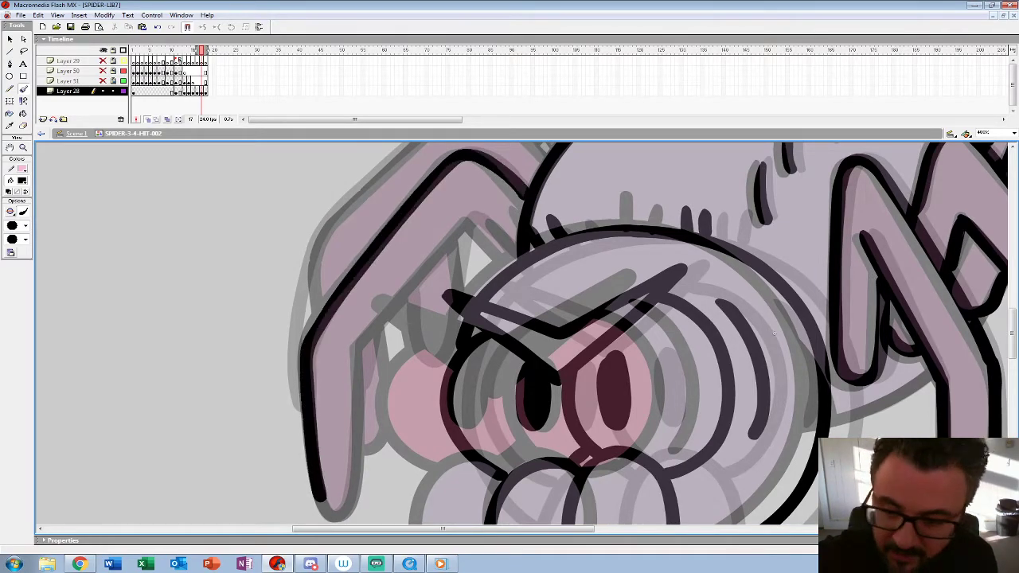
mouse_move(519, 264)
mouse_down()
mouse_move(468, 218)
mouse_move(351, 360)
mouse_up()
drag(774, 333, 830, 230)
drag(413, 266, 400, 407)
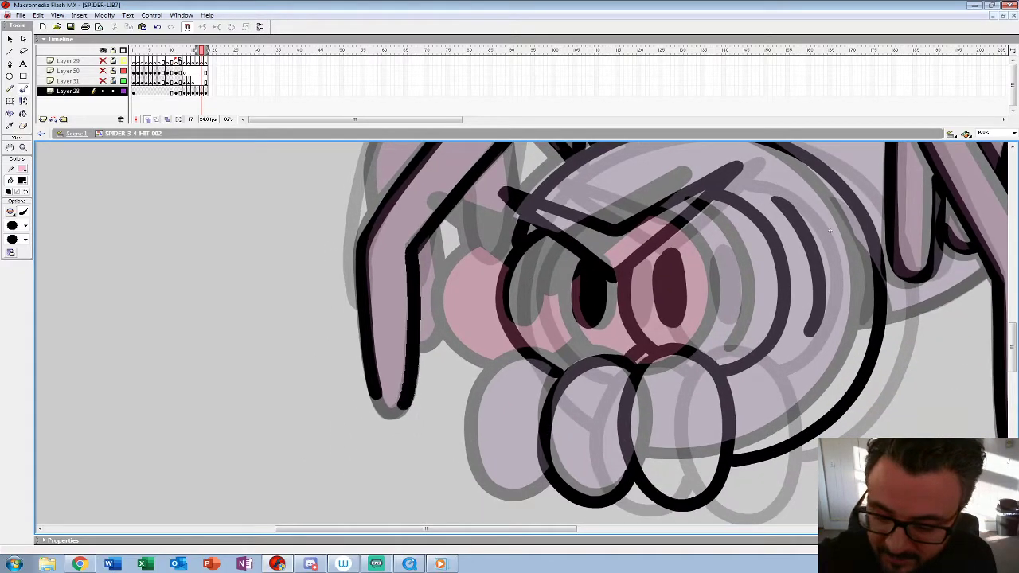
Step: Ink the middle left-hand leg and the small leg parts visible beneath the front left-hand leg on frame 17
drag(830, 230, 768, 383)
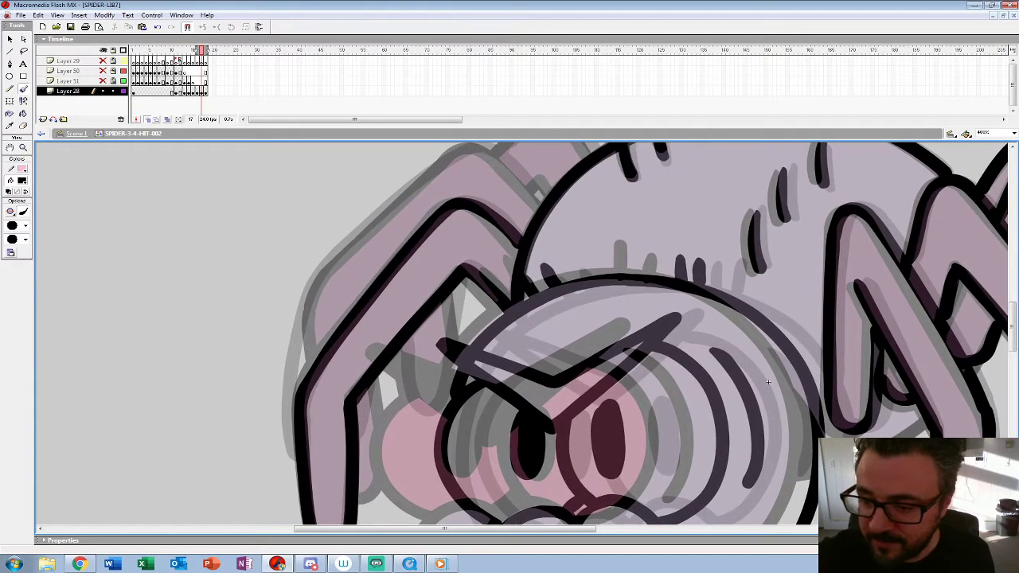
mouse_move(541, 199)
mouse_down()
mouse_move(495, 158)
mouse_move(451, 154)
mouse_move(314, 286)
mouse_move(294, 384)
mouse_up()
mouse_move(462, 282)
mouse_down()
mouse_move(431, 403)
mouse_move(411, 407)
mouse_move(405, 344)
mouse_up()
drag(376, 375, 374, 413)
Step: Ink the top of the rearmost left-hand leg and the rounded nub on the abdomen on frame 17
drag(768, 383, 696, 502)
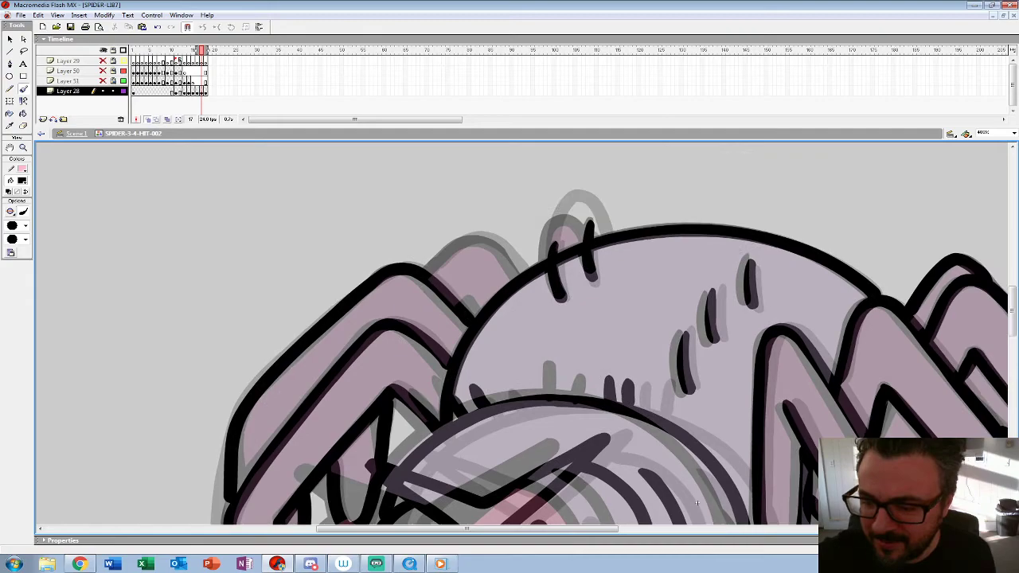
drag(637, 334, 508, 371)
mouse_move(421, 293)
mouse_down()
mouse_move(444, 242)
mouse_move(472, 271)
mouse_up()
Step: Ink the abdomen's underside between the front right-hand leg and the head, plus the short edge beside the head, on frame 17
key(z)
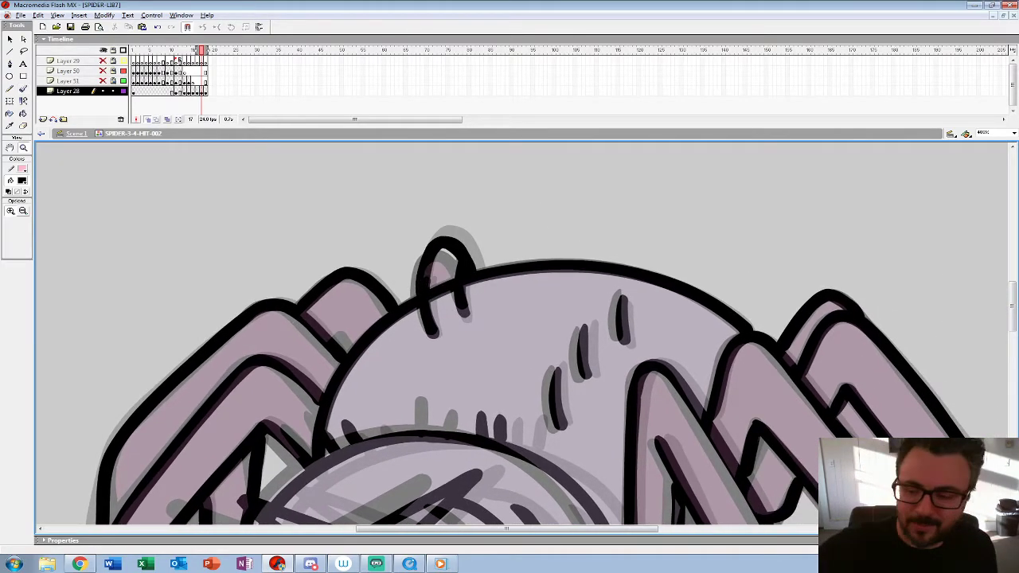
alt+click(479, 309)
alt+click(478, 307)
click(455, 385)
click(446, 325)
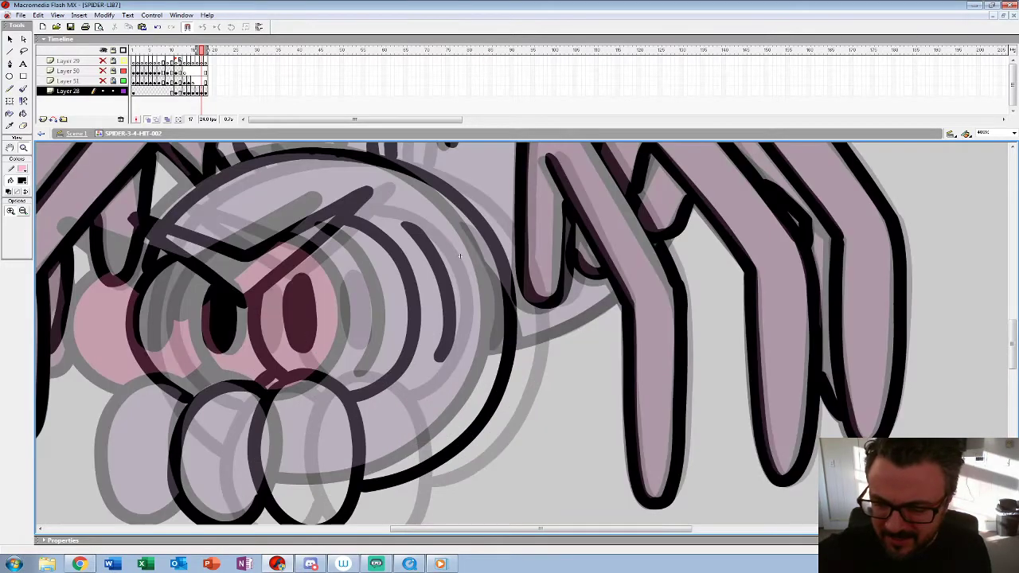
key(b)
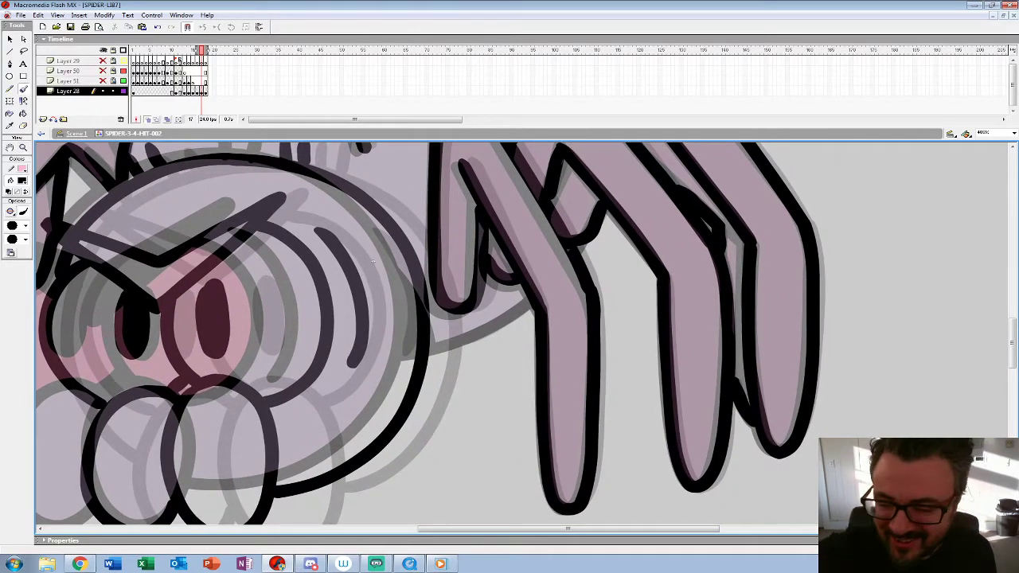
drag(523, 304, 432, 352)
drag(425, 302, 434, 341)
Step: Play back the hit reaction animation to check the motion
key(z)
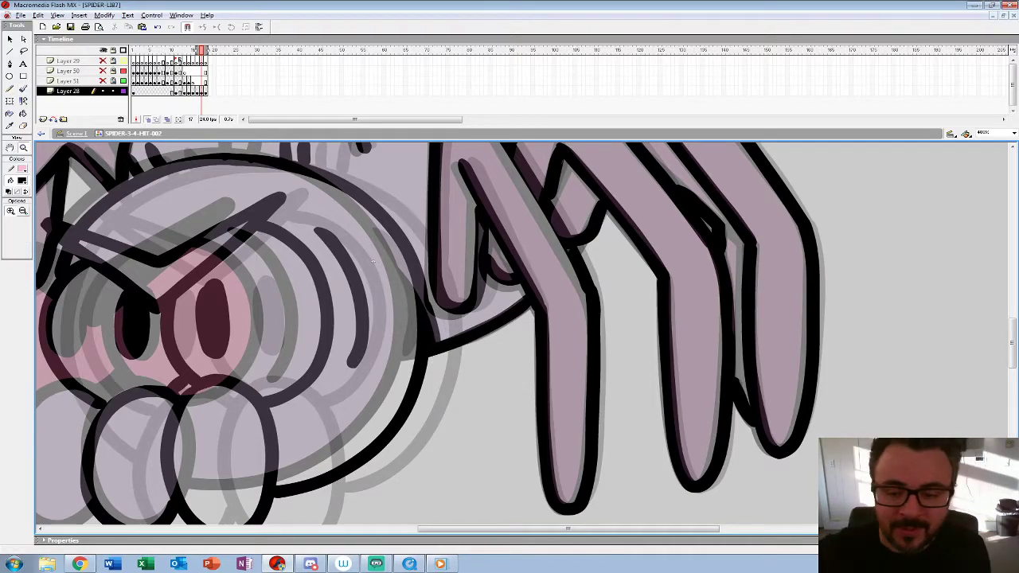
alt+click(372, 263)
alt+click(372, 262)
alt+click(366, 266)
key(Return)
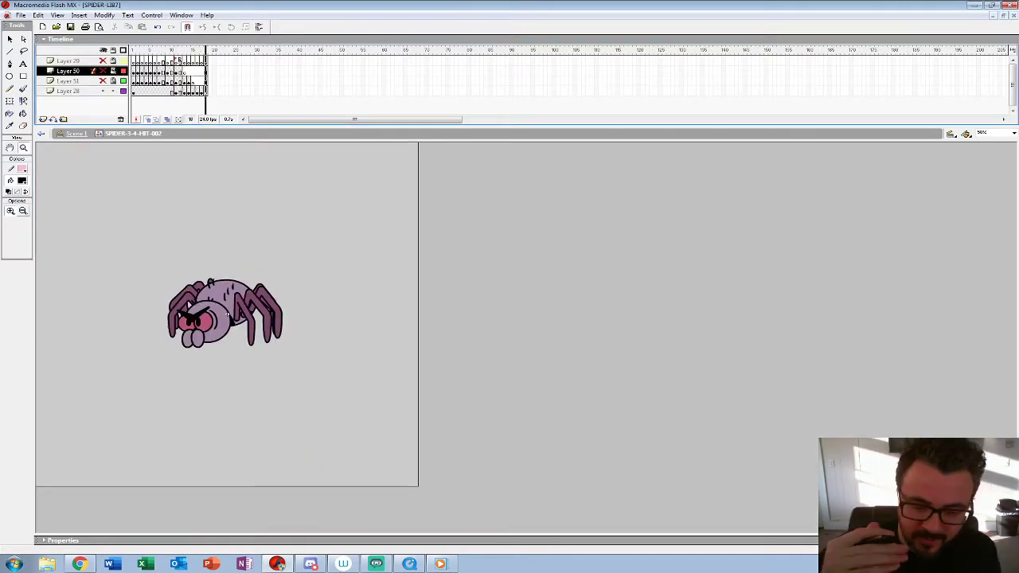
key(Return)
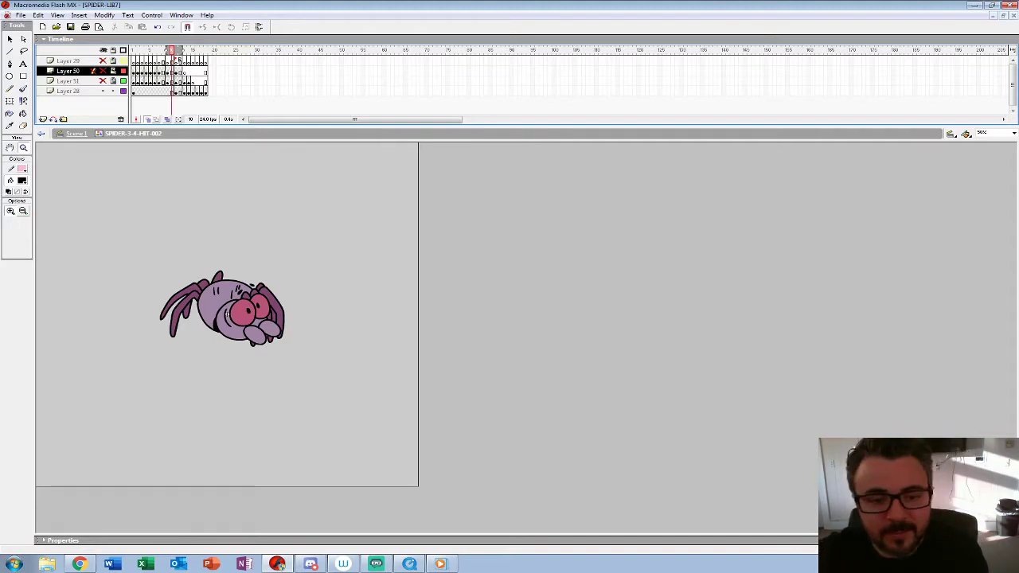
key(period)
key(period)
key(period)
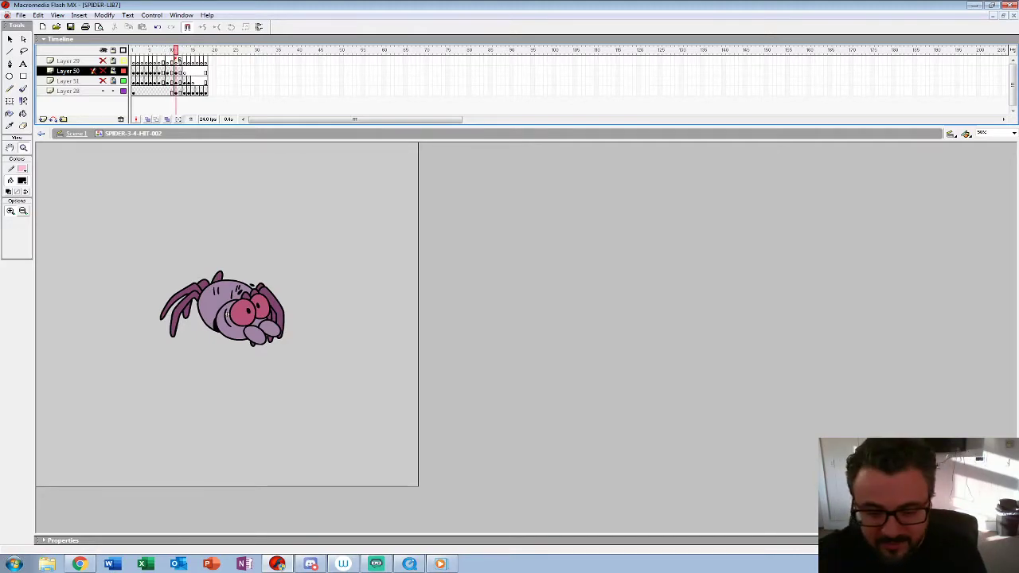
Step: Examine the spider up close frame by frame from frame 13 to 18, comparing frames 17 and 18
click(226, 314)
drag(418, 359, 418, 324)
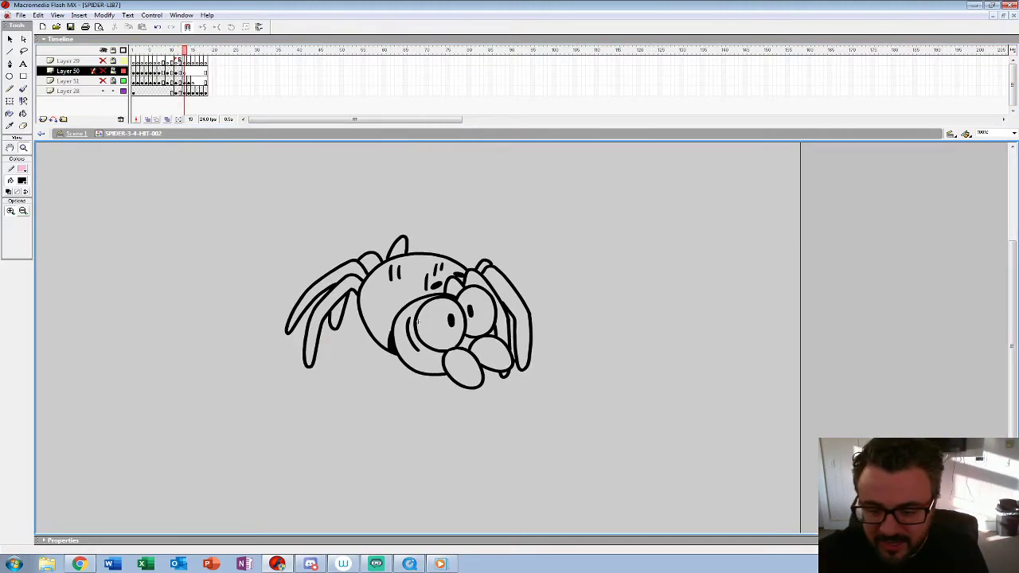
click(443, 346)
drag(472, 284, 417, 342)
key(period)
key(period)
key(period)
key(period)
key(period)
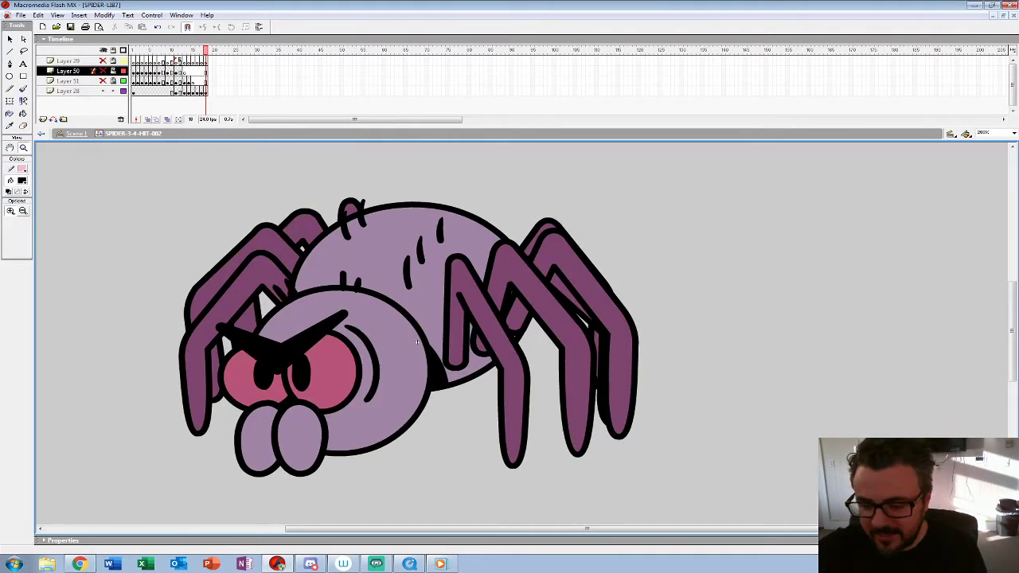
key(comma)
key(period)
key(comma)
key(period)
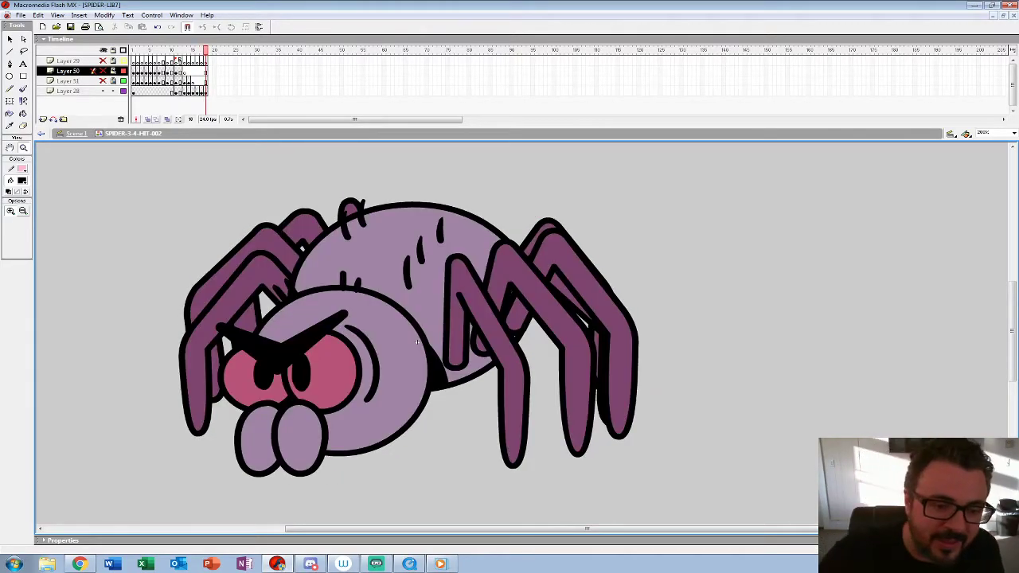
Step: Fill the right-hand legs on frame 17 of Layer 28 with the dark purple leg colour
key(comma)
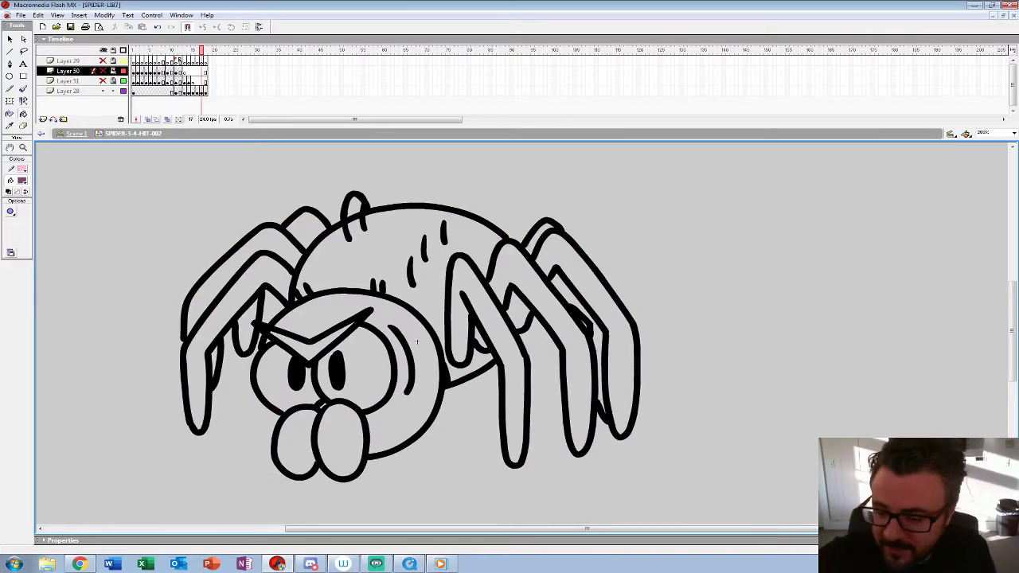
click(201, 91)
click(481, 342)
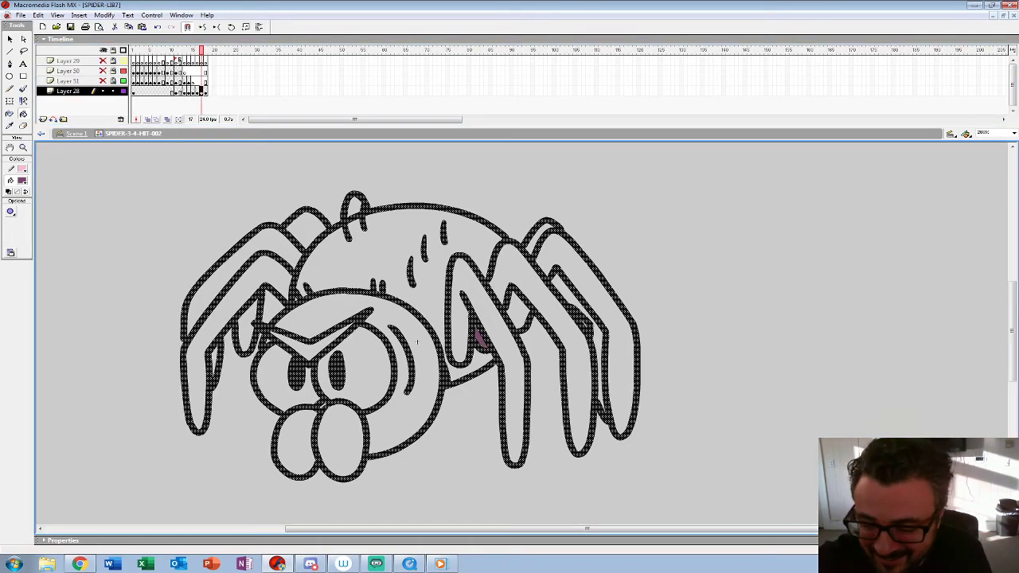
click(511, 367)
click(569, 343)
click(519, 312)
click(593, 293)
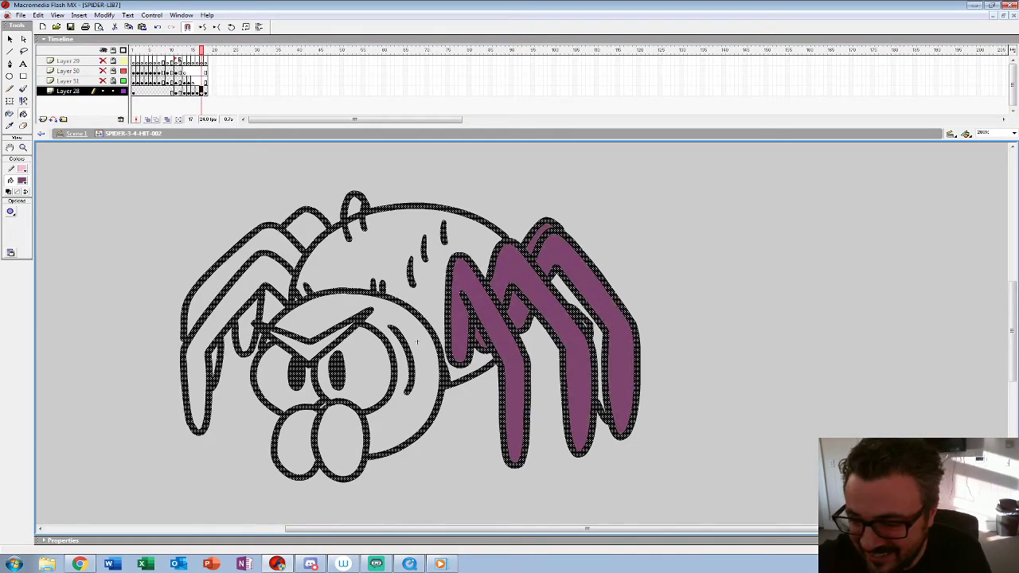
click(579, 344)
Step: Fill the left-hand legs on frame 17 with the same dark purple
click(231, 301)
click(246, 334)
click(216, 363)
click(227, 271)
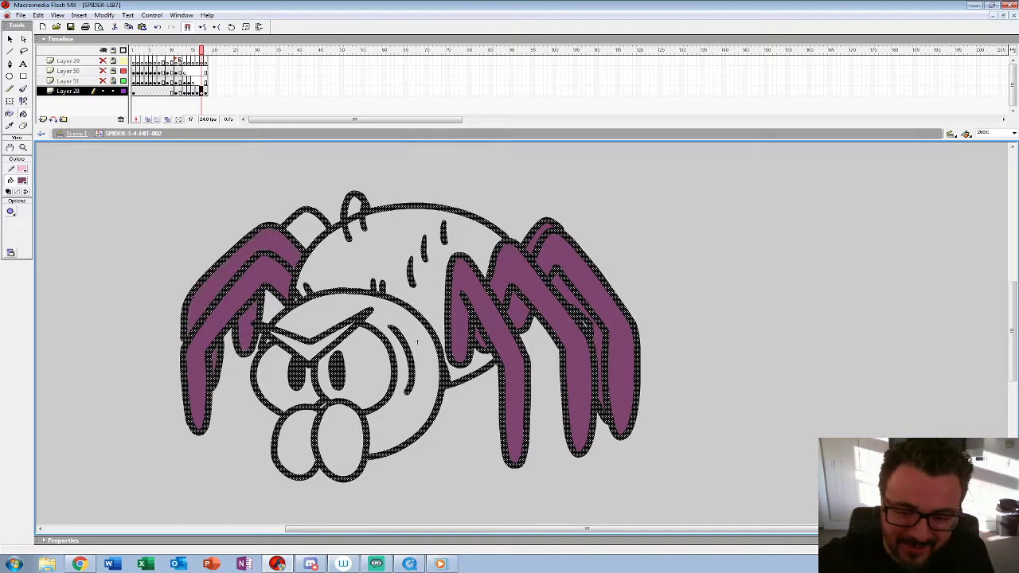
click(306, 229)
Step: Fill the nub on the abdomen and the left-hand legs on frame 16 with dark purple
key(comma)
click(358, 204)
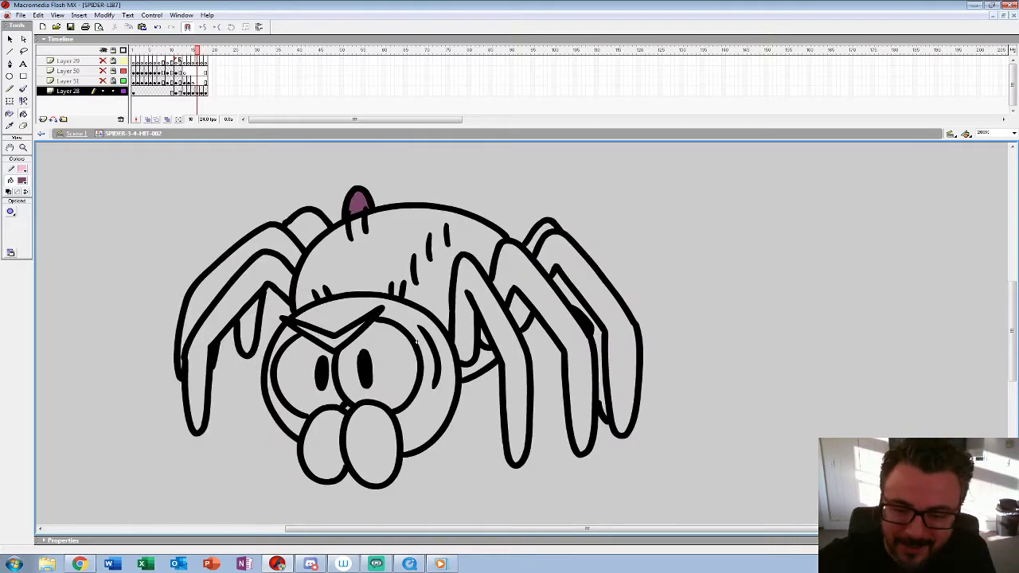
click(308, 230)
click(230, 268)
click(231, 300)
click(248, 333)
Step: Fill the remaining right-hand legs on frame 16, including the far leg behind them, with dark purple
click(500, 374)
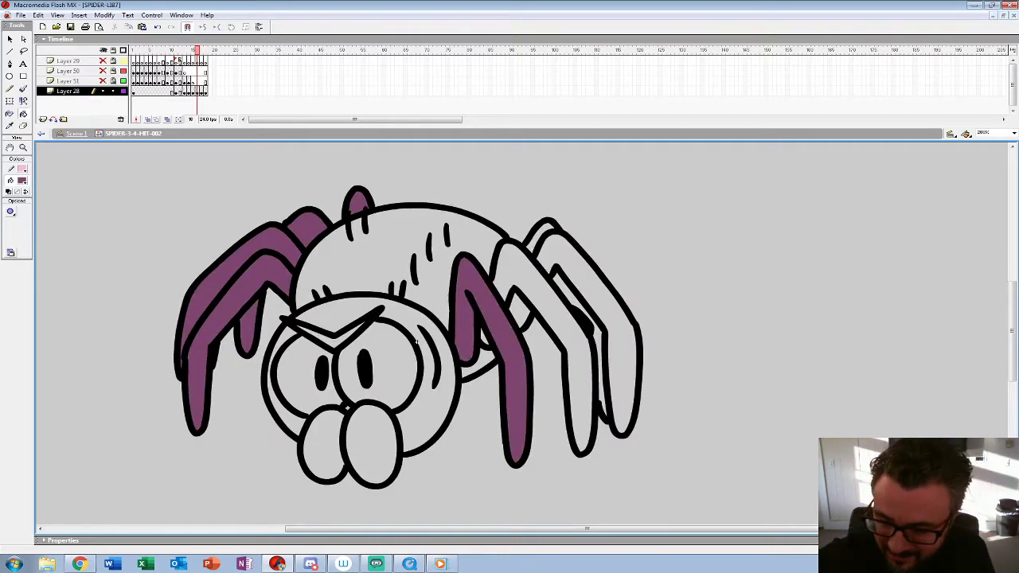
click(522, 315)
click(550, 319)
click(612, 334)
click(565, 292)
click(601, 368)
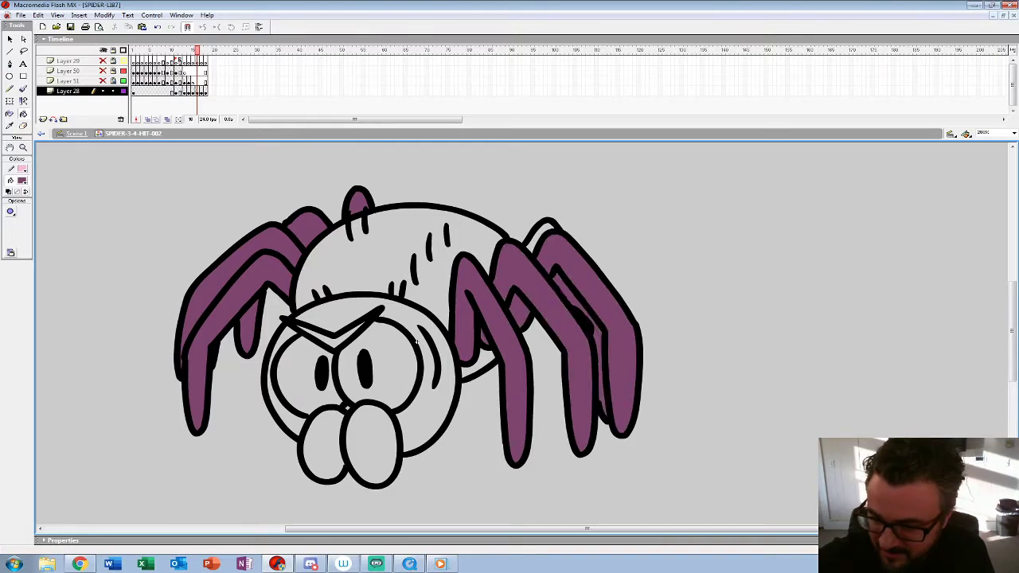
click(540, 231)
key(ctrl+z)
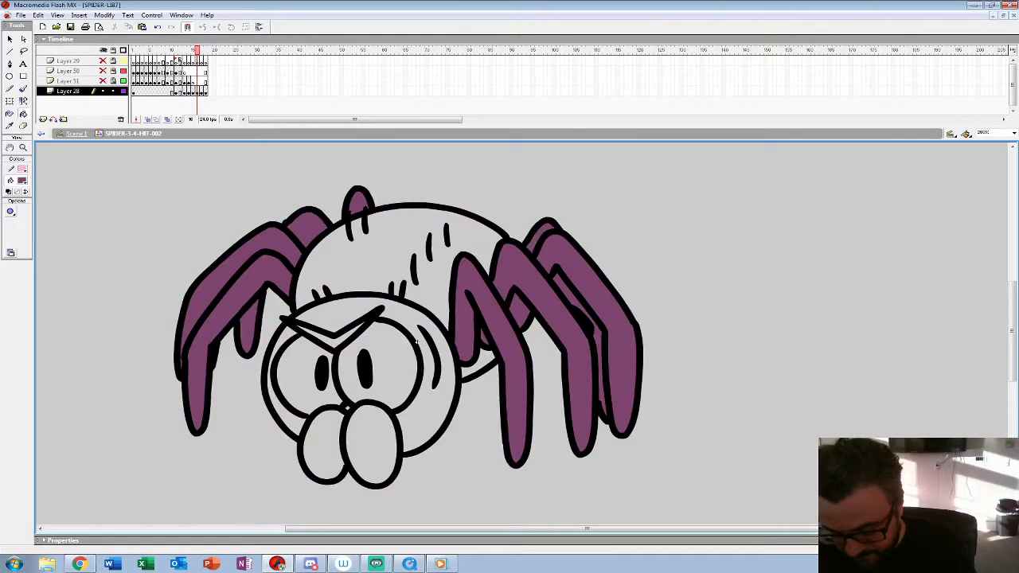
Step: Fill the legs on both sides and the abdomen nub on frame 15 with dark purple
key(comma)
click(618, 334)
click(601, 350)
click(561, 304)
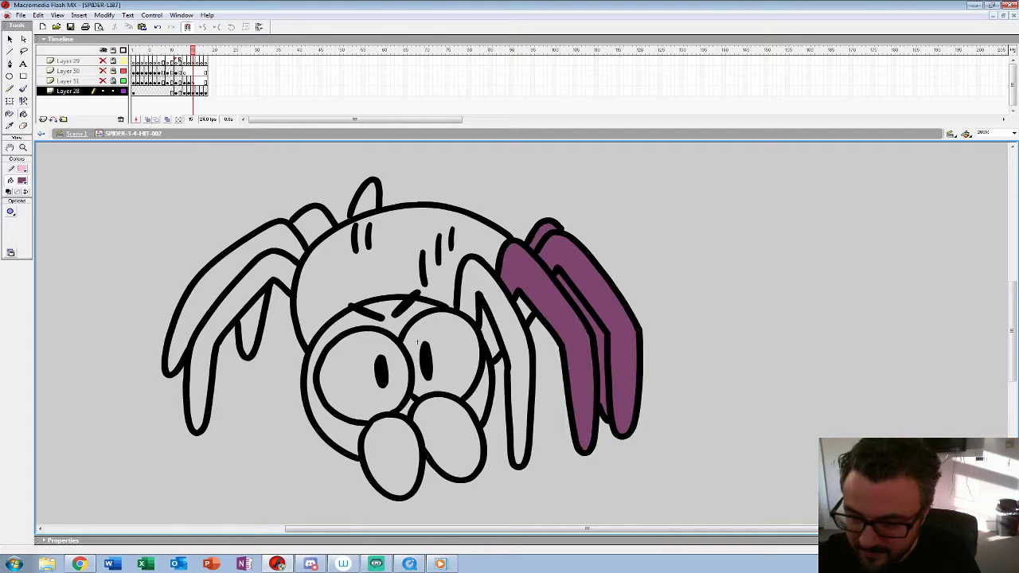
click(509, 374)
click(252, 326)
click(213, 374)
click(195, 315)
click(313, 225)
click(366, 197)
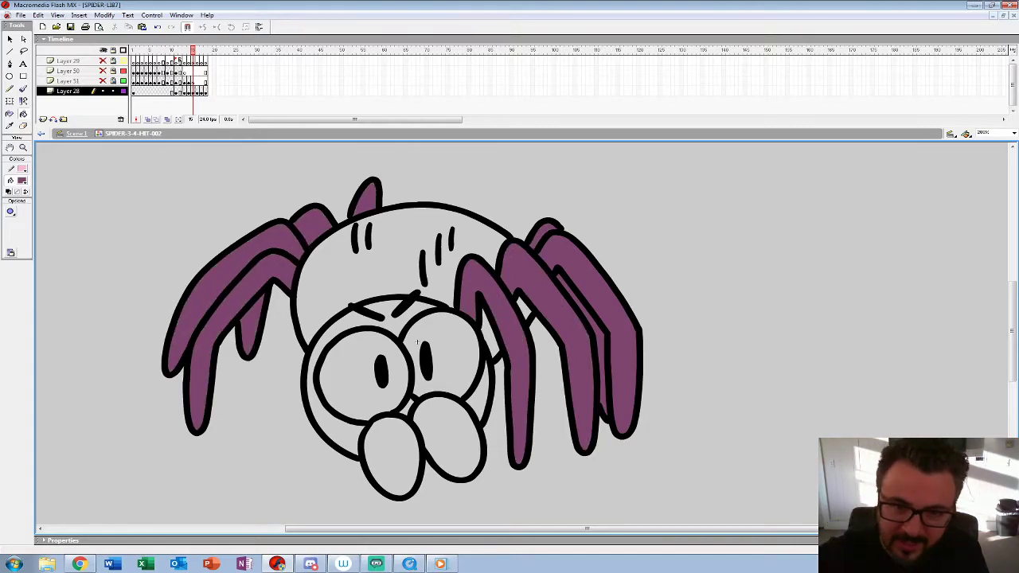
Step: Fill the abdomen nub and all visible legs on frame 14 with dark purple
key(comma)
click(371, 197)
click(319, 226)
click(187, 335)
click(208, 394)
click(255, 323)
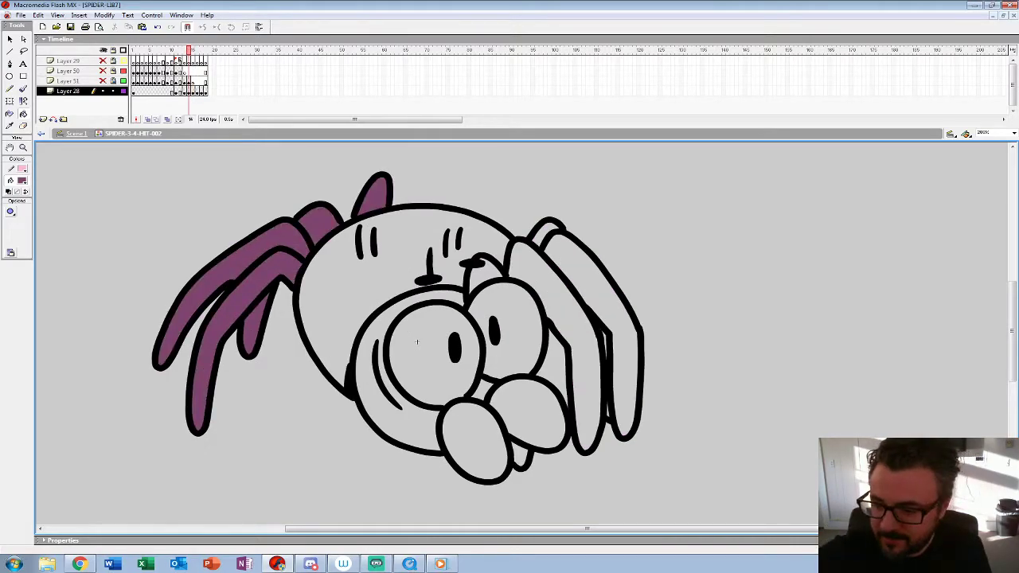
click(557, 350)
click(623, 342)
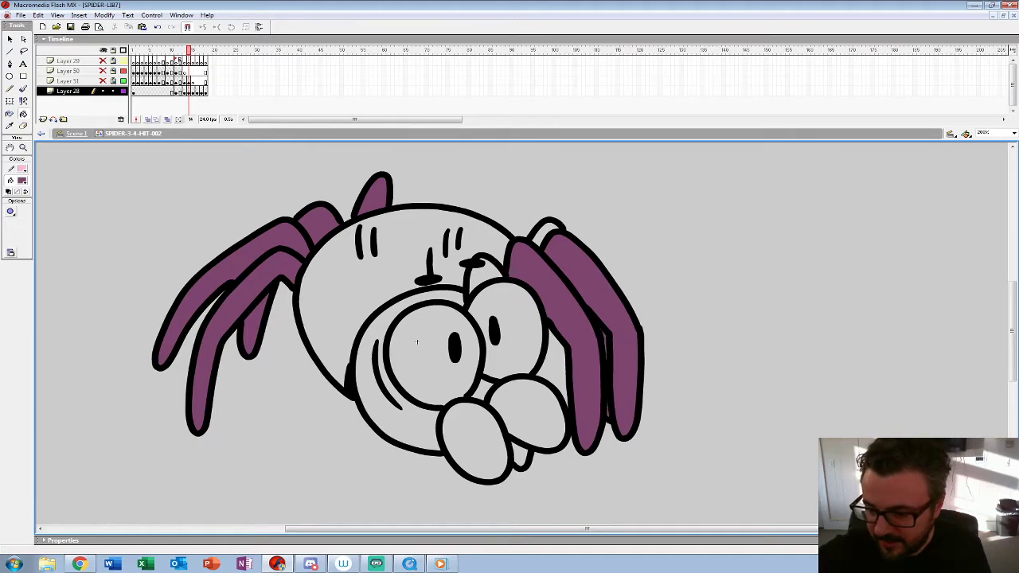
click(482, 276)
Step: Compare the neighbouring frames and fill the right-hand legs on frame 13 with dark purple
key(comma)
key(period)
key(period)
key(comma)
key(comma)
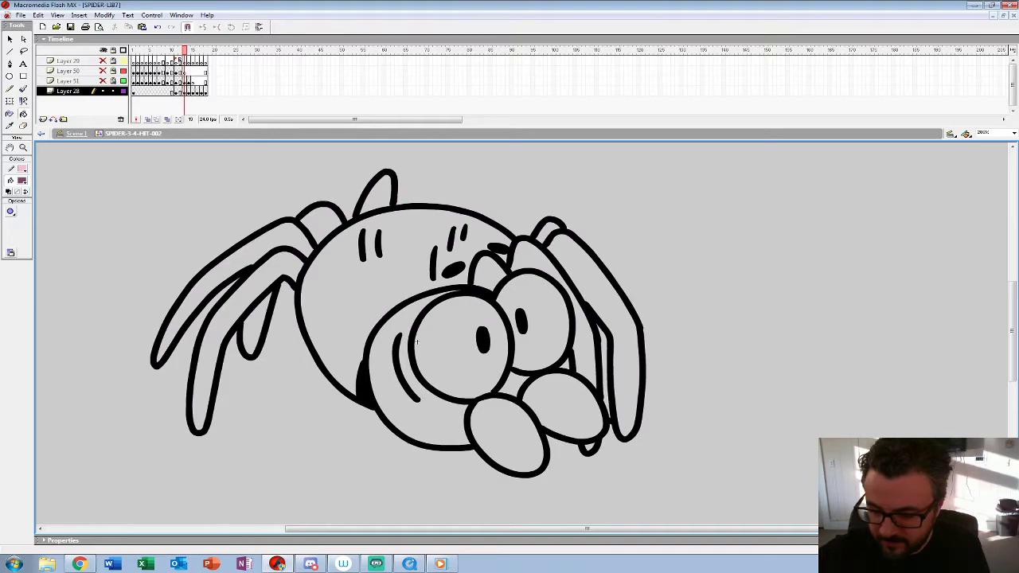
click(587, 351)
click(625, 342)
click(484, 275)
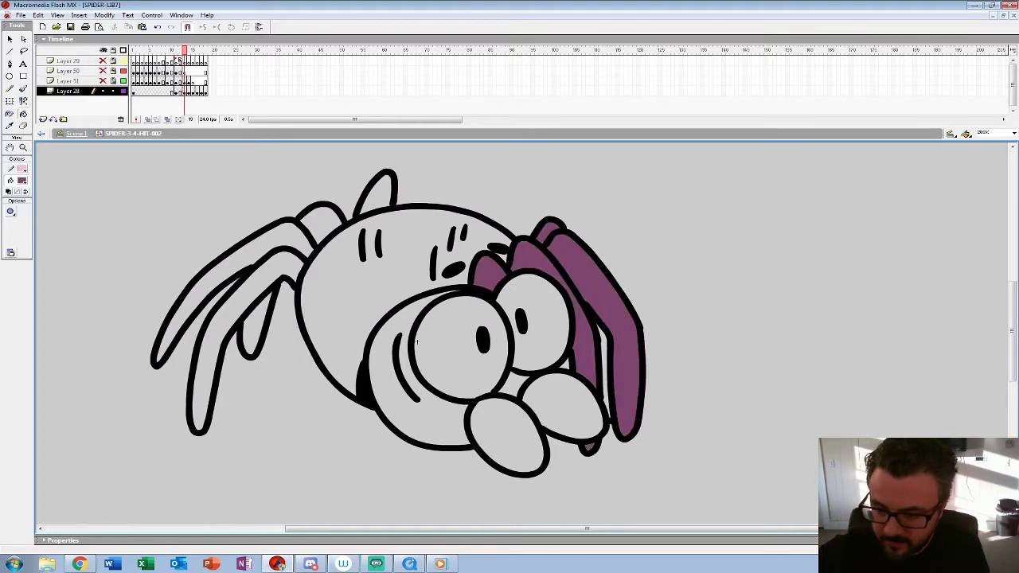
Step: Fill the abdomen nub and the left-hand legs on frame 13 with dark purple
click(375, 193)
click(320, 224)
click(208, 308)
click(213, 374)
click(257, 328)
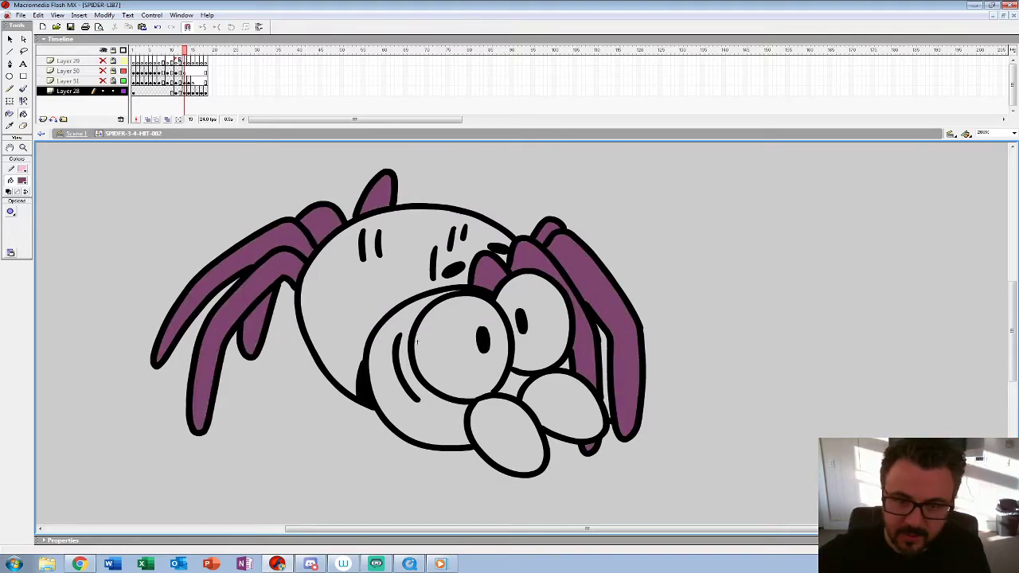
Step: Flip through frames 13 to 16 to check the legs, filling the leftover gap between the right-hand legs on frame 13
key(period)
key(period)
key(period)
key(comma)
key(comma)
key(comma)
key(comma)
key(period)
key(comma)
key(period)
key(comma)
click(603, 370)
key(period)
key(period)
key(period)
key(comma)
key(comma)
key(comma)
key(comma)
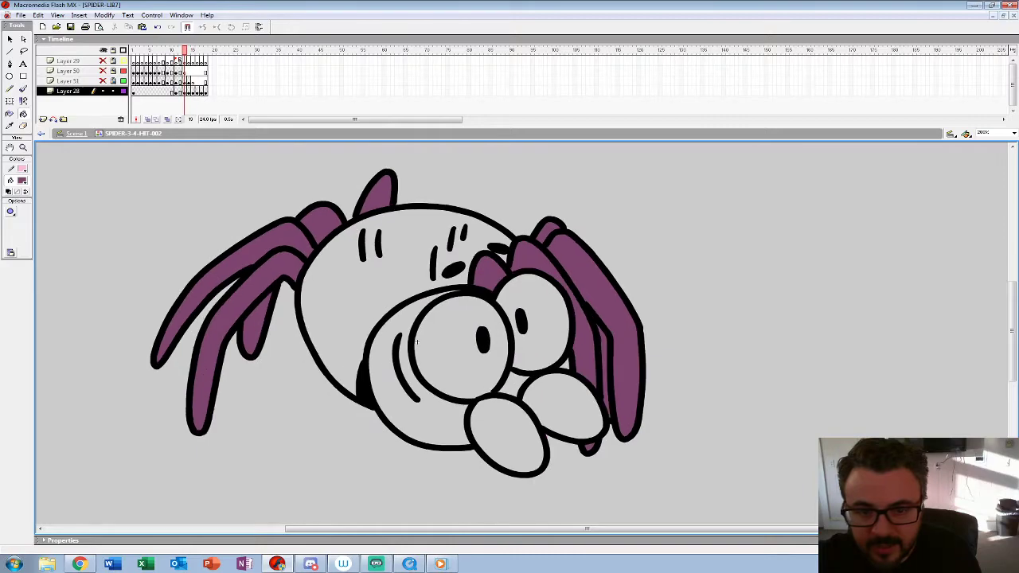
Step: Sample the light purple body colour from frame 18 and fill the abdomen, head and fangs on frame 17 with it
key(period)
key(period)
key(period)
key(period)
key(period)
key(period)
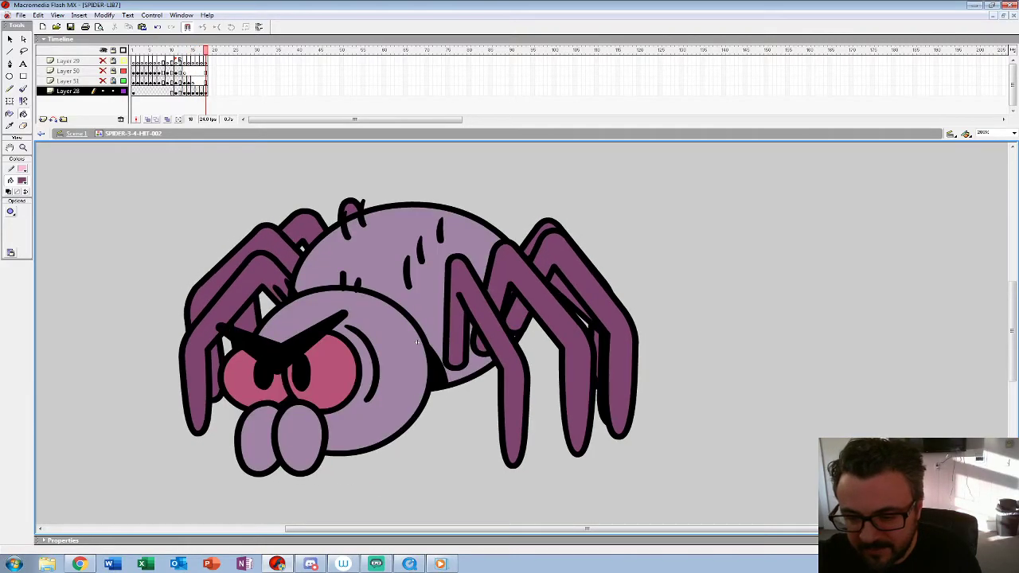
click(22, 180)
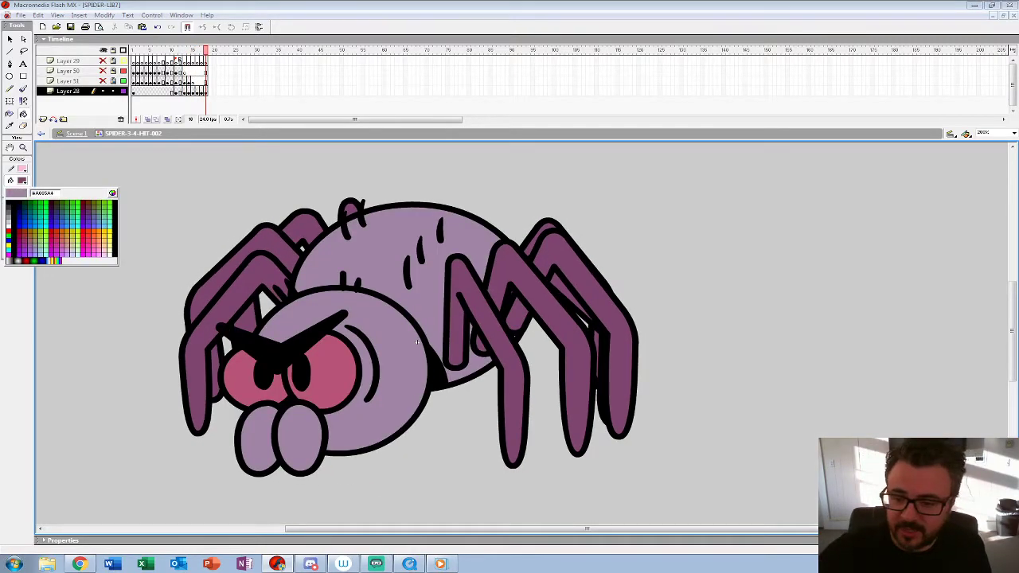
click(375, 266)
key(comma)
click(374, 267)
click(358, 315)
click(342, 441)
click(296, 443)
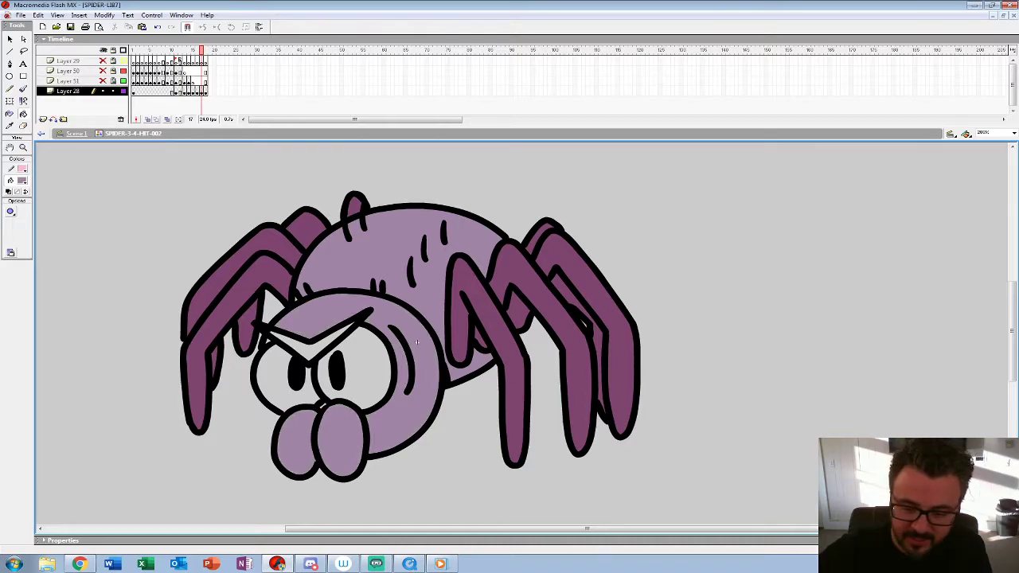
key(period)
key(comma)
key(period)
key(comma)
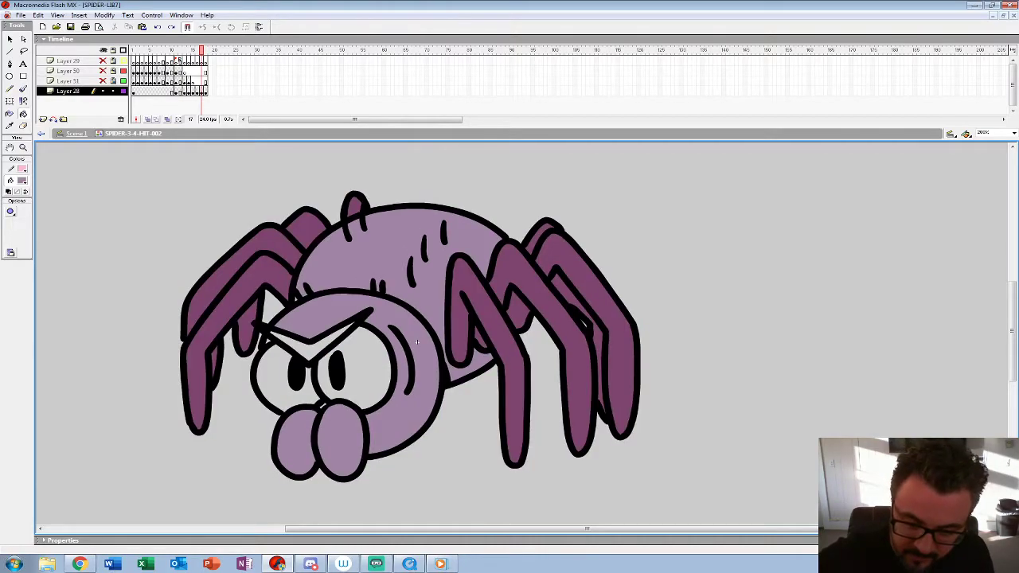
Step: Fill the head, fangs and abdomen on frame 16 with the light purple body colour
key(comma)
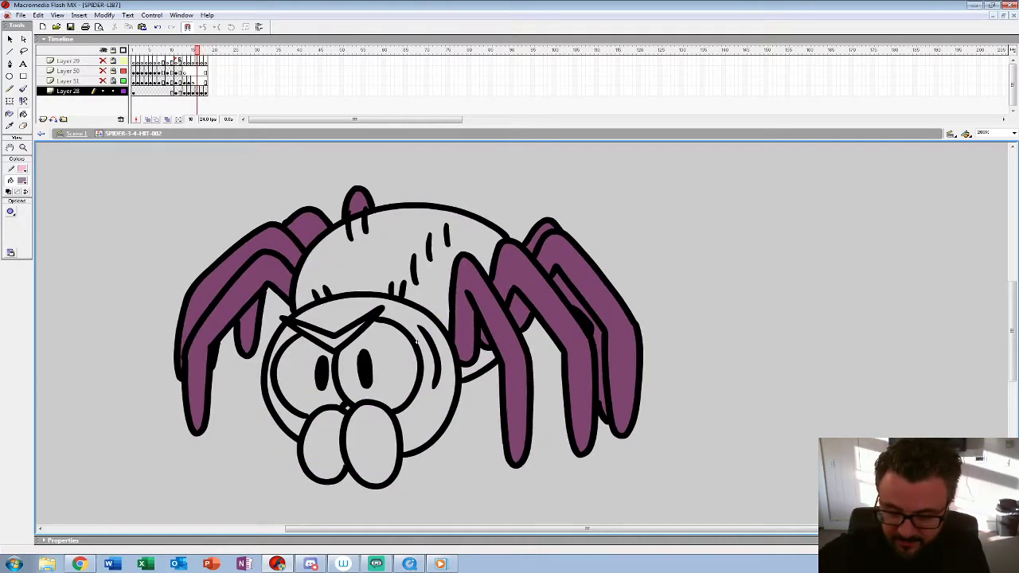
click(417, 342)
click(323, 444)
click(284, 414)
click(374, 263)
click(479, 365)
Step: Fill the fangs, head and abdomen areas on frame 15 with light purple, including the small gaps around the legs and eyes
key(comma)
click(491, 342)
click(480, 398)
click(447, 437)
click(391, 456)
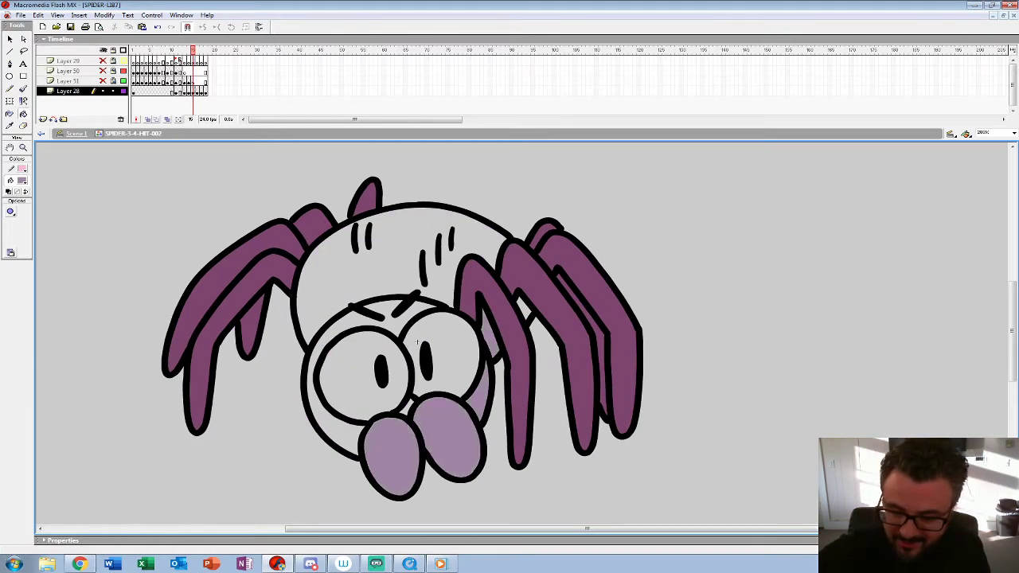
click(408, 404)
key(ctrl+z)
click(407, 409)
click(324, 426)
click(358, 275)
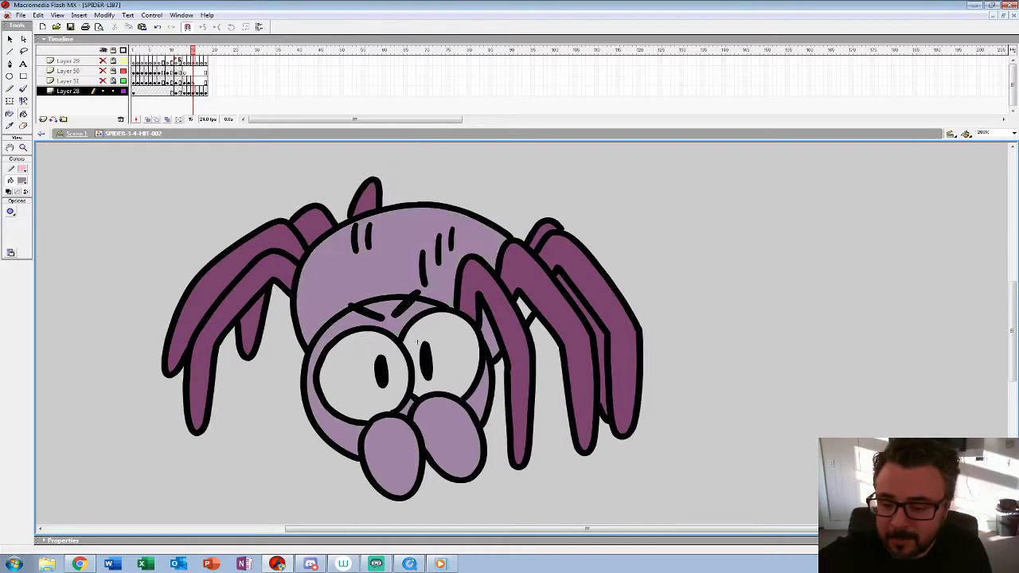
Step: Fill the abdomen, head and fangs on frame 14 with light purple
key(comma)
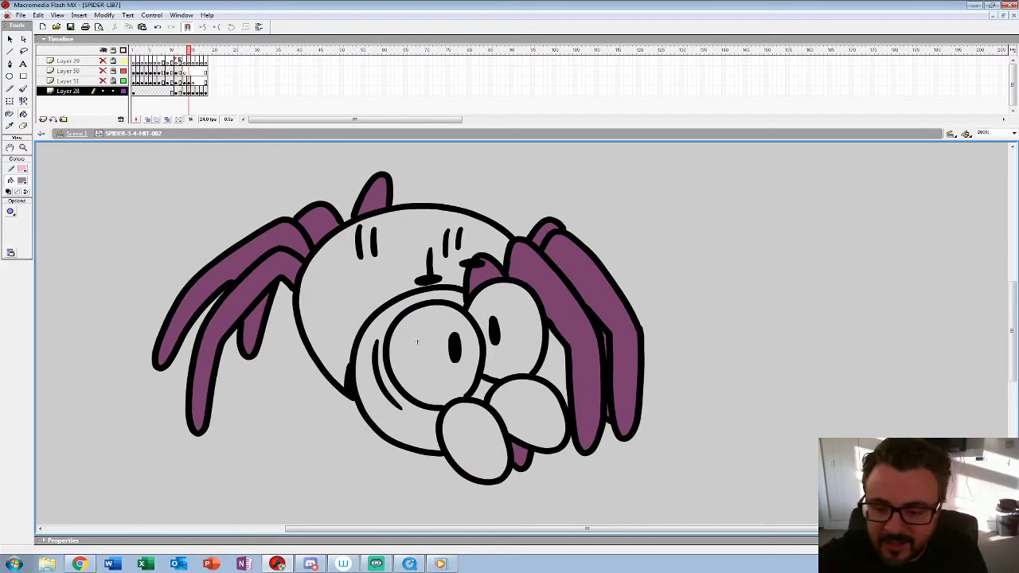
click(343, 303)
click(398, 422)
click(474, 440)
click(483, 389)
click(529, 414)
Step: Fill the fangs, head and abdomen on frame 13 with light purple
key(comma)
click(494, 437)
click(513, 387)
click(398, 422)
click(557, 406)
click(343, 303)
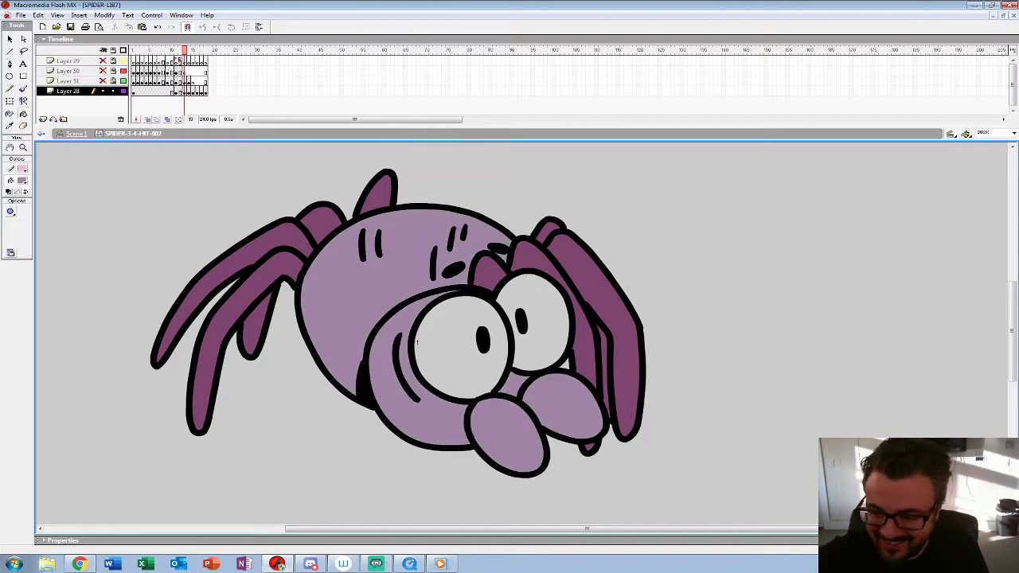
Step: Set the fill colour to black and fill the eyebrows on frames 17 and 16
key(Return)
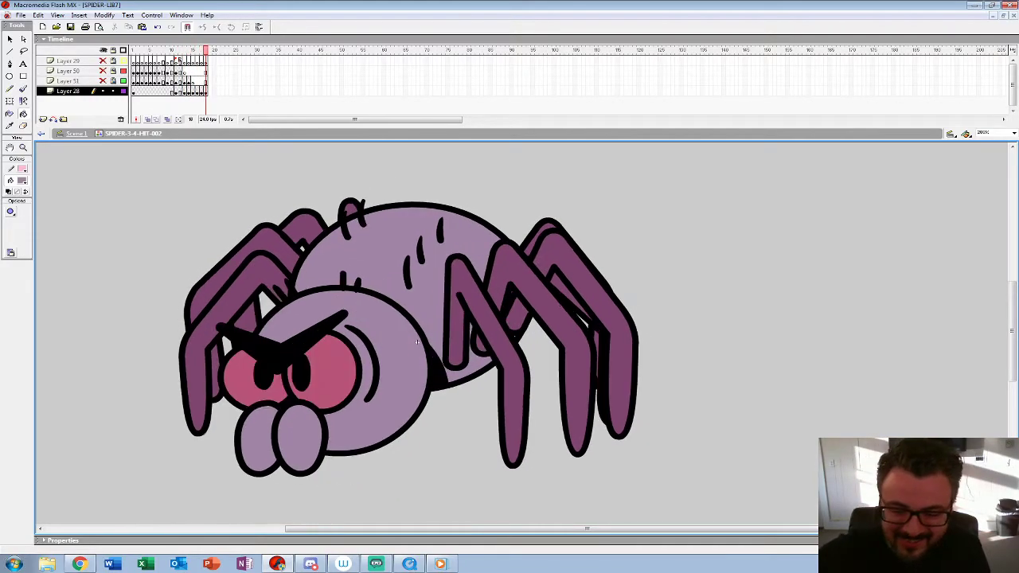
click(22, 181)
click(10, 206)
key(comma)
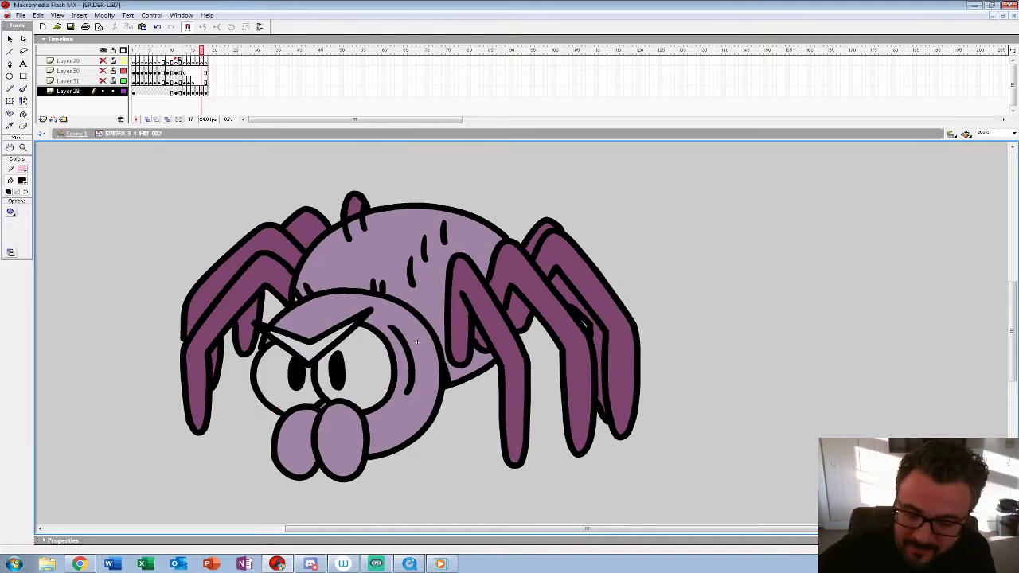
key(comma)
key(comma)
key(comma)
key(comma)
key(comma)
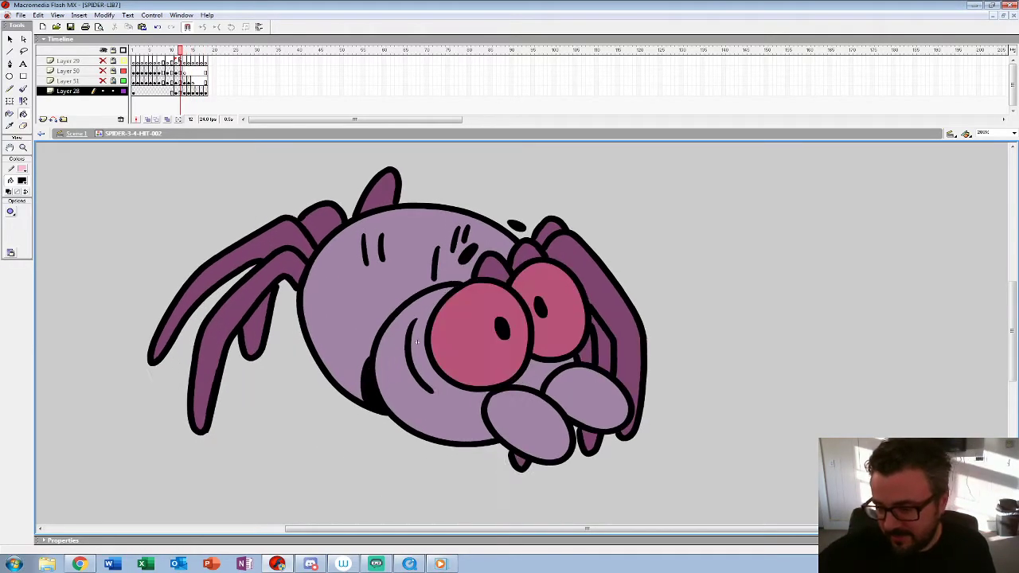
Step: Sample the pink eye colour from frame 12 and fill the eyes on frames 13, 14 and 15 with it
click(22, 180)
click(454, 342)
key(period)
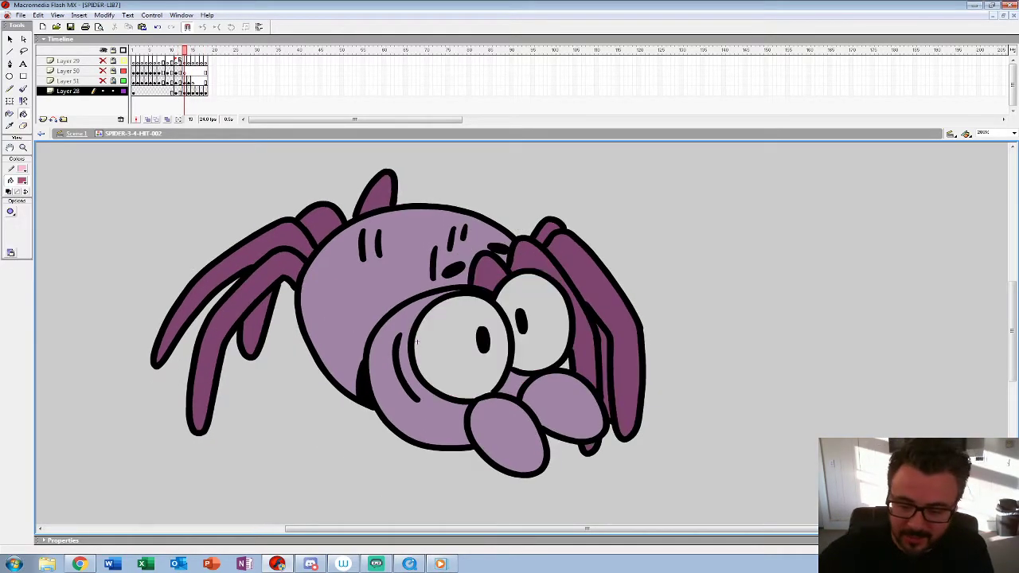
click(434, 342)
key(period)
click(417, 341)
key(period)
Step: Fill both eyes on frames 16 and 17 with the pink eye colour
key(period)
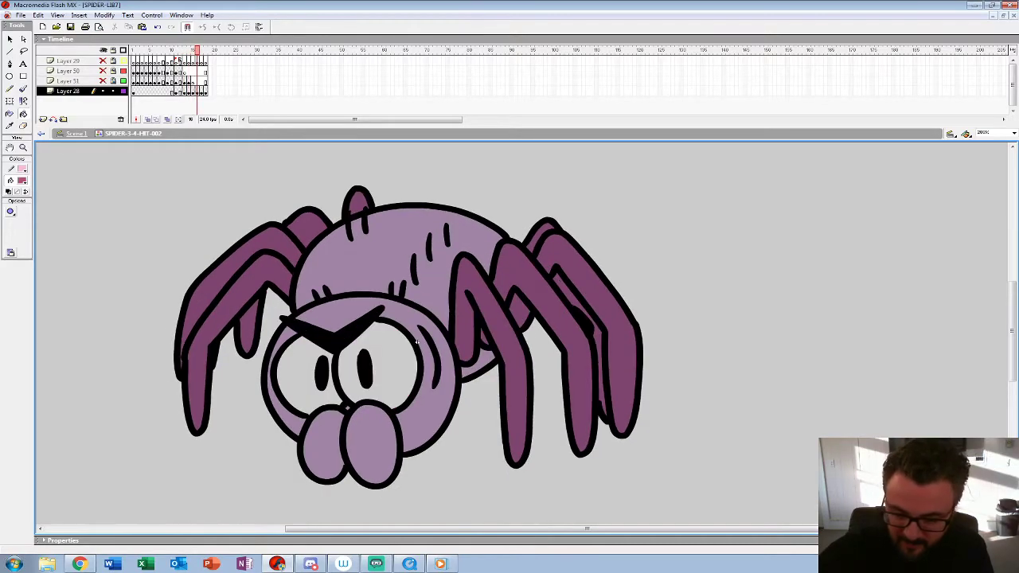
click(298, 377)
Step: Zoom out to 25% and play back the coloured hit animation
key(period)
click(278, 377)
click(363, 366)
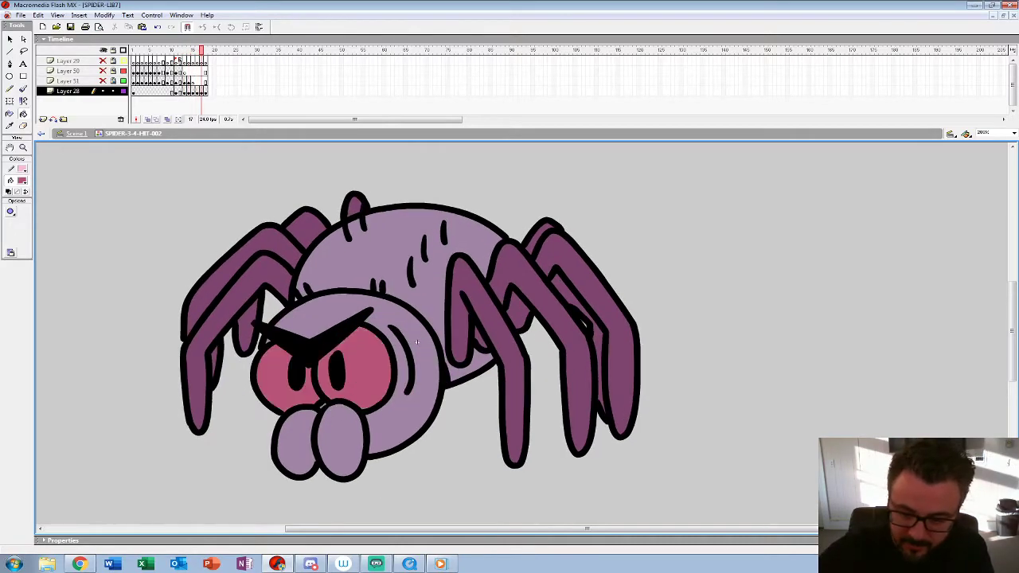
key(period)
key(z)
alt+click(416, 342)
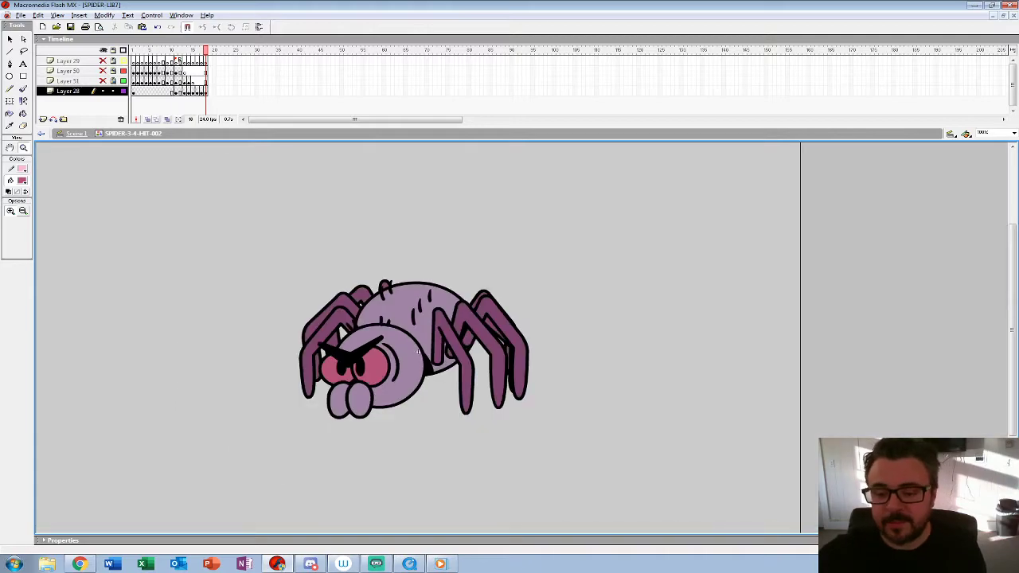
alt+click(417, 342)
alt+click(416, 343)
key(Return)
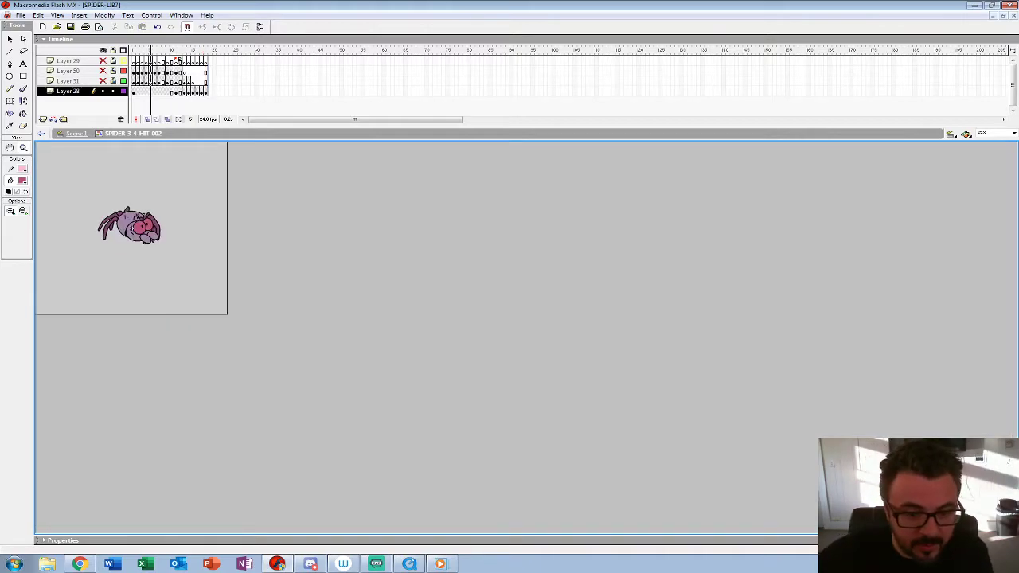
Step: Enlarge the view of the spider and review the hit reaction frame by frame around frames 11 to 17
drag(150, 51, 176, 50)
click(135, 226)
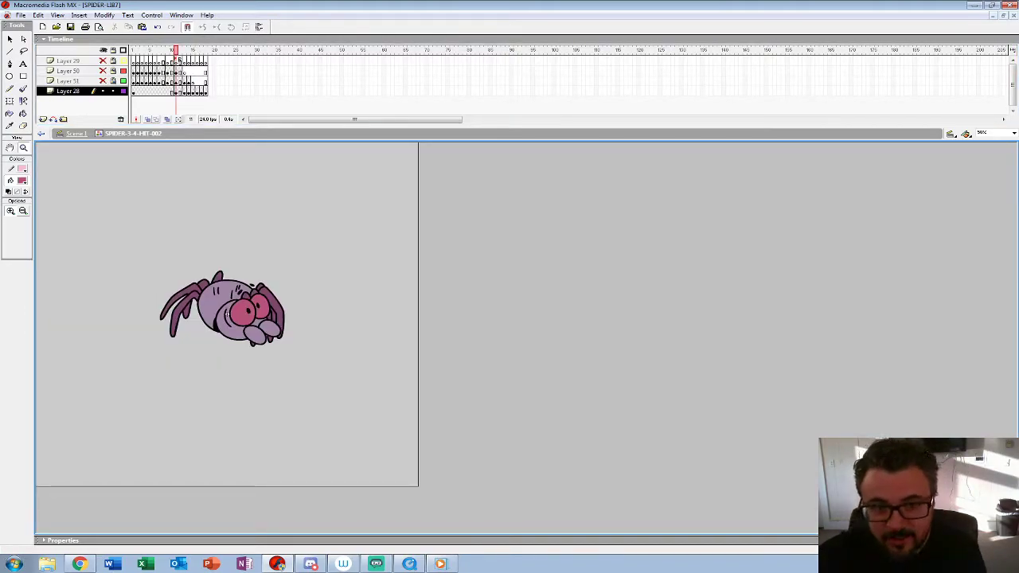
click(185, 81)
key(Return)
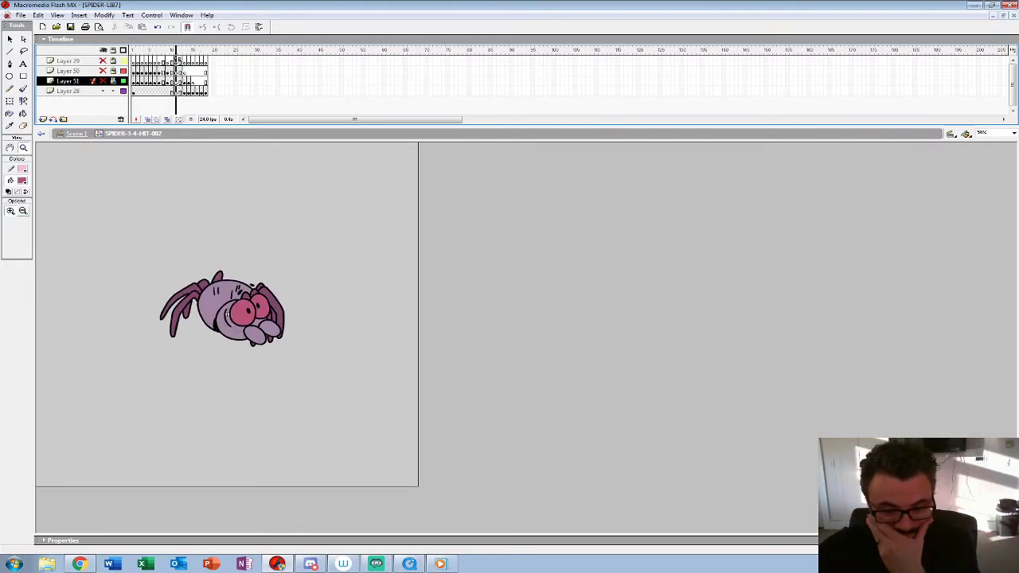
key(period)
key(period)
key(period)
key(period)
key(period)
key(period)
key(period)
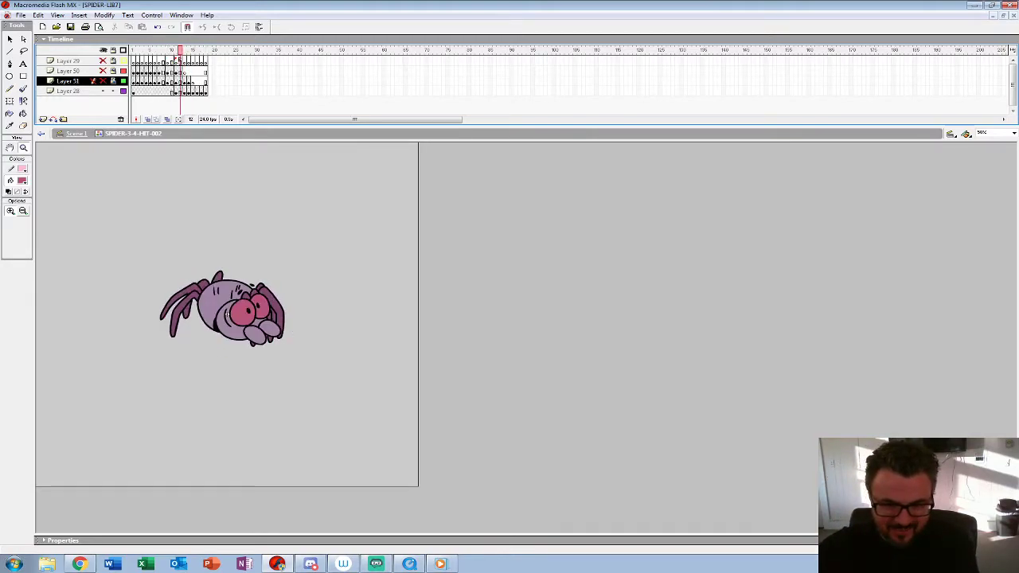
key(comma)
key(comma)
key(comma)
key(comma)
key(comma)
key(period)
key(period)
key(period)
key(period)
key(period)
key(period)
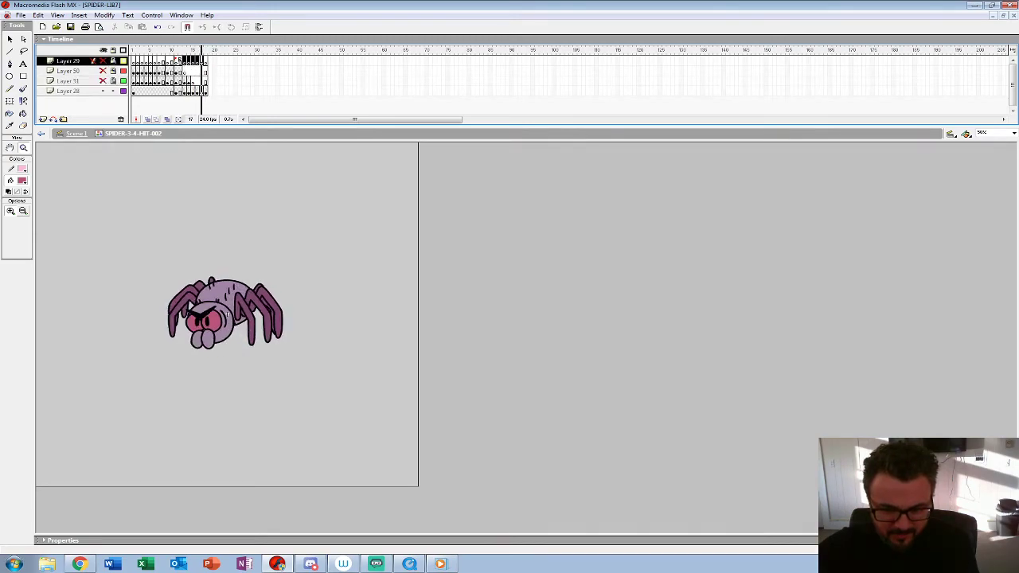
Step: Replay the hit animation and step through its opening frames to judge the motion
key(Return)
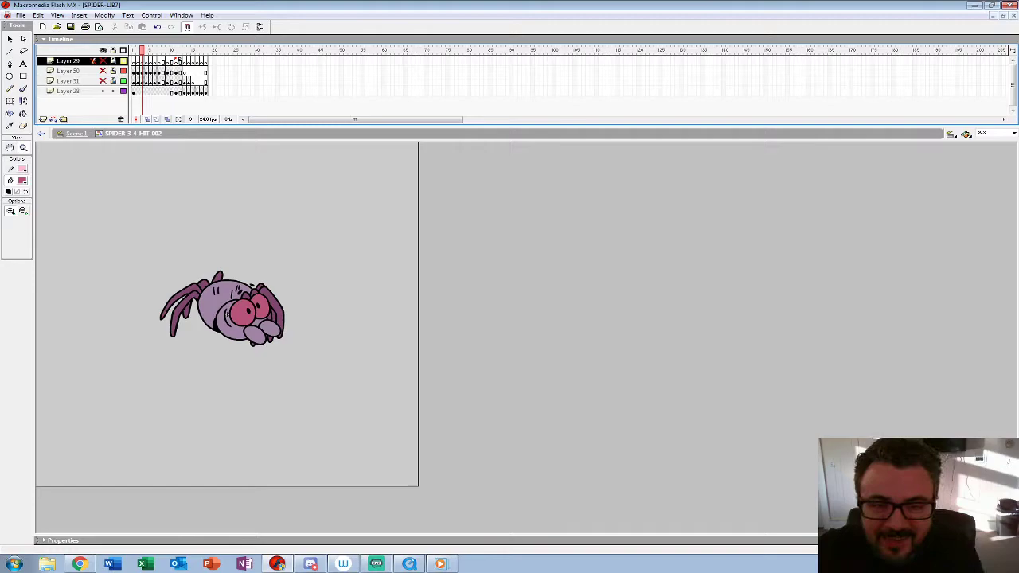
key(comma)
key(comma)
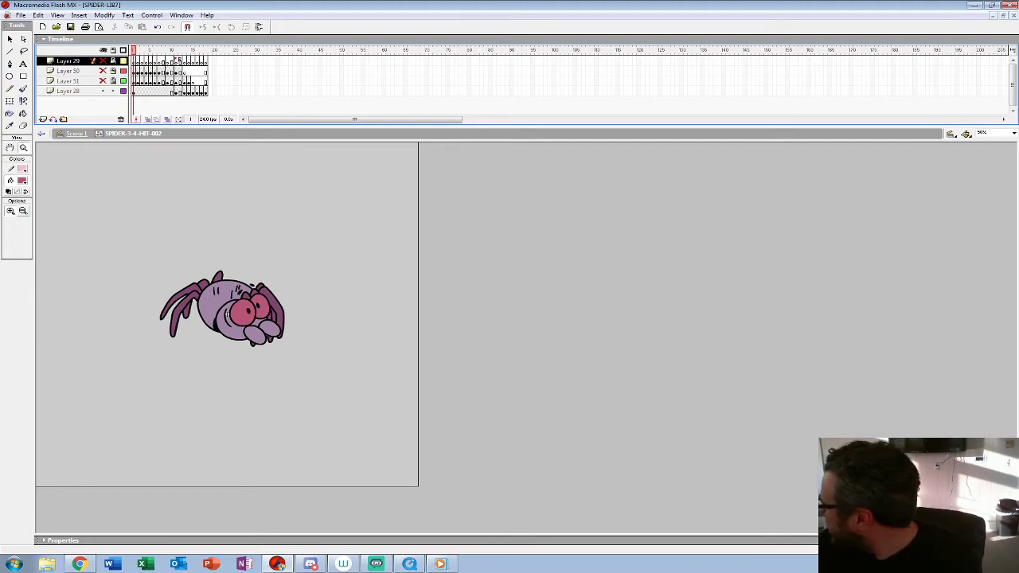
key(period)
key(period)
key(Return)
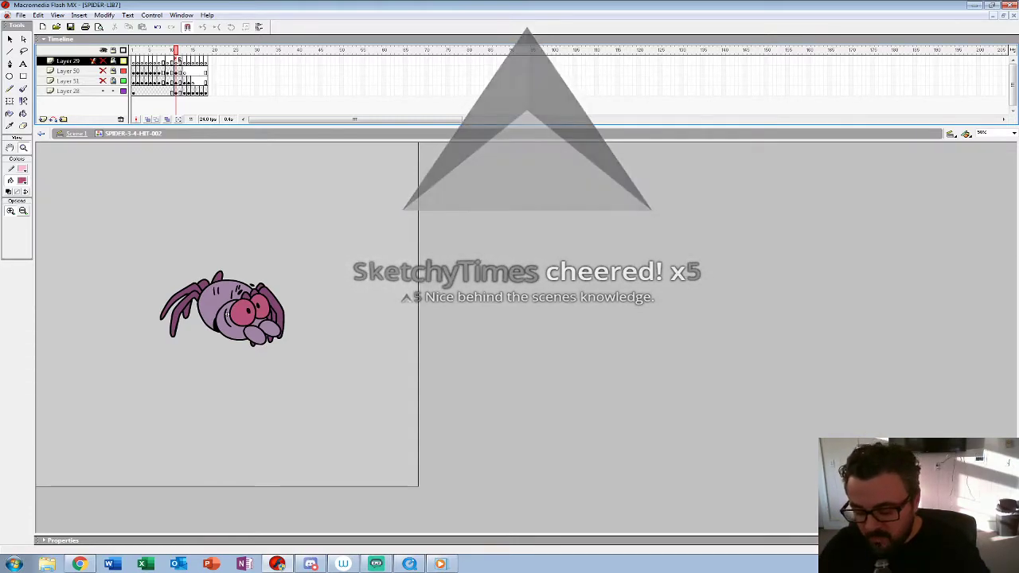
Step: Reduce the view to 25% and replay the hit animation, checking the pose around frame 11
key(Return)
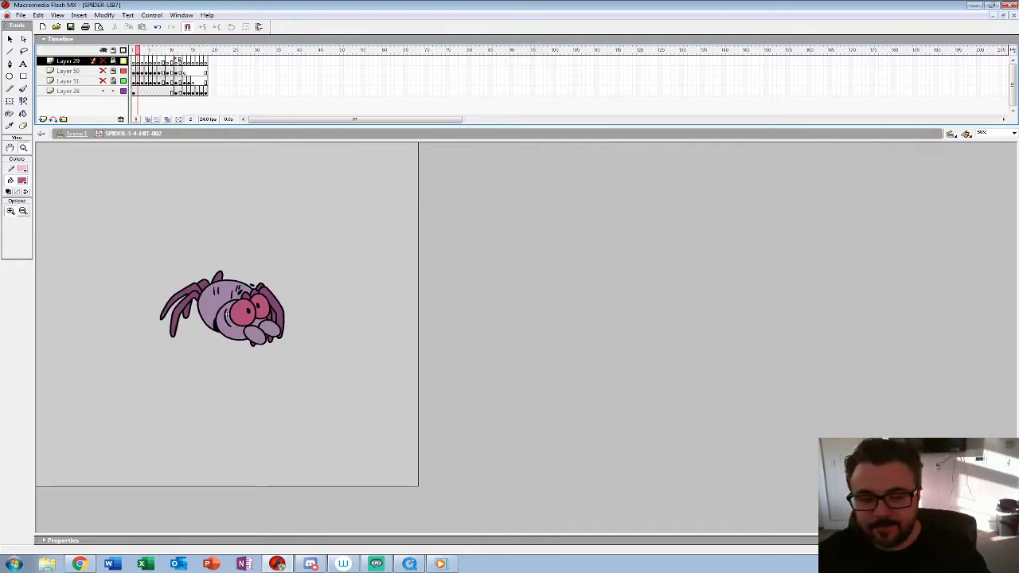
key(ctrl+minus)
drag(138, 51, 176, 51)
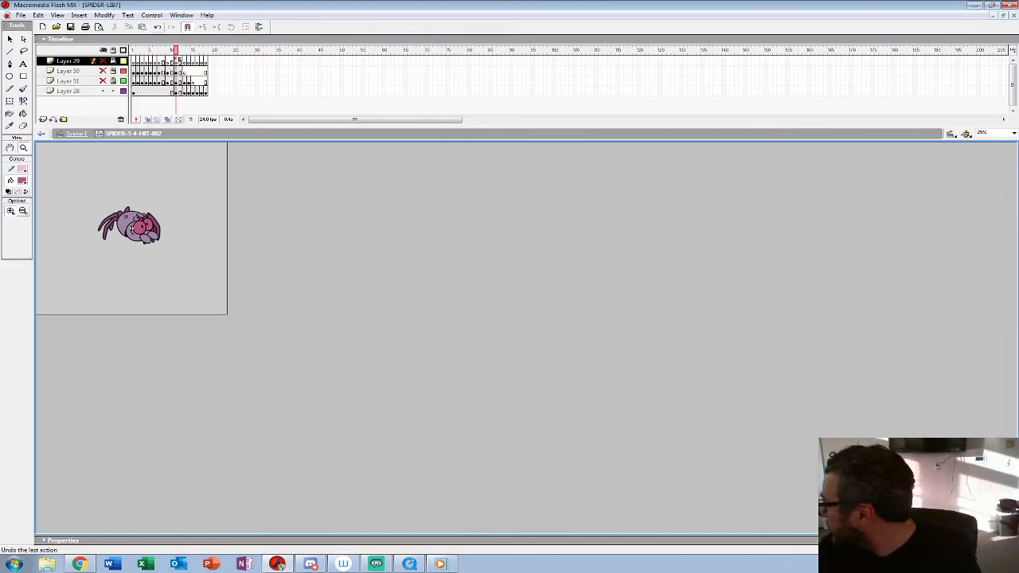
key(Return)
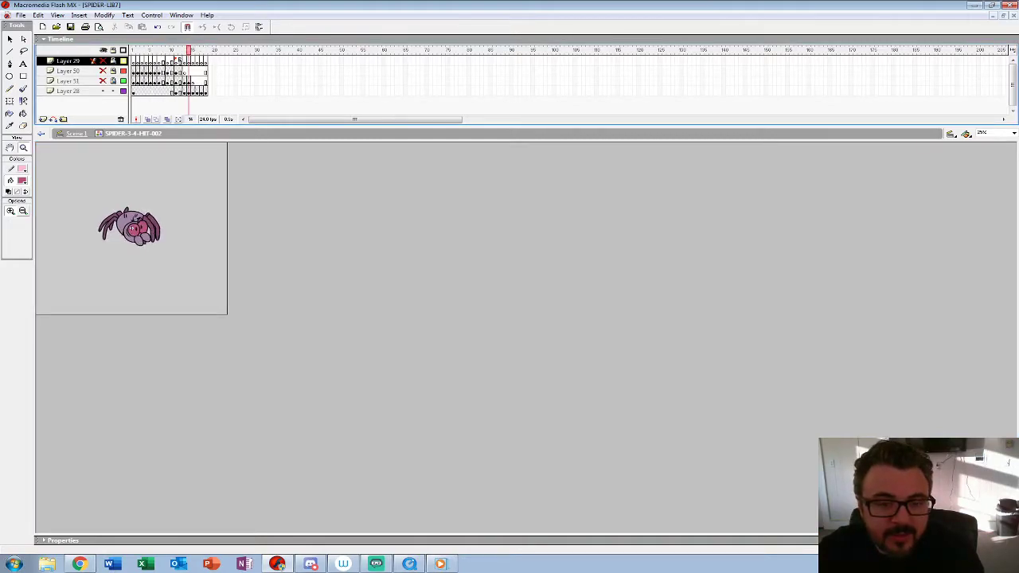
Step: Insert a keyframe at frame 5 of Layer 28 and add a new layer directly above it
click(134, 92)
click(176, 92)
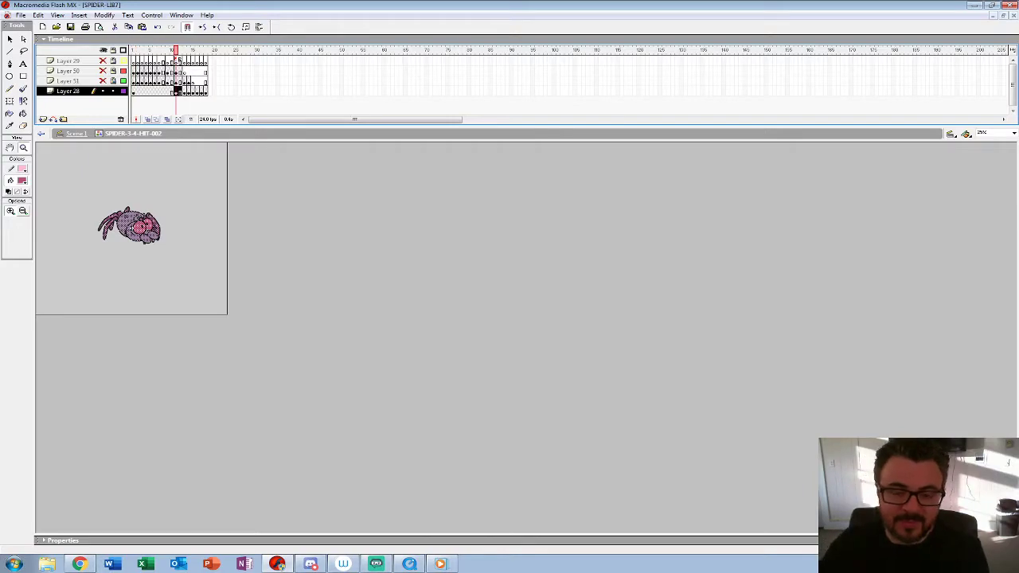
click(134, 92)
click(146, 91)
click(151, 91)
key(F6)
click(137, 227)
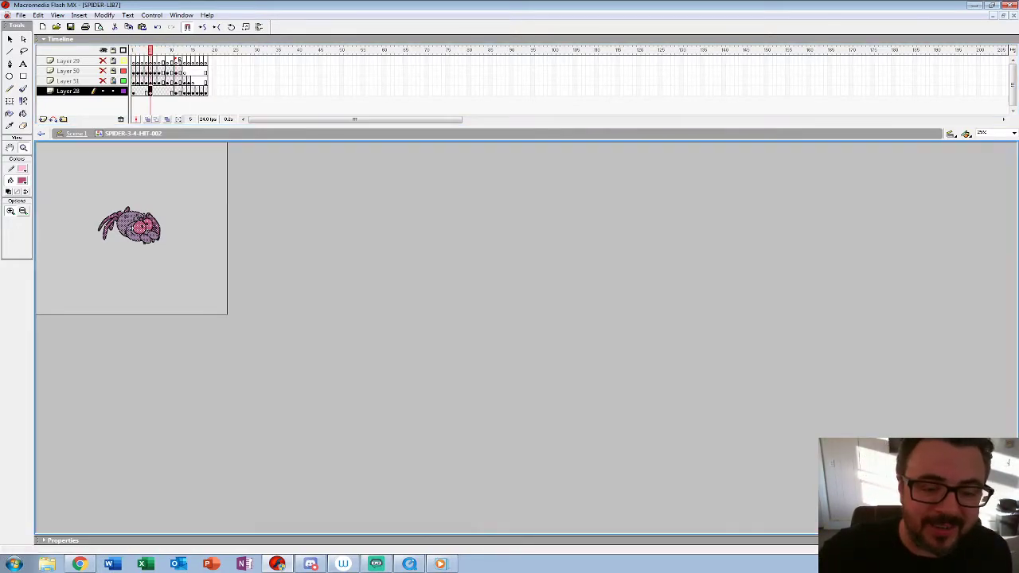
click(223, 302)
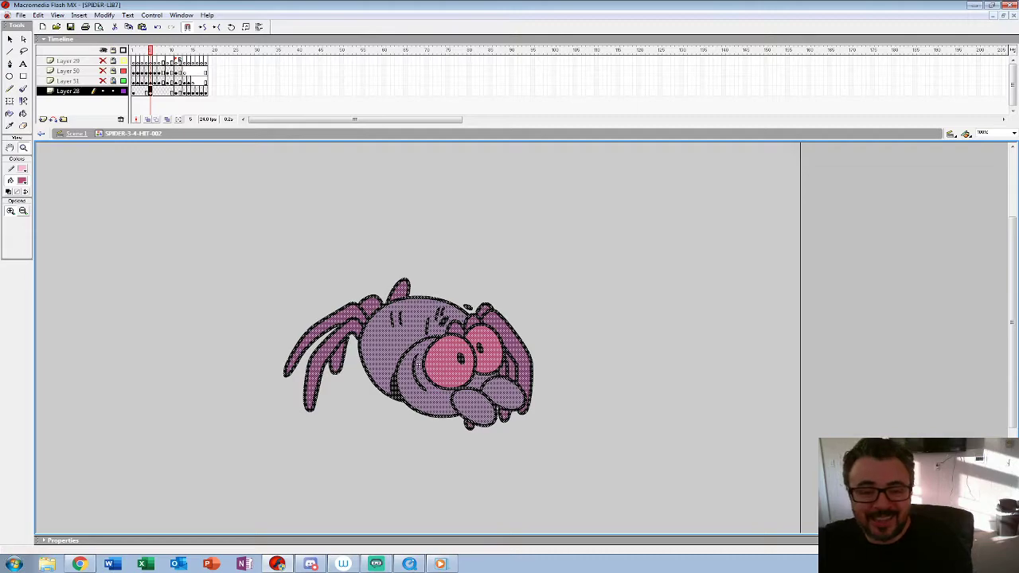
click(43, 119)
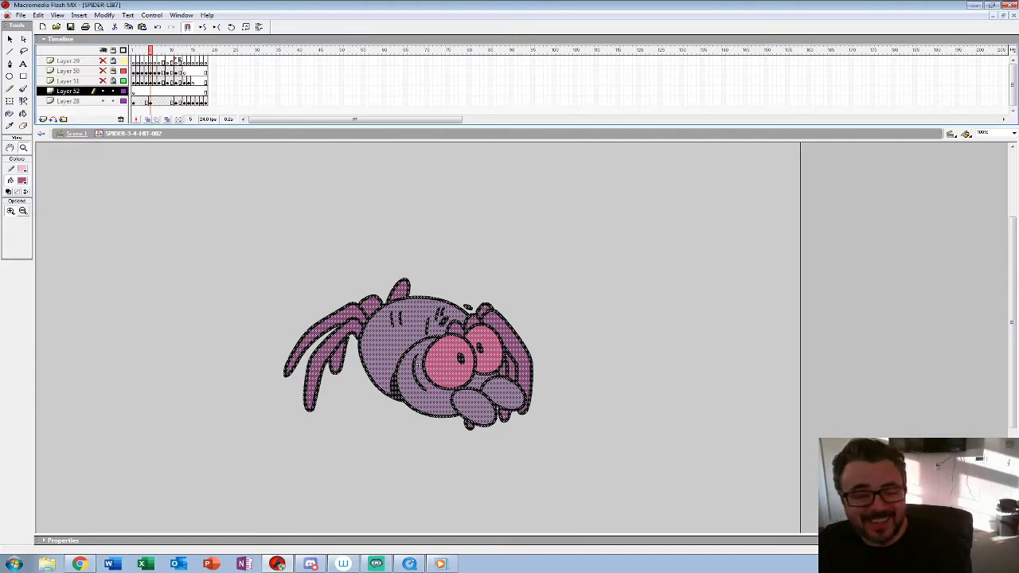
Step: Delete the spider drawing from frame 1 of Layer 28 and turn on onion skinning to see the following pose
click(134, 102)
key(Delete)
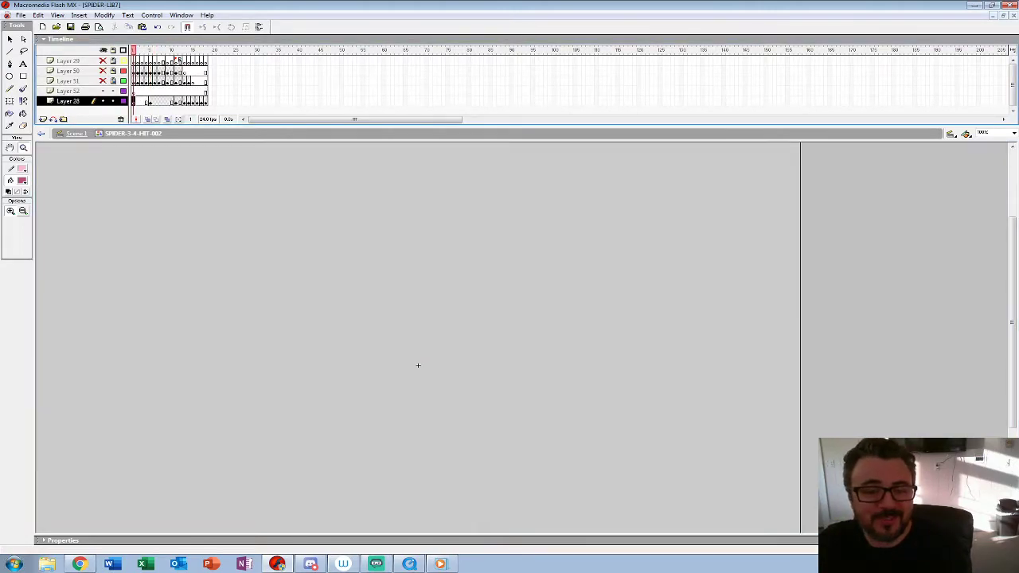
click(148, 119)
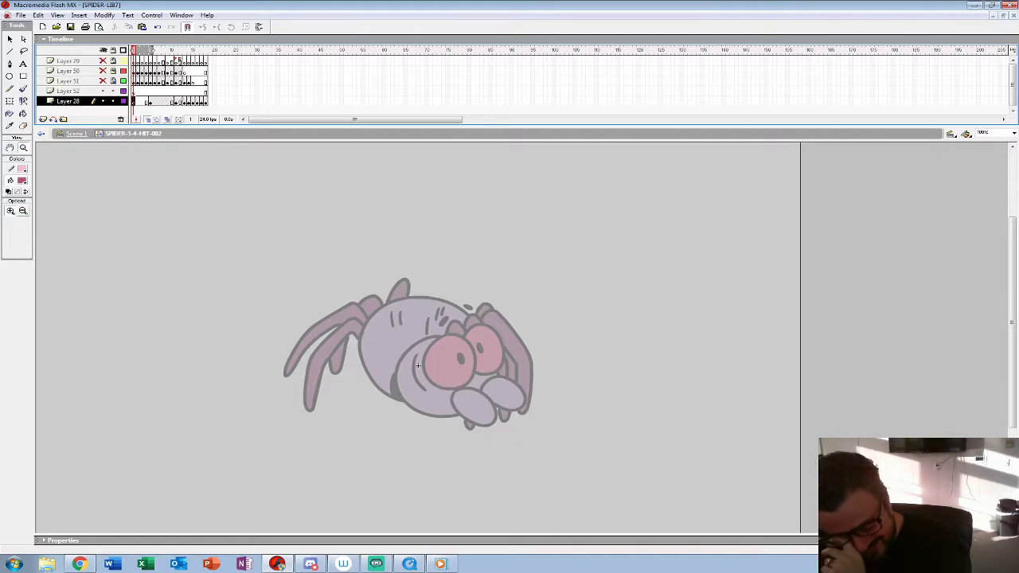
click(417, 364)
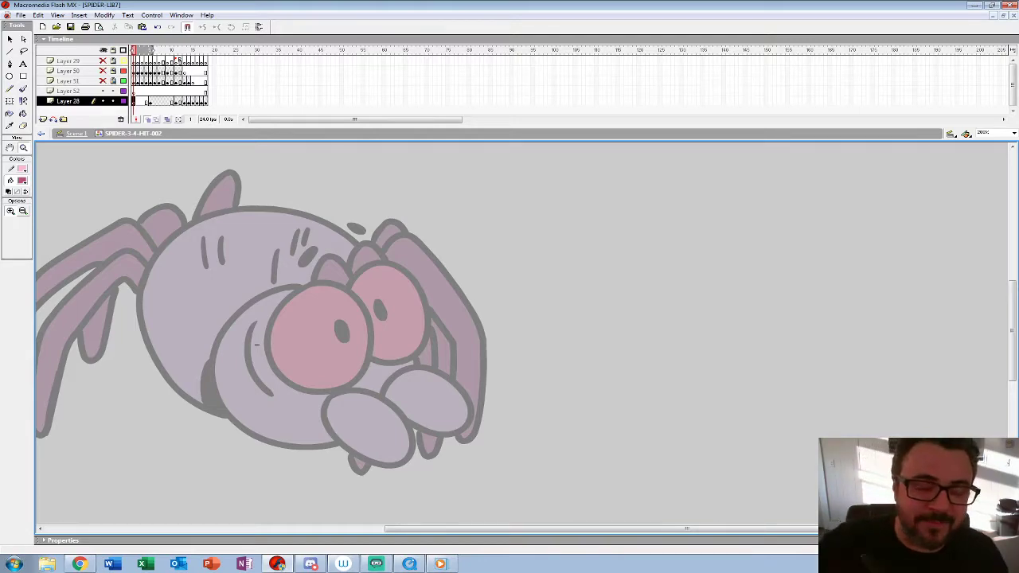
Step: Sketch both eyes with their pupils on frame 1 using the smallest red brush, offset forward from the onion-skinned pose
click(23, 88)
click(25, 226)
click(16, 251)
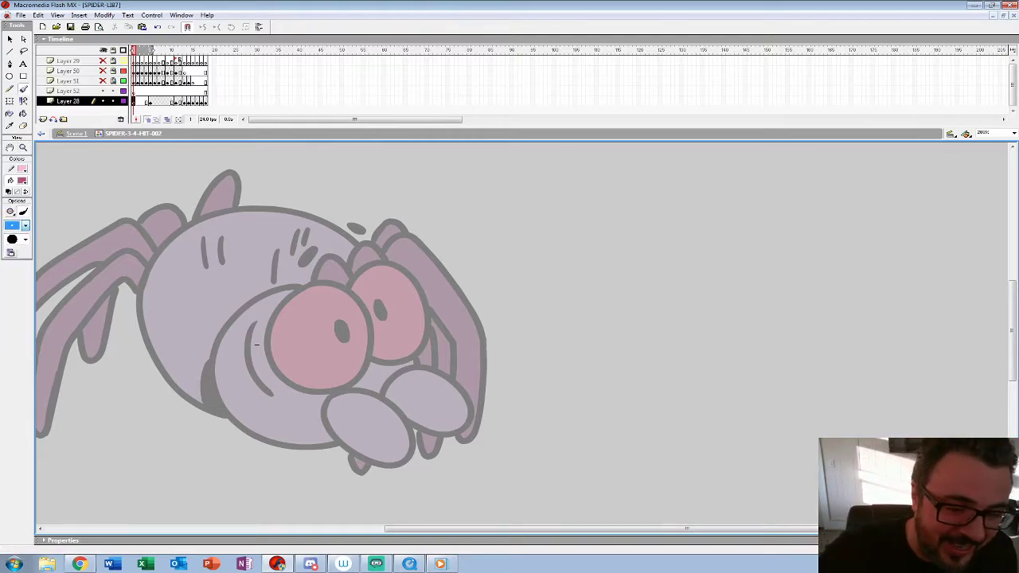
click(22, 181)
click(8, 236)
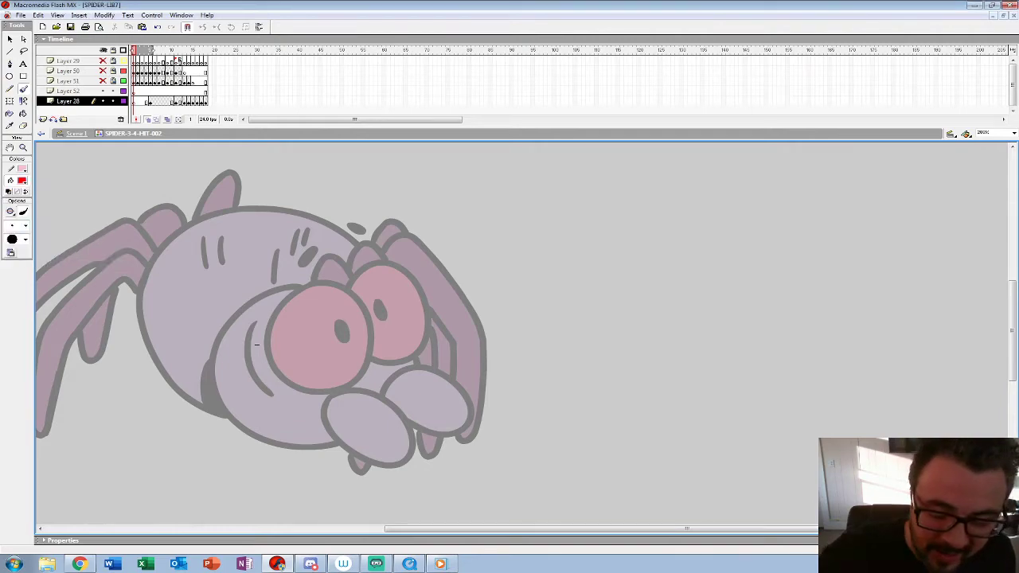
mouse_move(302, 293)
mouse_down()
mouse_move(312, 273)
mouse_move(309, 360)
mouse_up()
key(ctrl+z)
mouse_move(319, 274)
mouse_down()
mouse_move(300, 308)
mouse_move(329, 266)
mouse_move(319, 352)
mouse_up()
drag(364, 304, 363, 306)
mouse_move(430, 350)
mouse_down()
mouse_move(383, 270)
mouse_move(458, 302)
mouse_move(417, 306)
mouse_up()
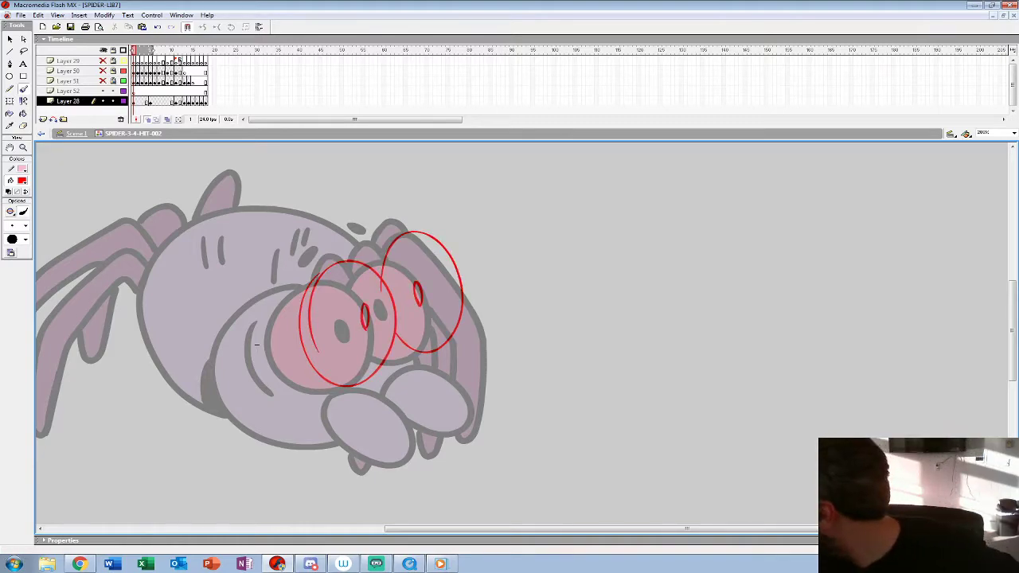
Step: Sketch the two small brow marks above the eyes and the two oval mandibles in front of the face
mouse_move(334, 229)
mouse_down()
mouse_move(327, 242)
mouse_move(341, 230)
mouse_up()
mouse_move(371, 212)
mouse_down()
mouse_move(380, 209)
mouse_move(376, 222)
mouse_up()
mouse_move(368, 406)
mouse_down()
mouse_move(430, 440)
mouse_move(435, 387)
mouse_move(377, 373)
mouse_move(446, 339)
mouse_move(510, 383)
mouse_move(436, 390)
mouse_up()
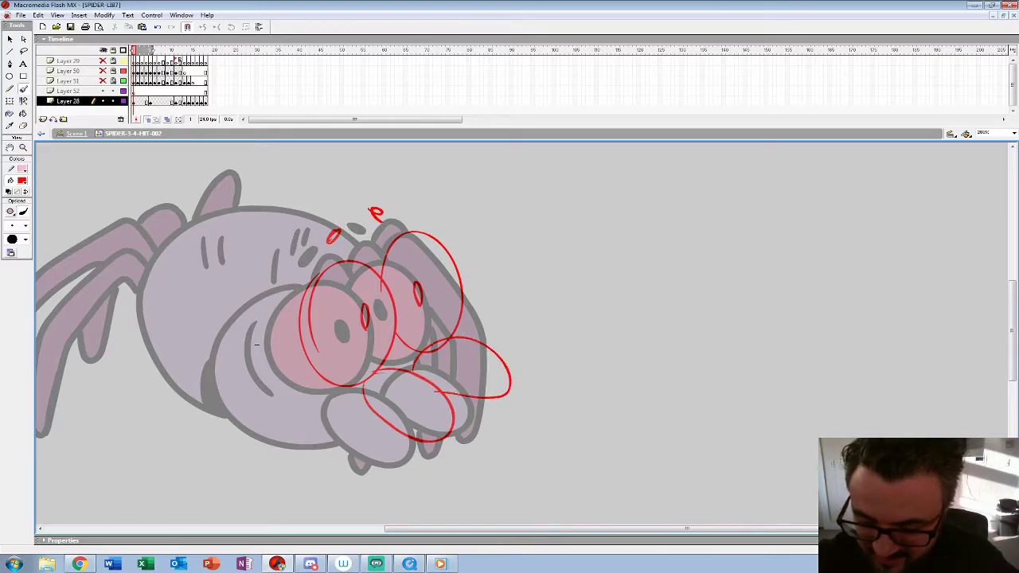
Step: Sketch the head's round outline and the curved cheek crease behind the near eye
mouse_move(385, 243)
mouse_down()
mouse_move(309, 254)
mouse_move(368, 450)
mouse_up()
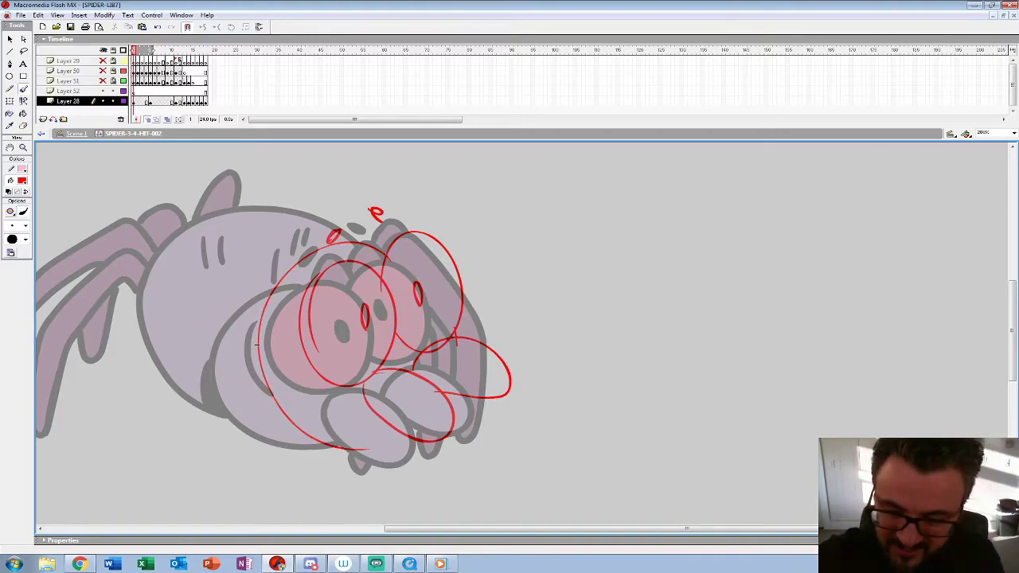
key(ctrl+z)
mouse_move(325, 272)
mouse_down()
mouse_move(280, 300)
mouse_move(394, 426)
mouse_move(305, 428)
mouse_move(303, 281)
mouse_up()
mouse_move(290, 319)
mouse_down()
mouse_move(291, 353)
mouse_move(314, 382)
mouse_up()
Step: Select the whole red sketch on frame 1 and nudge it slightly to the right
click(133, 101)
key(Right)
key(Right)
key(Right)
key(Right)
key(Right)
Step: Remove the surplus arc across the eyes and rework the head outline near the far mandible
mouse_move(328, 272)
mouse_down()
mouse_move(285, 295)
mouse_move(392, 428)
mouse_move(370, 435)
mouse_move(469, 380)
mouse_move(458, 283)
mouse_move(301, 280)
mouse_up()
key(ctrl+z)
key(ctrl+z)
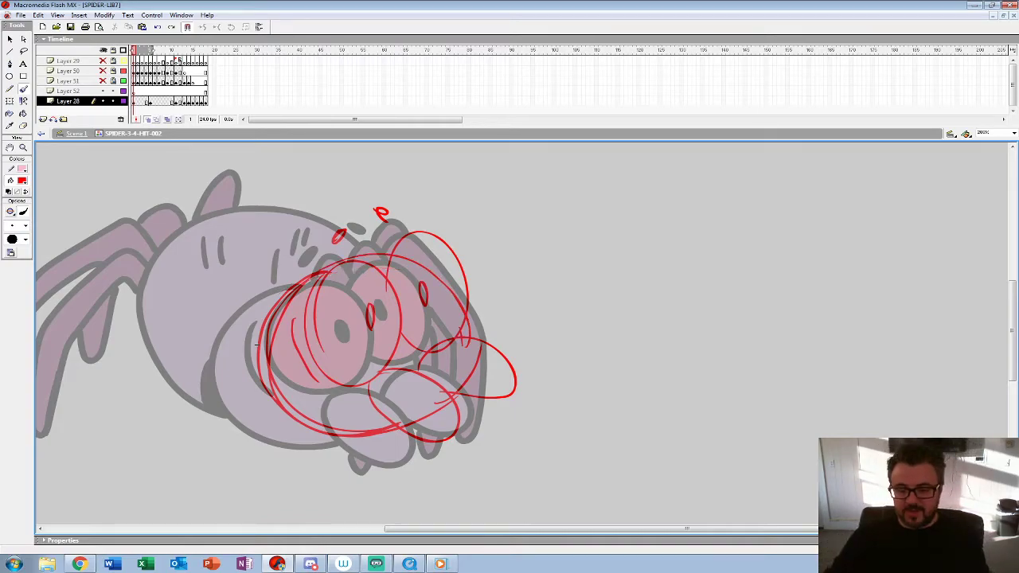
drag(478, 355, 471, 323)
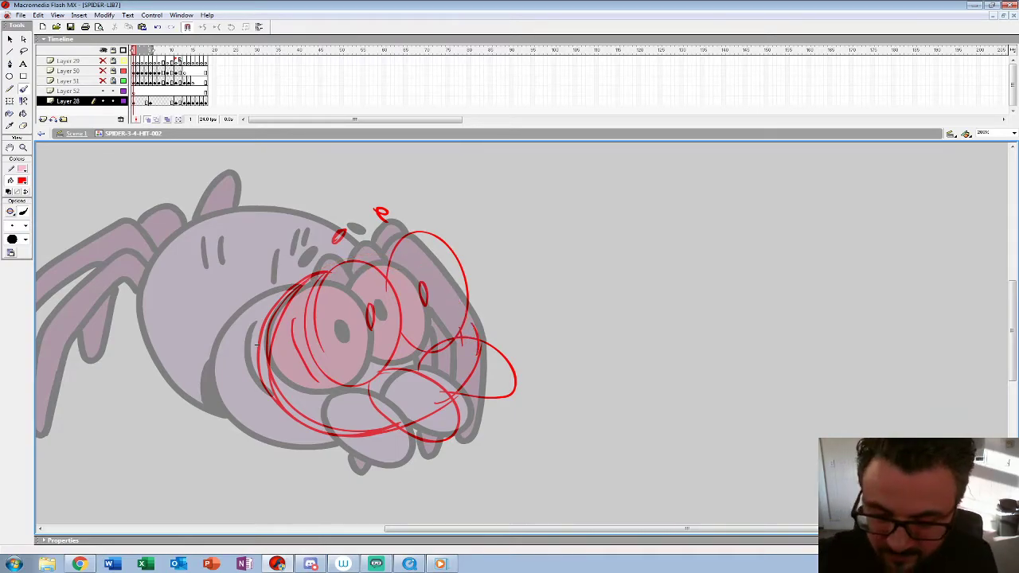
drag(344, 267, 312, 420)
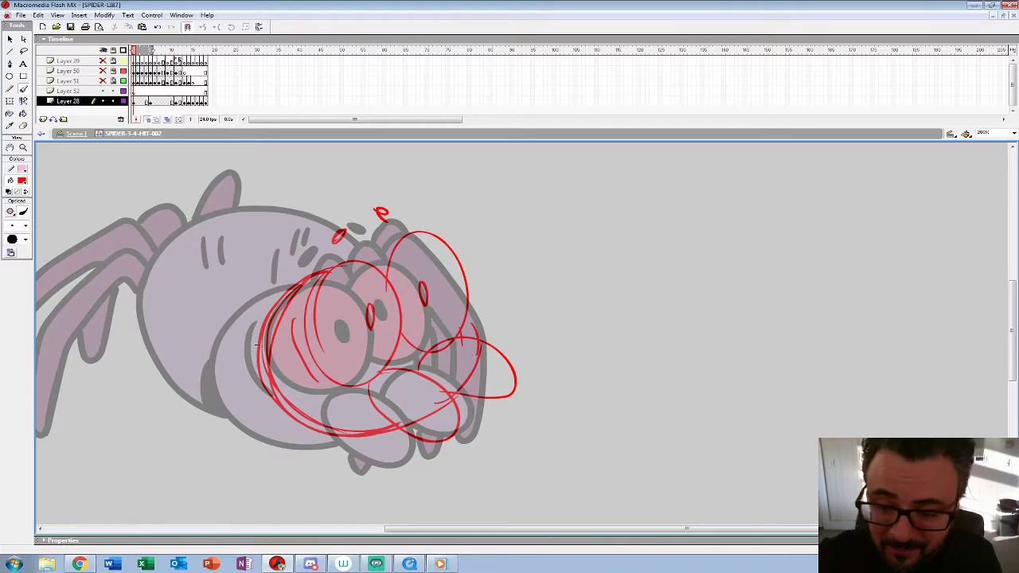
Step: Sketch the front legs, with their bent joints behind the eyes and pointed tips below the mandibles
drag(339, 253, 361, 265)
mouse_move(329, 269)
mouse_down()
mouse_move(357, 264)
mouse_move(351, 254)
mouse_move(359, 263)
mouse_move(369, 243)
mouse_move(389, 253)
mouse_move(422, 239)
mouse_up()
drag(425, 437, 444, 435)
drag(382, 433, 368, 469)
drag(467, 398, 490, 394)
drag(459, 268, 496, 353)
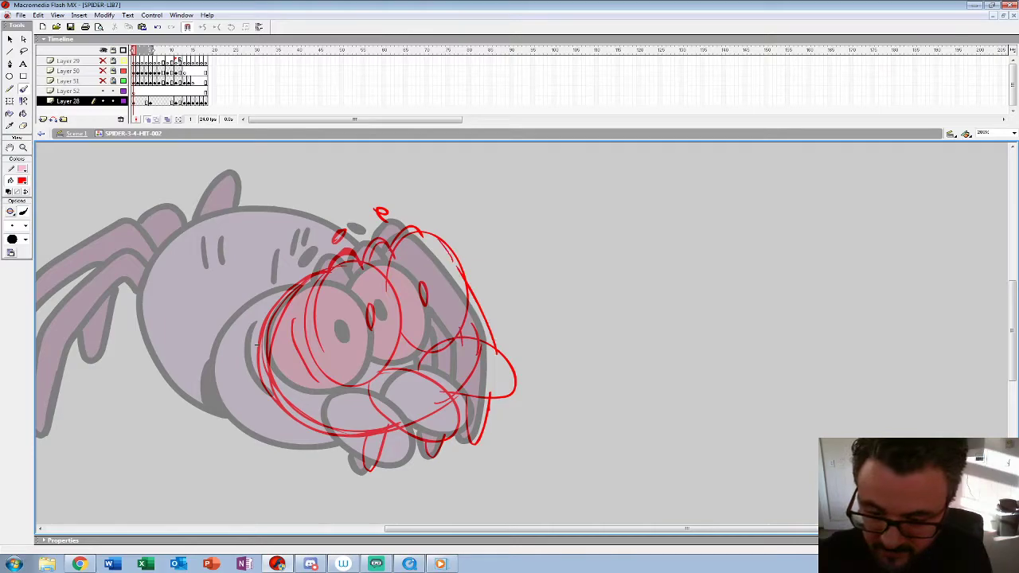
drag(441, 241, 486, 310)
drag(388, 245, 412, 222)
Step: Sketch the body's large outline, the crease behind the head and the short stripe marks on the back
mouse_move(256, 345)
mouse_down()
mouse_move(333, 342)
mouse_move(408, 322)
mouse_up()
mouse_move(522, 223)
mouse_down()
mouse_move(450, 190)
mouse_move(298, 263)
mouse_move(304, 342)
mouse_move(442, 190)
mouse_move(296, 287)
mouse_move(398, 393)
mouse_move(452, 398)
mouse_up()
drag(409, 335, 418, 405)
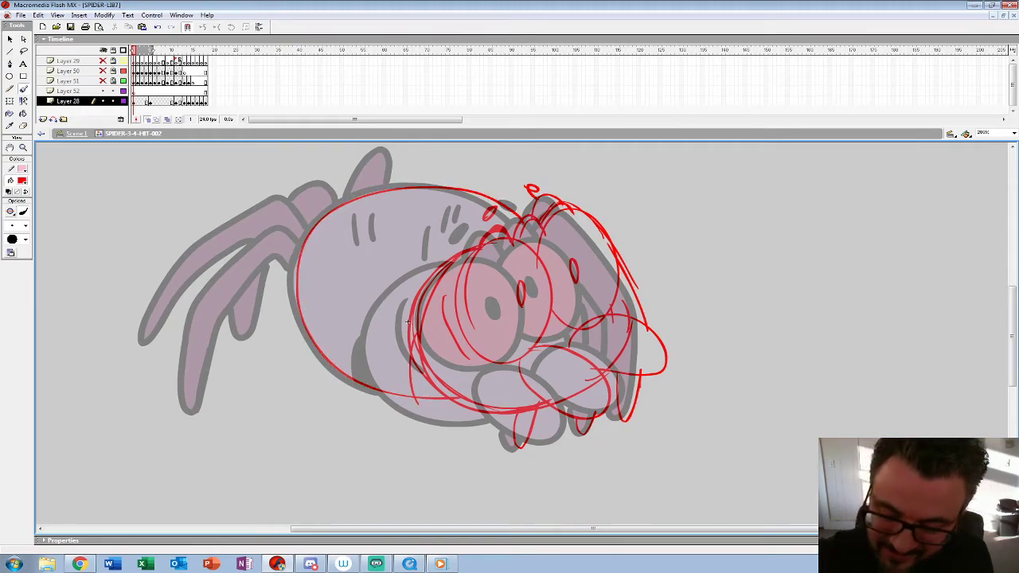
drag(414, 360, 421, 407)
drag(376, 215, 382, 250)
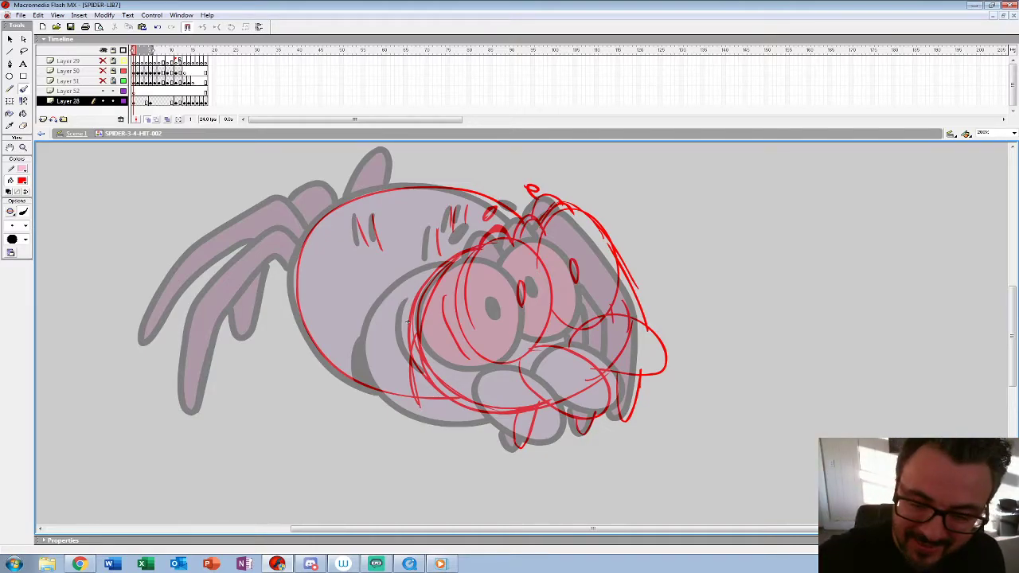
Step: Sketch the raised hind legs trailing behind the body, including the far leg rising above the back
mouse_move(296, 235)
mouse_down()
mouse_move(266, 248)
mouse_move(213, 296)
mouse_move(182, 399)
mouse_move(199, 409)
mouse_move(288, 260)
mouse_up()
mouse_move(315, 218)
mouse_down()
mouse_move(279, 201)
mouse_move(149, 268)
mouse_move(169, 285)
mouse_move(255, 236)
mouse_move(151, 290)
mouse_move(180, 242)
mouse_move(311, 208)
mouse_move(311, 223)
mouse_move(304, 188)
mouse_move(290, 199)
mouse_move(239, 330)
mouse_move(281, 269)
mouse_up()
mouse_move(398, 188)
mouse_down()
mouse_move(401, 148)
mouse_move(386, 154)
mouse_move(406, 188)
mouse_up()
drag(413, 343, 417, 387)
Step: Insert a keyframe at frame 2 to keep the red rough there, and clear frame 1 for inking
key(.)
key(F6)
key(Delete)
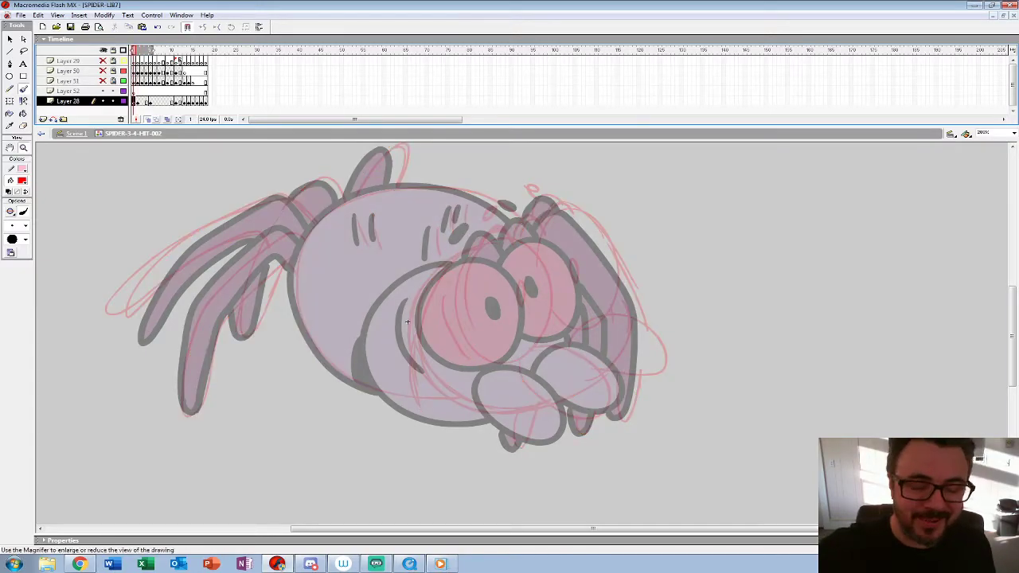
Step: Ink the near eye and its pupil on frame 1 with a thicker black brush, following the onion-skinned rough
click(23, 147)
click(474, 284)
drag(473, 285, 316, 255)
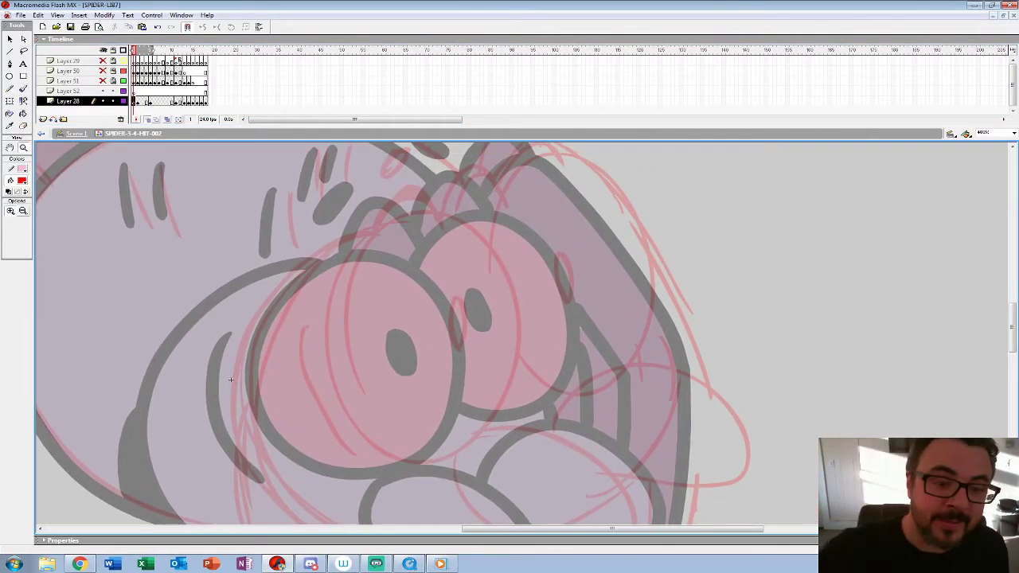
key(b)
click(23, 180)
click(9, 202)
click(25, 240)
click(16, 338)
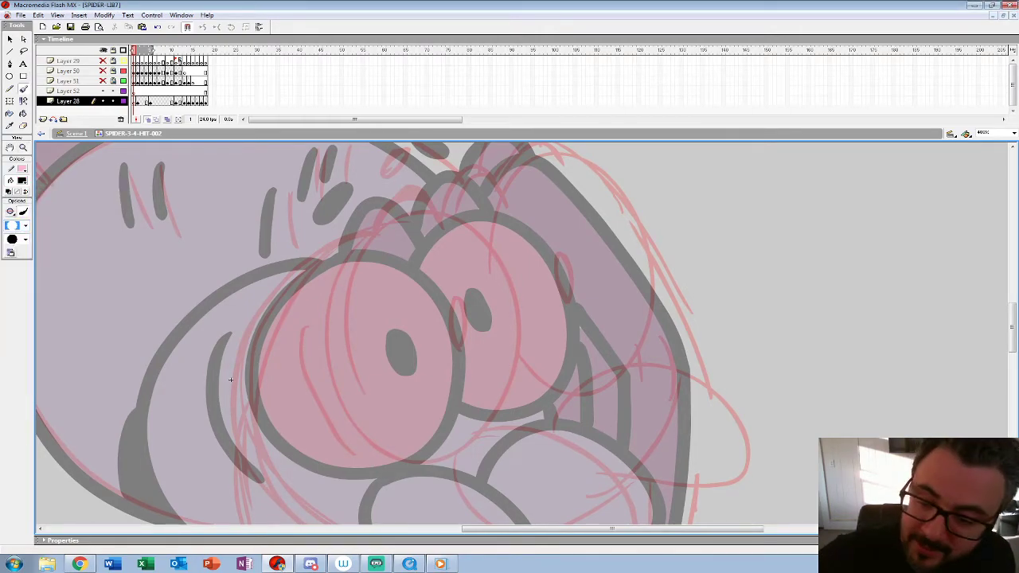
mouse_move(402, 214)
mouse_down()
mouse_move(341, 296)
mouse_move(338, 371)
mouse_move(366, 428)
mouse_move(407, 458)
mouse_move(464, 451)
mouse_move(510, 383)
mouse_move(513, 291)
mouse_move(478, 226)
mouse_move(419, 205)
mouse_up()
mouse_move(452, 298)
mouse_down()
mouse_move(463, 349)
mouse_move(455, 292)
mouse_move(450, 326)
mouse_move(297, 370)
mouse_up()
Step: Ink the outlines of the near and far oval mandibles in black
drag(51, 432, 30, 218)
mouse_move(260, 288)
mouse_down()
mouse_move(296, 371)
mouse_move(432, 406)
mouse_move(368, 268)
mouse_move(307, 256)
mouse_up()
drag(398, 263, 332, 356)
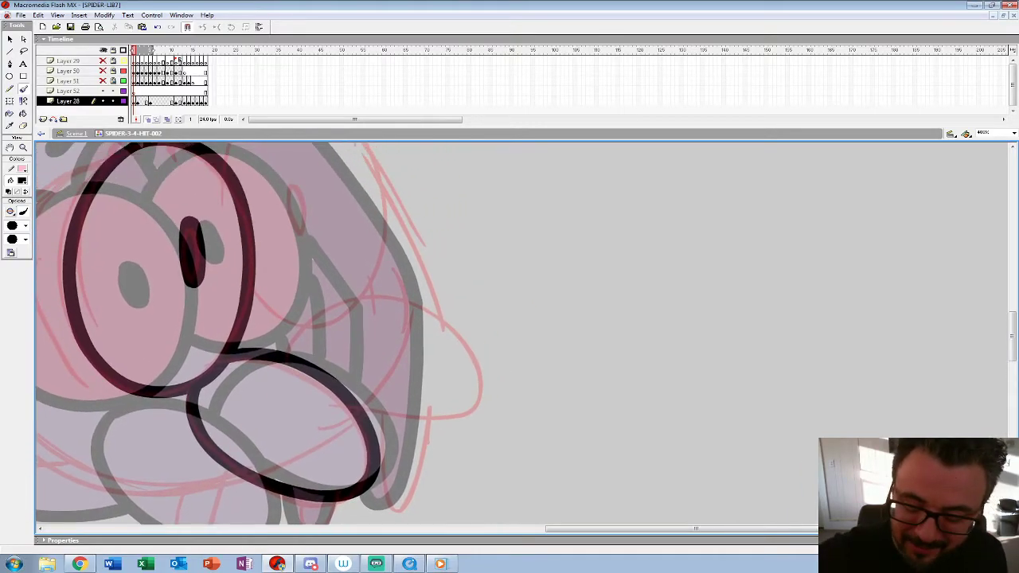
mouse_move(350, 408)
mouse_down()
mouse_move(474, 403)
mouse_move(393, 300)
mouse_move(287, 352)
mouse_up()
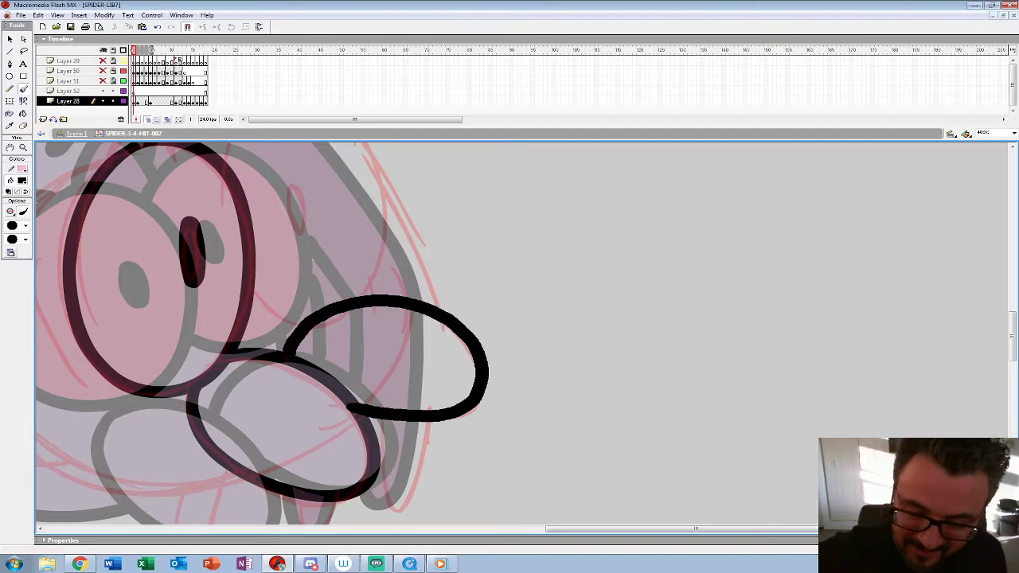
Step: Ink the far eye's outline and its pupil over the rough
drag(335, 326, 379, 390)
mouse_move(414, 355)
mouse_down()
mouse_move(442, 422)
mouse_move(454, 312)
mouse_move(332, 227)
mouse_move(291, 278)
mouse_up()
drag(323, 414, 376, 456)
mouse_move(364, 312)
mouse_down()
mouse_move(379, 362)
mouse_move(362, 317)
mouse_up()
Step: Ink the head's outline and the curved cheek crease beside the near eye
drag(35, 442, 321, 305)
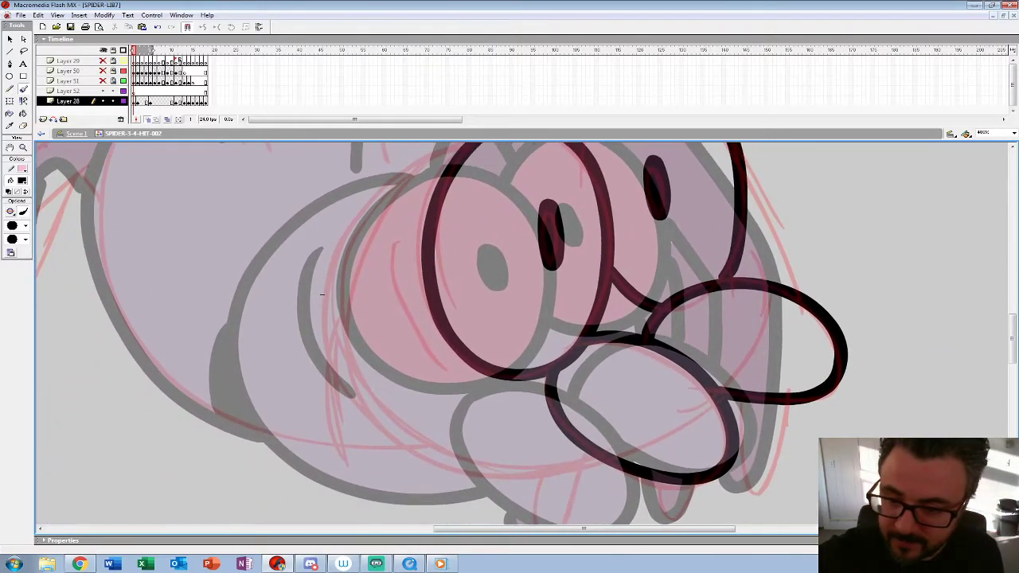
mouse_move(410, 175)
mouse_down()
mouse_move(346, 259)
mouse_move(342, 366)
mouse_move(397, 443)
mouse_move(464, 478)
mouse_move(609, 470)
mouse_up()
mouse_move(406, 236)
mouse_down()
mouse_move(394, 271)
mouse_move(464, 396)
mouse_up()
Step: Ink the two brow marks above the eyes and the front legs around the head
drag(321, 305, 201, 479)
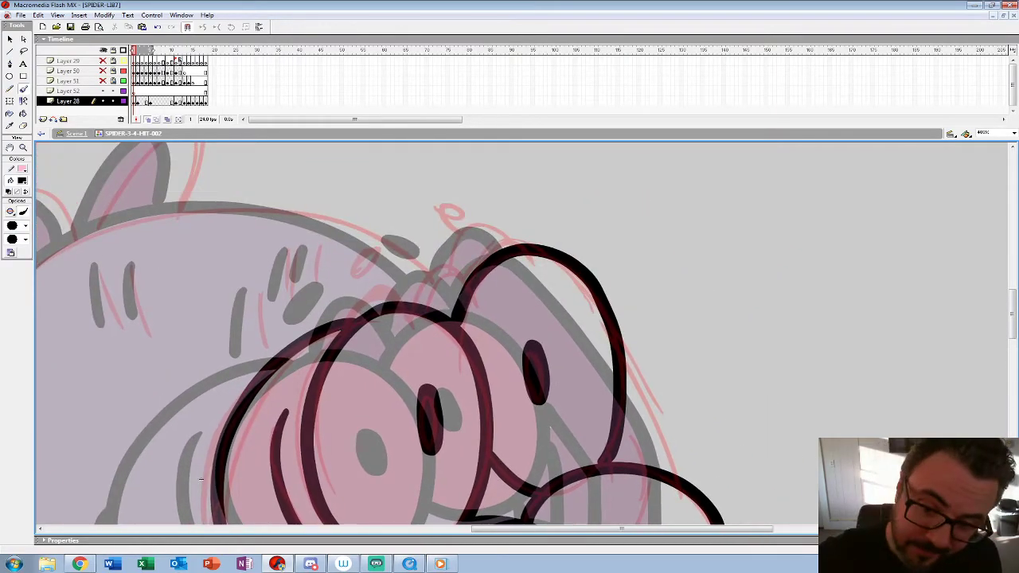
drag(352, 273, 379, 250)
drag(437, 207, 467, 211)
mouse_move(446, 359)
mouse_down()
mouse_move(395, 234)
mouse_move(405, 319)
mouse_up()
mouse_move(312, 282)
mouse_down()
mouse_move(341, 245)
mouse_move(365, 267)
mouse_move(403, 229)
mouse_move(425, 246)
mouse_move(454, 199)
mouse_move(491, 204)
mouse_move(416, 203)
mouse_move(406, 228)
mouse_up()
drag(159, 438, 141, 161)
mouse_move(345, 344)
mouse_down()
mouse_move(360, 415)
mouse_move(397, 344)
mouse_move(338, 361)
mouse_move(369, 388)
mouse_move(410, 369)
mouse_up()
mouse_move(448, 290)
mouse_down()
mouse_move(455, 374)
mouse_move(504, 289)
mouse_up()
drag(470, 255, 438, 440)
drag(421, 238, 473, 359)
drag(239, 319, 558, 421)
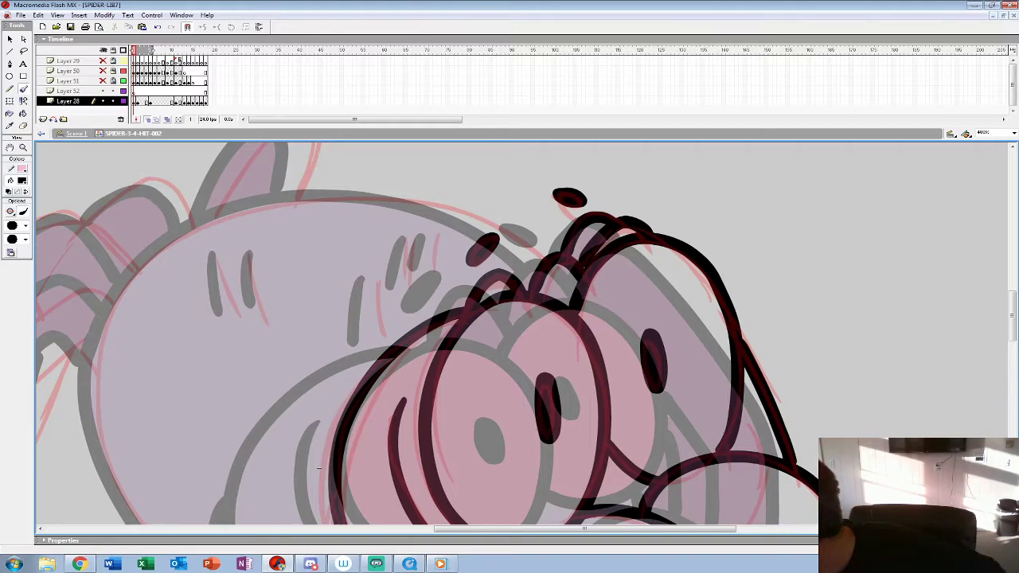
Step: Ink the body's upper and lower outline and the crease behind the head
mouse_move(547, 253)
mouse_down()
mouse_move(470, 214)
mouse_move(398, 197)
mouse_move(315, 199)
mouse_move(222, 223)
mouse_move(149, 269)
mouse_move(109, 338)
mouse_up()
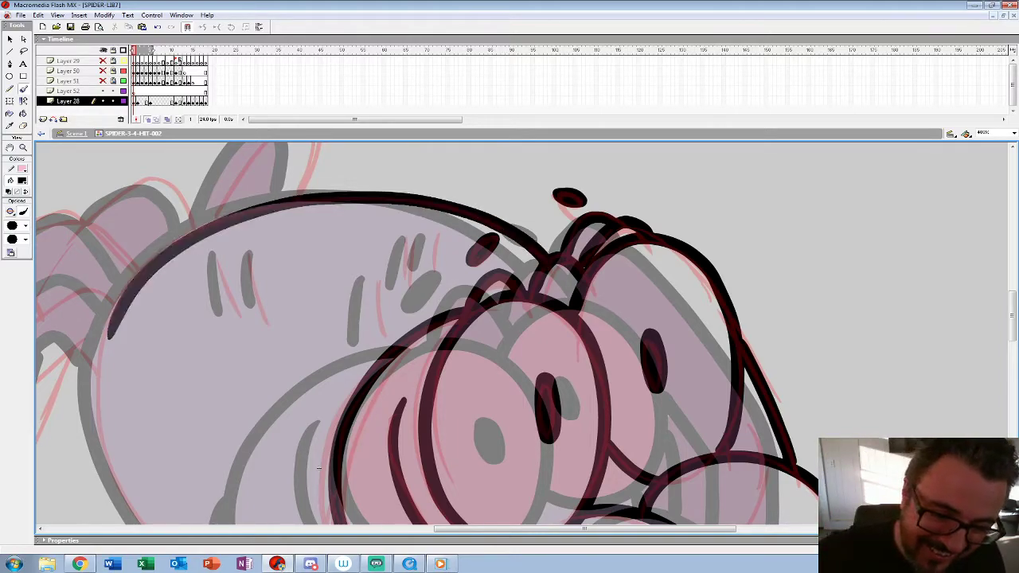
drag(319, 468, 499, 318)
mouse_move(294, 166)
mouse_down()
mouse_move(280, 253)
mouse_move(305, 344)
mouse_move(366, 428)
mouse_move(457, 464)
mouse_move(592, 470)
mouse_up()
drag(508, 318, 509, 441)
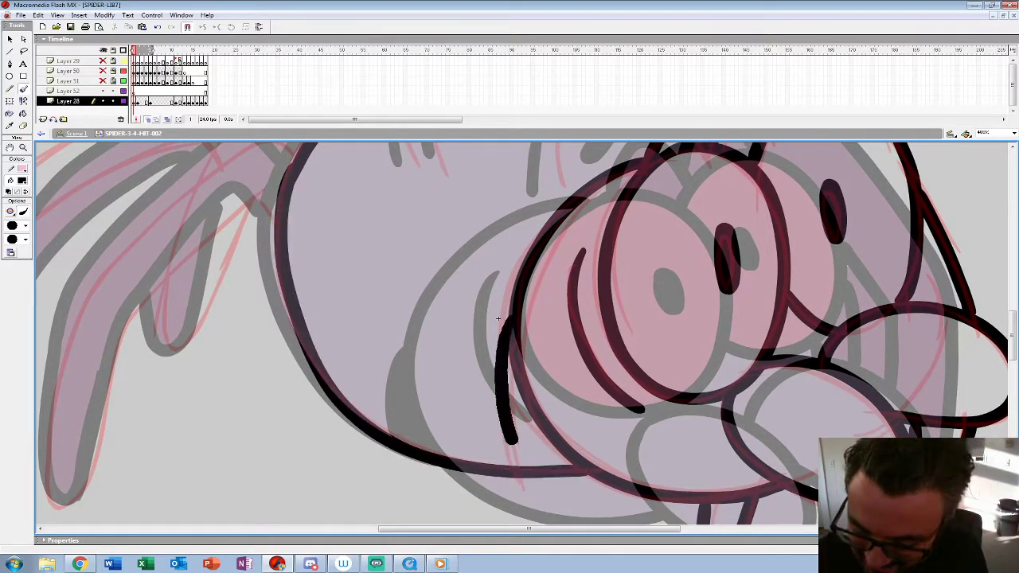
Step: Ink the short stripe marks on the spider's back
drag(498, 318, 456, 487)
drag(357, 275, 367, 335)
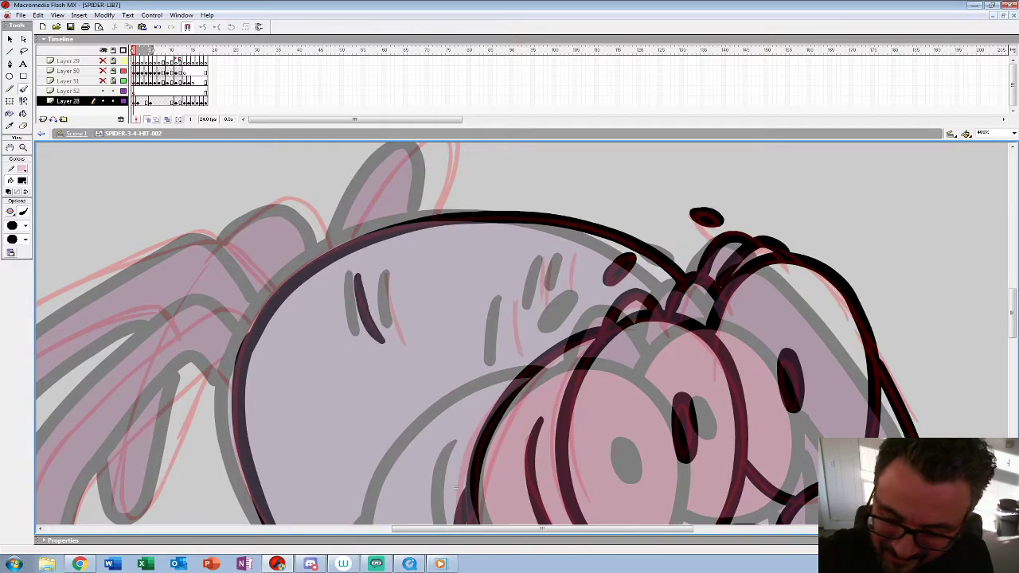
drag(386, 280, 408, 339)
drag(514, 297, 525, 352)
drag(547, 257, 551, 306)
drag(576, 257, 577, 283)
Step: Ink the hind legs behind the body and the far leg rising above the back
mouse_move(455, 487)
mouse_down()
mouse_move(535, 470)
mouse_move(755, 334)
mouse_up()
mouse_move(557, 171)
mouse_down()
mouse_move(523, 151)
mouse_move(375, 253)
mouse_move(311, 478)
mouse_move(473, 243)
mouse_move(509, 208)
mouse_move(537, 239)
mouse_up()
drag(756, 334, 771, 406)
mouse_move(591, 212)
mouse_down()
mouse_move(533, 156)
mouse_move(445, 175)
mouse_move(305, 249)
mouse_move(182, 356)
mouse_move(192, 389)
mouse_move(295, 315)
mouse_move(426, 247)
mouse_move(490, 240)
mouse_up()
drag(770, 406, 667, 492)
mouse_move(548, 256)
mouse_down()
mouse_move(506, 199)
mouse_move(444, 240)
mouse_up()
drag(667, 492, 683, 411)
mouse_move(341, 391)
mouse_down()
mouse_move(350, 441)
mouse_move(439, 297)
mouse_up()
drag(605, 295, 468, 458)
mouse_move(540, 301)
mouse_down()
mouse_move(535, 263)
mouse_move(462, 290)
mouse_move(436, 328)
mouse_up()
Step: Zoom out to 100% and step through frames 1 to 5 to compare the inked pose with the following frames
key(z)
alt+click(445, 273)
alt+click(445, 267)
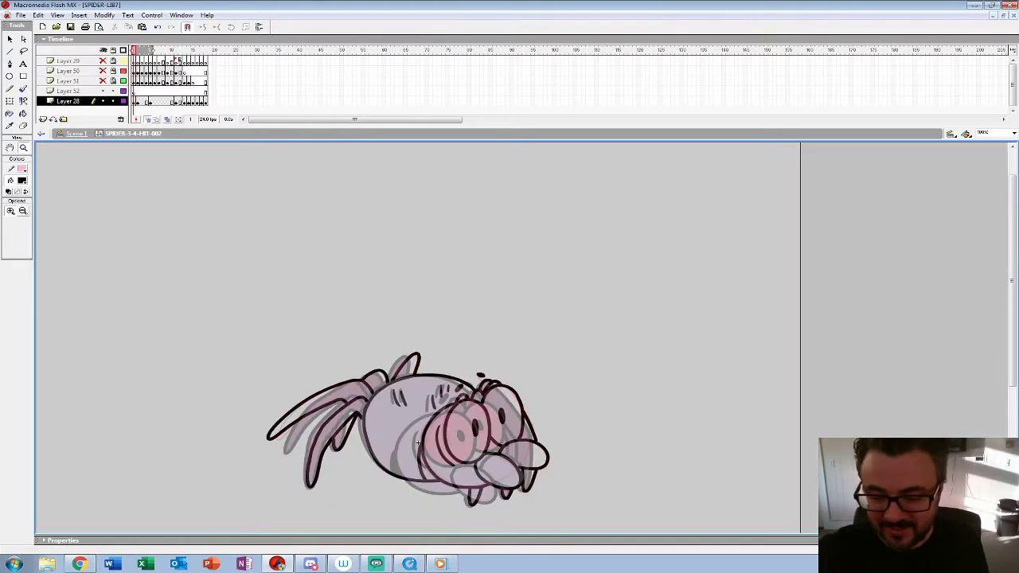
drag(419, 443, 418, 379)
key(Return)
key(period)
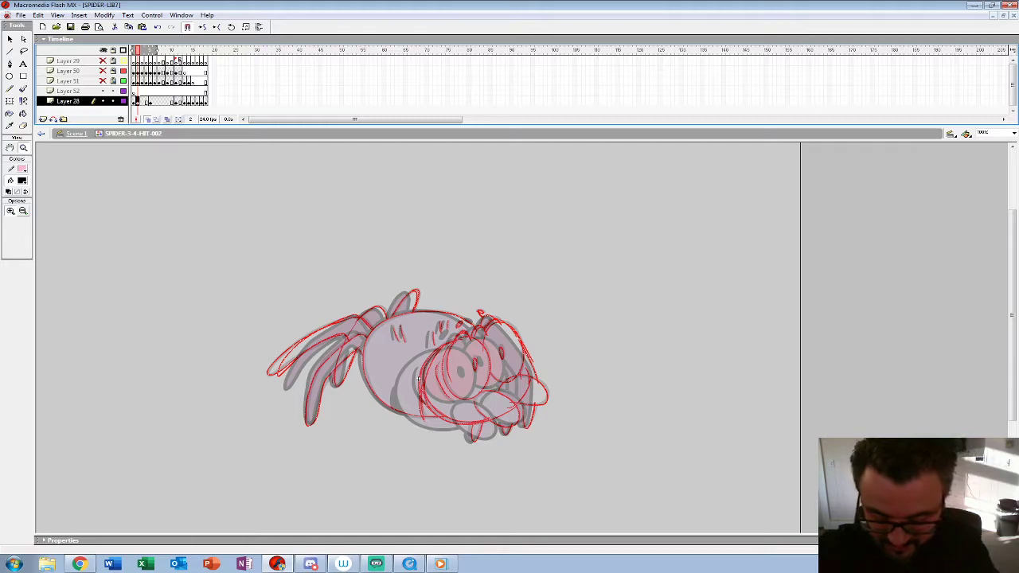
key(comma)
key(period)
key(period)
key(period)
key(period)
key(period)
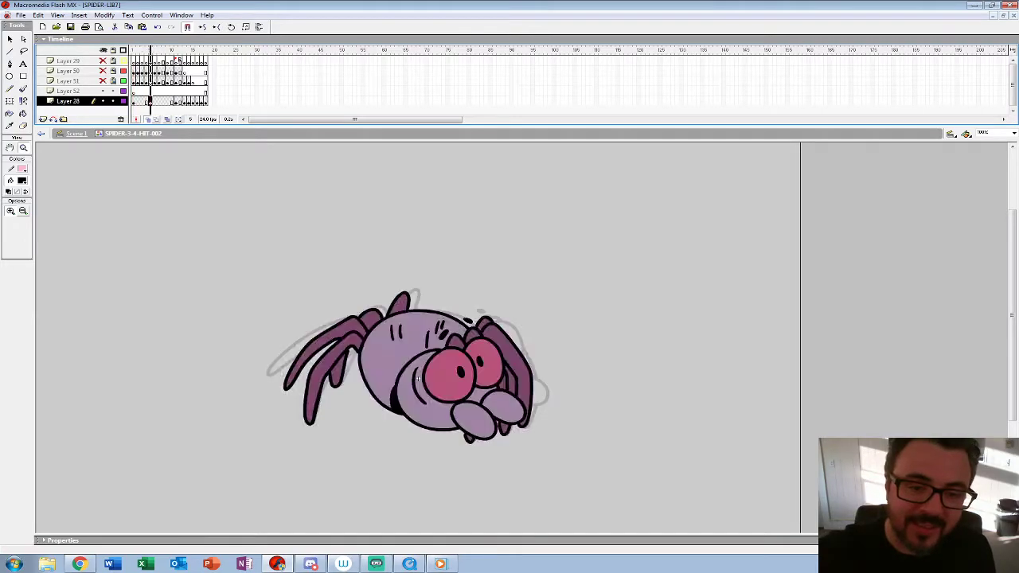
Step: Place the coloured spider on frame 5 of Layer 52, lock and hide Layer 28, and clear frame 1 of Layer 52
drag(154, 101, 151, 92)
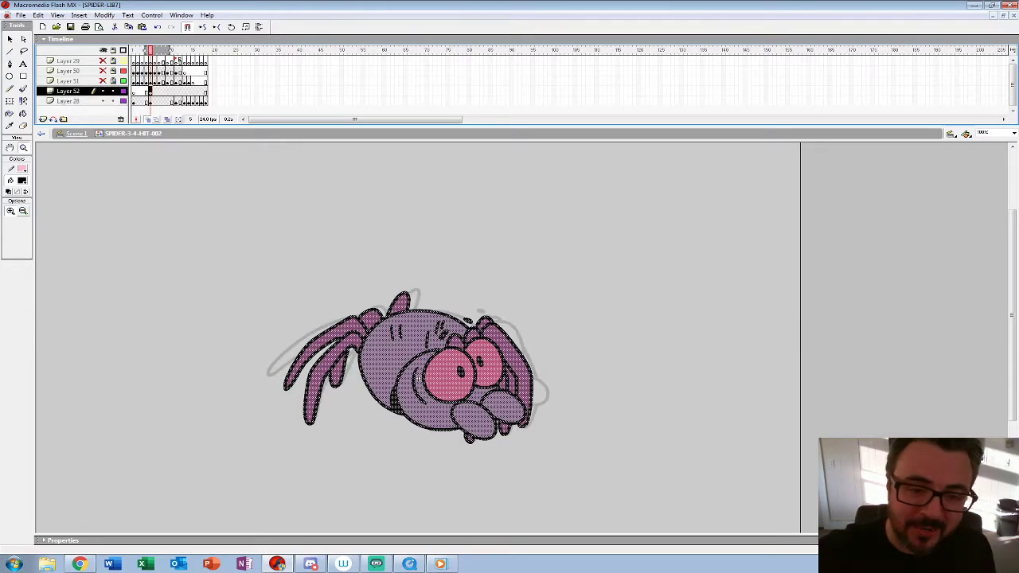
click(134, 101)
click(113, 101)
click(134, 91)
key(Delete)
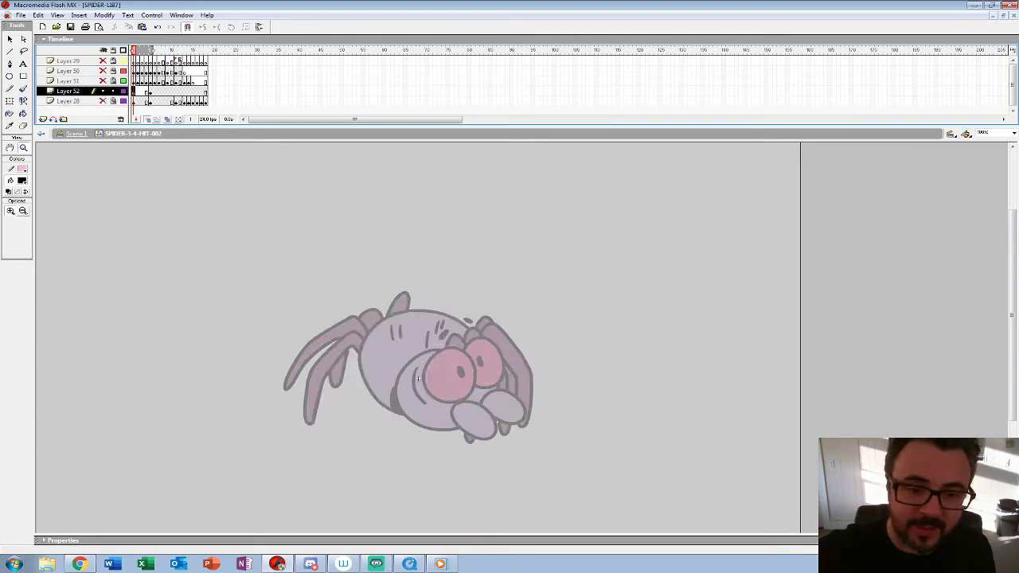
Step: At 200%, rough the two eyes with pupils and the two ovals below them in thin black brush lines on Layer 52 frame 1
click(417, 379)
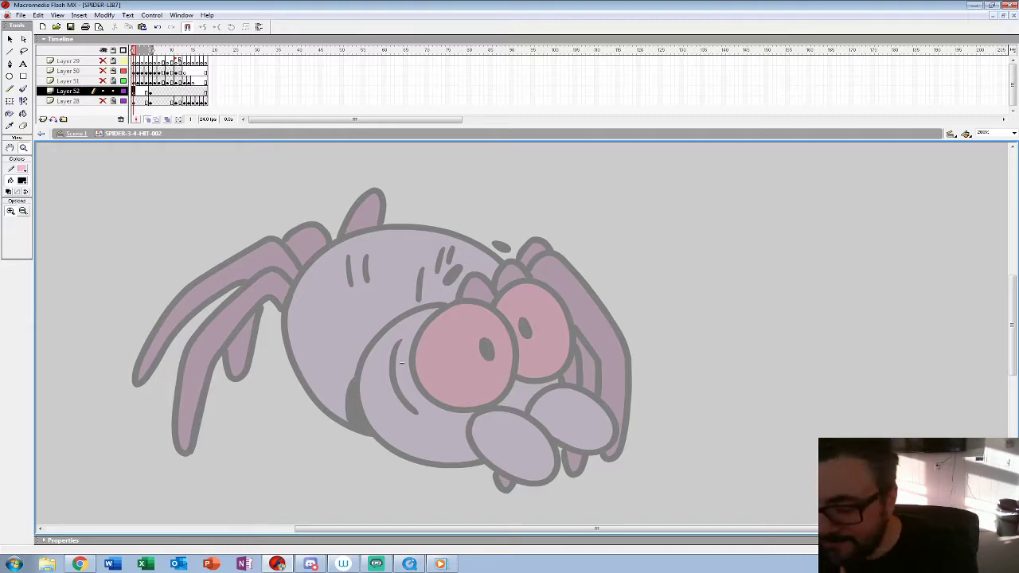
click(401, 363)
drag(409, 371, 423, 345)
alt+click(448, 340)
click(24, 89)
click(26, 226)
click(16, 262)
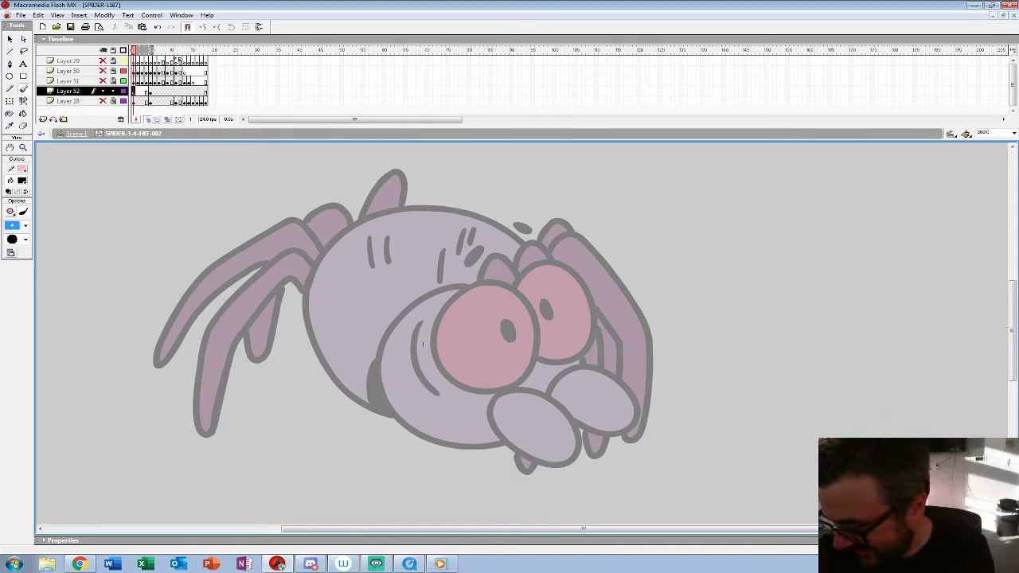
mouse_move(445, 288)
mouse_down()
mouse_move(446, 394)
mouse_move(420, 320)
mouse_move(423, 338)
mouse_move(485, 323)
mouse_move(480, 342)
mouse_move(517, 263)
mouse_move(508, 297)
mouse_up()
mouse_move(523, 316)
mouse_down()
mouse_move(526, 334)
mouse_move(526, 319)
mouse_up()
drag(525, 327, 490, 229)
mouse_move(425, 309)
mouse_down()
mouse_move(446, 364)
mouse_move(494, 355)
mouse_move(455, 294)
mouse_move(430, 333)
mouse_move(480, 383)
mouse_up()
mouse_move(487, 315)
mouse_down()
mouse_move(521, 350)
mouse_move(487, 296)
mouse_up()
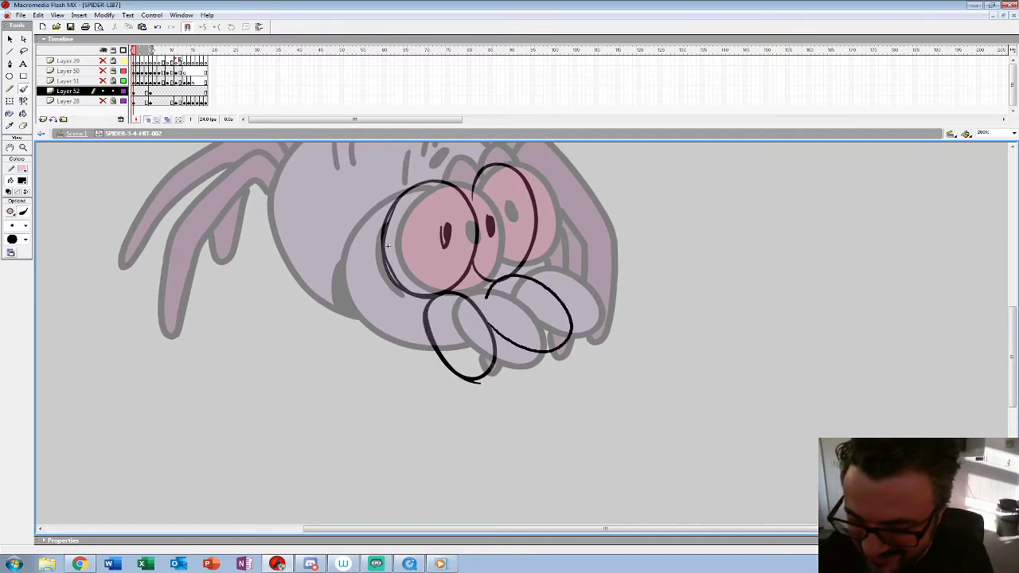
Step: Rough the round head outline, the cheek crease beside the near eye and the two brow marks above the eyes
drag(376, 222, 371, 272)
mouse_move(405, 185)
mouse_down()
mouse_move(335, 241)
mouse_move(433, 348)
mouse_move(522, 308)
mouse_move(534, 250)
mouse_move(398, 188)
mouse_move(335, 270)
mouse_up()
drag(478, 263, 405, 302)
key(ctrl+a)
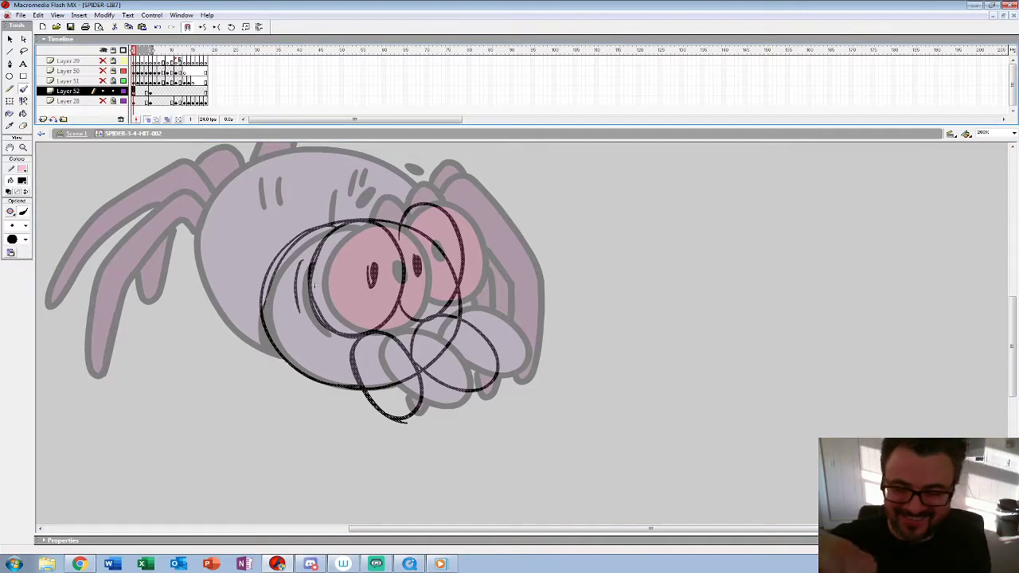
drag(299, 312, 309, 327)
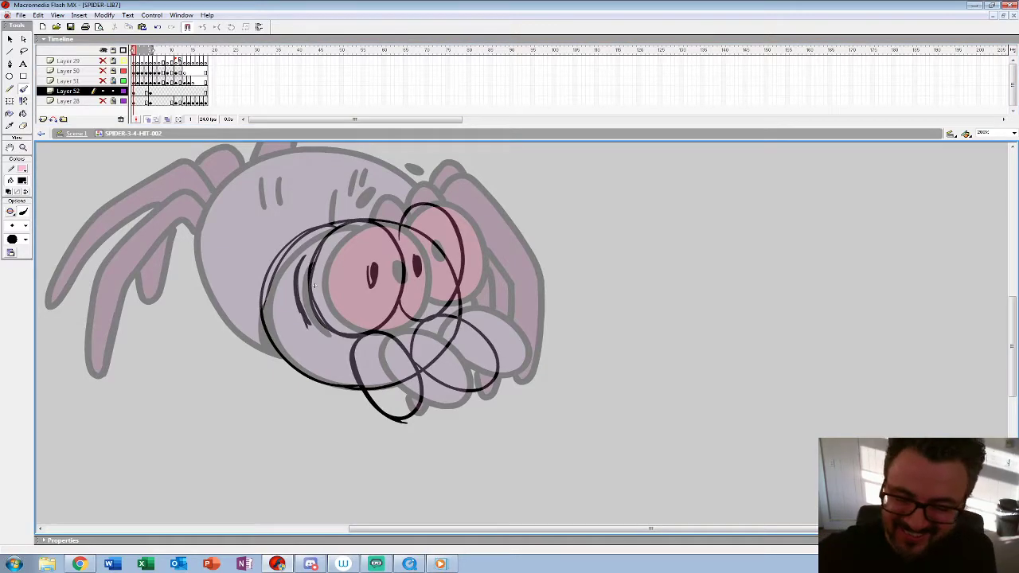
drag(331, 211, 413, 196)
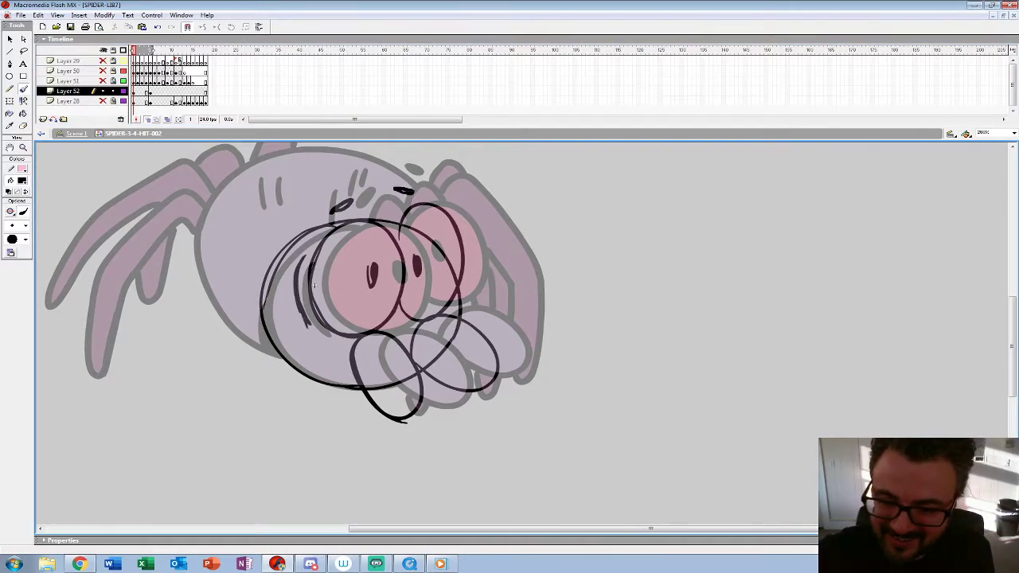
Step: Rough the body's upper and lower outline, the crease behind the head and the short stripe marks on the back
key(F6)
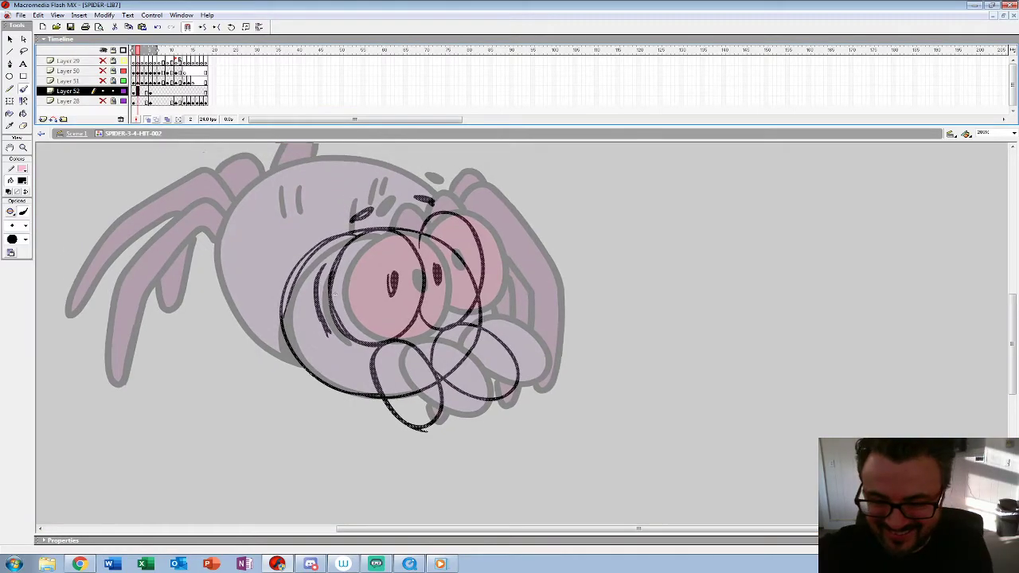
drag(315, 285, 462, 320)
mouse_move(566, 233)
mouse_down()
mouse_move(514, 191)
mouse_move(341, 275)
mouse_move(433, 396)
mouse_move(423, 395)
mouse_move(341, 280)
mouse_move(497, 188)
mouse_move(567, 234)
mouse_move(514, 192)
mouse_up()
key(ctrl+z)
mouse_move(410, 341)
mouse_down()
mouse_move(408, 384)
mouse_move(419, 384)
mouse_move(416, 366)
mouse_up()
drag(405, 212, 404, 243)
drag(419, 210, 419, 239)
drag(475, 222, 472, 253)
drag(493, 209, 491, 234)
drag(505, 201, 503, 218)
mouse_move(350, 243)
mouse_down()
mouse_move(345, 333)
mouse_move(438, 387)
mouse_up()
mouse_move(571, 236)
mouse_down()
mouse_move(540, 205)
mouse_move(383, 208)
mouse_up()
Step: Rough the front legs beside and below the face, following the ghosted coloured pose
drag(463, 321, 317, 310)
mouse_move(373, 242)
mouse_down()
mouse_move(389, 222)
mouse_move(405, 247)
mouse_move(414, 213)
mouse_move(451, 236)
mouse_move(494, 331)
mouse_move(487, 422)
mouse_up()
key(ctrl+z)
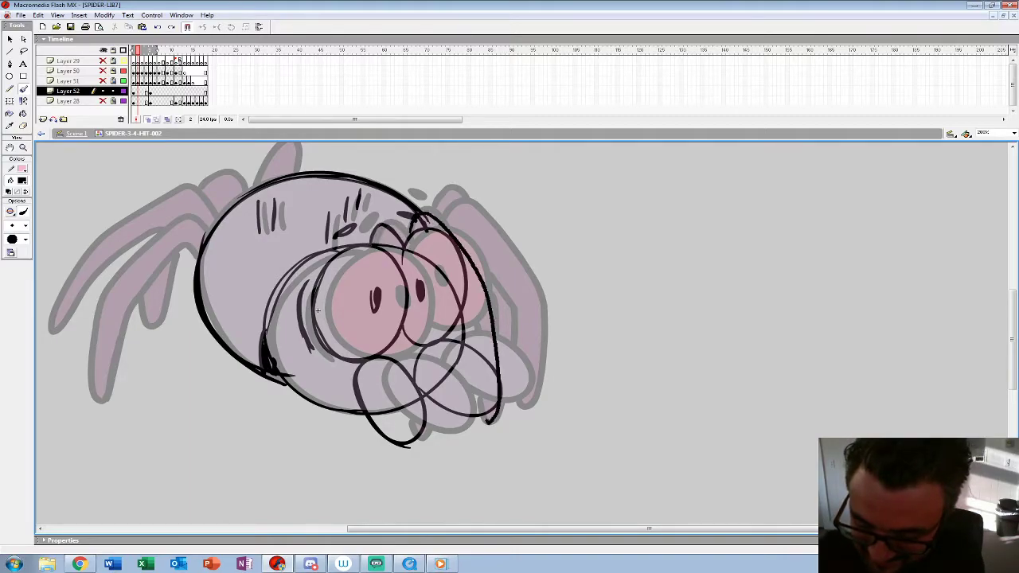
drag(414, 443, 430, 421)
mouse_move(432, 218)
mouse_down()
mouse_move(454, 203)
mouse_move(530, 327)
mouse_move(519, 402)
mouse_move(508, 318)
mouse_up()
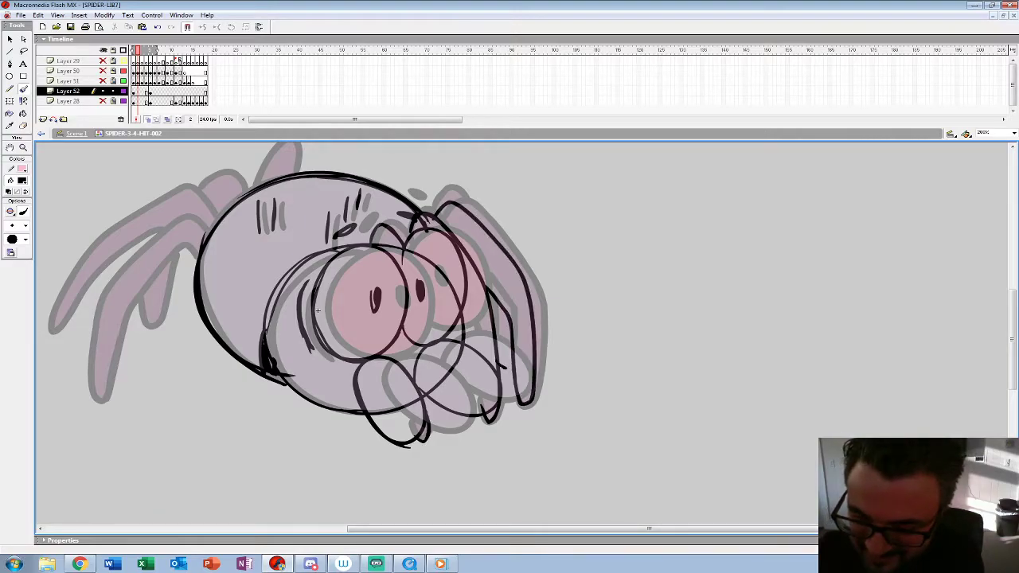
Step: Rough the bent hind legs behind the body and the far leg rising above the back
drag(318, 310, 554, 313)
mouse_move(445, 238)
mouse_down()
mouse_move(414, 226)
mouse_move(362, 259)
mouse_move(326, 330)
mouse_move(335, 406)
mouse_up()
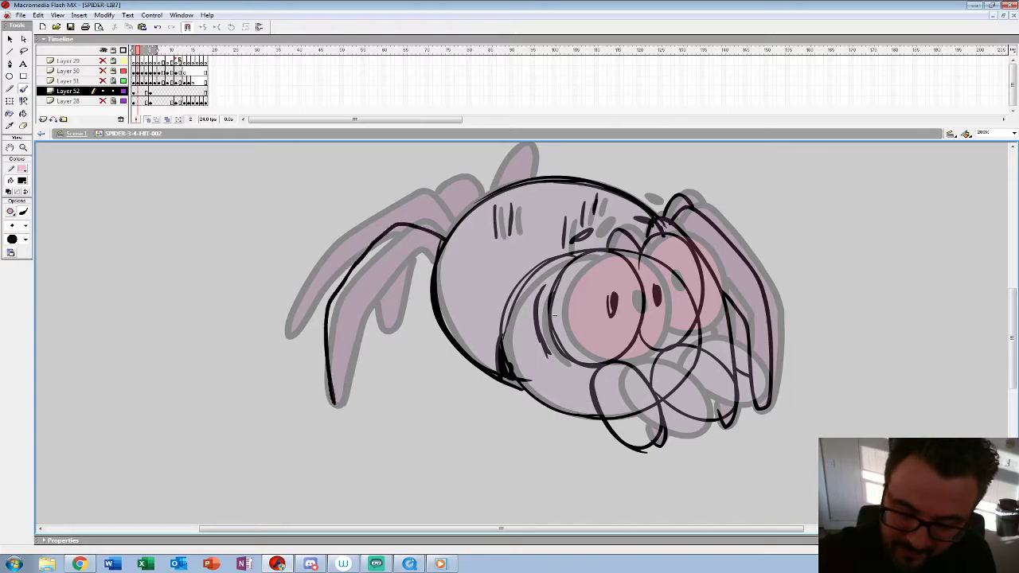
mouse_move(430, 252)
mouse_down()
mouse_move(356, 309)
mouse_move(340, 408)
mouse_up()
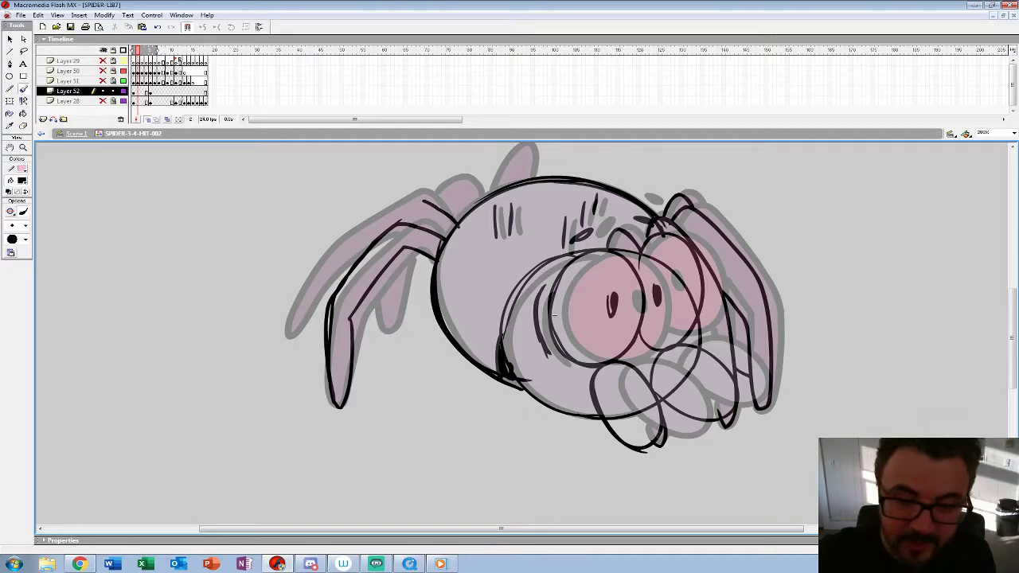
click(102, 101)
click(103, 102)
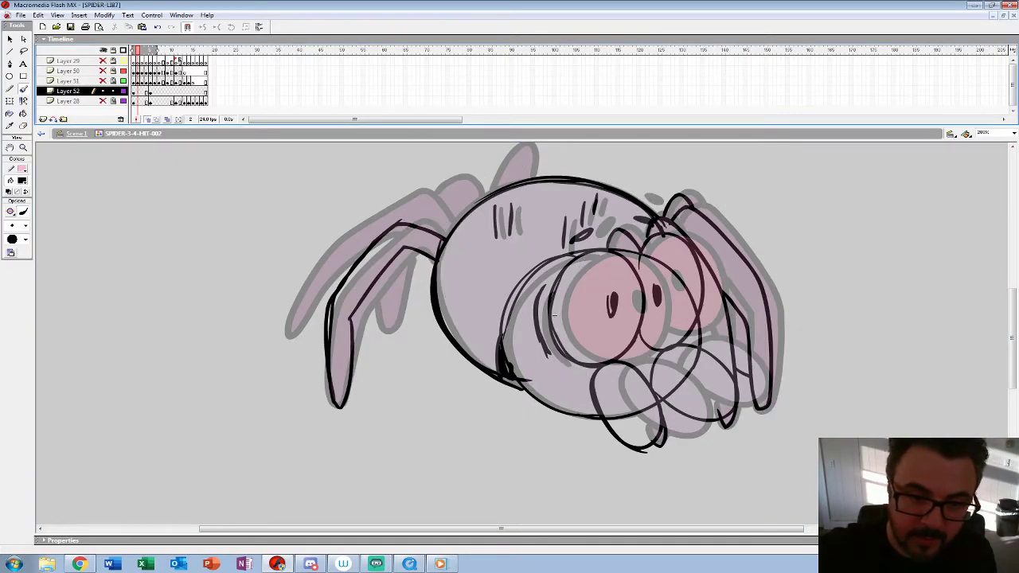
click(133, 91)
mouse_move(458, 229)
mouse_down()
mouse_move(398, 203)
mouse_move(304, 327)
mouse_move(322, 347)
mouse_move(386, 213)
mouse_move(305, 372)
mouse_up()
drag(554, 316, 487, 379)
drag(406, 272, 353, 246)
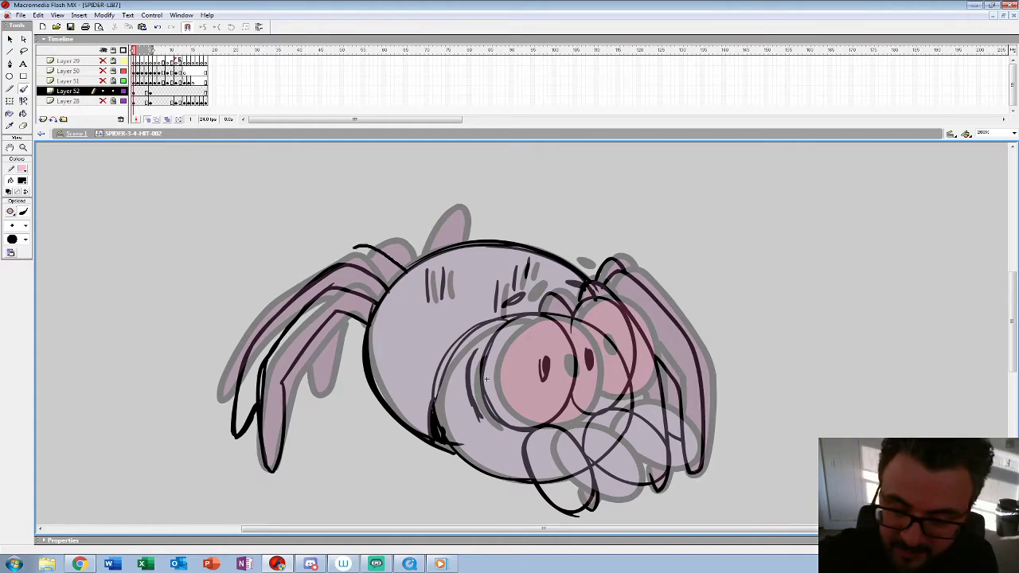
mouse_move(304, 352)
mouse_down()
mouse_move(315, 395)
mouse_move(331, 318)
mouse_up()
mouse_move(414, 265)
mouse_down()
mouse_move(436, 203)
mouse_move(450, 242)
mouse_up()
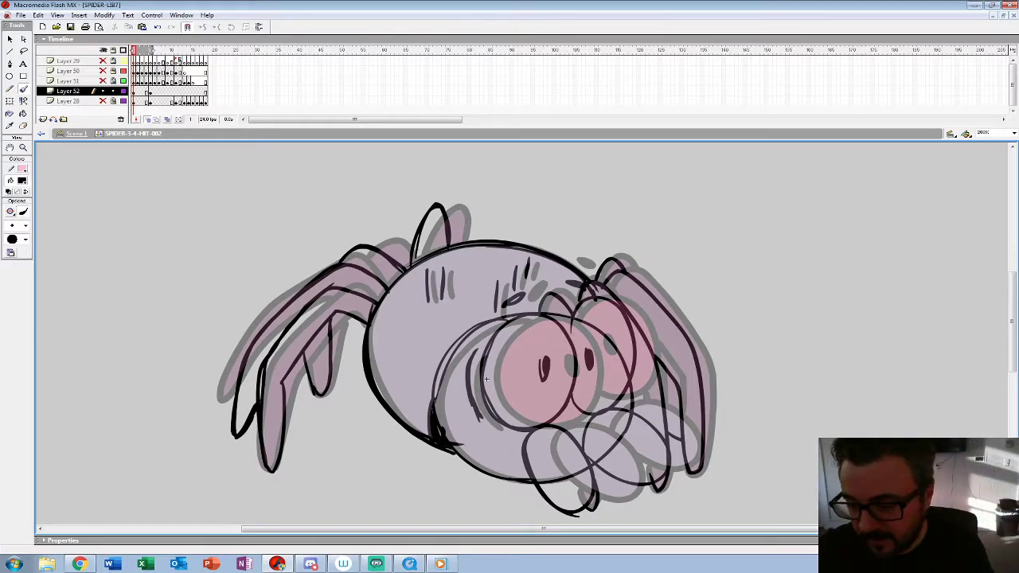
drag(486, 379, 445, 361)
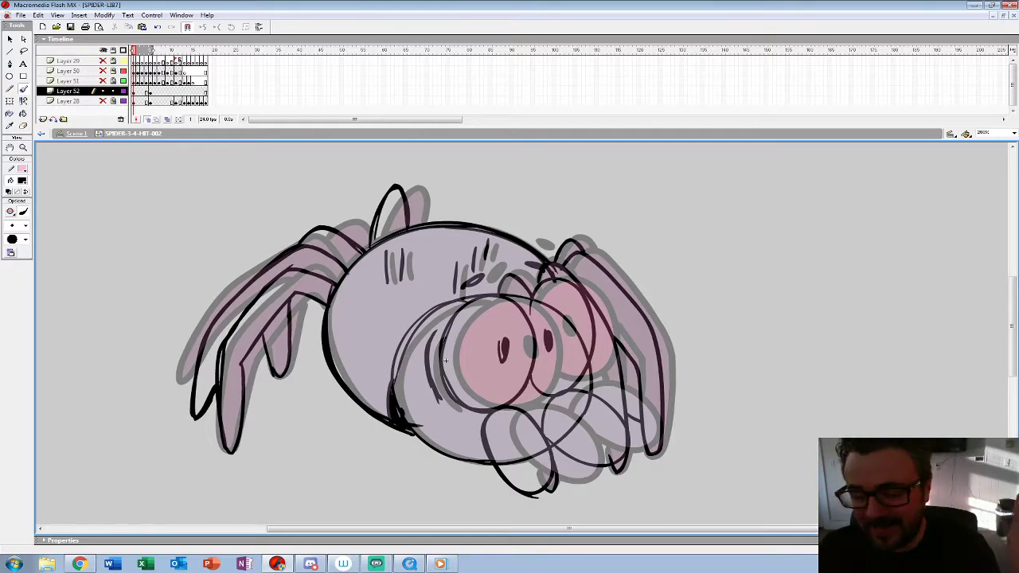
Step: Recolour the whole rough red, keep it on a new keyframe at frame 2 of Layer 52, and clear frame 1
click(134, 91)
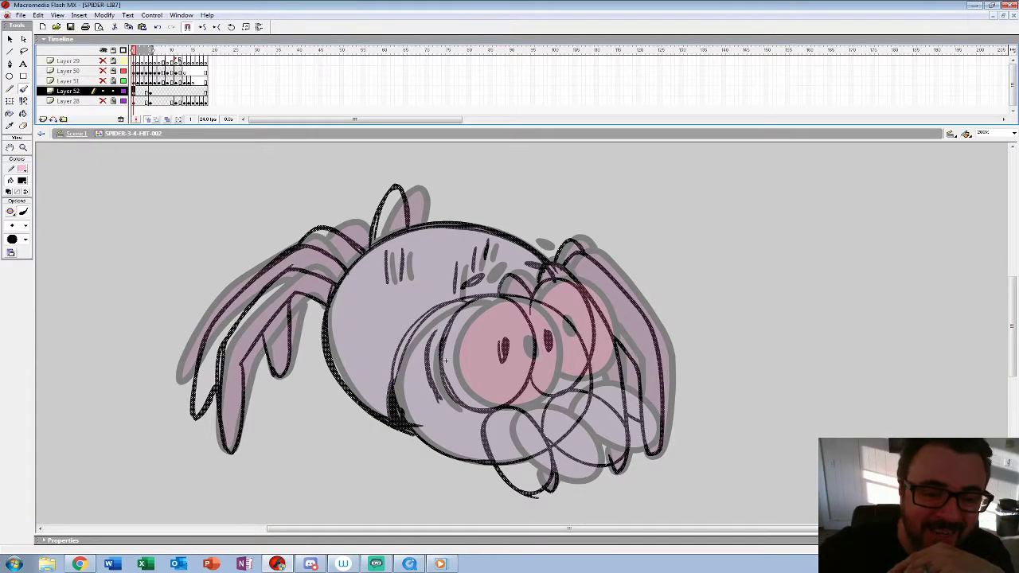
click(23, 180)
click(13, 235)
key(F6)
key(comma)
key(Delete)
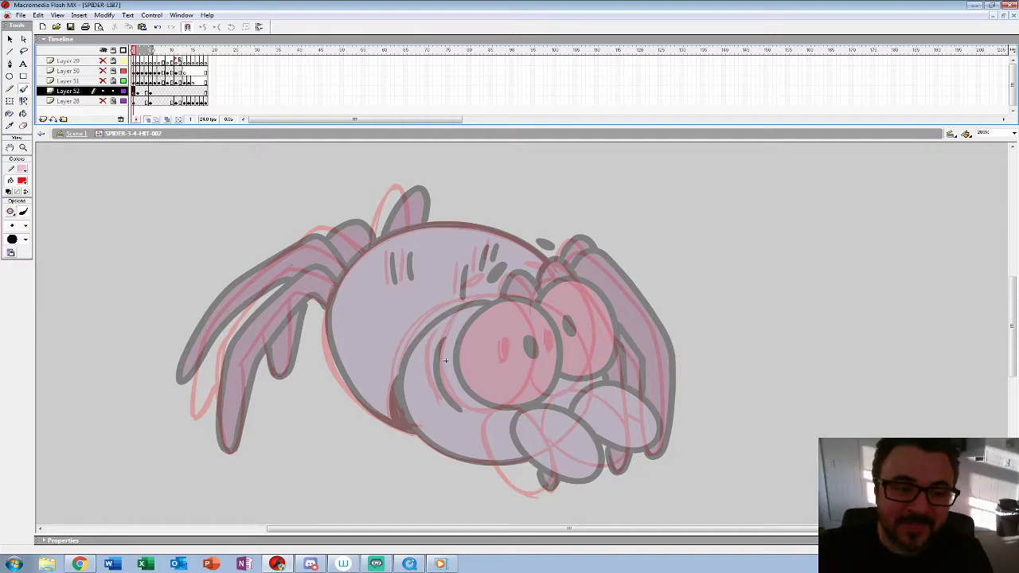
Step: At 400%, with a larger black brush, ink the near oval below the eyes and the near eye with its pupil
key(z)
click(445, 361)
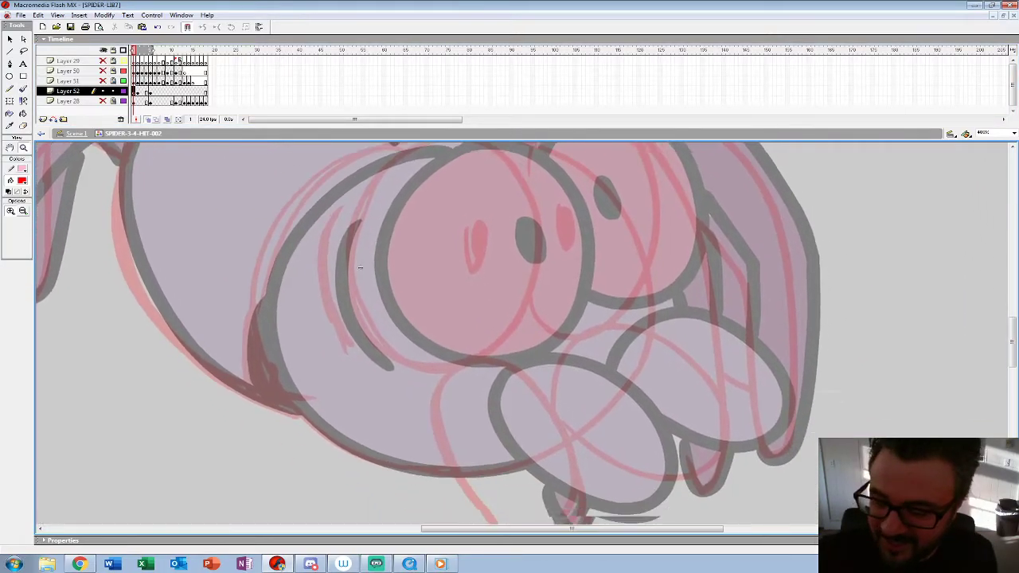
drag(360, 267, 314, 207)
click(21, 181)
click(9, 204)
click(23, 90)
click(26, 226)
click(16, 338)
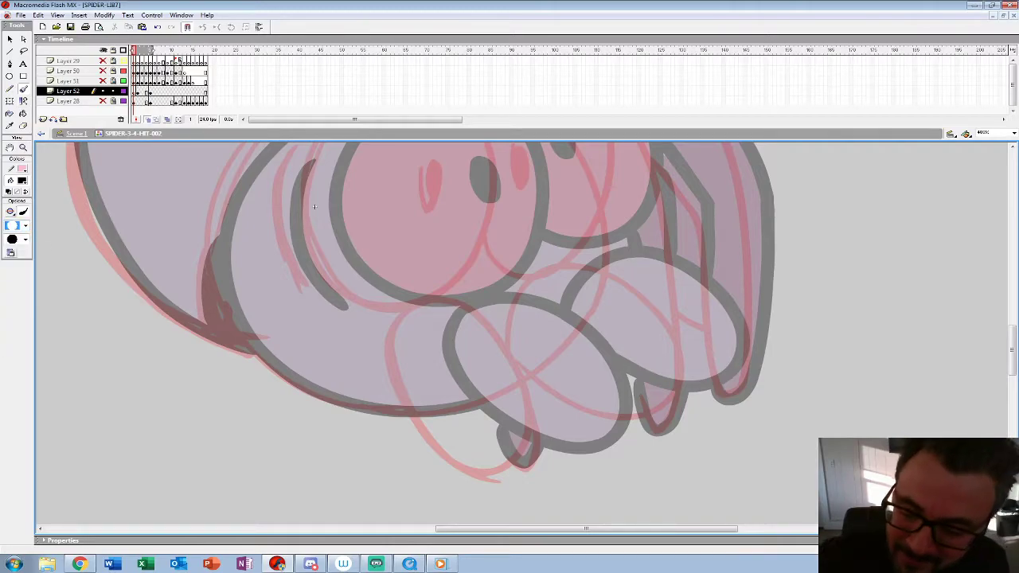
mouse_move(417, 300)
mouse_down()
mouse_move(382, 381)
mouse_move(476, 480)
mouse_move(546, 416)
mouse_move(486, 316)
mouse_move(417, 302)
mouse_up()
mouse_move(315, 207)
mouse_down()
mouse_move(339, 275)
mouse_move(342, 337)
mouse_up()
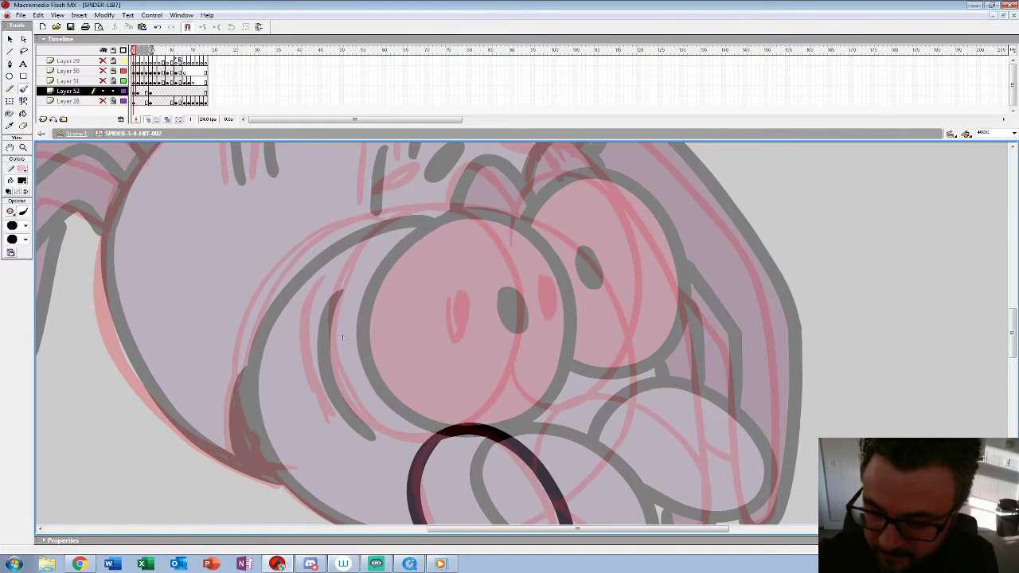
mouse_move(468, 423)
mouse_down()
mouse_move(511, 384)
mouse_move(486, 228)
mouse_move(336, 258)
mouse_move(362, 412)
mouse_move(436, 439)
mouse_up()
mouse_move(457, 288)
mouse_down()
mouse_move(448, 317)
mouse_move(462, 287)
mouse_move(453, 293)
mouse_up()
Step: Ink the curved cheek crease beside the near eye and the far oval below the eyes
mouse_move(306, 281)
mouse_down()
mouse_move(317, 409)
mouse_move(341, 429)
mouse_up()
drag(341, 337, 282, 282)
key(ctrl+z)
mouse_move(249, 227)
mouse_down()
mouse_move(227, 315)
mouse_move(271, 375)
mouse_up()
drag(414, 350, 277, 288)
mouse_move(339, 336)
mouse_down()
mouse_move(340, 327)
mouse_move(434, 295)
mouse_move(505, 398)
mouse_move(422, 425)
mouse_move(365, 395)
mouse_up()
drag(145, 221, 153, 368)
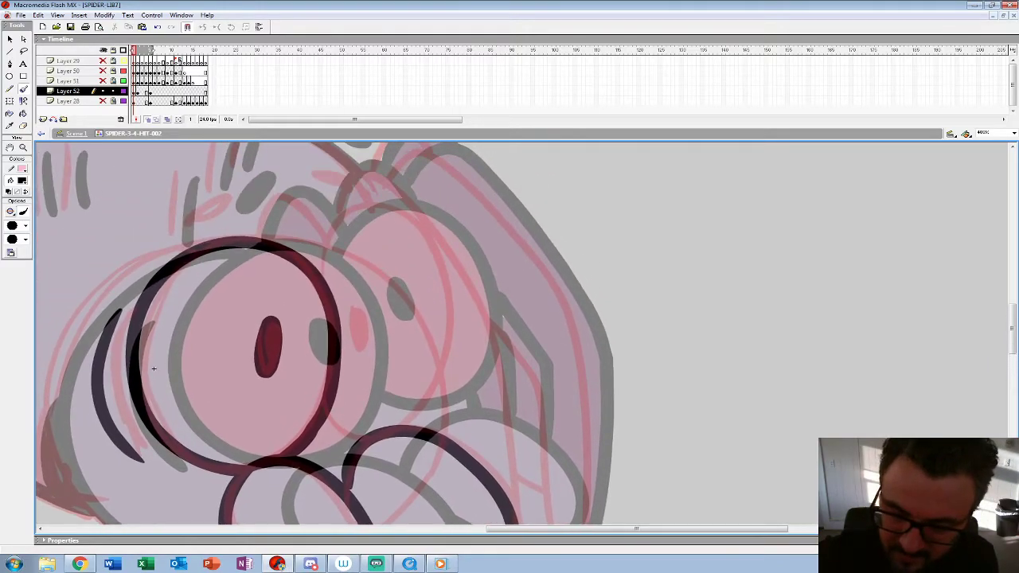
Step: Ink the outline and the pupil of the far eye
mouse_move(306, 267)
mouse_down()
mouse_move(332, 225)
mouse_move(431, 243)
mouse_up()
key(ctrl+z)
mouse_move(303, 259)
mouse_down()
mouse_move(358, 221)
mouse_move(452, 302)
mouse_move(418, 422)
mouse_move(350, 431)
mouse_move(354, 450)
mouse_up()
drag(357, 312, 362, 333)
Step: Ink the round head outline and the short line joining the far eye to the oval beneath it
drag(362, 333, 594, 267)
mouse_move(546, 174)
mouse_down()
mouse_move(478, 167)
mouse_move(325, 229)
mouse_move(288, 282)
mouse_move(540, 169)
mouse_move(385, 193)
mouse_move(276, 341)
mouse_move(352, 472)
mouse_move(460, 502)
mouse_up()
key(ctrl+z)
key(ctrl+z)
mouse_move(549, 171)
mouse_down()
mouse_move(387, 178)
mouse_move(278, 307)
mouse_move(320, 440)
mouse_move(415, 500)
mouse_move(467, 504)
mouse_up()
key(space)
mouse_move(605, 343)
mouse_down()
mouse_move(542, 348)
mouse_move(456, 299)
mouse_up()
drag(529, 281, 528, 323)
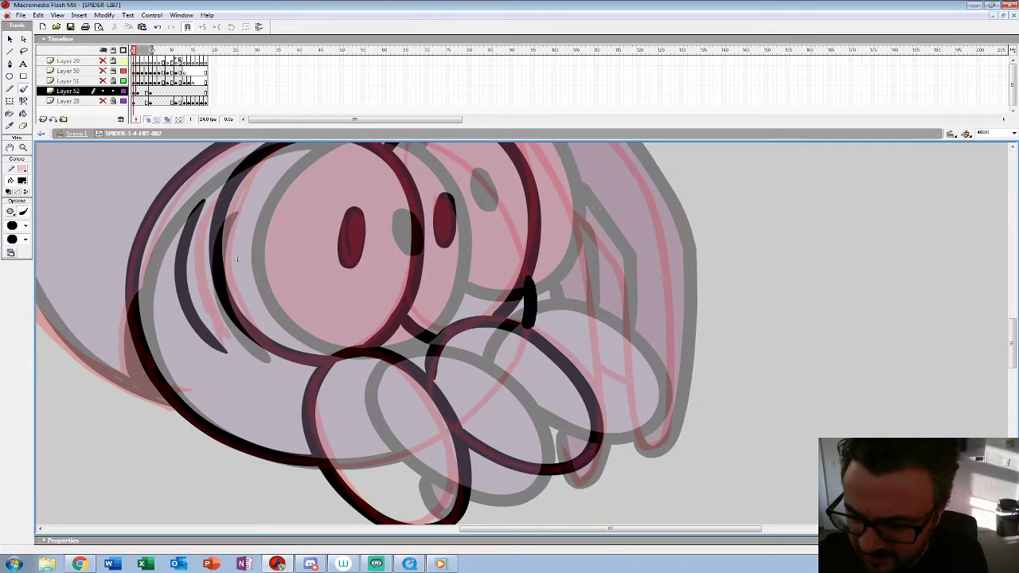
key(ctrl+z)
Step: Ink the two brow marks above the eyes and the small leg hump behind the near eye
key(z)
alt+click(418, 343)
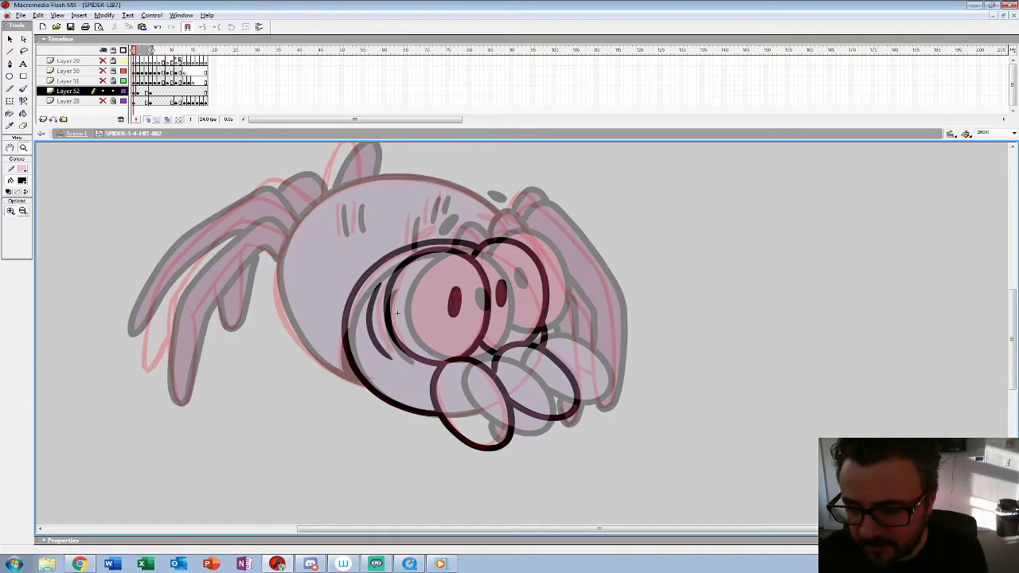
alt+click(418, 343)
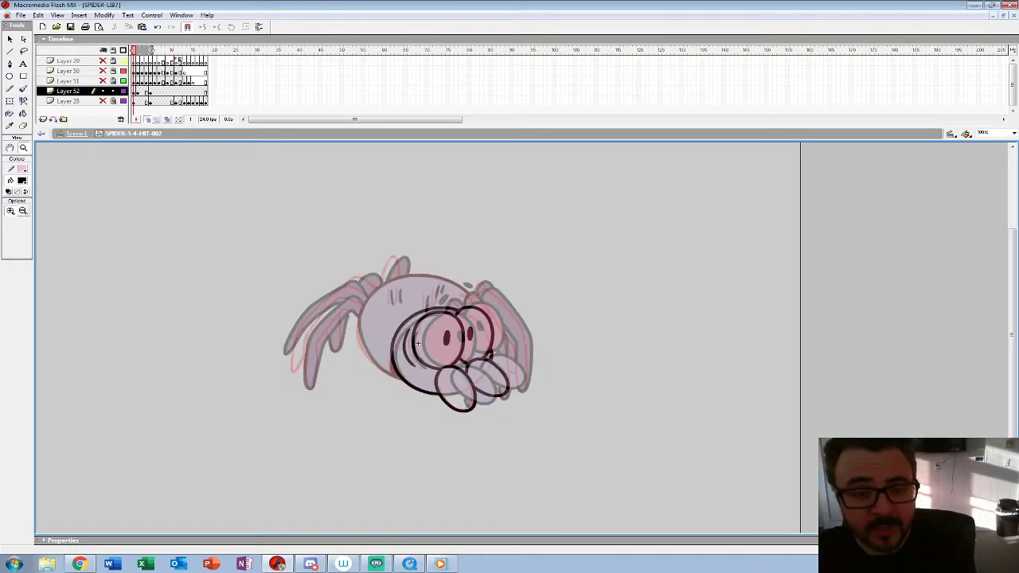
click(417, 343)
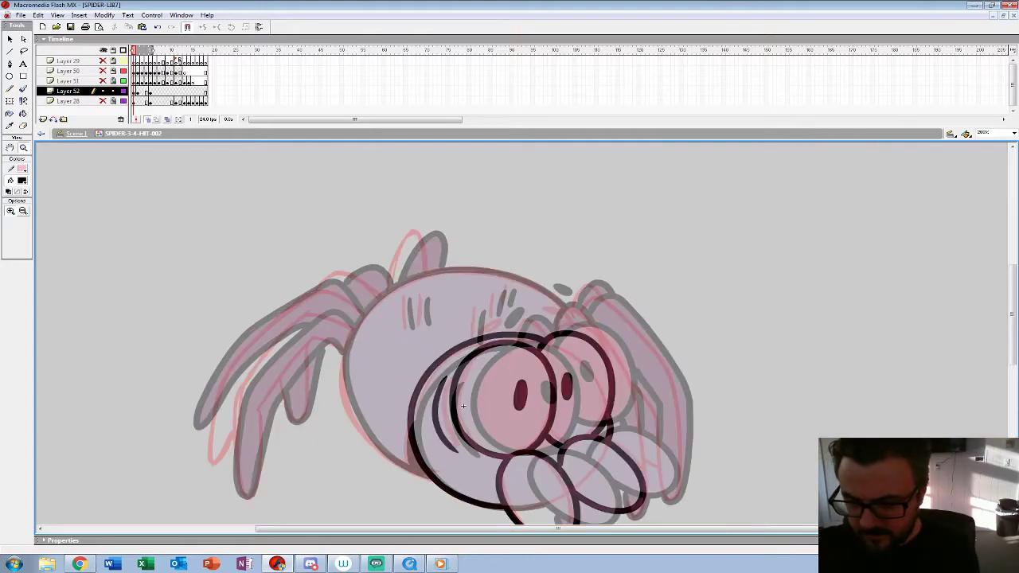
click(455, 401)
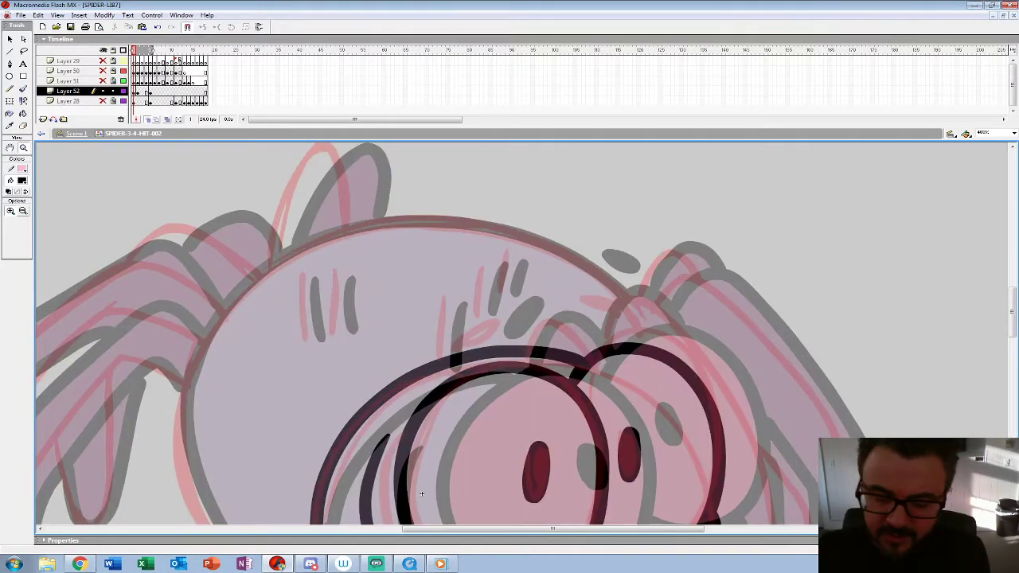
key(b)
mouse_move(498, 314)
mouse_down()
mouse_move(470, 341)
mouse_move(510, 312)
mouse_up()
drag(576, 295, 597, 302)
key(space)
drag(573, 318, 453, 216)
drag(411, 242, 437, 217)
Step: Ink the front legs beside and below the face over the red rough
mouse_move(302, 391)
mouse_down()
mouse_move(296, 316)
mouse_move(223, 180)
mouse_move(167, 383)
mouse_up()
mouse_move(348, 232)
mouse_down()
mouse_move(411, 201)
mouse_move(490, 317)
mouse_move(519, 410)
mouse_up()
key(space)
drag(167, 383, 122, 179)
mouse_move(471, 171)
mouse_down()
mouse_move(487, 340)
mouse_move(468, 407)
mouse_move(450, 394)
mouse_up()
drag(121, 179, 127, 414)
mouse_move(400, 199)
mouse_down()
mouse_move(516, 317)
mouse_move(554, 386)
mouse_move(477, 224)
mouse_move(487, 416)
mouse_move(473, 438)
mouse_move(454, 427)
mouse_move(425, 258)
mouse_move(395, 205)
mouse_up()
Step: Ink the body's upper and lower outline and fill the dark crease behind the head
drag(51, 247, 592, 448)
mouse_move(791, 248)
mouse_down()
mouse_move(666, 181)
mouse_move(554, 176)
mouse_move(447, 215)
mouse_move(378, 283)
mouse_move(347, 364)
mouse_move(349, 429)
mouse_up()
mouse_move(592, 447)
mouse_down()
mouse_move(597, 259)
mouse_move(593, 452)
mouse_up()
key(ctrl+z)
mouse_move(732, 214)
mouse_down()
mouse_move(486, 188)
mouse_move(344, 388)
mouse_up()
drag(594, 453, 614, 287)
mouse_move(363, 213)
mouse_down()
mouse_move(377, 289)
mouse_move(435, 373)
mouse_move(550, 436)
mouse_up()
mouse_move(511, 310)
mouse_down()
mouse_move(490, 360)
mouse_move(521, 417)
mouse_move(504, 351)
mouse_move(510, 404)
mouse_up()
drag(614, 286, 581, 503)
Step: Ink the short vertical stripe marks on the spider's back over the red rough
drag(460, 292, 467, 352)
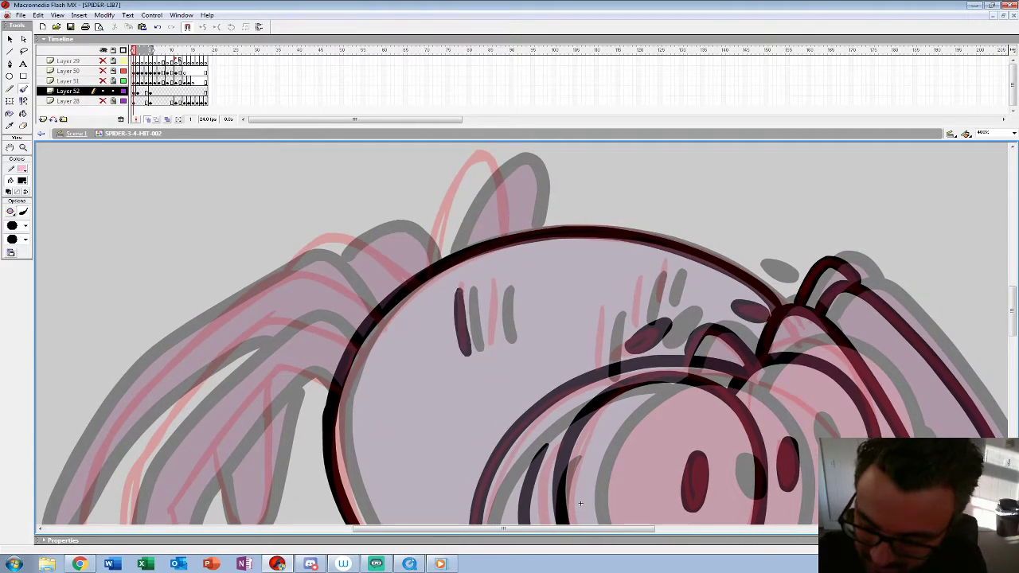
drag(494, 282, 500, 338)
drag(601, 303, 597, 364)
drag(637, 274, 632, 320)
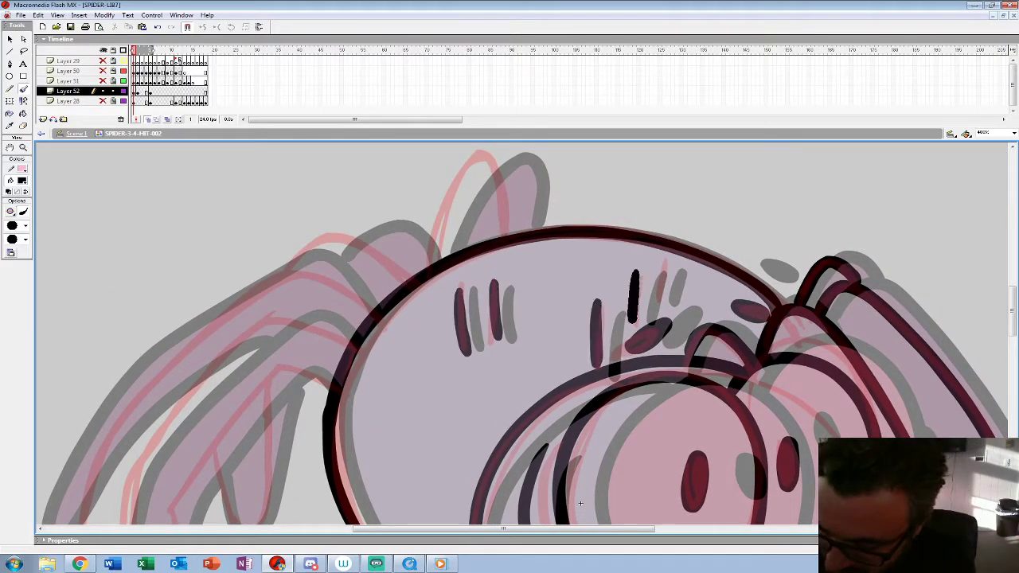
drag(663, 266, 659, 294)
Step: Ink the long bent hind legs and the short leg behind them
mouse_move(580, 503)
mouse_down()
mouse_move(684, 336)
mouse_move(777, 351)
mouse_up()
mouse_move(549, 194)
mouse_down()
mouse_move(513, 172)
mouse_move(402, 213)
mouse_move(333, 309)
mouse_up()
key(ctrl+z)
drag(462, 125, 462, 77)
drag(777, 303, 797, 307)
mouse_move(567, 151)
mouse_down()
mouse_move(496, 125)
mouse_move(450, 141)
mouse_move(376, 227)
mouse_move(344, 284)
mouse_move(335, 354)
mouse_move(339, 454)
mouse_move(359, 488)
mouse_move(378, 460)
mouse_move(386, 323)
mouse_move(499, 181)
mouse_move(537, 201)
mouse_up()
drag(797, 308, 795, 355)
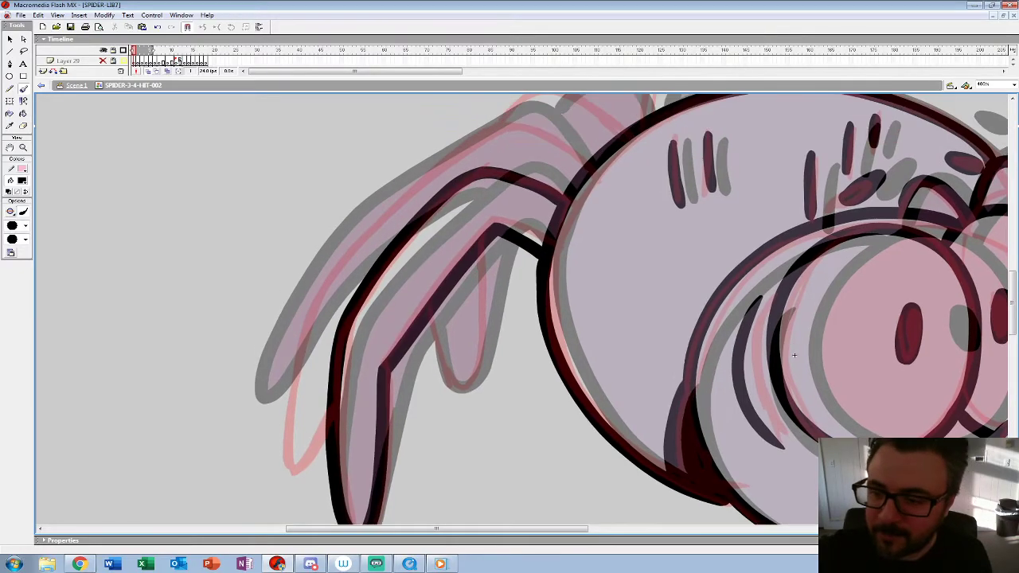
mouse_move(588, 165)
mouse_down()
mouse_move(531, 134)
mouse_move(471, 140)
mouse_move(379, 224)
mouse_move(303, 352)
mouse_move(322, 436)
mouse_up()
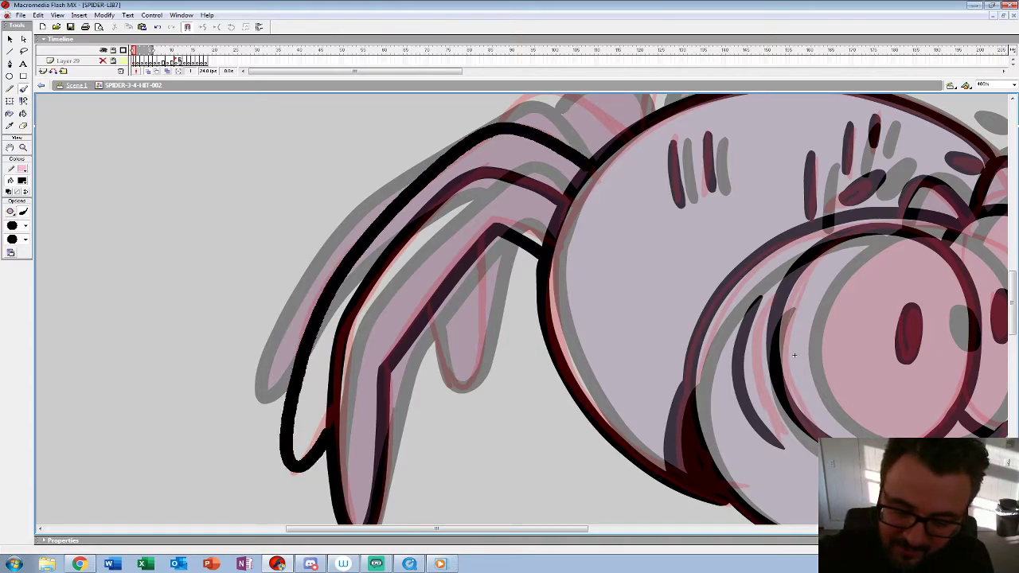
mouse_move(422, 325)
mouse_down()
mouse_move(458, 393)
mouse_move(477, 331)
mouse_move(476, 253)
mouse_up()
Step: Ink the leg hump behind the body and the far leg rising above the back
mouse_move(794, 355)
mouse_down()
mouse_move(727, 460)
mouse_move(665, 500)
mouse_up()
mouse_move(498, 278)
mouse_down()
mouse_move(394, 227)
mouse_move(355, 271)
mouse_up()
mouse_move(593, 235)
mouse_down()
mouse_move(564, 156)
mouse_move(527, 209)
mouse_move(511, 266)
mouse_up()
Step: Zoom out to 50%, enlarge the timeline to show all layers, and select frame 2 of Layer 52
key(z)
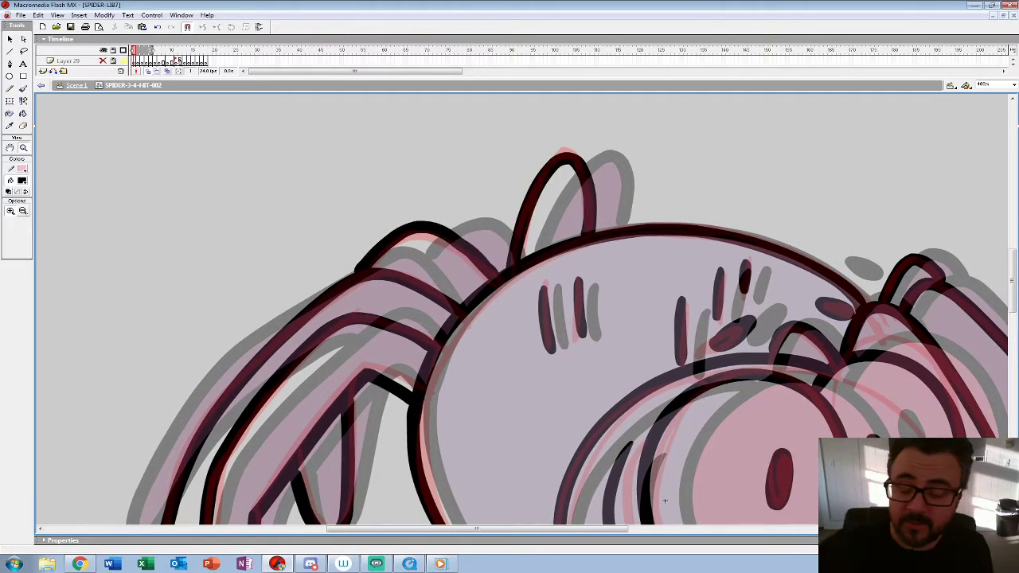
alt+click(492, 239)
alt+click(492, 239)
alt+click(492, 239)
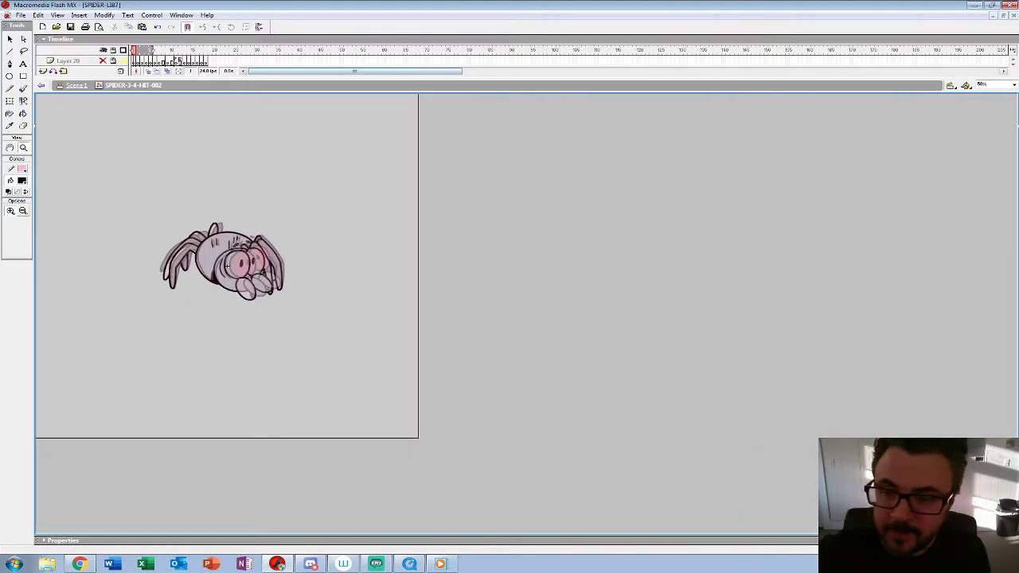
drag(398, 78, 398, 151)
click(137, 92)
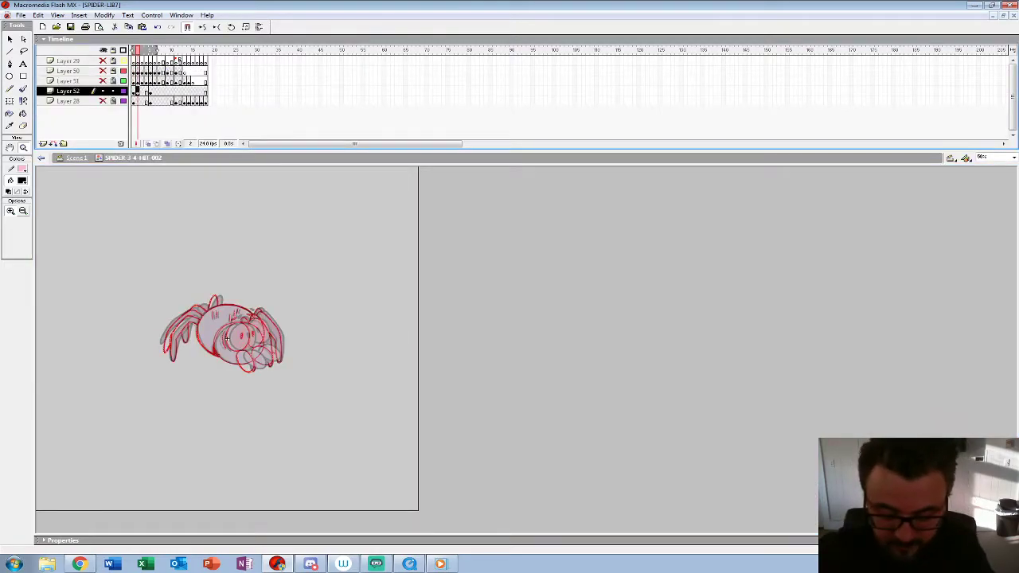
Step: Clear the red rough from the inked pose and insert blank keyframes on frames 2 to 4 of Layer 52
key(Escape)
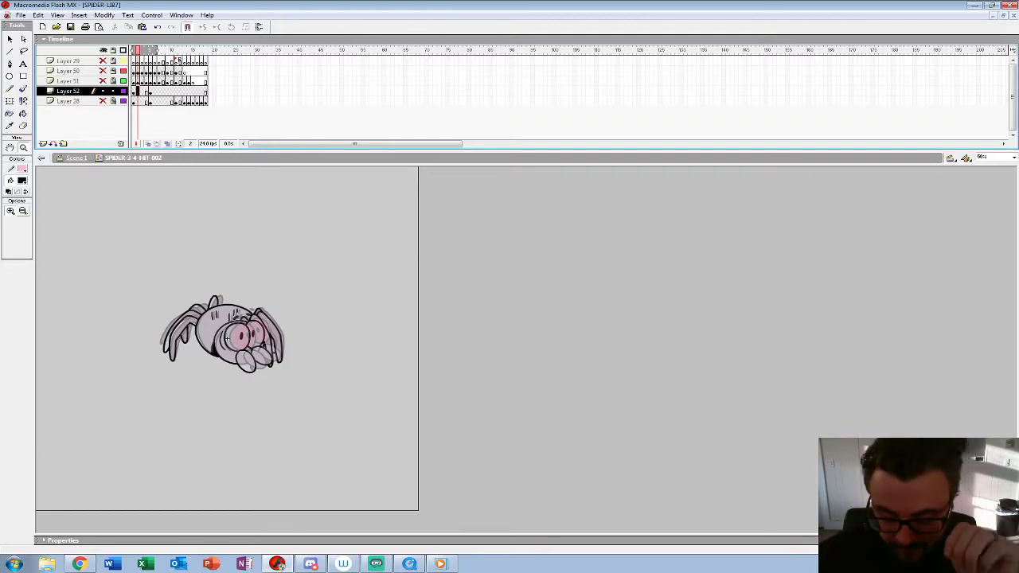
key(period)
key(period)
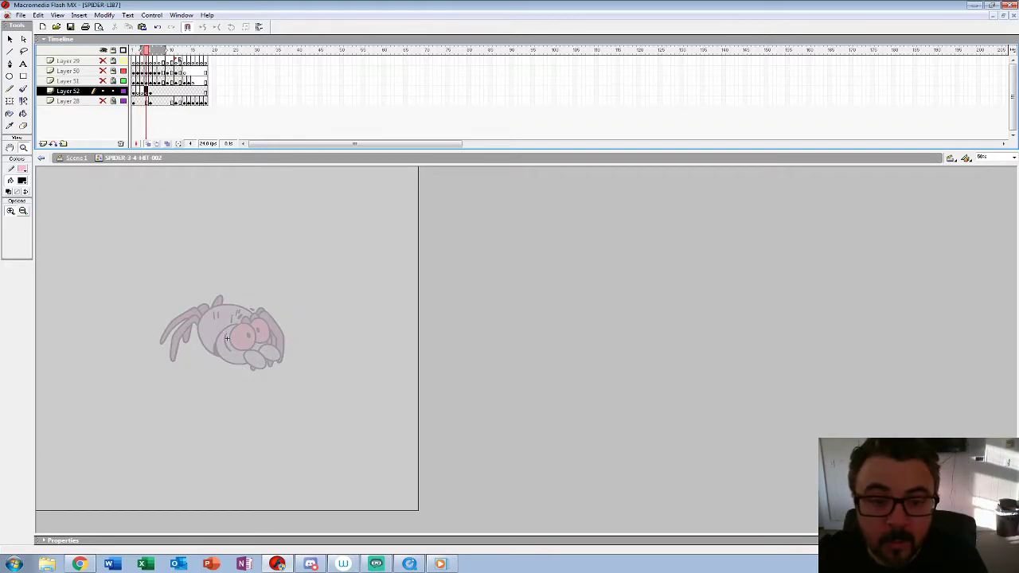
key(comma)
key(comma)
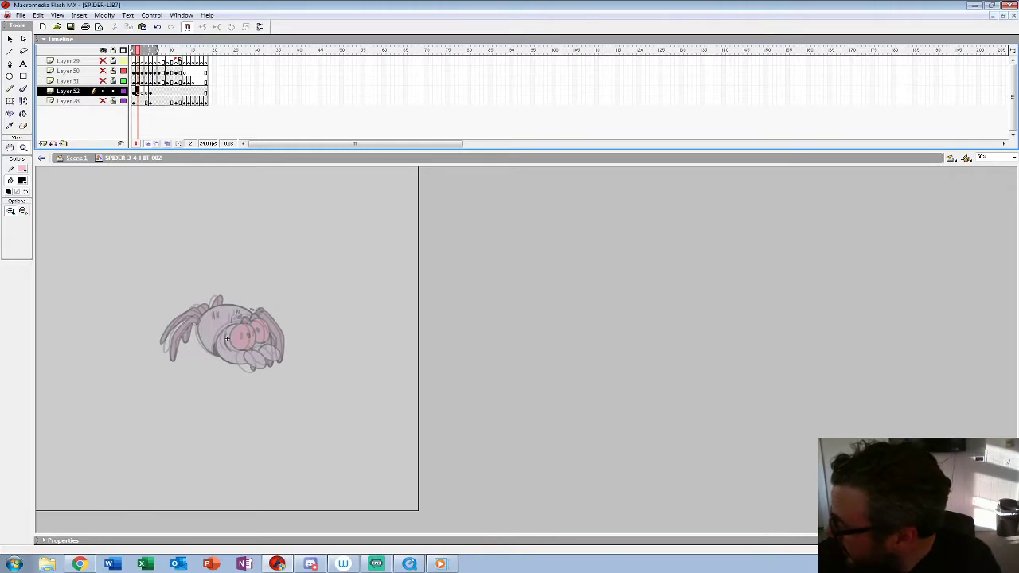
Step: Try reusing the inked drawing from frame 1 by pasting it in place on frame 2
click(231, 343)
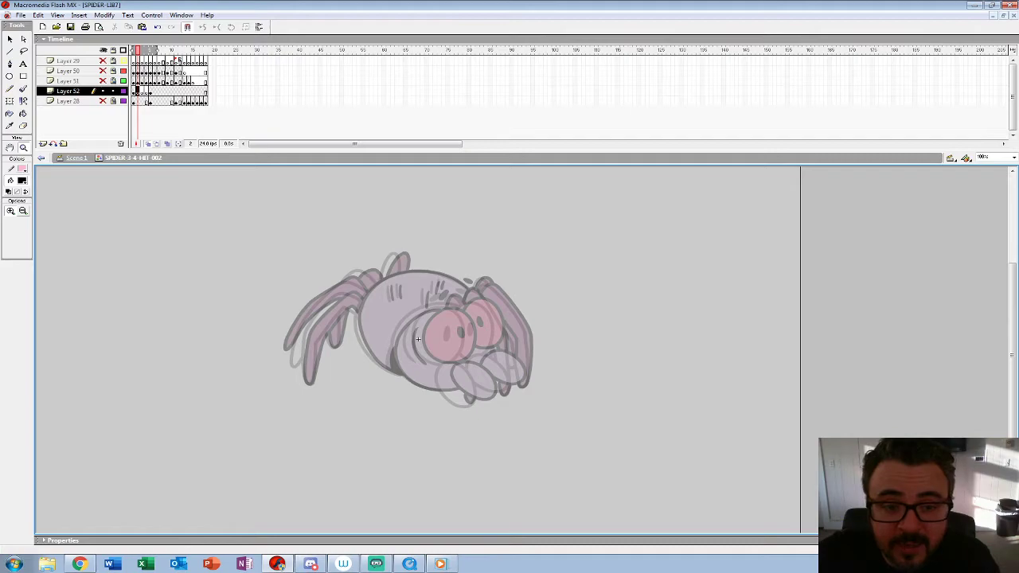
key(comma)
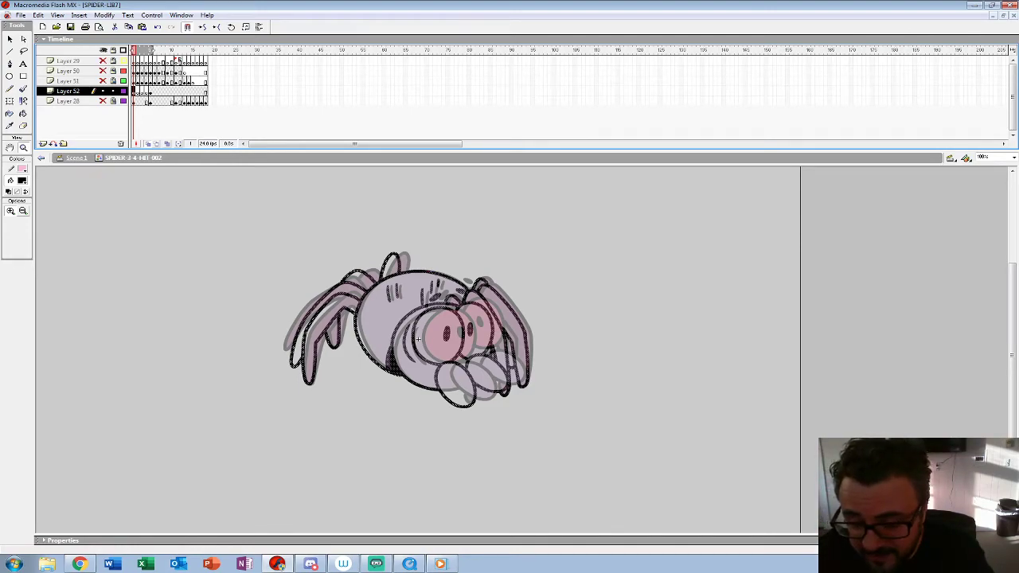
key(period)
key(ctrl+shift+v)
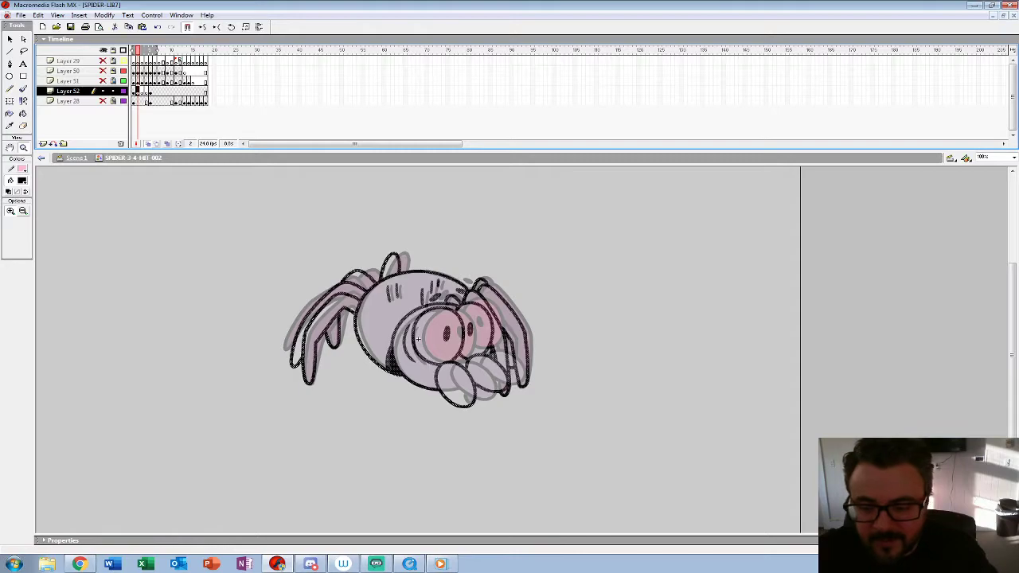
key(ctrl+shift+a)
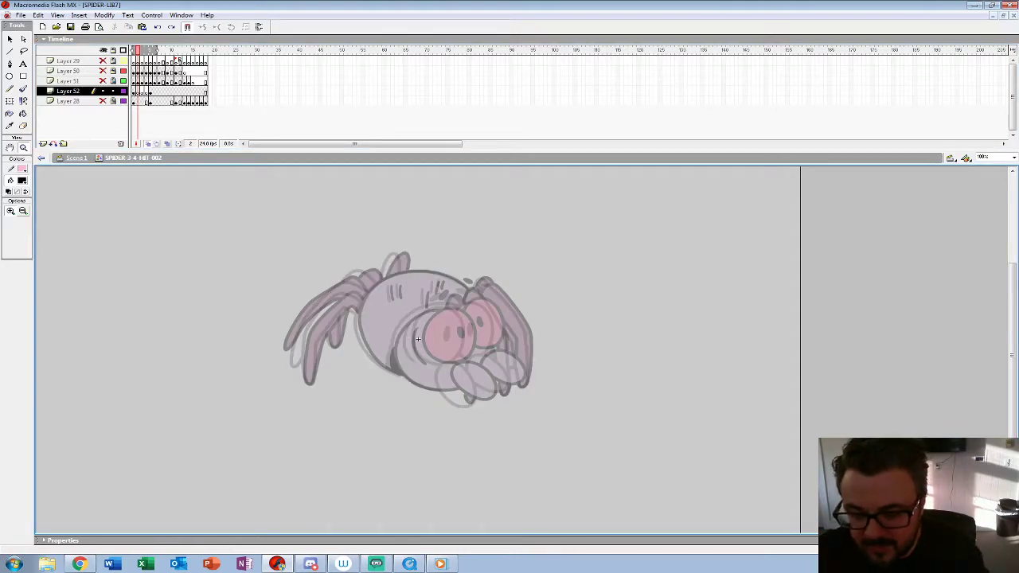
Step: Brush the near eye's black outline and pupil on frame 2, positioned between the ghosted poses
key(ctrl+equal)
key(ctrl+equal)
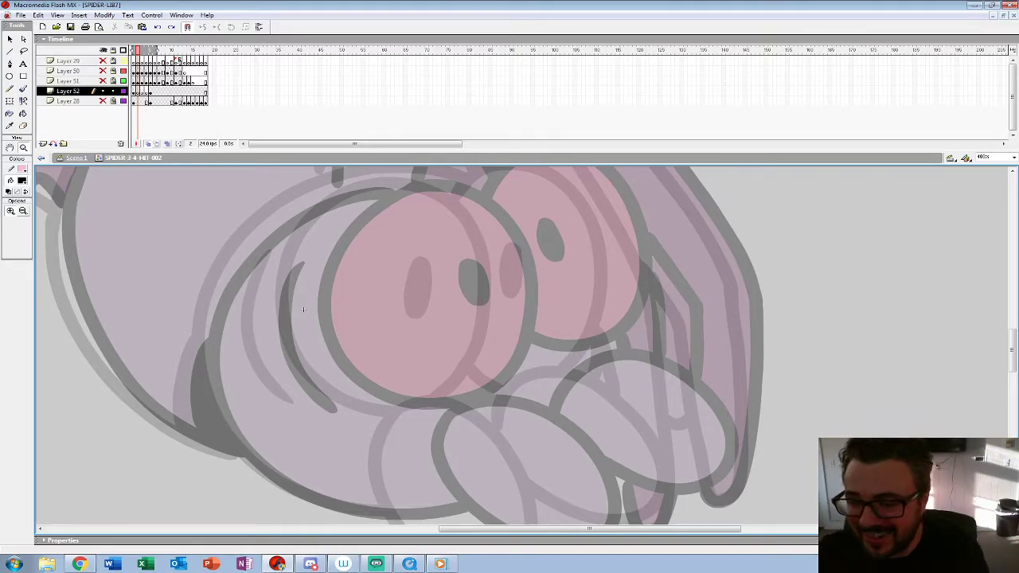
key(ctrl+minus)
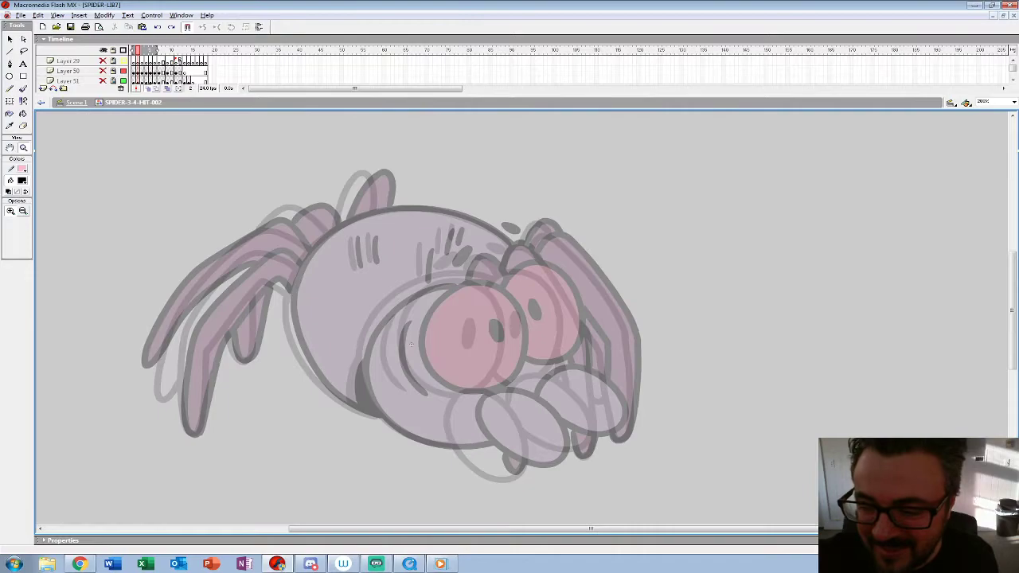
key(ctrl+equal)
key(ctrl+minus)
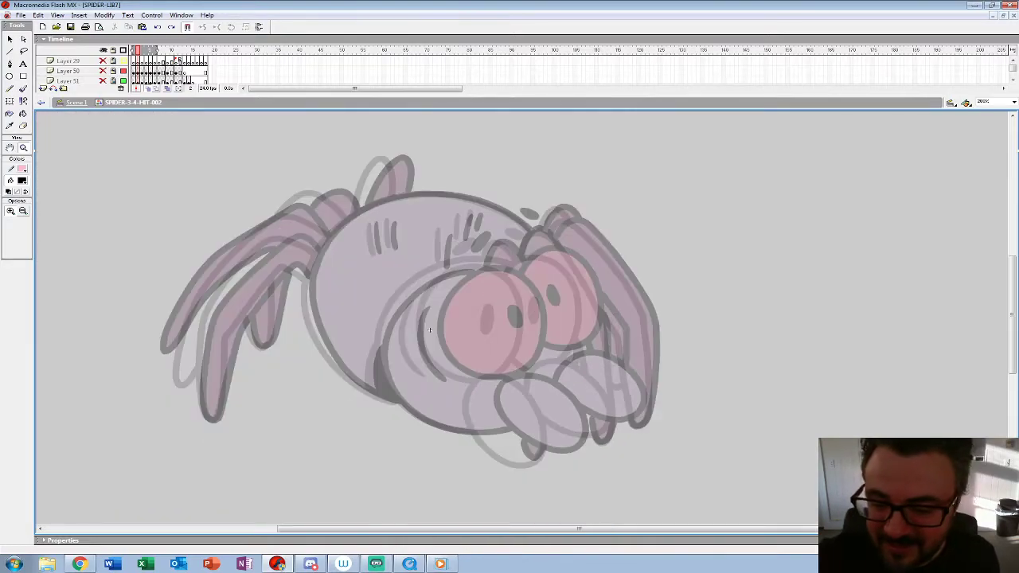
key(ctrl+equal)
drag(347, 367, 328, 333)
key(b)
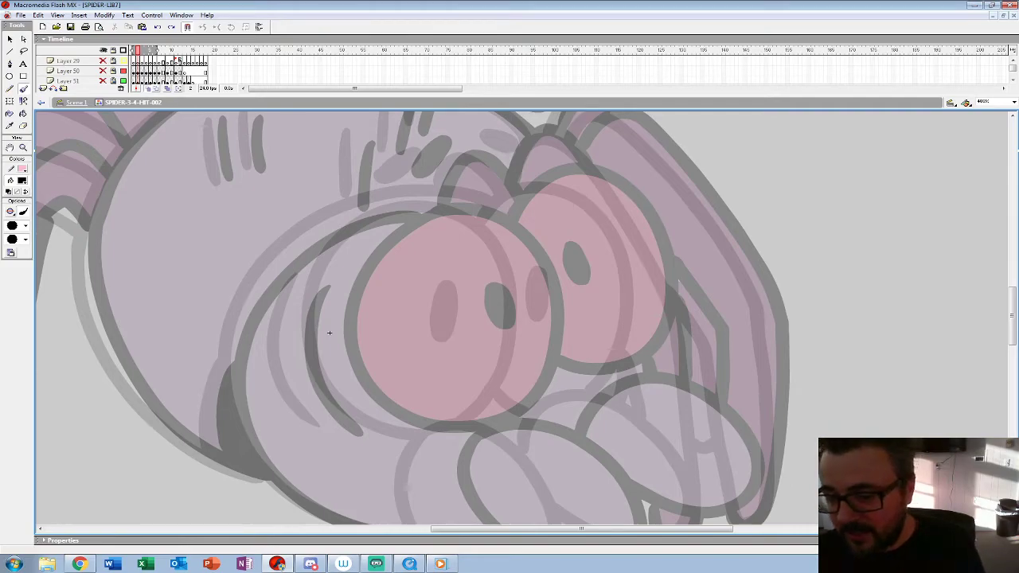
mouse_move(329, 333)
mouse_down()
mouse_move(308, 236)
mouse_move(310, 249)
mouse_up()
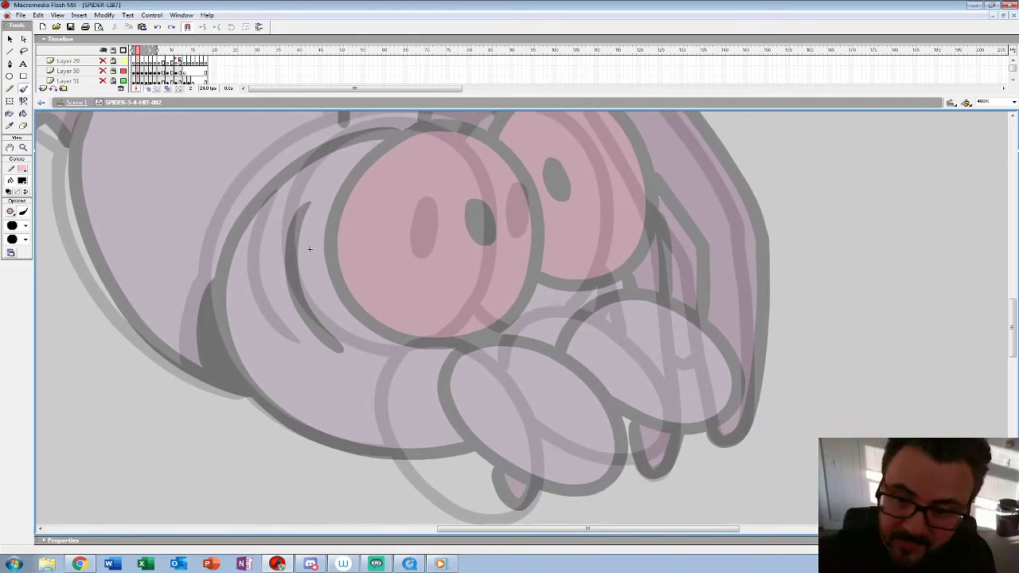
mouse_move(367, 138)
mouse_down()
mouse_move(321, 190)
mouse_move(311, 226)
mouse_move(333, 306)
mouse_move(368, 338)
mouse_move(458, 345)
mouse_move(495, 318)
mouse_move(519, 225)
mouse_move(499, 169)
mouse_move(463, 133)
mouse_move(425, 121)
mouse_move(374, 129)
mouse_up()
mouse_move(447, 207)
mouse_down()
mouse_move(452, 245)
mouse_move(456, 207)
mouse_move(448, 203)
mouse_up()
Step: Ink the two oval fangs below the eyes, the far one tucked behind the near one
drag(454, 271, 429, 159)
mouse_move(410, 236)
mouse_down()
mouse_move(402, 326)
mouse_move(525, 390)
mouse_move(555, 323)
mouse_move(481, 231)
mouse_up()
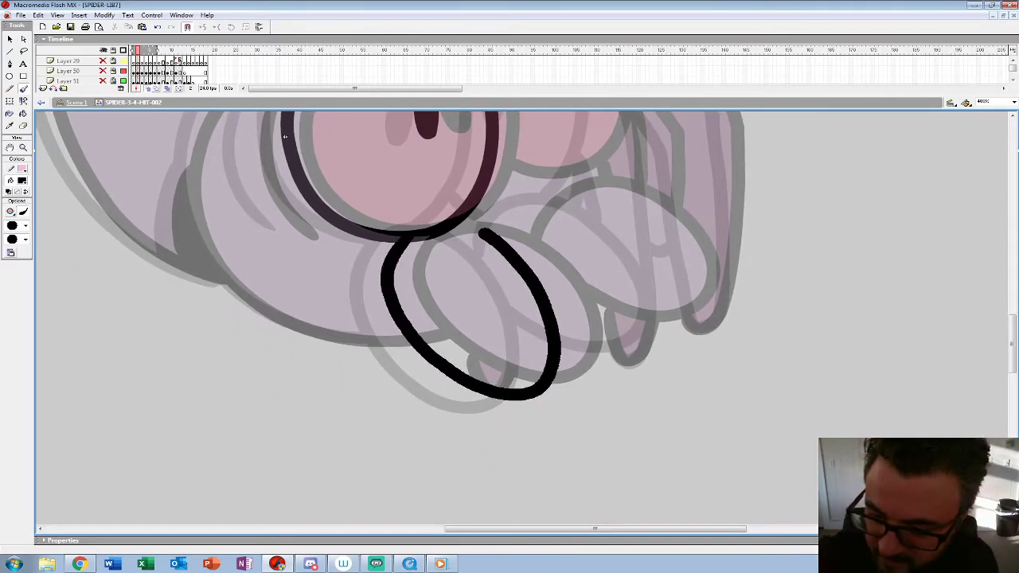
drag(284, 137, 169, 237)
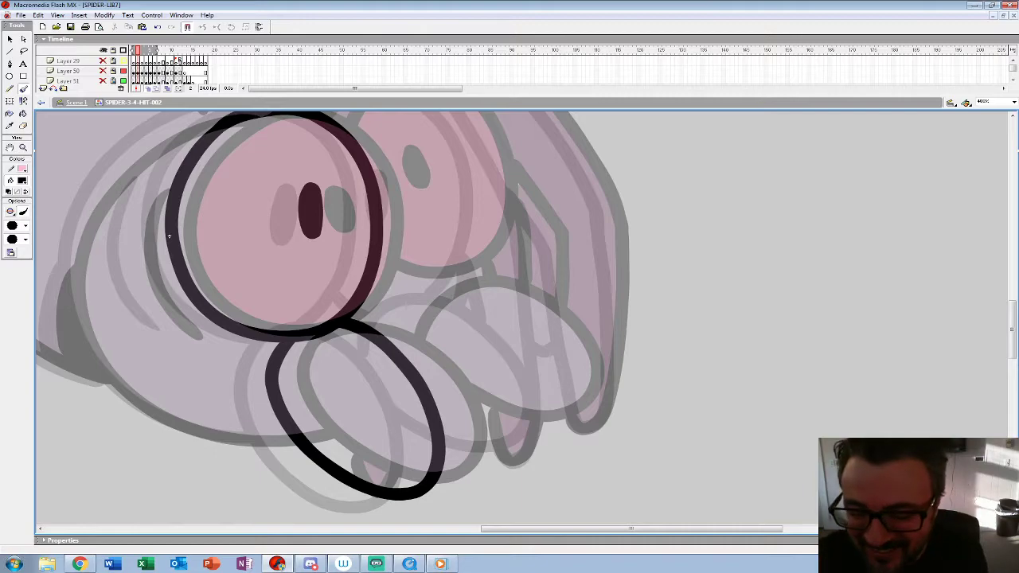
drag(169, 237, 150, 216)
mouse_move(370, 327)
mouse_down()
mouse_move(399, 278)
mouse_move(441, 273)
mouse_move(487, 292)
mouse_move(529, 336)
mouse_move(542, 378)
mouse_move(522, 403)
mouse_move(486, 408)
mouse_move(411, 383)
mouse_up()
drag(414, 334, 465, 468)
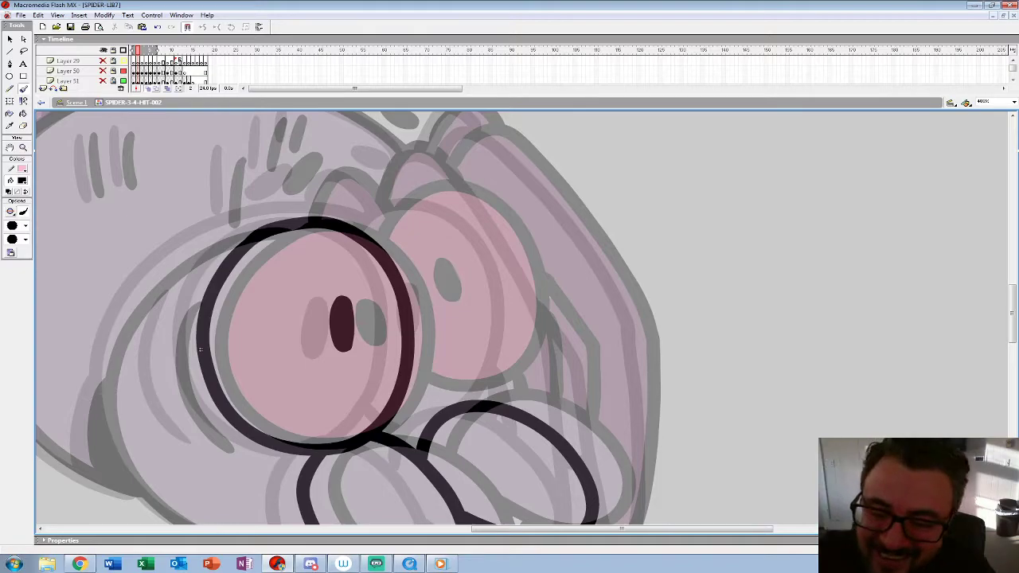
Step: Ink the far eye with its pupil and the curved crease line beside the near eye
mouse_move(370, 234)
mouse_down()
mouse_move(416, 194)
mouse_move(450, 196)
mouse_move(487, 221)
mouse_move(517, 269)
mouse_move(522, 338)
mouse_move(480, 400)
mouse_up()
drag(402, 397, 451, 411)
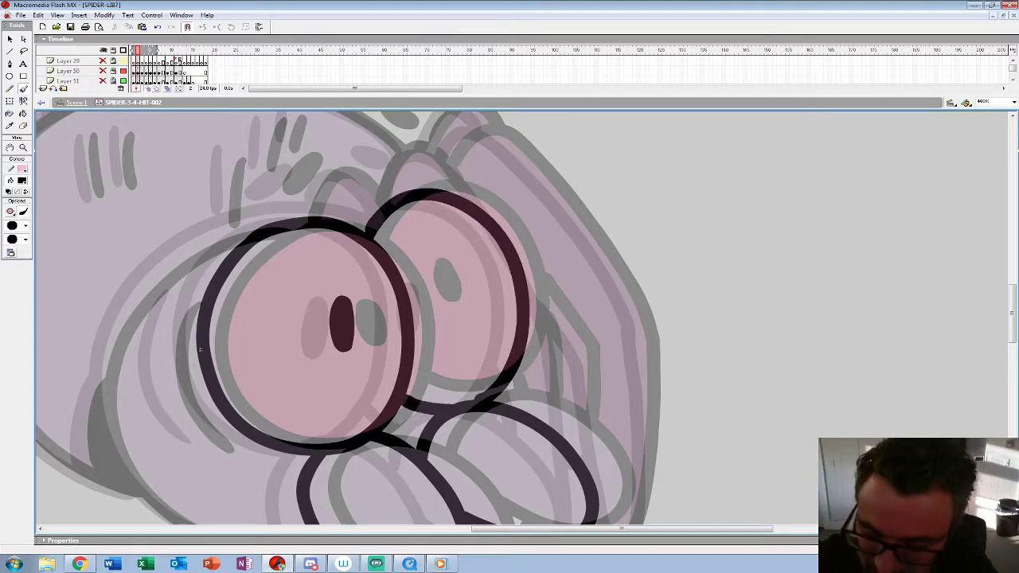
mouse_move(425, 276)
mouse_down()
mouse_move(430, 322)
mouse_move(443, 285)
mouse_move(426, 267)
mouse_up()
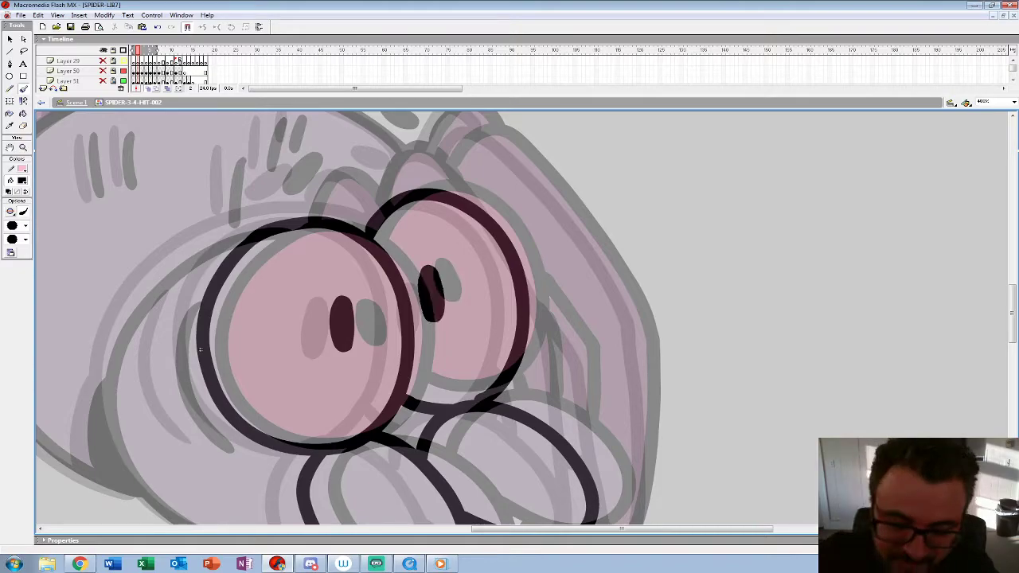
mouse_move(184, 299)
mouse_down()
mouse_move(162, 328)
mouse_move(209, 443)
mouse_up()
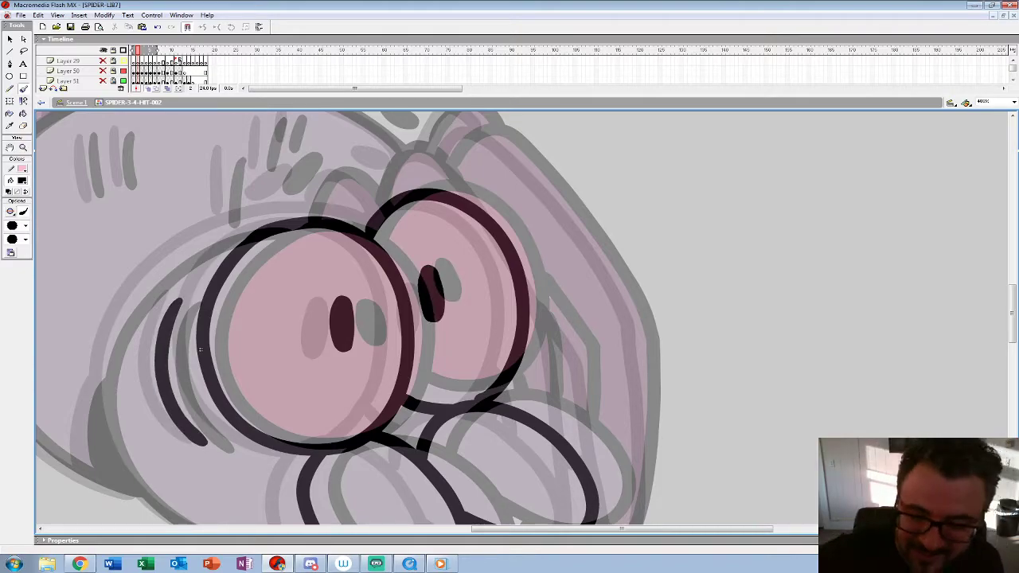
Step: Ink the head outline curving over the near eye and down around the cheek, redoing the stroke until it fits
drag(203, 348, 360, 266)
mouse_move(528, 146)
mouse_down()
mouse_move(440, 130)
mouse_move(375, 145)
mouse_up()
key(ctrl+z)
mouse_move(527, 144)
mouse_down()
mouse_move(437, 131)
mouse_move(297, 207)
mouse_up()
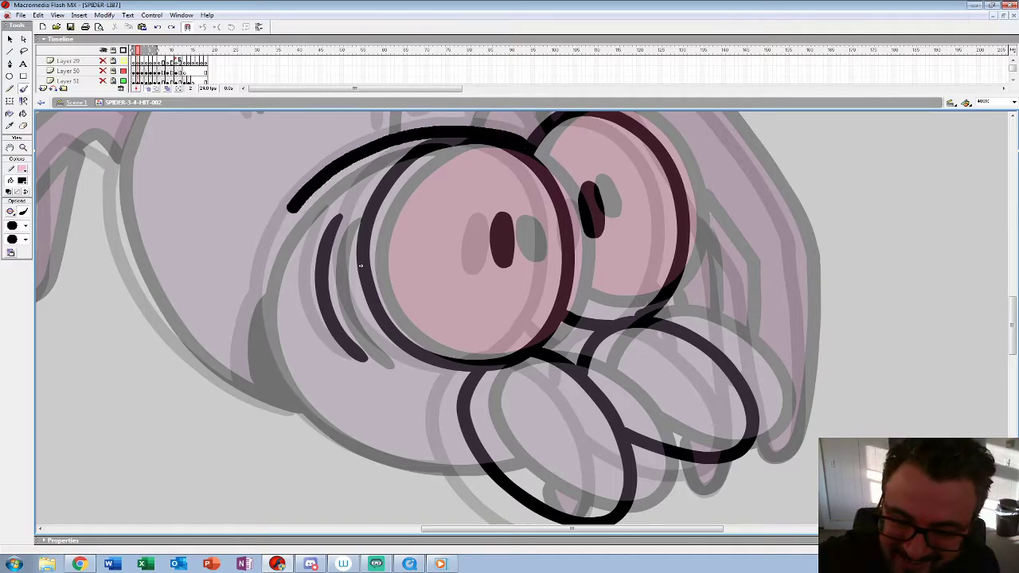
key(ctrl+z)
mouse_move(503, 131)
mouse_down()
mouse_move(449, 129)
mouse_move(308, 188)
mouse_move(259, 301)
mouse_move(307, 411)
mouse_move(374, 460)
mouse_move(482, 467)
mouse_up()
Step: Ink the two dark brow spots and the short hair marks above the near eye
key(space)
drag(493, 262, 486, 421)
drag(419, 266, 459, 234)
mouse_move(520, 200)
mouse_down()
mouse_move(550, 215)
mouse_move(533, 208)
mouse_up()
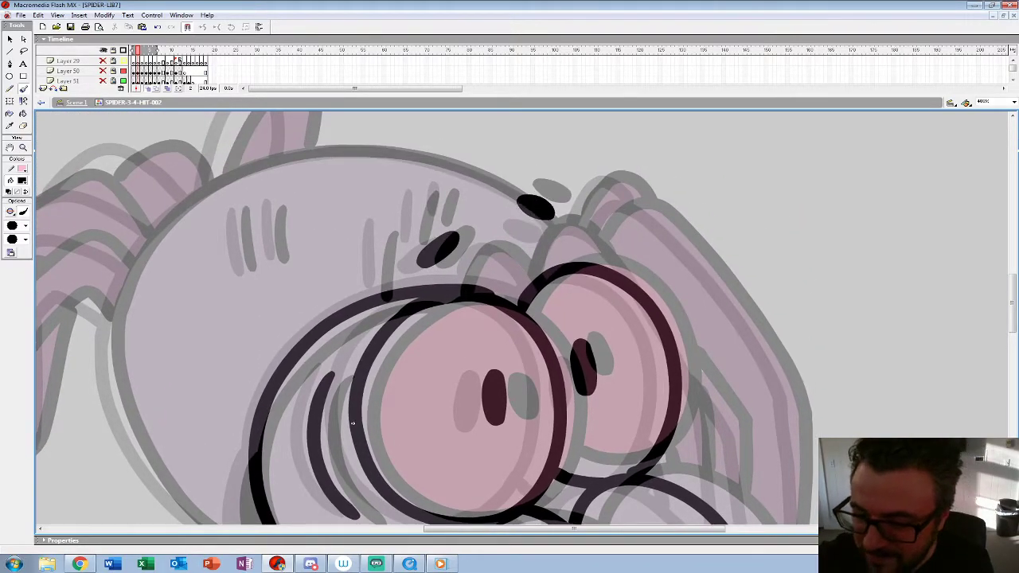
drag(381, 233, 371, 288)
mouse_move(418, 189)
mouse_down()
mouse_move(411, 240)
mouse_move(439, 220)
mouse_up()
Step: Ink the two small humps that rise behind the tops of the eyes
key(space)
mouse_move(494, 342)
mouse_down()
mouse_move(447, 202)
mouse_move(374, 141)
mouse_up()
mouse_move(234, 223)
mouse_down()
mouse_move(223, 223)
mouse_move(211, 318)
mouse_move(177, 409)
mouse_move(258, 383)
mouse_up()
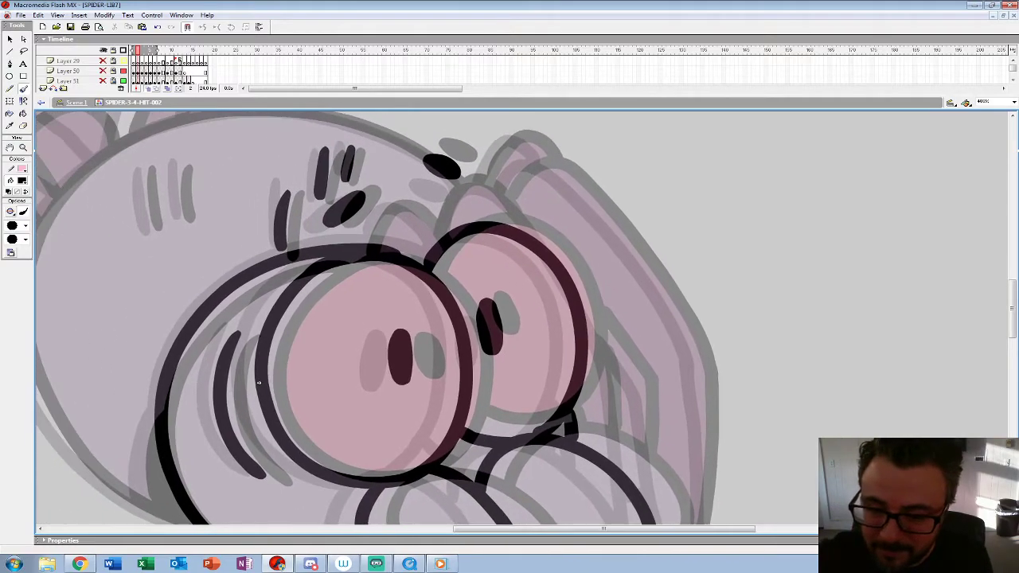
mouse_move(442, 245)
mouse_down()
mouse_move(391, 204)
mouse_move(374, 239)
mouse_up()
mouse_move(443, 231)
mouse_down()
mouse_move(492, 186)
mouse_move(537, 239)
mouse_up()
drag(258, 383, 187, 225)
Step: Ink the front legs beside the far eye, including their feet, long outer edge and upper bend
mouse_move(511, 171)
mouse_down()
mouse_move(543, 229)
mouse_move(549, 318)
mouse_up()
drag(507, 421, 529, 455)
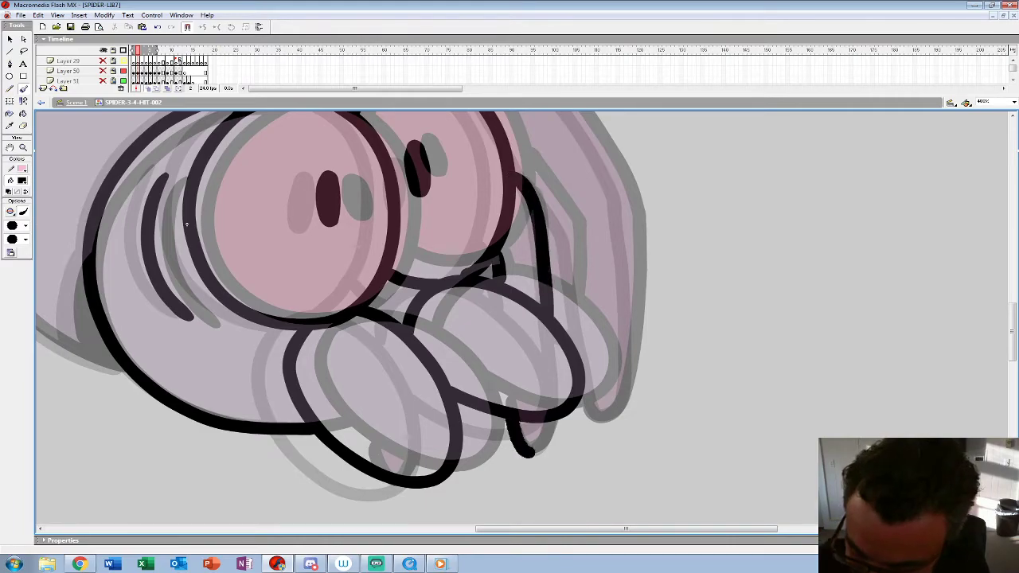
drag(187, 224, 136, 398)
mouse_move(382, 204)
mouse_down()
mouse_move(444, 186)
mouse_move(530, 290)
mouse_move(578, 391)
mouse_up()
drag(135, 398, 91, 223)
mouse_move(528, 201)
mouse_down()
mouse_move(533, 402)
mouse_move(490, 374)
mouse_move(471, 230)
mouse_move(414, 151)
mouse_up()
Step: Ink the two short vertical stripe marks on the spider's back between their ghosted positions
mouse_move(90, 224)
mouse_down()
mouse_move(210, 405)
mouse_move(517, 434)
mouse_move(551, 429)
mouse_up()
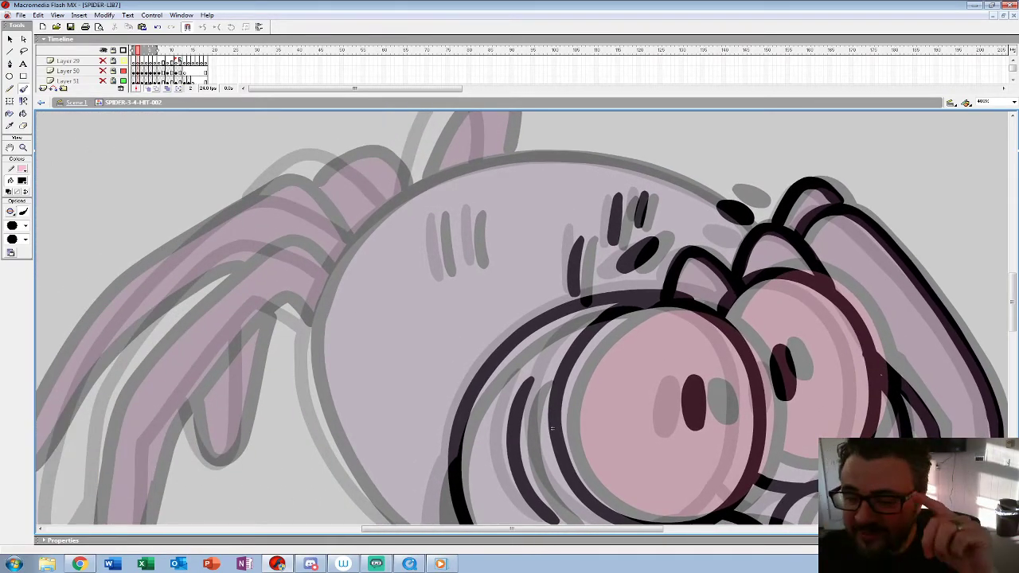
drag(439, 219, 447, 277)
drag(471, 211, 474, 269)
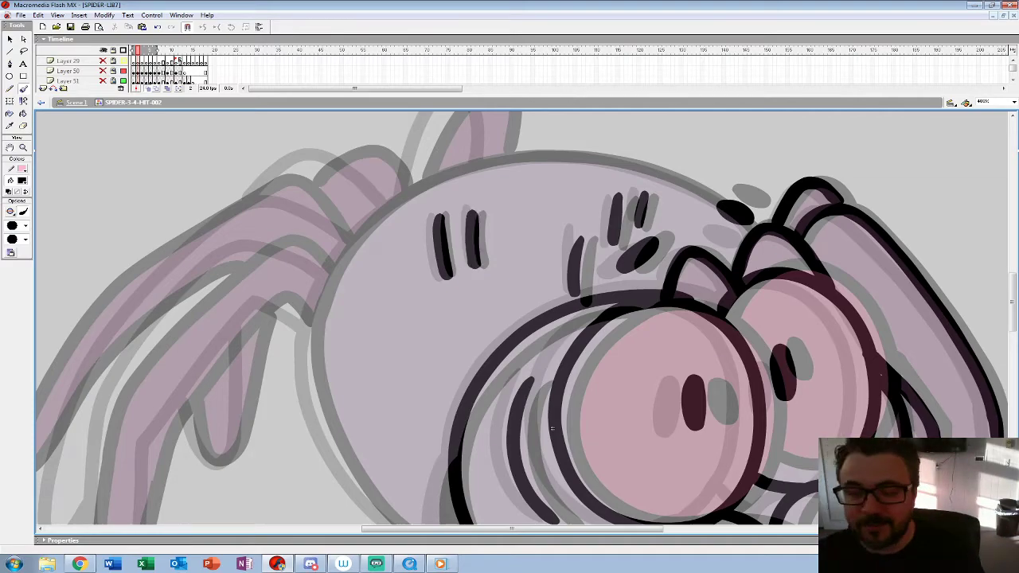
Step: Ink the round abdomen outline and fill the dark shadow wedge where it meets the head
mouse_move(726, 202)
mouse_down()
mouse_move(602, 159)
mouse_move(538, 155)
mouse_move(453, 174)
mouse_move(378, 218)
mouse_move(325, 280)
mouse_move(310, 325)
mouse_up()
key(space)
mouse_move(309, 326)
mouse_down()
mouse_move(379, 171)
mouse_move(374, 194)
mouse_move(402, 292)
mouse_move(465, 369)
mouse_up()
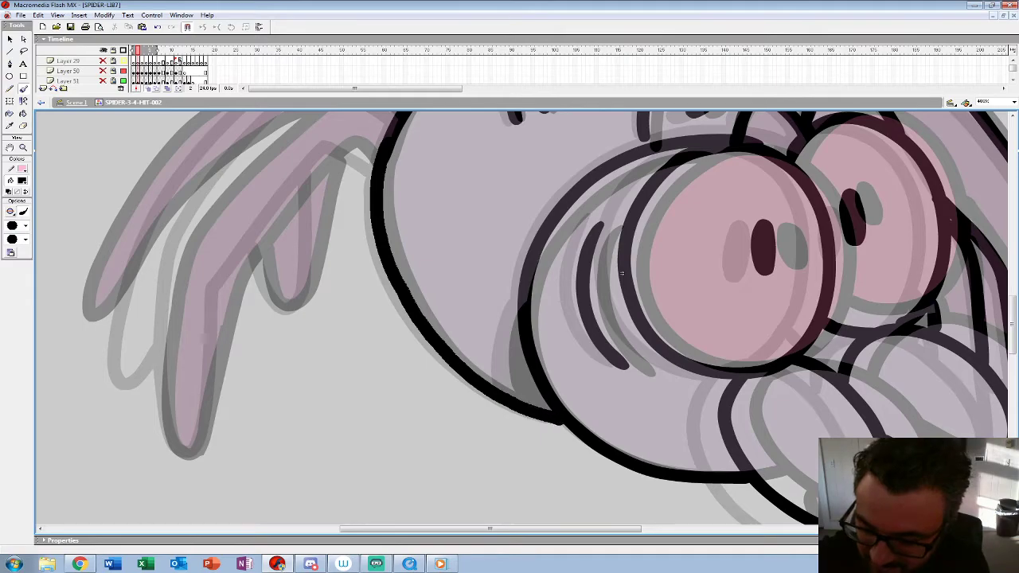
mouse_move(512, 328)
mouse_down()
mouse_move(521, 400)
mouse_move(521, 364)
mouse_up()
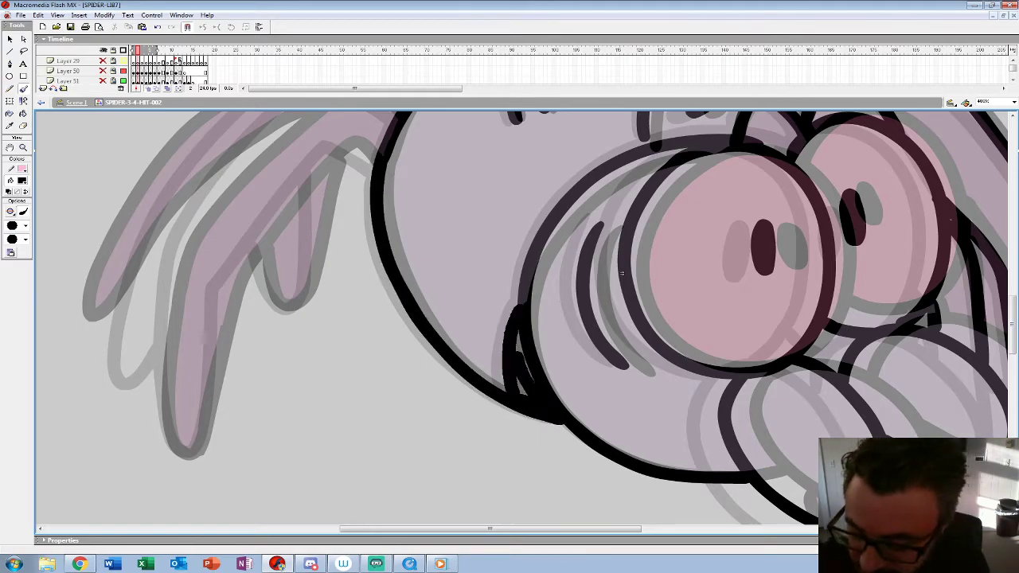
key(ctrl+z)
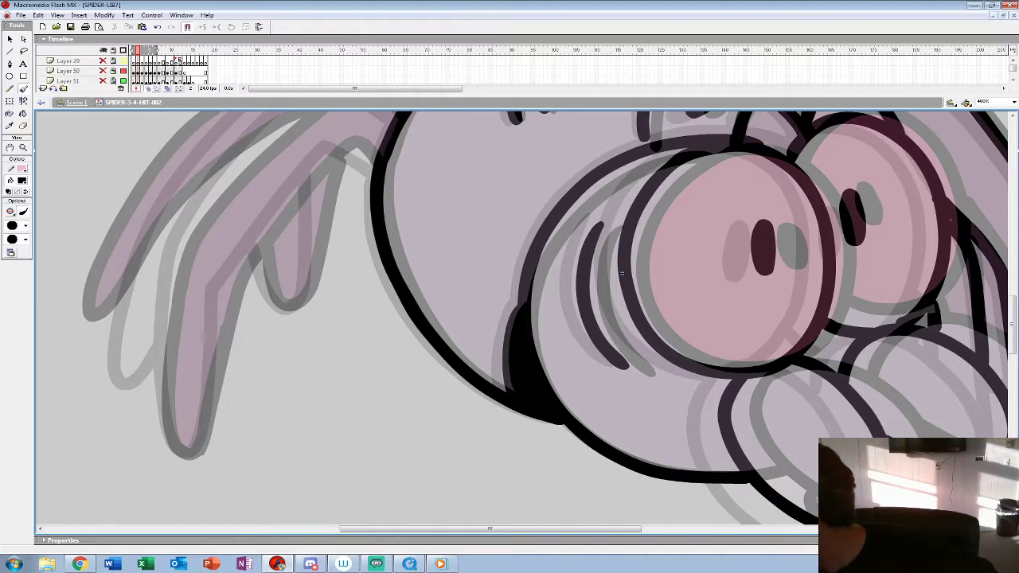
Step: Ink the outer and inner edges of the near hind leg and the long hind leg behind it
drag(621, 273, 772, 326)
mouse_move(547, 169)
mouse_down()
mouse_move(514, 146)
mouse_move(450, 164)
mouse_move(395, 215)
mouse_move(546, 169)
mouse_move(475, 141)
mouse_move(344, 267)
mouse_move(317, 355)
mouse_move(322, 483)
mouse_up()
key(ctrl+z)
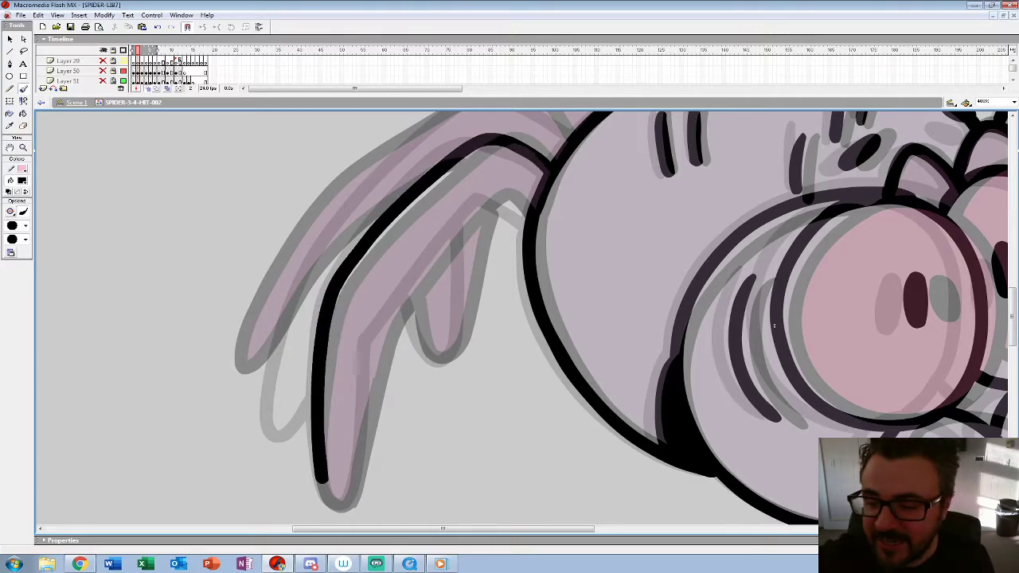
mouse_move(523, 219)
mouse_down()
mouse_move(483, 197)
mouse_move(383, 324)
mouse_move(371, 347)
mouse_move(350, 500)
mouse_up()
drag(774, 325, 783, 418)
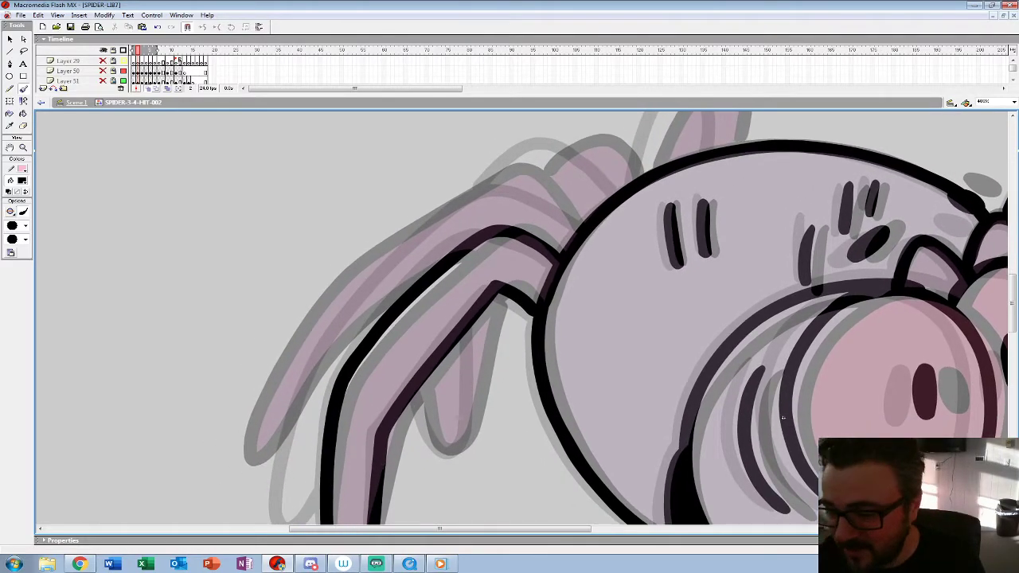
mouse_move(580, 223)
mouse_down()
mouse_move(541, 191)
mouse_move(505, 181)
mouse_move(371, 264)
mouse_move(316, 329)
mouse_move(268, 420)
mouse_move(282, 493)
mouse_up()
Step: Ink the leg hump behind the body, the short hind leg and the far leg rising above the back
drag(783, 417, 764, 431)
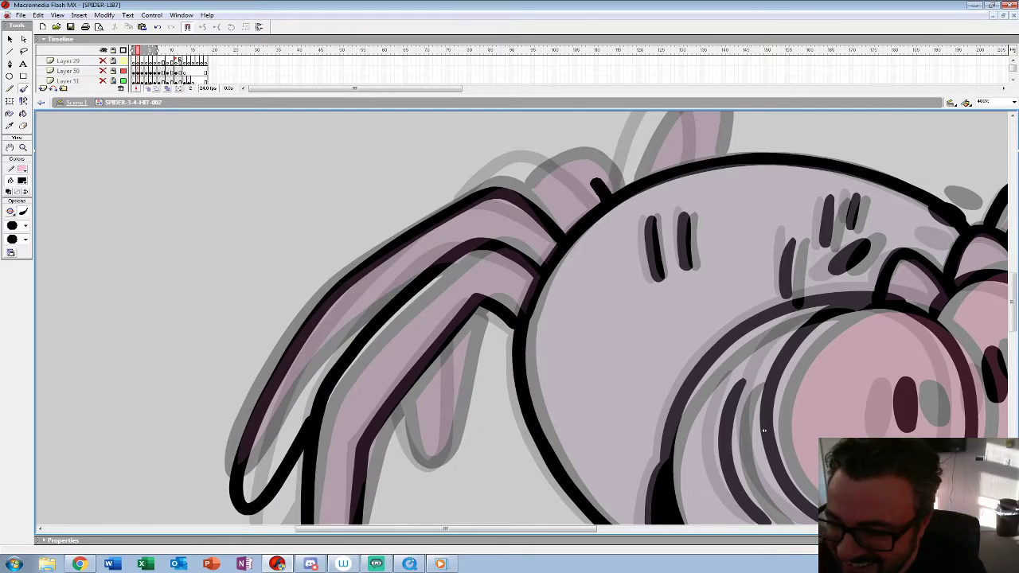
mouse_move(596, 184)
mouse_down()
mouse_move(550, 153)
mouse_move(497, 193)
mouse_up()
mouse_move(463, 330)
mouse_down()
mouse_move(451, 422)
mouse_move(441, 458)
mouse_move(427, 464)
mouse_move(403, 394)
mouse_up()
mouse_move(764, 431)
mouse_down()
mouse_move(753, 457)
mouse_move(624, 566)
mouse_up()
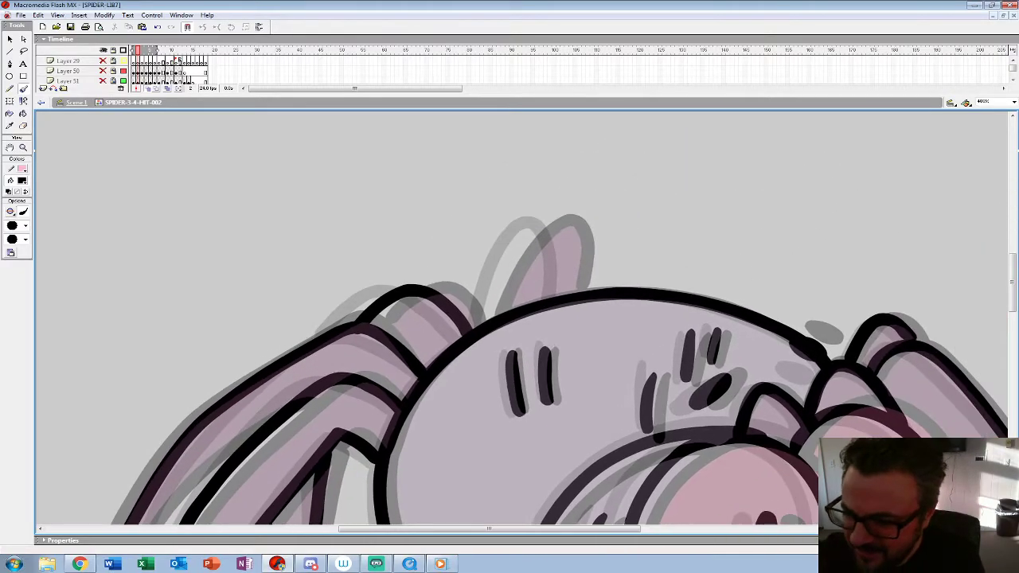
mouse_move(481, 323)
mouse_down()
mouse_move(514, 251)
mouse_move(550, 216)
mouse_move(569, 253)
mouse_move(570, 295)
mouse_up()
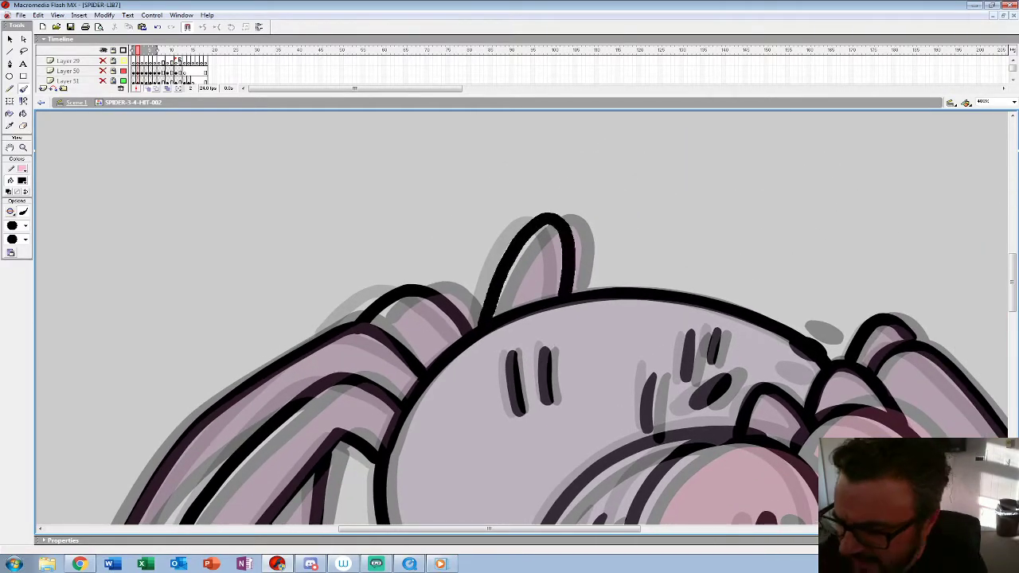
Step: Enlarge the timeline to show all layers, select frame 3 of Layer 52 and view the spider at 100%
key(z)
alt+click(466, 293)
alt+click(466, 293)
alt+click(466, 293)
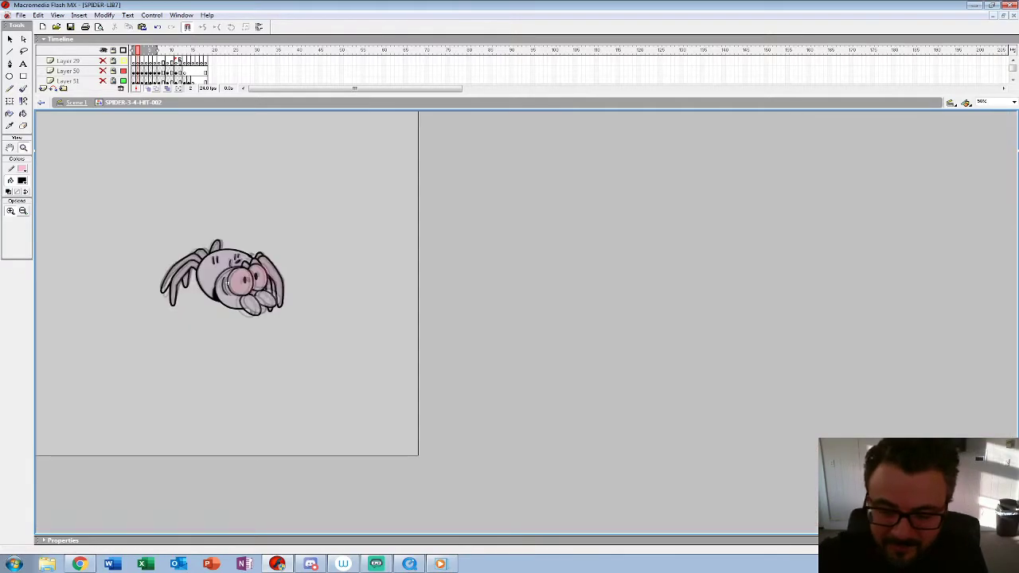
drag(262, 110, 262, 185)
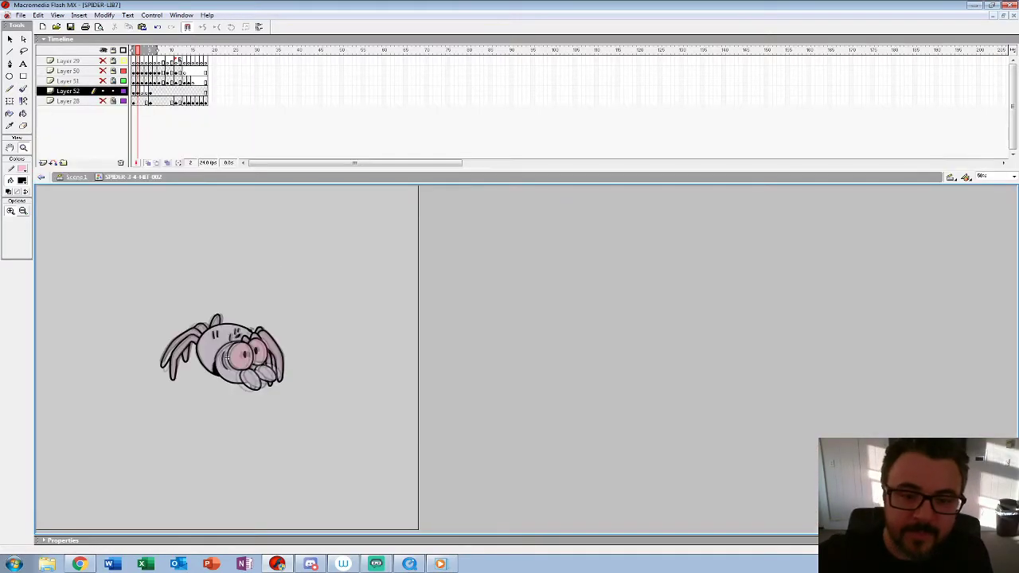
click(141, 91)
click(227, 357)
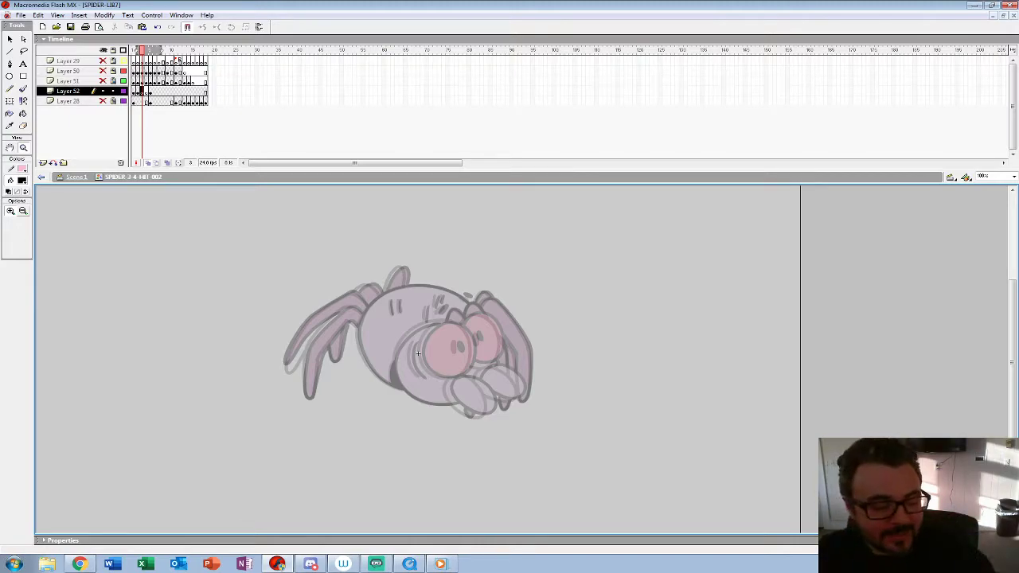
Step: Ink the near eye's round outline and its pupil on frame 3 of Layer 52, tracing between the onion-skinned poses
click(417, 353)
click(347, 392)
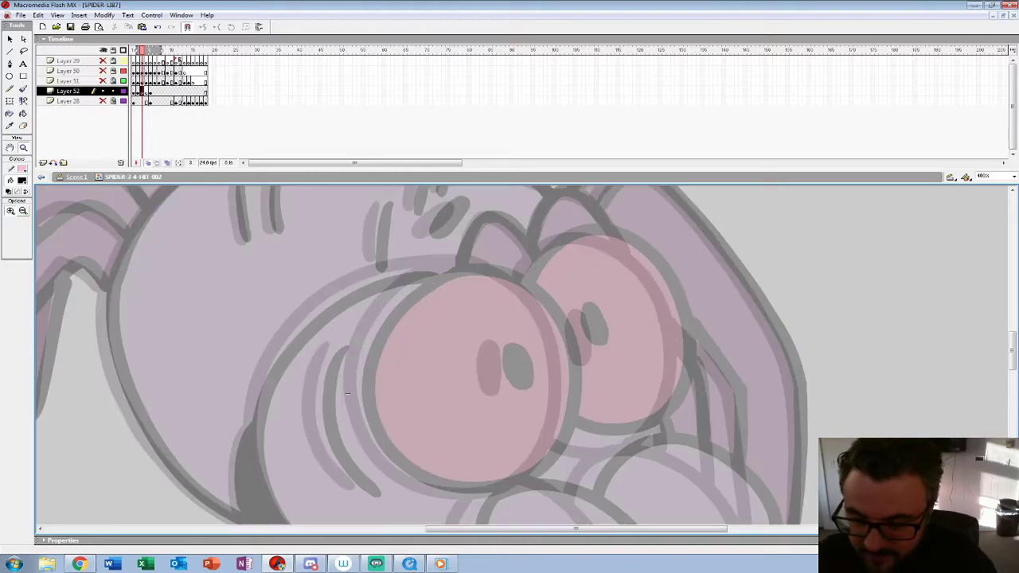
drag(509, 169, 509, 106)
drag(510, 342, 484, 278)
key(b)
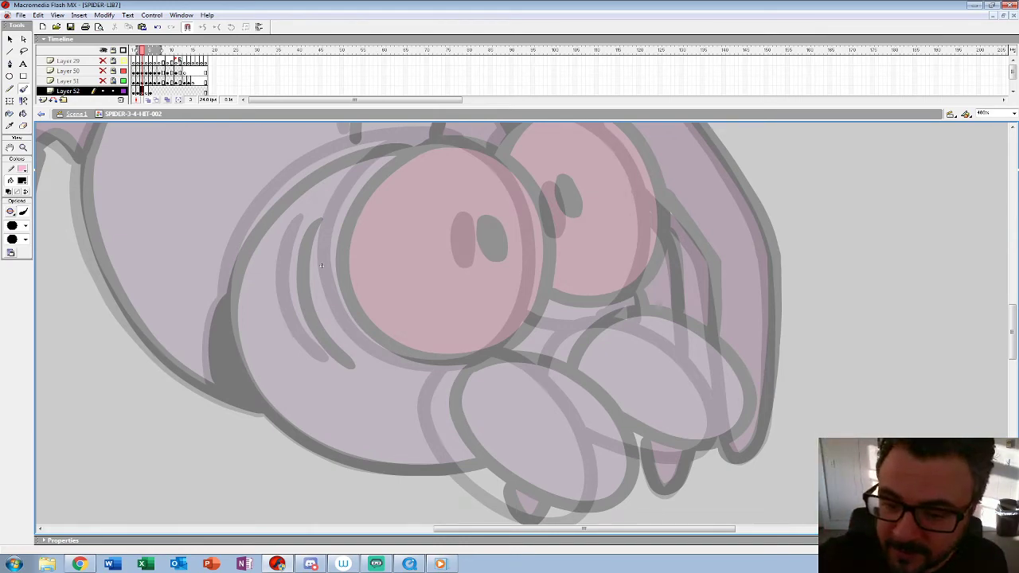
mouse_move(374, 164)
mouse_down()
mouse_move(339, 216)
mouse_move(329, 282)
mouse_move(380, 354)
mouse_move(465, 363)
mouse_move(521, 319)
mouse_move(540, 223)
mouse_move(497, 155)
mouse_move(424, 137)
mouse_move(411, 148)
mouse_up()
mouse_move(473, 220)
mouse_down()
mouse_move(481, 264)
mouse_move(476, 218)
mouse_move(477, 252)
mouse_move(432, 165)
mouse_up()
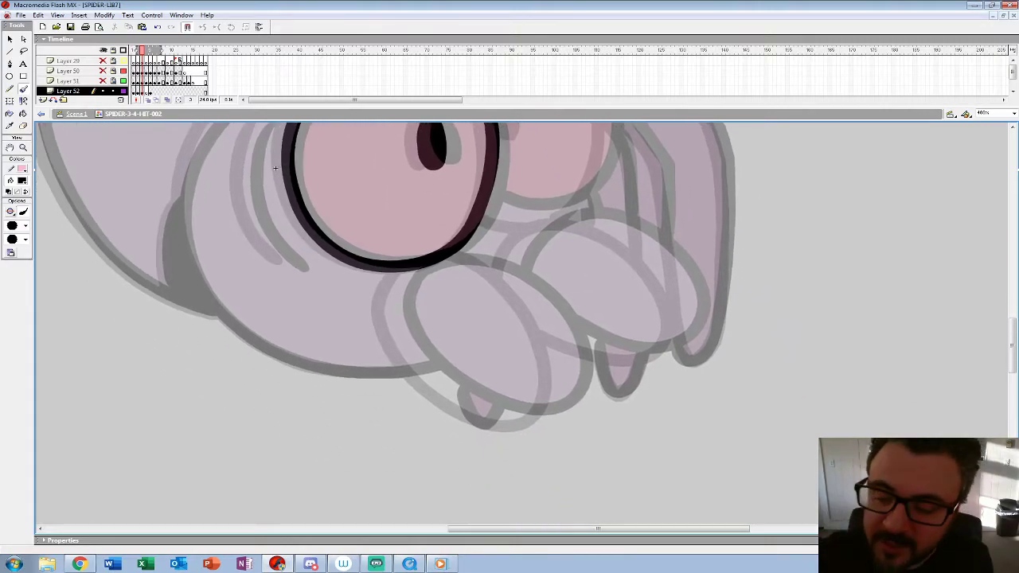
Step: Ink the near oval palp below the eyes and the far eye with its pupil on frame 3
mouse_move(394, 269)
mouse_down()
mouse_move(394, 321)
mouse_move(418, 360)
mouse_move(456, 391)
mouse_move(533, 416)
mouse_up()
key(ctrl+z)
mouse_move(411, 271)
mouse_down()
mouse_move(401, 335)
mouse_move(437, 382)
mouse_move(488, 413)
mouse_move(533, 420)
mouse_move(559, 400)
mouse_move(565, 362)
mouse_move(548, 312)
mouse_move(503, 272)
mouse_move(445, 255)
mouse_up()
mouse_move(444, 256)
mouse_down()
mouse_move(334, 411)
mouse_move(319, 409)
mouse_up()
mouse_move(323, 211)
mouse_down()
mouse_move(347, 176)
mouse_move(432, 171)
mouse_move(478, 284)
mouse_move(435, 367)
mouse_move(363, 365)
mouse_up()
mouse_move(384, 241)
mouse_down()
mouse_move(389, 279)
mouse_move(390, 243)
mouse_up()
Step: Ink the far oval palp and the curved cheek crease beside the near eye on frame 3
drag(150, 323, 134, 197)
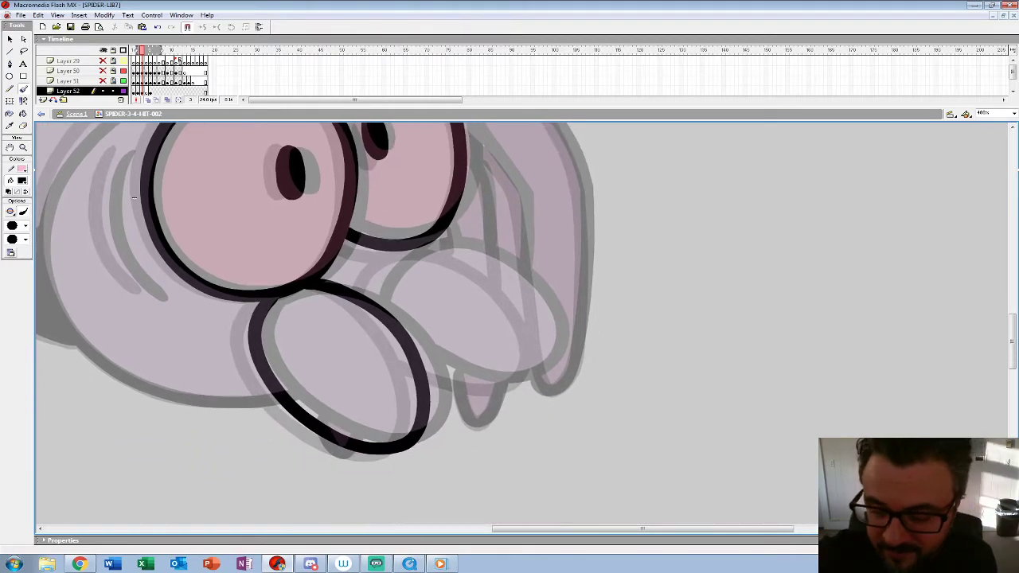
mouse_move(371, 296)
mouse_down()
mouse_move(465, 251)
mouse_move(539, 315)
mouse_move(516, 384)
mouse_move(420, 362)
mouse_move(371, 301)
mouse_up()
drag(134, 197, 385, 247)
mouse_move(368, 204)
mouse_down()
mouse_move(357, 248)
mouse_move(369, 304)
mouse_move(396, 337)
mouse_move(357, 243)
mouse_move(364, 295)
mouse_move(400, 344)
mouse_up()
key(ctrl+z)
Step: Ink the curved head outline, the hump above the near eye and the dark oval spot behind it on frame 3
drag(385, 246, 403, 280)
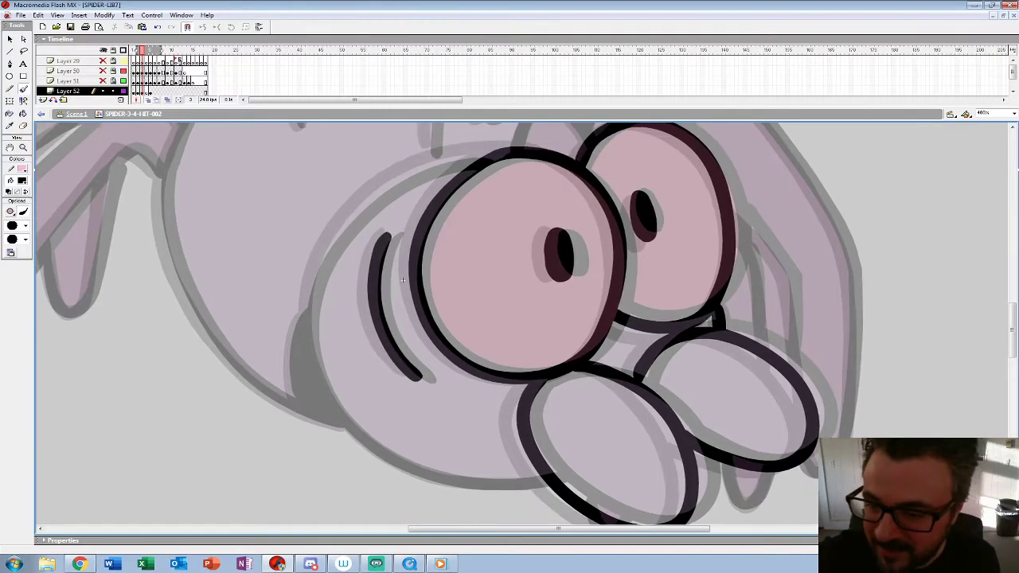
mouse_move(499, 151)
mouse_down()
mouse_move(390, 183)
mouse_move(315, 274)
mouse_up()
key(ctrl+z)
mouse_move(507, 152)
mouse_down()
mouse_move(406, 172)
mouse_move(343, 221)
mouse_move(314, 270)
mouse_move(305, 320)
mouse_move(337, 404)
mouse_move(386, 454)
mouse_move(440, 478)
mouse_move(553, 487)
mouse_up()
mouse_move(402, 280)
mouse_down()
mouse_move(411, 491)
mouse_move(299, 366)
mouse_up()
mouse_move(415, 229)
mouse_down()
mouse_move(432, 194)
mouse_move(456, 191)
mouse_move(482, 229)
mouse_up()
mouse_move(403, 177)
mouse_down()
mouse_move(380, 205)
mouse_move(407, 175)
mouse_up()
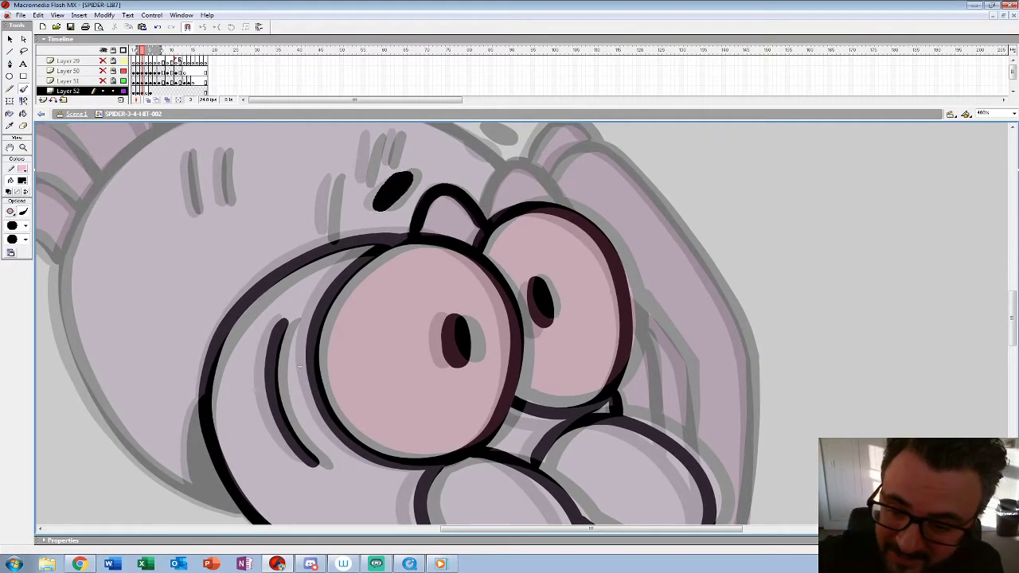
Step: Ink the upper dark spot, the short brow marks and the pair of strokes on the abdomen on frame 3
drag(299, 366, 263, 457)
drag(440, 229, 450, 227)
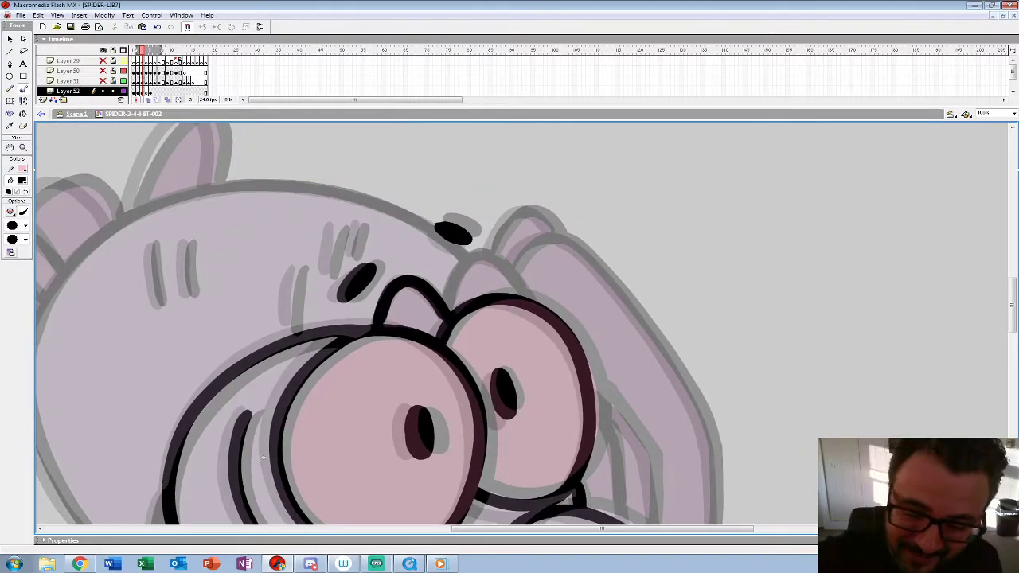
drag(300, 269, 286, 325)
mouse_move(338, 226)
mouse_down()
mouse_move(324, 277)
mouse_move(351, 253)
mouse_up()
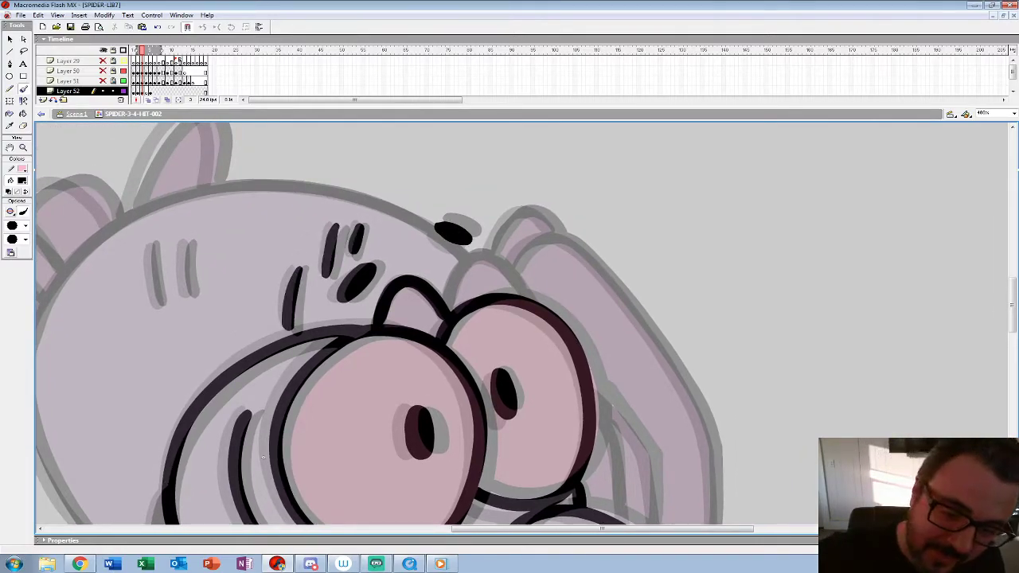
drag(160, 240, 152, 309)
drag(193, 239, 183, 296)
Step: Ink the hump above the far eye, the leg tips below the palps and the long front leg on frame 3
mouse_move(263, 457)
mouse_down()
mouse_move(238, 453)
mouse_move(123, 372)
mouse_up()
mouse_move(309, 231)
mouse_down()
mouse_move(329, 177)
mouse_move(348, 169)
mouse_move(396, 219)
mouse_up()
drag(390, 334, 346, 216)
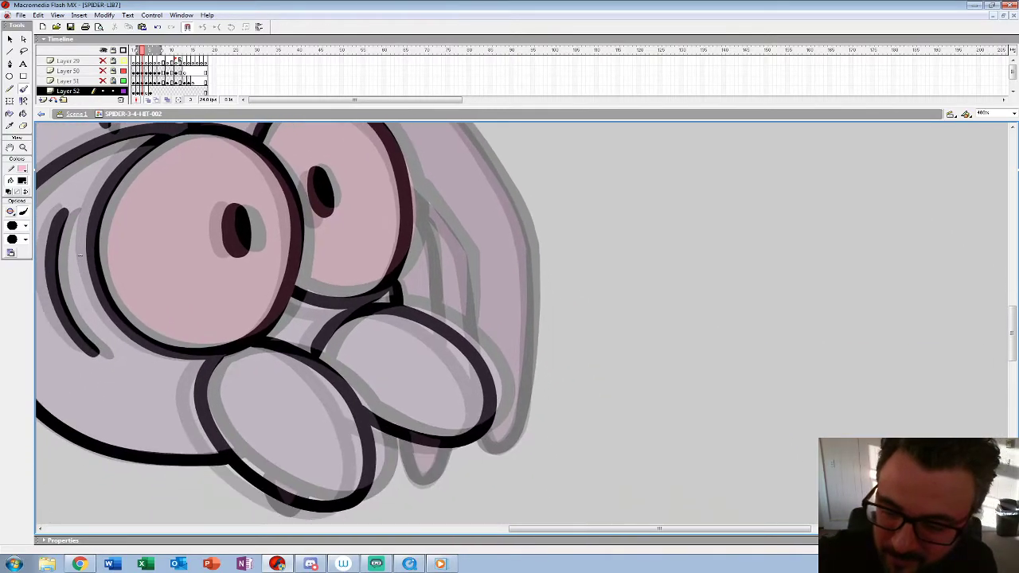
mouse_move(413, 204)
mouse_down()
mouse_move(434, 254)
mouse_move(442, 322)
mouse_up()
mouse_move(409, 458)
mouse_down()
mouse_move(431, 482)
mouse_move(445, 443)
mouse_up()
drag(414, 318, 394, 419)
mouse_move(309, 164)
mouse_down()
mouse_move(366, 142)
mouse_move(410, 180)
mouse_move(496, 310)
mouse_move(509, 389)
mouse_move(480, 331)
mouse_move(469, 395)
mouse_up()
Step: Ink the bent outer edge of the inner front leg and the small hump behind the long front leg
drag(430, 278, 414, 367)
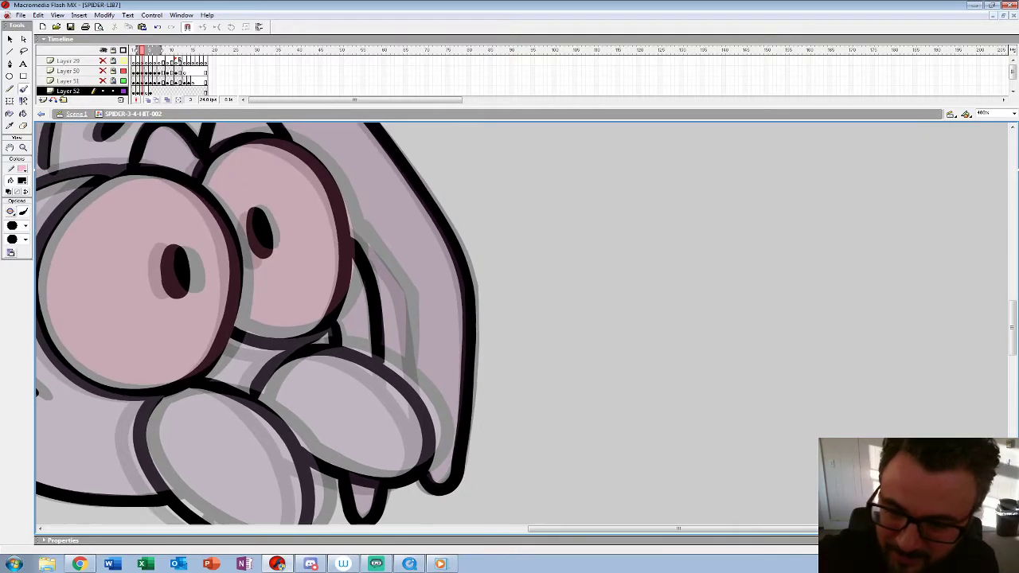
mouse_move(352, 225)
mouse_down()
mouse_move(409, 317)
mouse_move(410, 386)
mouse_up()
mouse_move(159, 271)
mouse_down()
mouse_move(206, 422)
mouse_move(279, 398)
mouse_up()
drag(429, 194, 368, 213)
mouse_move(374, 399)
mouse_down()
mouse_move(411, 373)
mouse_move(487, 204)
mouse_up()
Step: Ink the round abdomen outline and the dark shadow wedge beside the head on frame 3
drag(252, 229, 480, 448)
mouse_move(683, 229)
mouse_down()
mouse_move(502, 171)
mouse_move(358, 195)
mouse_move(279, 259)
mouse_move(247, 351)
mouse_up()
drag(481, 444, 592, 254)
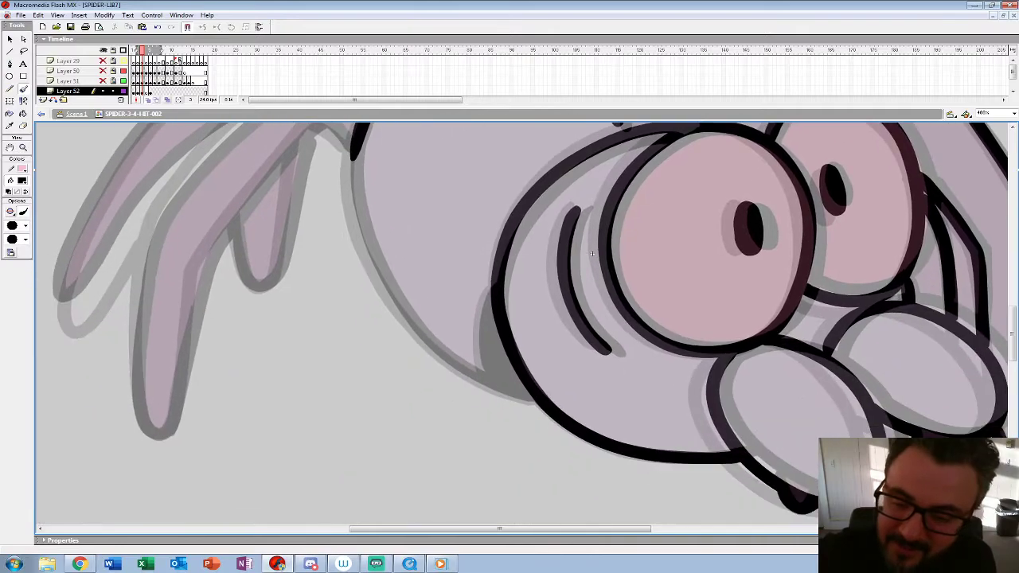
mouse_move(353, 136)
mouse_down()
mouse_move(373, 253)
mouse_move(442, 353)
mouse_move(538, 407)
mouse_up()
mouse_move(492, 283)
mouse_down()
mouse_move(481, 328)
mouse_move(518, 388)
mouse_move(498, 319)
mouse_up()
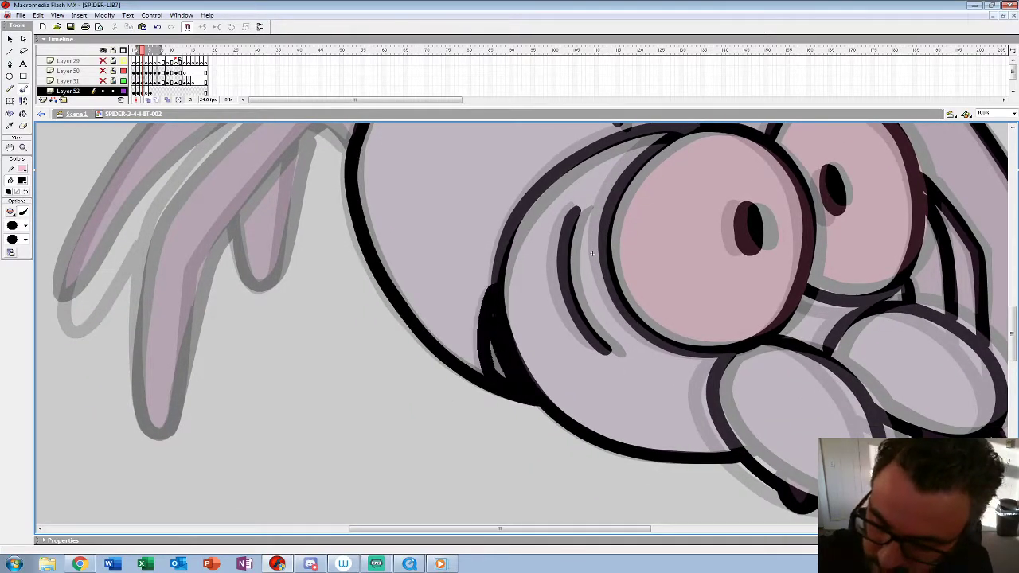
Step: Ink both edges of the near hind leg and the outer edge of the long hind leg behind it on frame 3
drag(591, 253, 785, 326)
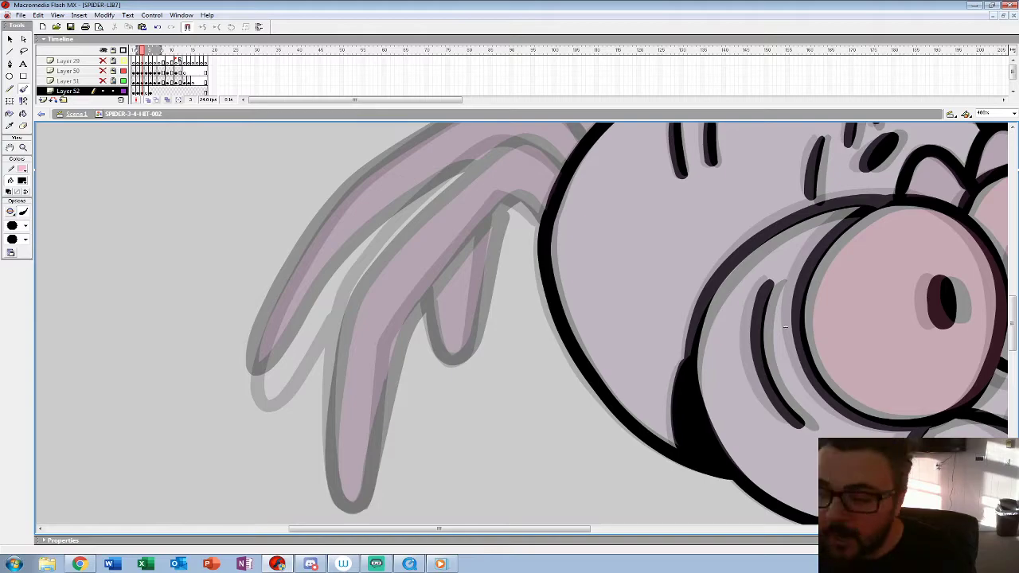
mouse_move(562, 164)
mouse_down()
mouse_move(513, 140)
mouse_move(450, 184)
mouse_move(362, 270)
mouse_move(338, 343)
mouse_move(328, 455)
mouse_up()
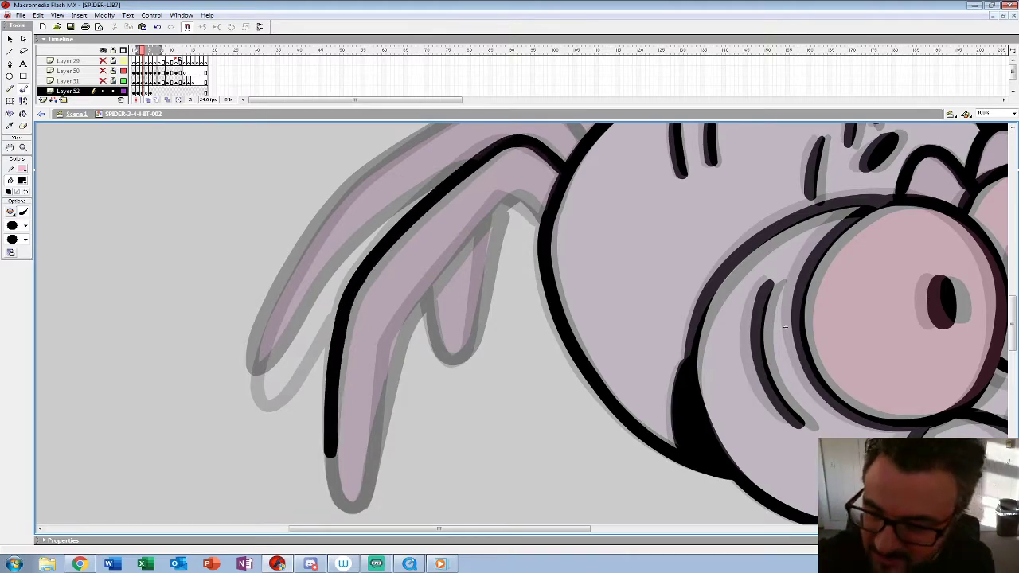
mouse_move(541, 213)
mouse_down()
mouse_move(486, 214)
mouse_move(390, 338)
mouse_move(365, 493)
mouse_move(326, 453)
mouse_up()
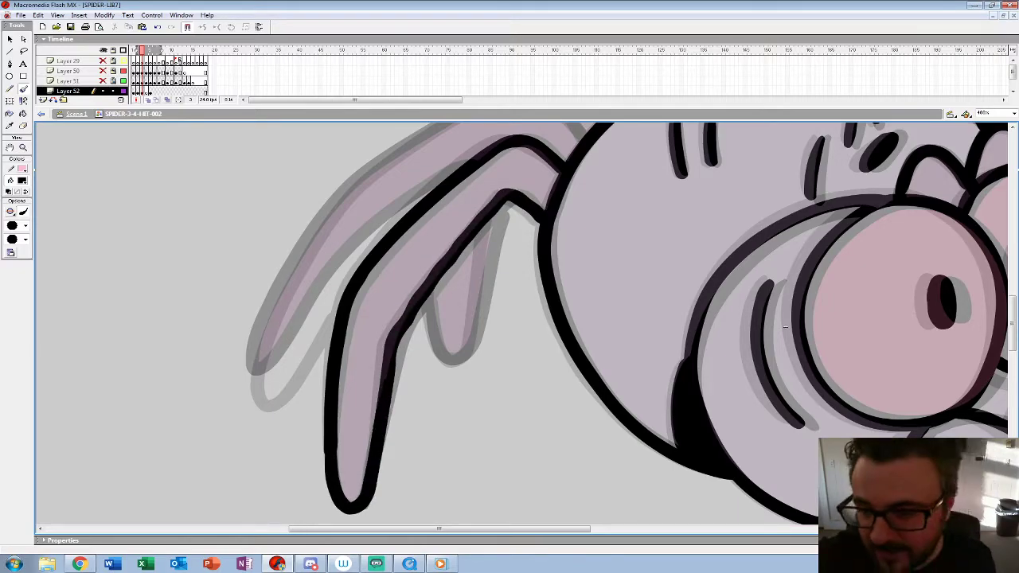
drag(785, 328, 853, 390)
mouse_move(613, 144)
mouse_down()
mouse_move(518, 188)
mouse_move(375, 301)
mouse_move(312, 425)
mouse_move(340, 452)
mouse_up()
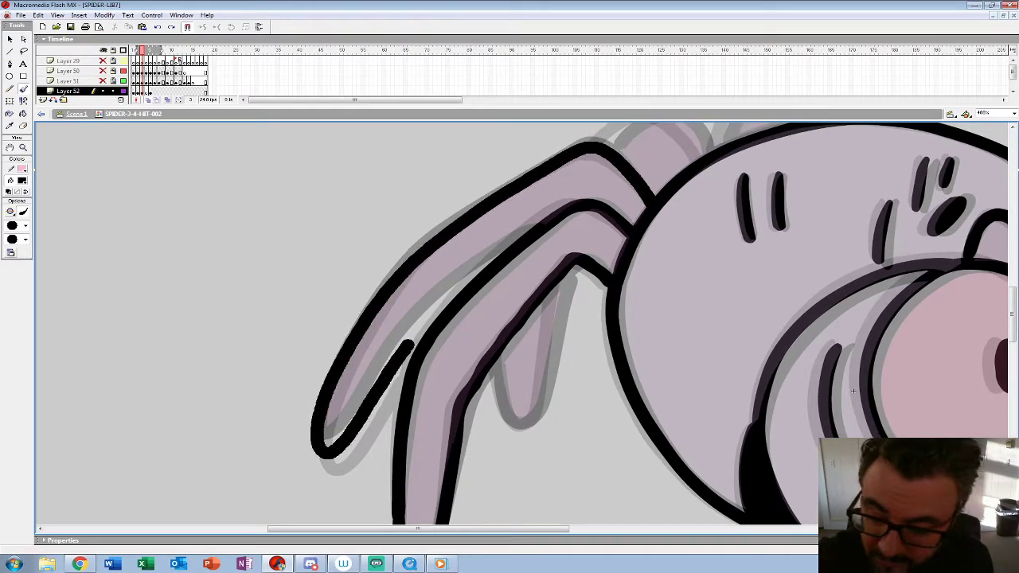
Step: Ink the long hind leg's inner edge, the short hind leg and the remaining far legs behind the back on frame 3
mouse_move(853, 390)
mouse_down()
mouse_move(714, 461)
mouse_move(704, 477)
mouse_move(740, 407)
mouse_up()
drag(454, 286, 418, 433)
key(ctrl+z)
mouse_move(454, 291)
mouse_down()
mouse_move(414, 441)
mouse_move(385, 375)
mouse_up()
drag(605, 239, 503, 386)
mouse_move(599, 282)
mouse_down()
mouse_move(575, 204)
mouse_move(500, 312)
mouse_up()
Step: Add a blank keyframe at frame 4 of Layer 52 and ink the near eye, its pupil and the near palp
key(F7)
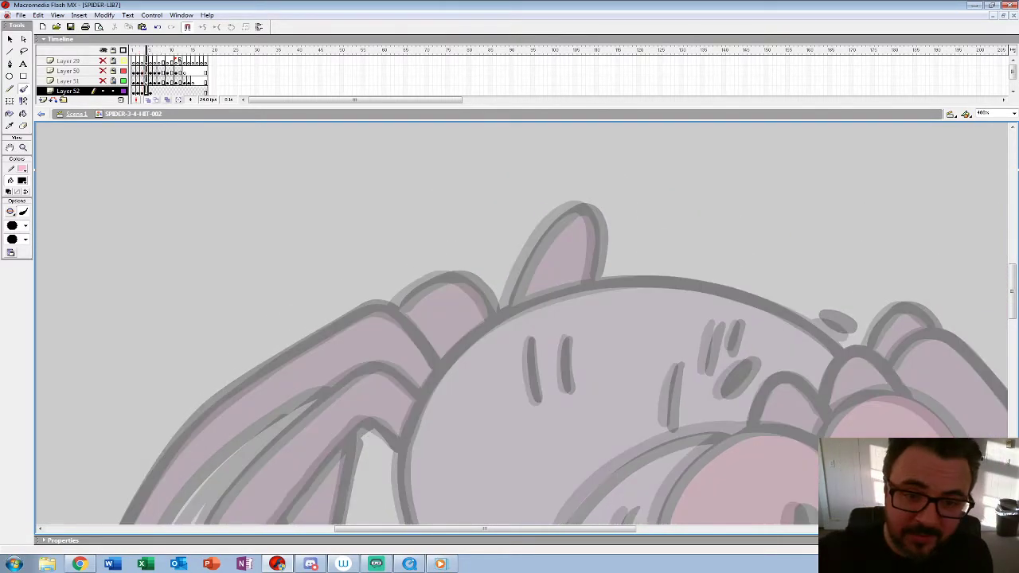
mouse_move(592, 491)
mouse_down()
mouse_move(416, 276)
mouse_move(326, 231)
mouse_move(308, 312)
mouse_up()
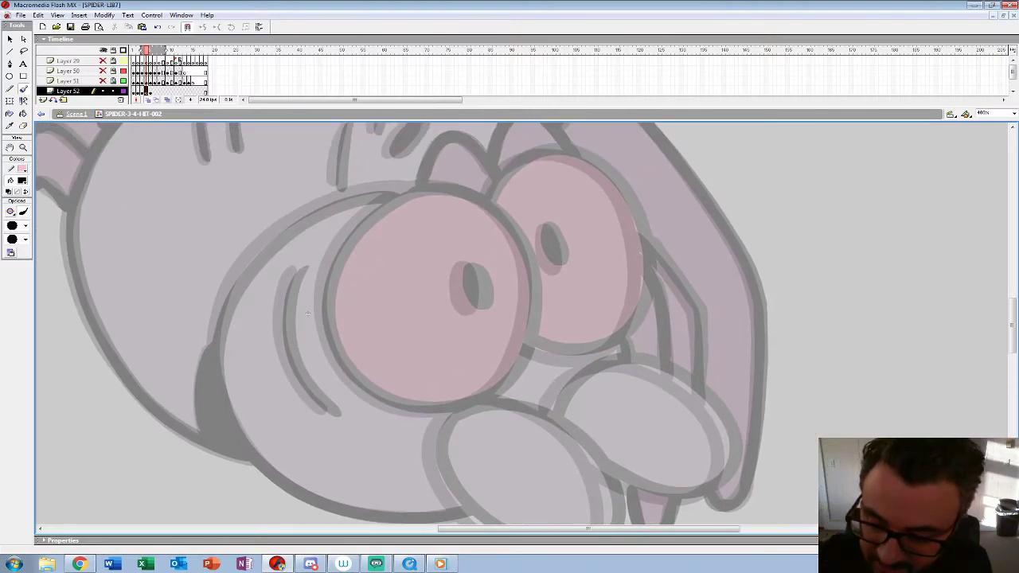
drag(307, 313, 293, 192)
mouse_move(438, 294)
mouse_down()
mouse_move(417, 339)
mouse_move(478, 412)
mouse_move(553, 434)
mouse_move(598, 402)
mouse_move(561, 316)
mouse_move(474, 280)
mouse_move(437, 293)
mouse_up()
mouse_move(293, 192)
mouse_down()
mouse_move(285, 396)
mouse_move(313, 373)
mouse_up()
mouse_move(469, 249)
mouse_down()
mouse_move(494, 268)
mouse_move(531, 358)
mouse_move(513, 433)
mouse_move(526, 408)
mouse_move(531, 336)
mouse_up()
key(ctrl+z)
key(ctrl+z)
mouse_move(500, 451)
mouse_down()
mouse_move(531, 343)
mouse_move(505, 275)
mouse_move(409, 247)
mouse_move(338, 312)
mouse_move(331, 407)
mouse_move(390, 464)
mouse_move(442, 471)
mouse_up()
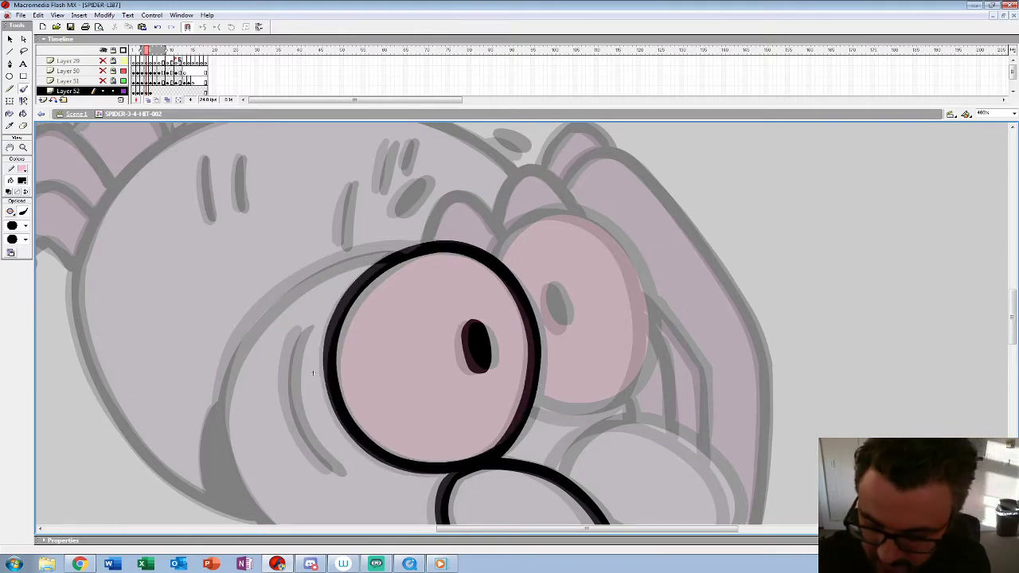
Step: Ink the far eye with its pupil and the far oval palp on frame 4
drag(313, 372, 239, 396)
mouse_move(457, 430)
mouse_down()
mouse_move(515, 436)
mouse_move(569, 390)
mouse_move(580, 334)
mouse_move(539, 257)
mouse_move(470, 235)
mouse_move(421, 282)
mouse_up()
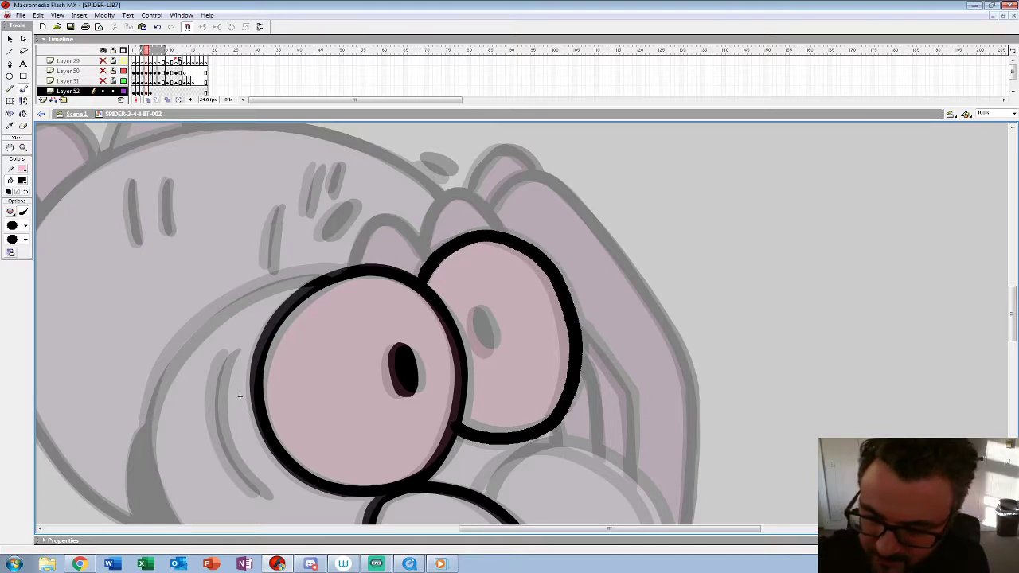
drag(476, 312, 476, 335)
drag(239, 395, 154, 191)
mouse_move(396, 292)
mouse_down()
mouse_move(424, 255)
mouse_move(521, 253)
mouse_move(575, 323)
mouse_move(535, 375)
mouse_up()
Step: Ink the curved cheek crease beside the near eye on frame 4, redoing the first stroke
drag(155, 191, 375, 278)
mouse_move(371, 233)
mouse_down()
mouse_move(356, 269)
mouse_move(358, 315)
mouse_up()
key(ctrl+z)
mouse_move(369, 234)
mouse_down()
mouse_move(352, 272)
mouse_move(359, 320)
mouse_move(405, 381)
mouse_up()
Step: Ink the curved head outline and the two humps above the eyes on frame 4
drag(379, 280, 389, 354)
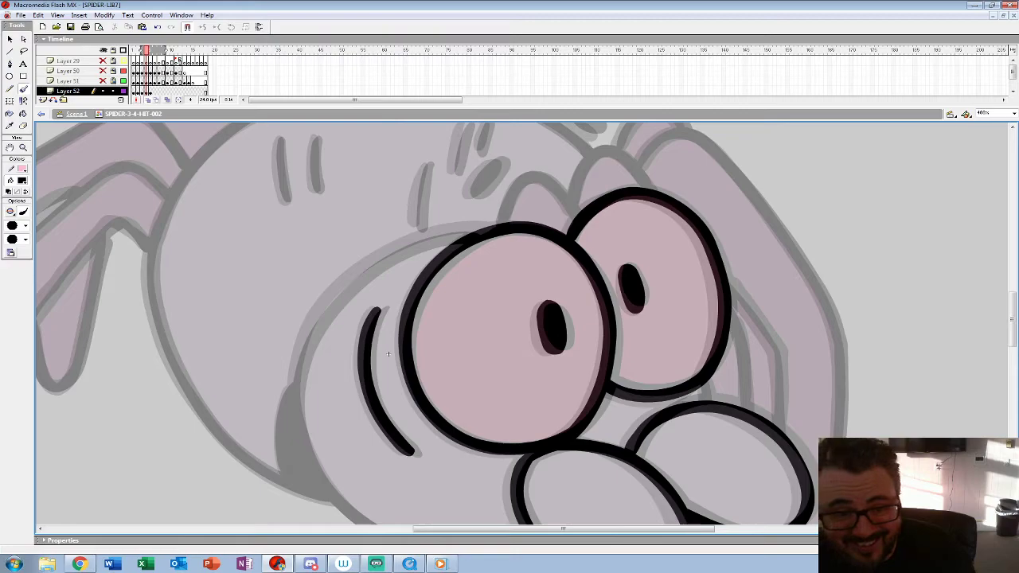
mouse_move(388, 354)
mouse_down()
mouse_move(320, 294)
mouse_move(377, 276)
mouse_up()
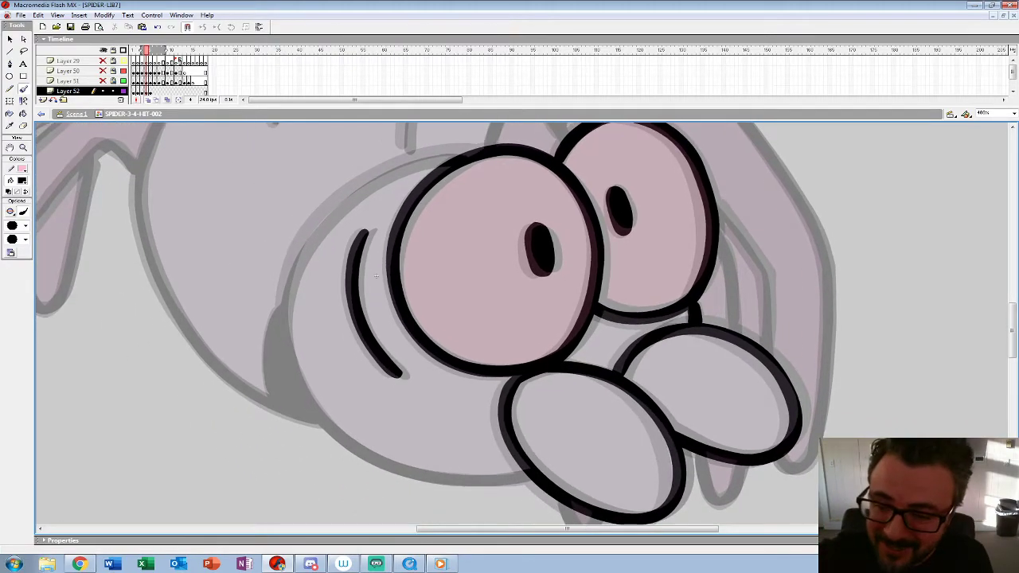
mouse_move(435, 153)
mouse_down()
mouse_move(352, 190)
mouse_move(289, 262)
mouse_move(277, 307)
mouse_up()
key(ctrl+z)
mouse_move(476, 148)
mouse_down()
mouse_move(395, 167)
mouse_move(335, 206)
mouse_move(296, 251)
mouse_move(282, 296)
mouse_move(286, 344)
mouse_move(311, 395)
mouse_move(364, 454)
mouse_move(436, 478)
mouse_move(529, 481)
mouse_up()
mouse_move(376, 274)
mouse_down()
mouse_move(278, 383)
mouse_move(263, 377)
mouse_move(270, 446)
mouse_up()
mouse_move(381, 316)
mouse_down()
mouse_move(409, 275)
mouse_move(430, 280)
mouse_move(456, 313)
mouse_move(464, 268)
mouse_move(485, 243)
mouse_move(532, 278)
mouse_up()
Step: Ink the small leg tips below the palps and the inner front leg beside the far eye on frame 4
mouse_move(271, 446)
mouse_down()
mouse_move(156, 268)
mouse_move(147, 167)
mouse_up()
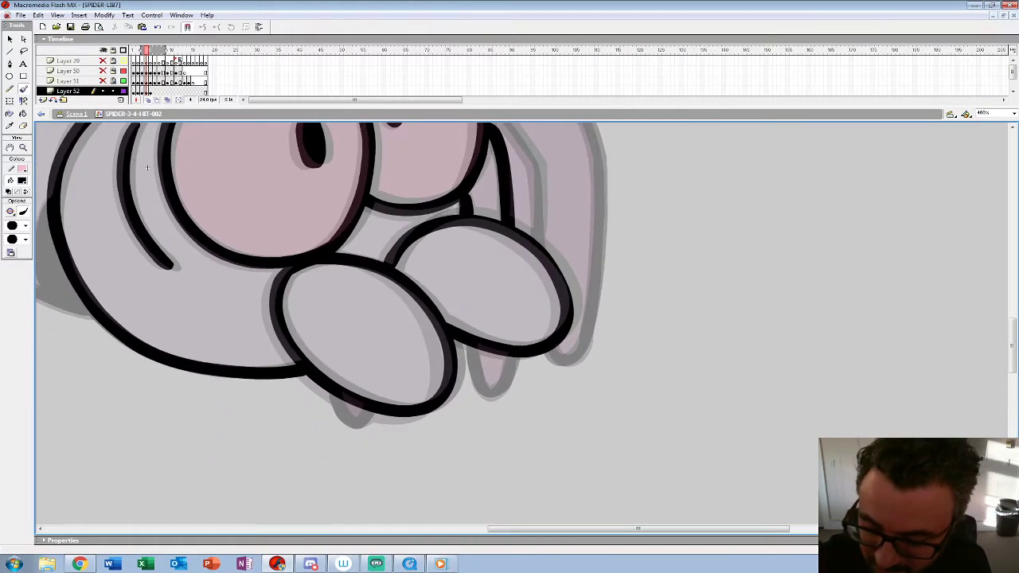
mouse_move(473, 350)
mouse_down()
mouse_move(479, 390)
mouse_move(497, 395)
mouse_move(518, 355)
mouse_up()
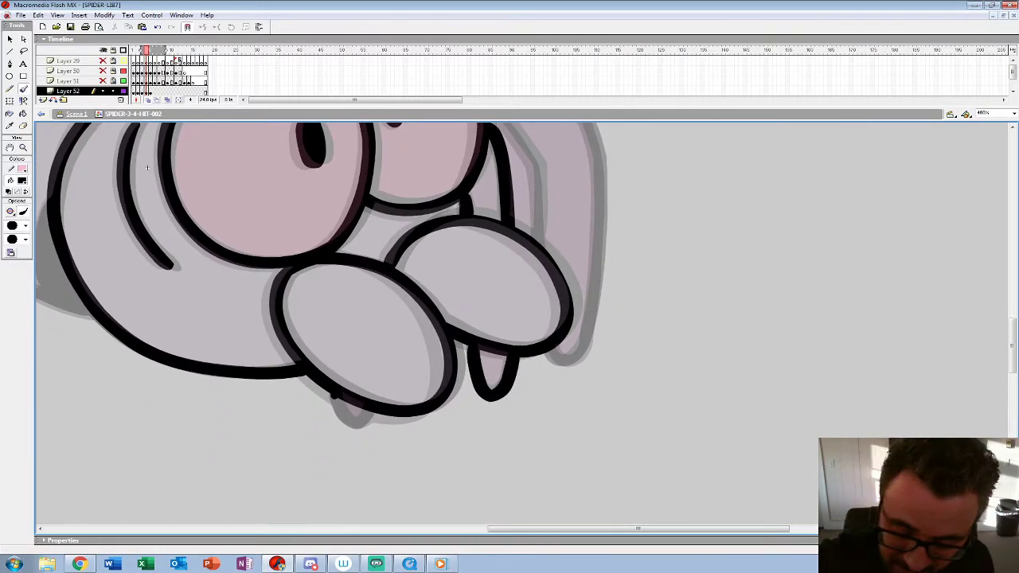
mouse_move(147, 167)
mouse_down()
mouse_move(114, 306)
mouse_move(78, 338)
mouse_move(66, 291)
mouse_up()
mouse_move(408, 220)
mouse_down()
mouse_move(455, 307)
mouse_move(458, 368)
mouse_up()
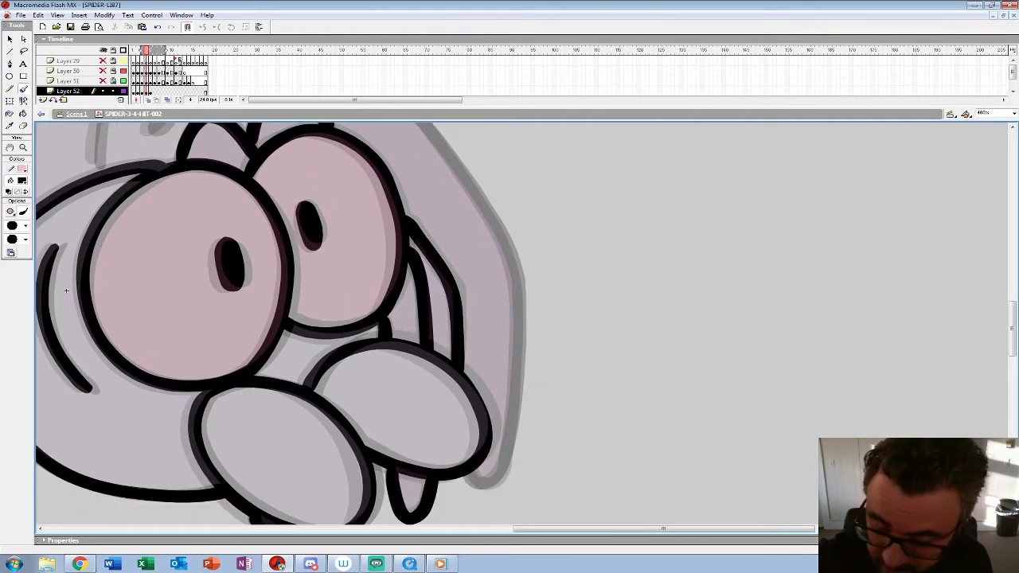
Step: Ink the long outer front leg and the small hump behind it on frame 4
drag(67, 291, 64, 395)
mouse_move(314, 205)
mouse_down()
mouse_move(346, 176)
mouse_move(382, 184)
mouse_move(489, 320)
mouse_move(517, 395)
mouse_up()
drag(62, 394, 57, 227)
mouse_move(507, 208)
mouse_down()
mouse_move(503, 341)
mouse_move(481, 422)
mouse_move(463, 412)
mouse_up()
drag(56, 227, 166, 448)
mouse_move(462, 219)
mouse_down()
mouse_move(420, 202)
mouse_move(396, 239)
mouse_up()
Step: Ink the two dark oval spots, the short brow marks and the pair of abdomen strokes on frame 4
mouse_move(166, 448)
mouse_down()
mouse_move(235, 448)
mouse_move(461, 413)
mouse_up()
mouse_move(569, 221)
mouse_down()
mouse_move(546, 255)
mouse_move(572, 225)
mouse_up()
drag(638, 173, 668, 191)
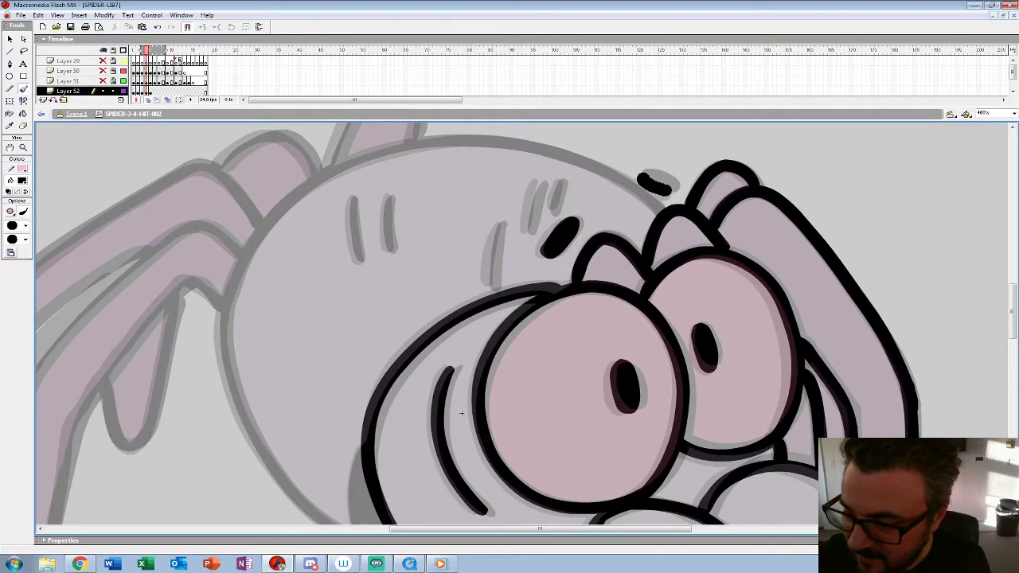
drag(501, 223, 487, 283)
mouse_move(542, 182)
mouse_down()
mouse_move(526, 231)
mouse_move(553, 208)
mouse_up()
drag(390, 195, 384, 253)
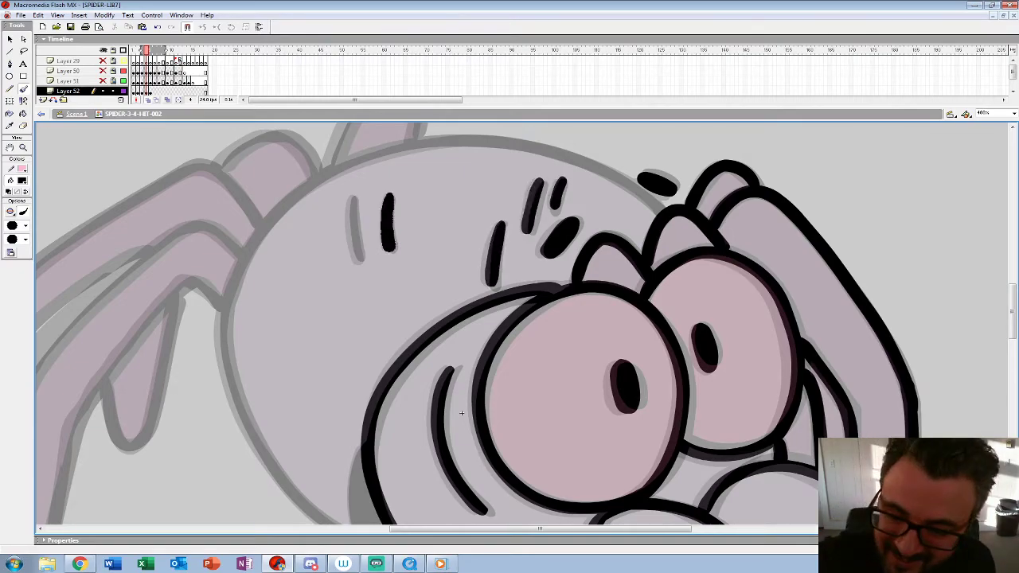
drag(354, 195, 357, 265)
Step: Ink the round abdomen outline, redoing the failed strokes, and fill the dark shadow wedge beside the head on frame 4
drag(461, 413, 528, 429)
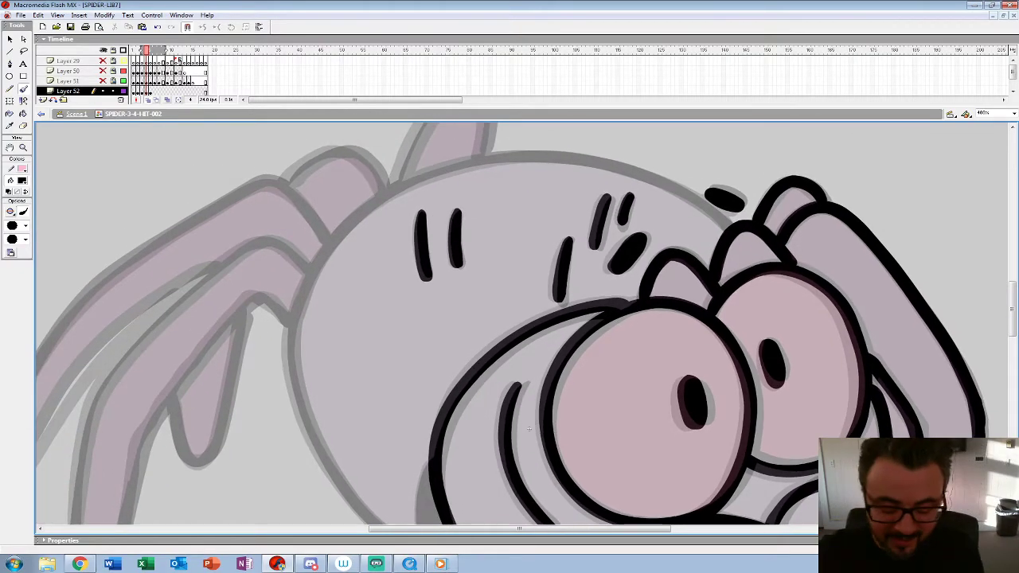
drag(730, 227, 644, 176)
key(ctrl+z)
mouse_move(734, 231)
mouse_down()
mouse_move(651, 176)
mouse_move(562, 155)
mouse_move(455, 168)
mouse_move(363, 211)
mouse_move(303, 288)
mouse_move(291, 344)
mouse_move(394, 211)
mouse_move(428, 319)
mouse_move(475, 386)
mouse_move(574, 442)
mouse_move(512, 413)
mouse_up()
key(ctrl+z)
mouse_move(328, 180)
mouse_down()
mouse_move(349, 261)
mouse_move(386, 327)
mouse_move(437, 377)
mouse_move(522, 415)
mouse_up()
mouse_move(462, 297)
mouse_down()
mouse_move(464, 374)
mouse_move(478, 358)
mouse_move(486, 394)
mouse_up()
Step: Ink the outer and inner edges of the near hind leg on frame 4
drag(568, 265, 676, 439)
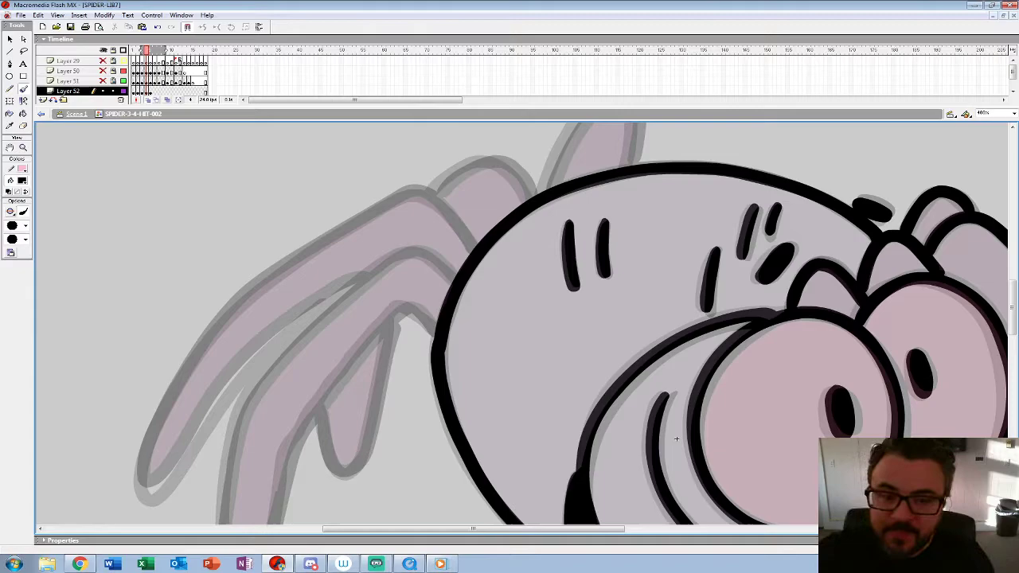
mouse_move(676, 438)
mouse_down()
mouse_move(784, 341)
mouse_move(818, 327)
mouse_up()
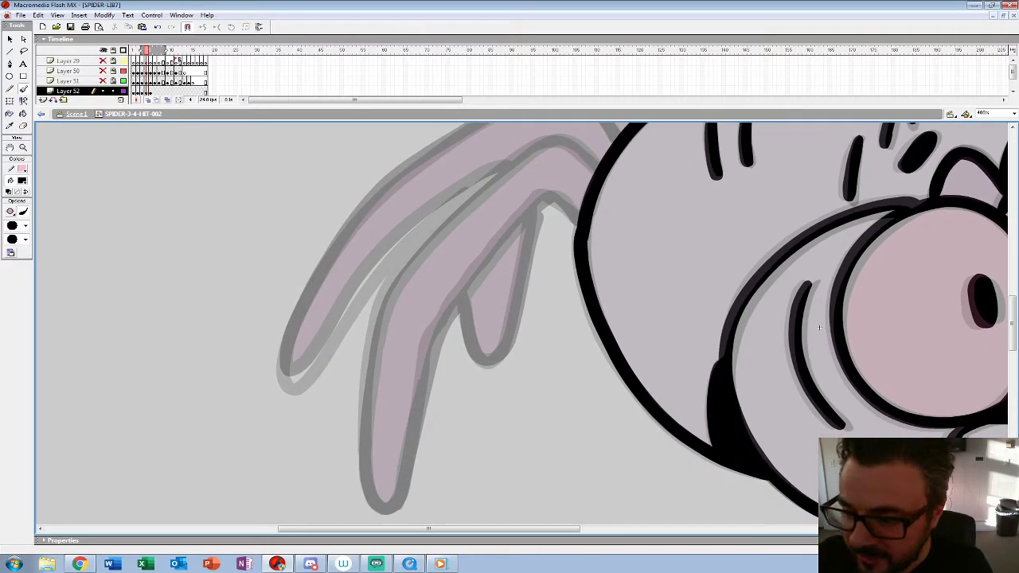
mouse_move(593, 163)
mouse_down()
mouse_move(547, 143)
mouse_move(478, 193)
mouse_move(374, 319)
mouse_up()
mouse_move(578, 223)
mouse_down()
mouse_move(554, 199)
mouse_move(537, 202)
mouse_move(462, 288)
mouse_move(427, 354)
mouse_move(400, 488)
mouse_up()
mouse_move(379, 319)
mouse_down()
mouse_move(367, 365)
mouse_move(369, 470)
mouse_move(371, 489)
mouse_move(368, 358)
mouse_move(371, 483)
mouse_move(387, 516)
mouse_move(404, 477)
mouse_up()
key(ctrl+z)
Step: Ink the long hind leg behind the near one and the short hind leg between it and the body on frame 4
scroll(404, 477, up, 2)
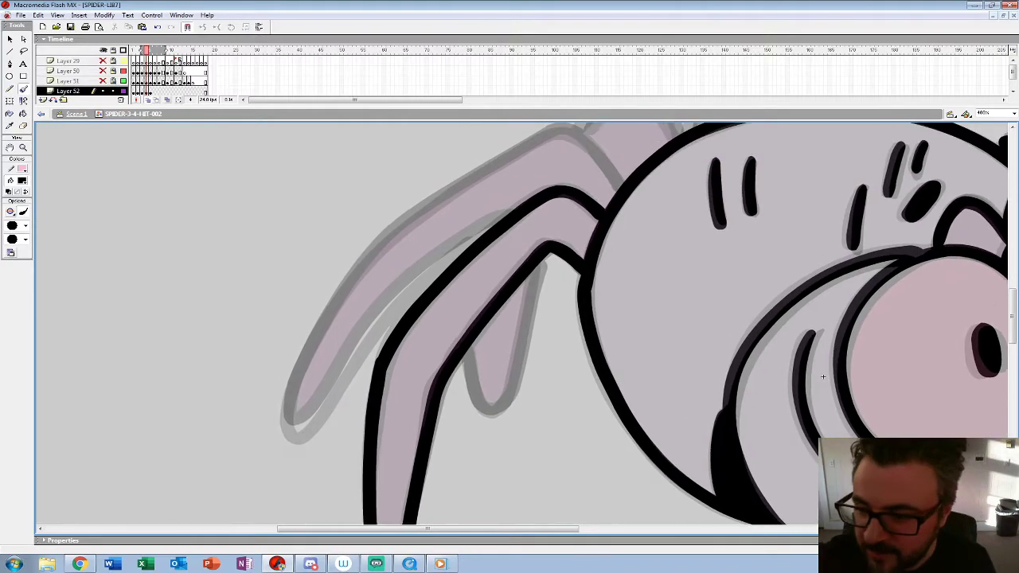
scroll(823, 377, up, 2)
mouse_move(635, 214)
mouse_down()
mouse_move(620, 189)
mouse_move(561, 151)
mouse_move(415, 244)
mouse_move(316, 376)
mouse_move(302, 453)
mouse_move(376, 359)
mouse_move(493, 251)
mouse_up()
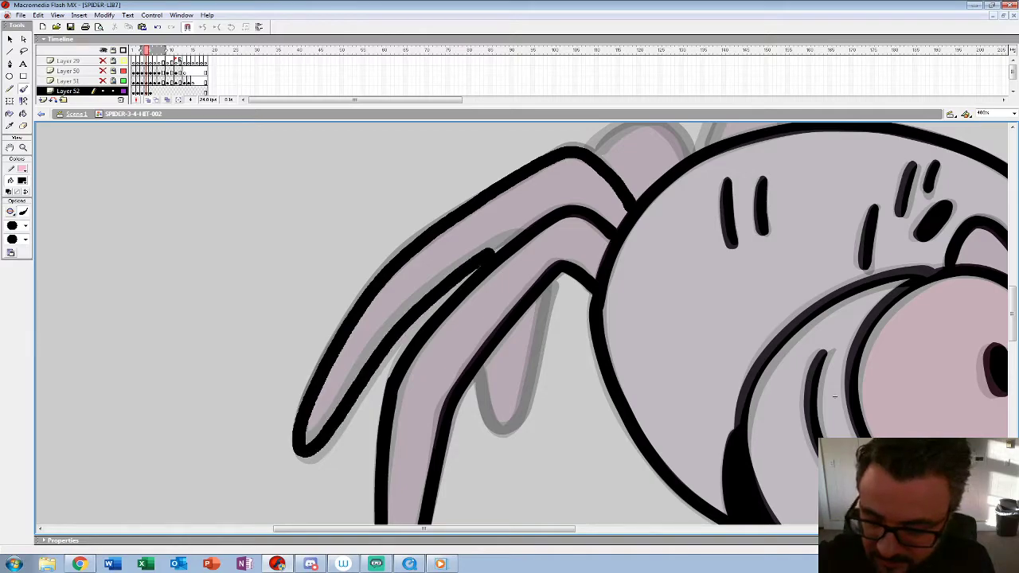
drag(834, 396, 778, 373)
drag(495, 255, 455, 402)
Step: Ink the leg hump behind the body and the far leg rising above the back on frame 4
drag(778, 373, 681, 519)
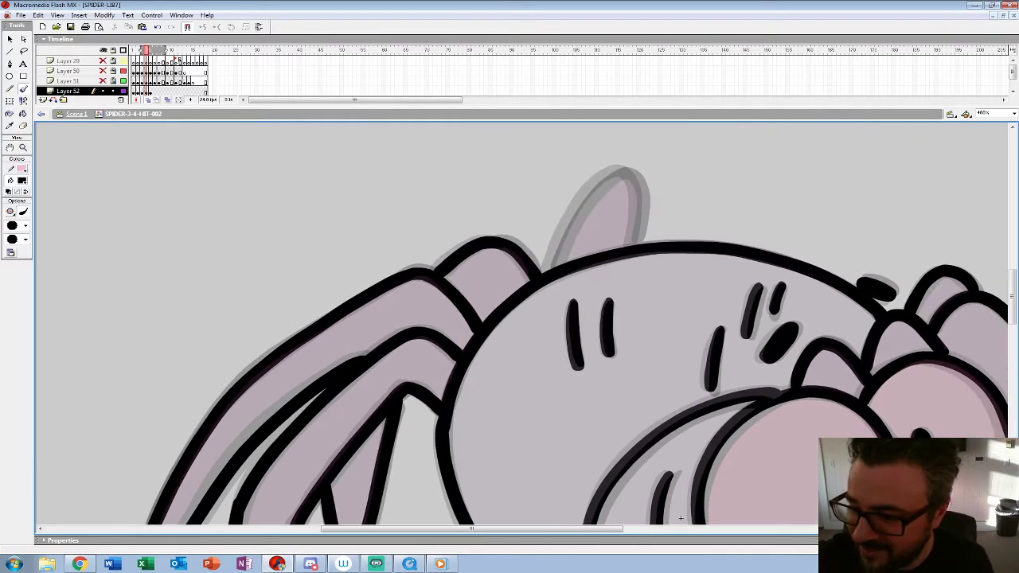
mouse_move(634, 243)
mouse_down()
mouse_move(639, 194)
mouse_move(625, 171)
mouse_move(605, 172)
mouse_move(554, 266)
mouse_up()
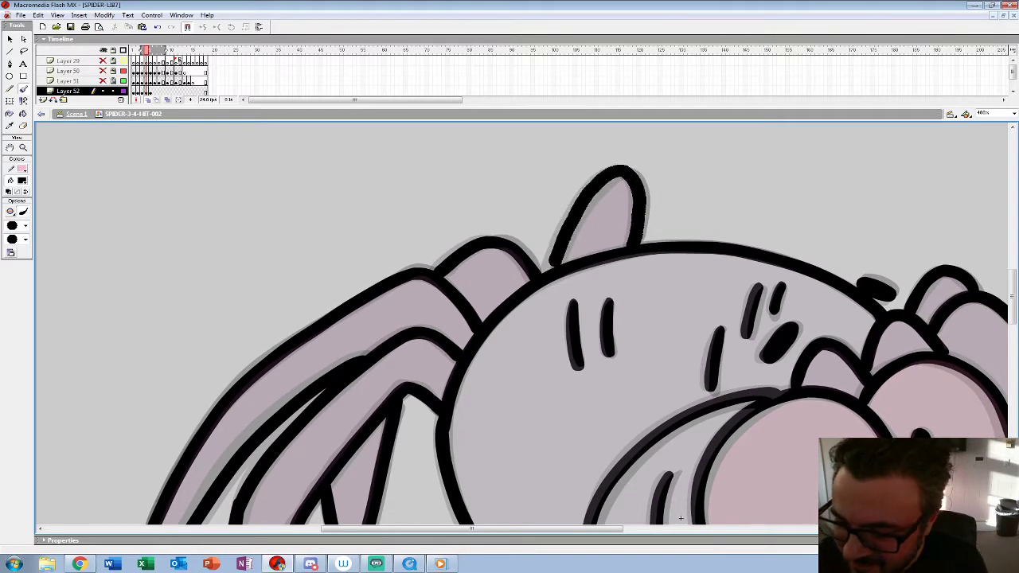
click(23, 147)
alt+click(469, 267)
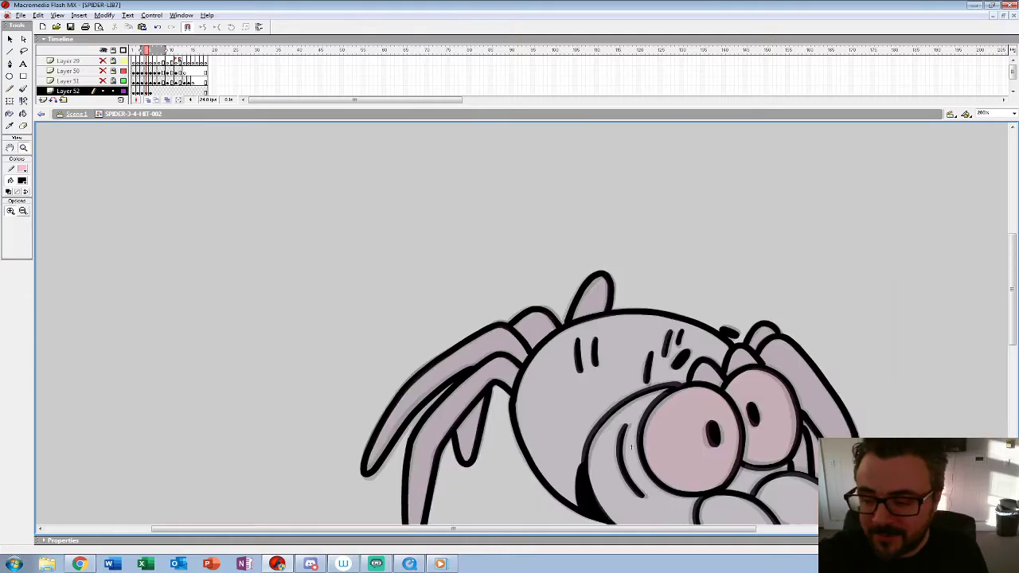
Step: Hide Layer 52, show and unlock Layer 28, and go to its first frame
alt+click(468, 267)
alt+click(468, 267)
drag(478, 107, 477, 163)
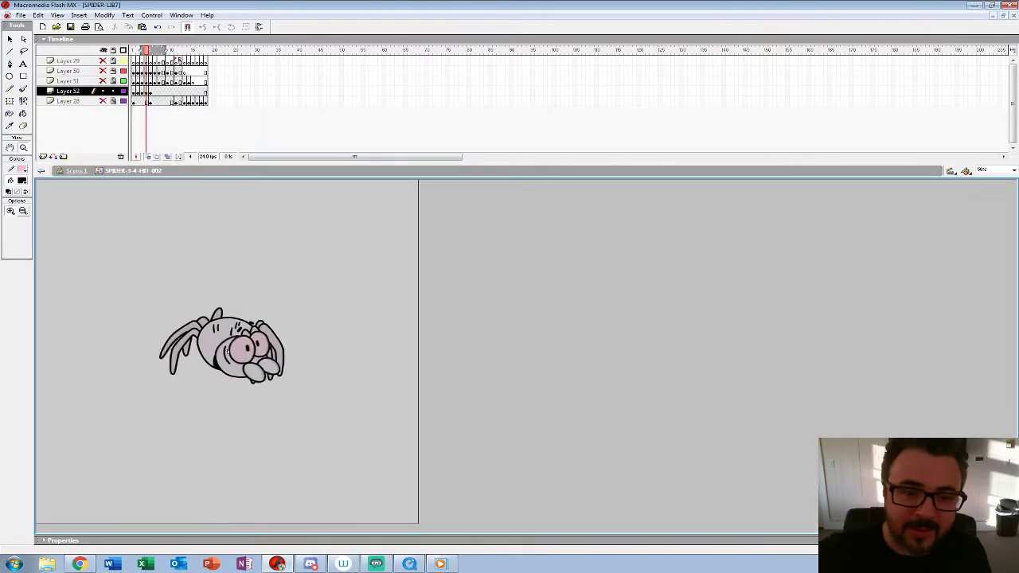
click(103, 91)
click(103, 101)
click(113, 101)
click(134, 101)
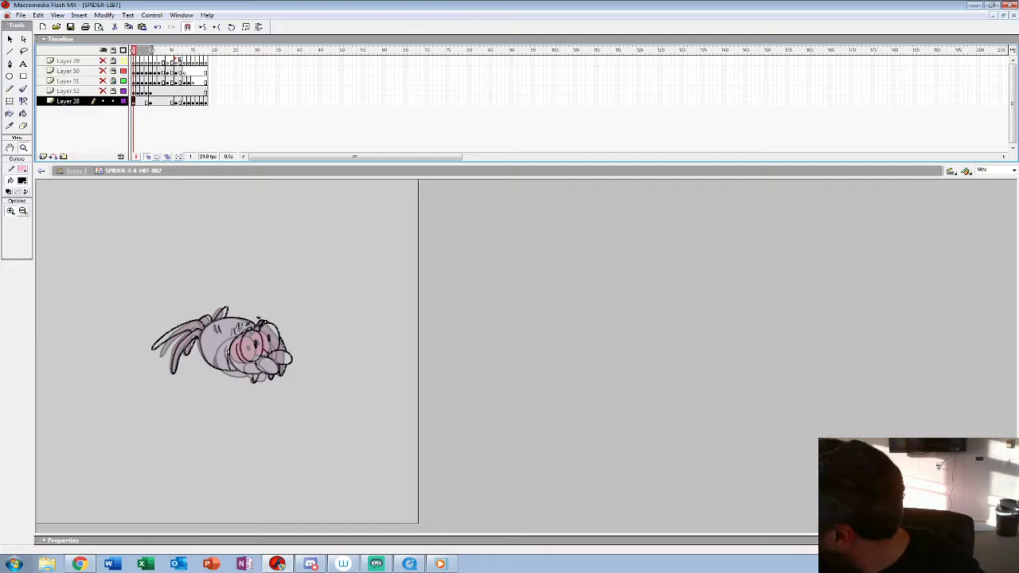
Step: Insert blank keyframes on frames 2, 3 and 4 of Layer 28 and return to frame 2
key(F7)
key(F7)
key(F7)
key(comma)
key(comma)
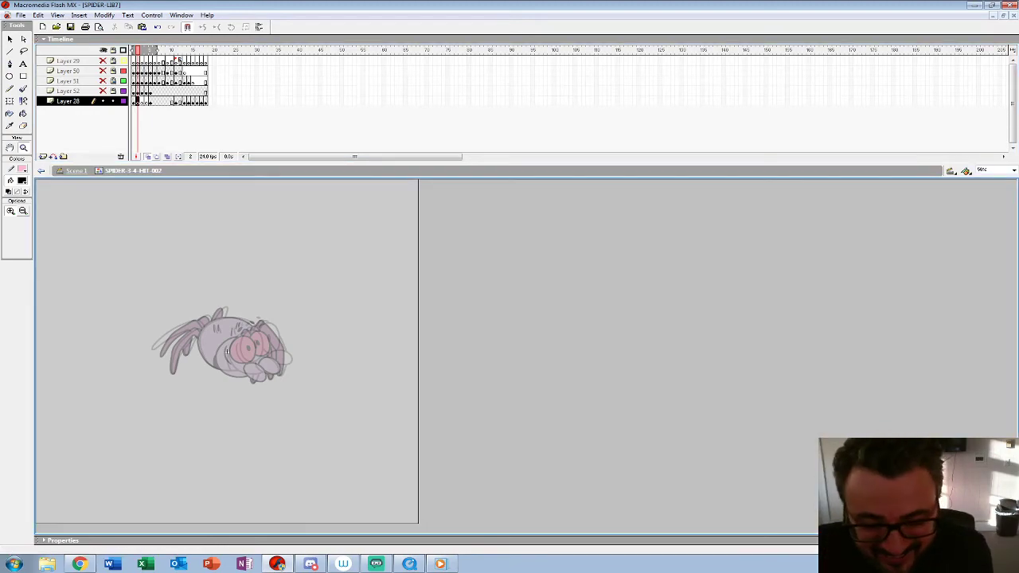
Step: Copy the spider line art from frame 1 into frame 2 in place and nudge it downward and backward
click(227, 351)
click(446, 358)
drag(447, 357, 269, 360)
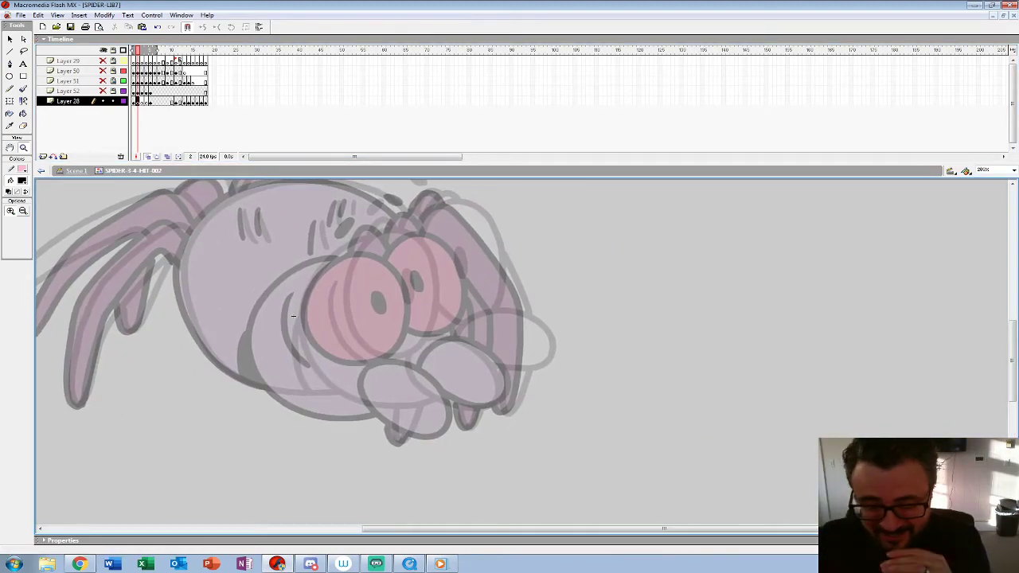
key(comma)
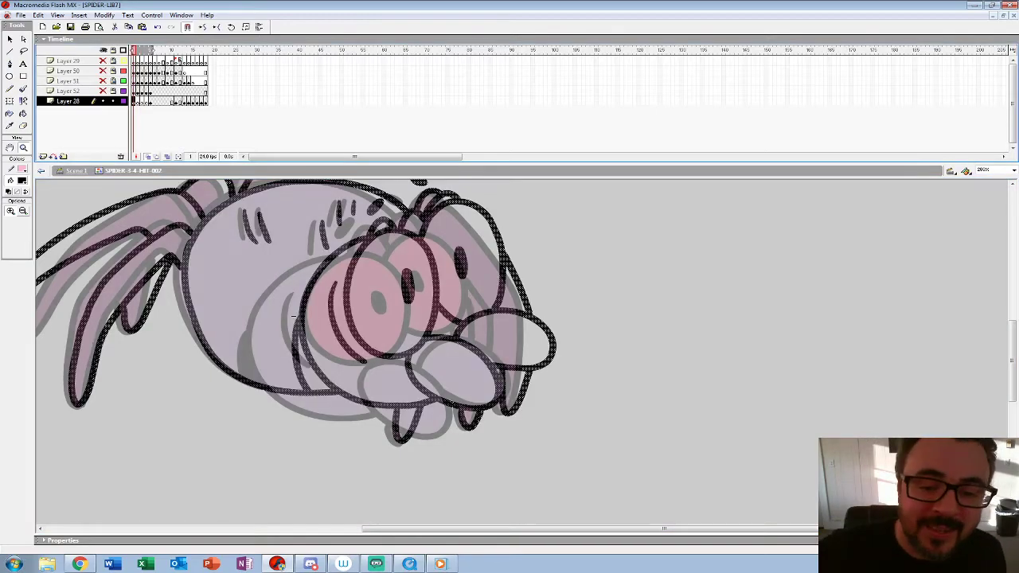
key(period)
key(Down)
key(Down)
key(Down)
key(Down)
key(Down)
key(Down)
key(Down)
key(Down)
key(Down)
key(Down)
key(Down)
key(Down)
key(Down)
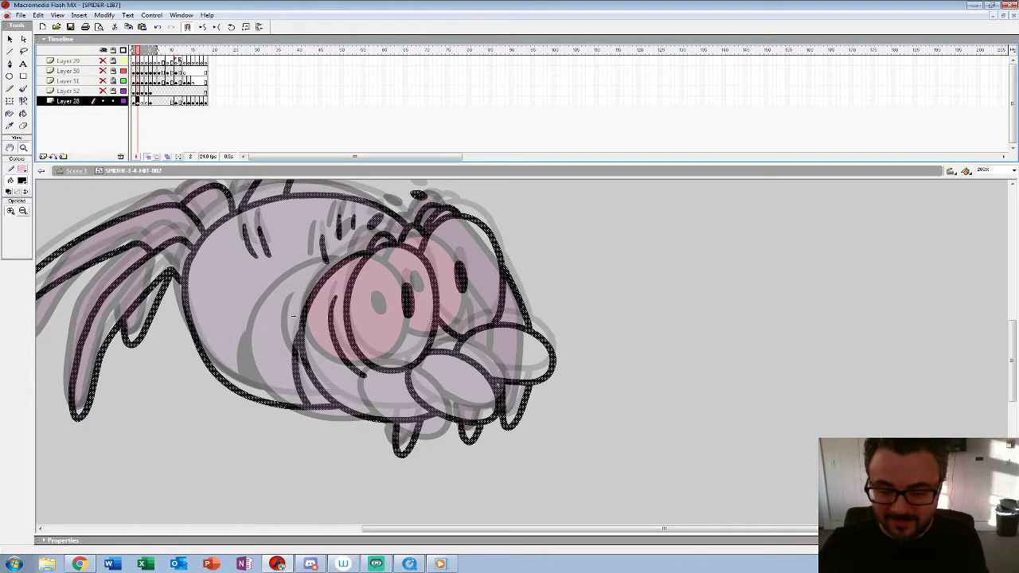
key(Left)
key(Left)
key(Left)
key(Left)
key(Left)
key(Left)
key(Left)
key(Left)
key(Left)
key(Left)
key(Left)
key(Left)
key(Left)
key(Left)
key(Left)
key(Left)
key(Left)
key(Left)
key(Left)
key(Left)
key(Down)
key(Down)
key(Down)
key(Down)
key(Left)
key(Left)
key(Left)
key(Left)
key(Left)
key(Left)
key(Left)
key(Left)
key(Left)
key(Left)
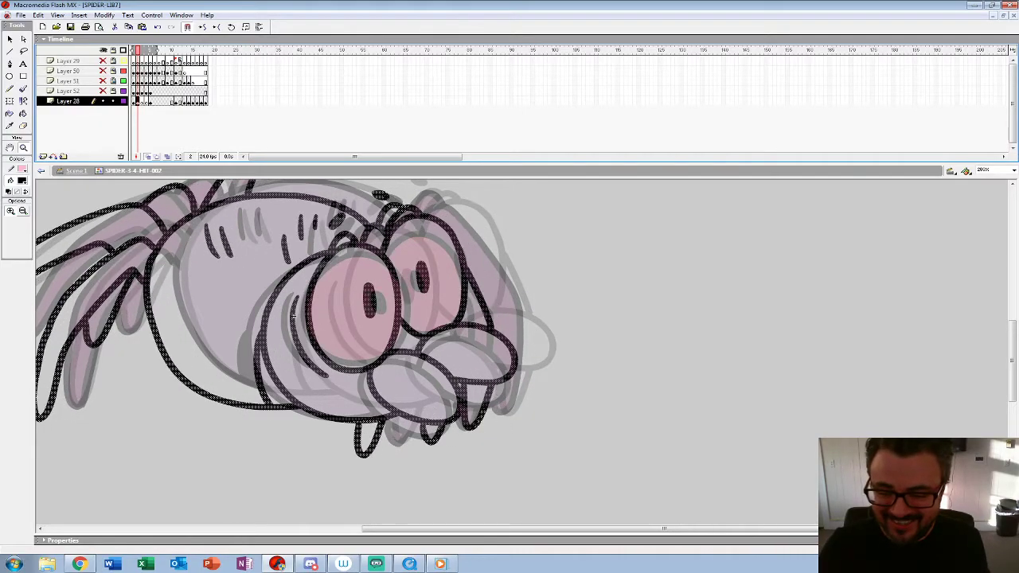
Step: Ink the near eye outline and its pupil on frame 3 of Layer 28, redoing the first failed stroke
key(period)
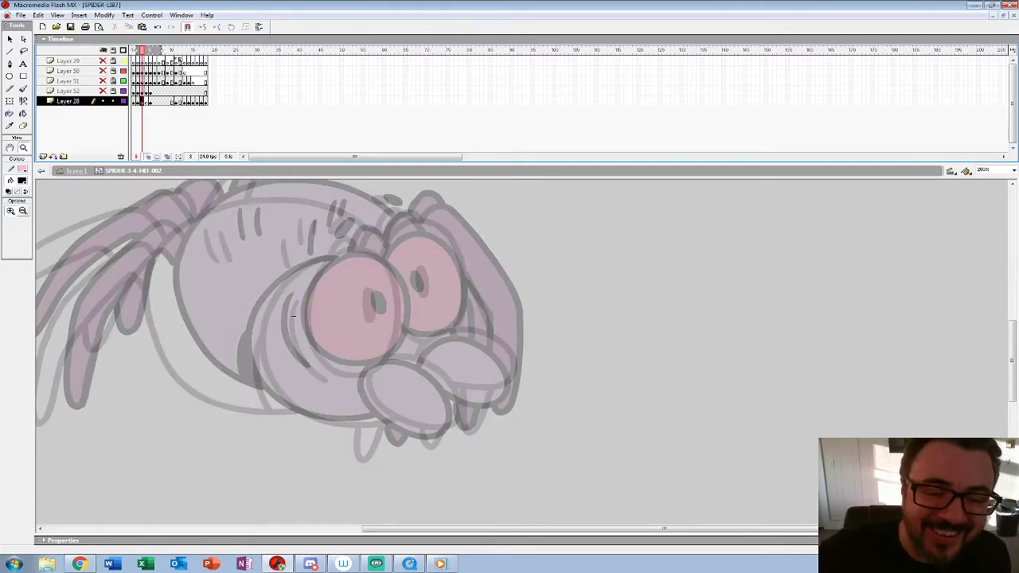
click(294, 316)
mouse_move(294, 316)
mouse_down()
mouse_move(261, 348)
mouse_move(191, 238)
mouse_move(177, 236)
mouse_move(233, 319)
mouse_up()
key(b)
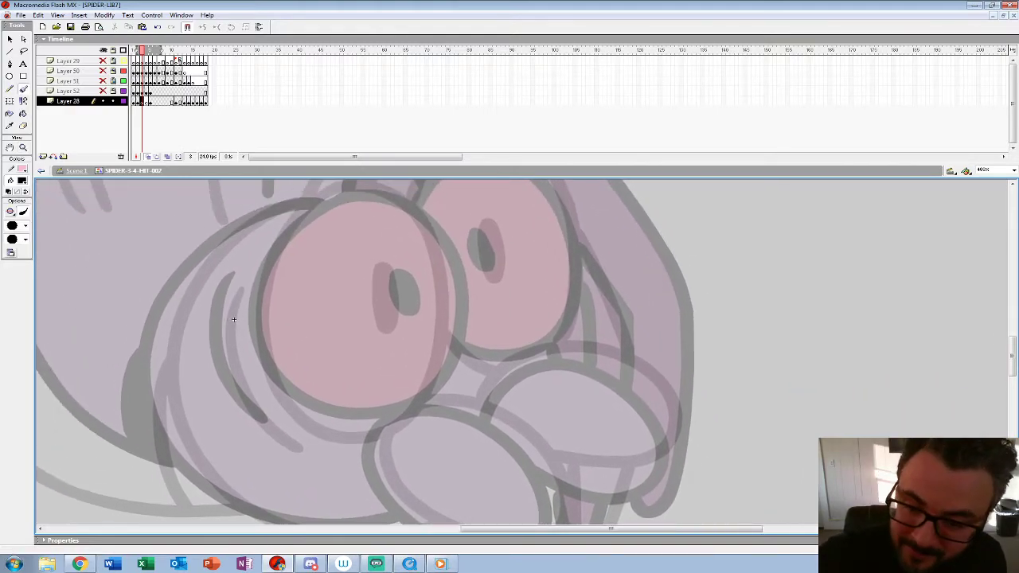
mouse_move(337, 192)
mouse_down()
mouse_move(307, 212)
mouse_move(266, 273)
mouse_move(271, 354)
mouse_move(322, 422)
mouse_move(397, 417)
mouse_up()
key(ctrl+z)
mouse_move(340, 192)
mouse_down()
mouse_move(276, 248)
mouse_move(258, 344)
mouse_move(331, 420)
mouse_move(412, 410)
mouse_move(454, 307)
mouse_move(426, 219)
mouse_move(355, 188)
mouse_up()
mouse_move(390, 272)
mouse_down()
mouse_move(386, 309)
mouse_move(408, 280)
mouse_up()
Step: Ink the two oval mouthparts and the far eye with its pupil on frame 3, redoing the failed stroke
mouse_move(234, 319)
mouse_down()
mouse_move(219, 374)
mouse_move(148, 256)
mouse_move(149, 173)
mouse_up()
mouse_move(288, 278)
mouse_down()
mouse_move(307, 342)
mouse_move(398, 402)
mouse_move(456, 398)
mouse_up()
key(ctrl+z)
mouse_move(306, 277)
mouse_down()
mouse_move(291, 314)
mouse_move(363, 388)
mouse_move(443, 405)
mouse_move(469, 363)
mouse_move(426, 284)
mouse_move(339, 258)
mouse_up()
mouse_move(145, 182)
mouse_down()
mouse_move(114, 377)
mouse_move(124, 416)
mouse_up()
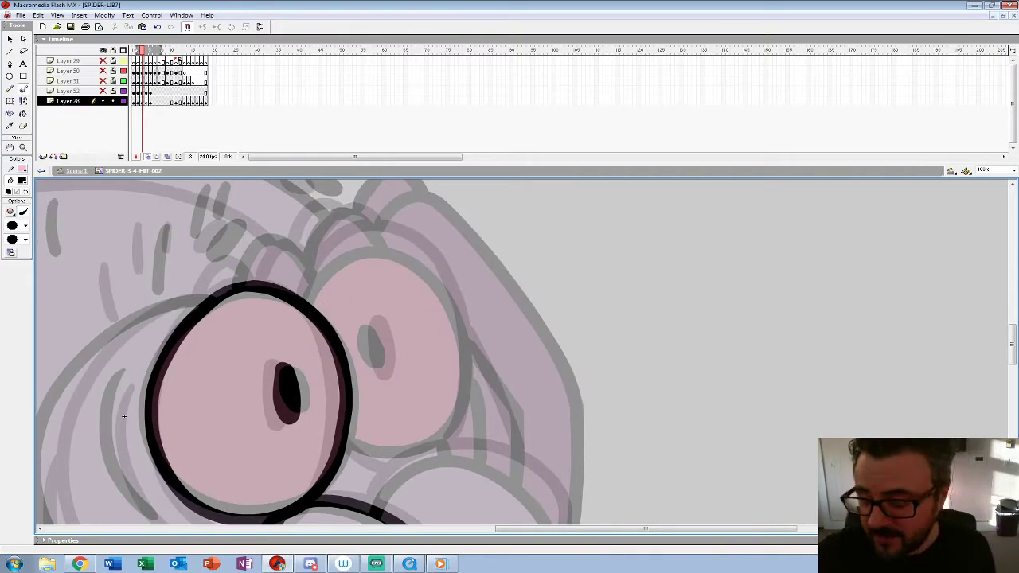
mouse_move(299, 301)
mouse_down()
mouse_move(316, 269)
mouse_move(402, 240)
mouse_move(461, 323)
mouse_move(448, 436)
mouse_move(379, 462)
mouse_move(347, 450)
mouse_up()
mouse_move(368, 333)
mouse_down()
mouse_move(382, 333)
mouse_move(370, 325)
mouse_up()
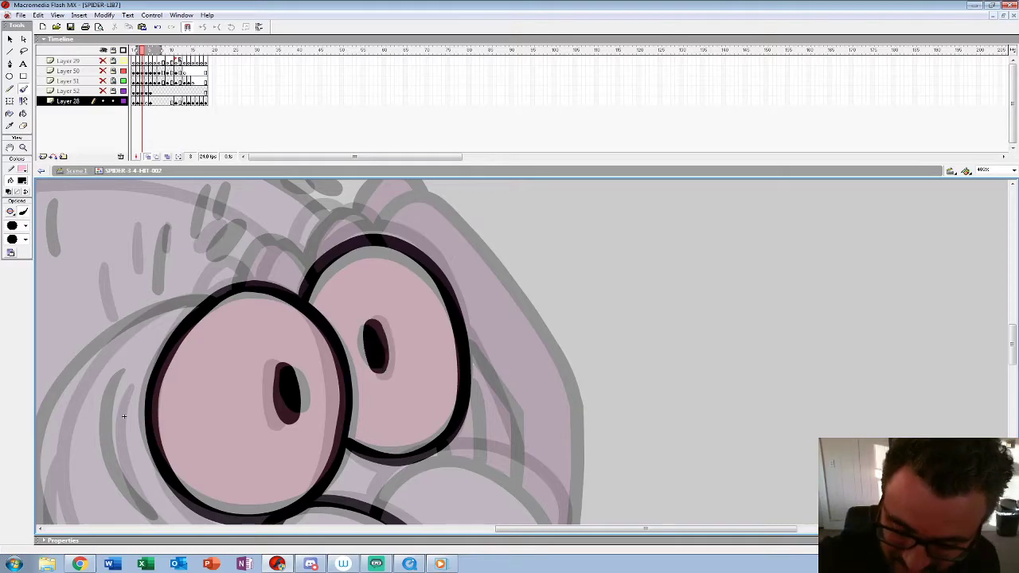
drag(125, 417, 78, 208)
mouse_move(328, 296)
mouse_down()
mouse_move(444, 249)
mouse_move(511, 323)
mouse_move(454, 367)
mouse_move(382, 356)
mouse_up()
Step: Ink the cheek crease, the curved head outline and the two brow marks above the eyes on frame 3
mouse_move(79, 208)
mouse_down()
mouse_move(158, 272)
mouse_move(328, 312)
mouse_move(344, 301)
mouse_up()
mouse_move(343, 256)
mouse_down()
mouse_move(328, 290)
mouse_move(367, 388)
mouse_move(391, 411)
mouse_up()
drag(391, 412, 395, 445)
mouse_move(413, 207)
mouse_down()
mouse_move(306, 275)
mouse_move(271, 336)
mouse_move(293, 230)
mouse_move(290, 278)
mouse_move(359, 393)
mouse_move(525, 430)
mouse_up()
key(ctrl+z)
mouse_move(295, 226)
mouse_down()
mouse_move(291, 252)
mouse_move(323, 357)
mouse_move(430, 425)
mouse_move(539, 422)
mouse_up()
mouse_move(368, 217)
mouse_down()
mouse_move(334, 326)
mouse_move(358, 444)
mouse_up()
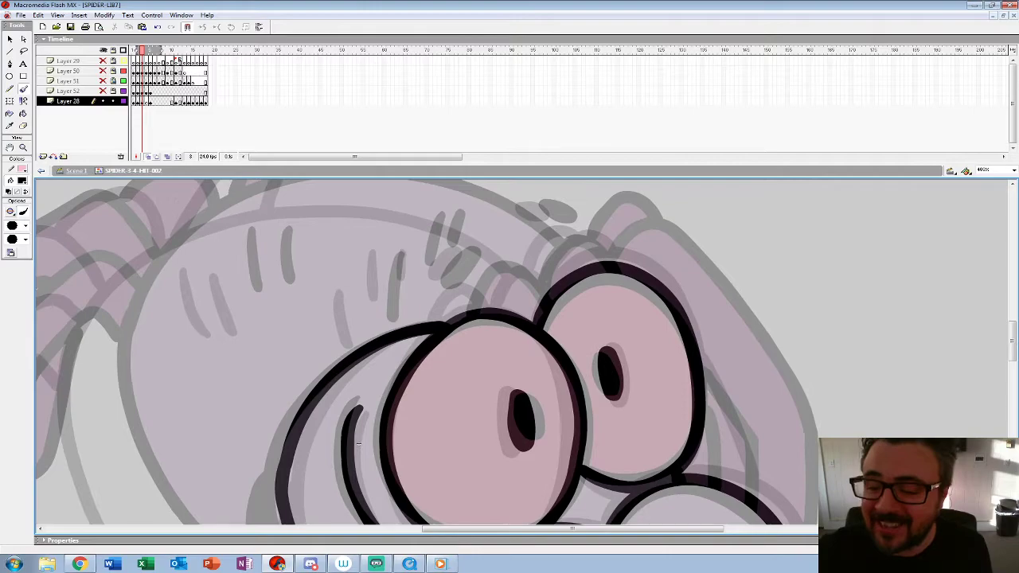
drag(470, 251, 438, 282)
drag(530, 207, 566, 217)
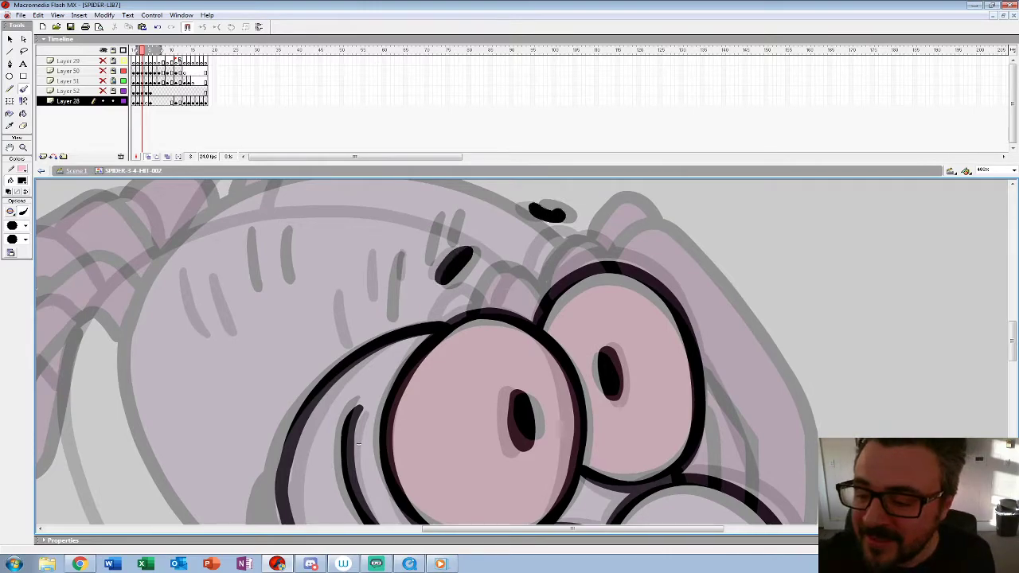
Step: Replace frame 2's drawing with the inked head from frame 3 and nudge the head forward and slightly upward
key(ctrl+1)
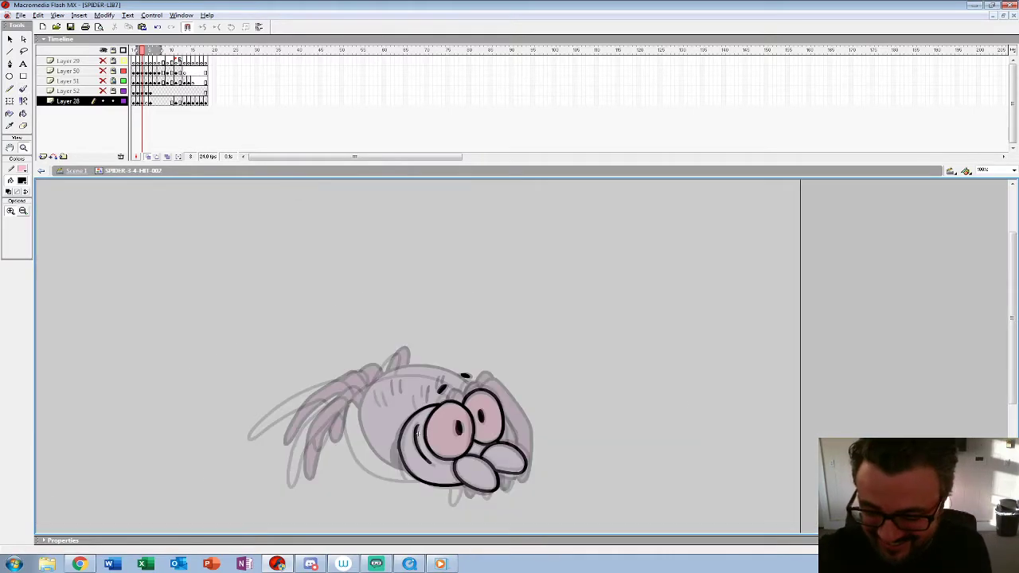
click(138, 101)
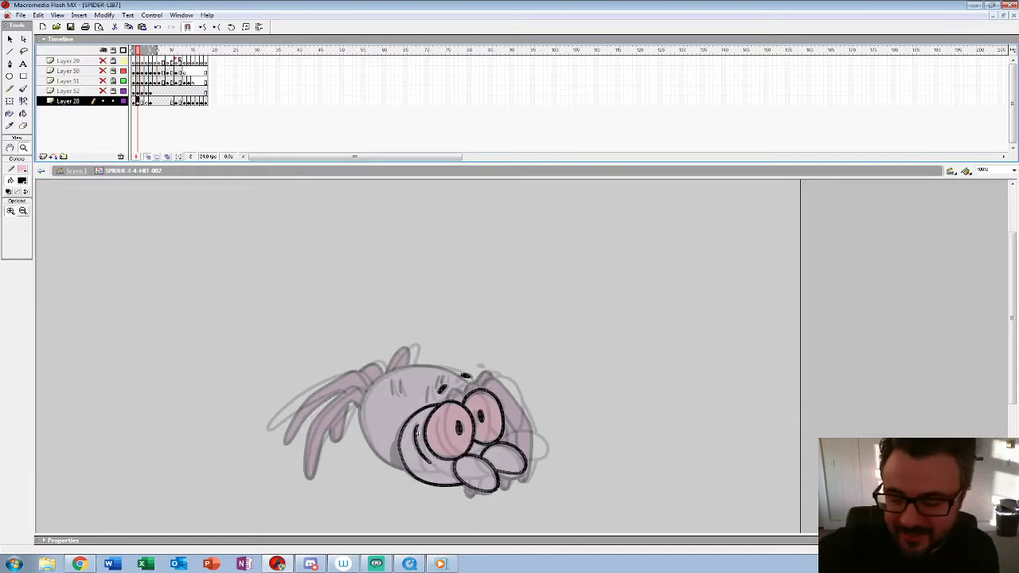
click(550, 432)
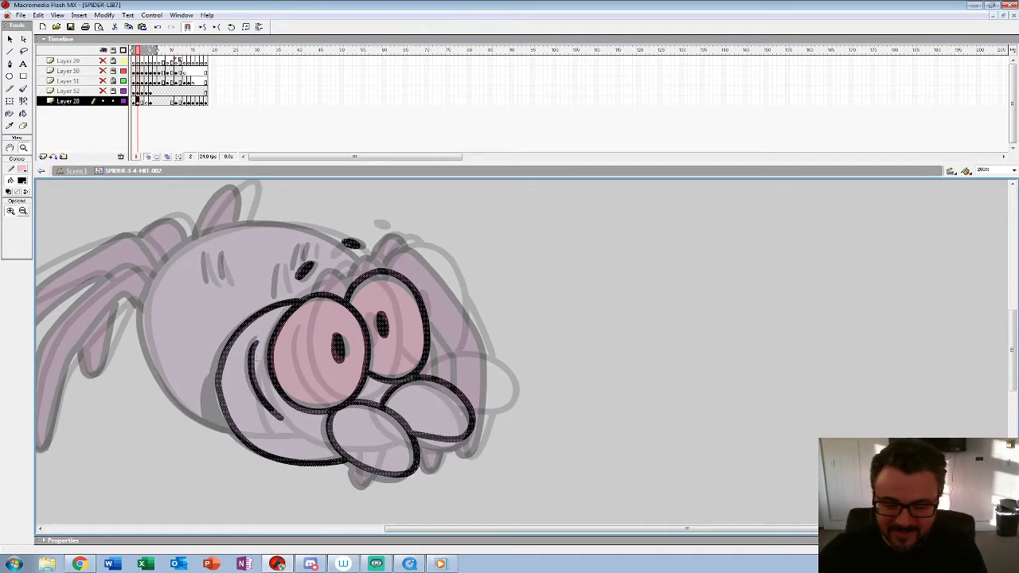
key(shift+Right)
key(shift+Right)
key(Up)
key(Up)
key(Up)
key(Up)
key(Up)
key(Up)
key(Up)
key(Up)
key(Up)
key(Up)
key(Right)
key(Right)
key(Right)
key(Right)
key(Right)
key(Down)
key(Down)
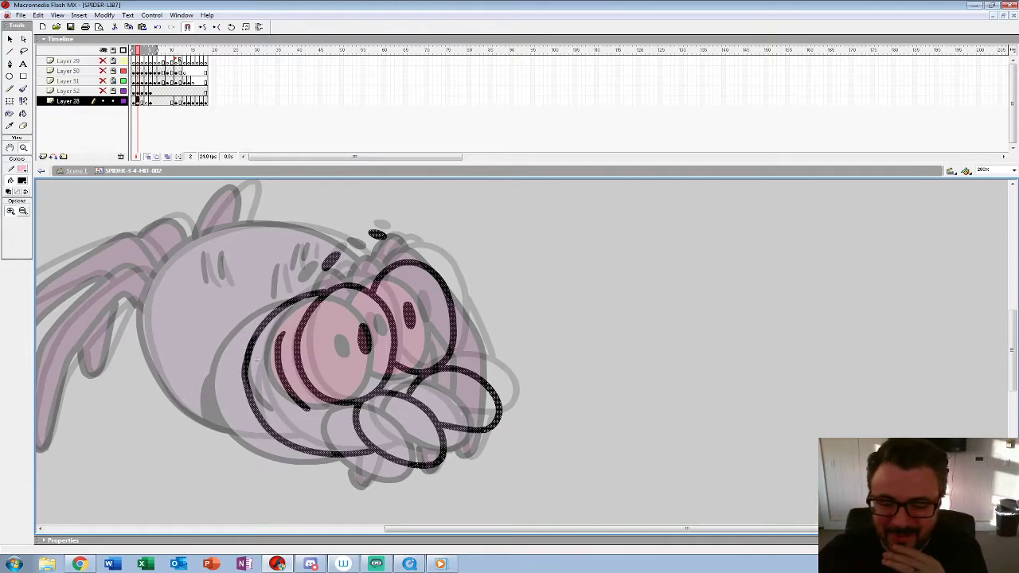
key(Left)
key(Left)
key(Left)
key(Left)
key(Left)
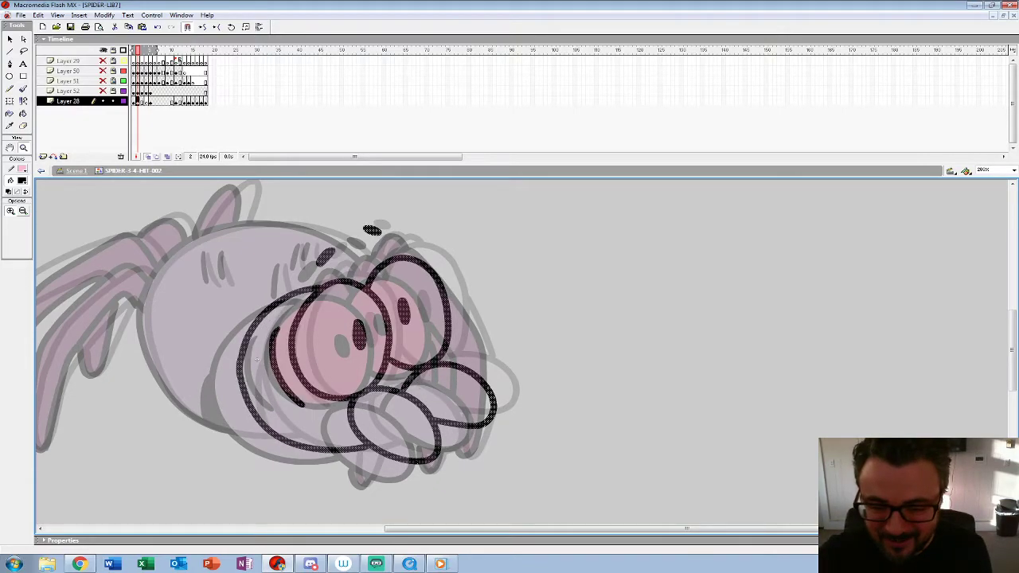
key(Up)
key(Left)
key(Right)
key(Right)
key(Right)
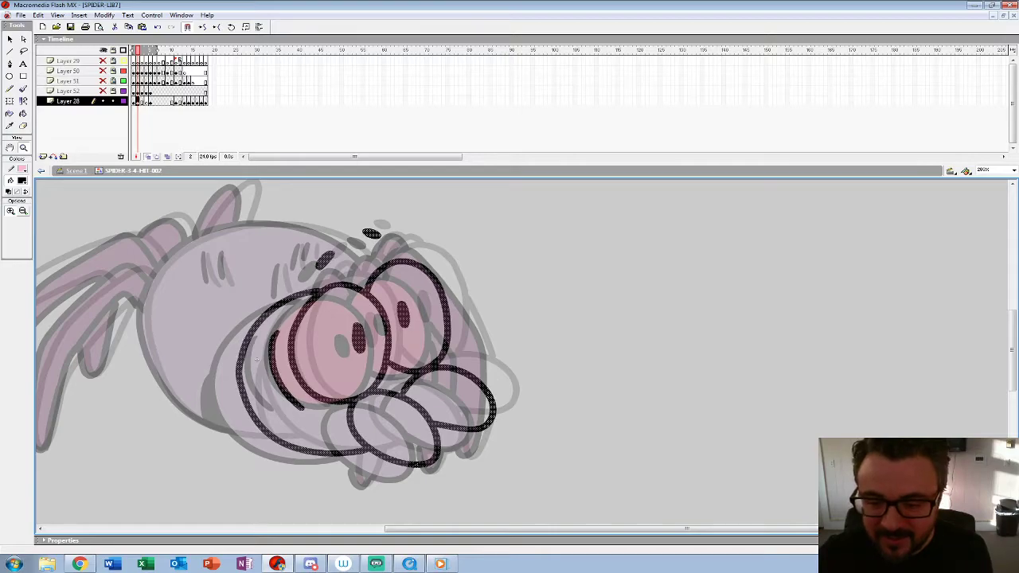
Step: Ink the small leg tips below the head and the long outer edge of the front leg on frame 2
click(368, 429)
mouse_move(367, 429)
mouse_down()
mouse_move(360, 420)
mouse_move(228, 428)
mouse_up()
click(23, 89)
mouse_move(350, 395)
mouse_down()
mouse_move(354, 452)
mouse_move(396, 400)
mouse_move(306, 388)
mouse_up()
mouse_move(390, 415)
mouse_down()
mouse_move(414, 390)
mouse_move(419, 327)
mouse_move(462, 384)
mouse_up()
drag(454, 301, 447, 542)
mouse_move(296, 238)
mouse_down()
mouse_move(337, 199)
mouse_move(410, 253)
mouse_move(500, 418)
mouse_move(503, 485)
mouse_up()
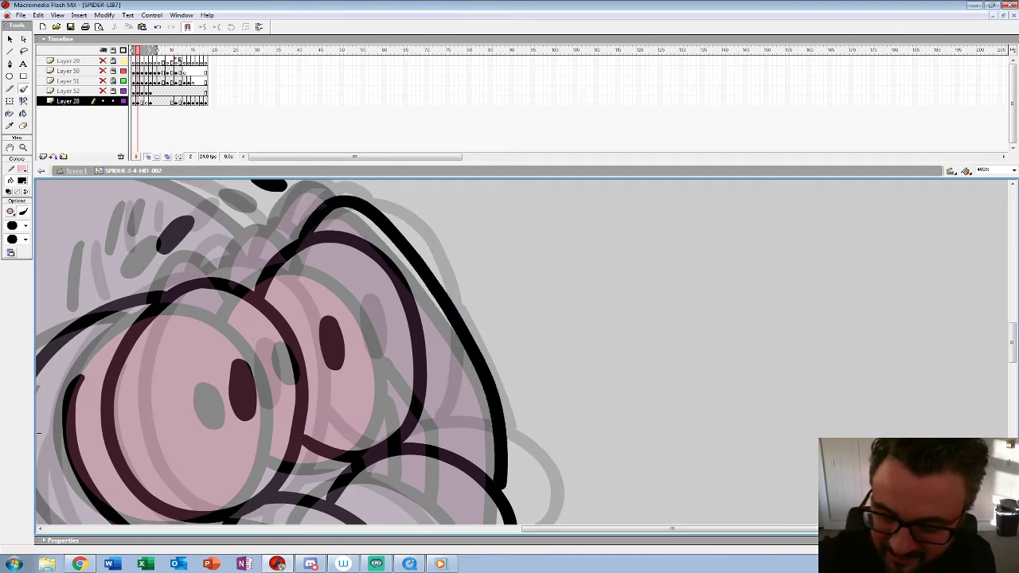
Step: Ink the inner front leg line and the rounded leg bumps above both eyes on frame 2
drag(38, 434, 135, 477)
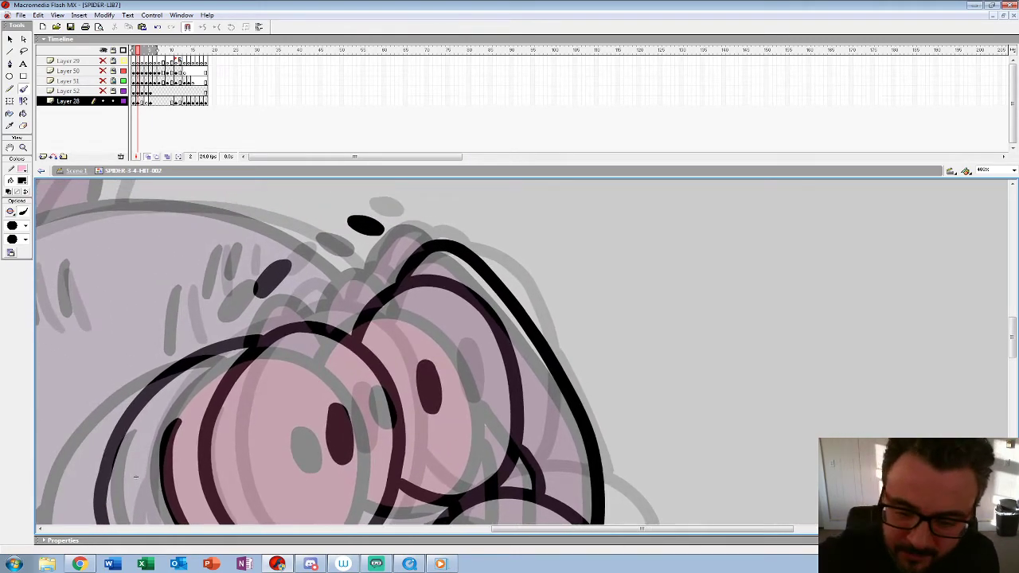
drag(296, 293, 263, 335)
mouse_move(333, 328)
mouse_down()
mouse_move(359, 275)
mouse_move(393, 282)
mouse_up()
drag(135, 478, 223, 473)
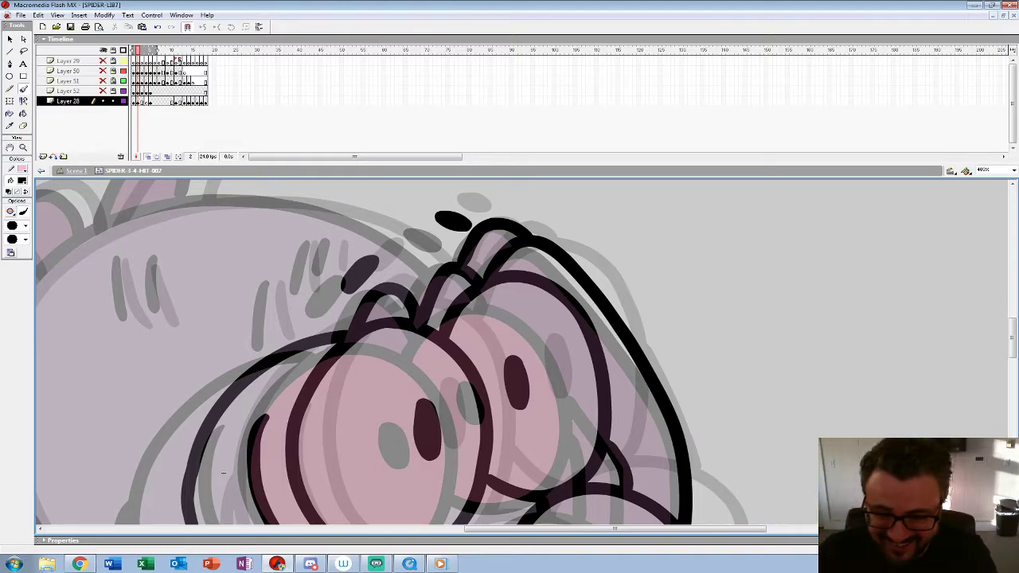
Step: Ink the short hair strokes near the brow and the pair on the abdomen on frame 2
drag(271, 317, 275, 340)
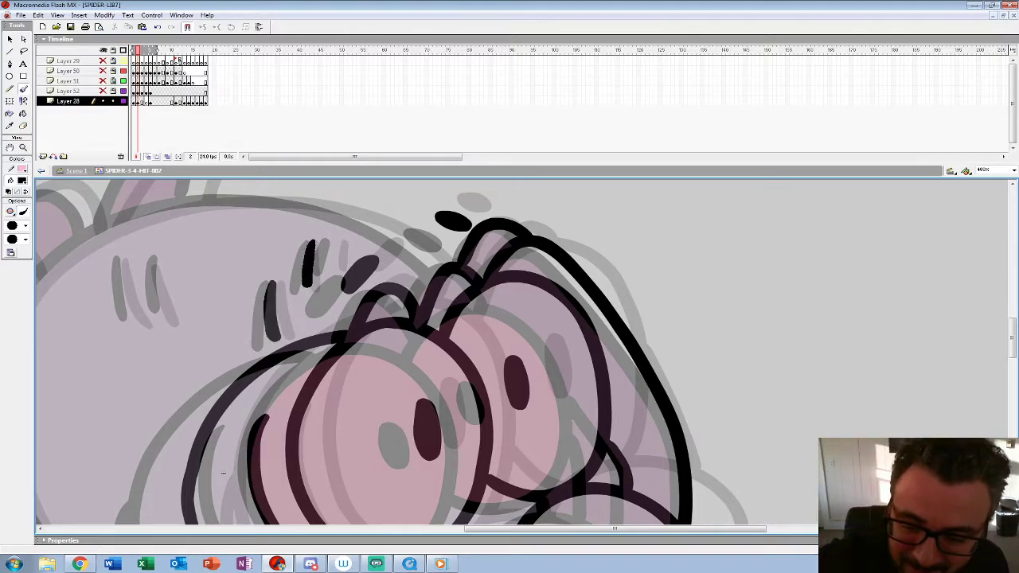
drag(334, 243, 330, 269)
drag(330, 269, 535, 275)
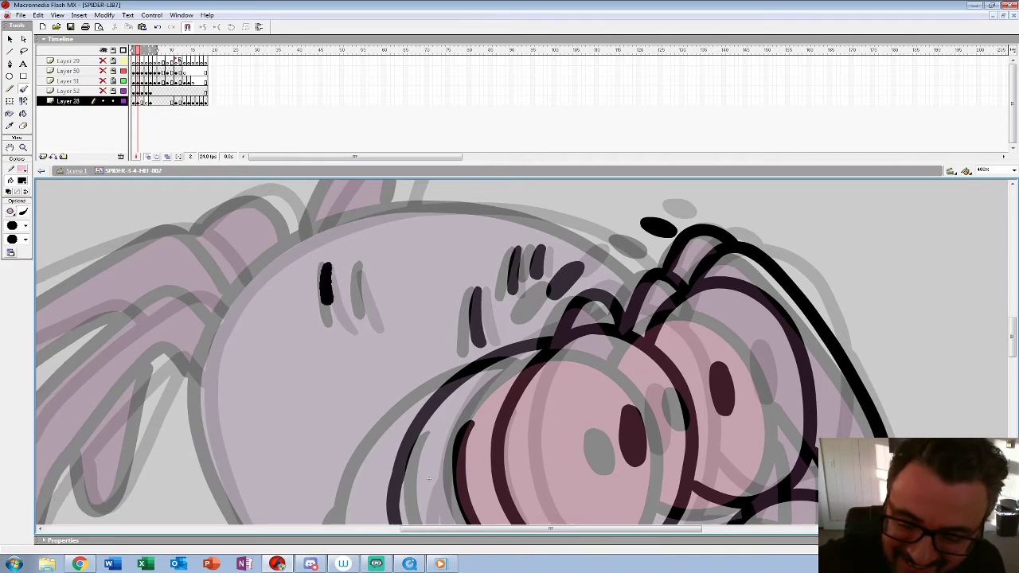
drag(327, 299, 340, 333)
drag(358, 270, 367, 320)
drag(366, 320, 371, 331)
Step: Ink the round abdomen outline from back to belly and the crease behind the head on frame 2
mouse_move(646, 278)
mouse_down()
mouse_move(562, 235)
mouse_move(479, 219)
mouse_move(389, 223)
mouse_move(306, 250)
mouse_move(251, 293)
mouse_move(213, 351)
mouse_move(203, 398)
mouse_up()
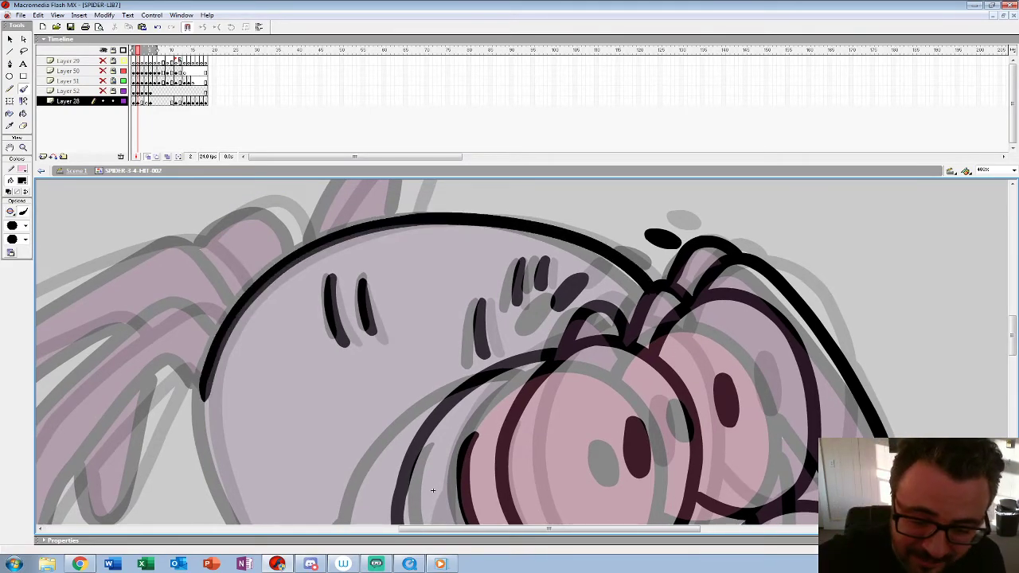
drag(433, 491, 477, 300)
mouse_move(241, 183)
mouse_down()
mouse_move(253, 239)
mouse_move(314, 374)
mouse_move(416, 443)
mouse_move(509, 459)
mouse_up()
mouse_move(443, 317)
mouse_down()
mouse_move(430, 374)
mouse_move(465, 453)
mouse_up()
drag(478, 299, 763, 385)
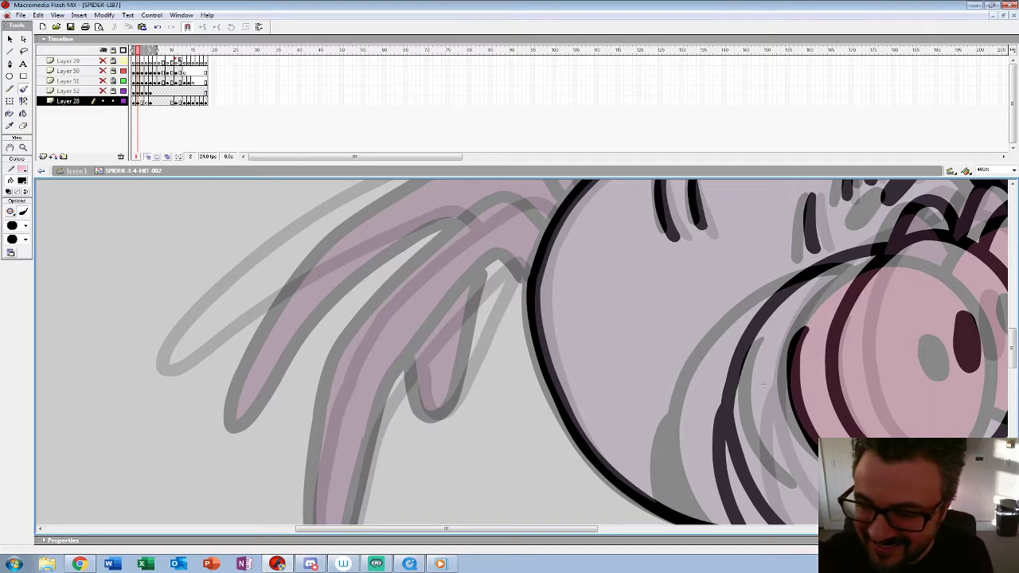
Step: Ink the outlines of the two long hind legs behind the abdomen on frame 2
drag(510, 164, 510, 84)
mouse_move(551, 141)
mouse_down()
mouse_move(503, 122)
mouse_move(381, 227)
mouse_move(319, 342)
mouse_move(317, 471)
mouse_move(357, 414)
mouse_move(426, 263)
mouse_move(509, 170)
mouse_move(529, 199)
mouse_move(549, 279)
mouse_up()
mouse_move(577, 155)
mouse_down()
mouse_move(433, 175)
mouse_move(243, 322)
mouse_move(211, 418)
mouse_move(373, 272)
mouse_move(476, 217)
mouse_move(484, 225)
mouse_move(425, 297)
mouse_up()
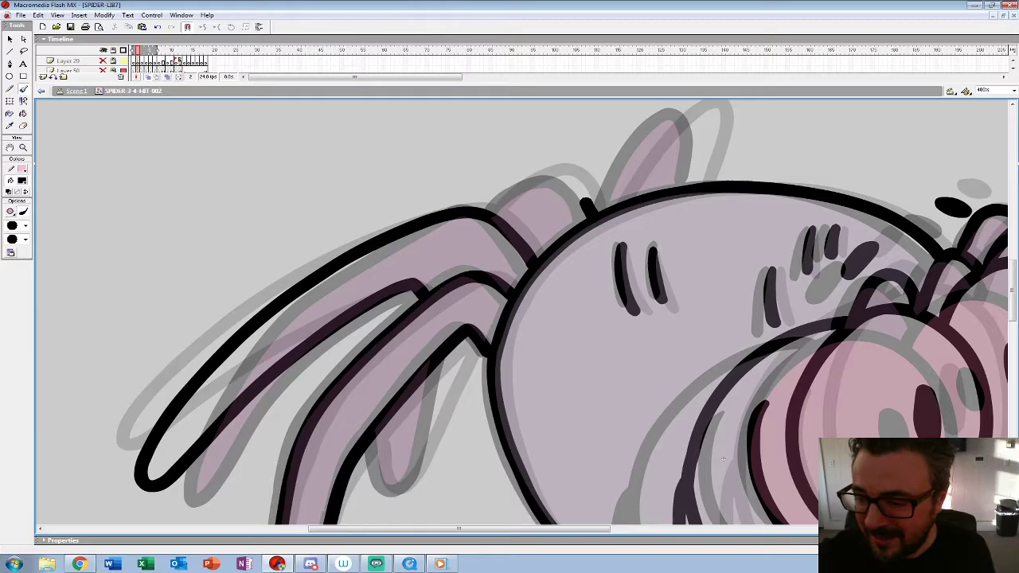
Step: Ink the leg hump, the short hind leg and the far leg rising above the back on frame 2
mouse_move(593, 209)
mouse_down()
mouse_move(554, 177)
mouse_move(499, 203)
mouse_up()
mouse_move(464, 342)
mouse_down()
mouse_move(403, 483)
mouse_move(380, 431)
mouse_move(269, 511)
mouse_up()
mouse_move(493, 288)
mouse_down()
mouse_move(586, 187)
mouse_move(597, 209)
mouse_move(587, 263)
mouse_up()
Step: Review the motion across frames 2 to 4 and compare the inked frame 2 with the onion skins on frame 3
double_click(23, 148)
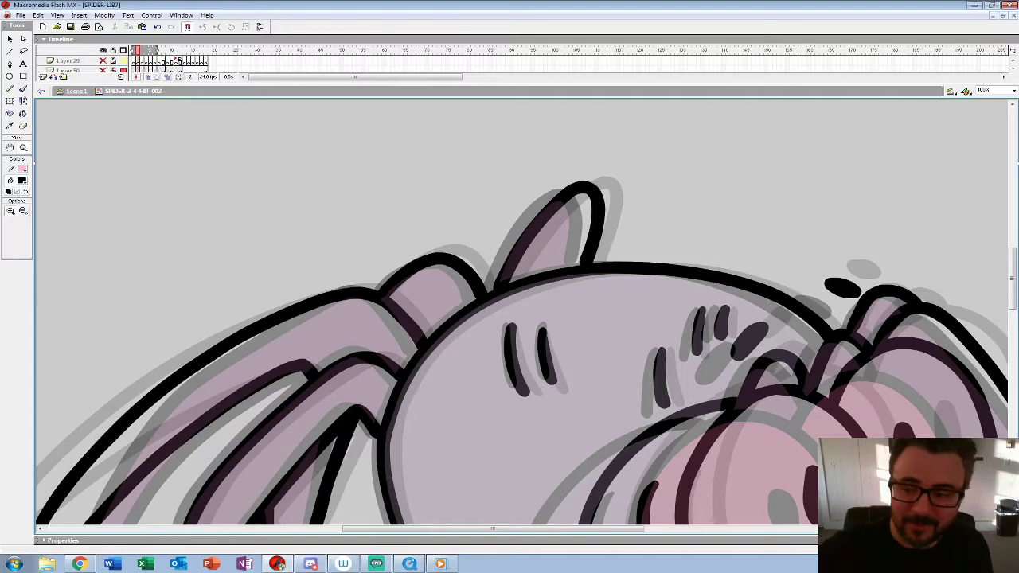
key(ctrl+minus)
drag(238, 84, 239, 155)
drag(137, 50, 145, 50)
key(comma)
click(237, 337)
click(457, 322)
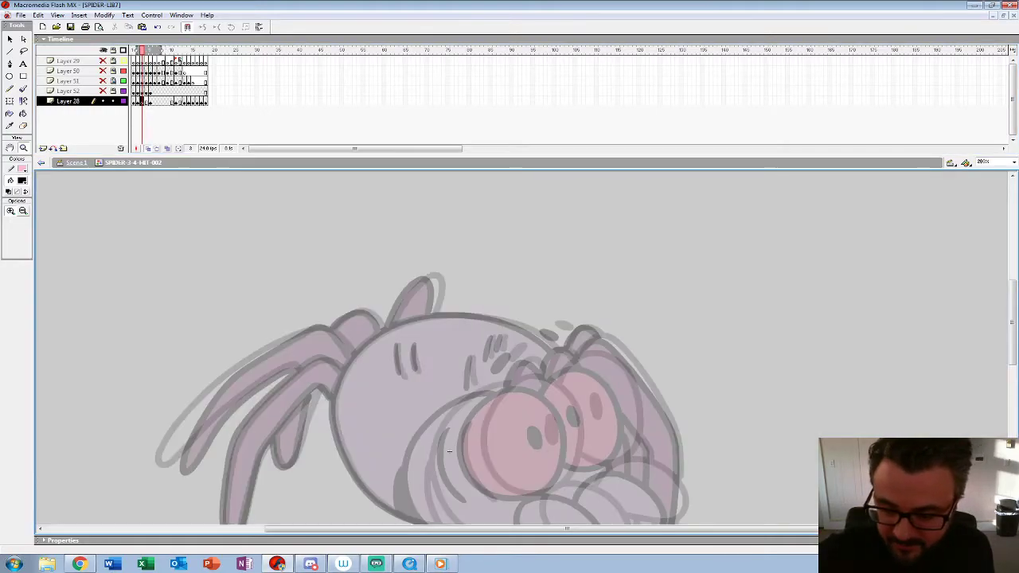
drag(449, 452, 366, 364)
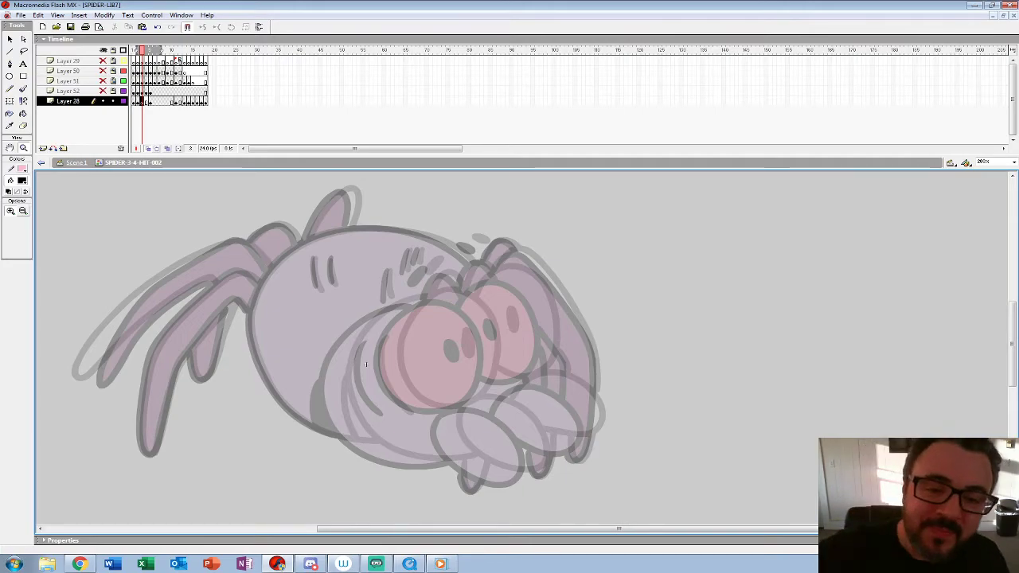
key(comma)
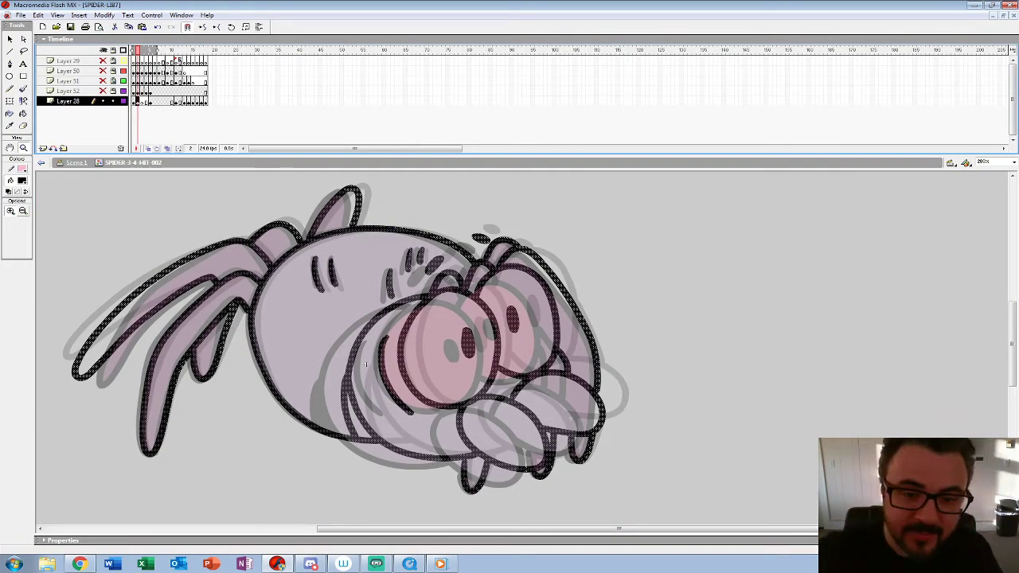
key(period)
Step: Ink the near eye outline and pupil on the empty frame 3 between the neighbouring poses, redoing the failed stroke
key(ctrl+equal)
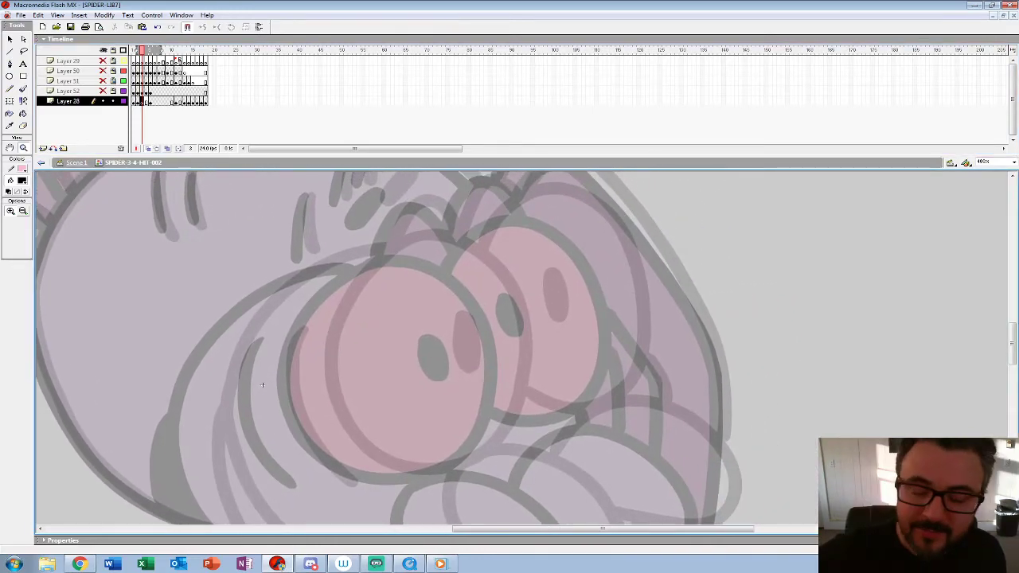
drag(263, 385, 255, 348)
mouse_move(363, 229)
mouse_down()
mouse_move(330, 257)
mouse_move(301, 332)
mouse_move(338, 416)
mouse_up()
key(ctrl+z)
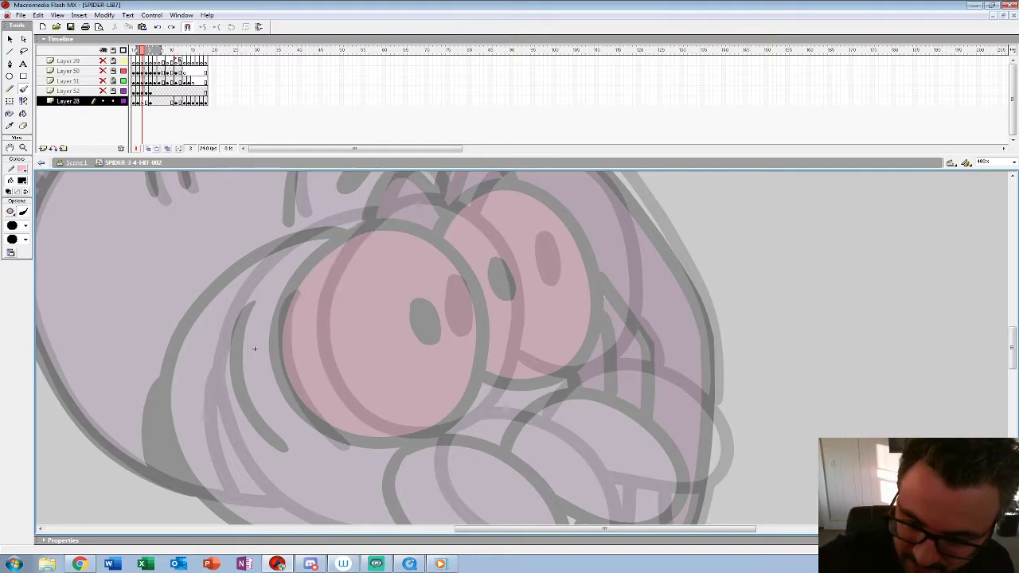
mouse_move(354, 231)
mouse_down()
mouse_move(297, 343)
mouse_move(324, 406)
mouse_move(372, 437)
mouse_move(417, 441)
mouse_move(457, 426)
mouse_move(492, 376)
mouse_move(498, 328)
mouse_move(480, 261)
mouse_move(414, 213)
mouse_up()
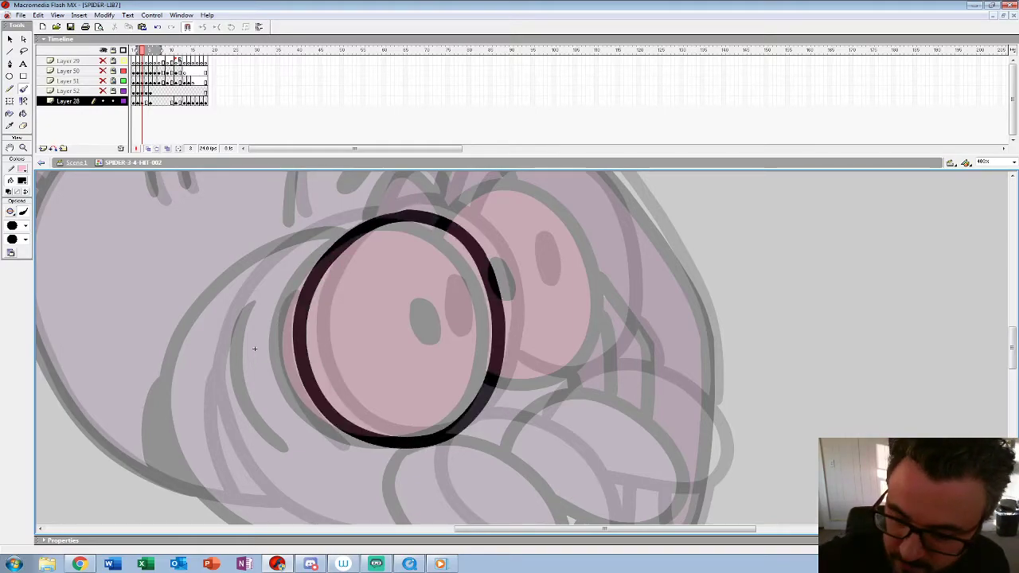
mouse_move(452, 336)
mouse_down()
mouse_move(443, 288)
mouse_move(430, 314)
mouse_up()
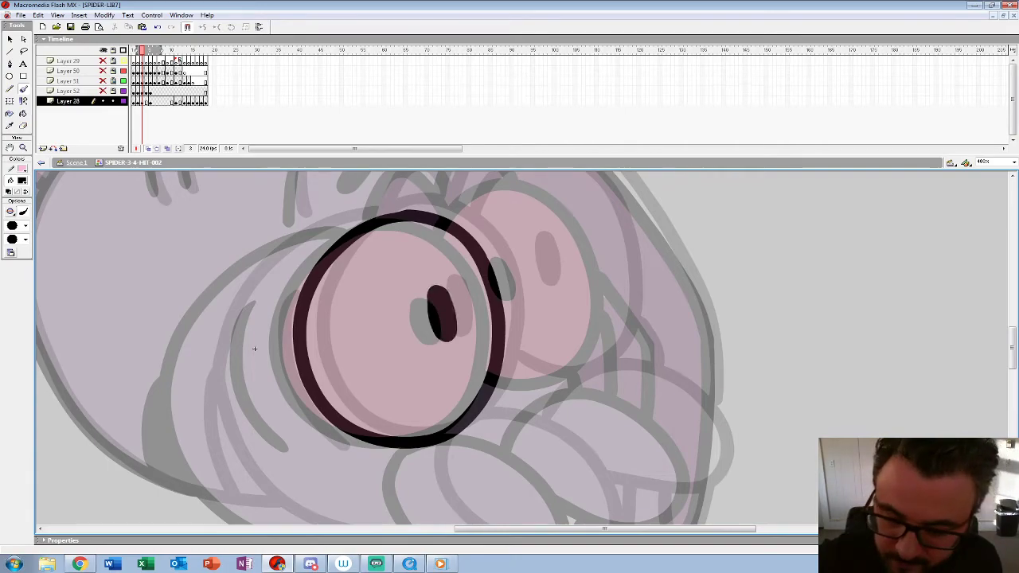
Step: Ink the far eye with its pupil, the two oval mouthparts and the crease behind the near eye on frame 3
mouse_move(255, 348)
mouse_down()
mouse_move(272, 402)
mouse_move(314, 446)
mouse_up()
drag(254, 349, 157, 179)
mouse_move(326, 278)
mouse_down()
mouse_move(350, 364)
mouse_move(450, 410)
mouse_move(492, 360)
mouse_move(453, 284)
mouse_move(361, 257)
mouse_move(271, 398)
mouse_move(196, 360)
mouse_up()
mouse_move(317, 421)
mouse_down()
mouse_move(385, 437)
mouse_move(438, 421)
mouse_move(442, 368)
mouse_move(391, 315)
mouse_move(313, 306)
mouse_move(263, 362)
mouse_up()
drag(231, 303, 338, 468)
mouse_move(301, 325)
mouse_down()
mouse_move(327, 279)
mouse_move(425, 279)
mouse_move(459, 405)
mouse_move(414, 473)
mouse_move(343, 471)
mouse_up()
mouse_move(359, 347)
mouse_down()
mouse_move(372, 360)
mouse_move(361, 344)
mouse_move(561, 196)
mouse_move(607, 256)
mouse_move(346, 387)
mouse_move(294, 442)
mouse_move(299, 474)
mouse_up()
drag(418, 293, 433, 270)
mouse_move(300, 474)
mouse_down()
mouse_move(371, 331)
mouse_move(355, 331)
mouse_move(361, 322)
mouse_up()
mouse_move(484, 190)
mouse_down()
mouse_move(429, 199)
mouse_move(340, 256)
mouse_move(310, 302)
mouse_move(303, 376)
mouse_up()
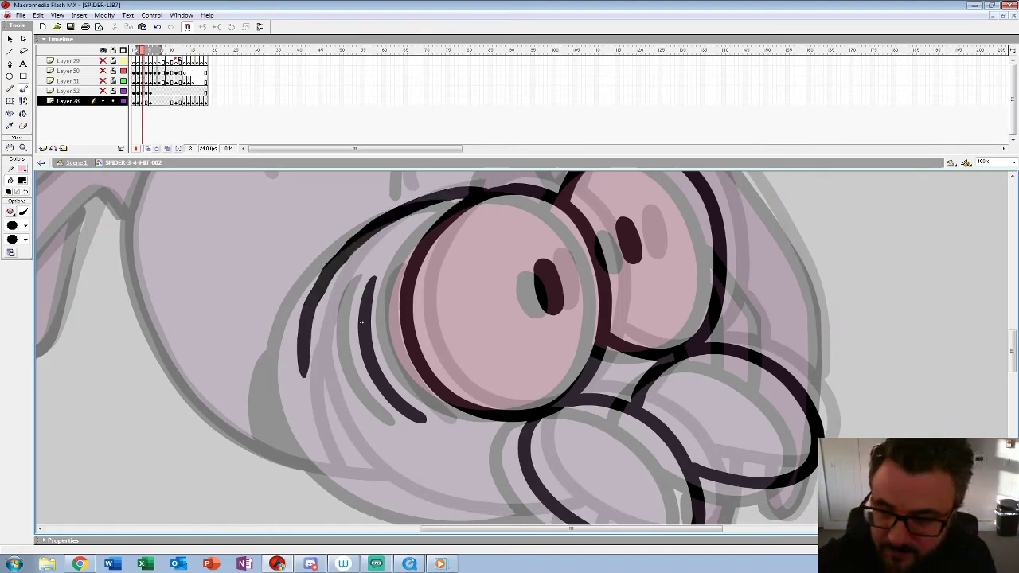
key(ctrl+z)
mouse_move(484, 190)
mouse_down()
mouse_move(415, 203)
mouse_move(363, 235)
mouse_move(325, 276)
mouse_move(301, 347)
mouse_up()
mouse_move(362, 322)
mouse_down()
mouse_move(372, 298)
mouse_move(372, 338)
mouse_up()
key(ctrl+z)
mouse_move(488, 211)
mouse_down()
mouse_move(358, 269)
mouse_move(307, 360)
mouse_up()
drag(371, 338, 373, 298)
mouse_move(307, 341)
mouse_down()
mouse_move(358, 435)
mouse_move(476, 494)
mouse_move(564, 478)
mouse_up()
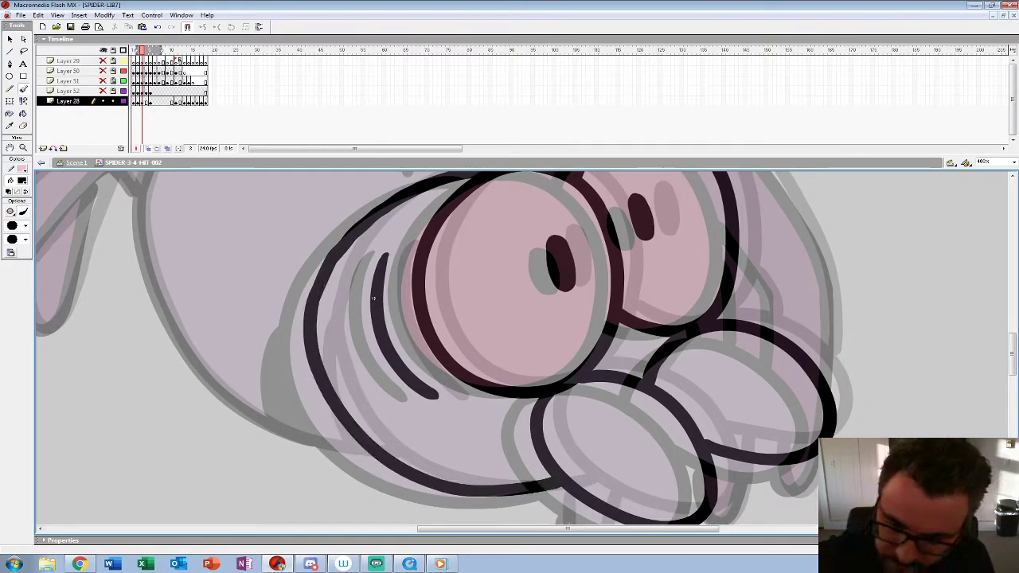
key(ctrl+z)
Step: Ink the cheek outline curving from above the near eye down to the near mouthpart, redoing the upper stroke
mouse_move(332, 259)
mouse_down()
mouse_move(306, 341)
mouse_move(341, 419)
mouse_move(425, 484)
mouse_move(502, 494)
mouse_up()
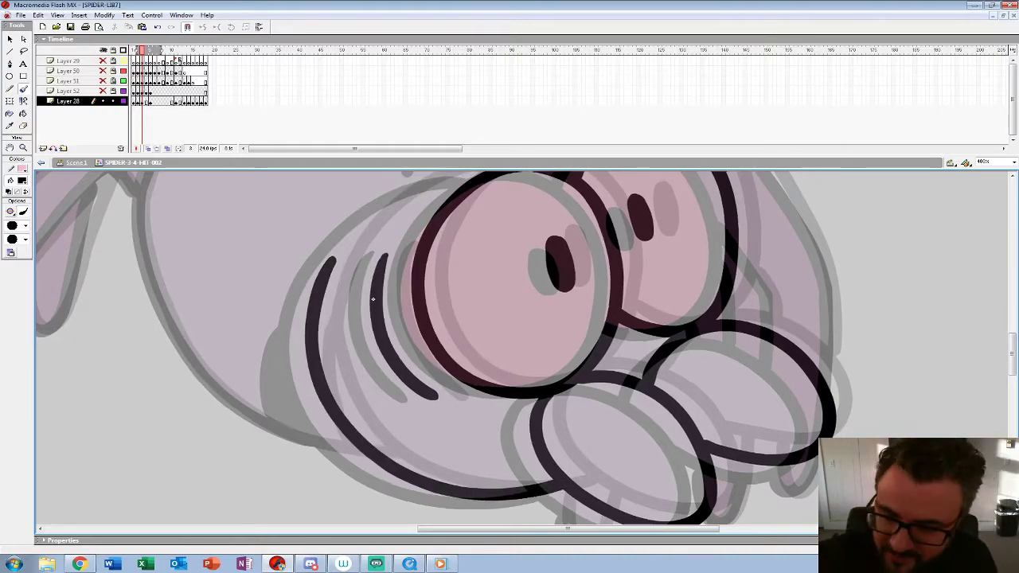
drag(373, 299, 349, 340)
mouse_move(457, 208)
mouse_down()
mouse_move(371, 242)
mouse_move(298, 322)
mouse_move(293, 343)
mouse_up()
key(ctrl+z)
mouse_move(472, 209)
mouse_down()
mouse_move(393, 227)
mouse_move(297, 309)
mouse_up()
drag(510, 278, 418, 375)
Step: Ink the three short marks above the near eye and the two marks on the abdomen on frame 3
ctrl+shift+click(524, 351)
ctrl+shift+click(524, 350)
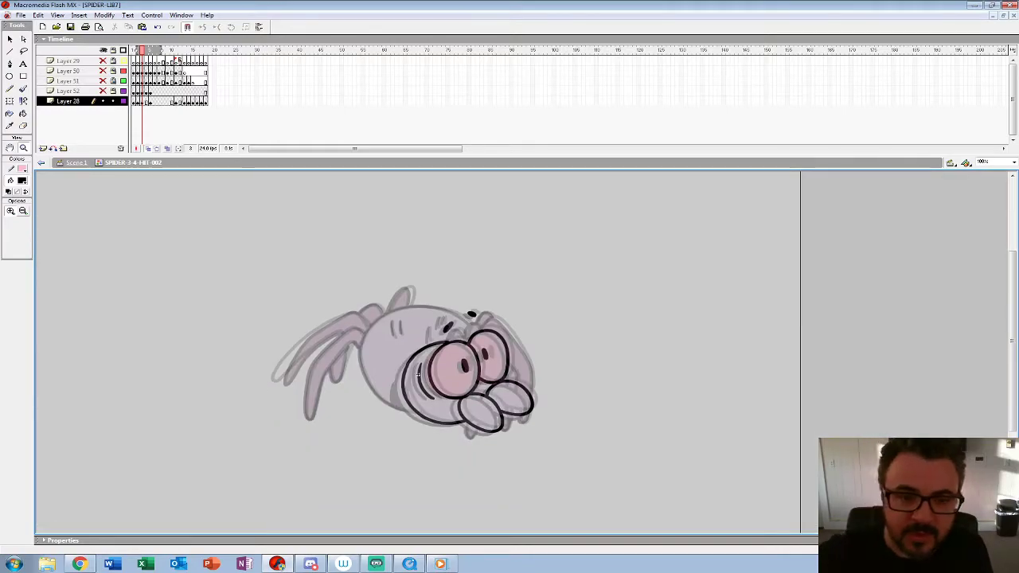
key(.)
click(418, 374)
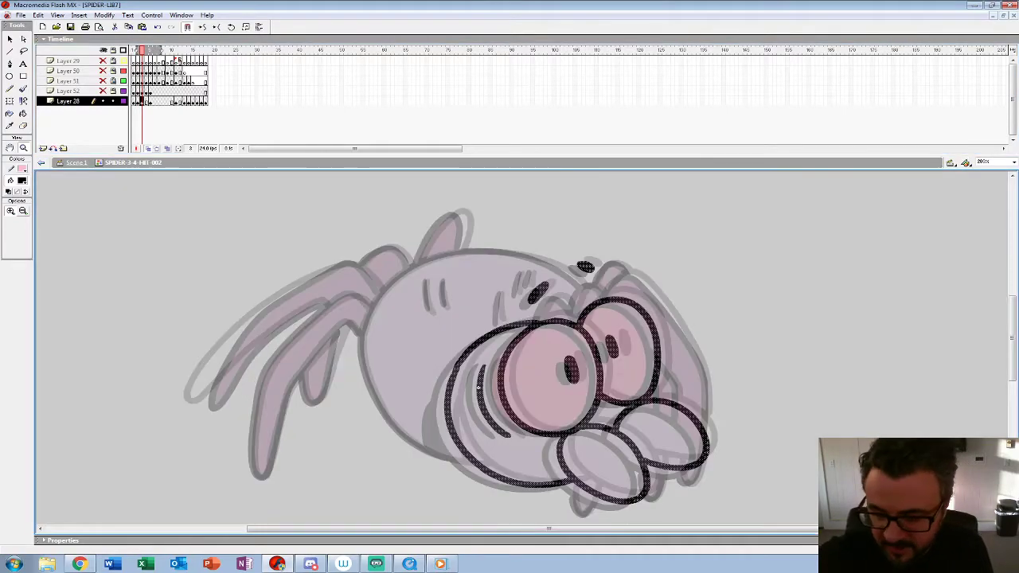
click(479, 385)
key(b)
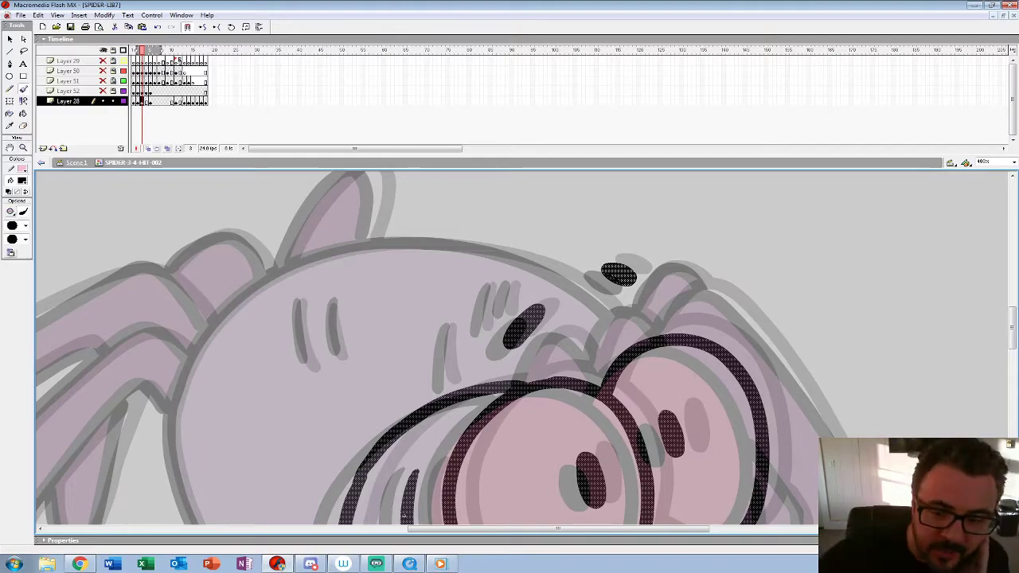
drag(448, 331, 443, 388)
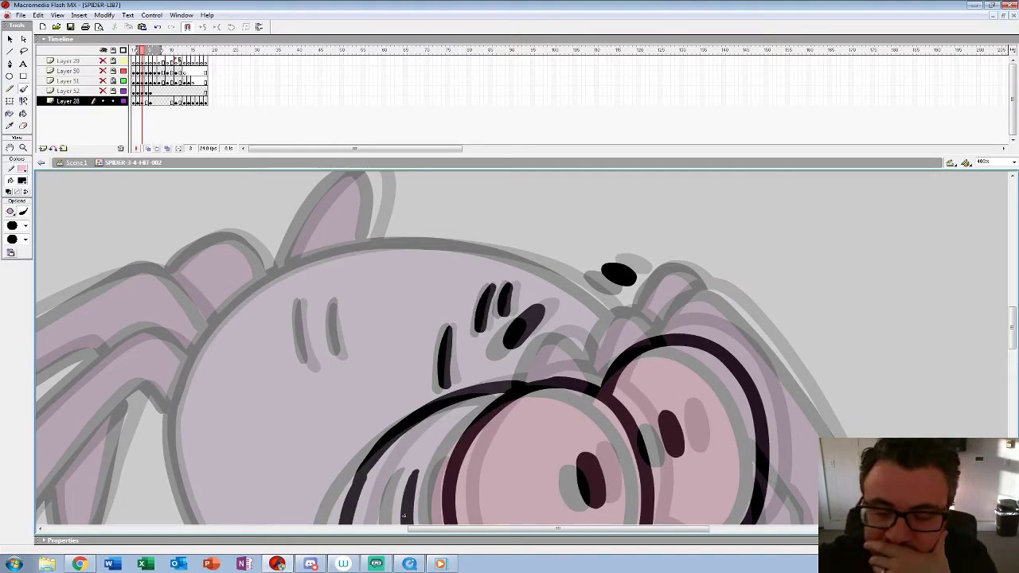
drag(334, 301, 335, 349)
drag(300, 301, 303, 358)
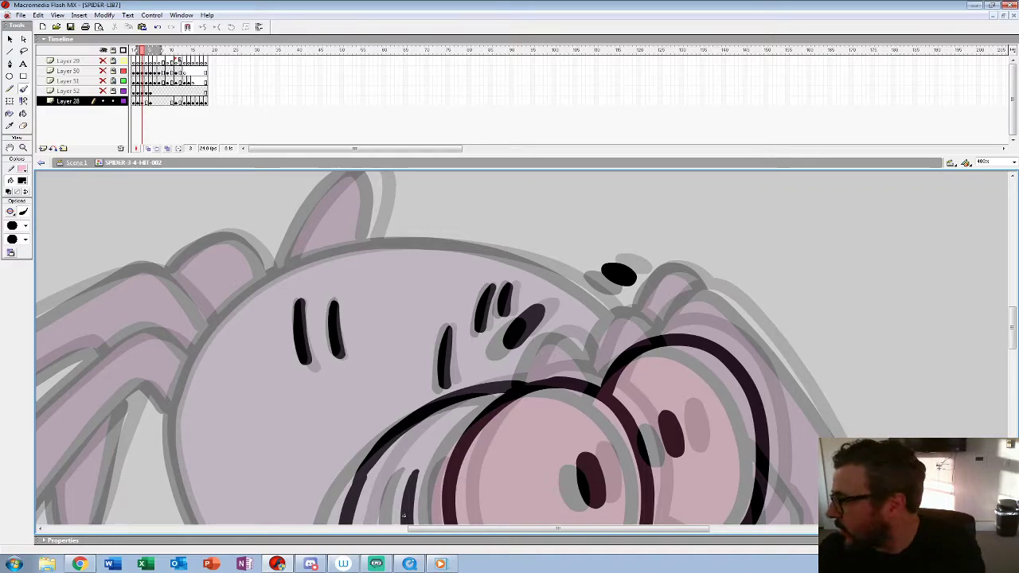
Step: Ink the two small humps above the eyes and the three little fangs beneath the oval mouthparts
drag(404, 515, 253, 483)
mouse_move(371, 351)
mouse_down()
mouse_move(390, 317)
mouse_move(438, 330)
mouse_move(451, 353)
mouse_move(494, 284)
mouse_up()
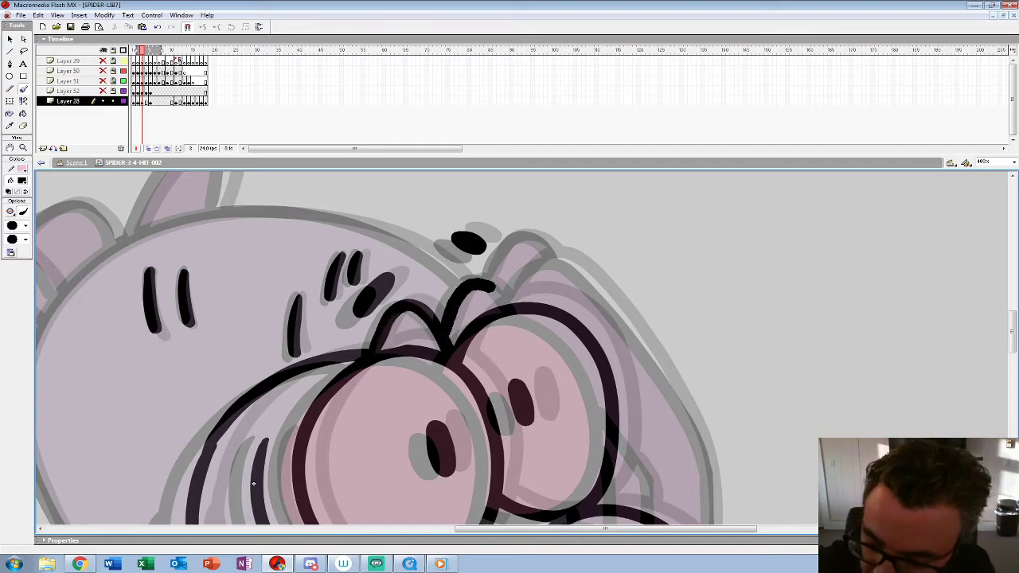
drag(254, 484, 135, 186)
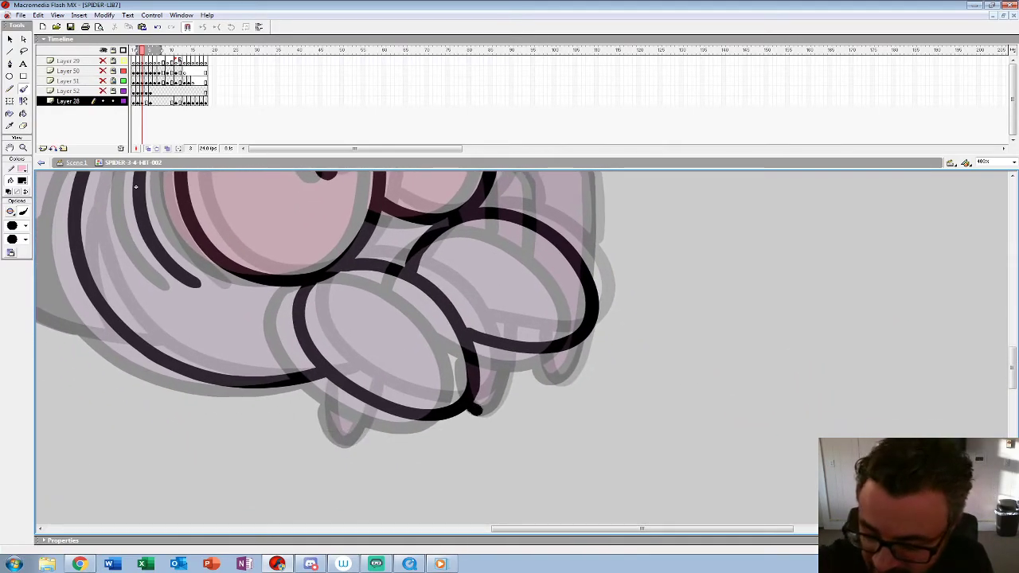
drag(476, 409, 510, 350)
mouse_move(322, 372)
mouse_down()
mouse_move(340, 439)
mouse_move(371, 400)
mouse_up()
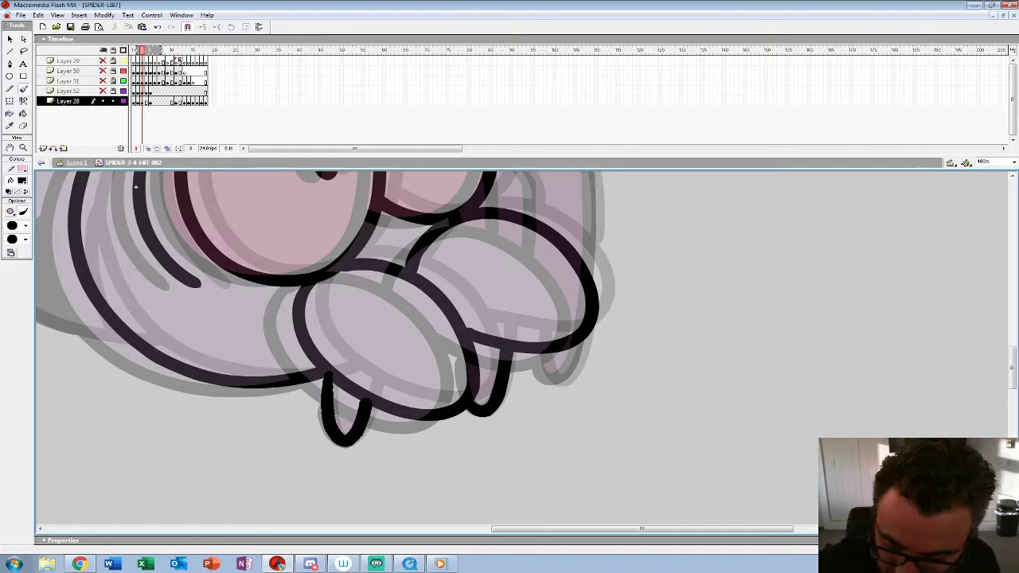
drag(548, 377, 580, 345)
Step: Ink the inner line beside the far eye, the long outer front-leg outline and the hump above it
drag(136, 186, 71, 397)
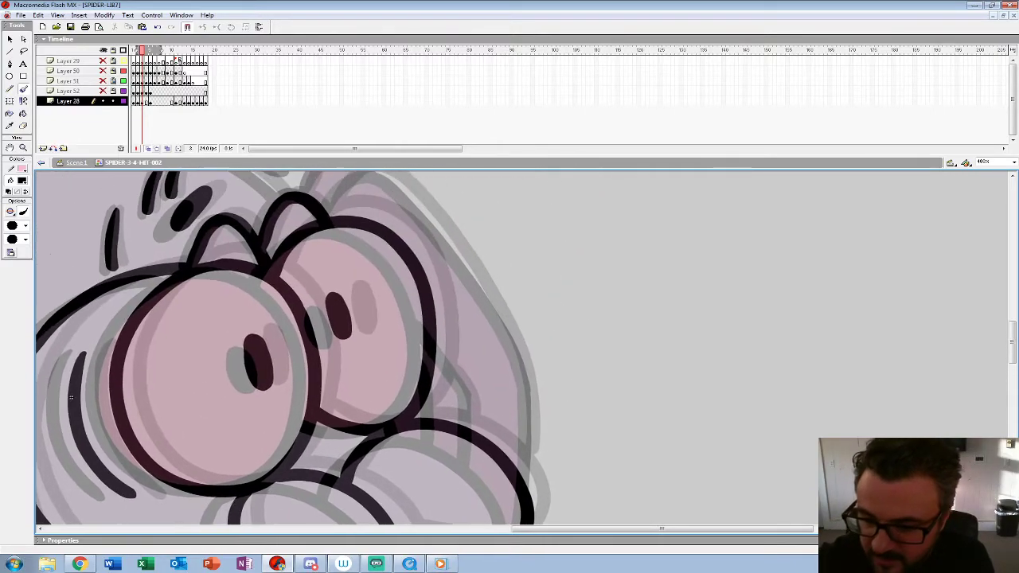
drag(448, 361, 468, 427)
drag(71, 398, 78, 462)
mouse_move(333, 274)
mouse_down()
mouse_move(373, 238)
mouse_move(447, 291)
mouse_move(529, 430)
mouse_up()
mouse_move(525, 430)
mouse_down()
mouse_move(464, 255)
mouse_move(474, 373)
mouse_up()
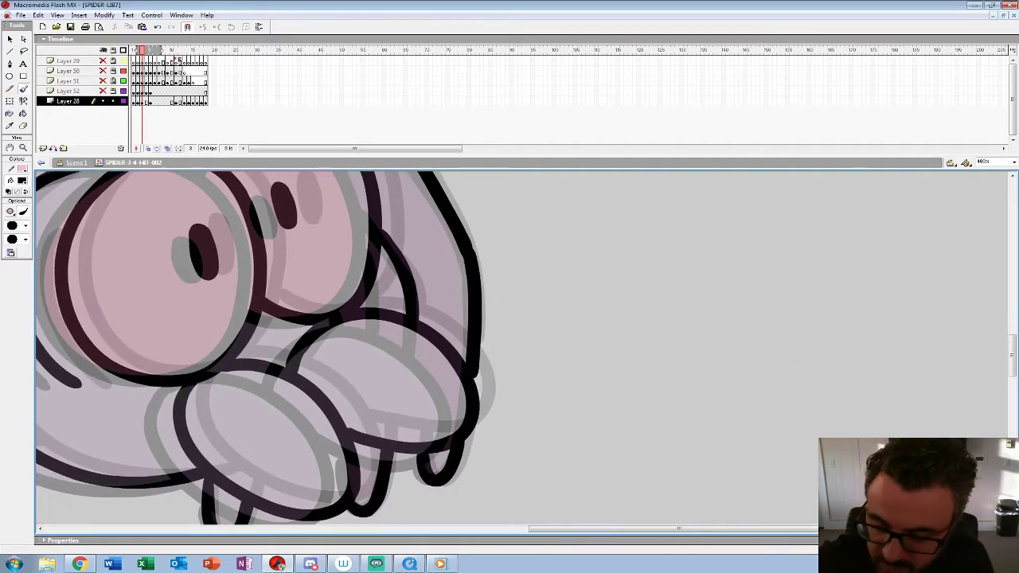
drag(159, 279, 294, 493)
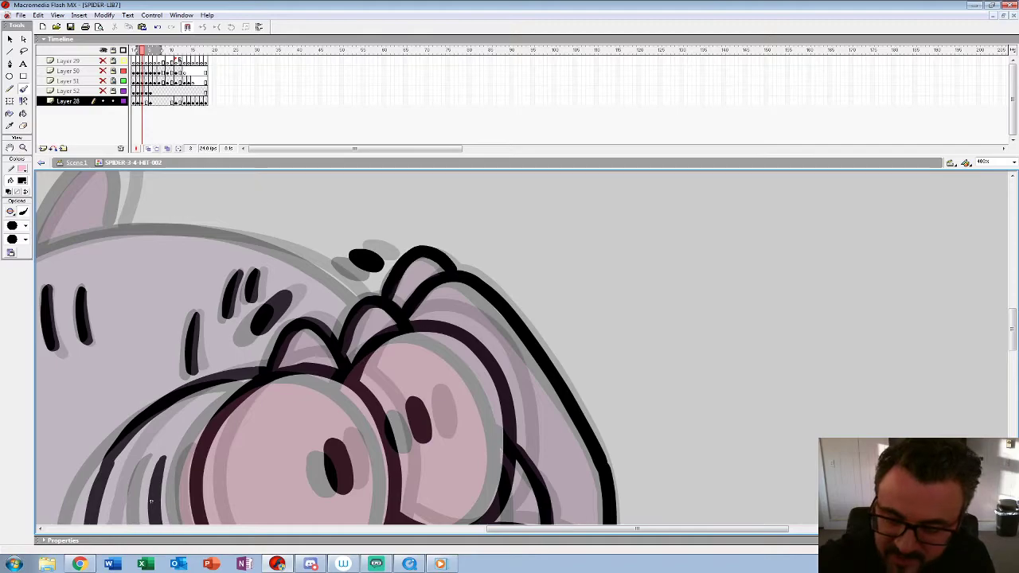
Step: Ink the abdomen outline over the back and down to the cheek, redoing the top stroke, and fill the dark shadow behind the cheek
drag(151, 500, 482, 477)
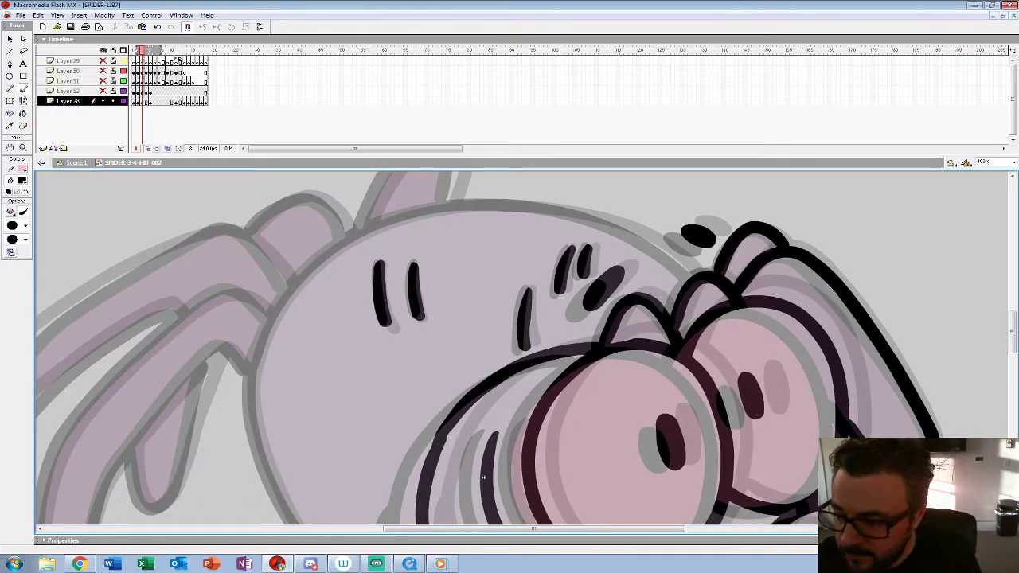
mouse_move(690, 274)
mouse_down()
mouse_move(646, 239)
mouse_move(550, 208)
mouse_move(444, 205)
mouse_move(359, 235)
mouse_move(298, 281)
mouse_move(274, 317)
mouse_up()
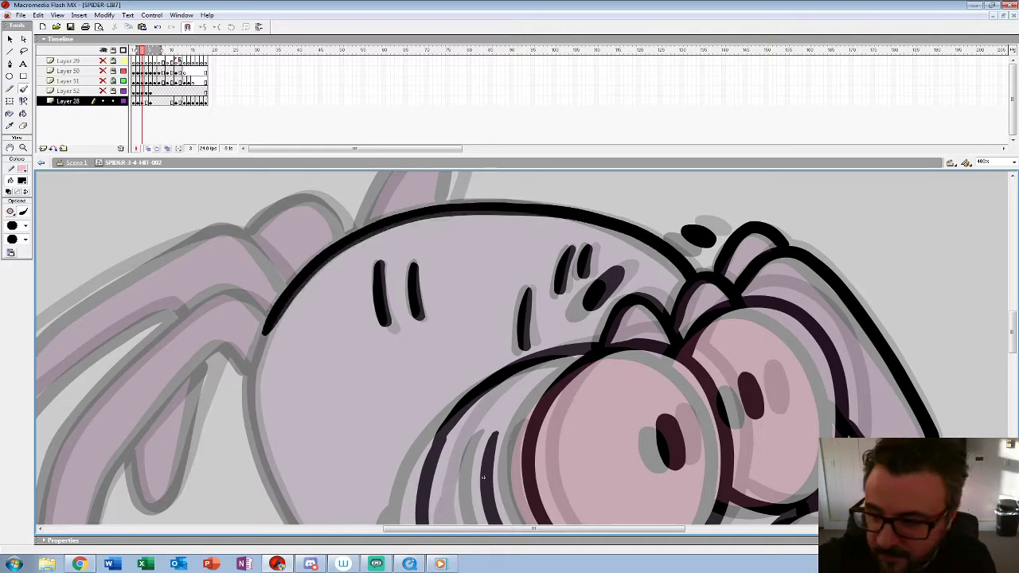
key(ctrl+z)
mouse_move(691, 273)
mouse_down()
mouse_move(642, 235)
mouse_move(546, 206)
mouse_move(405, 208)
mouse_move(283, 296)
mouse_up()
drag(483, 477, 570, 335)
mouse_move(339, 222)
mouse_down()
mouse_move(344, 305)
mouse_move(392, 398)
mouse_move(470, 465)
mouse_move(546, 481)
mouse_up()
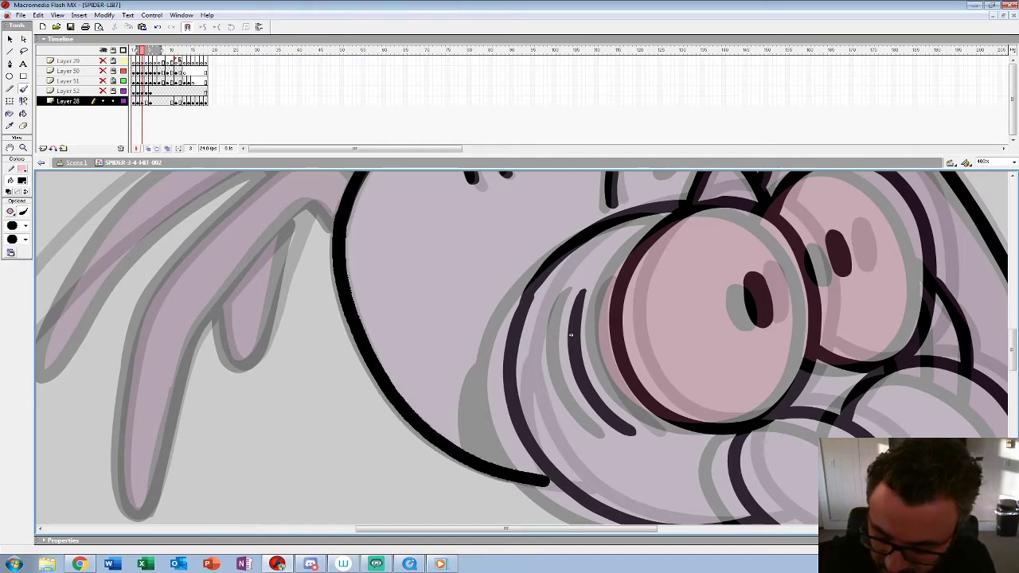
drag(570, 335, 427, 242)
drag(361, 275, 353, 372)
mouse_move(359, 302)
mouse_down()
mouse_move(363, 352)
mouse_move(386, 372)
mouse_move(382, 383)
mouse_up()
Step: Shrink the timeline for more drawing room and ink the outlines of the two long hind legs on frame 3
mouse_move(445, 191)
mouse_down()
mouse_move(478, 541)
mouse_move(689, 374)
mouse_move(763, 287)
mouse_move(766, 308)
mouse_up()
drag(219, 168, 219, 101)
drag(510, 302, 526, 315)
drag(762, 304, 764, 312)
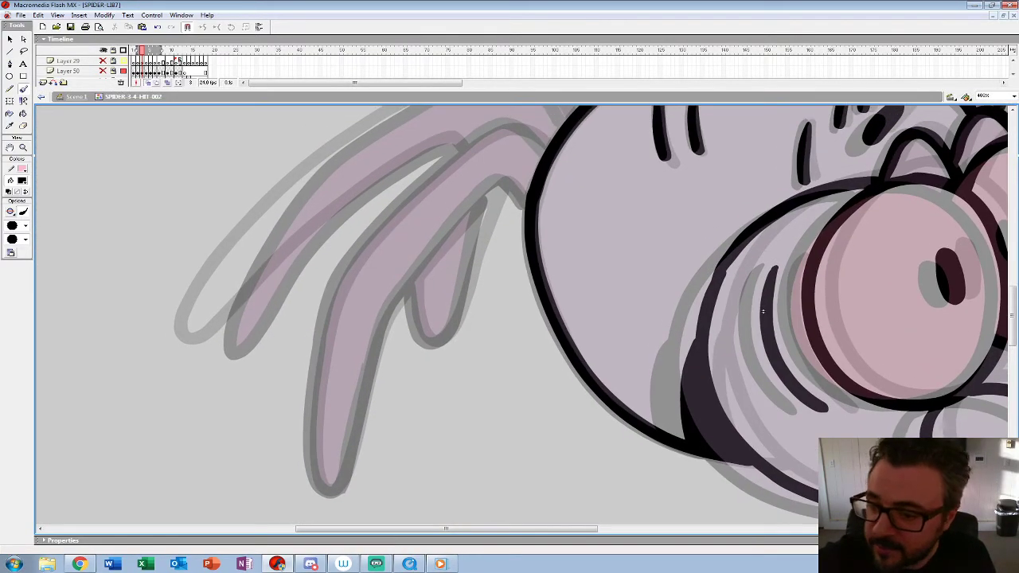
mouse_move(511, 127)
mouse_down()
mouse_move(434, 176)
mouse_move(344, 269)
mouse_move(316, 354)
mouse_move(314, 452)
mouse_up()
mouse_move(500, 183)
mouse_down()
mouse_move(449, 231)
mouse_move(375, 344)
mouse_move(346, 466)
mouse_up()
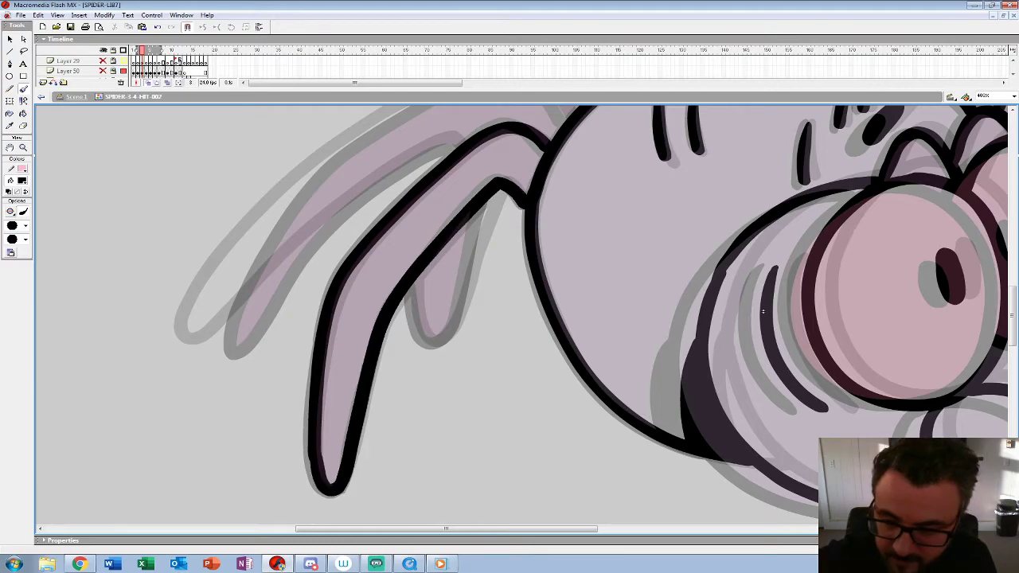
drag(762, 312, 819, 388)
mouse_move(621, 192)
mouse_down()
mouse_move(580, 146)
mouse_move(538, 146)
mouse_move(480, 171)
mouse_move(334, 277)
mouse_move(273, 362)
mouse_move(271, 426)
mouse_up()
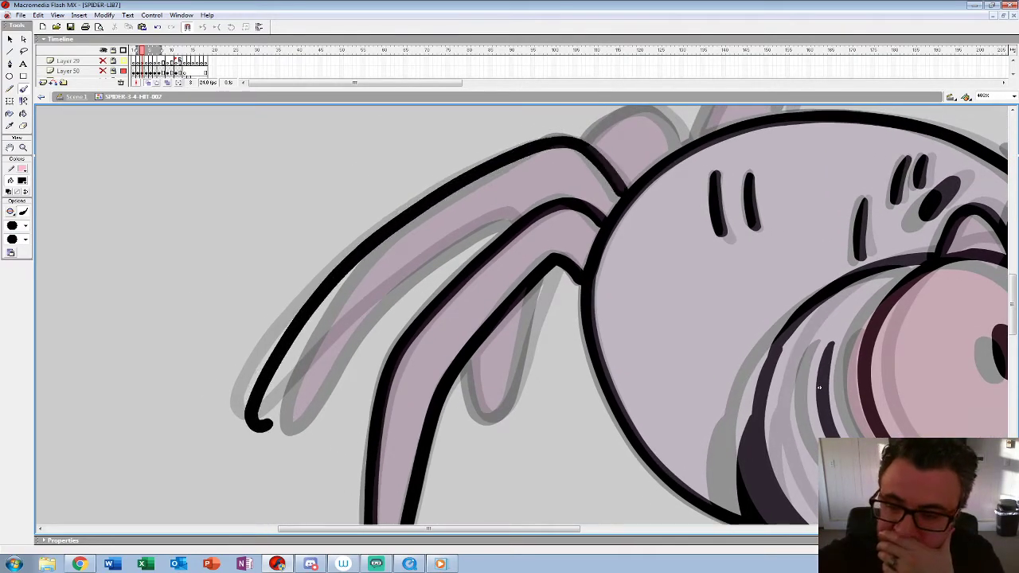
mouse_move(518, 216)
mouse_down()
mouse_move(486, 226)
mouse_move(414, 272)
mouse_move(335, 341)
mouse_move(271, 426)
mouse_up()
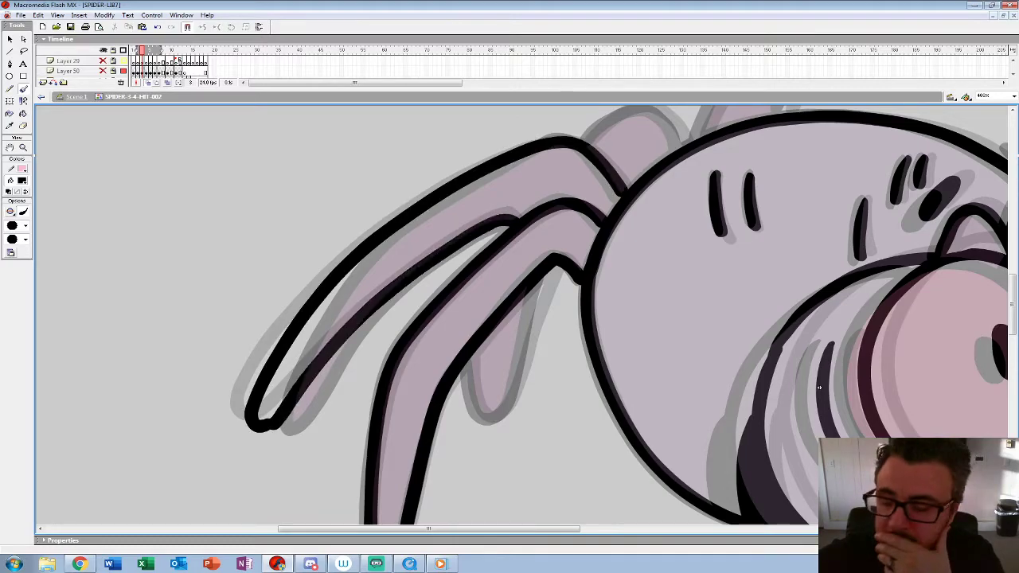
Step: Ink the leg hump, the short hind leg and the far leg rising above the back on frame 3
drag(818, 388, 734, 420)
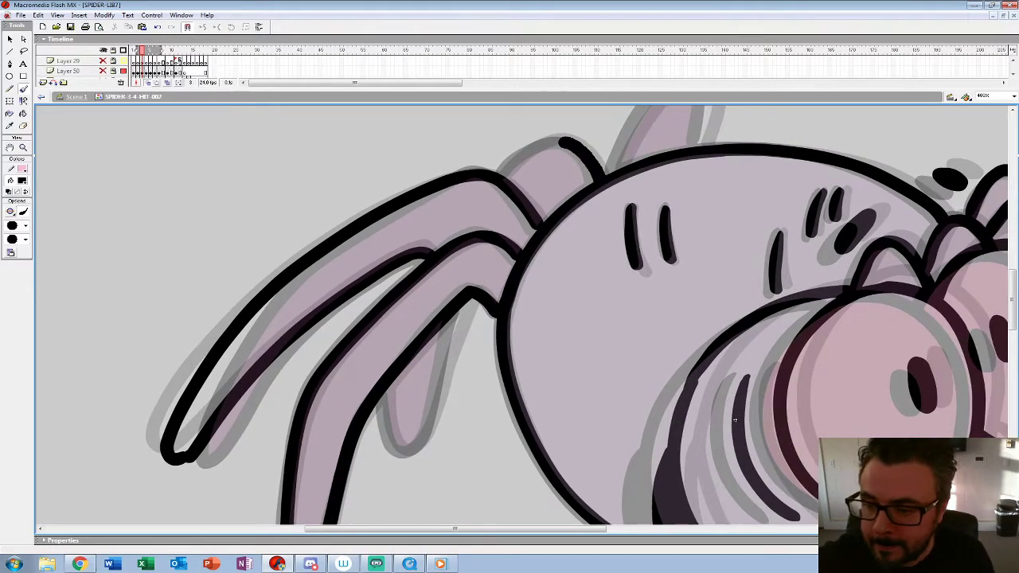
mouse_move(470, 300)
mouse_down()
mouse_move(418, 443)
mouse_move(386, 421)
mouse_move(384, 389)
mouse_up()
drag(735, 421, 603, 565)
mouse_move(569, 287)
mouse_down()
mouse_move(569, 221)
mouse_move(551, 213)
mouse_move(483, 314)
mouse_up()
mouse_move(604, 519)
mouse_down()
mouse_move(467, 455)
mouse_move(448, 425)
mouse_up()
Step: Enlarge the timeline again and delete all the artwork on frame 4 of Layer 28
drag(328, 90, 327, 162)
click(146, 101)
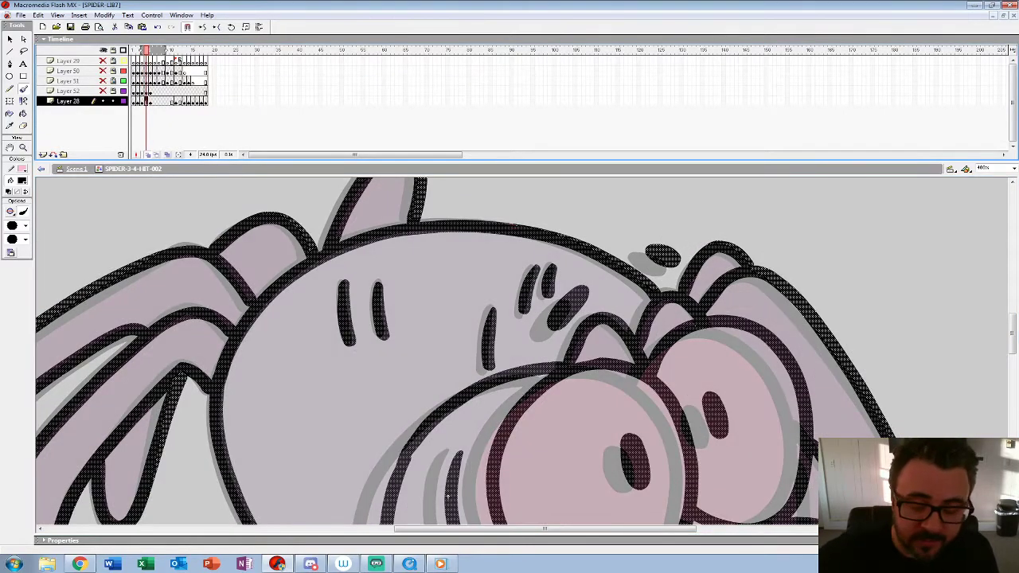
key(Delete)
drag(447, 496, 308, 316)
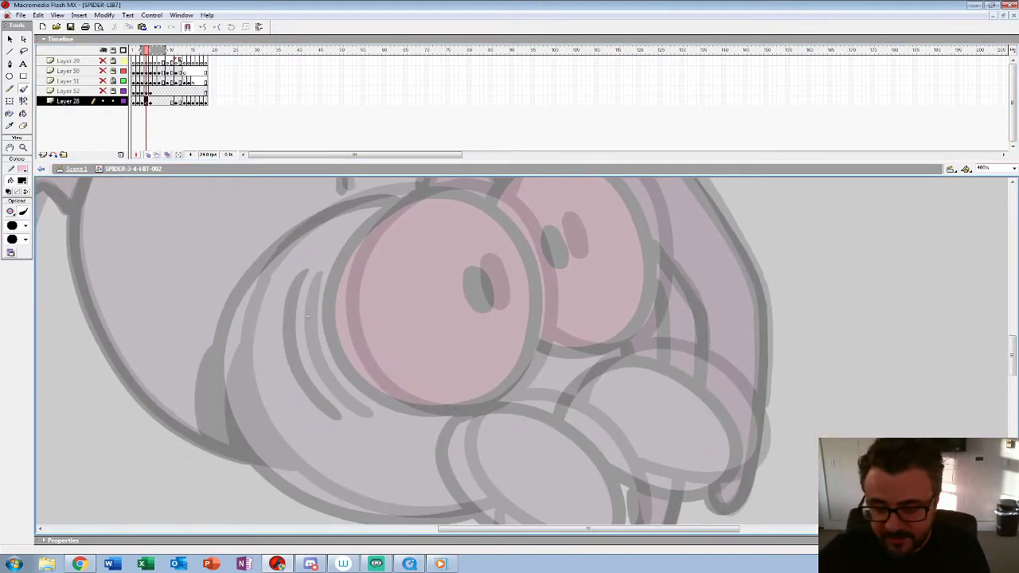
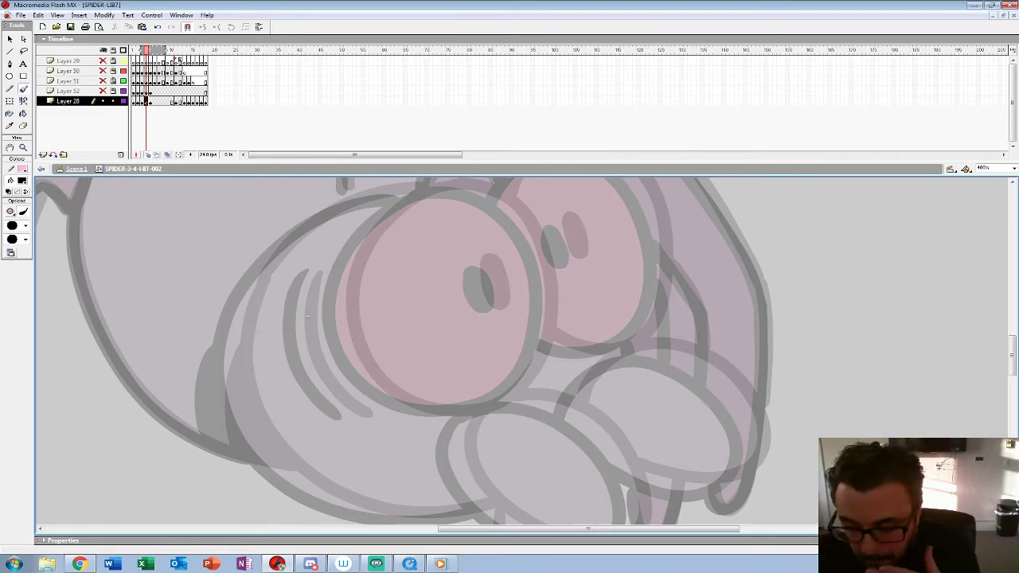
Step: Paint solid black pupils in both of the spider's eyes on frame 4, following the onion-skin guides
drag(307, 316, 321, 335)
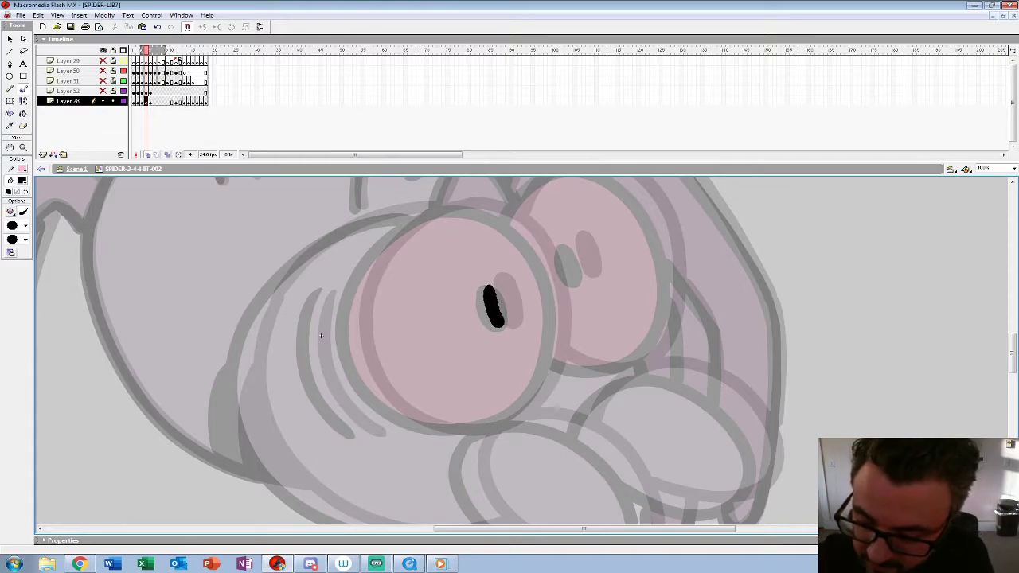
drag(499, 304, 500, 311)
mouse_move(570, 247)
mouse_down()
mouse_move(581, 279)
mouse_move(574, 245)
mouse_up()
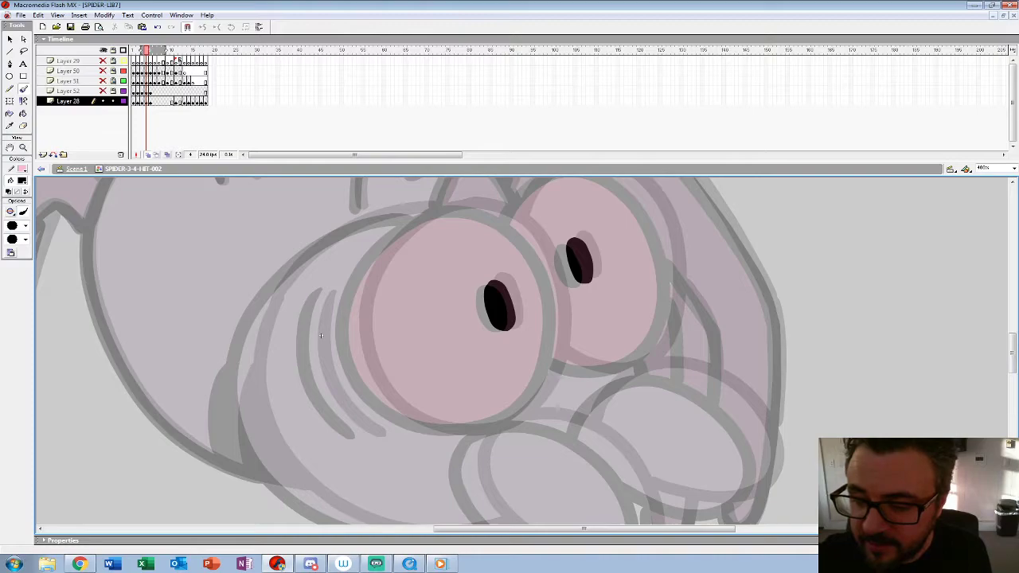
drag(1001, 162, 1001, 121)
drag(716, 271, 732, 291)
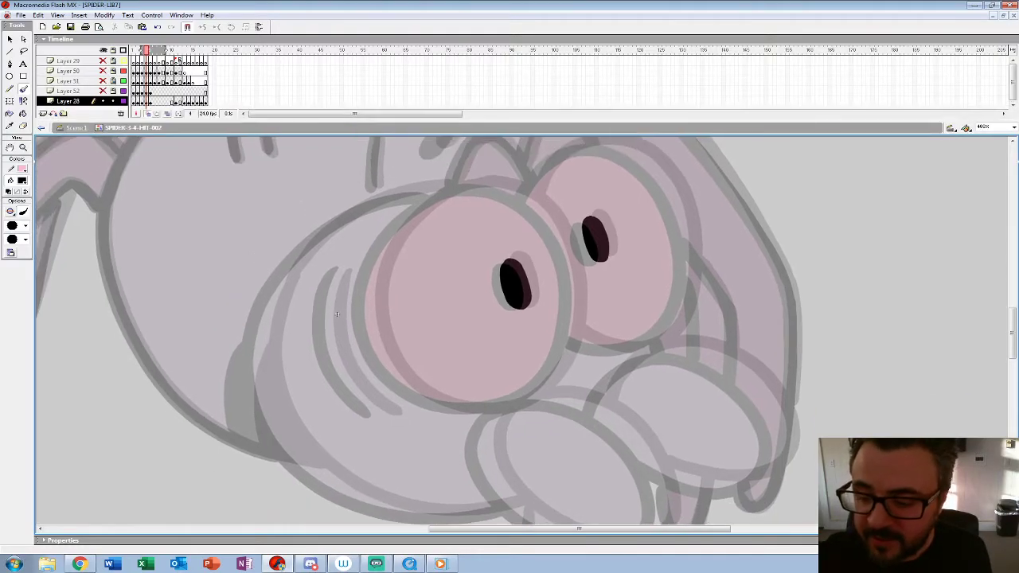
Step: Ink the near eye's round outline and the curved crease on the cheek in black on frame 4
mouse_move(535, 390)
mouse_down()
mouse_move(565, 338)
mouse_move(568, 294)
mouse_move(536, 390)
mouse_move(561, 355)
mouse_move(569, 266)
mouse_move(551, 219)
mouse_move(510, 189)
mouse_move(455, 189)
mouse_move(406, 219)
mouse_move(372, 265)
mouse_move(367, 308)
mouse_move(402, 383)
mouse_move(484, 407)
mouse_up()
key(ctrl+z)
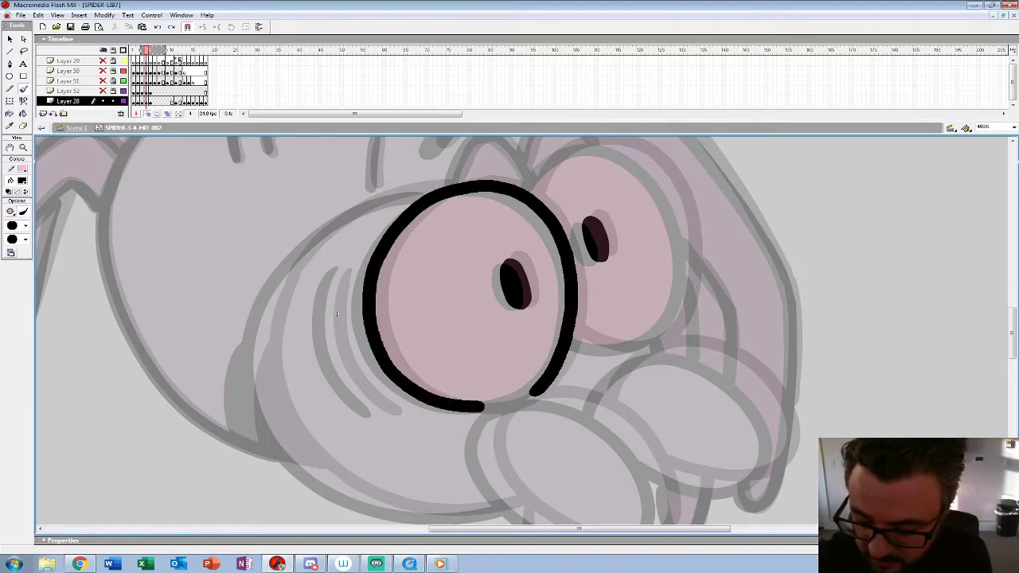
mouse_move(336, 314)
mouse_down()
mouse_move(275, 219)
mouse_move(235, 199)
mouse_move(232, 184)
mouse_up()
mouse_move(398, 280)
mouse_down()
mouse_move(382, 332)
mouse_move(444, 394)
mouse_move(488, 416)
mouse_move(551, 409)
mouse_move(558, 377)
mouse_move(535, 316)
mouse_move(464, 267)
mouse_move(402, 273)
mouse_up()
Step: Ink the black outlines of the near and far oval mouthparts below the eyes
drag(232, 184, 330, 295)
mouse_move(331, 251)
mouse_down()
mouse_move(332, 341)
mouse_move(377, 395)
mouse_up()
drag(330, 293, 109, 226)
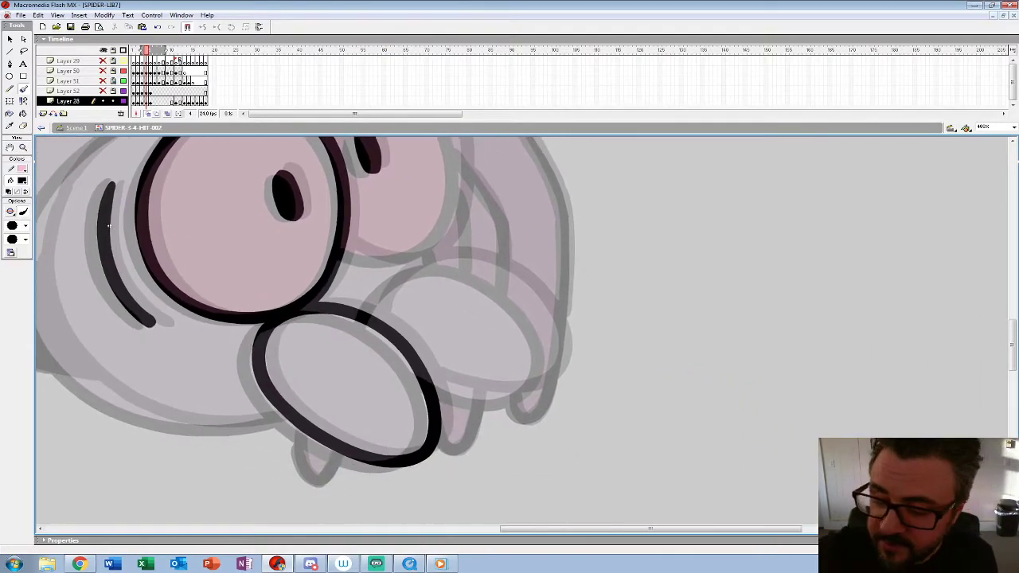
mouse_move(370, 323)
mouse_down()
mouse_move(423, 268)
mouse_move(512, 293)
mouse_move(552, 368)
mouse_move(494, 394)
mouse_up()
Step: Ink the far eye's outline on frame 4 and check it against the previous frame
drag(109, 226, 133, 402)
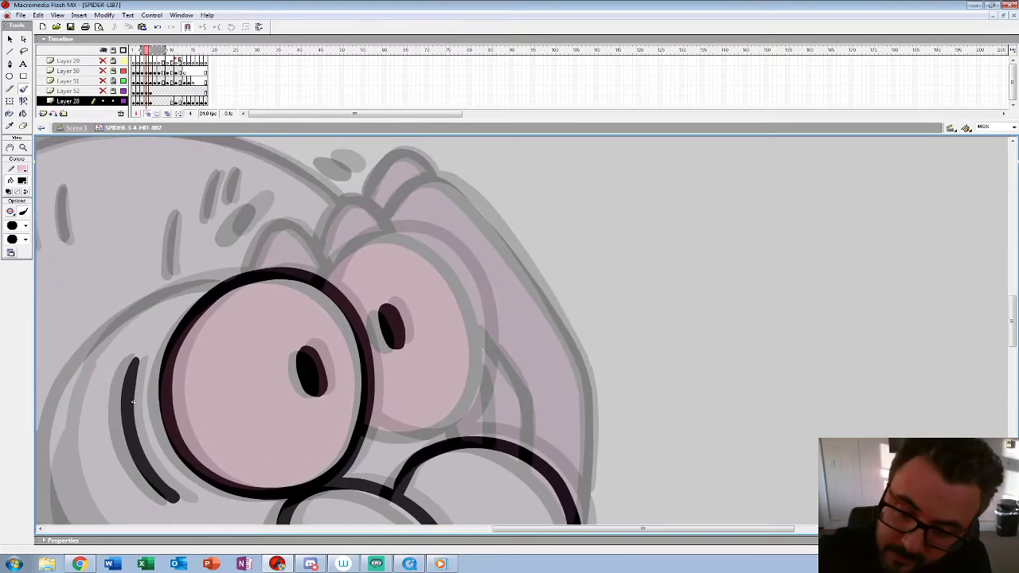
mouse_move(326, 281)
mouse_down()
mouse_move(398, 231)
mouse_move(466, 273)
mouse_move(479, 394)
mouse_move(426, 434)
mouse_move(370, 418)
mouse_move(384, 335)
mouse_up()
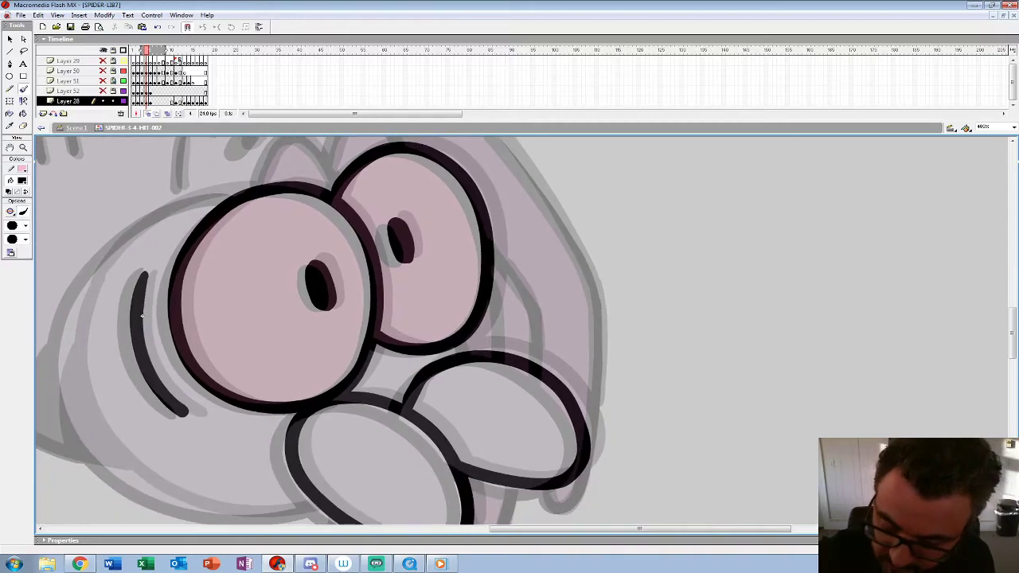
drag(142, 316, 116, 296)
key(comma)
key(period)
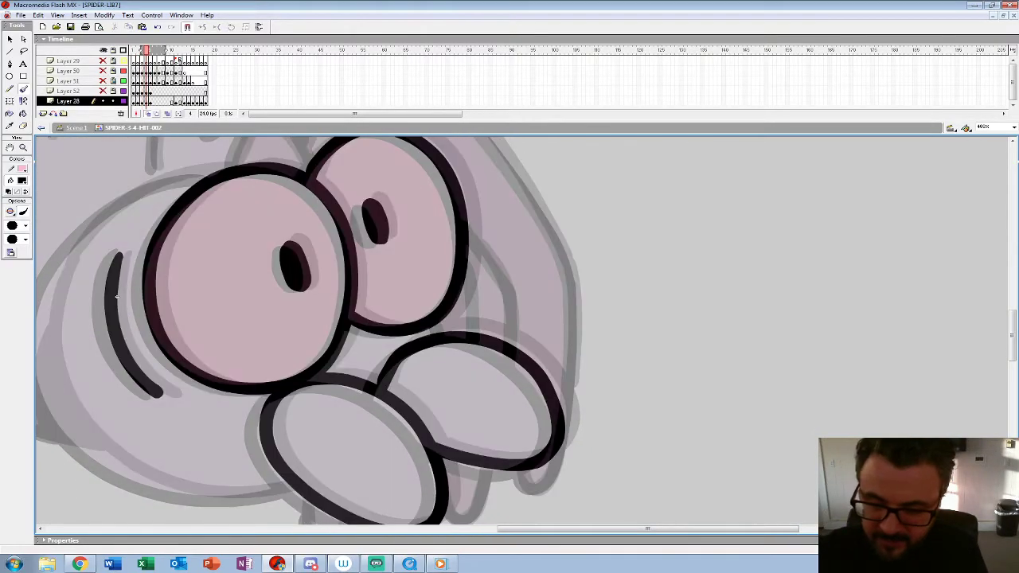
key(comma)
key(period)
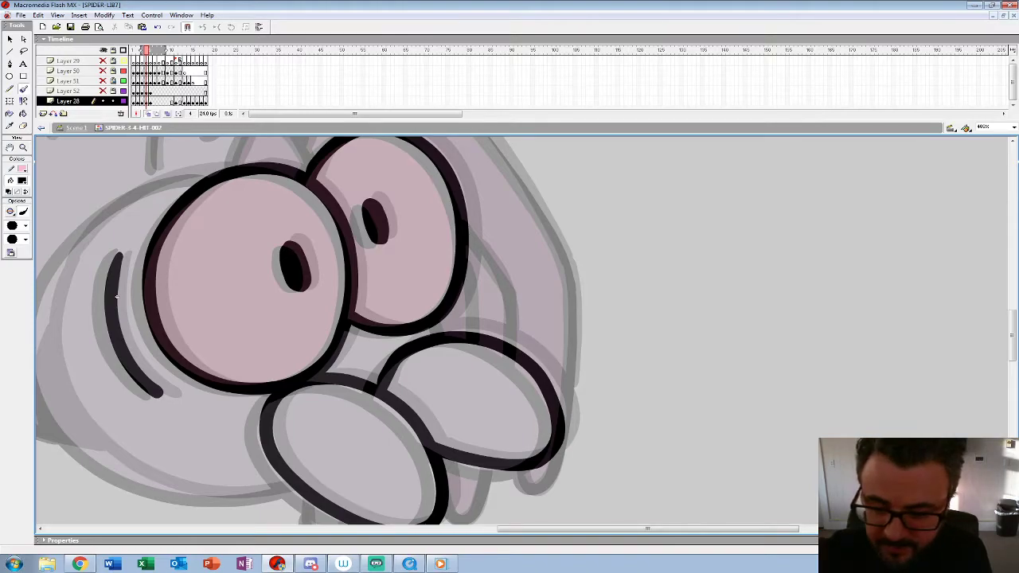
Step: Ink the head outline curving around the near eye, undoing strokes that miss the guide, plus the short line above the far mouthpart
drag(116, 296, 356, 308)
mouse_move(464, 178)
mouse_down()
mouse_move(358, 213)
mouse_move(298, 277)
mouse_move(279, 327)
mouse_up()
drag(355, 308, 394, 277)
key(ctrl+z)
mouse_move(500, 149)
mouse_down()
mouse_move(391, 189)
mouse_move(347, 232)
mouse_move(322, 314)
mouse_move(344, 406)
mouse_up()
key(ctrl+z)
mouse_move(486, 147)
mouse_down()
mouse_move(377, 197)
mouse_move(339, 243)
mouse_move(321, 339)
mouse_move(339, 387)
mouse_move(407, 453)
mouse_move(490, 476)
mouse_move(573, 468)
mouse_up()
drag(549, 302, 519, 473)
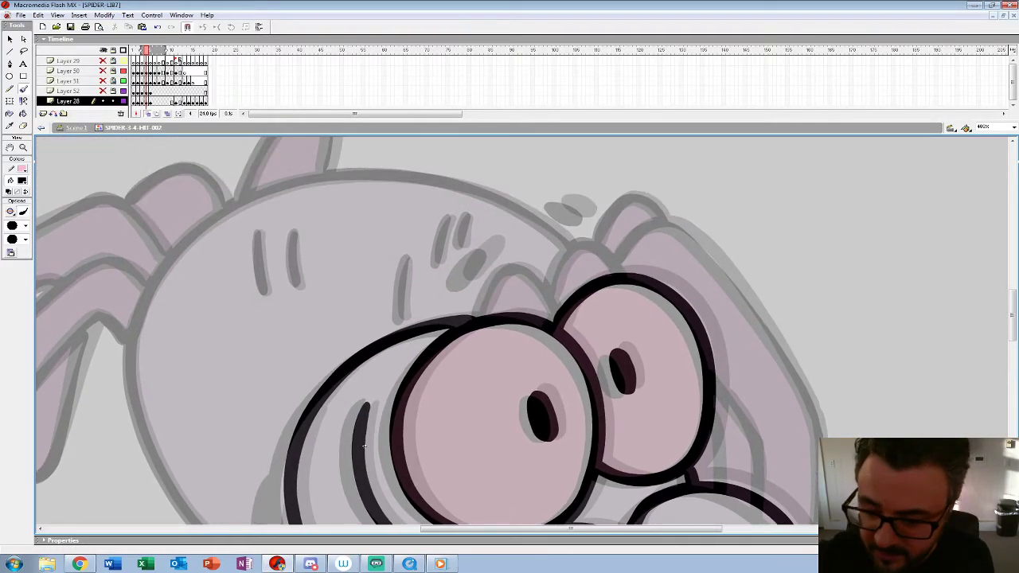
Step: Paint the two oval brow spots and the short hair marks across the top of the body
drag(483, 248, 457, 281)
drag(557, 207, 586, 217)
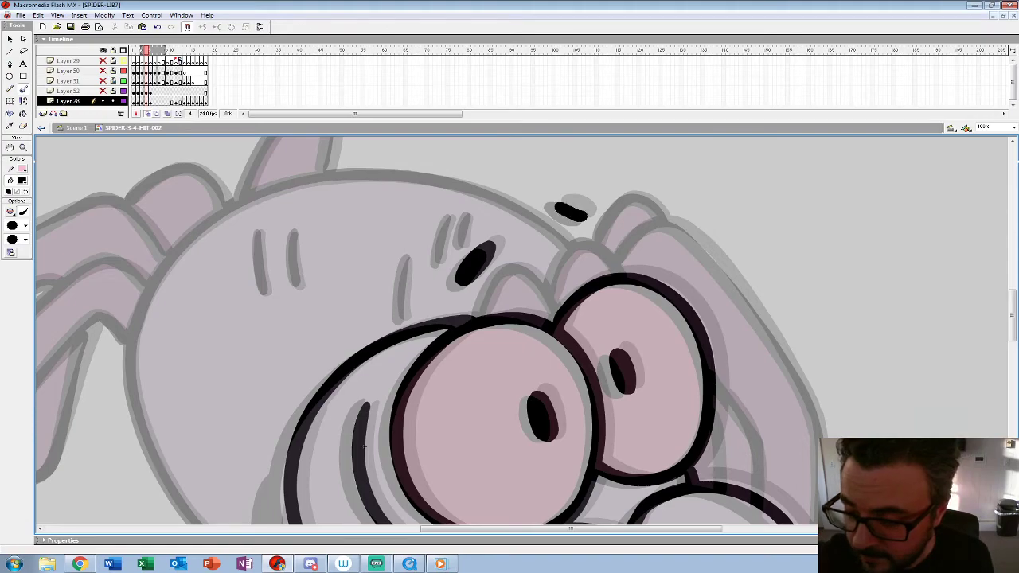
drag(406, 256, 398, 320)
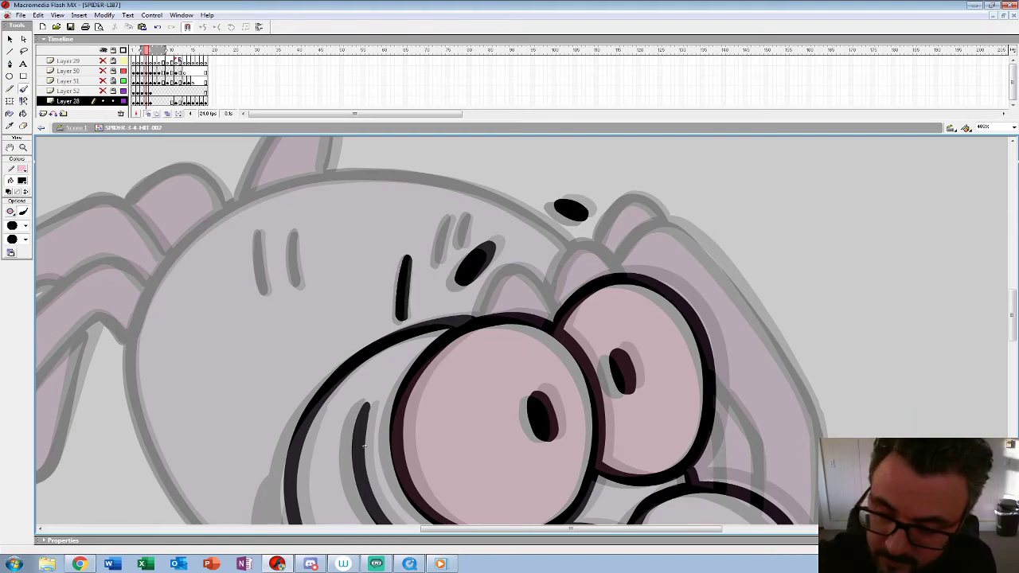
drag(451, 215, 435, 264)
drag(294, 233, 296, 278)
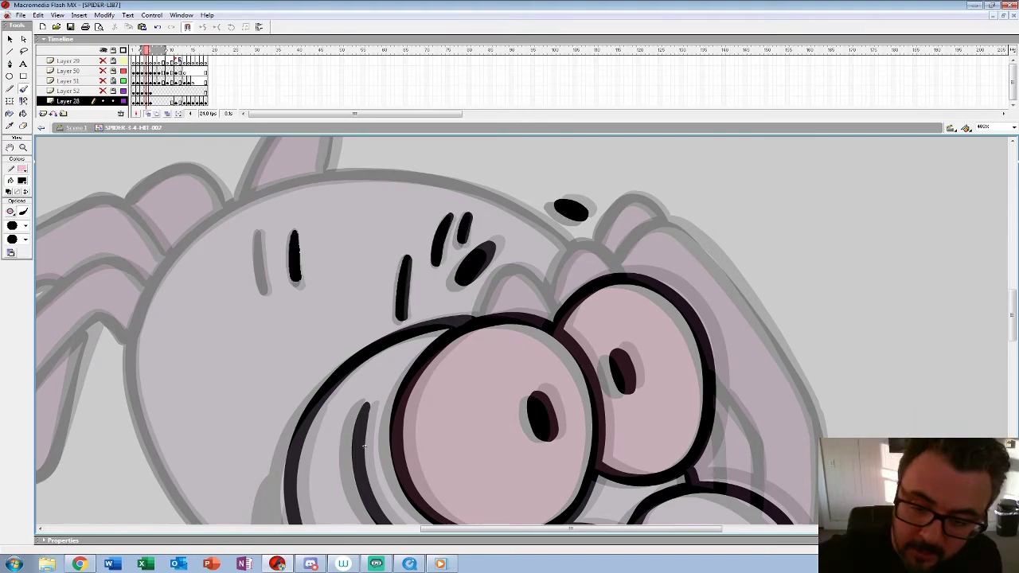
drag(257, 231, 261, 275)
Step: Ink the two pointed bumps above the eyes and the inner leg line beside the far eye
mouse_move(363, 448)
mouse_down()
mouse_move(329, 435)
mouse_move(267, 374)
mouse_up()
mouse_move(382, 246)
mouse_down()
mouse_move(404, 205)
mouse_move(425, 196)
mouse_move(460, 245)
mouse_up()
drag(267, 375, 246, 452)
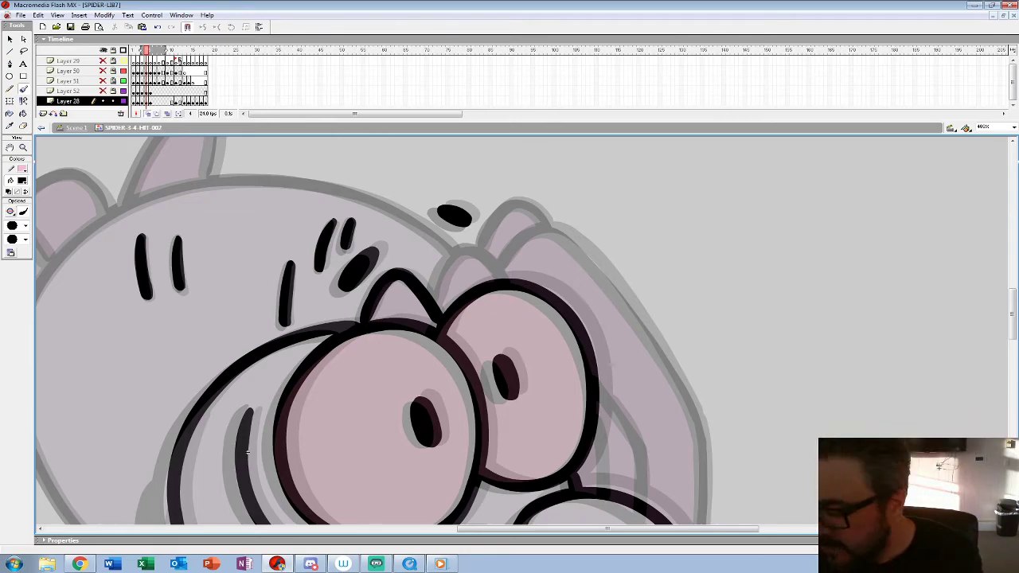
drag(436, 309, 470, 250)
mouse_move(247, 452)
mouse_down()
mouse_move(196, 416)
mouse_move(112, 289)
mouse_up()
mouse_move(468, 226)
mouse_down()
mouse_move(492, 259)
mouse_move(506, 337)
mouse_up()
mouse_move(113, 289)
mouse_down()
mouse_move(96, 314)
mouse_move(141, 270)
mouse_move(117, 334)
mouse_up()
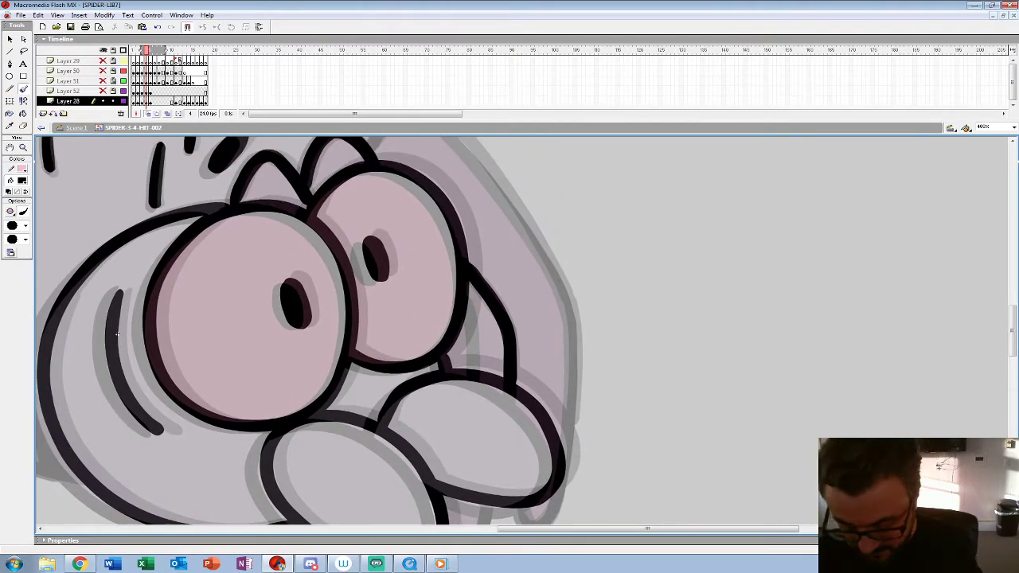
Step: Flip back and forth through frames 1 to 5 to compare the new linework with the neighbouring drawings
key(comma)
key(comma)
key(period)
key(period)
key(period)
key(comma)
key(comma)
key(comma)
key(period)
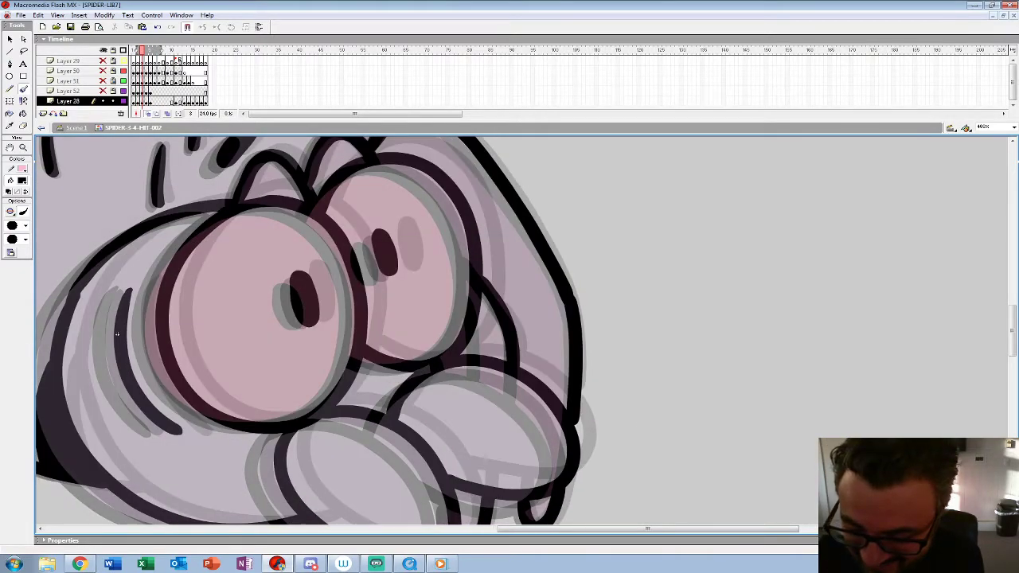
key(comma)
key(comma)
key(period)
key(period)
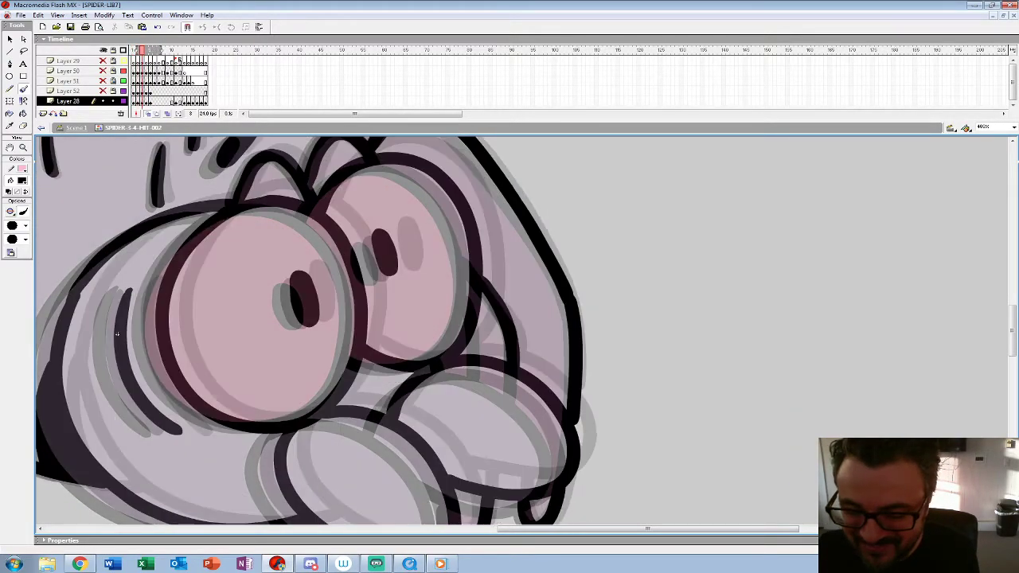
key(period)
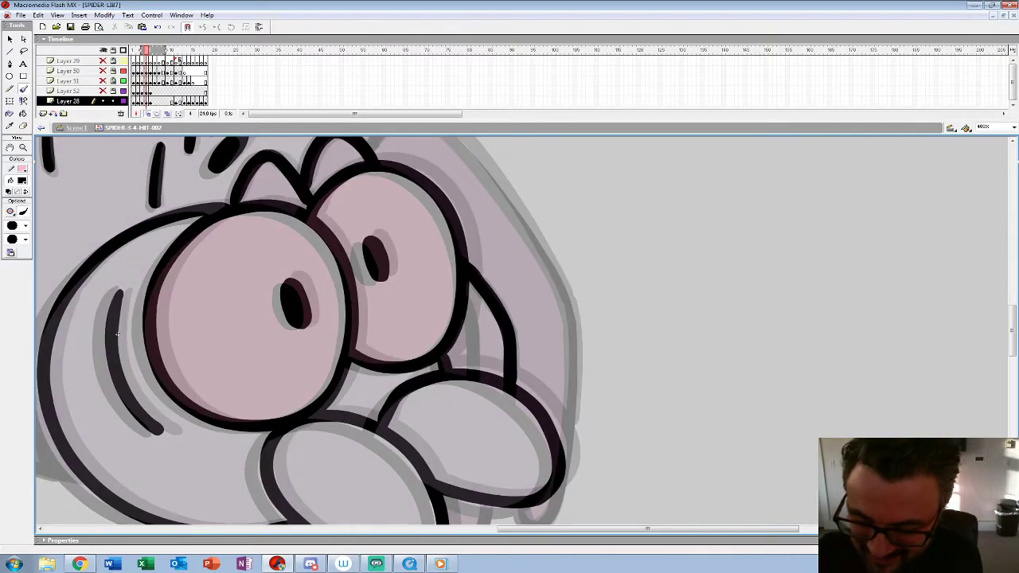
key(comma)
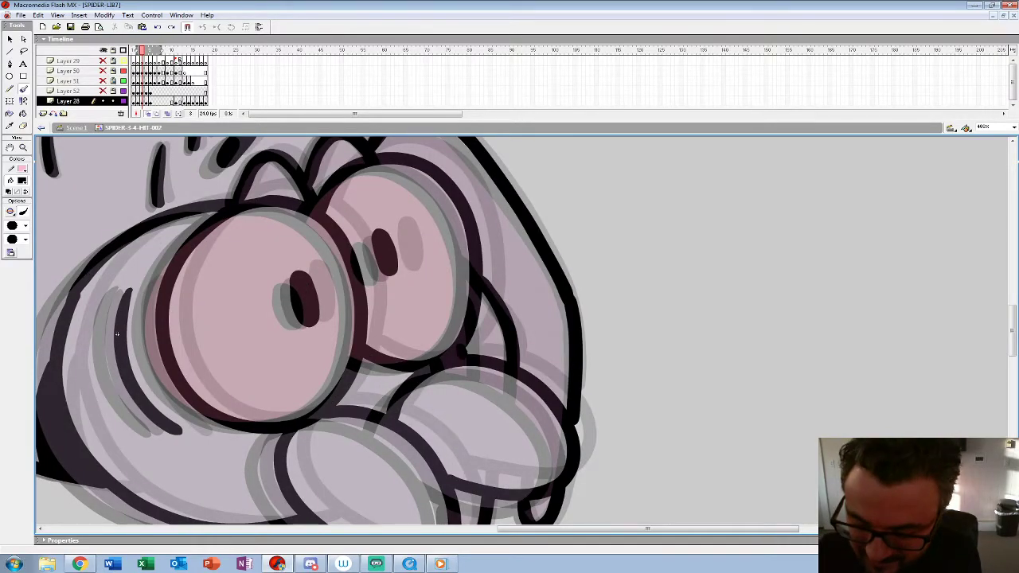
key(period)
Step: Ink the fangs beneath the mouthparts and the outline of the far front leg on frame 4
drag(117, 334, 137, 183)
drag(500, 388, 468, 396)
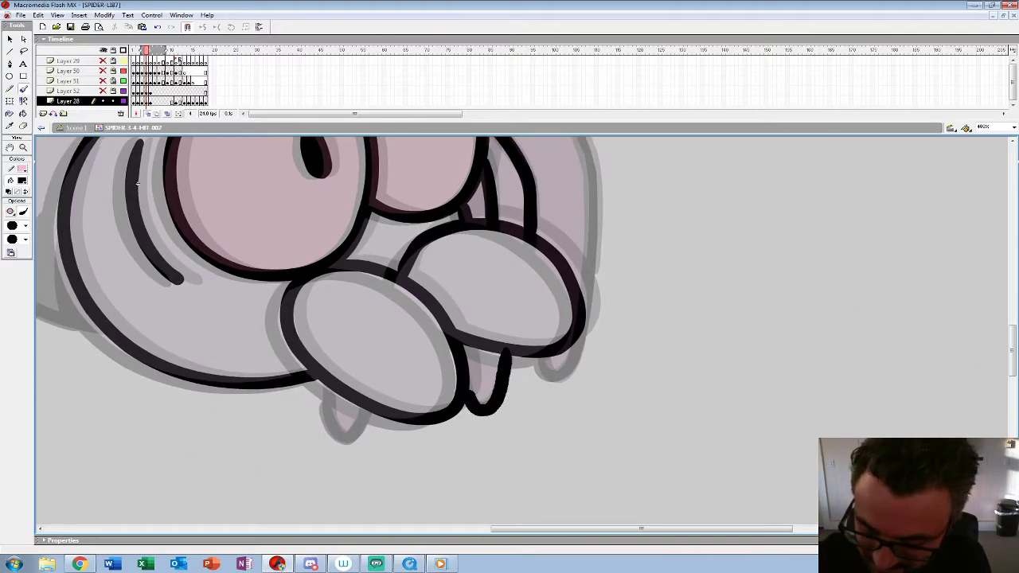
drag(137, 182, 82, 436)
mouse_move(338, 250)
mouse_down()
mouse_move(390, 217)
mouse_move(453, 277)
mouse_move(532, 406)
mouse_up()
drag(81, 438, 28, 261)
mouse_move(477, 226)
mouse_down()
mouse_move(487, 315)
mouse_move(468, 434)
mouse_move(437, 455)
mouse_move(436, 444)
mouse_up()
mouse_move(398, 295)
mouse_down()
mouse_move(447, 383)
mouse_move(522, 475)
mouse_up()
mouse_move(453, 213)
mouse_down()
mouse_move(435, 197)
mouse_move(392, 224)
mouse_up()
Step: Ink the body outline over the top of the back and down around the rear to the head
mouse_move(151, 443)
mouse_down()
mouse_move(434, 423)
mouse_move(470, 451)
mouse_up()
mouse_move(673, 243)
mouse_down()
mouse_move(585, 199)
mouse_move(495, 180)
mouse_move(396, 190)
mouse_move(311, 231)
mouse_move(246, 315)
mouse_up()
drag(470, 451, 554, 315)
mouse_move(328, 182)
mouse_down()
mouse_move(319, 264)
mouse_move(355, 347)
mouse_move(419, 421)
mouse_move(487, 454)
mouse_up()
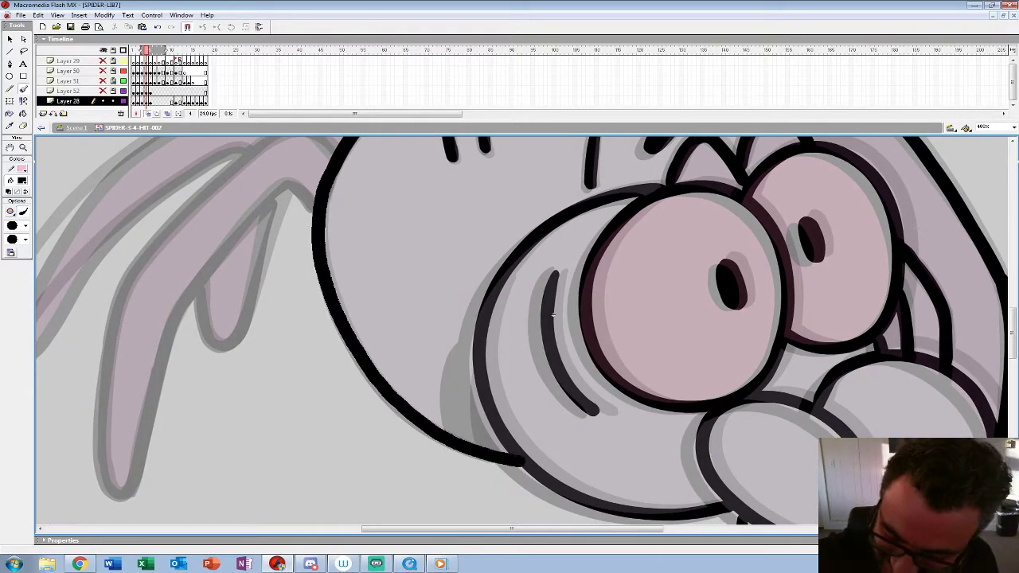
Step: Ink the curved edge of the shadow gap behind the head, redoing the first stroke
drag(466, 362, 465, 436)
key(ctrl+z)
mouse_move(477, 340)
mouse_down()
mouse_move(461, 401)
mouse_move(466, 437)
mouse_up()
Step: Ink the outlines of the rear legs and the short leg rising from the back on frame 4
drag(552, 314, 673, 423)
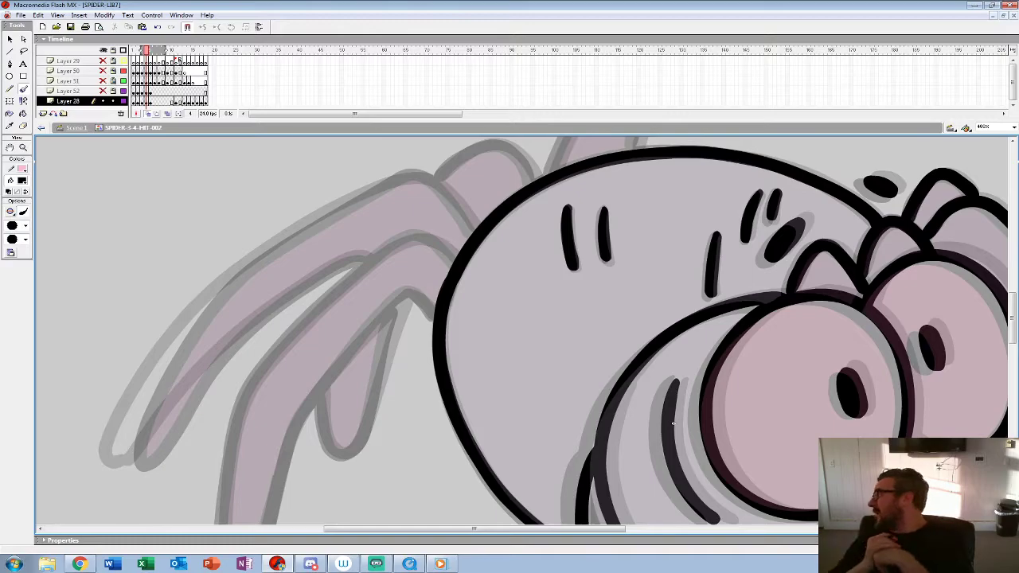
mouse_move(673, 424)
mouse_down()
mouse_move(721, 328)
mouse_move(757, 343)
mouse_up()
mouse_move(540, 181)
mouse_down()
mouse_move(506, 156)
mouse_move(445, 188)
mouse_move(366, 262)
mouse_move(323, 328)
mouse_move(307, 455)
mouse_move(337, 430)
mouse_up()
mouse_move(549, 207)
mouse_down()
mouse_move(500, 201)
mouse_move(418, 303)
mouse_move(362, 491)
mouse_move(337, 418)
mouse_up()
drag(398, 350, 417, 439)
mouse_move(606, 216)
mouse_down()
mouse_move(586, 182)
mouse_move(517, 161)
mouse_move(394, 241)
mouse_move(291, 344)
mouse_move(252, 446)
mouse_move(302, 406)
mouse_move(369, 323)
mouse_move(500, 236)
mouse_up()
drag(605, 191, 487, 269)
mouse_move(551, 242)
mouse_down()
mouse_move(540, 221)
mouse_move(485, 217)
mouse_up()
drag(690, 483, 712, 362)
mouse_move(437, 255)
mouse_down()
mouse_move(405, 365)
mouse_move(379, 395)
mouse_move(364, 336)
mouse_up()
drag(589, 247, 512, 441)
mouse_move(602, 266)
mouse_down()
mouse_move(591, 201)
mouse_move(538, 255)
mouse_move(508, 309)
mouse_up()
Step: Zoom out to the whole spider, turn off onion skinning and play the animation
click(23, 147)
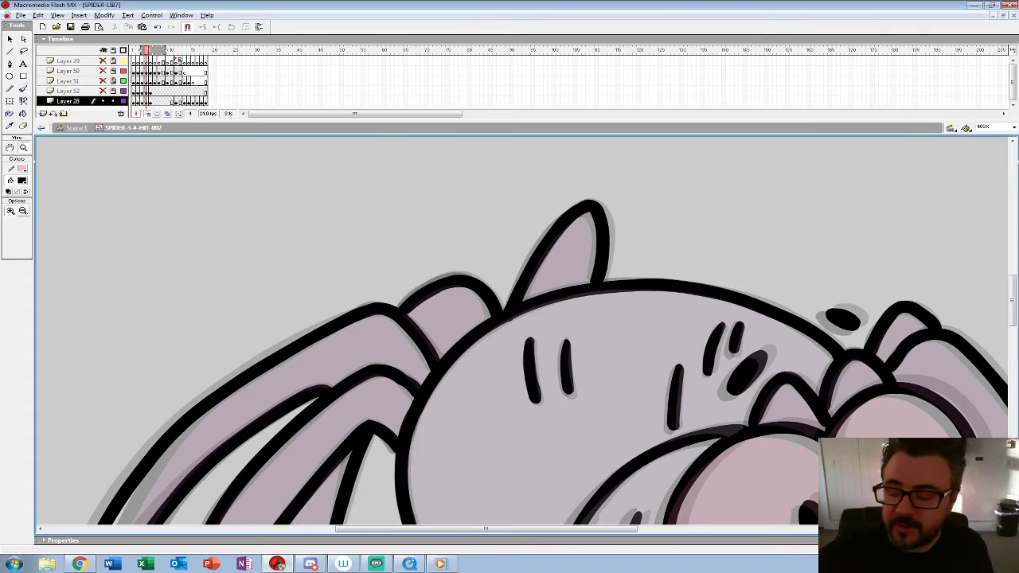
alt+click(227, 308)
alt+click(227, 308)
alt+click(226, 308)
click(147, 114)
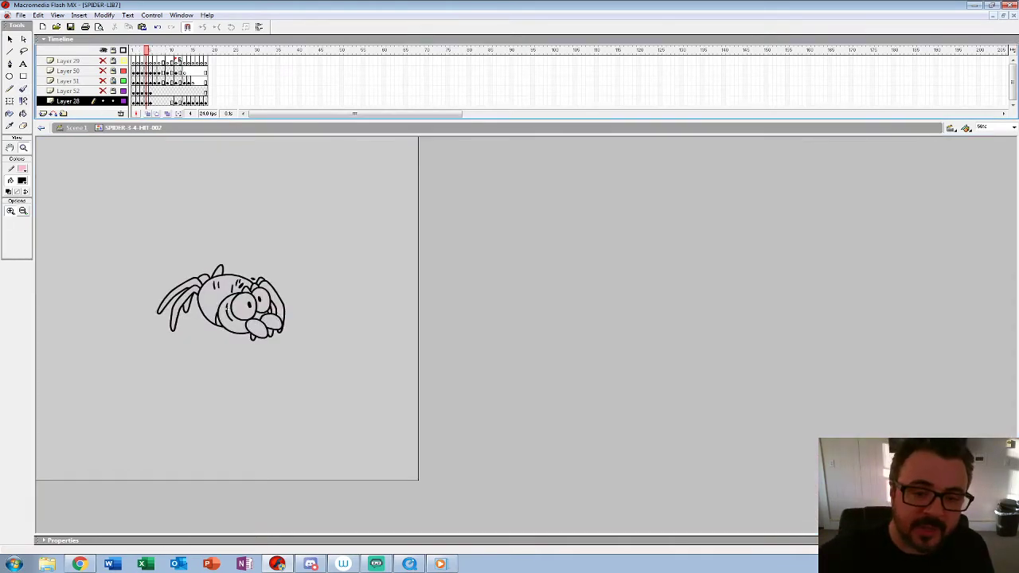
key(Return)
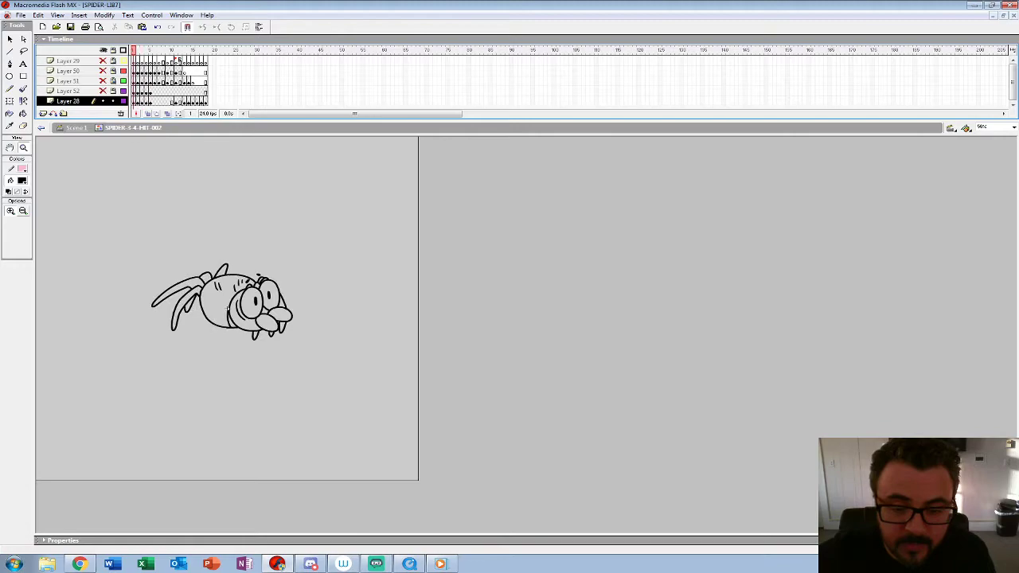
Step: Fill the shadow gap behind the head with black on frames 1 and 4 using the Paint Bucket
click(227, 308)
key(k)
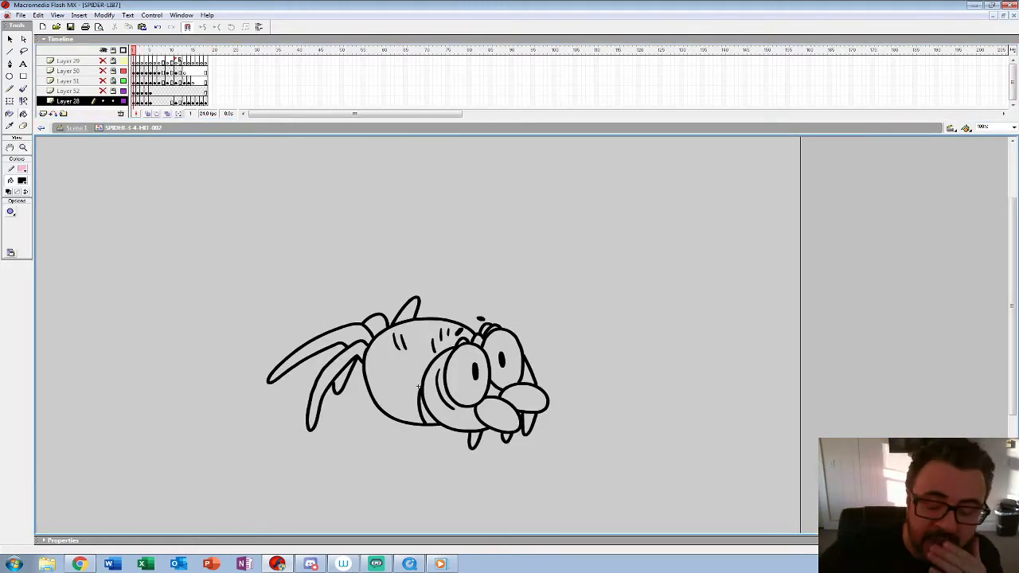
key(period)
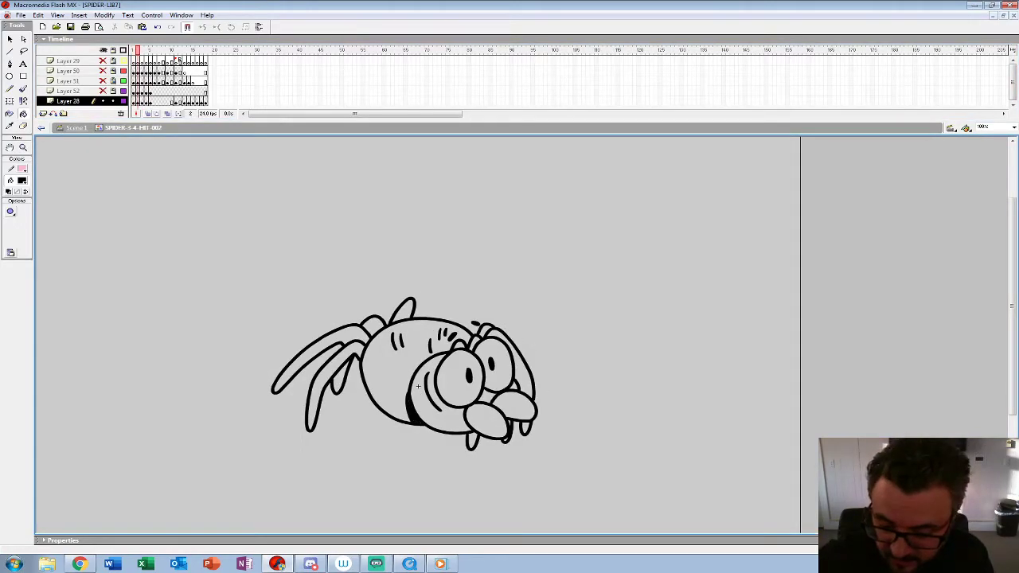
key(period)
key(period)
key(period)
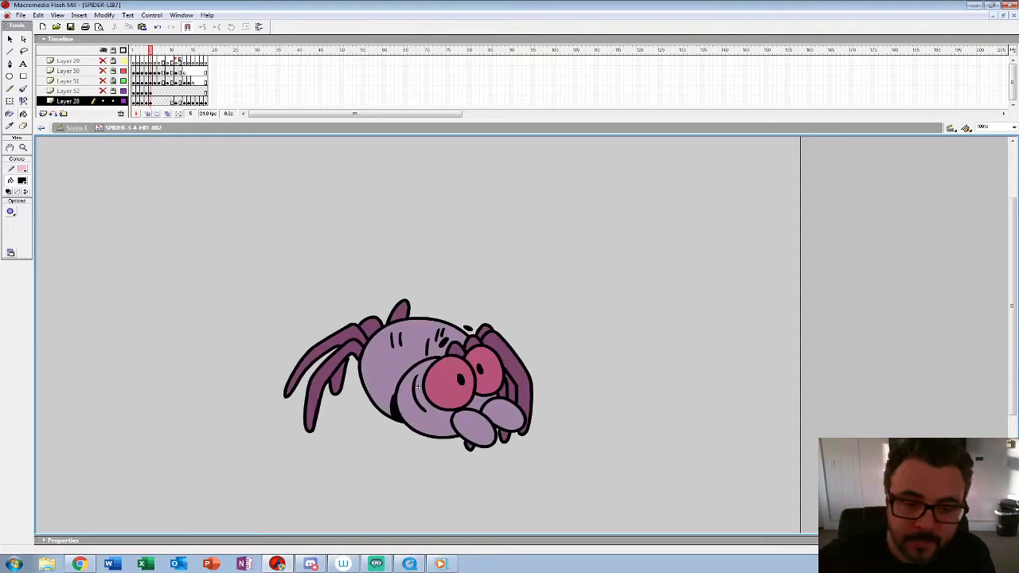
key(comma)
key(comma)
key(comma)
key(comma)
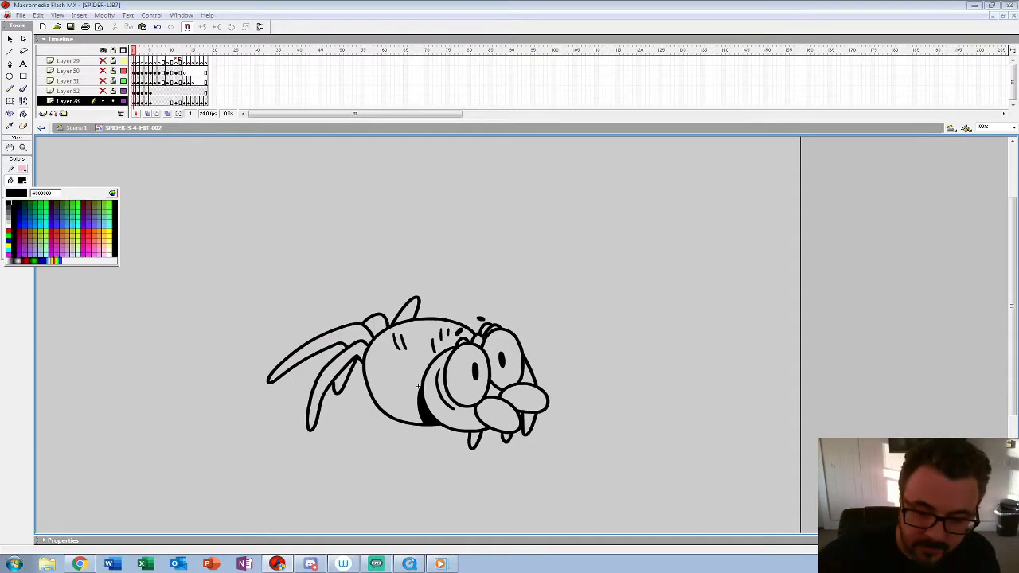
Step: Sample the pink eye colour from frame 5 and fill both eyes with it on frames 1 to 4
key(period)
key(period)
key(period)
key(period)
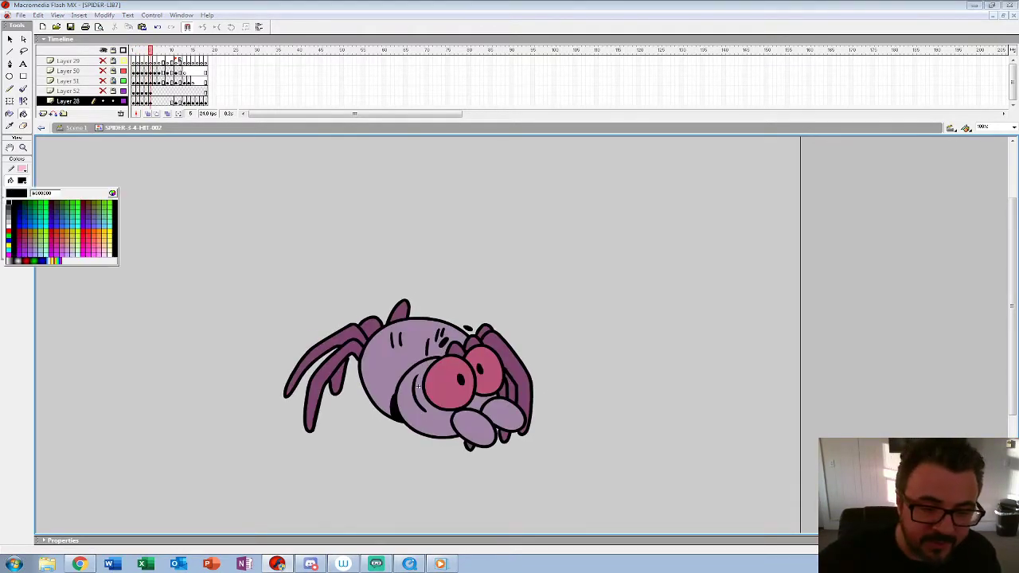
key(comma)
key(comma)
key(comma)
key(comma)
click(447, 382)
key(comma)
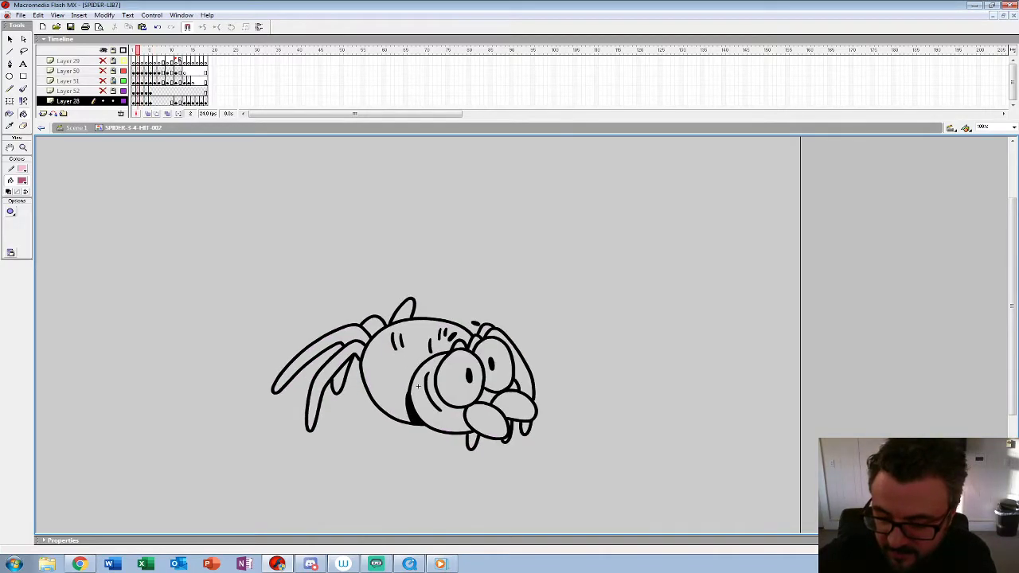
click(453, 379)
click(503, 366)
key(comma)
click(462, 378)
click(508, 363)
Step: Sample the light purple body colour from frame 5 and fill the head, mouthparts and body on frame 4
key(period)
key(period)
key(period)
key(period)
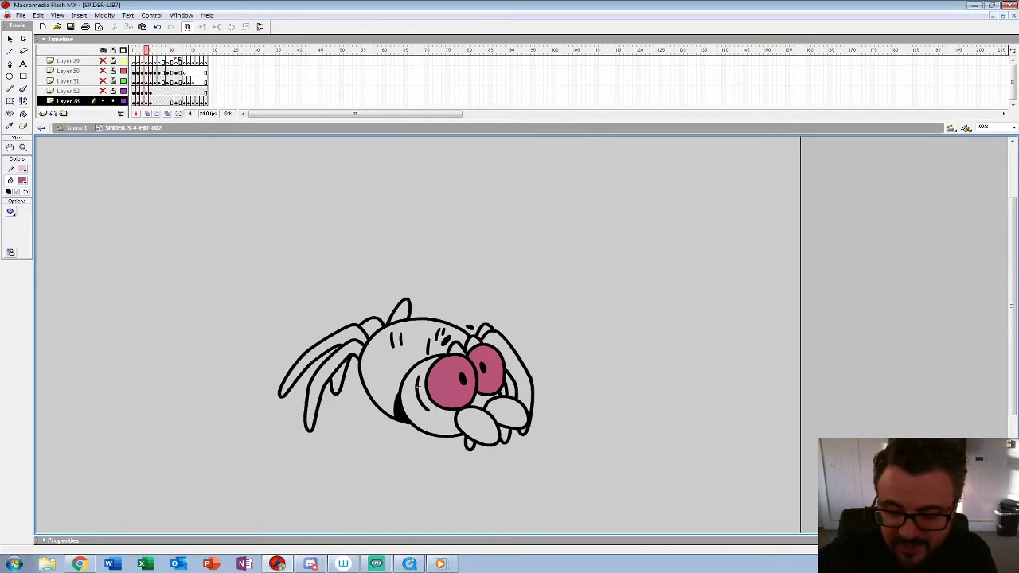
click(418, 387)
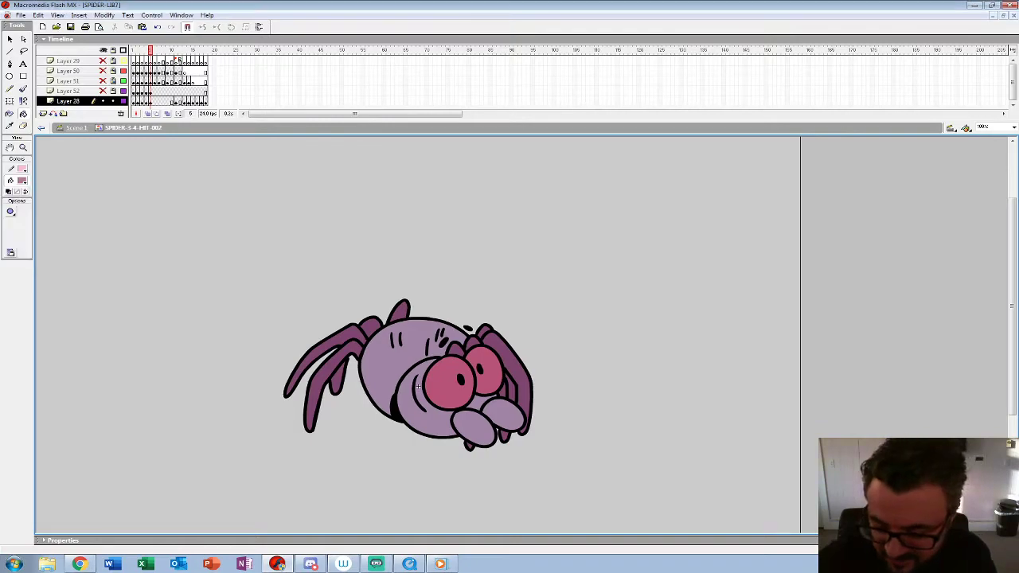
key(comma)
click(418, 387)
click(476, 425)
click(505, 412)
click(390, 370)
Step: Fill the mouthparts, head and body with the light purple on frame 3
key(comma)
click(477, 426)
click(510, 410)
click(482, 400)
click(430, 414)
click(418, 385)
Step: Fill the mouthparts, head and body with the light purple on frame 2
key(comma)
click(478, 425)
click(509, 410)
click(430, 414)
click(487, 396)
click(418, 386)
Step: Fill the mouthparts, head and body with the light purple on frame 1
key(comma)
click(490, 422)
click(522, 398)
click(494, 390)
click(434, 414)
click(418, 386)
Step: Sample the dark purple leg colour from frame 5 and fill all the spider's legs on frame 4
key(period)
key(period)
key(period)
key(period)
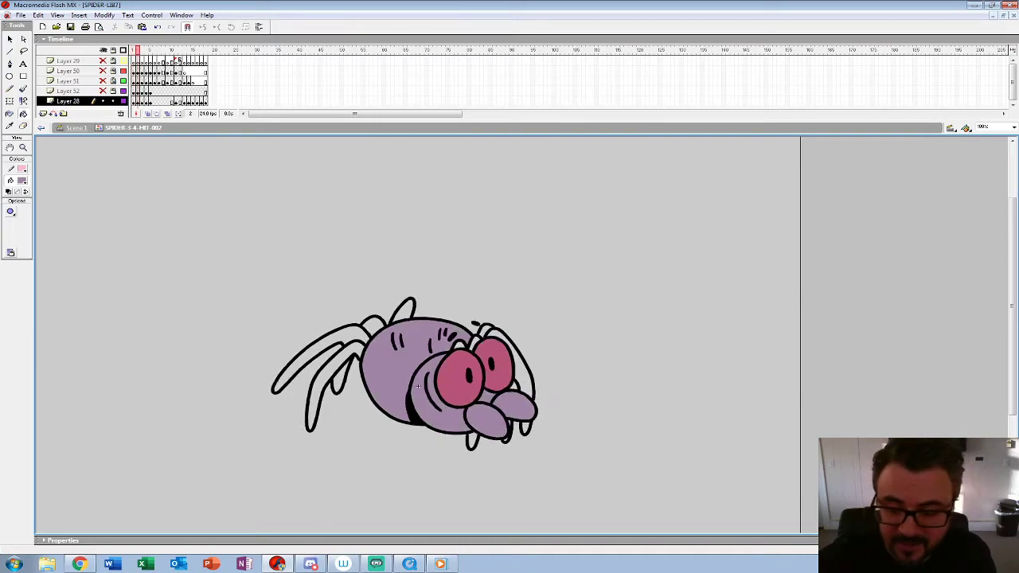
click(23, 181)
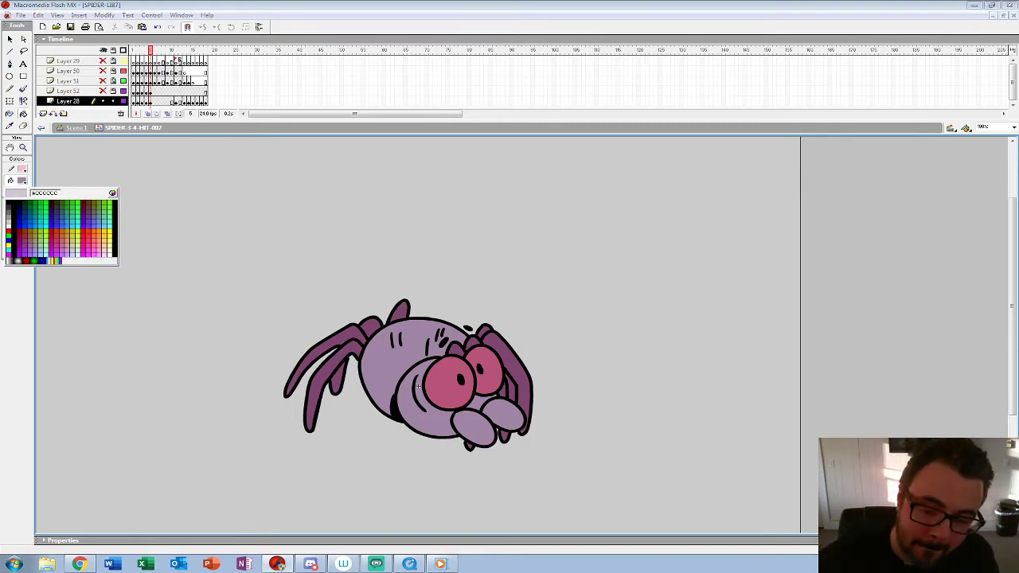
click(320, 382)
key(comma)
click(320, 382)
click(338, 378)
click(402, 311)
click(456, 349)
click(474, 343)
click(511, 386)
click(519, 370)
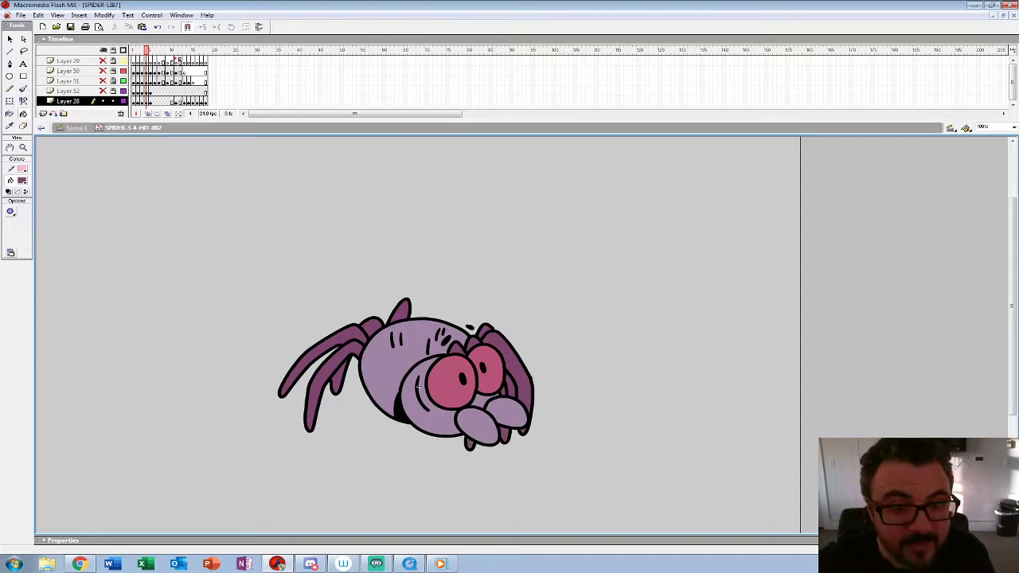
Step: Fill all the spider's legs with the dark purple on frame 3
key(comma)
click(519, 368)
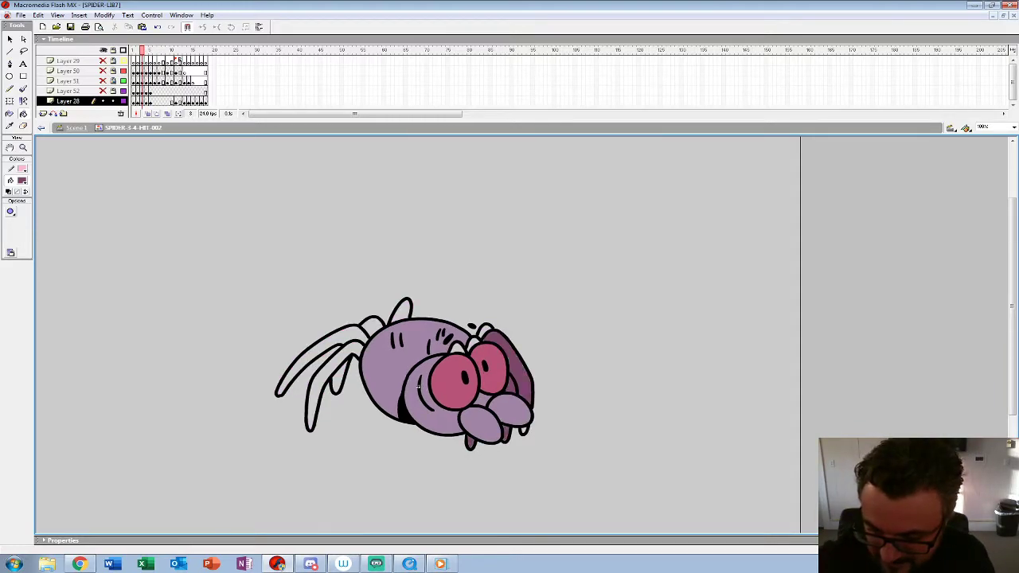
click(403, 312)
click(373, 327)
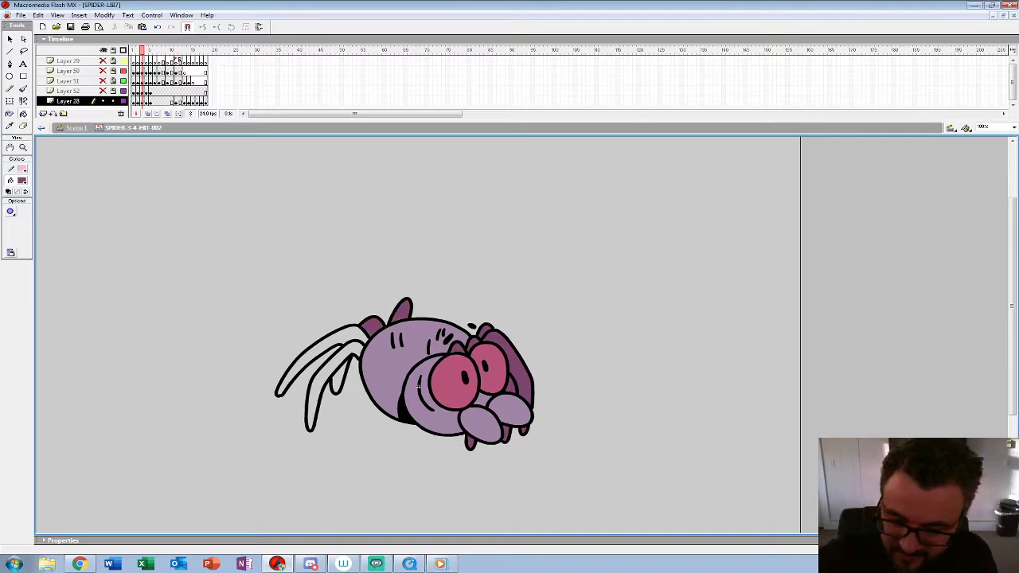
click(320, 346)
click(317, 392)
click(338, 384)
Step: Fill all the spider's legs with the dark purple on frame 2
key(comma)
click(339, 377)
click(320, 402)
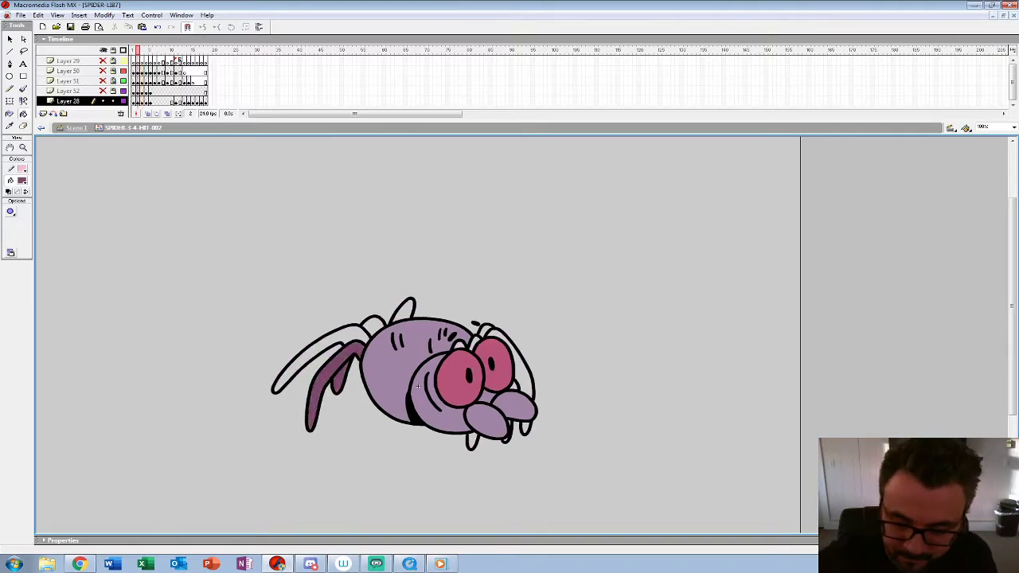
click(319, 362)
click(373, 327)
click(403, 312)
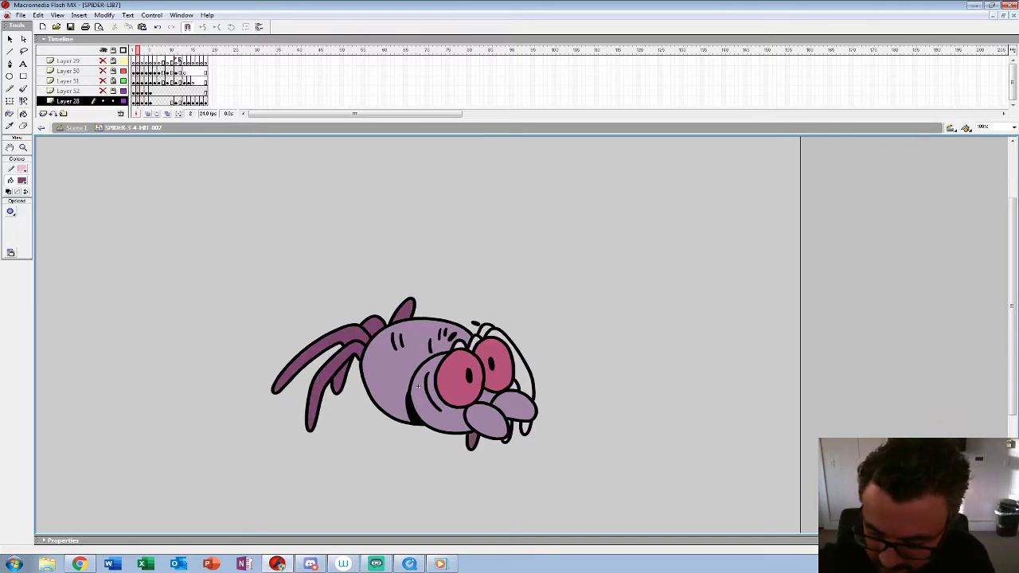
click(520, 368)
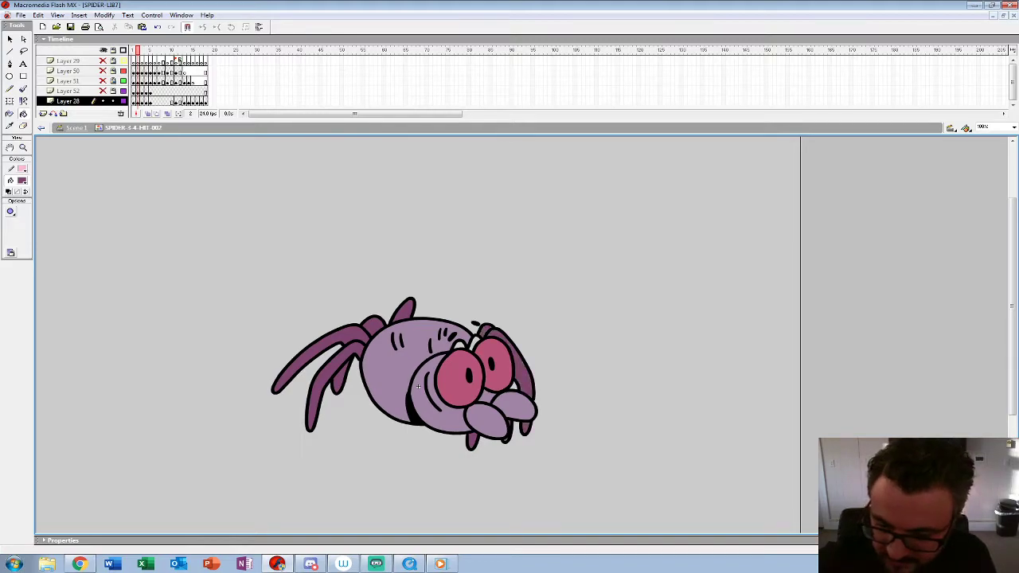
key(period)
key(comma)
click(513, 387)
Step: Fill all the spider's legs with the dark purple on frame 1 and play back the animation
key(comma)
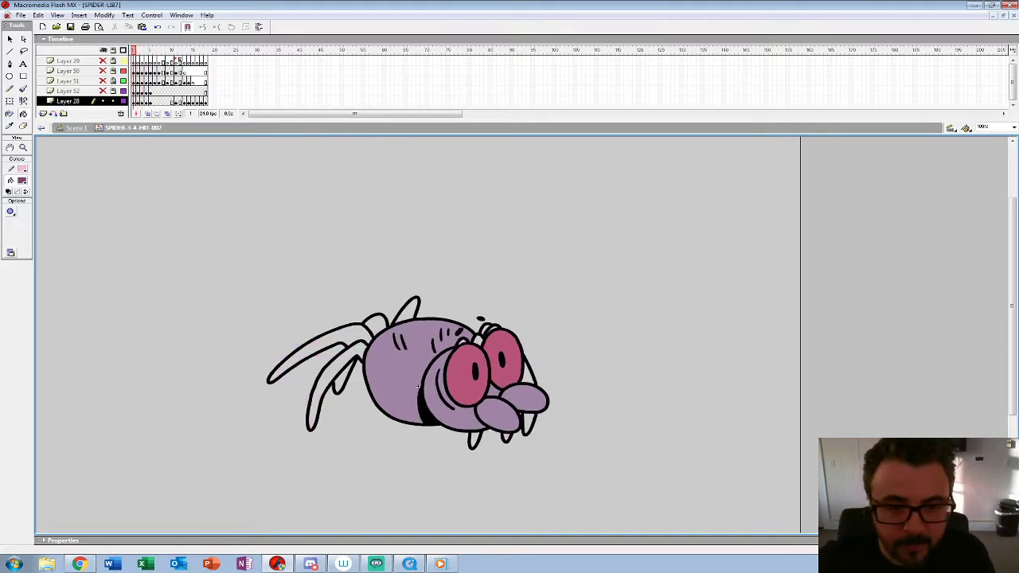
click(529, 374)
click(528, 423)
click(507, 437)
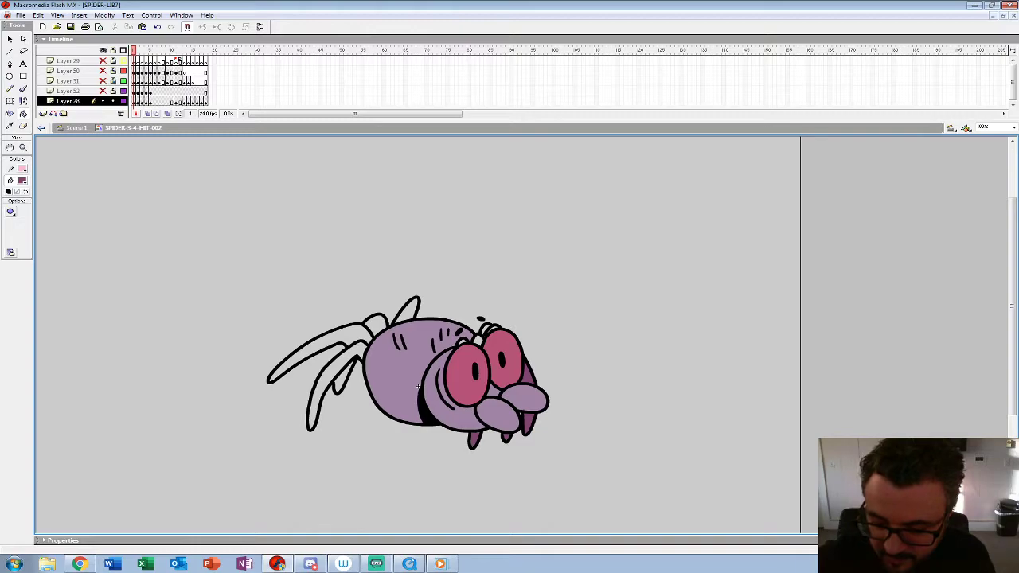
click(418, 386)
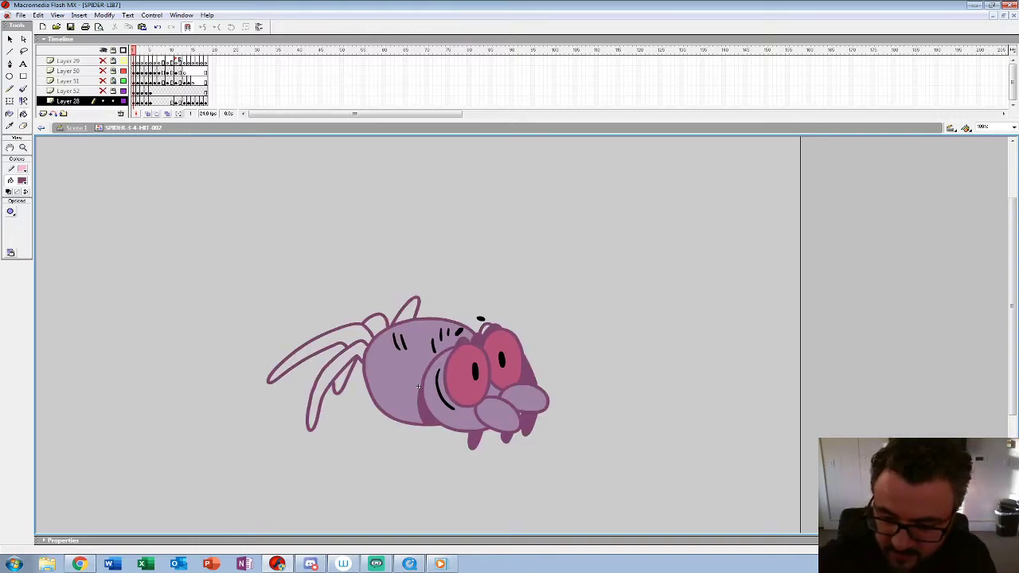
key(ctrl+z)
click(408, 312)
click(376, 325)
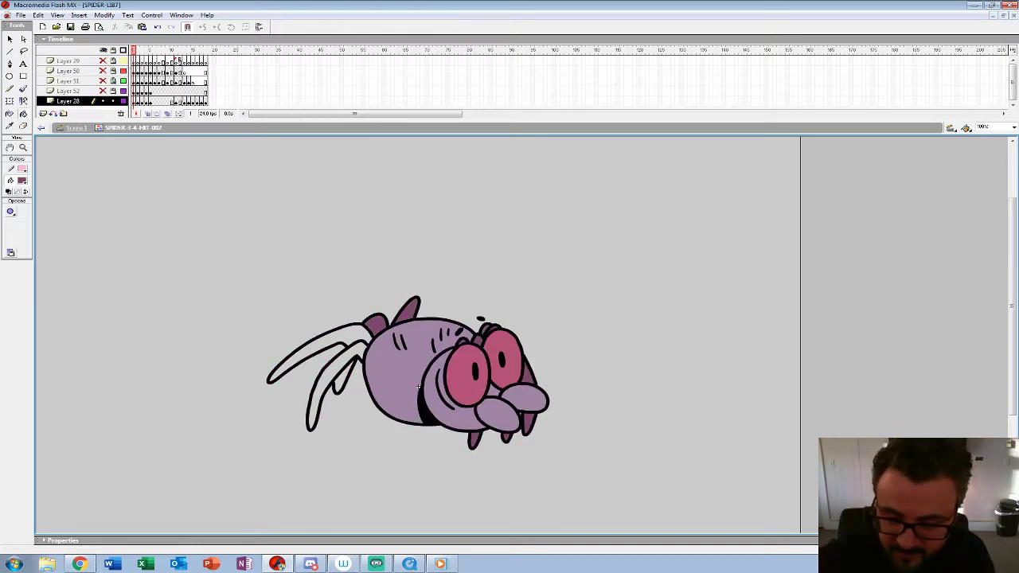
click(338, 335)
click(327, 376)
click(343, 380)
key(Return)
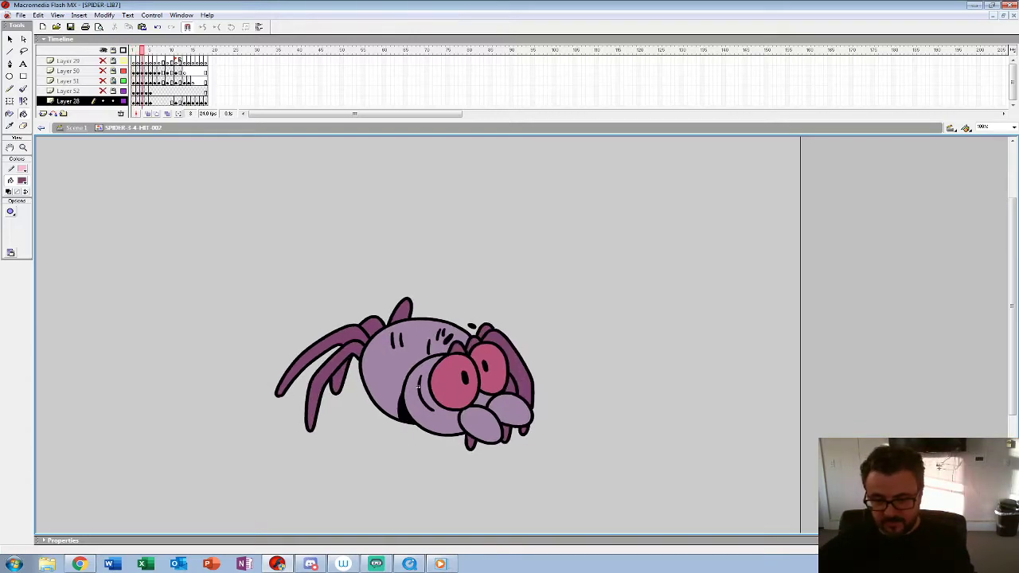
Step: Show and unlock Layer 52 and enlarge the timeline area
click(103, 91)
key(z)
key(ctrl+minus)
key(ctrl+minus)
click(133, 50)
click(113, 91)
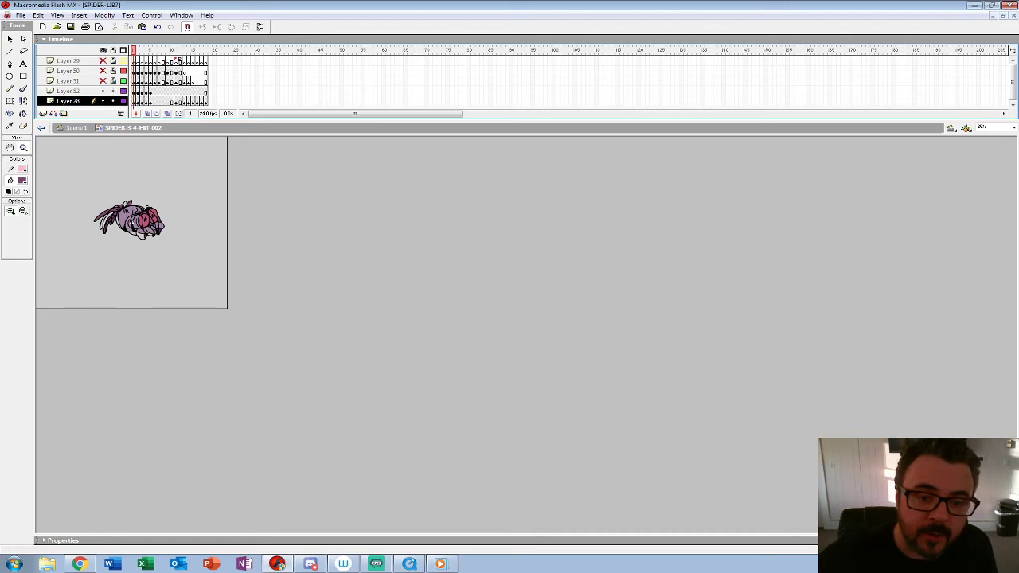
drag(159, 120, 159, 171)
Step: Rearrange the keyframes on Layers 28 and 52 so each spider drawing holds for two frames
mouse_move(133, 92)
mouse_down()
mouse_move(142, 101)
mouse_move(167, 101)
mouse_move(167, 91)
mouse_move(146, 101)
mouse_up()
click(150, 101)
click(159, 101)
click(163, 101)
click(163, 101)
click(167, 101)
click(176, 92)
click(133, 92)
click(138, 91)
click(146, 92)
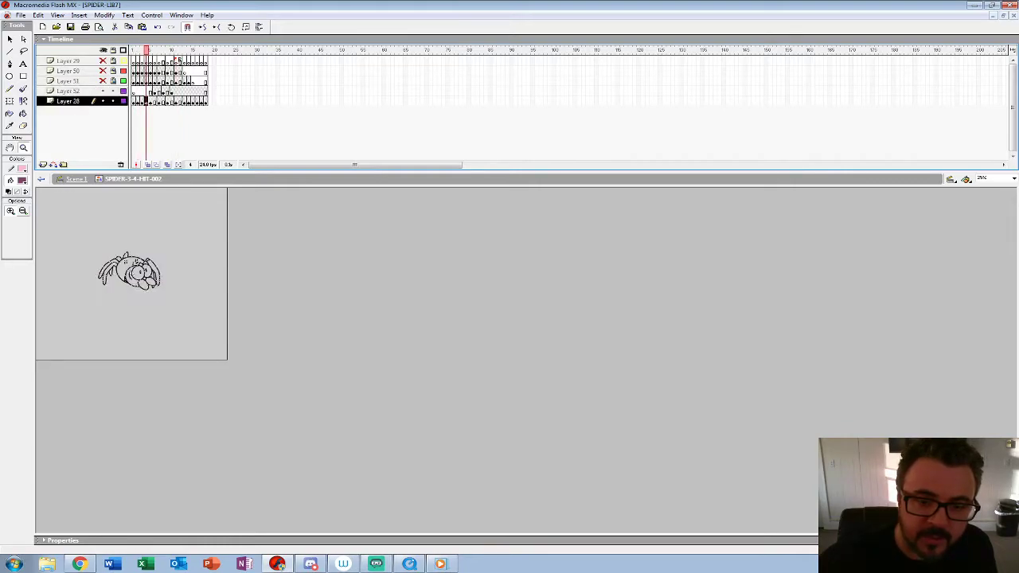
key(ctrl+z)
key(ctrl+z)
key(ctrl+z)
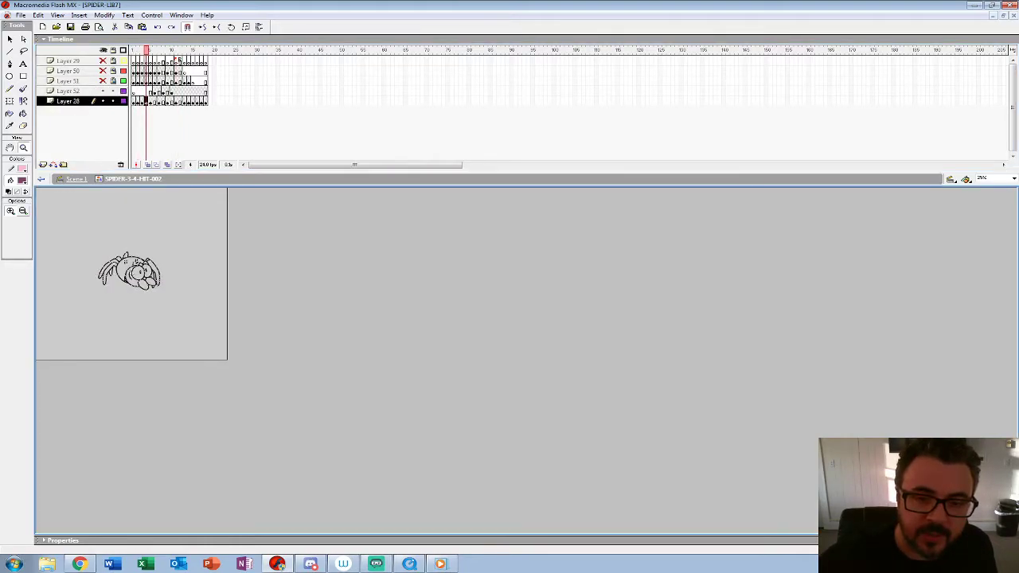
Step: Hide Layer 28 and step through the Layer 52 drawings from frame 1 to the coloured spider on frame 9
click(103, 101)
click(155, 302)
click(187, 315)
key(comma)
key(comma)
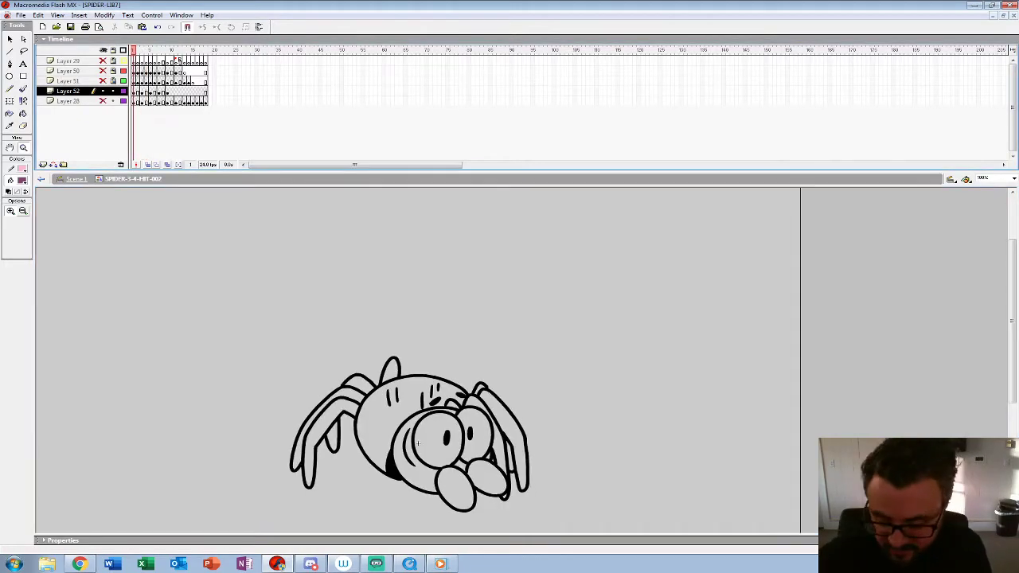
key(period)
key(period)
key(period)
key(period)
key(period)
key(period)
key(period)
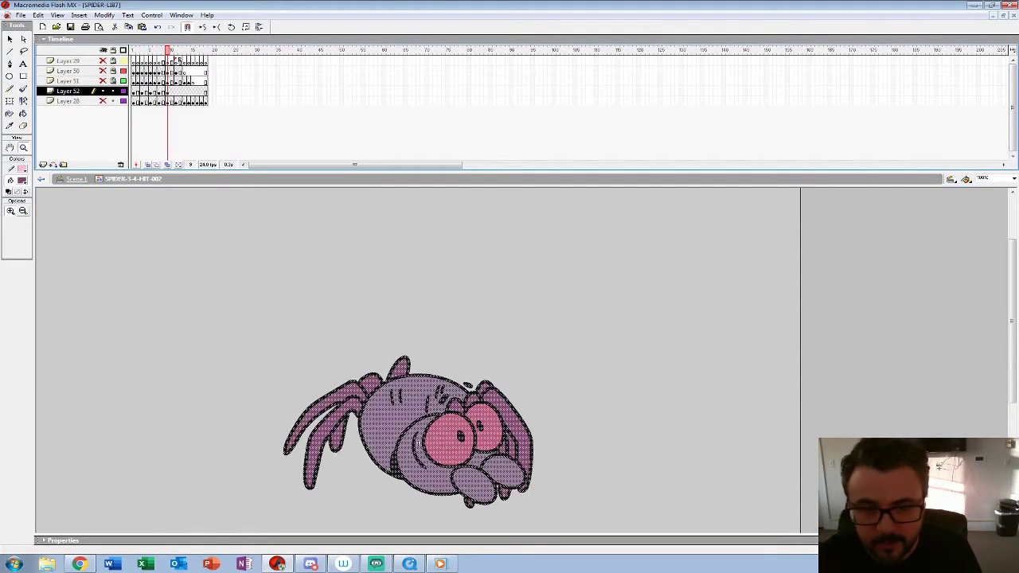
scroll(418, 360, down, 2)
key(comma)
key(period)
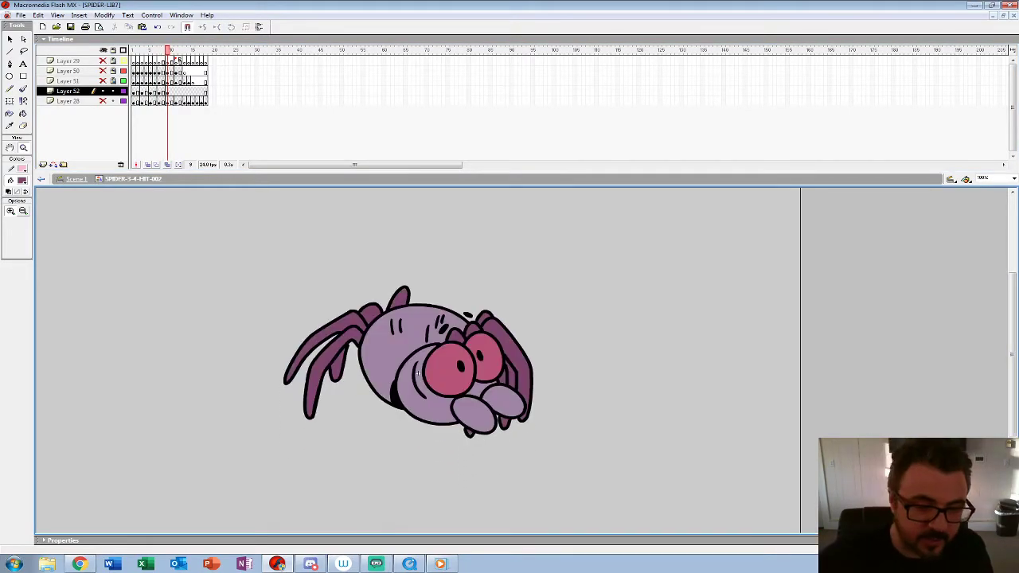
Step: Sample the pink eye colour from frame 9 and fill both eyes on frames 8 and 6
click(22, 180)
click(444, 371)
key(k)
key(comma)
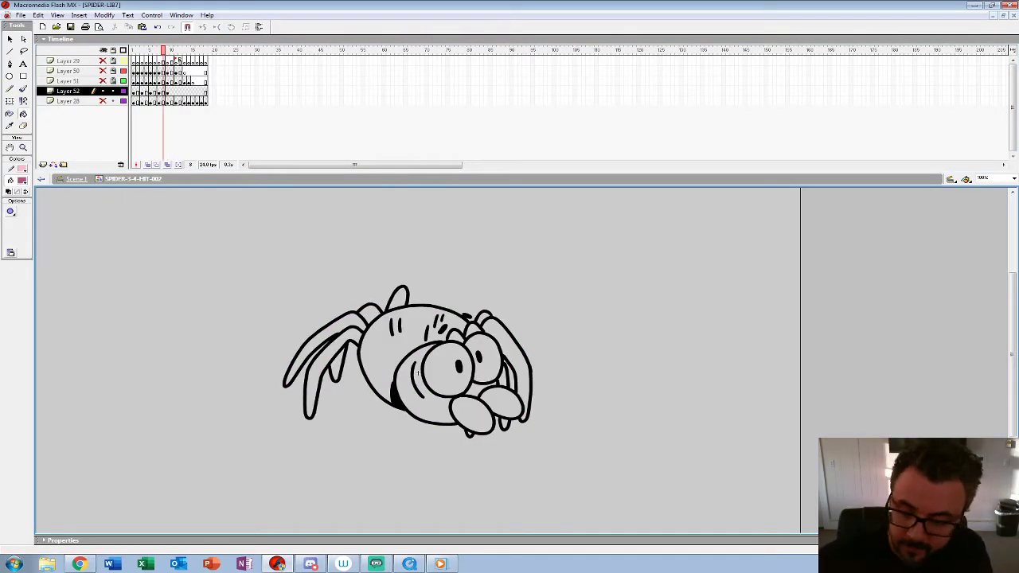
click(445, 371)
click(488, 363)
key(comma)
key(comma)
click(487, 365)
click(443, 371)
Step: Fill both eyes with the pink on frames 4 and 2
key(comma)
key(comma)
click(485, 366)
click(434, 372)
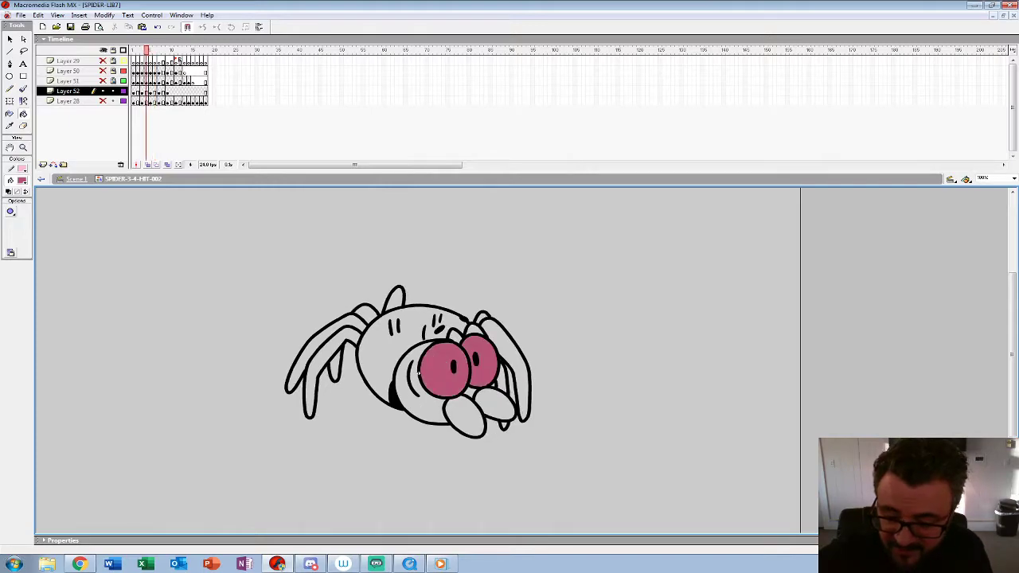
key(comma)
key(comma)
click(482, 368)
click(420, 372)
key(comma)
key(period)
key(period)
key(period)
key(period)
key(period)
key(period)
key(period)
key(period)
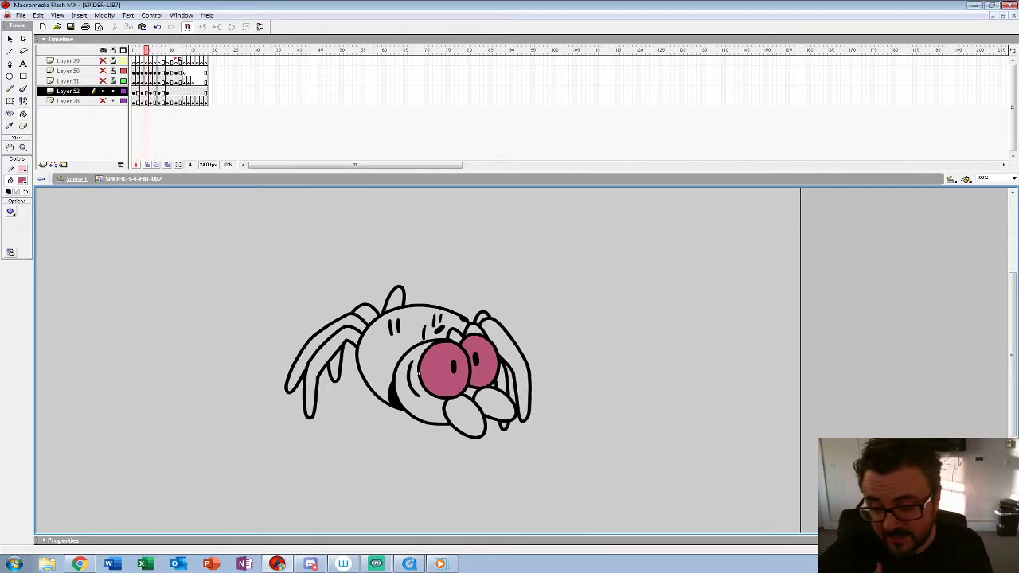
Step: Sample the light purple body colour from frame 9 and fill the head, mouthparts and body on frame 8
click(22, 181)
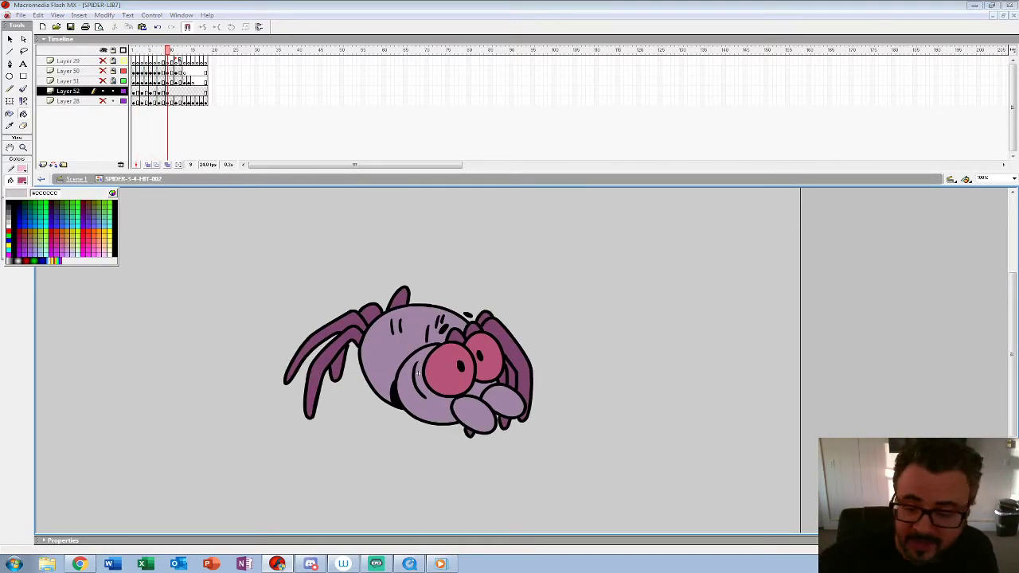
click(434, 407)
key(comma)
click(434, 406)
click(473, 415)
click(483, 390)
click(503, 402)
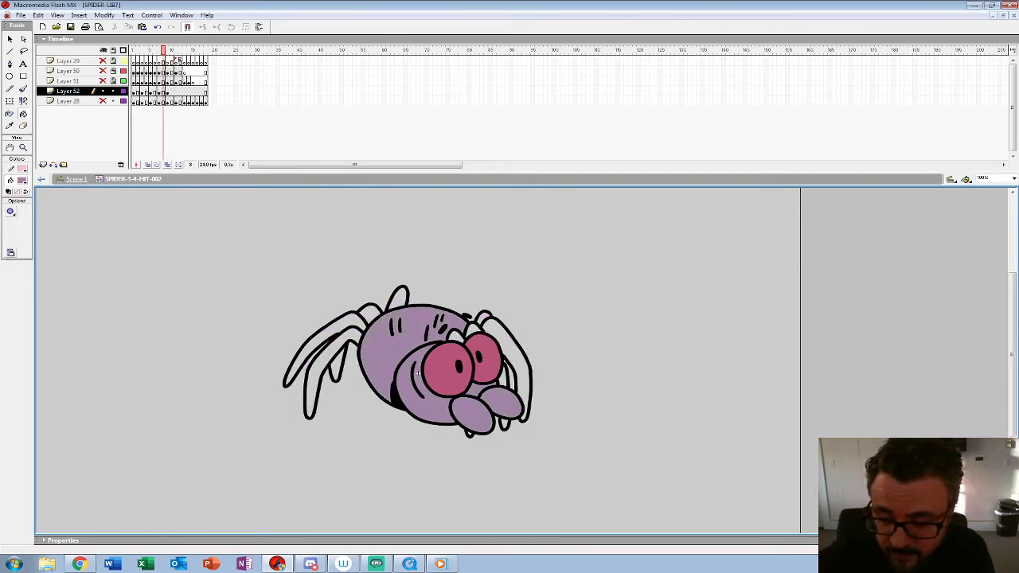
Step: Fill the mouthparts, head and body with the light purple on frame 6
key(comma)
click(499, 402)
click(469, 415)
click(474, 391)
click(418, 373)
click(383, 355)
Step: Fill the mouthparts, head and body with the light purple on frame 4, undoing any misplaced fills
key(comma)
key(comma)
click(495, 404)
click(465, 416)
click(470, 393)
click(419, 374)
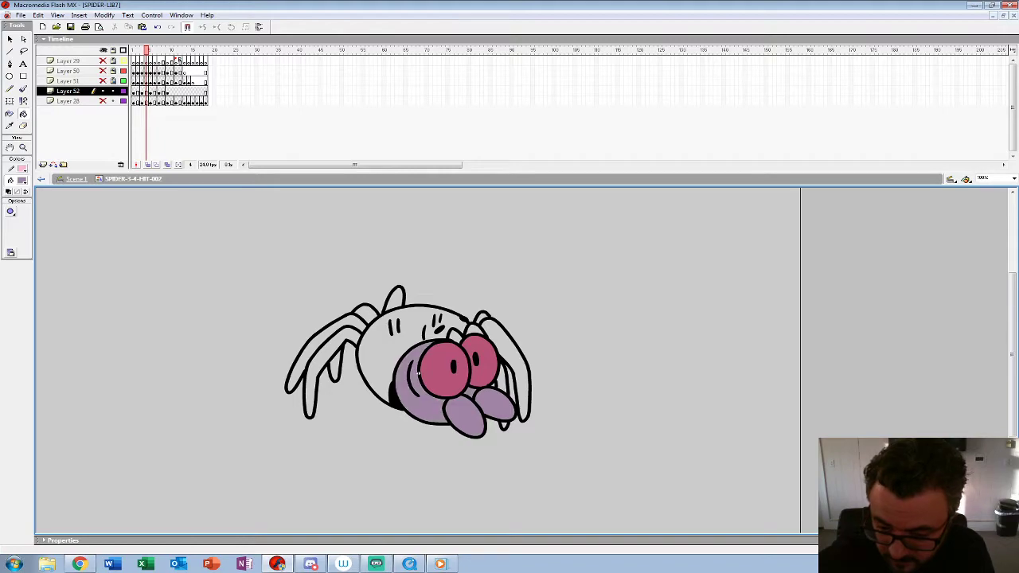
click(418, 373)
key(ctrl+z)
click(418, 374)
key(ctrl+z)
click(418, 373)
key(ctrl+z)
click(417, 374)
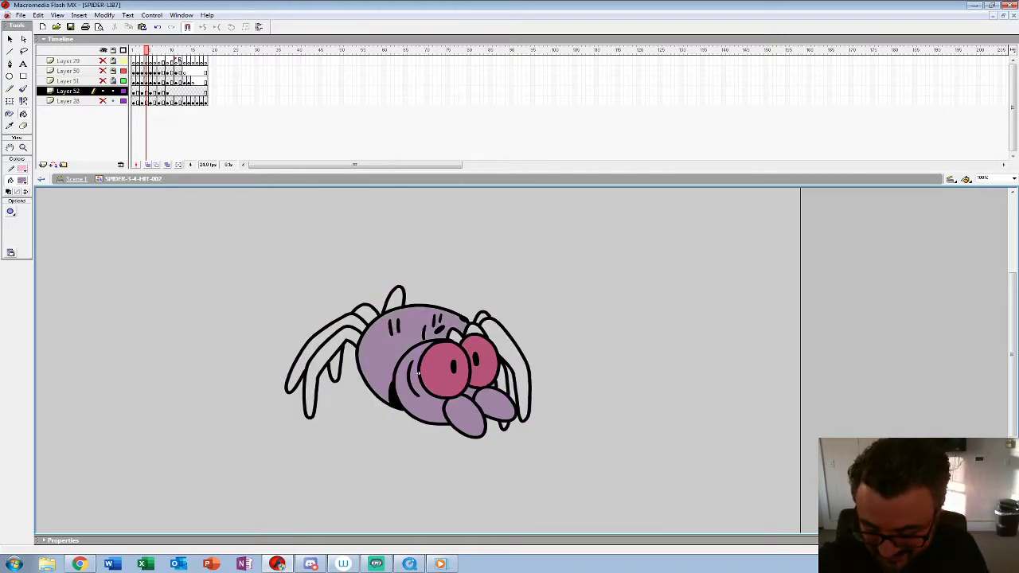
Step: Fill the mouthparts, head and body with the light purple on frame 2
key(comma)
key(comma)
click(418, 374)
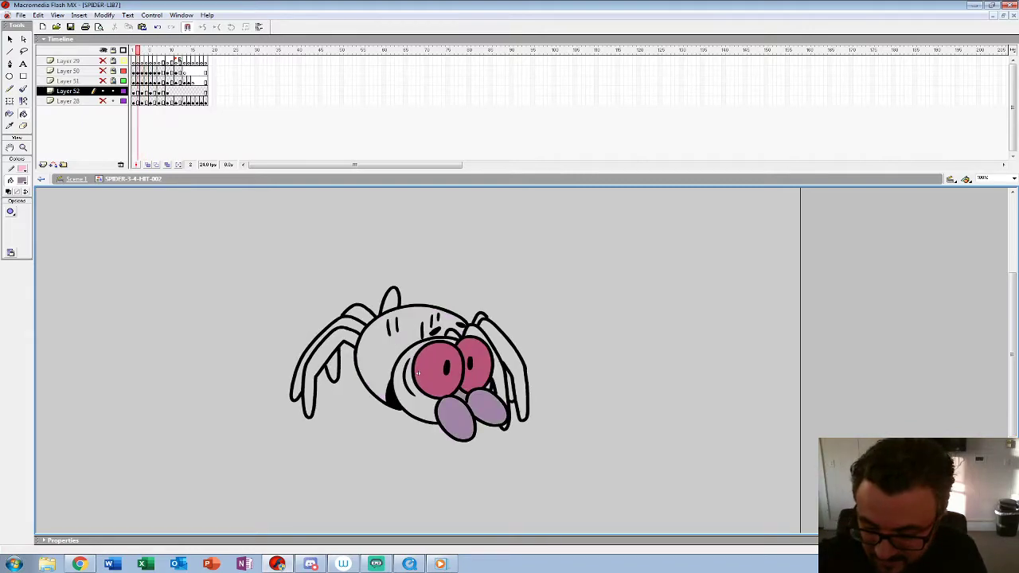
click(418, 373)
key(comma)
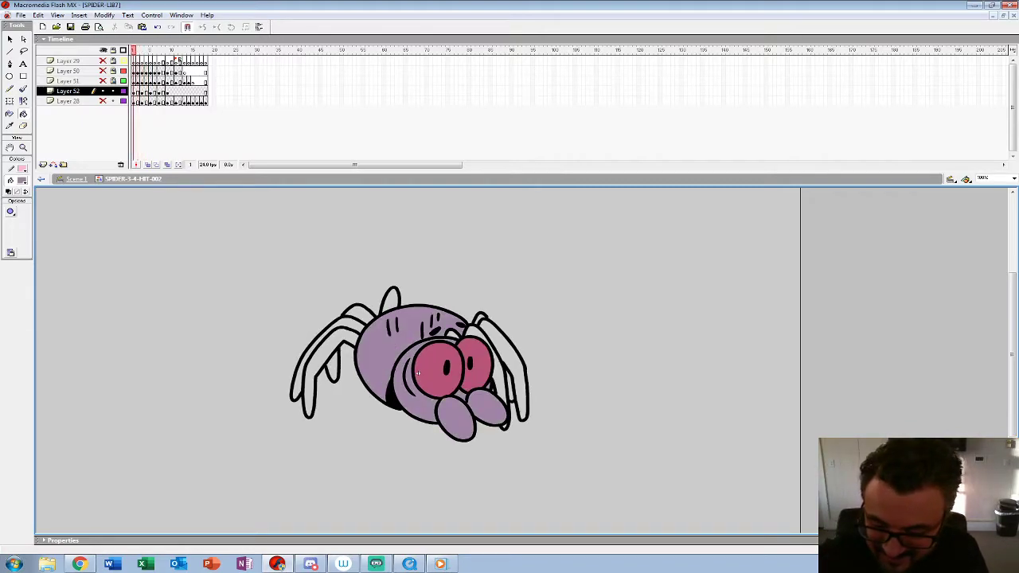
Step: Sample the dark purple leg colour from frame 10 and fill the left-side legs of the spider on frame 8
key(period)
key(period)
key(period)
key(period)
key(period)
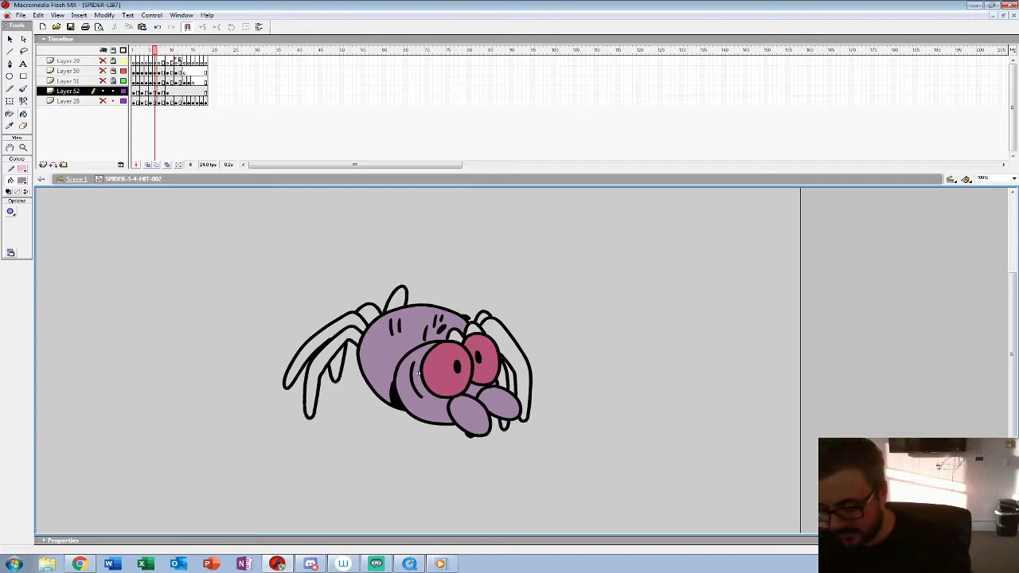
key(period)
key(period)
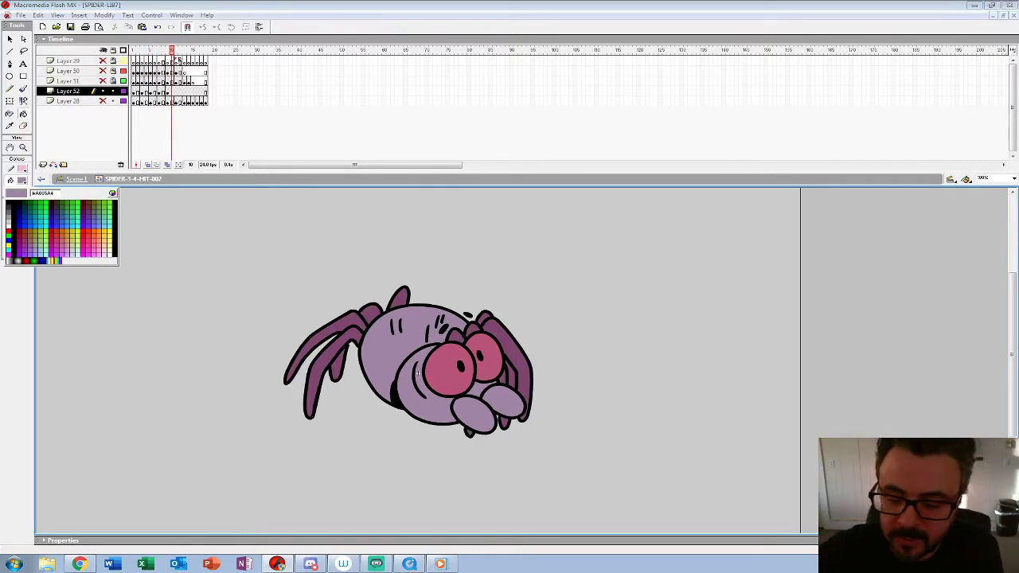
key(comma)
key(comma)
click(337, 367)
click(320, 337)
click(369, 314)
click(399, 300)
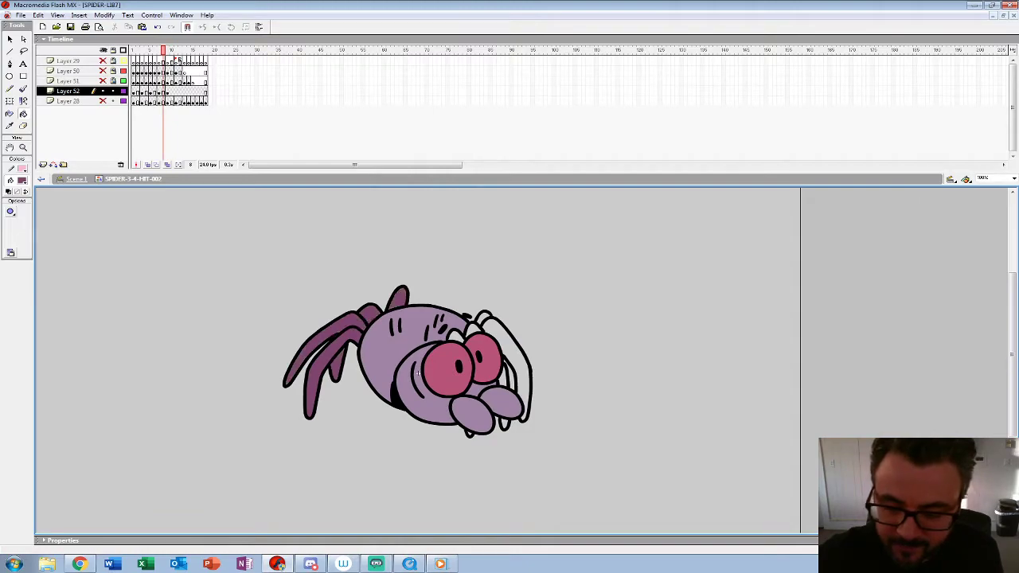
Step: Fill the right-side legs of the spider on frame 8 with the dark purple
click(504, 425)
click(504, 378)
click(515, 351)
click(510, 376)
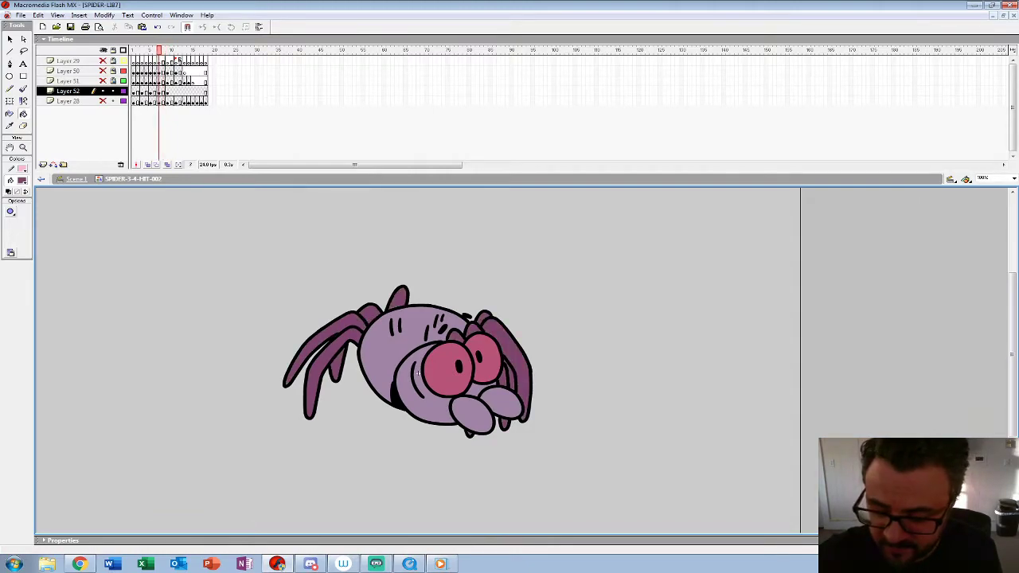
Step: Fill all the spider's legs with the dark purple on frame 6
key(comma)
key(comma)
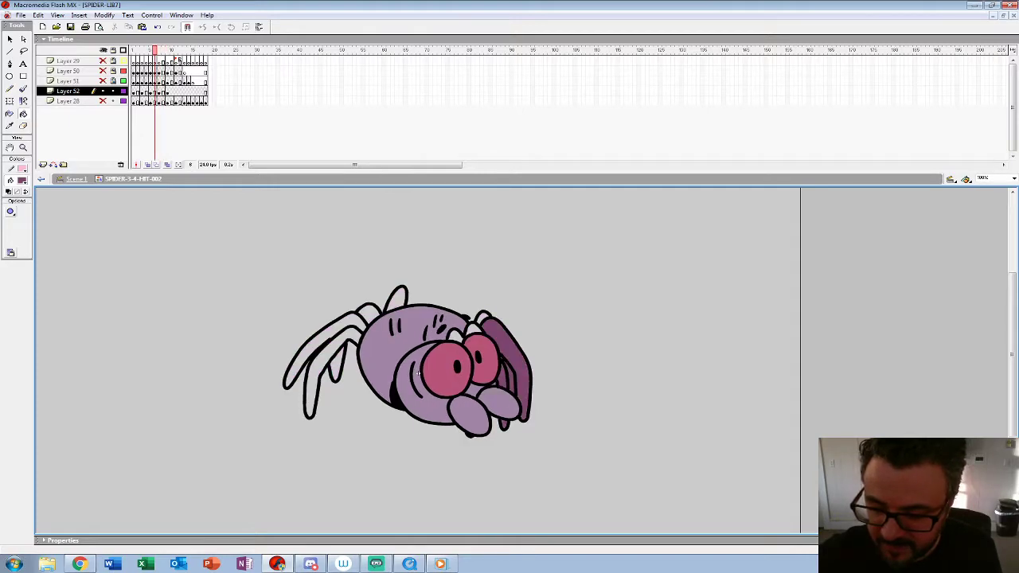
click(322, 336)
click(311, 392)
click(337, 366)
click(368, 312)
click(397, 301)
Step: Fill all the spider's legs with the dark purple on frame 4, undoing any misplaced fill
key(comma)
key(comma)
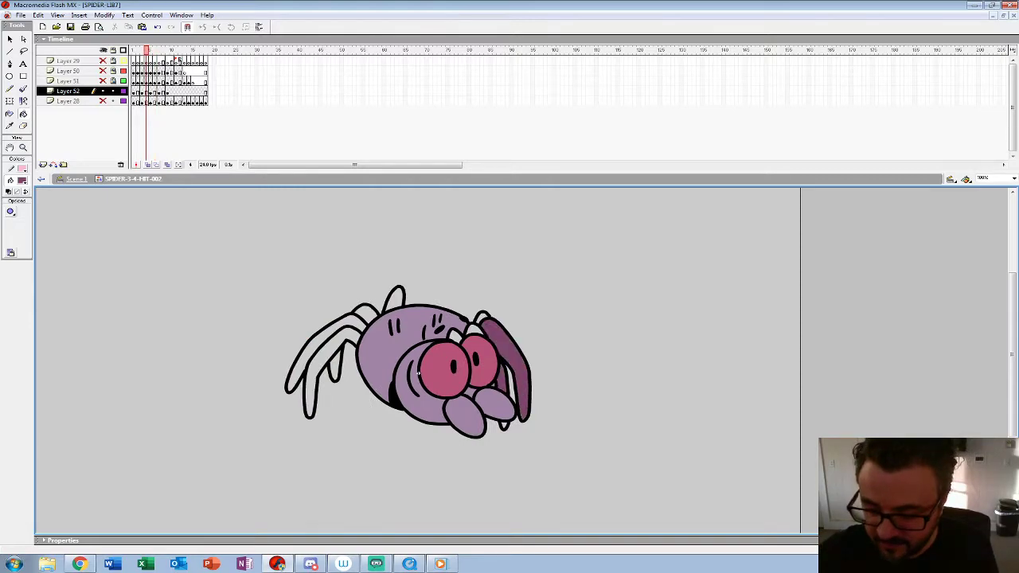
key(ctrl+z)
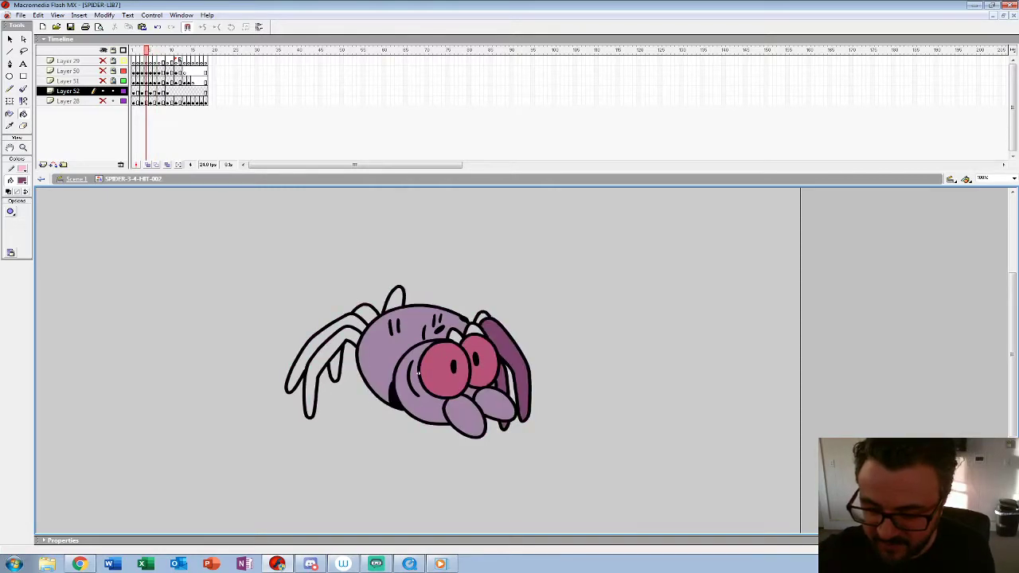
click(511, 385)
click(311, 392)
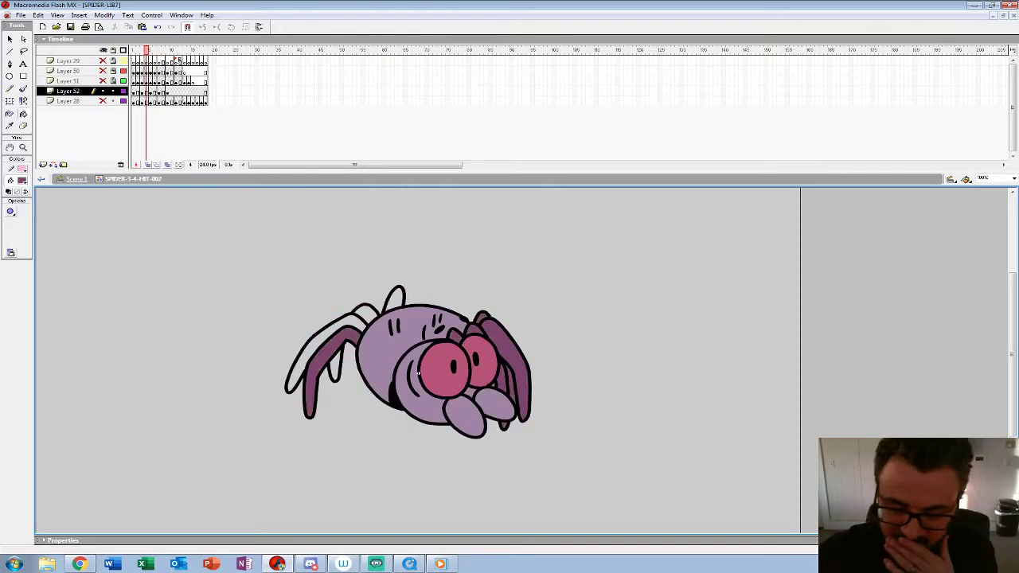
click(323, 337)
click(335, 368)
click(367, 313)
click(397, 301)
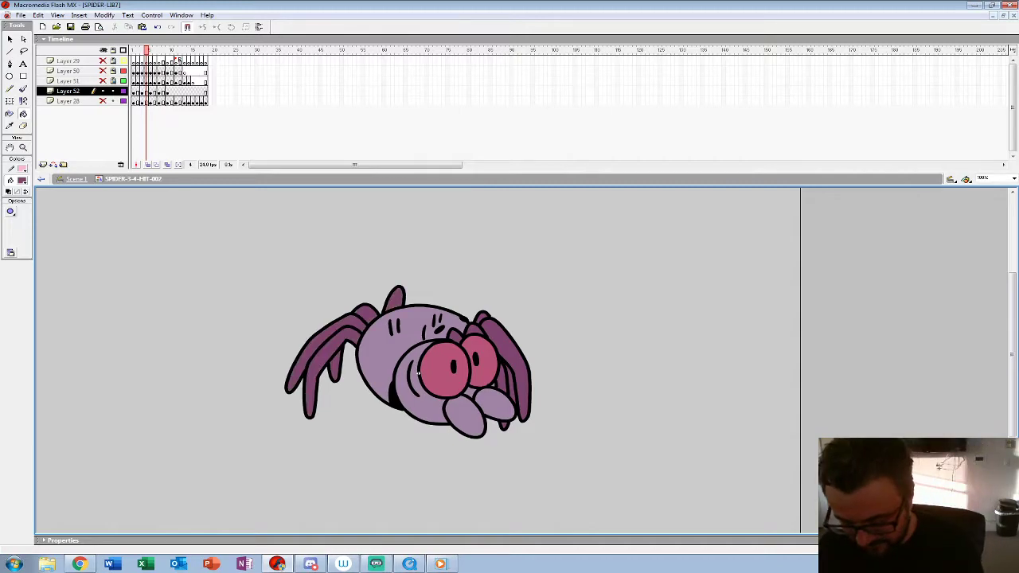
Step: Fill all the spider's legs with the dark purple on frame 2
key(comma)
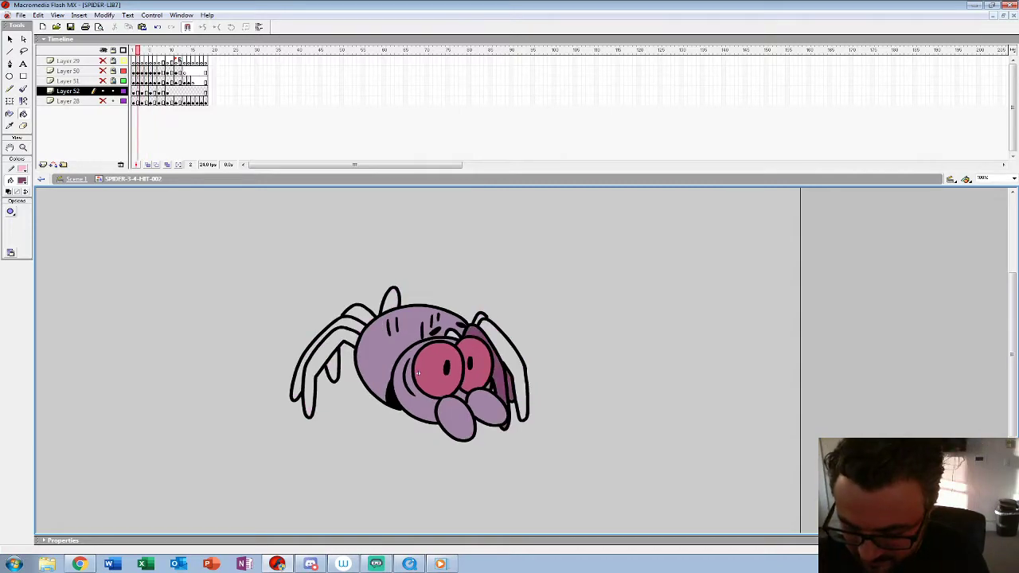
click(517, 375)
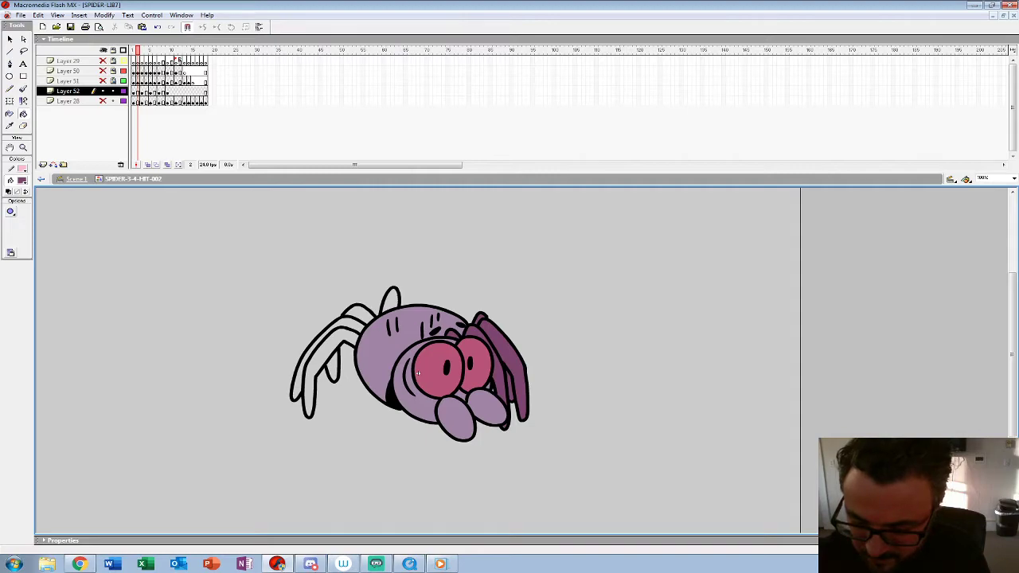
click(391, 301)
click(359, 312)
click(315, 346)
click(309, 392)
click(333, 369)
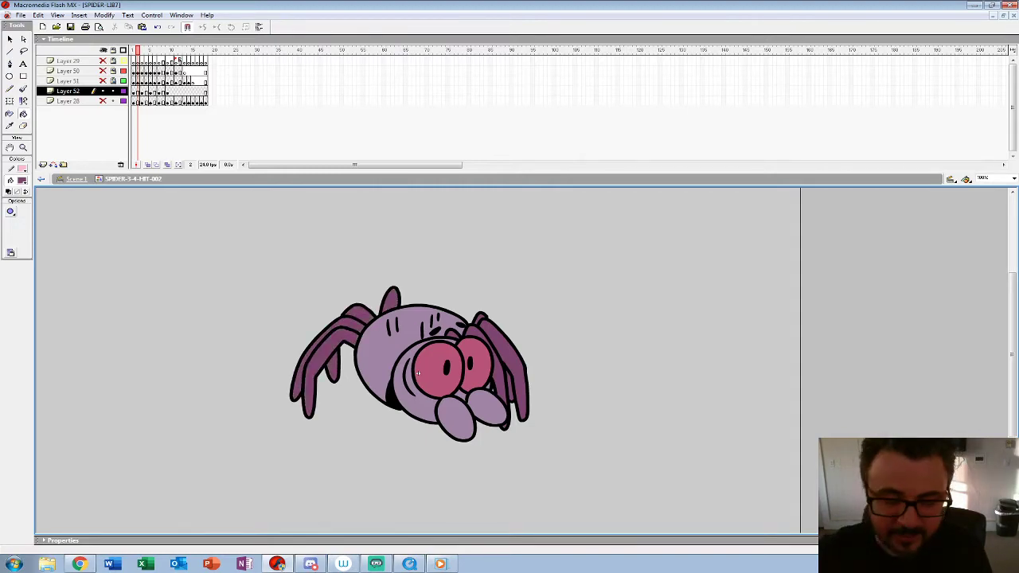
Step: Check the coloured frames up to frame 10 and insert a keyframe on Layer 52 after the last coloured drawings
key(period)
key(period)
key(period)
key(period)
key(period)
key(period)
key(period)
key(period)
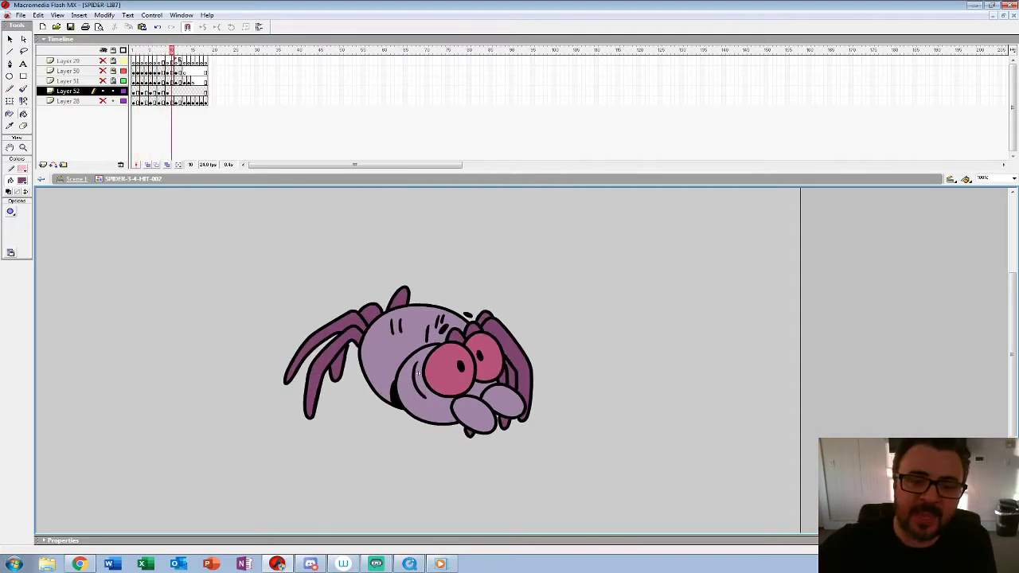
key(comma)
key(F6)
key(period)
key(period)
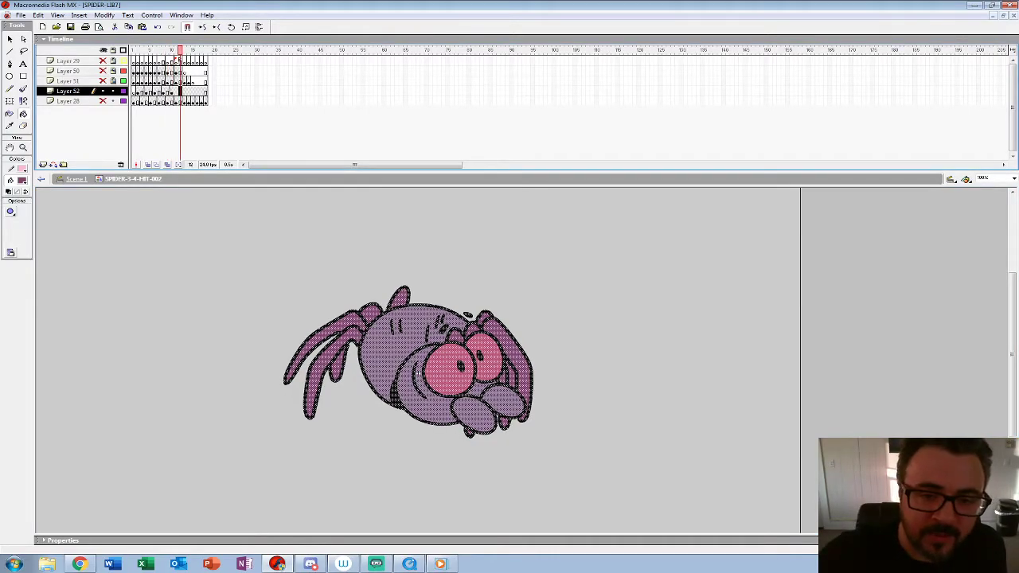
Step: Move the coloured spider drawings from Layer 52 onto the matching frames of Layer 28
click(137, 91)
drag(136, 92, 171, 101)
click(146, 92)
click(154, 91)
click(163, 92)
click(171, 91)
key(period)
key(comma)
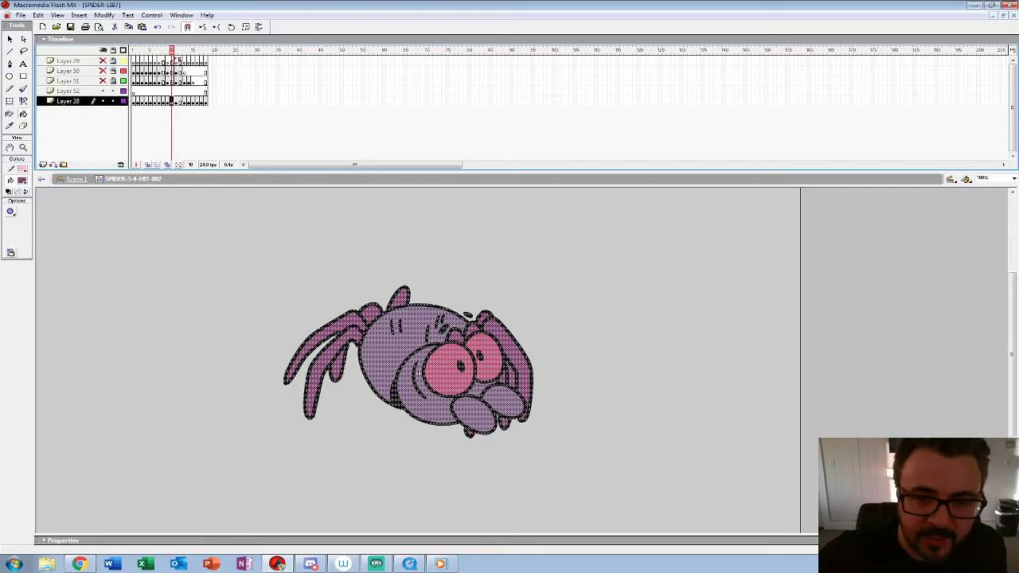
Step: Play back the coloured spider animation and show the hidden splash layers 29, 50 and 51
key(Return)
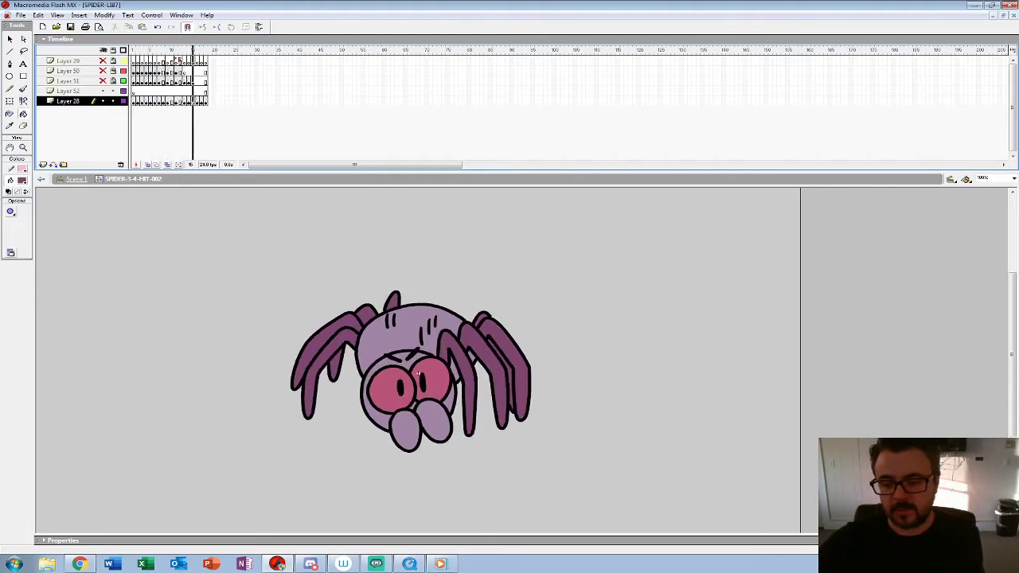
key(Return)
click(23, 148)
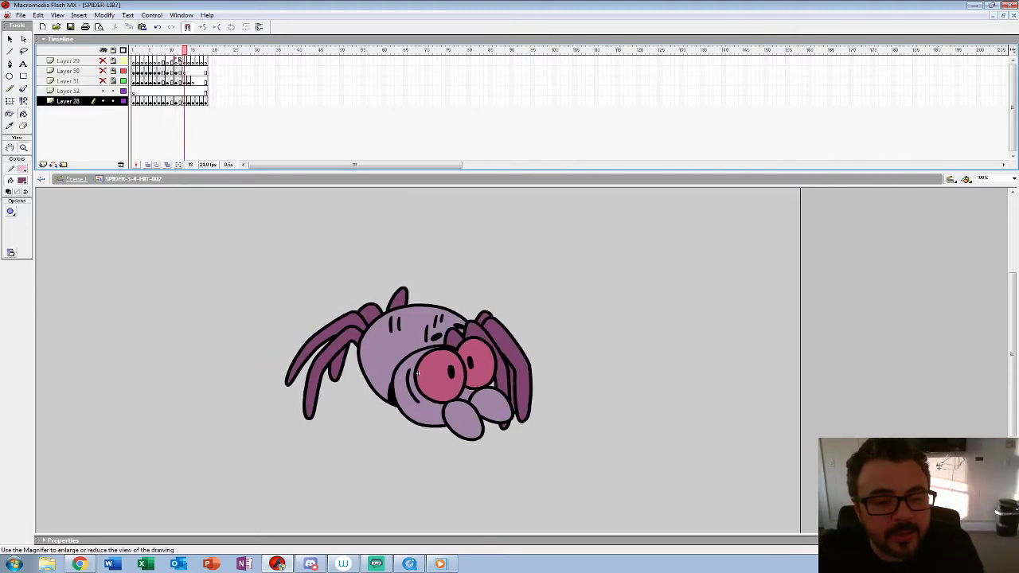
alt+click(418, 372)
alt+click(226, 361)
key(Return)
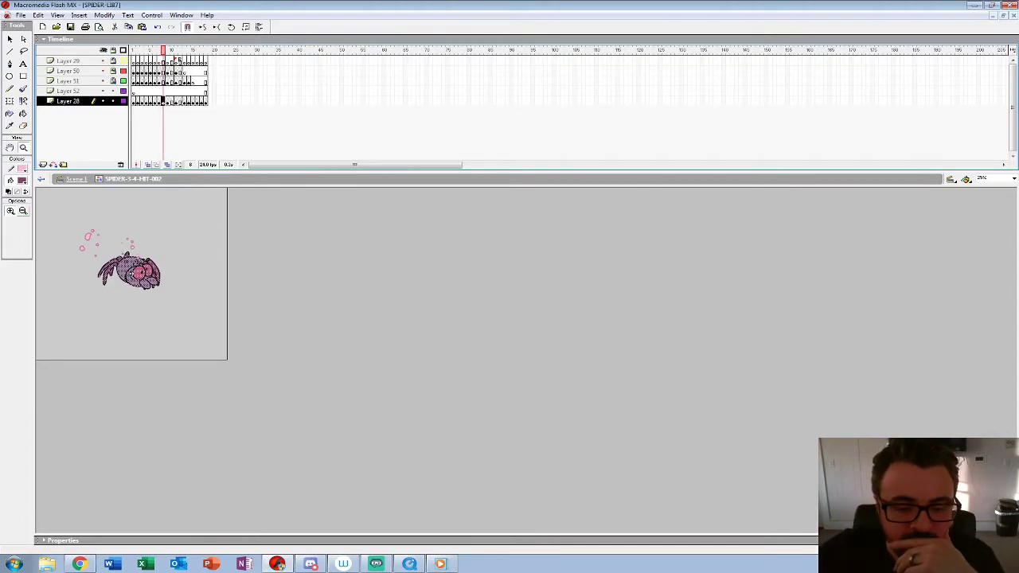
Step: Step through the spider drawings and shift the Layer 28 keyframes around frames 8 to 11 to adjust the timing
click(134, 273)
key(period)
key(period)
key(period)
key(period)
key(comma)
key(comma)
key(comma)
key(comma)
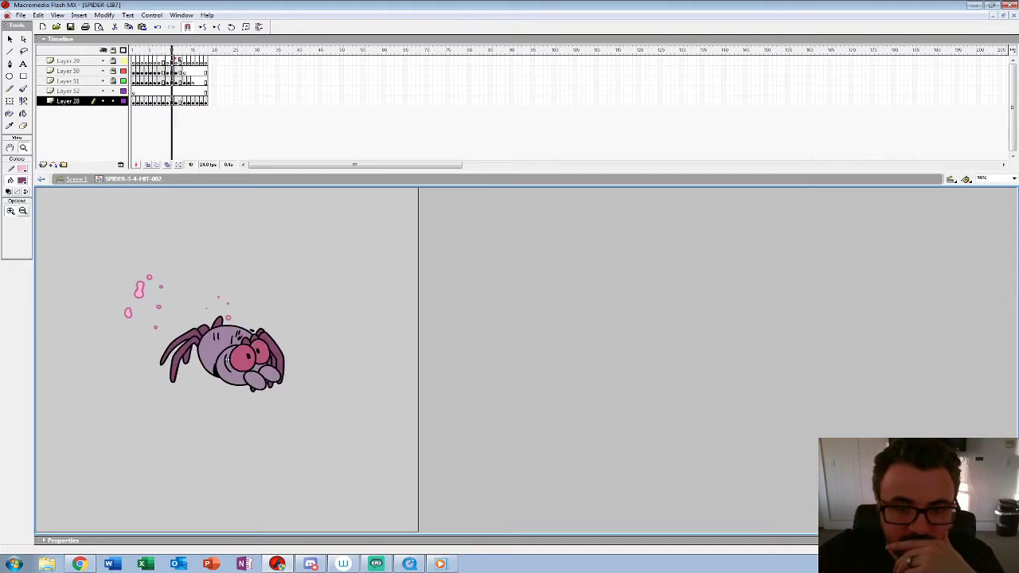
key(period)
click(167, 101)
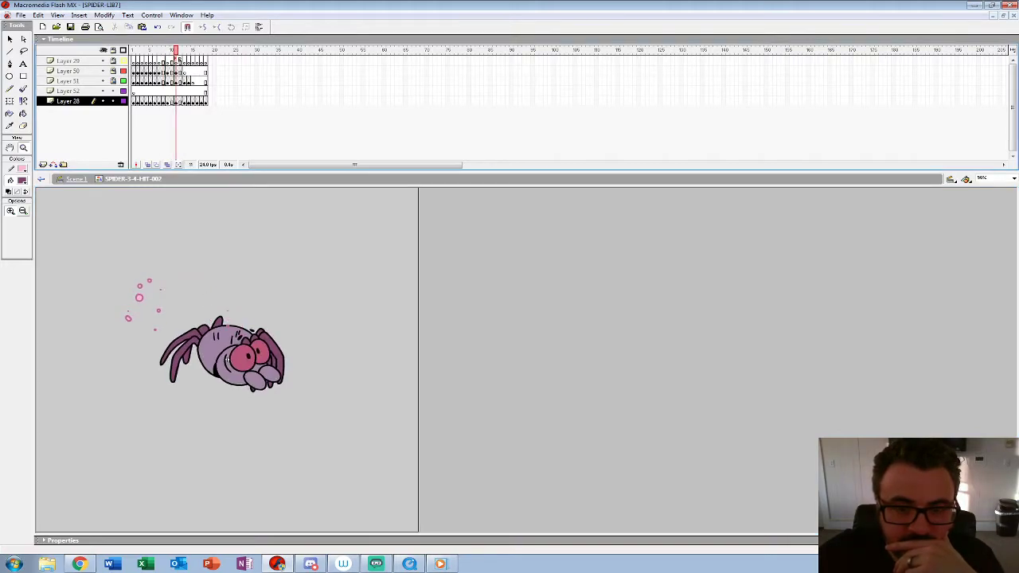
drag(167, 101, 176, 101)
click(164, 101)
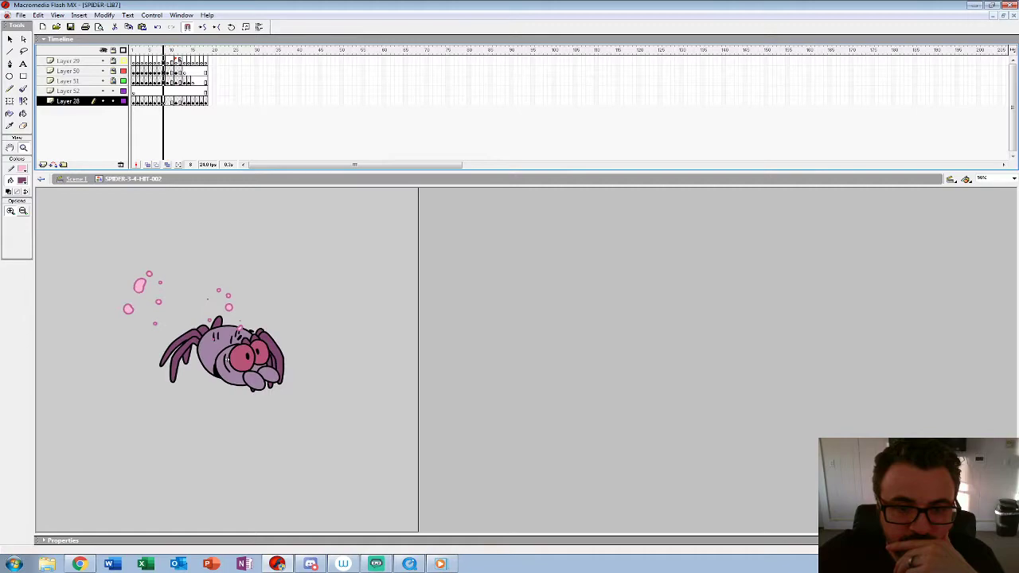
key(period)
key(comma)
click(227, 360)
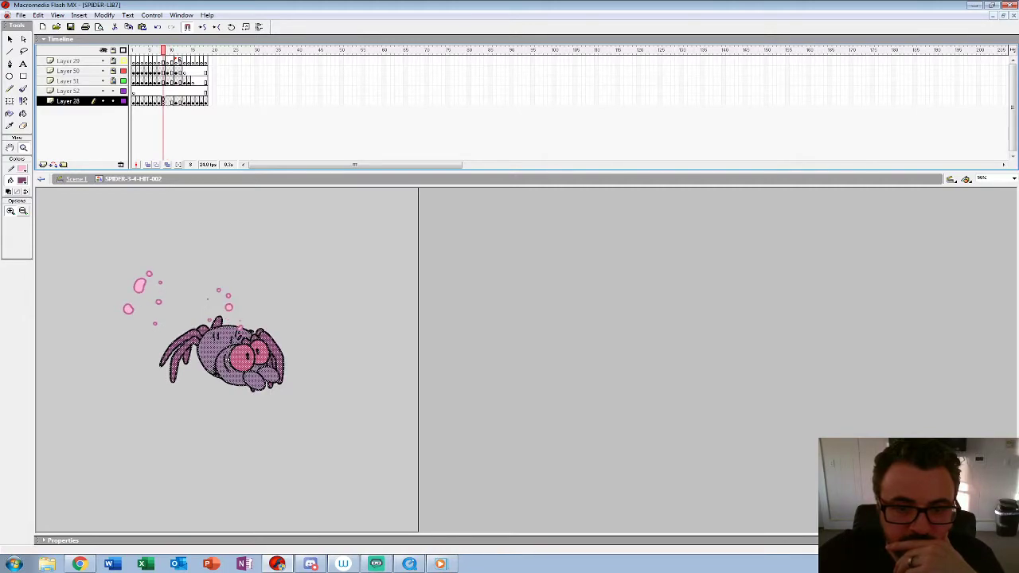
Step: Play back the spider animation together with the splash effects several times
key(Return)
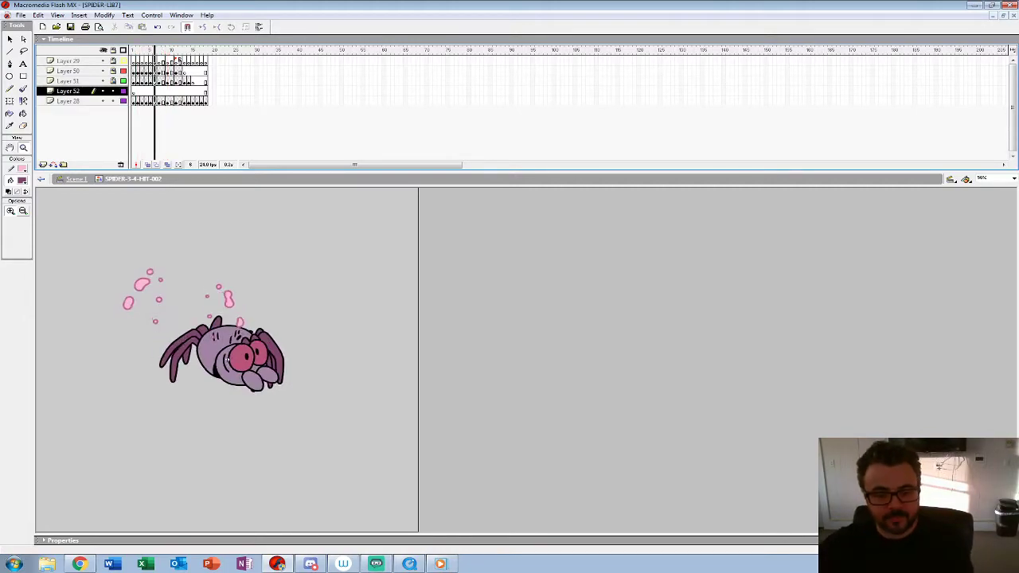
key(Return)
key(Return)
key(Return)
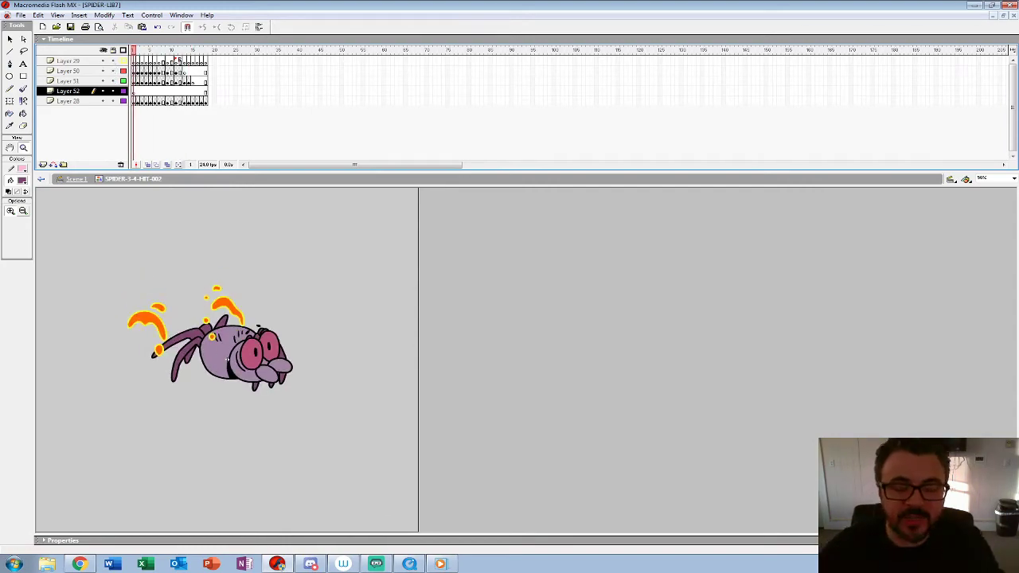
Step: Lock Layers 52 and 28 and flip the splash drawings horizontally across multiple frames
click(113, 91)
click(113, 102)
key(Return)
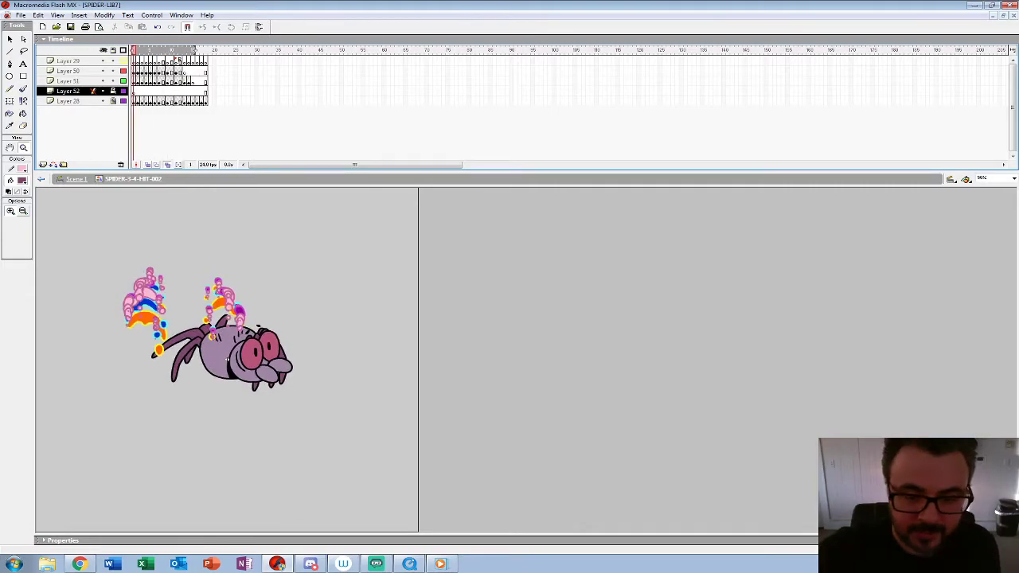
key(ctrl+a)
click(104, 15)
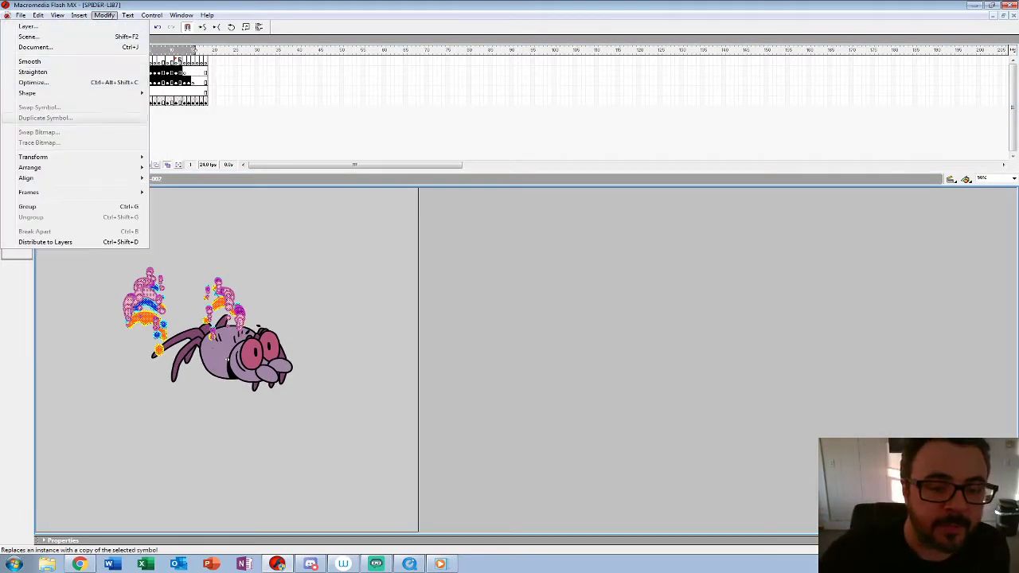
mouse_move(79, 157)
click(184, 259)
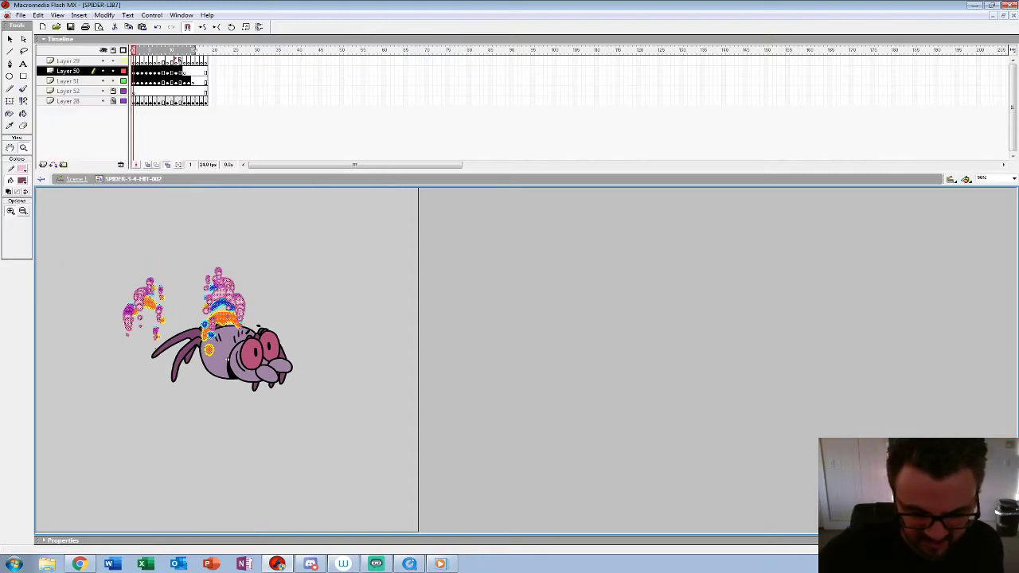
Step: Move the flipped splash drawings on all frames to the right over the spider and play back the result
key(Return)
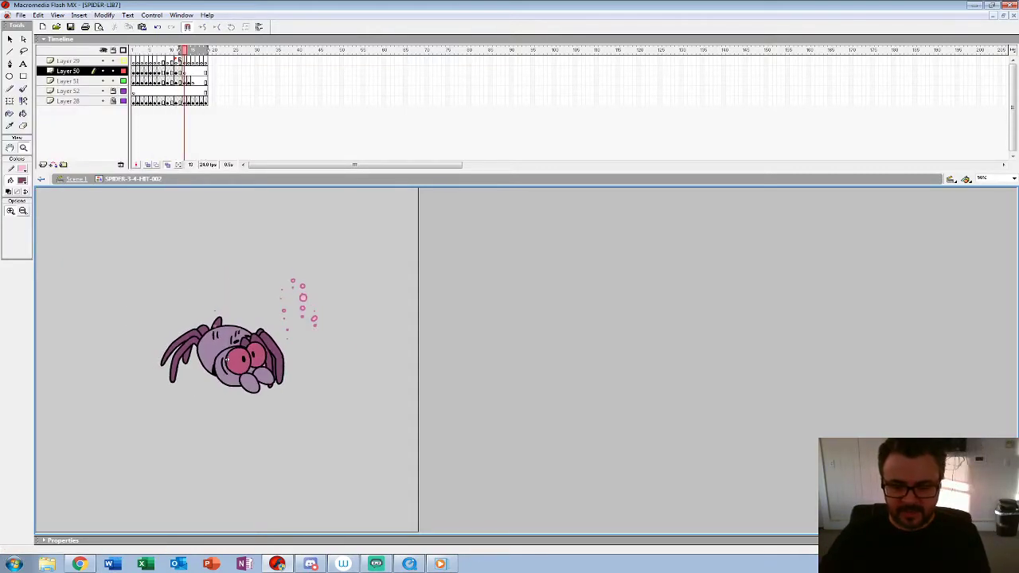
click(133, 81)
key(ctrl+a)
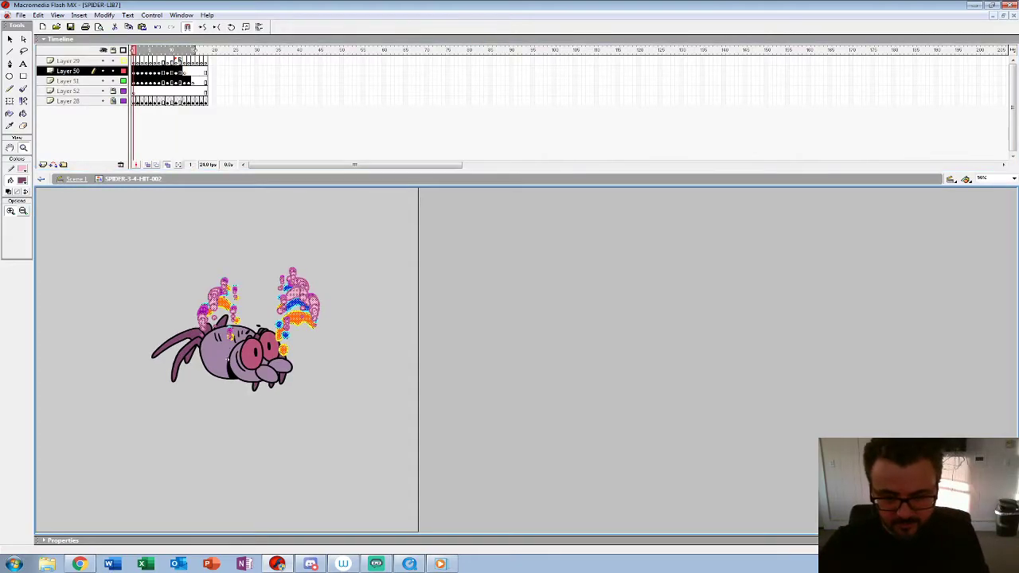
key(Return)
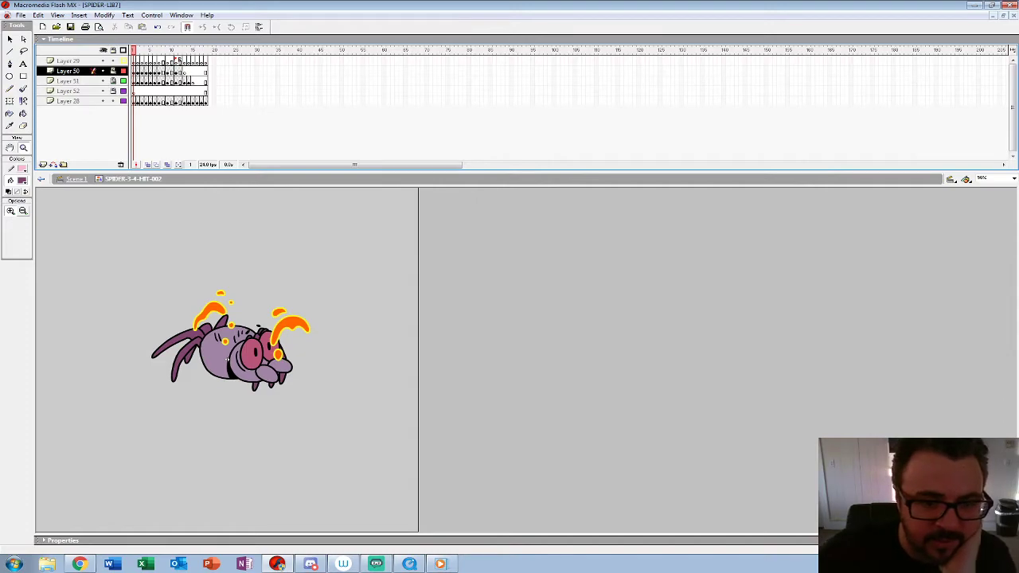
Step: Sample the splash's yellow edge colour and fill the spider's black outlines with it on frame 1
click(227, 360)
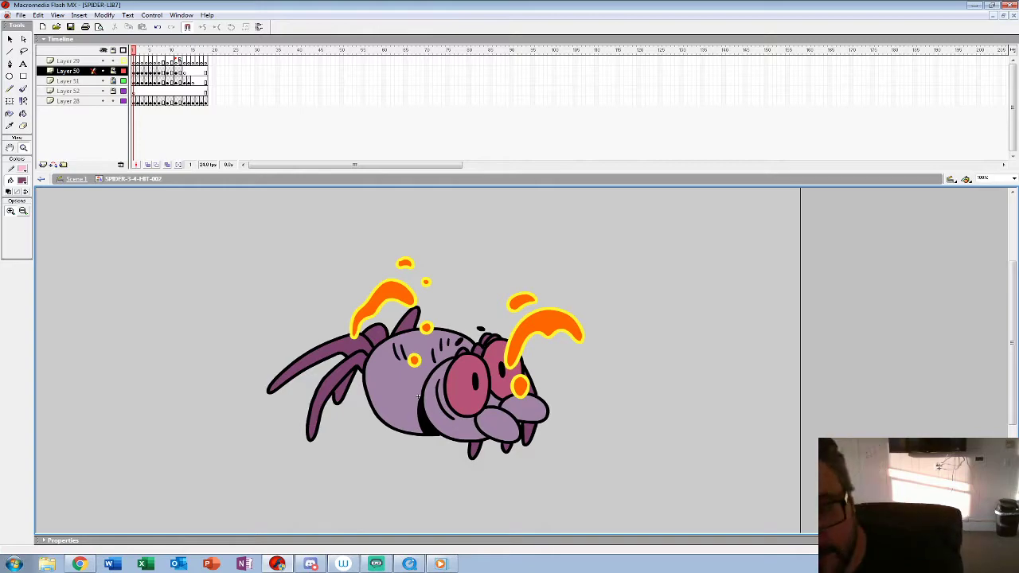
key(period)
key(comma)
click(22, 181)
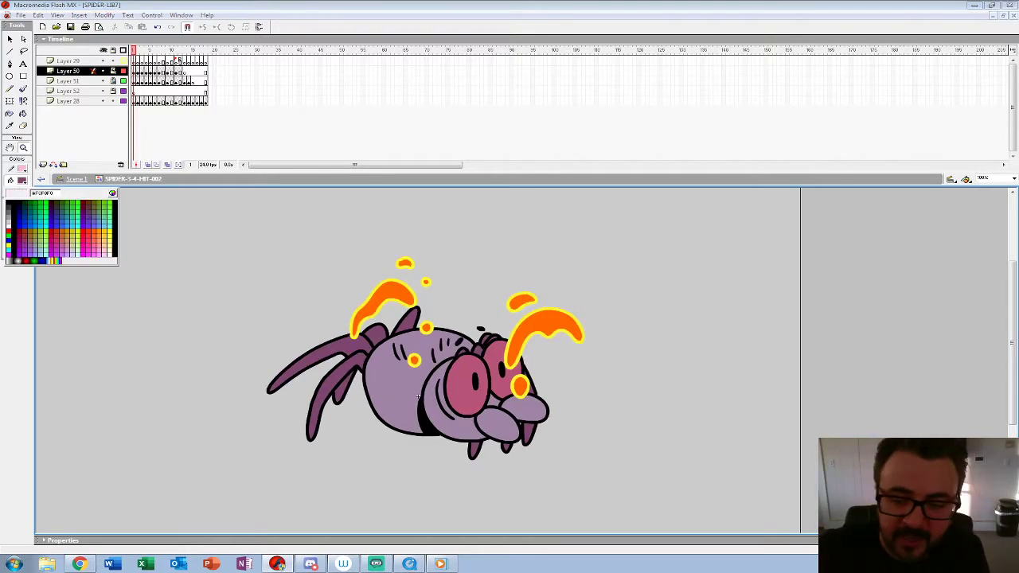
click(364, 304)
key(k)
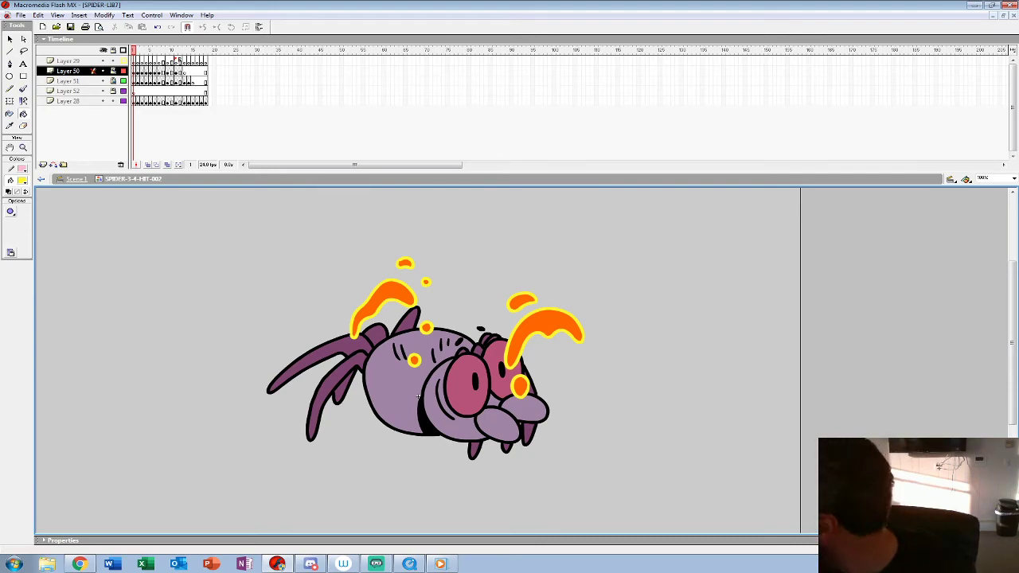
click(417, 395)
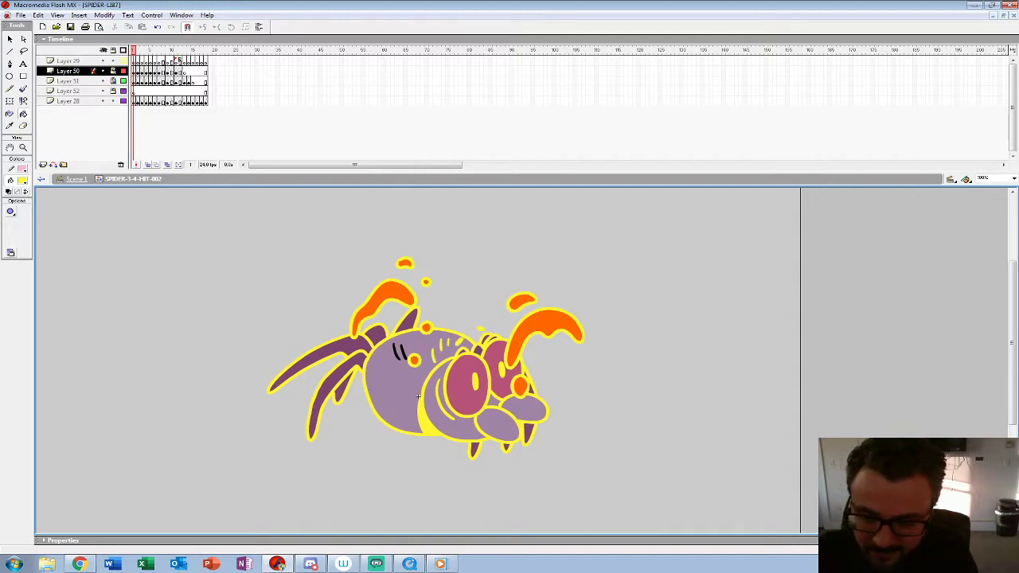
Step: Fill the spider's body, head, feelers, legs and eyes on frame 1 with the splash's orange
click(22, 180)
click(48, 231)
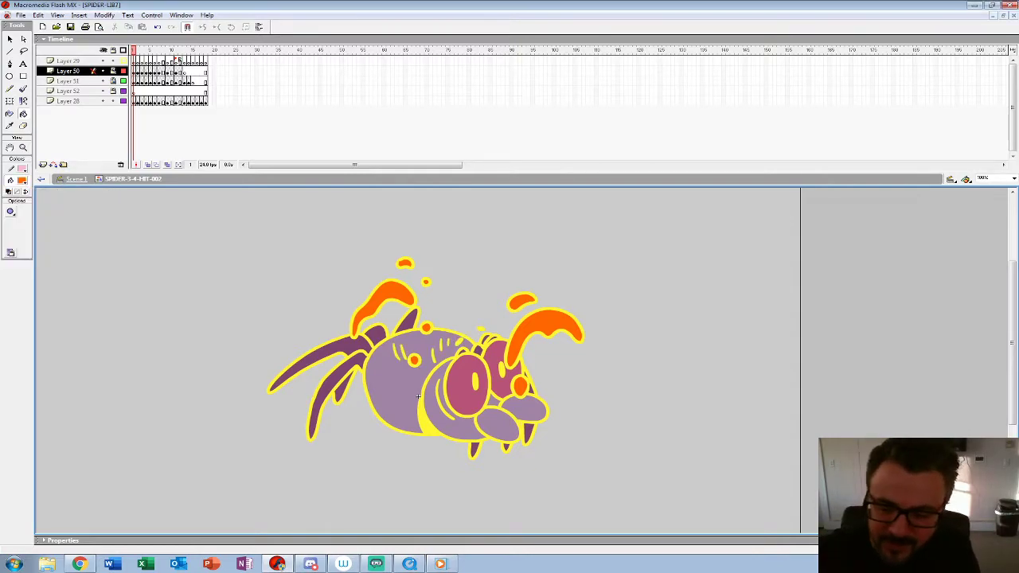
click(417, 396)
click(323, 354)
click(344, 390)
click(375, 335)
click(408, 322)
click(435, 406)
click(498, 425)
click(507, 447)
click(528, 433)
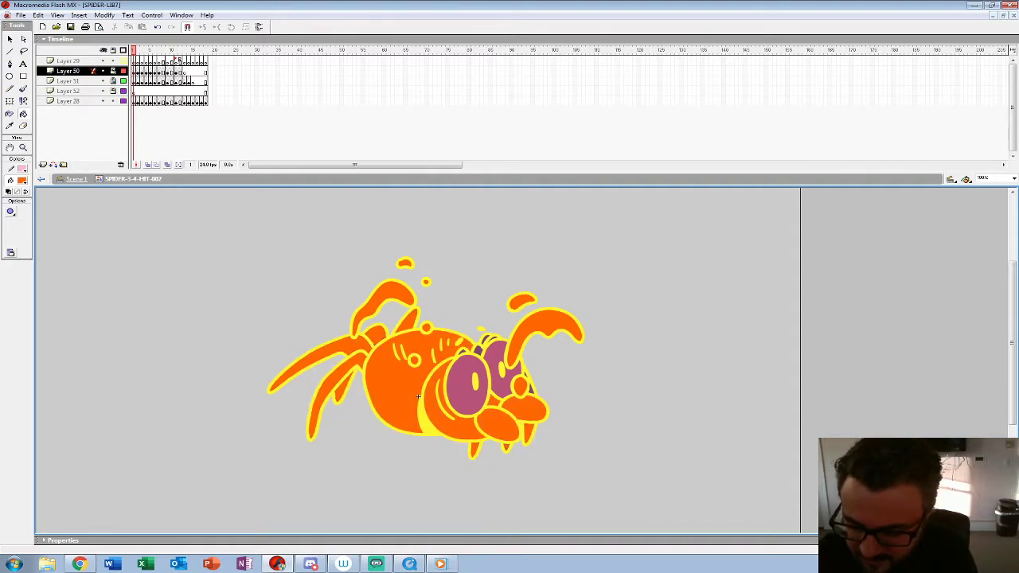
click(503, 371)
click(479, 350)
click(453, 394)
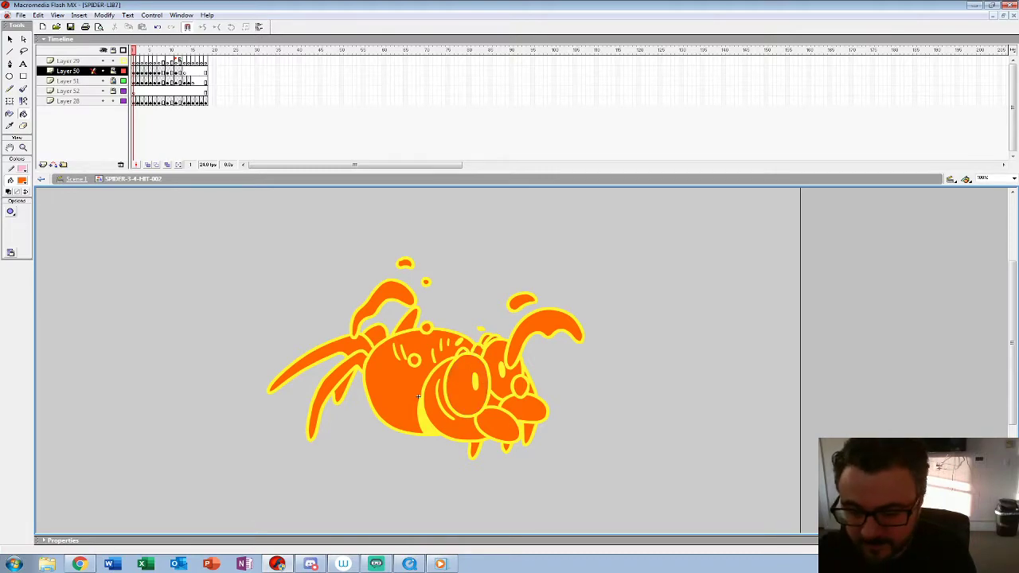
Step: On frame 2, sample the splash's cyan edge colour and fill the spider's black outlines and markings with it
key(.)
click(21, 181)
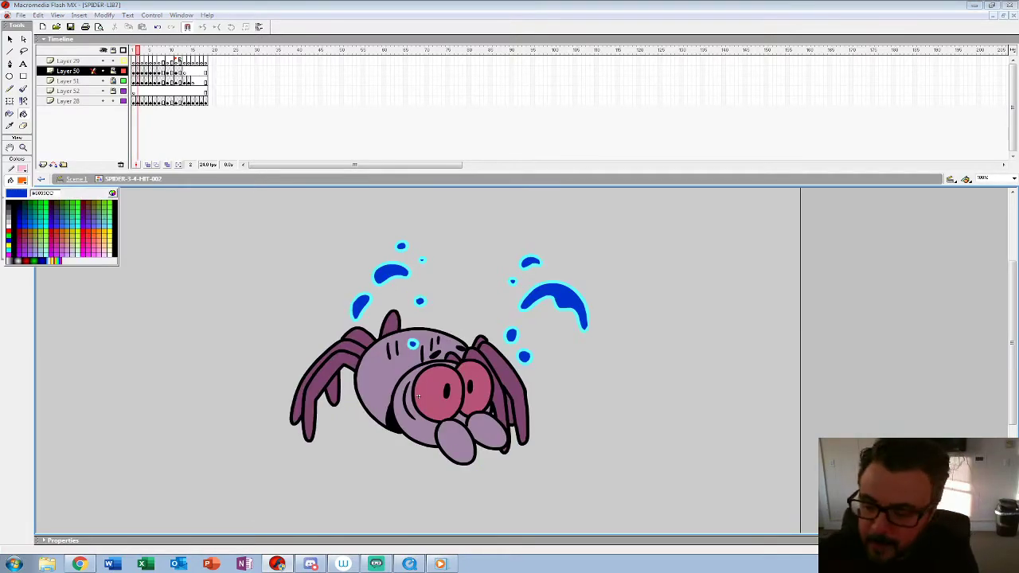
click(356, 317)
click(392, 422)
click(447, 390)
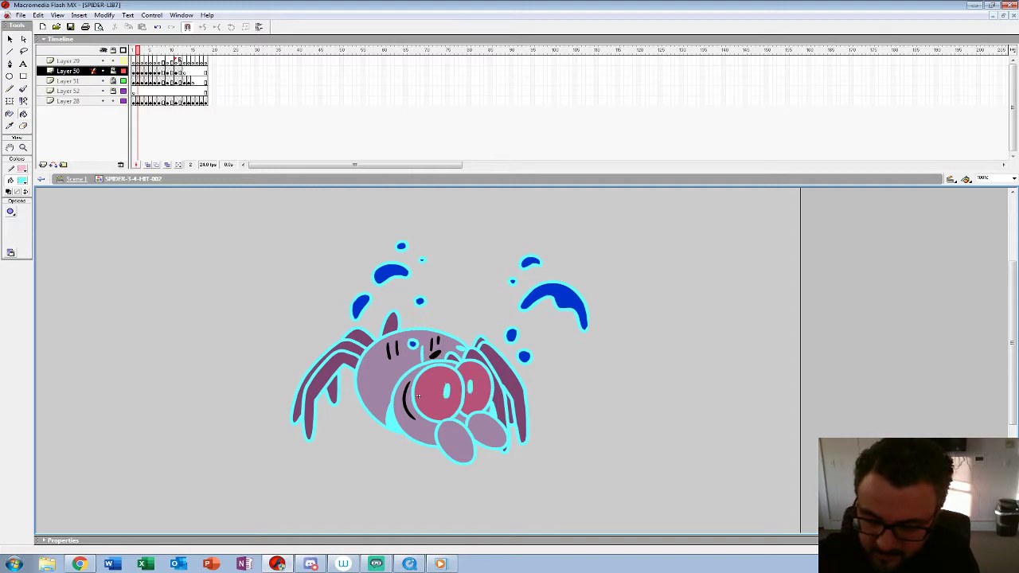
click(408, 401)
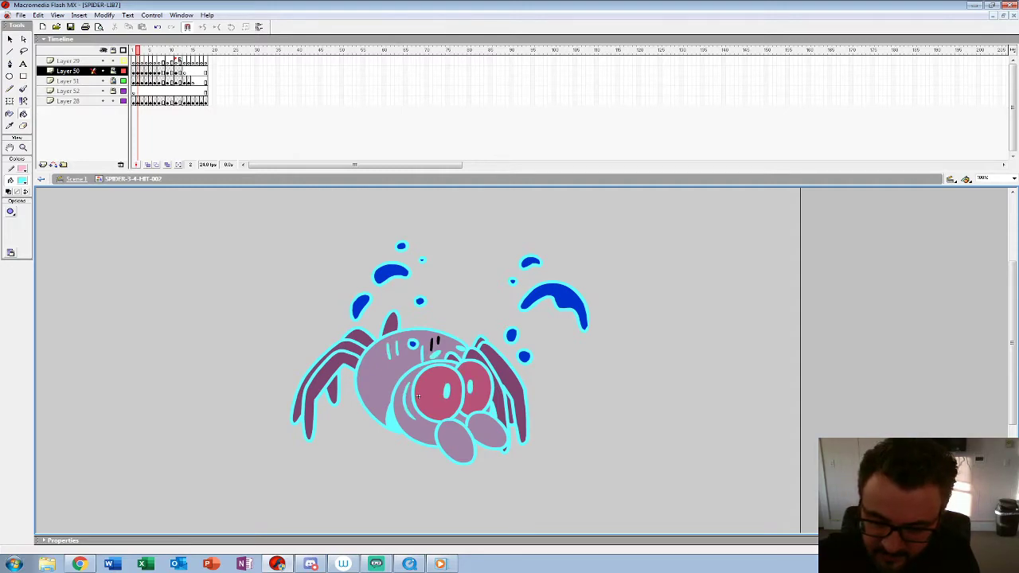
Step: Sample the splash's dark blue and fill the frame 2 spider's feelers, eyes, head and body with it
click(22, 181)
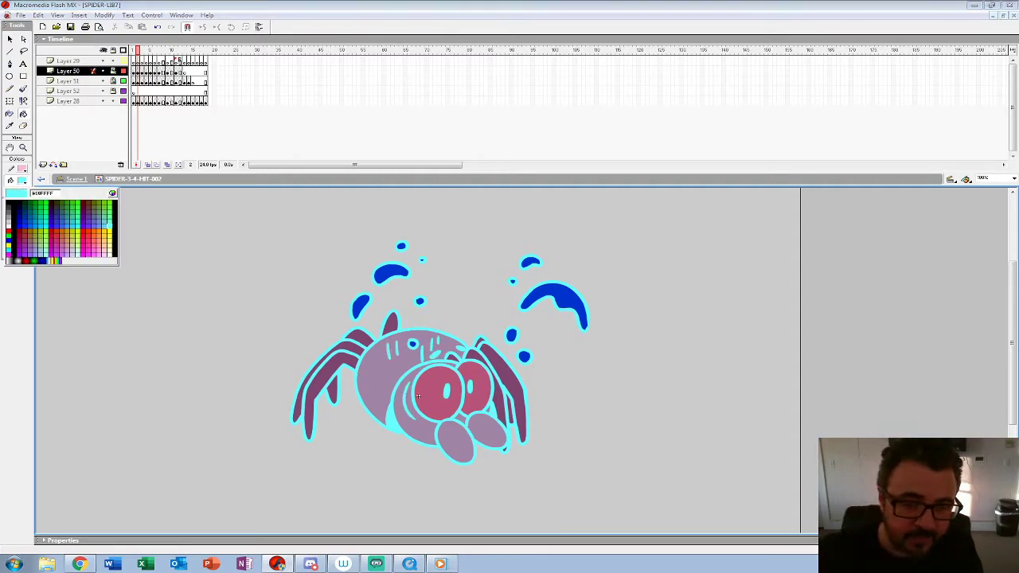
click(564, 296)
click(487, 430)
click(456, 442)
click(480, 394)
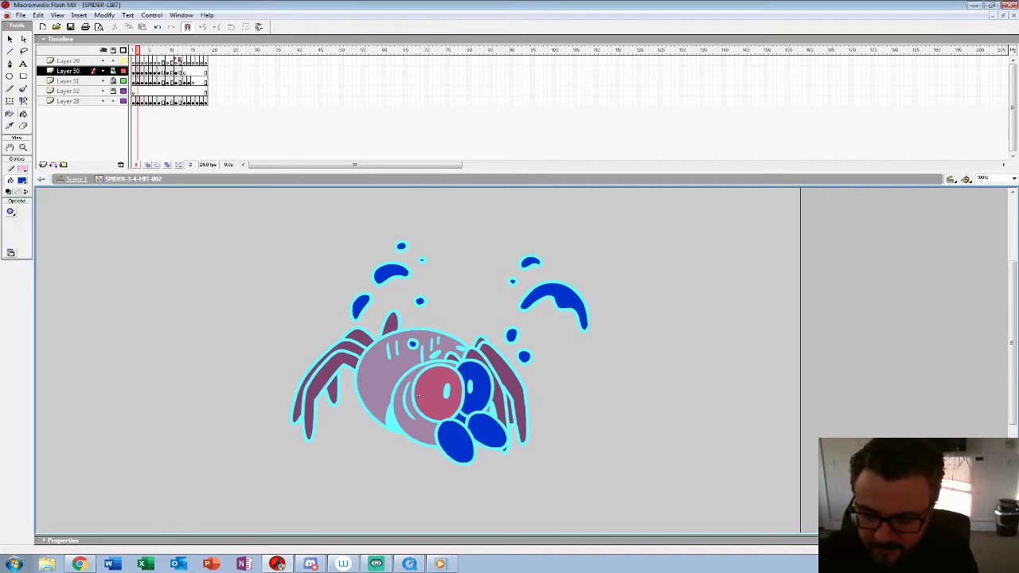
click(430, 382)
click(419, 428)
click(388, 380)
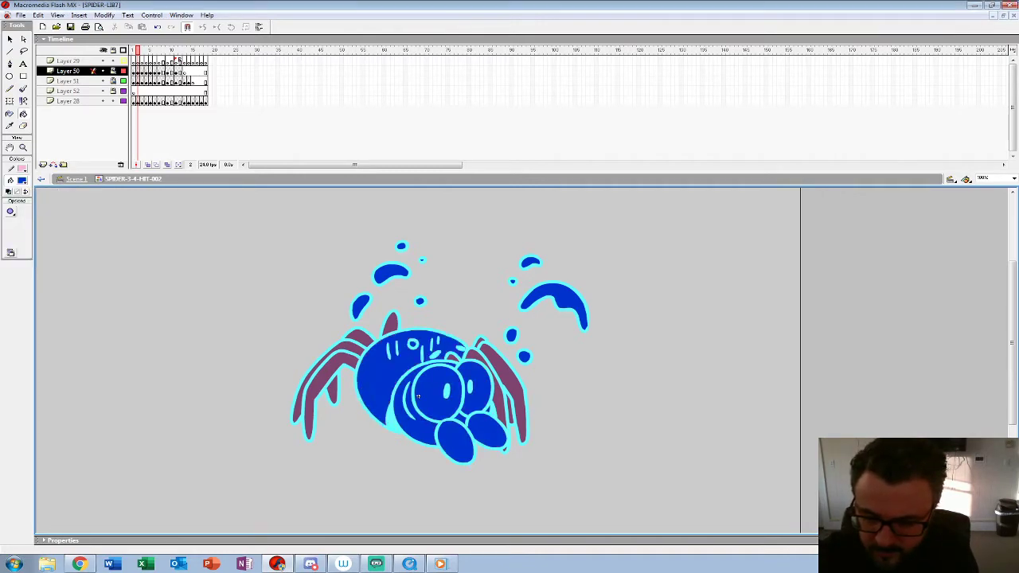
Step: Fill all the spider's legs on frame 2 with the same dark blue
click(492, 394)
click(516, 398)
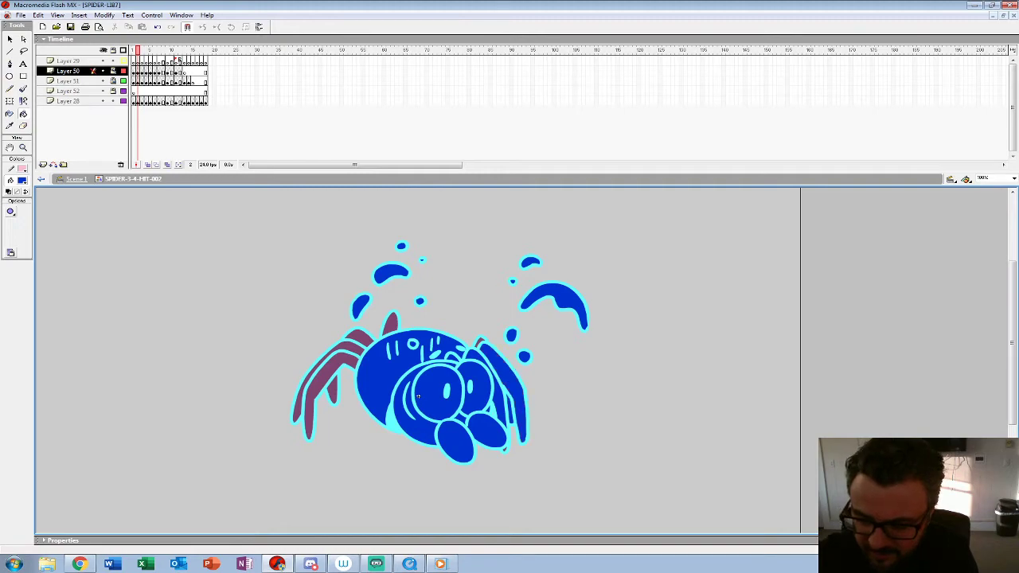
click(391, 325)
click(360, 336)
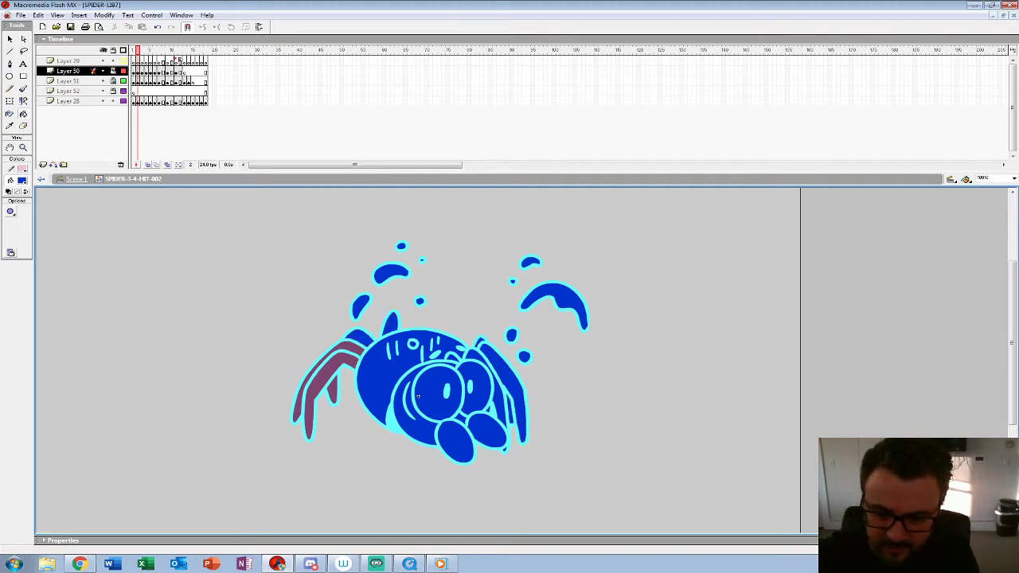
click(313, 380)
click(323, 384)
click(334, 391)
Step: On frame 4, sample the splash's magenta edge colour and fill the spider's black outlines and markings with it
key(.)
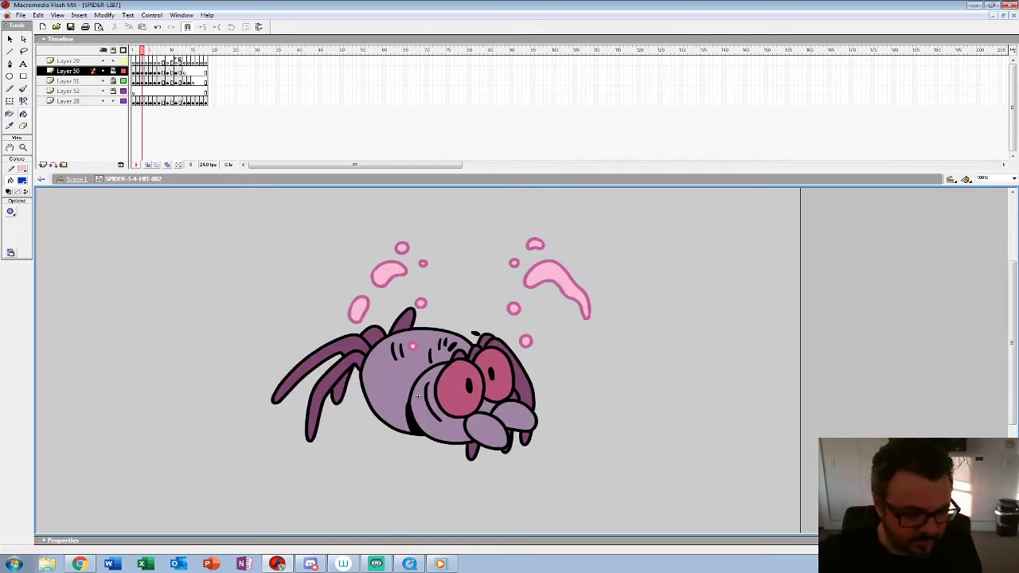
key(.)
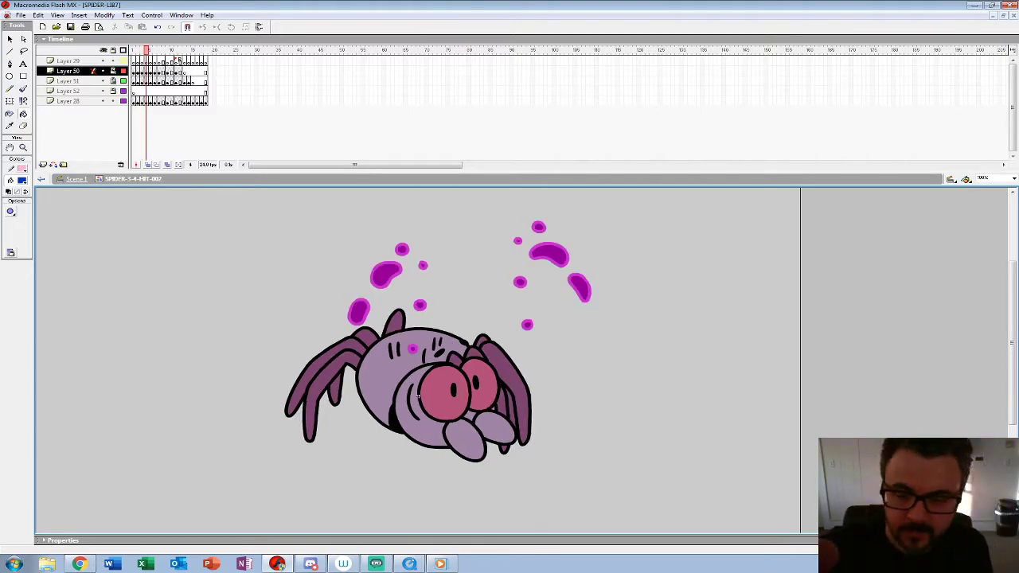
click(23, 181)
click(351, 313)
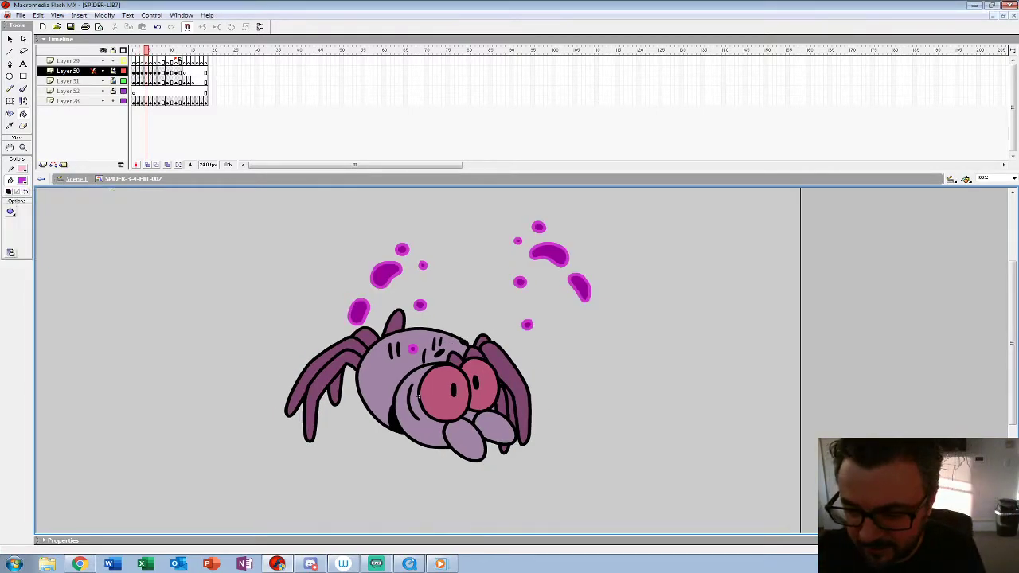
click(418, 396)
click(454, 390)
click(410, 399)
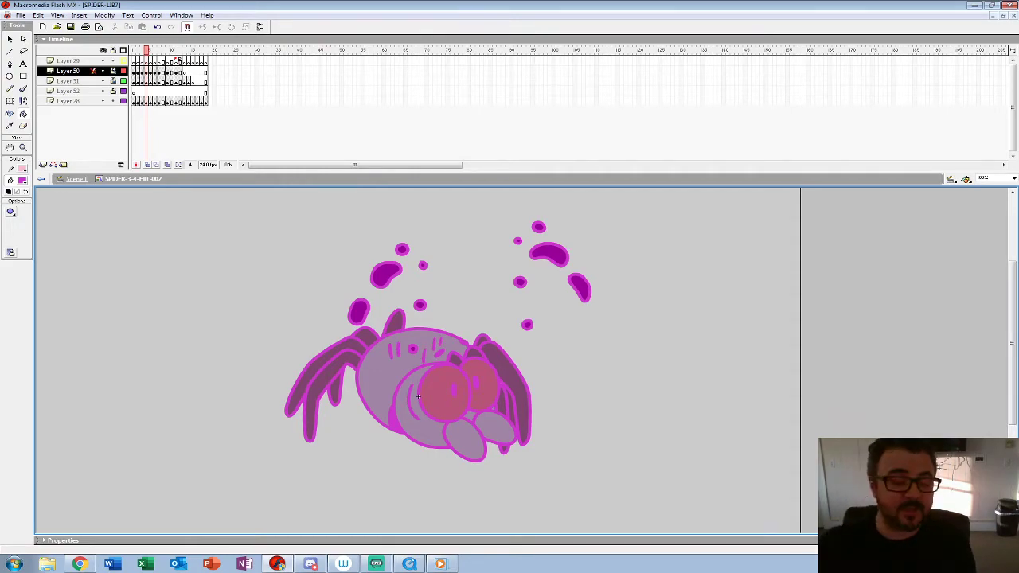
Step: Sample the splash's dark purple and fill the frame 4 spider's feelers, eyes, head and body with it
click(22, 181)
click(385, 275)
click(465, 440)
click(495, 428)
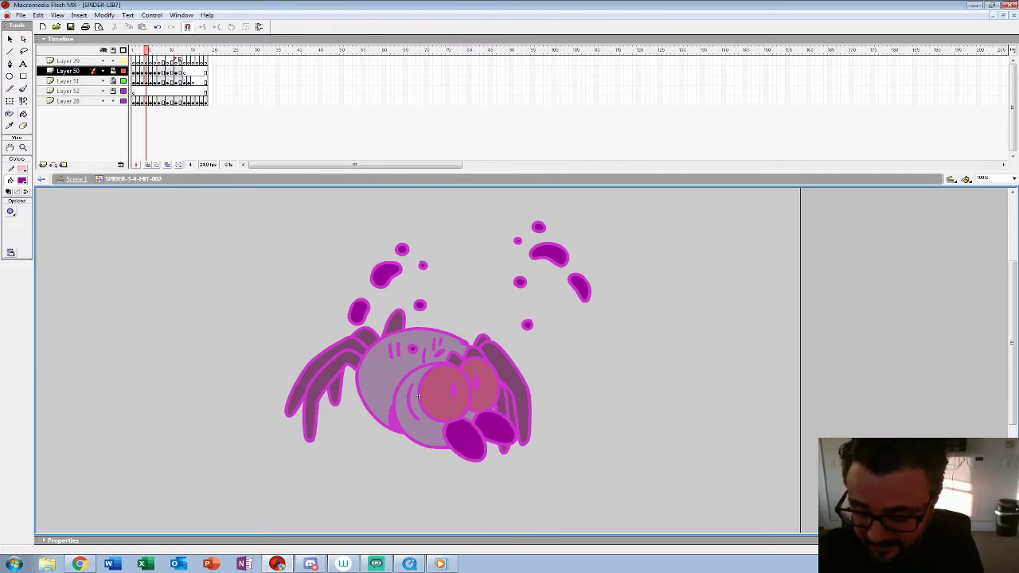
click(479, 384)
click(446, 391)
click(411, 406)
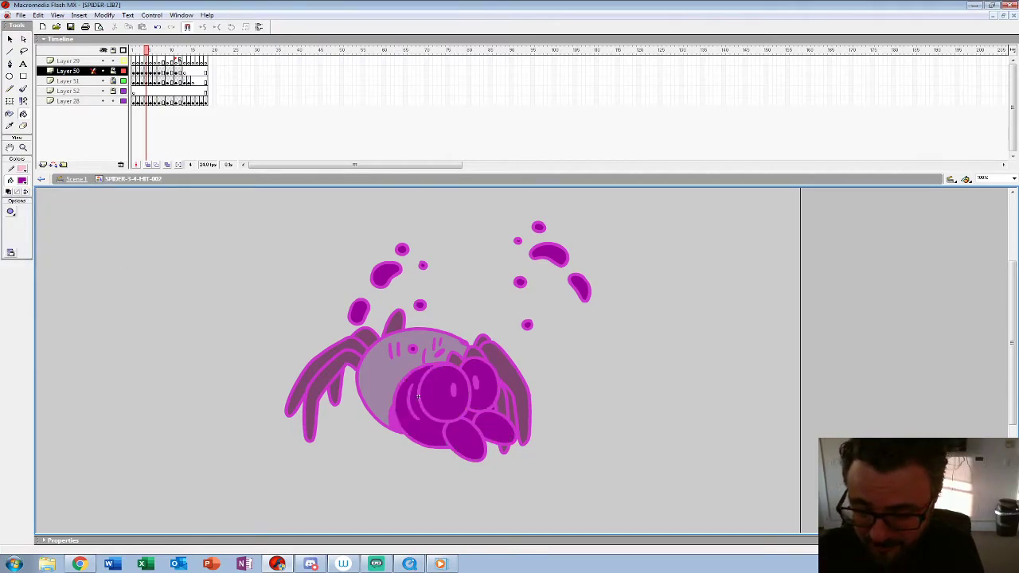
click(390, 378)
Step: Fill the legs and remaining small areas of the spider on frame 4 with the same dark purple
click(455, 361)
click(502, 403)
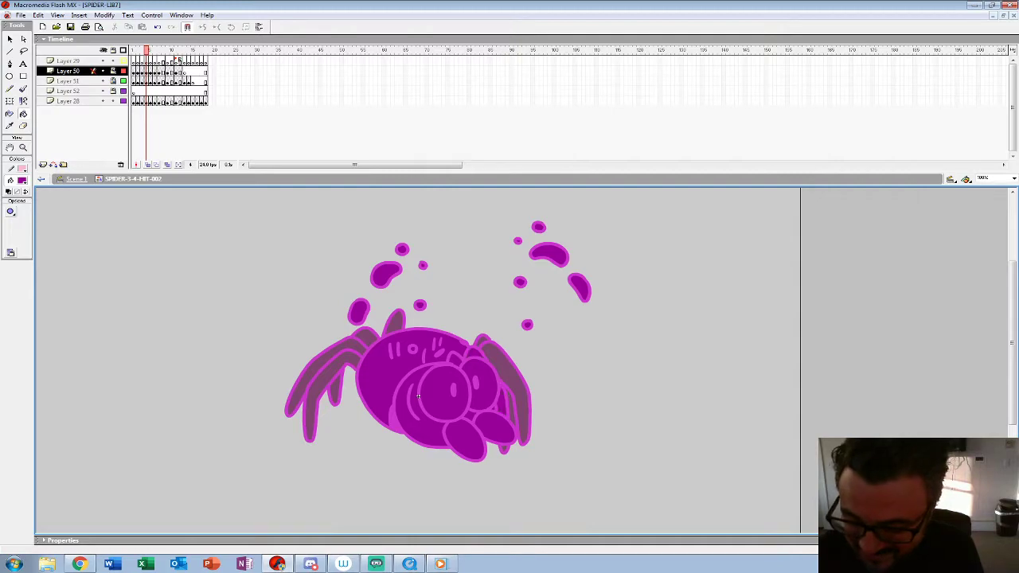
click(510, 408)
click(513, 386)
click(482, 342)
click(396, 324)
click(367, 338)
click(322, 374)
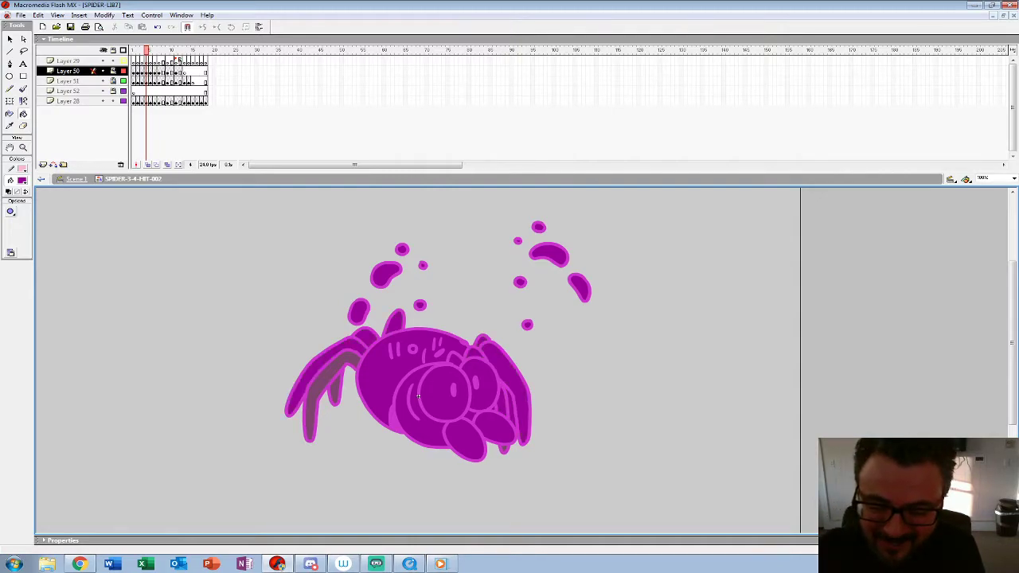
click(314, 410)
click(335, 390)
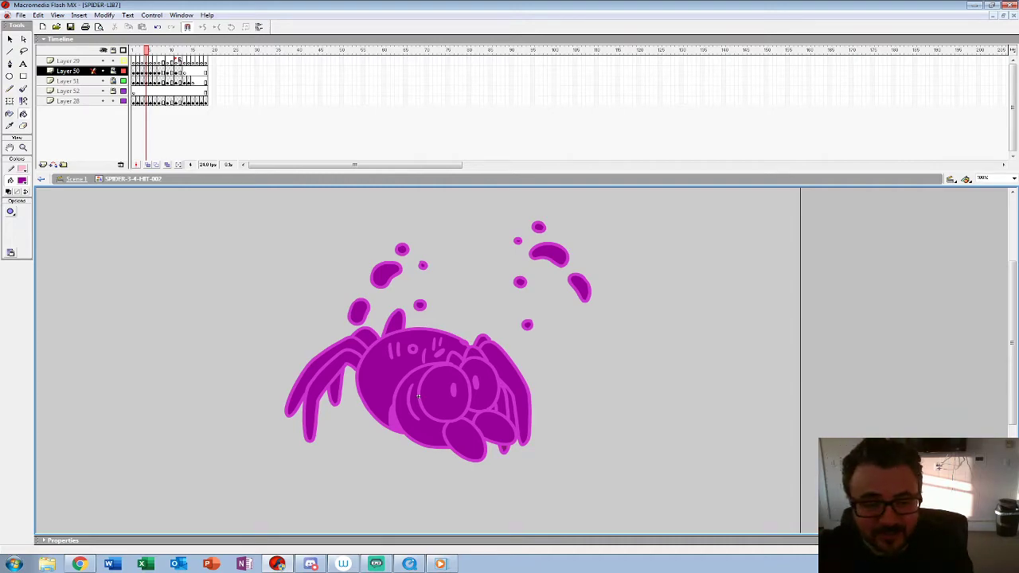
Step: Play back the recoloured hit animation inside the symbol at reduced zoom levels to check the colour flashes
key(z)
alt+click(418, 396)
alt+click(418, 396)
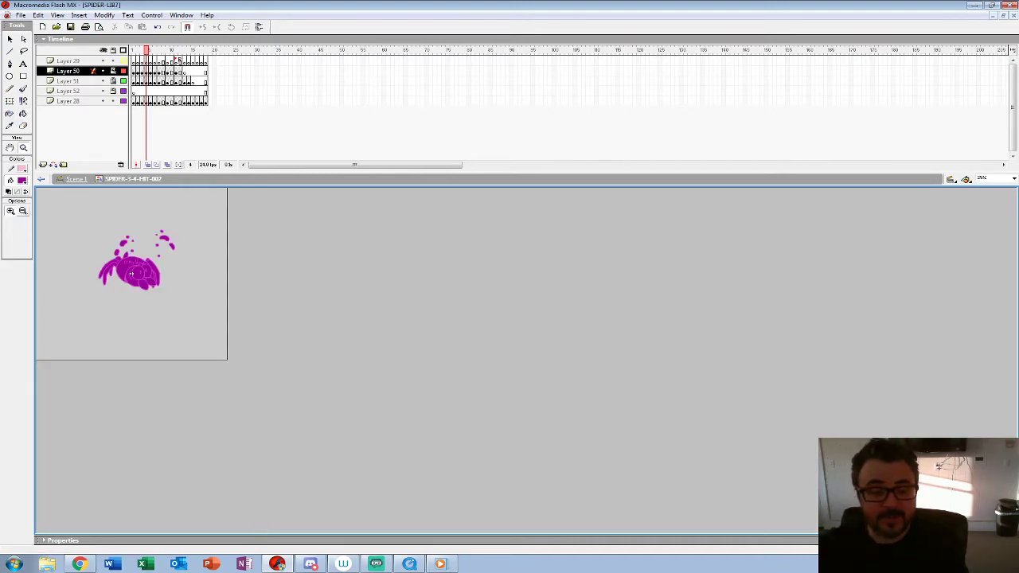
key(Return)
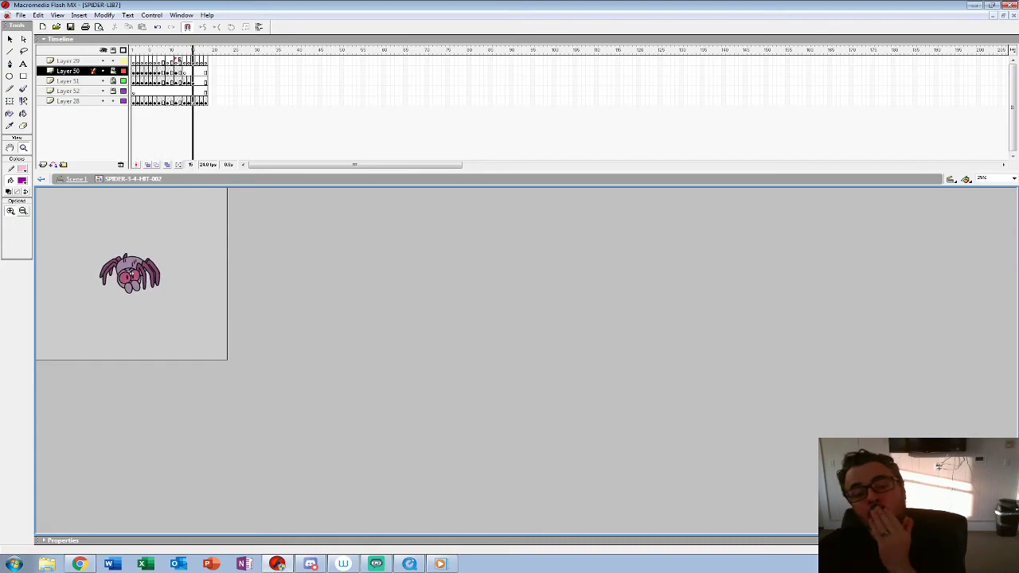
key(Return)
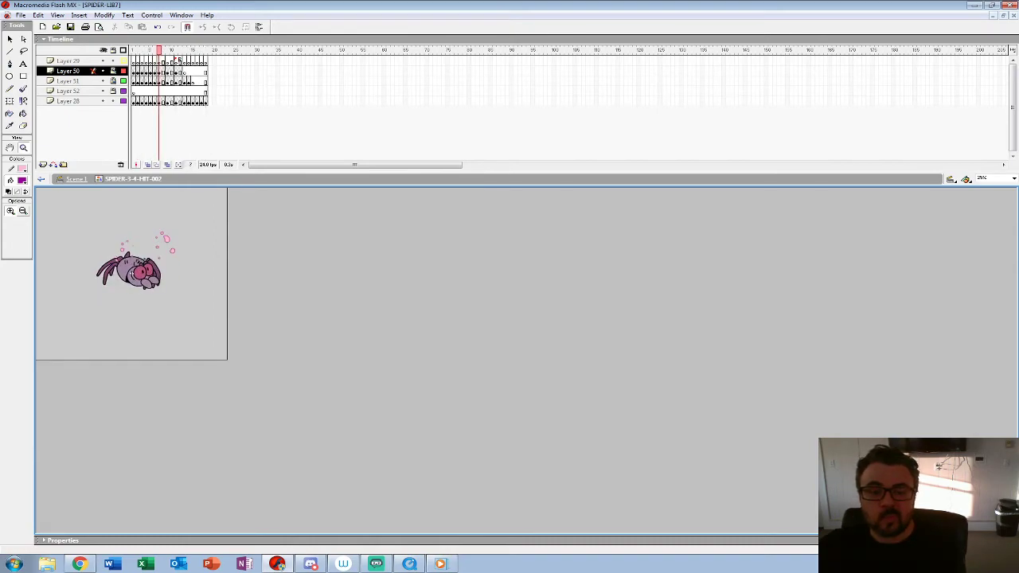
click(133, 101)
click(131, 275)
key(Return)
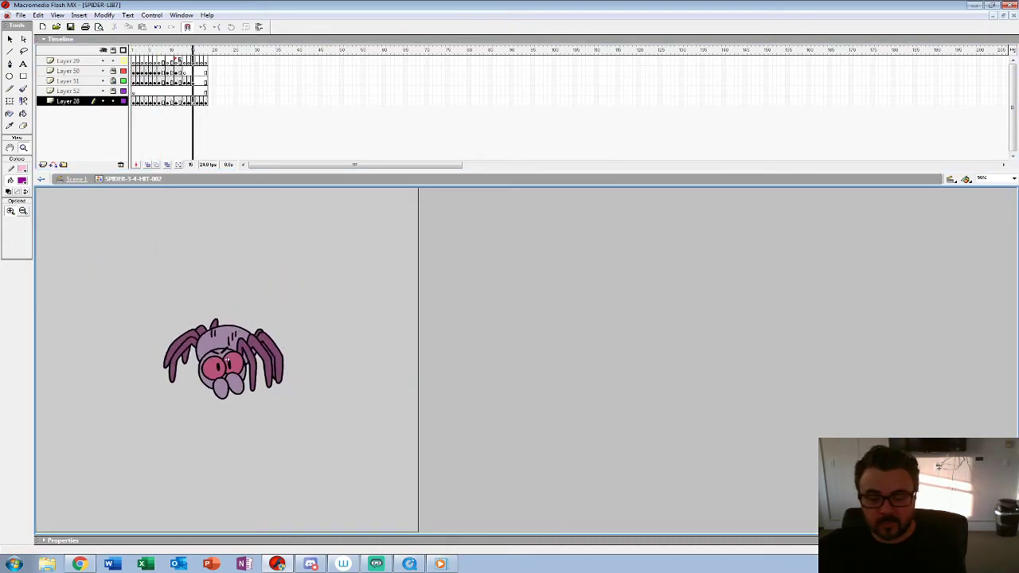
Step: Return to Scene 1 and play back the two spider hit animations side by side
click(76, 179)
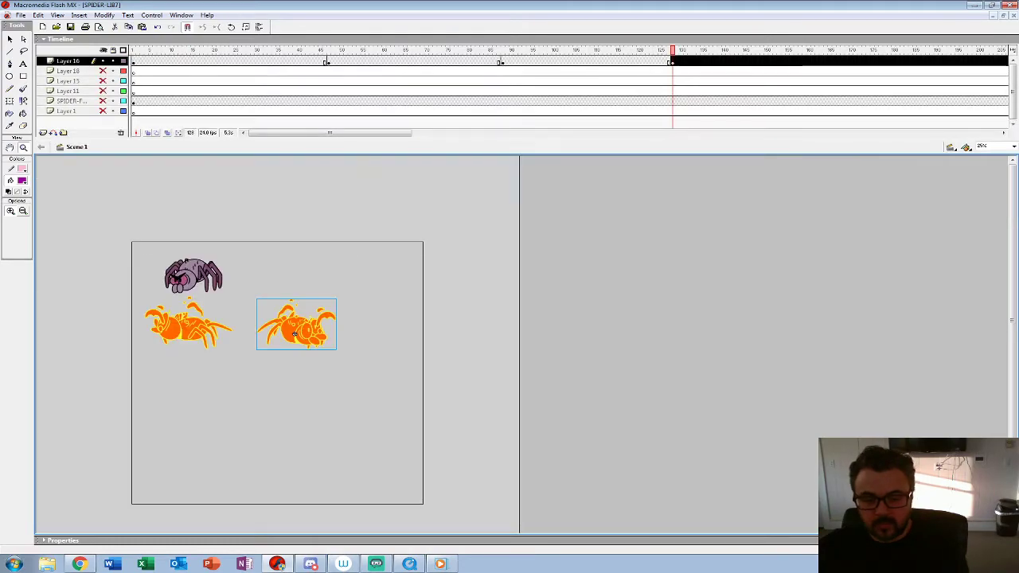
key(Return)
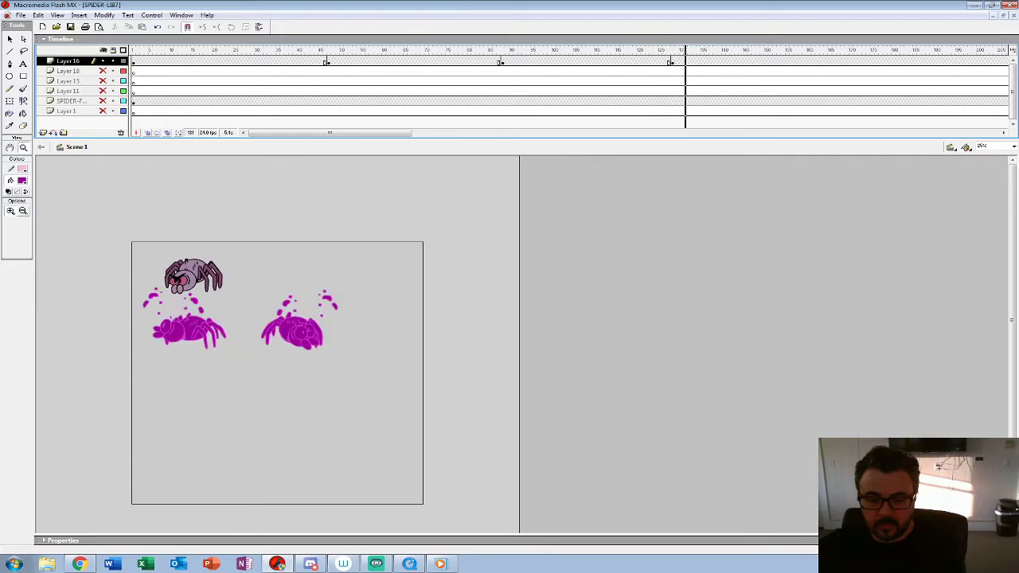
key(Return)
click(673, 62)
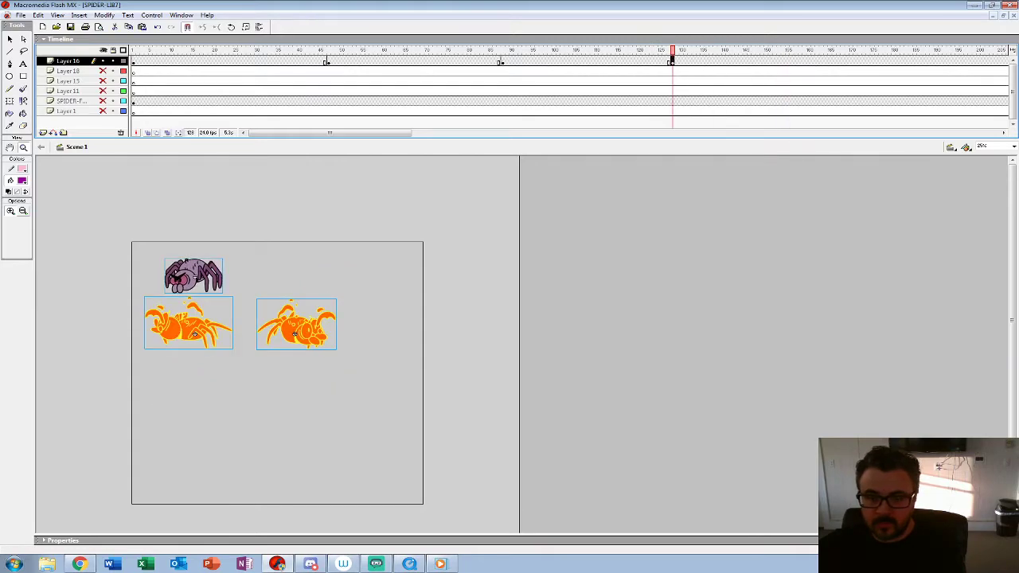
Step: Move the new right-facing hit spider left, closer to its left-facing counterpart, and play back both hit animations
key(v)
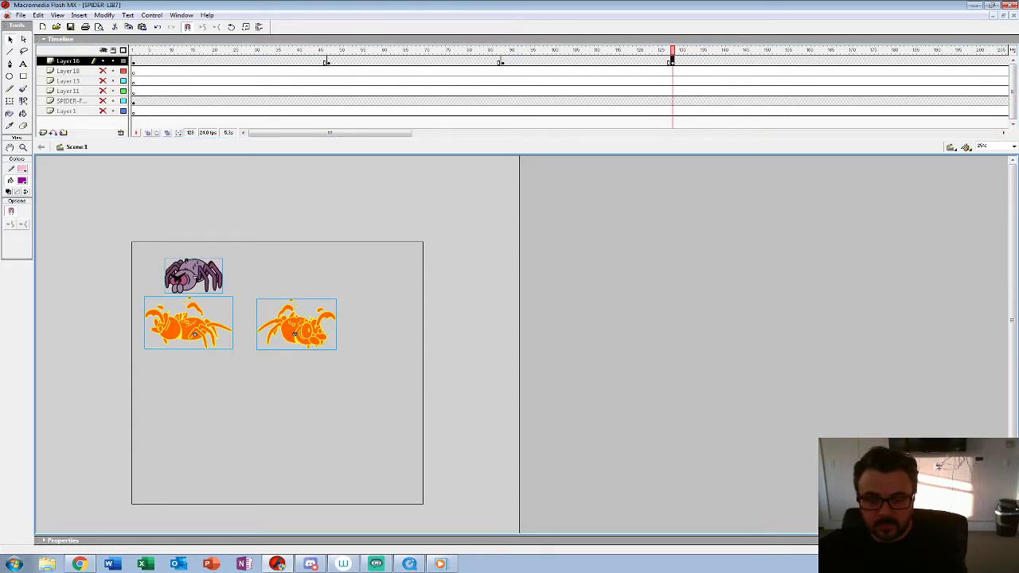
drag(296, 335, 280, 335)
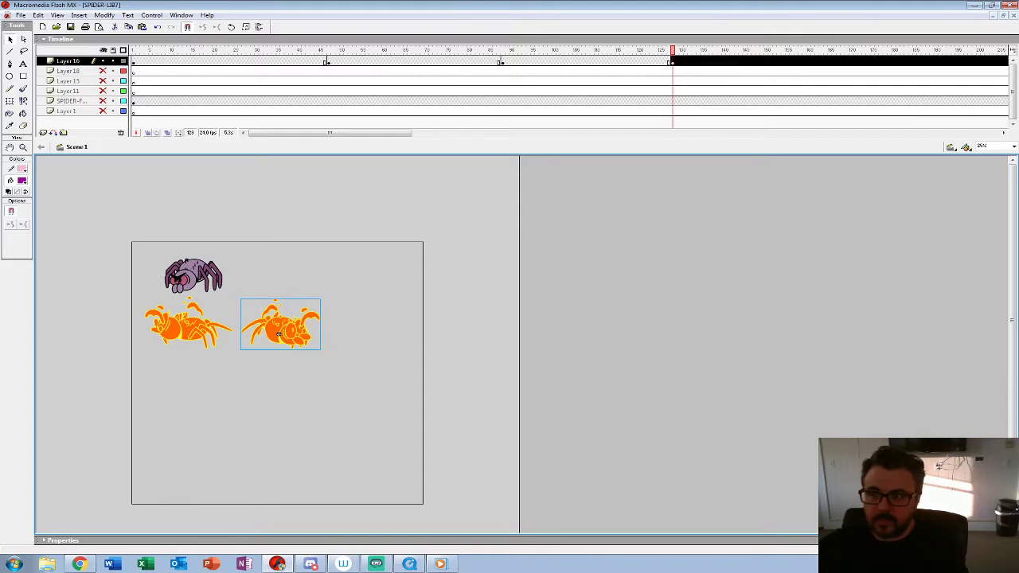
key(Return)
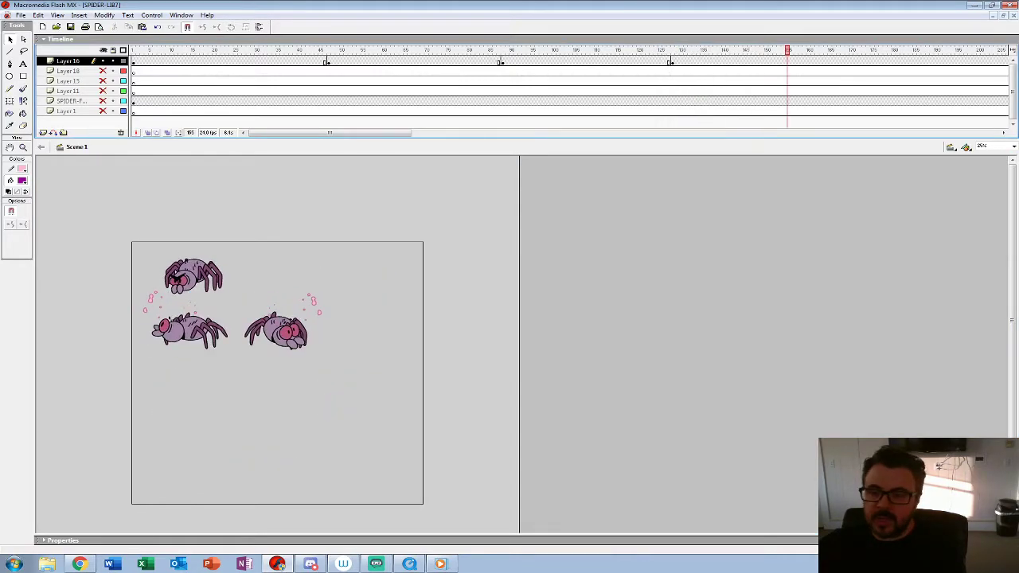
click(669, 51)
drag(669, 51, 677, 50)
key(Return)
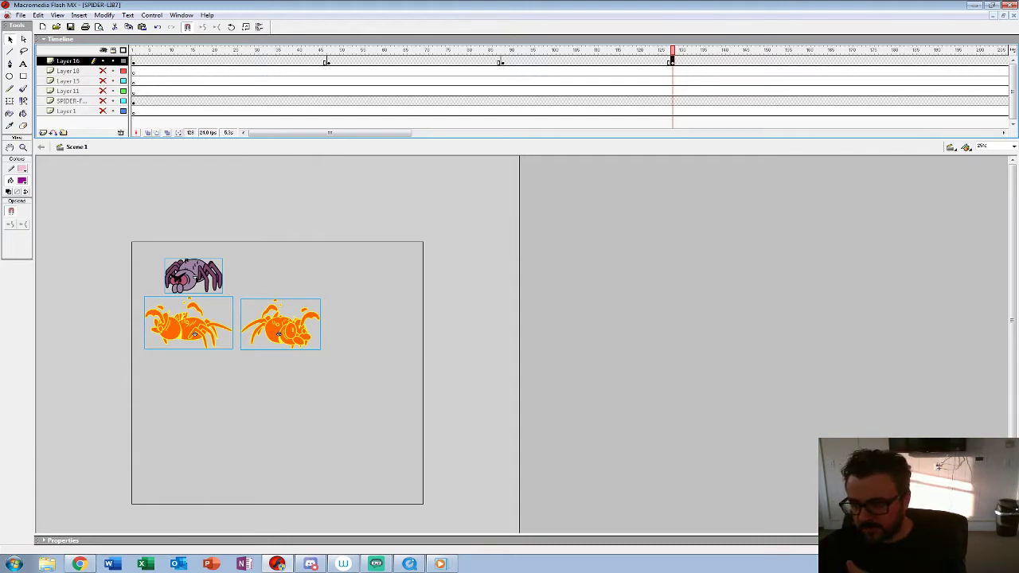
Step: Select the right-facing hit spider and play back the main scene with all the spider animations
click(446, 334)
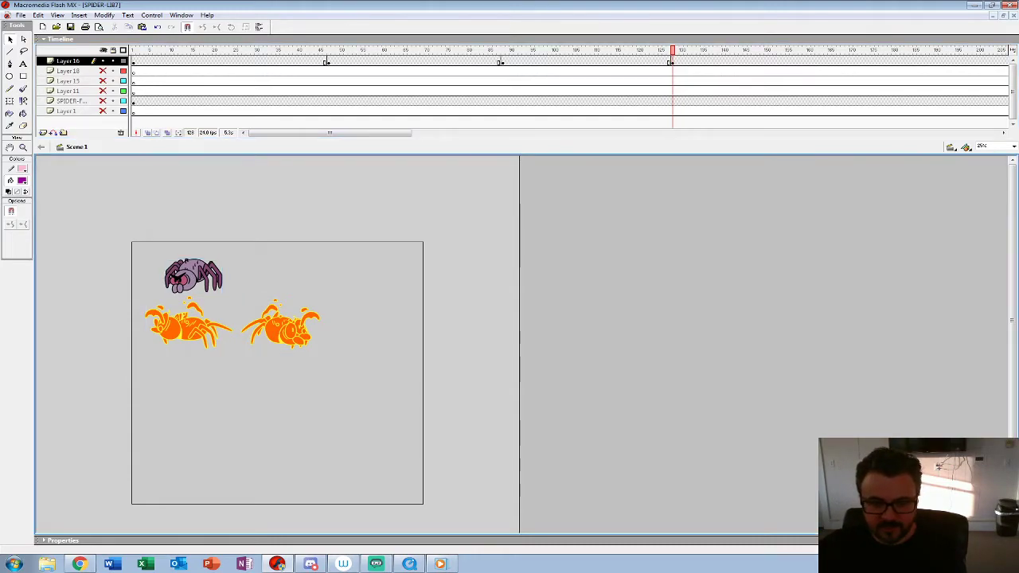
click(279, 333)
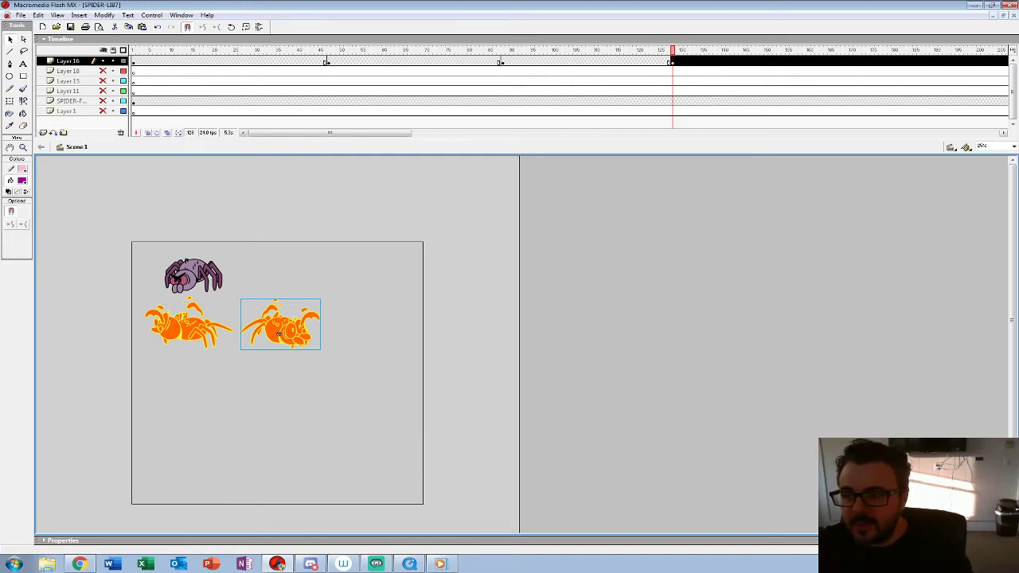
key(Return)
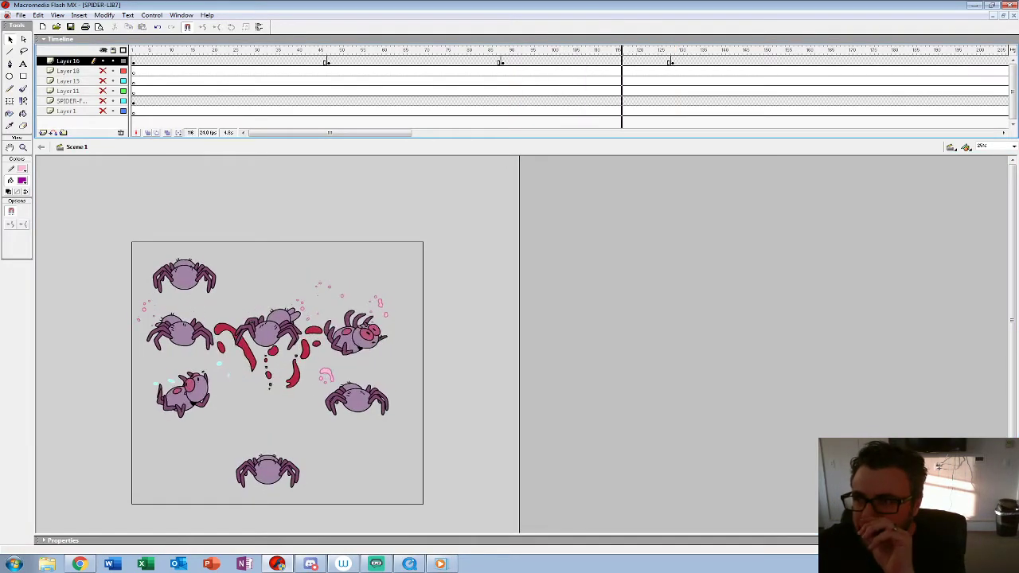
key(Return)
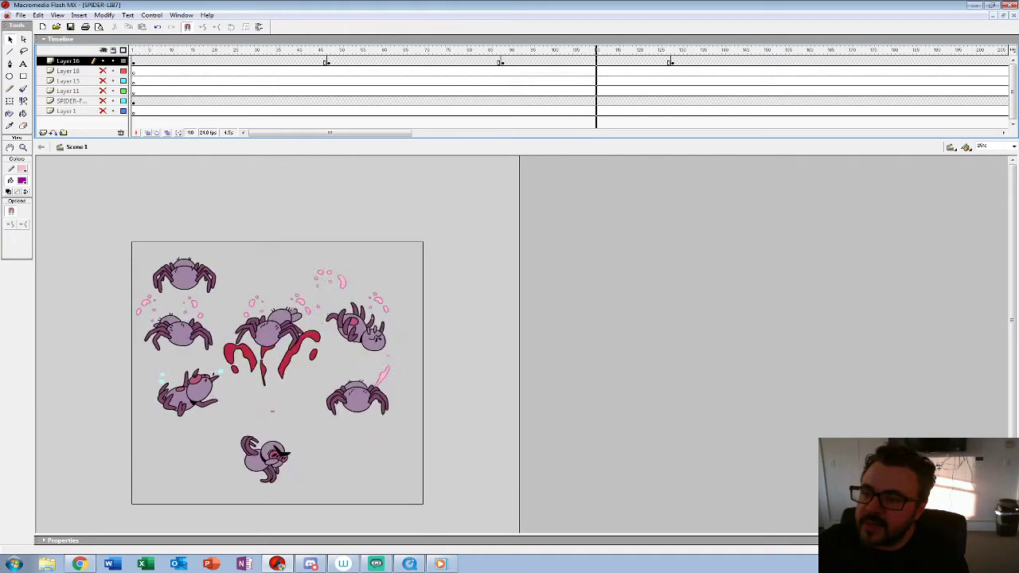
Step: Show the hidden spider layers and play back the main scene from several frames to review all the animations together
drag(673, 50, 727, 51)
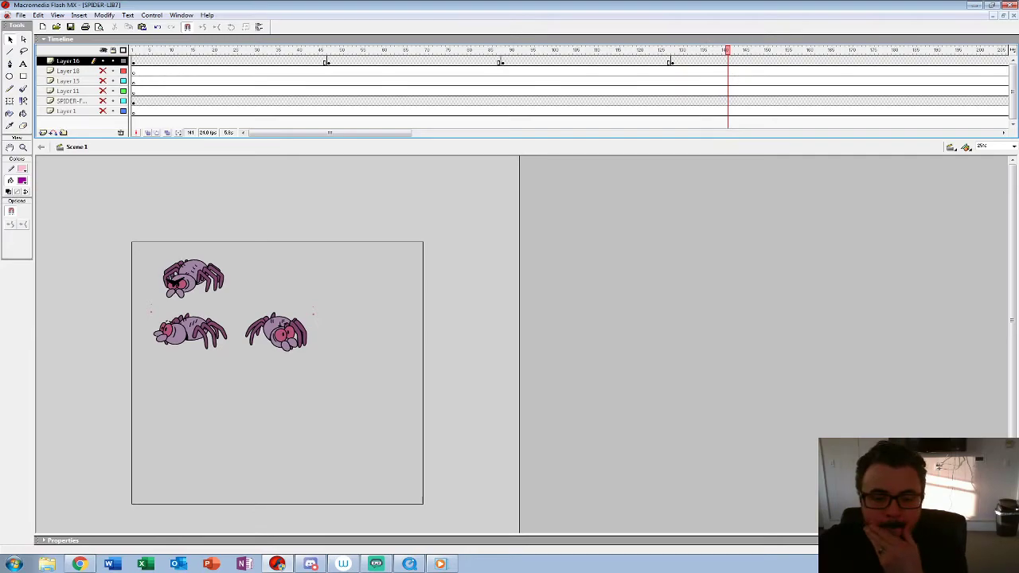
drag(103, 71, 102, 110)
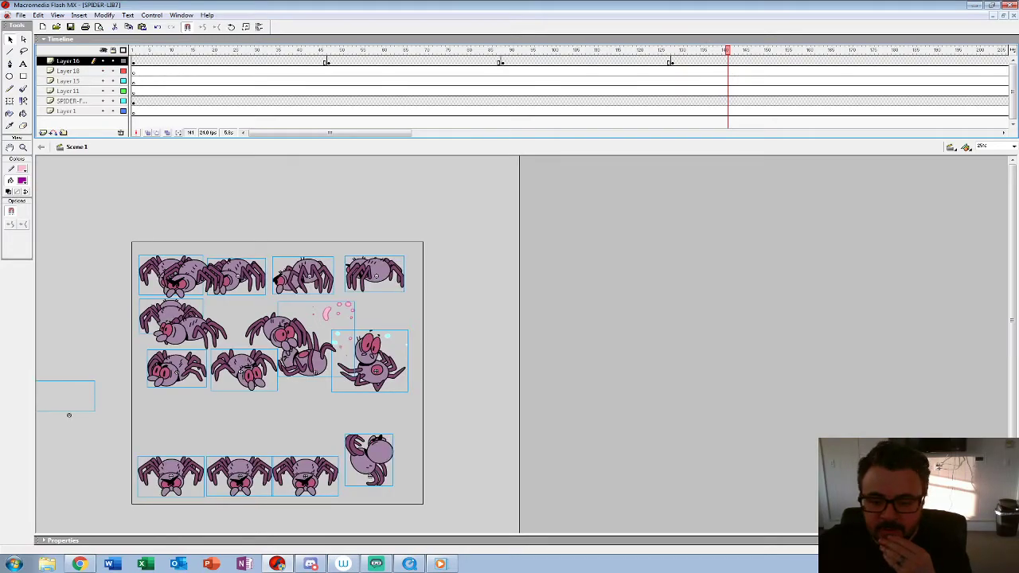
drag(728, 50, 580, 50)
click(564, 263)
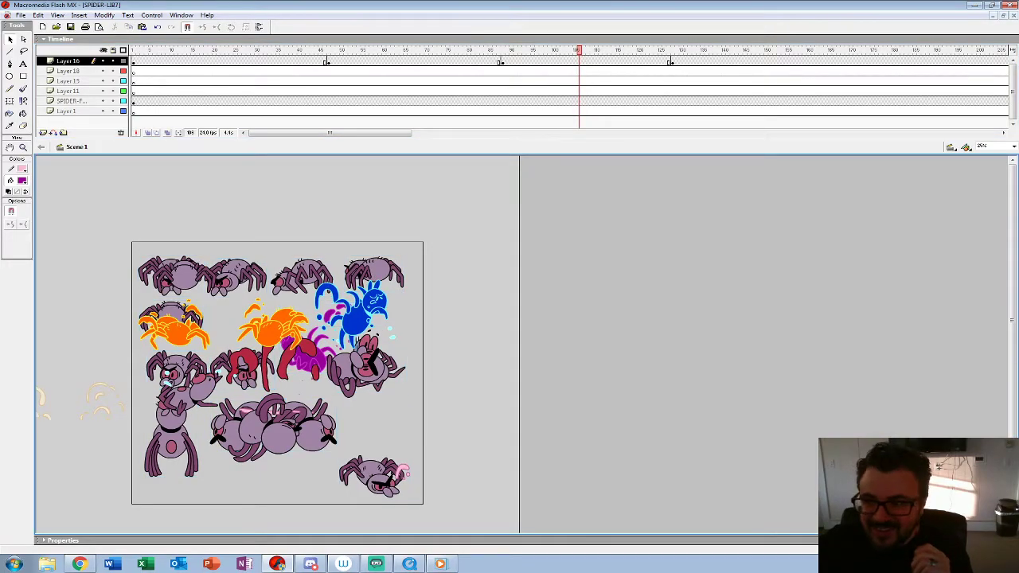
click(451, 62)
click(479, 319)
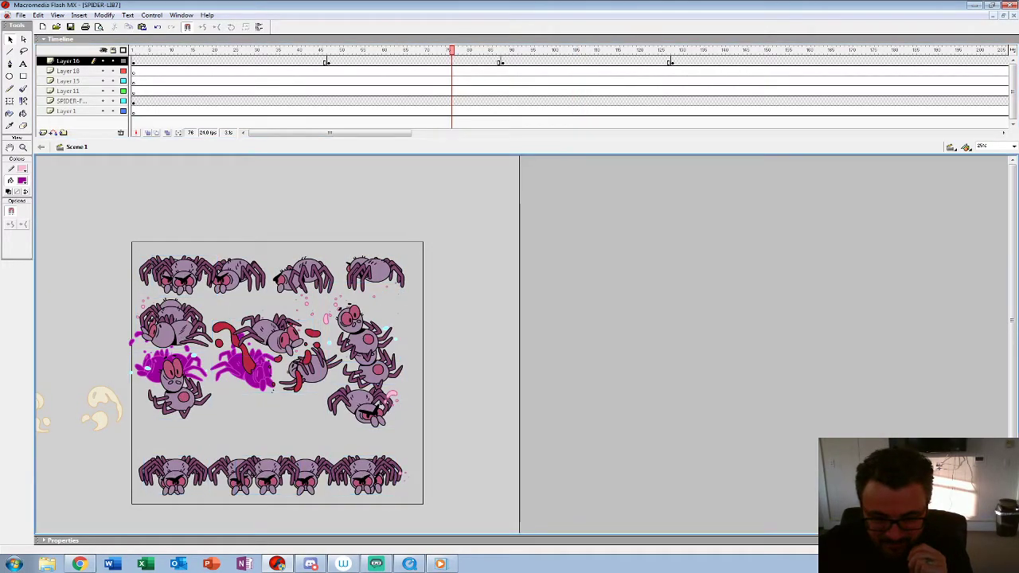
click(364, 338)
key(Return)
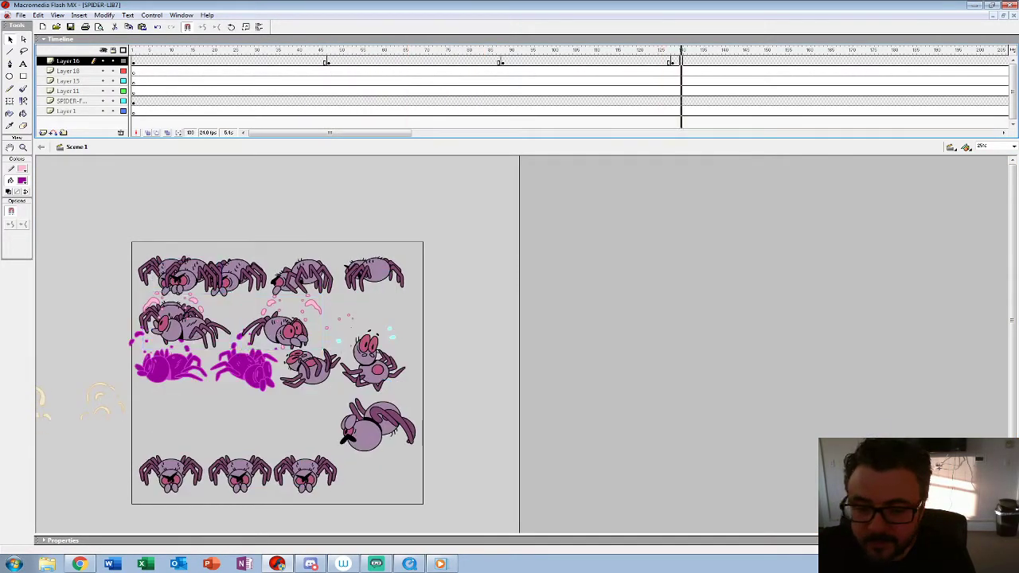
Step: Select the three SPIDER-3-4 idle and hit animations on Layer 16 for copying, hide the other layers, and switch to the SPIDER EXAMPLES document
shift+click(190, 326)
shift+click(195, 277)
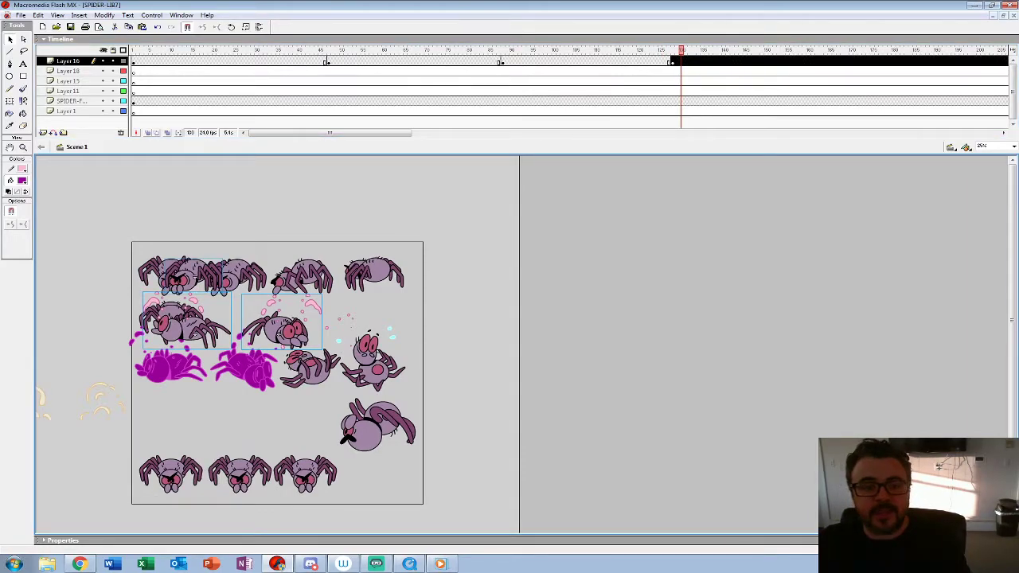
alt+click(103, 62)
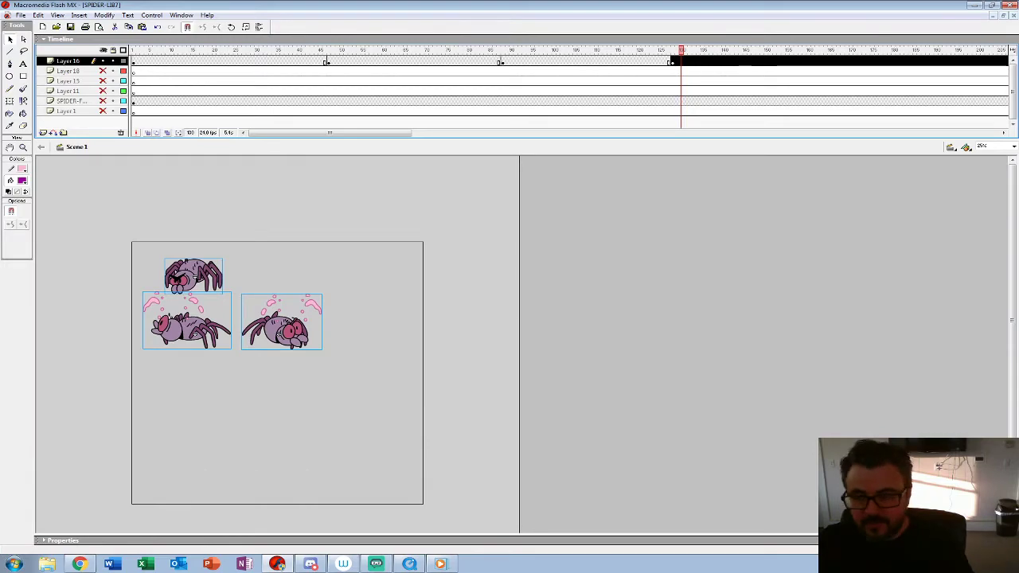
click(994, 16)
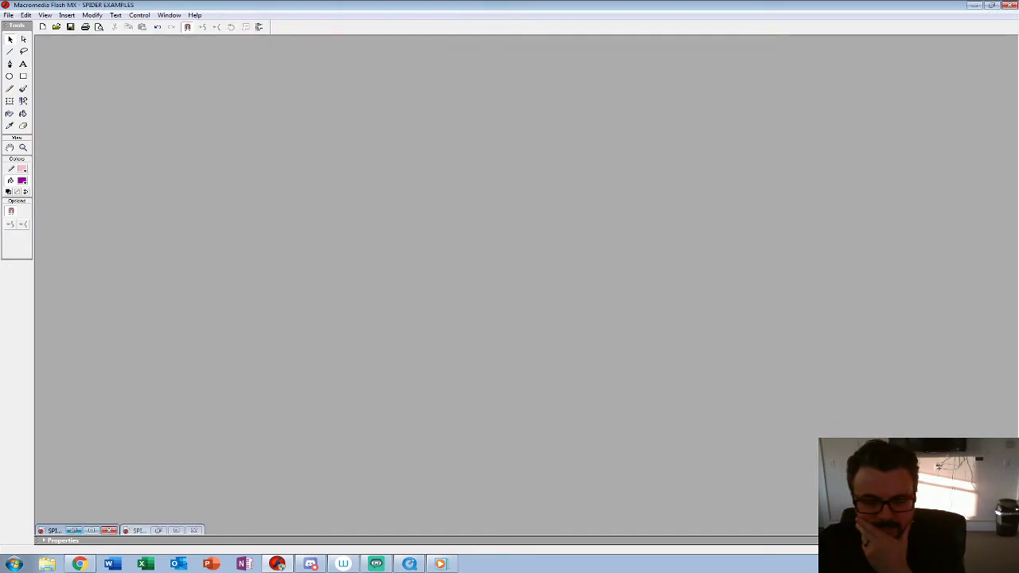
click(73, 531)
Step: Play back the Becky and spider example fights from frame 1
drag(578, 50, 133, 50)
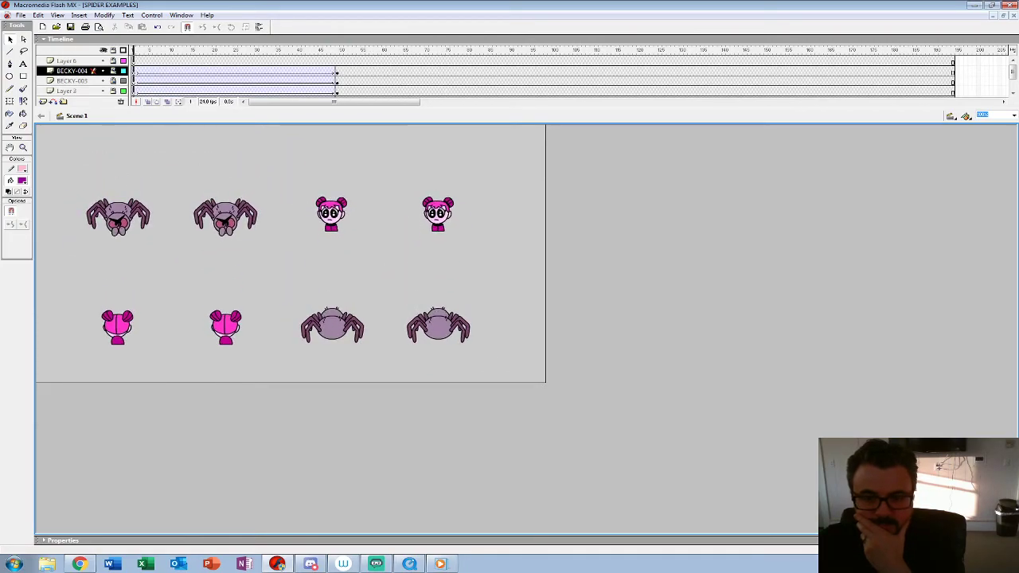
key(Return)
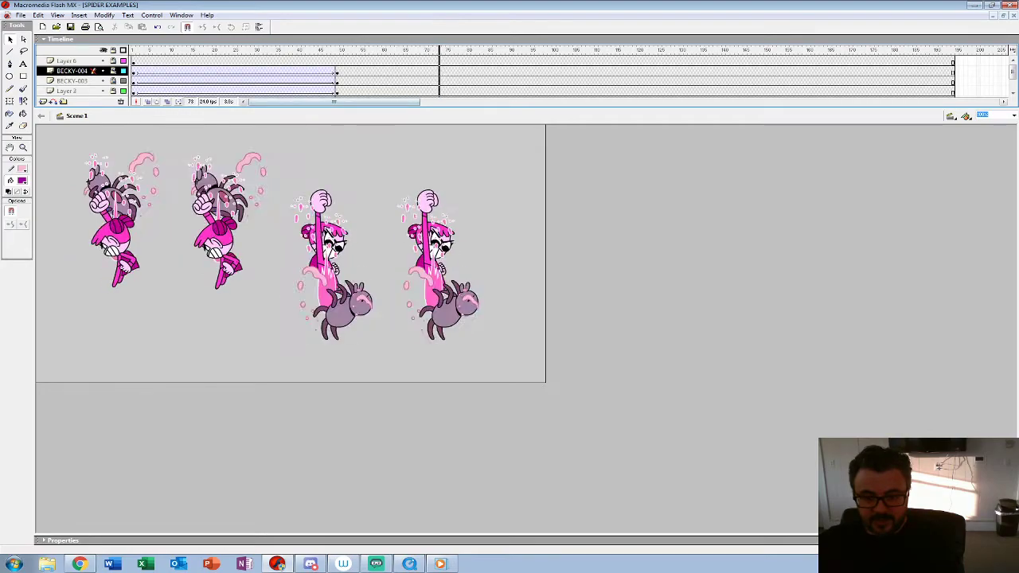
click(133, 61)
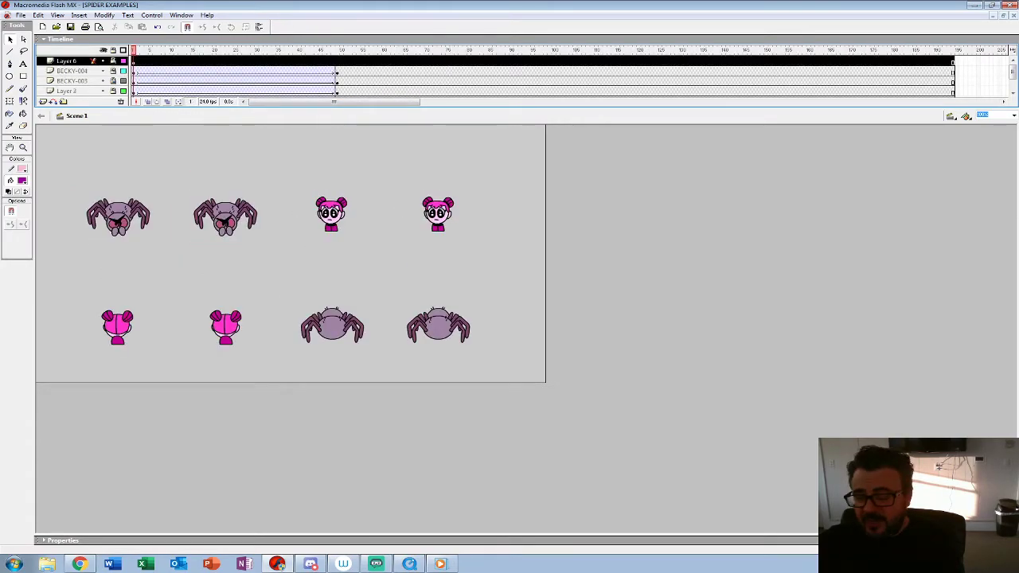
key(Return)
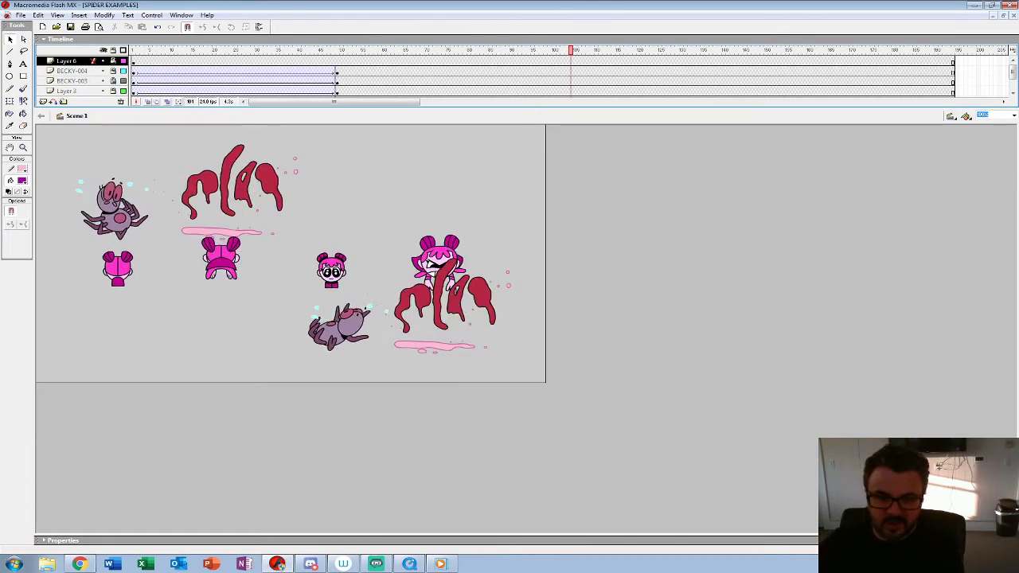
Step: Add a new layer above Layer 6 and hide all the layers beneath it
drag(526, 109, 526, 189)
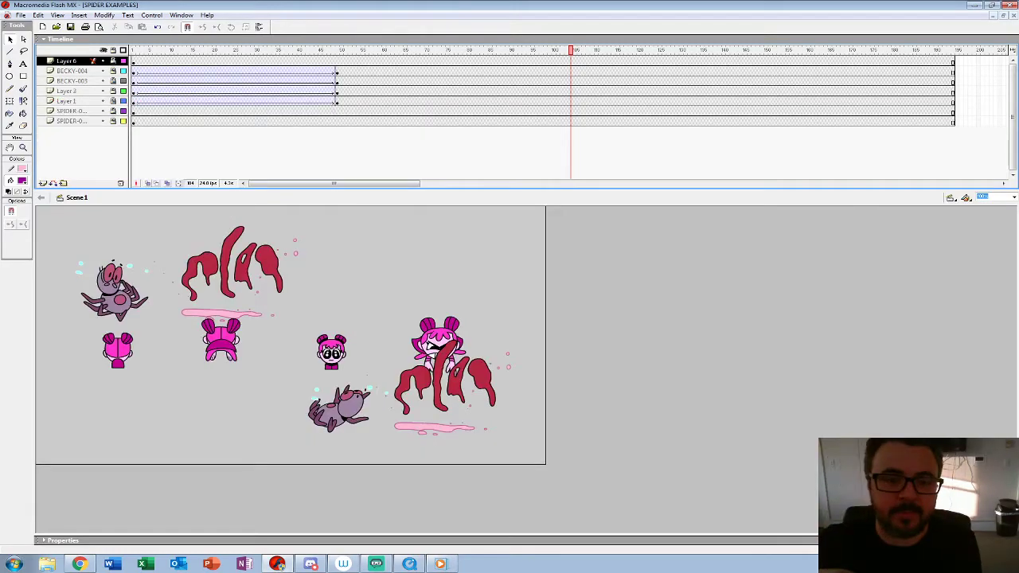
click(43, 183)
click(134, 62)
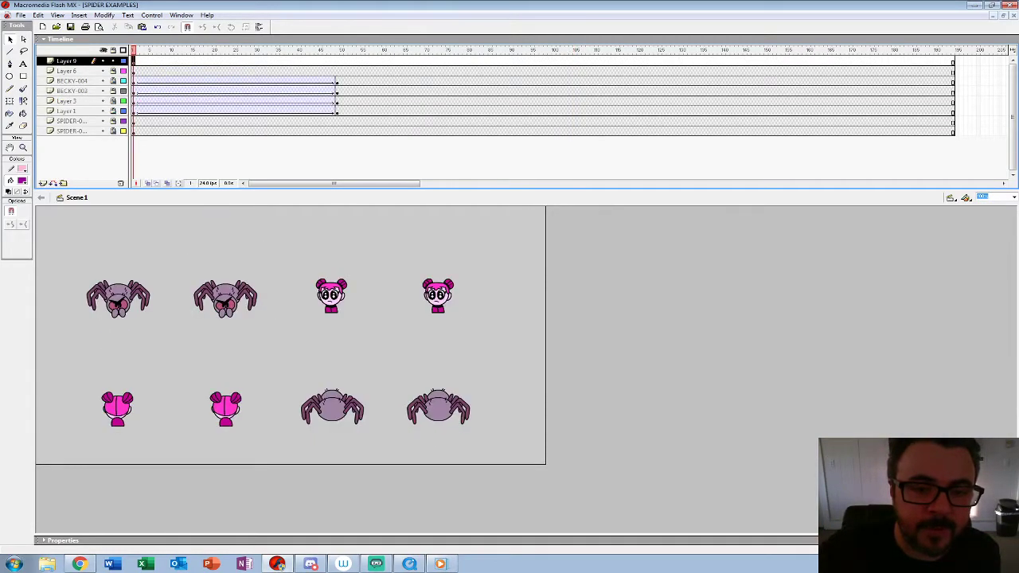
alt+click(103, 62)
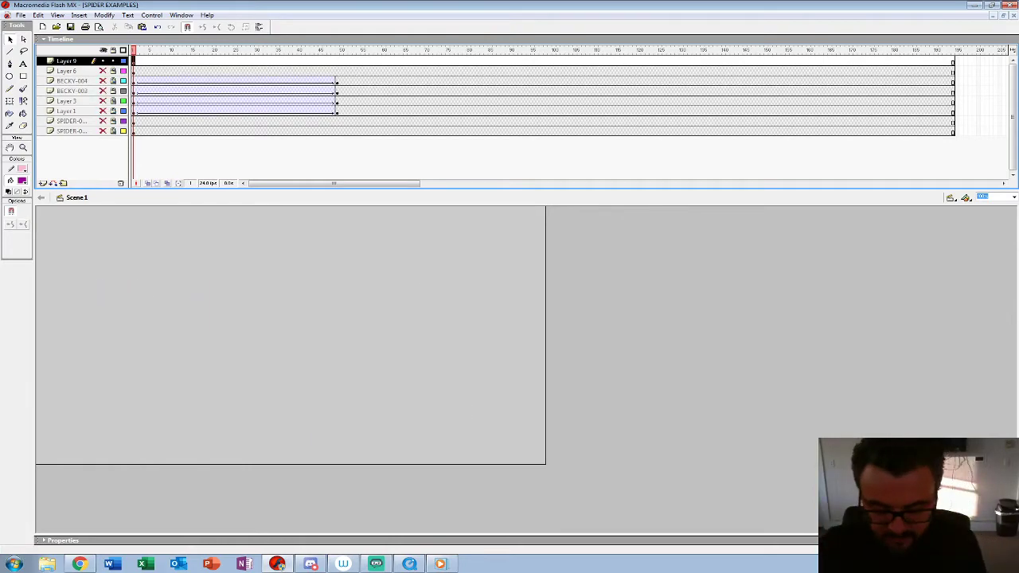
Step: Paste the three copied spider animations into frame 1 of Layer 9, keeping only that layer visible
key(ctrl+v)
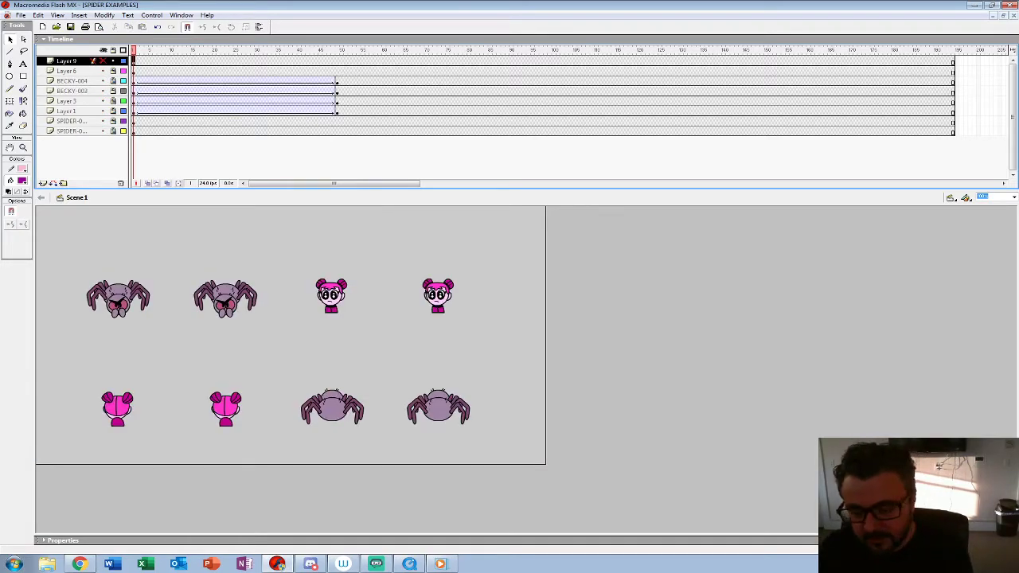
click(104, 50)
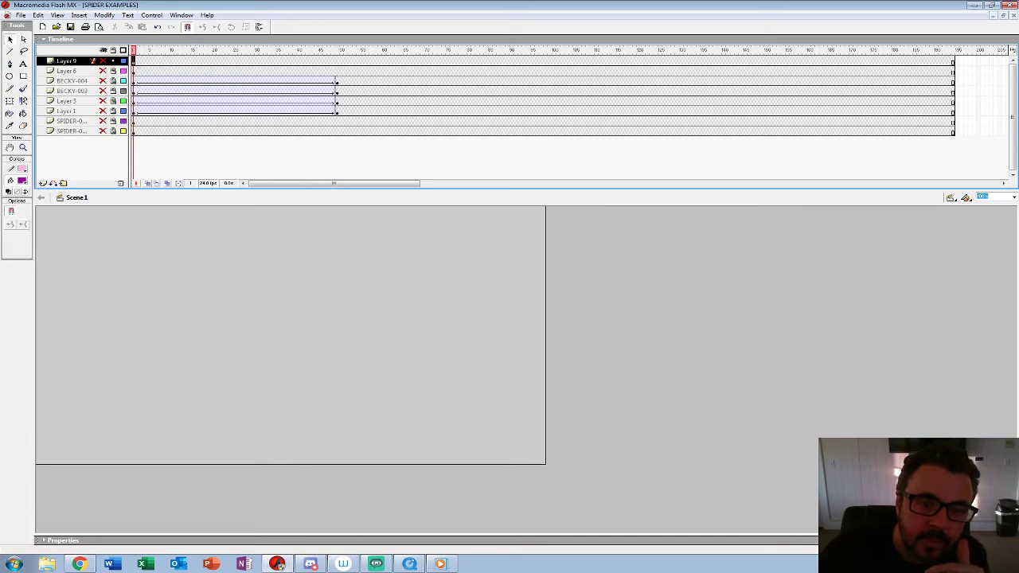
click(103, 61)
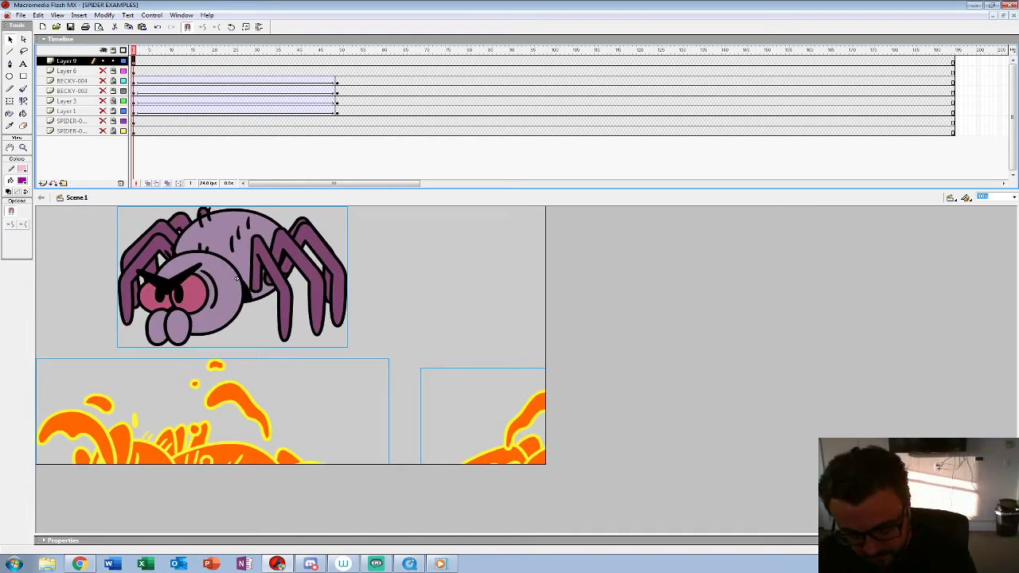
Step: Scale the three pasted spiders to 25% and move them up on the stage, checking them in playback
key(ctrl+alt+s)
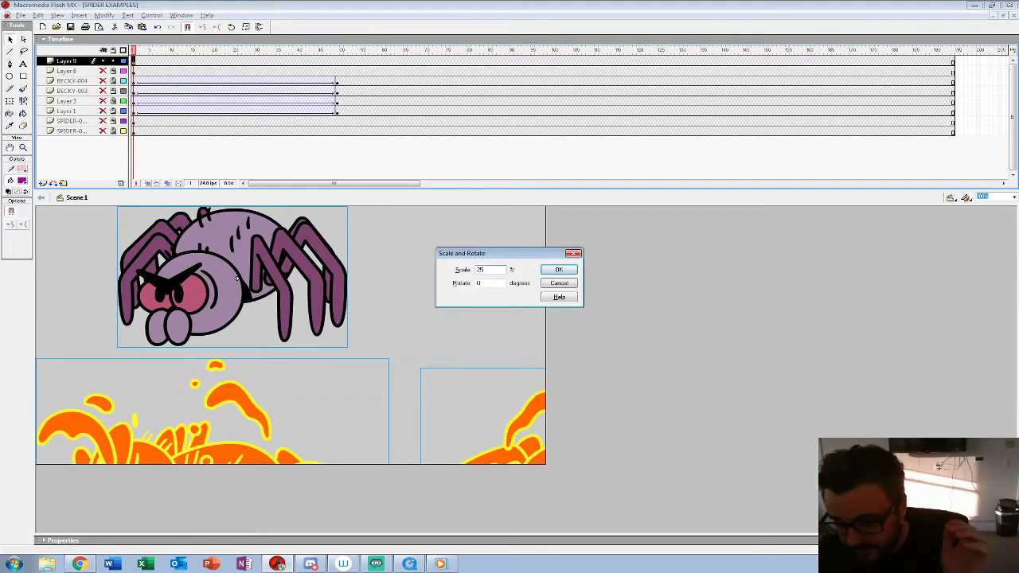
key(Return)
key(shift+Up)
key(shift+Up)
key(shift+Up)
key(shift+Up)
key(shift+Up)
key(shift+Up)
key(shift+Up)
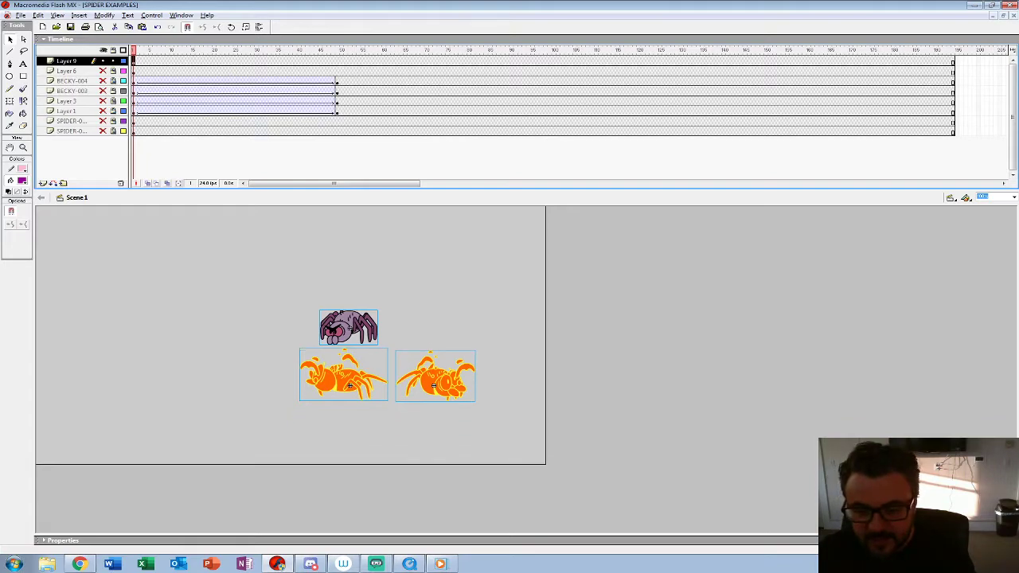
key(shift+Up)
key(shift+Up)
key(shift+Up)
key(shift+Up)
key(shift+Up)
key(shift+Up)
key(shift+Up)
key(shift+Up)
key(Return)
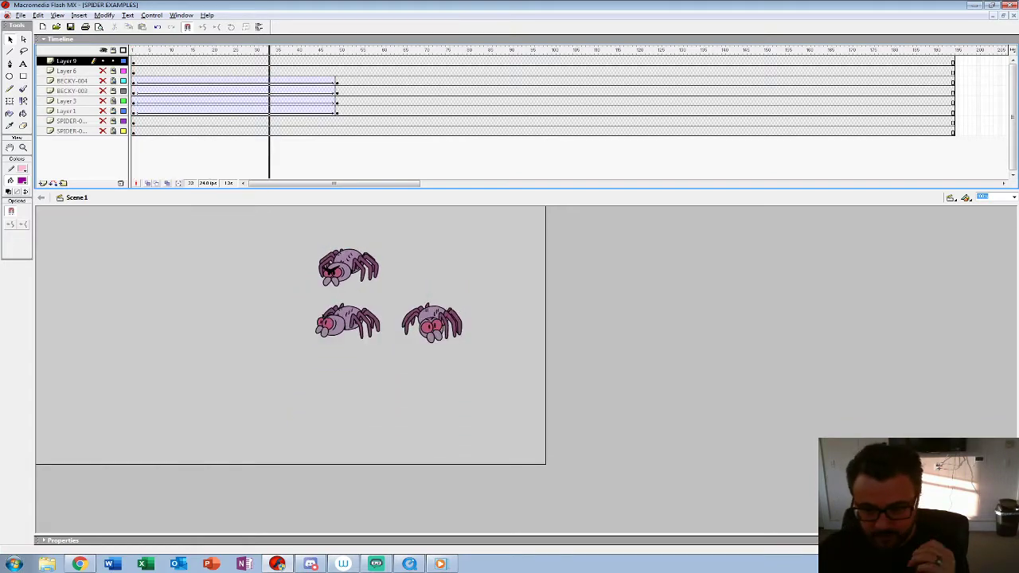
drag(350, 50, 133, 50)
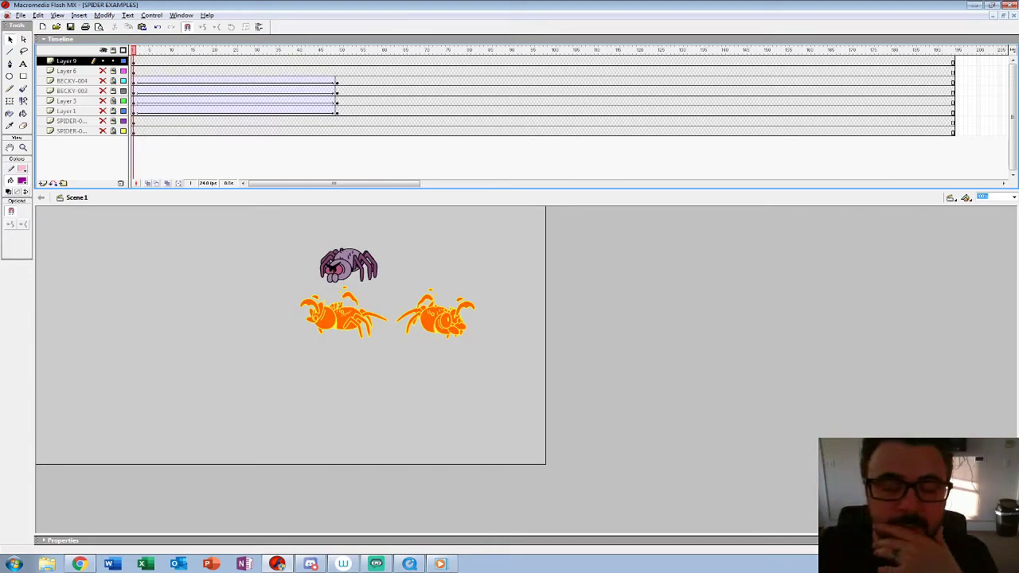
Step: Show the hidden Layer 42 inside the SPIDER-3-4-IDLE symbol and return to Scene 1
click(10, 39)
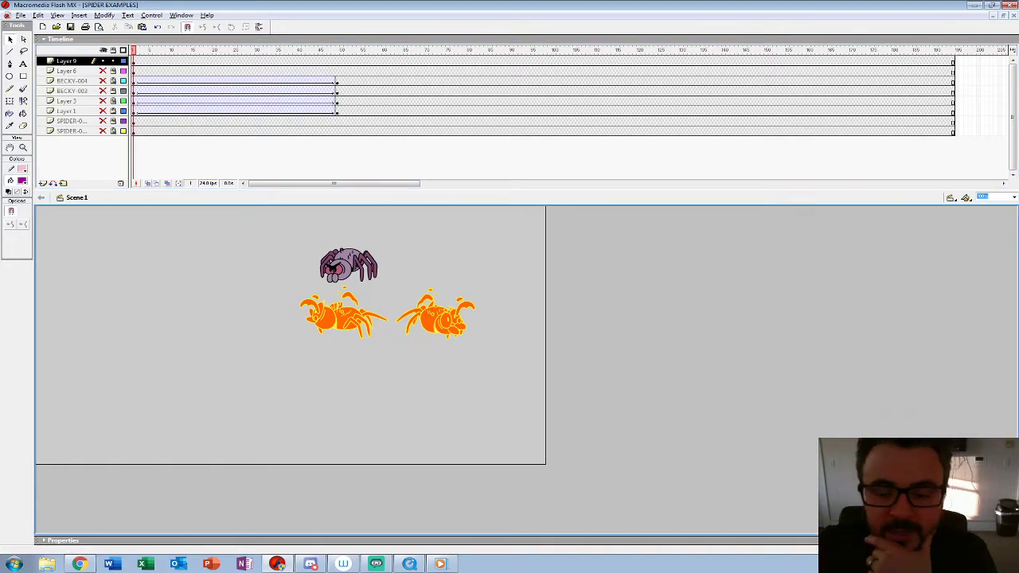
click(328, 267)
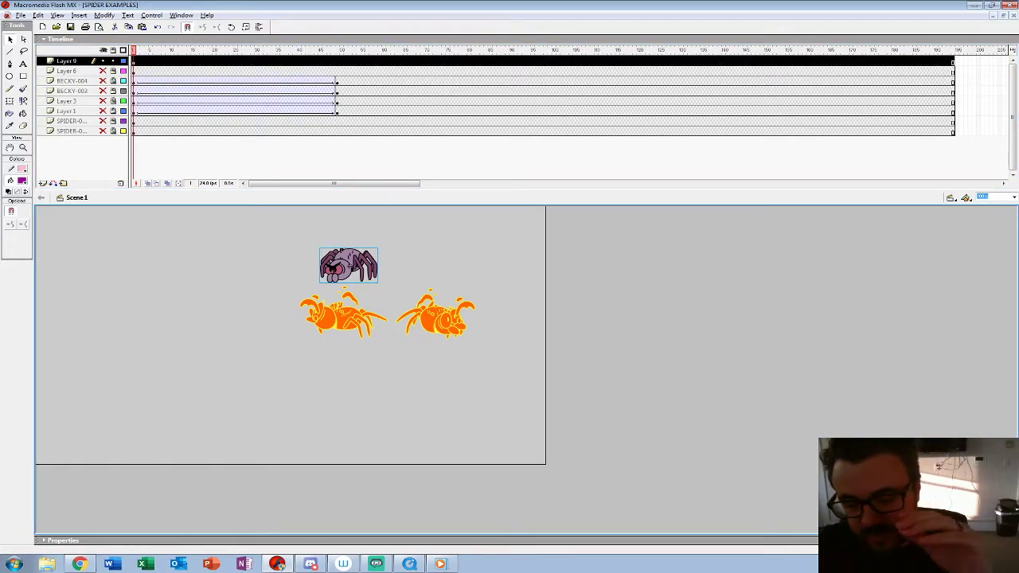
double_click(328, 268)
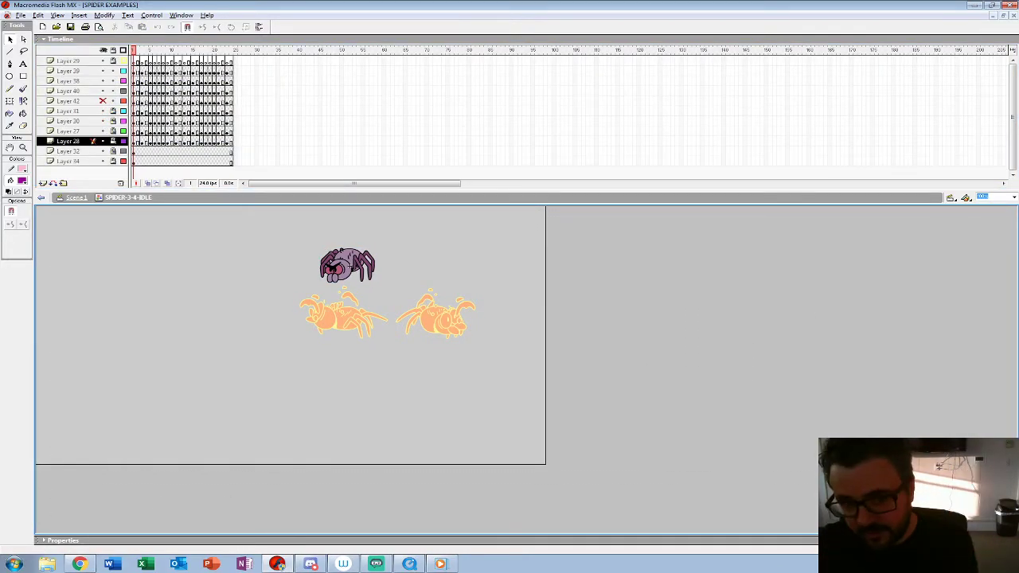
click(103, 102)
click(76, 198)
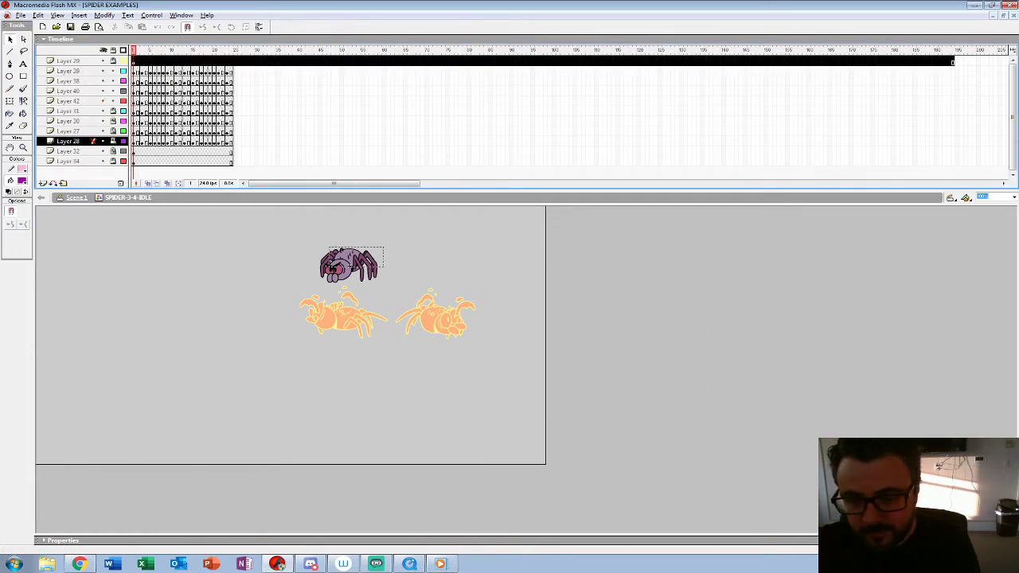
Step: Convert the idle spider on Layer 9 into a graphic symbol with a name starting with SPIDER-0
click(342, 268)
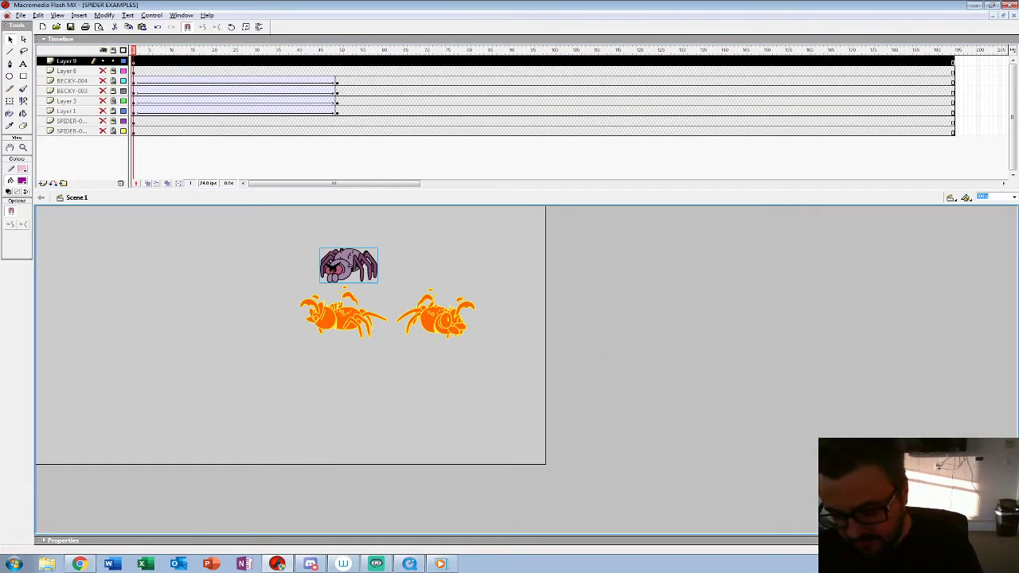
key(F8)
text(SPIDER-00)
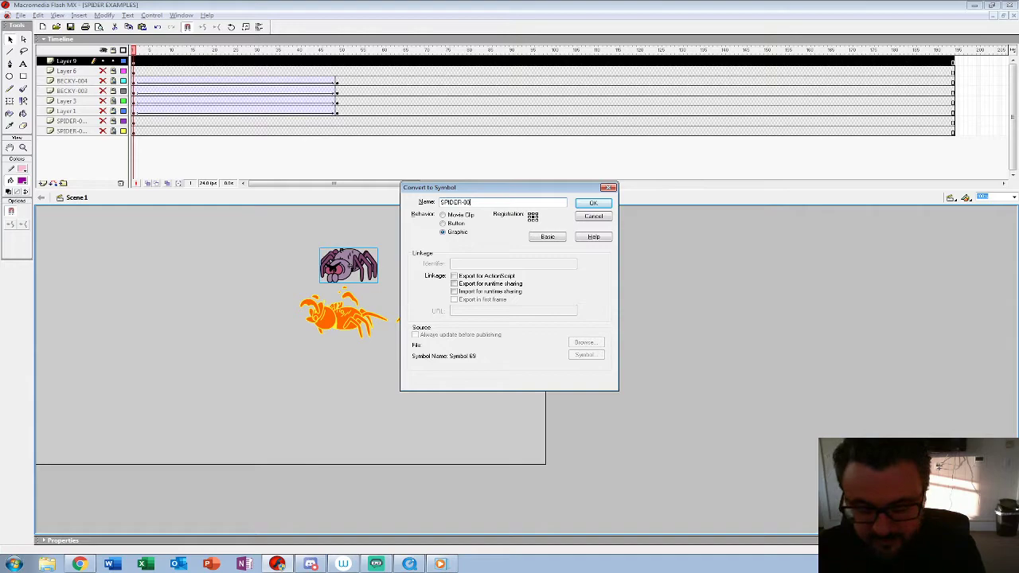
key(Return)
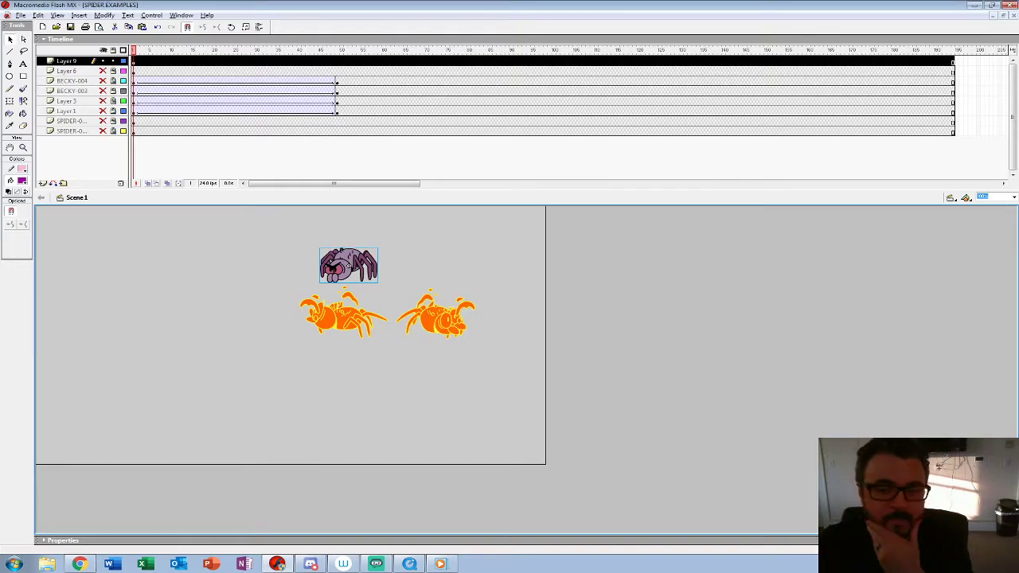
Step: Show and unlock the Becky and front-facing spider example layers, leaving Layer 9 and Layer 6 hidden
drag(102, 130, 102, 81)
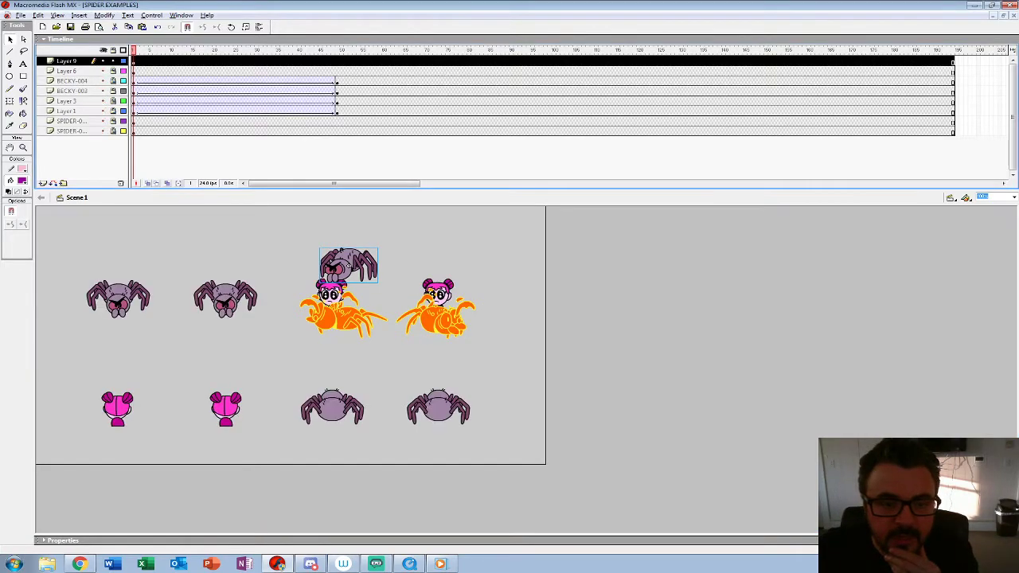
click(382, 359)
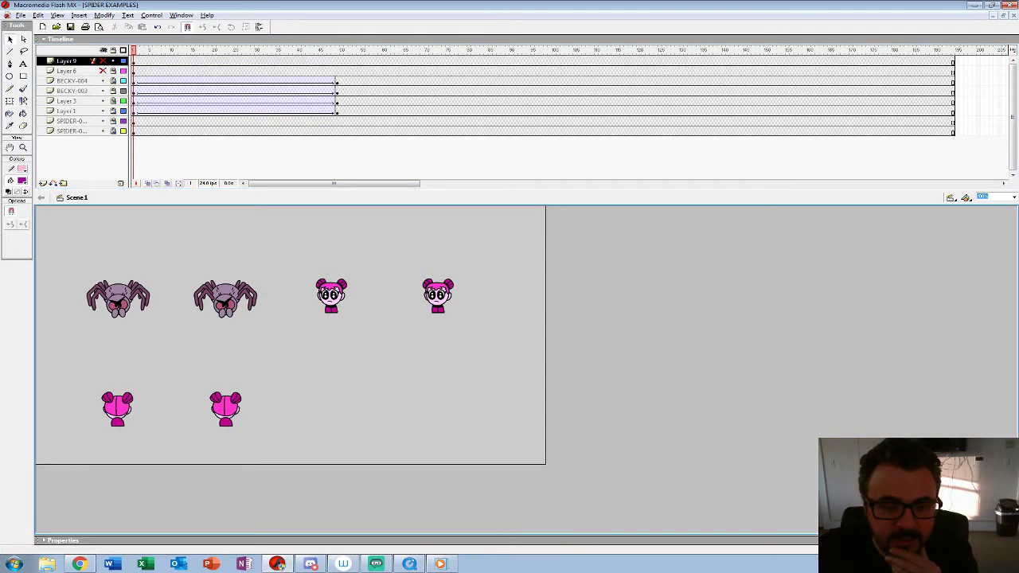
drag(113, 130, 113, 81)
Step: Play through the second front-facing spider's SPIDER-002 symbol to examine its layers and keyframes, and return to Scene 1
click(225, 300)
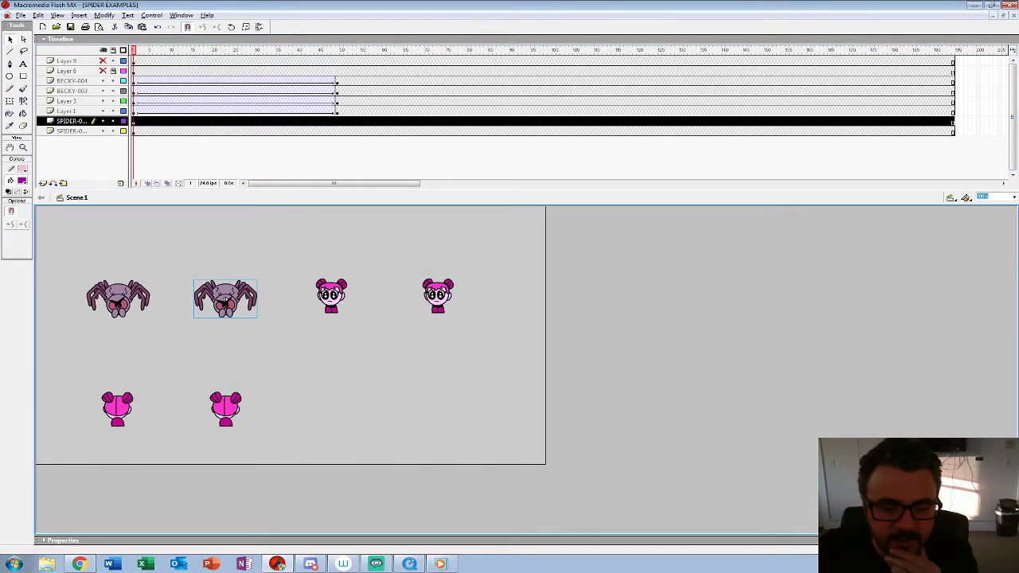
double_click(225, 301)
key(Return)
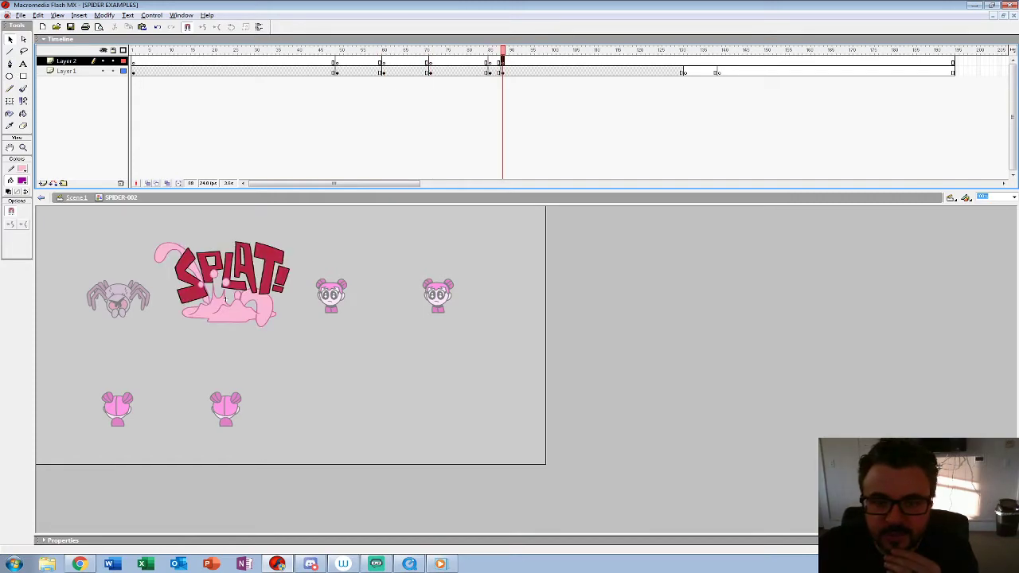
click(67, 61)
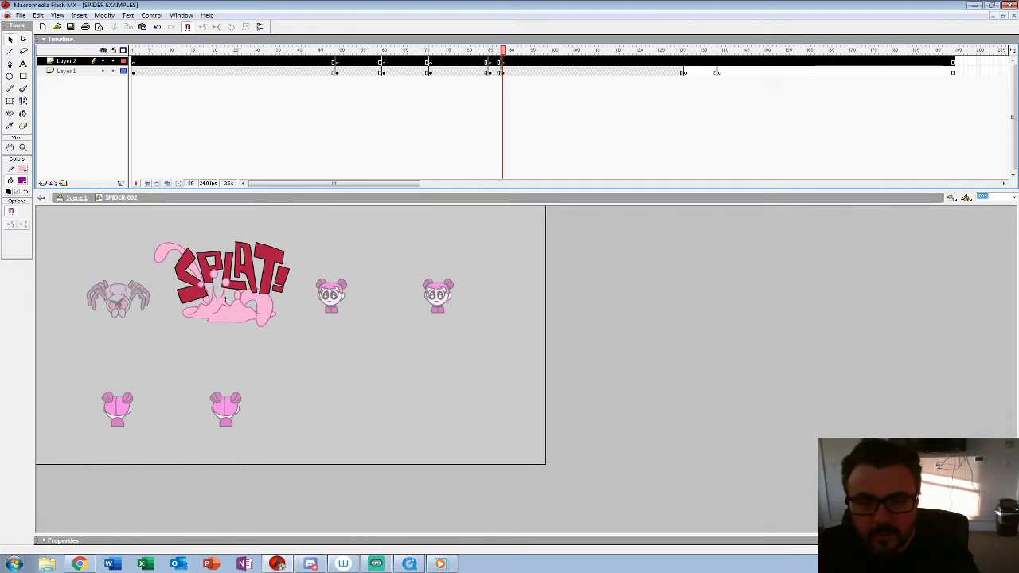
key(ctrl+e)
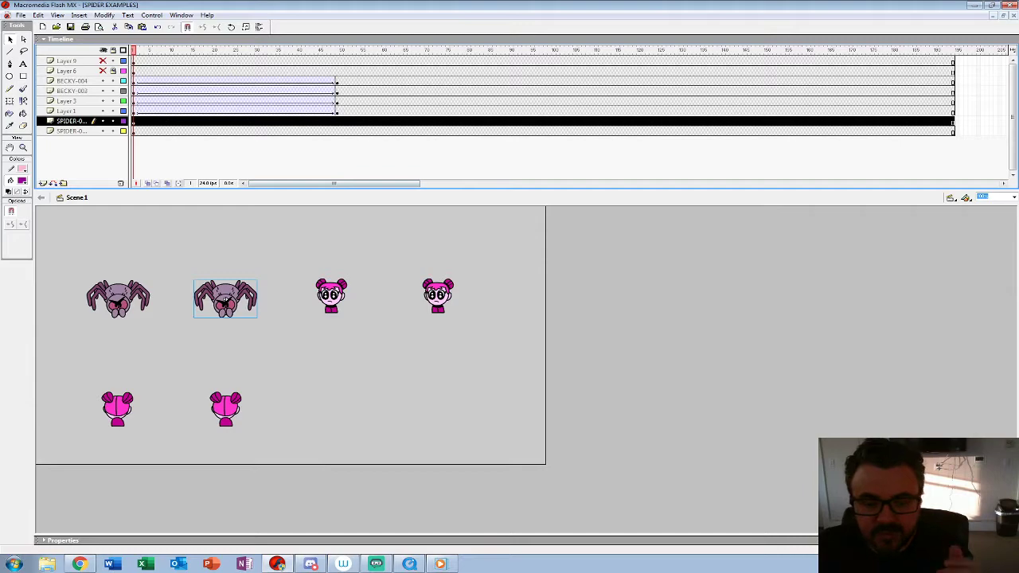
Step: Hide every layer except Layer 9 and open the three-quarter idle spider's SPIDER-005 symbol for editing
click(103, 50)
click(103, 61)
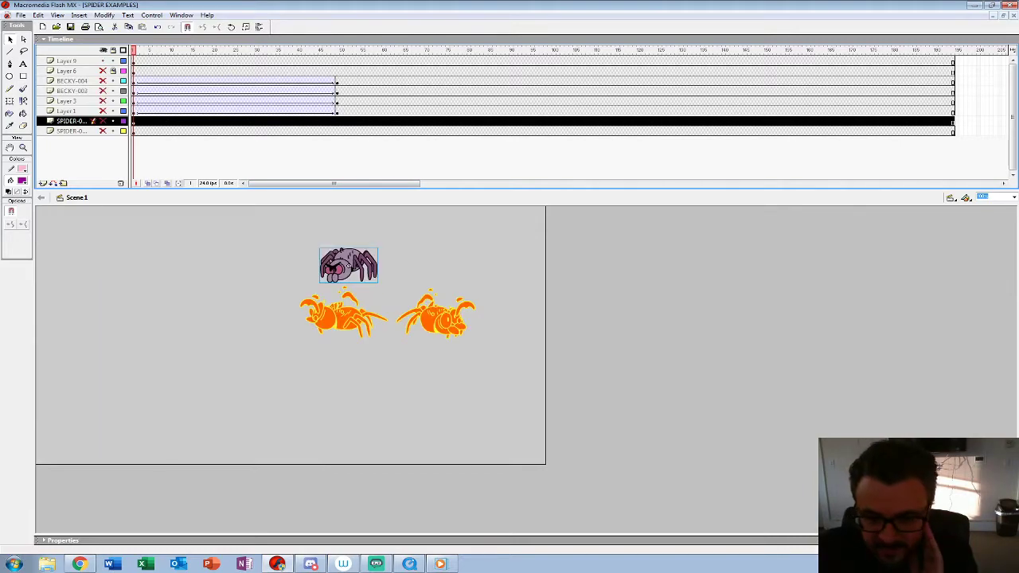
click(349, 266)
right_click(343, 273)
click(374, 388)
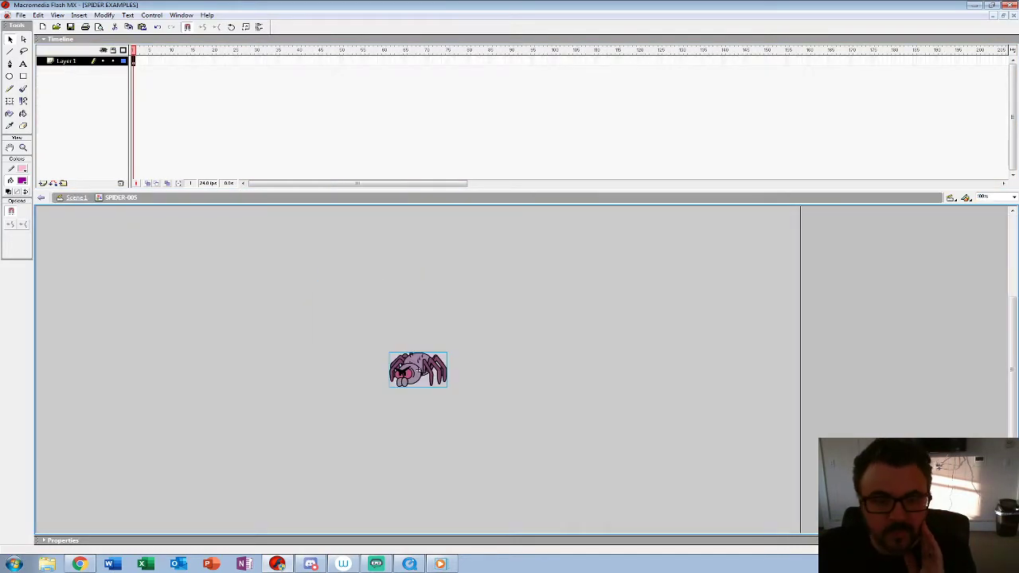
Step: Add a layer above Layer 1, paste the copied timing keyframes into it, extend Layer 1 to the same length and play the result
click(43, 183)
click(134, 61)
key(ctrl+alt+v)
click(953, 71)
key(F5)
drag(953, 50, 133, 50)
key(Return)
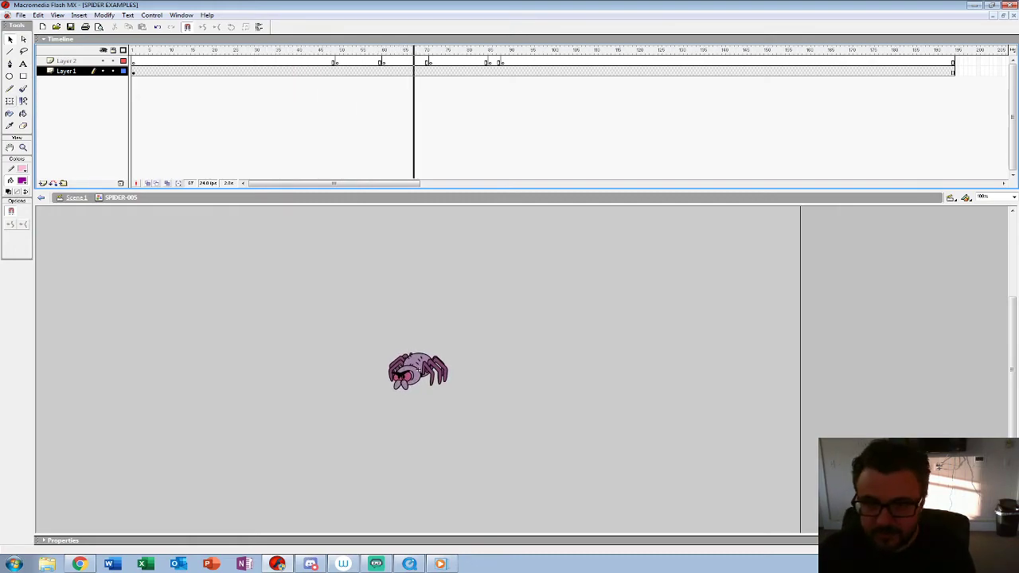
Step: Insert a keyframe at frame 49 of Layer 1, swap its spider for SPIDER-3-4-HIT-001 starting at frame 1, and play it back
drag(243, 50, 333, 51)
click(336, 72)
key(F6)
click(510, 319)
click(418, 370)
key(ctrl+F3)
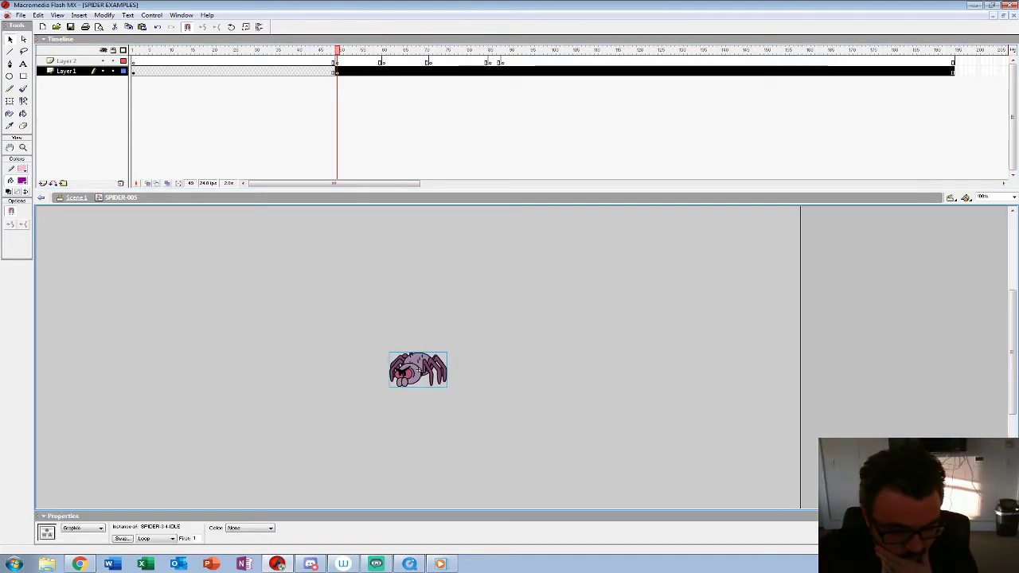
click(122, 539)
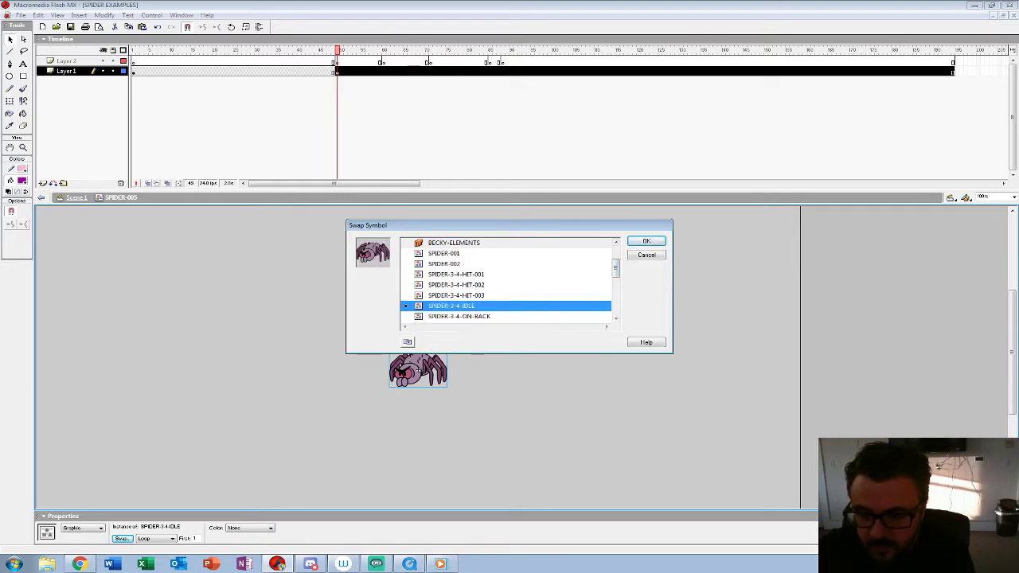
click(456, 285)
click(456, 275)
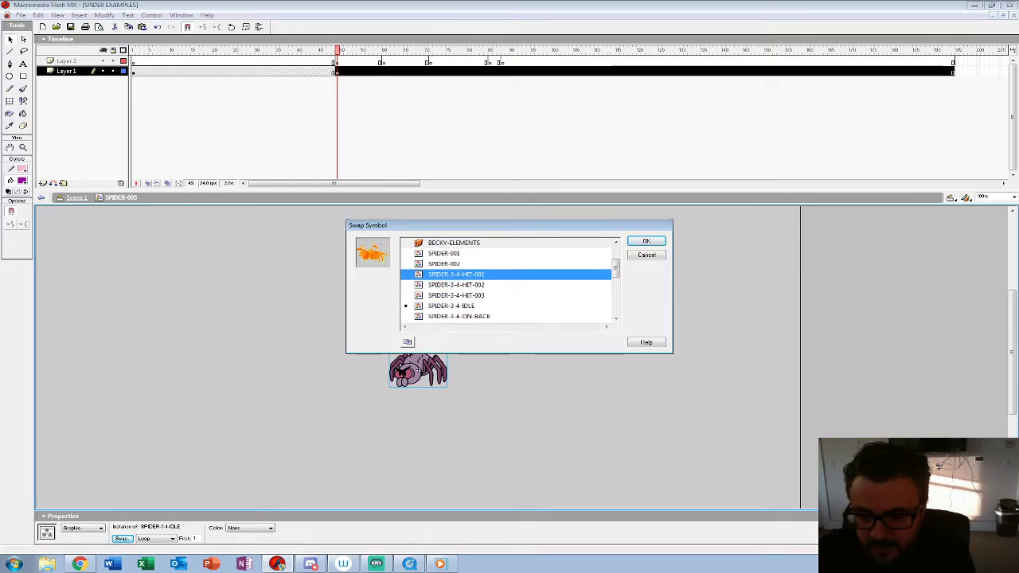
click(647, 241)
click(621, 302)
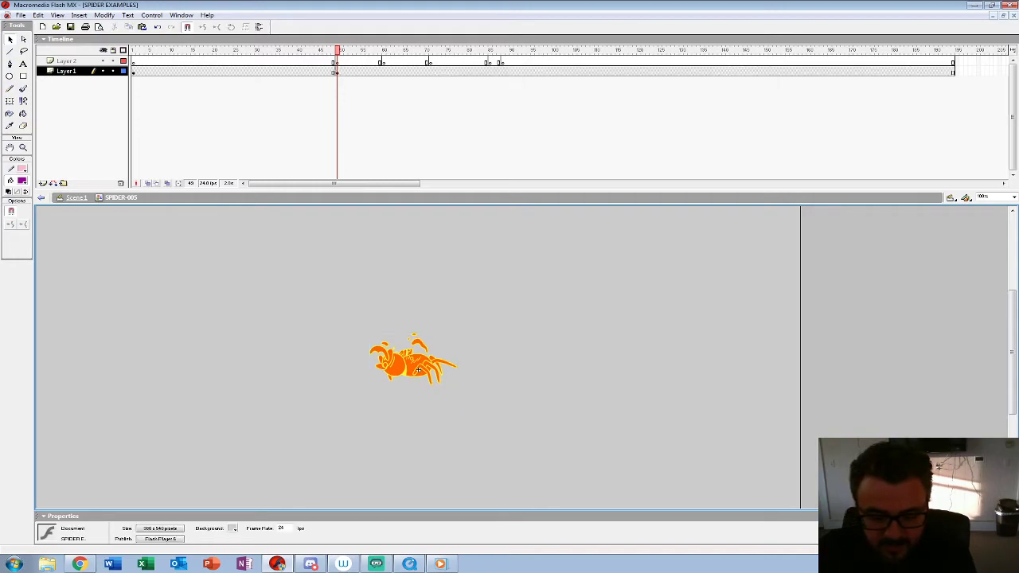
click(418, 368)
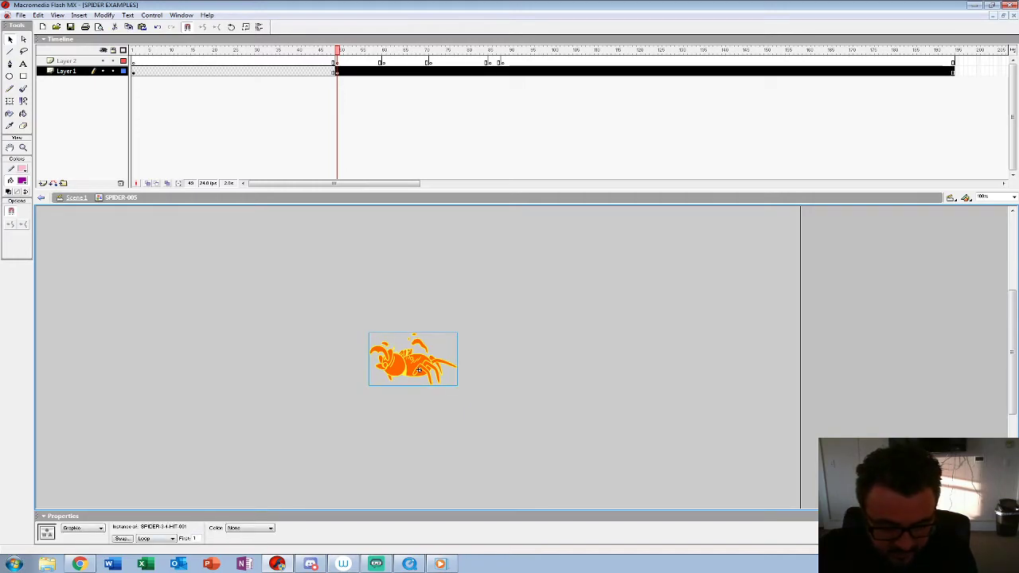
key(Return)
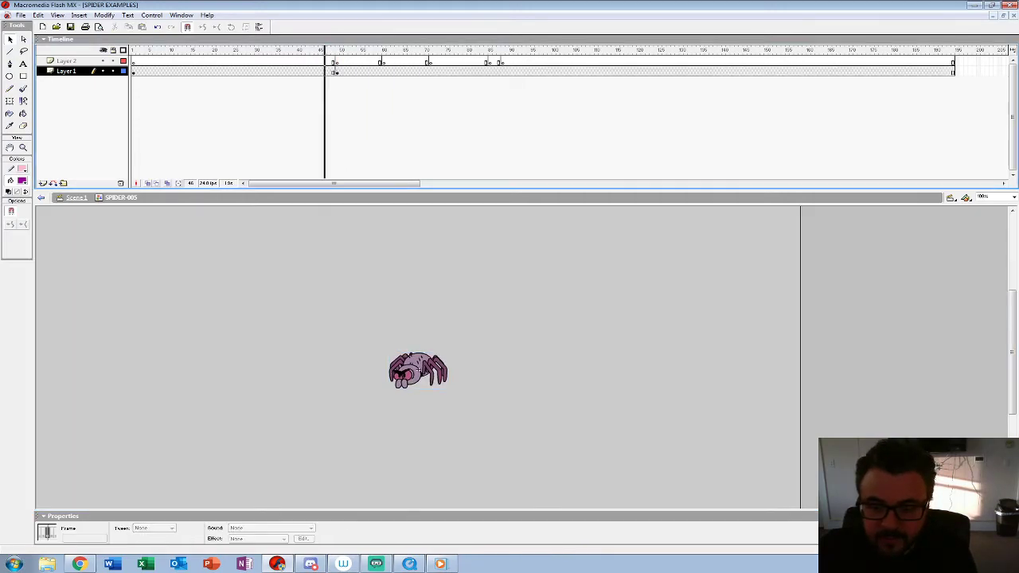
Step: Insert a keyframe at frame 60 of Layer 1, swap its spider for SPIDER-3-4-HIT-002 starting at frame 1, and play it back
key(comma)
key(F6)
click(486, 342)
double_click(419, 369)
key(ctrl+e)
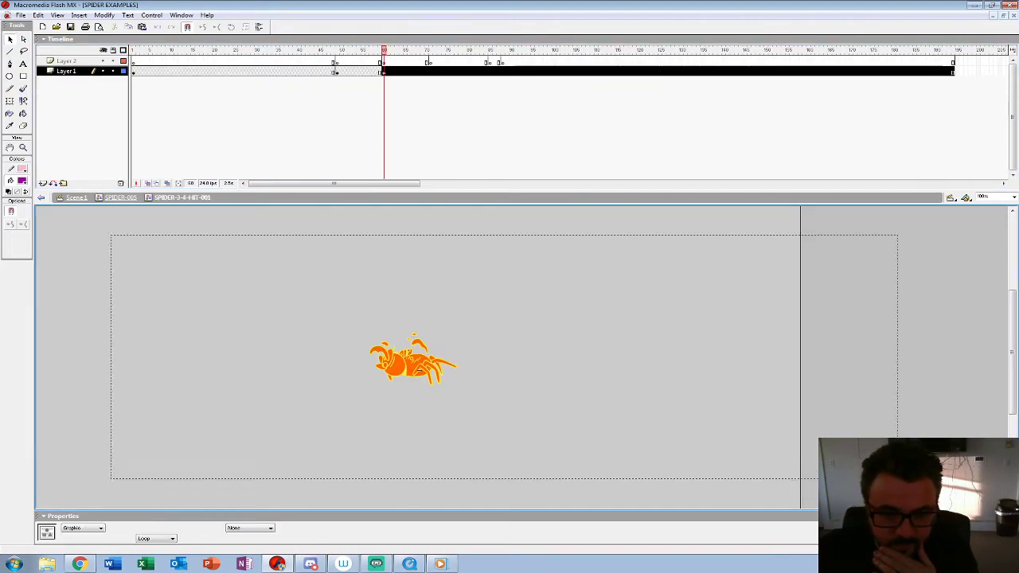
key(ctrl+alt+s)
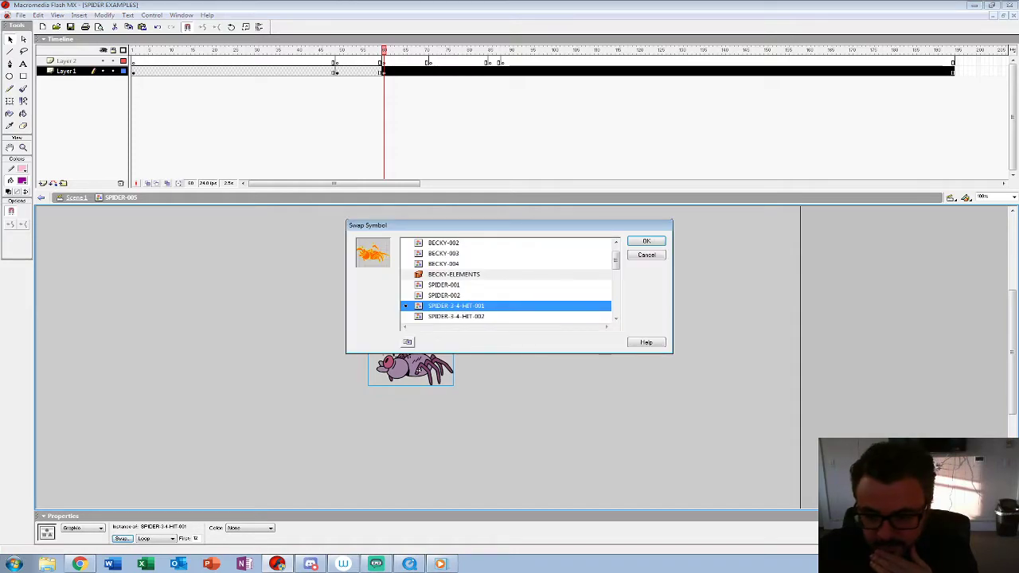
key(Down)
key(Return)
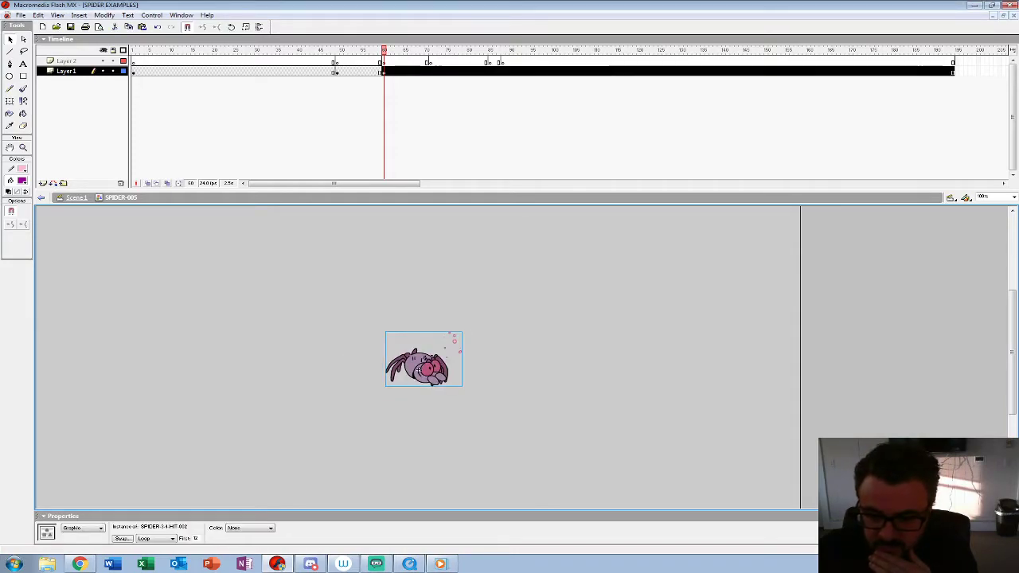
click(197, 539)
text(1)
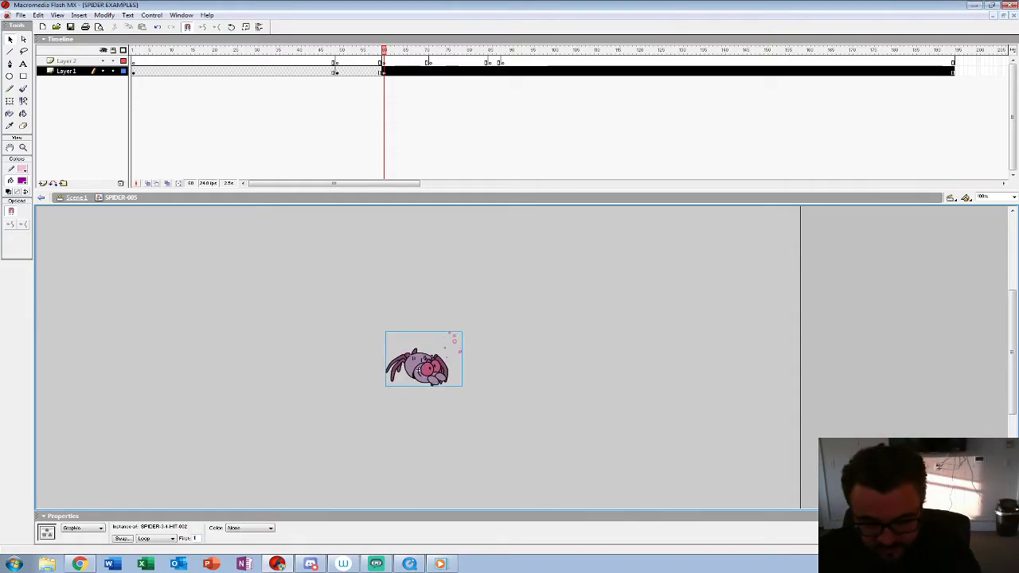
key(Return)
Step: Insert a keyframe at frame 71 of Layer 1, swap its spider for SPIDER-3-4-HIT-003 and flip it horizontally
key(Return)
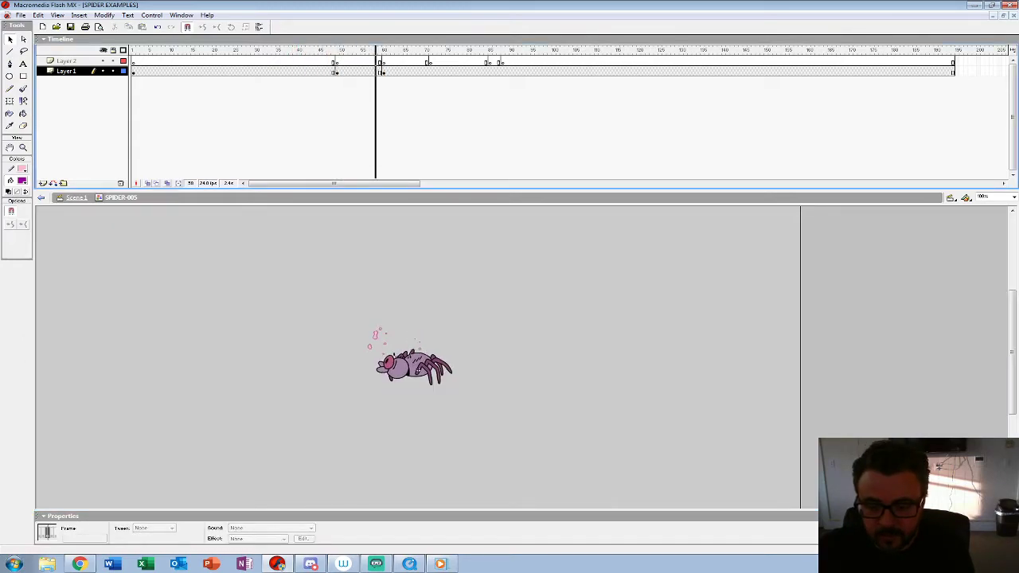
key(Return)
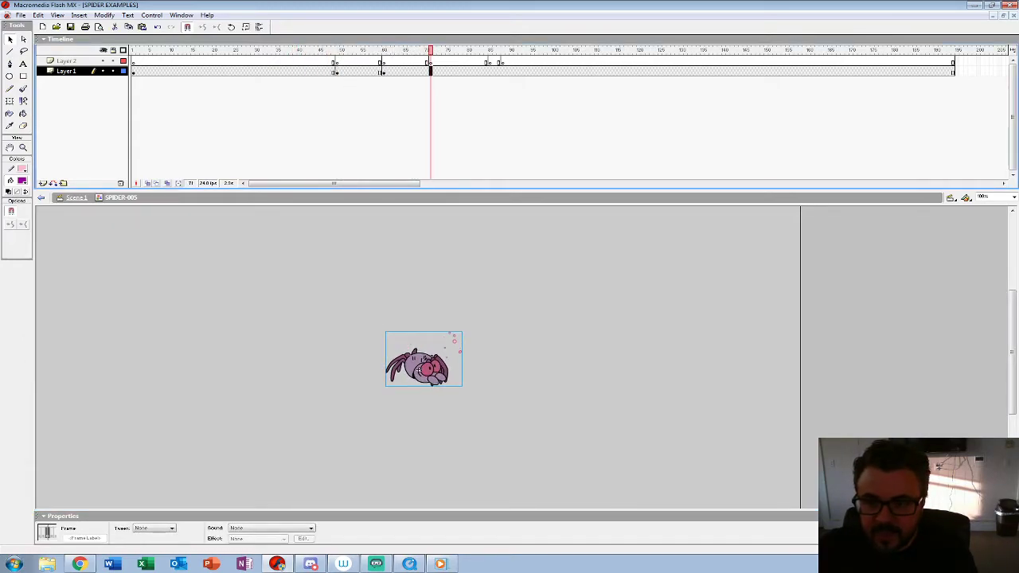
click(509, 382)
click(424, 369)
click(122, 539)
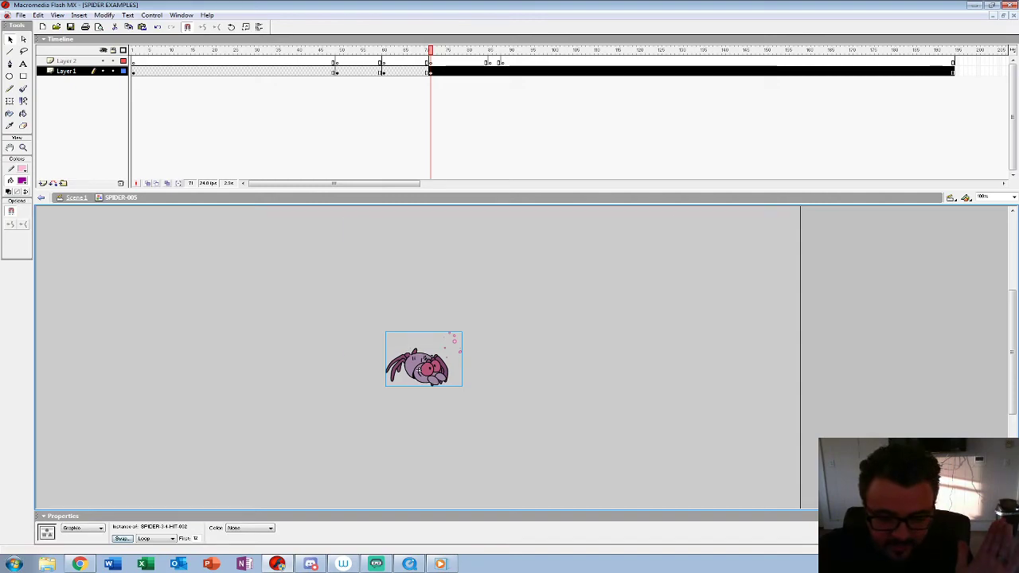
click(456, 316)
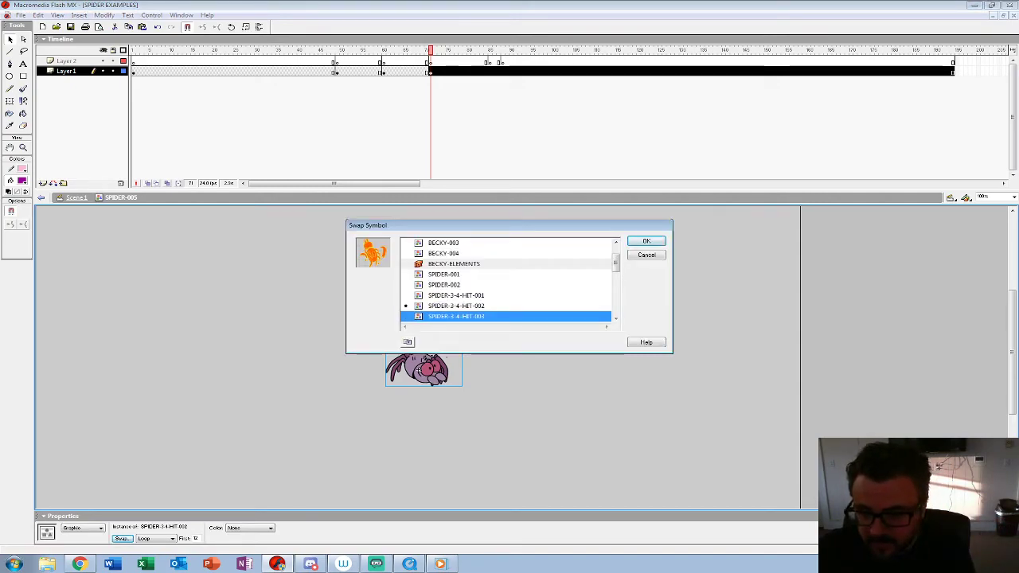
key(Return)
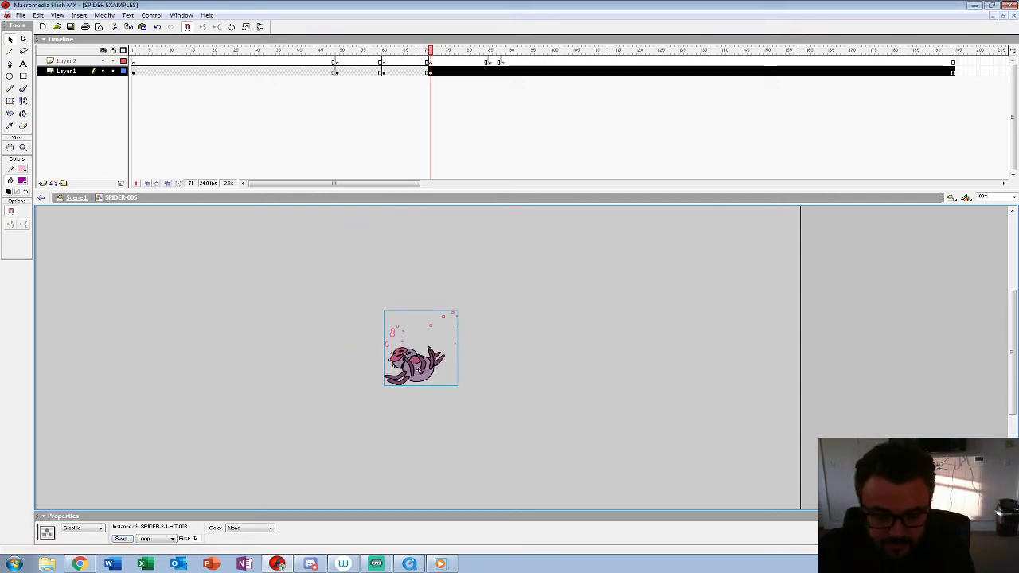
click(104, 15)
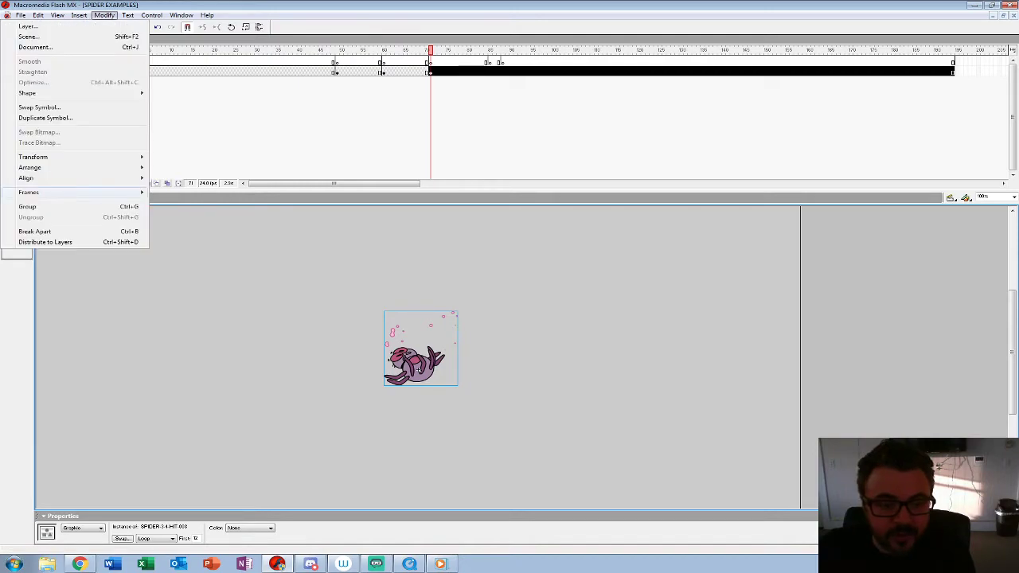
mouse_move(47, 154)
click(191, 257)
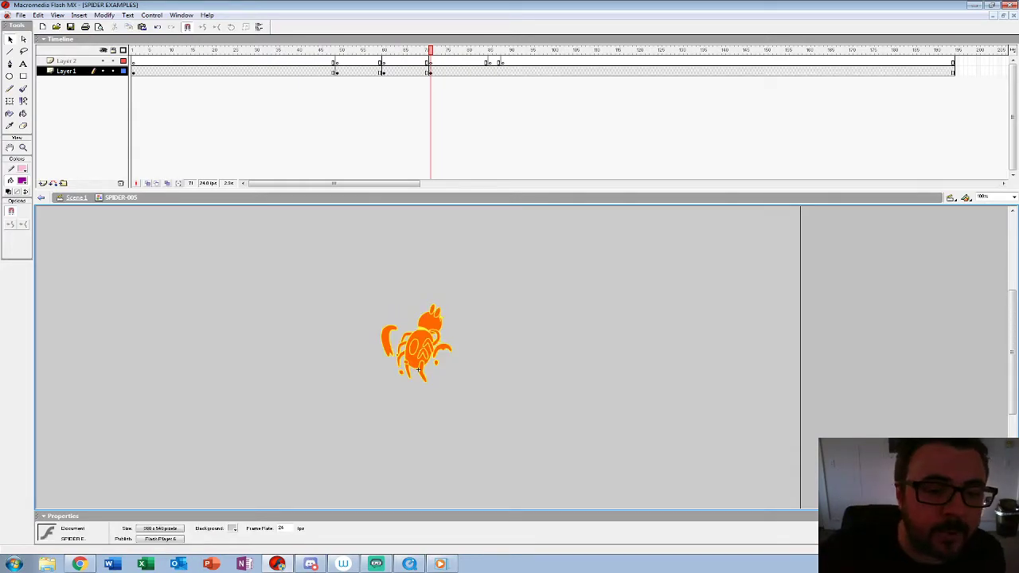
key(b)
click(22, 180)
click(9, 232)
mouse_move(371, 381)
mouse_down()
mouse_move(394, 358)
mouse_move(397, 287)
mouse_move(418, 300)
mouse_up()
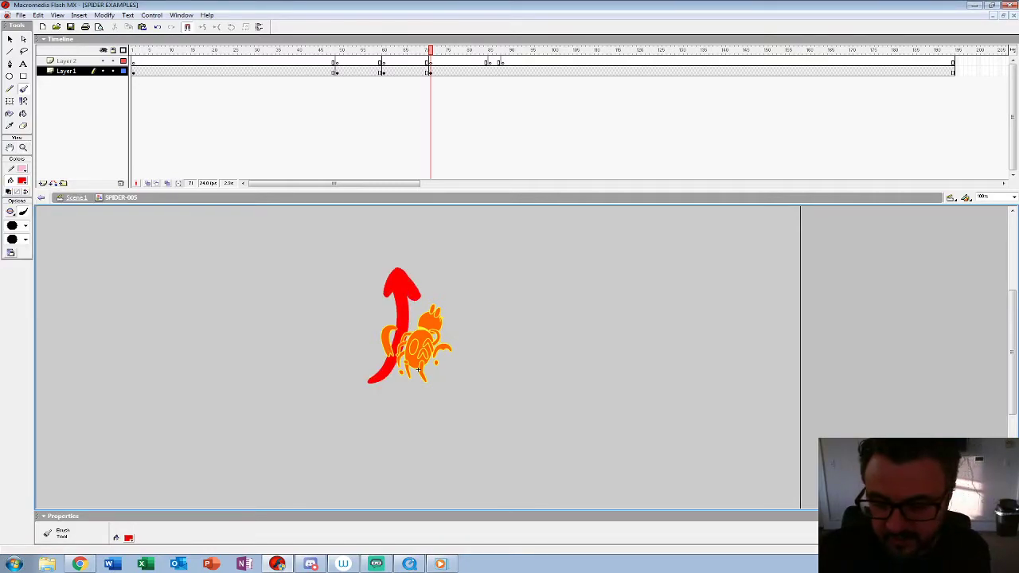
key(ctrl+z)
key(ctrl+z)
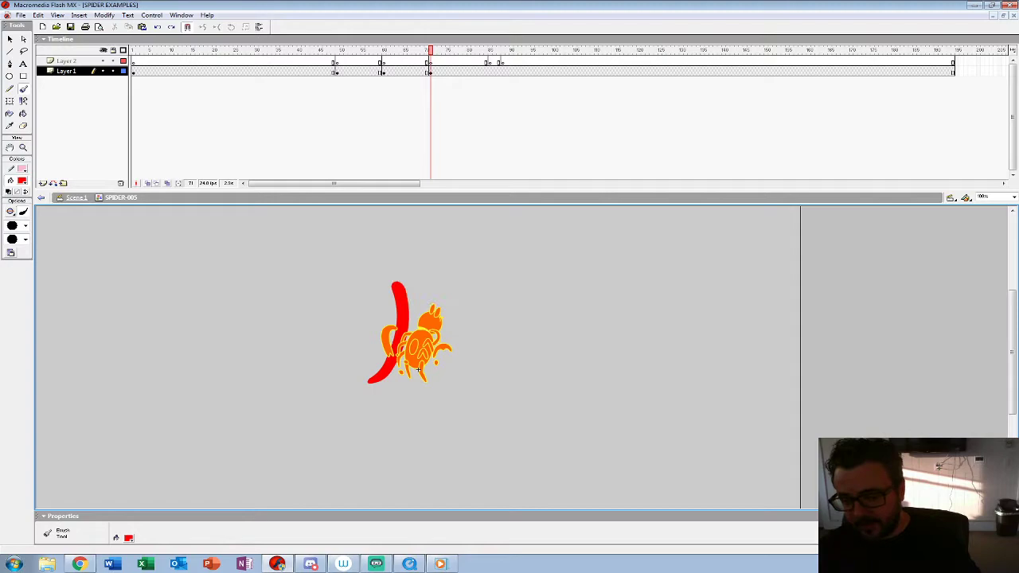
Step: Insert a keyframe at frame 85 of Layer 1, swap its spider for SPIDER-3-4-ON-BACK starting at frame 1, and review the playback
click(325, 62)
key(Return)
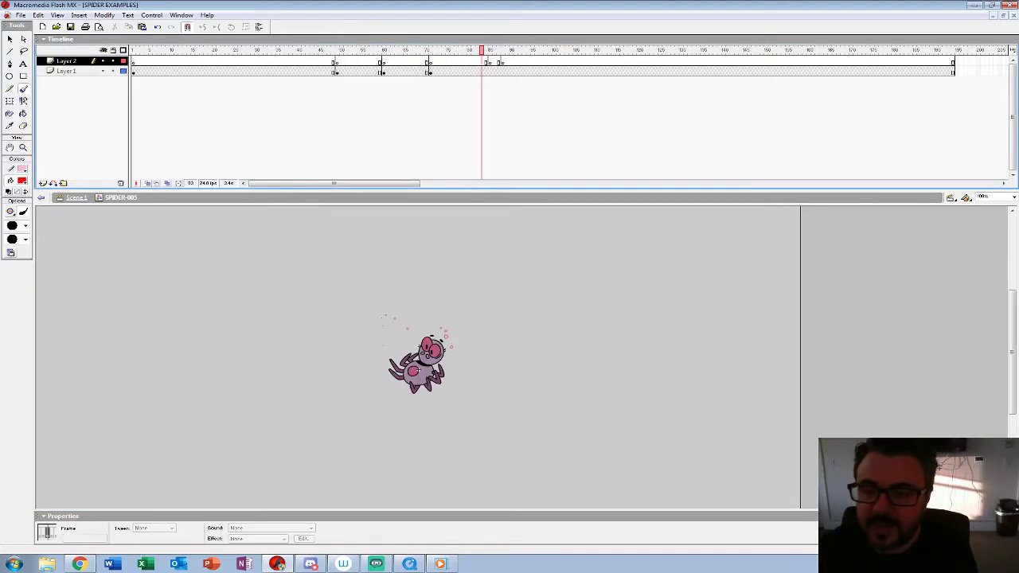
click(489, 72)
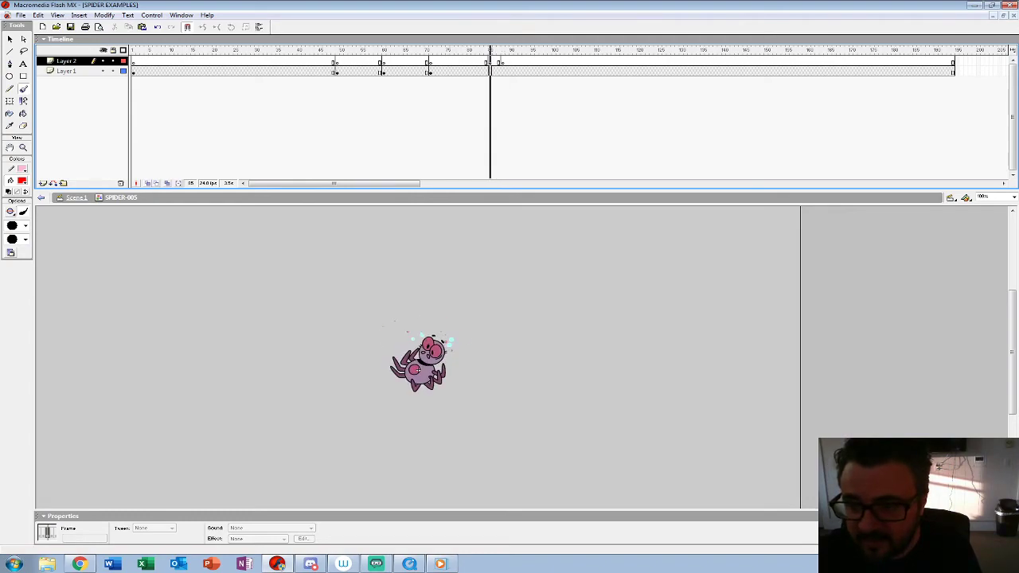
key(v)
key(Escape)
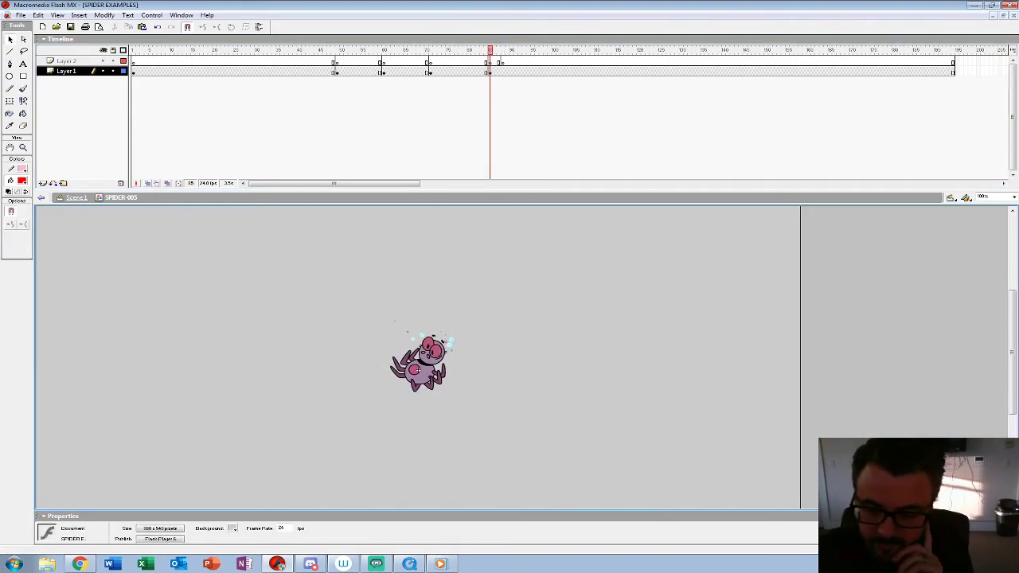
click(422, 369)
click(122, 539)
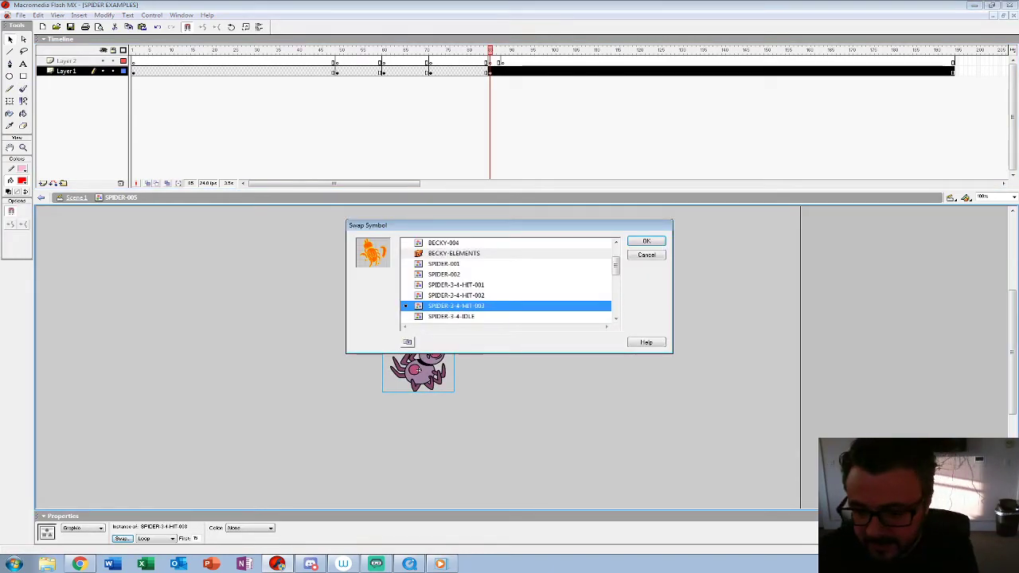
click(470, 316)
drag(615, 266, 616, 277)
click(462, 275)
click(646, 241)
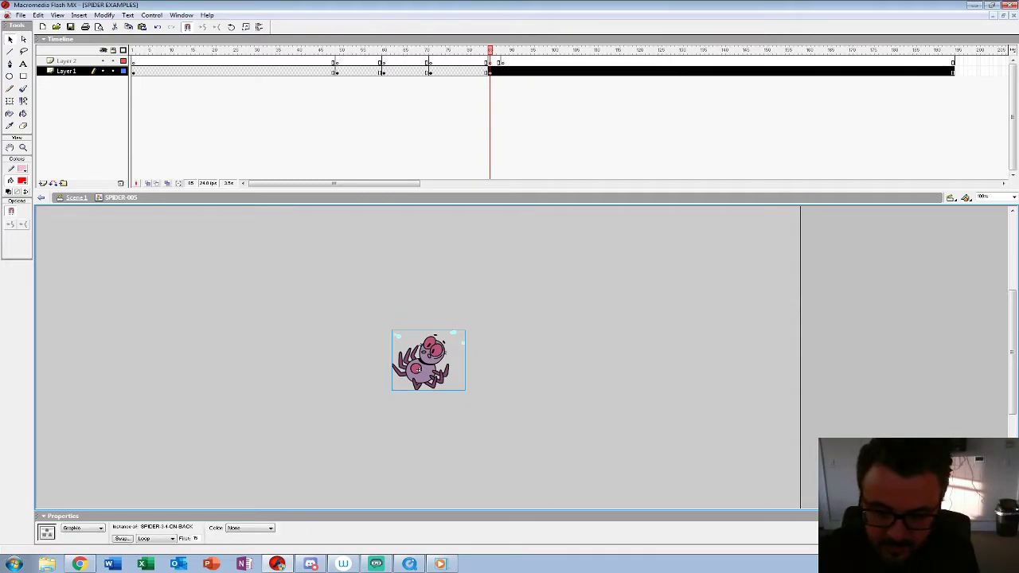
text(1)
key(Return)
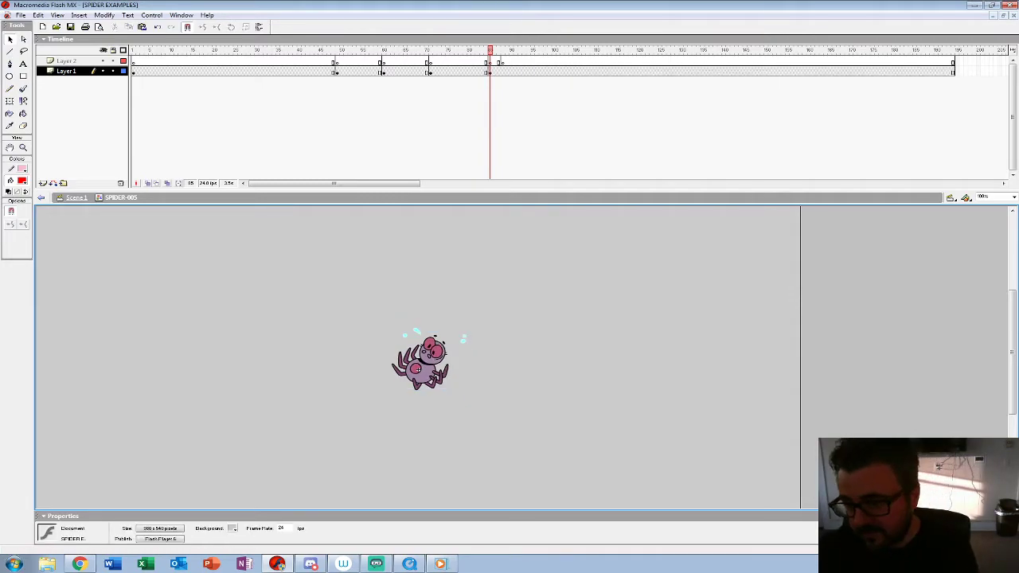
click(382, 61)
key(Return)
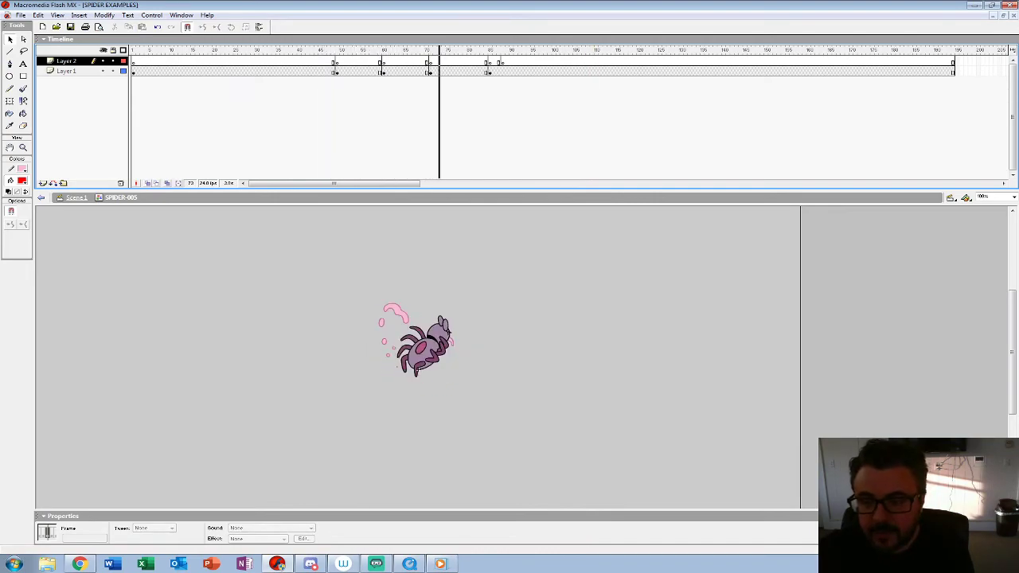
Step: Insert a keyframe at frame 88 of Layer 1 and swap its spider for SPIDER-DEATH-001
click(503, 71)
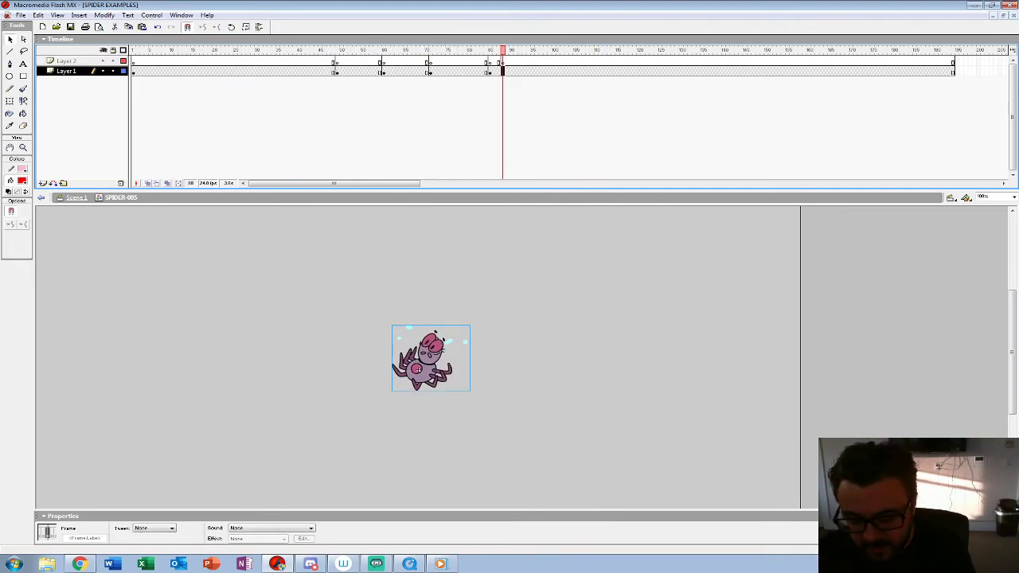
key(F6)
click(549, 319)
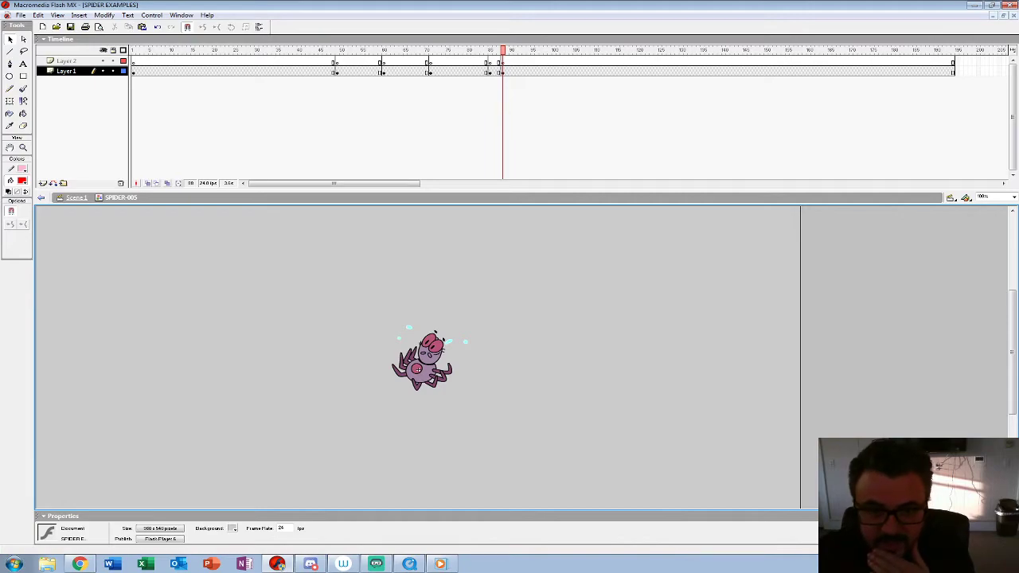
click(423, 370)
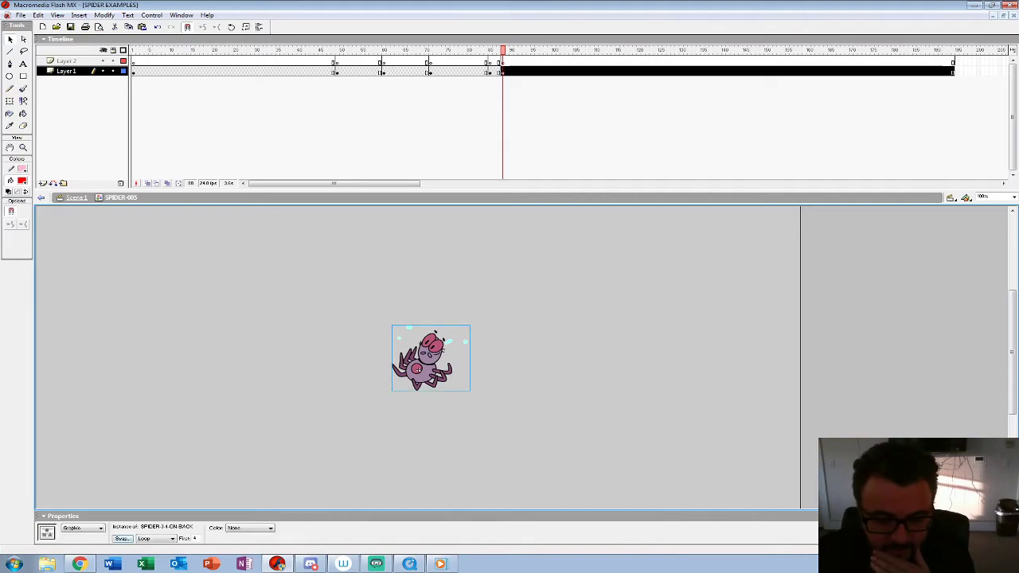
click(122, 539)
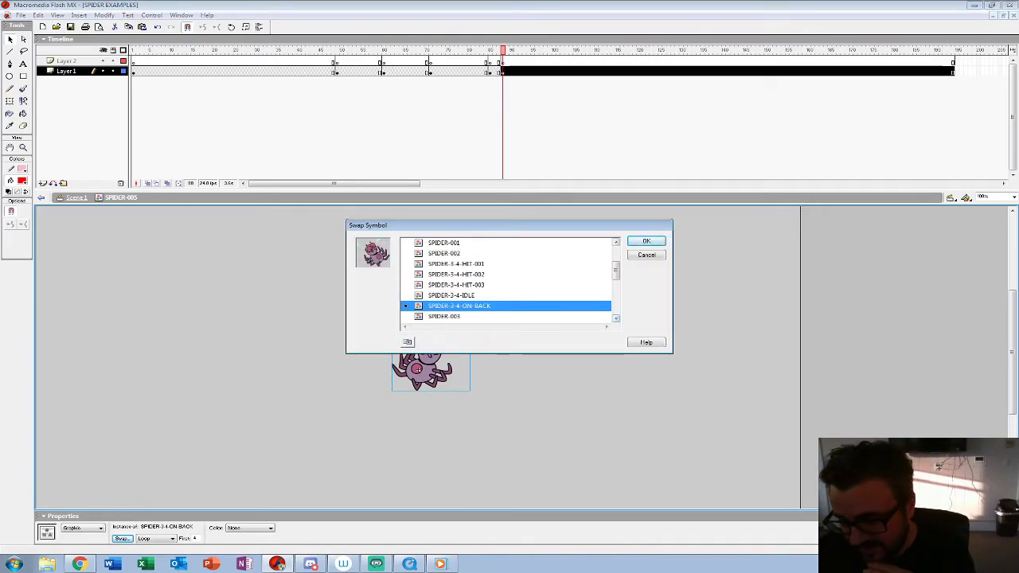
drag(616, 271, 615, 295)
click(455, 295)
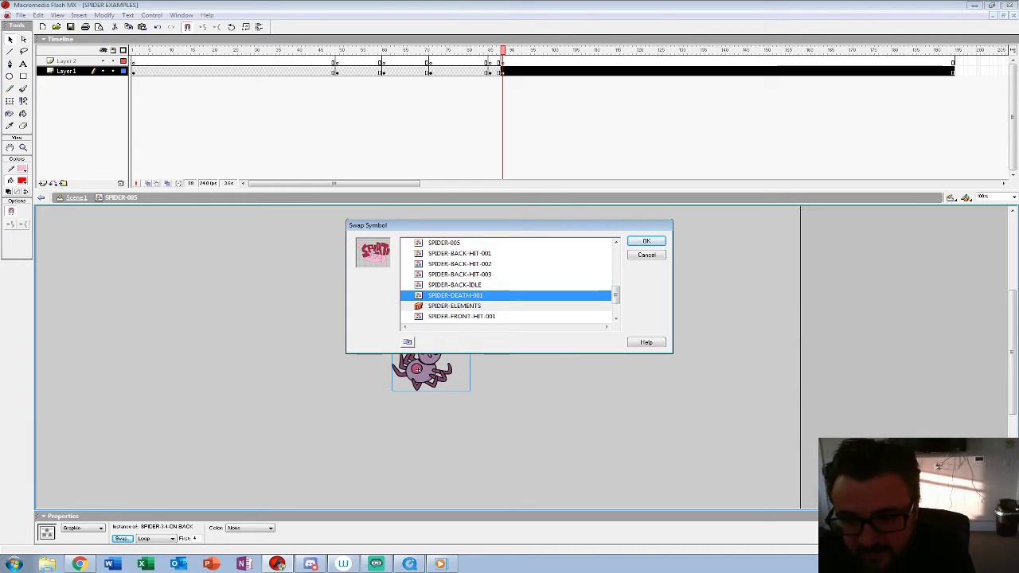
key(Return)
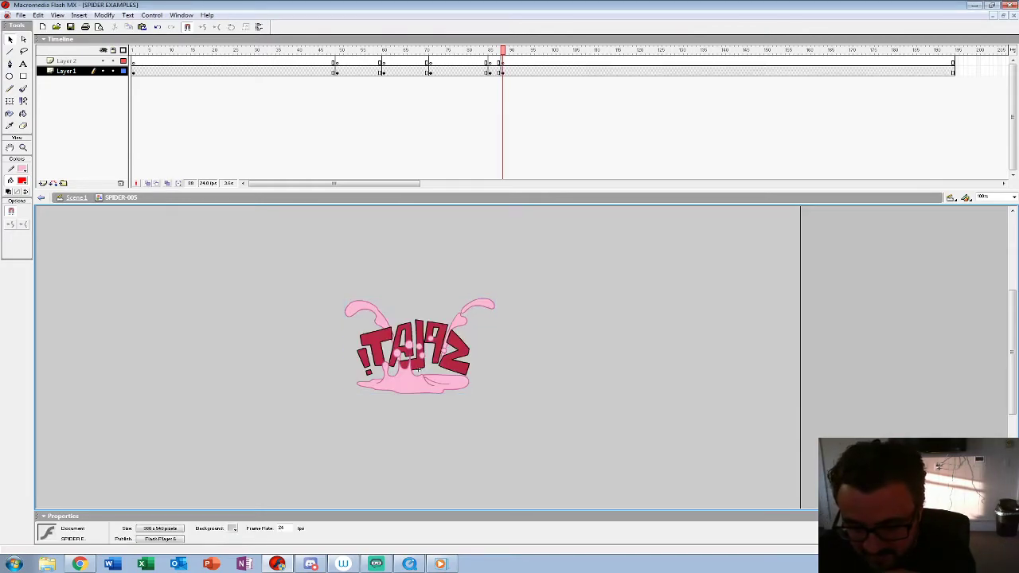
Step: Flip the SPIDER-DEATH-001 splat at frame 88 of Layer 1 horizontally
click(417, 370)
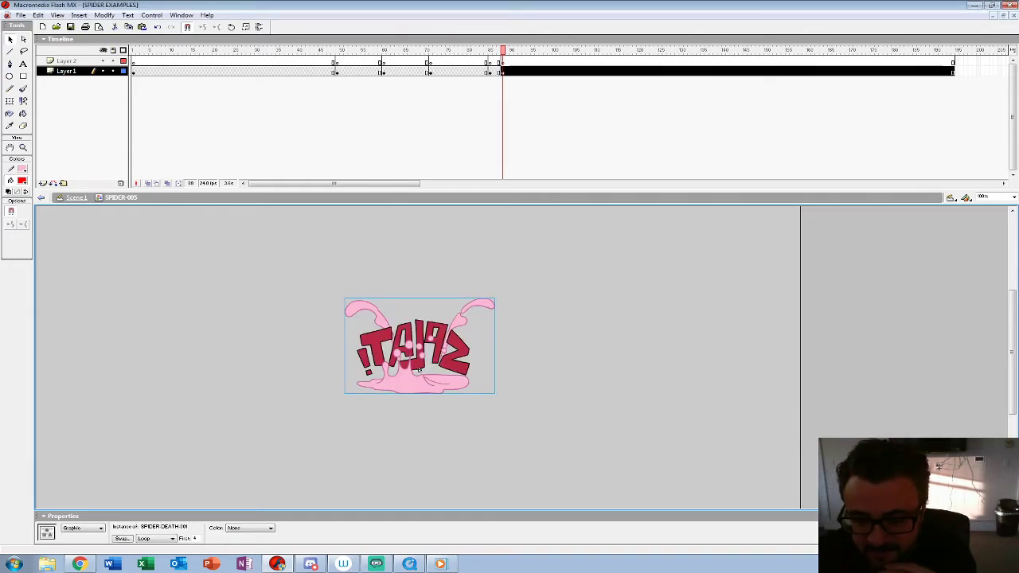
click(105, 16)
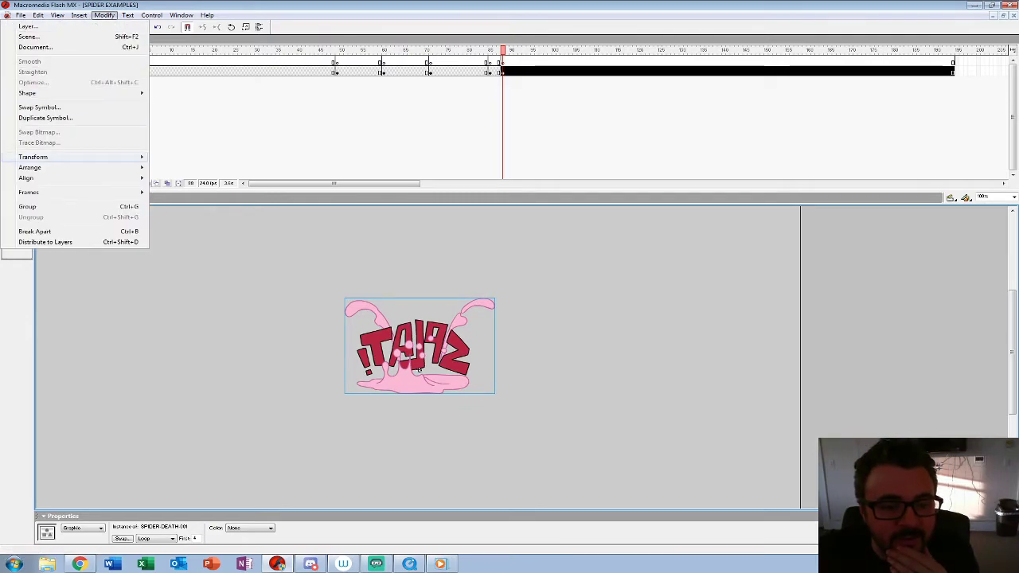
mouse_move(33, 157)
click(184, 259)
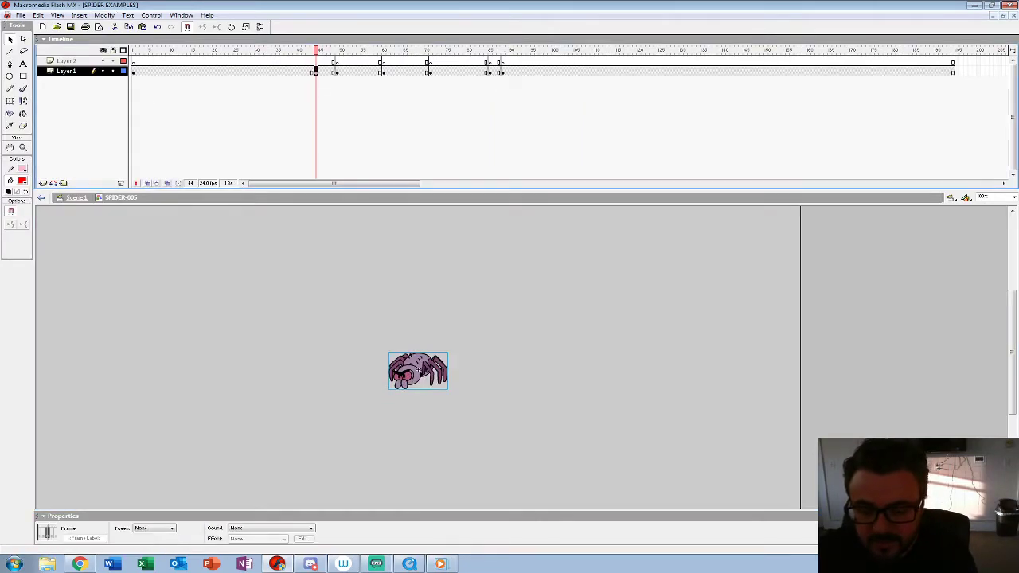
Step: Swap the idle spider at frame 44 of Layer 1 for SPIDER-DEATH-001 and cut the unflipped splat from the stage
click(418, 371)
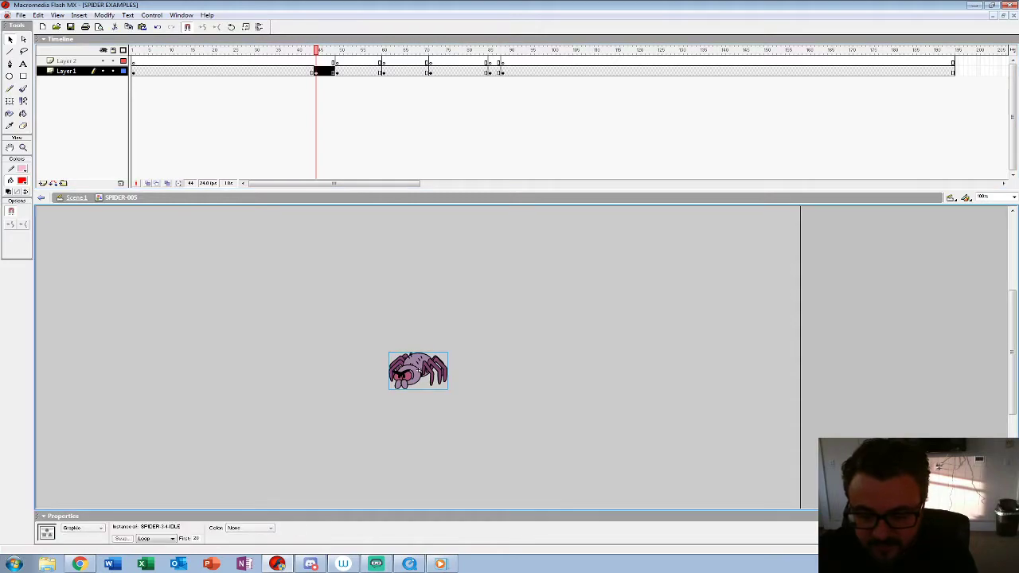
click(122, 539)
scroll(505, 279, down, 3)
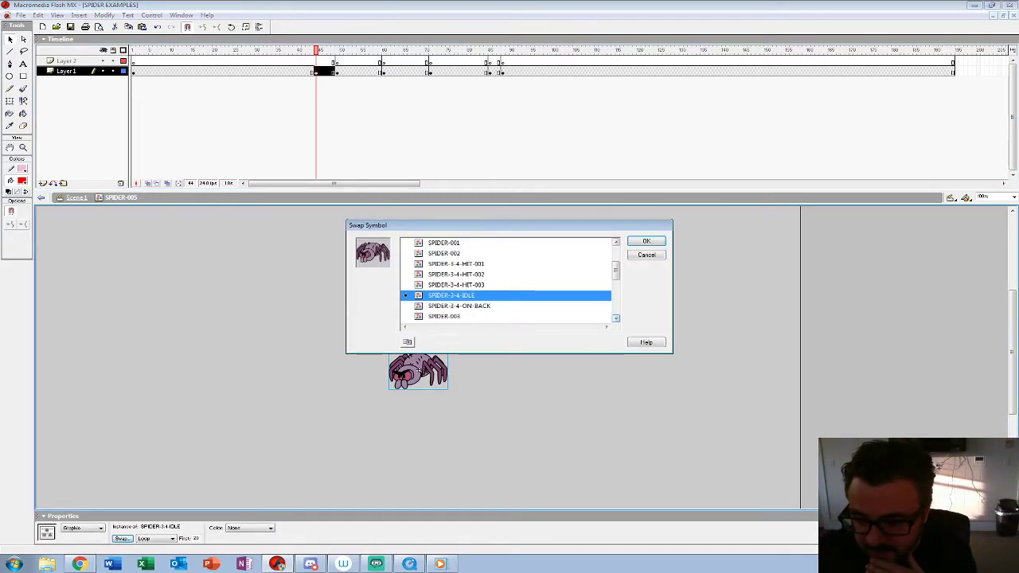
scroll(509, 294, down, 1)
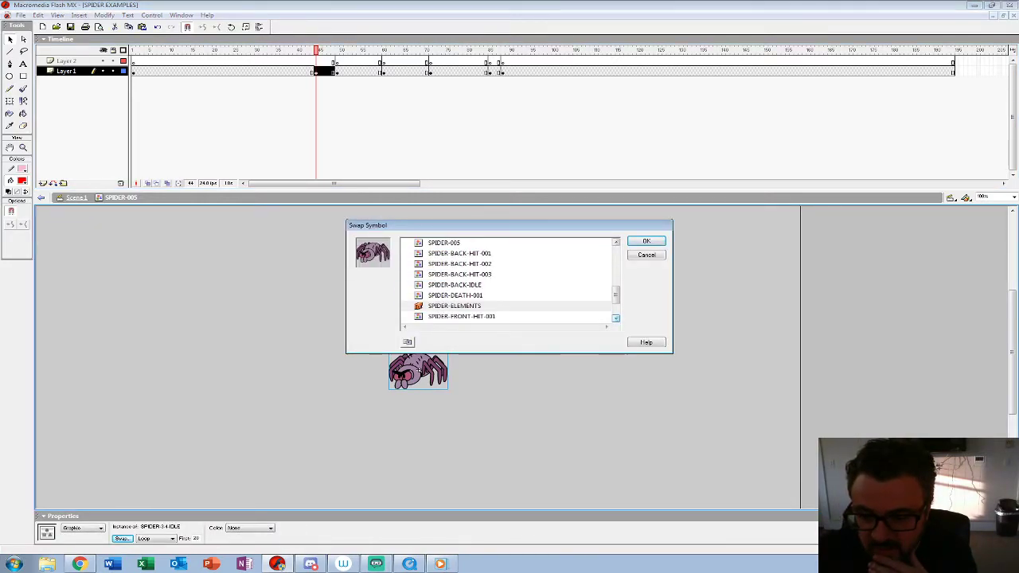
click(455, 295)
key(Return)
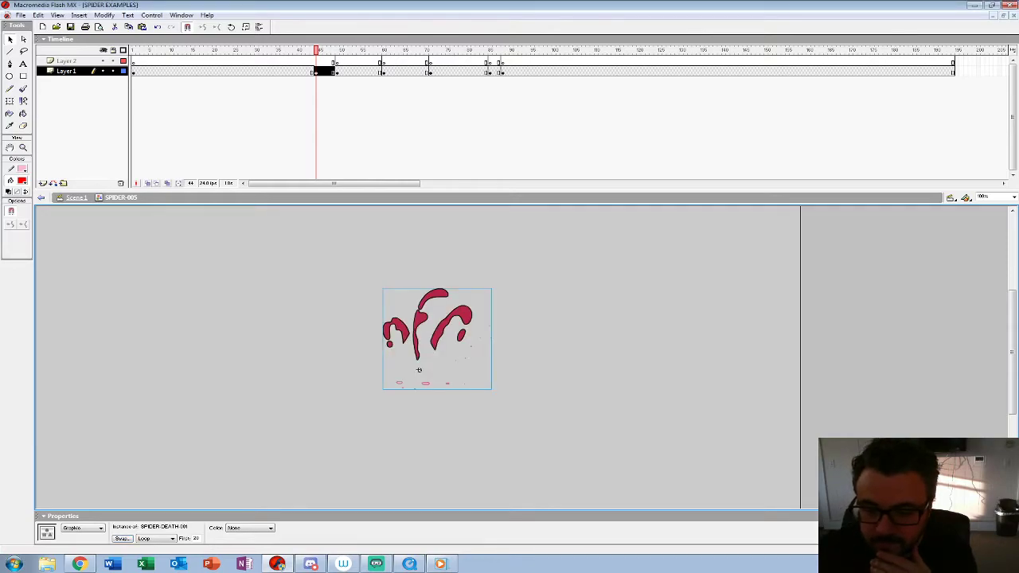
key(Delete)
Step: Undo the temporary keyframe at frame 44 and the death splat placed at frame 88 of Layer 1
click(502, 72)
click(316, 71)
key(ctrl+z)
key(ctrl+z)
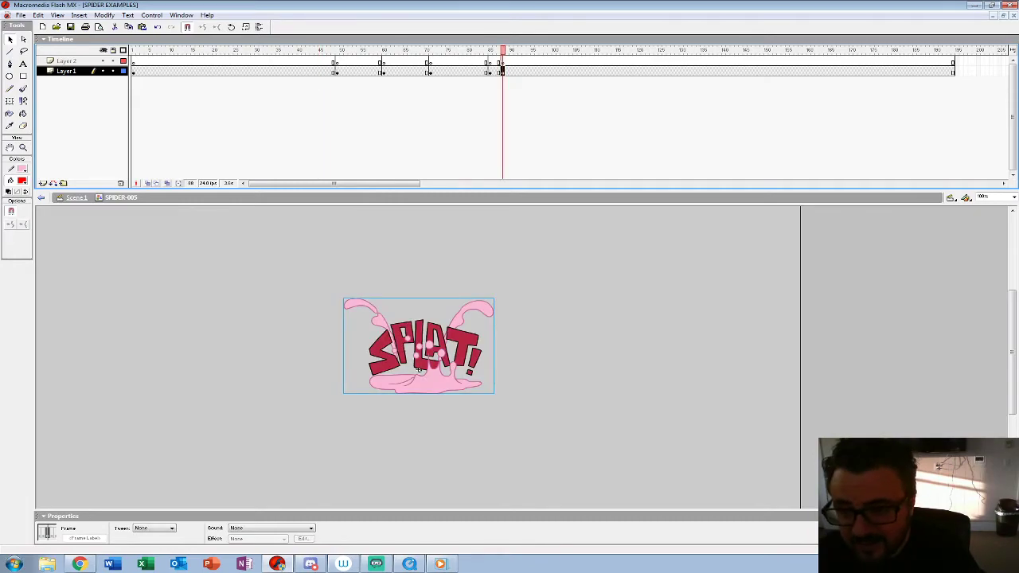
key(ctrl+z)
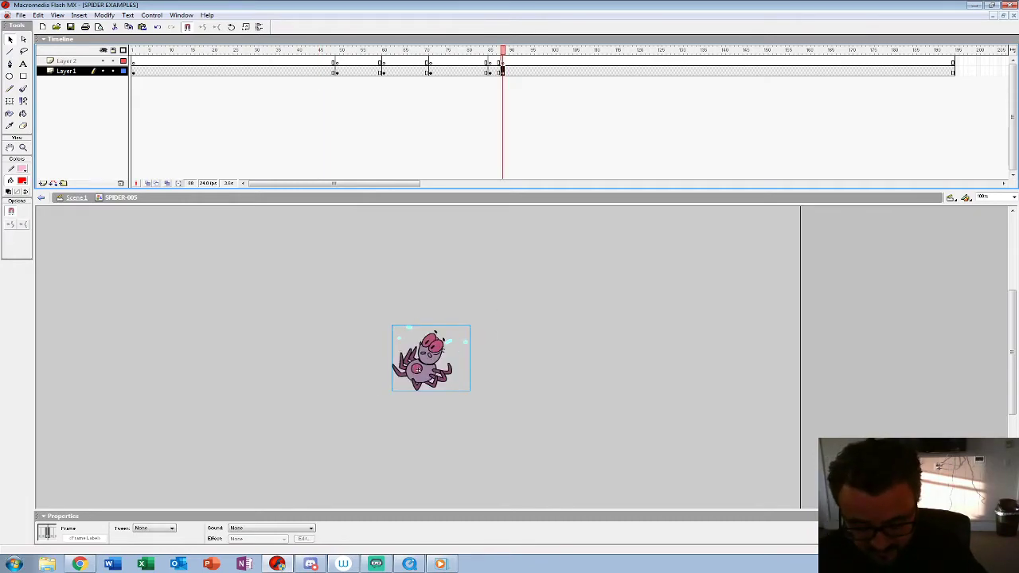
Step: Delete the on-back spider at frame 88 of Layer 1 and paste the SPIDER-DEATH-001 splat in place
key(Delete)
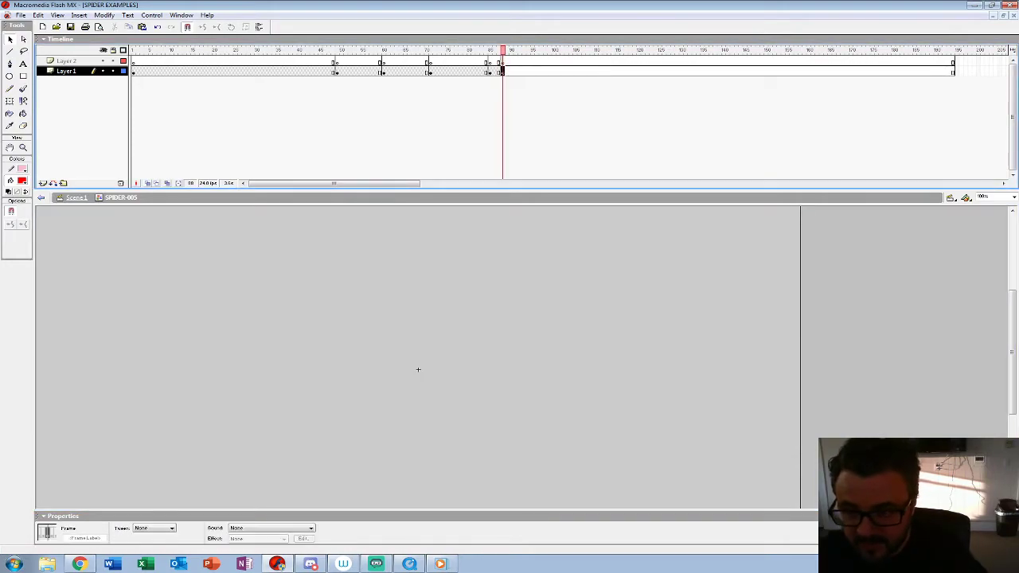
key(ctrl+shift+v)
click(542, 342)
click(460, 316)
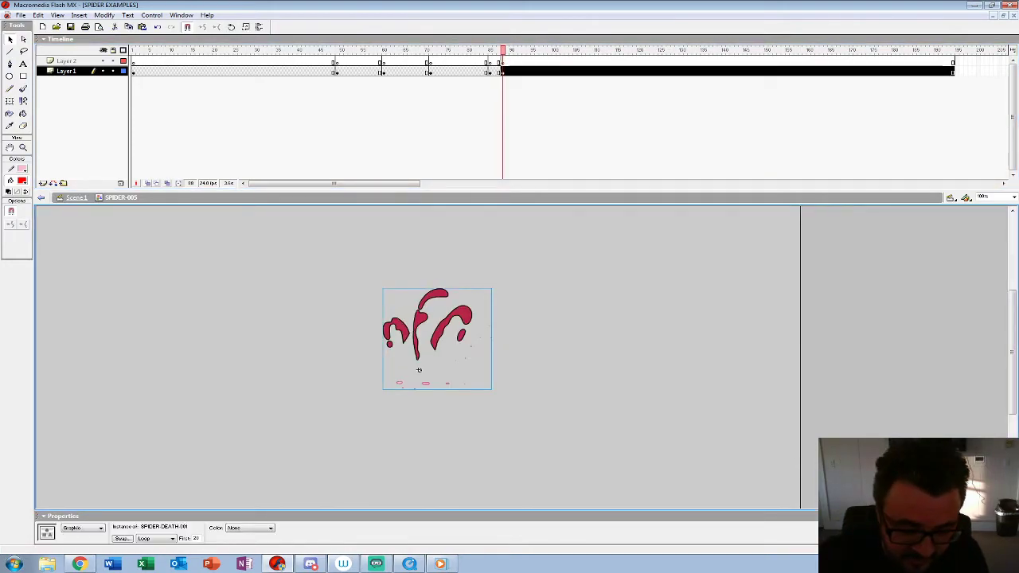
Step: Set the SPIDER-DEATH-001 instance at frame 88 to loop starting at frame 1
click(156, 539)
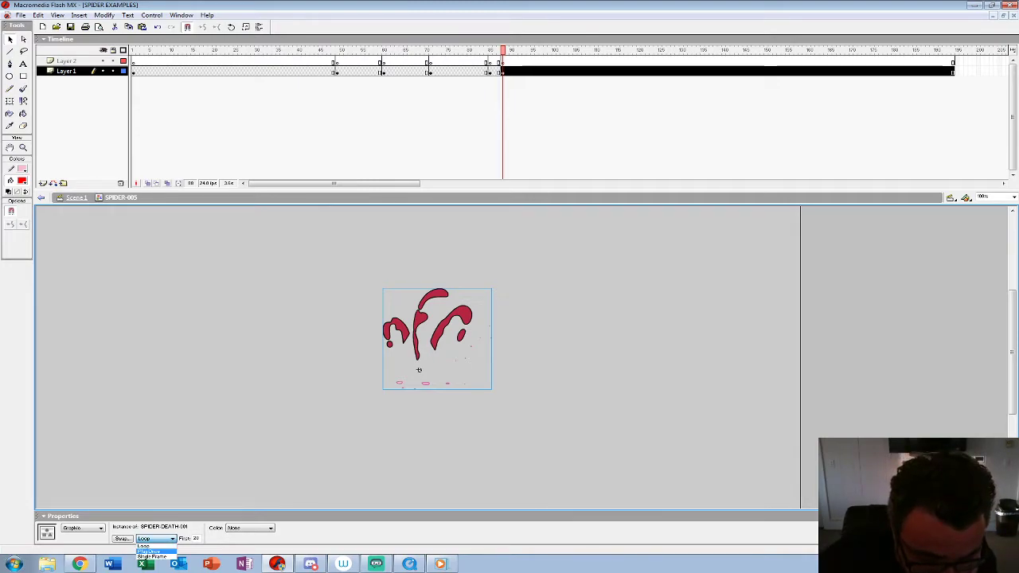
click(145, 546)
double_click(195, 539)
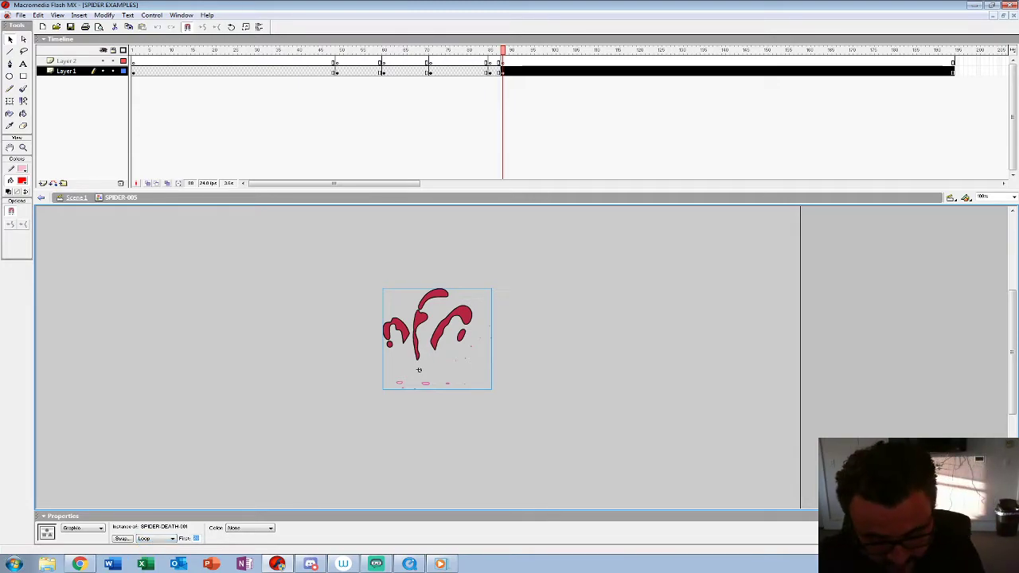
text(1)
key(Return)
click(310, 430)
Step: Play back the SPIDER-005 timeline to review the idle, hit, on-back and death sequence
click(439, 61)
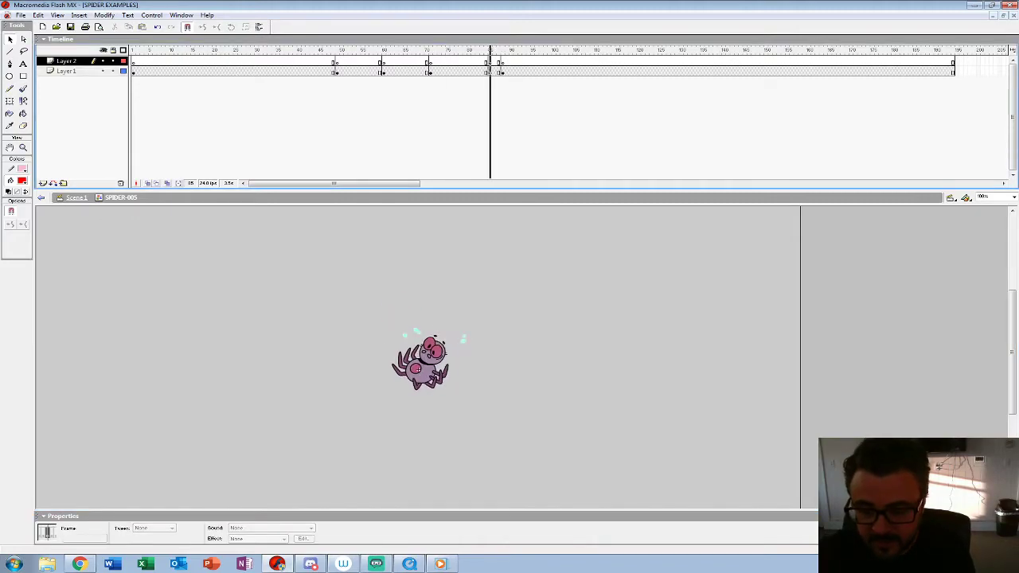
click(307, 61)
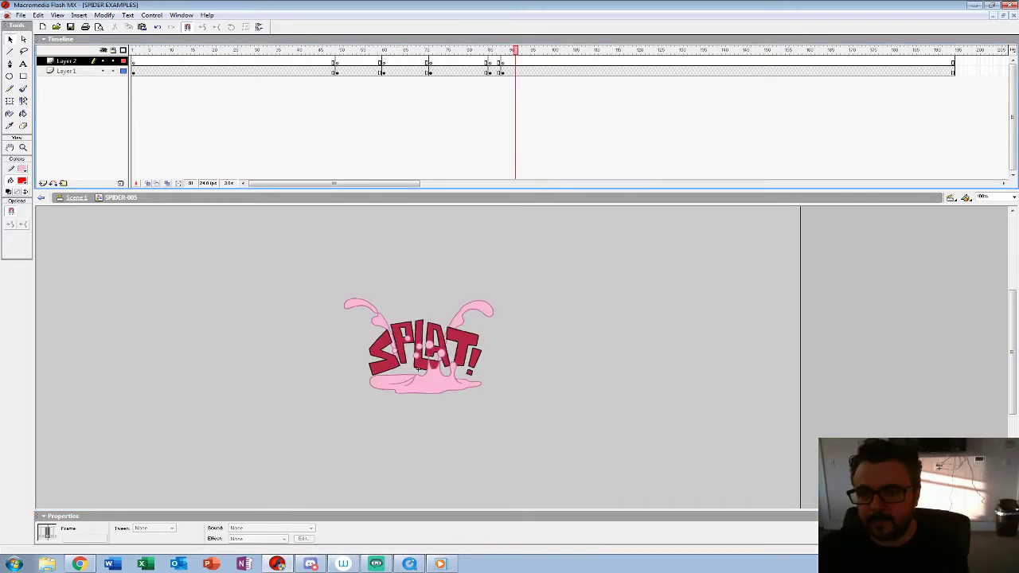
key(Return)
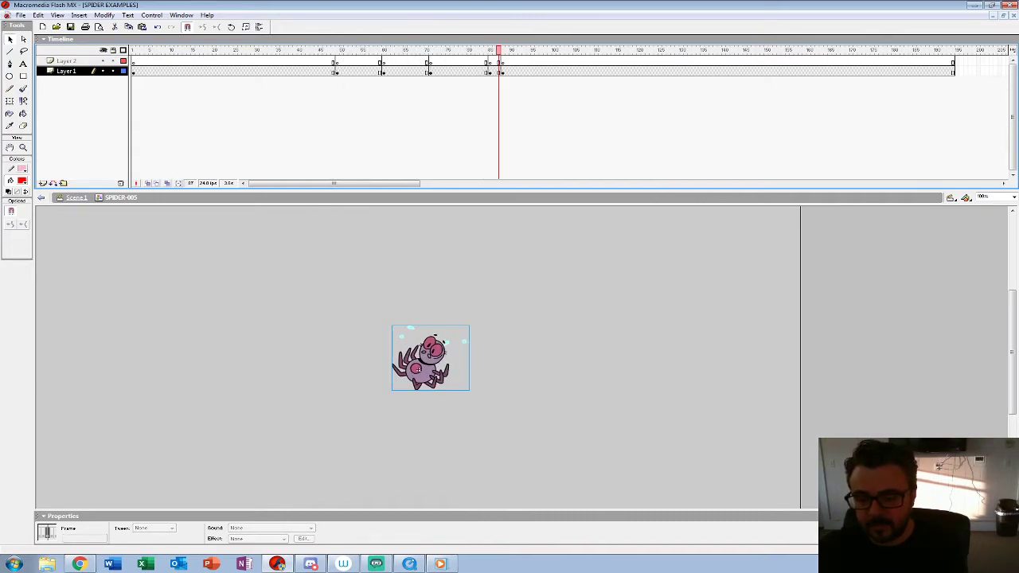
key(Return)
key(Return)
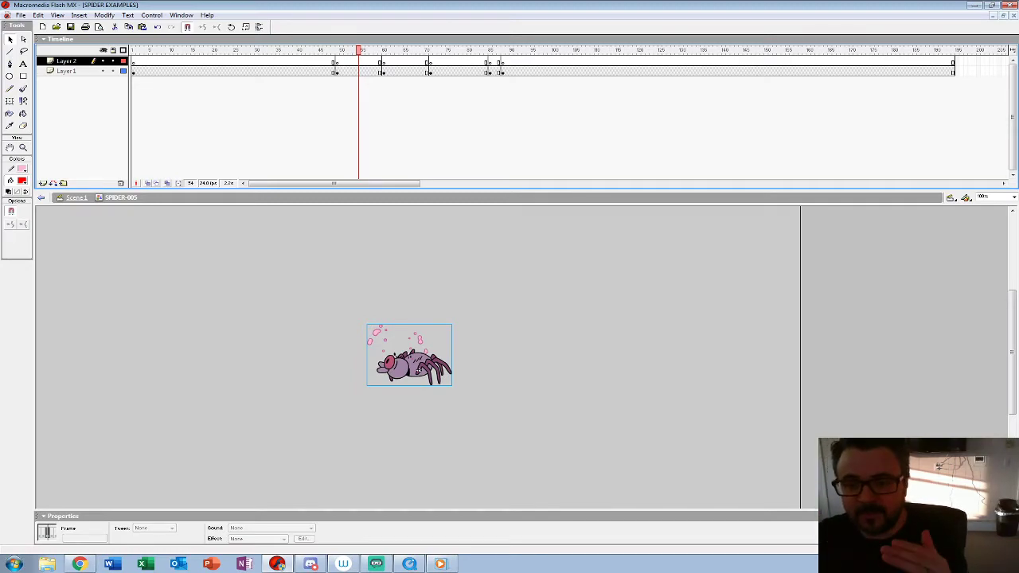
click(324, 61)
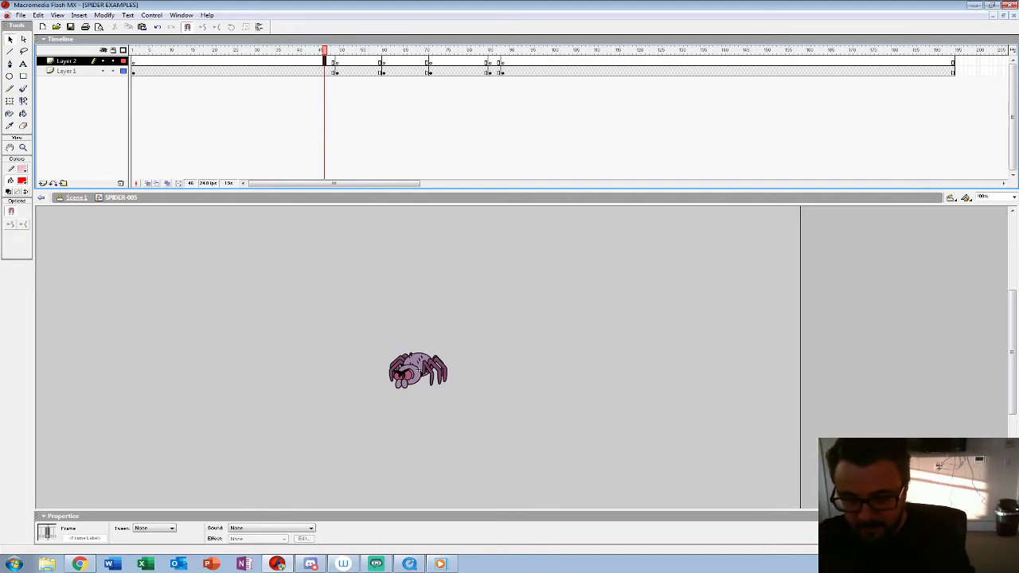
key(Return)
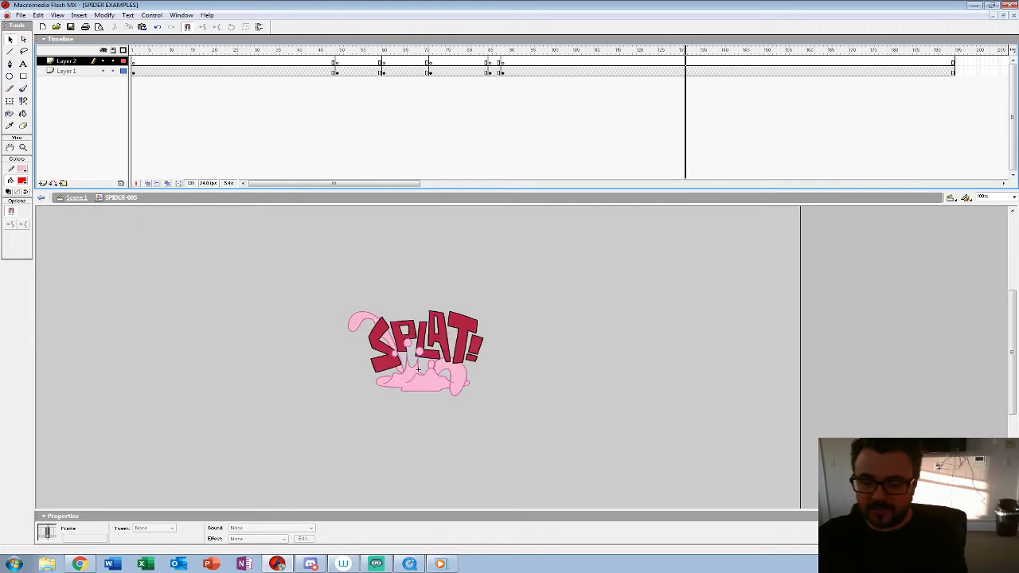
Step: End the splat with a blank keyframe at frame 131 of Layer 1 and play the animation
click(418, 369)
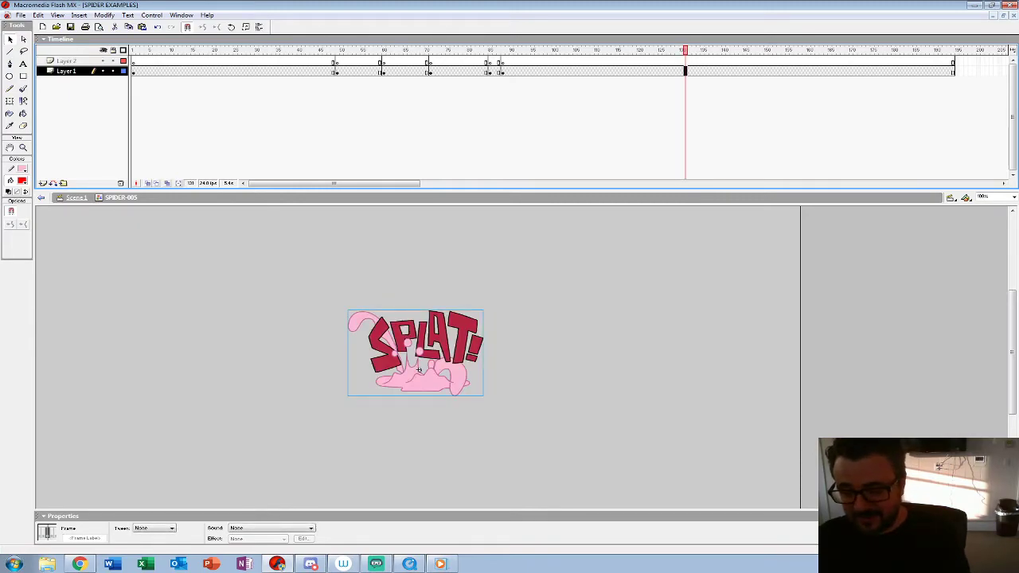
key(Delete)
key(Return)
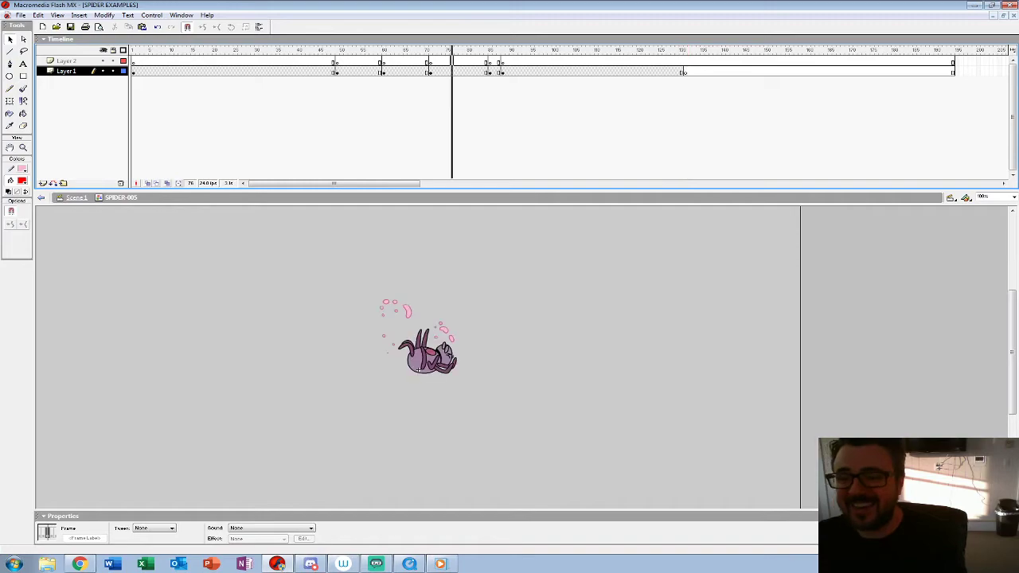
Step: Clear the extra keyframes from Layer 2 and return to Scene 1
click(418, 370)
double_click(330, 287)
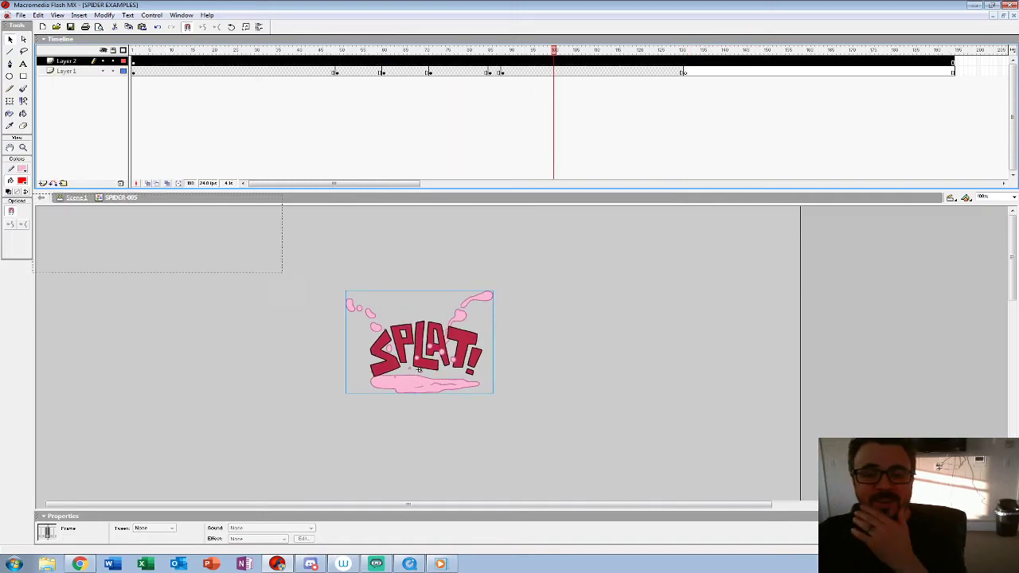
click(330, 286)
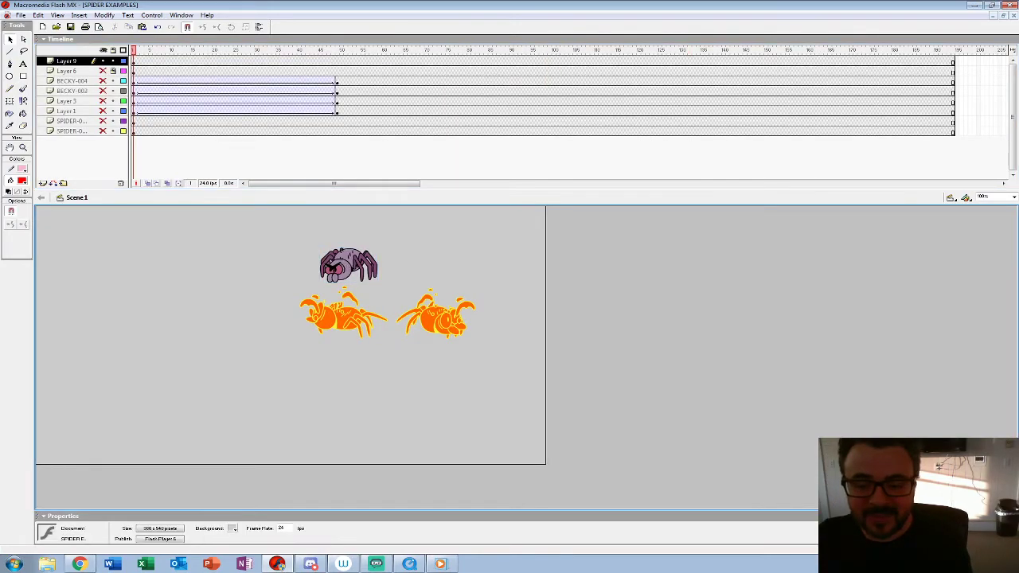
Step: Delete the two orange hit spiders on Layer 9 and move the SPIDER-005 instance down slightly
click(344, 317)
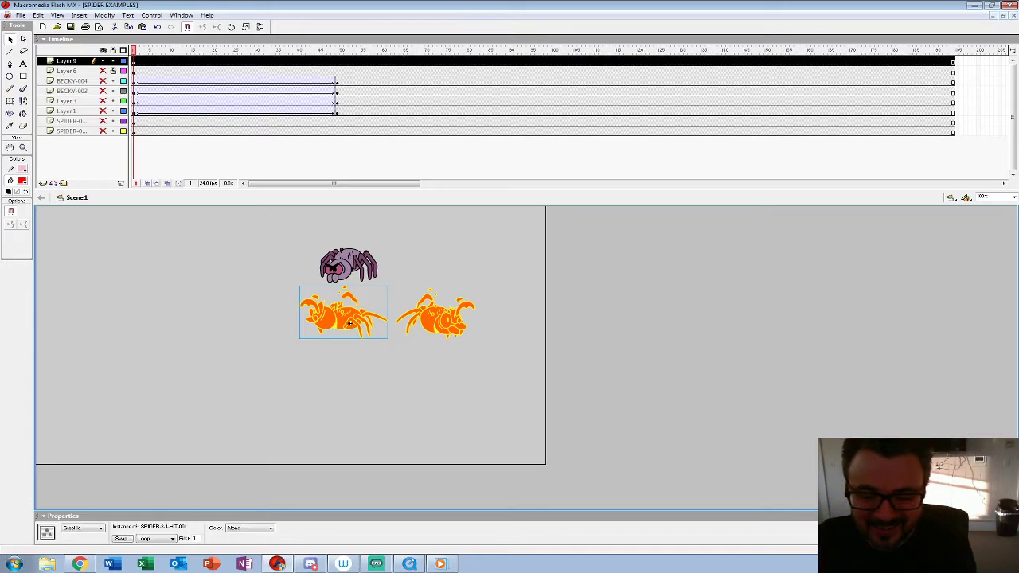
key(Delete)
click(438, 319)
key(Delete)
drag(348, 265, 352, 295)
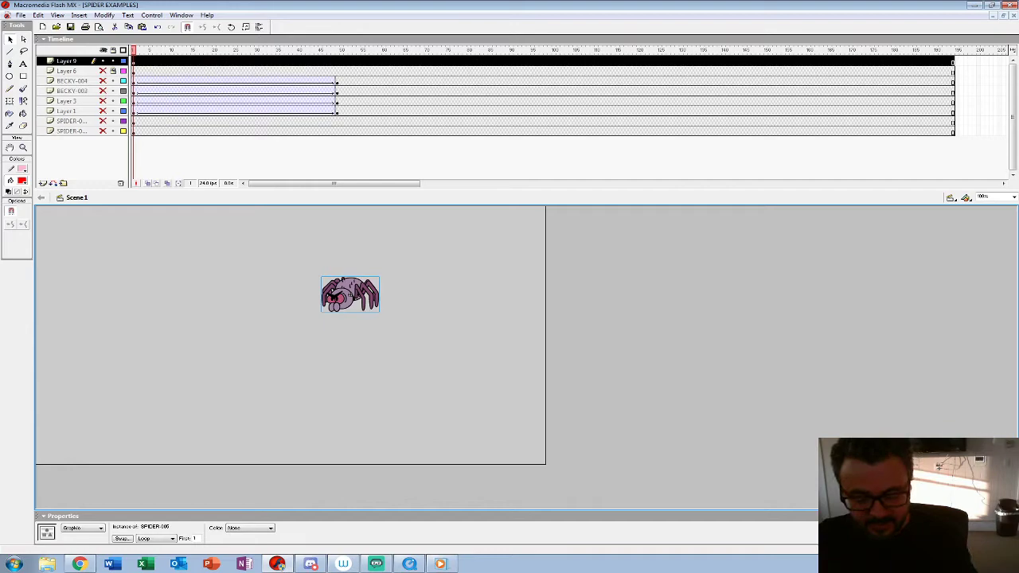
click(21, 15)
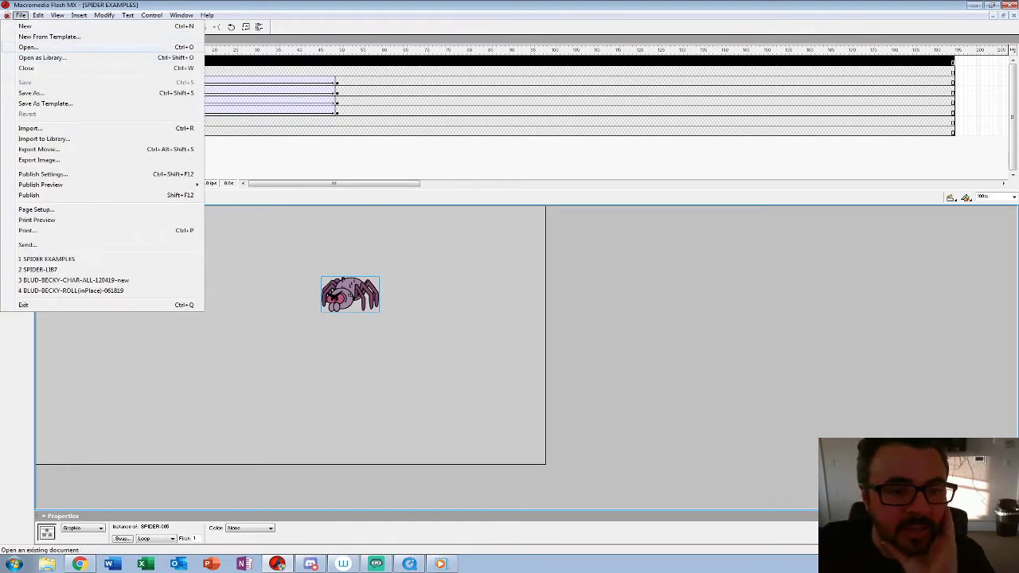
click(28, 47)
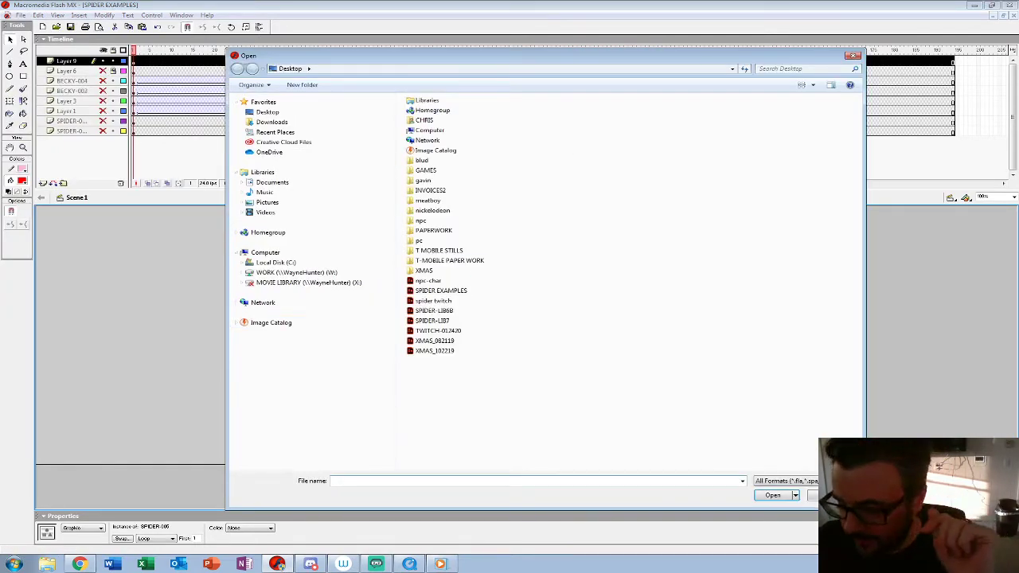
click(829, 495)
Step: Open BLUD-BECKY-CHAR-ALL-120419-new from the BECKY folder under BLUD video game, CHARACTER on the WORK drive
click(21, 15)
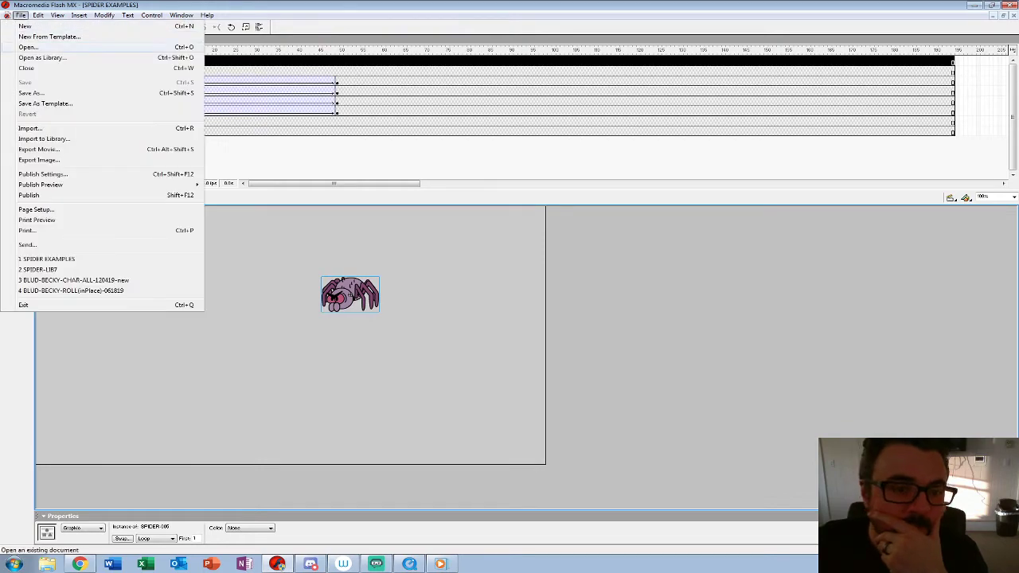
click(28, 47)
click(296, 272)
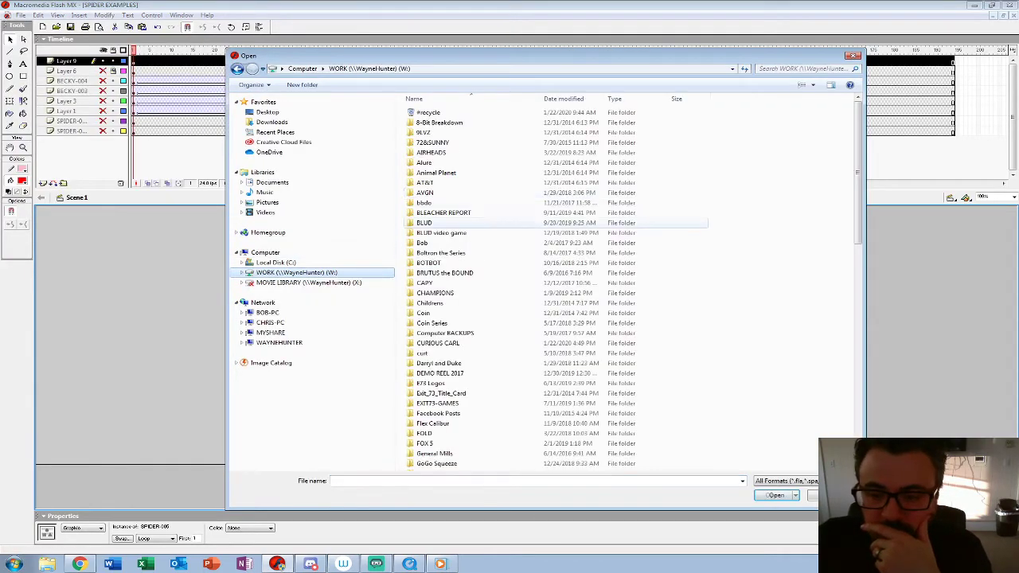
double_click(438, 233)
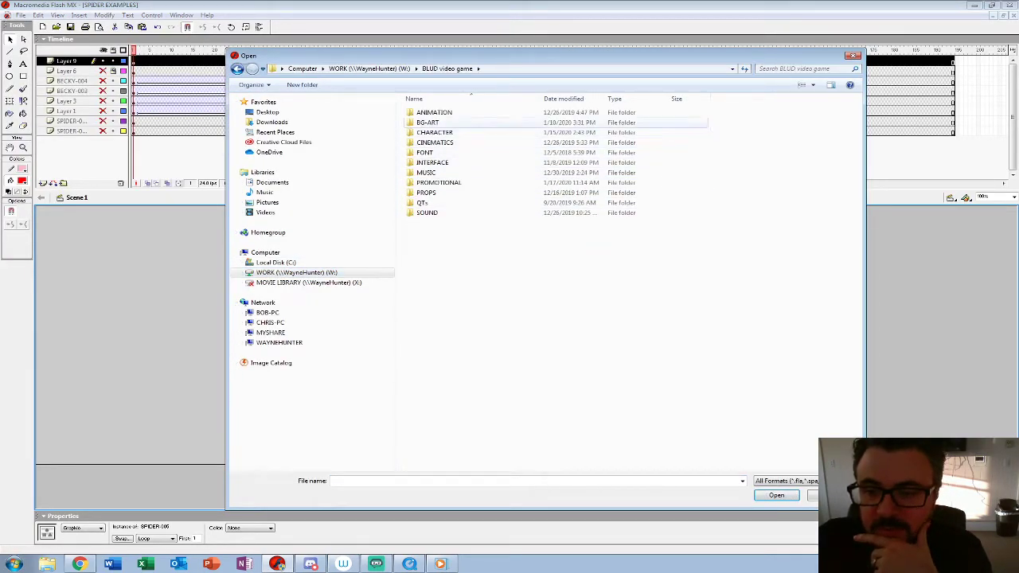
double_click(435, 132)
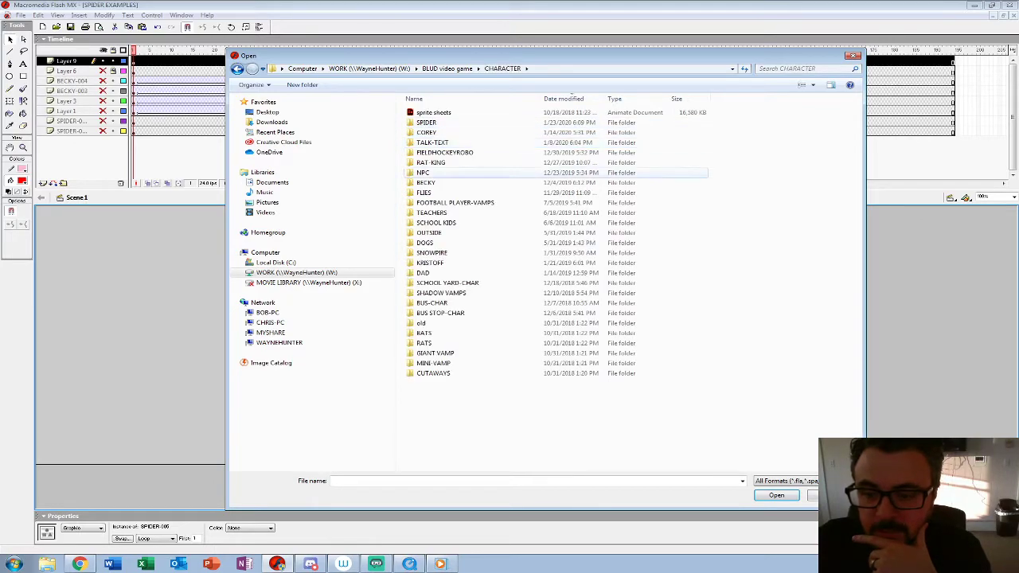
double_click(426, 182)
double_click(469, 112)
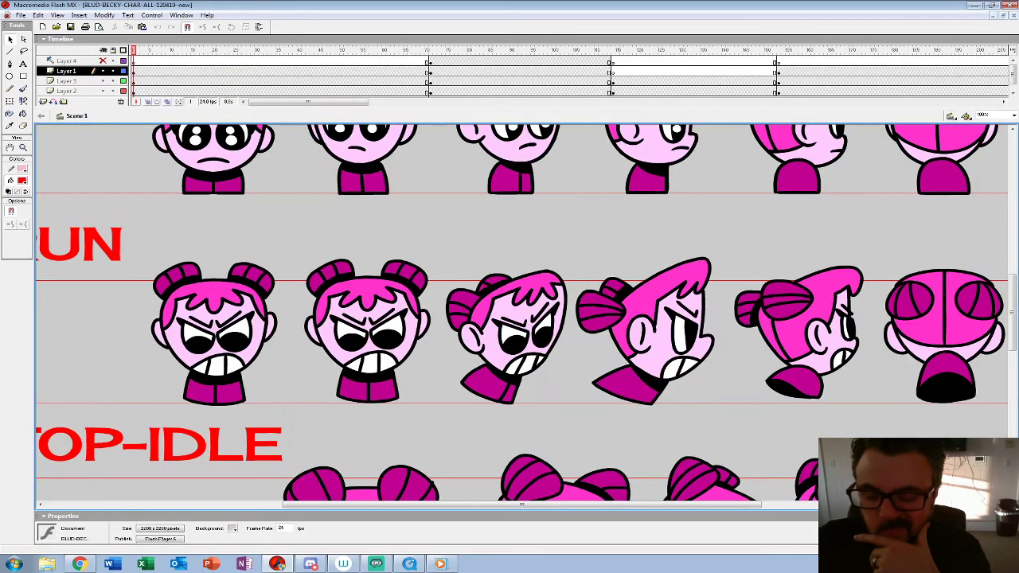
Step: Play the Becky character sheet and copy the back three-quarter heads from the IDLE and WALK rows
key(z)
alt+click(493, 245)
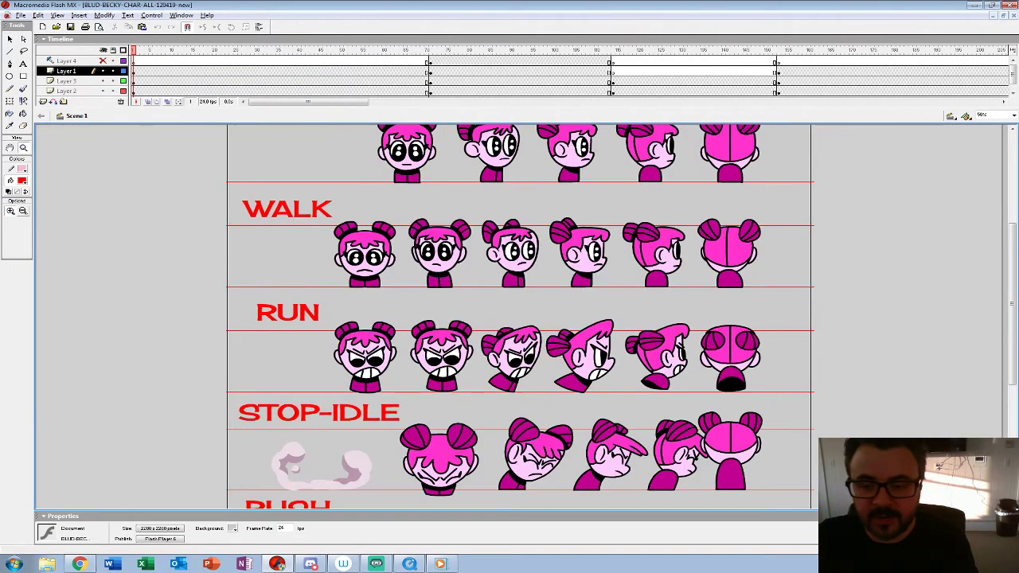
alt+click(494, 245)
key(Return)
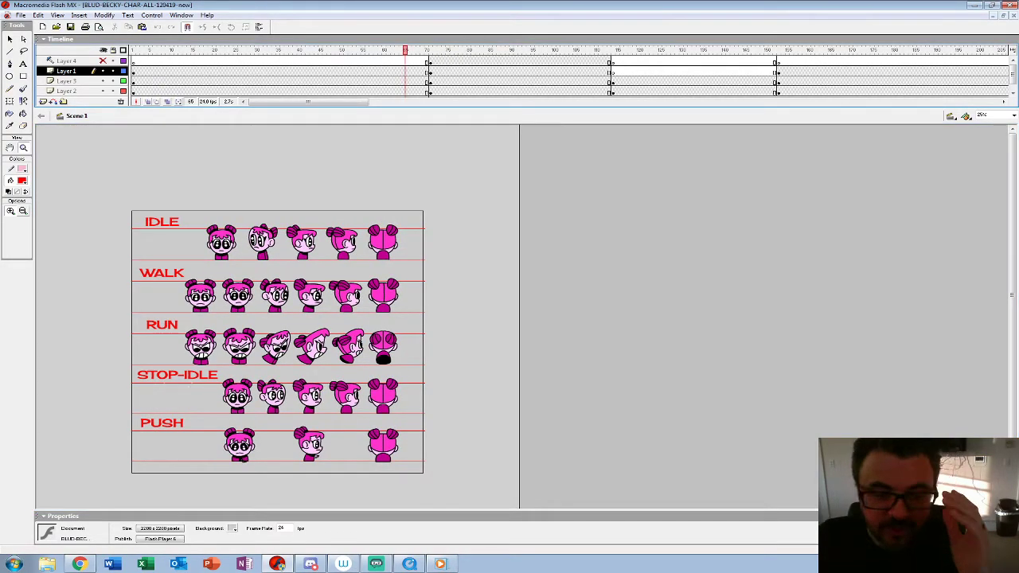
key(v)
click(343, 243)
shift+click(347, 296)
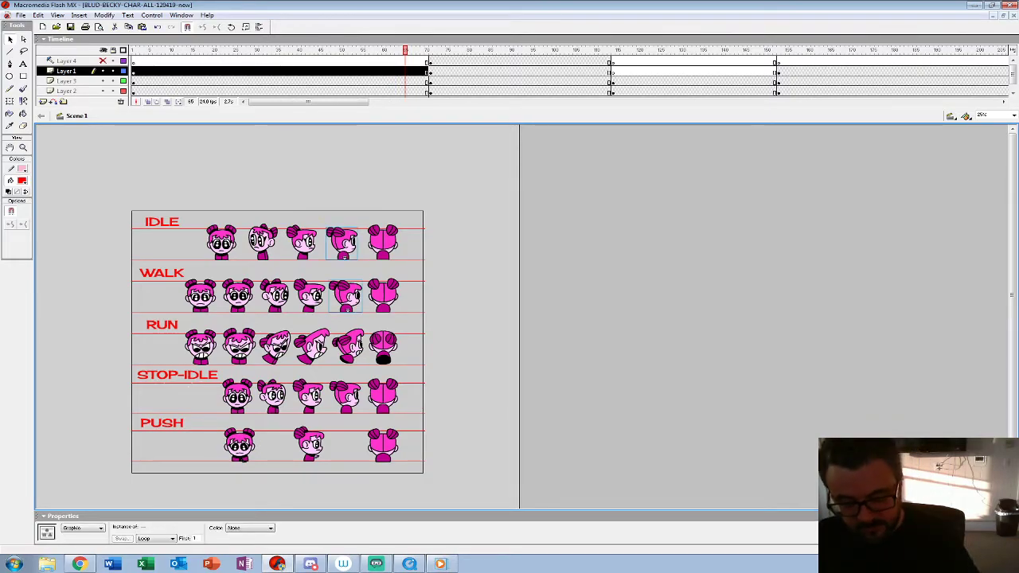
Step: Switch to the SPIDER EXAMPLES document and paste the two Becky heads onto a new layer above Layer 9
click(994, 16)
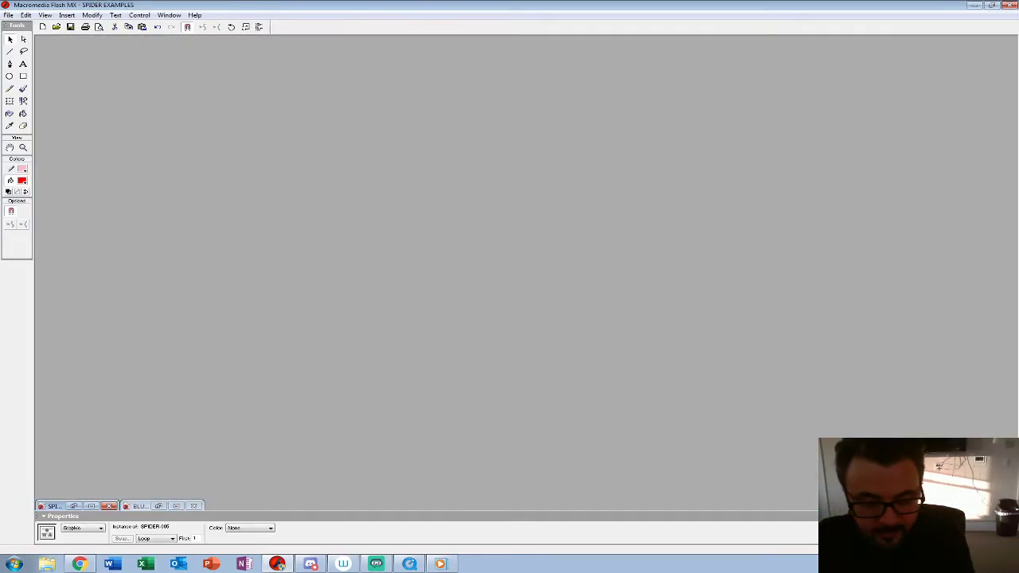
click(73, 507)
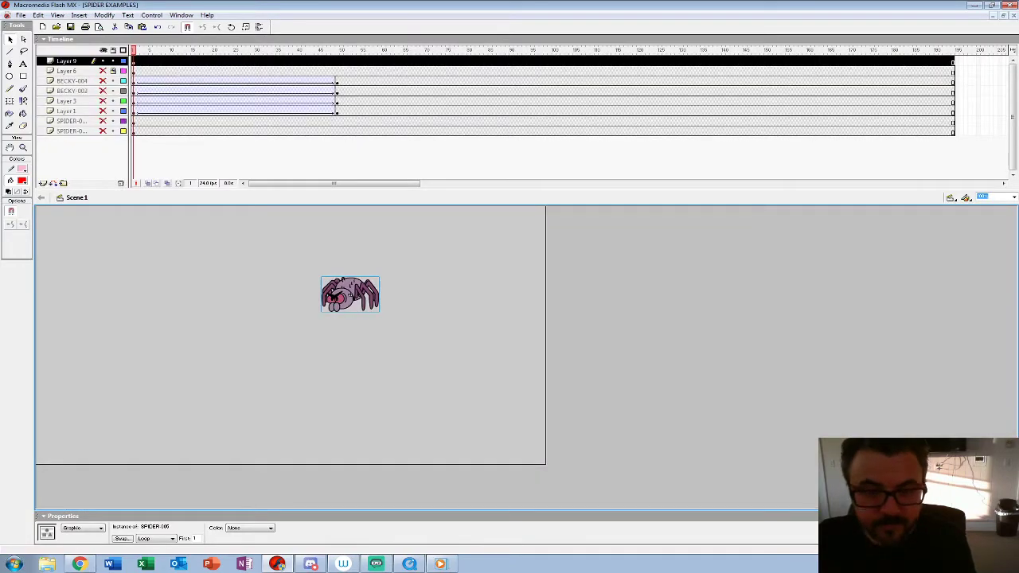
click(43, 184)
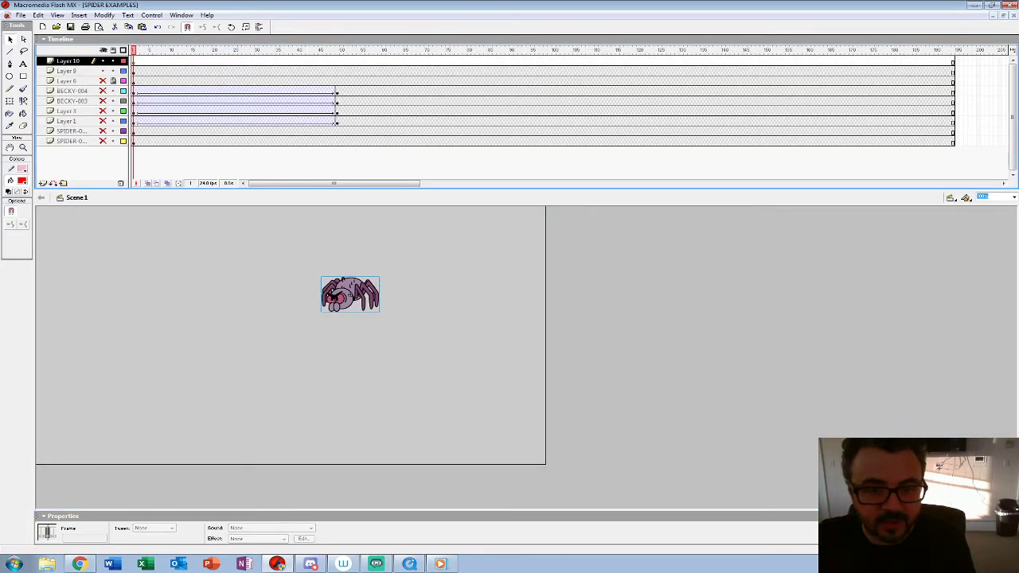
key(ctrl+v)
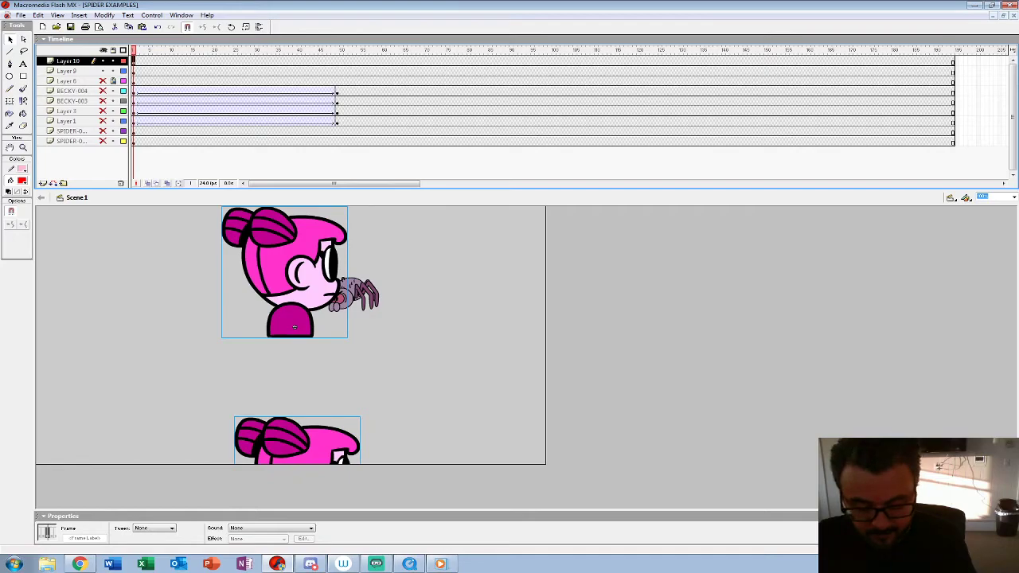
Step: Scale the two pasted Becky heads to 25% and deselect them
key(ctrl+alt+s)
text(25)
key(Return)
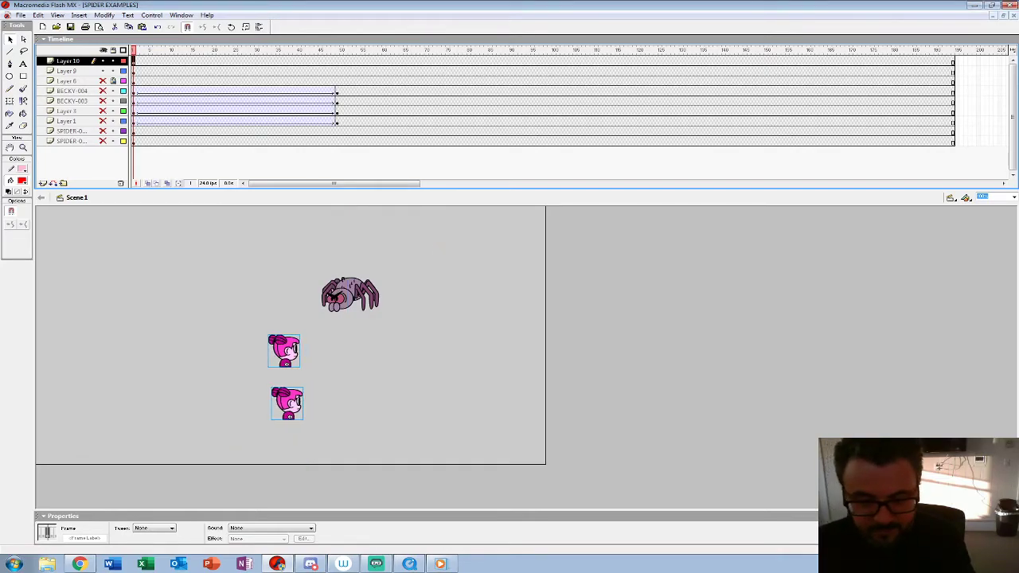
click(443, 247)
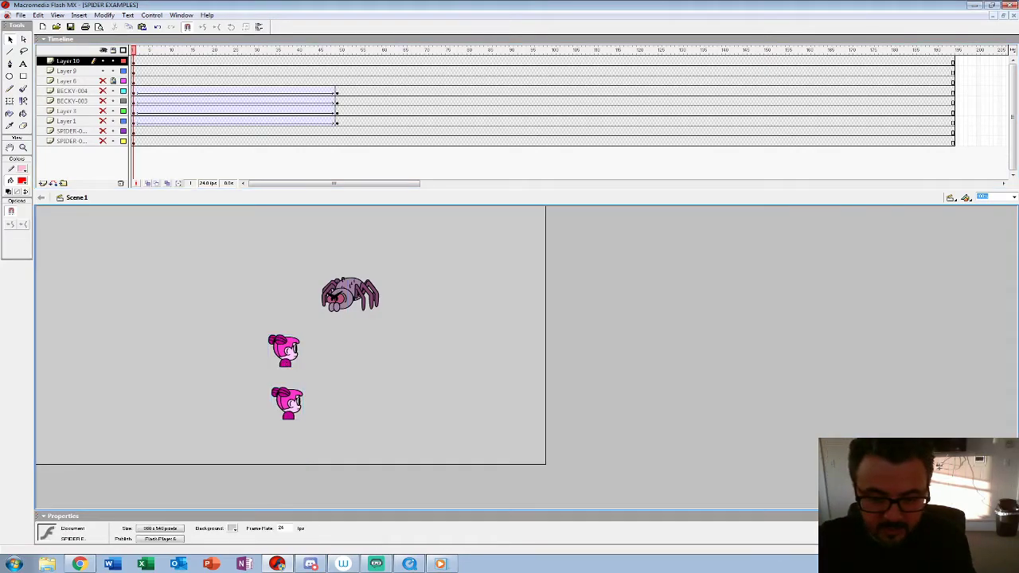
Step: Preview the lower Becky's NEW-BECK-WALK-BACK-3-4 animation, then convert that instance into a graphic symbol named BECKY-005
double_click(288, 404)
key(Return)
key(Return)
click(288, 404)
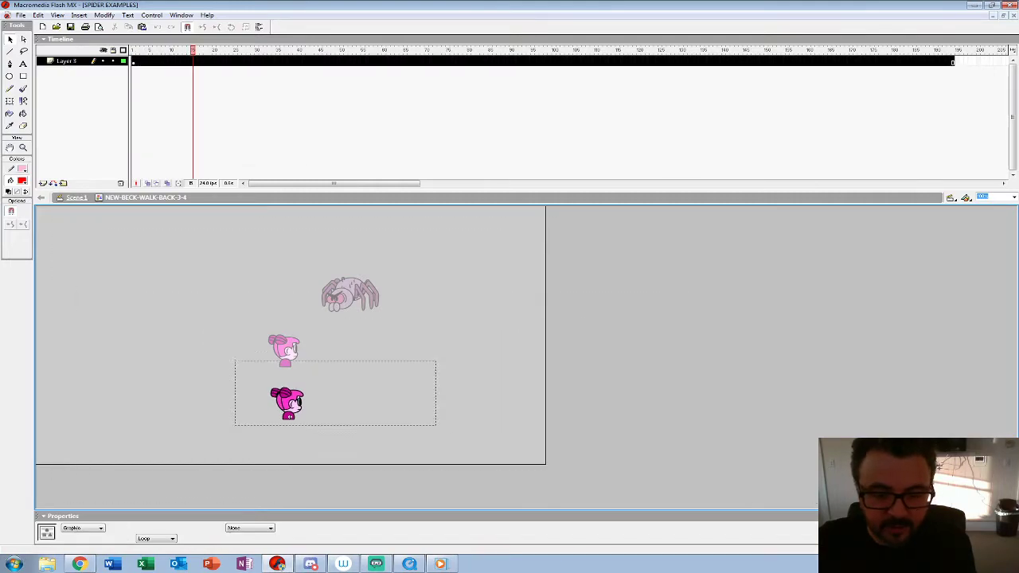
key(ctrl+e)
click(442, 247)
click(288, 403)
key(F8)
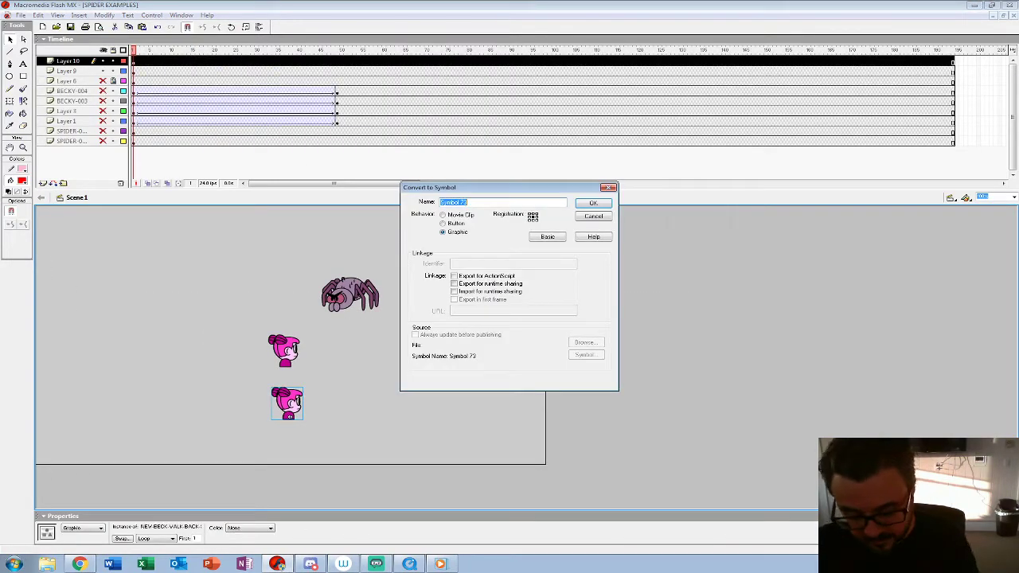
text(BECKY-006)
key(Return)
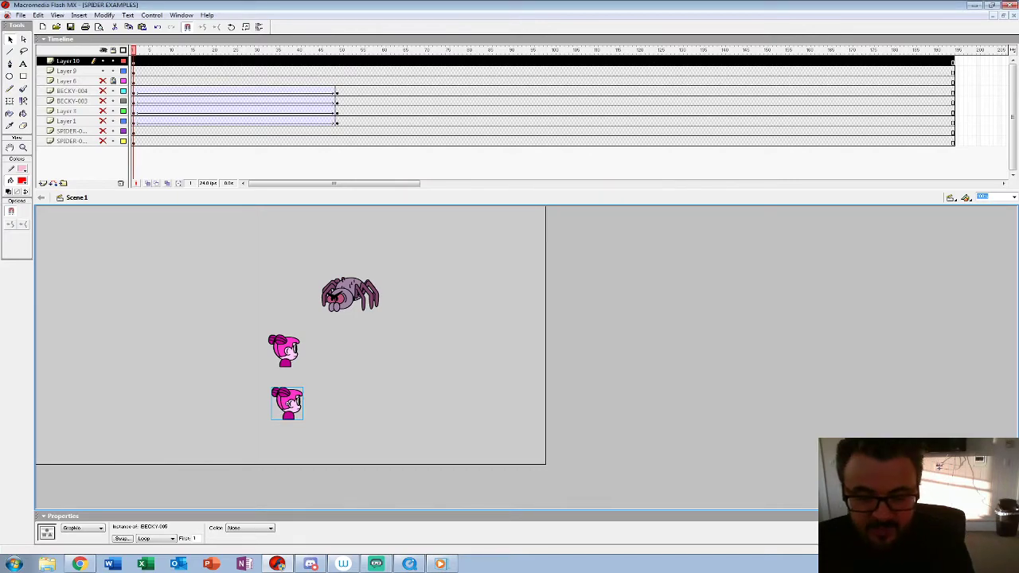
Step: Hide Layers 9 and 10, show the older example layers, and open BECKY-004 for editing, checking its nested NEW-BECK-WALK-FRONT symbol
drag(102, 61, 103, 141)
click(332, 300)
double_click(438, 307)
double_click(438, 309)
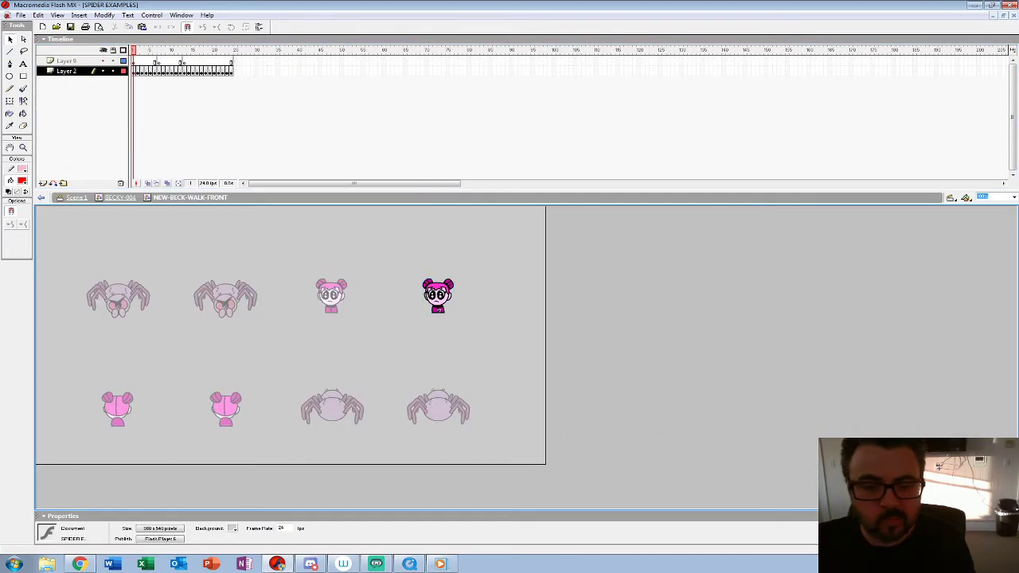
key(ctrl+e)
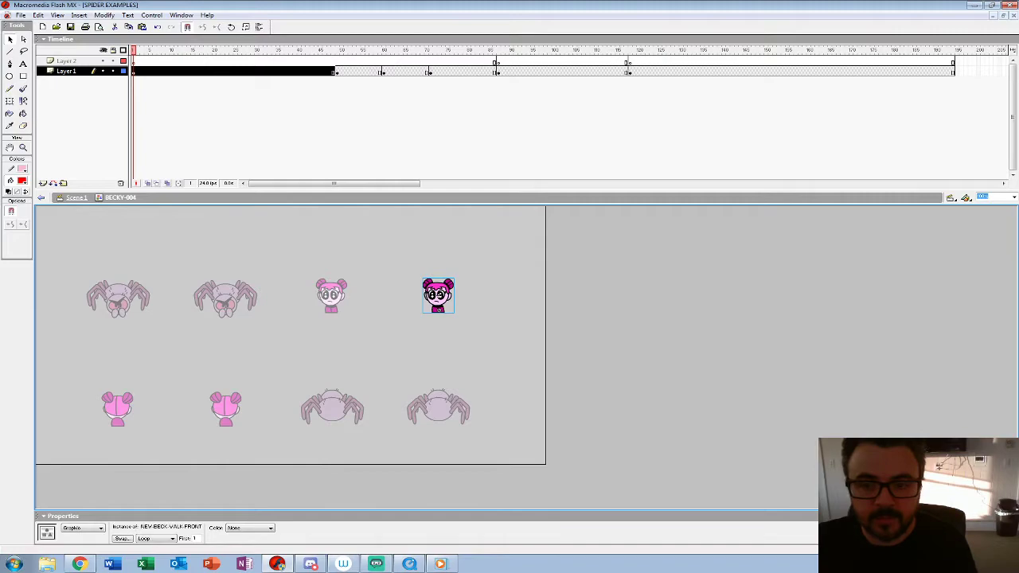
Step: Insert blank keyframes on Layer 2 of BECKY-004 at frames 49, 60 and 71 to match Layer 1, and select all of Layer 2's frames
click(350, 111)
click(337, 61)
key(F7)
click(389, 62)
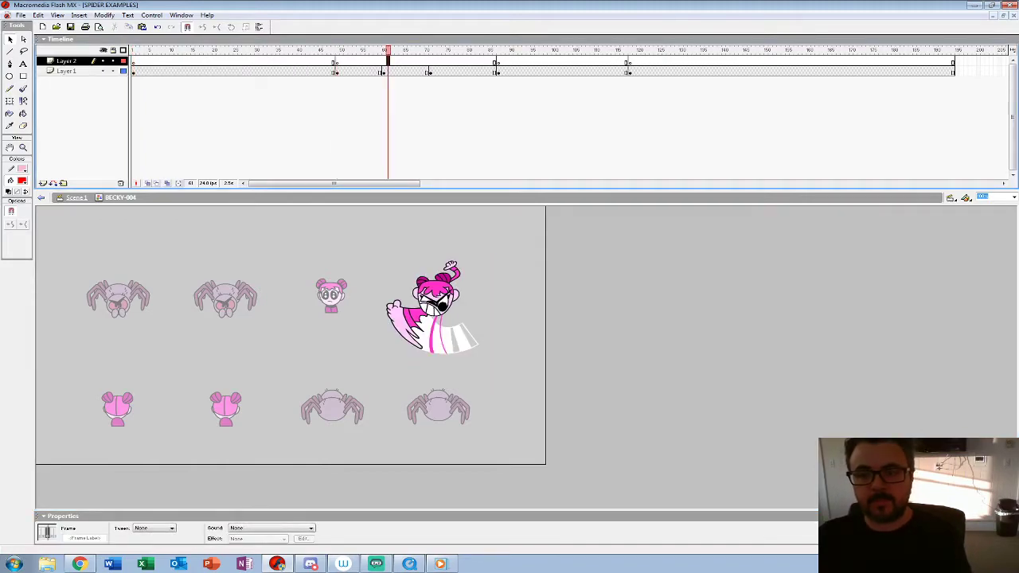
click(384, 61)
key(F7)
key(Return)
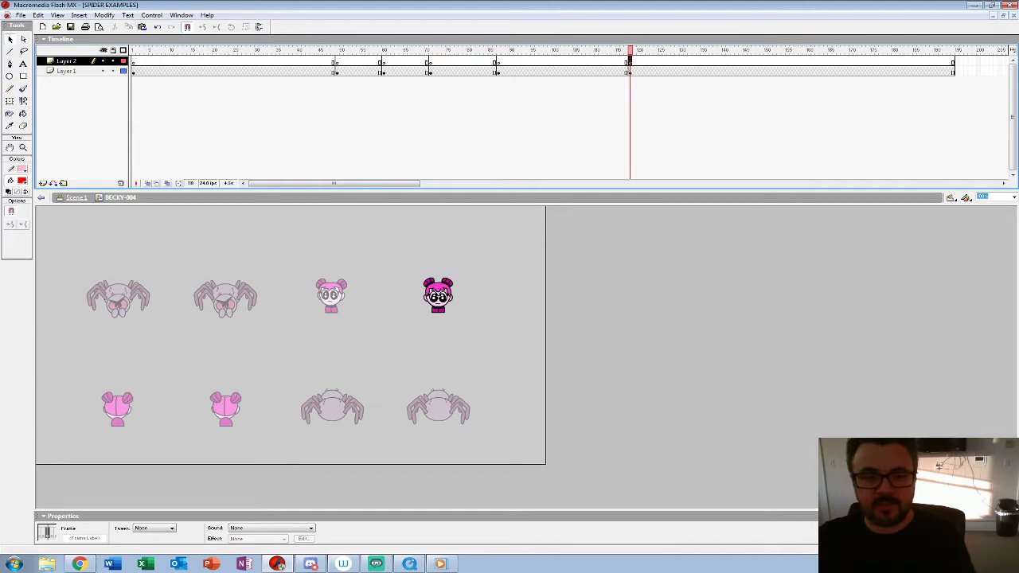
click(67, 62)
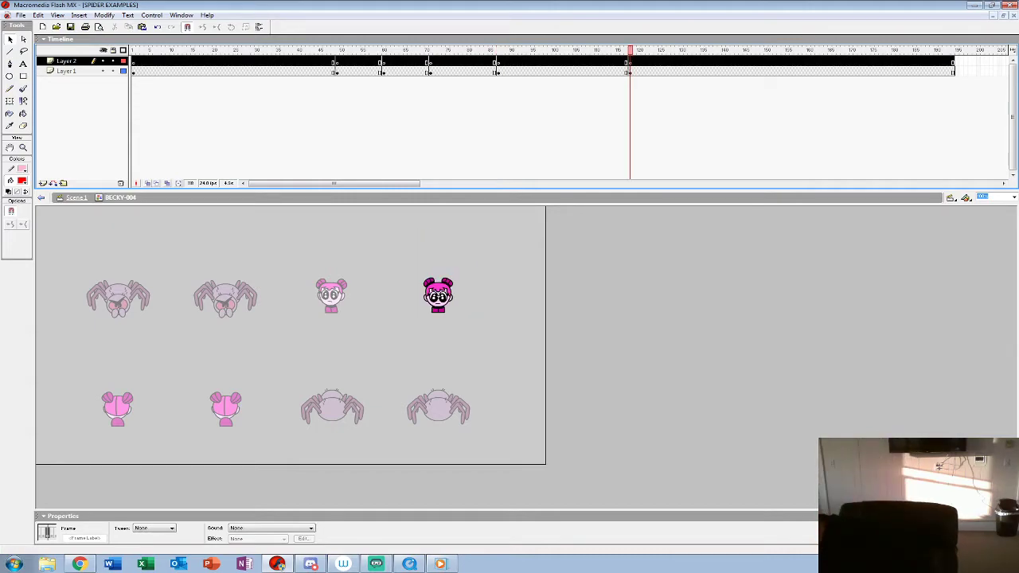
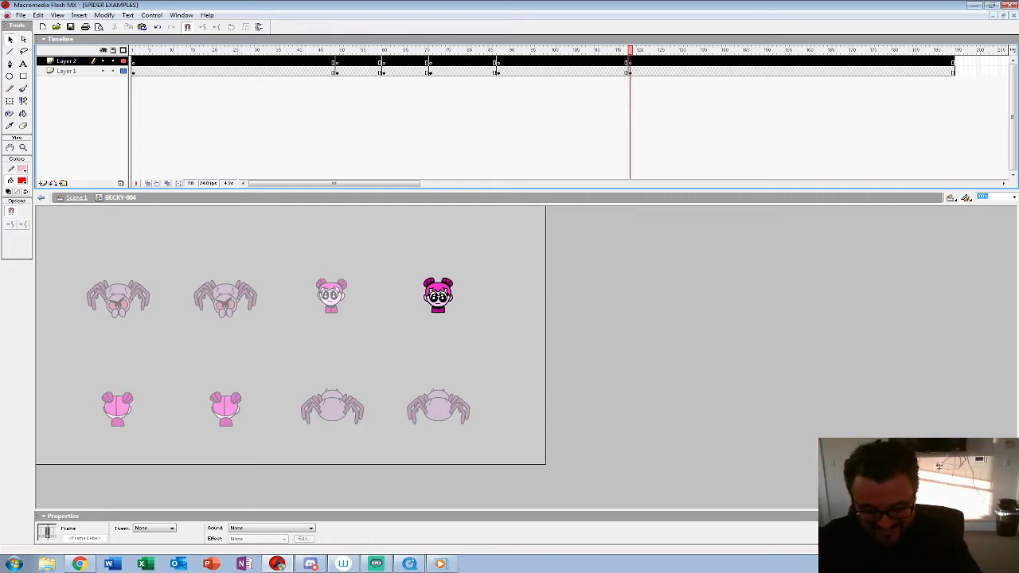
Step: Return to the main scene and open the new BECKY-005 symbol for editing
key(ctrl+e)
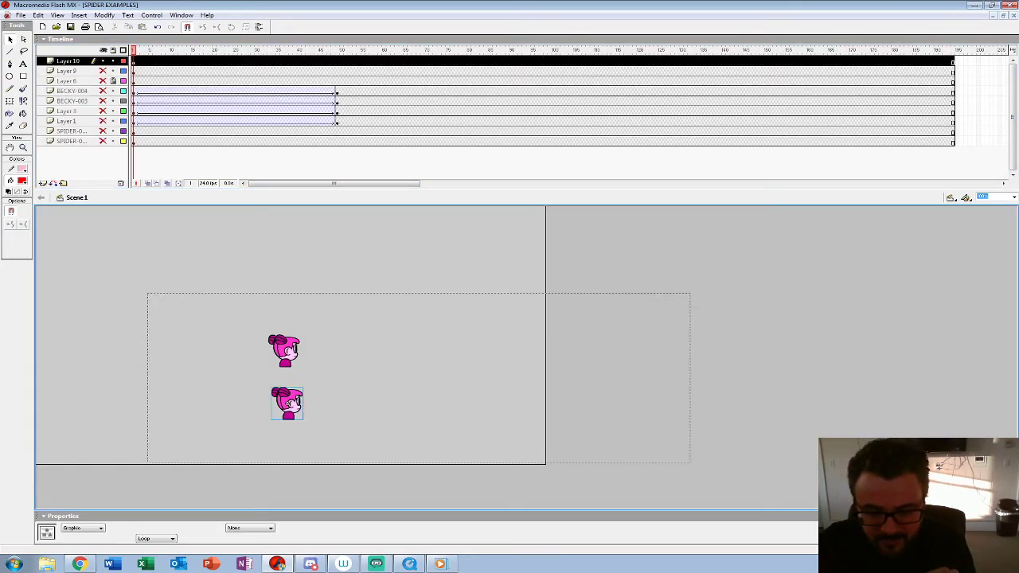
double_click(288, 404)
right_click(288, 411)
drag(231, 350, 433, 414)
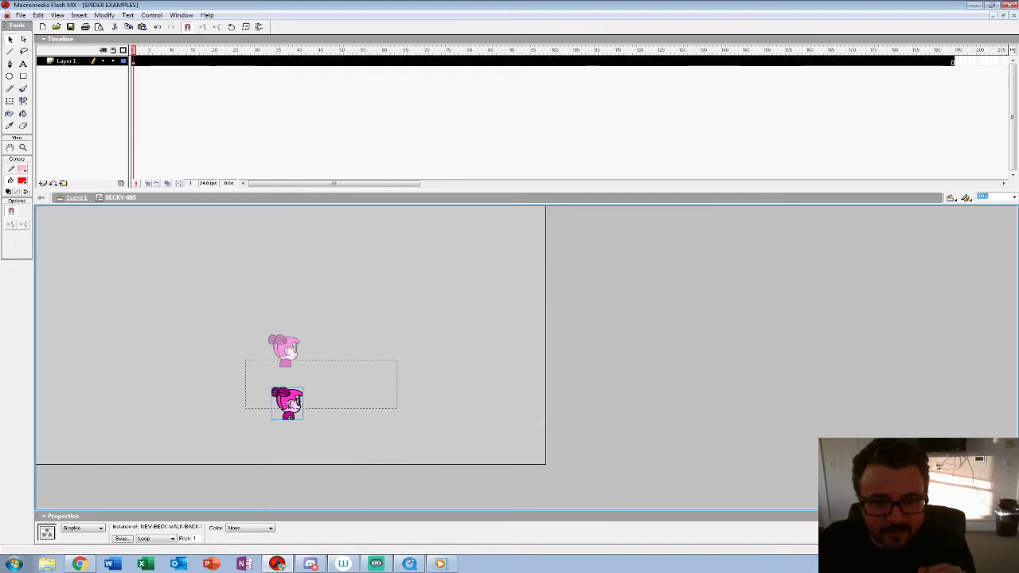
key(ctrl+e)
drag(184, 322, 581, 447)
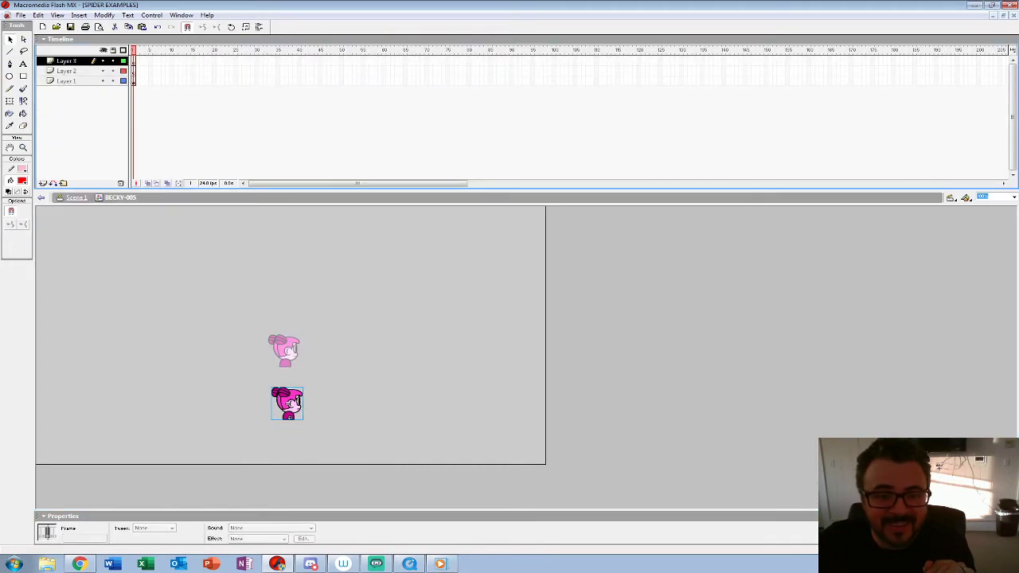
Step: Add Layers 2 and 3 to BECKY-005 and paste the frames copied from BECKY-004 onto Layer 2
double_click(67, 71)
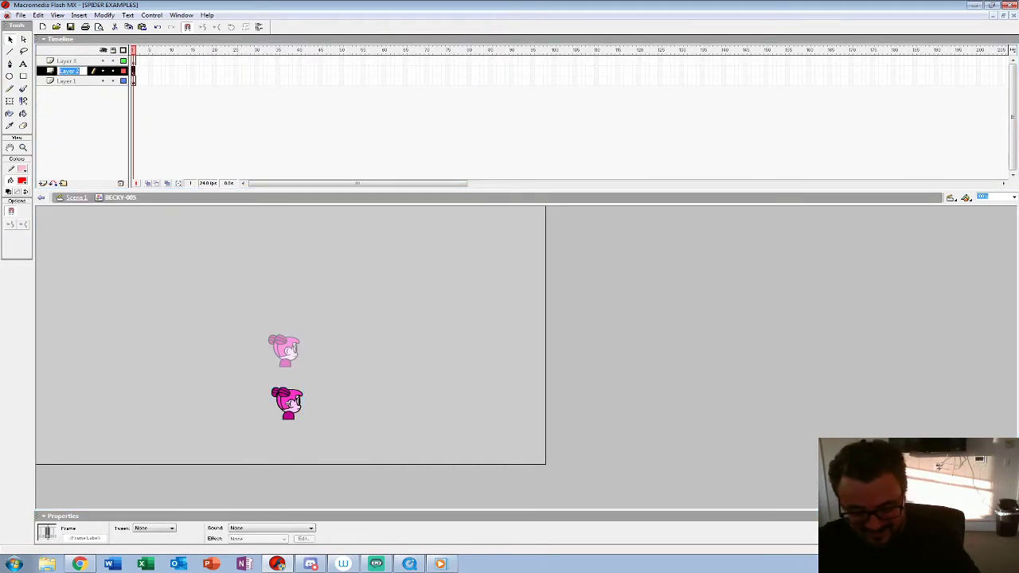
key(ctrl+alt+v)
key(F5)
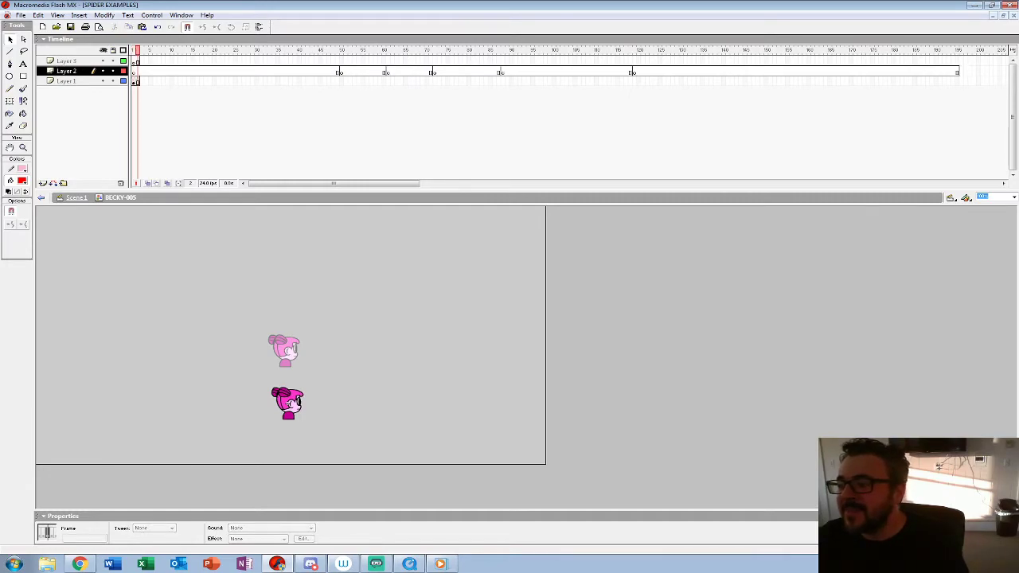
key(ctrl+z)
Step: Extend Layer 1 of BECKY-005 to frame 194 to match Layer 2, preview the walk and return to the main scene
click(957, 82)
click(953, 81)
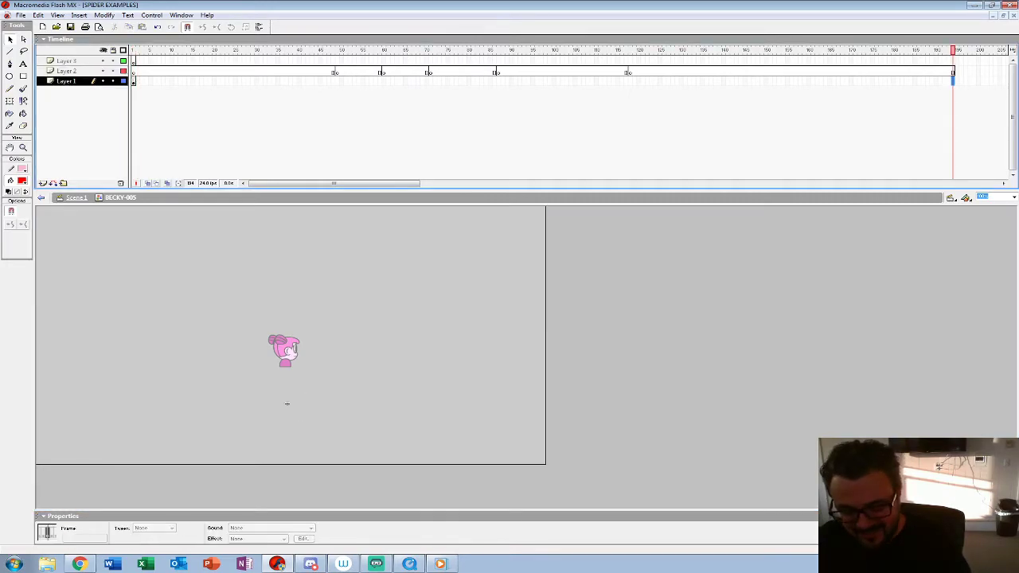
key(ctrl+alt+v)
key(Return)
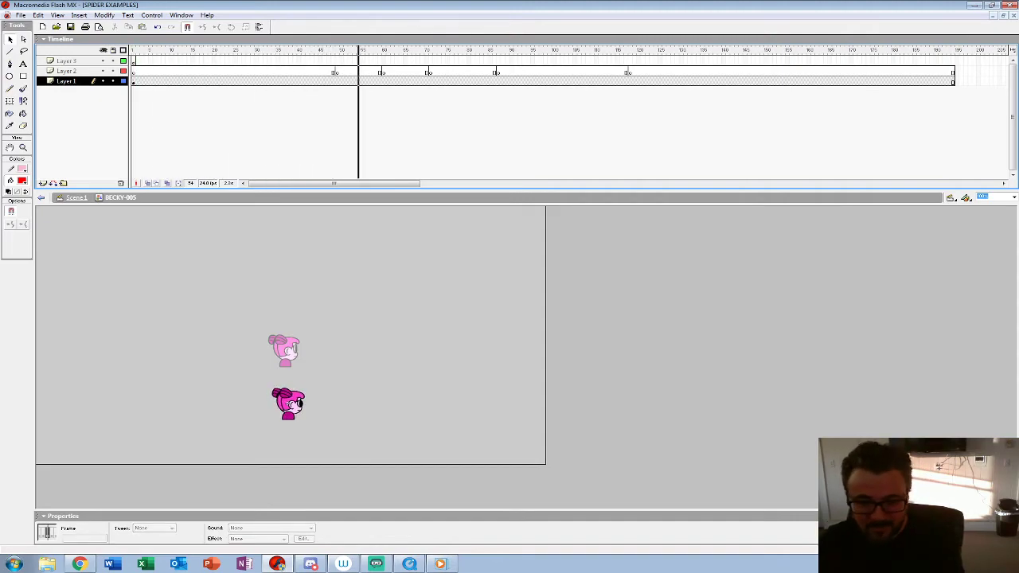
click(134, 81)
click(77, 197)
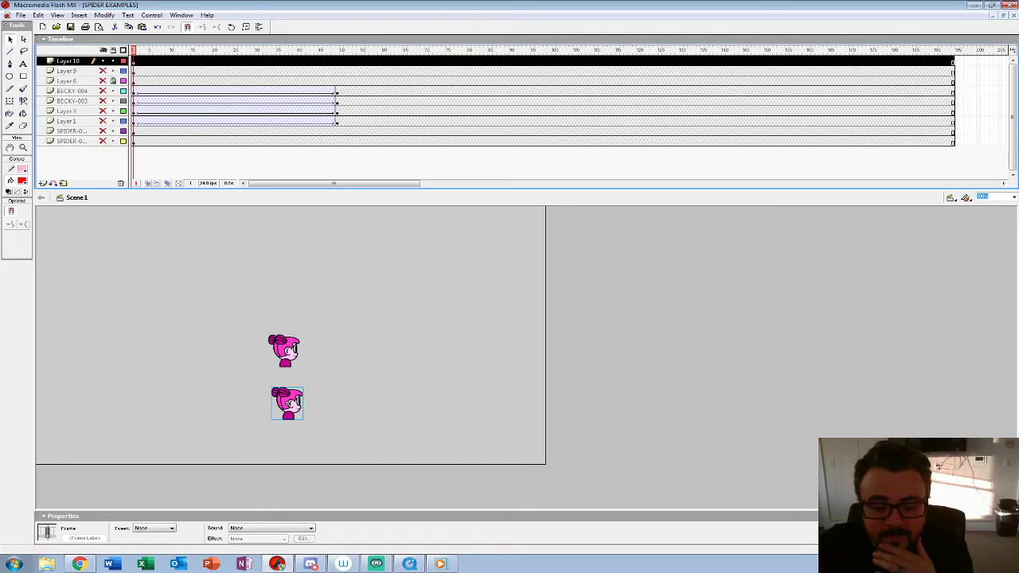
Step: Reopen BECKY-005 and insert a keyframe on Layer 1 at frame 118
double_click(288, 404)
key(F6)
key(ctrl+z)
key(ctrl+z)
click(630, 81)
key(F6)
Step: Try swapping the Becky instance at frame 118 for the NEW-BECK-WALK-BACK symbol
click(374, 374)
click(288, 405)
click(122, 539)
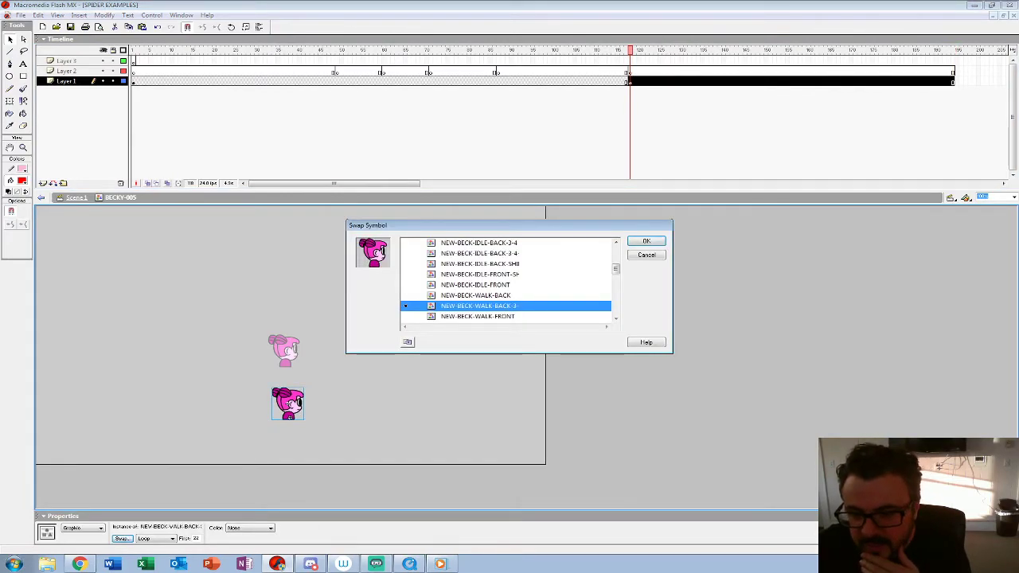
double_click(476, 295)
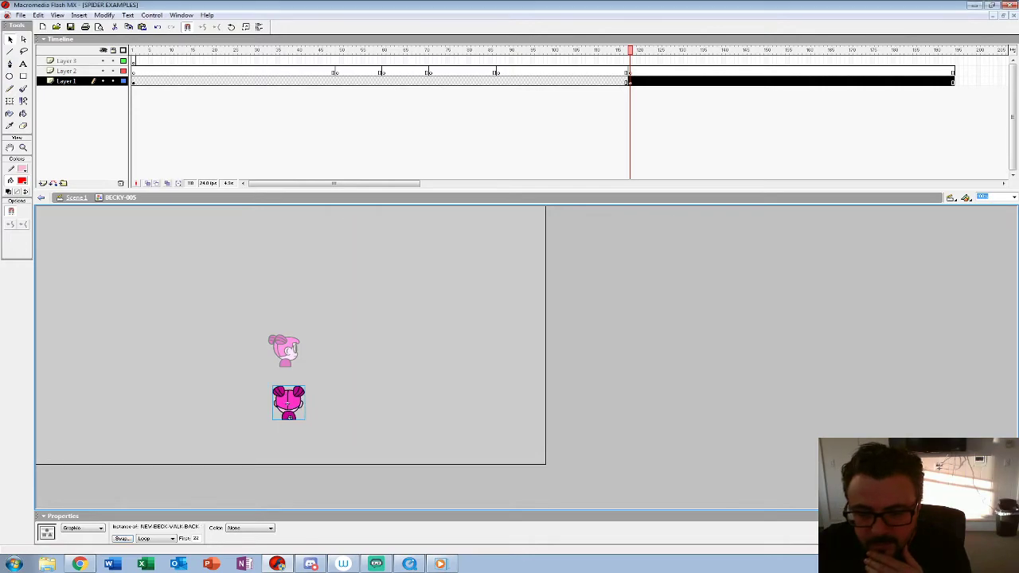
Step: Try swapping the frame 118 Becky for the first-listed NEW-BECK-IDLE-BACK-3-4 symbol and compare it with the preceding frame
click(122, 539)
drag(616, 267, 615, 266)
click(479, 263)
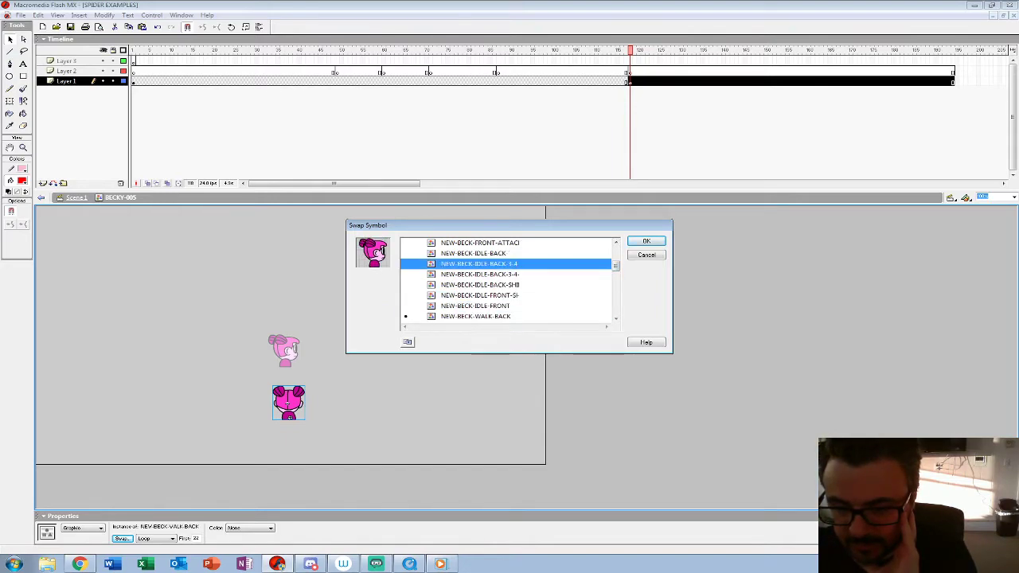
click(646, 240)
key(.)
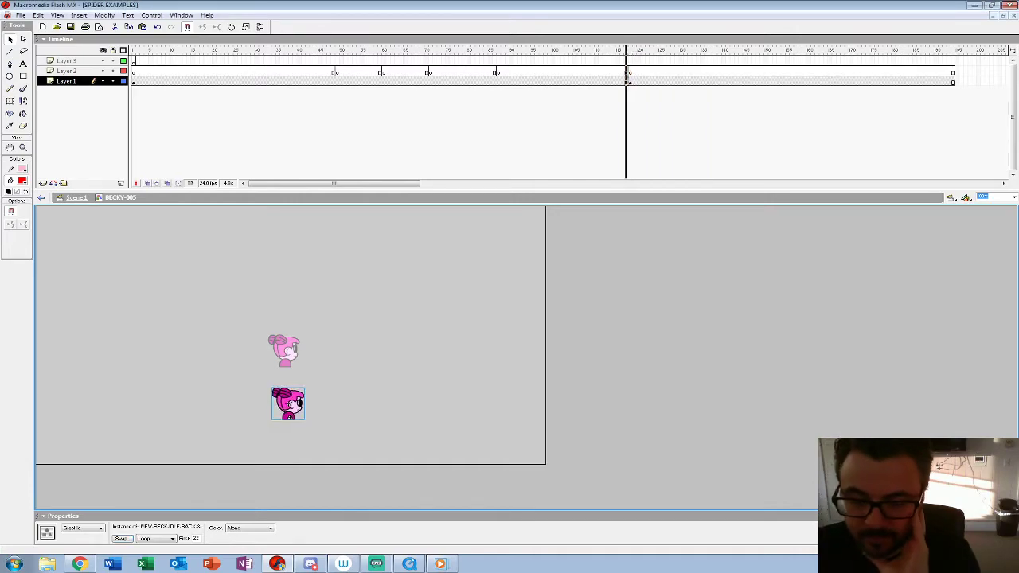
Step: Clear the Layer 1 keyframe at frame 118 and insert a fresh keyframe there
click(630, 81)
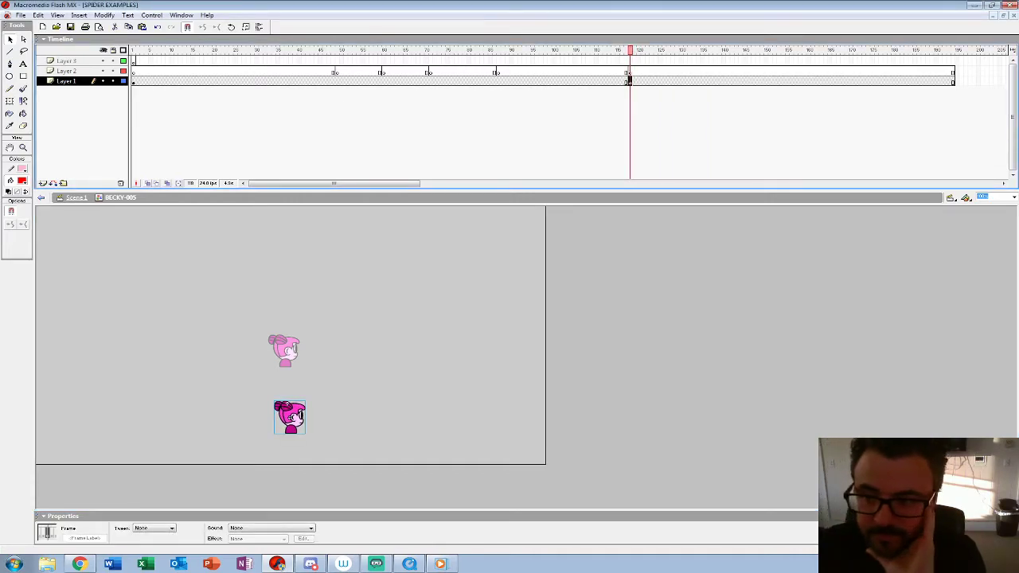
key(shift+F6)
key(F6)
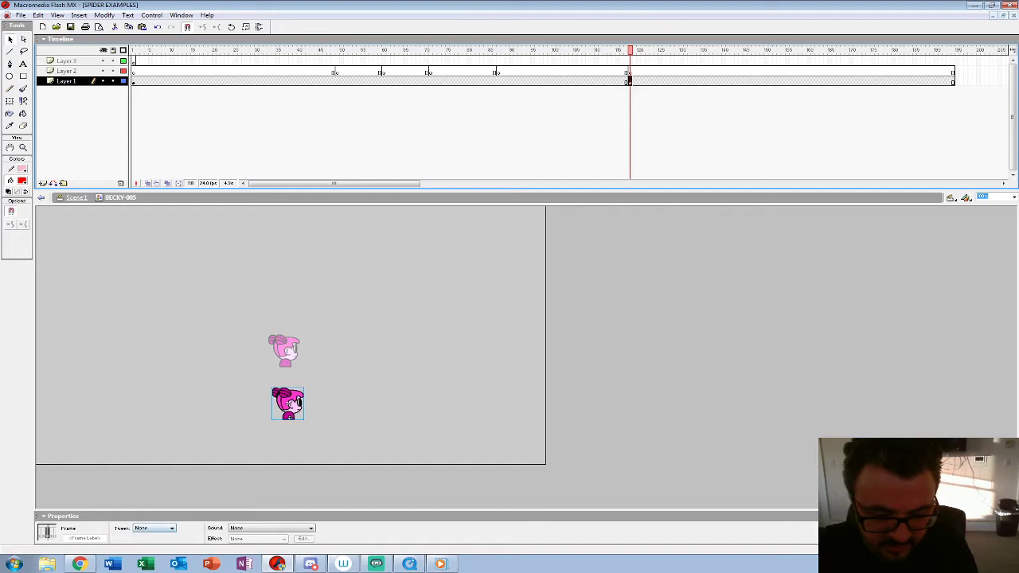
Step: Swap the Becky instance at frame 118 for the second-listed NEW-BECK-IDLE-BACK-3-4 symbol and preview the animation
click(358, 402)
click(288, 405)
click(122, 539)
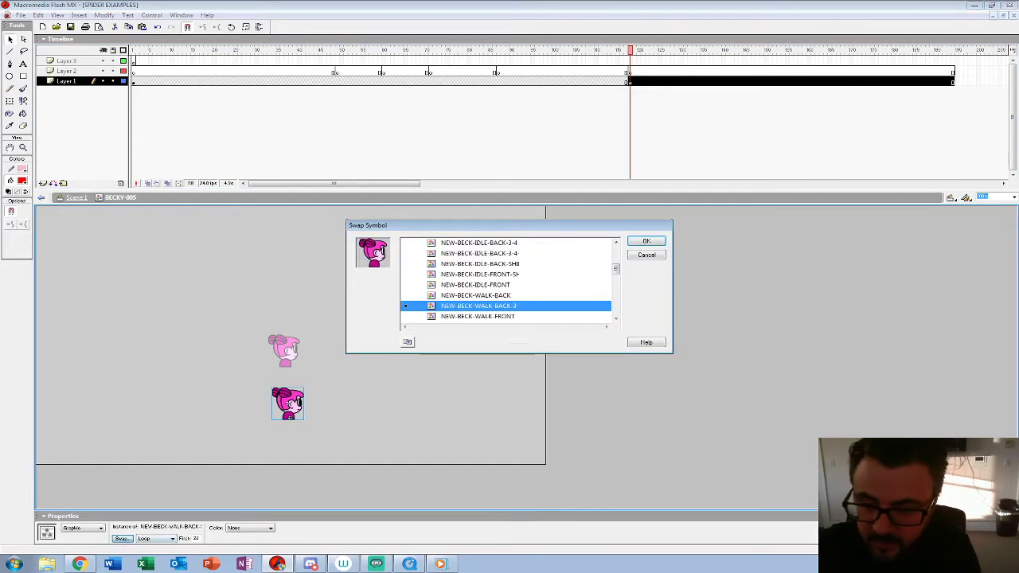
key(Up)
key(Down)
key(Down)
key(Up)
key(Up)
key(Up)
key(Up)
key(Up)
key(Up)
key(Up)
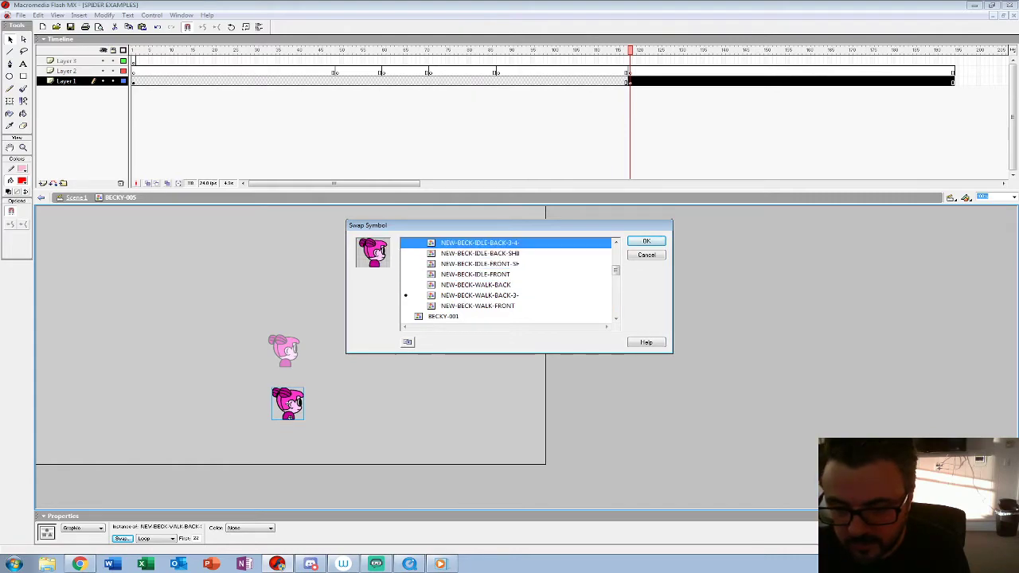
key(Return)
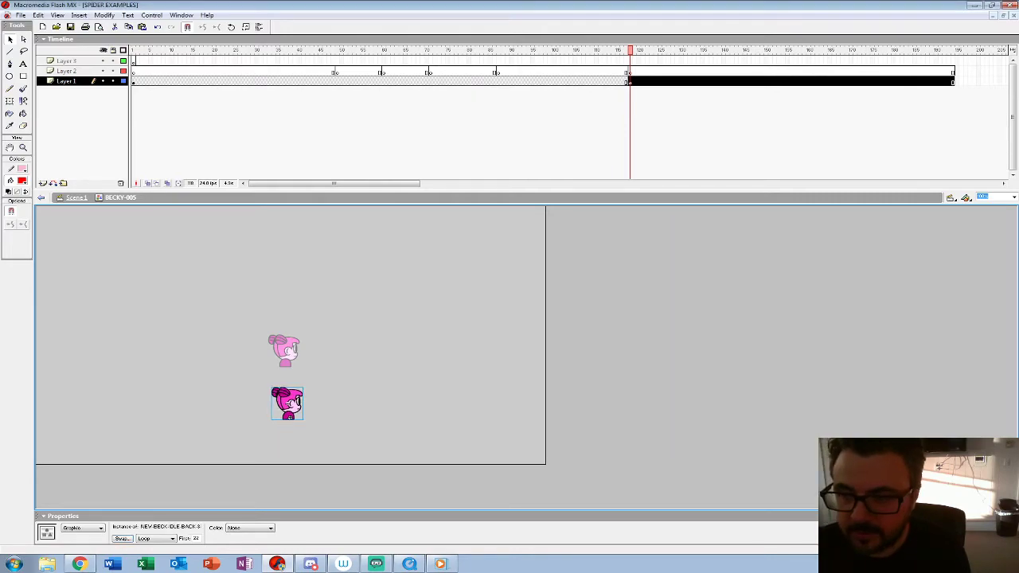
key(Return)
click(201, 71)
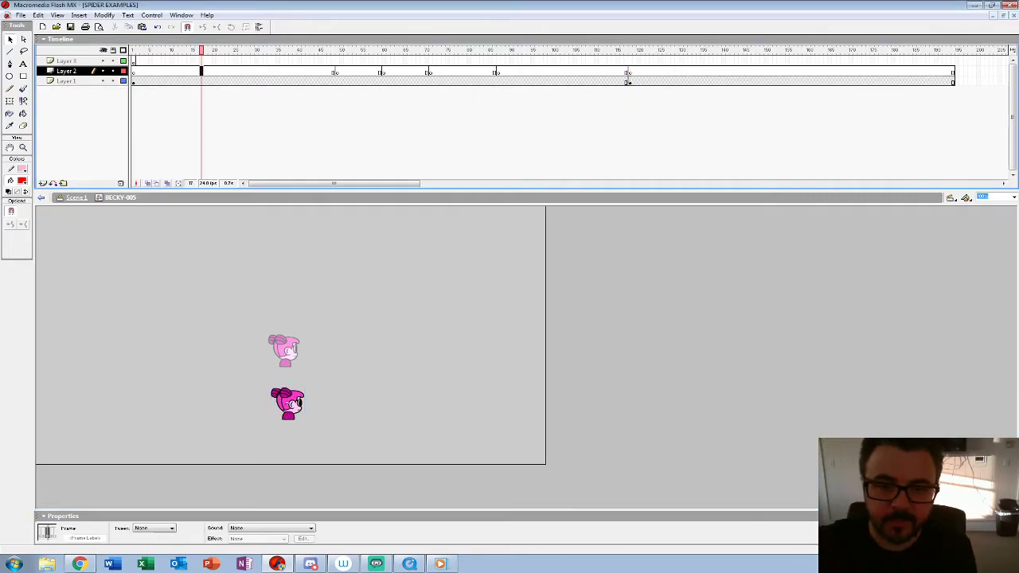
Step: Return to the main scene and delete the upper idle Becky instance from Layer 10
key(ctrl+e)
click(285, 351)
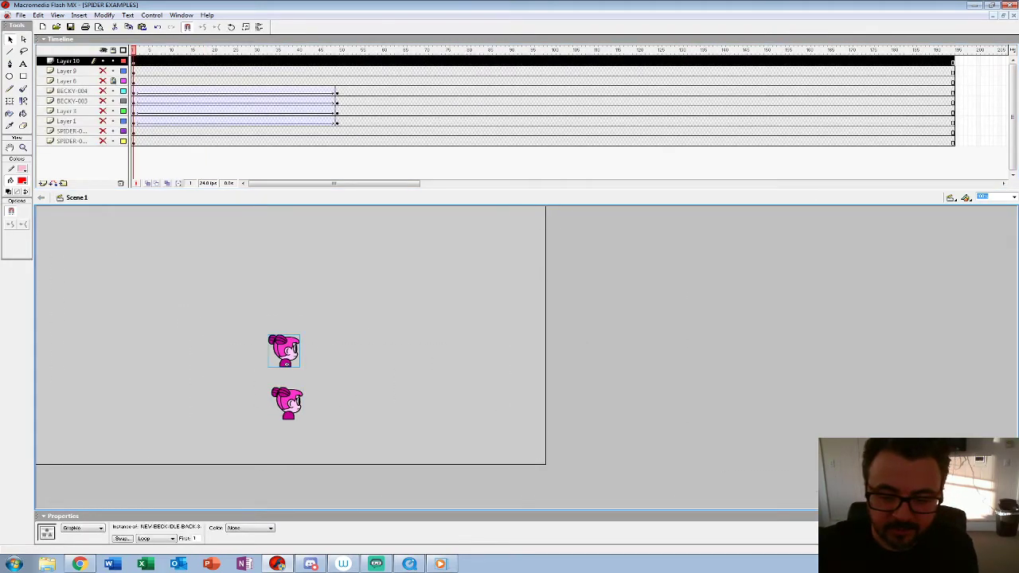
key(Delete)
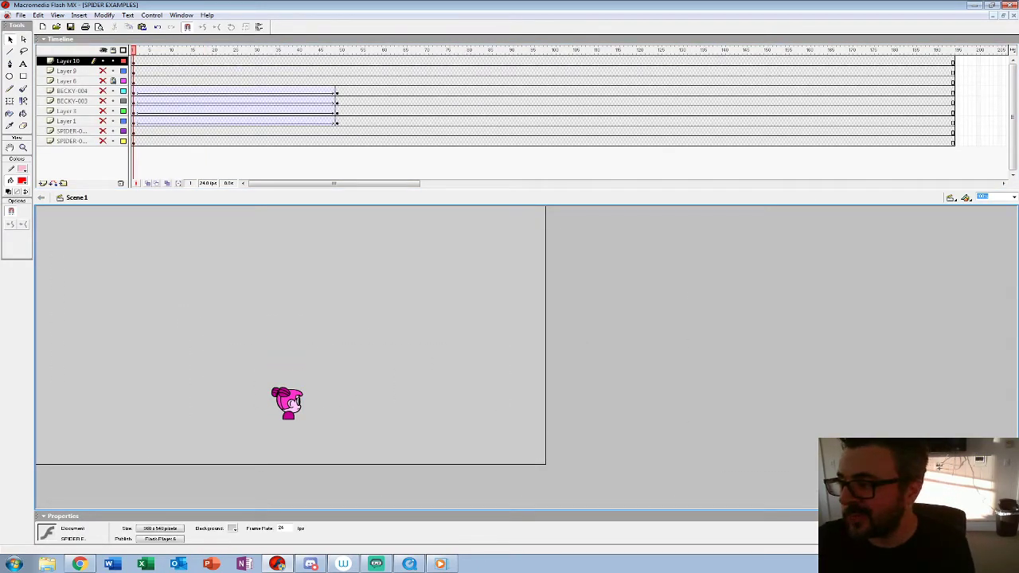
Step: Switch to the BLUD-BECKY-CHAR-ALL document and move the playhead to the 3/4-BACK-ATTACKS page at frame 358
key(ctrl+Tab)
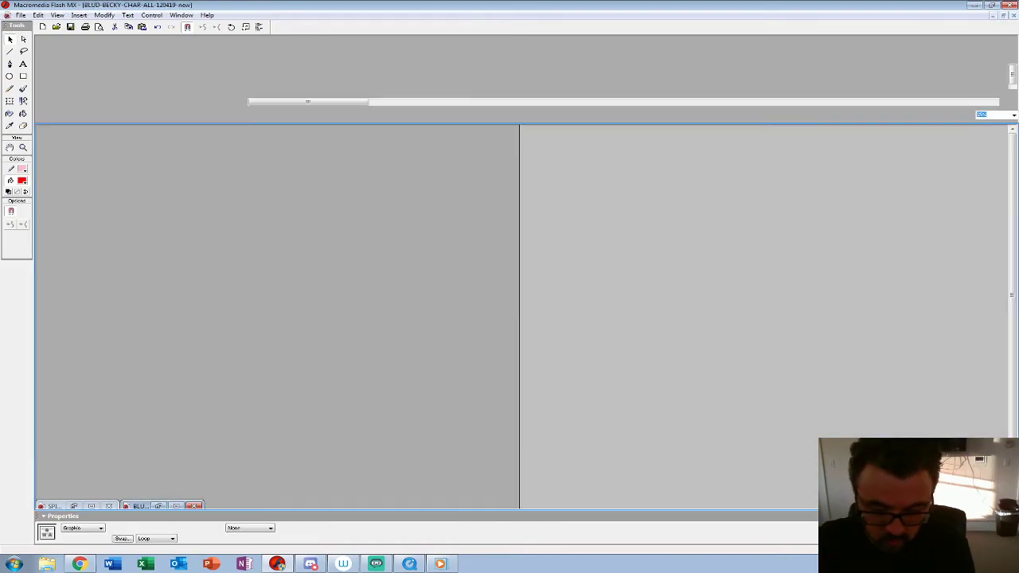
drag(308, 102, 368, 101)
click(397, 62)
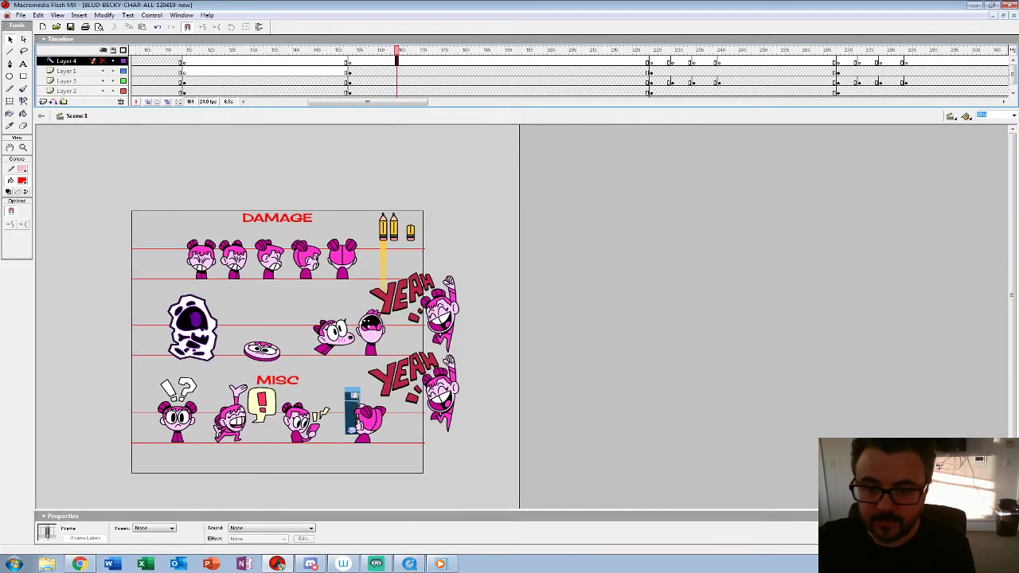
drag(397, 50, 978, 50)
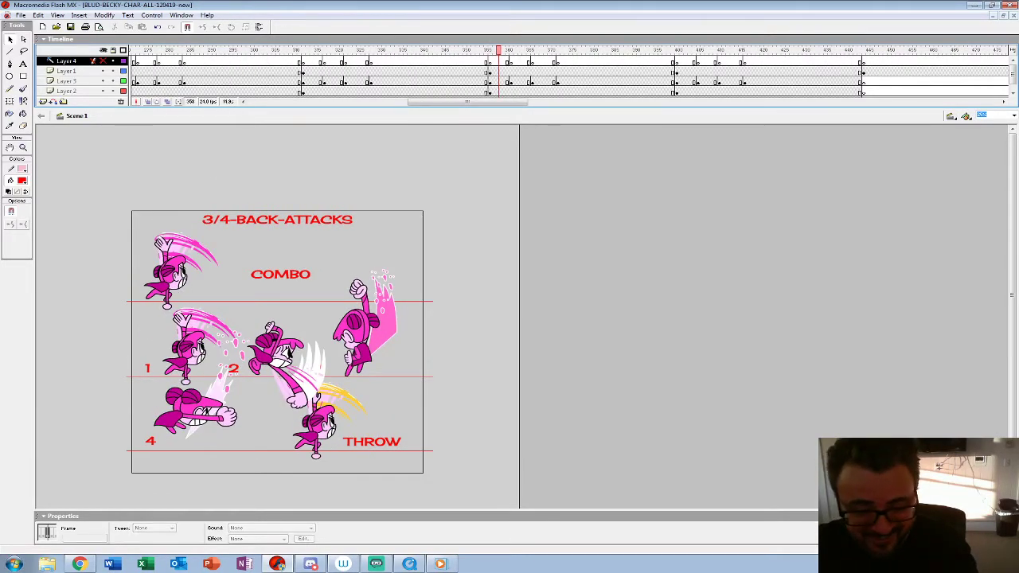
Step: Select the four combo attack Becky instances on the 3/4-BACK-ATTACKS page, then switch back to the SPIDER EXAMPLES document
click(180, 373)
shift+click(277, 354)
shift+click(357, 334)
shift+click(187, 408)
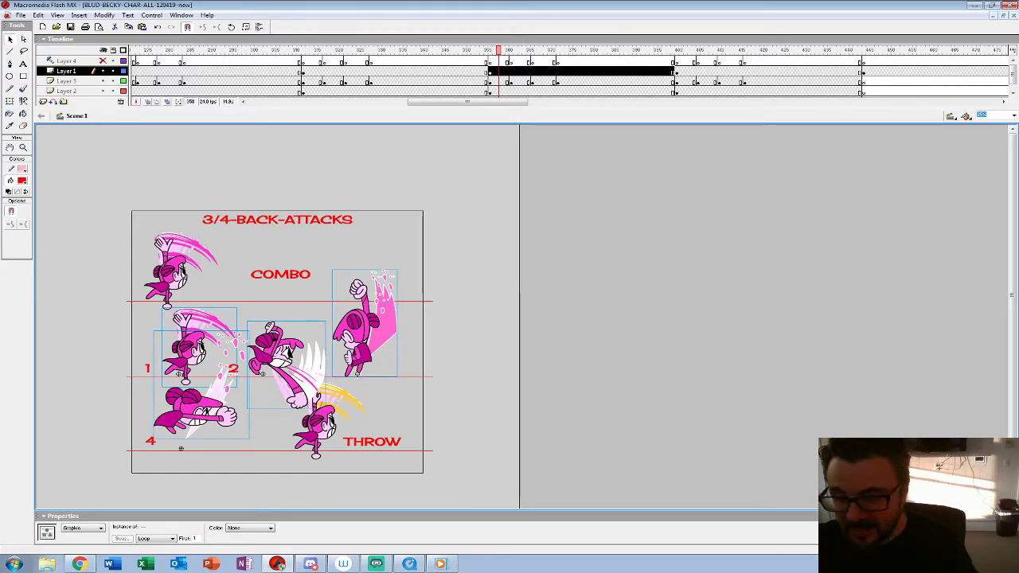
click(994, 15)
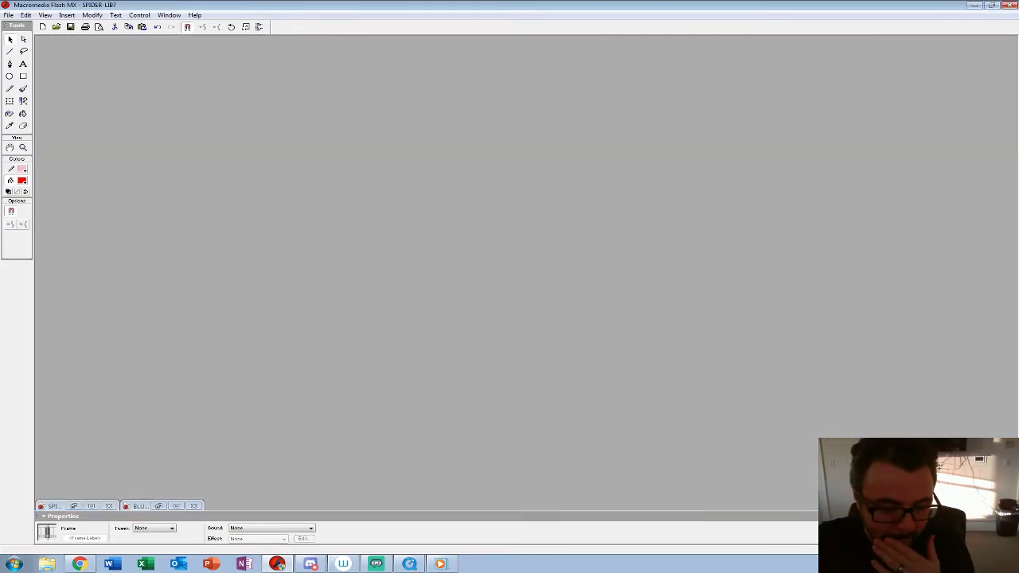
click(91, 506)
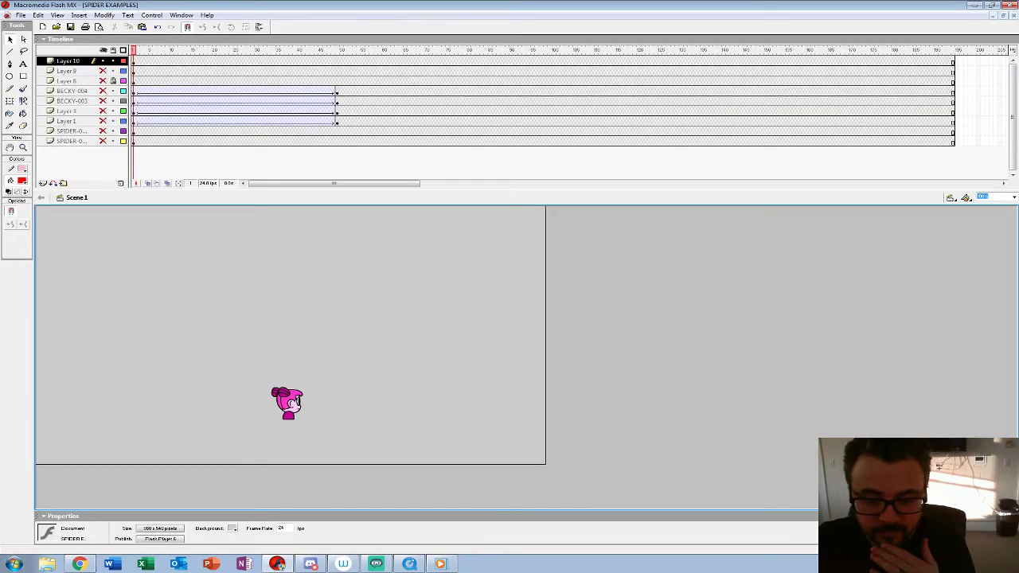
Step: Open BECKY-005 for editing and check the nested walk symbol of the Becky instance at frame 49 on Layer 1
right_click(291, 402)
click(314, 293)
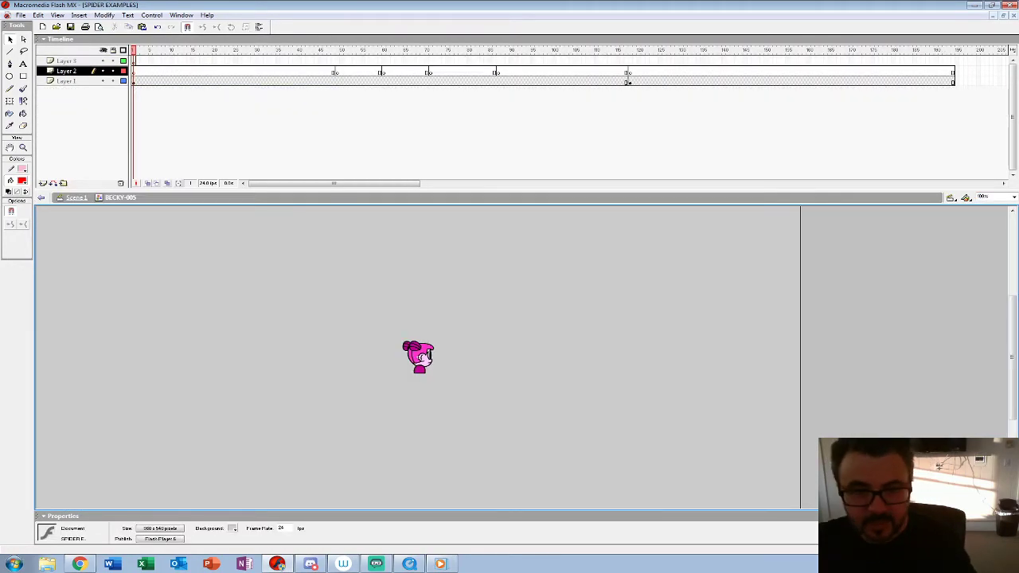
click(133, 62)
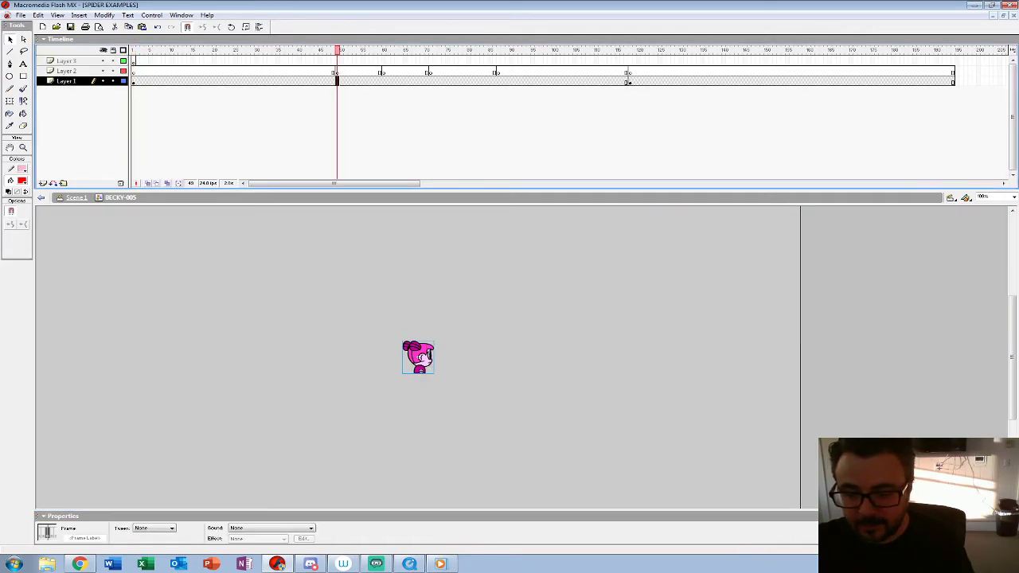
double_click(418, 356)
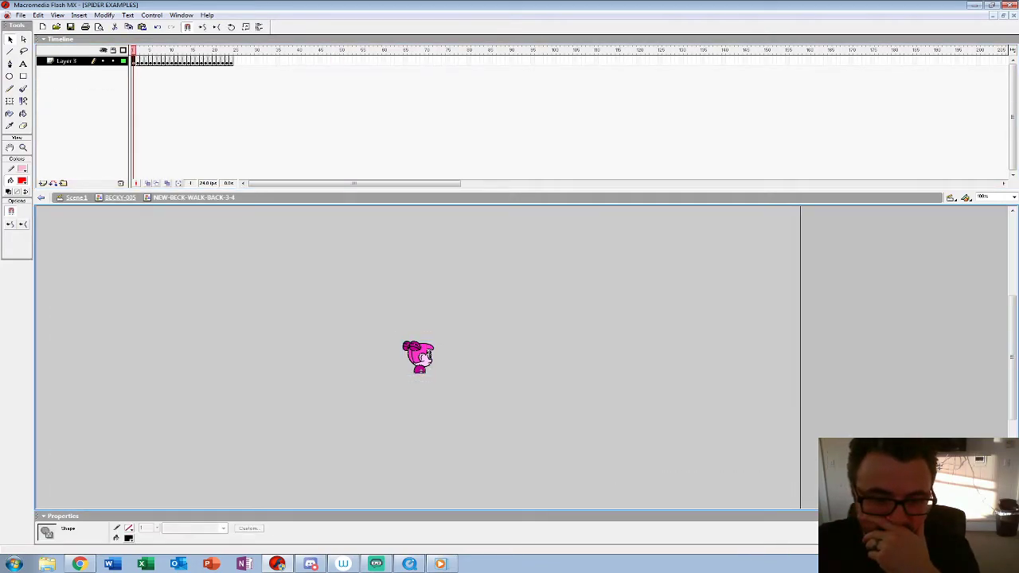
click(121, 198)
Step: Swap the Becky instance at the frame 49 keyframe on Layer 1 for the first-listed NEW-BECK-ATTACK-3-4 back symbol
click(122, 539)
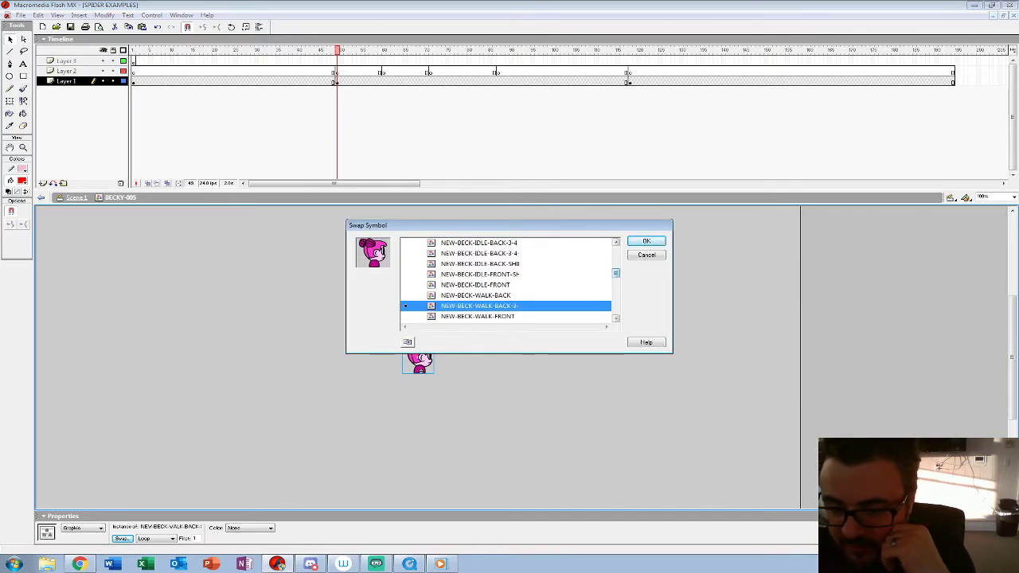
scroll(507, 279, up, 4)
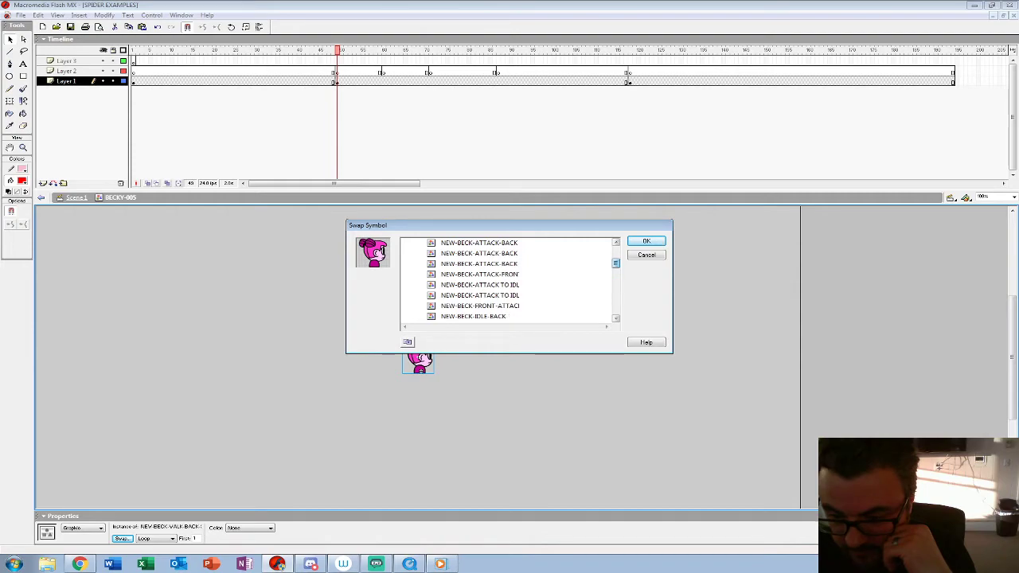
scroll(508, 279, up, 4)
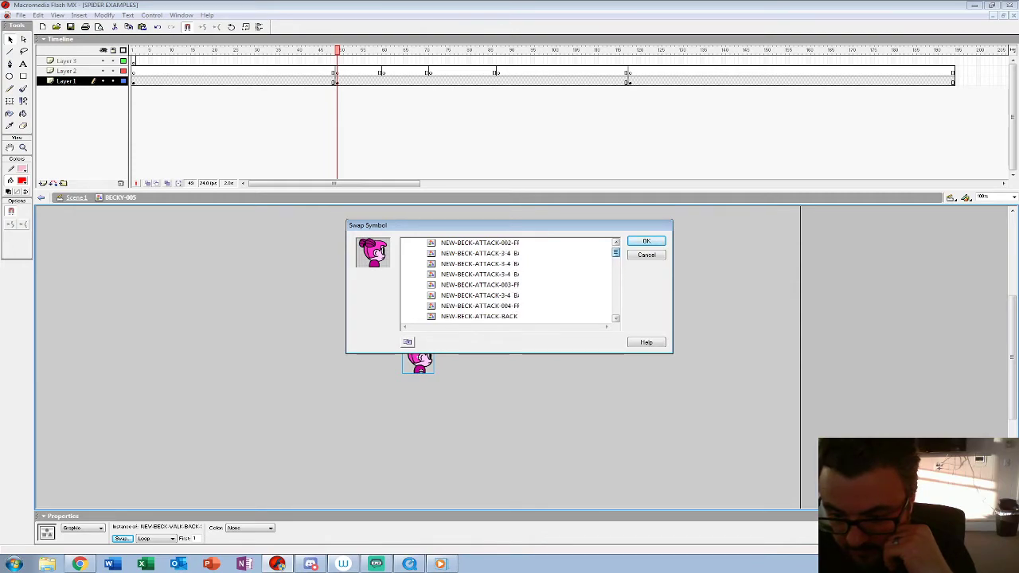
click(480, 253)
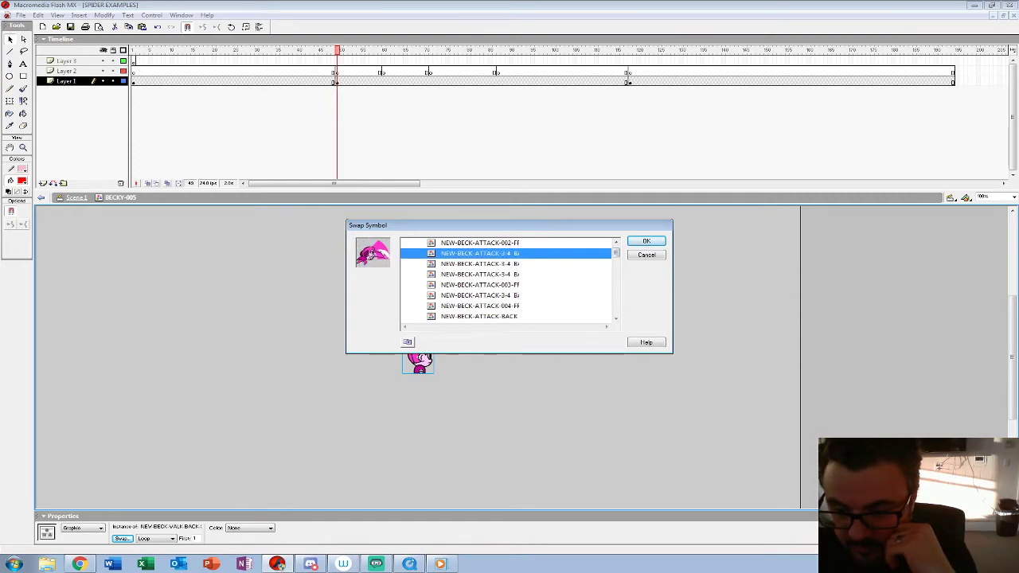
click(646, 241)
Step: Insert a keyframe on Layer 1 at frame 60 and swap Becky there for the second-listed NEW-BECK-ATTACK-3-4 back symbol
drag(337, 50, 380, 50)
click(384, 82)
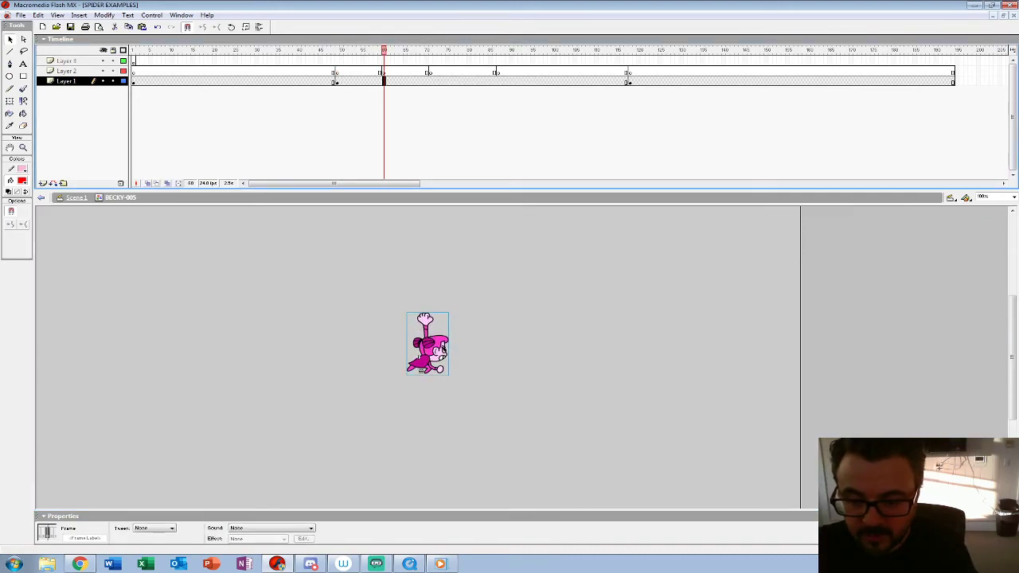
click(428, 344)
click(121, 538)
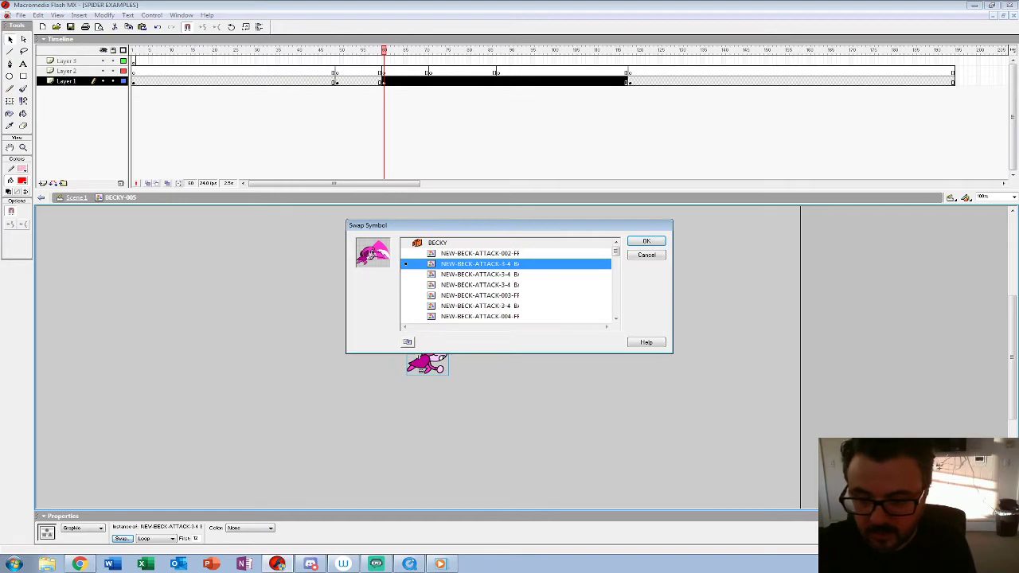
click(480, 274)
click(646, 241)
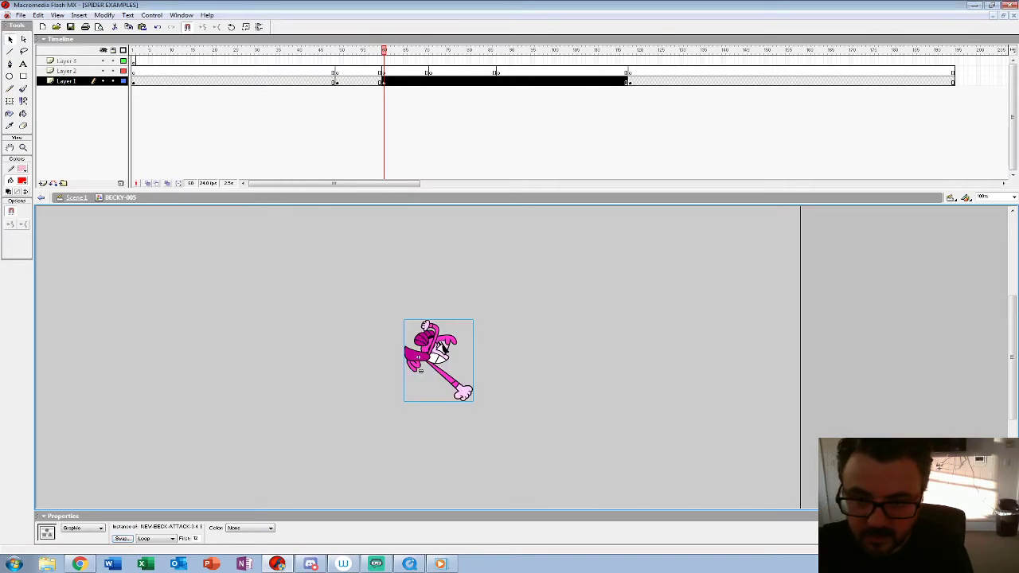
Step: Compare Becky at frames 49 and 60 on Layer 1, then set the frame 60 instance's first frame to 1
click(342, 81)
click(430, 345)
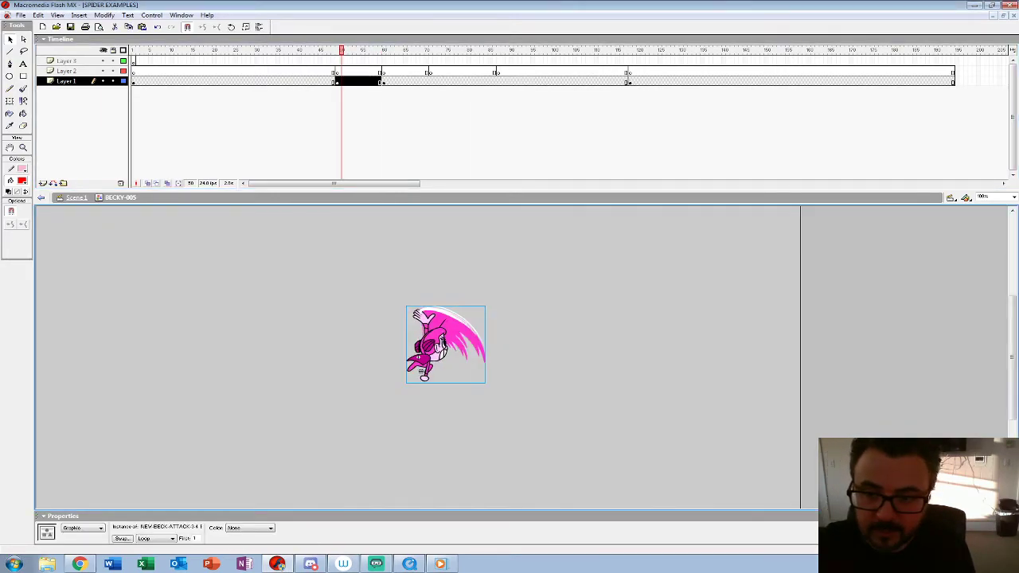
click(382, 81)
click(438, 350)
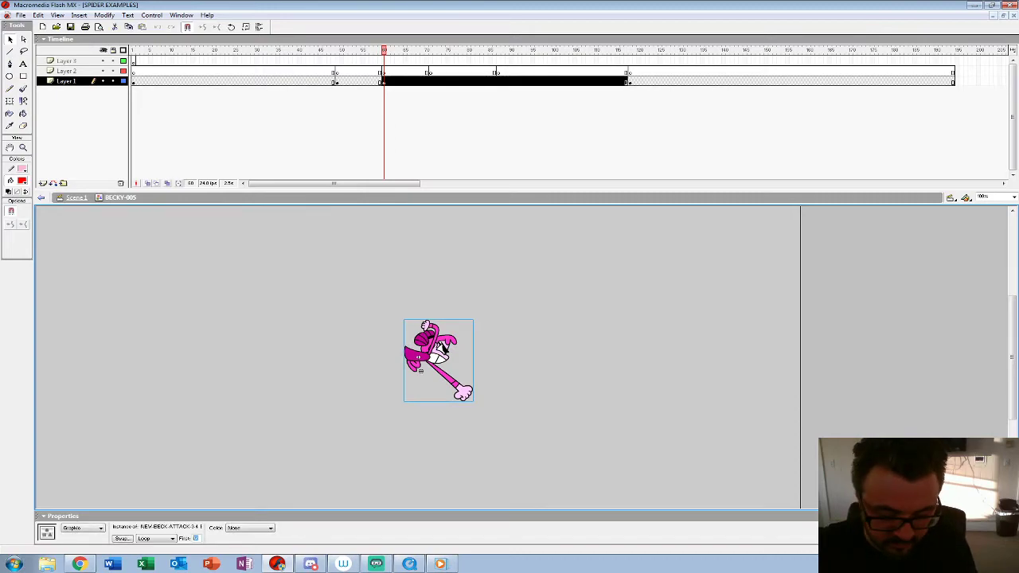
text(1)
key(Return)
Step: Insert a Layer 1 keyframe at frame 71, swap Becky for the third-listed NEW-BECK-ATTACK-3-4 back symbol, and start it at frame 1
drag(383, 50, 427, 50)
click(430, 81)
key(F6)
click(510, 358)
click(443, 346)
click(122, 539)
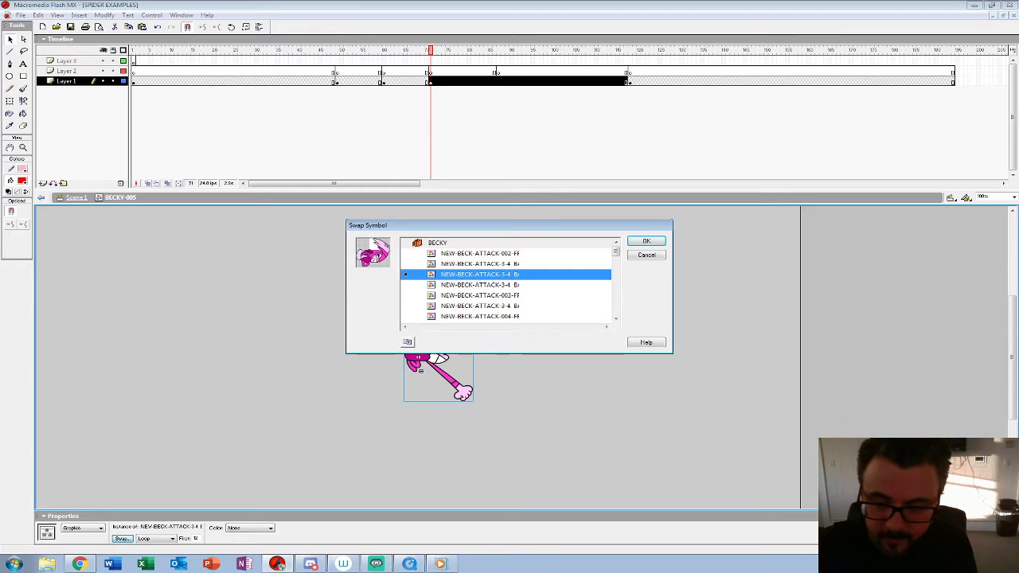
click(479, 285)
click(646, 241)
click(510, 358)
click(423, 331)
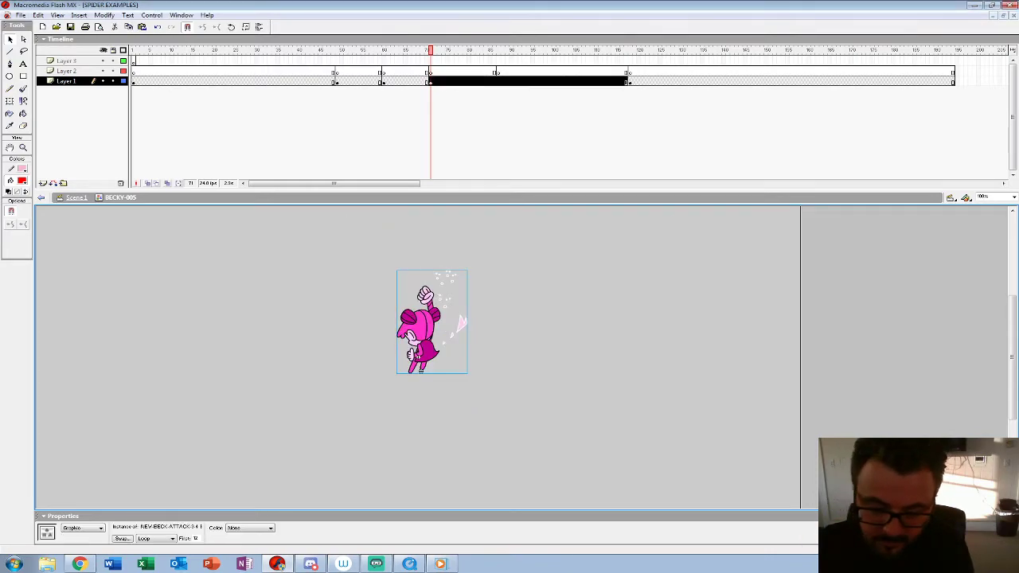
double_click(196, 539)
click(510, 358)
Step: Add a Layer 1 keyframe at frame 87, swap Becky for the fourth-listed NEW-BECK-ATTACK-3-4 back symbol, and start it at frame 1
click(499, 81)
click(509, 358)
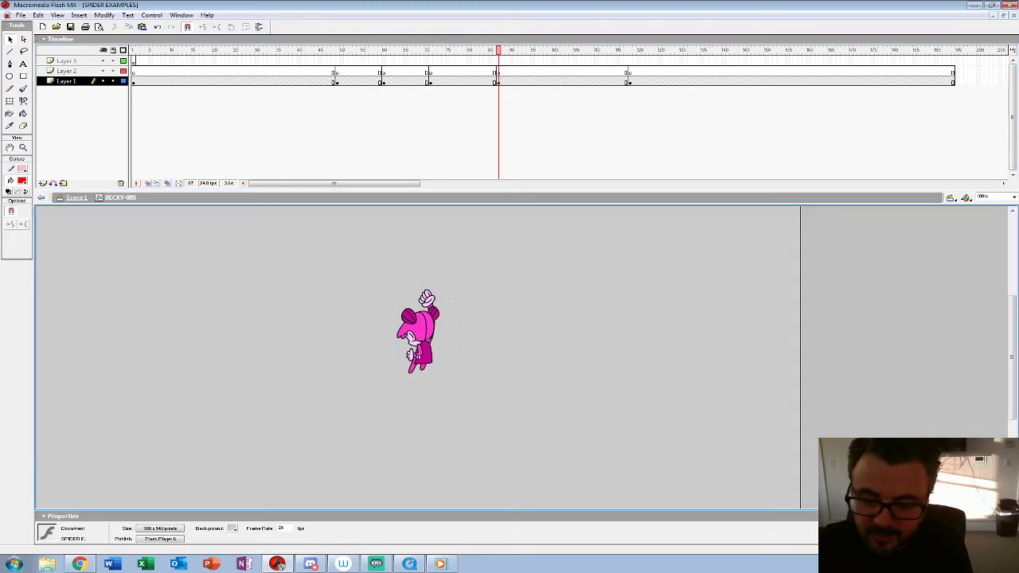
click(423, 331)
click(122, 539)
click(480, 295)
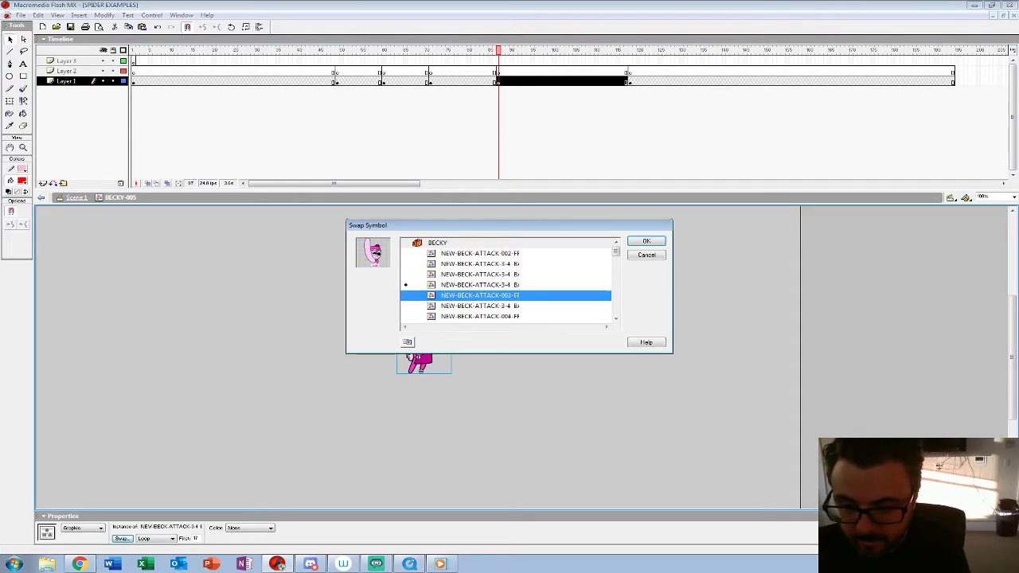
click(480, 306)
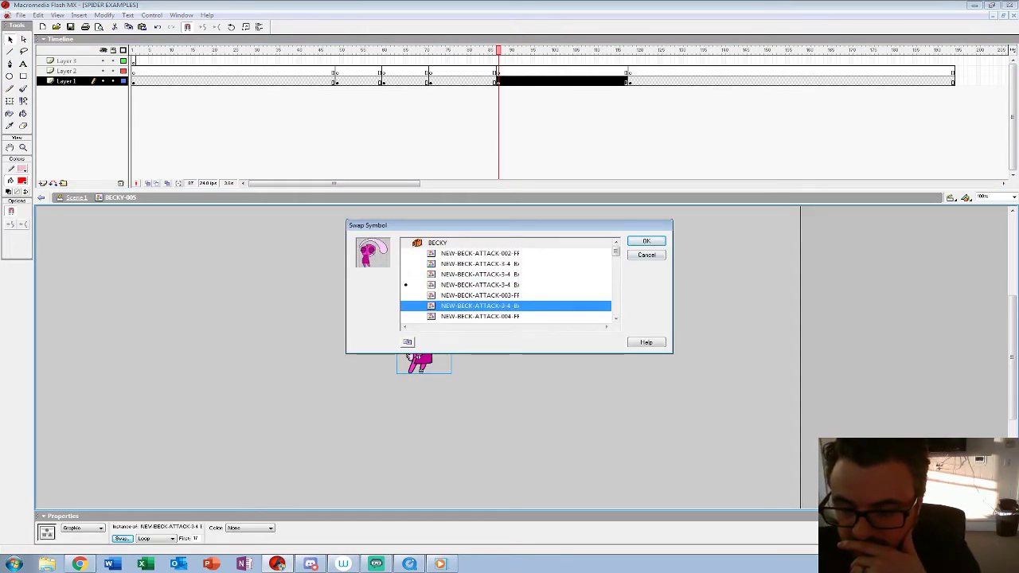
key(Return)
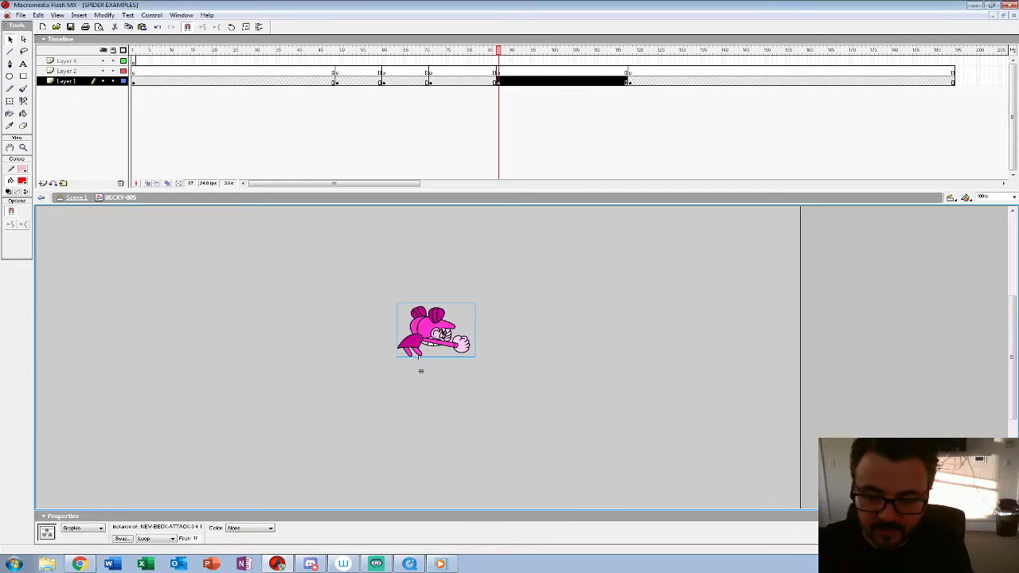
text(1)
Step: Play back the walk and four-attack combo inside BECKY-005
click(557, 382)
click(314, 72)
key(Return)
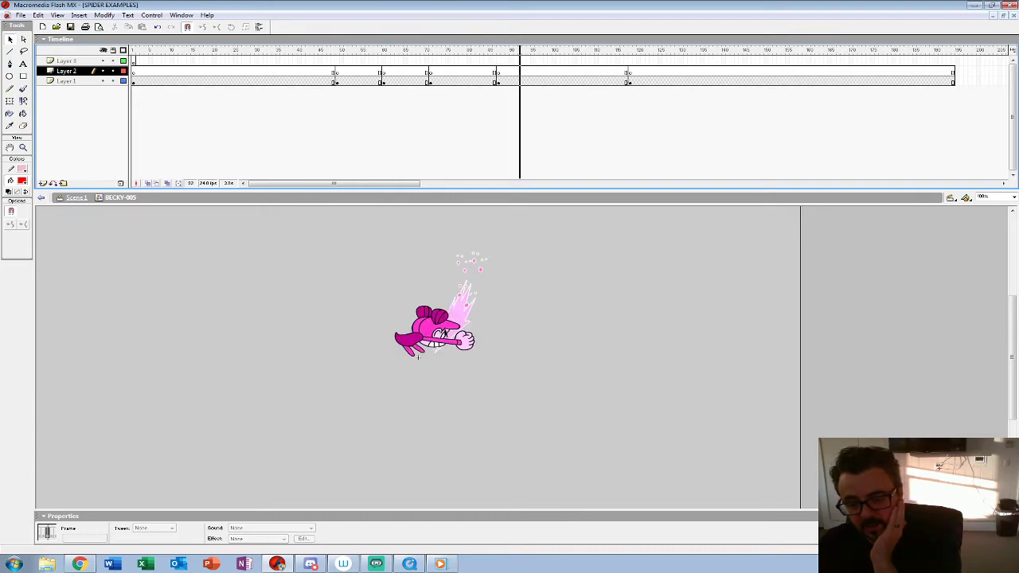
key(Return)
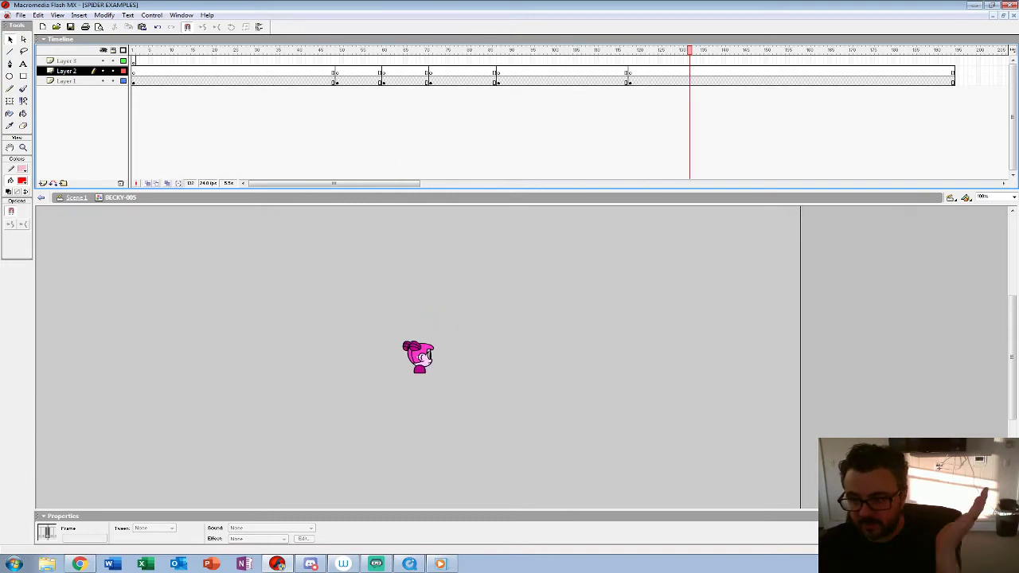
click(329, 61)
key(Return)
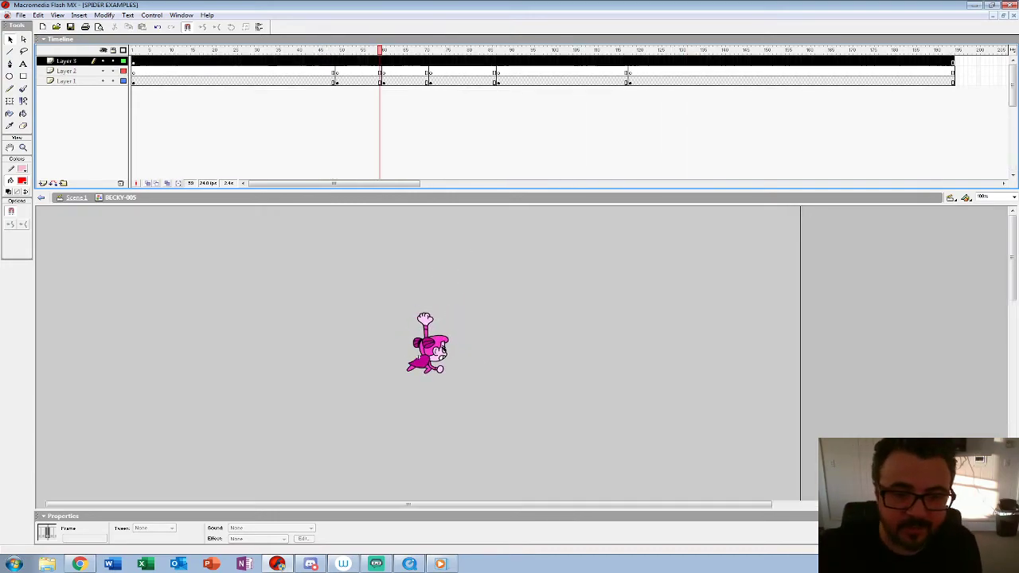
Step: Return to Scene 1, show Layer 9, and position BECKY-005 below and in front of the spider, checking the first hit at frame 49
click(77, 198)
click(102, 71)
drag(287, 404, 284, 325)
key(Return)
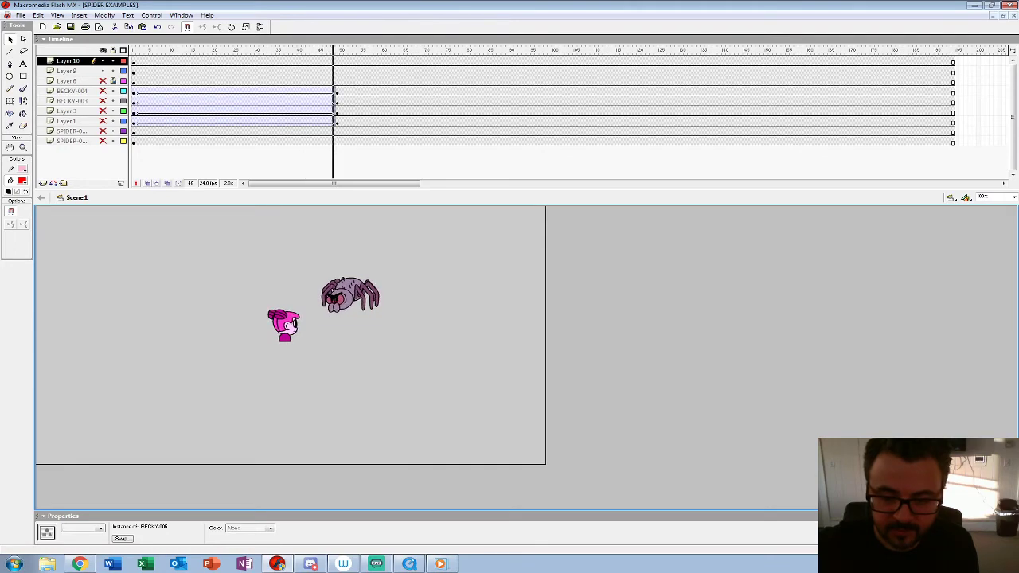
drag(332, 50, 342, 51)
click(306, 334)
drag(295, 314, 303, 319)
click(414, 358)
click(336, 62)
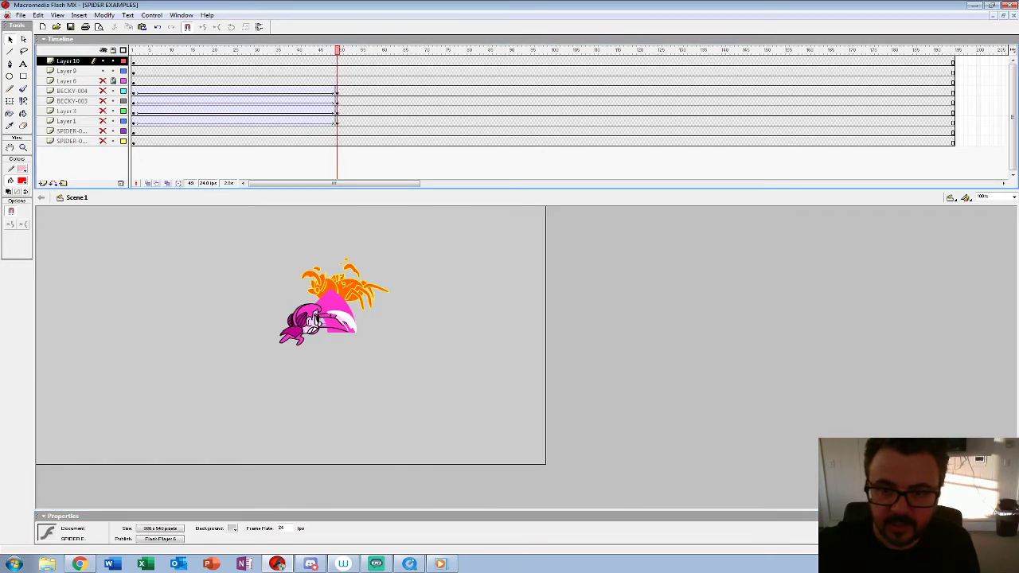
key(F6)
click(134, 61)
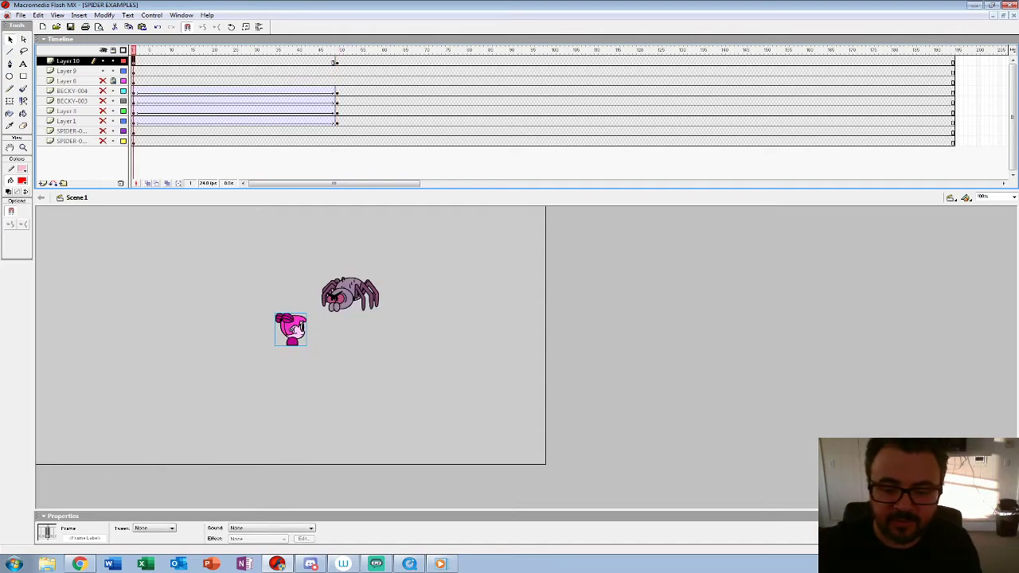
click(337, 61)
key(ctrl+z)
key(ctrl+z)
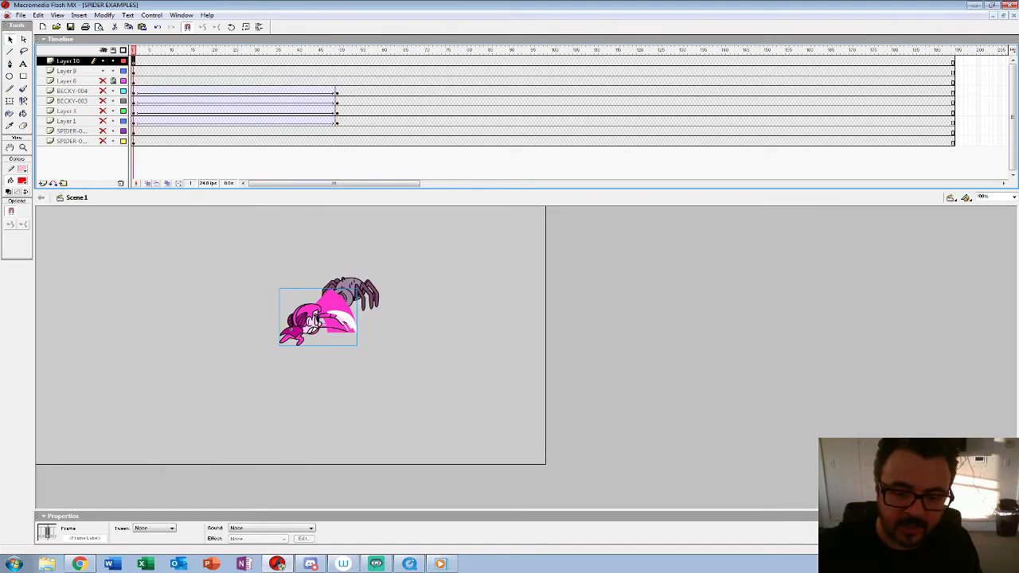
key(ctrl+z)
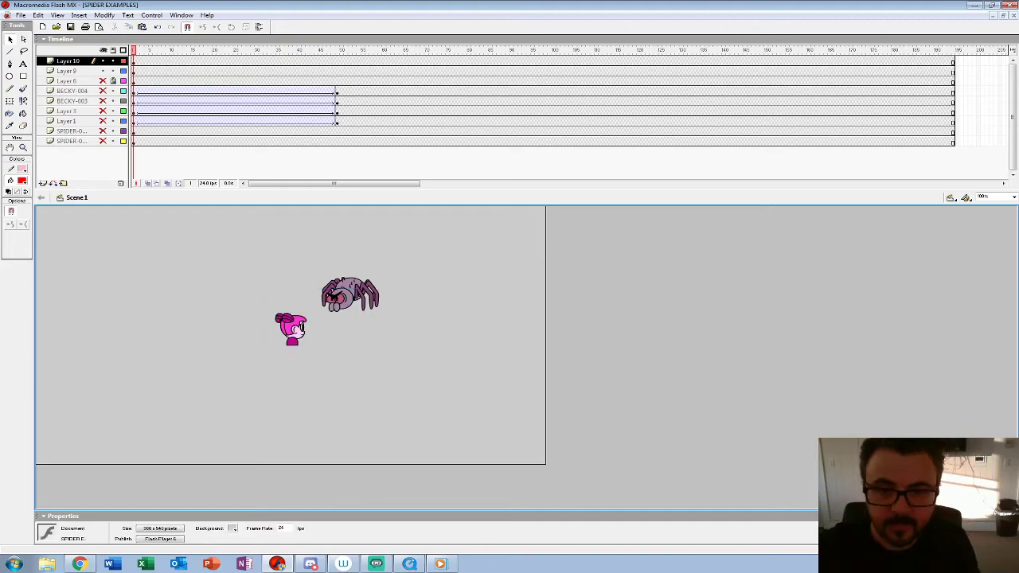
Step: Insert a keyframe on Layer 10 at frame 49, then move Becky at frame 1 down and away from the spider
click(336, 61)
click(134, 61)
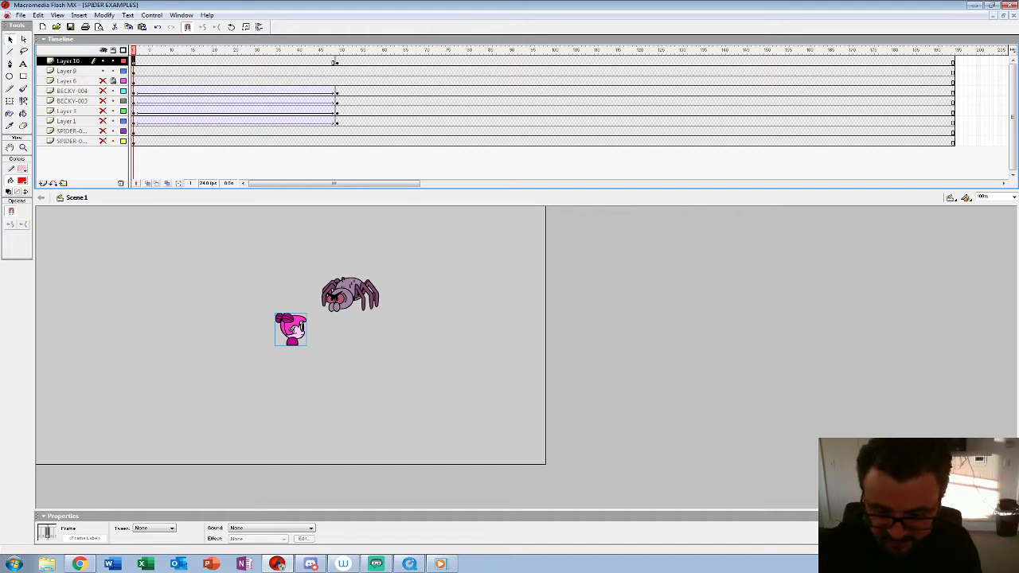
drag(290, 329, 187, 422)
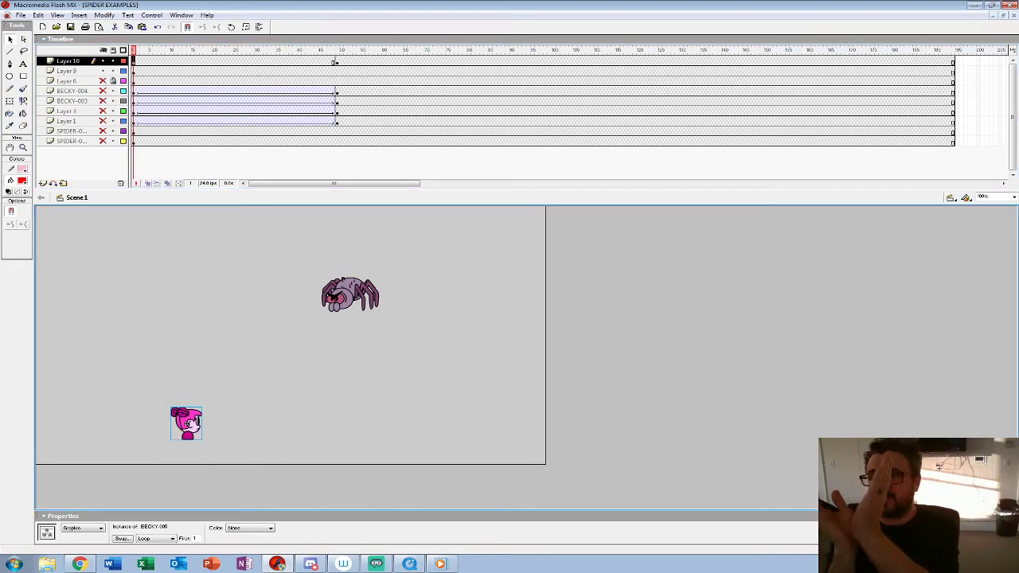
key(Return)
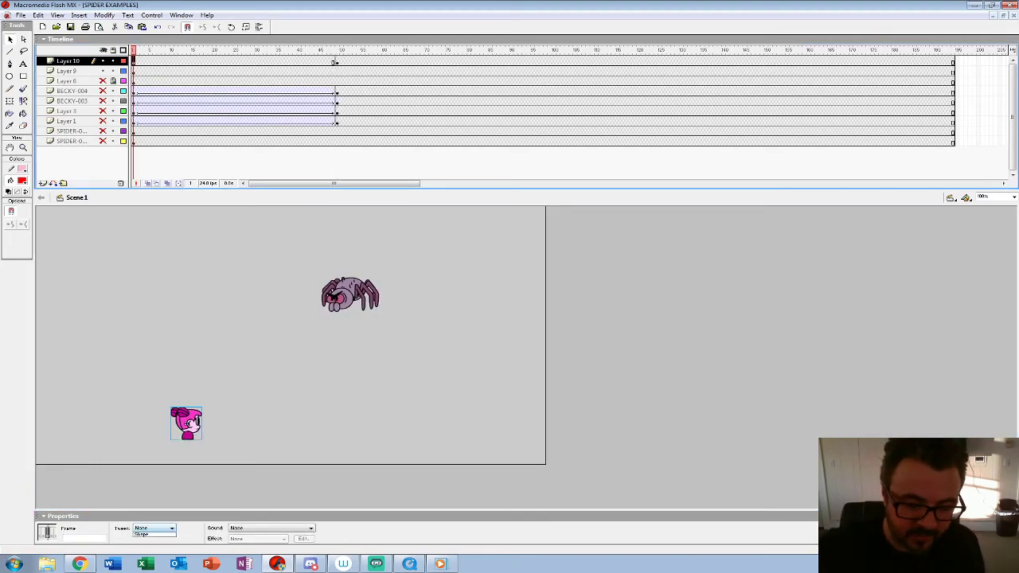
Step: Apply a Motion tween to Becky on Layer 10 from frame 1 and play back the walk
click(138, 62)
click(171, 528)
click(145, 540)
key(Return)
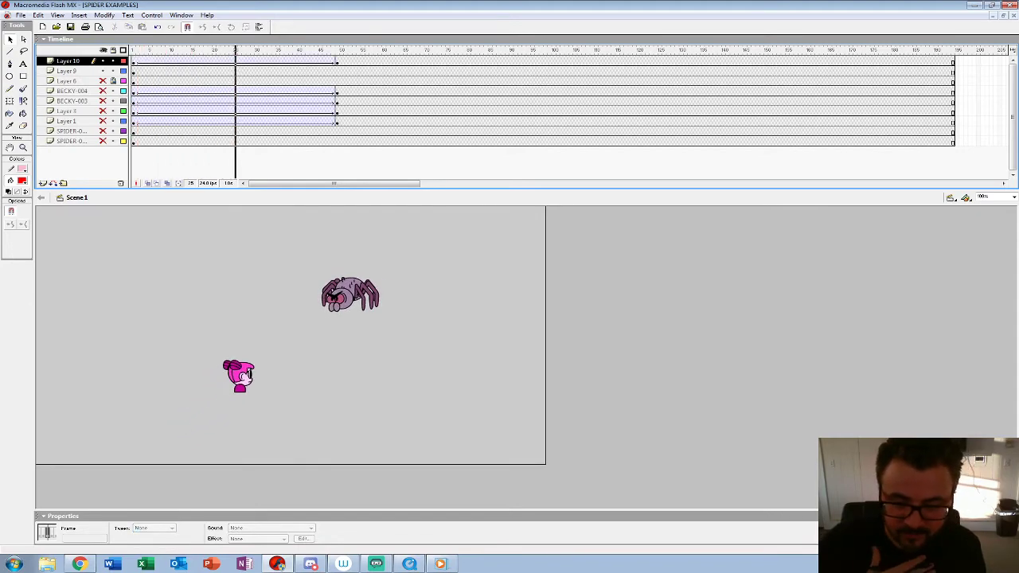
Step: Move Becky's frame 1 starting position on Layer 10 closer to the spider and replay the fight
click(134, 61)
drag(194, 421, 231, 388)
key(Return)
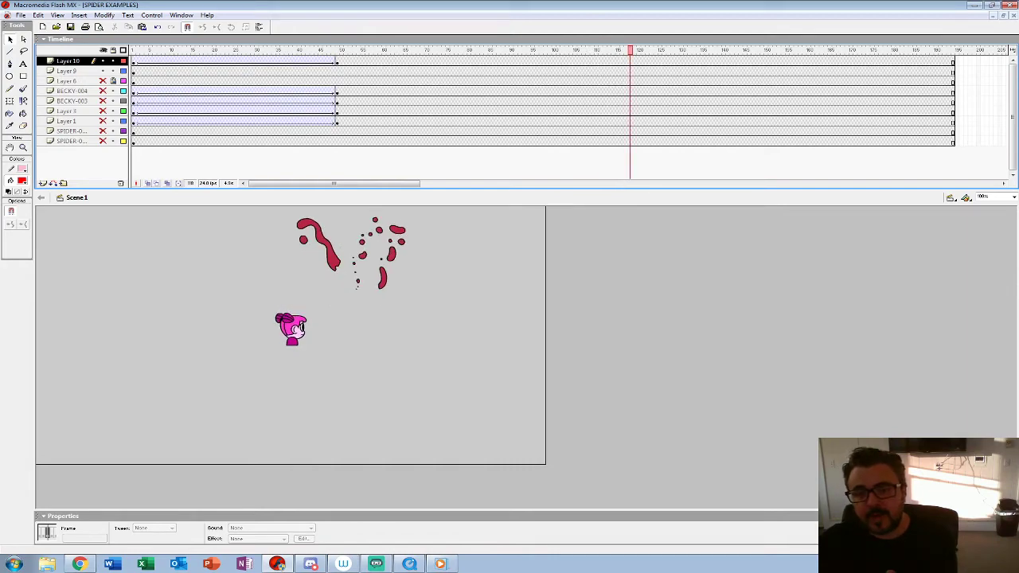
Step: Play back the combo from frame 48 in Scene 1 and inspect the spider's reaction around frame 81
click(333, 61)
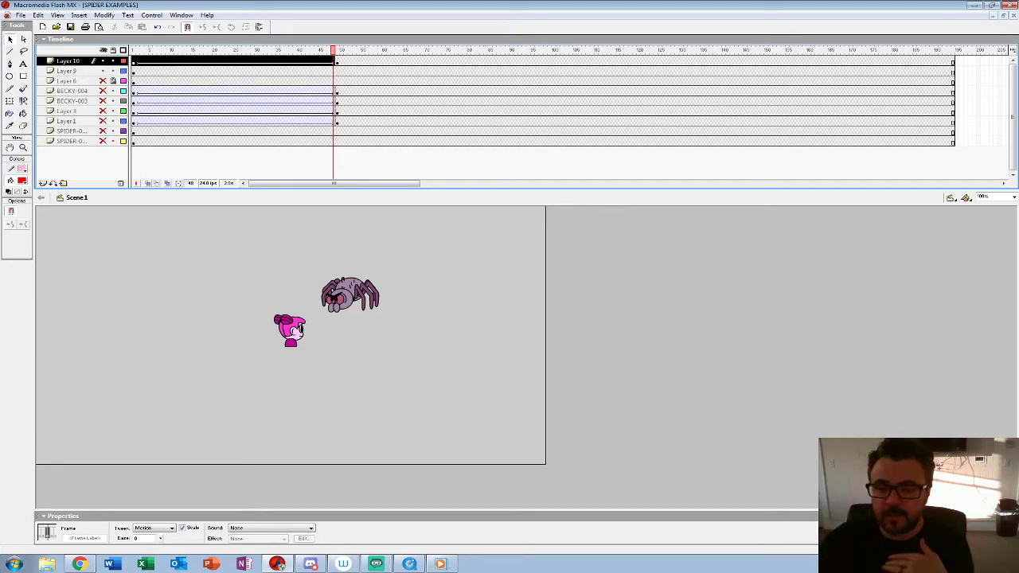
key(Return)
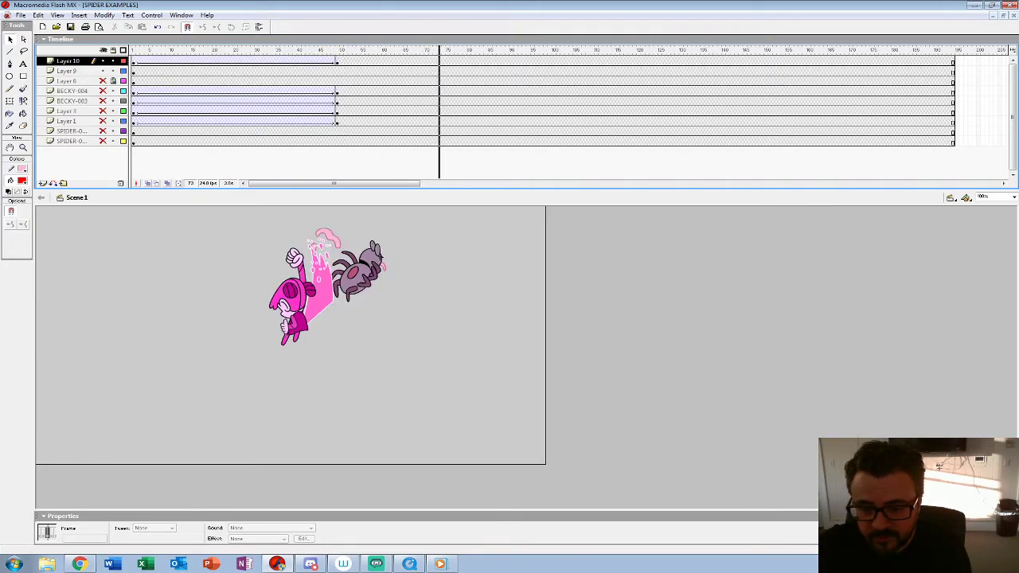
drag(503, 50, 473, 50)
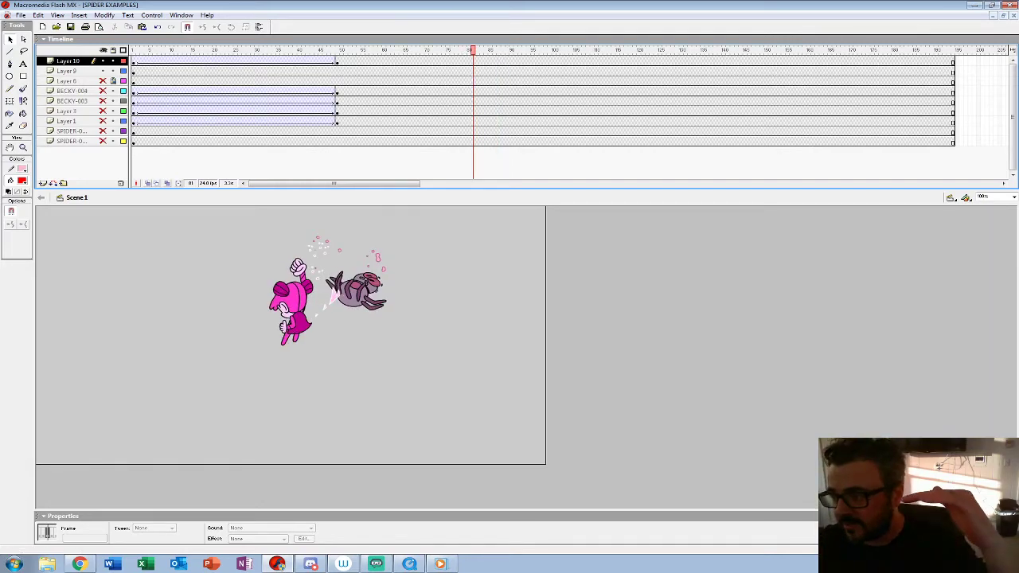
Step: Switch from the SPIDER EXAMPLES and Becky character documents to SPIDER-LIB7
click(993, 16)
click(73, 506)
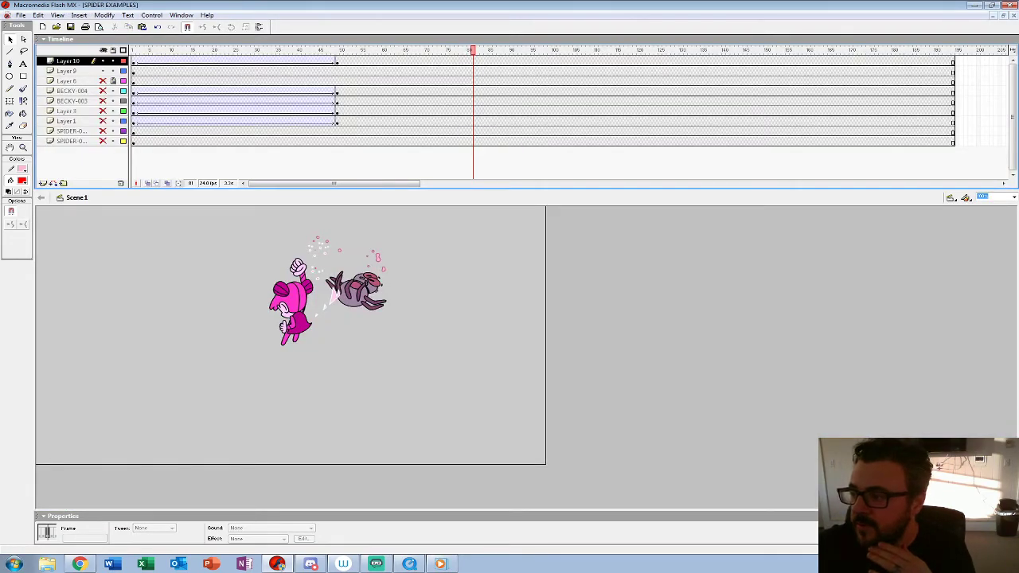
click(992, 15)
click(159, 506)
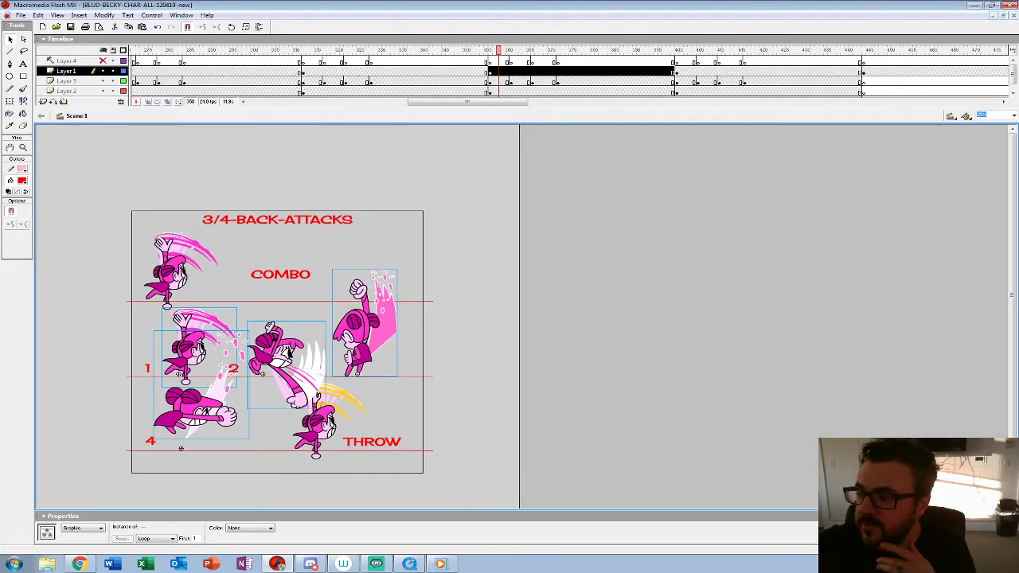
click(993, 15)
click(62, 516)
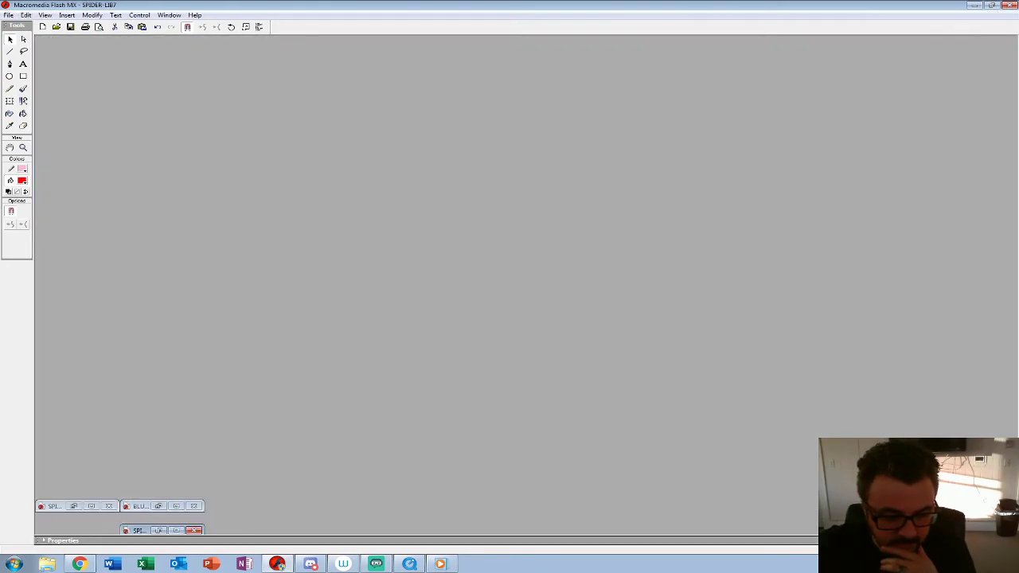
click(159, 530)
Step: Open the spider's SPIN-BACK-GETUP symbol for editing from frame 109 on Layer 16, with the whole spider in view
drag(681, 50, 592, 50)
click(362, 394)
right_click(363, 394)
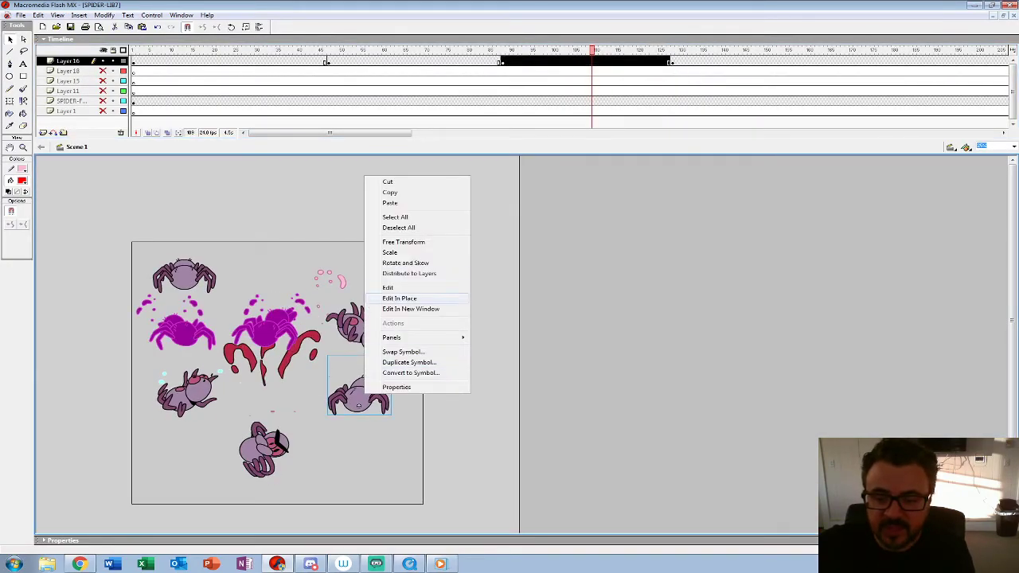
click(398, 287)
key(Return)
click(23, 147)
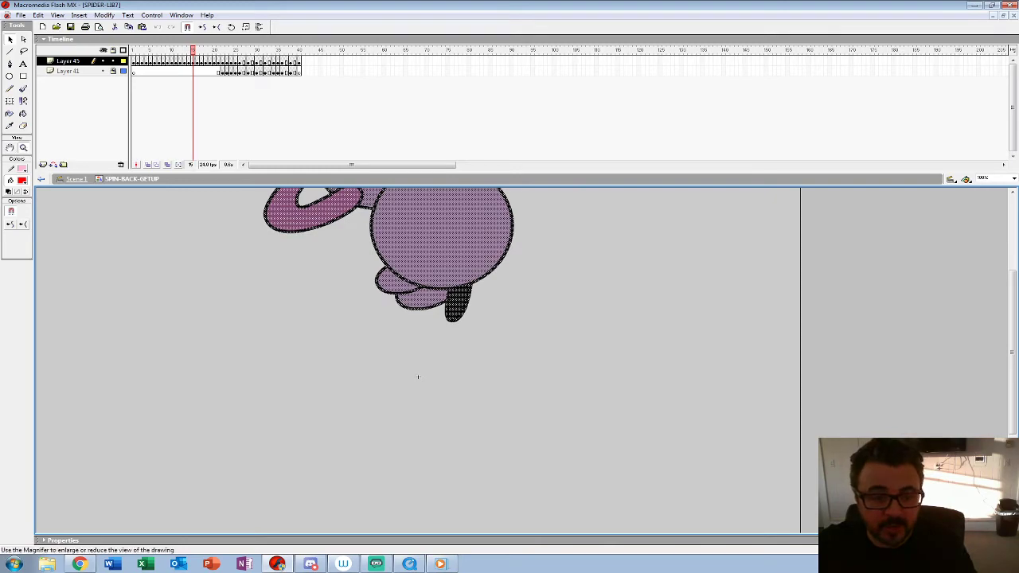
alt+click(318, 319)
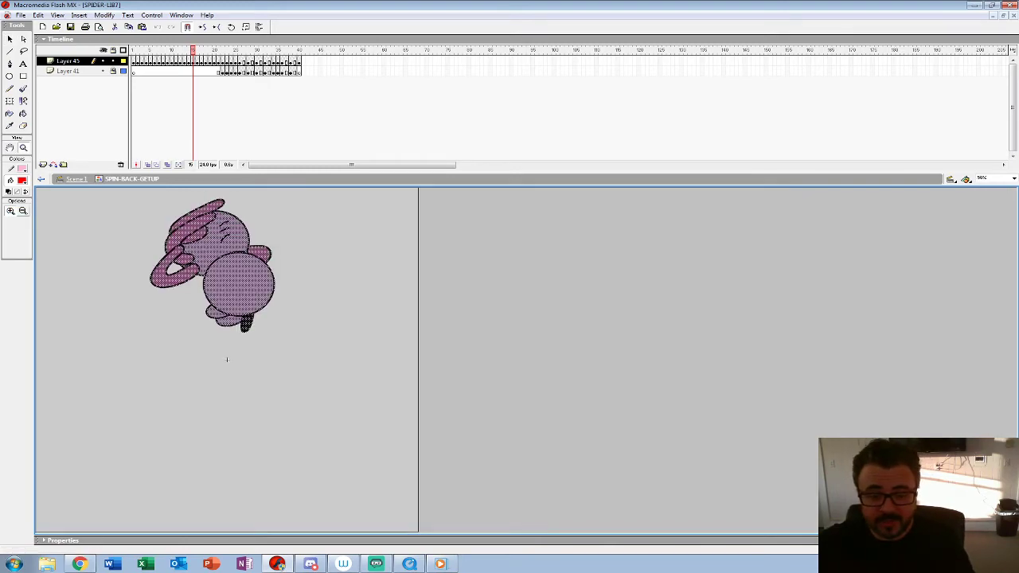
Step: Play back SPIN-BACK-GETUP, inspect its landing frames from frame 22 onward, and return to Scene 1
key(Return)
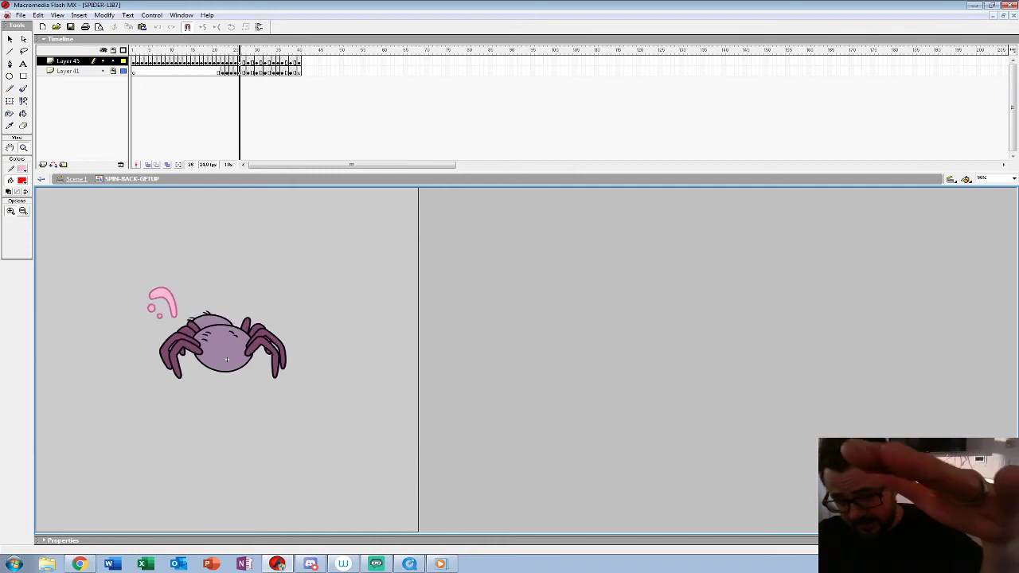
drag(231, 50, 219, 50)
click(223, 61)
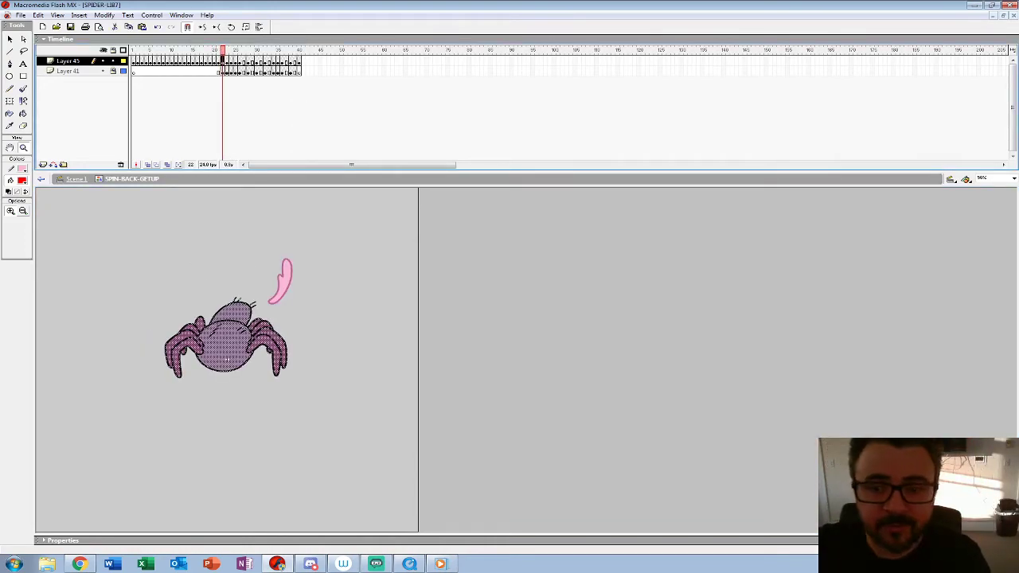
click(300, 61)
key(ctrl+e)
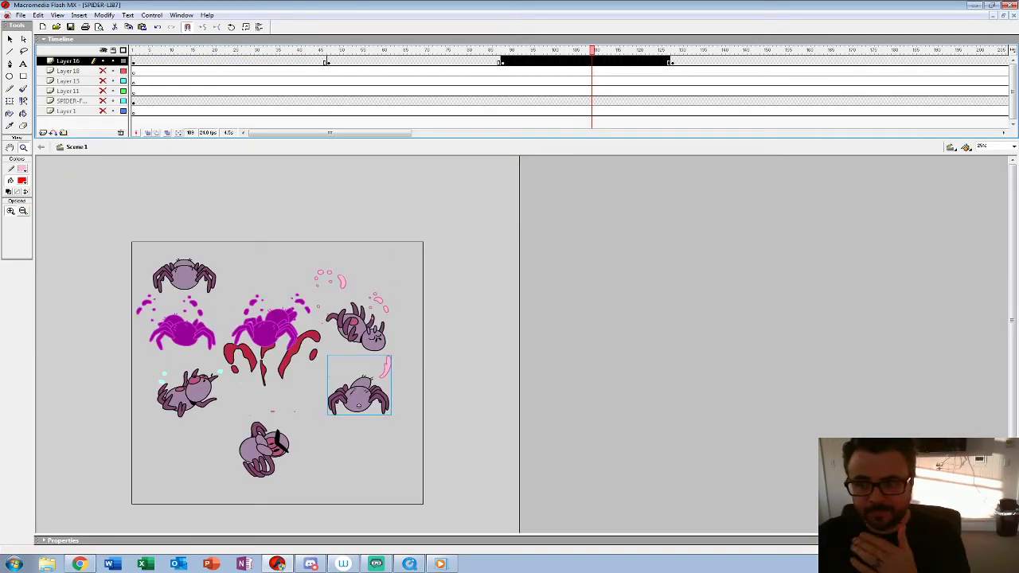
Step: Examine the spider poses on Layer 16 in Scene 1 at frames 73, 131 and 64
click(439, 62)
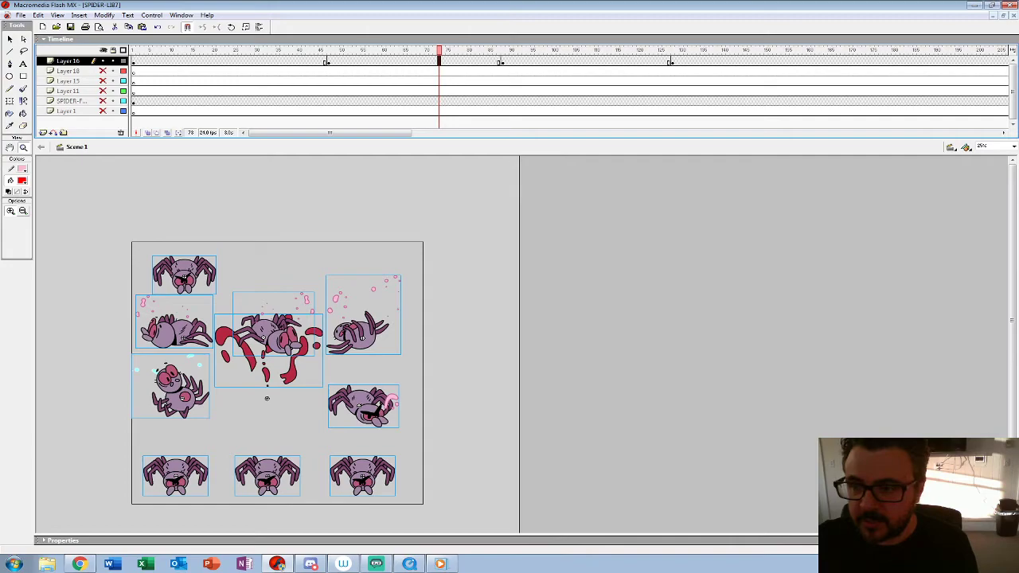
click(685, 62)
click(277, 365)
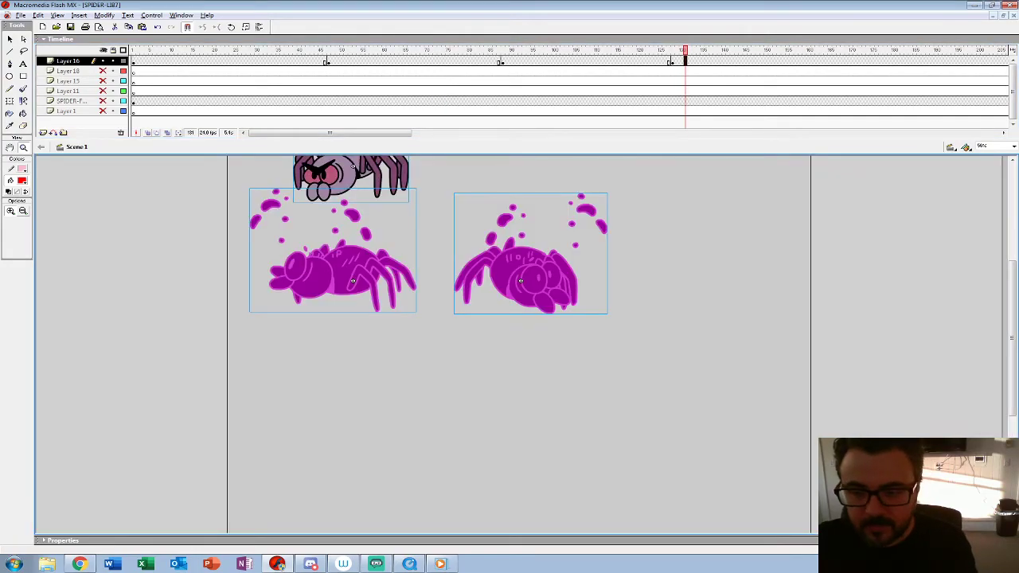
alt+click(335, 299)
click(400, 62)
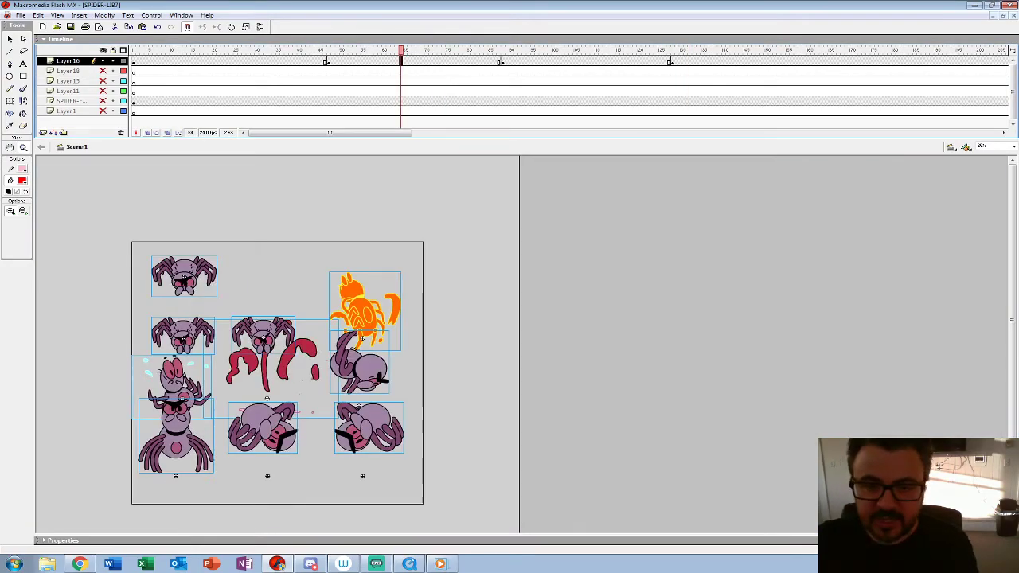
Step: Hide Layer 16 to check the remaining stage contents, and show it again at frame 1
key(Delete)
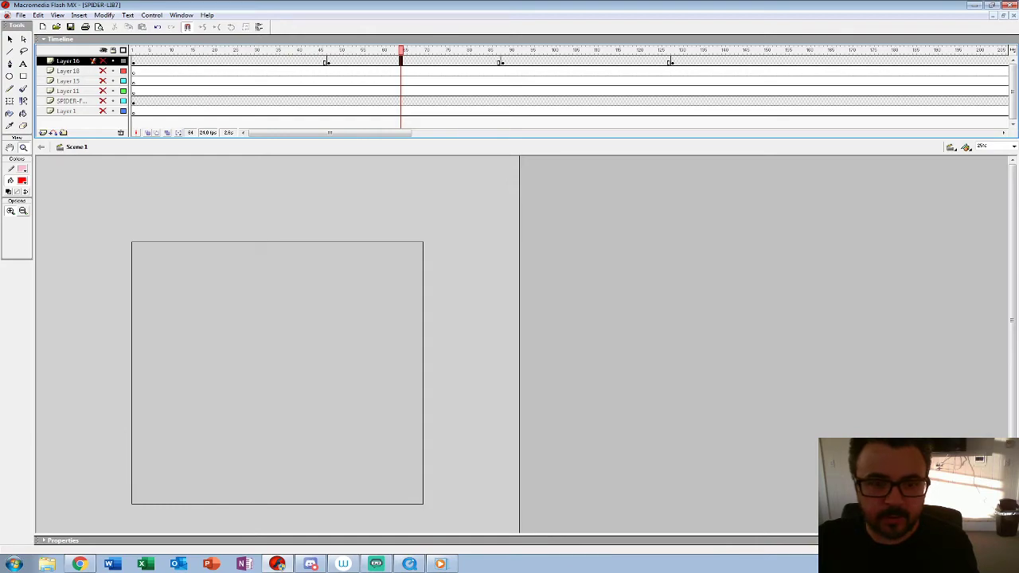
drag(102, 71, 102, 110)
click(188, 61)
drag(103, 71, 103, 111)
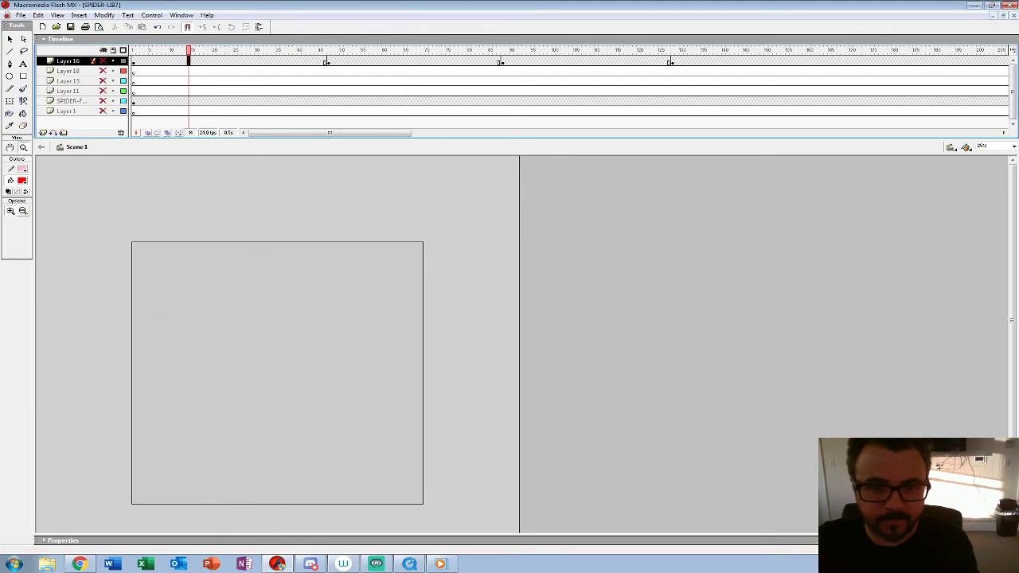
click(133, 62)
click(103, 62)
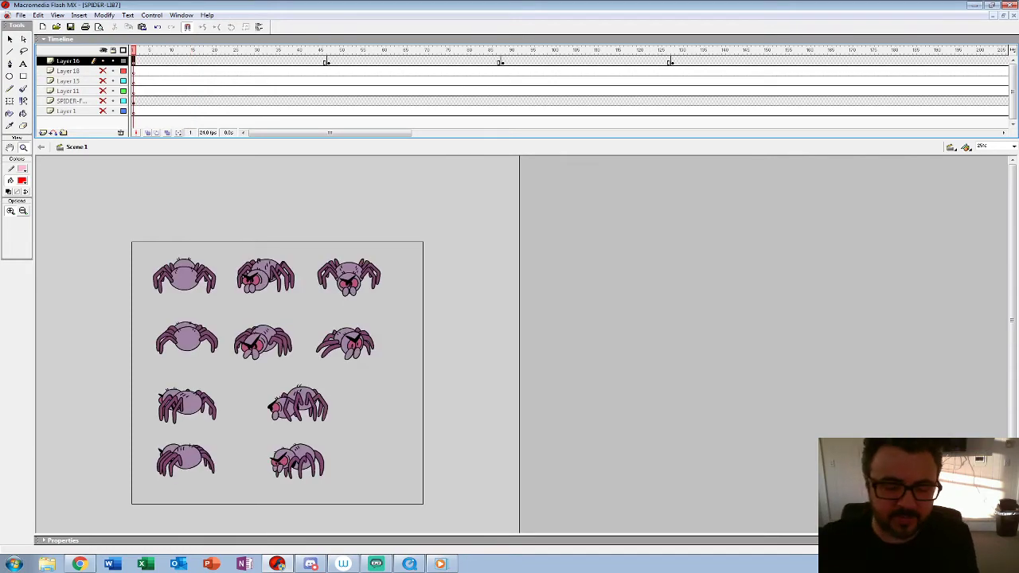
Step: Select the middle spider in the second row at frame 1 and enlarge the timeline area
key(v)
click(264, 343)
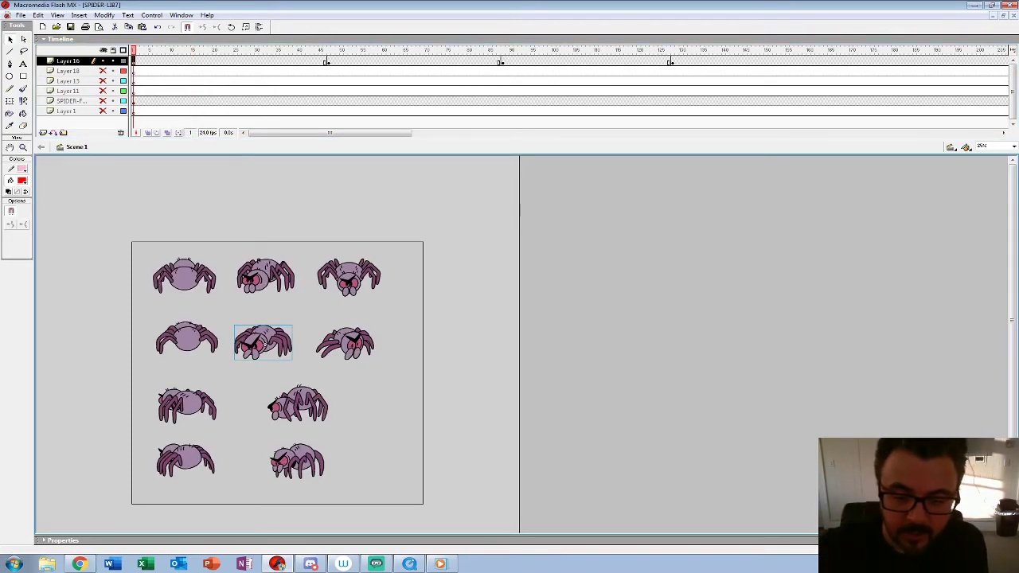
double_click(263, 343)
drag(264, 140, 265, 217)
key(Return)
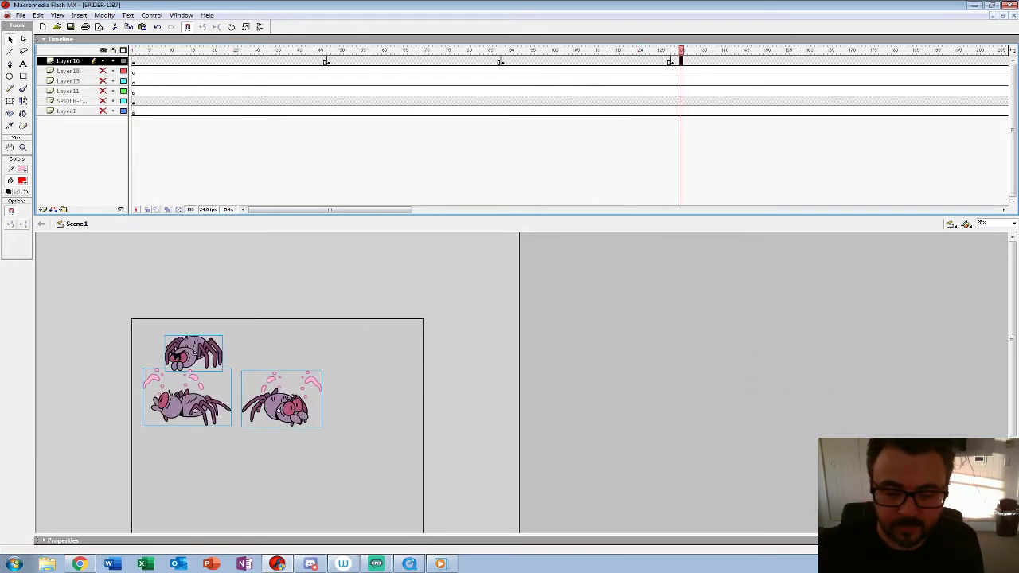
Step: Step back and forth around frame 129 in Scene 1 to examine the 3/4-view spider's idle and hit reactions
click(366, 446)
scroll(366, 446, down, 1)
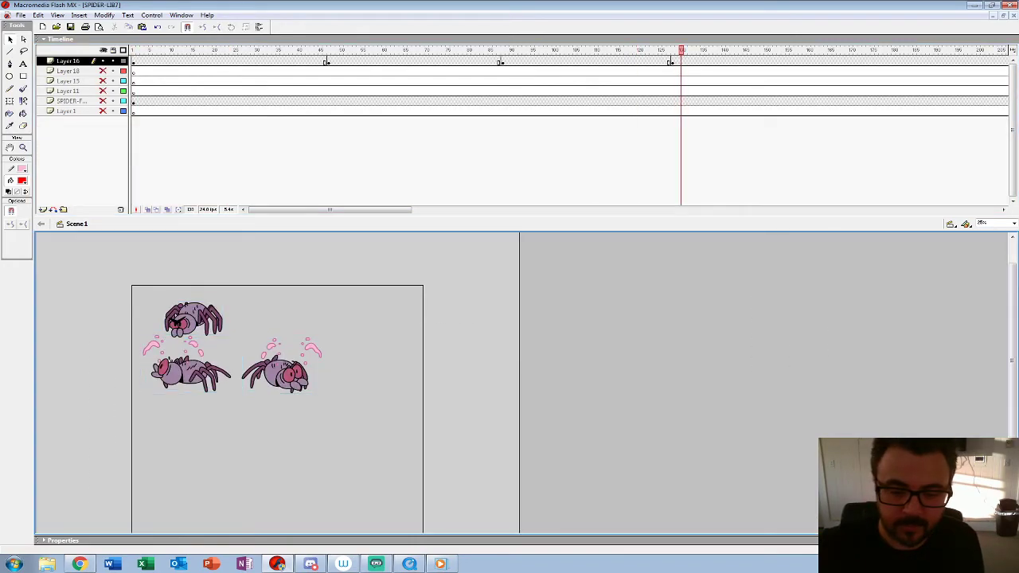
scroll(366, 382, down, 1)
key(comma)
key(comma)
key(comma)
key(comma)
key(comma)
key(comma)
key(comma)
key(comma)
key(period)
key(period)
key(period)
key(period)
key(period)
key(period)
key(period)
key(comma)
key(comma)
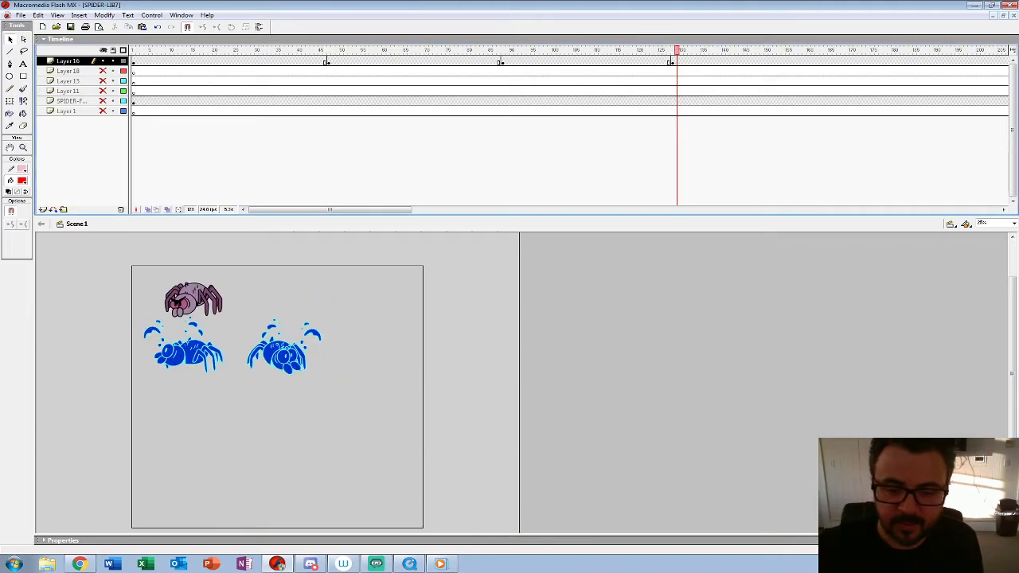
Step: Place a copy of the 3/4-view idle spider directly beneath the hit-reaction spider at frame 129
click(194, 301)
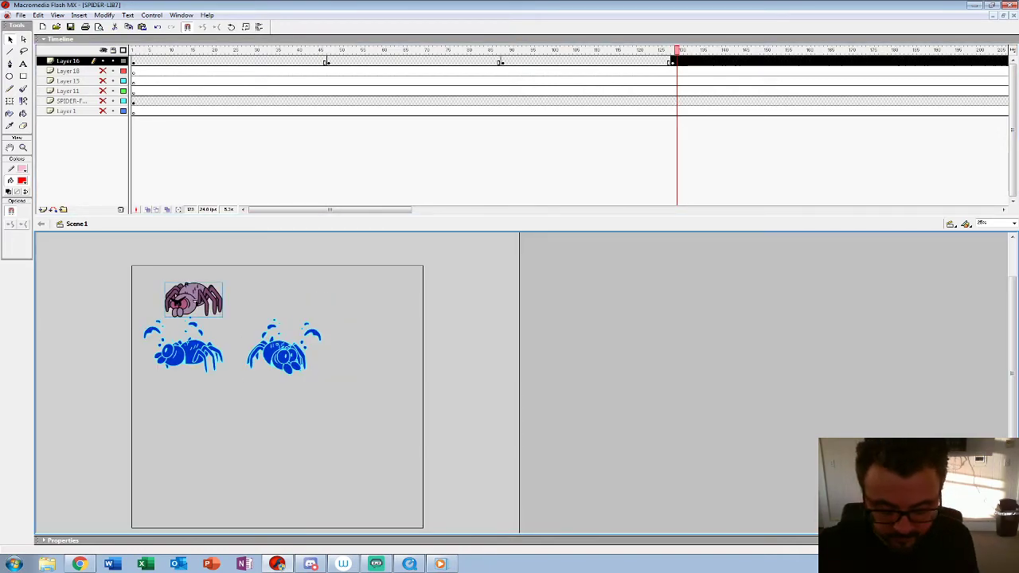
drag(194, 301, 193, 420)
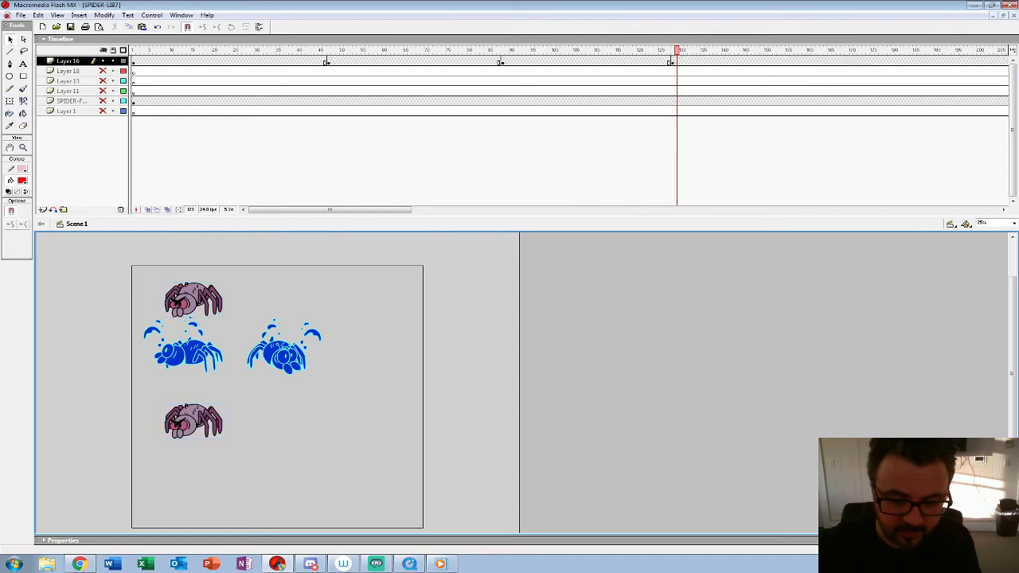
click(105, 15)
click(89, 119)
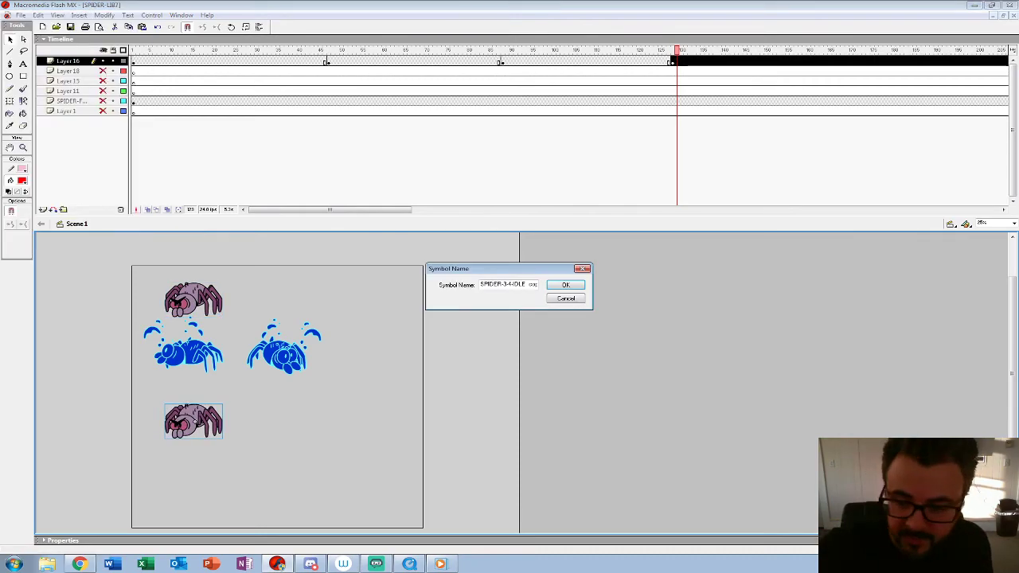
drag(512, 284, 539, 284)
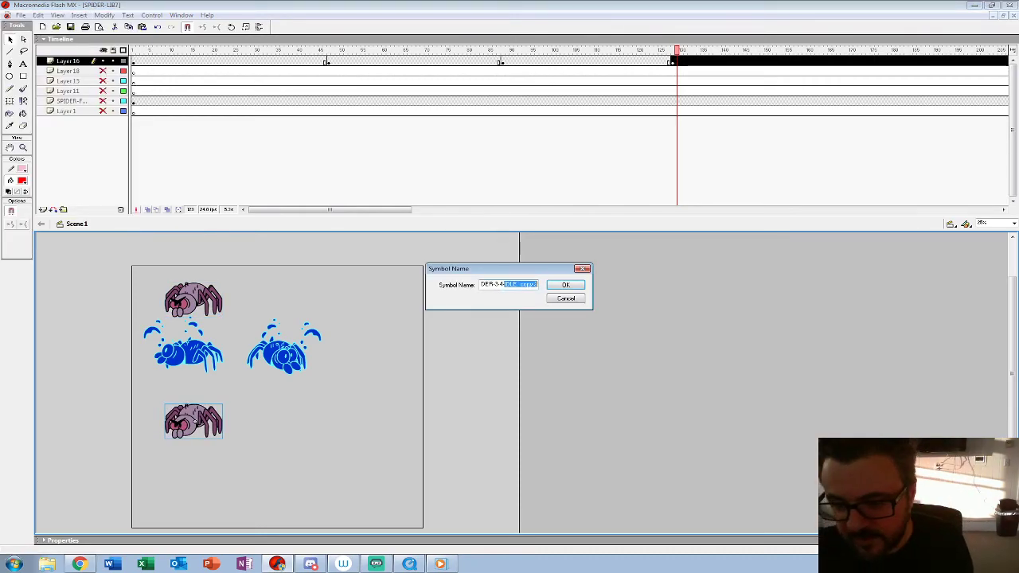
text(SP)
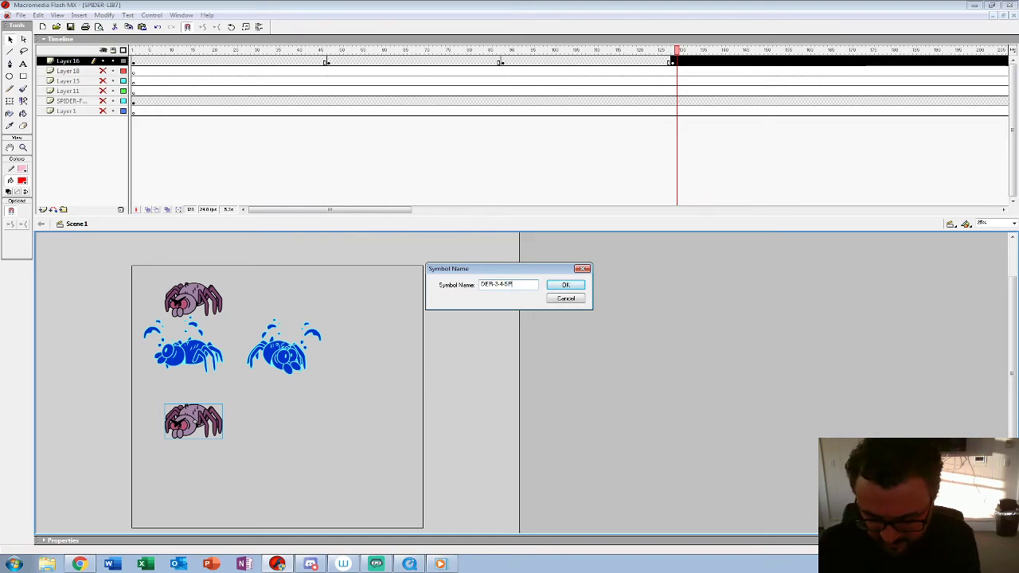
text(IN)
key(Return)
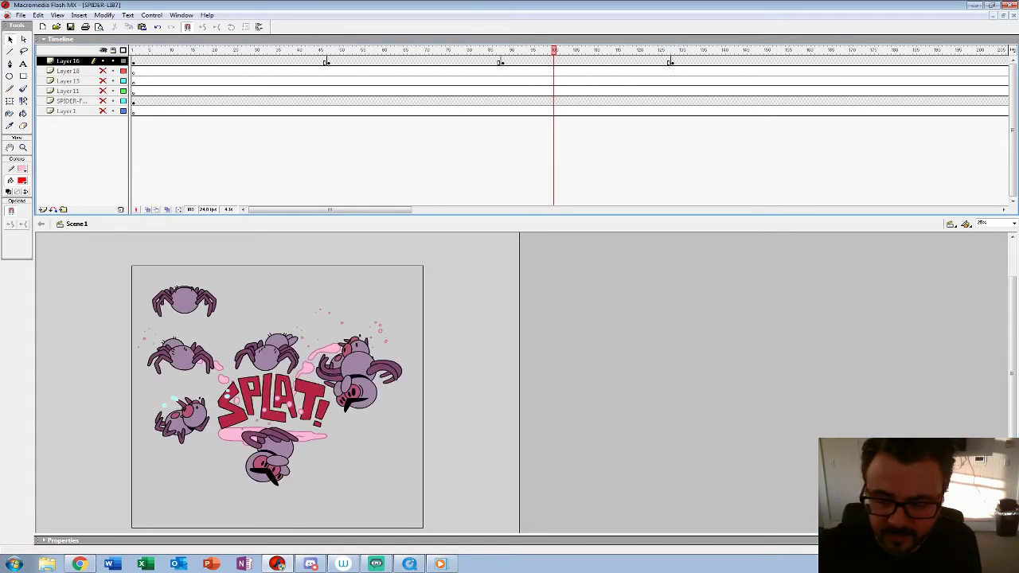
Step: Check the name of the SPIN-BACK-GETUP symbol and duplicate the copied spider's symbol as SPIDER-3-4-SPIN-GETUP
double_click(350, 398)
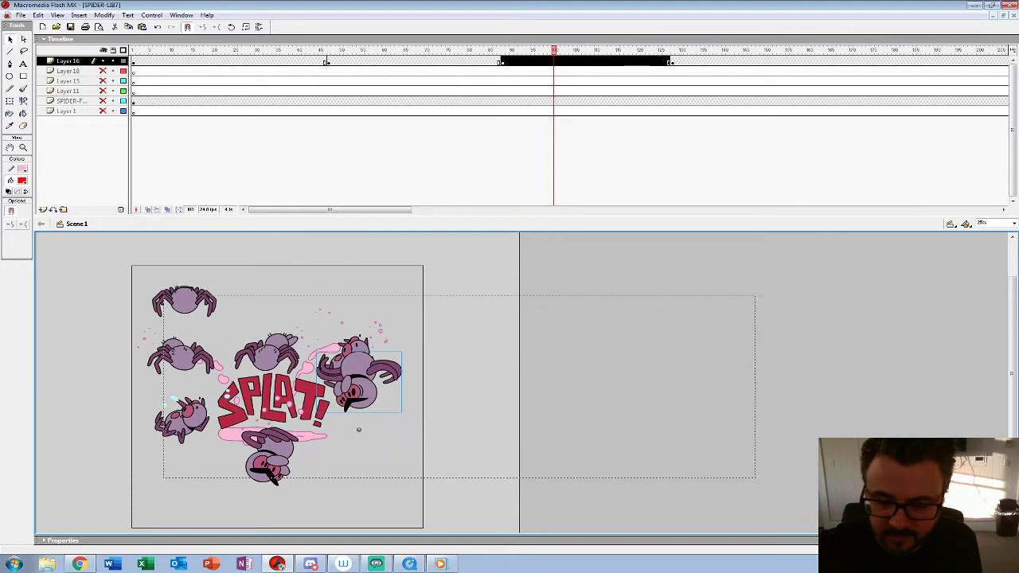
key(ctrl+e)
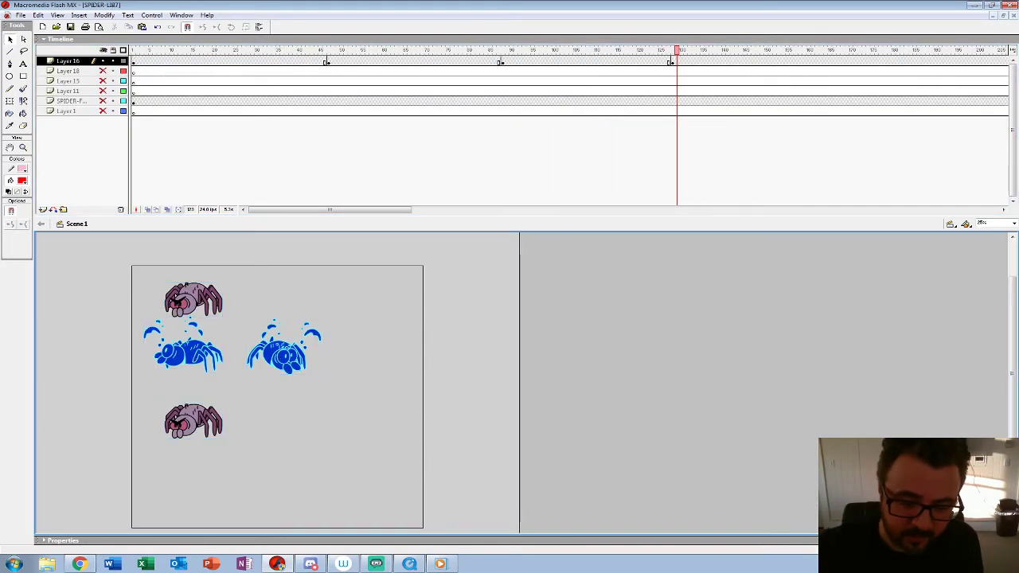
click(194, 422)
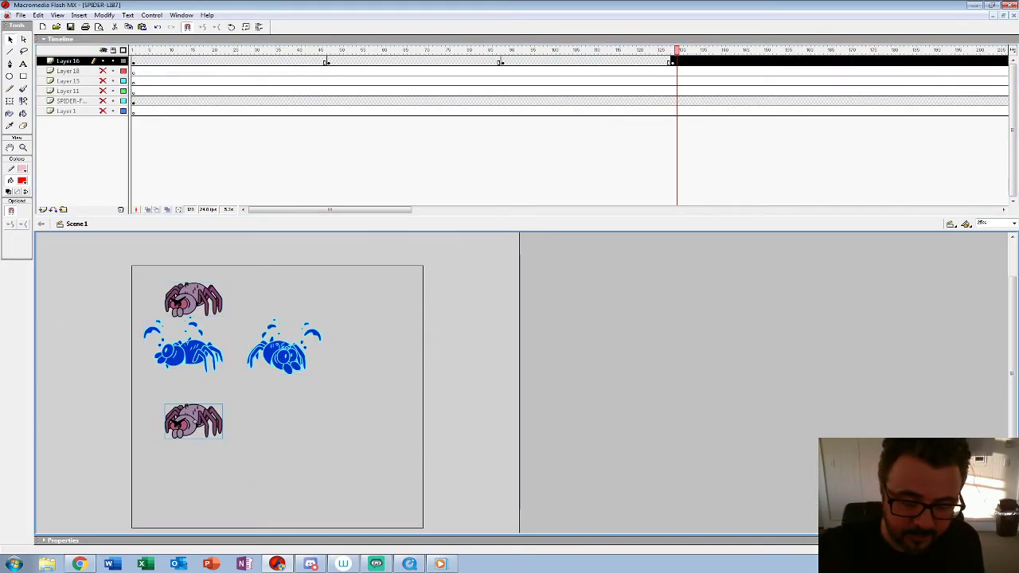
click(104, 15)
click(46, 118)
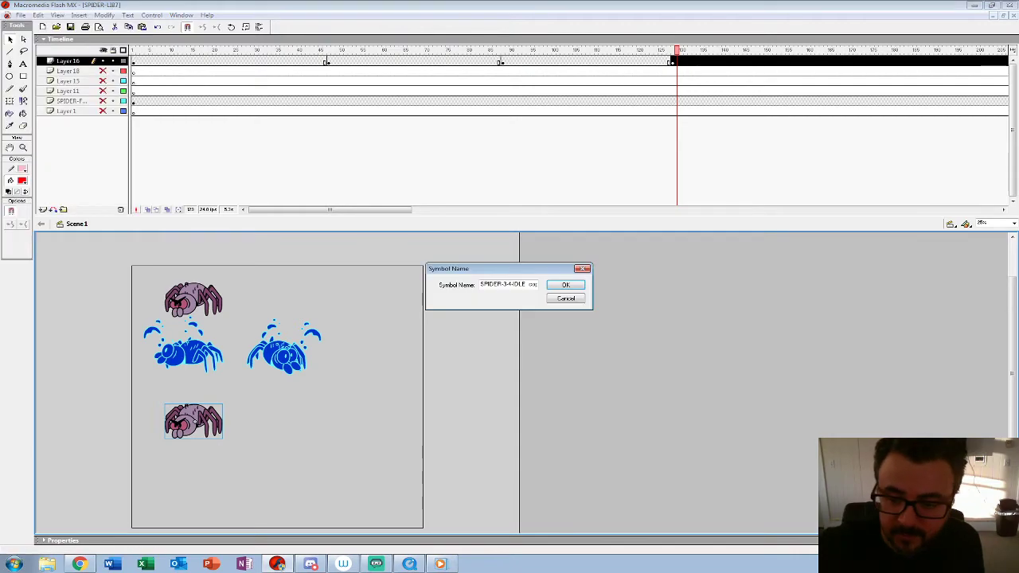
drag(513, 284, 550, 285)
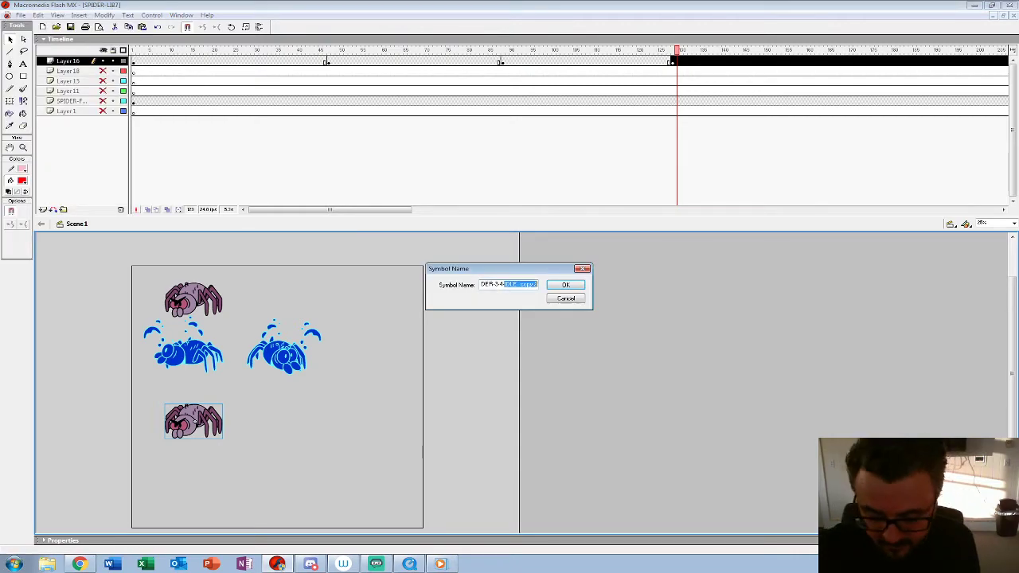
text(SPIN)
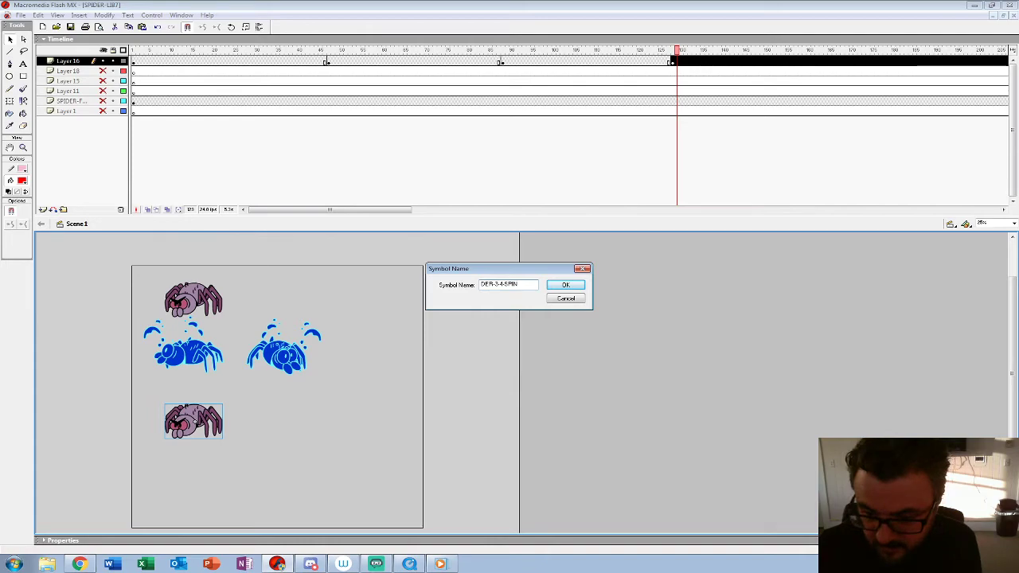
text(-GET)
text(-UP)
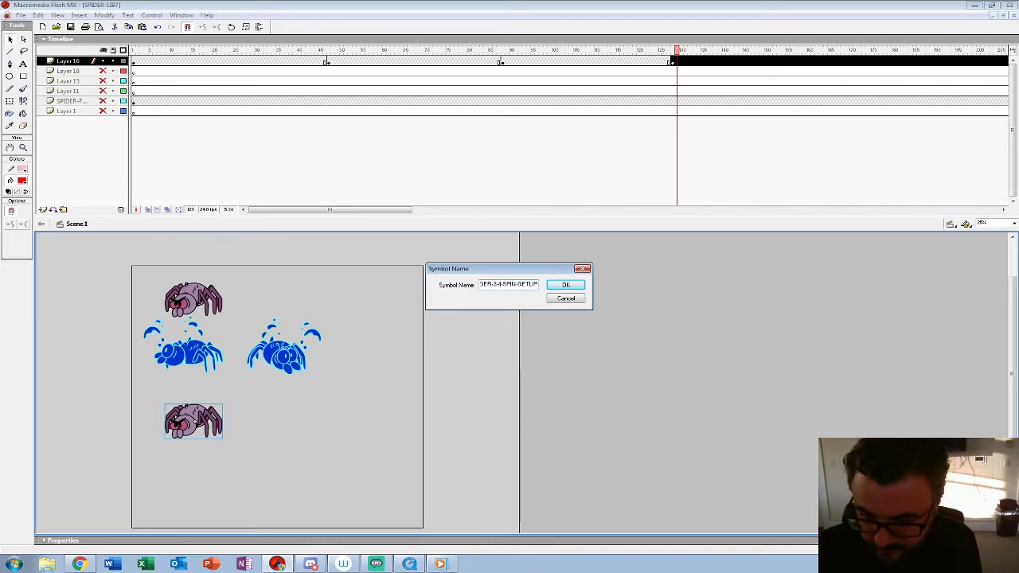
key(Return)
Step: Open SPIDER-3-4-SPIN-GETUP for editing and copy the first-frame keyframes of its spider layers to frame 25
right_click(194, 422)
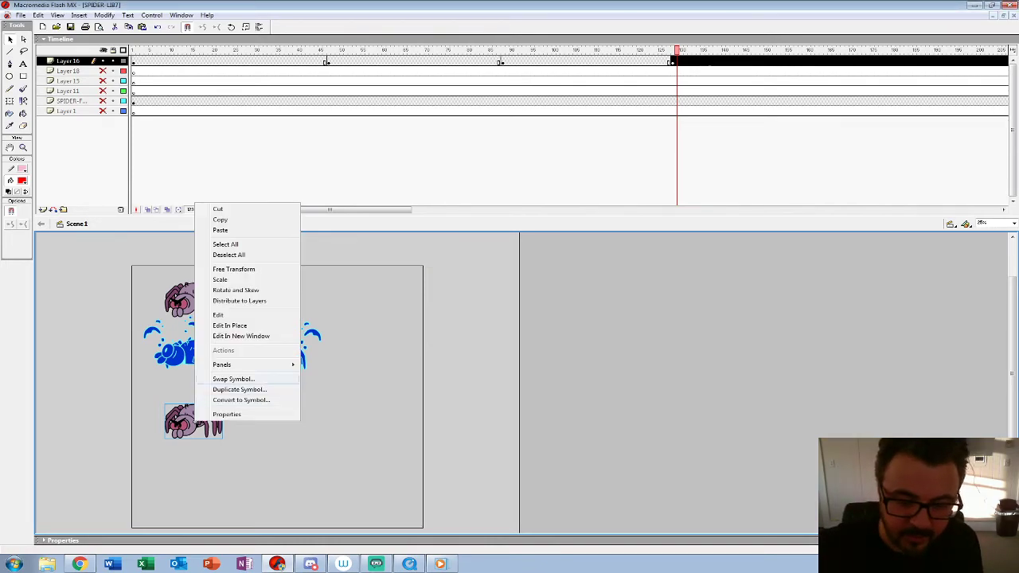
click(223, 315)
drag(114, 112, 159, 236)
drag(142, 151, 133, 71)
key(F6)
drag(128, 71, 140, 161)
click(278, 71)
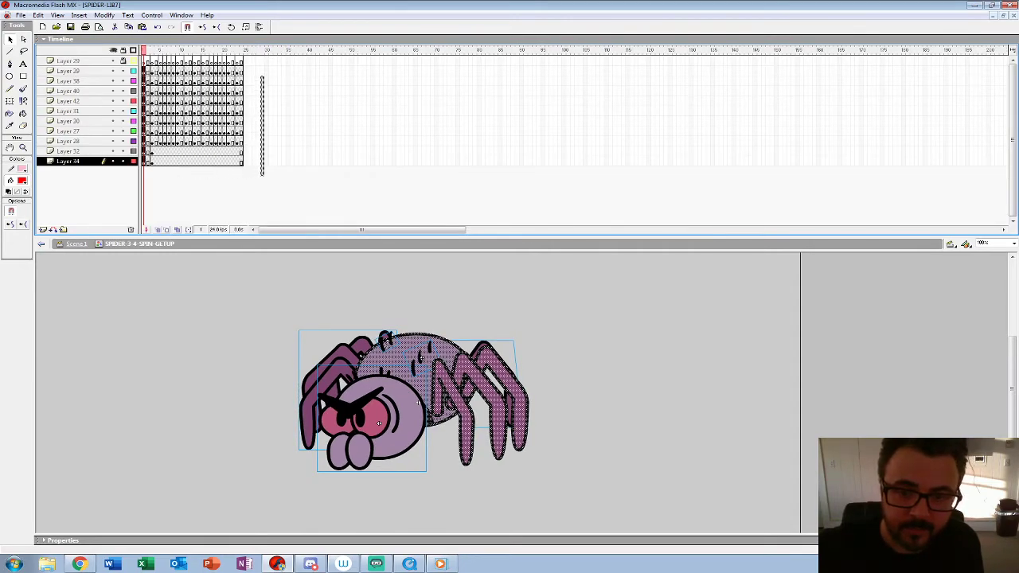
click(245, 71)
Step: Break apart the spider's parts on frame 25 and consolidate the artwork in place on Layer 34
click(418, 403)
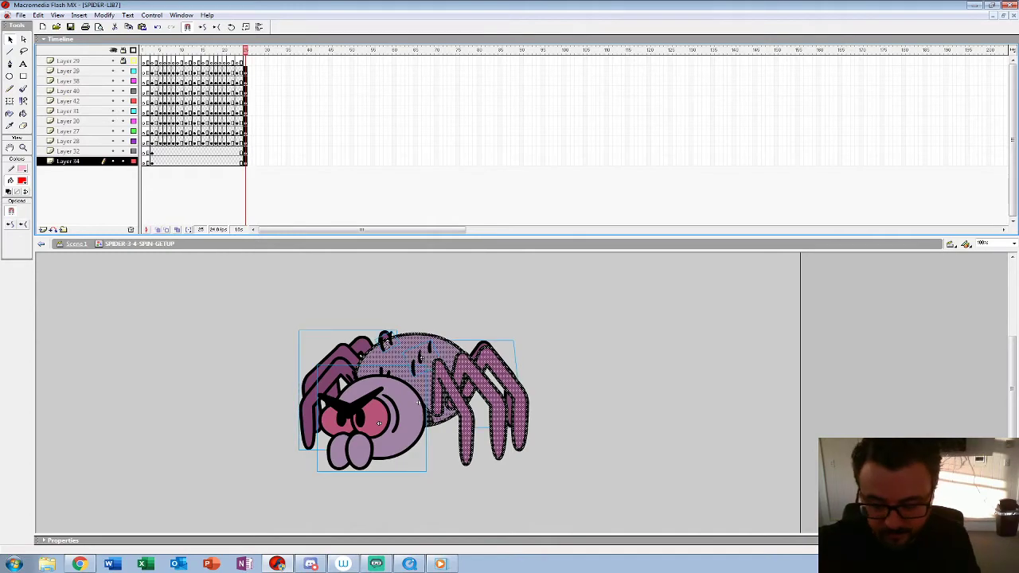
key(ctrl+b)
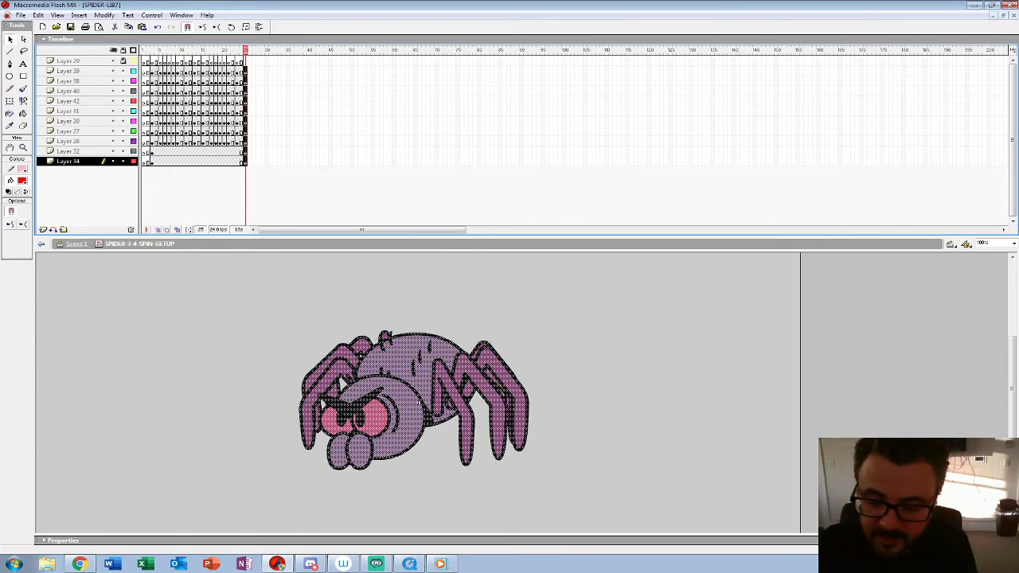
key(ctrl+shift+a)
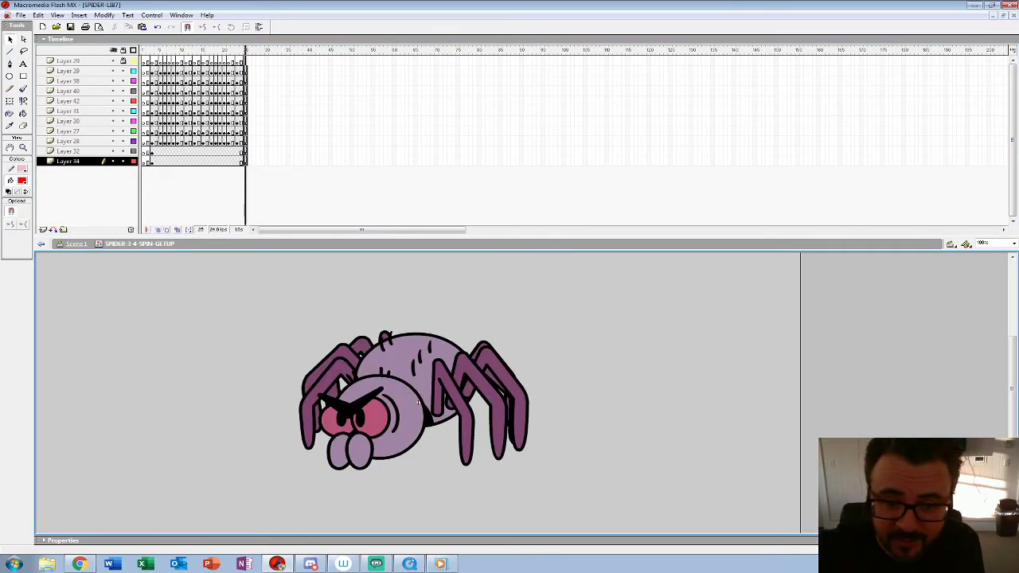
key(ctrl+a)
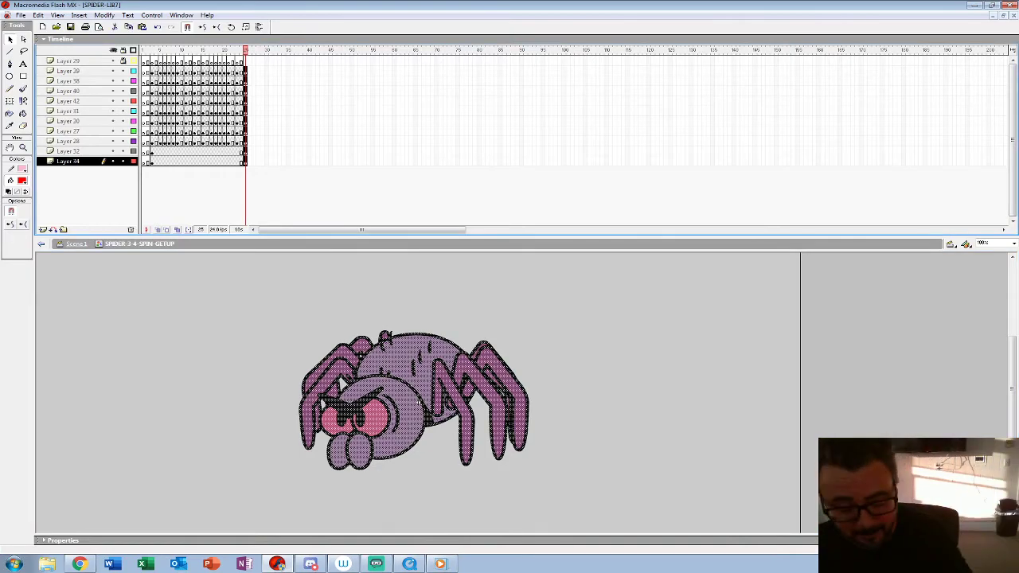
key(Delete)
key(ctrl+z)
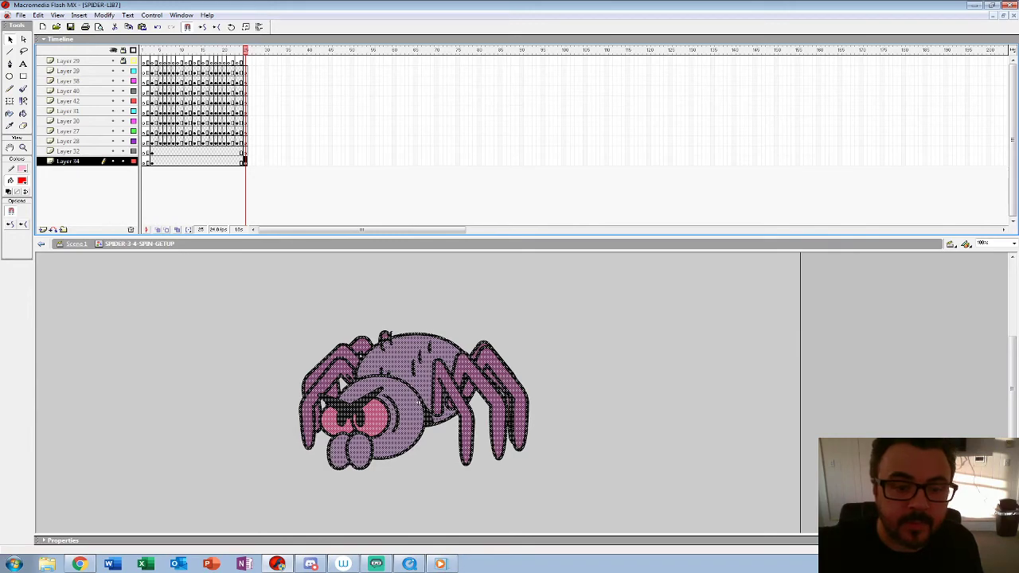
Step: Add a layer between Layer 29 and Layer 39 and give it individual keyframes on frames 1 to 21
click(43, 229)
drag(68, 162, 68, 67)
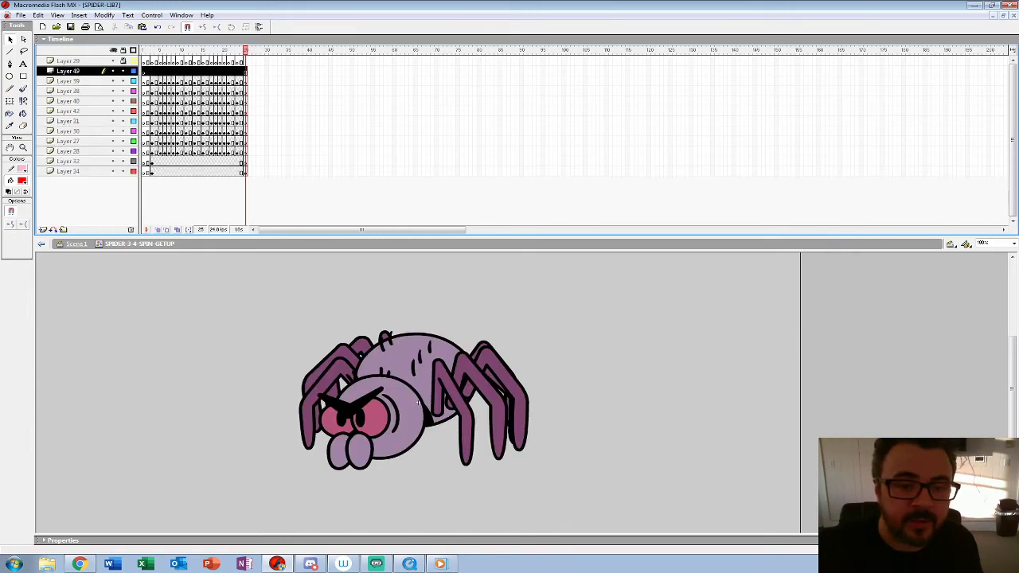
key(ctrl+alt+v)
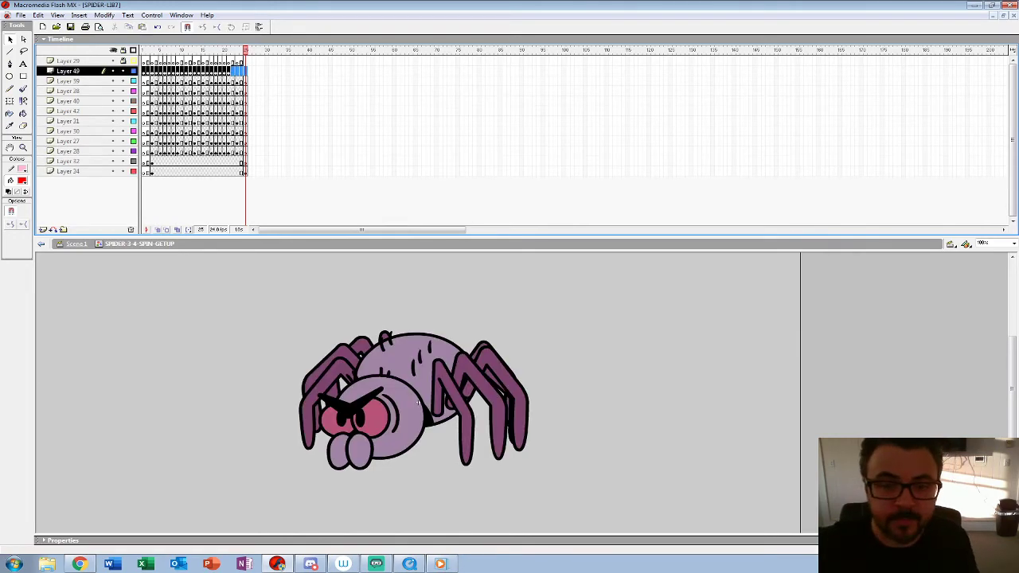
click(310, 102)
Step: Clear the idle keyframes before frame 25 on the spider layers and place the spin poses frame by frame on Layer 34
drag(151, 81, 241, 171)
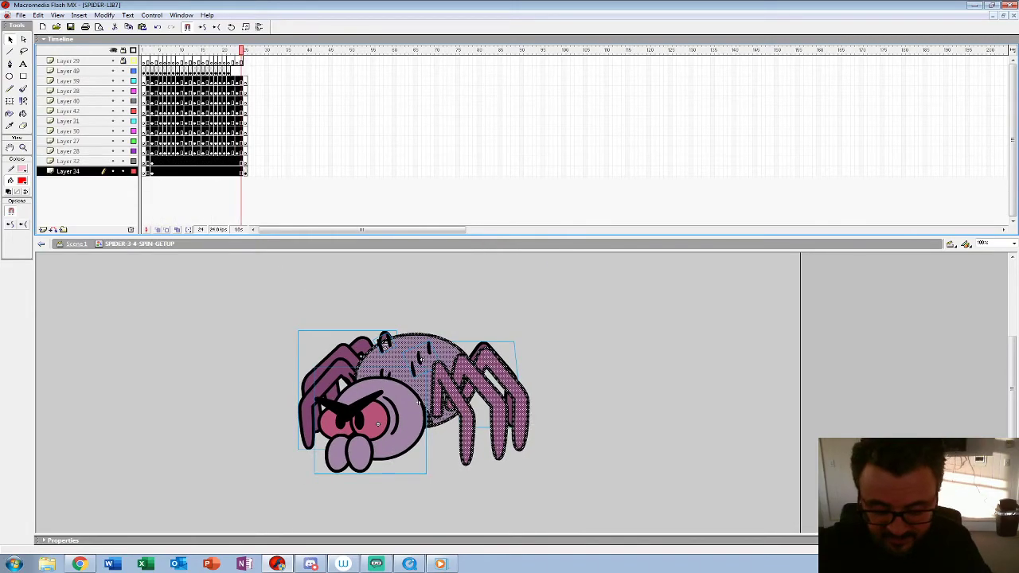
key(shift+F6)
click(229, 51)
drag(228, 50, 216, 171)
click(69, 71)
Step: Play back the spin poses, delete the artwork on frame 22 of Layer 34, and return to Scene 1
key(Return)
key(z)
key(ctrl+minus)
key(ctrl+minus)
key(Return)
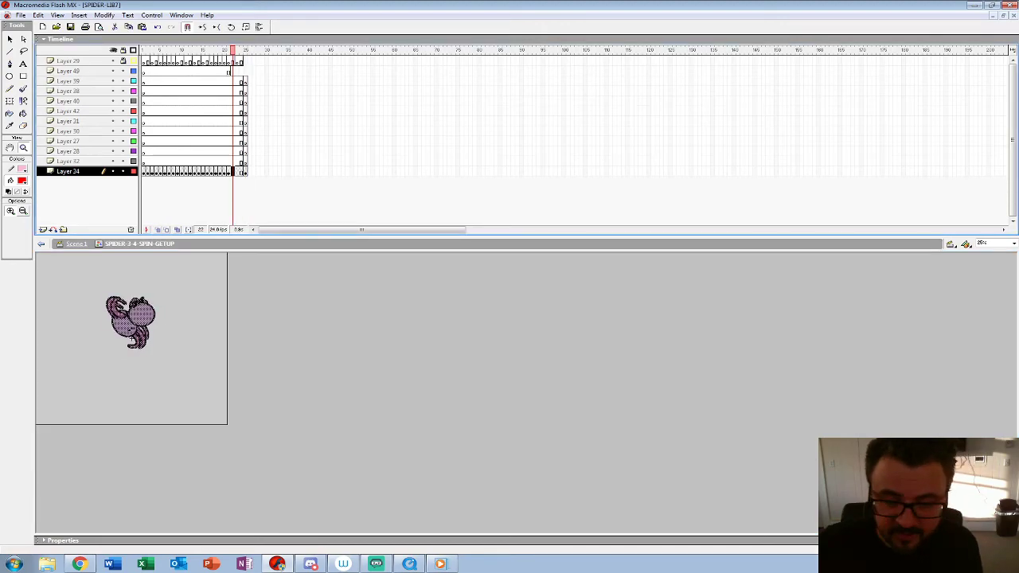
key(Delete)
key(ctrl+e)
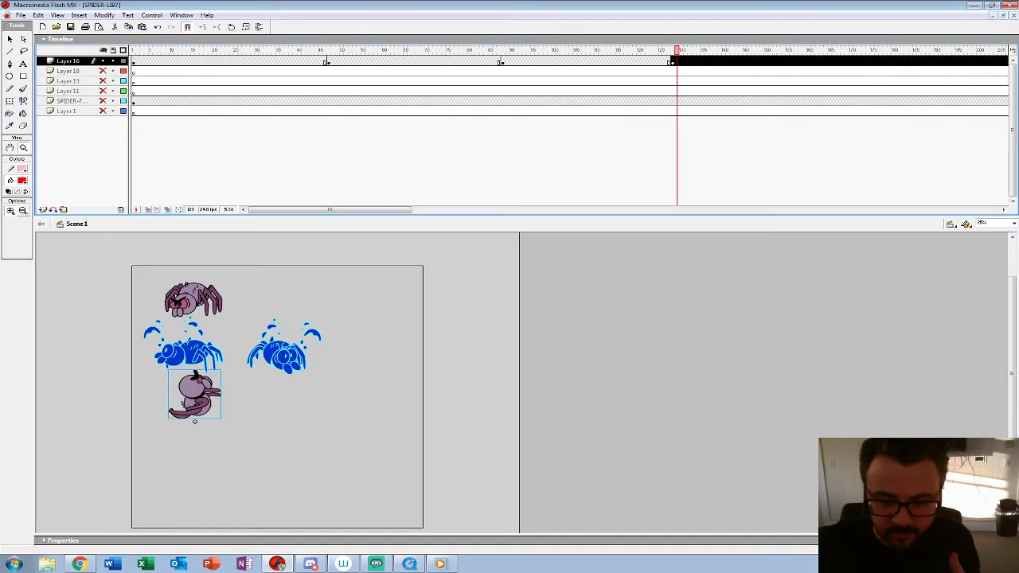
Step: Open the SPIN-FRONT-GETUP symbol from frame 67 of Scene 1 and play its animation for reference
drag(676, 50, 413, 50)
right_click(370, 404)
click(10, 39)
click(371, 408)
right_click(371, 407)
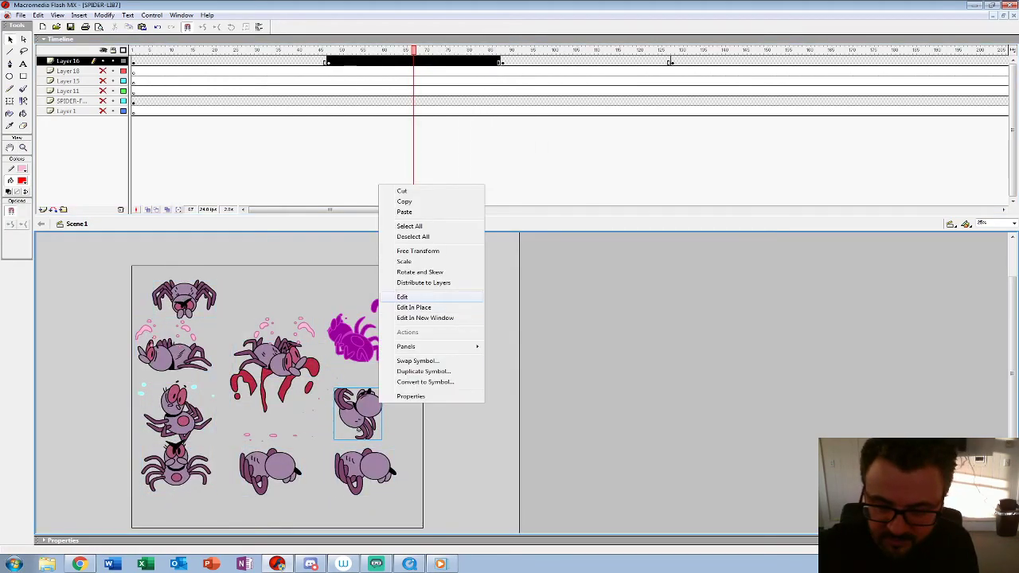
click(394, 296)
key(z)
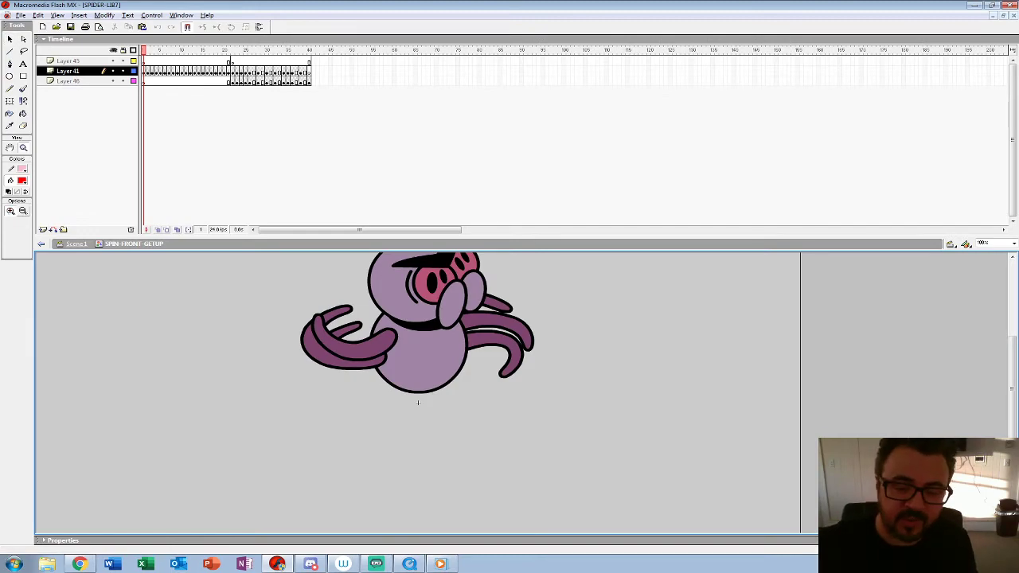
alt+click(417, 403)
key(Return)
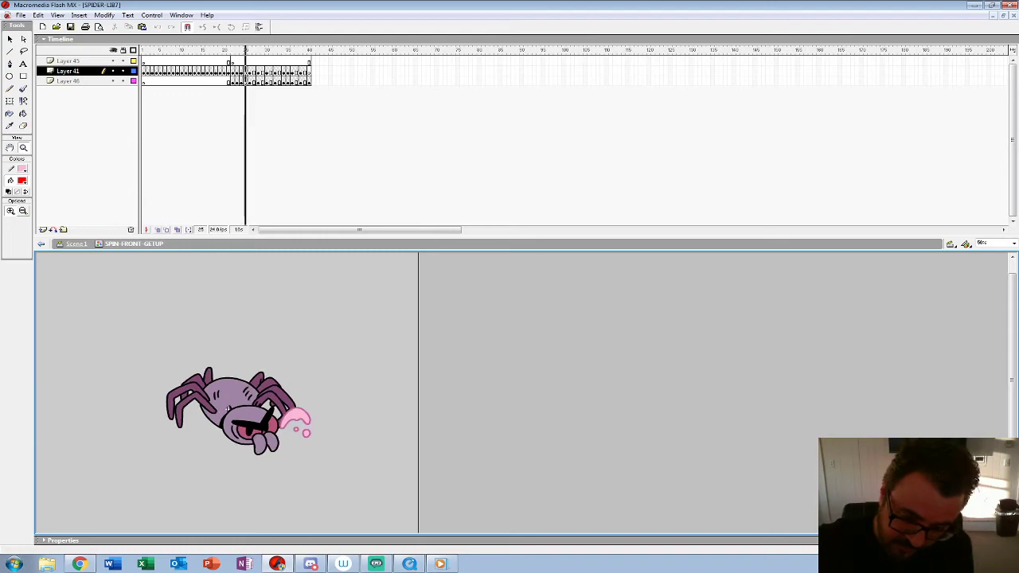
Step: Examine the SPIN-FRONT-GETUP poses frame by frame around frames 19 to 25 and play the animation again
key(comma)
key(comma)
key(comma)
key(comma)
key(comma)
key(comma)
key(comma)
key(comma)
key(comma)
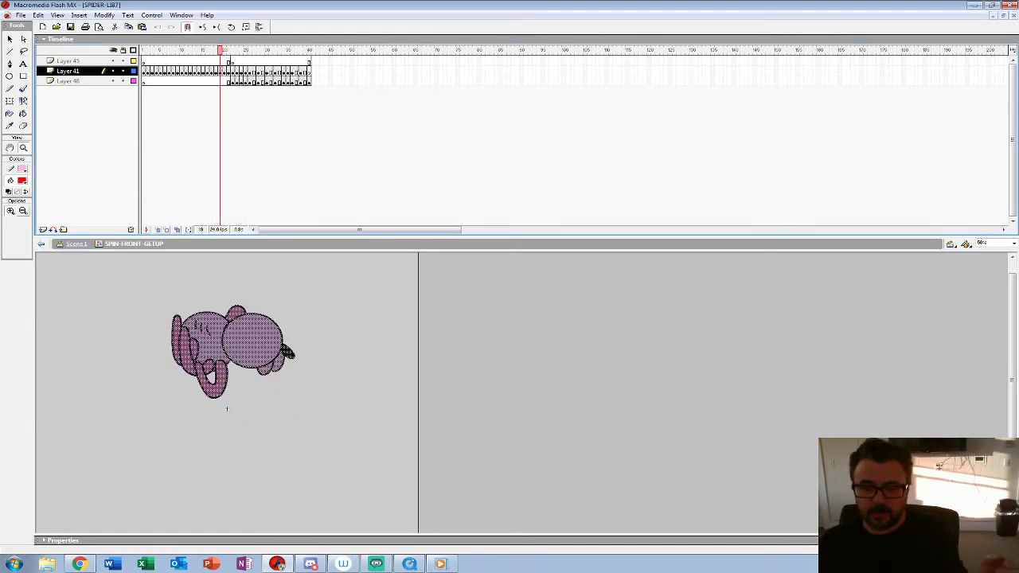
key(period)
key(period)
key(period)
key(period)
key(period)
key(period)
key(period)
key(period)
key(period)
key(period)
key(period)
key(Return)
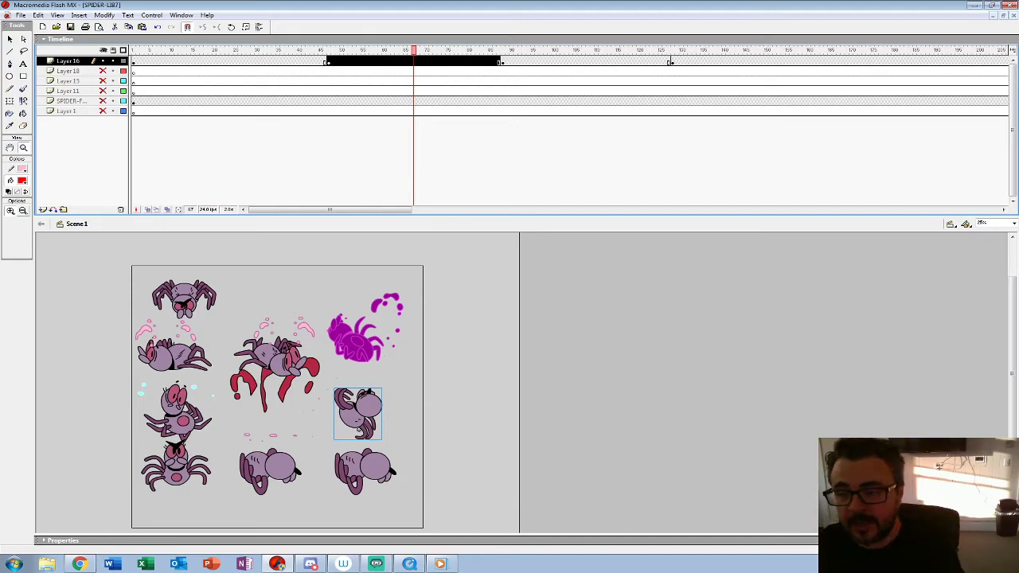
Step: Play the Scene 1 timeline from frame 130 and from frame 48 to compare the spiders' spin reactions
click(644, 61)
click(685, 62)
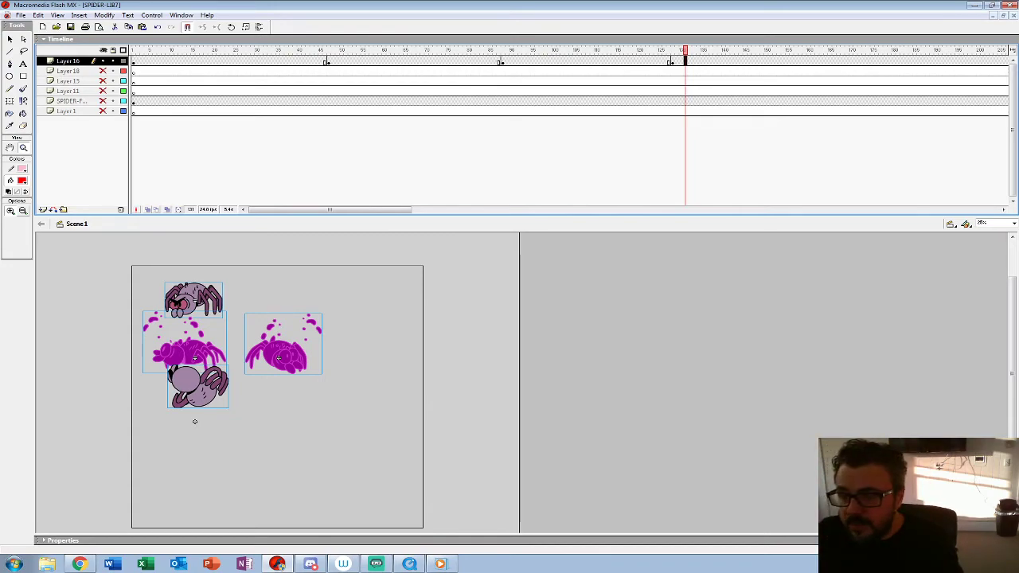
key(Return)
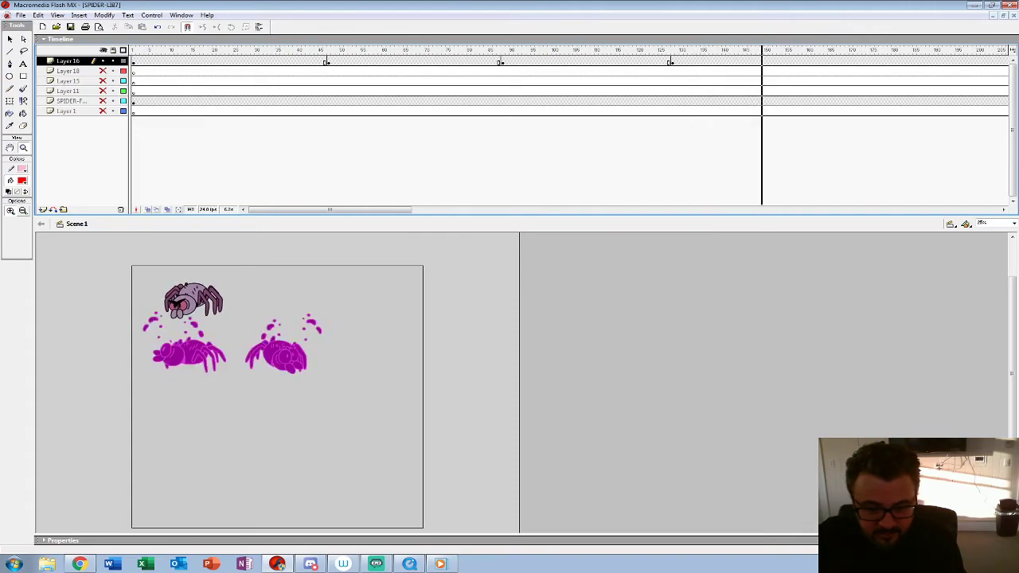
double_click(325, 61)
click(333, 61)
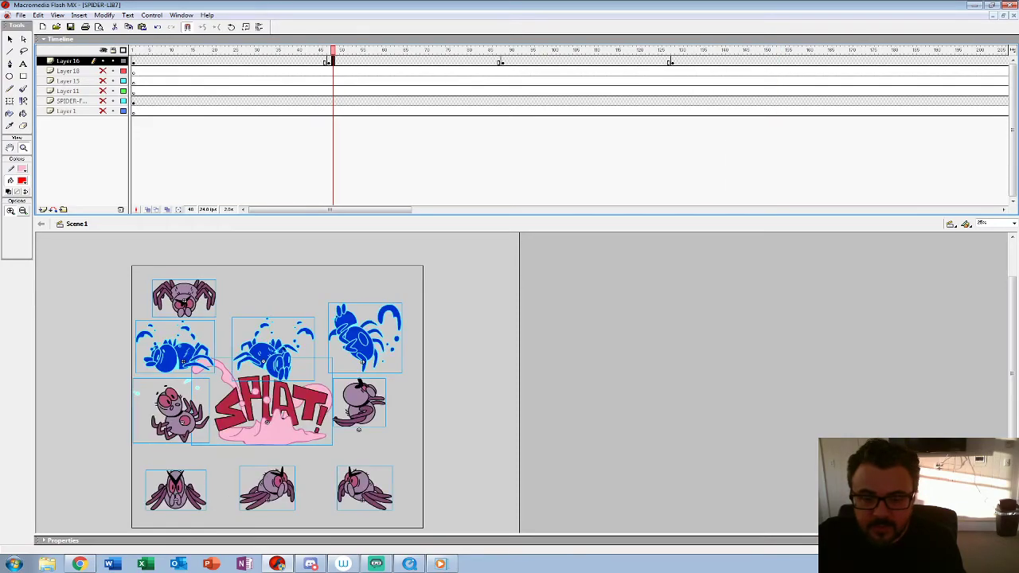
key(Return)
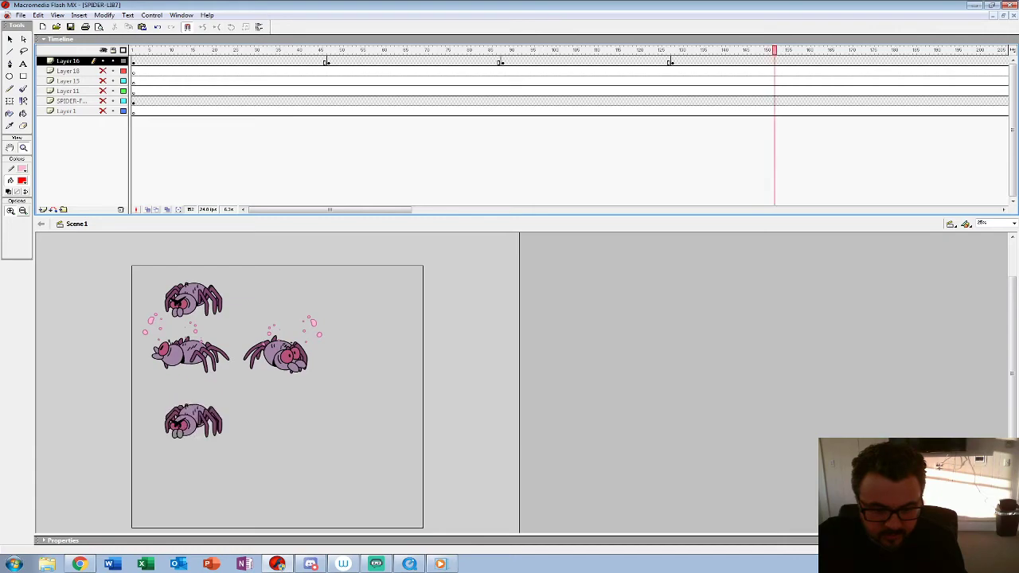
Step: Open the SPIN-FRONT-GETUP spider for editing in place from around frame 50 of Scene 1
click(345, 61)
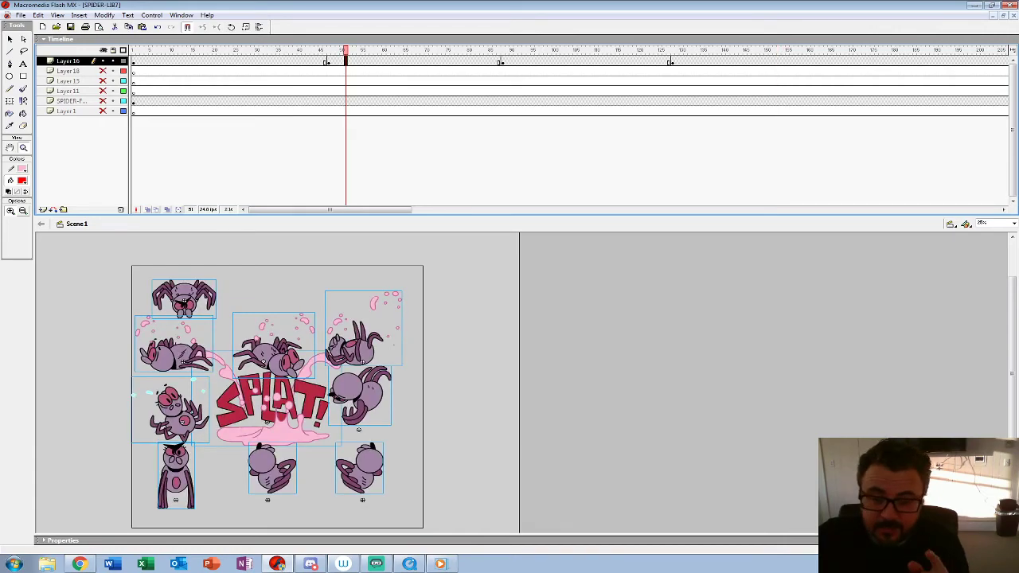
click(295, 61)
double_click(342, 61)
key(v)
click(450, 382)
double_click(362, 396)
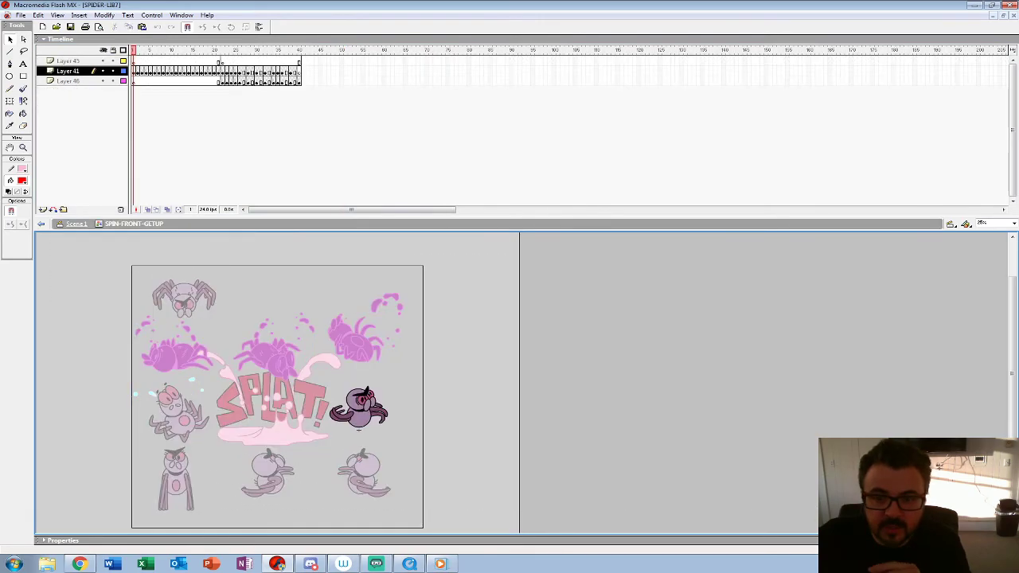
Step: Add keyframes to Layer 45 on frames 23 to 26, 28, 30, 32, 34 to 36, 38 and 40
double_click(215, 61)
click(227, 61)
double_click(223, 61)
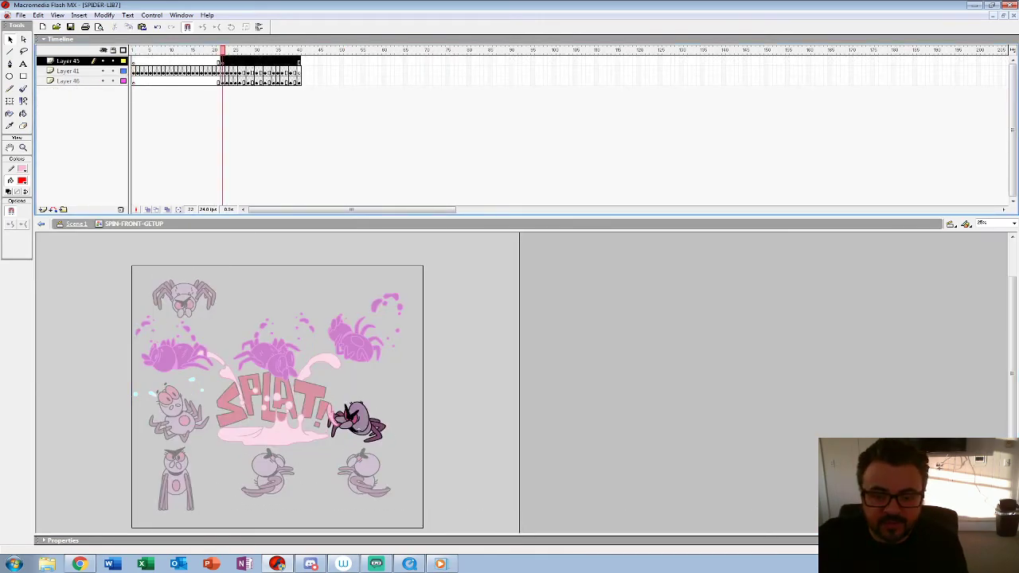
click(223, 61)
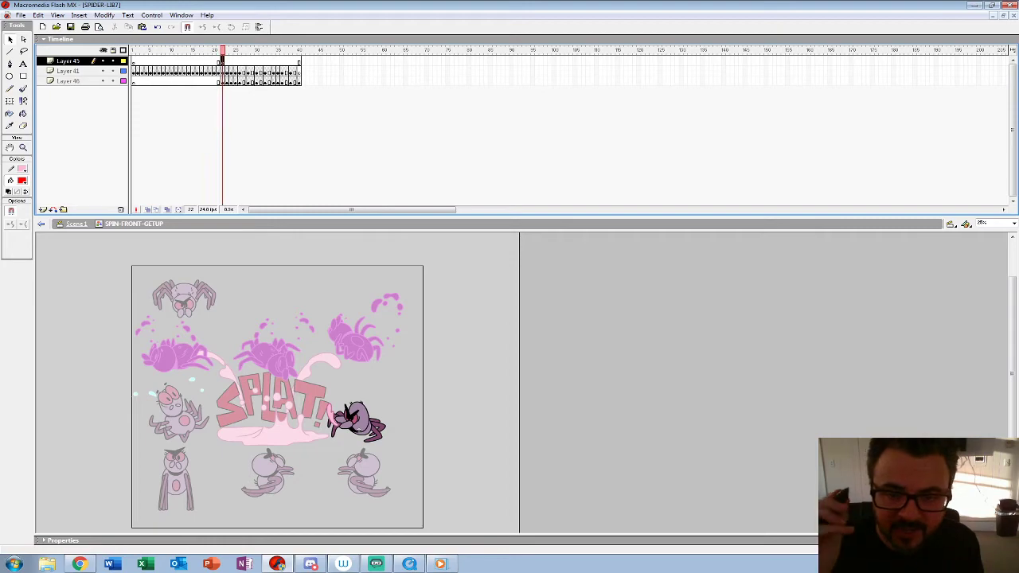
click(227, 61)
click(240, 61)
drag(227, 61, 240, 61)
key(F6)
click(248, 62)
key(F6)
click(257, 61)
key(F6)
click(265, 62)
key(F6)
drag(274, 61, 282, 62)
key(F6)
click(290, 62)
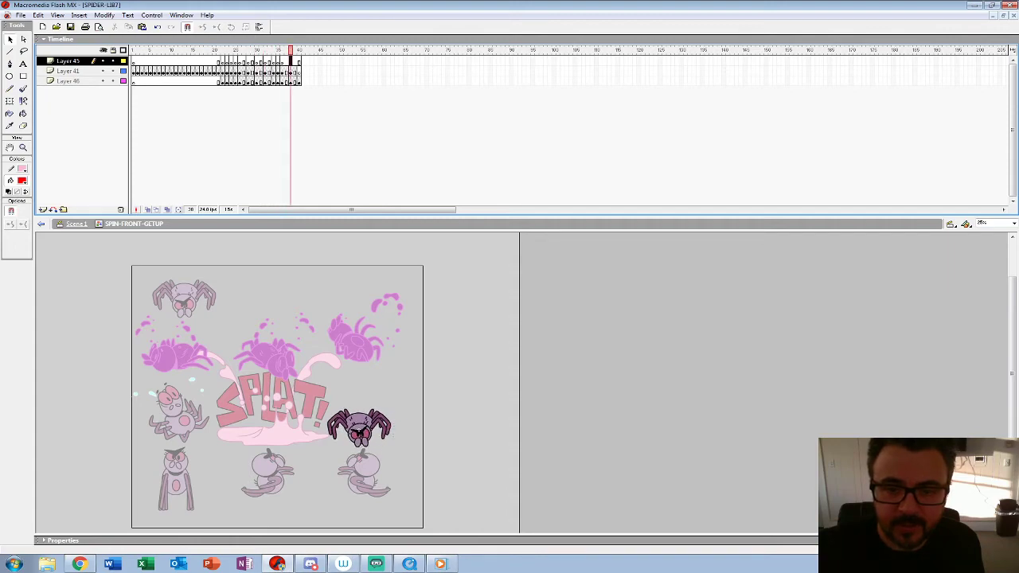
key(F6)
click(299, 62)
key(F6)
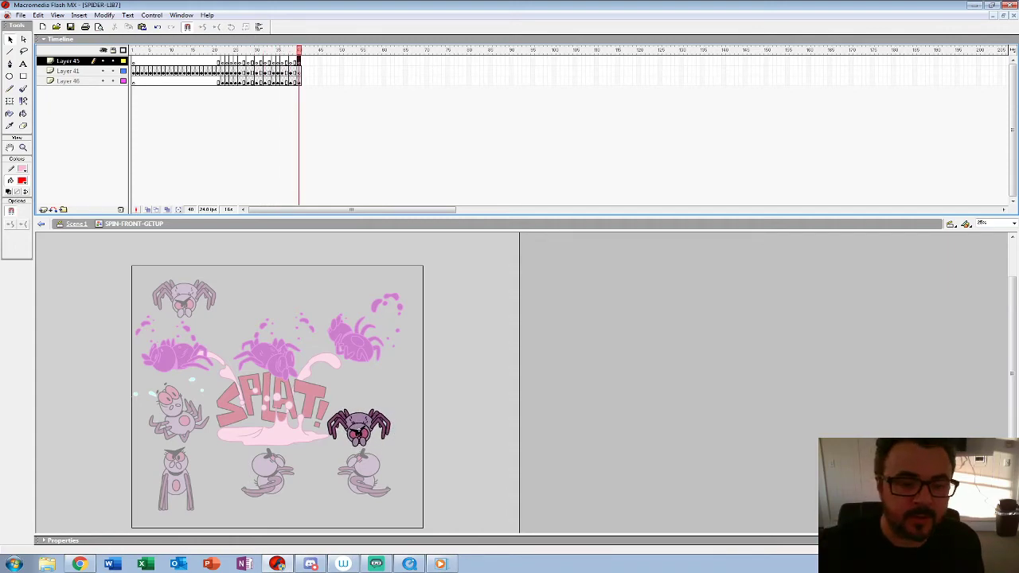
Step: Add a layer above Layer 45 with a keyframe on frame 22 and label that frame HEAD UP
click(43, 210)
click(223, 62)
key(F6)
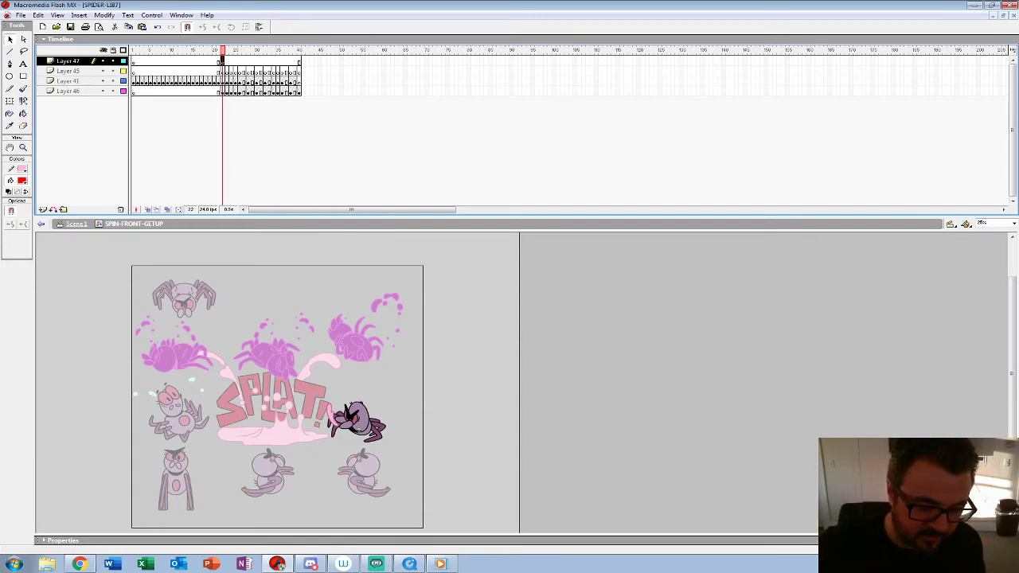
key(ctrl+F3)
click(85, 539)
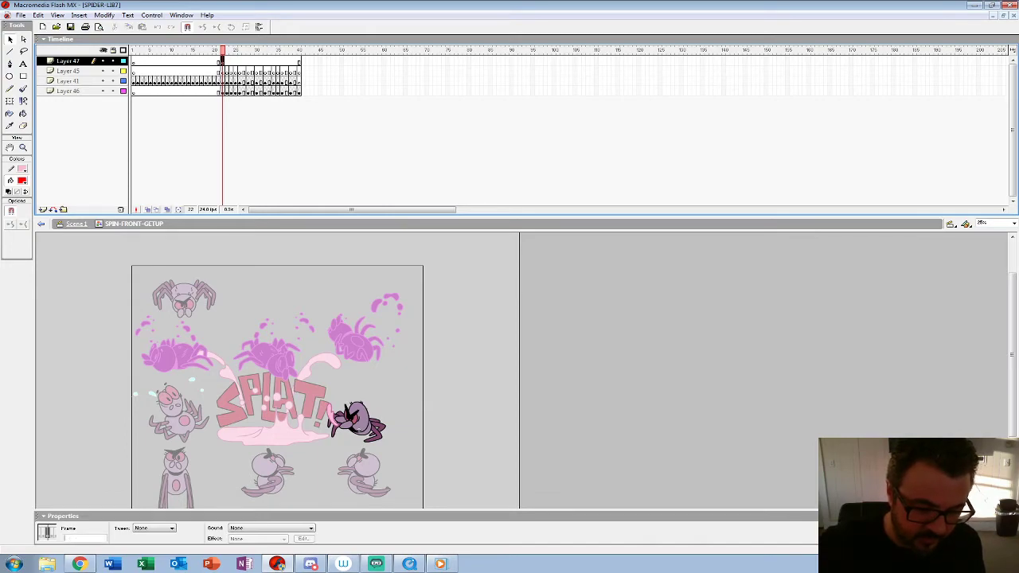
text(HEADUP)
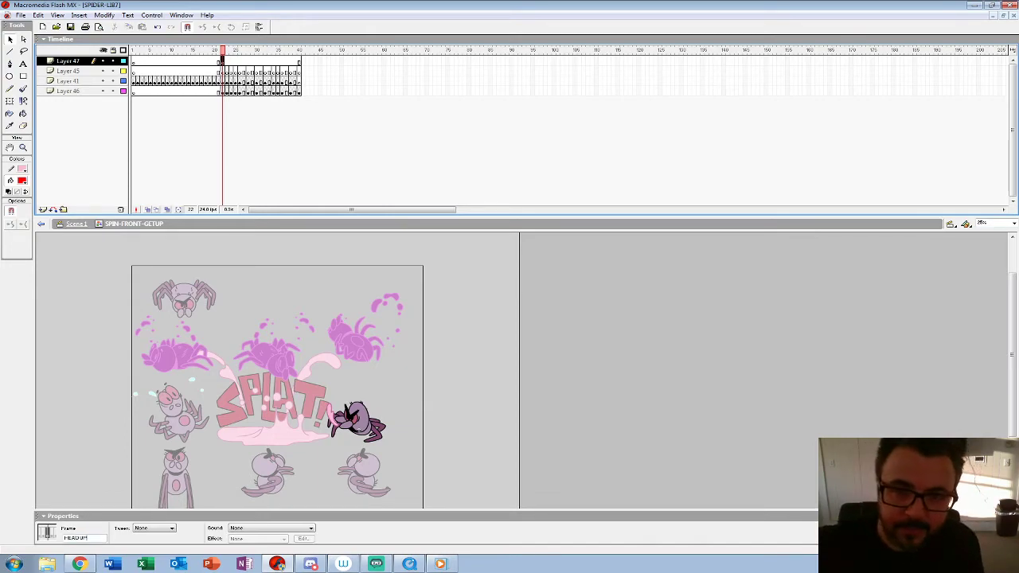
key(Return)
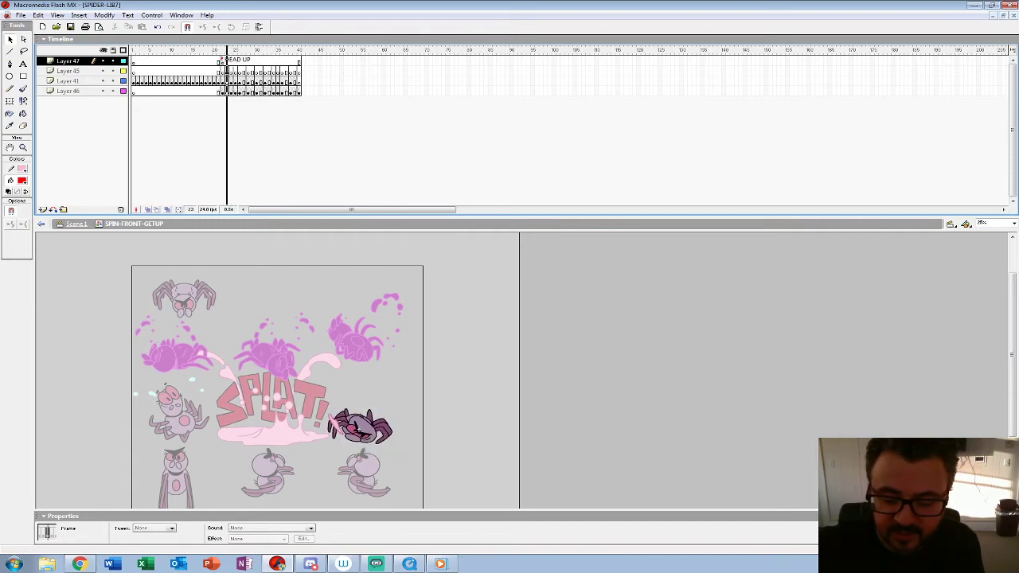
Step: Label frame 24 of Layer 47 LOW POINT
click(228, 62)
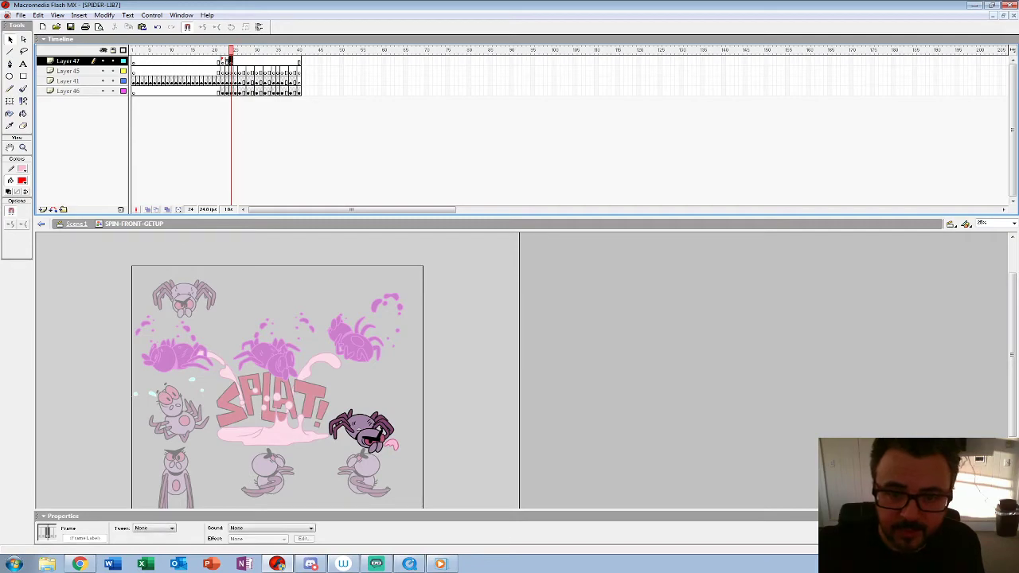
mouse_move(228, 61)
mouse_down()
mouse_move(246, 61)
mouse_move(229, 61)
mouse_up()
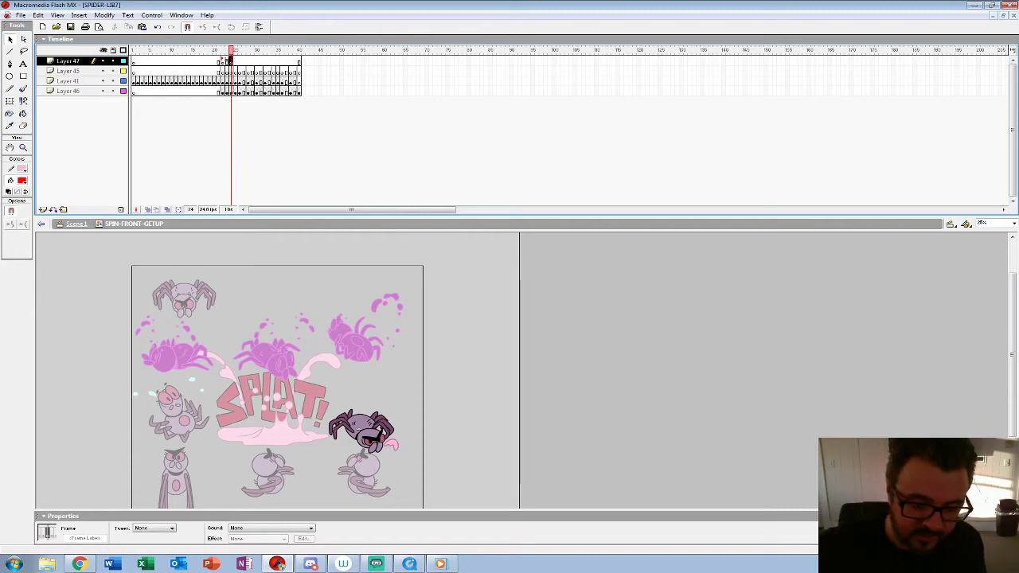
click(84, 538)
text(LOW)
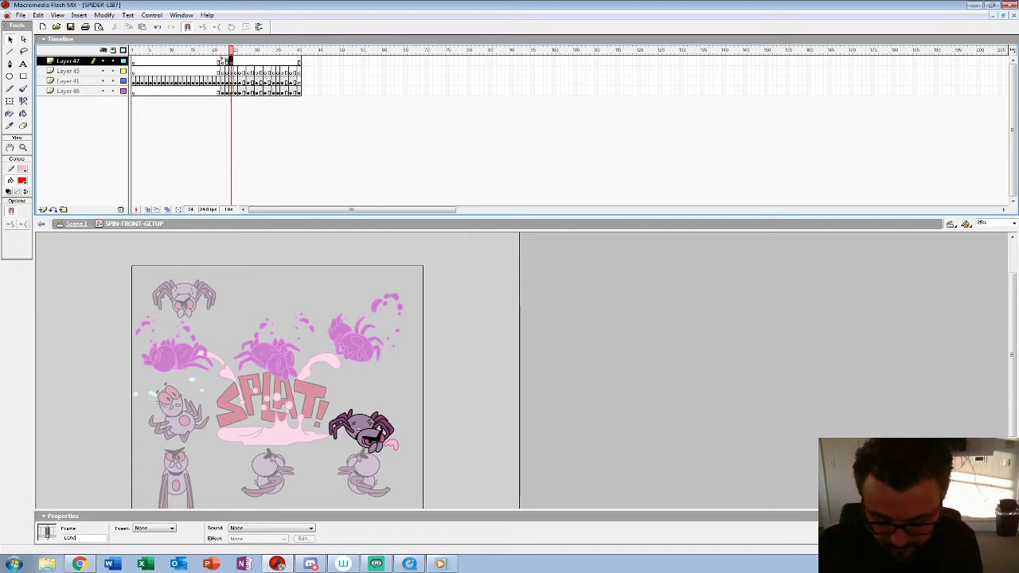
text( POINT)
Step: Insert a blank keyframe on frame 26 of Layer 47 and label it TO
mouse_move(231, 51)
mouse_down()
mouse_move(248, 51)
mouse_move(240, 50)
mouse_up()
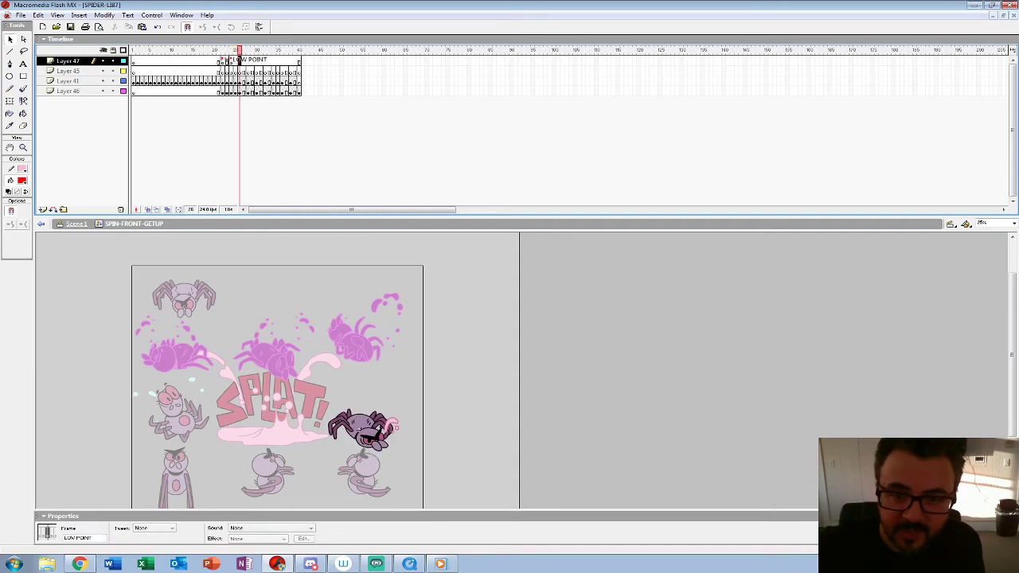
key(F7)
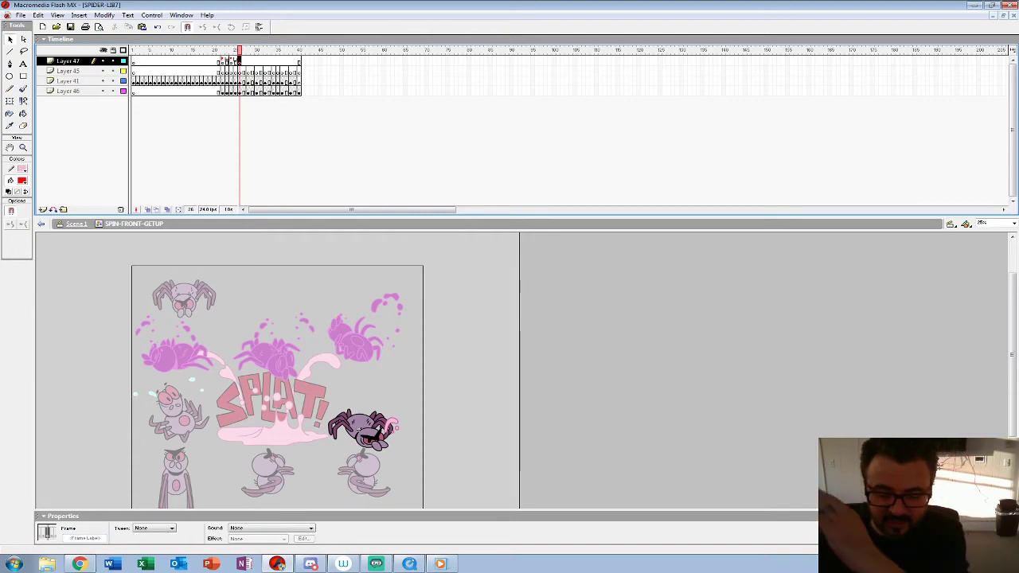
click(85, 539)
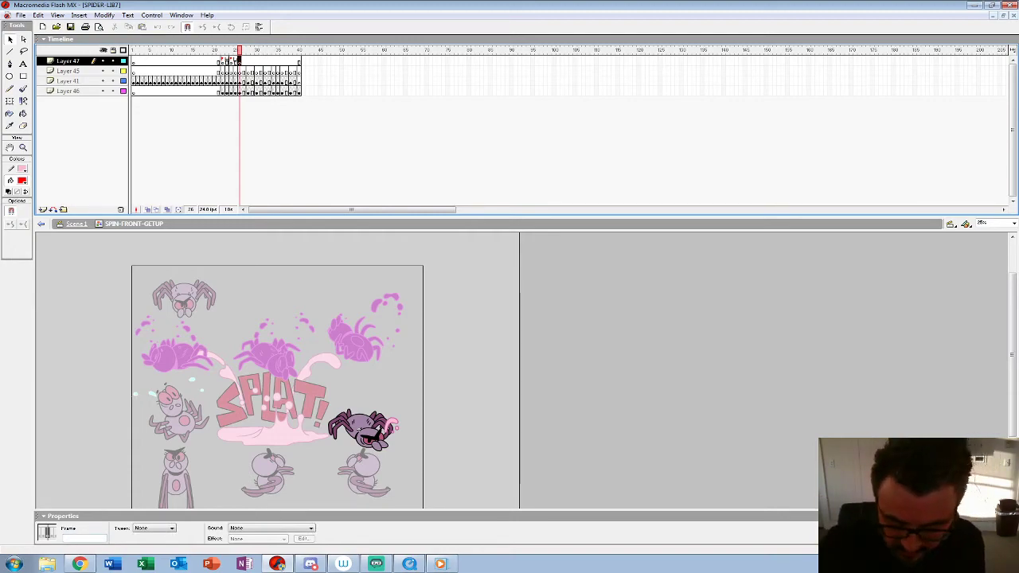
text(TO)
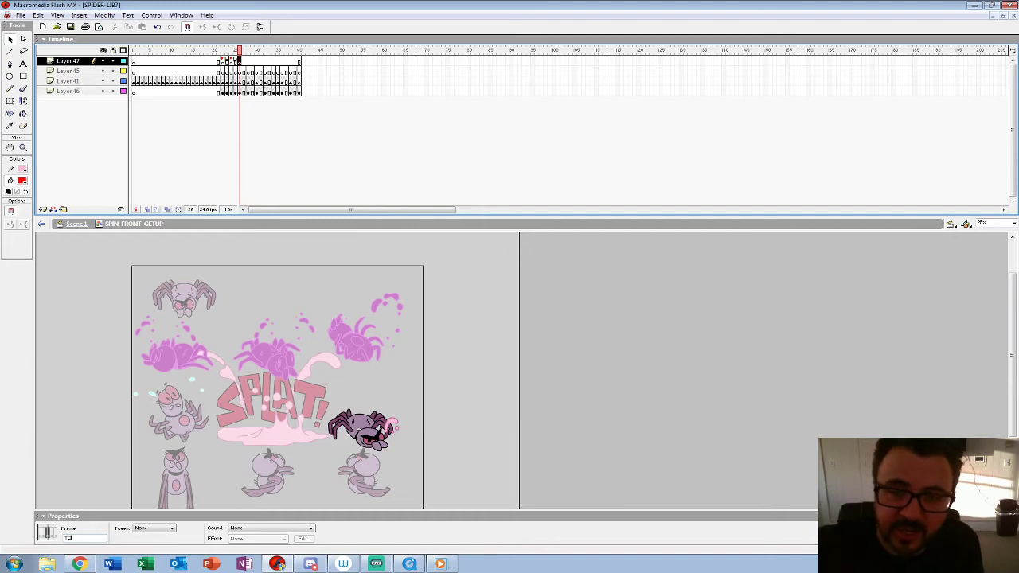
Step: Add a keyframe labelled SETTLE on frame 30 of Layer 47 and another keyframe on frame 35
mouse_move(231, 50)
mouse_down()
mouse_move(270, 50)
mouse_move(260, 50)
mouse_up()
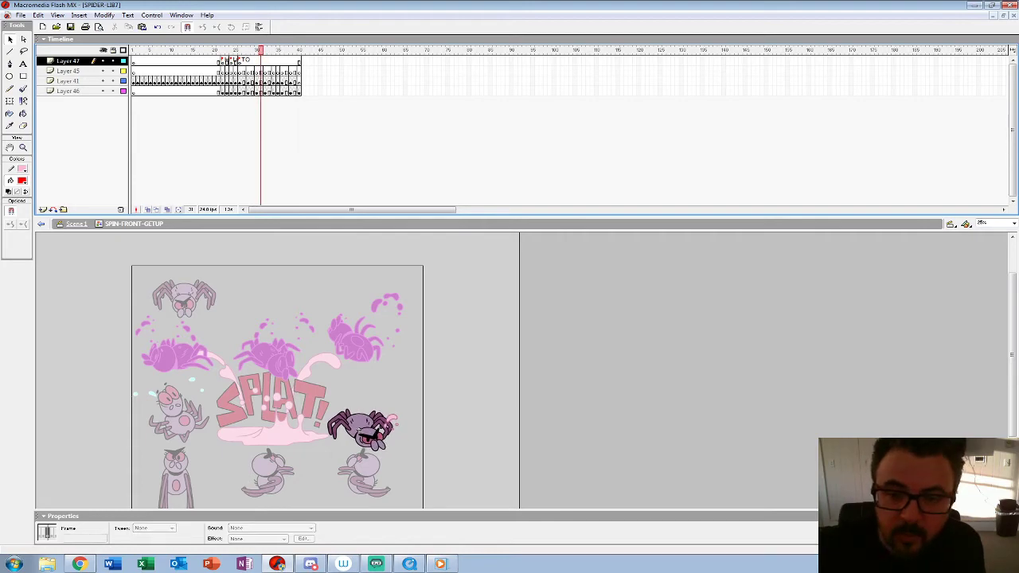
click(257, 61)
key(F6)
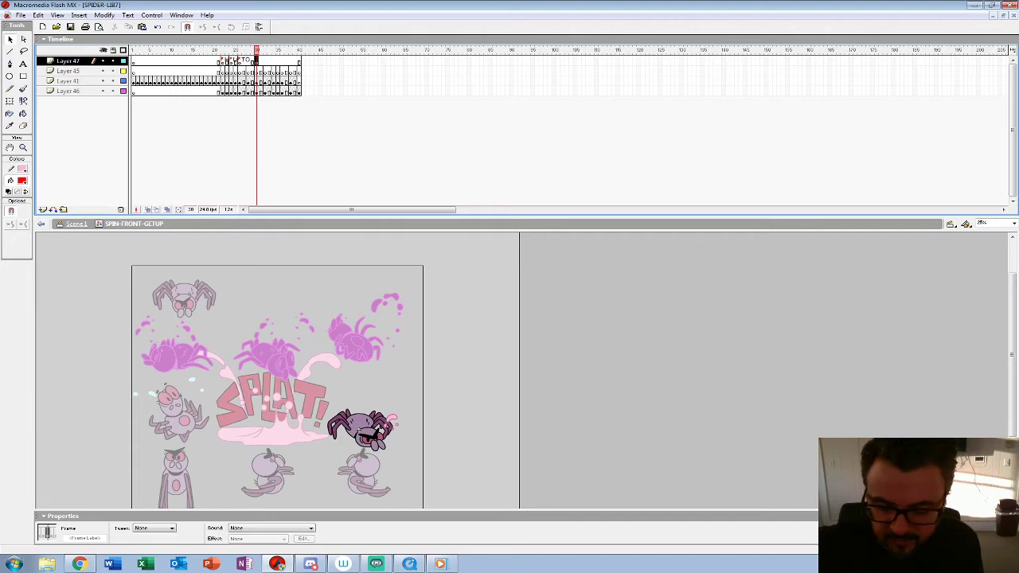
click(85, 539)
text(sp)
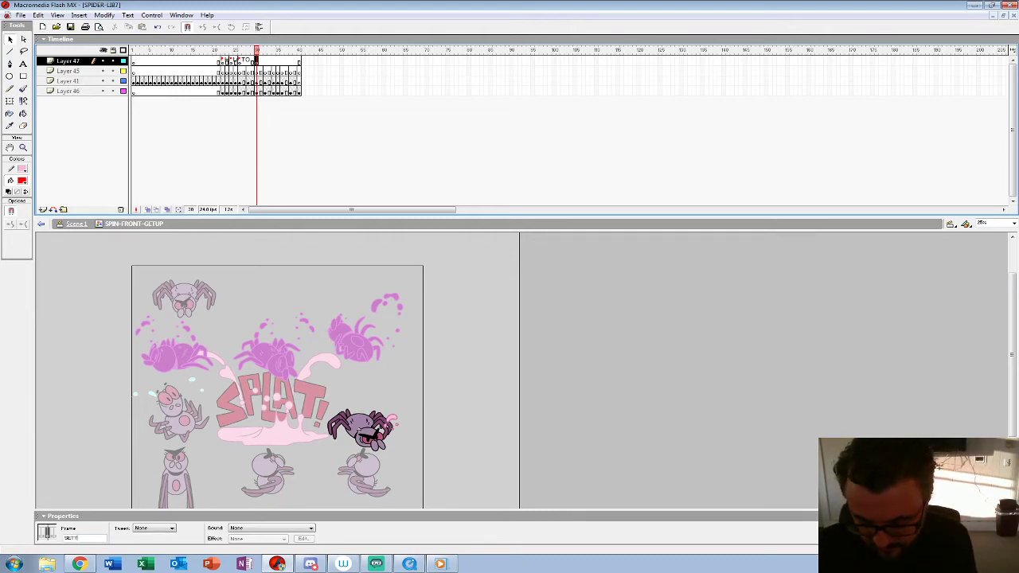
text(TTLE)
key(Return)
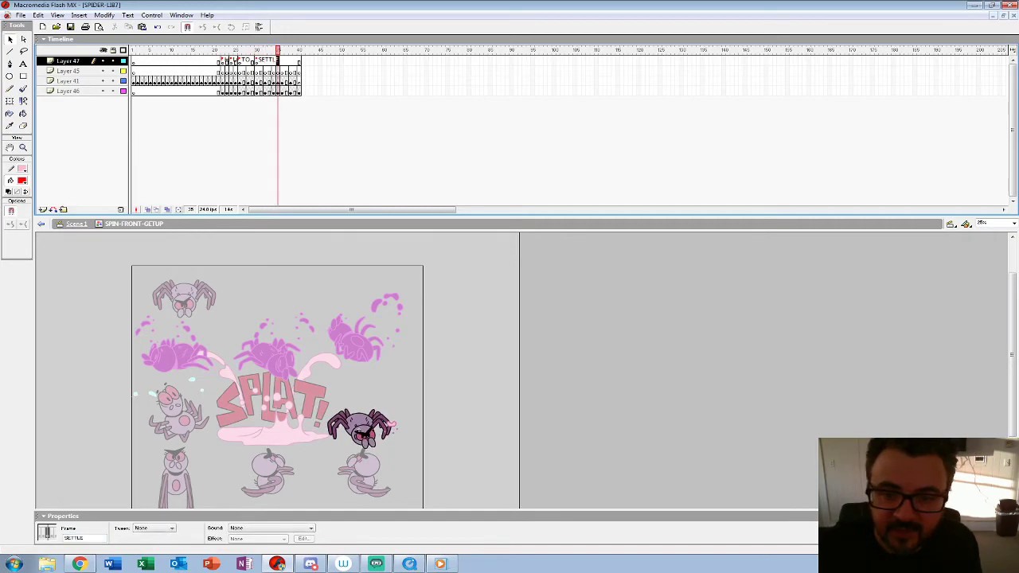
drag(231, 50, 278, 50)
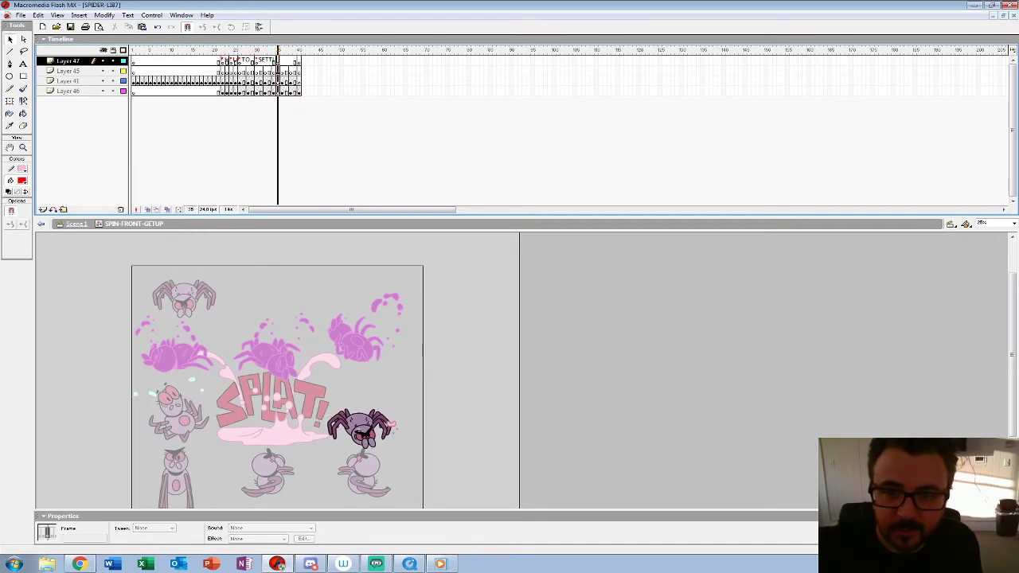
Step: Select all frames of Layer 45 and Layer 47 and return to Scene 1
click(68, 71)
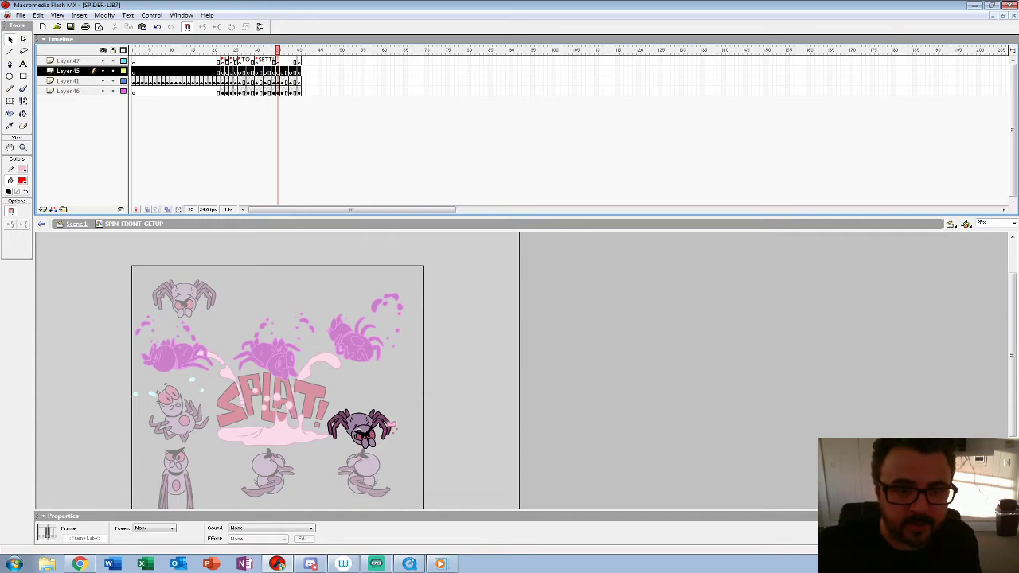
shift+click(68, 61)
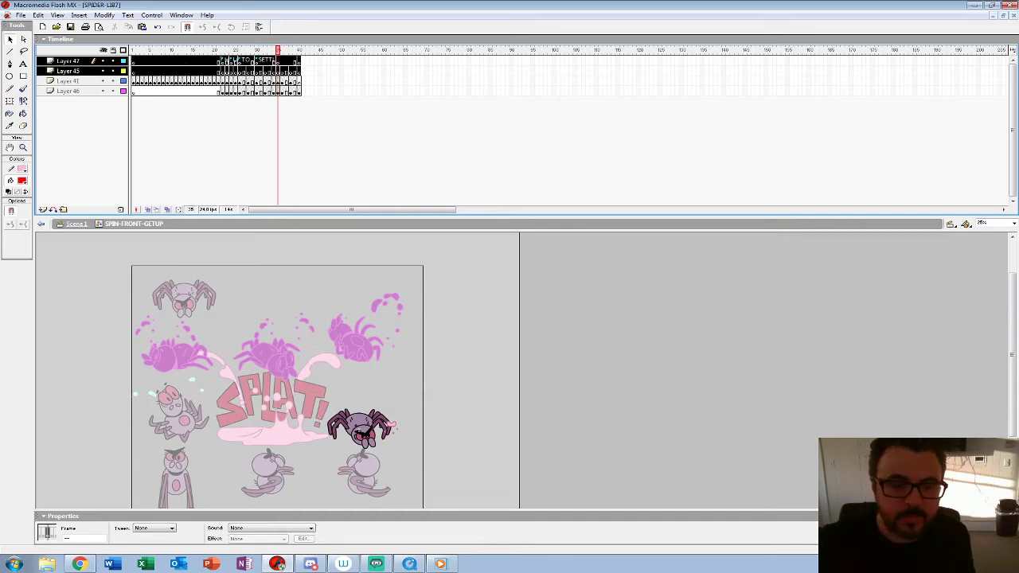
double_click(491, 436)
Step: Open the lowest spider symbol, SPIDER-3-4-SPIN-GETUP, for editing from frame 132 of Scene 1 and play its animation
click(559, 61)
click(691, 62)
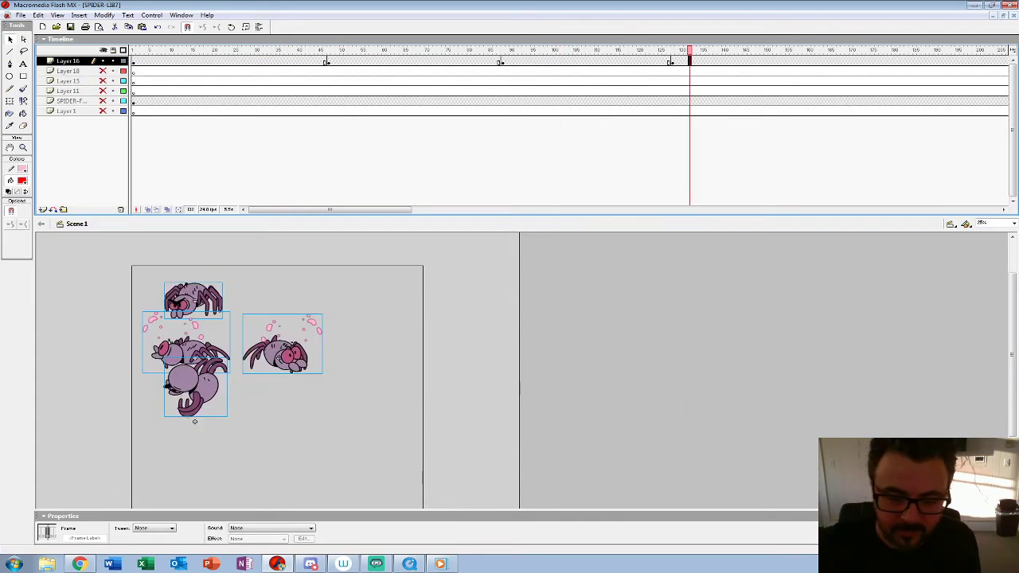
right_click(242, 431)
click(195, 388)
right_click(209, 395)
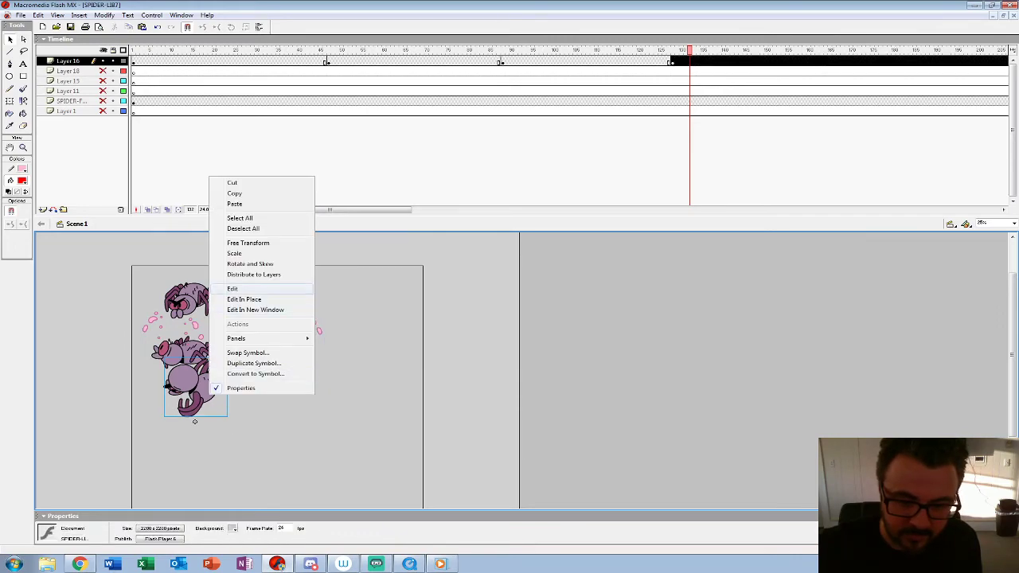
click(262, 289)
key(Return)
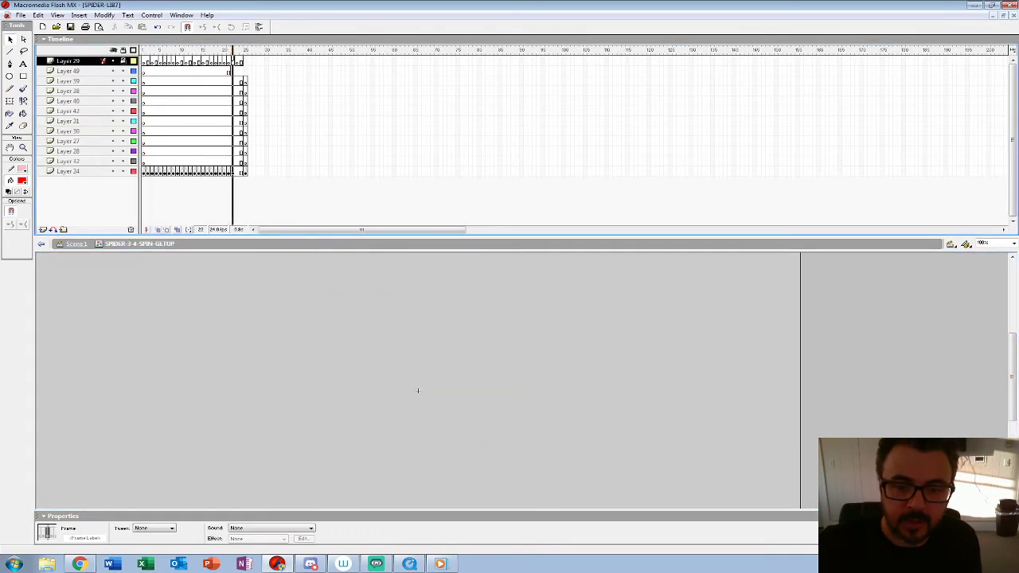
Step: Paste the copied labelled timing frames into Layer 28 and Layer 32, and move Layer 34's last keyframe to frame 40
click(233, 161)
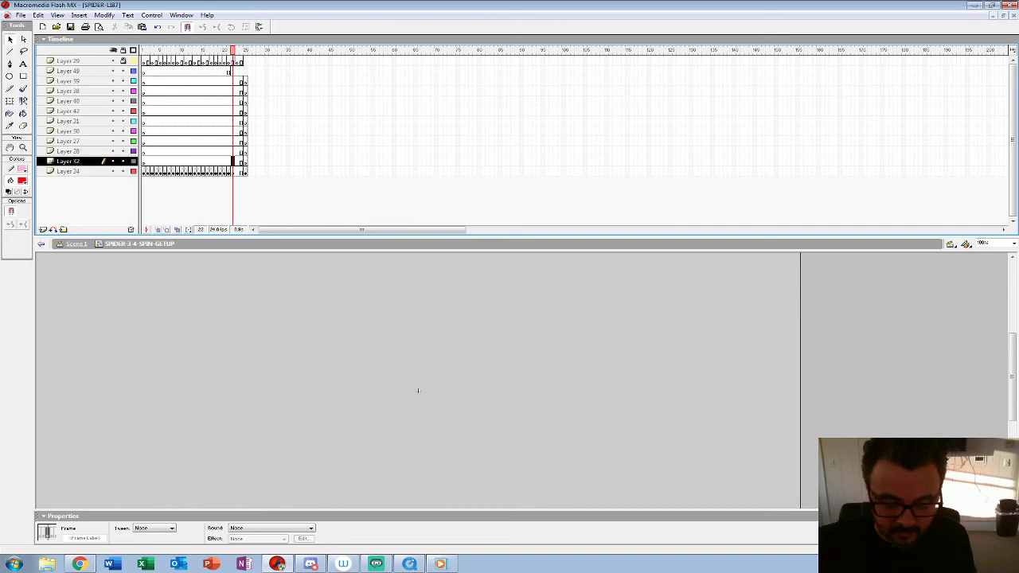
key(ctrl+alt+v)
key(ctrl+z)
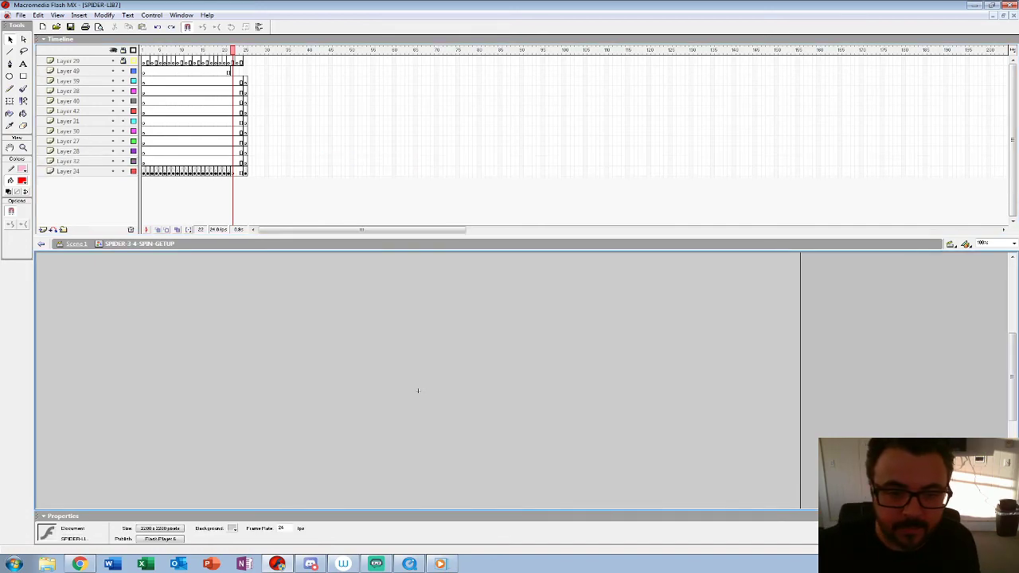
key(ctrl+alt+v)
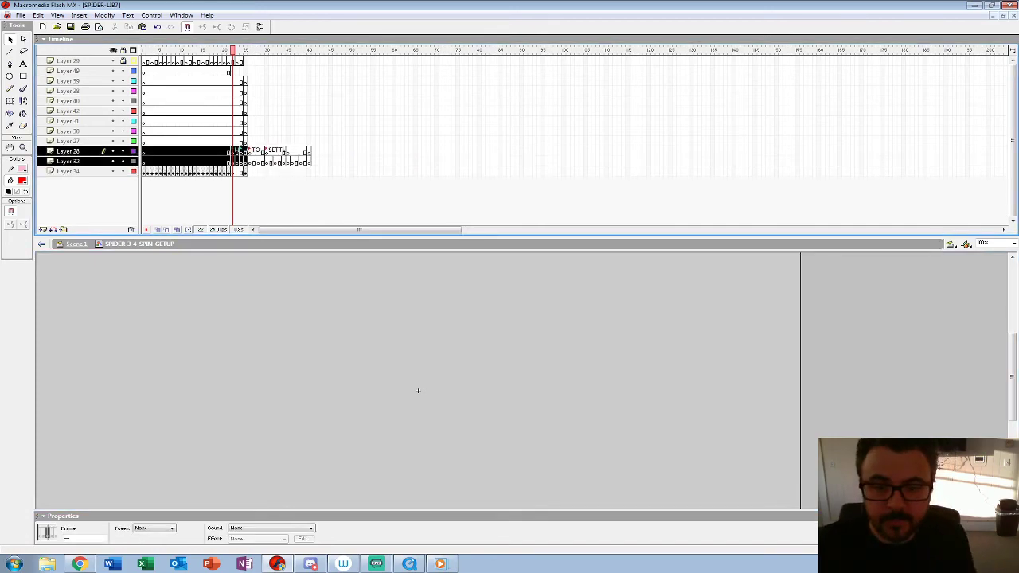
click(245, 171)
drag(246, 171, 309, 171)
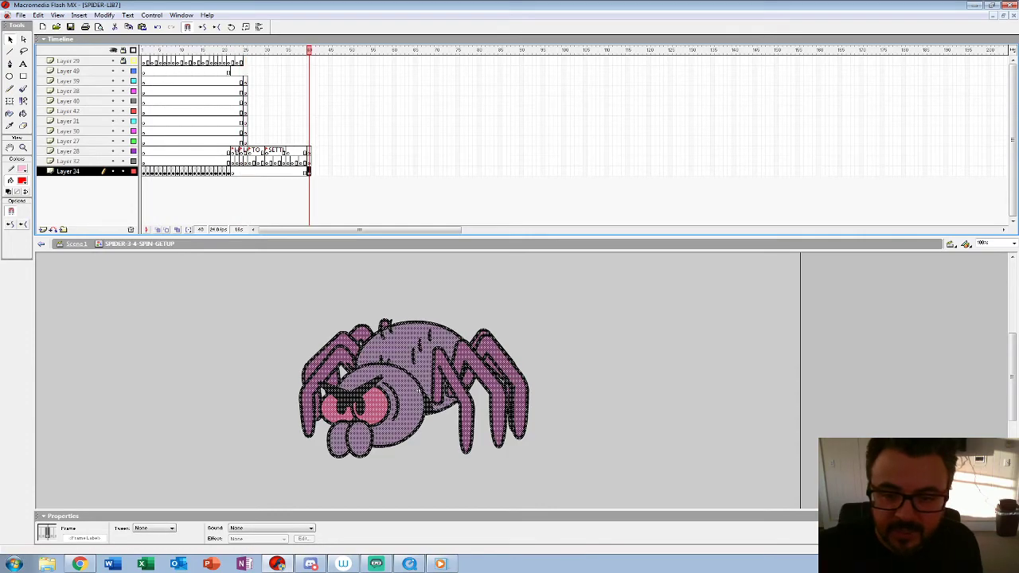
Step: Delete all layers above Layer 28, from Layer 29 down to Layer 27, and play the animation
click(68, 141)
shift+click(69, 62)
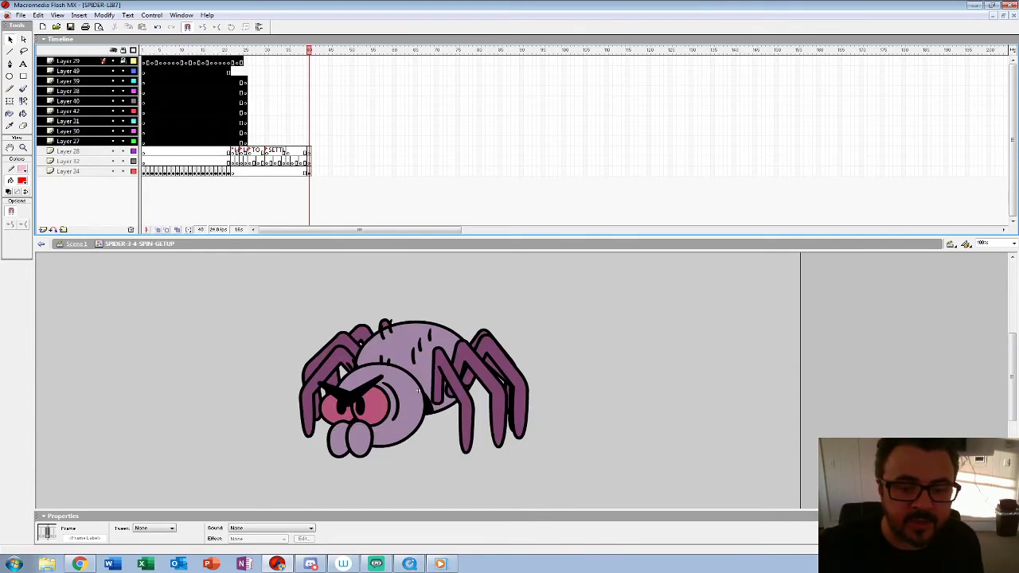
click(131, 230)
key(Return)
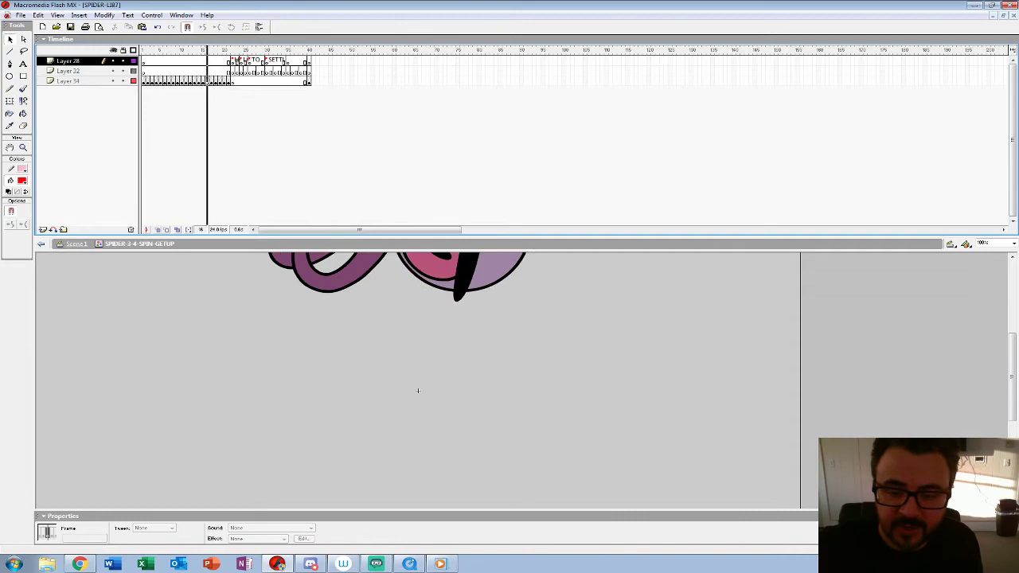
Step: Insert a blank keyframe on frame 30 of Layer 34 at the SETTLE label, with onion skinning on
click(232, 81)
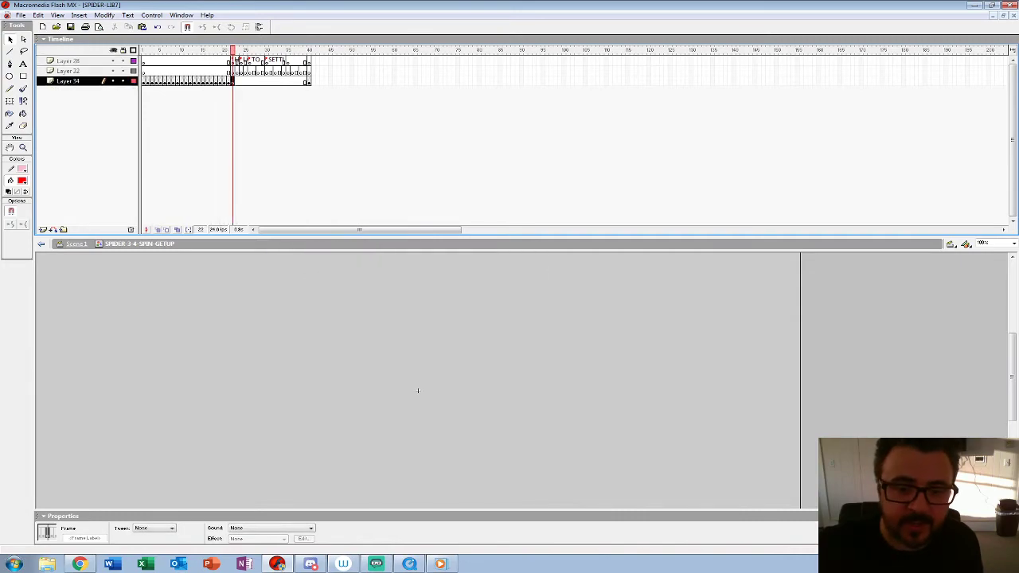
click(158, 230)
drag(233, 50, 250, 50)
click(241, 71)
click(254, 81)
click(266, 81)
key(F7)
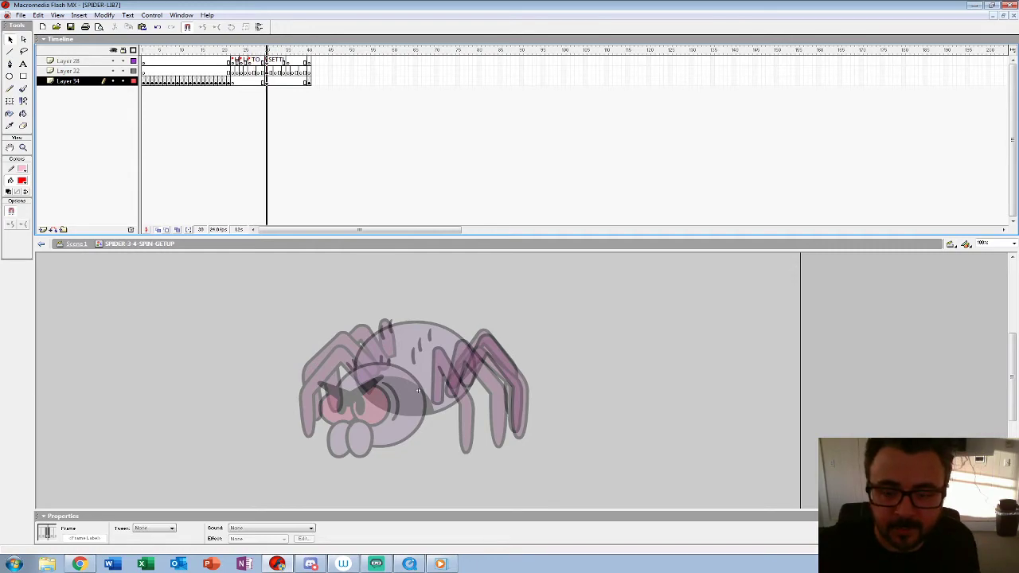
Step: Compare the empty SETTLE frame 30 with the final standing pose on frame 40 of Layer 34
key(period)
click(310, 82)
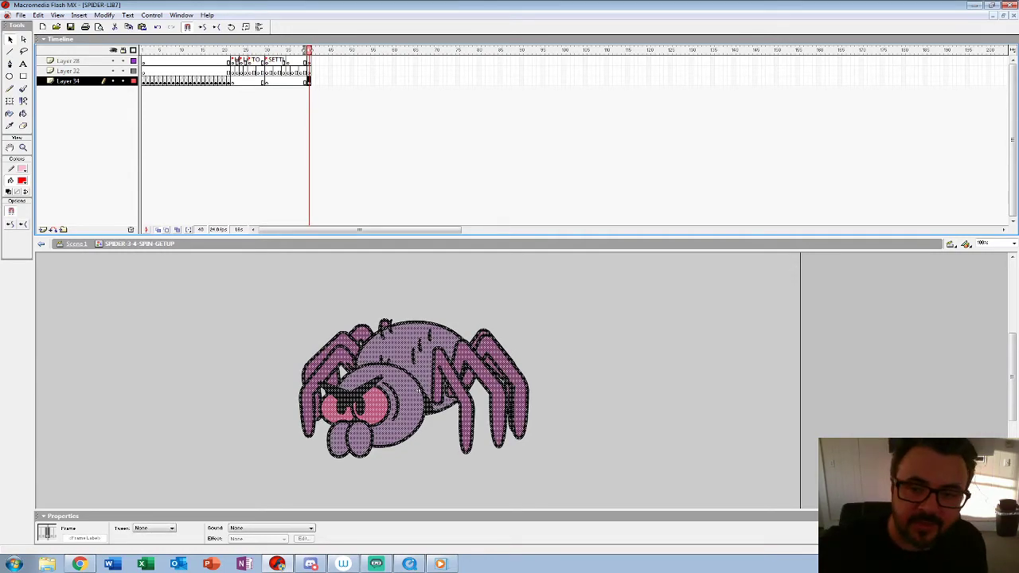
click(267, 81)
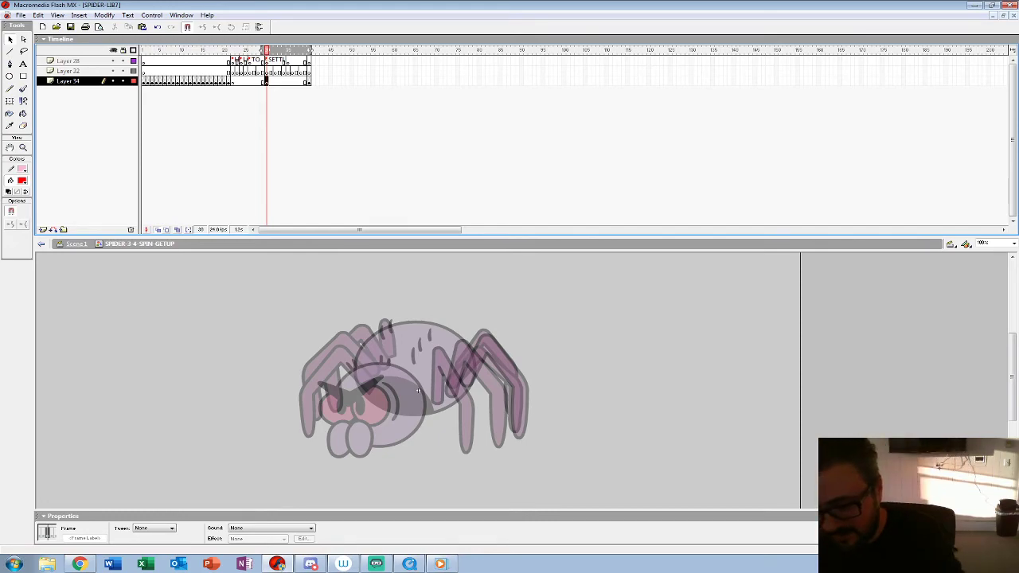
click(309, 82)
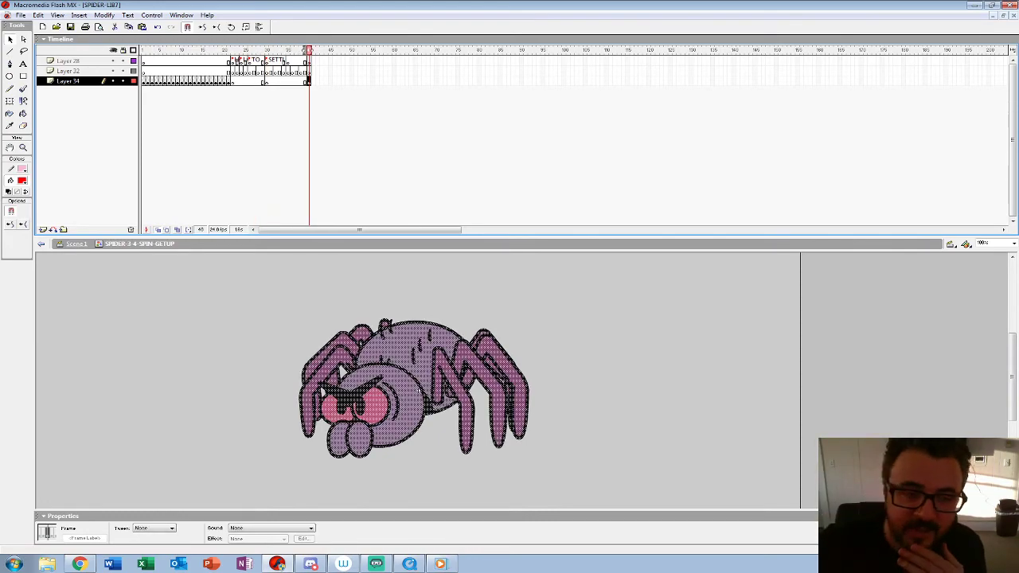
click(390, 398)
key(Escape)
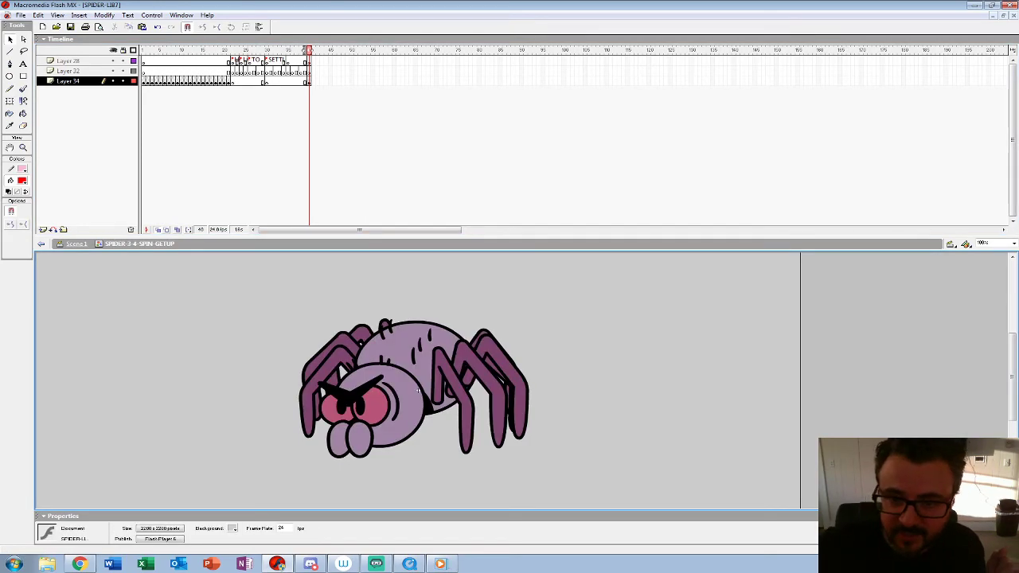
click(309, 82)
click(267, 82)
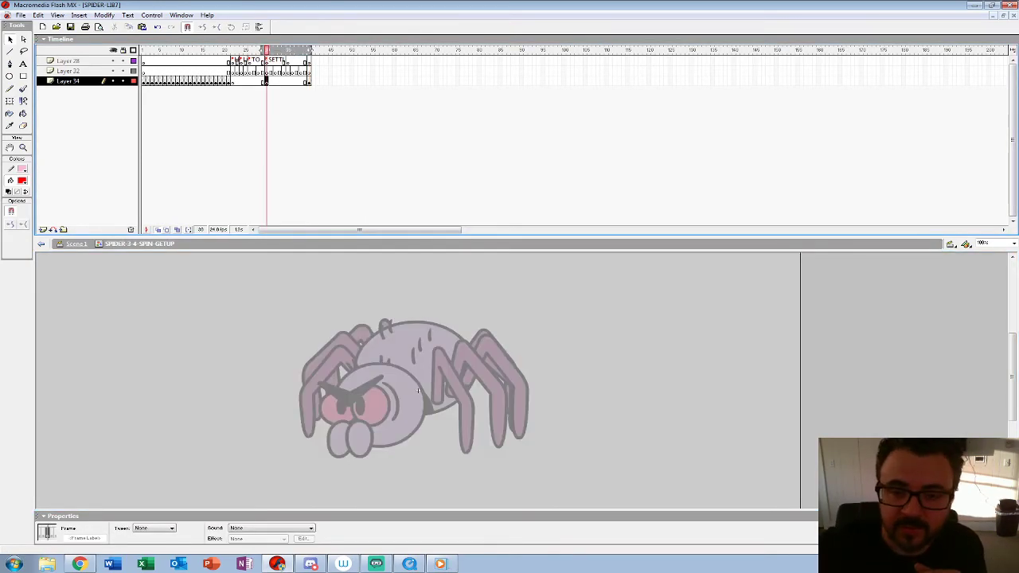
Step: Step back and forth through the spider's spin poses around frame 14 with onion skinning off
key(b)
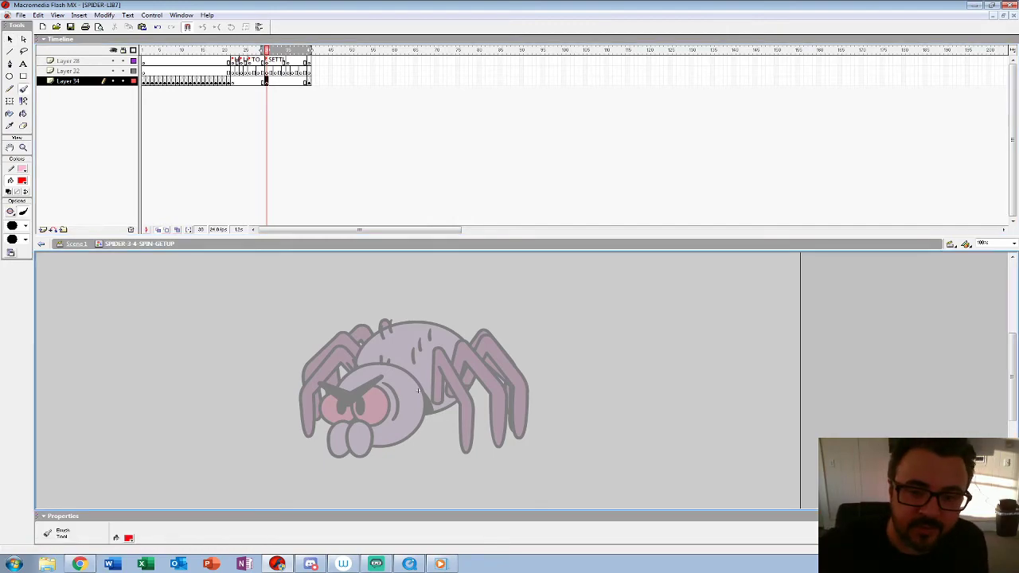
click(197, 72)
click(23, 147)
alt+click(239, 328)
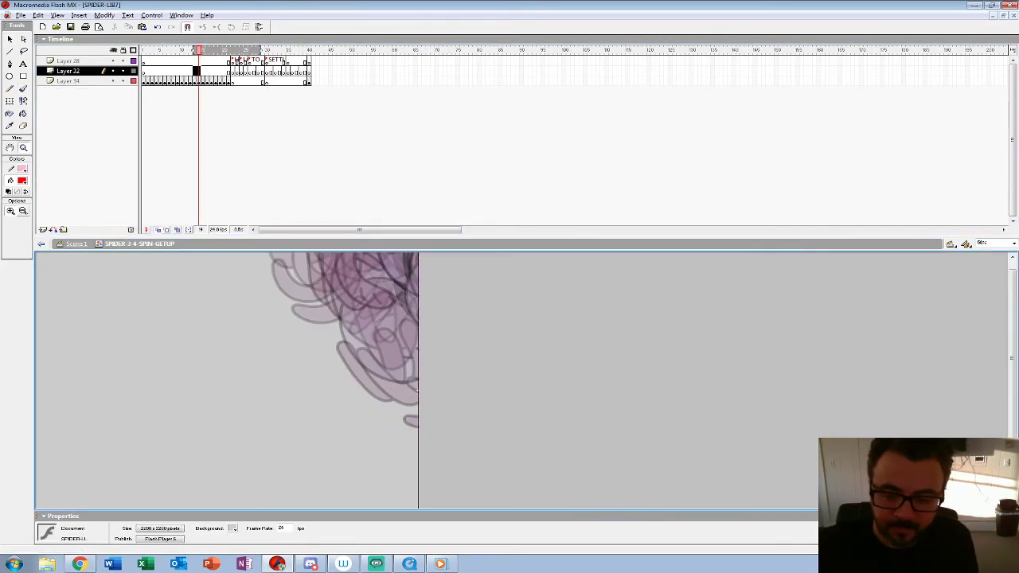
click(157, 230)
key(comma)
key(comma)
key(comma)
key(comma)
key(comma)
key(comma)
key(comma)
key(comma)
key(comma)
key(comma)
key(comma)
key(comma)
key(period)
key(period)
key(period)
key(period)
key(period)
key(period)
key(period)
key(period)
key(period)
key(period)
key(period)
key(period)
key(period)
key(period)
key(period)
key(period)
key(period)
key(period)
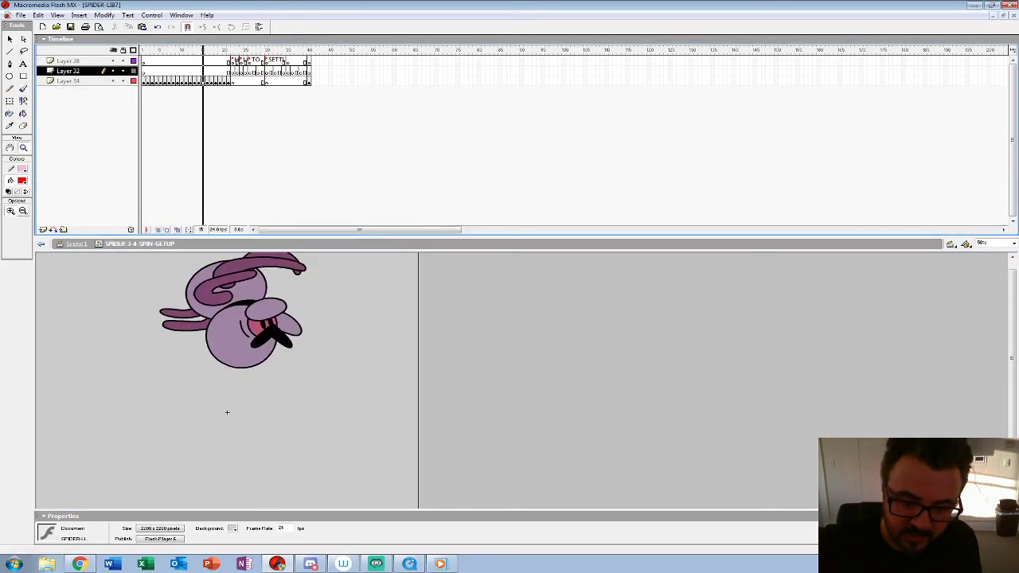
key(period)
key(b)
mouse_move(291, 352)
mouse_down()
mouse_move(227, 281)
mouse_move(197, 310)
mouse_up()
mouse_move(183, 300)
mouse_down()
mouse_move(191, 319)
mouse_move(212, 304)
mouse_up()
key(ctrl+z)
key(ctrl+z)
Step: Step through the remaining spin and get-up frames to the blank keyframe on frame 30 of Layer 34
key(period)
key(period)
key(period)
key(period)
key(comma)
key(period)
key(period)
key(period)
key(period)
key(period)
key(period)
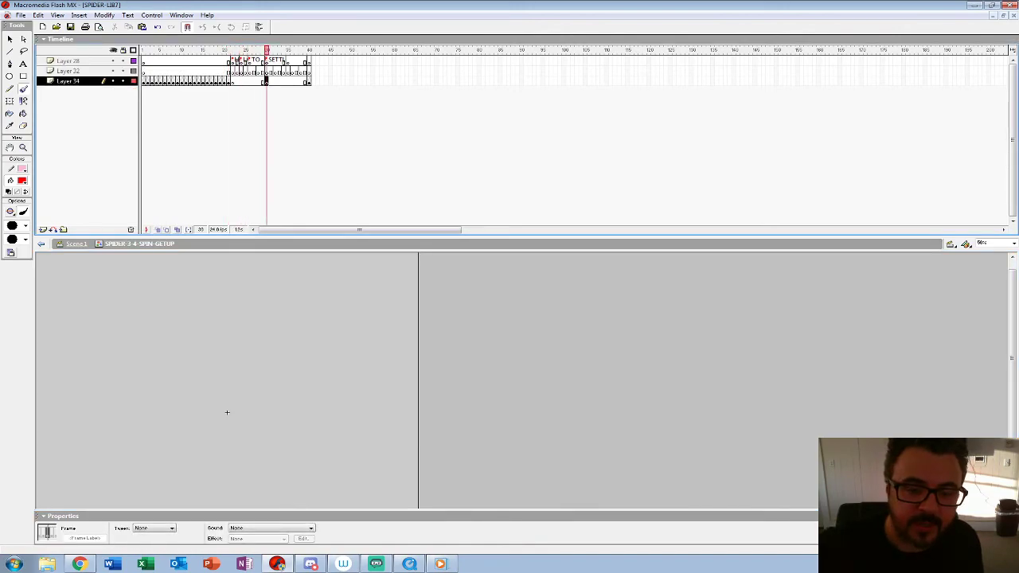
Step: Turn onion skinning on at frame 30 and choose a smaller size for the red brush
key(alt+shift+o)
key(b)
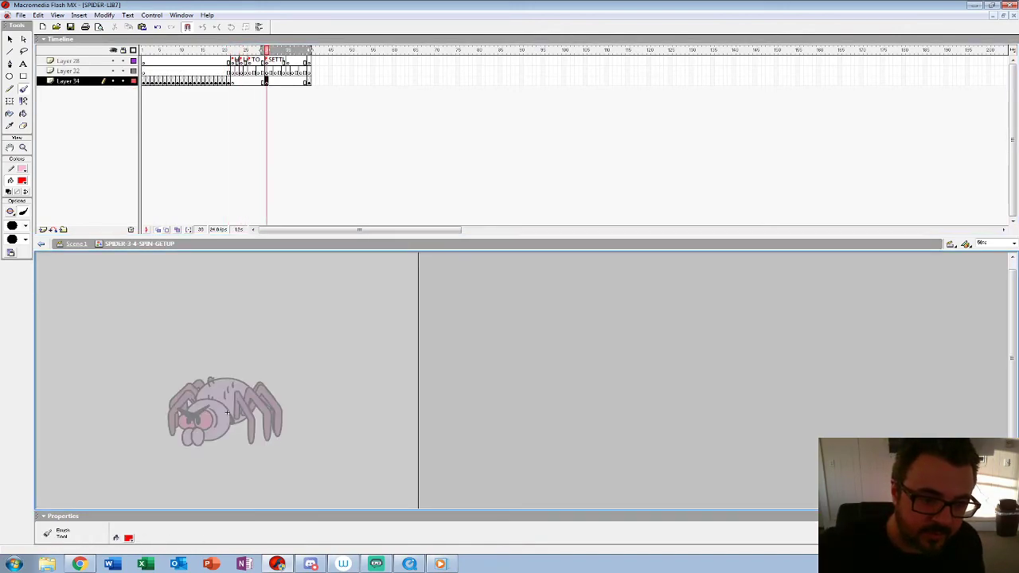
click(25, 226)
click(16, 250)
mouse_move(201, 403)
mouse_down()
mouse_move(210, 442)
mouse_move(197, 403)
mouse_move(237, 419)
mouse_up()
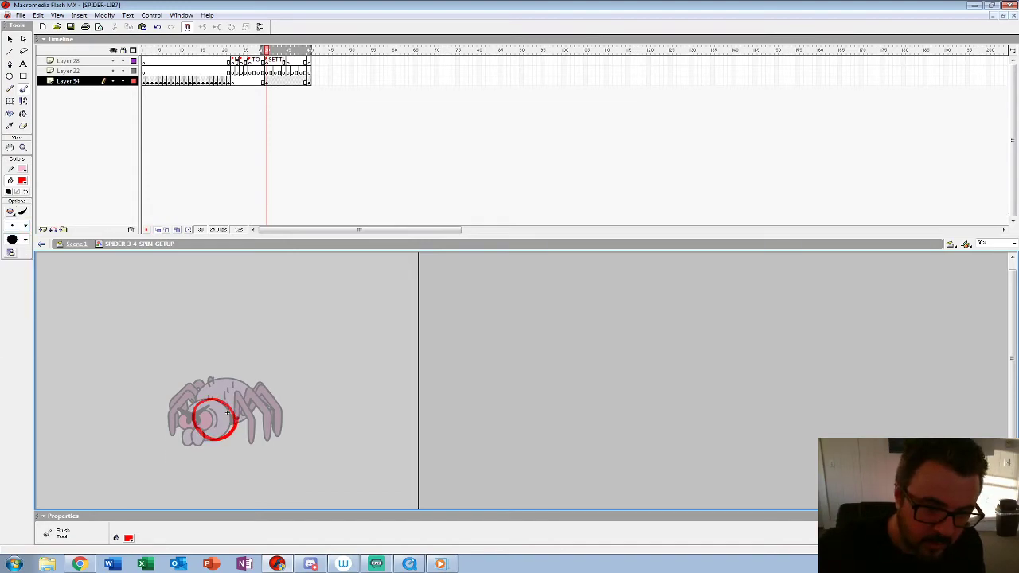
key(ctrl+=)
key(ctrl+z)
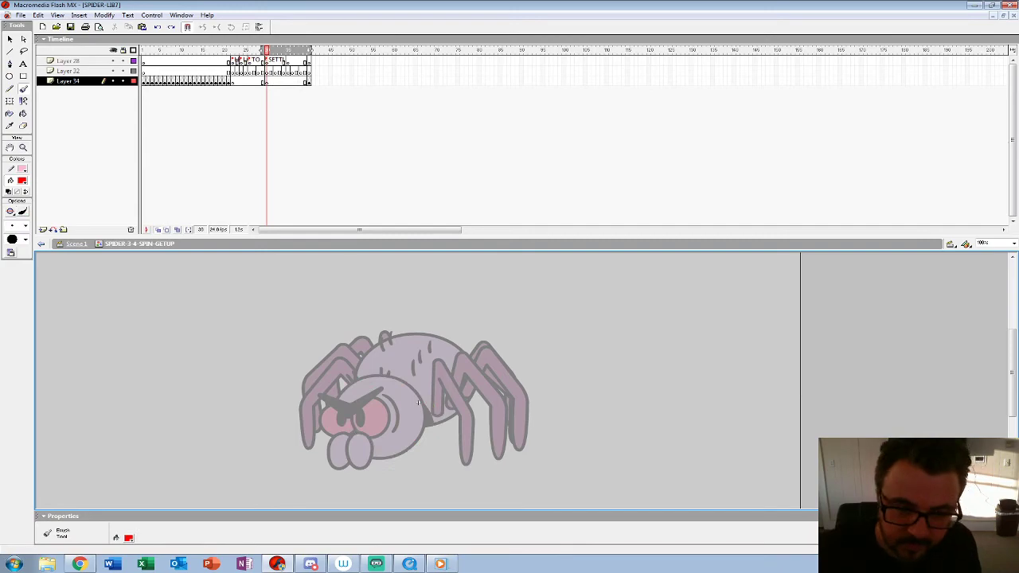
Step: Sketch the spider's turned head in red on frame 30 of Layer 34, with angry eyes, brows and two mandibles
mouse_move(350, 388)
mouse_down()
mouse_move(434, 426)
mouse_move(352, 383)
mouse_move(393, 422)
mouse_move(350, 402)
mouse_move(417, 383)
mouse_move(388, 426)
mouse_move(354, 428)
mouse_move(355, 410)
mouse_move(424, 406)
mouse_move(415, 396)
mouse_up()
mouse_move(387, 432)
mouse_down()
mouse_move(407, 439)
mouse_move(424, 406)
mouse_up()
drag(395, 422, 397, 416)
mouse_move(386, 460)
mouse_down()
mouse_move(410, 478)
mouse_move(398, 474)
mouse_move(429, 470)
mouse_move(414, 435)
mouse_up()
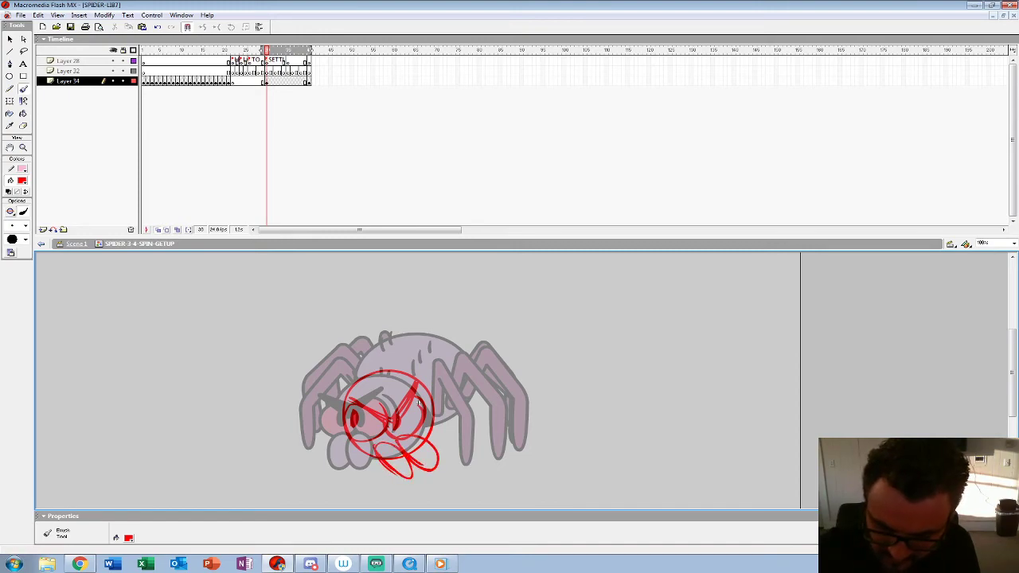
drag(414, 395, 396, 419)
drag(366, 411, 387, 424)
drag(275, 453, 278, 492)
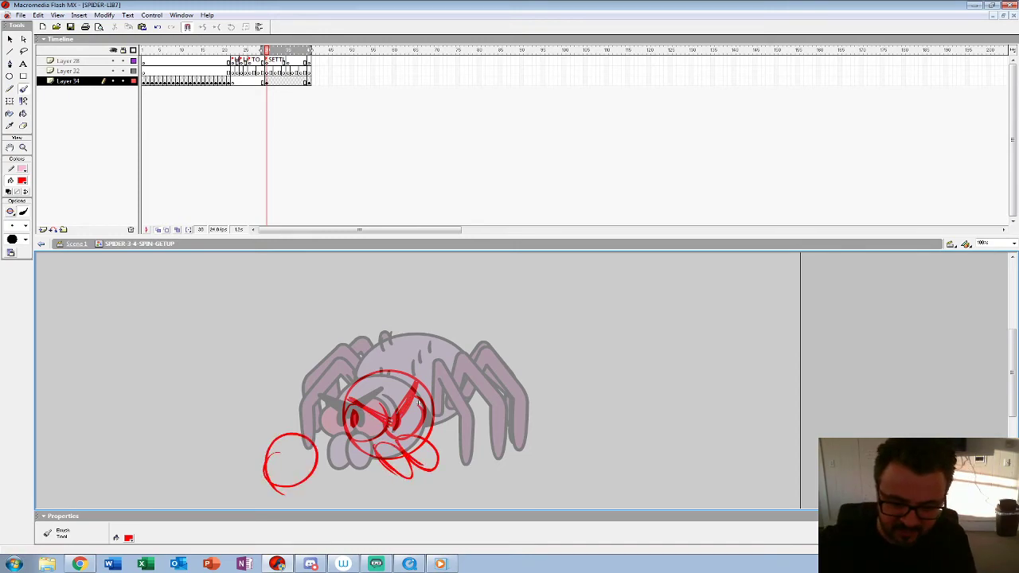
key(ctrl+z)
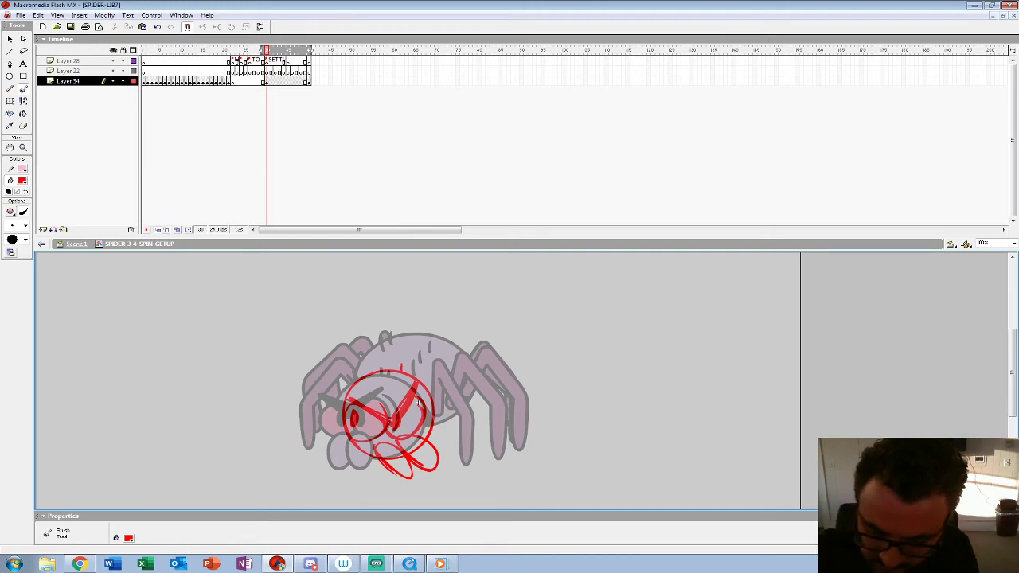
Step: Add hair strokes along the top of the head and nudge the head sketch right and slightly down
mouse_move(352, 380)
mouse_down()
mouse_move(366, 371)
mouse_move(355, 446)
mouse_move(431, 434)
mouse_move(428, 392)
mouse_up()
click(267, 81)
key(shift+Right)
key(shift+Down)
key(shift+Right)
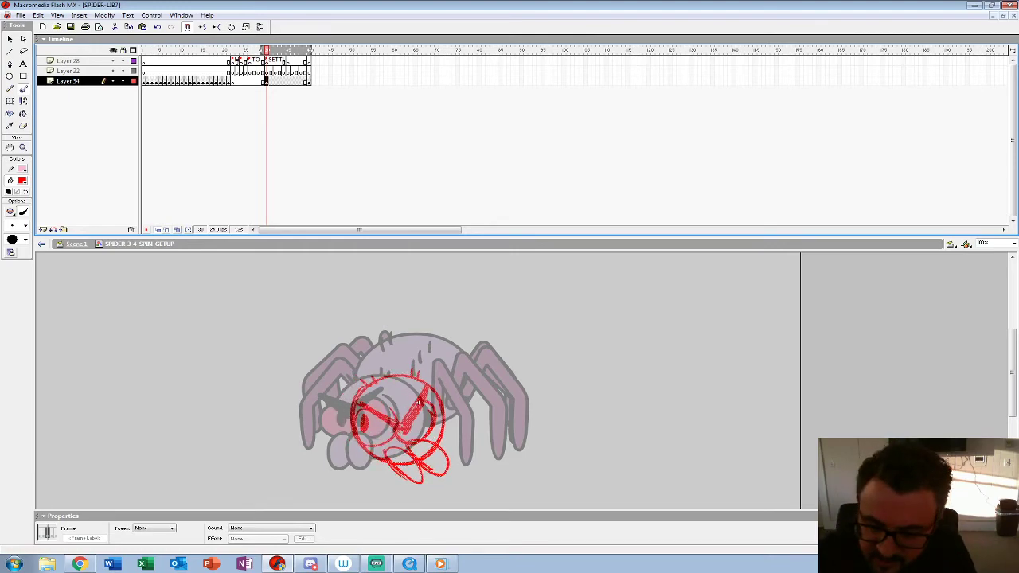
Step: Sketch the round body behind the head, following the onion-skinned pose, and add short hair marks on its back
mouse_move(468, 414)
mouse_down()
mouse_move(474, 380)
mouse_move(455, 347)
mouse_move(390, 338)
mouse_move(357, 389)
mouse_up()
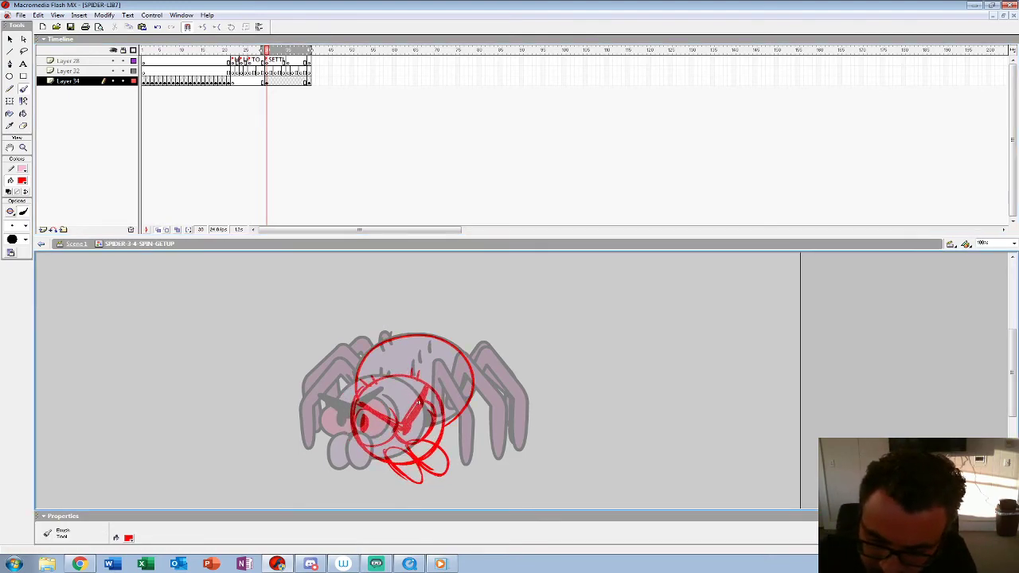
drag(383, 351, 387, 359)
drag(391, 344, 396, 357)
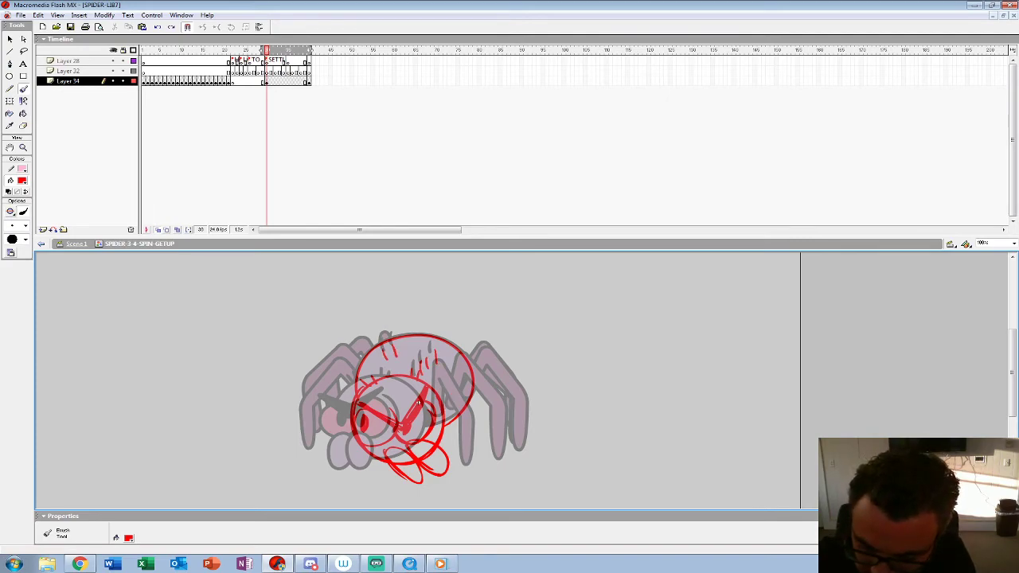
Step: Sketch the spider's near-side legs in red over the onion-skinned standing pose
mouse_move(446, 370)
mouse_down()
mouse_move(442, 391)
mouse_move(480, 418)
mouse_move(474, 461)
mouse_move(449, 387)
mouse_move(449, 416)
mouse_up()
mouse_move(472, 356)
mouse_down()
mouse_move(510, 430)
mouse_move(492, 426)
mouse_up()
drag(477, 379, 503, 458)
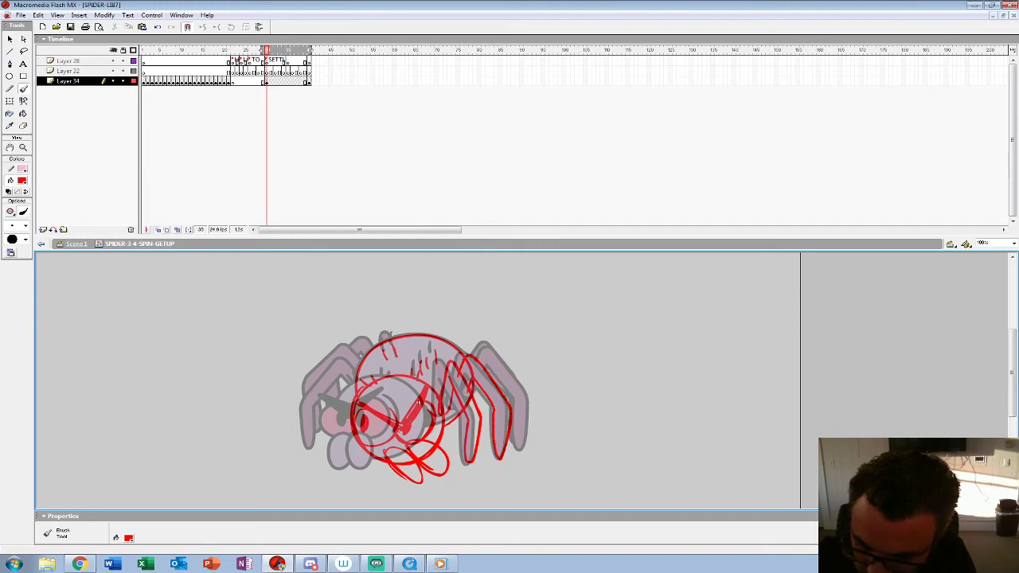
mouse_move(484, 349)
mouse_down()
mouse_move(513, 373)
mouse_move(530, 434)
mouse_move(495, 374)
mouse_move(527, 447)
mouse_up()
drag(476, 352, 498, 357)
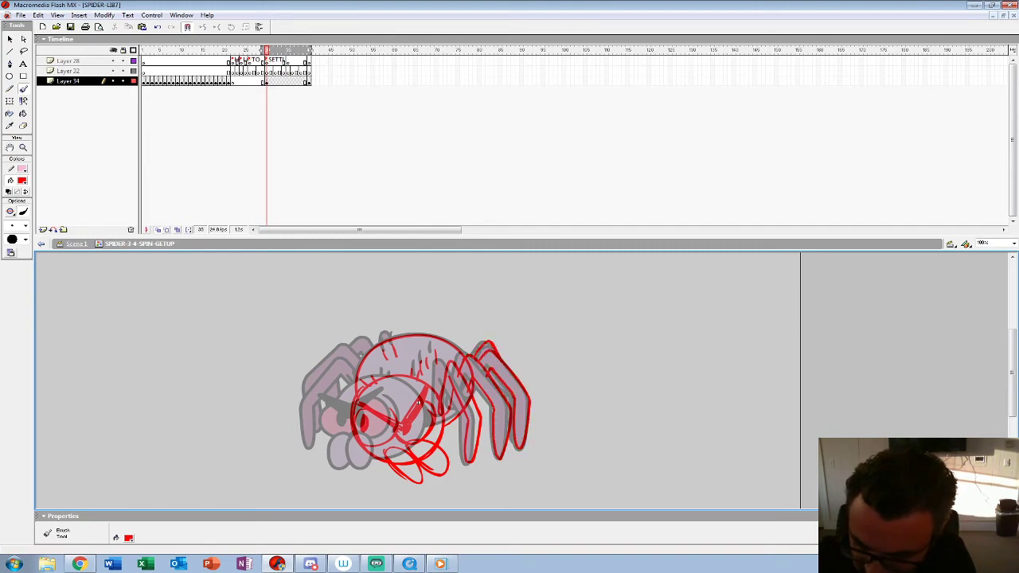
Step: Sketch the far-side legs and the knee behind the back, and redraw the outer curve of the head
mouse_move(347, 361)
mouse_down()
mouse_move(319, 389)
mouse_move(306, 434)
mouse_move(343, 381)
mouse_move(356, 389)
mouse_up()
mouse_move(345, 350)
mouse_down()
mouse_move(307, 396)
mouse_move(317, 434)
mouse_up()
mouse_move(378, 346)
mouse_down()
mouse_move(351, 351)
mouse_move(398, 338)
mouse_up()
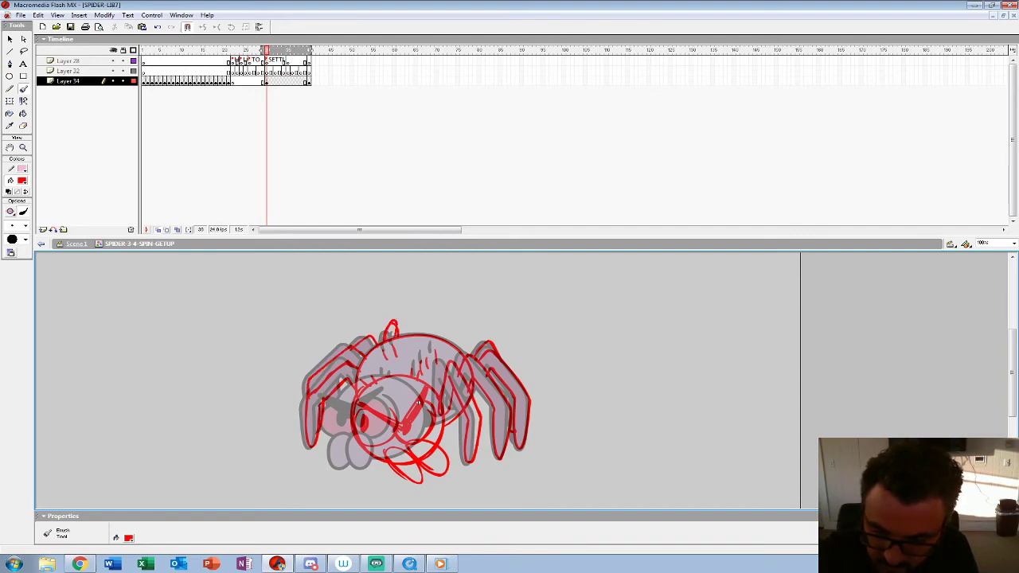
drag(355, 392, 383, 456)
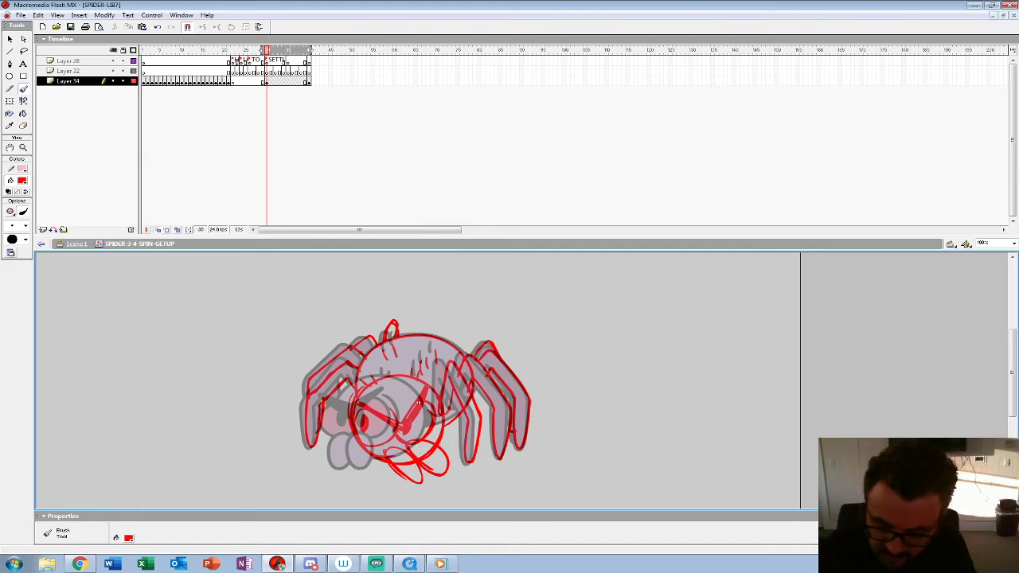
mouse_move(350, 405)
mouse_down()
mouse_move(357, 440)
mouse_move(400, 460)
mouse_up()
Step: Go to frame 22 of the sketch layer and compare the neighbouring frames, with onion skinning on
click(157, 231)
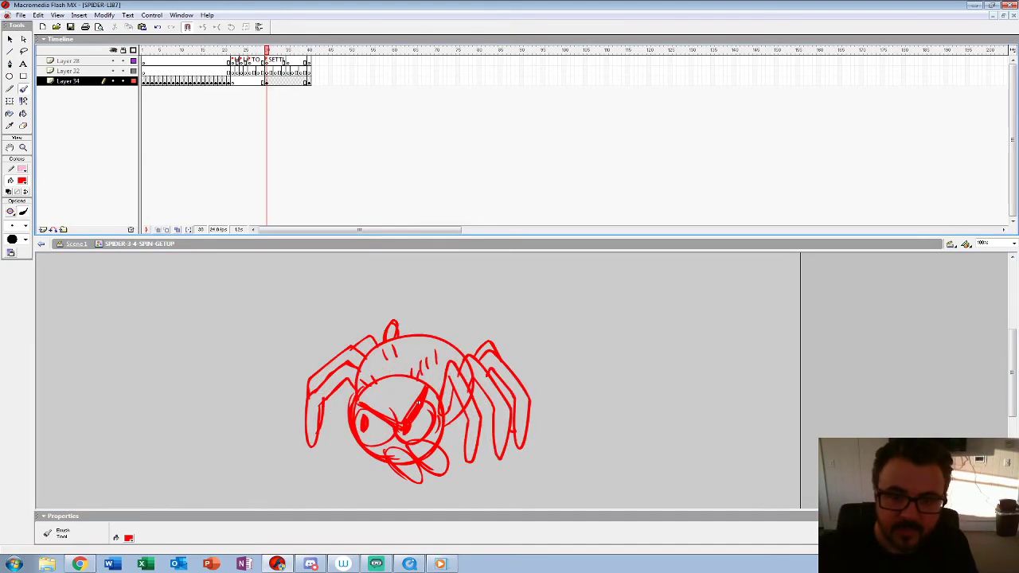
key(alt+comma)
key(alt+shift+o)
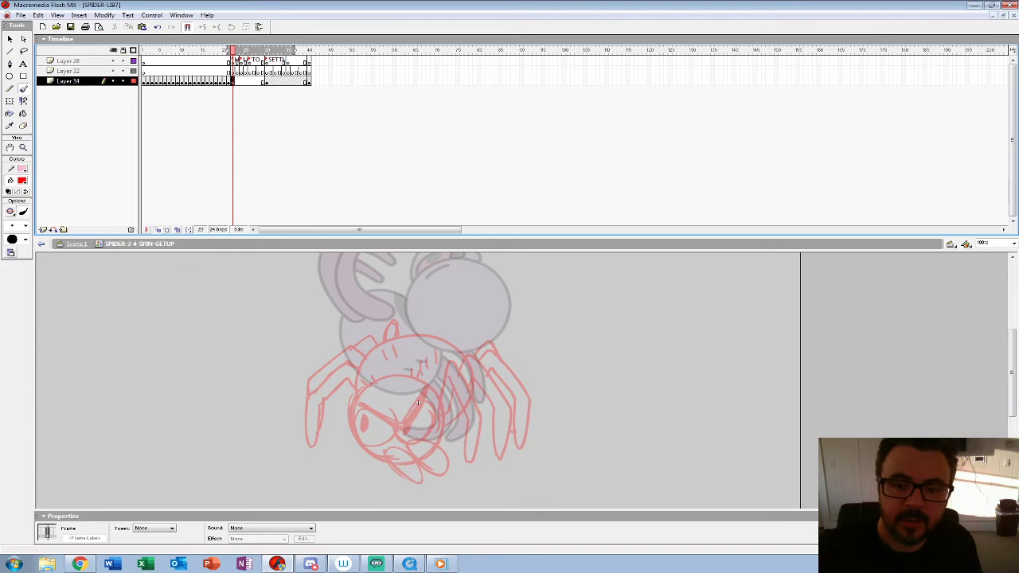
key(alt+shift+o)
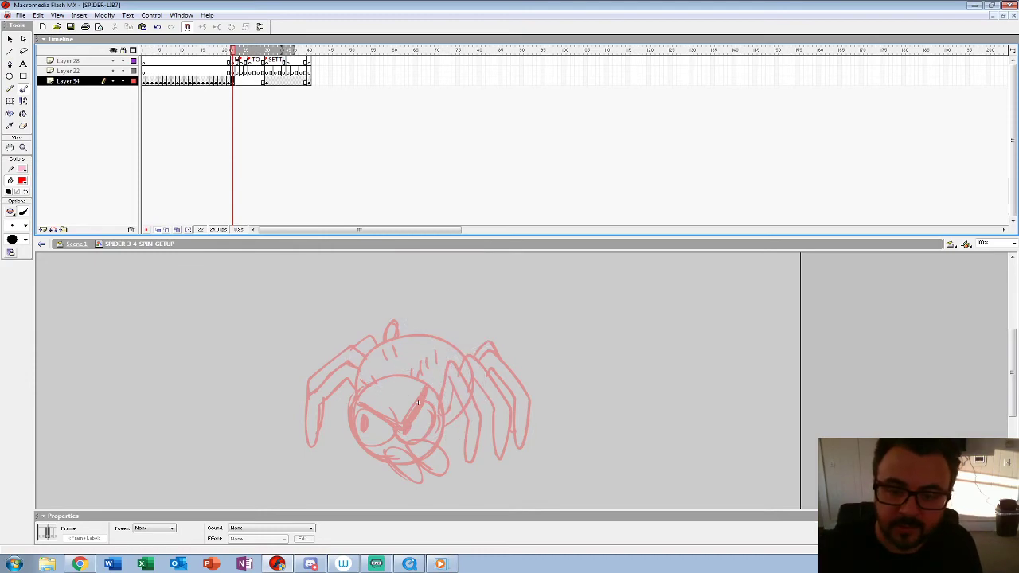
key(comma)
key(period)
key(alt+shift+o)
Step: Sketch the spider's raised head in red at frame 22, with eyes, angry brows, mandibles and hair on top
drag(418, 403, 418, 424)
mouse_move(333, 352)
mouse_down()
mouse_move(368, 415)
mouse_move(323, 372)
mouse_move(389, 404)
mouse_move(350, 414)
mouse_move(390, 394)
mouse_up()
key(ctrl+z)
mouse_move(346, 347)
mouse_down()
mouse_move(342, 385)
mouse_move(371, 394)
mouse_move(343, 385)
mouse_up()
mouse_move(342, 385)
mouse_down()
mouse_move(345, 344)
mouse_move(328, 379)
mouse_move(317, 366)
mouse_move(368, 395)
mouse_move(322, 360)
mouse_up()
mouse_move(332, 409)
mouse_down()
mouse_move(384, 412)
mouse_move(391, 384)
mouse_up()
mouse_move(341, 344)
mouse_down()
mouse_move(338, 378)
mouse_move(380, 400)
mouse_up()
drag(350, 328, 347, 341)
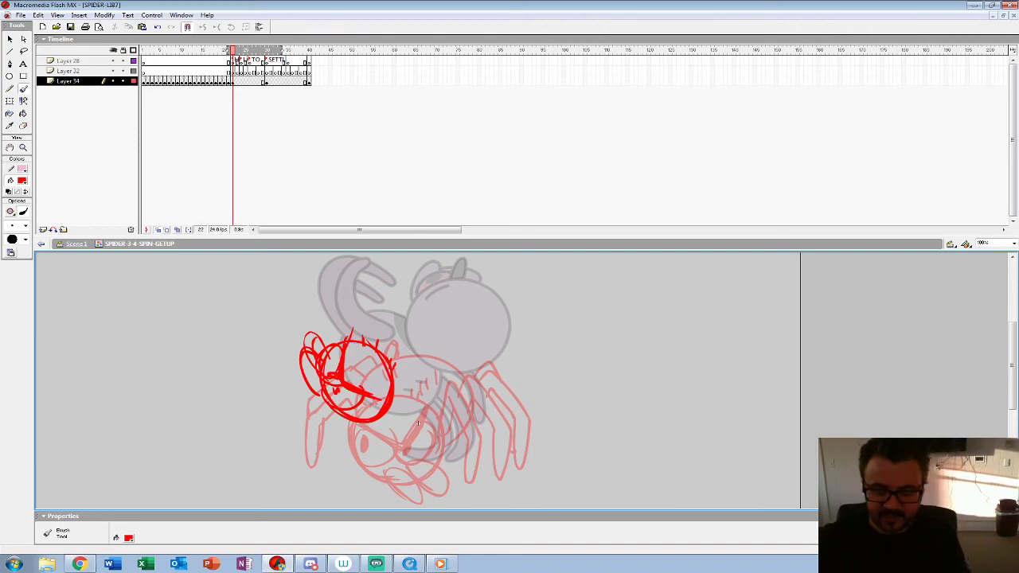
Step: Sketch the round body behind the raised head and add short hair marks along its back
mouse_move(350, 421)
mouse_down()
mouse_move(411, 448)
mouse_move(450, 423)
mouse_move(456, 382)
mouse_move(420, 351)
mouse_move(385, 355)
mouse_up()
mouse_move(390, 353)
mouse_down()
mouse_move(451, 387)
mouse_move(345, 426)
mouse_up()
drag(422, 352, 422, 447)
mouse_move(411, 374)
mouse_down()
mouse_move(411, 387)
mouse_move(396, 371)
mouse_up()
drag(402, 358, 402, 372)
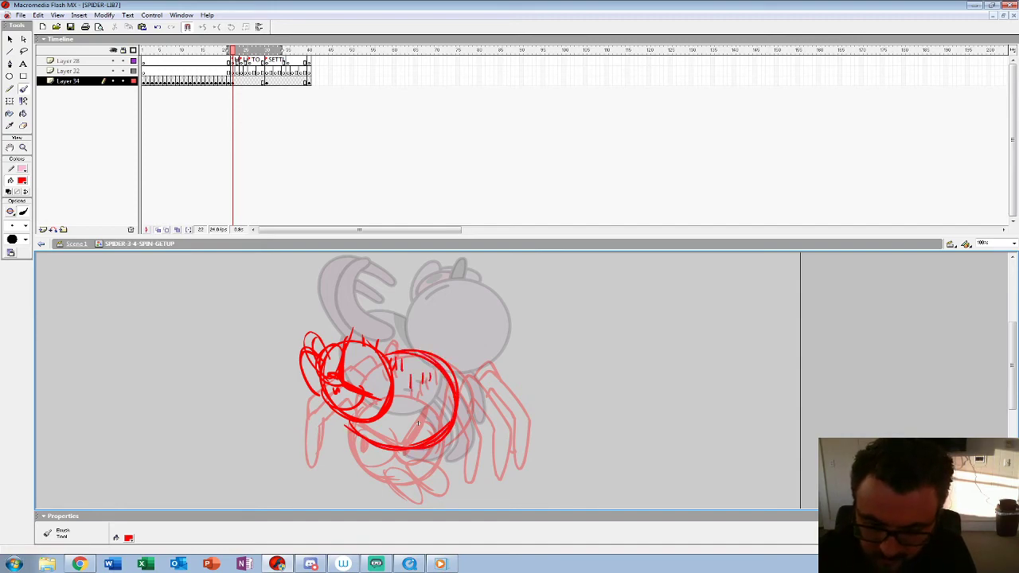
Step: Extend the onion-skin range to frame 40 and sketch the near-side legs over the standing pose
drag(282, 50, 310, 50)
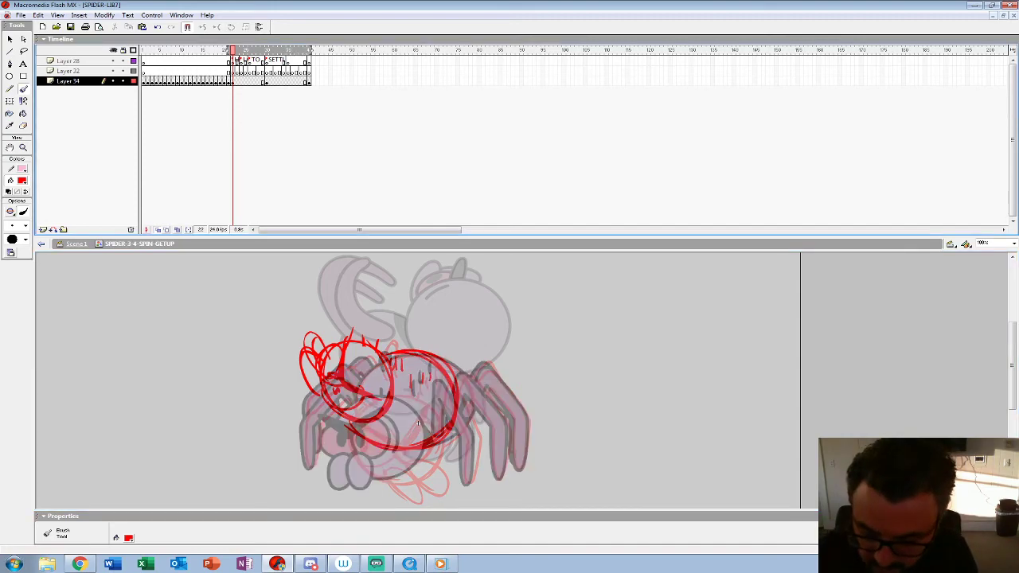
drag(433, 385, 415, 433)
mouse_move(439, 386)
mouse_down()
mouse_move(469, 433)
mouse_move(471, 481)
mouse_move(457, 435)
mouse_move(428, 400)
mouse_move(420, 430)
mouse_up()
mouse_move(471, 375)
mouse_down()
mouse_move(500, 428)
mouse_move(487, 446)
mouse_move(464, 400)
mouse_move(469, 408)
mouse_up()
mouse_move(486, 371)
mouse_down()
mouse_move(524, 462)
mouse_move(503, 412)
mouse_up()
drag(484, 363, 471, 374)
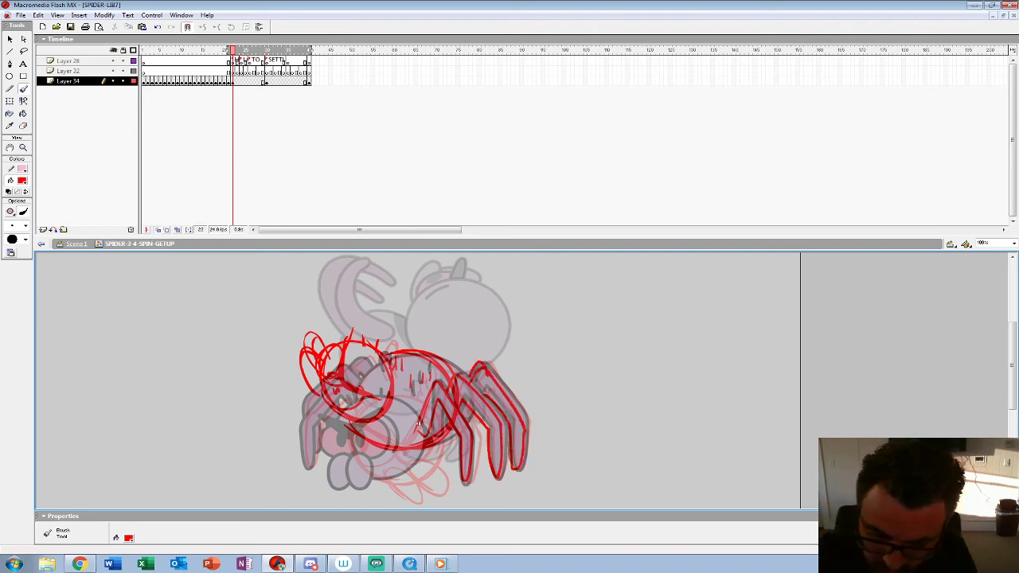
Step: Sketch the far-side leg and the knee behind the back, and add shading strokes beneath the head
mouse_move(301, 422)
mouse_down()
mouse_move(317, 421)
mouse_move(328, 400)
mouse_move(304, 393)
mouse_move(318, 377)
mouse_up()
mouse_move(383, 353)
mouse_down()
mouse_move(393, 341)
mouse_move(392, 353)
mouse_up()
drag(349, 423, 388, 445)
drag(408, 374, 412, 390)
drag(373, 427, 357, 436)
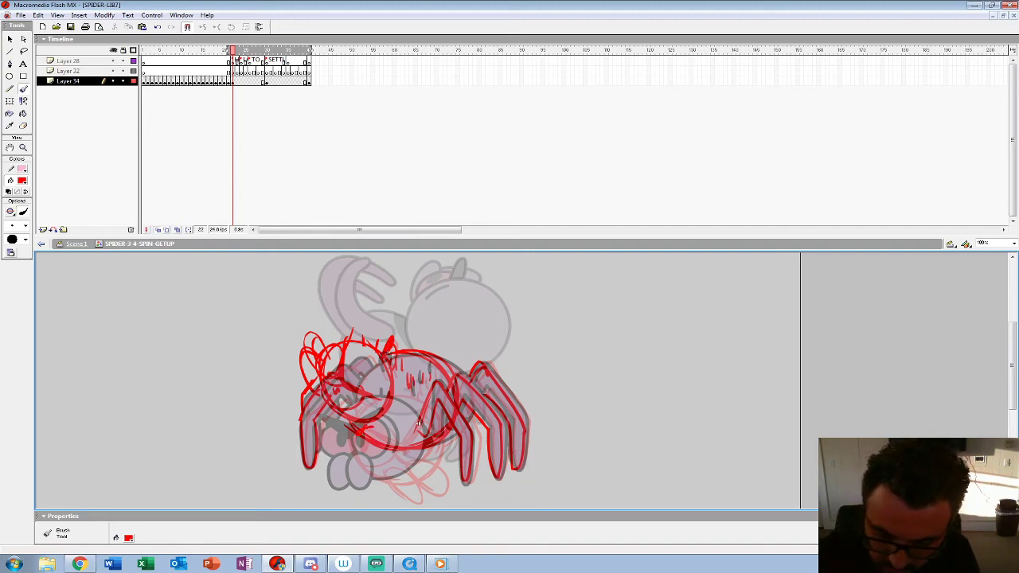
Step: Play back the spin and get-up animation at 50% zoom without onion skinning, stopping at frame 24
click(158, 230)
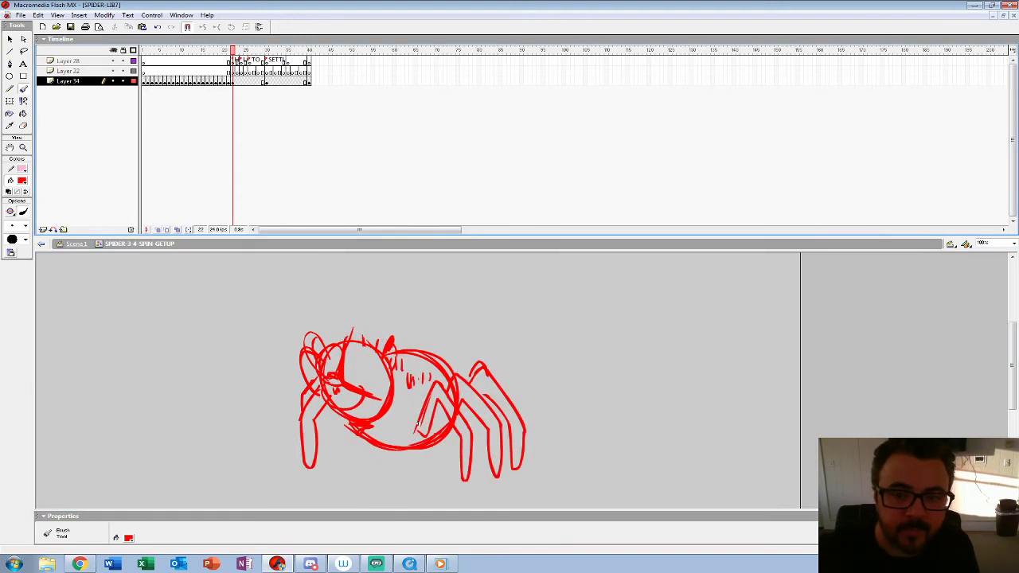
click(23, 147)
click(414, 370)
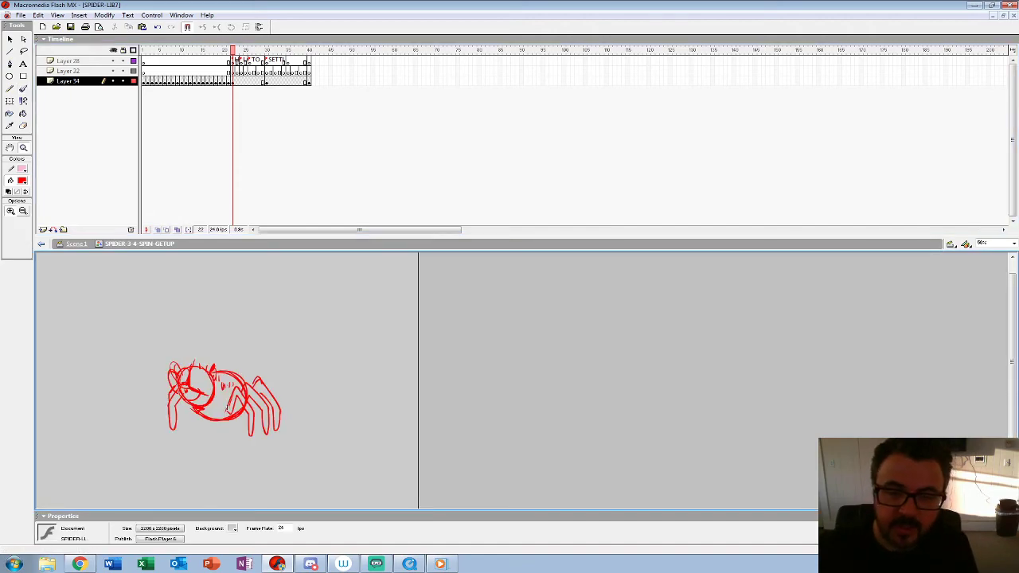
key(Return)
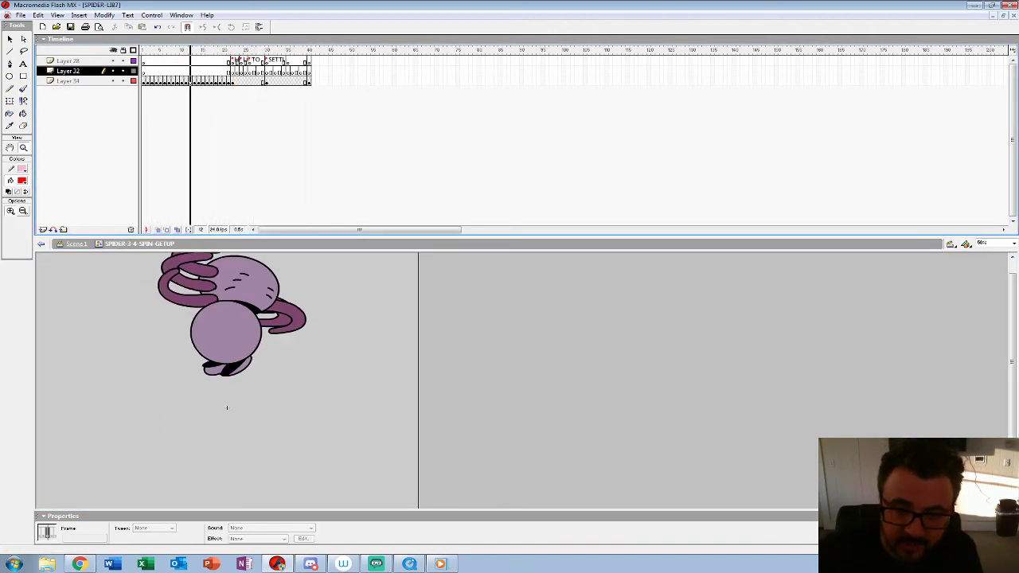
key(Return)
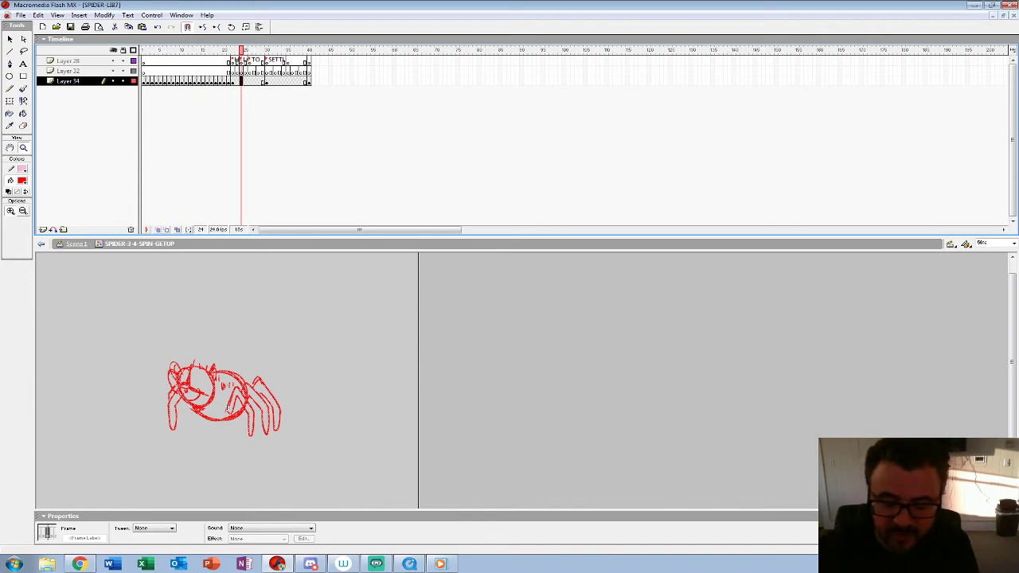
Step: Start an empty drawing at frame 24 of Layer 34, with frames through 40 onion-skinned at 100% zoom
key(Delete)
key(alt+shift+o)
drag(236, 50, 241, 51)
click(278, 407)
scroll(279, 407, down, 1)
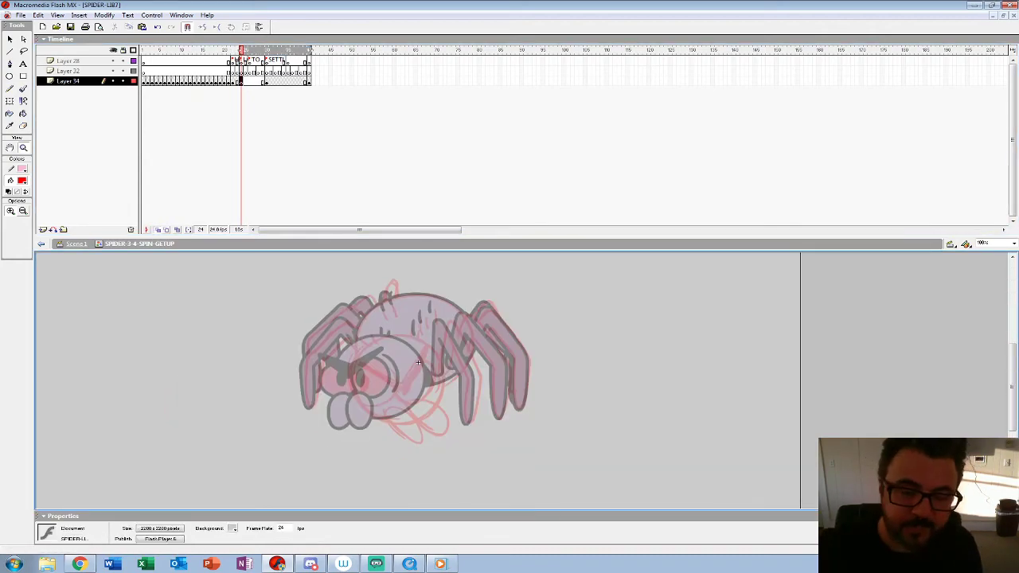
Step: Sketch the spider's lowered head in red at frame 24, with slanted brows, eyes and mandibles
key(b)
mouse_move(430, 333)
mouse_down()
mouse_move(368, 354)
mouse_move(457, 388)
mouse_move(368, 359)
mouse_move(374, 350)
mouse_move(422, 389)
mouse_move(426, 380)
mouse_move(422, 388)
mouse_up()
drag(364, 365, 420, 393)
drag(443, 350, 421, 392)
mouse_move(363, 366)
mouse_down()
mouse_move(424, 407)
mouse_move(396, 399)
mouse_up()
mouse_move(452, 355)
mouse_down()
mouse_move(424, 403)
mouse_move(383, 396)
mouse_move(367, 435)
mouse_move(397, 423)
mouse_up()
drag(382, 410, 360, 442)
mouse_move(414, 402)
mouse_down()
mouse_move(390, 437)
mouse_move(434, 409)
mouse_move(392, 443)
mouse_move(403, 448)
mouse_up()
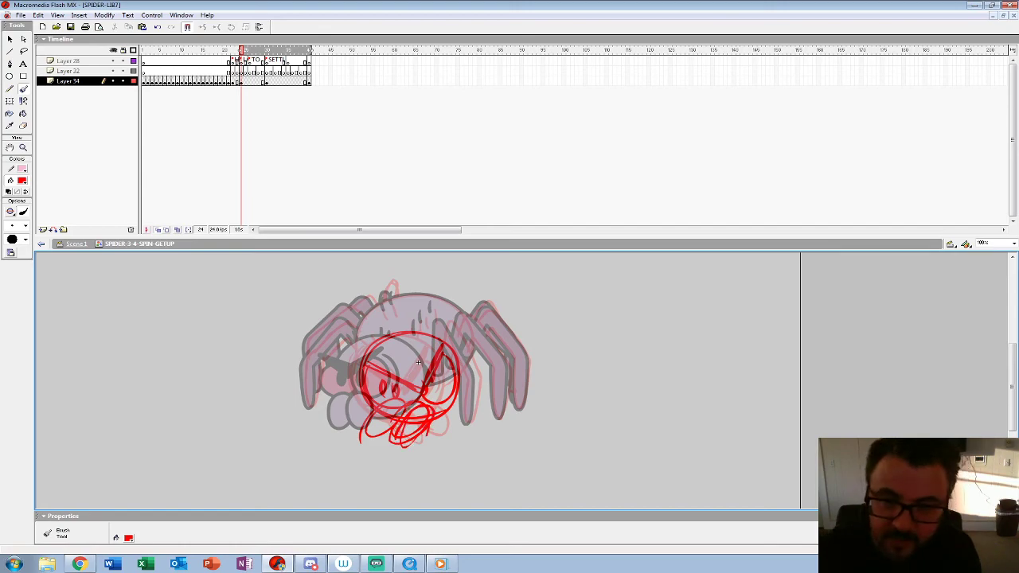
Step: Play back the animation to check the timing of the new head pose
click(204, 71)
key(Return)
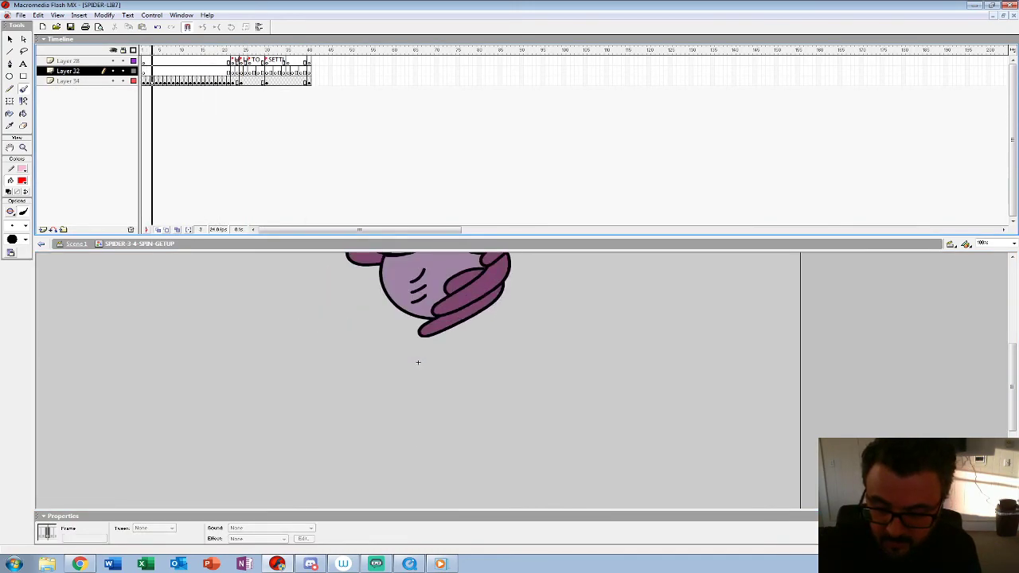
click(250, 81)
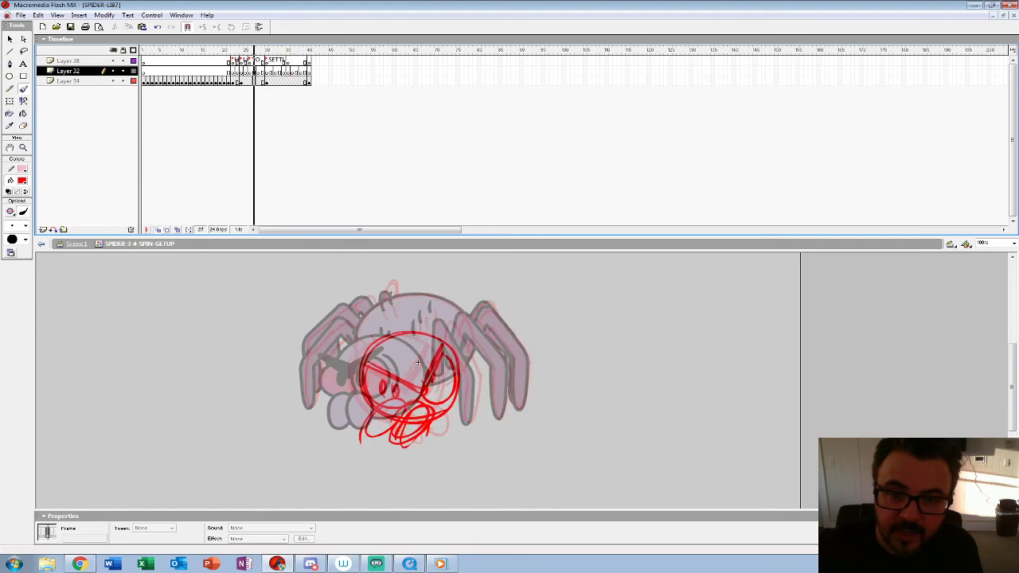
key(Delete)
key(comma)
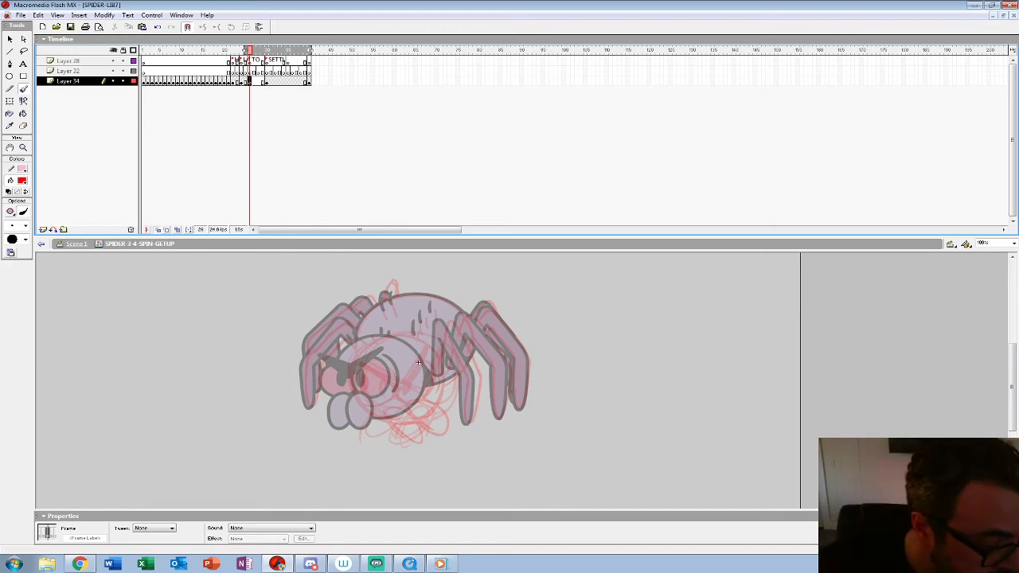
key(shift+F6)
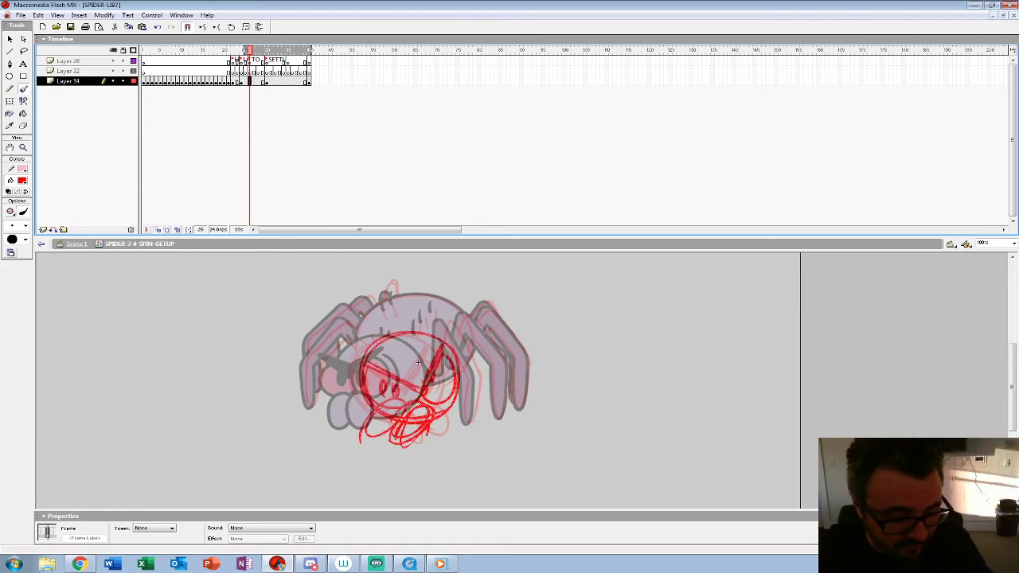
Step: View the head sketch at frame 26 at 25% zoom without onion skinning
click(23, 147)
alt+click(418, 362)
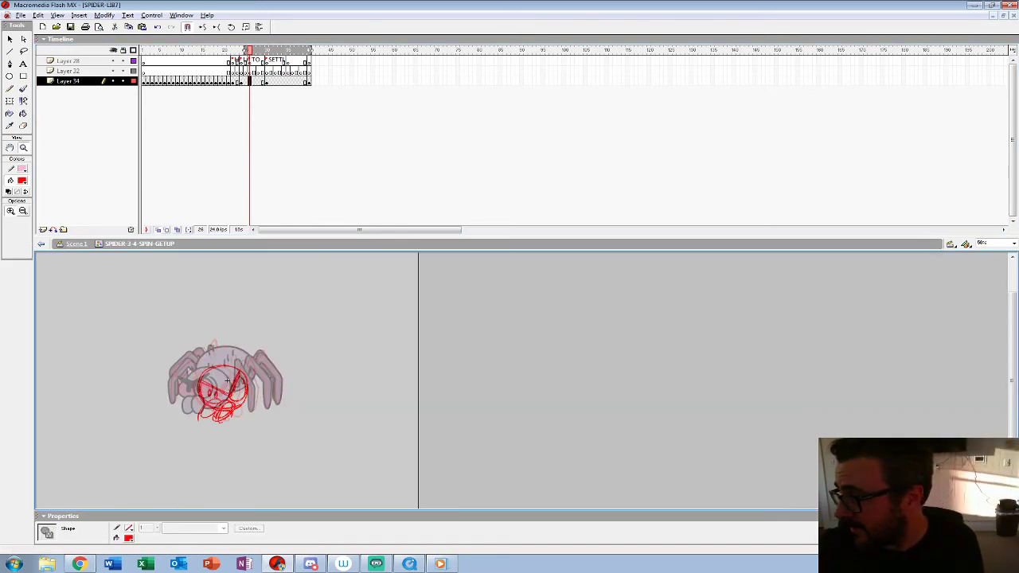
alt+click(418, 362)
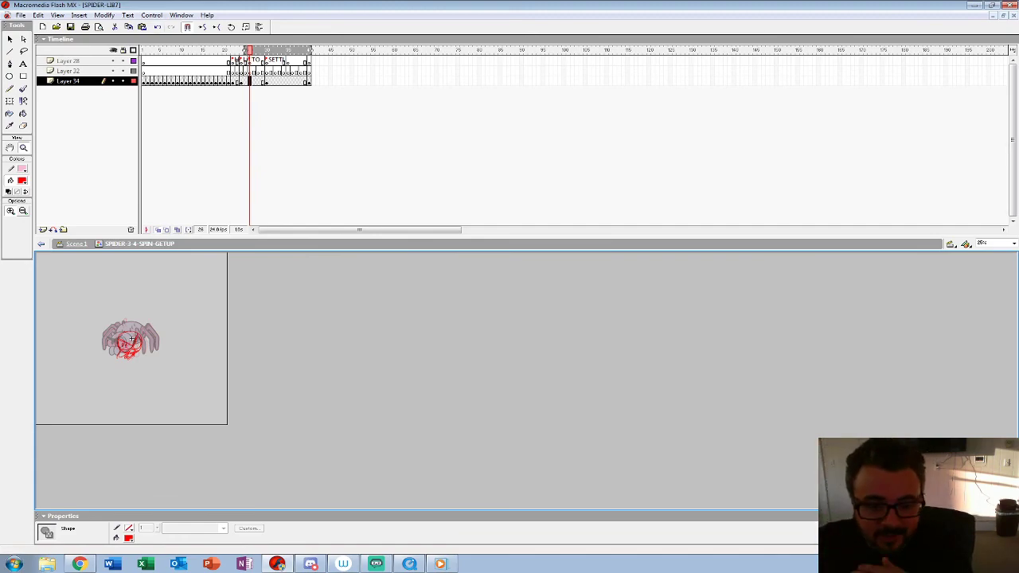
click(158, 230)
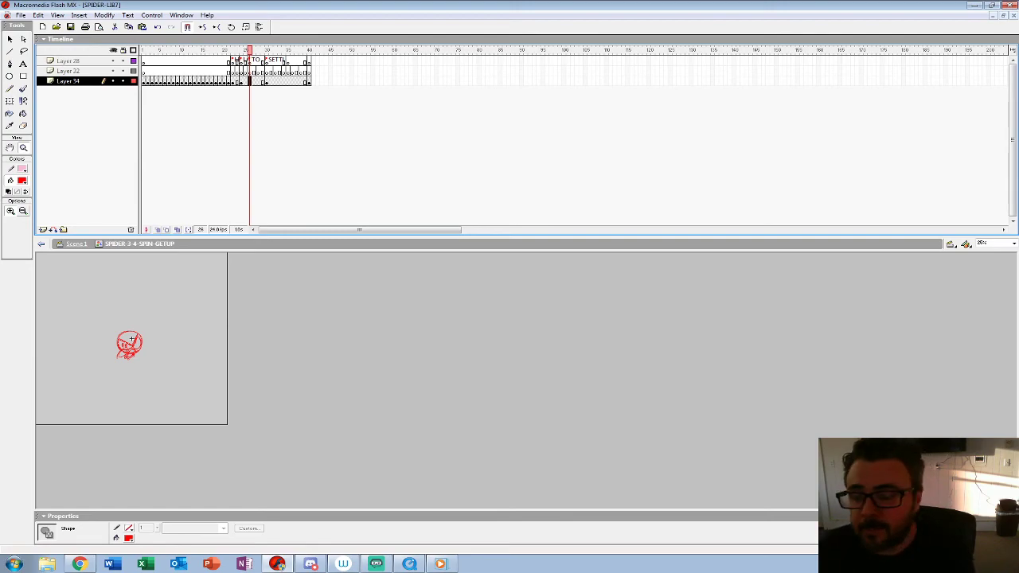